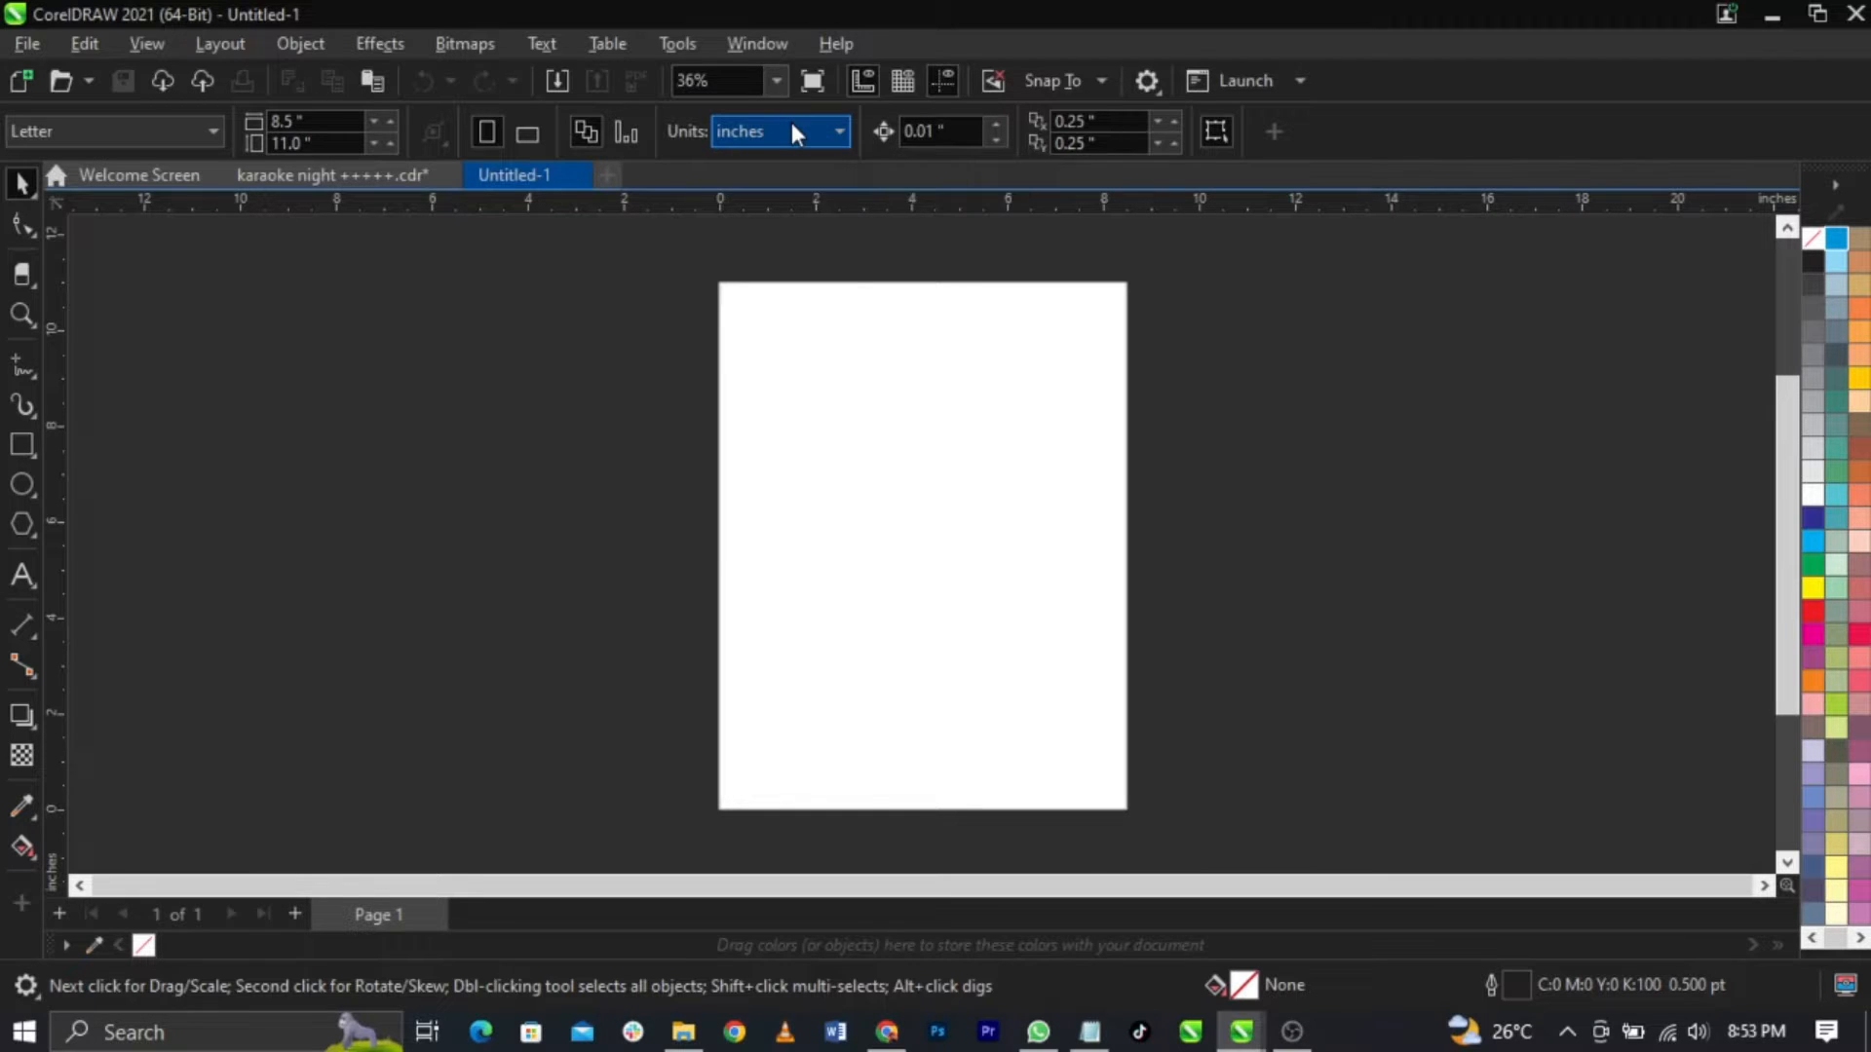
Step: Switch the drawing units to millimeters and back to inches
click(794, 132)
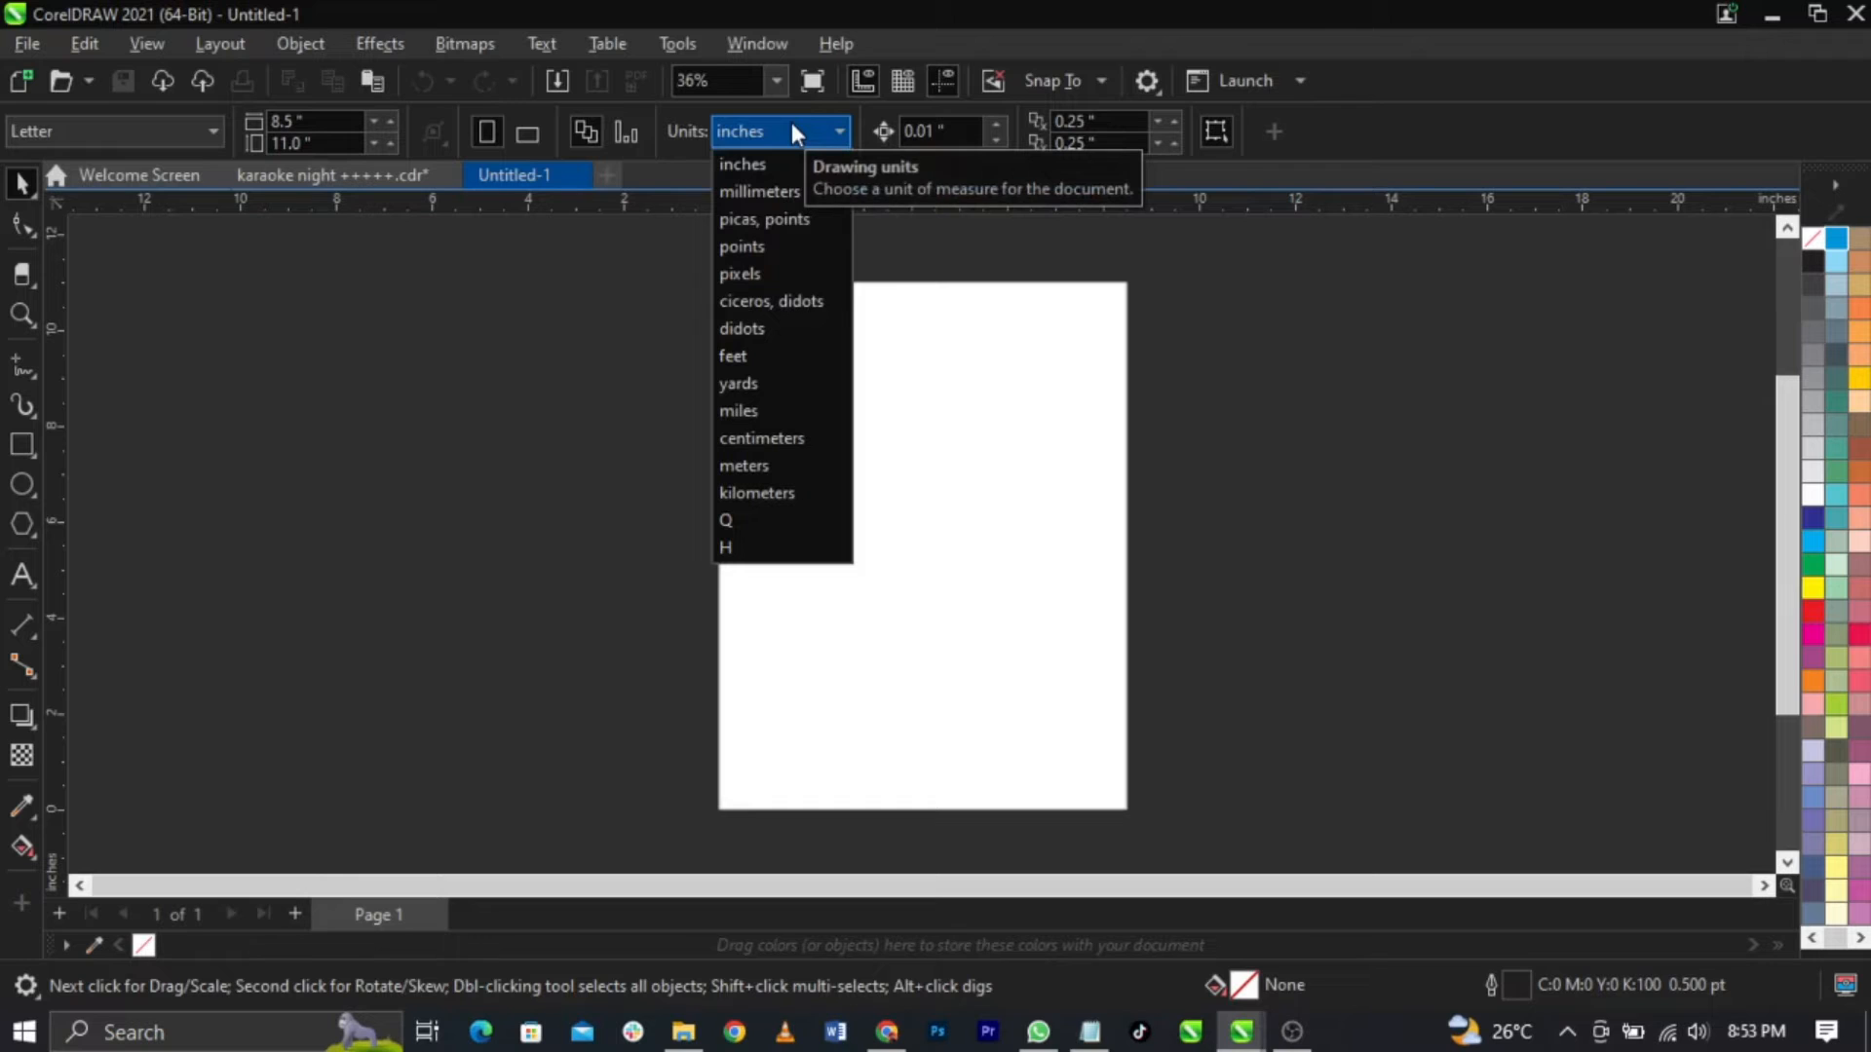
click(793, 185)
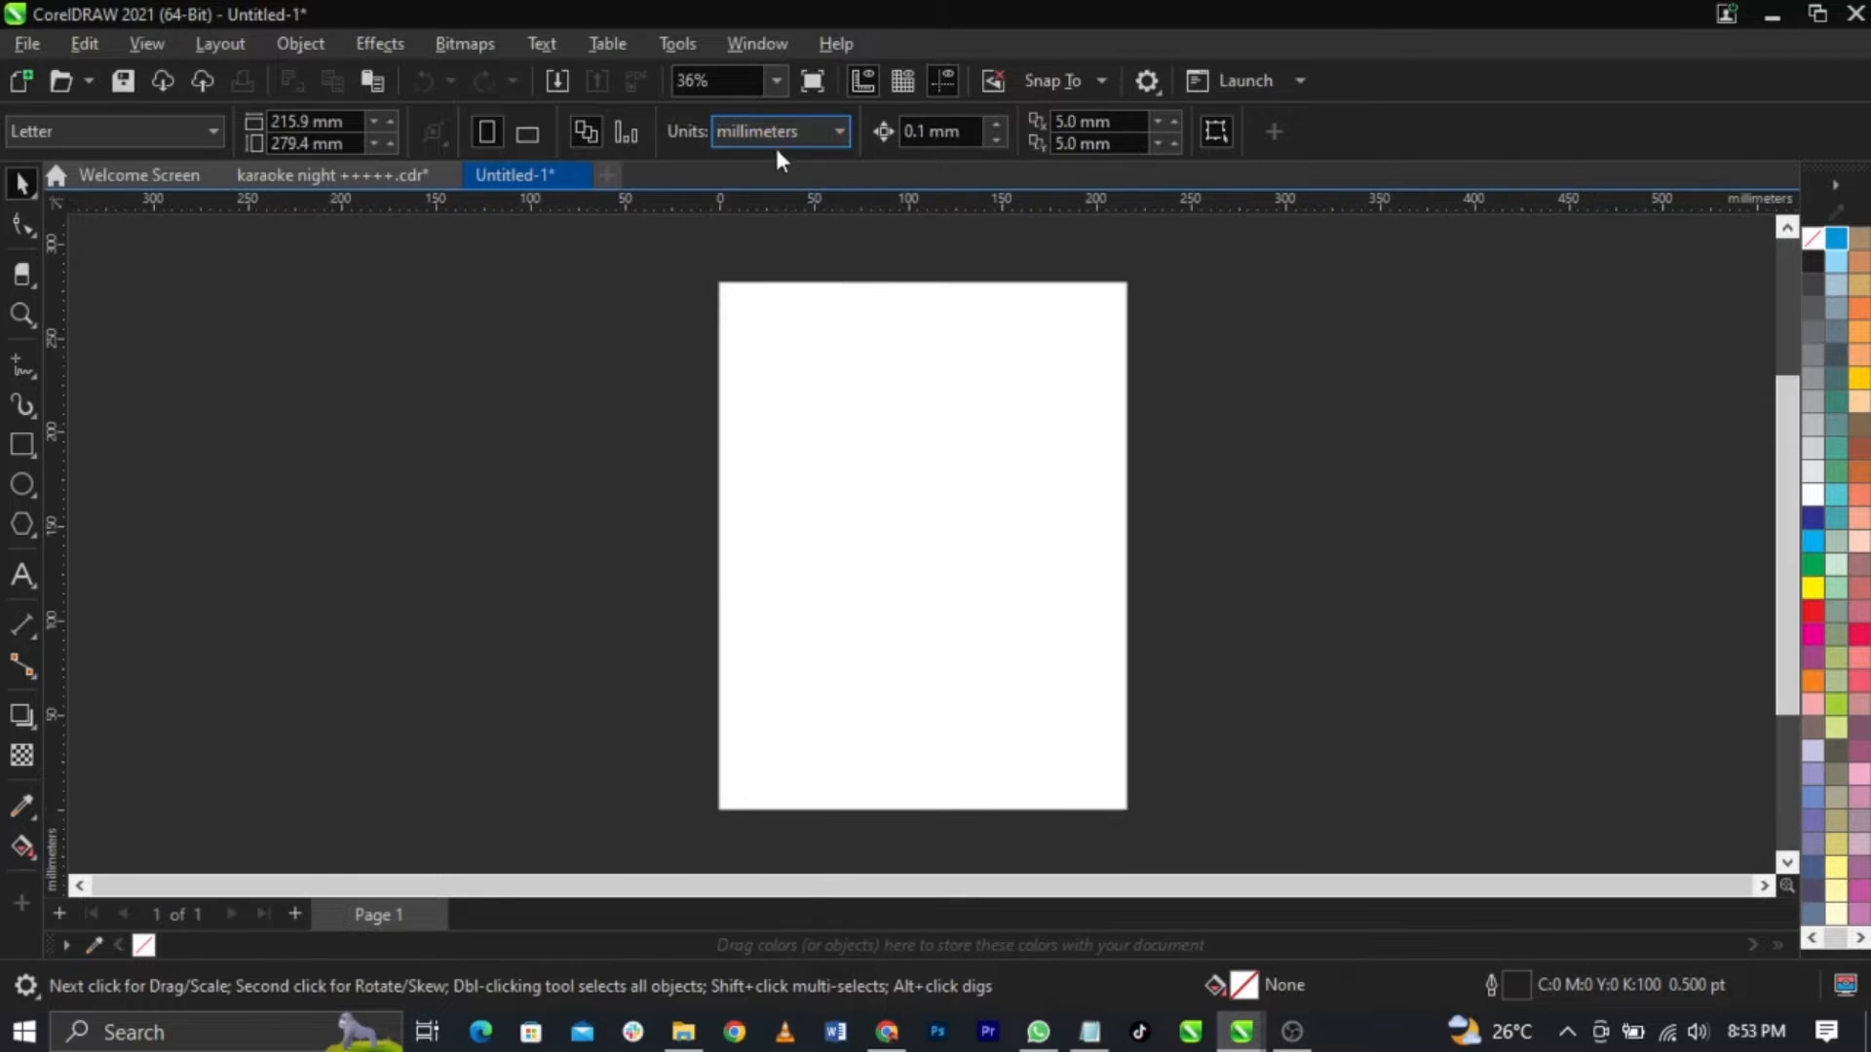
click(773, 142)
click(777, 166)
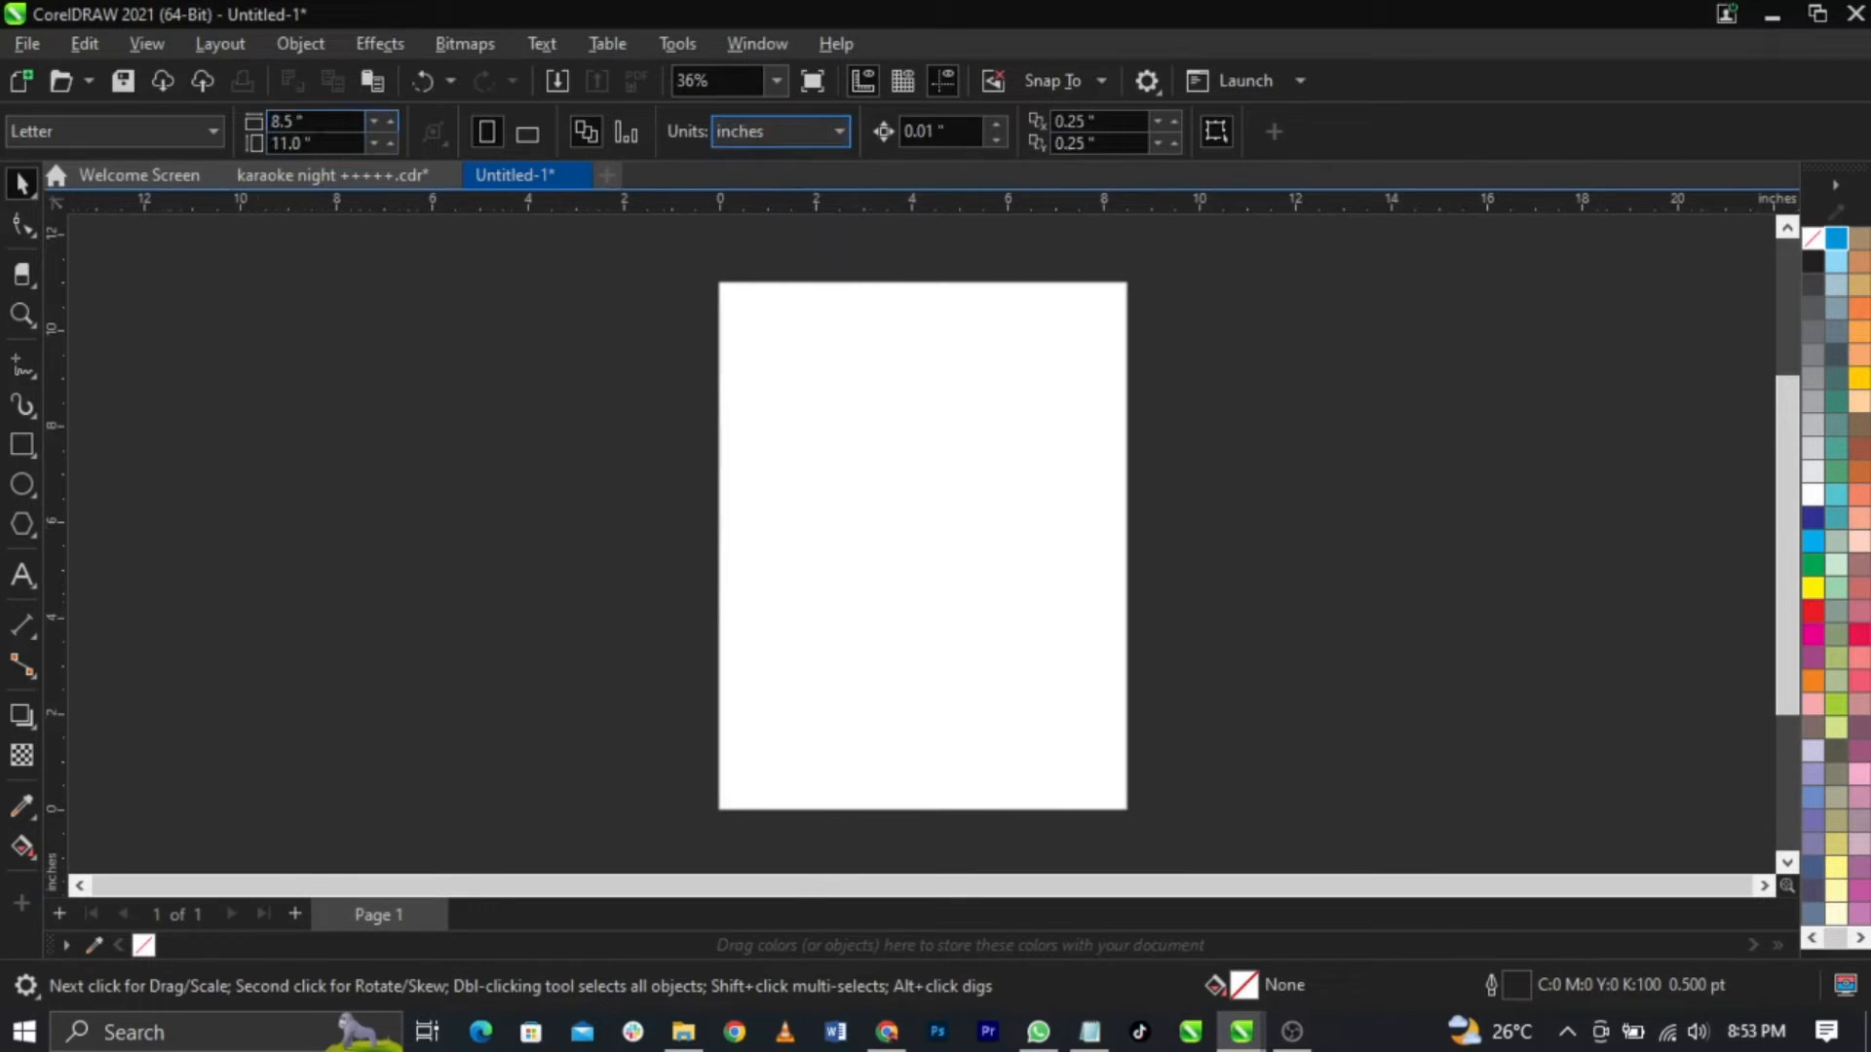
Step: Set the page size to 10 inches wide by 10 inches high
drag(314, 122, 216, 123)
text(10)
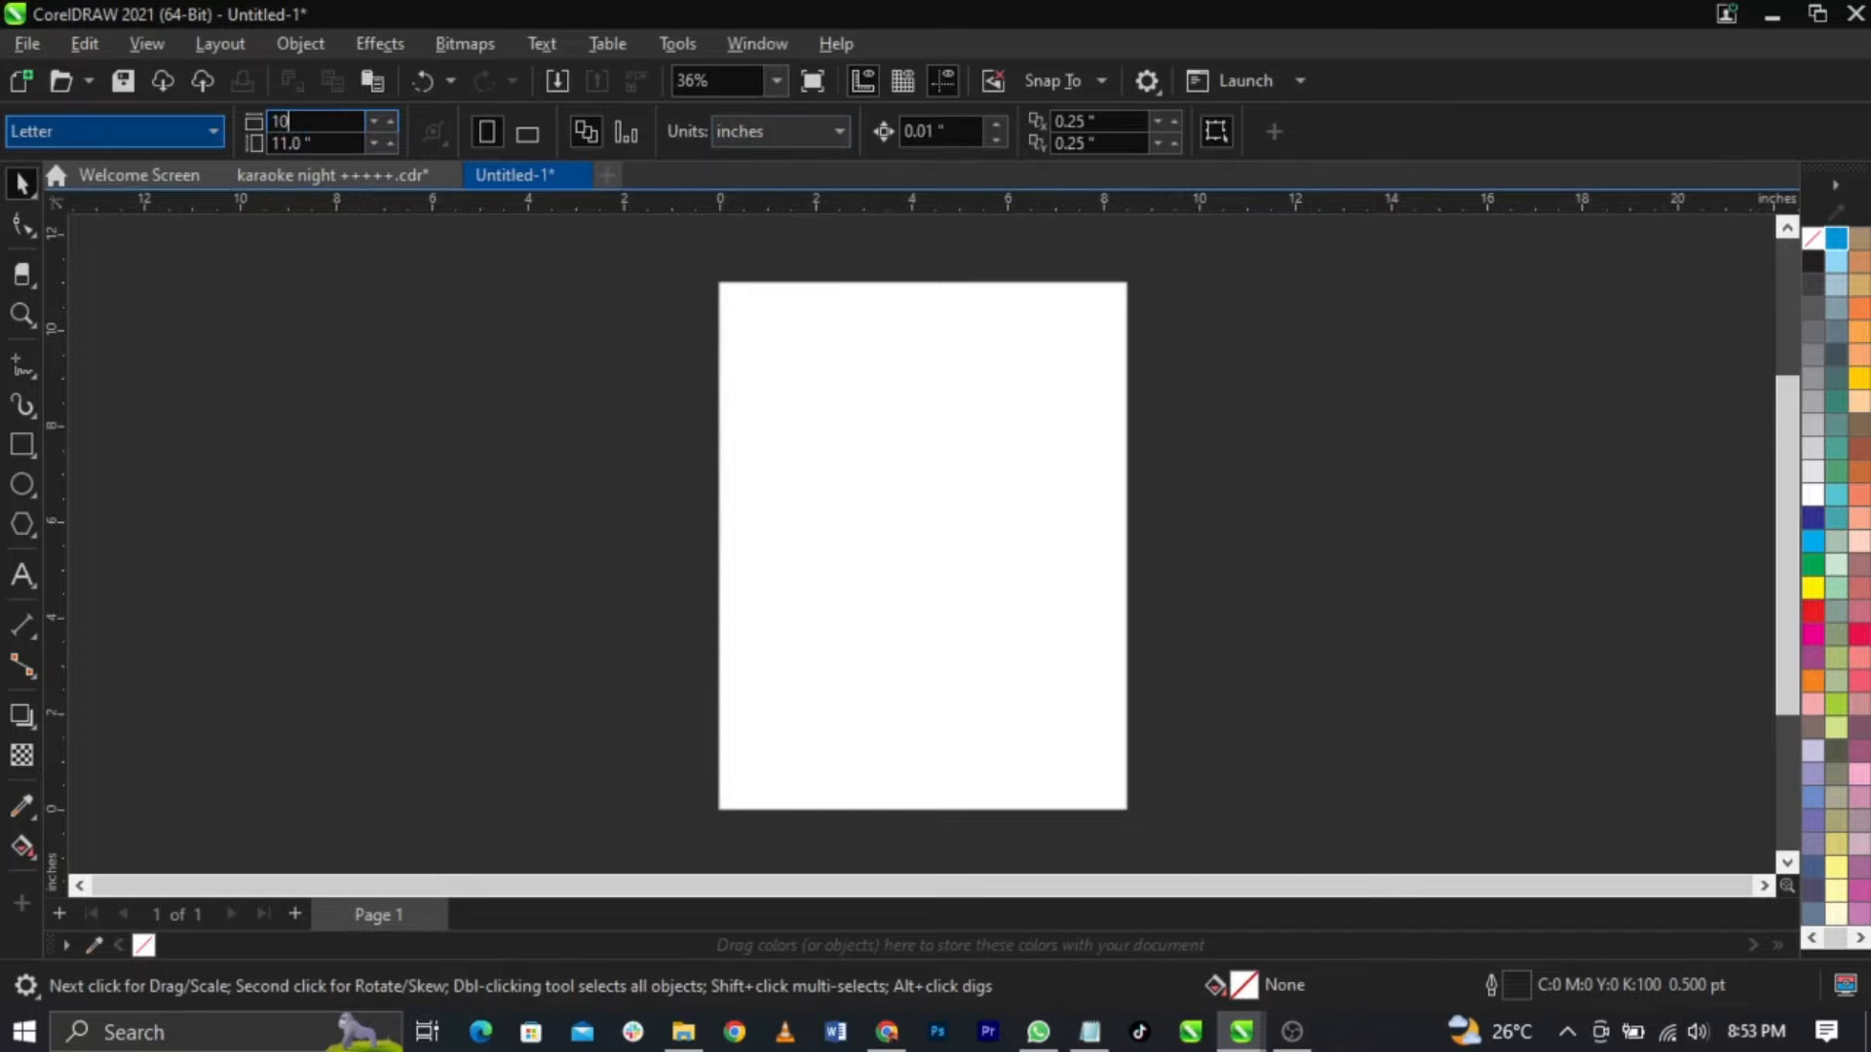
key(Tab)
text(10)
key(Return)
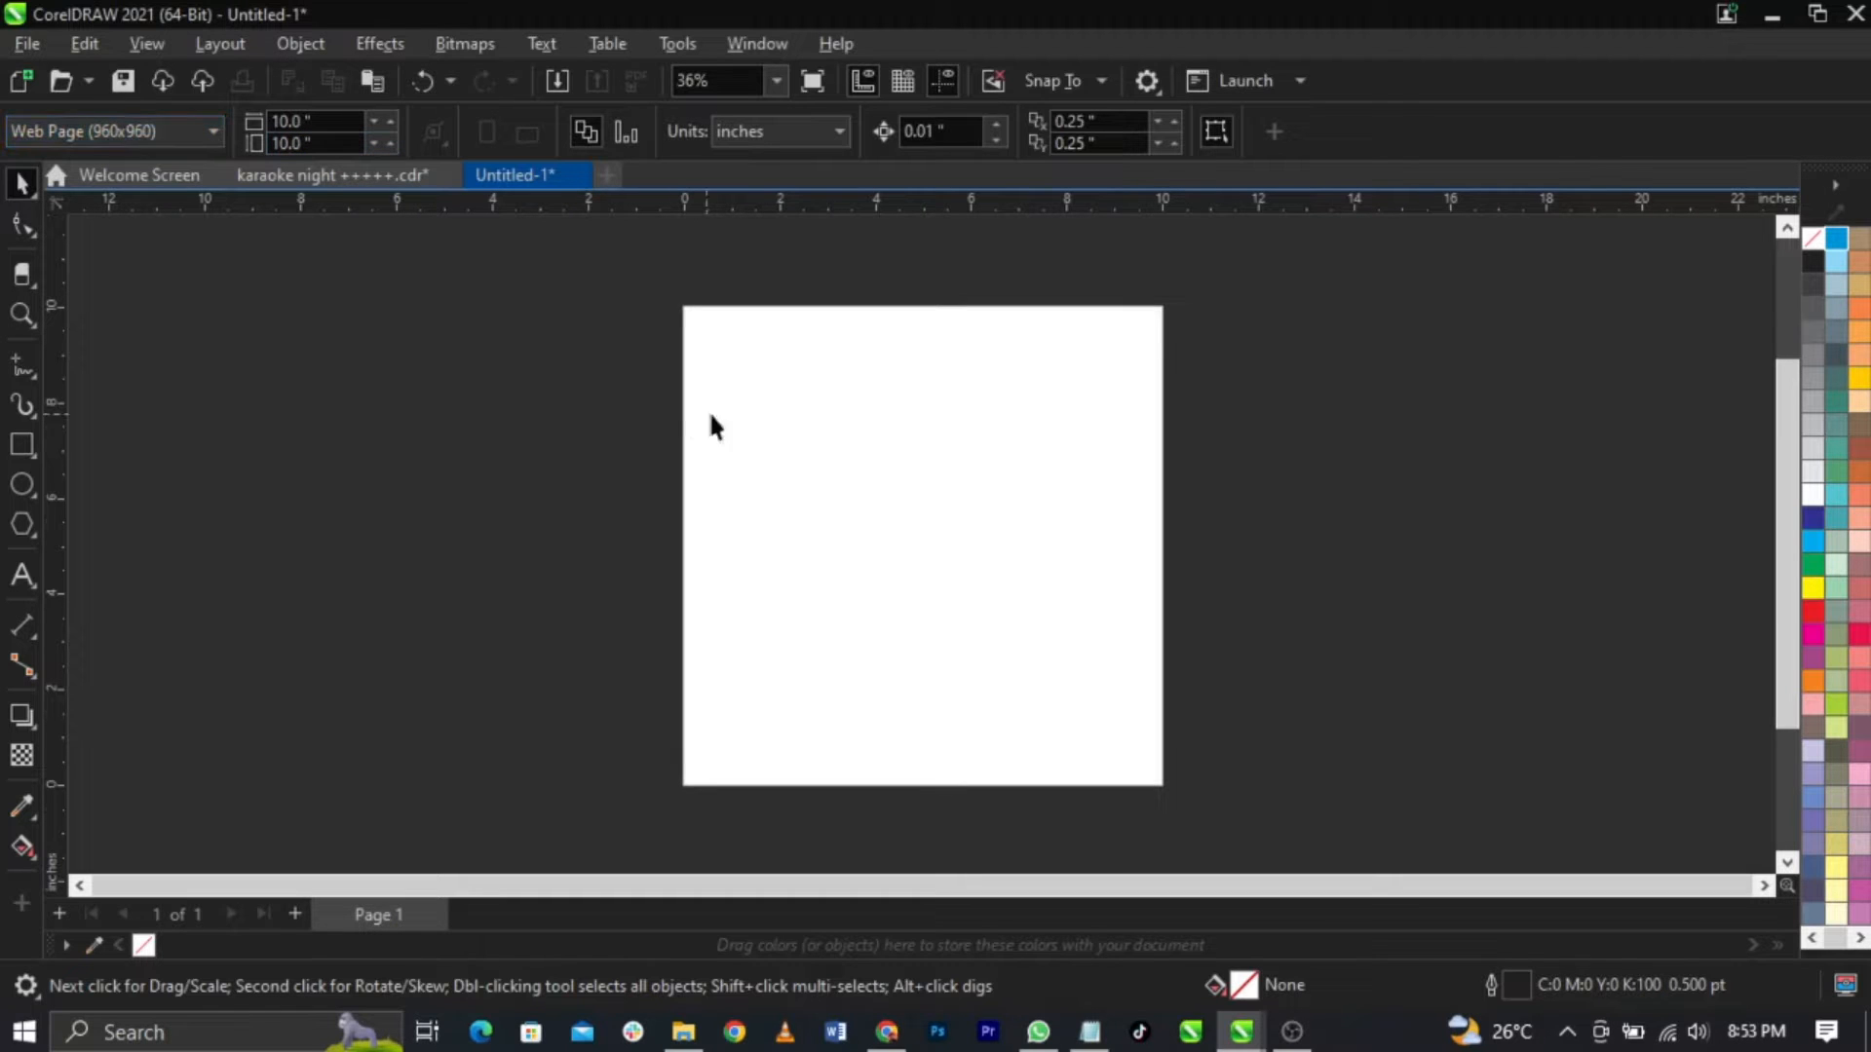
Step: Draw a rectangle covering the page, about 10.09 inches wide and 9.67 inches high
scroll(1015, 482, up, 1)
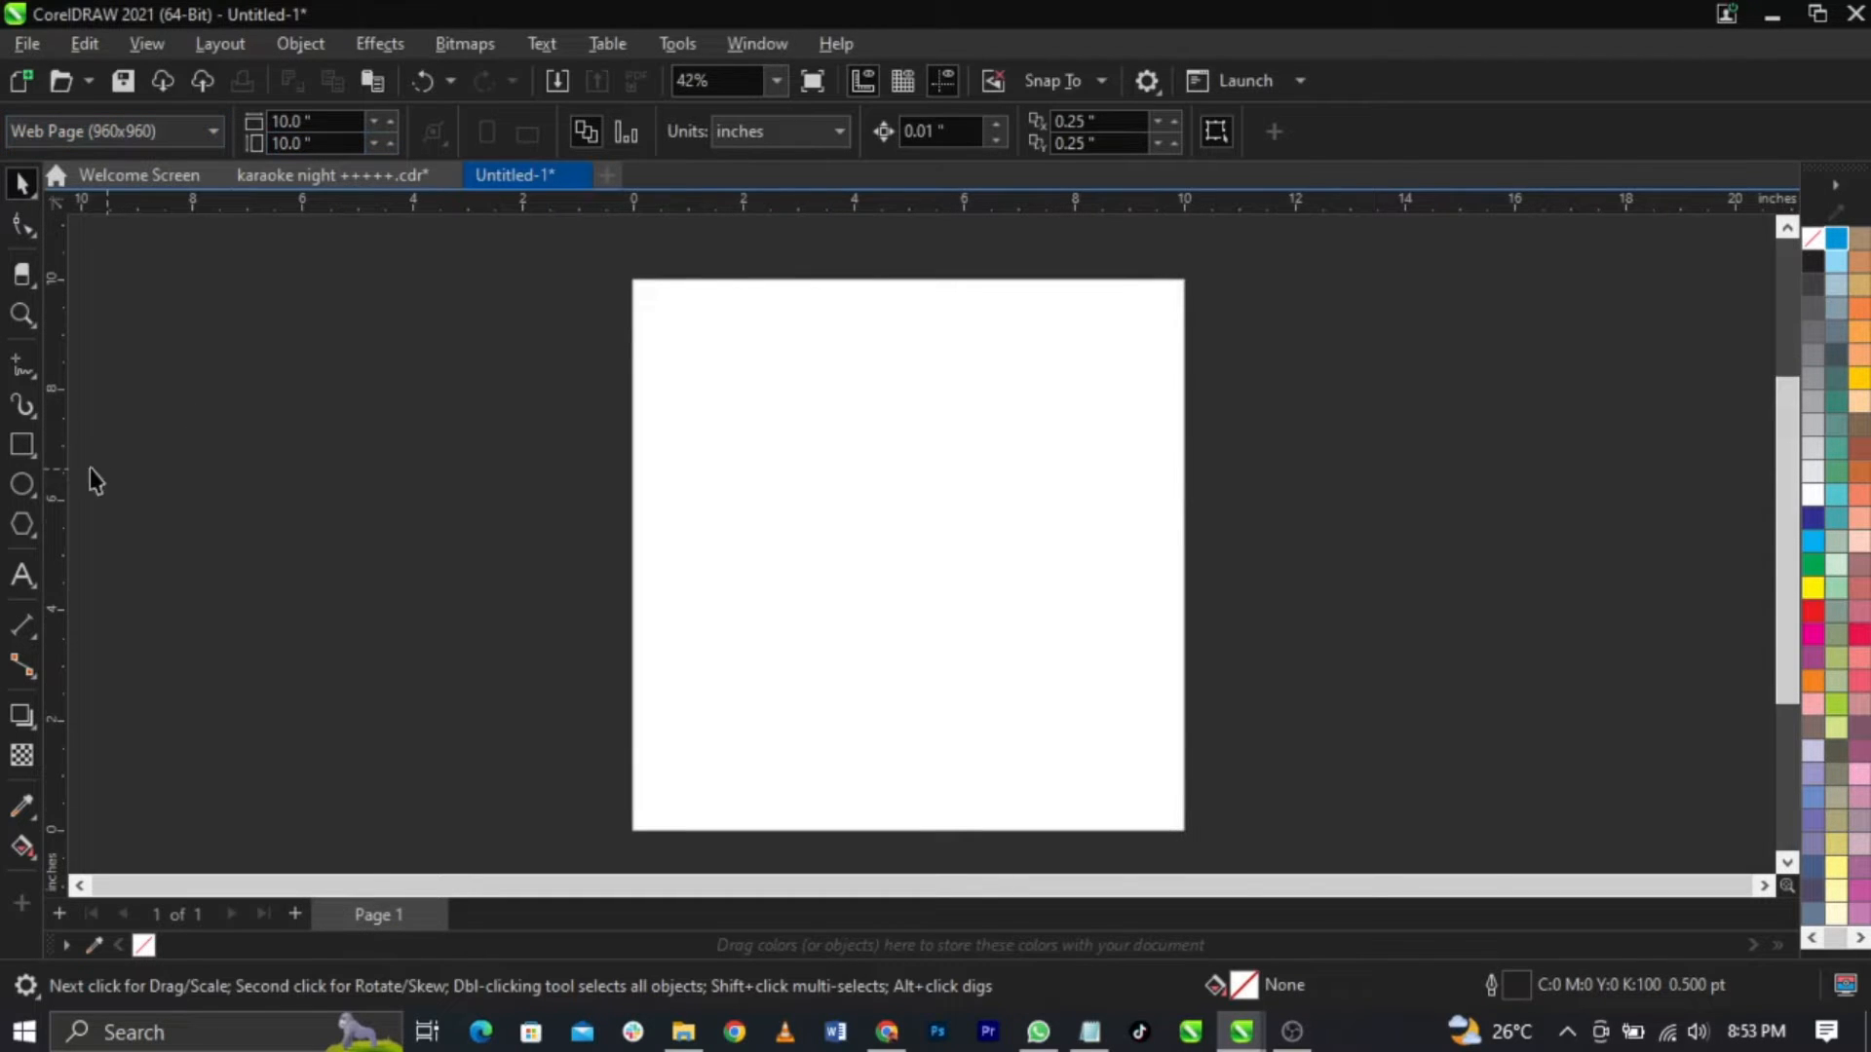
click(21, 446)
drag(633, 283, 1195, 825)
Step: Resize the rectangle to exactly 10 by 10 inches and center it on the page
click(292, 122)
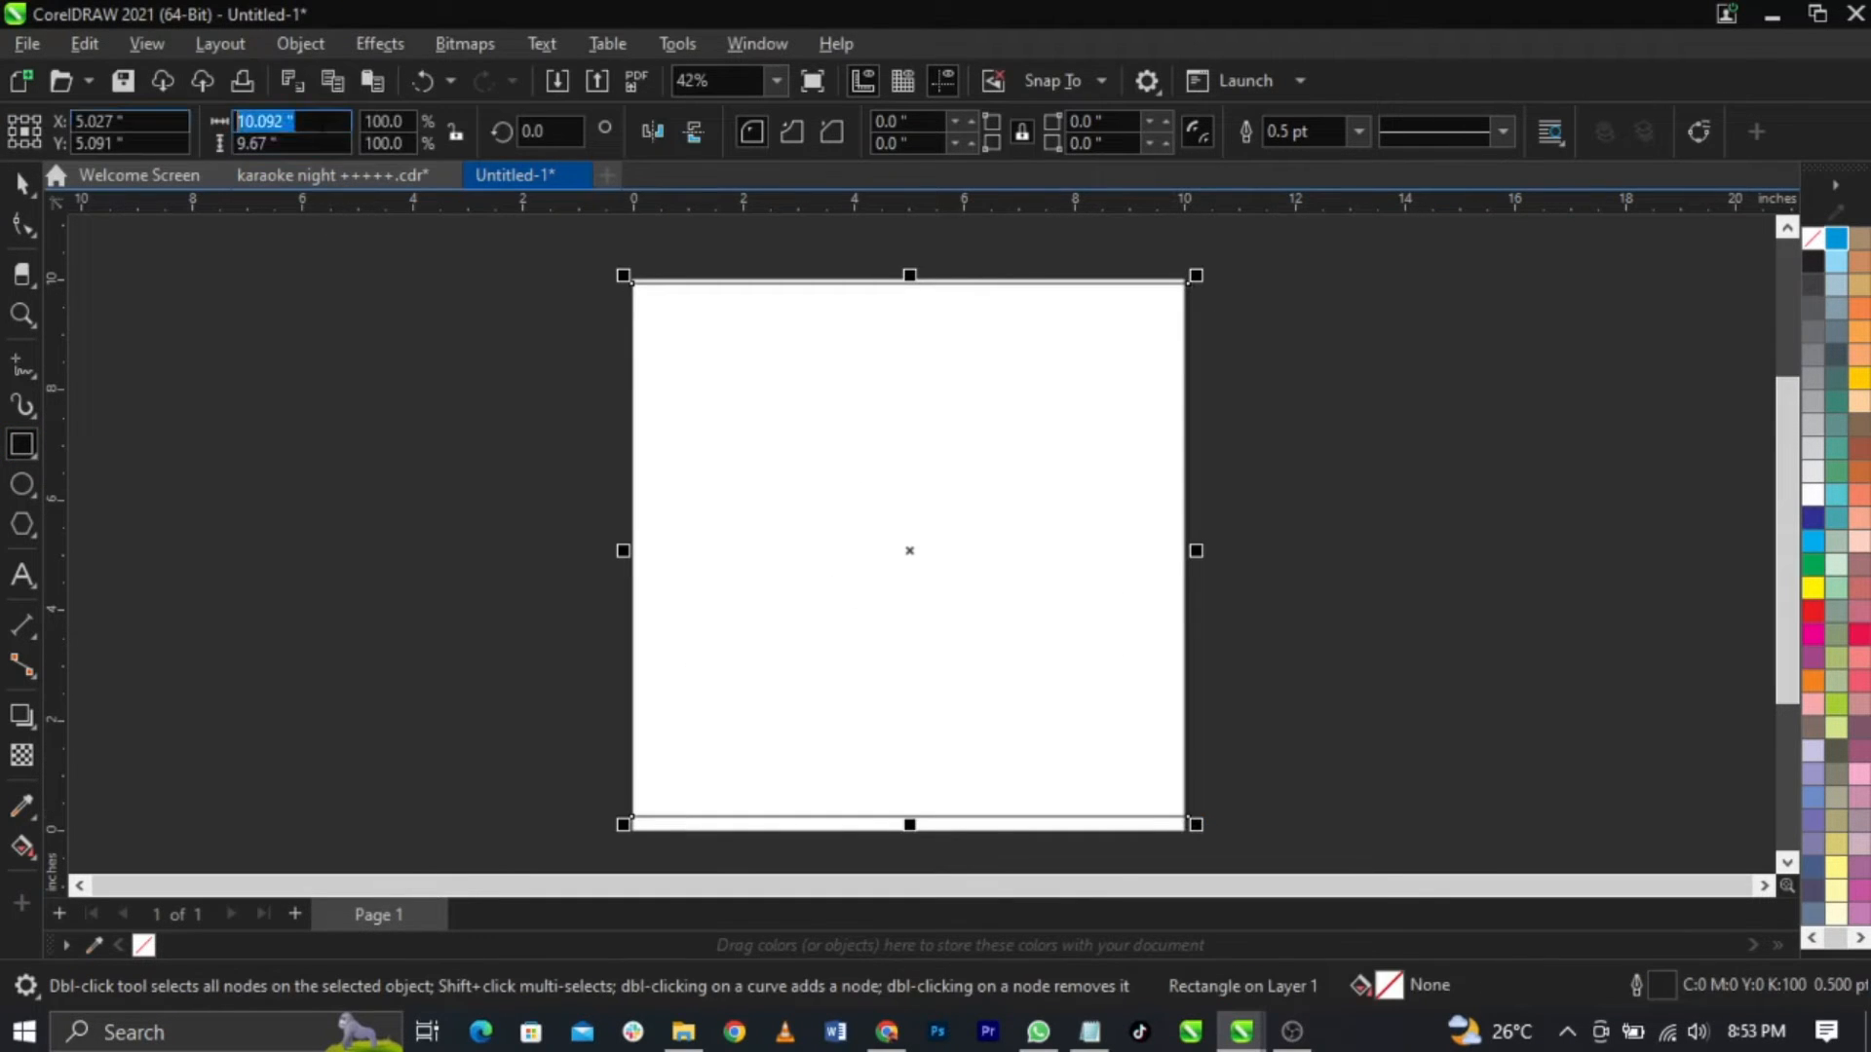
text(10)
key(Tab)
text(1)
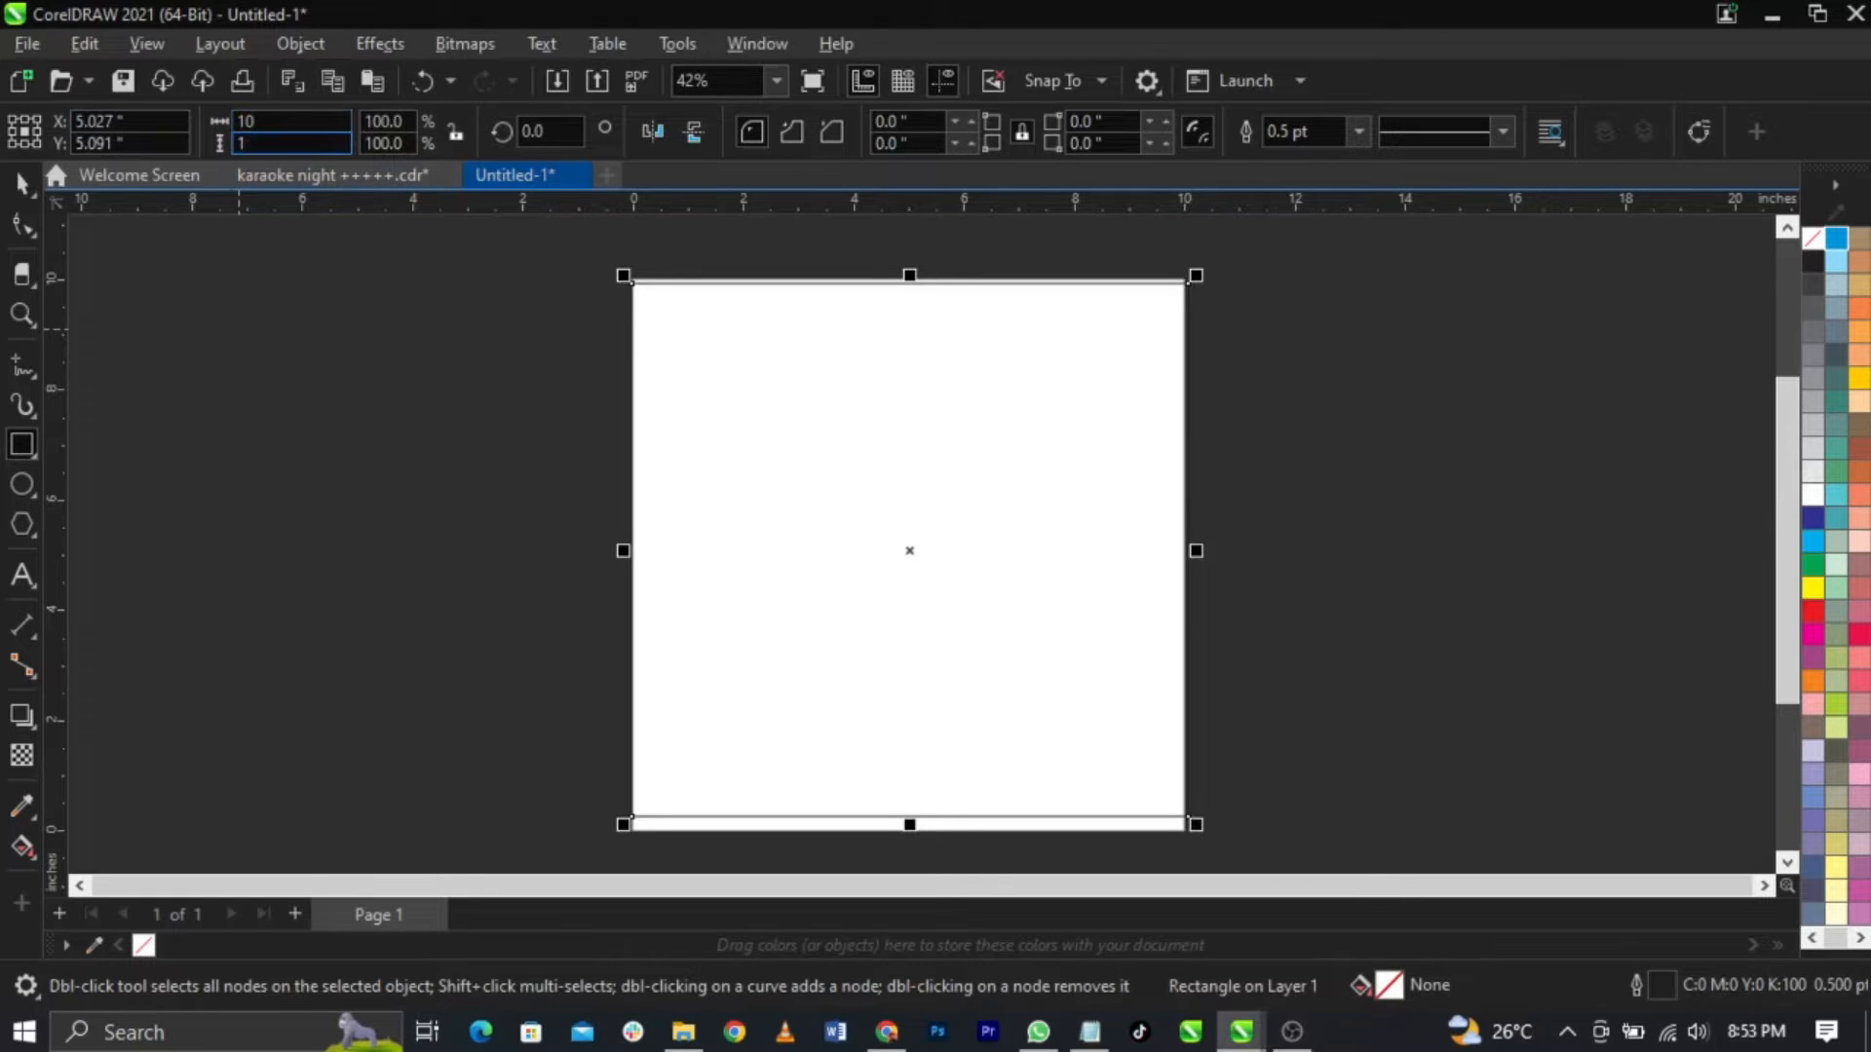
text(0)
key(Return)
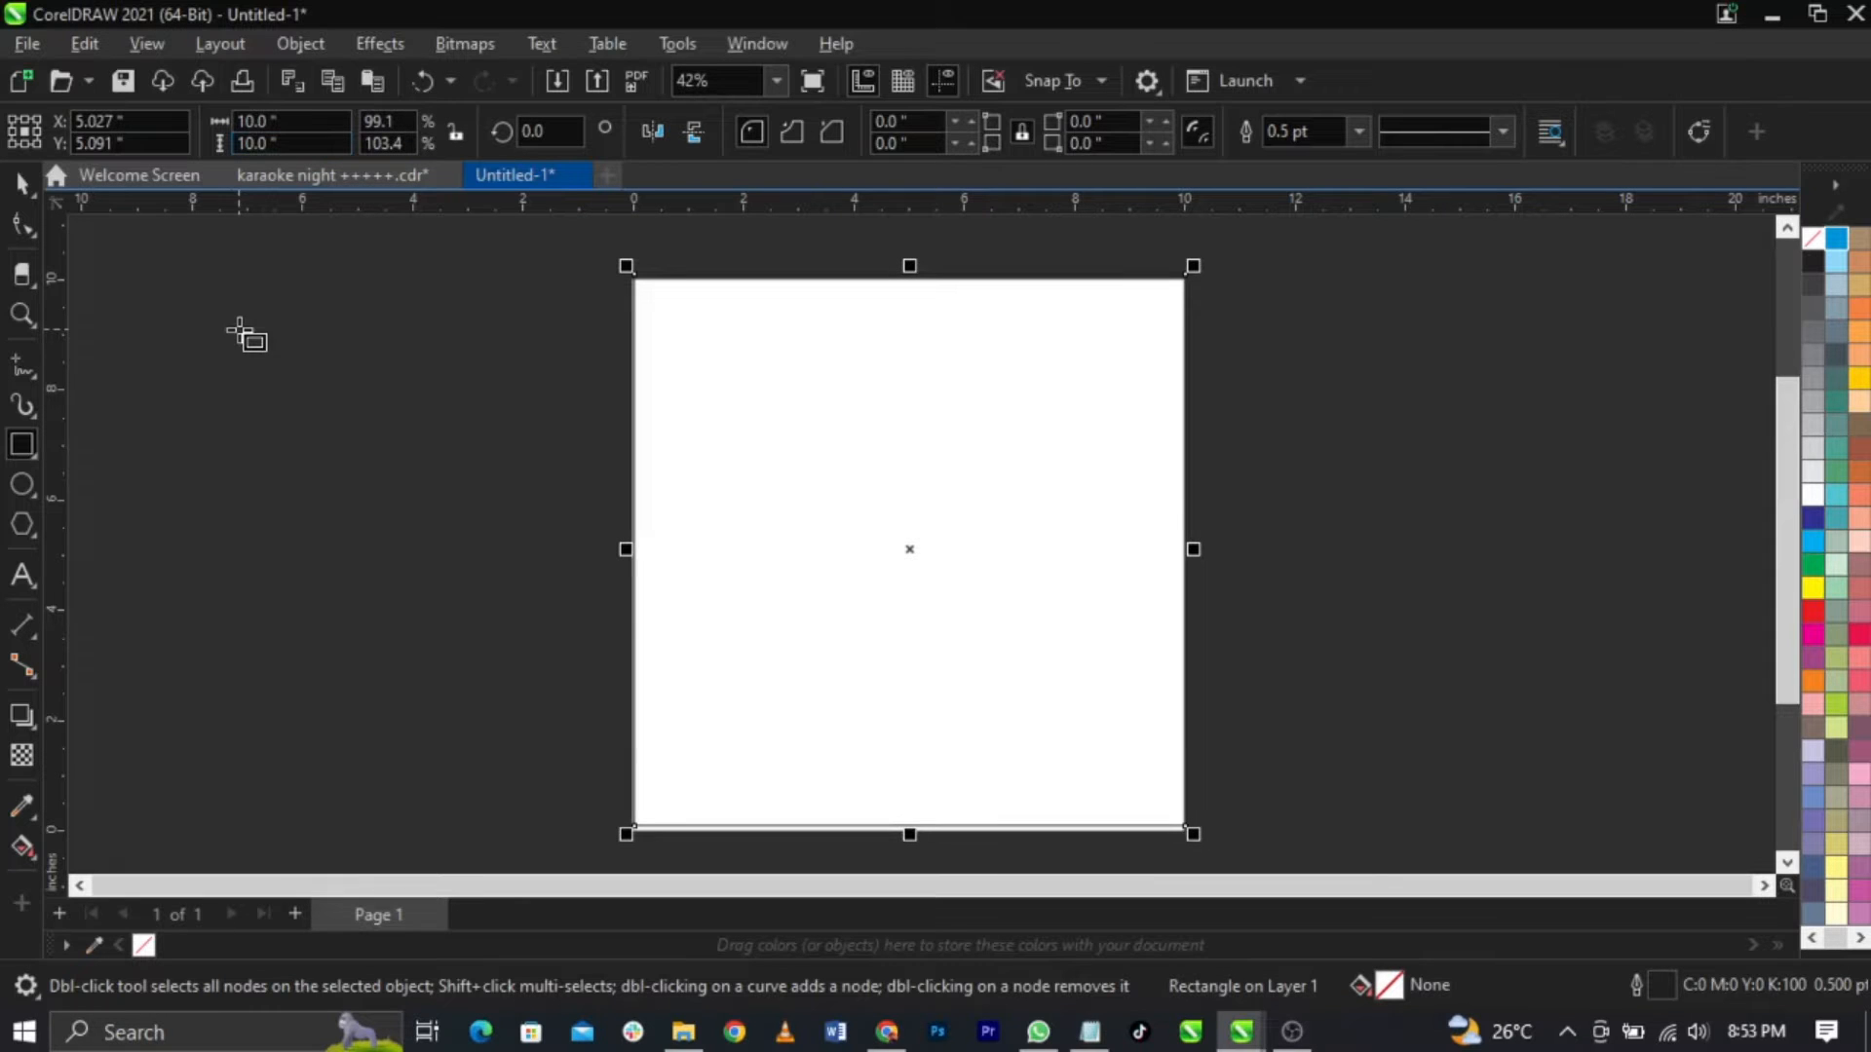
key(p)
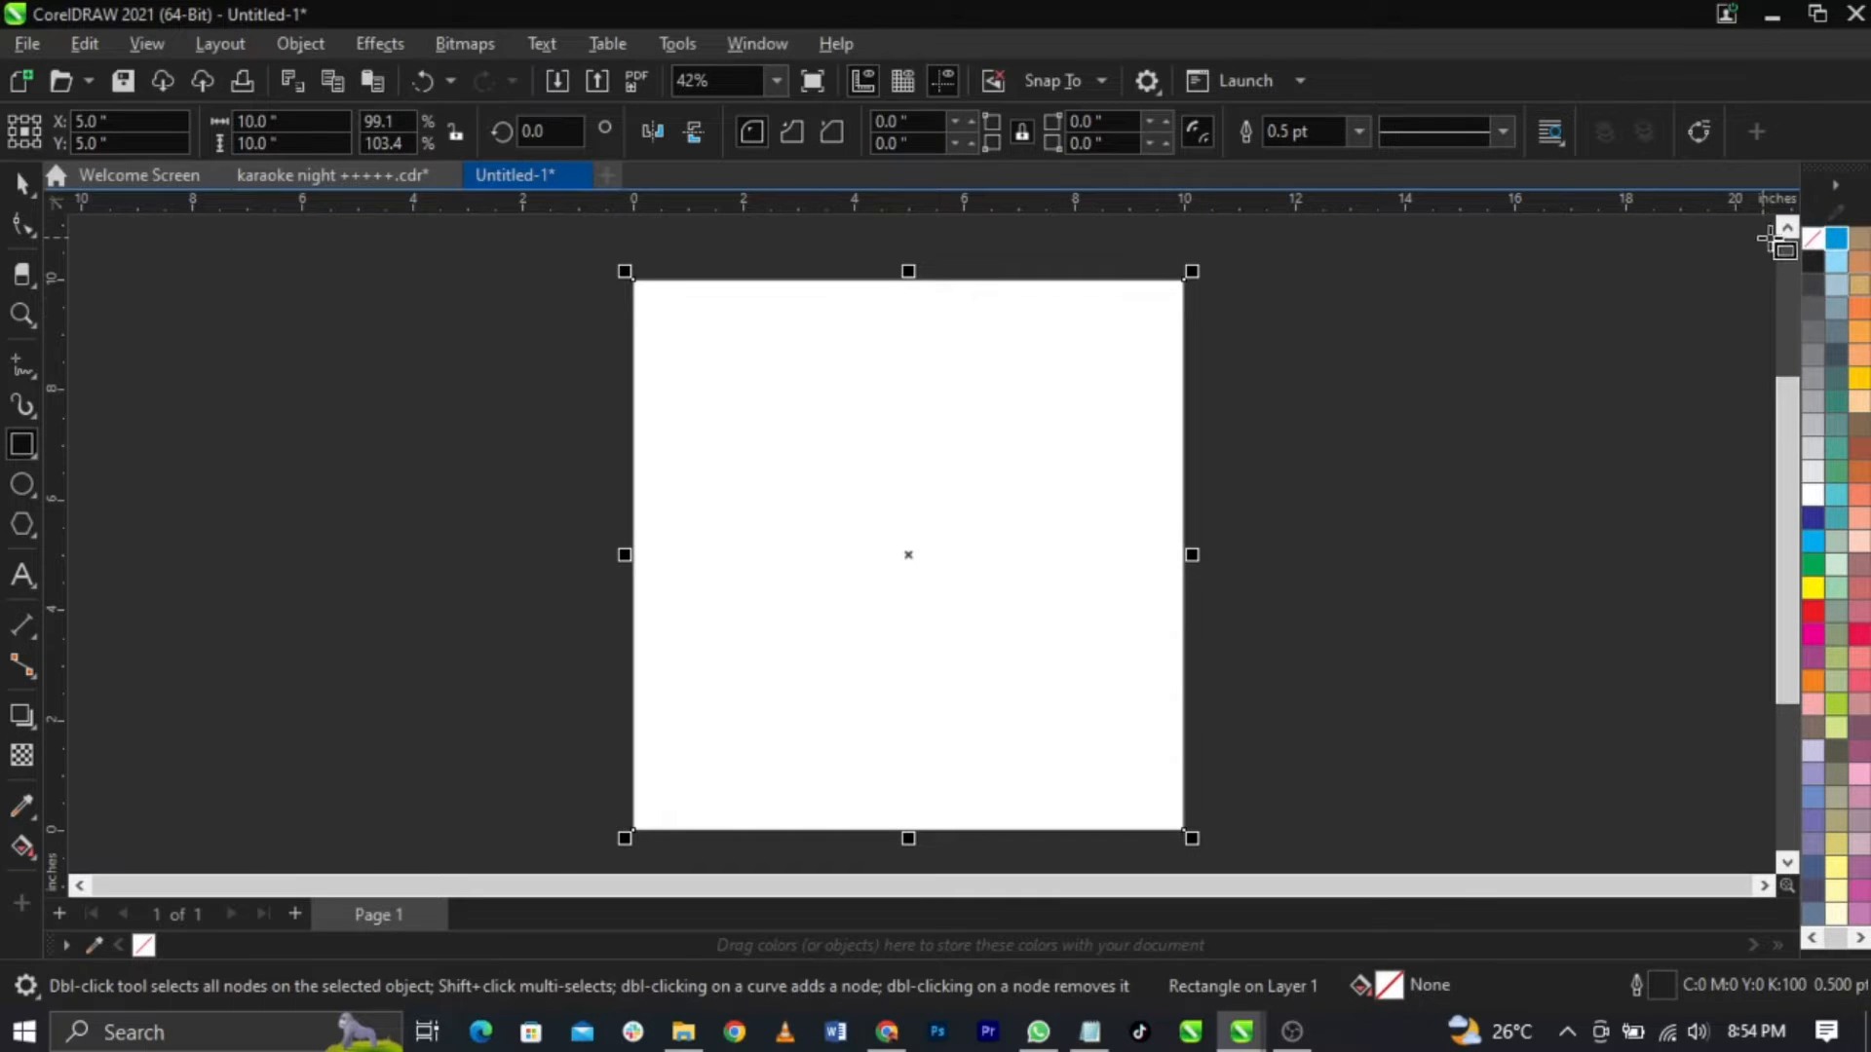
Step: Try removing the rectangle's outline, and undo the removal
right_click(1817, 236)
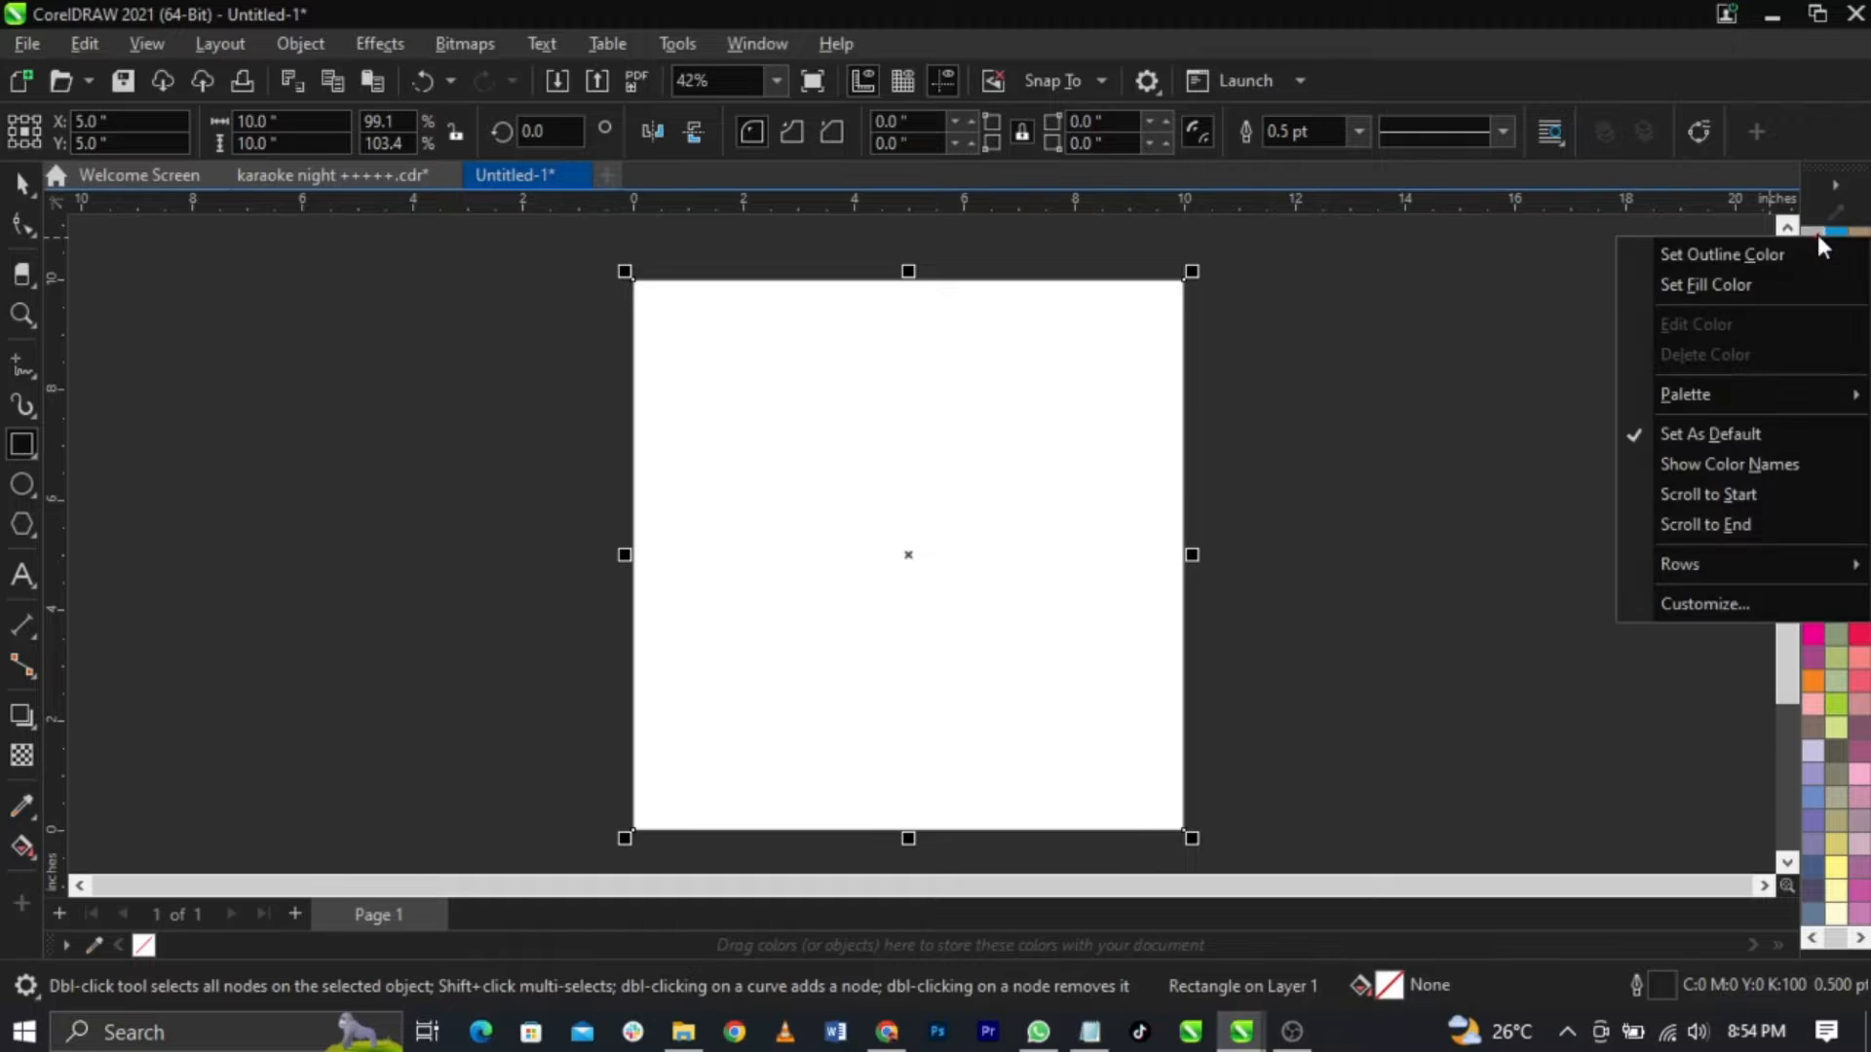
click(1804, 251)
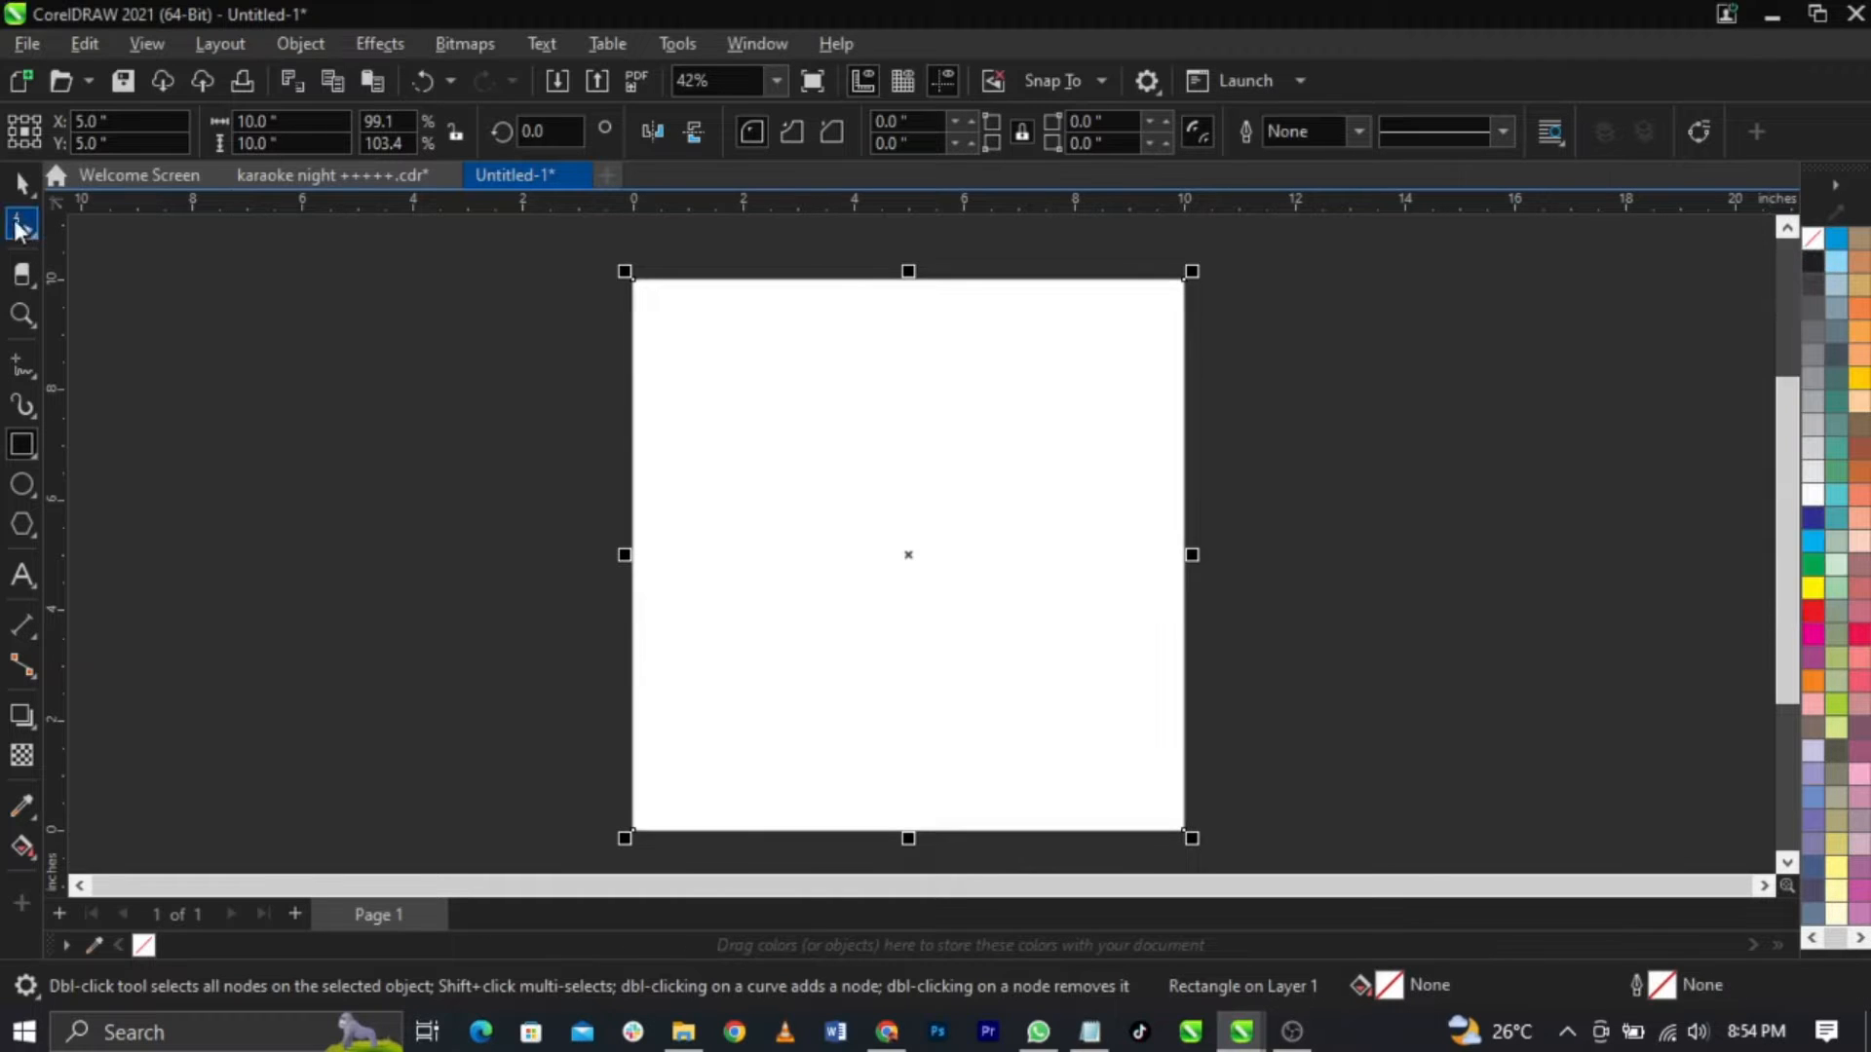
click(21, 182)
click(422, 81)
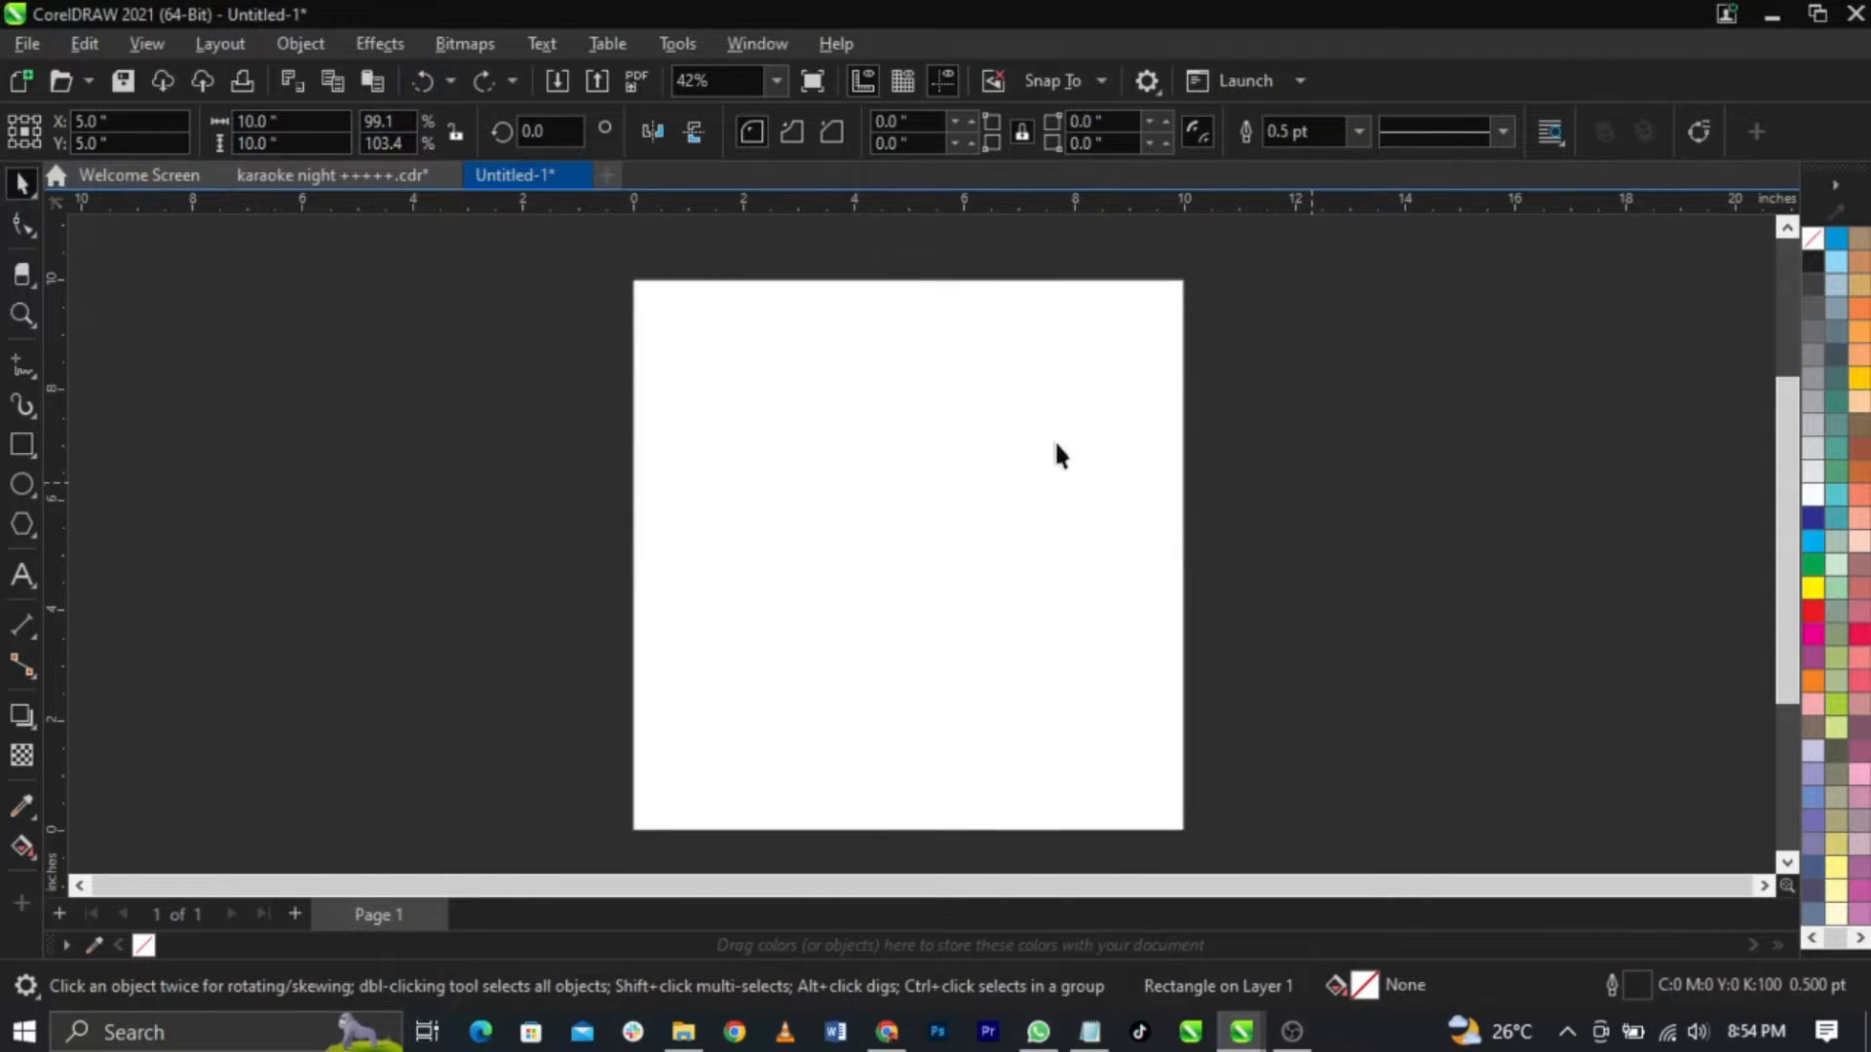
Step: Move the rectangle off-center, down and to the left, so that it overhangs the page edge
drag(1056, 451, 977, 480)
scroll(1132, 424, up, 2)
scroll(1102, 476, down, 2)
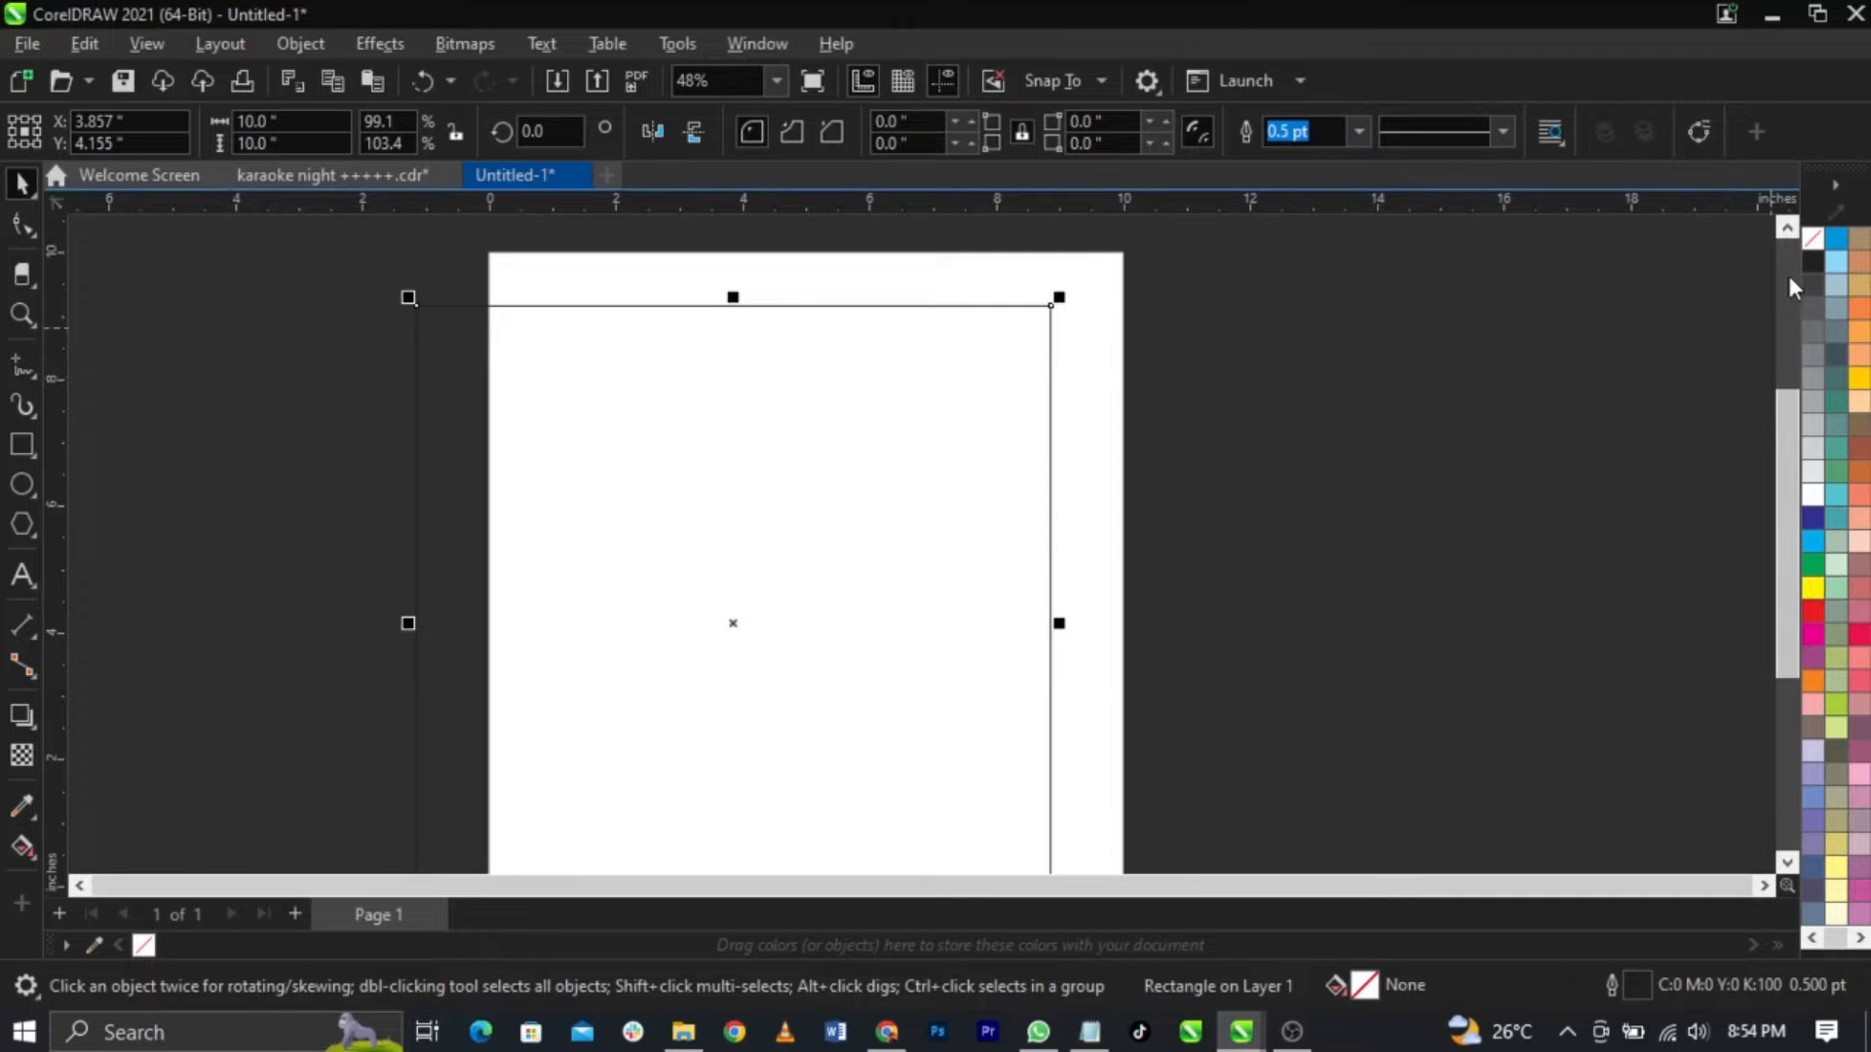
Step: Try several outline colors on the rectangle, ending with golden yellow (C:0 M:20 Y:100 K:0)
right_click(1860, 563)
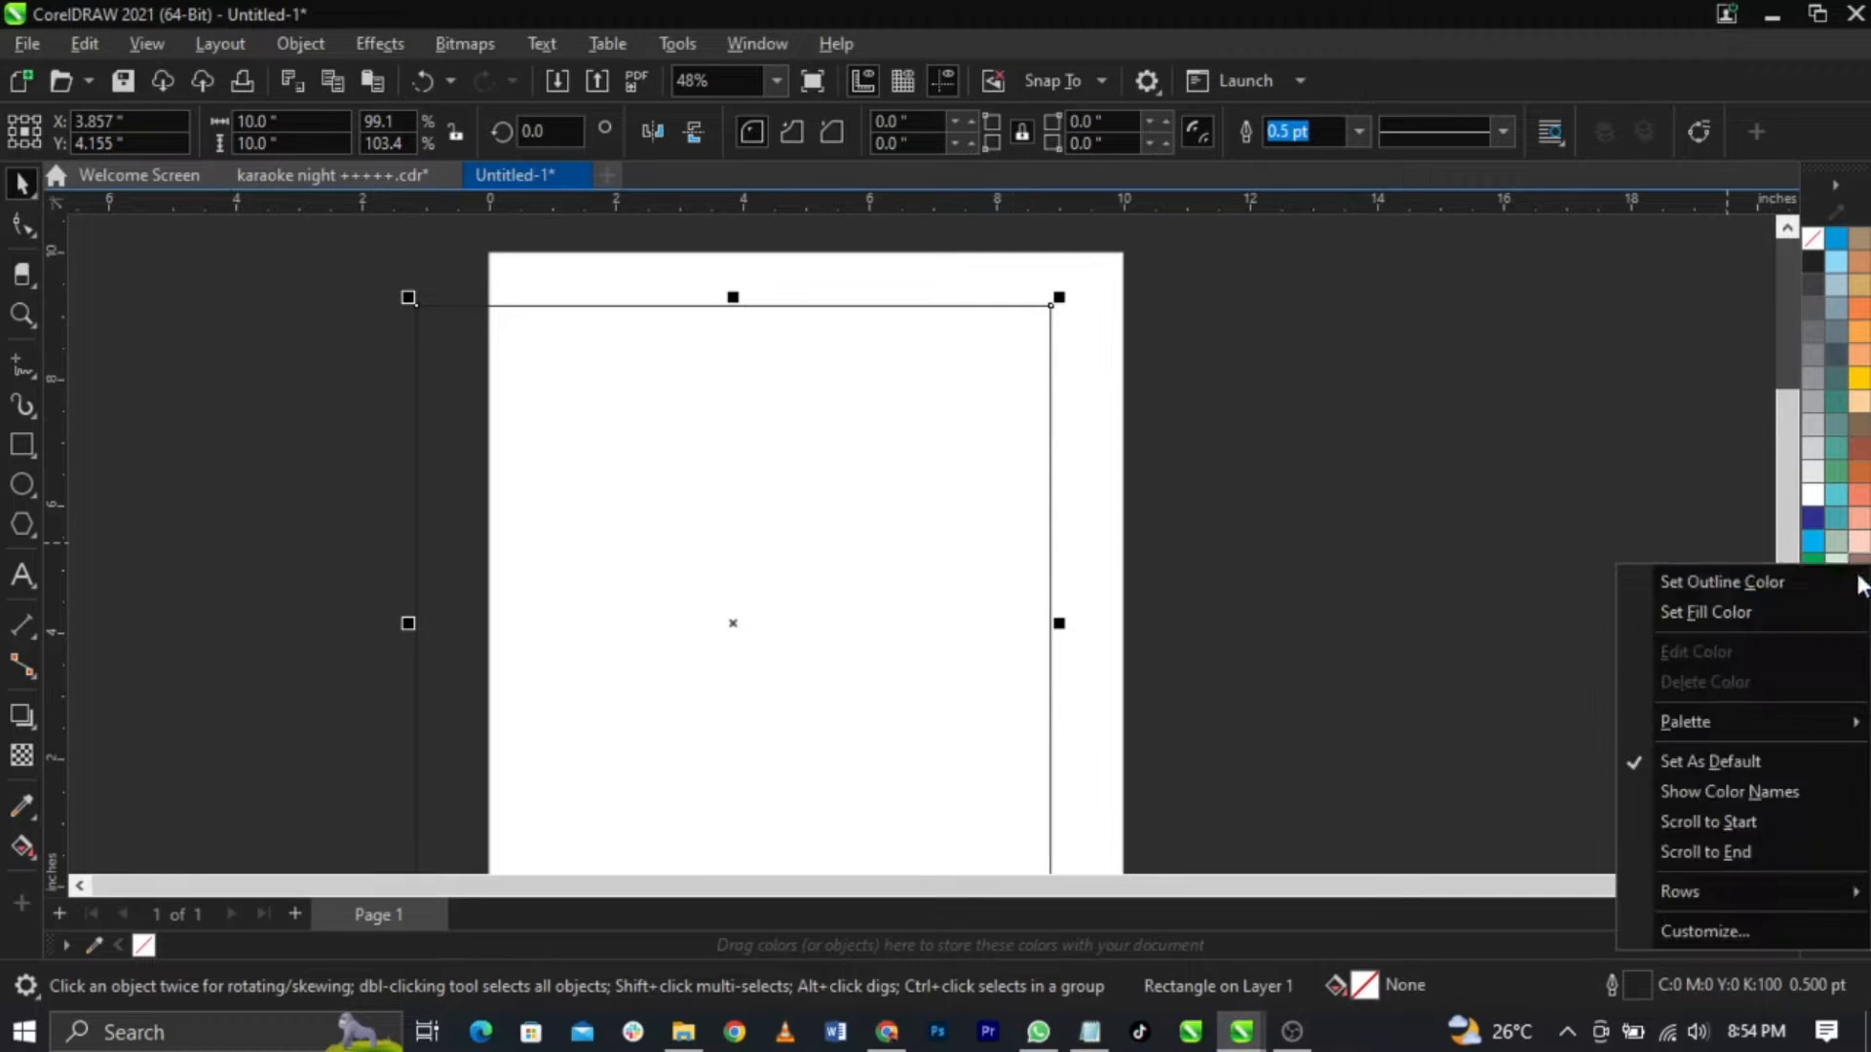
click(1860, 582)
right_click(1860, 512)
click(1722, 529)
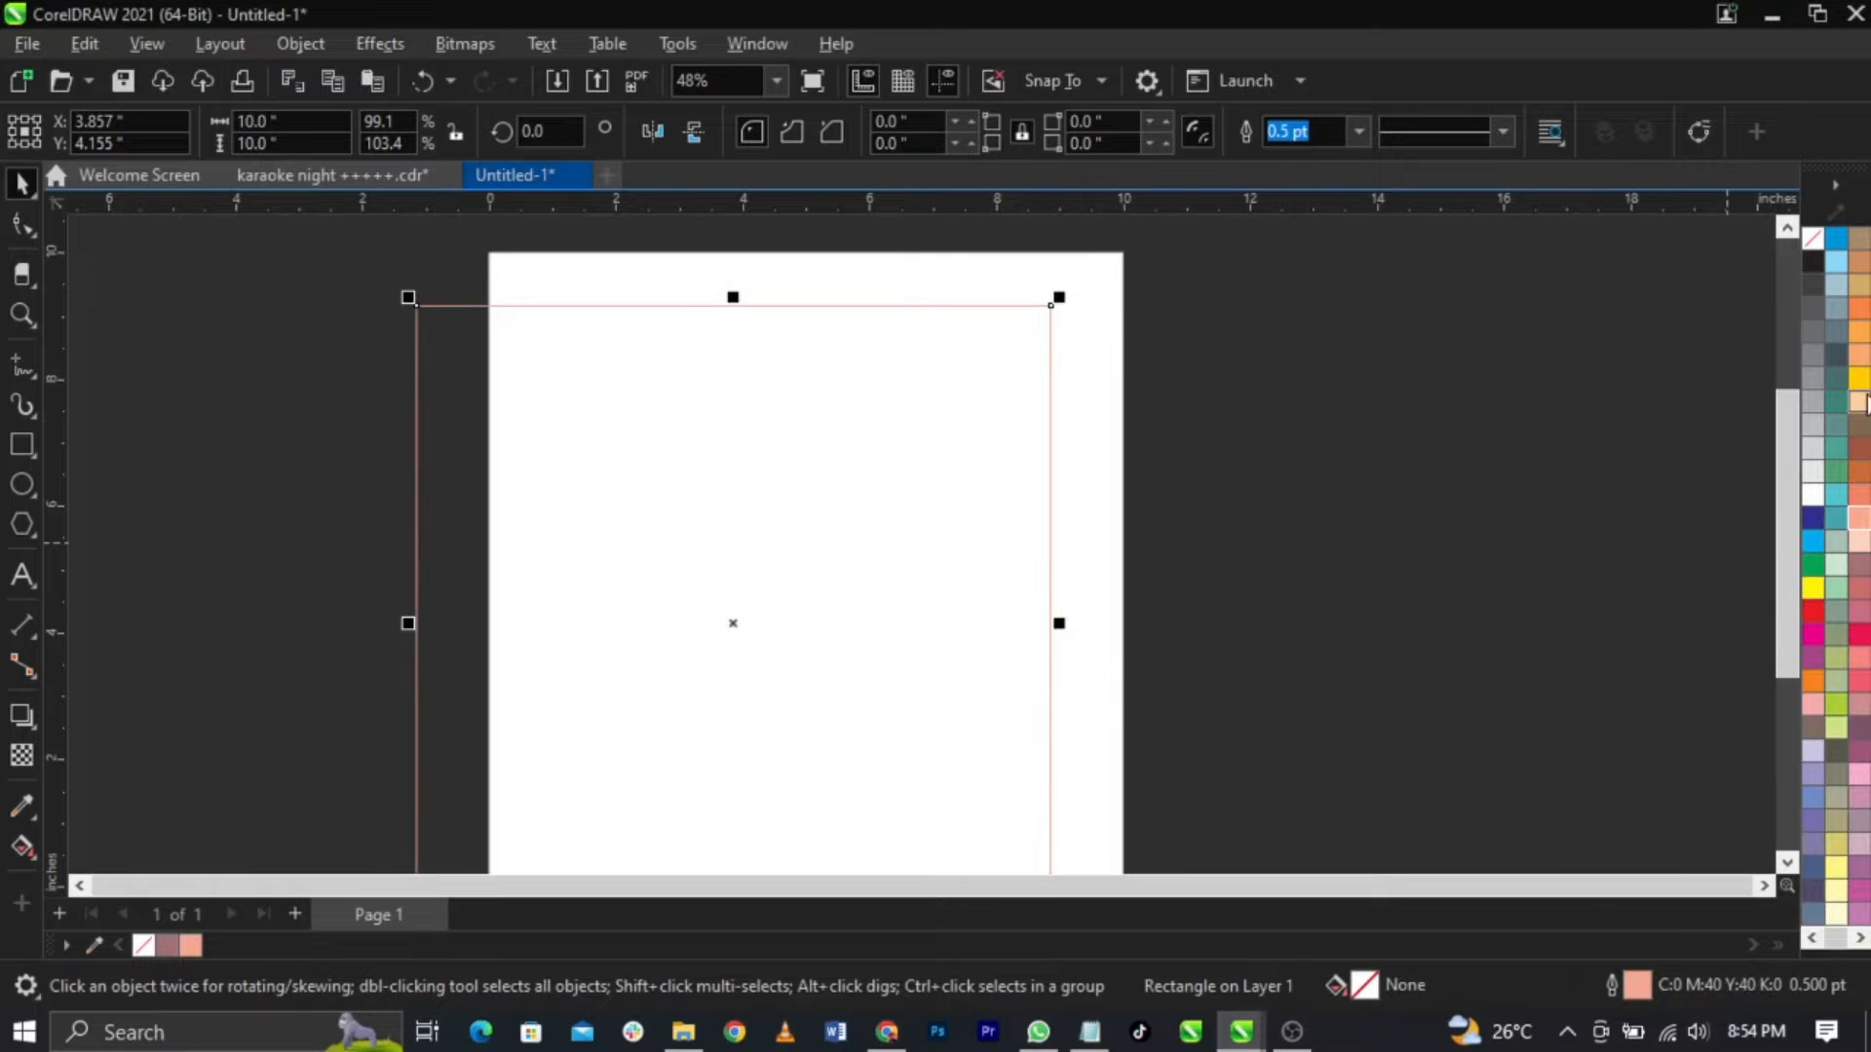
right_click(1860, 375)
click(1721, 394)
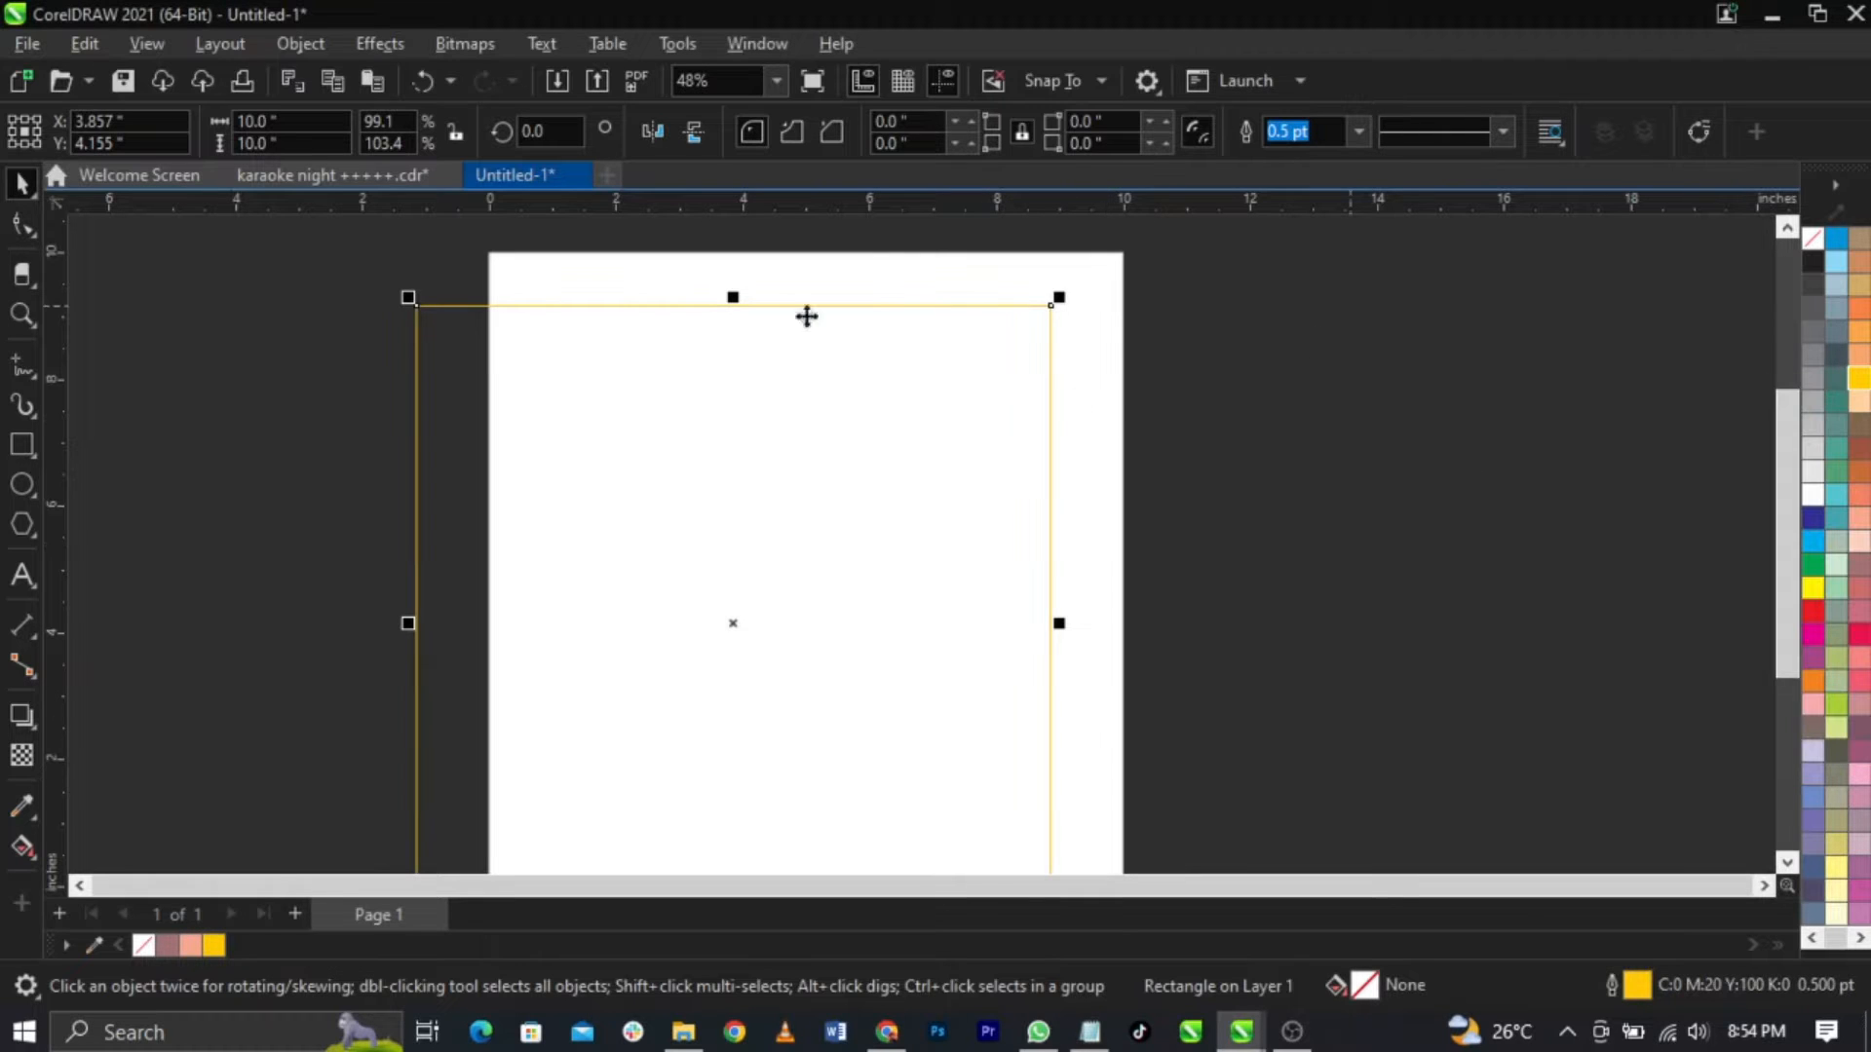
Step: Remove the rectangle's yellow outline and give it a black one instead
right_click(1812, 243)
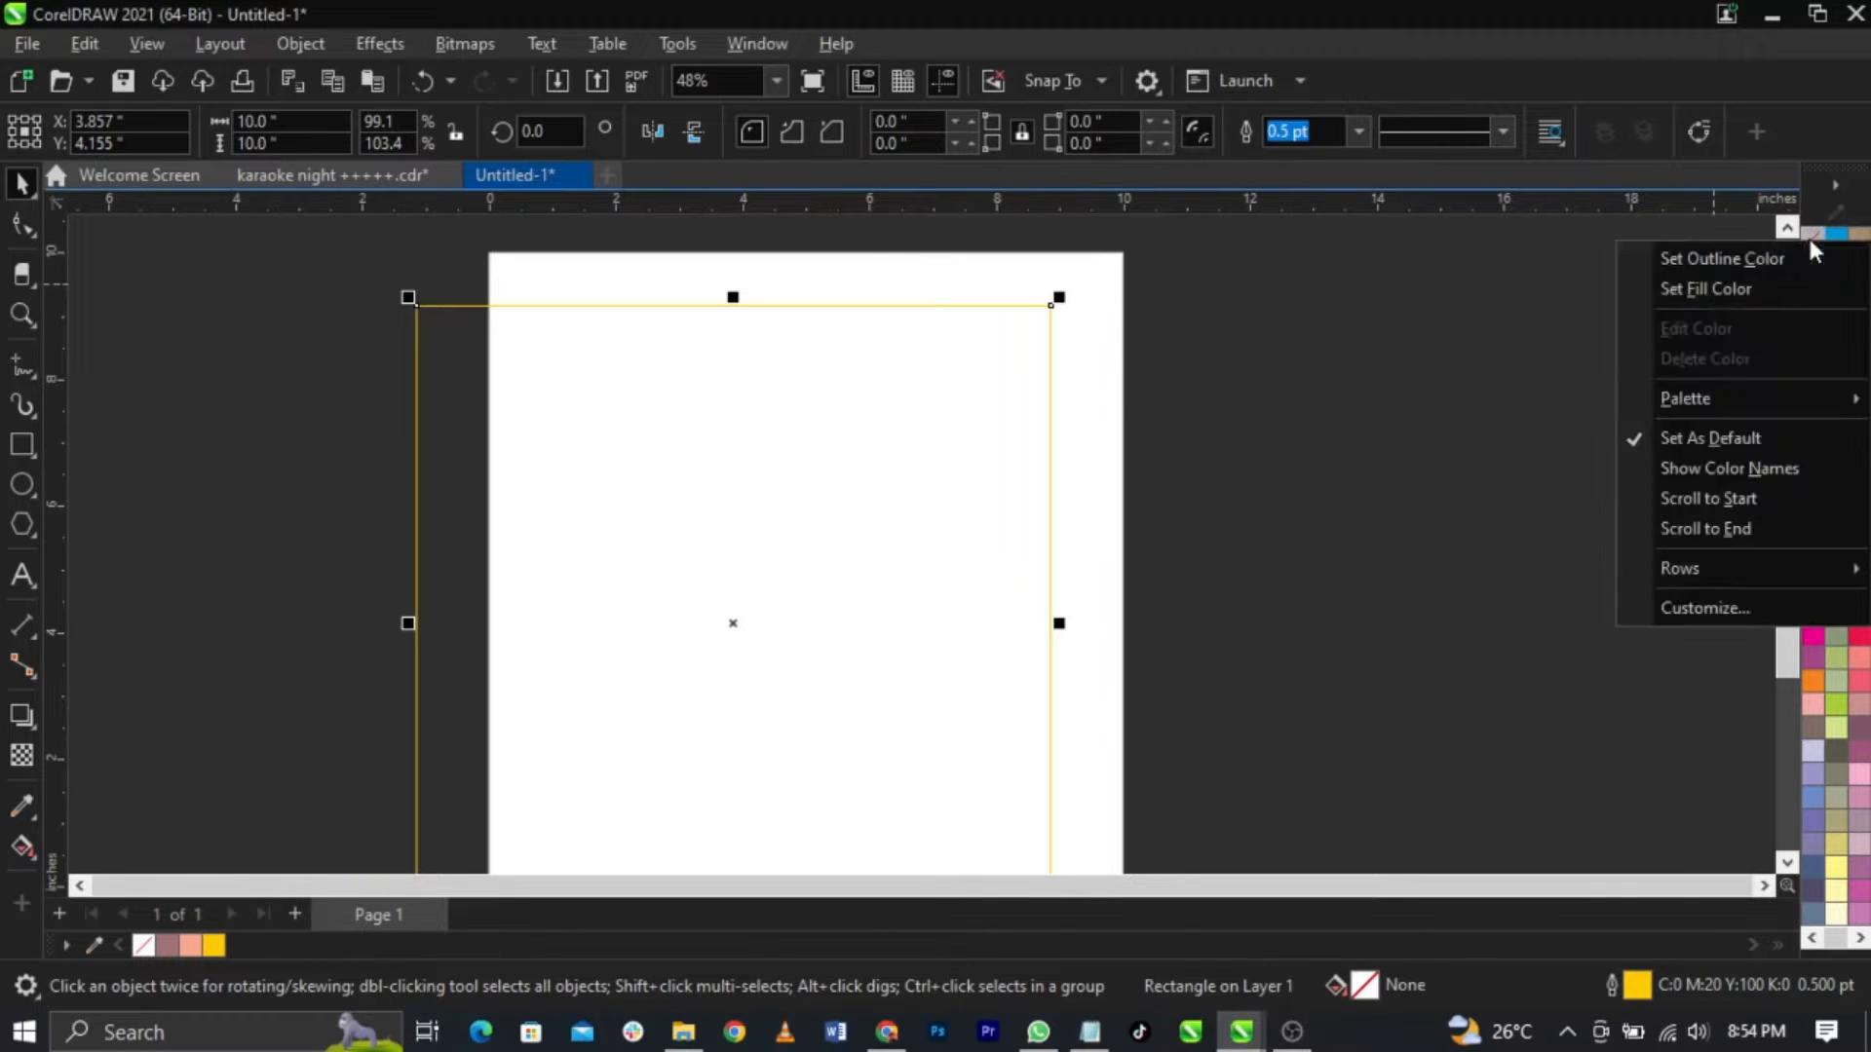
click(1700, 261)
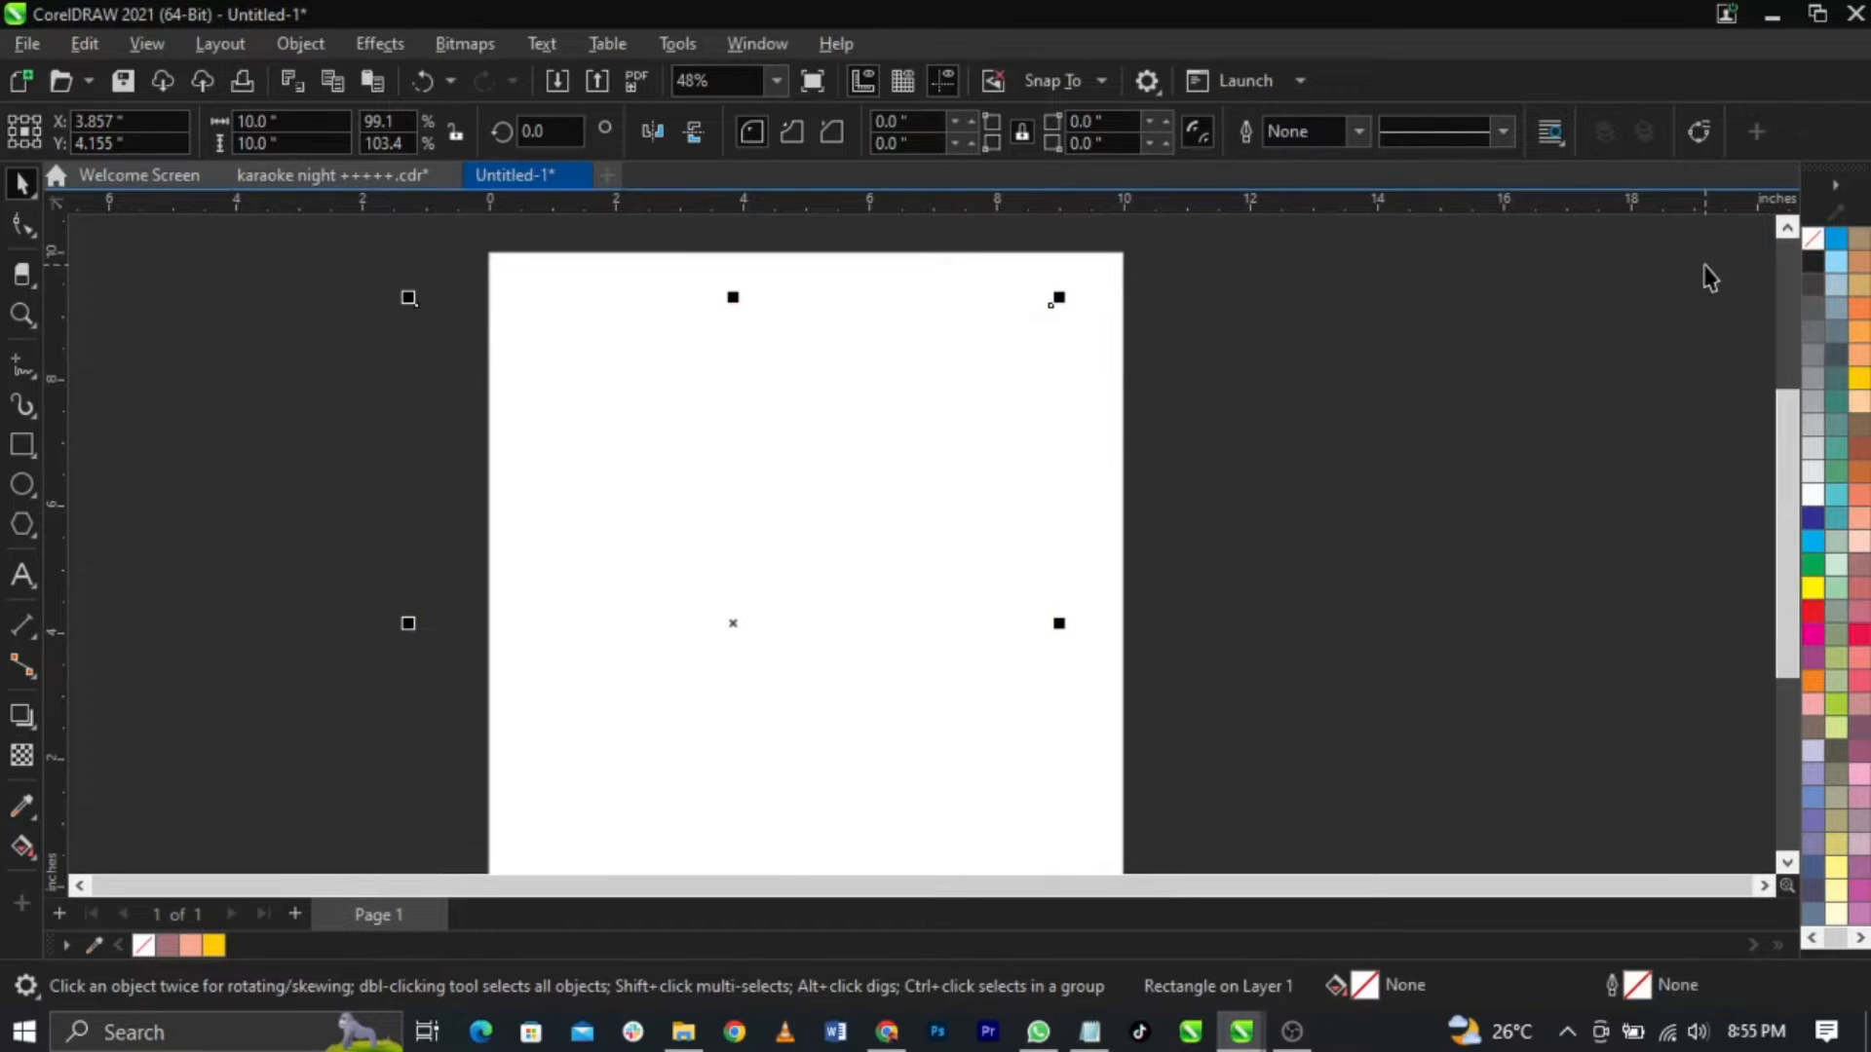
right_click(1810, 261)
click(1781, 275)
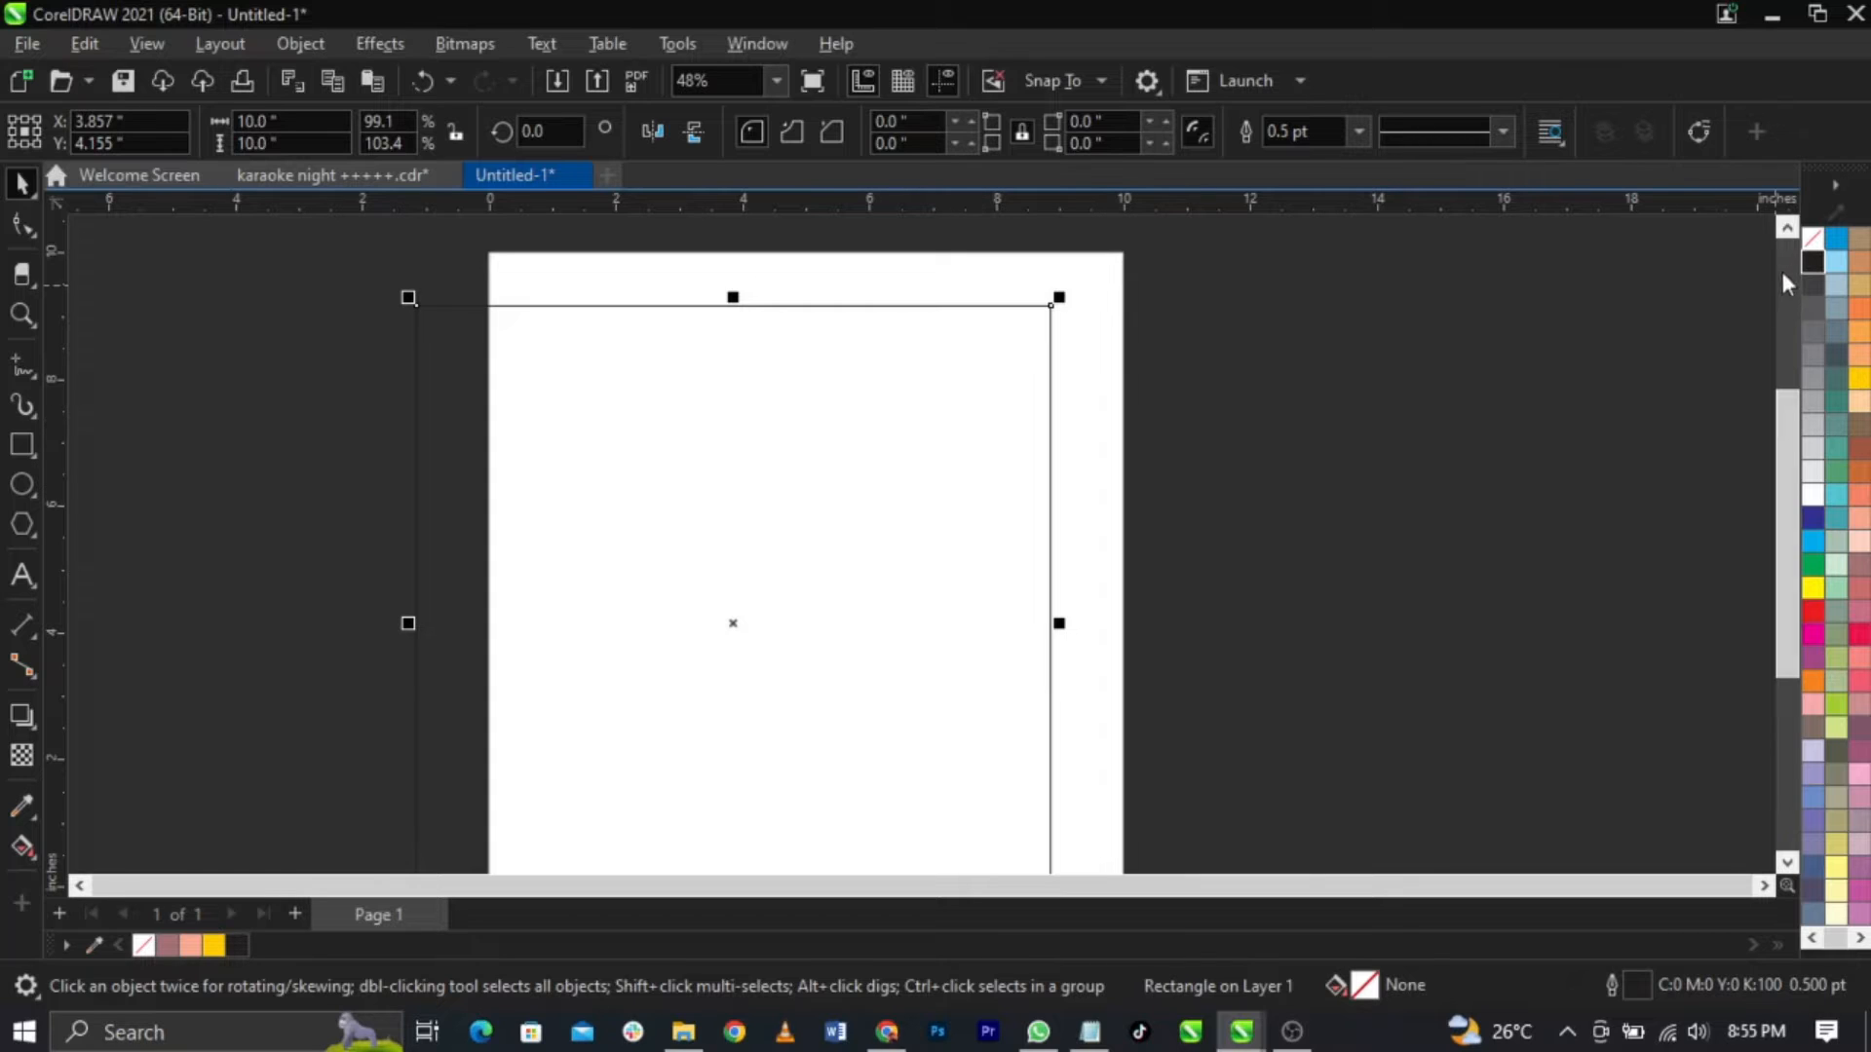
Step: Remove the rectangle's outline, center the rectangle on the page and leave it deselected
right_click(1805, 256)
click(1805, 264)
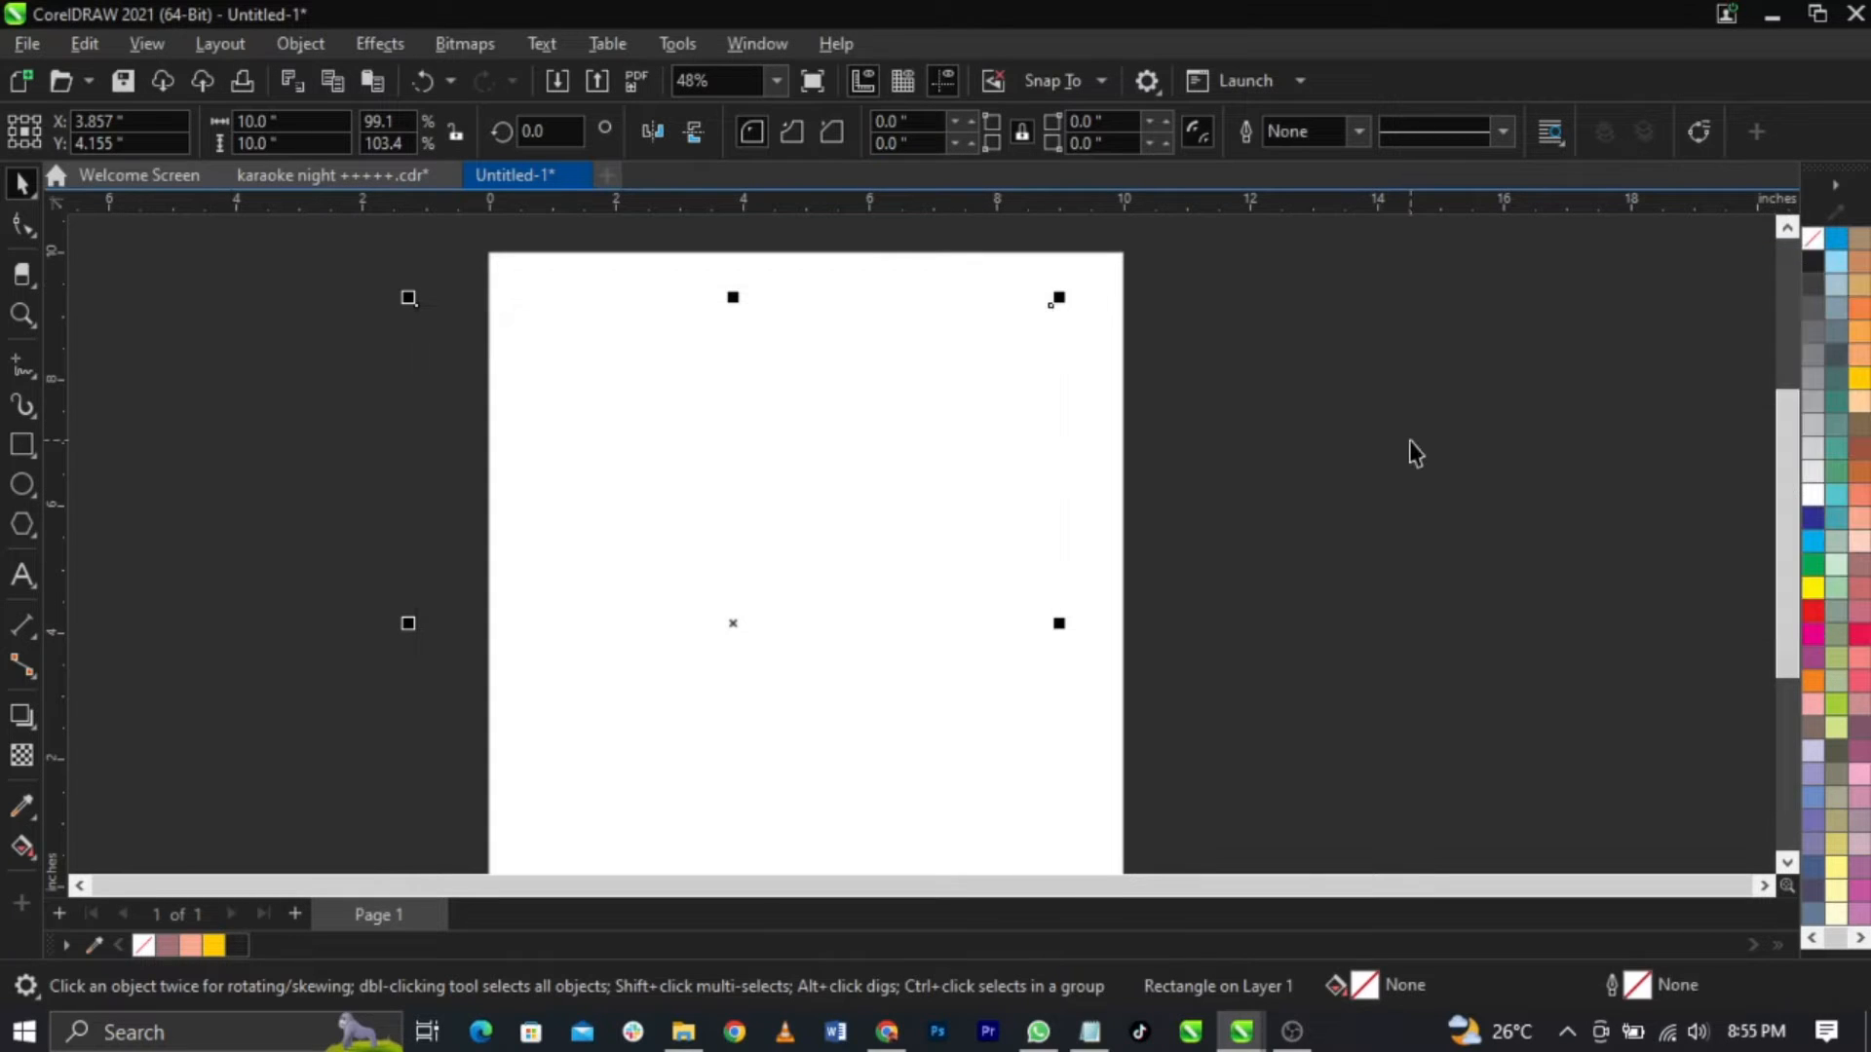
key(p)
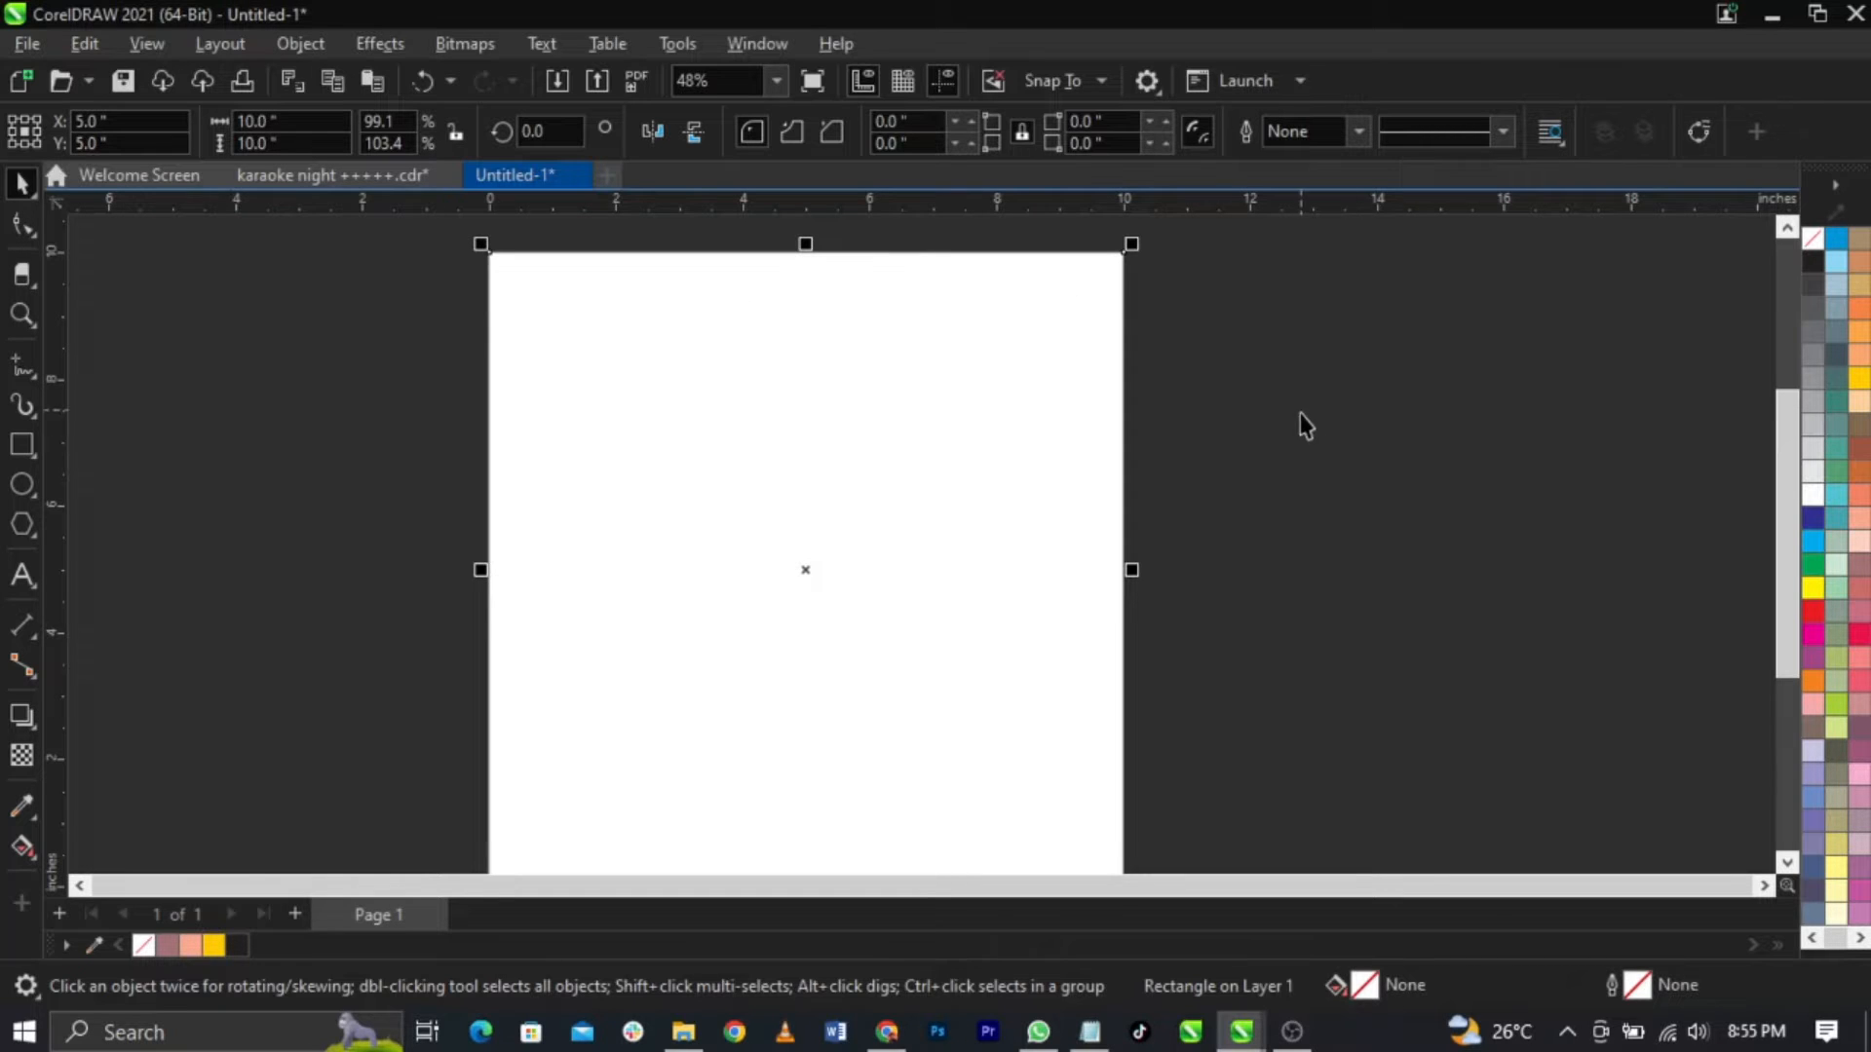
click(1364, 426)
scroll(1223, 412, down, 1)
scroll(1010, 411, up, 1)
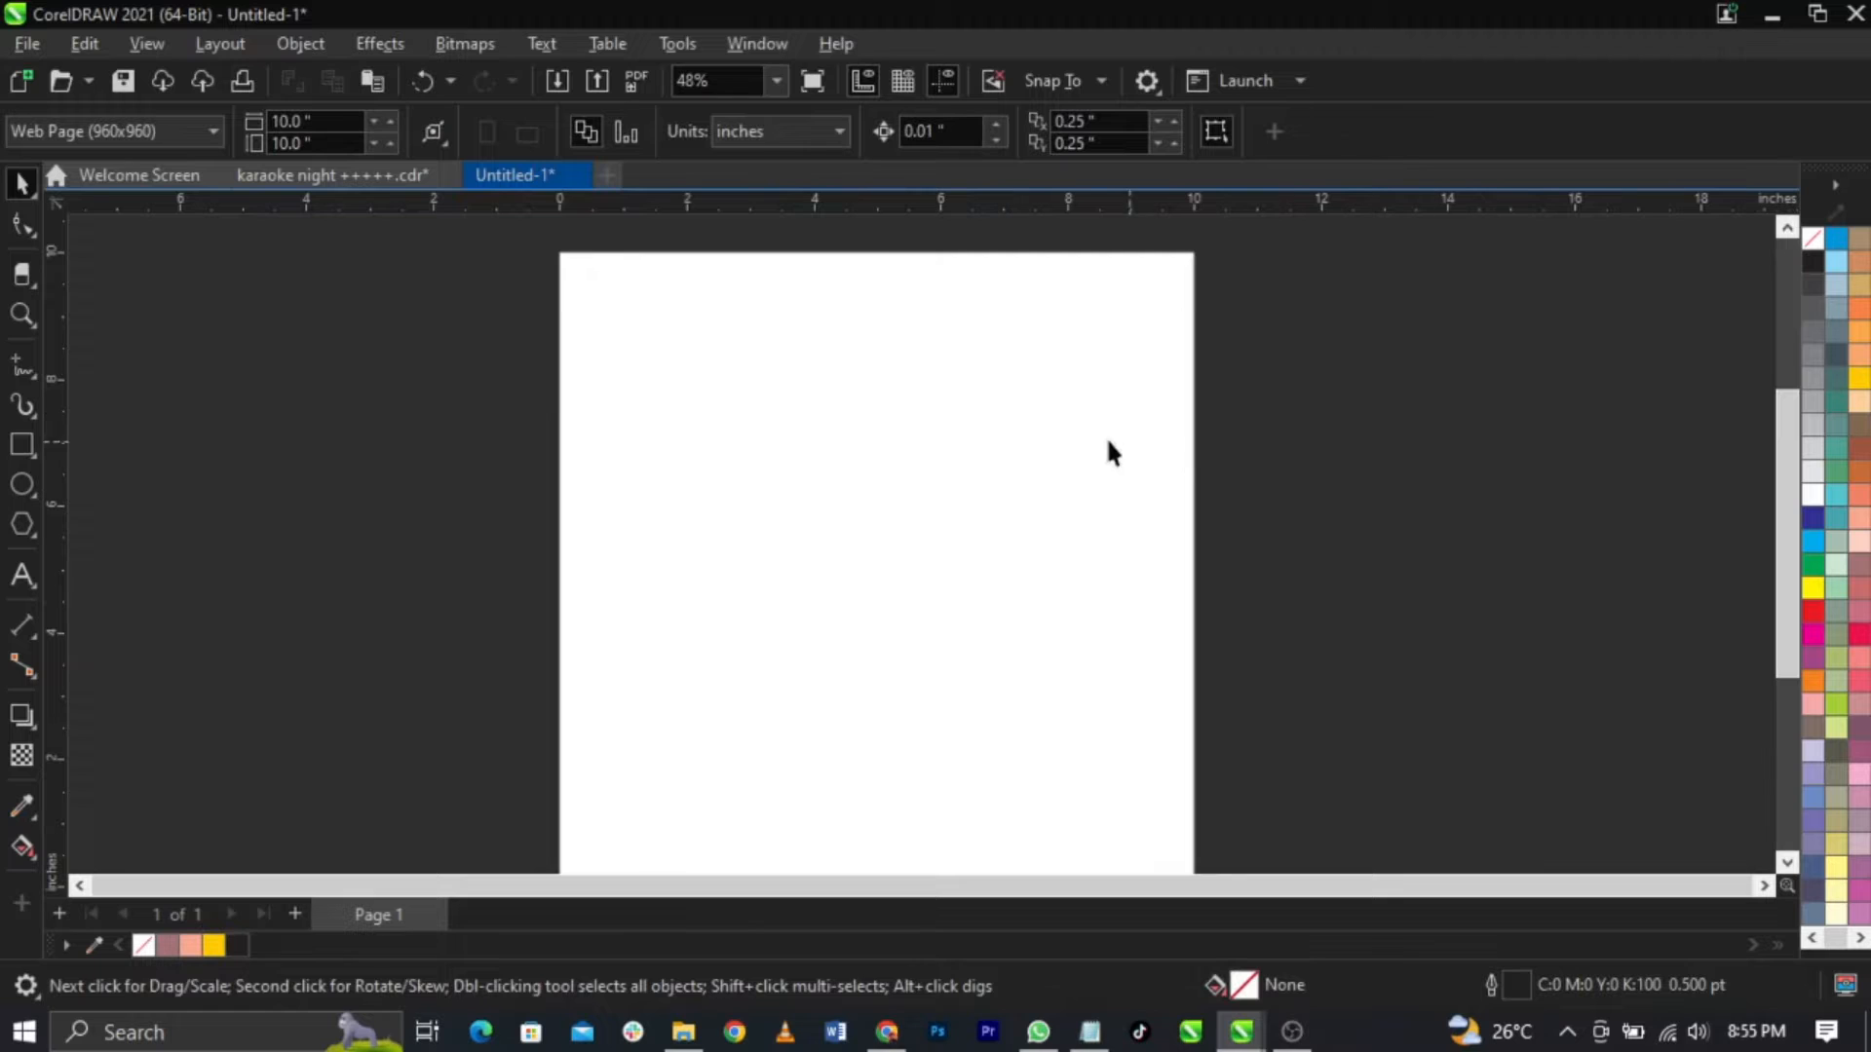
scroll(1107, 436, down, 1)
scroll(951, 475, up, 1)
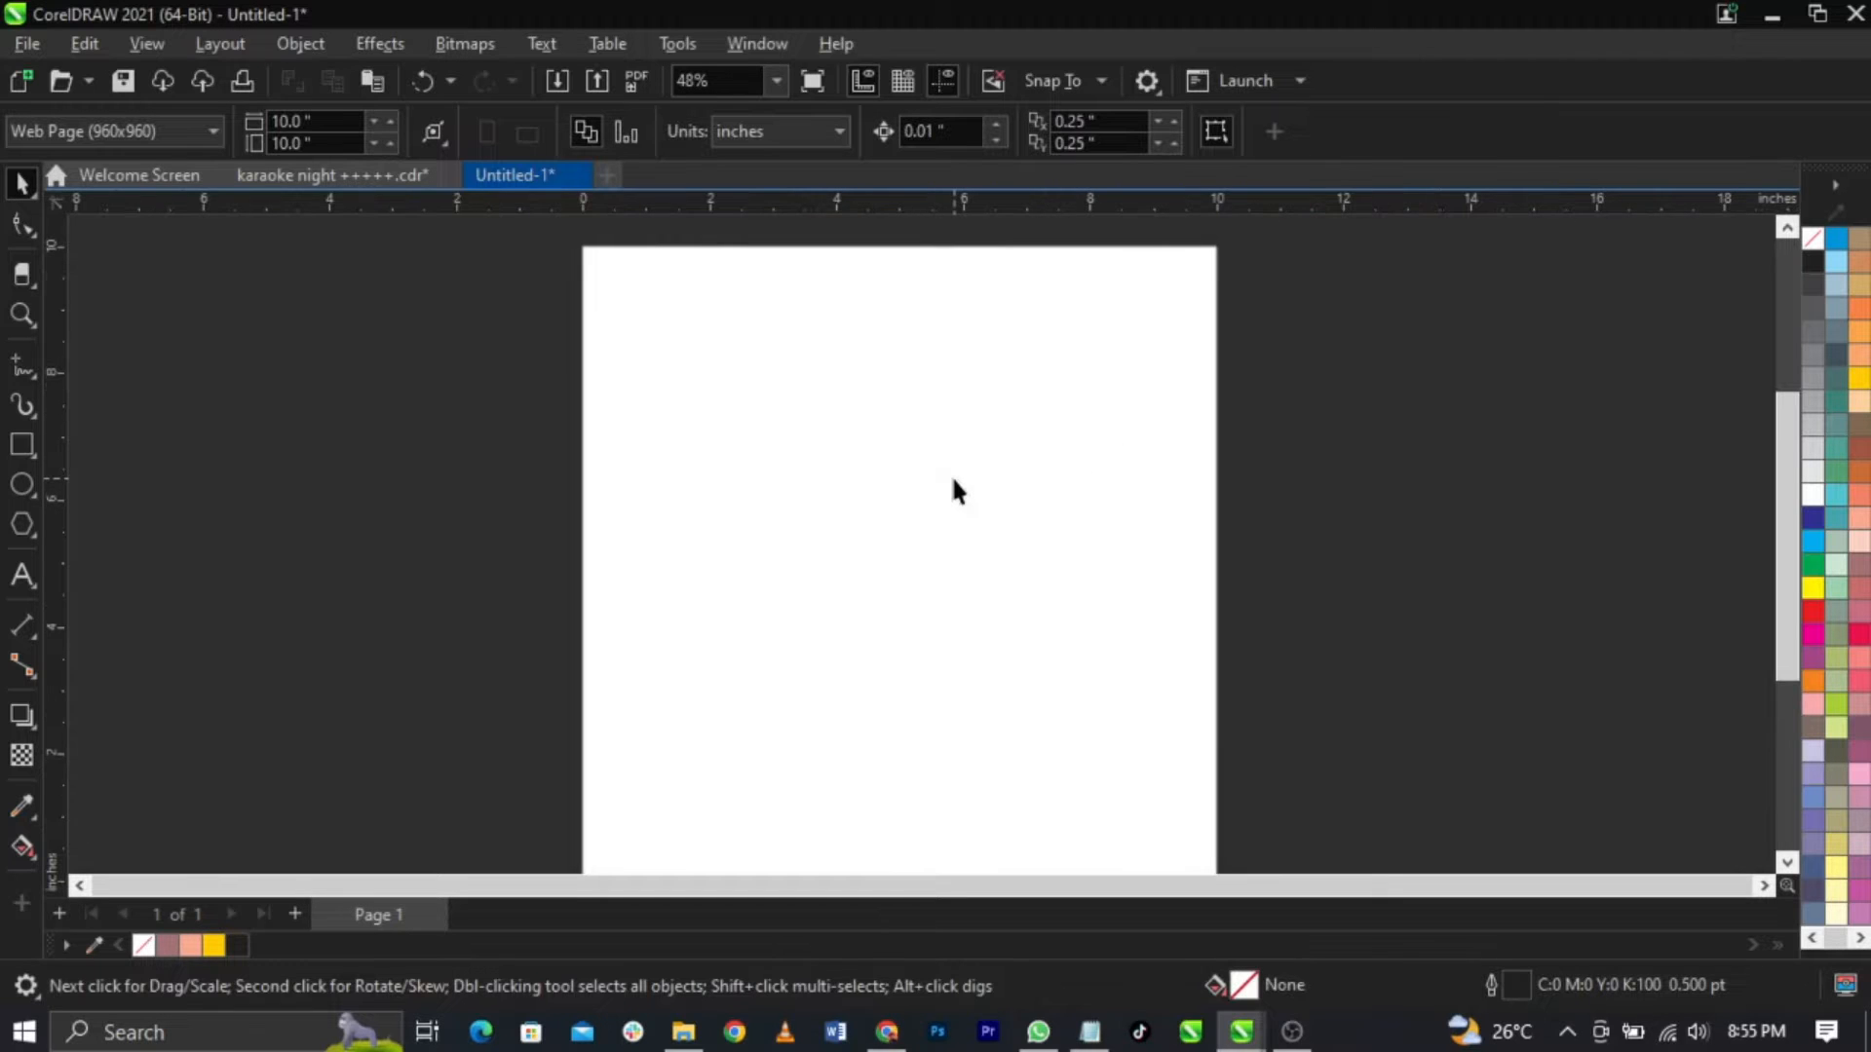
scroll(953, 480, down, 1)
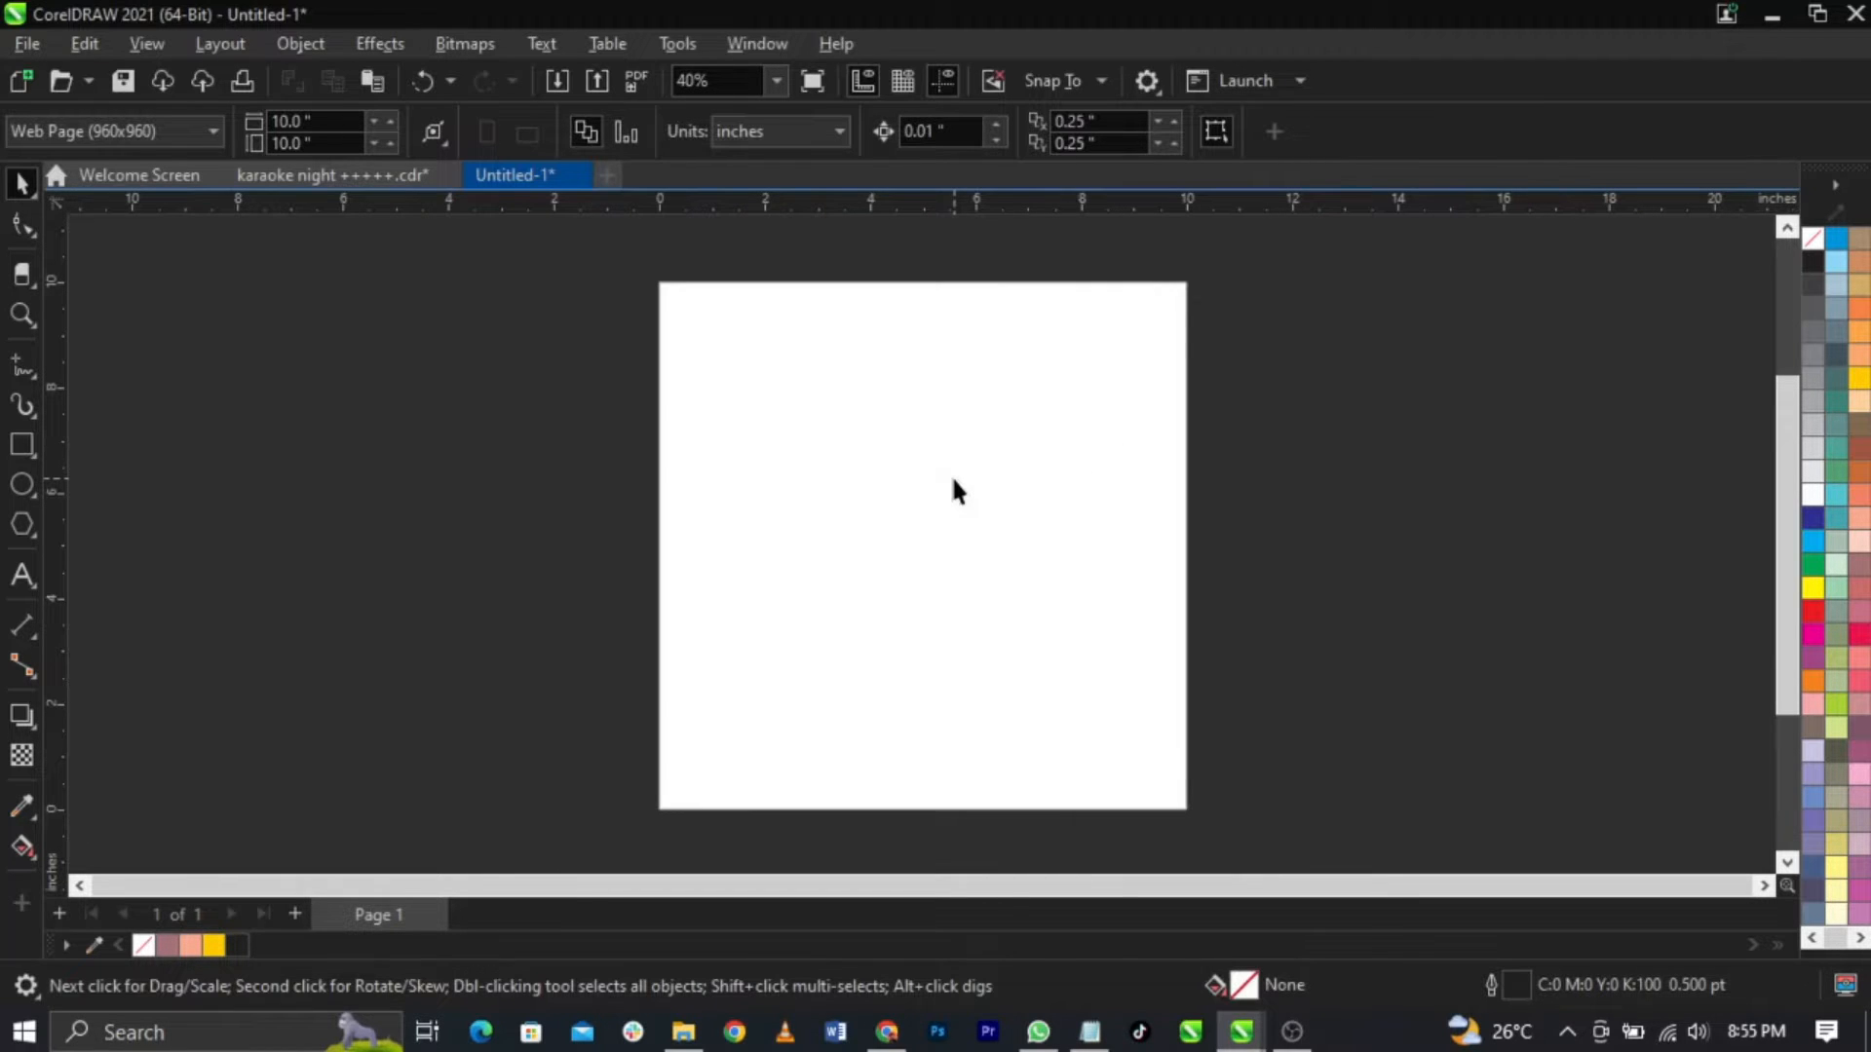
Step: Start an import and open the "Karaoke night flyer design" folder inside Downloads
click(26, 47)
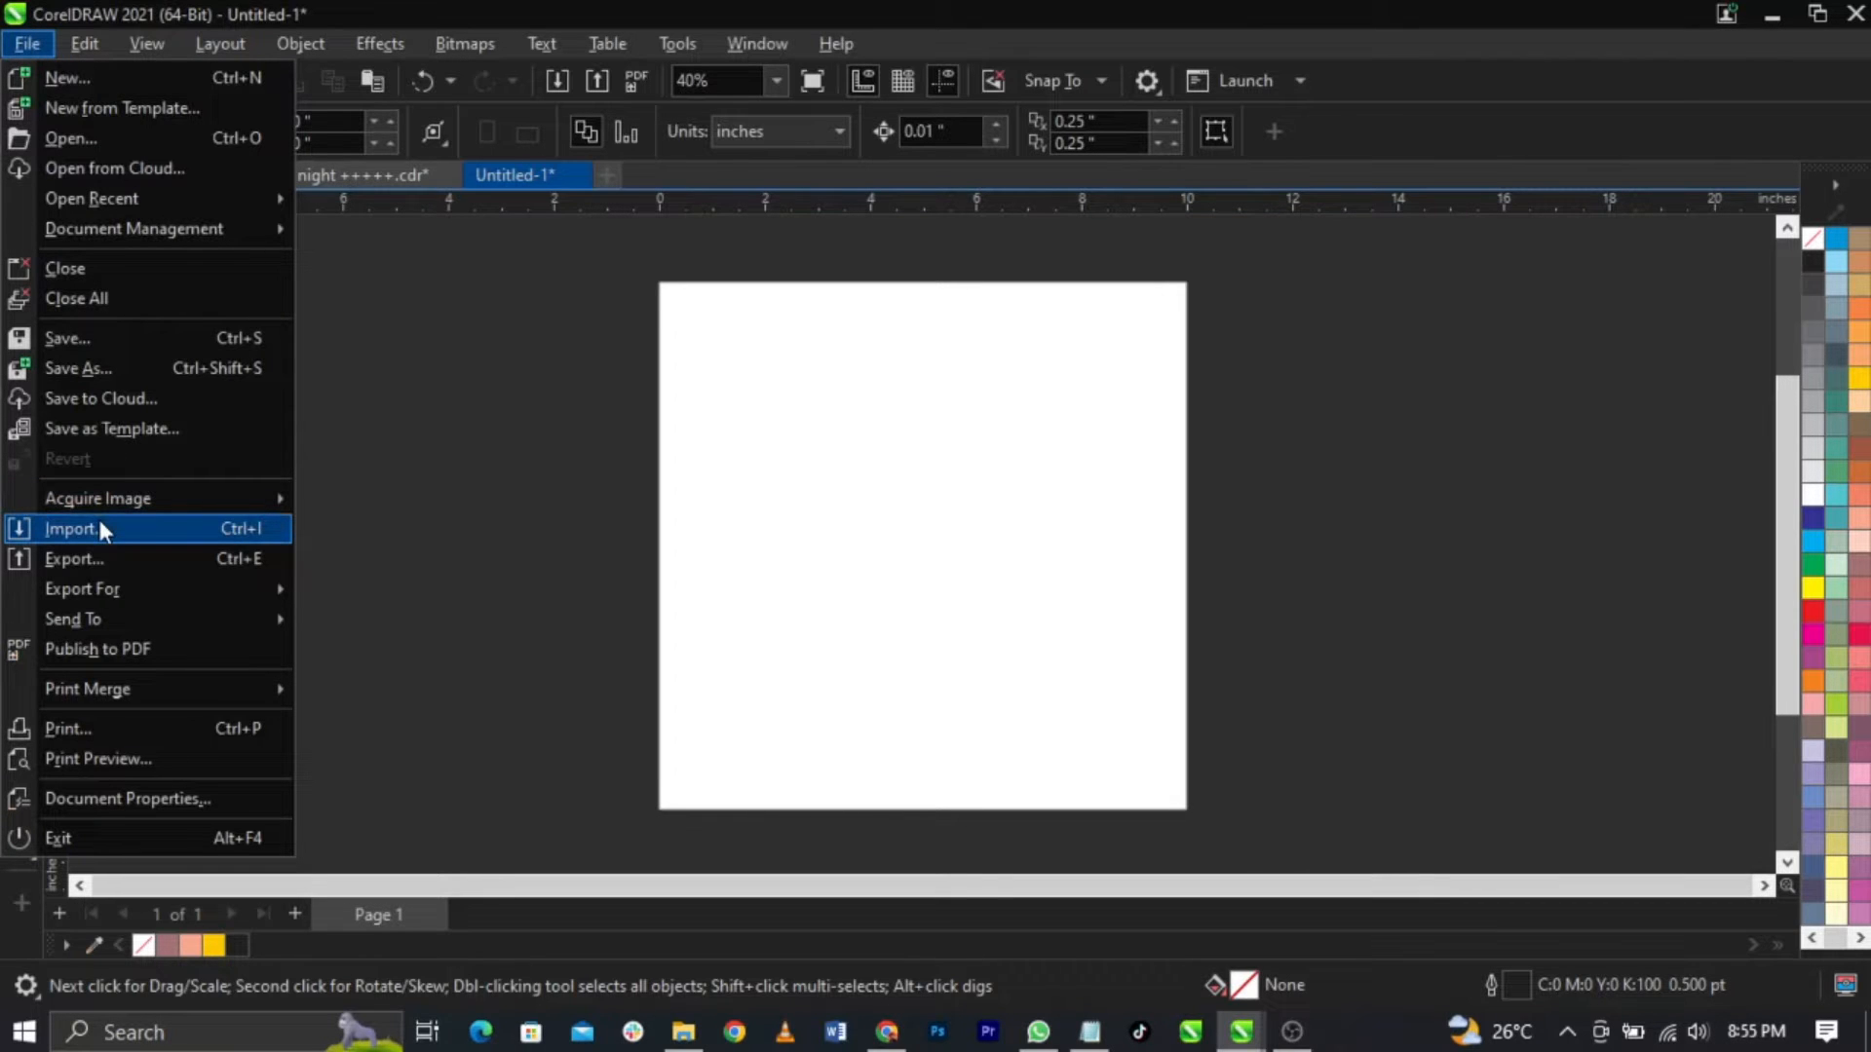
click(101, 526)
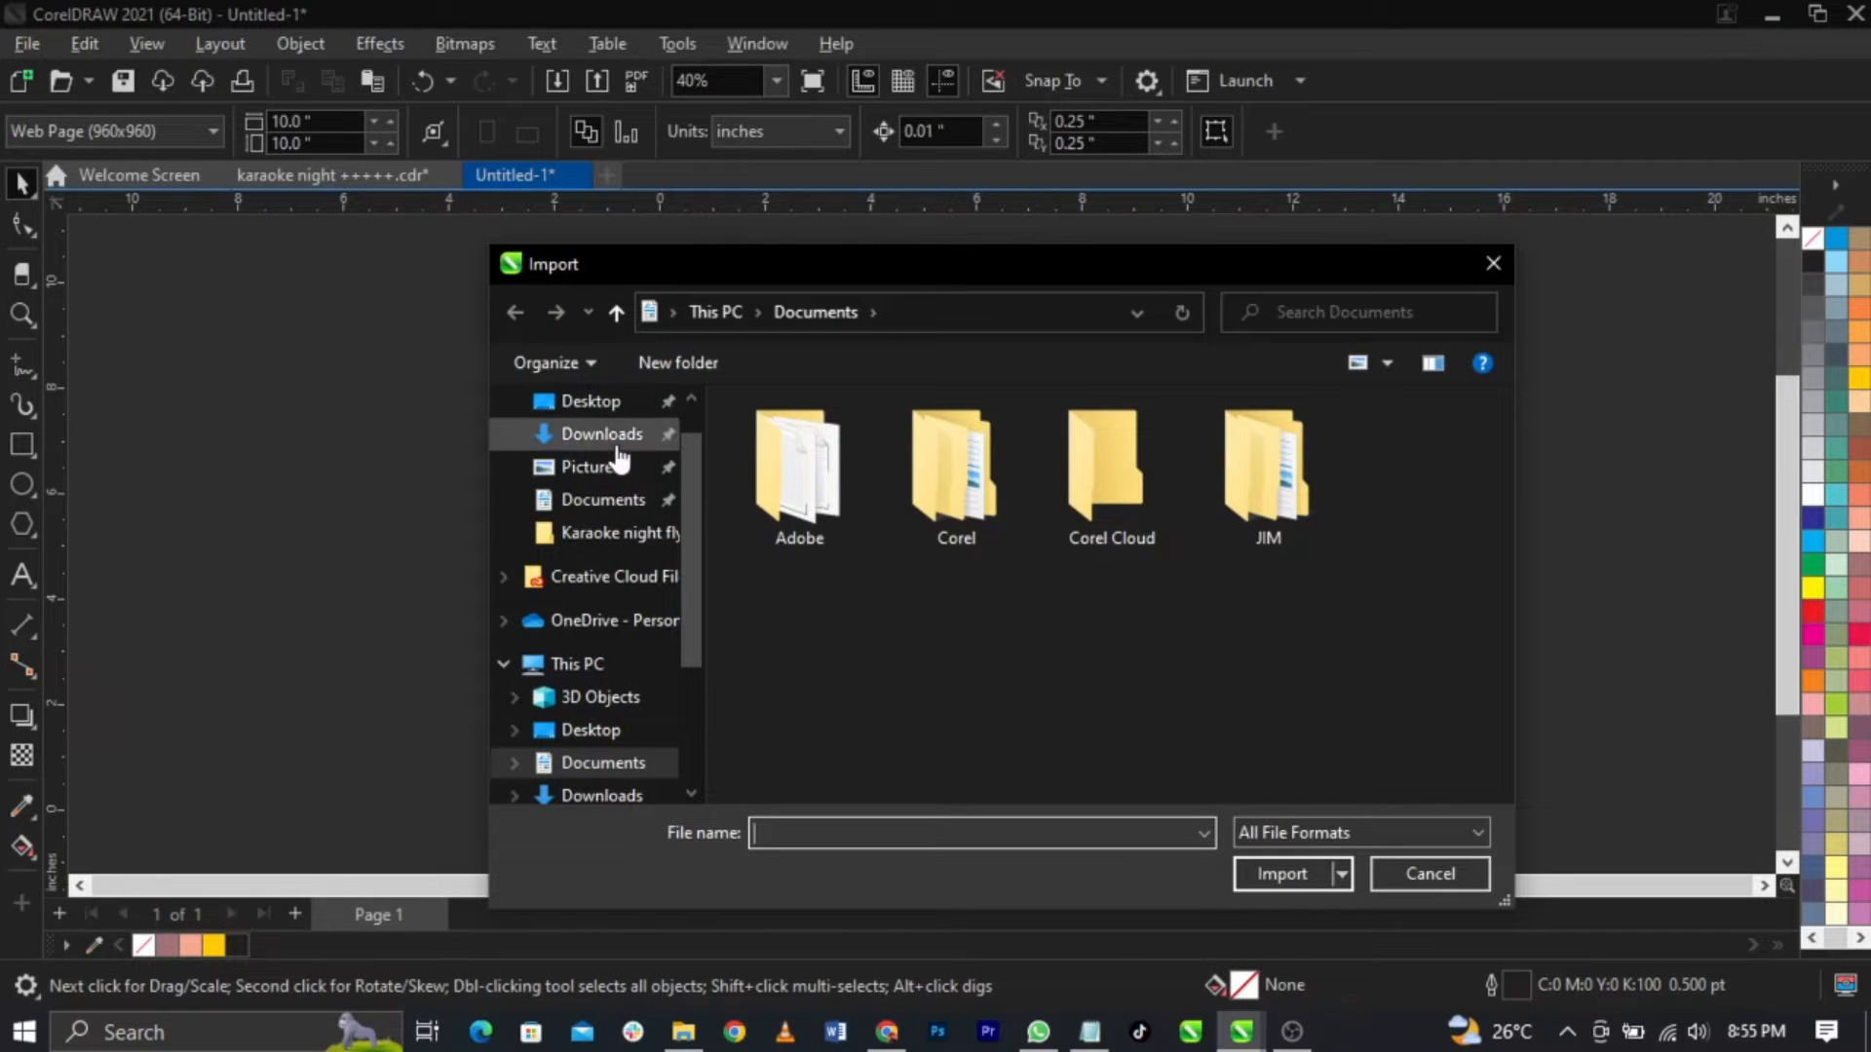
click(609, 436)
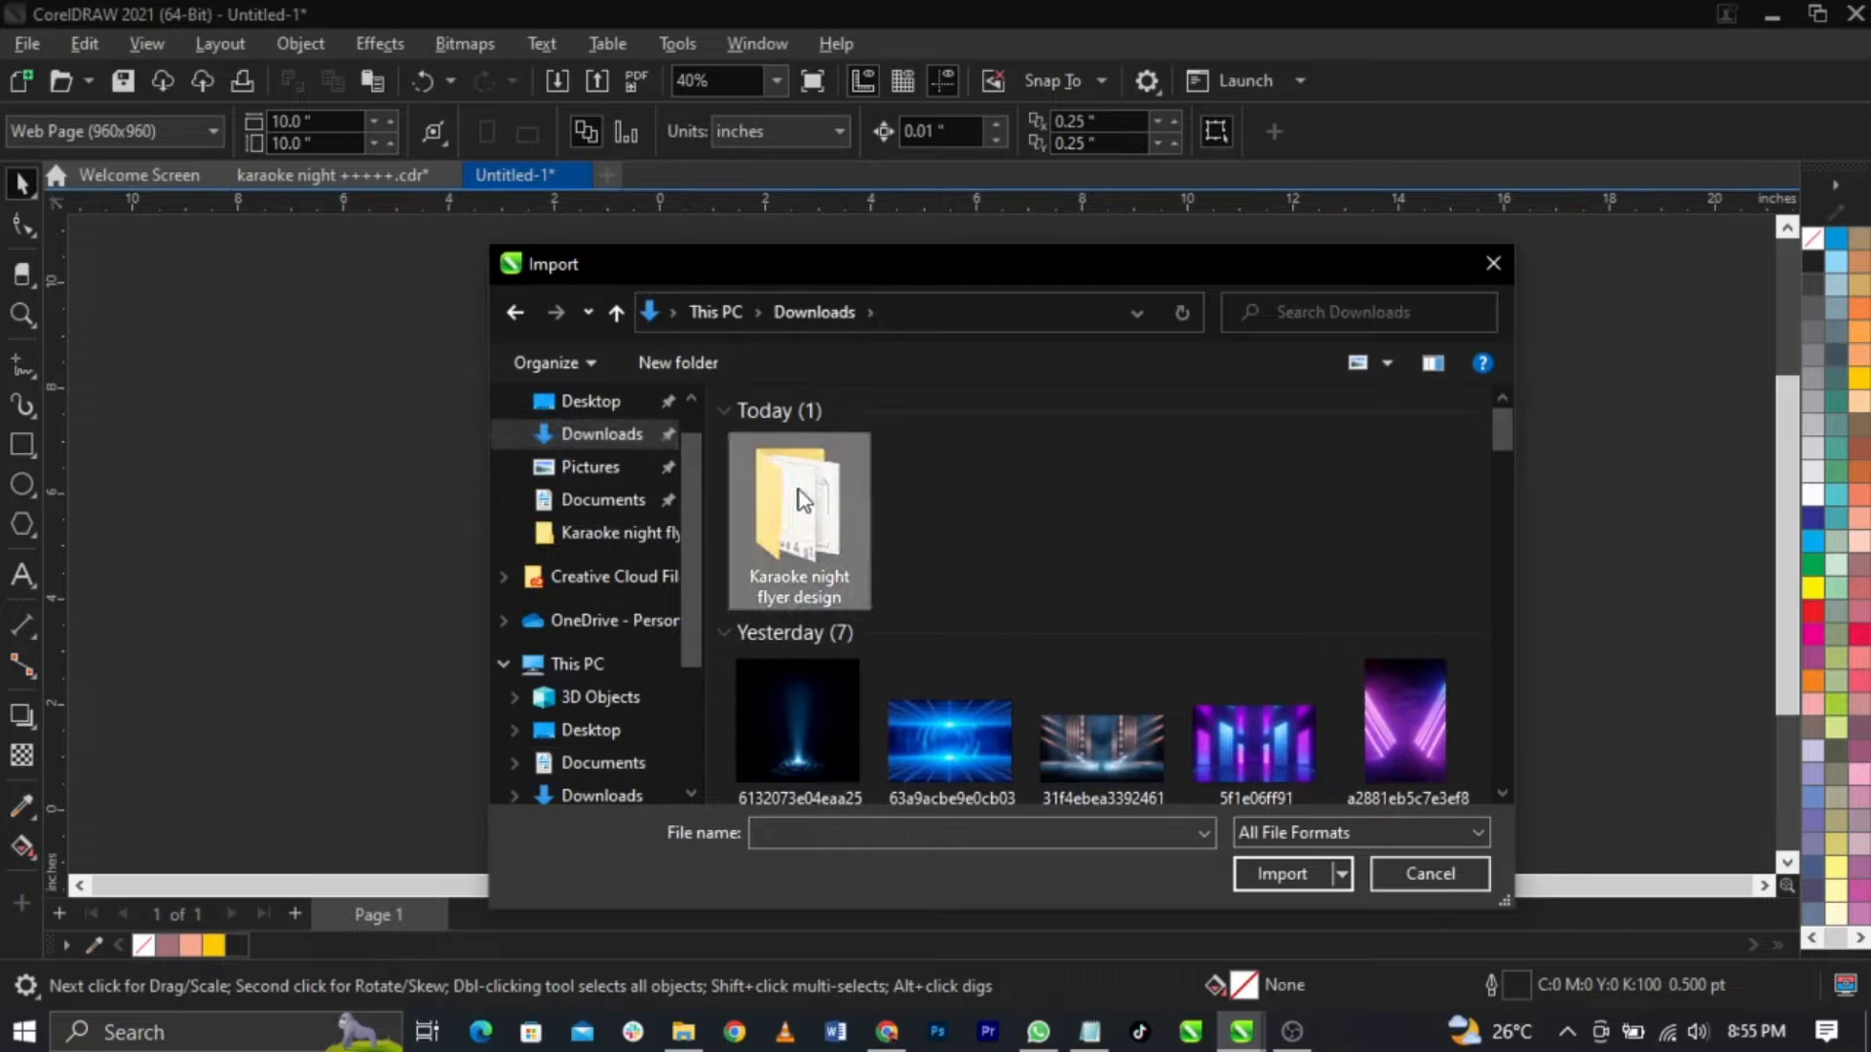
double_click(798, 492)
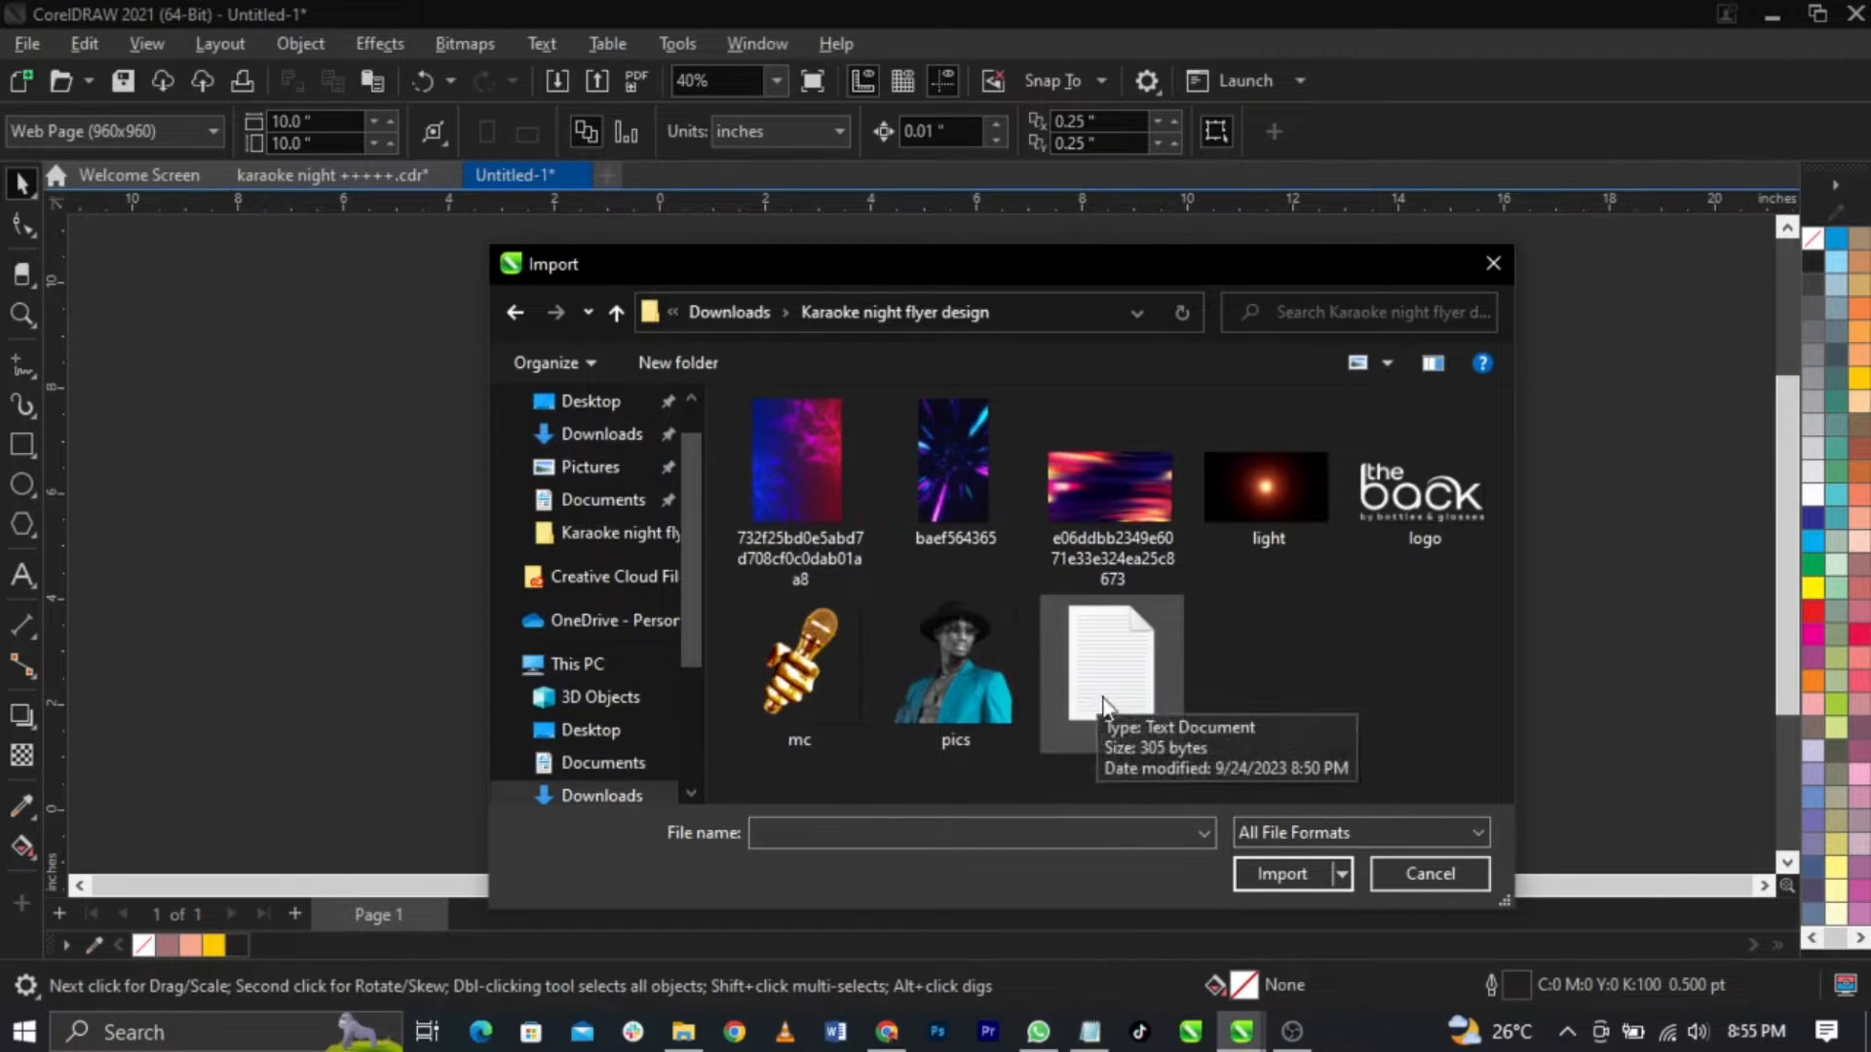
Step: Switch to the text file in Notepad and review the flyer wording and the list of fonts used
click(1101, 1037)
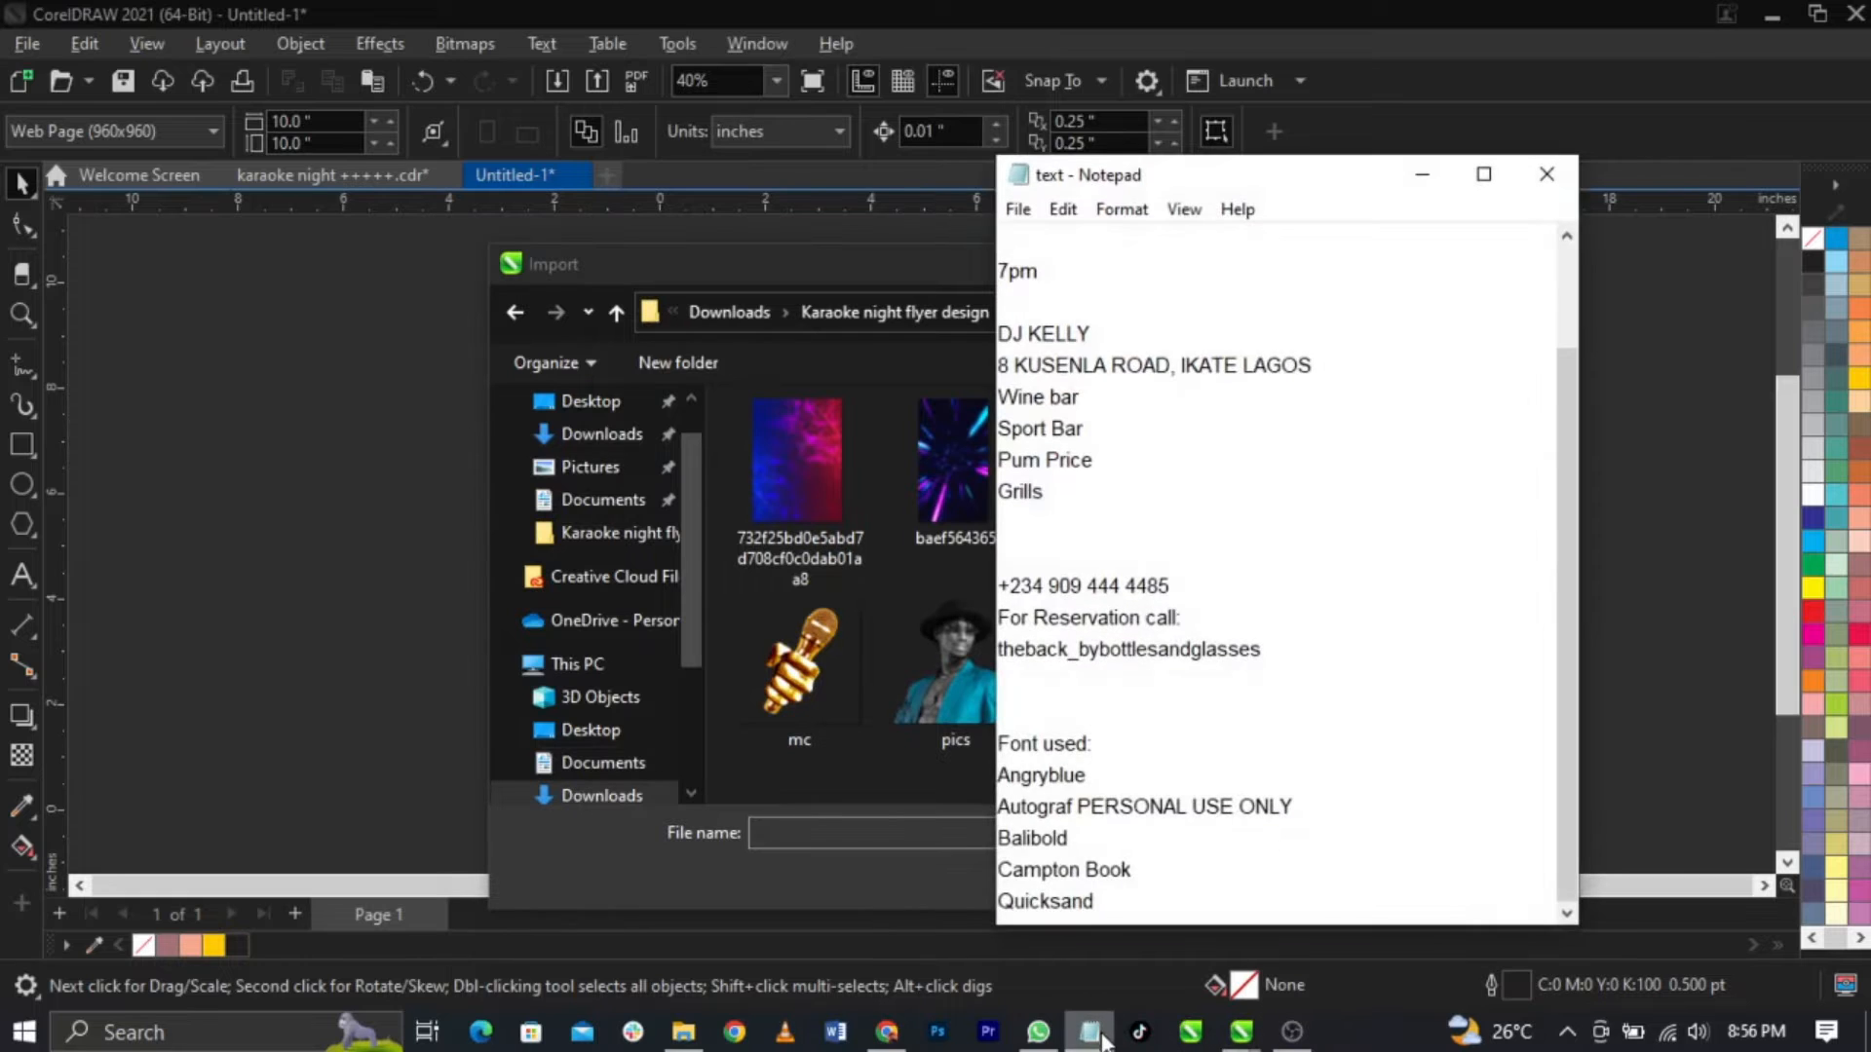
scroll(1211, 501, up, 2)
scroll(1213, 504, down, 2)
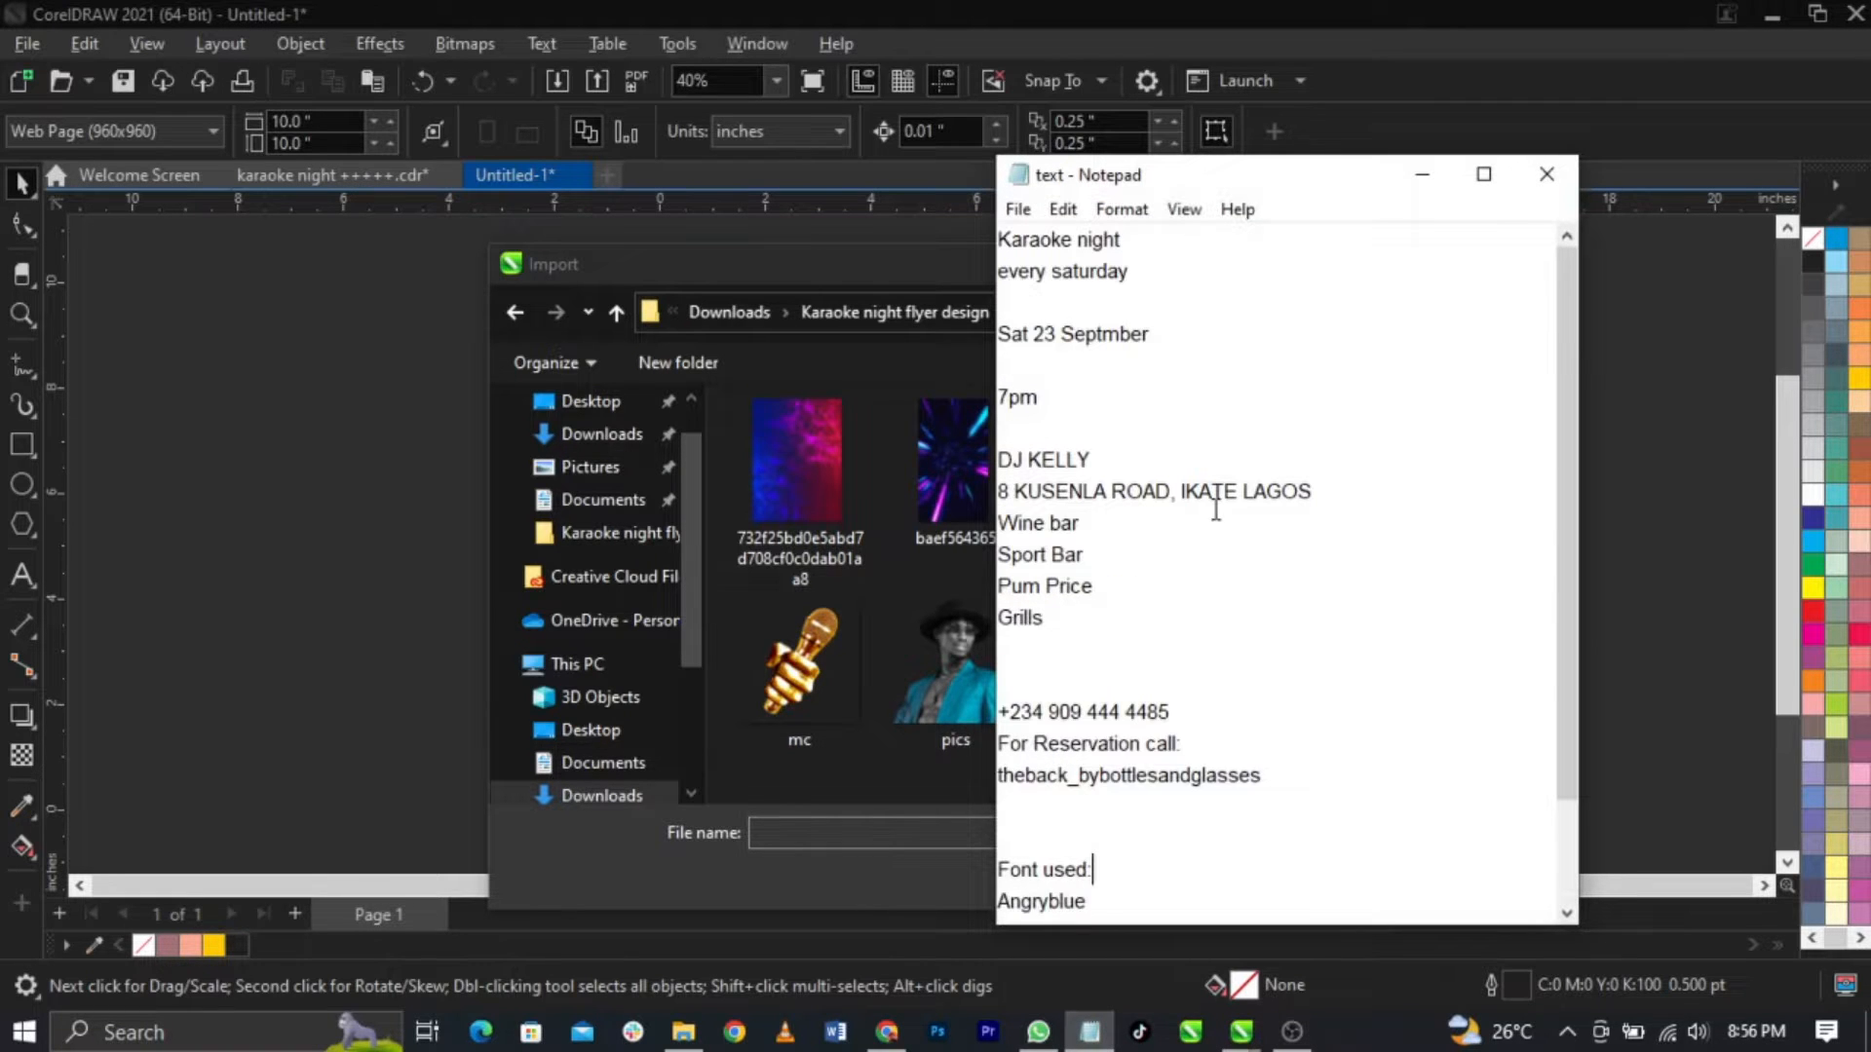
scroll(1210, 439, down, 1)
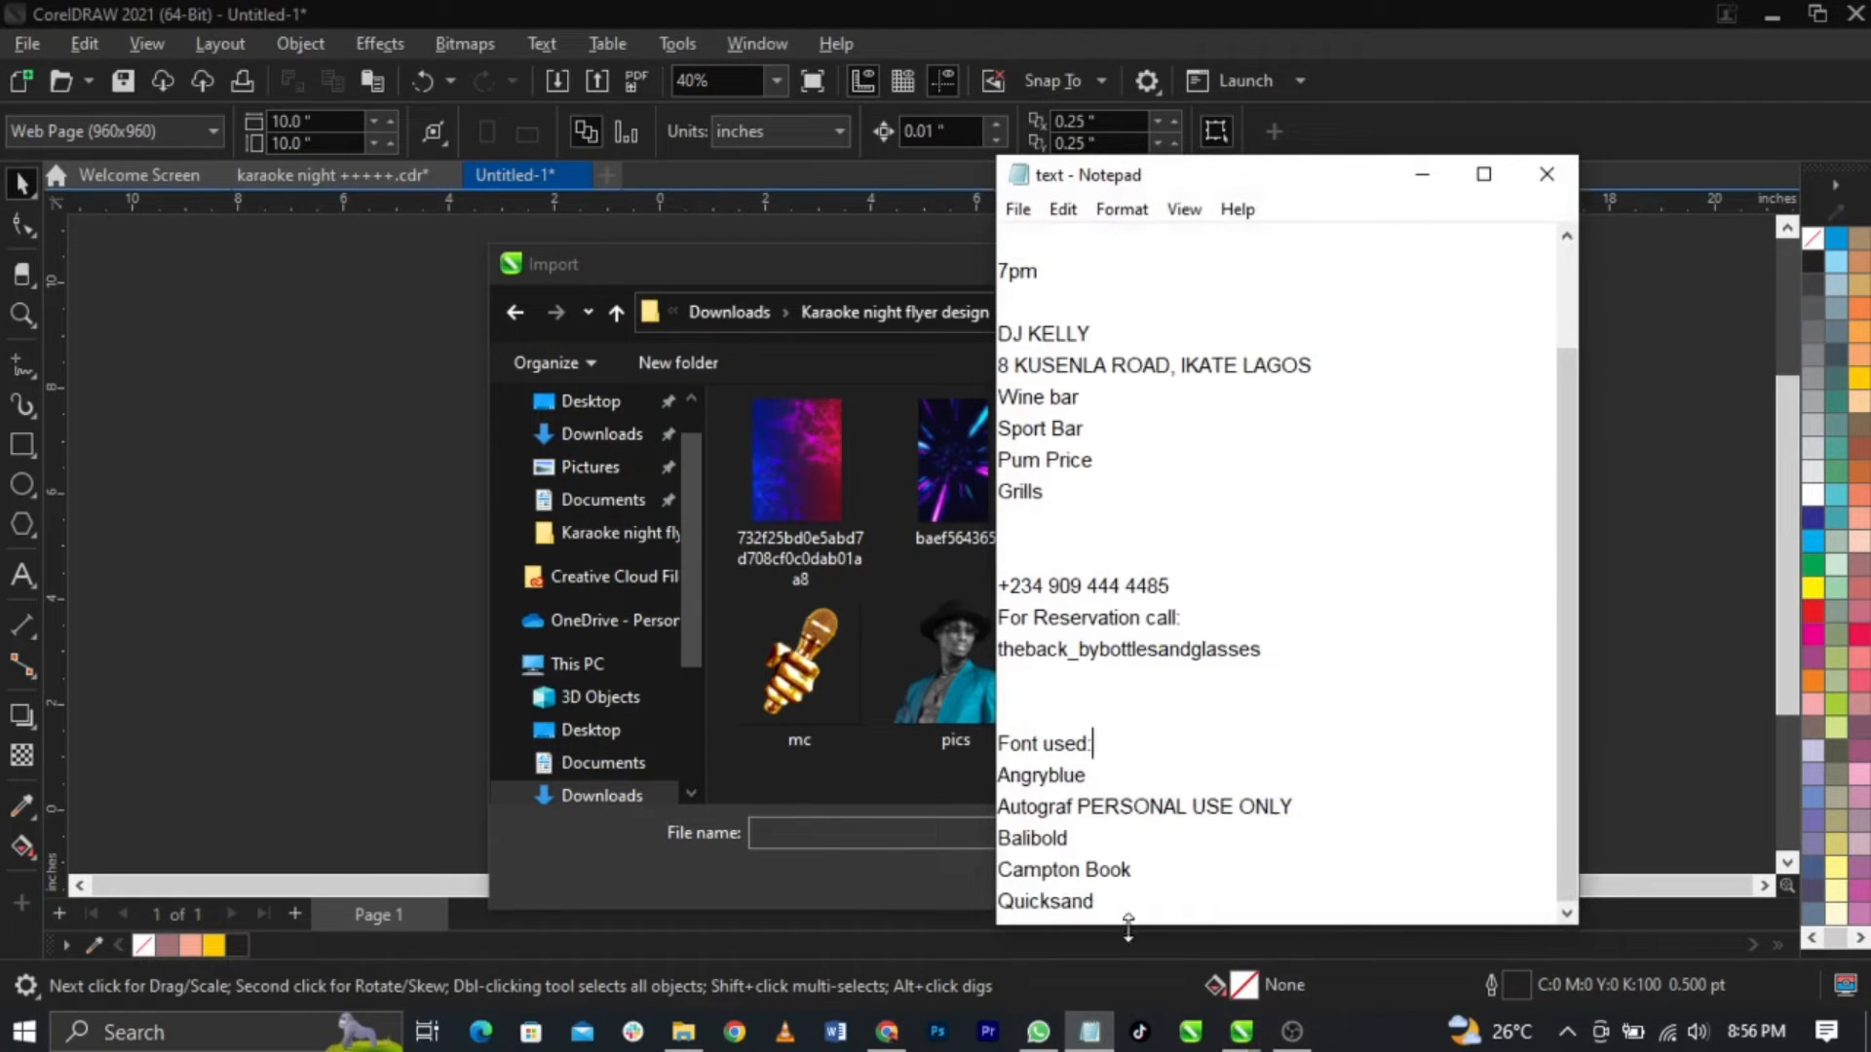
drag(1131, 924, 1079, 889)
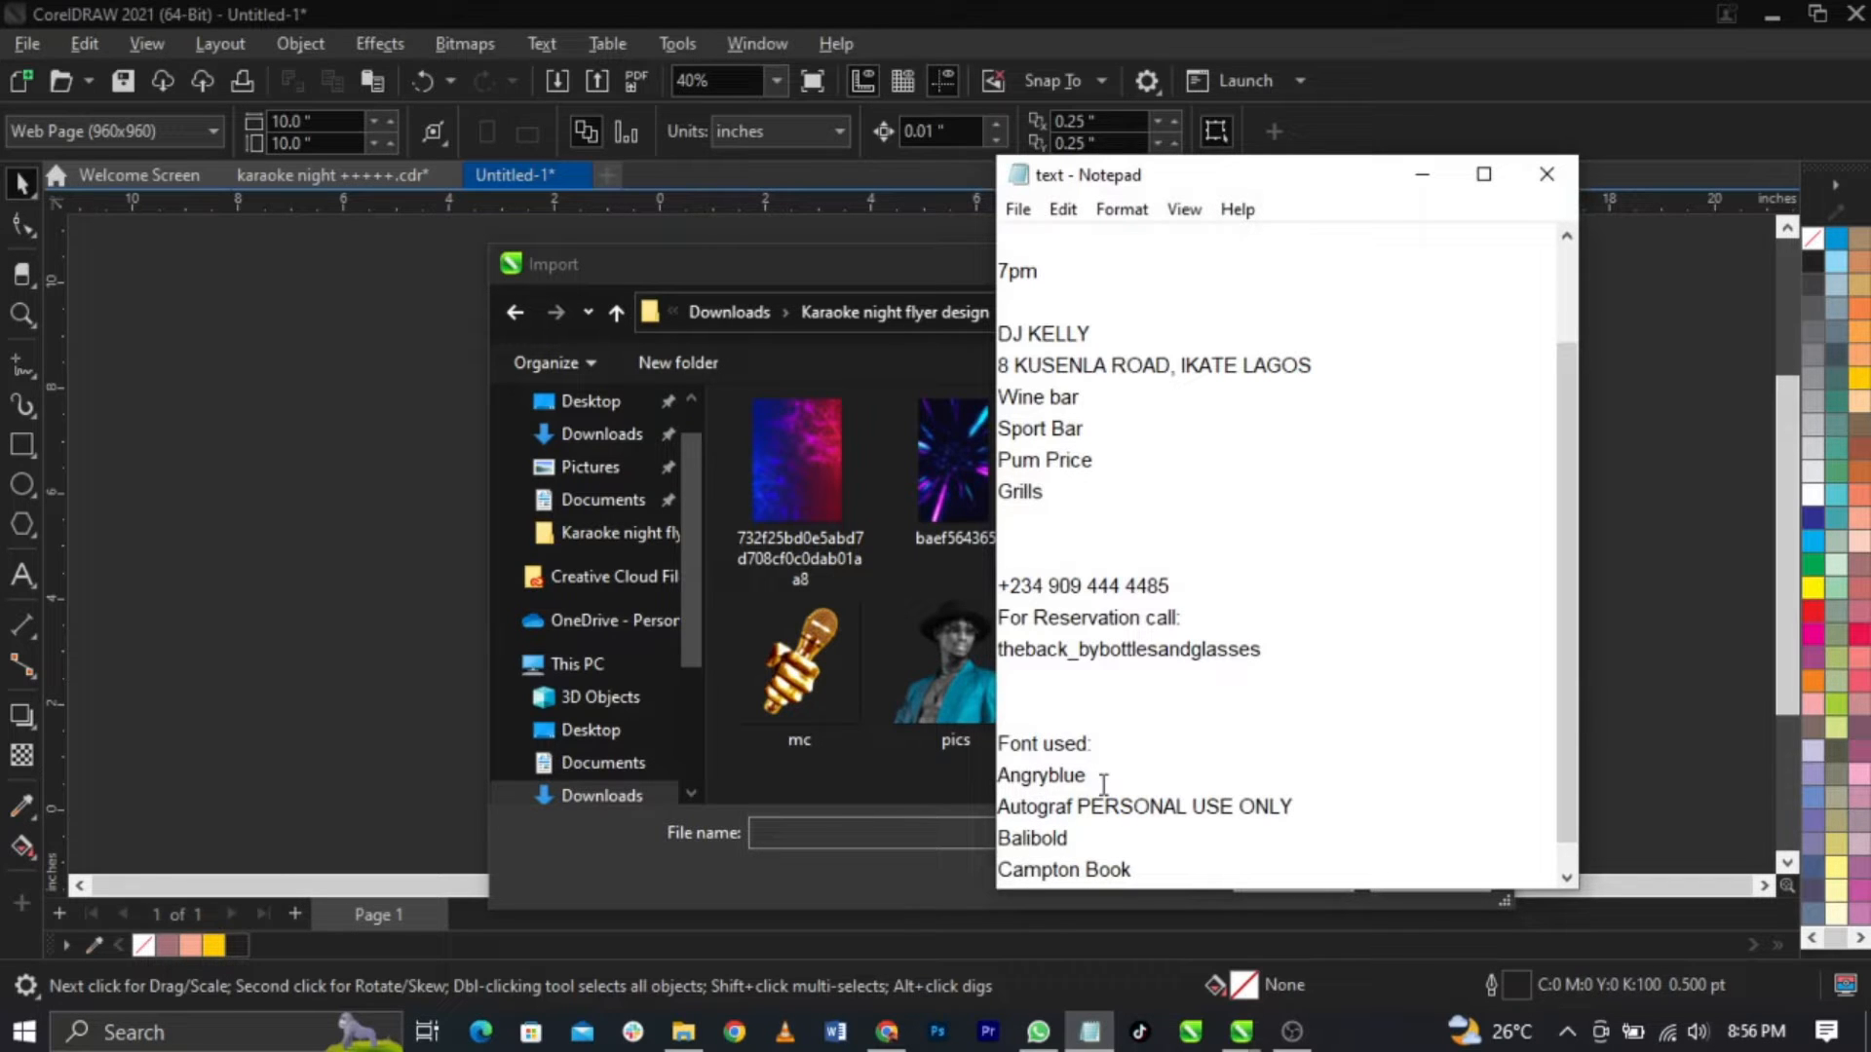
Step: Switch to Chrome, copy the font name Angryblue from the Notepad text file and search Google for it in a new tab
click(887, 1031)
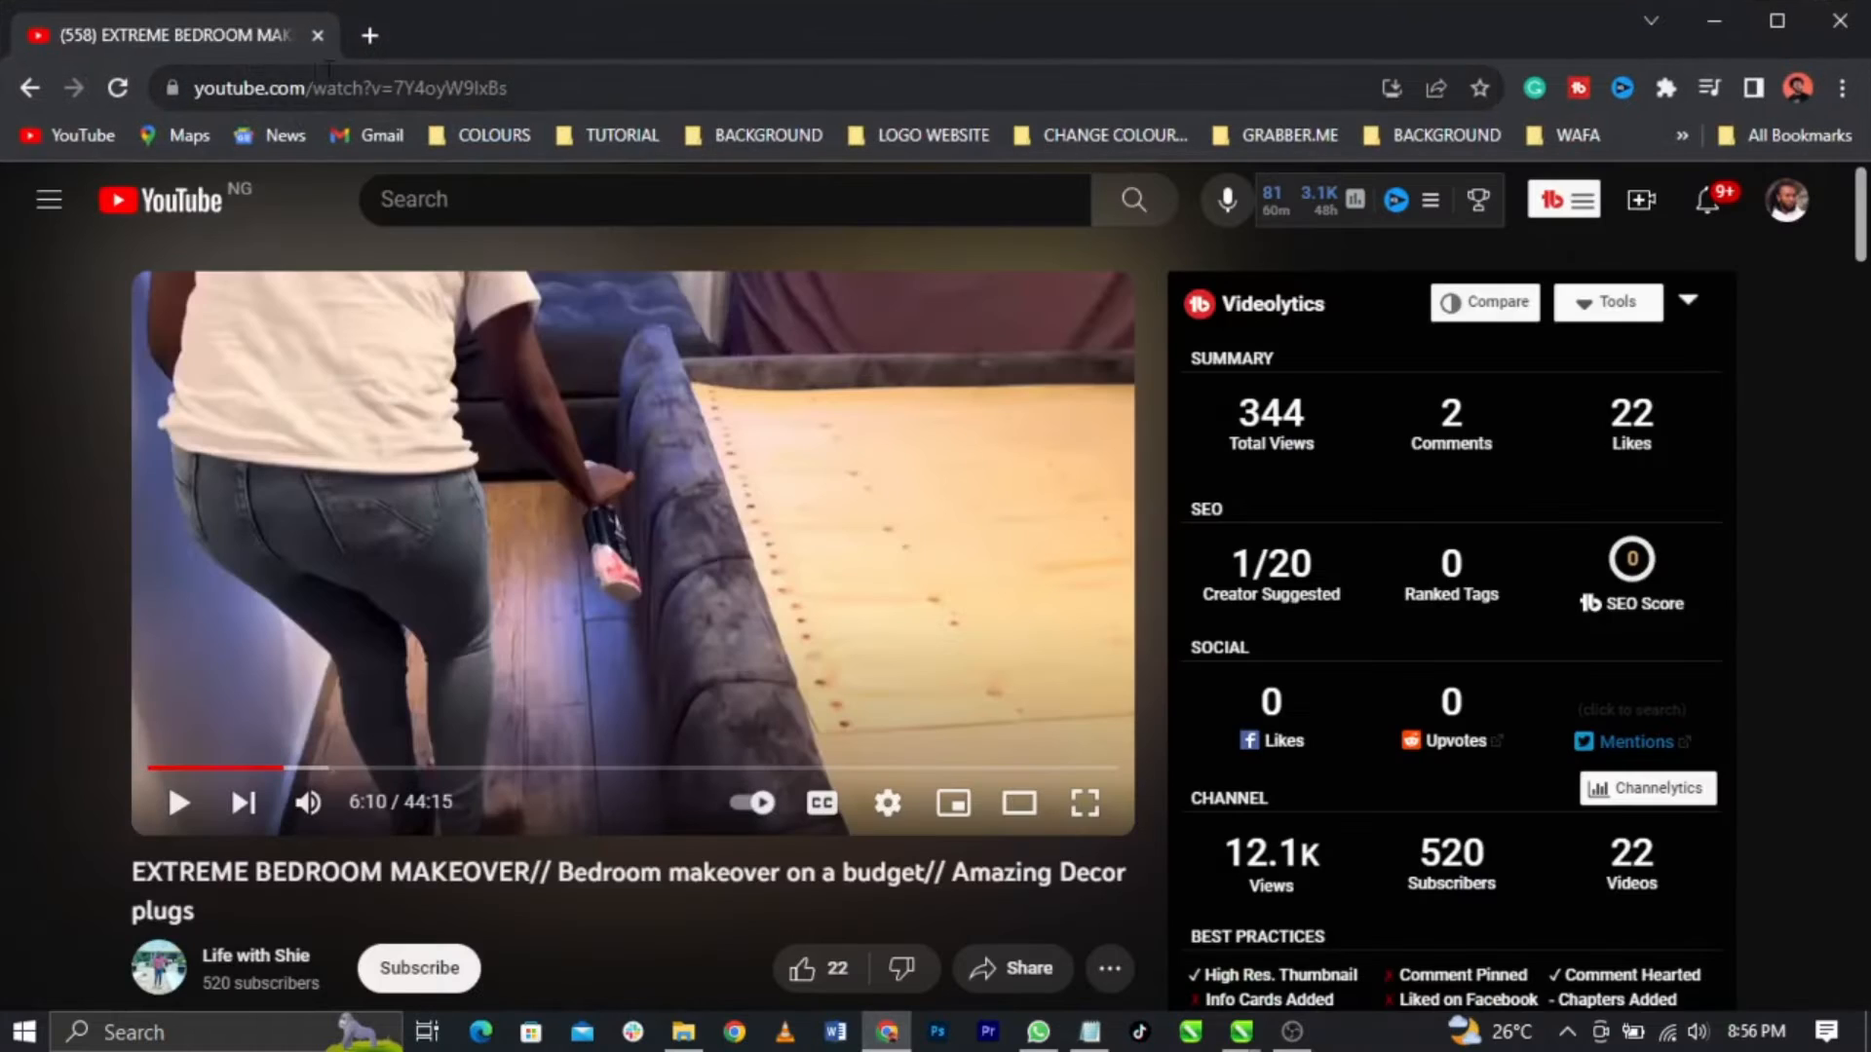
click(361, 43)
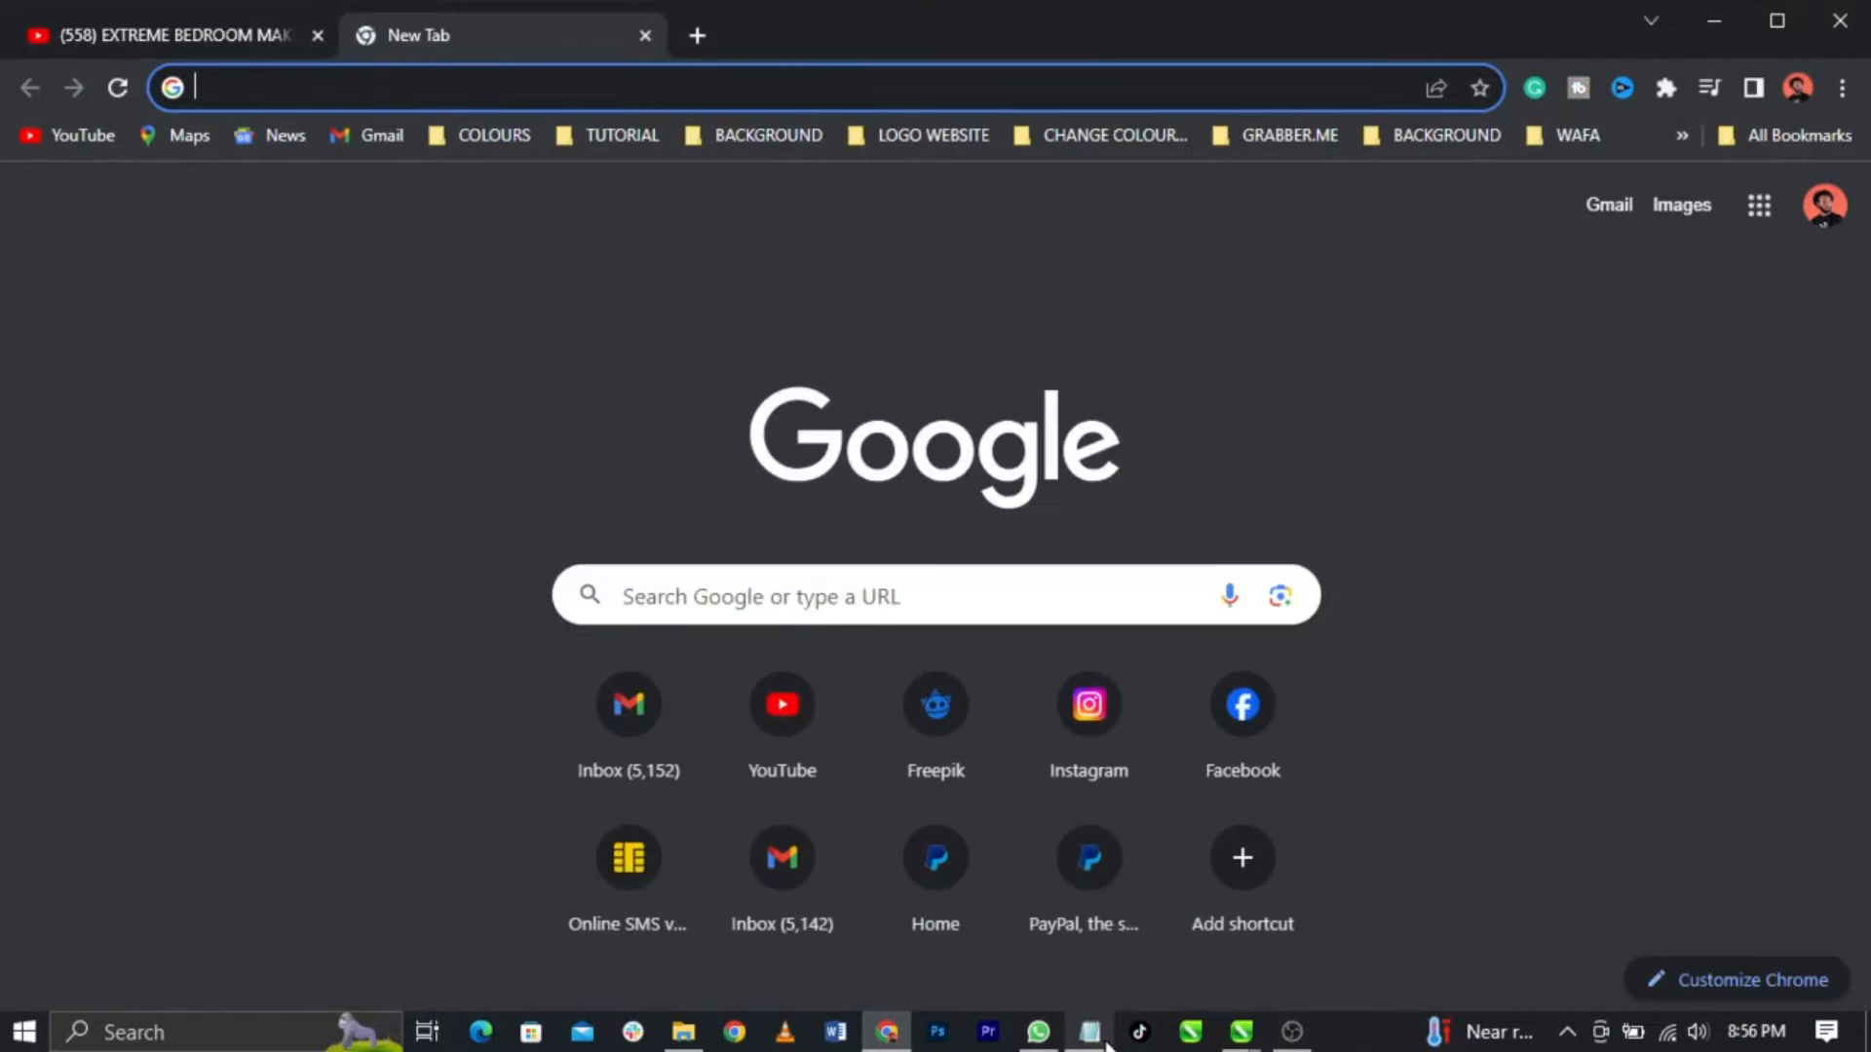
click(1091, 1033)
drag(1087, 776, 998, 779)
key(ctrl+c)
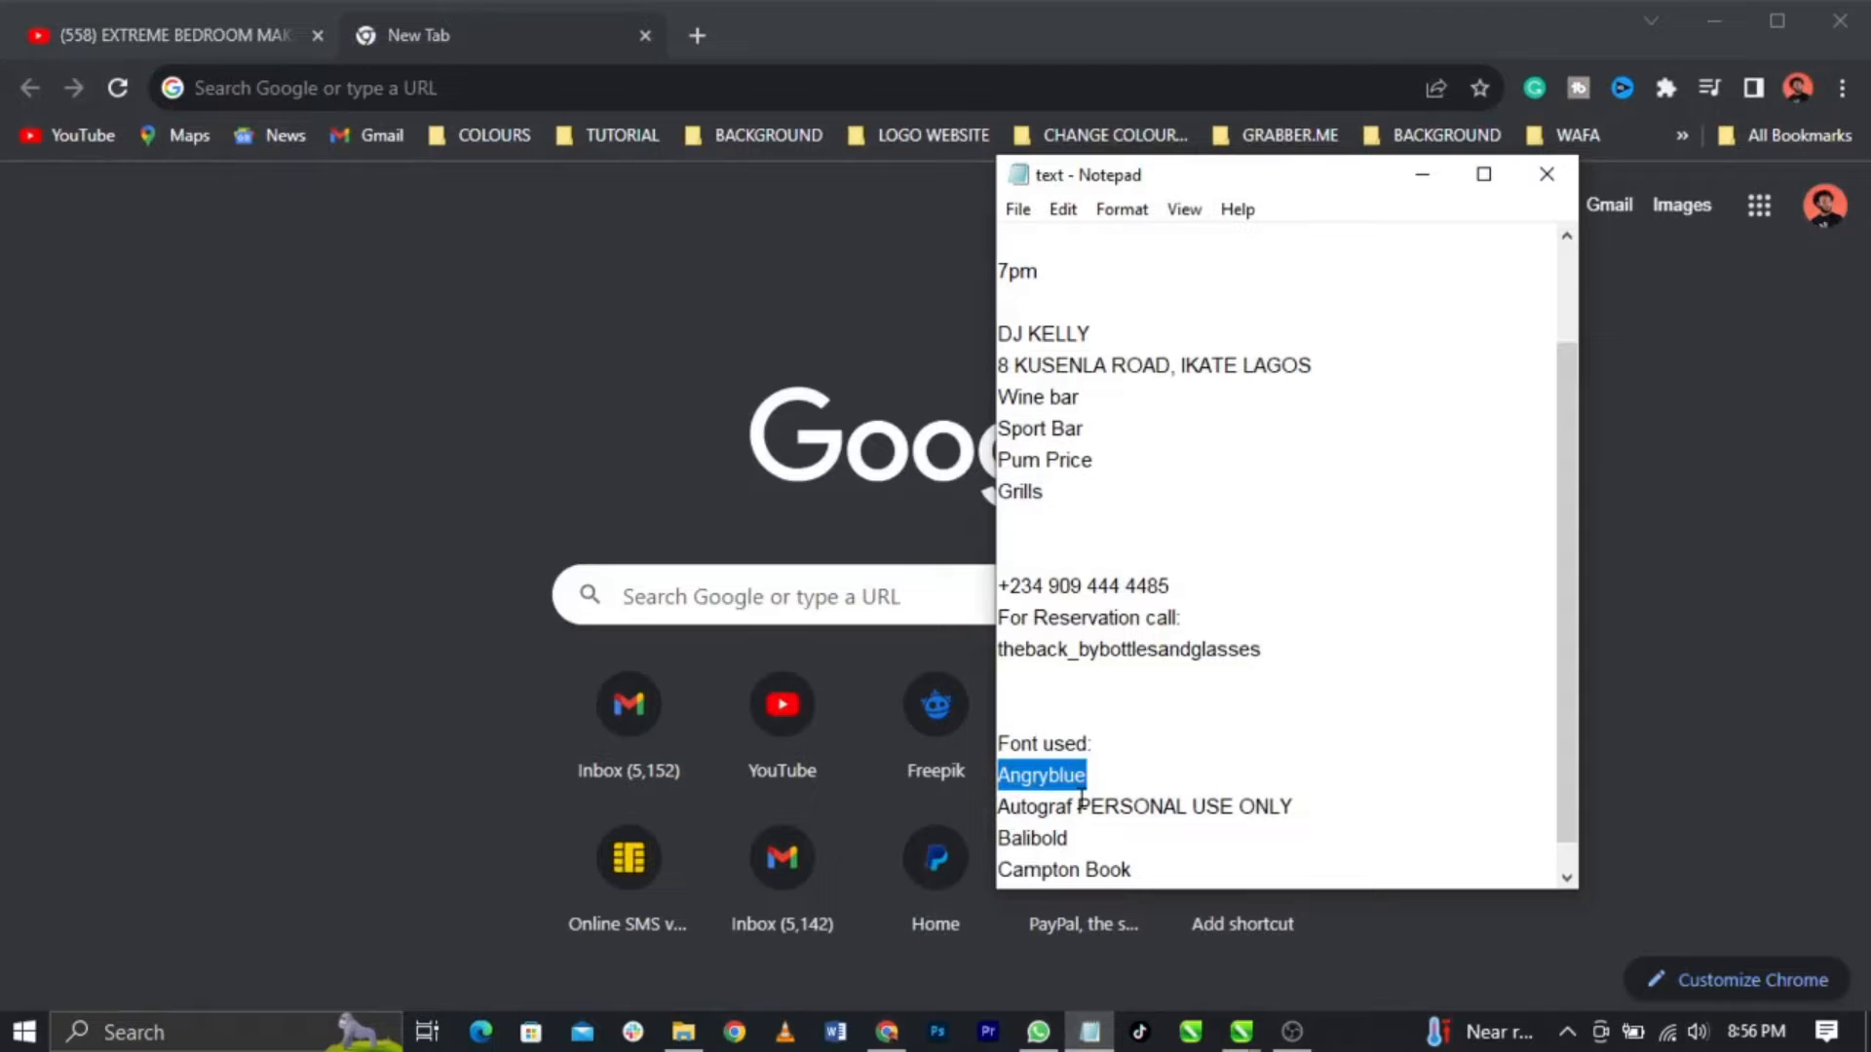
click(626, 598)
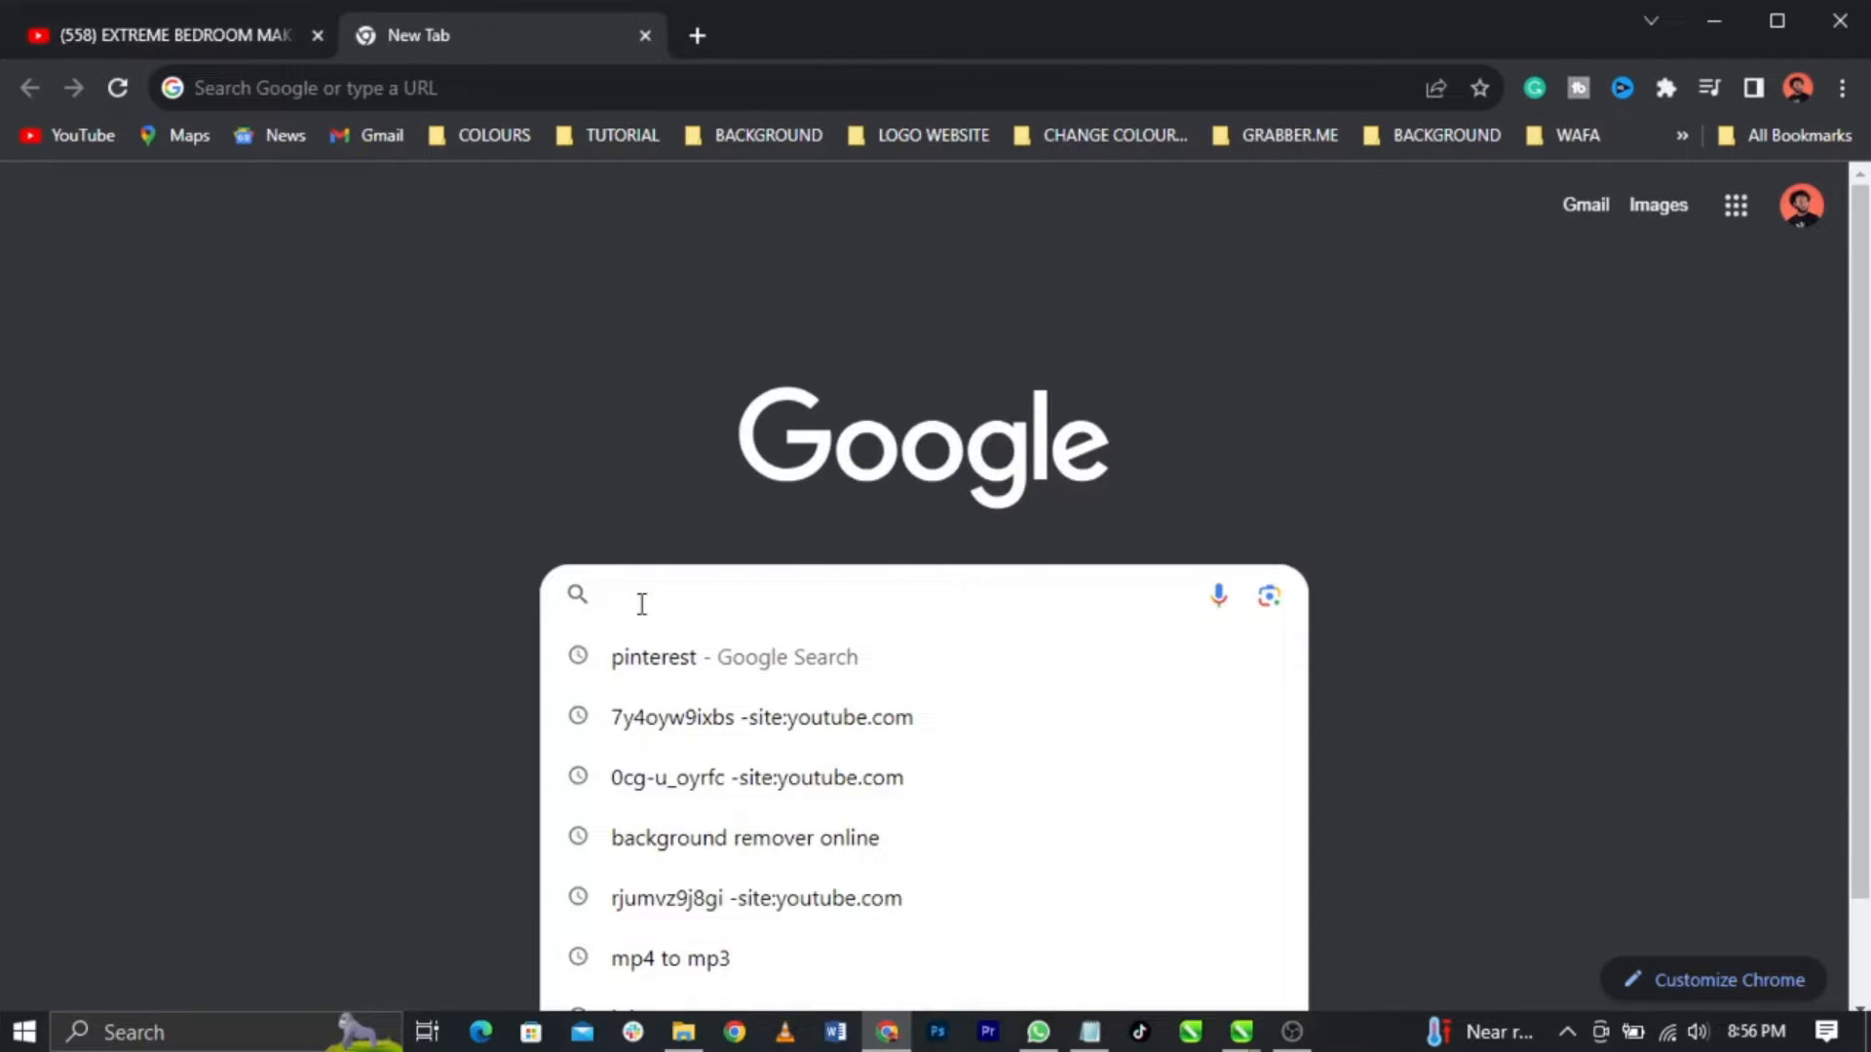
key(ctrl+v)
key(Return)
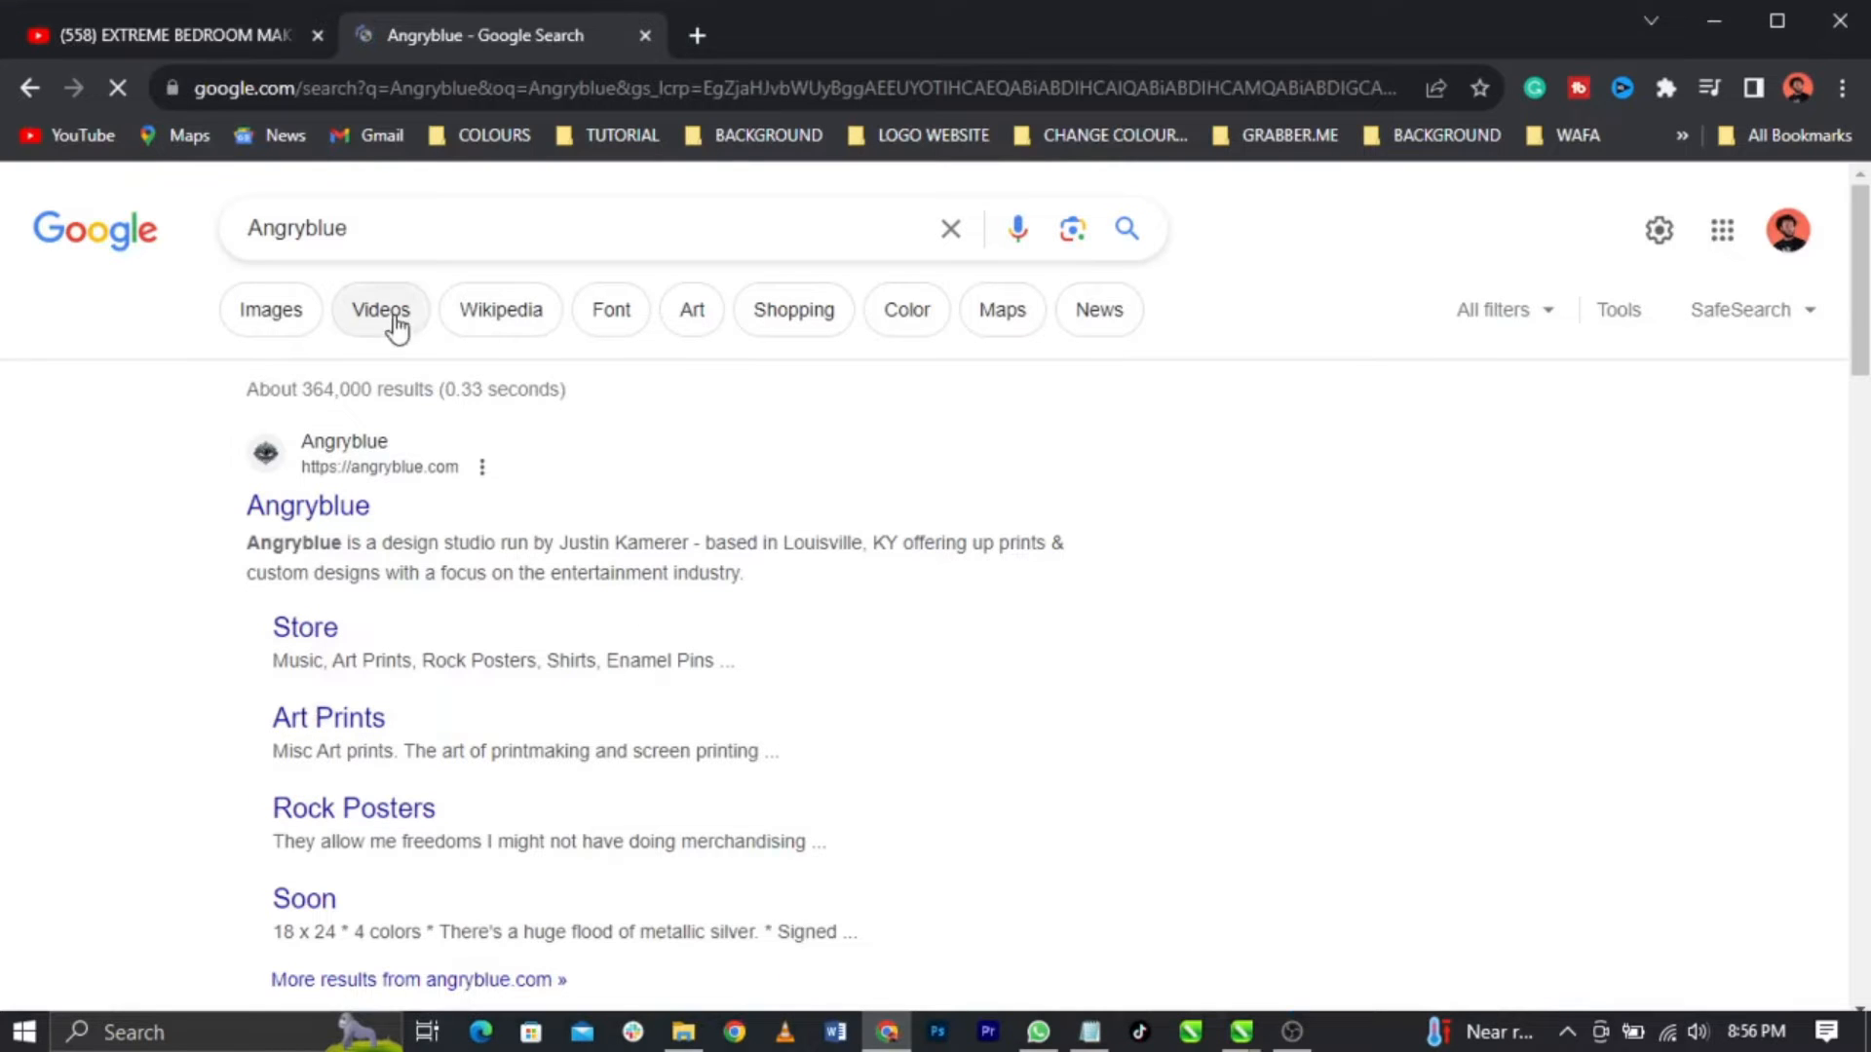
Step: Refine the search to "Angryblue font" and open the dafont.com page for that font
click(425, 228)
text(font)
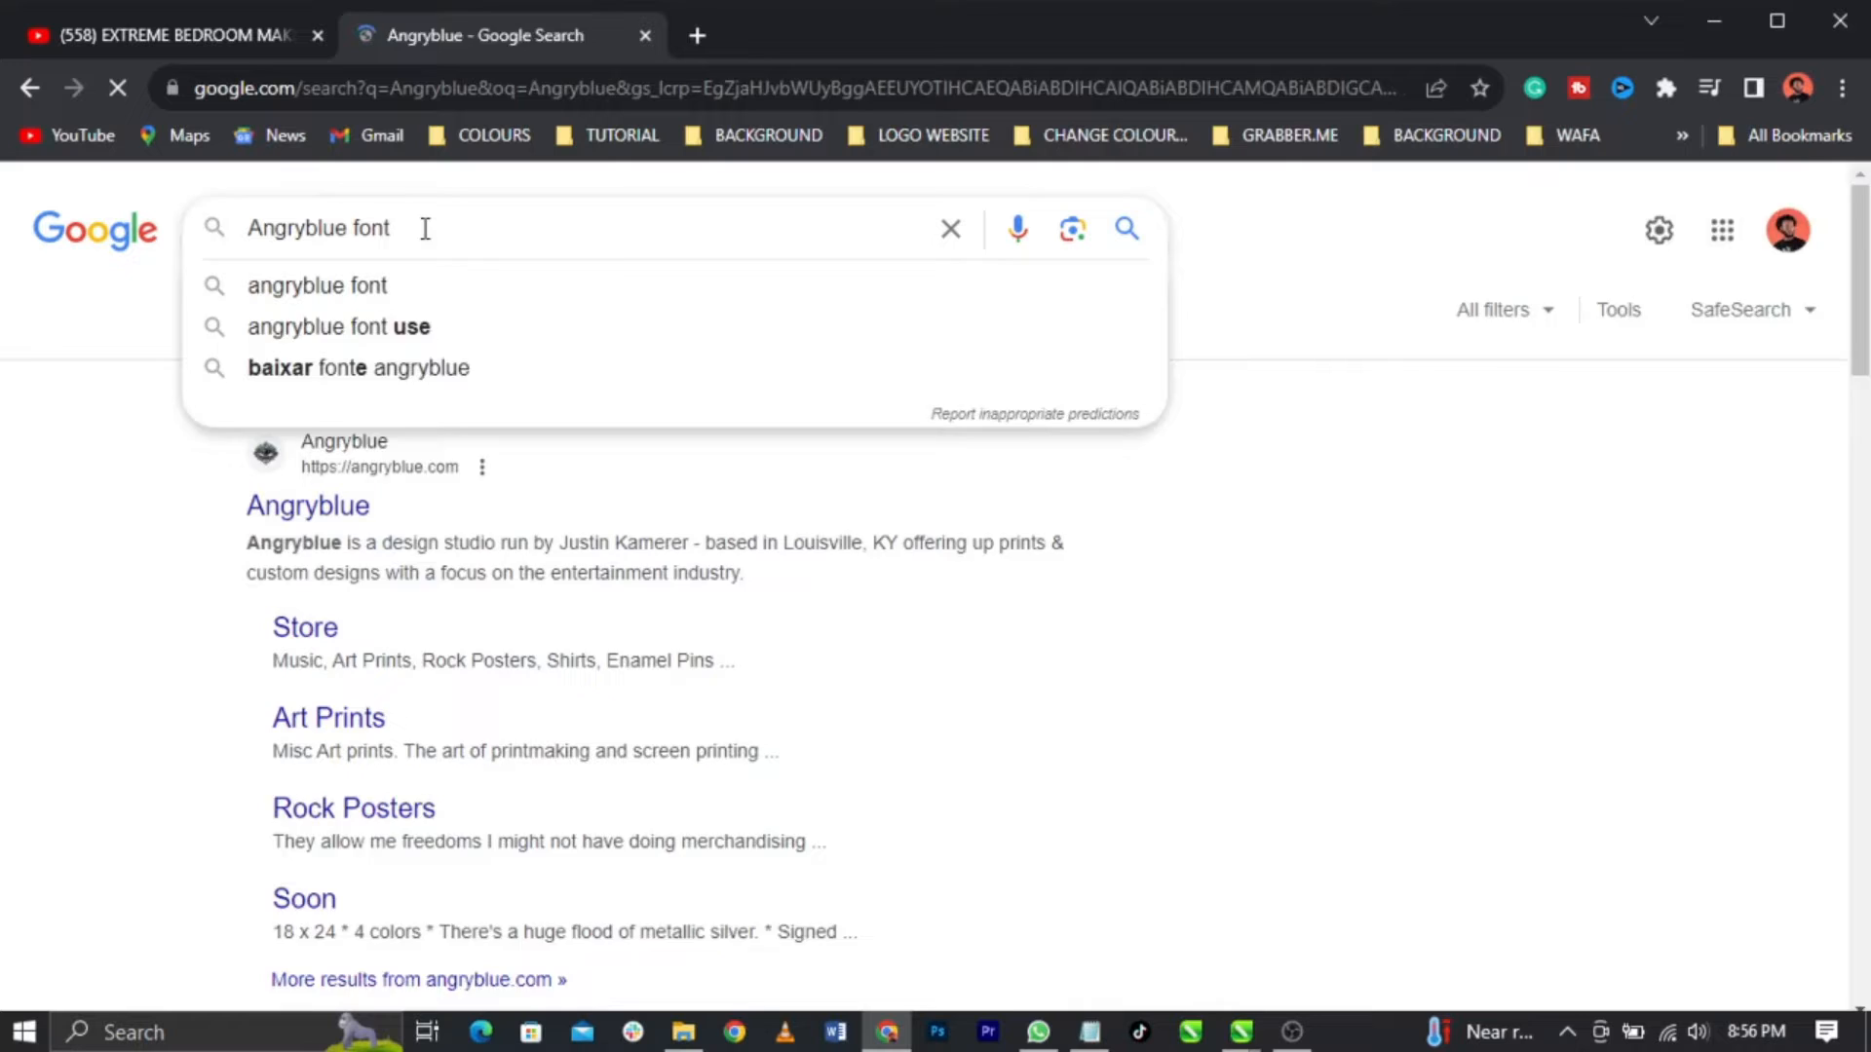
key(Return)
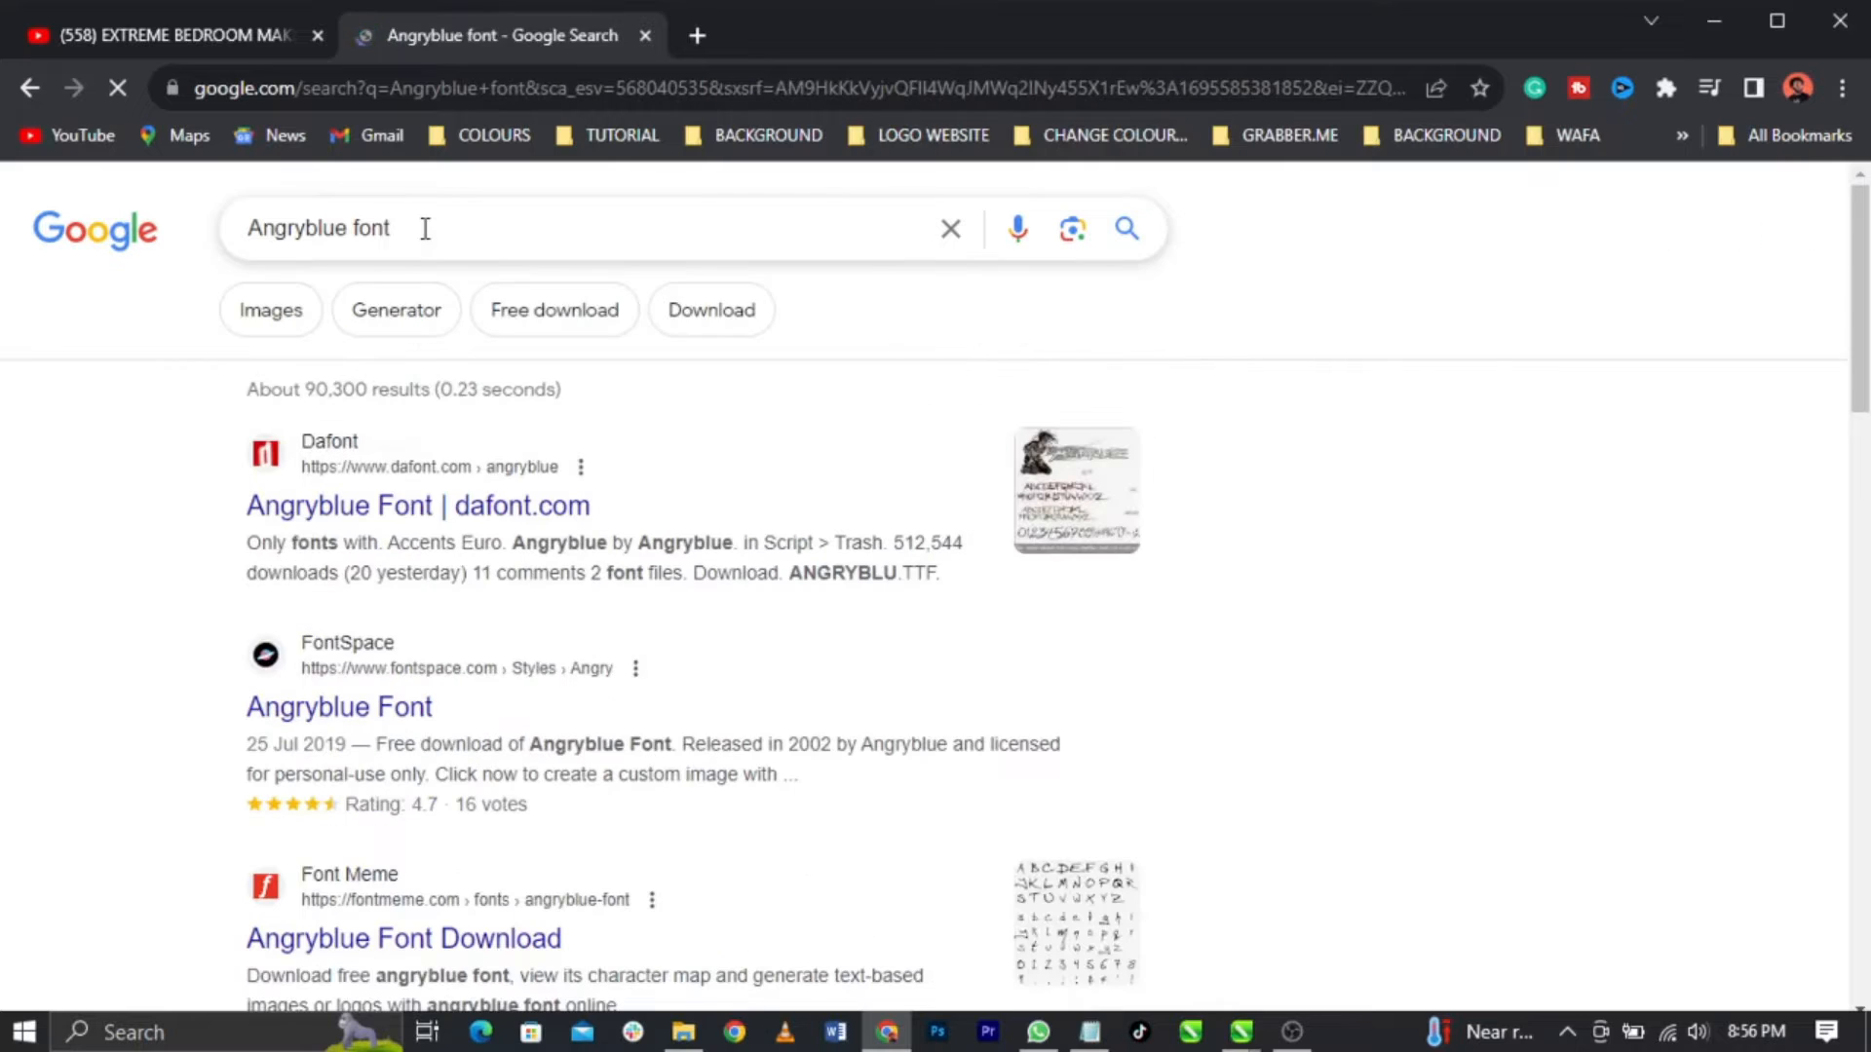
click(466, 510)
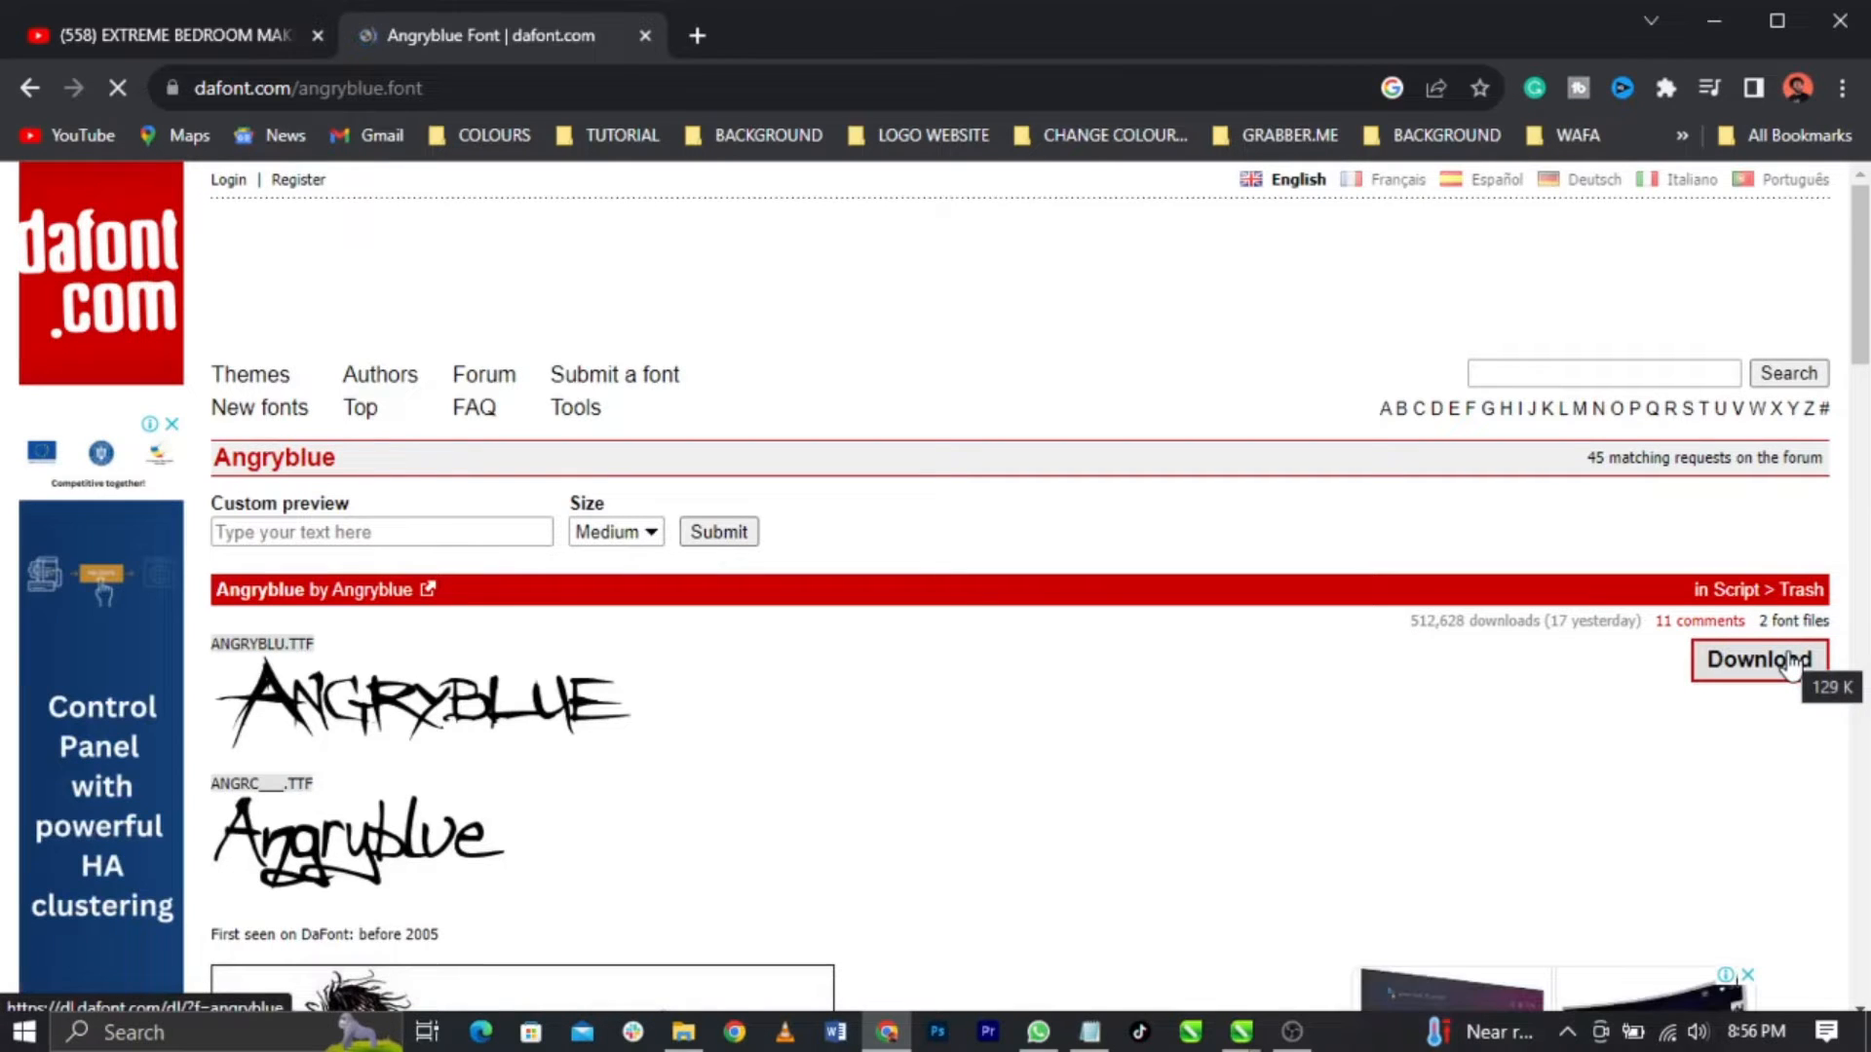
Step: Return to CorelDRAW and import all the files in the "Karaoke night flyer design" folder
click(1738, 4)
click(803, 489)
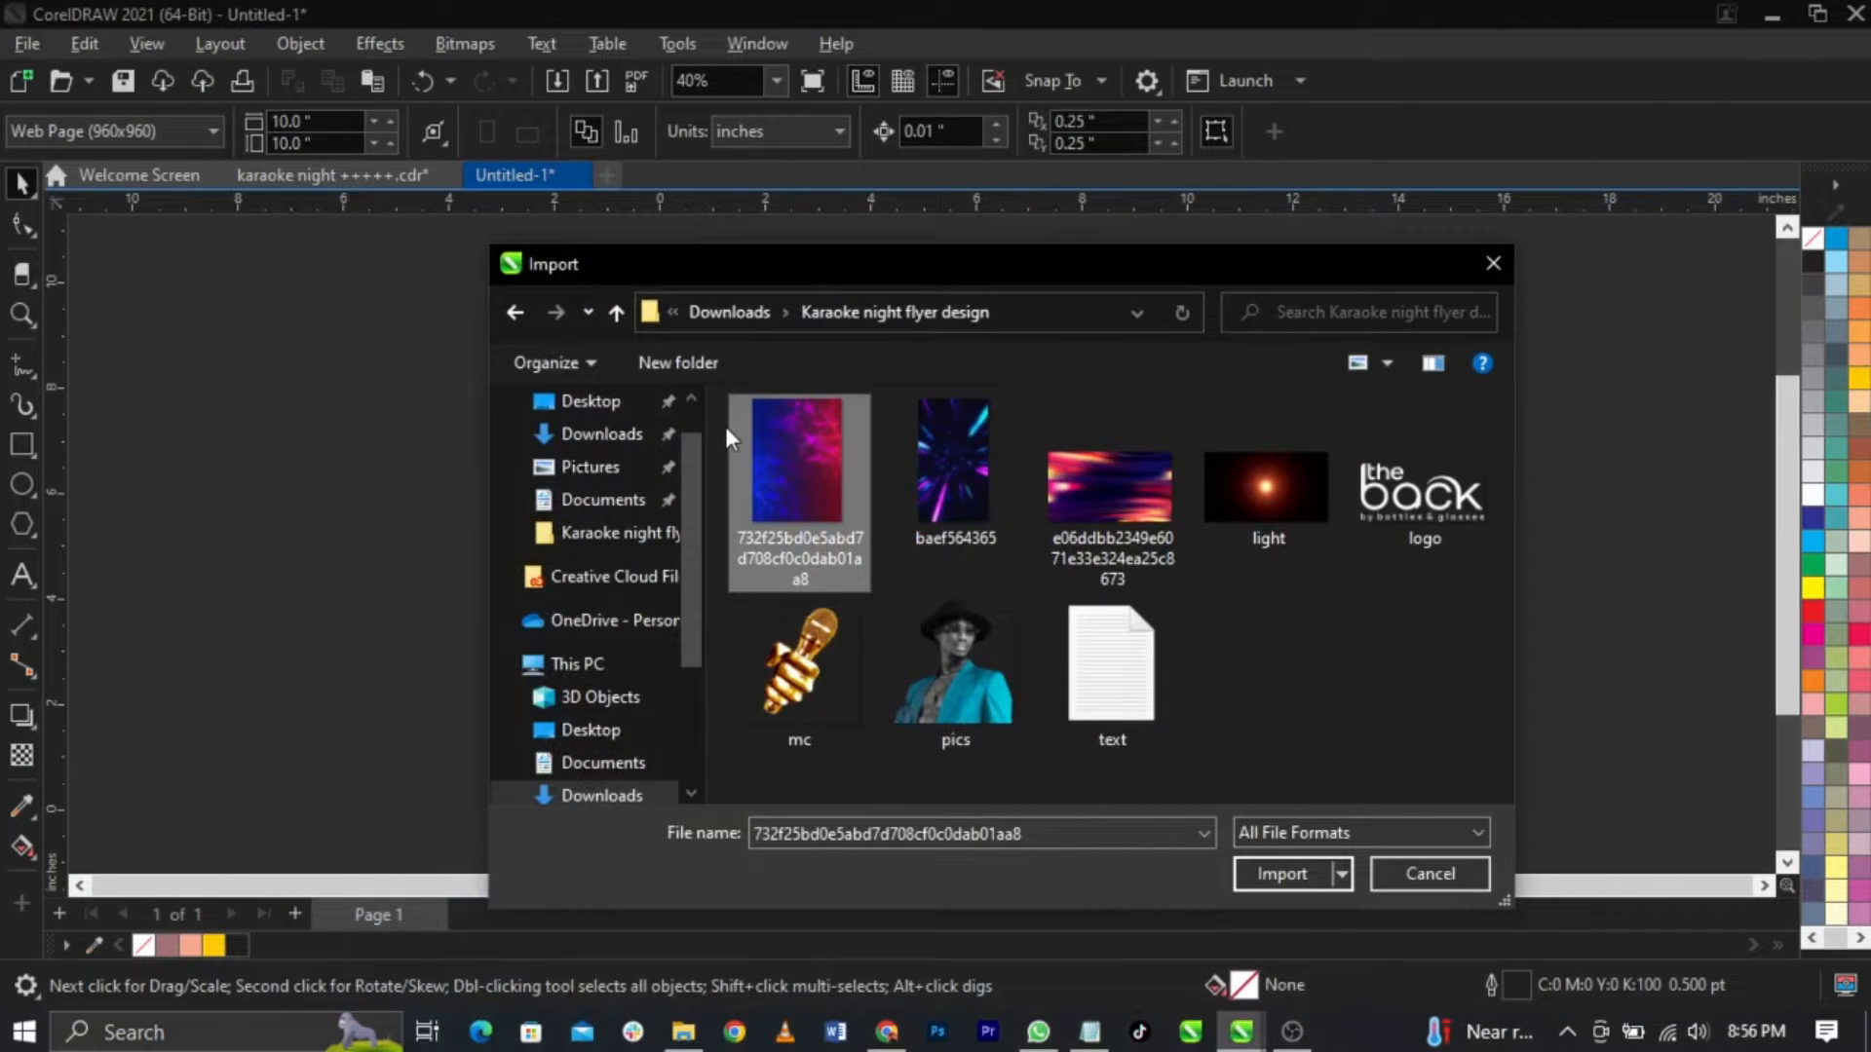
key(ctrl+a)
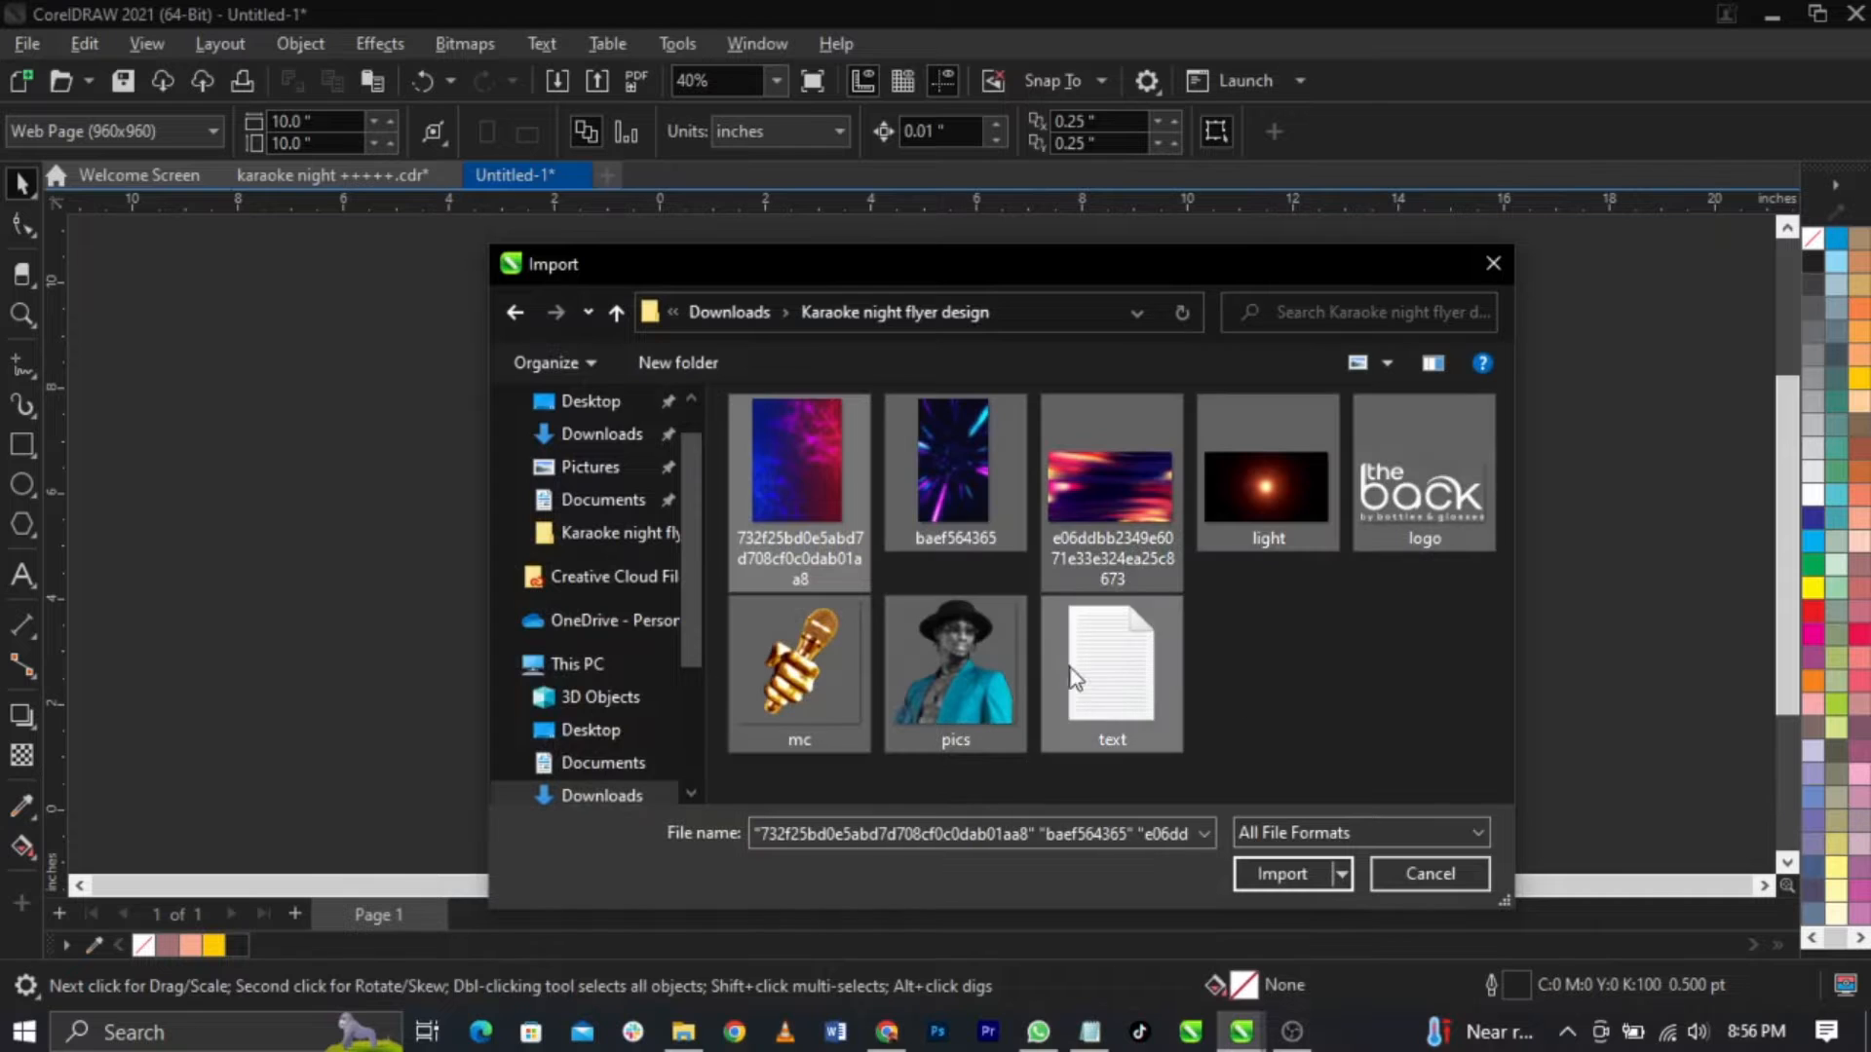
click(1296, 873)
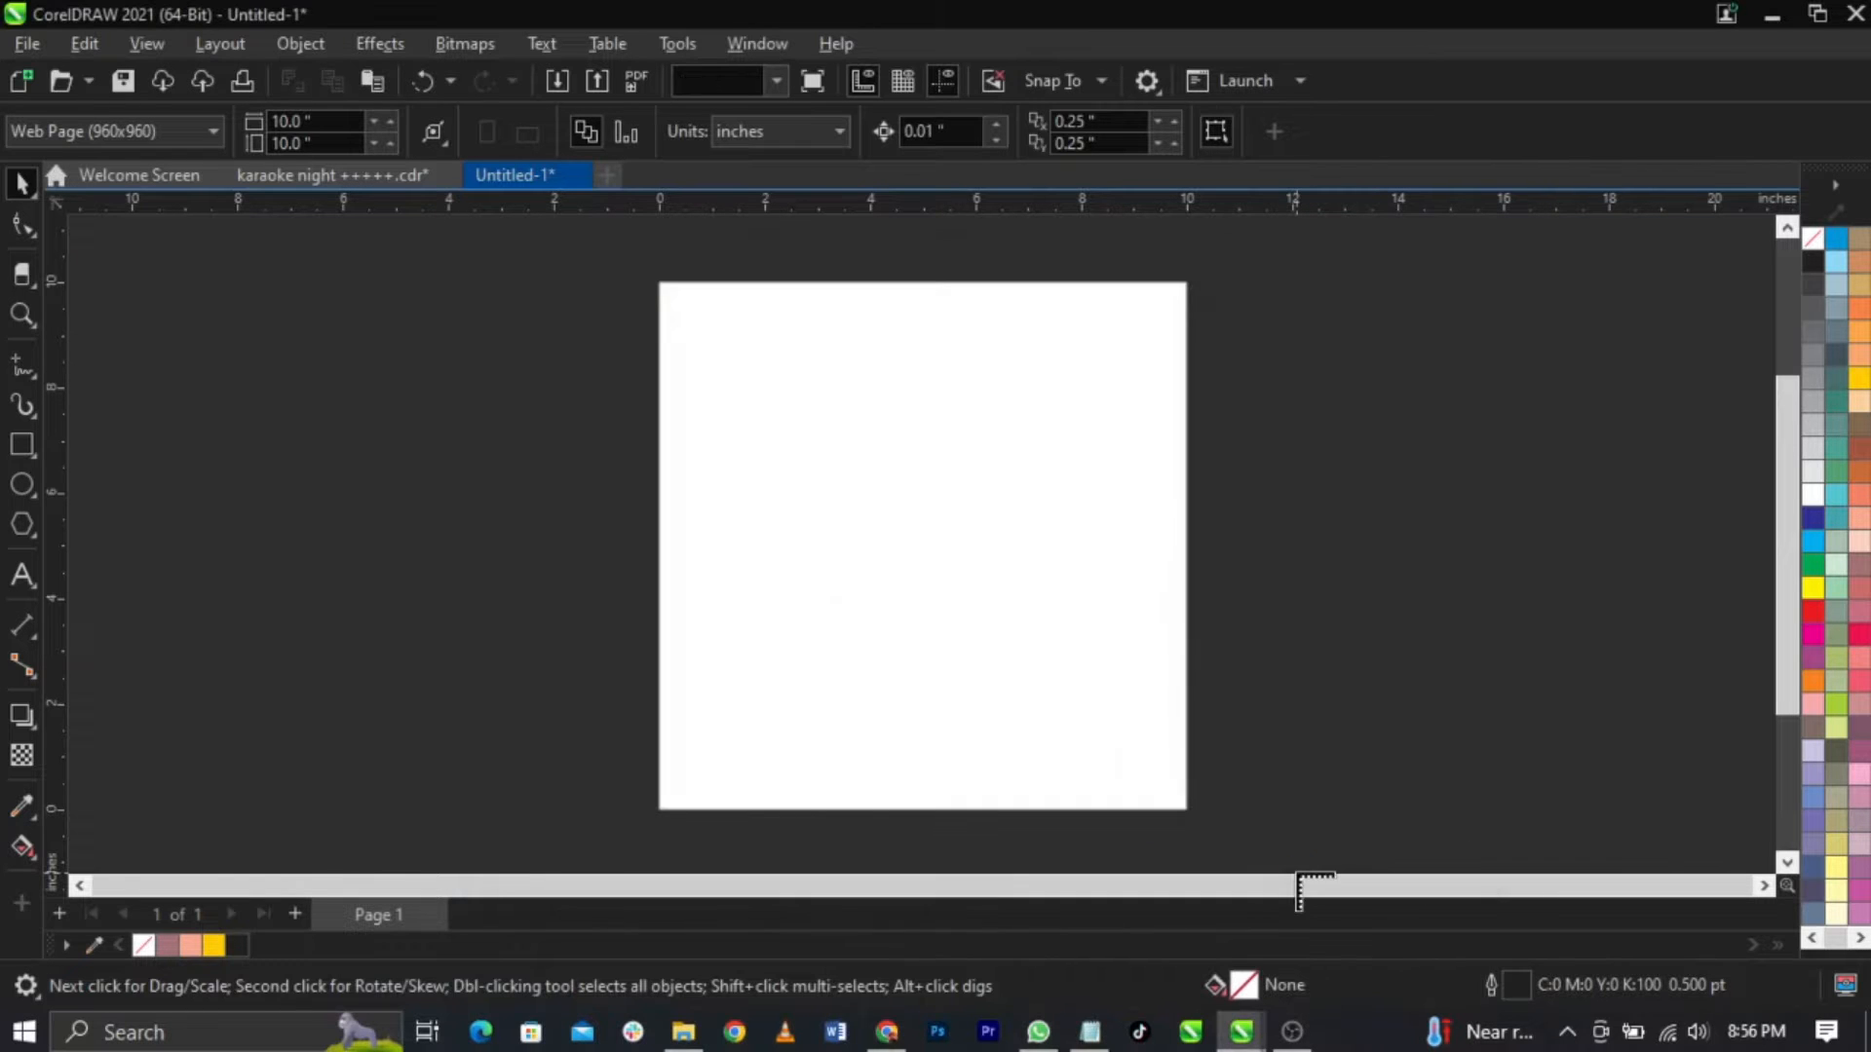
Step: Place the seven imported images at small sizes in the empty area beside the page, with the blue-red background about 1.8 by 2.5 inches
drag(257, 306, 349, 434)
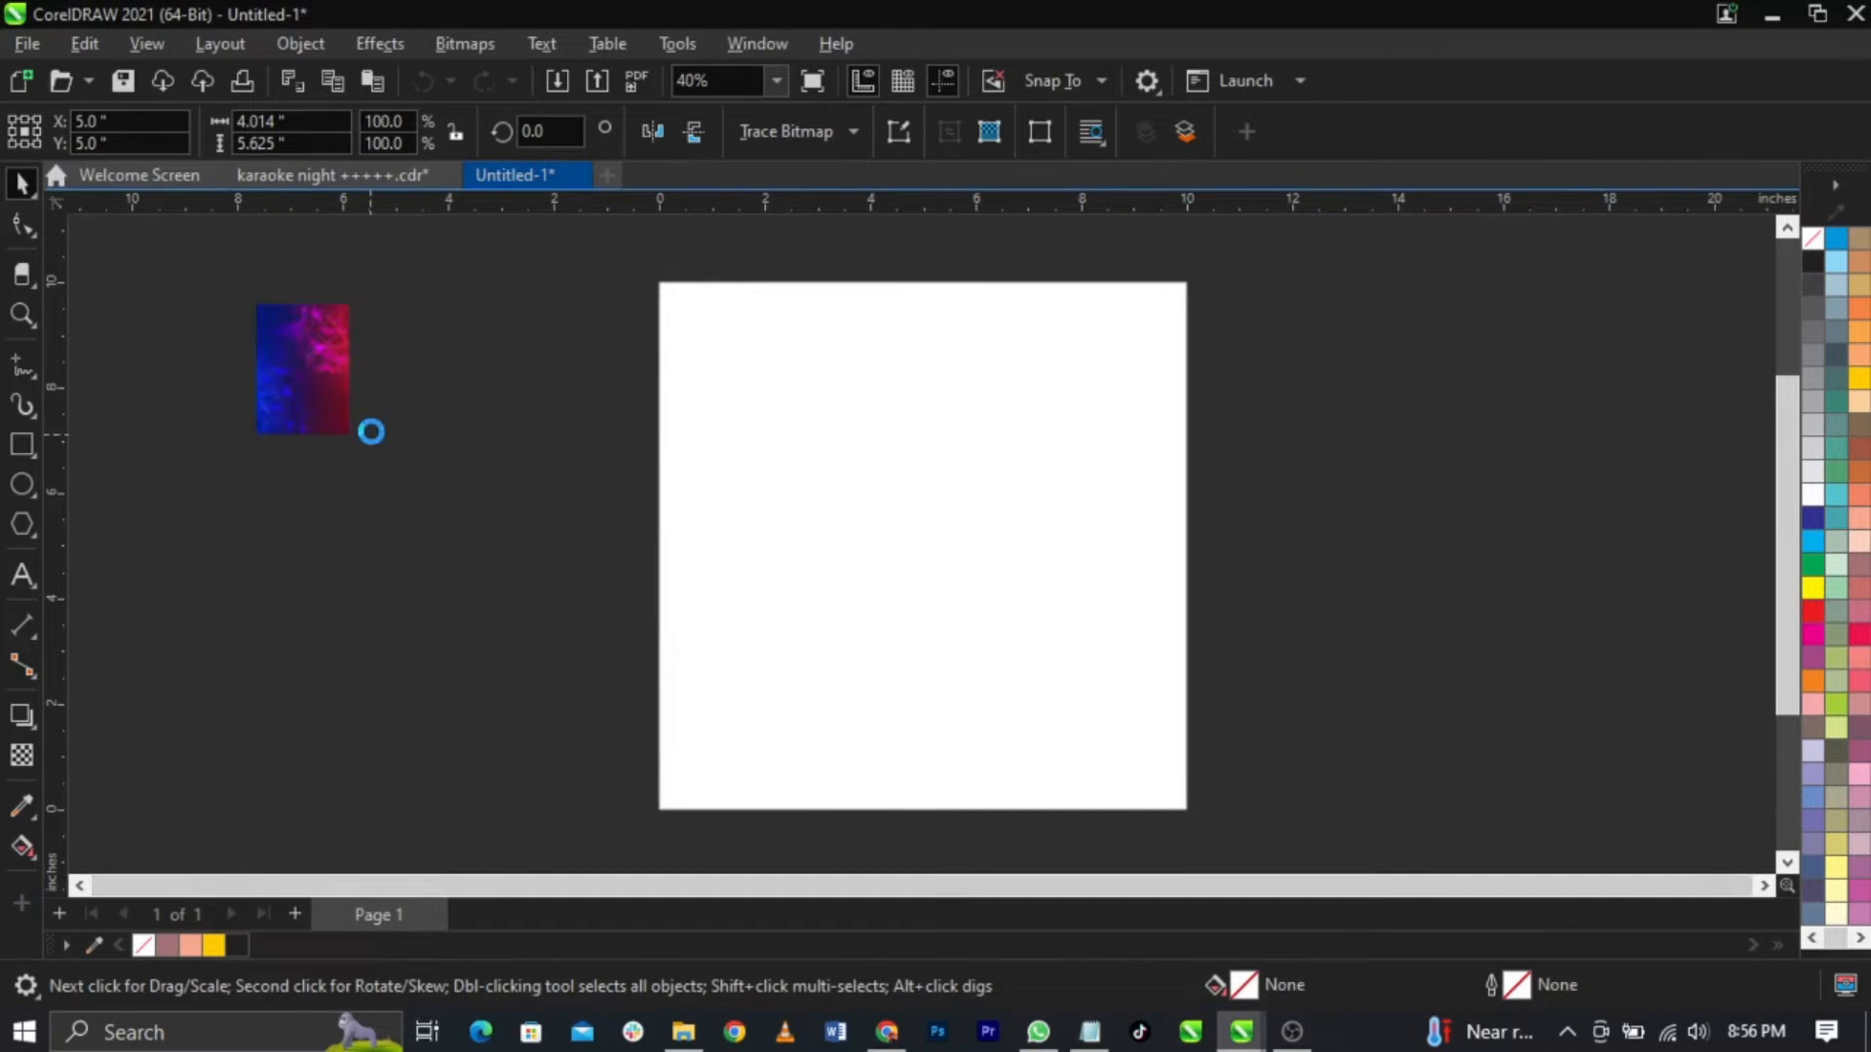
drag(433, 381, 550, 446)
drag(401, 491, 458, 593)
drag(248, 514, 400, 599)
drag(226, 436, 327, 536)
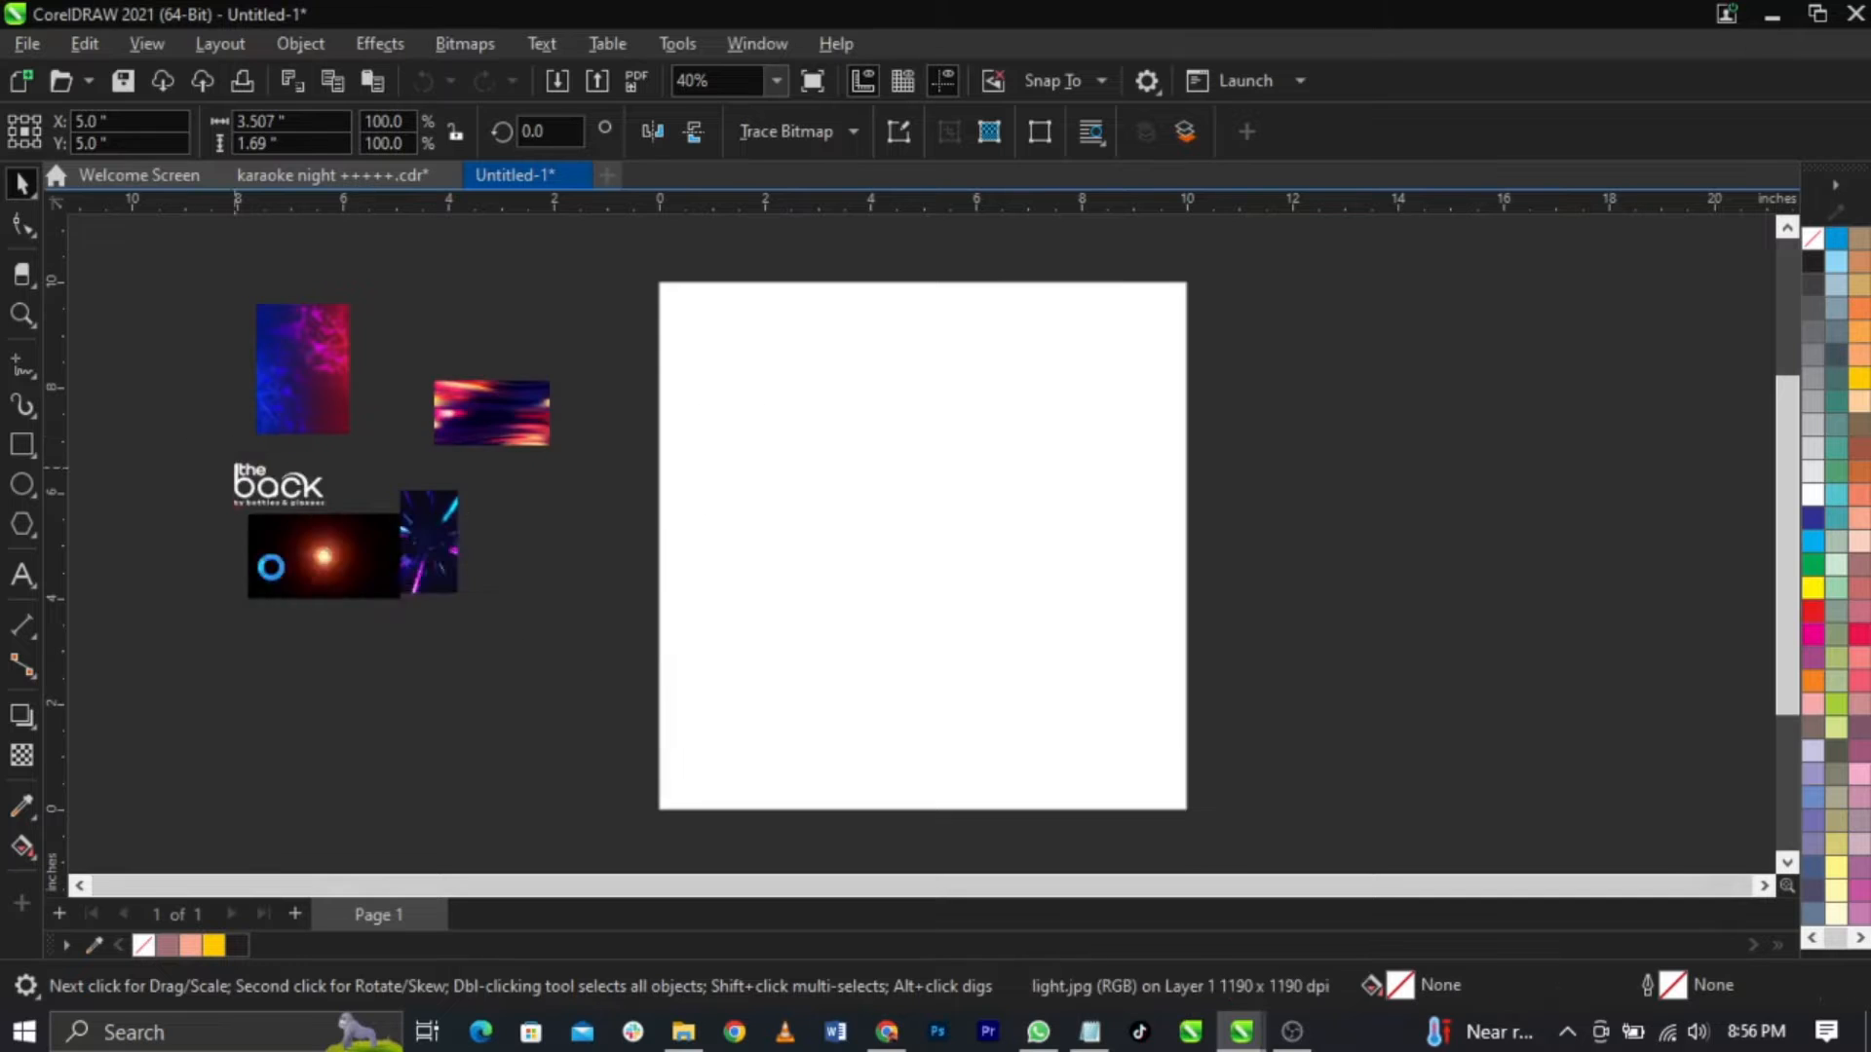
drag(164, 500, 279, 615)
drag(254, 692, 307, 748)
click(470, 688)
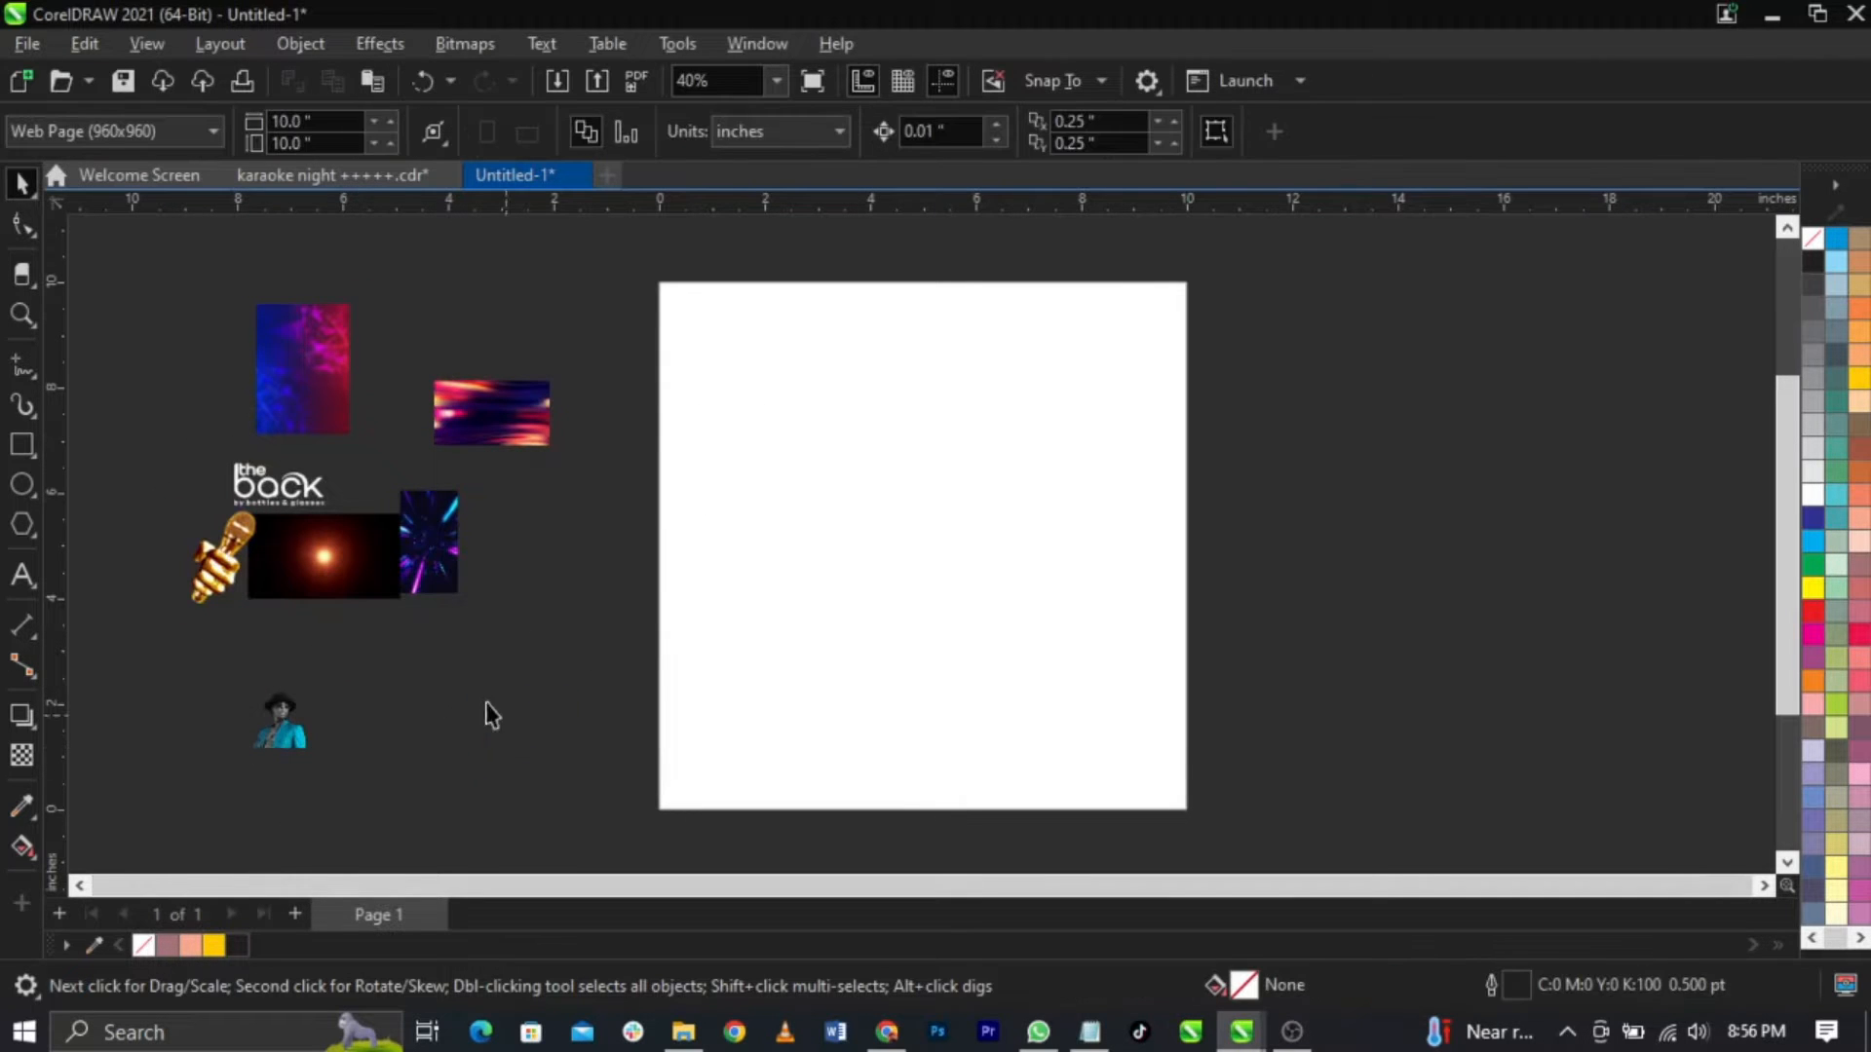
Step: Move the neon tunnel and light images slightly down to separate them, and leave nothing selected
drag(429, 546, 458, 616)
drag(342, 546, 357, 640)
click(1308, 539)
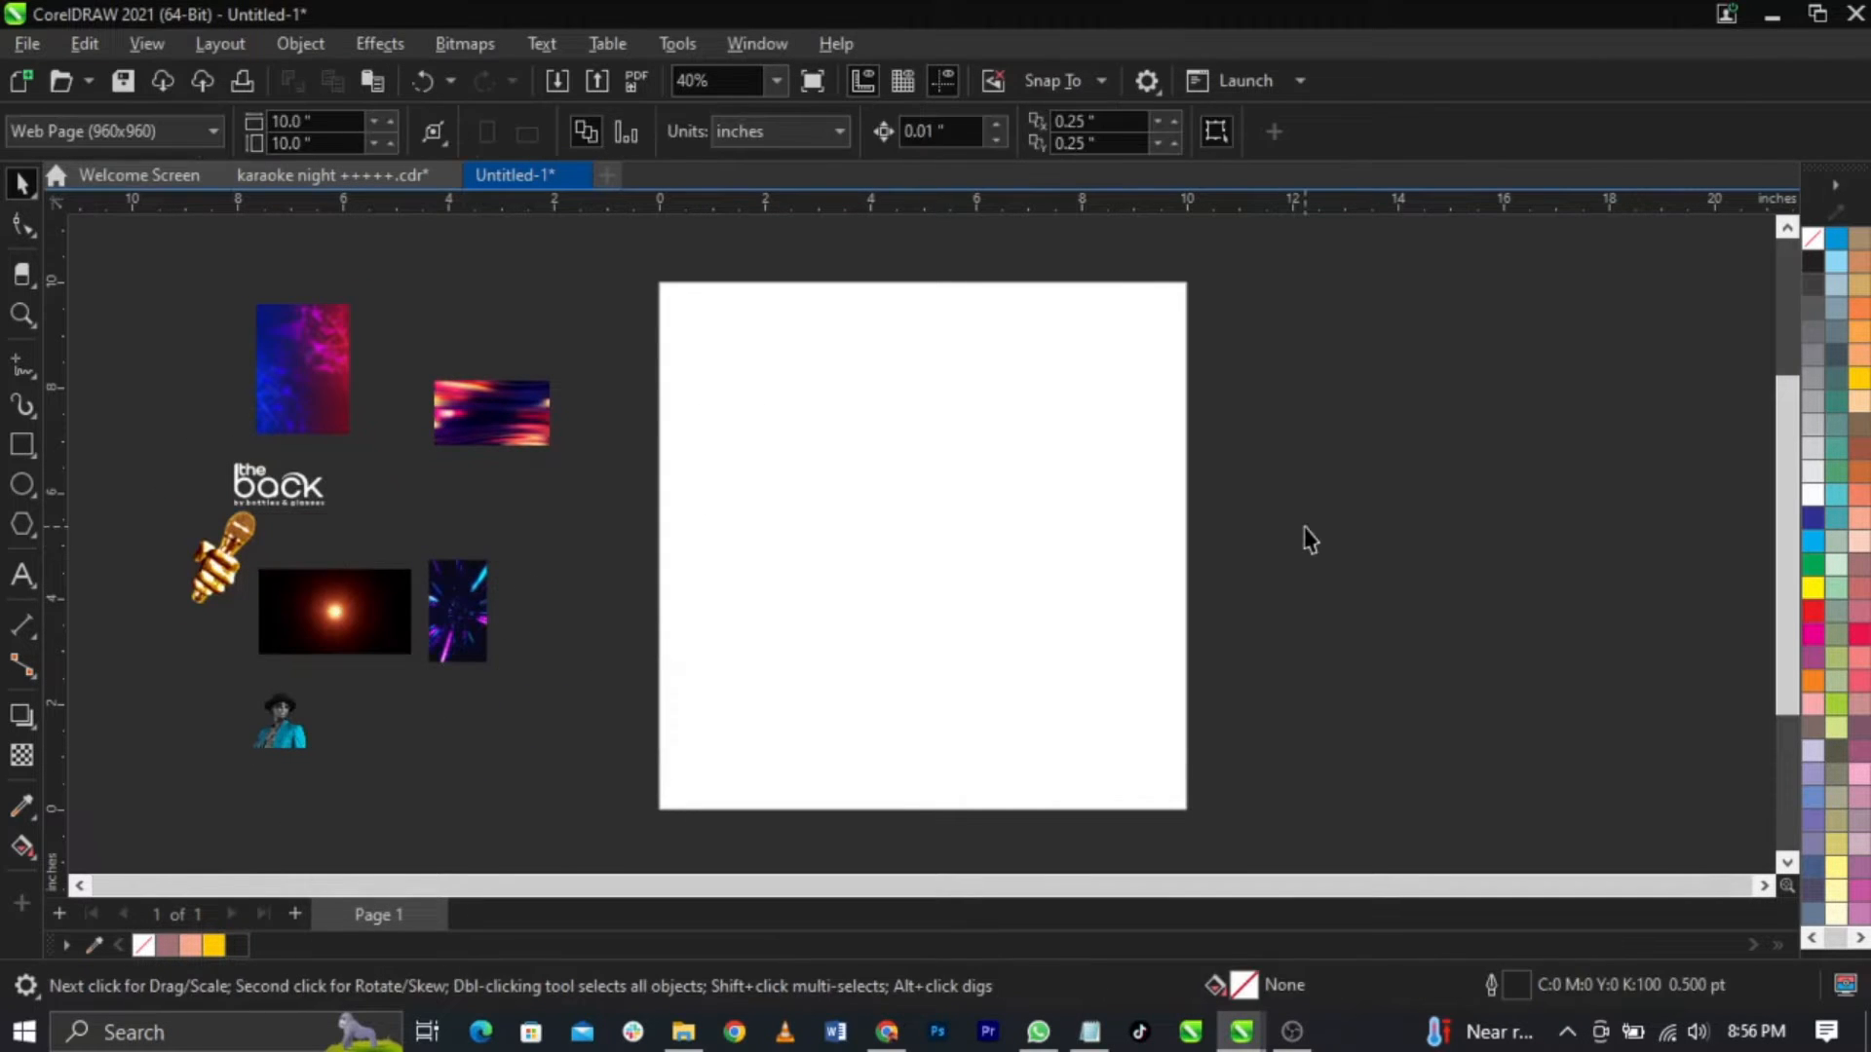
Step: Move the blue-red background image onto the page, enlarge it to about 9.8 by 13.7 inches and roughly center it over the page
drag(317, 403, 891, 592)
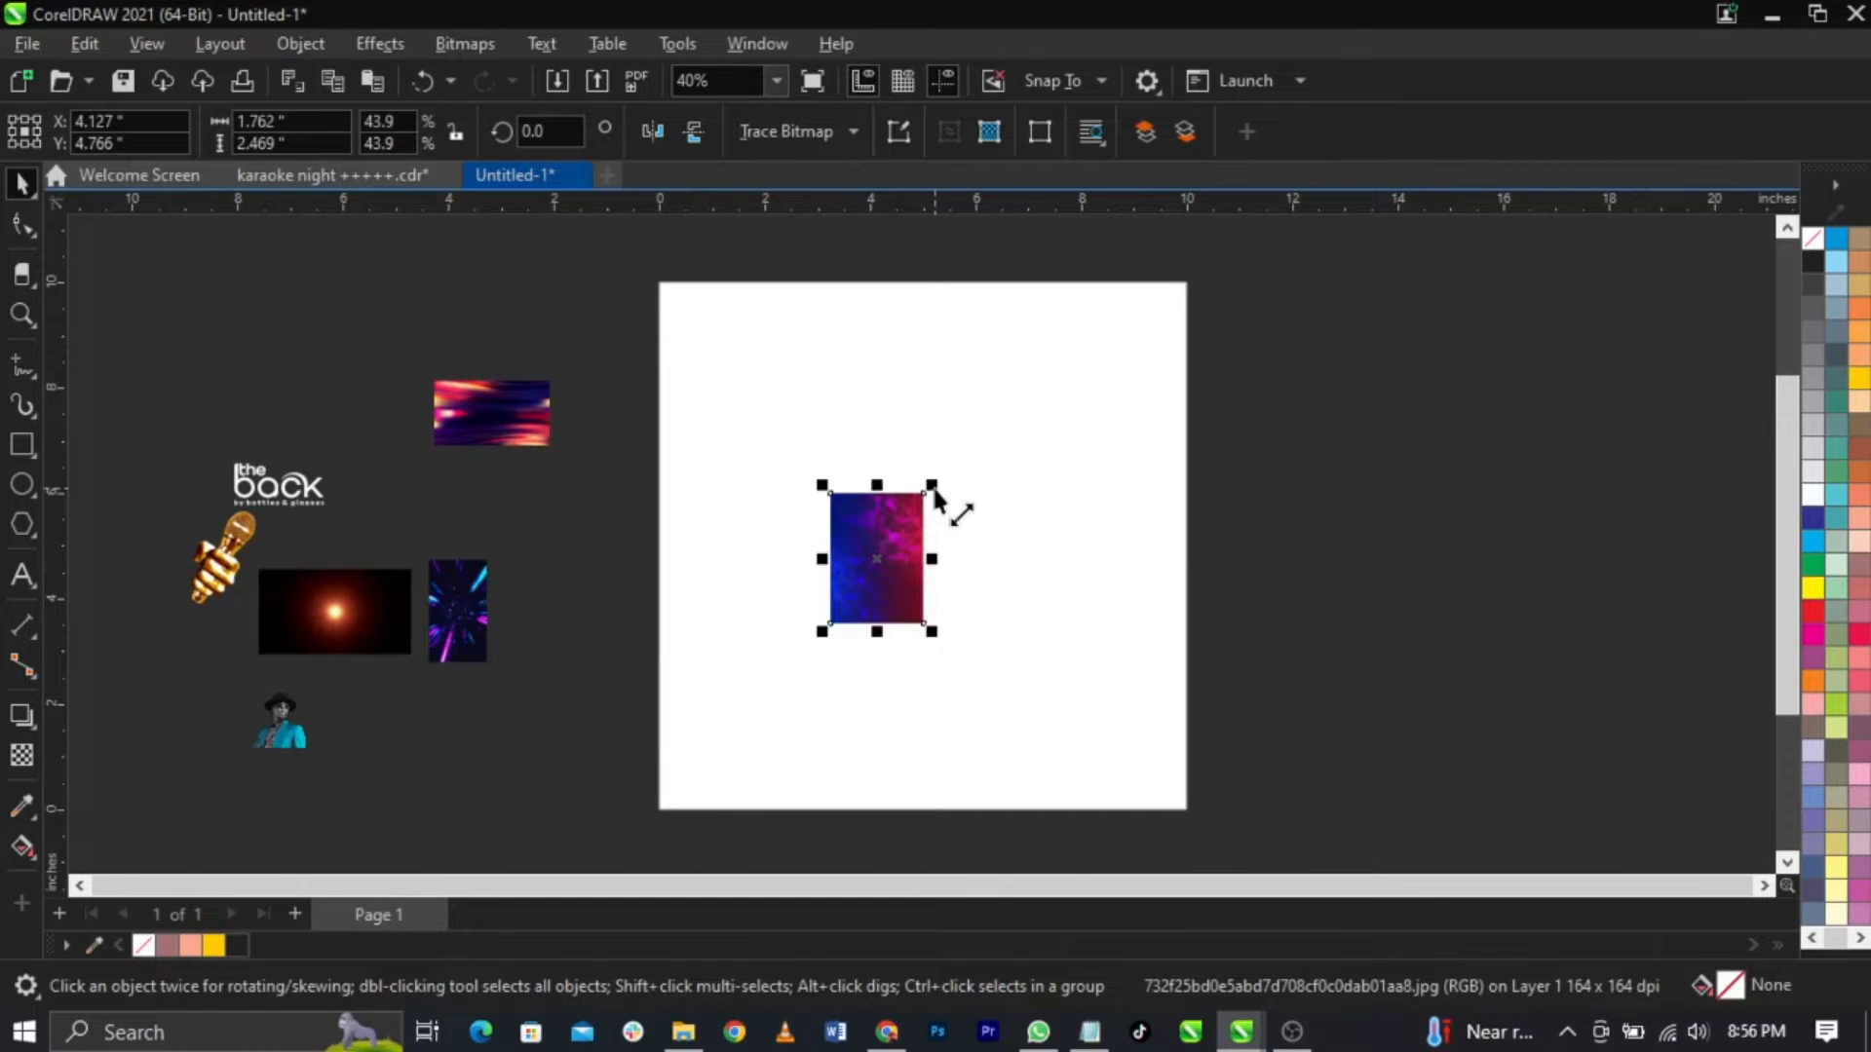
drag(933, 490, 1142, 218)
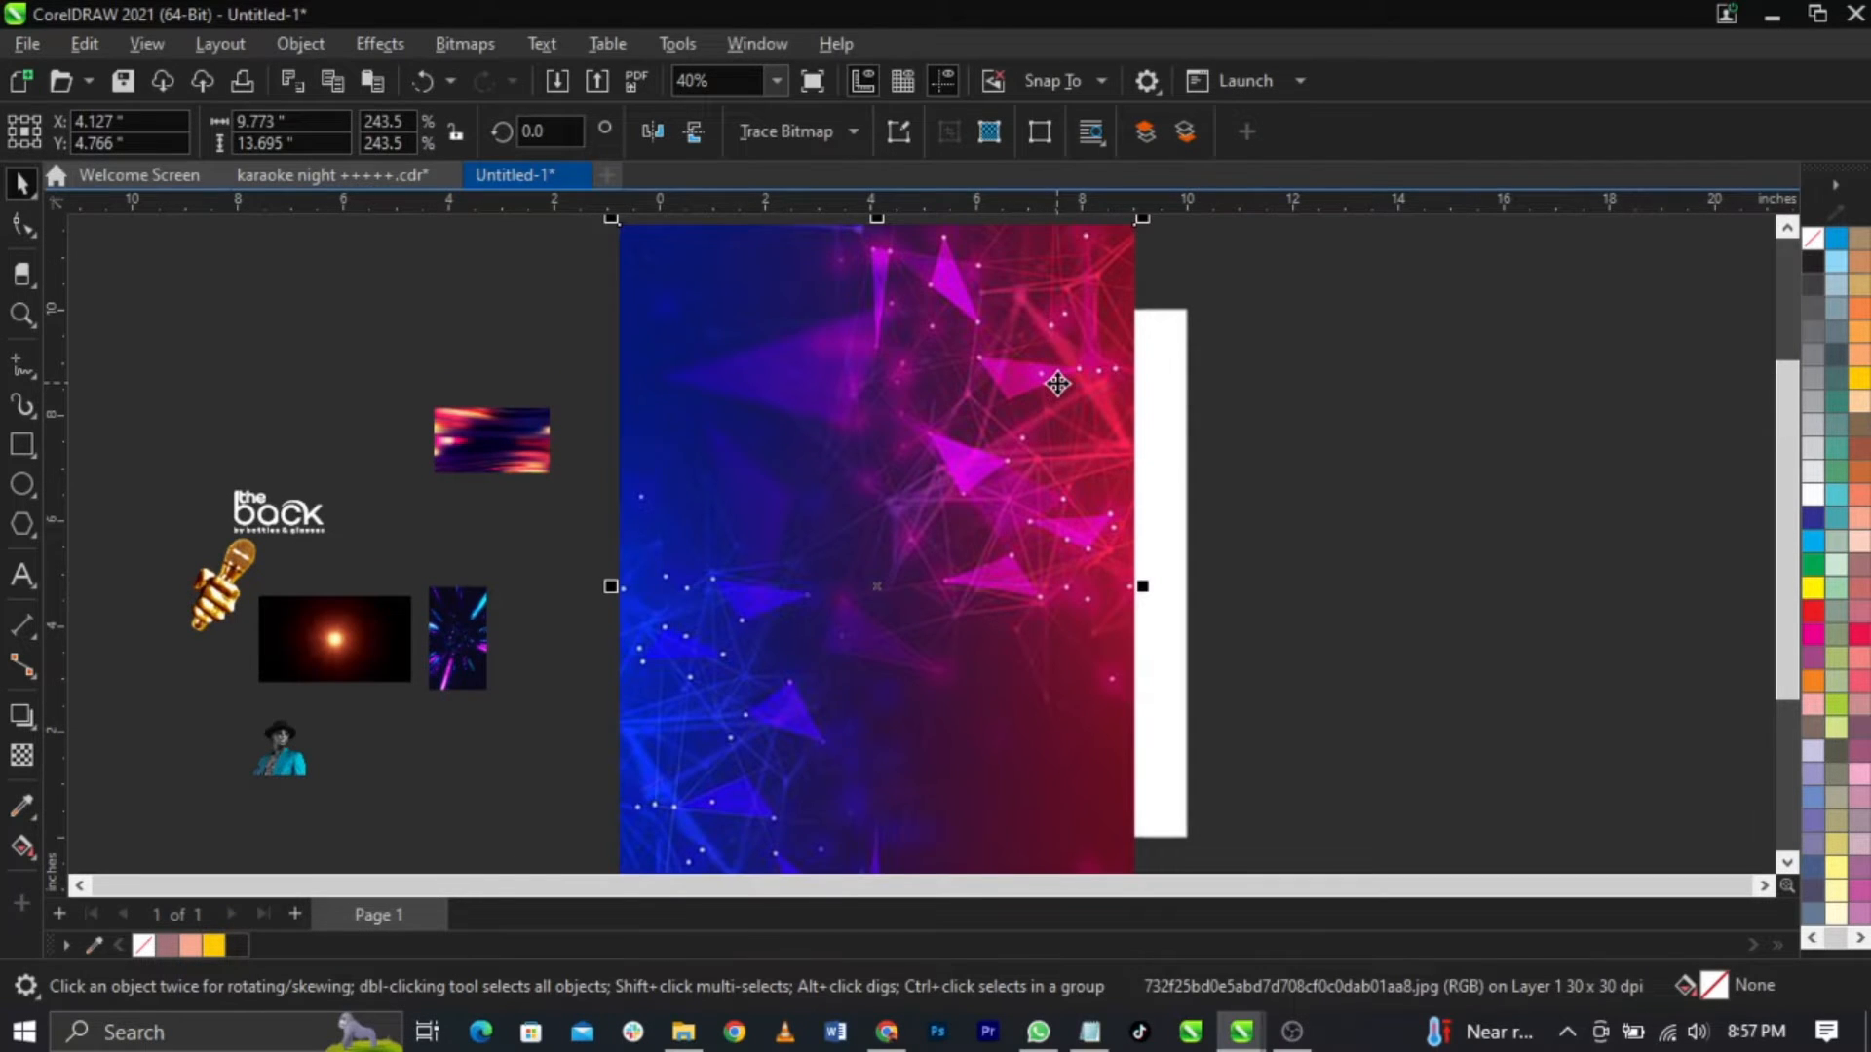
scroll(1119, 393, down, 2)
drag(1051, 468, 1077, 458)
scroll(1023, 434, up, 1)
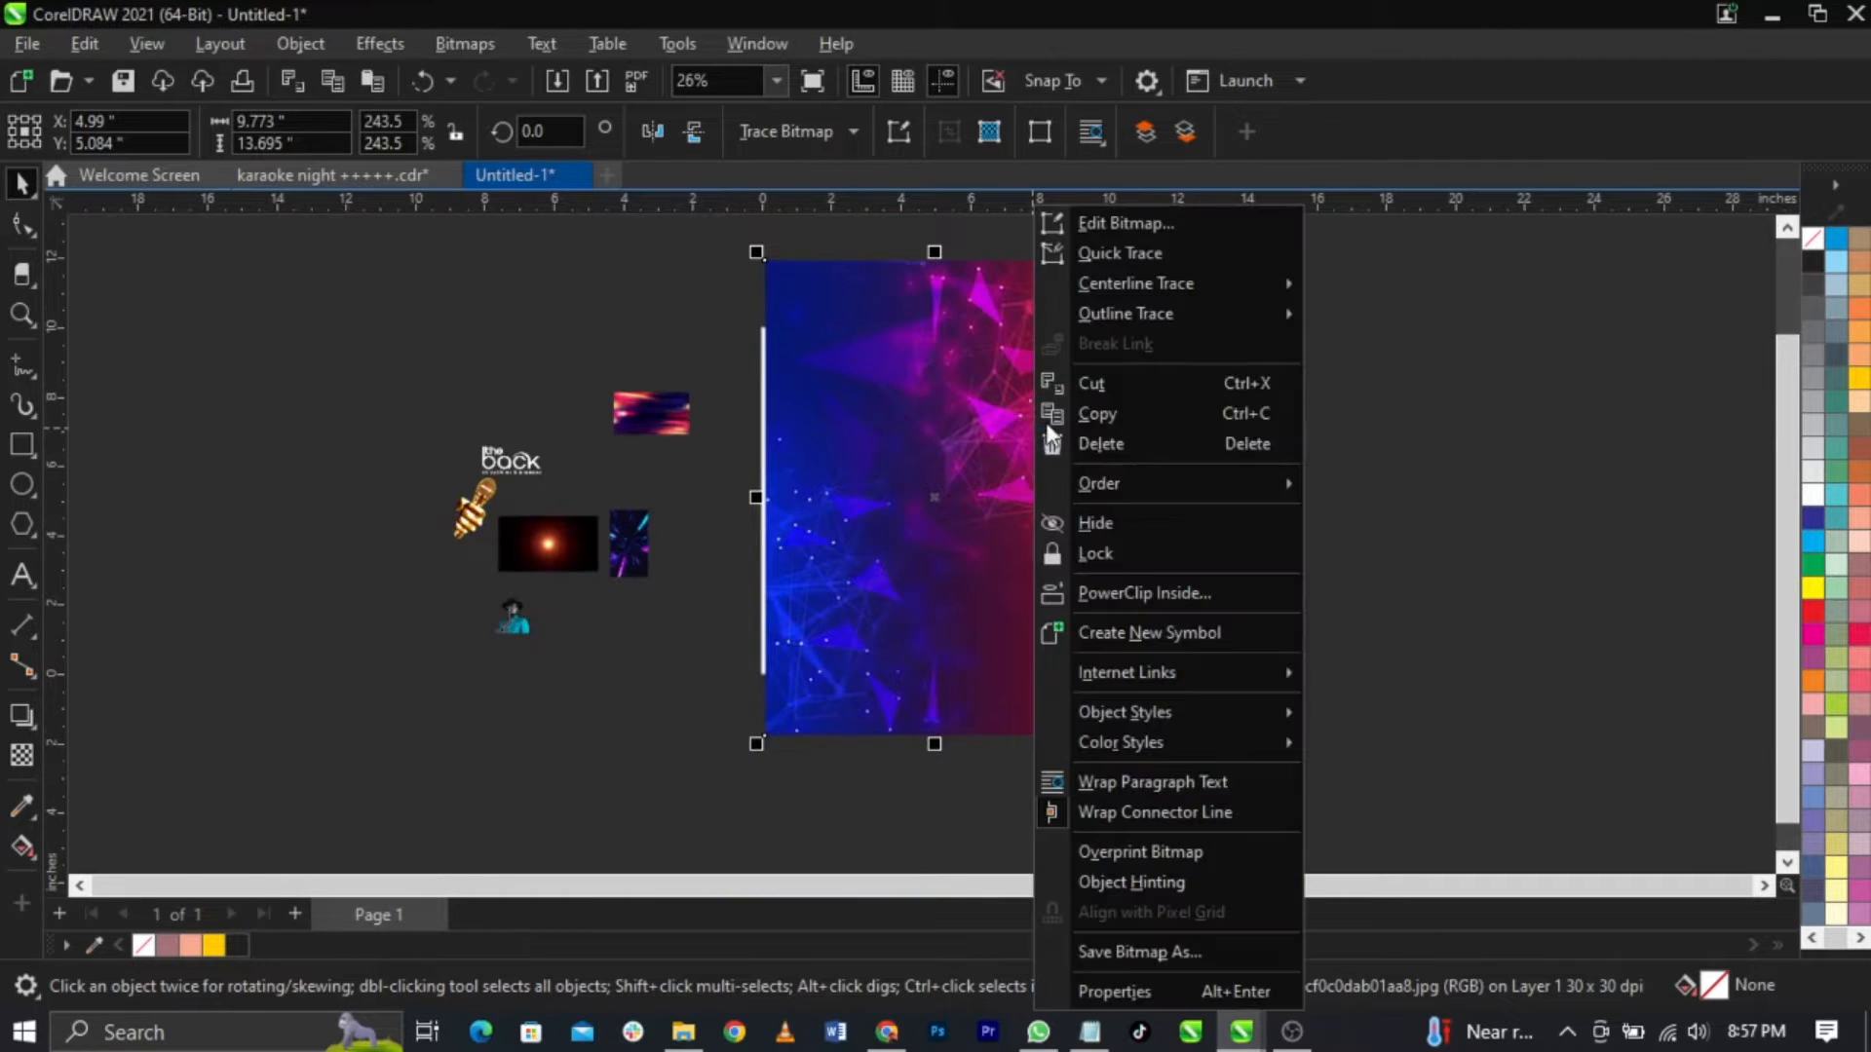
Step: Move the blue-red background partly off the page and try to PowerClip it inside the page-sized rectangle
right_click(1033, 428)
click(948, 489)
drag(948, 487, 1152, 490)
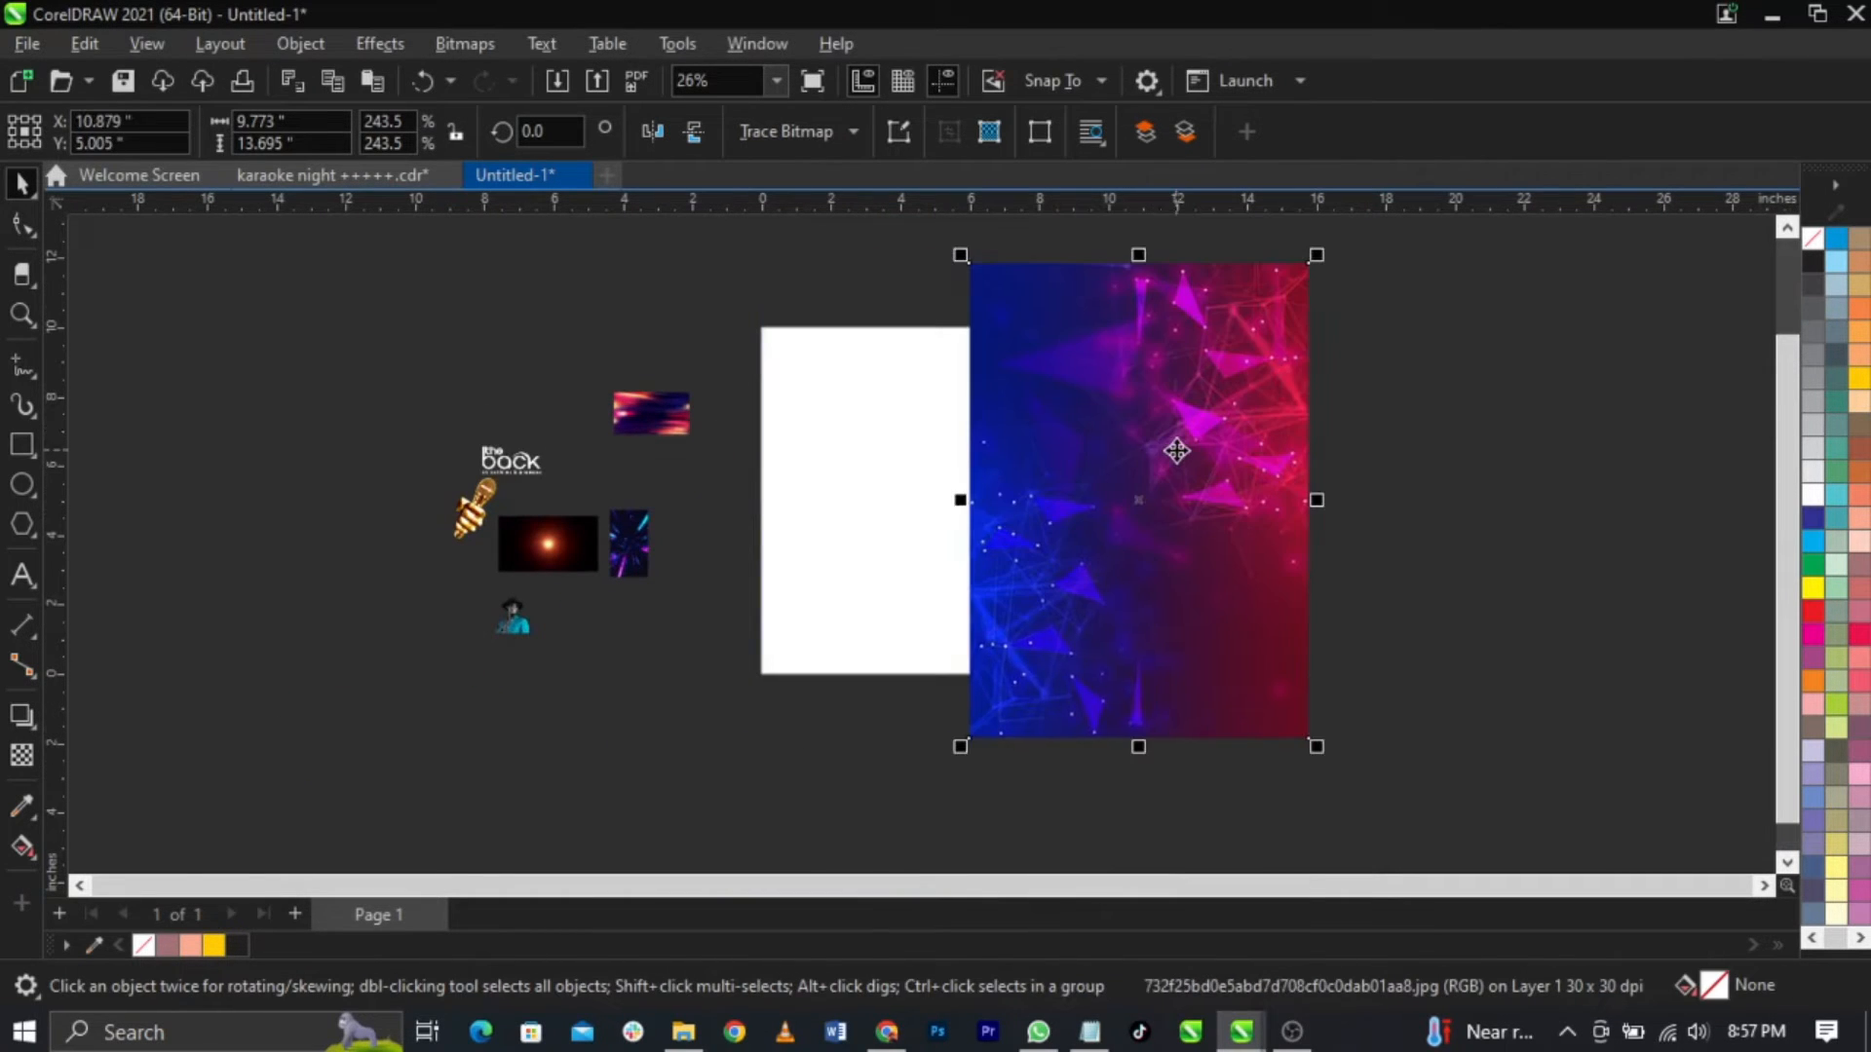
right_click(1176, 450)
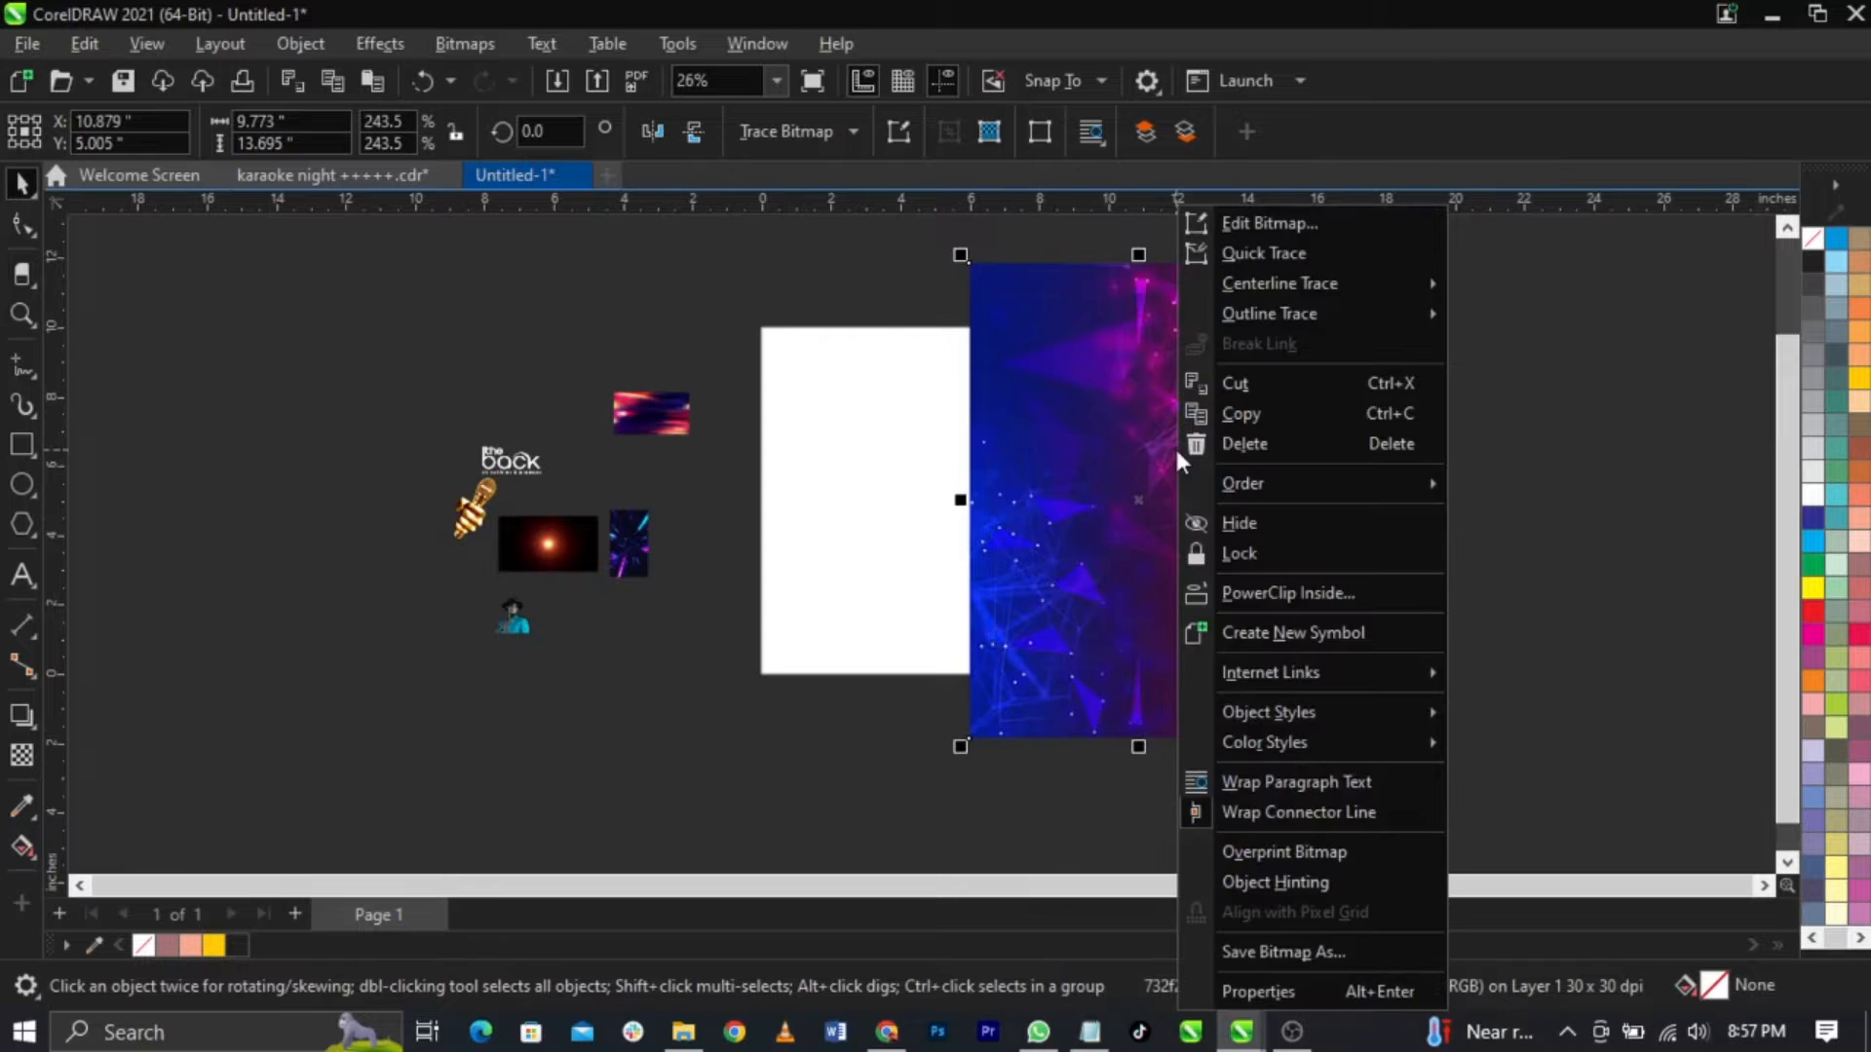
click(1226, 593)
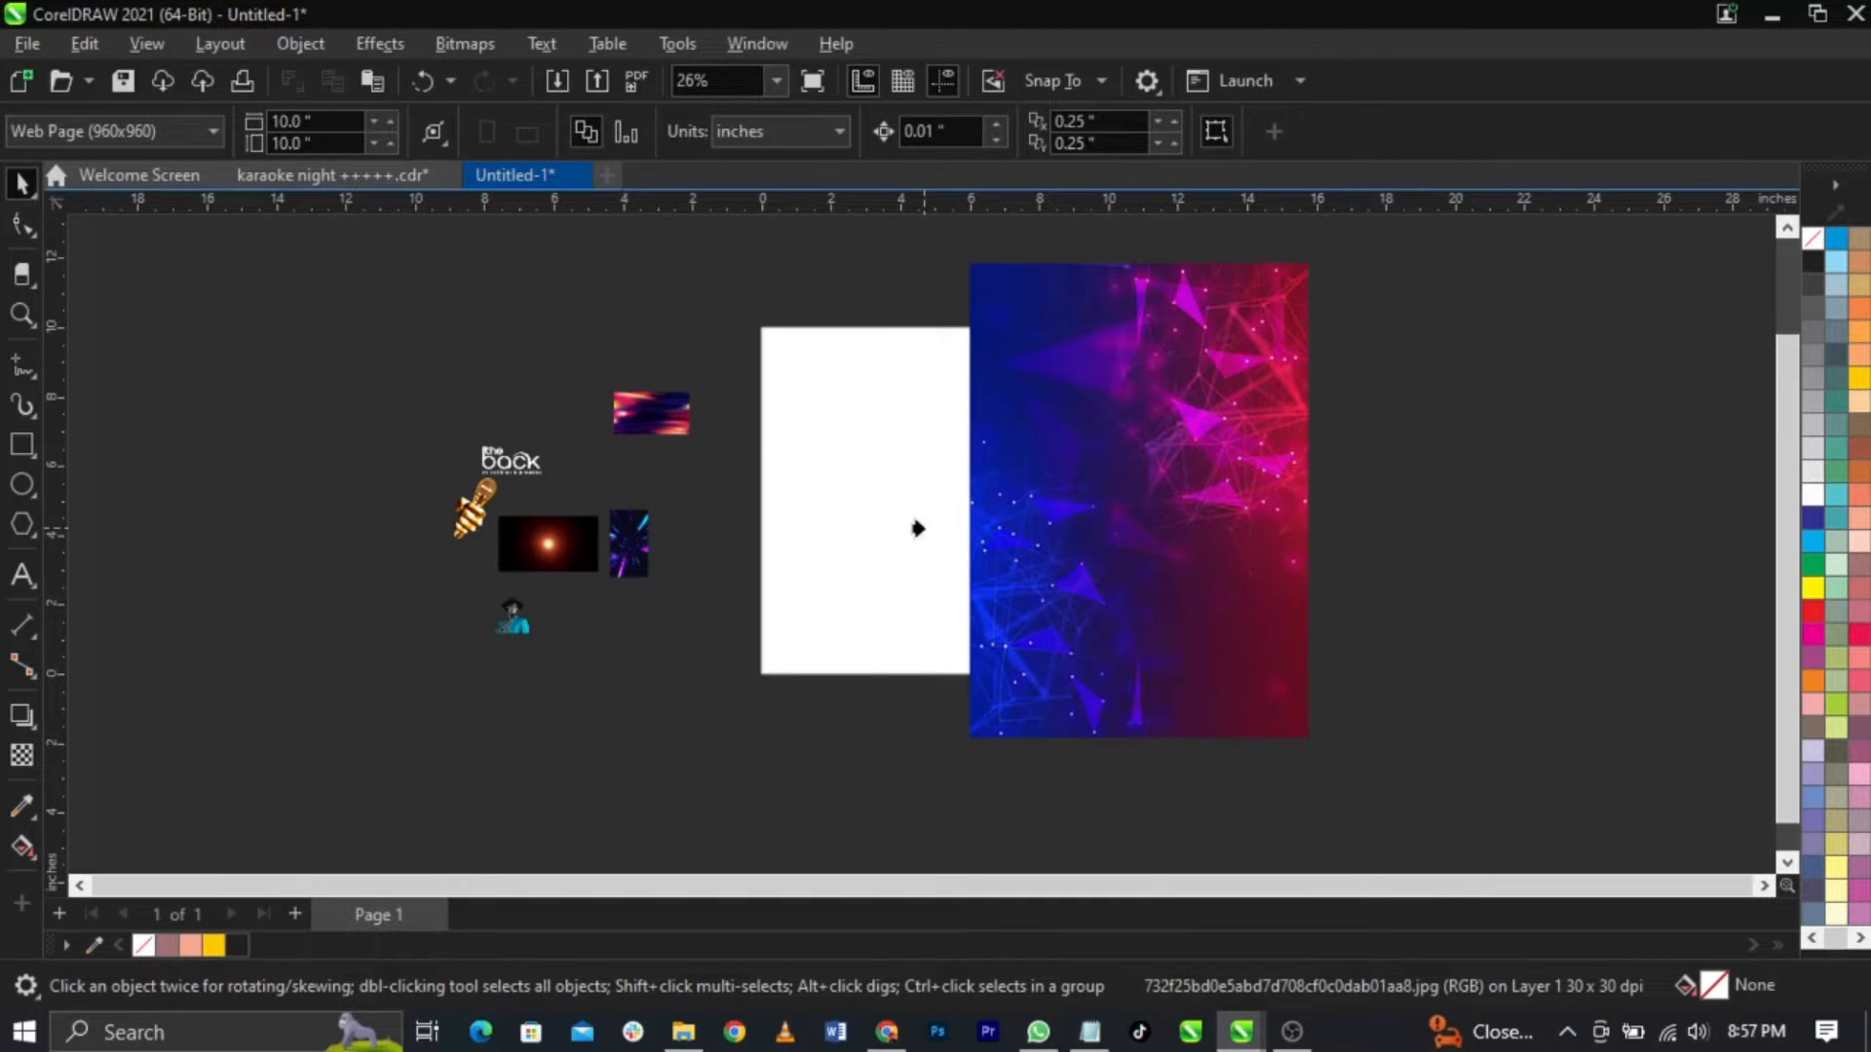
click(921, 528)
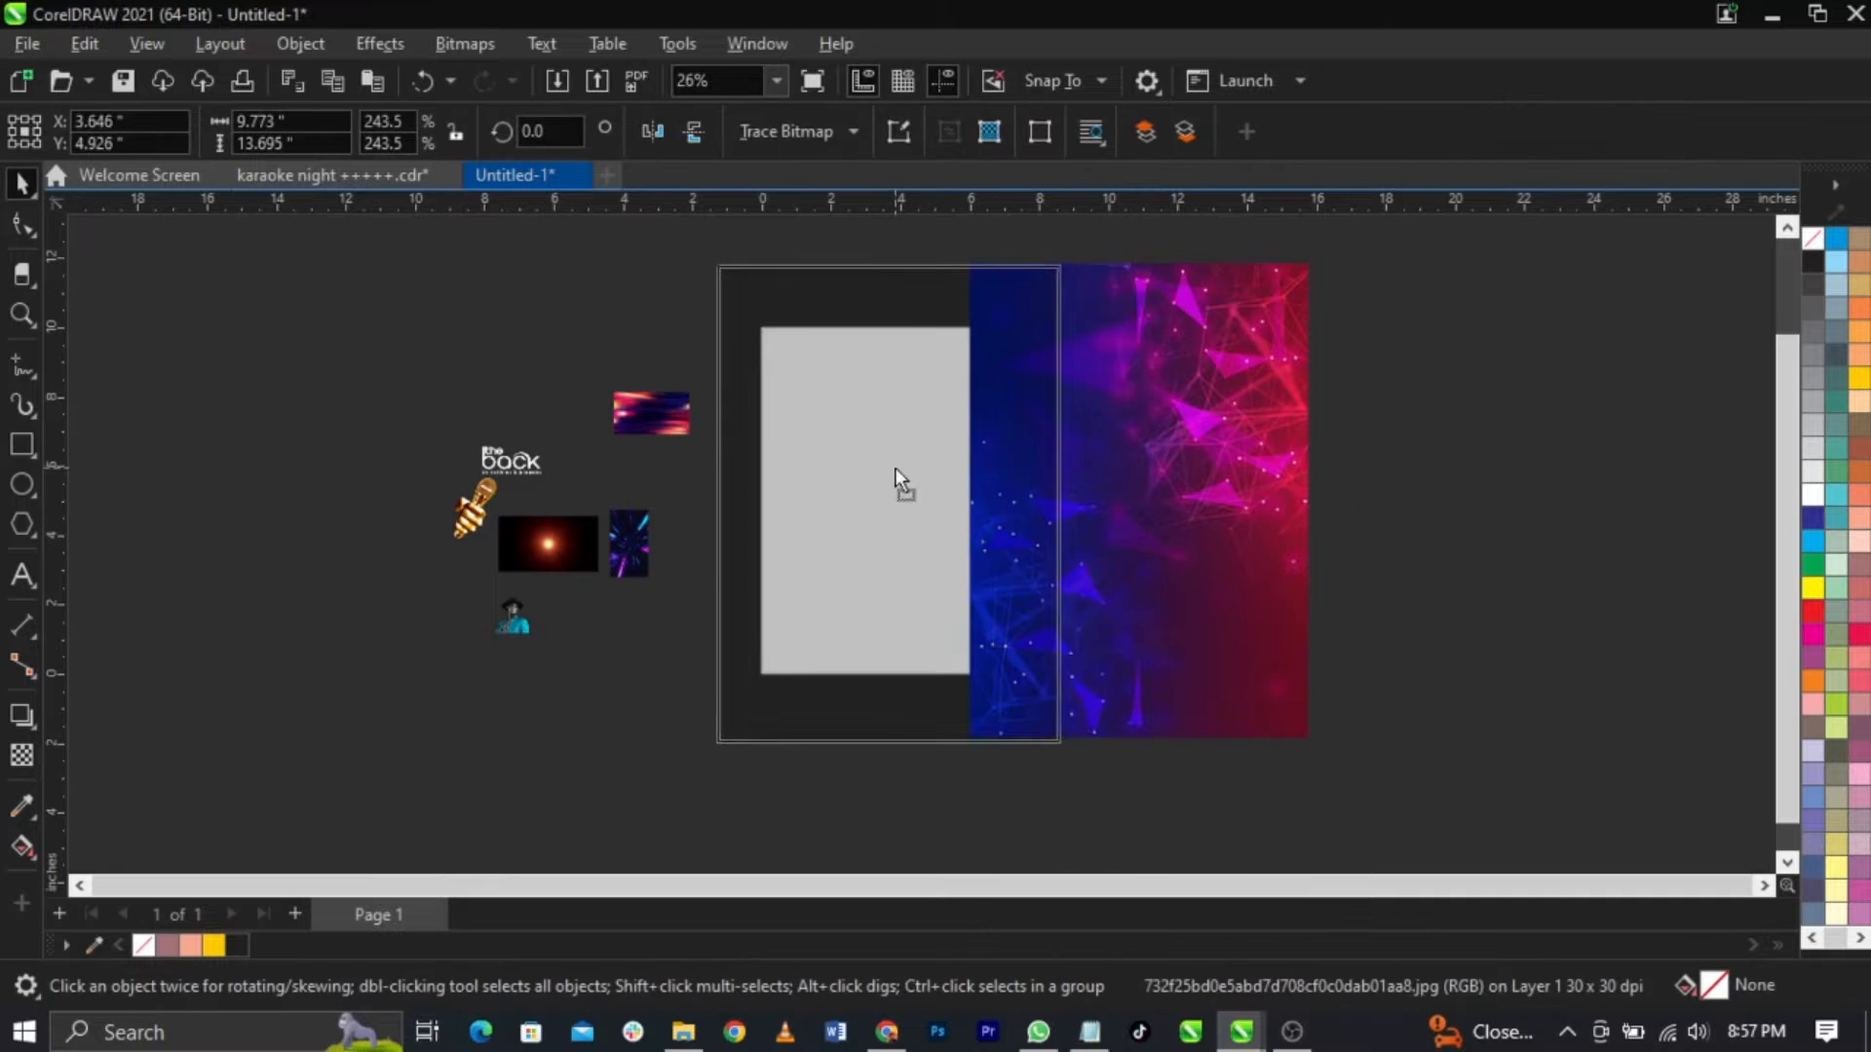
Step: Position the blue-red background at about X 7.2, Y 5.6 inches and PowerClip it inside the page-sized rectangle
drag(894, 467, 1019, 445)
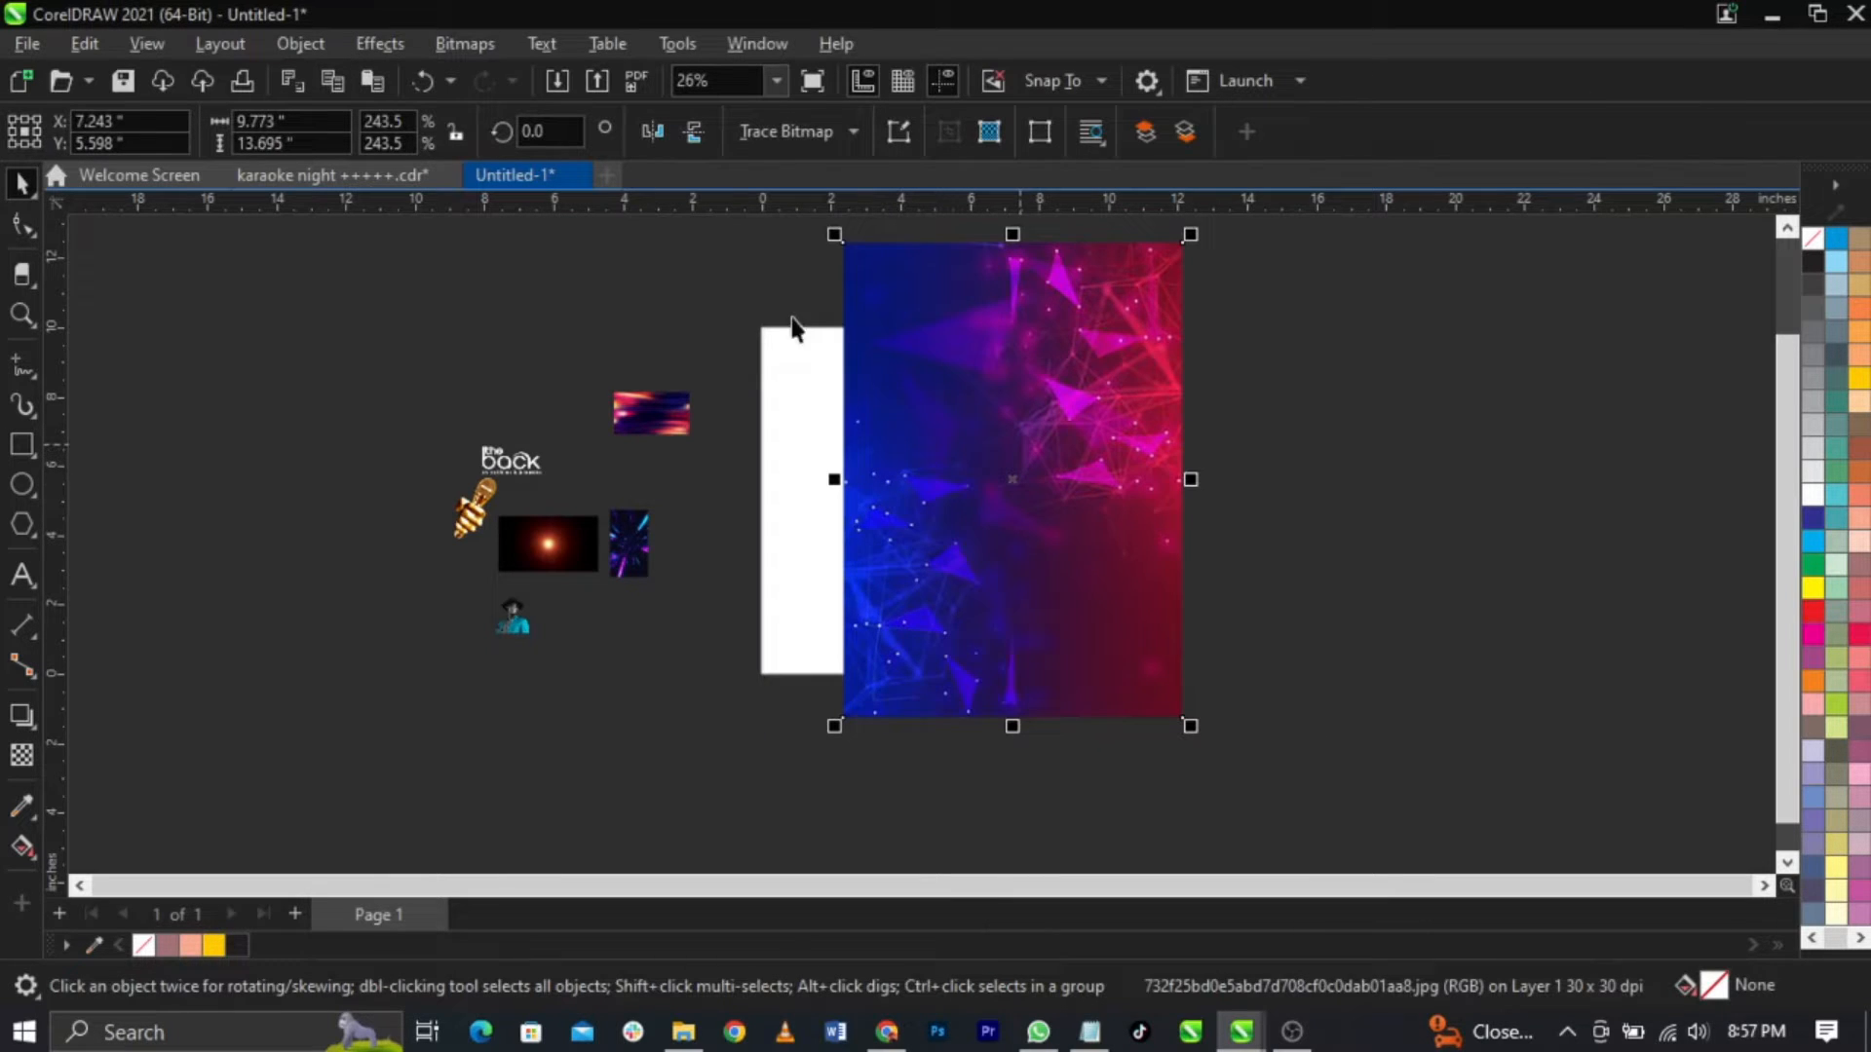
right_click(938, 553)
click(974, 594)
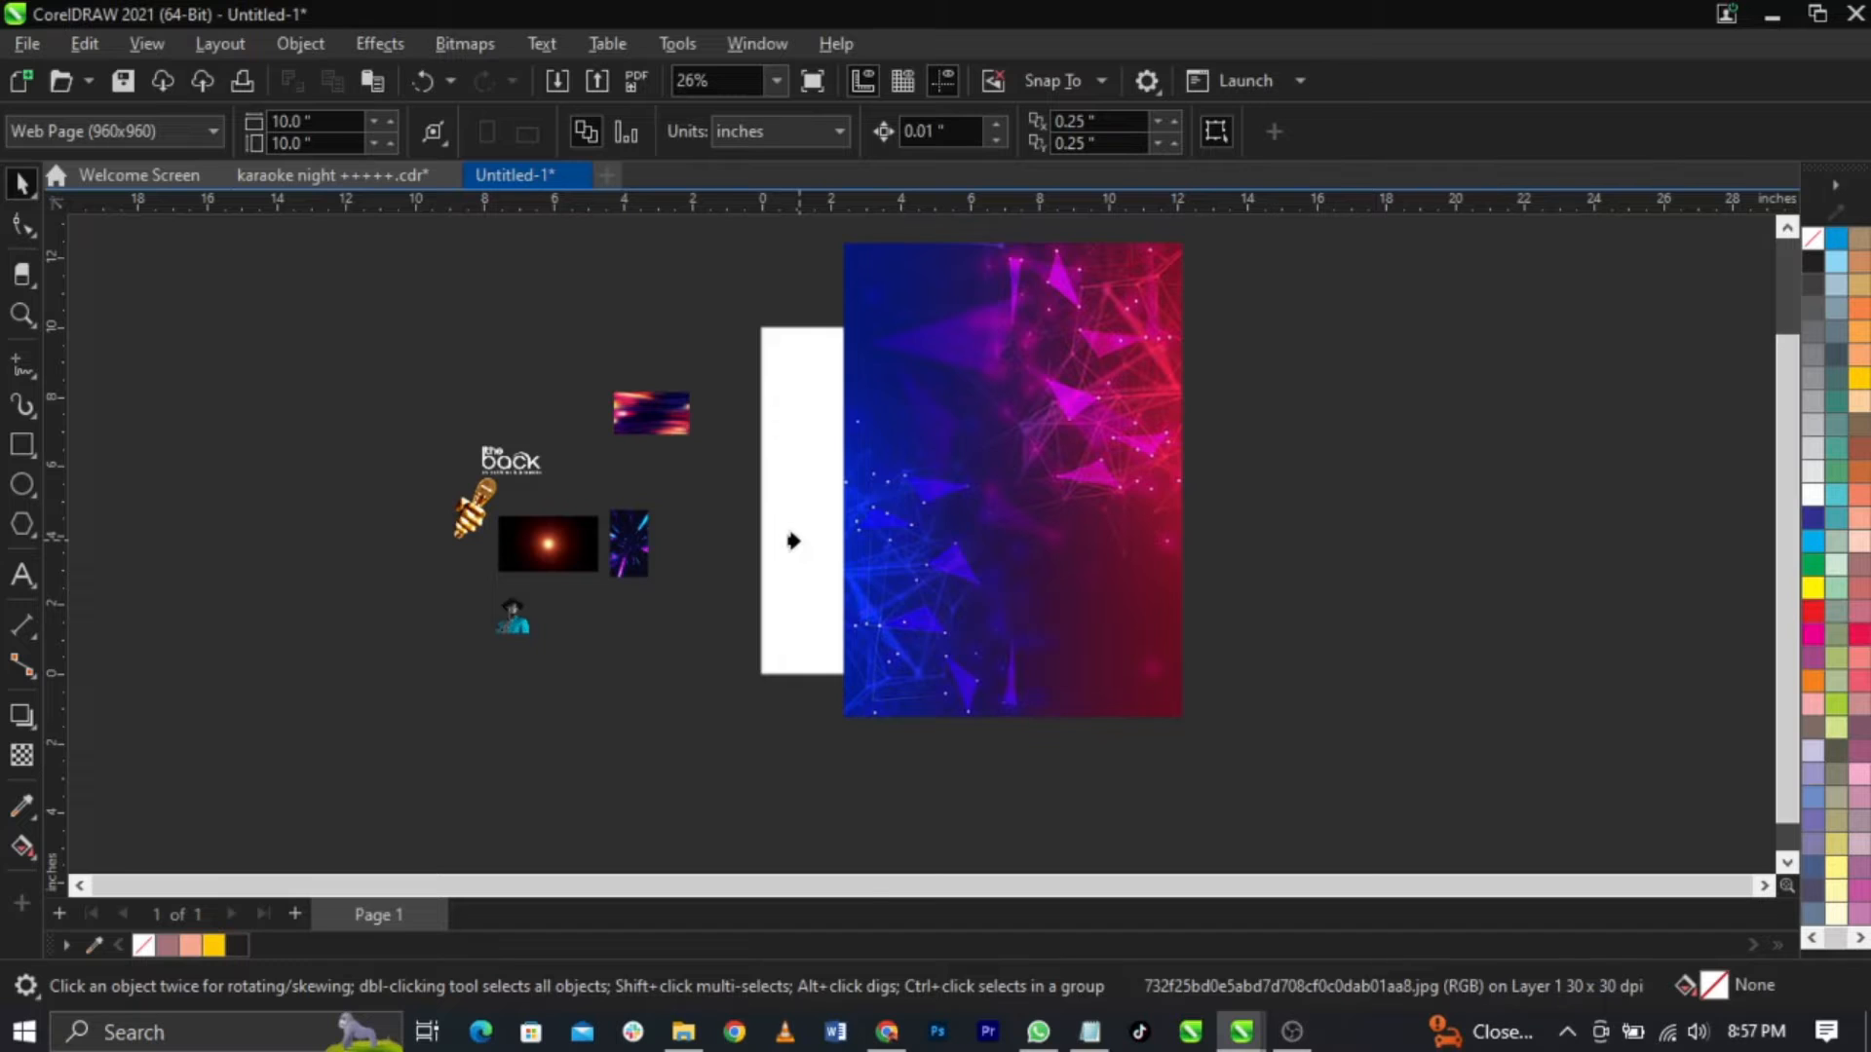
click(794, 541)
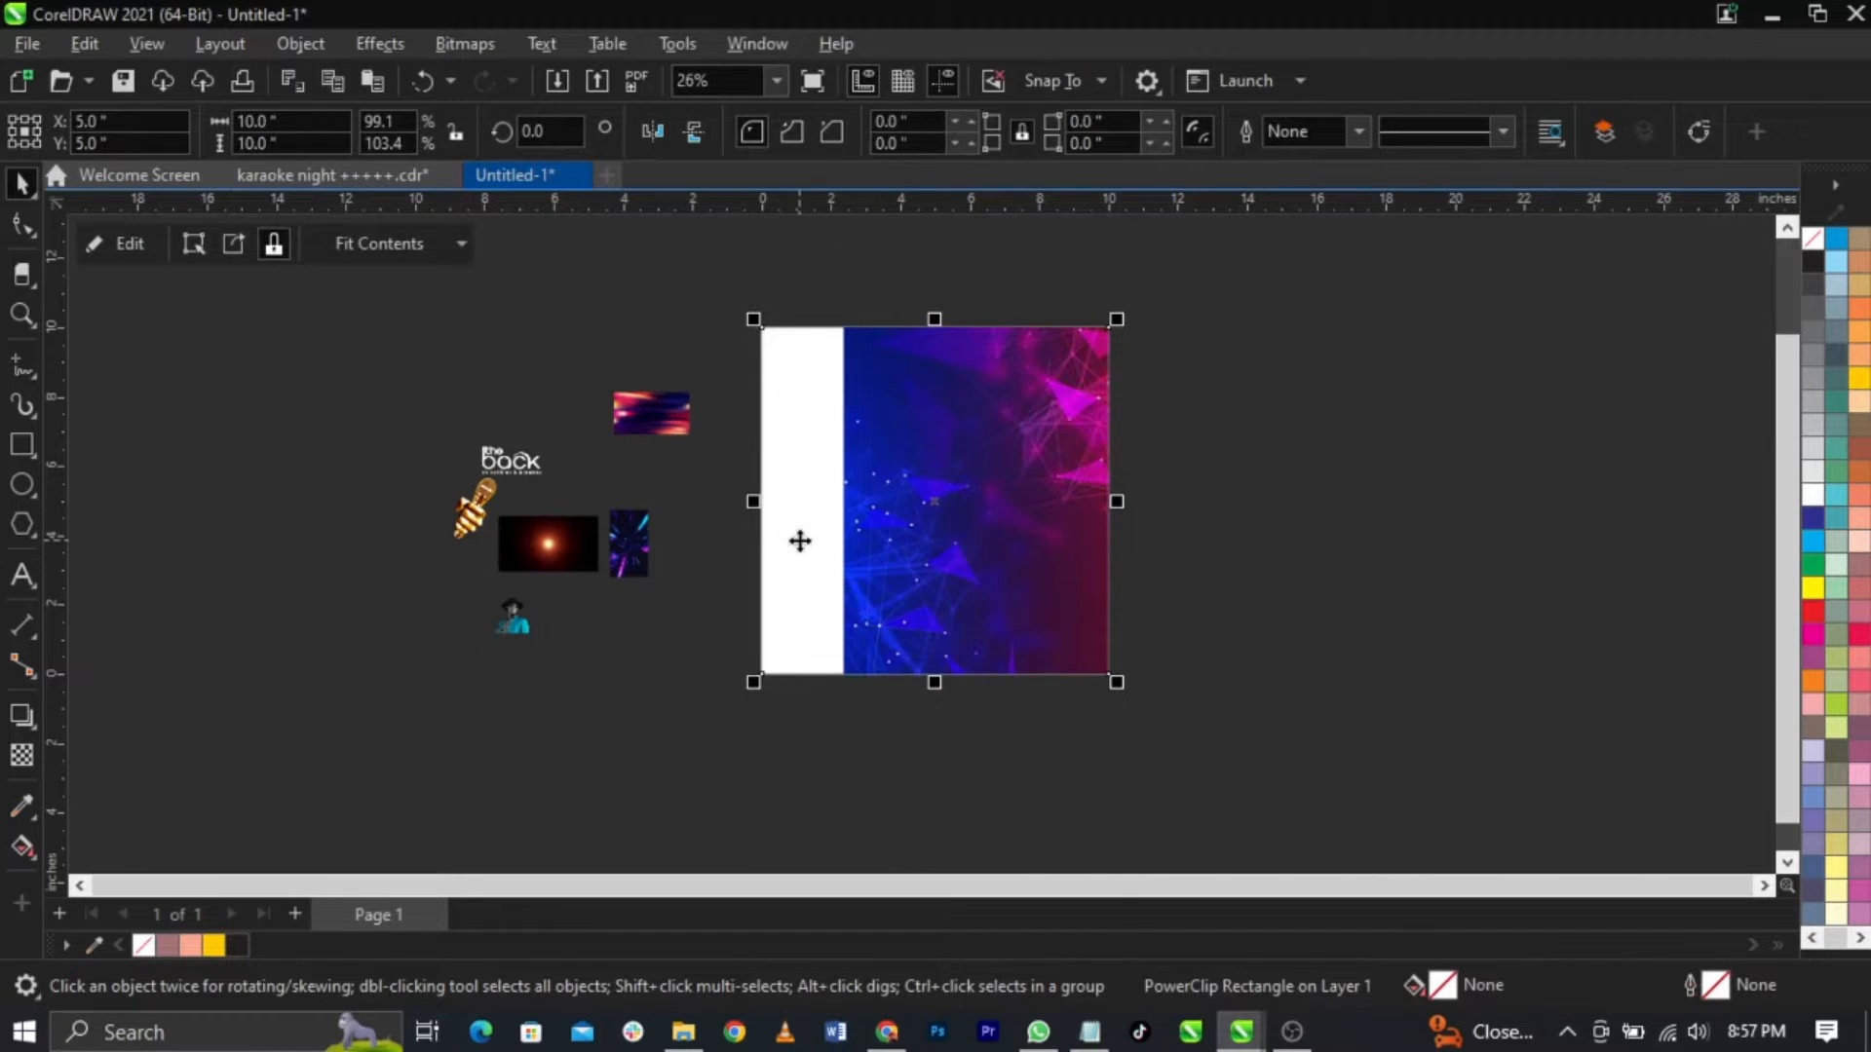
Step: Open the PowerClip contents for editing, try moving the background image inside the frame and undo the change
right_click(799, 541)
click(951, 202)
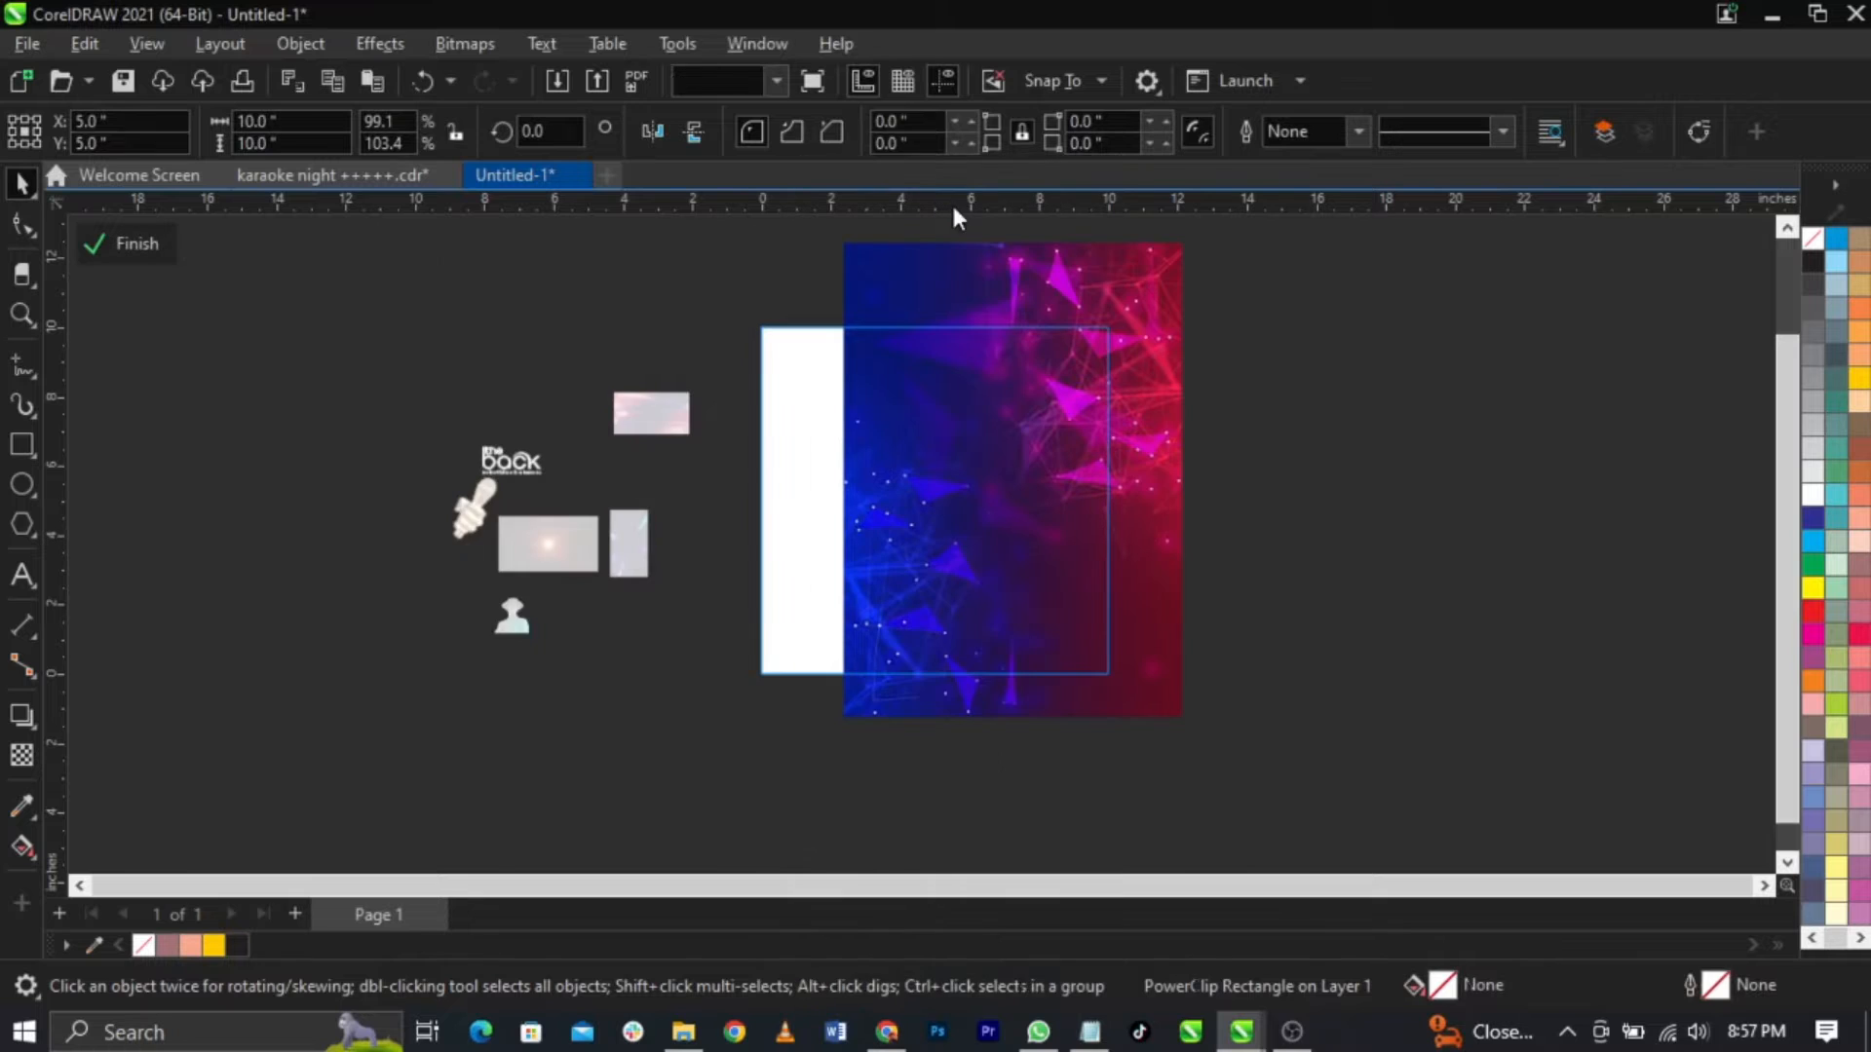
click(1048, 423)
drag(1049, 423, 983, 521)
key(ctrl+z)
key(ctrl+z)
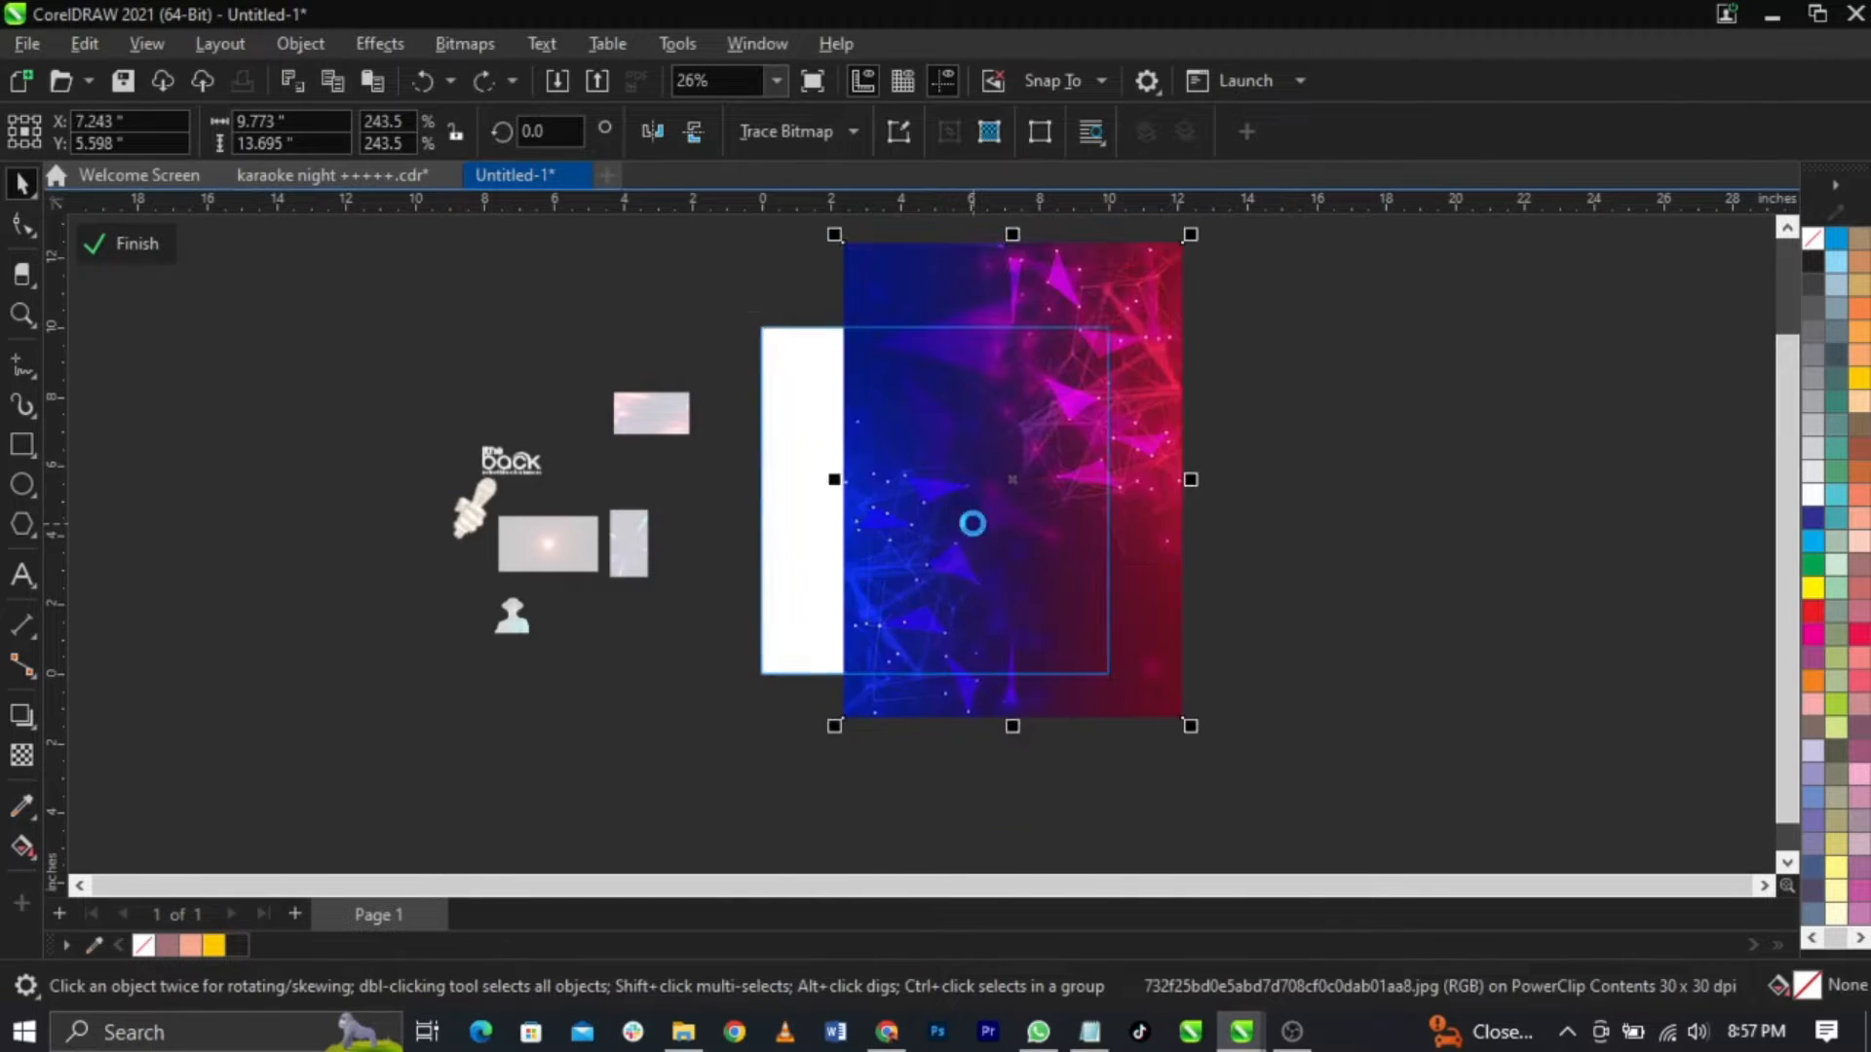
Step: Try moving the whole PowerClip rectangle off the page and undo the move
click(1240, 552)
click(946, 463)
drag(946, 462, 1037, 455)
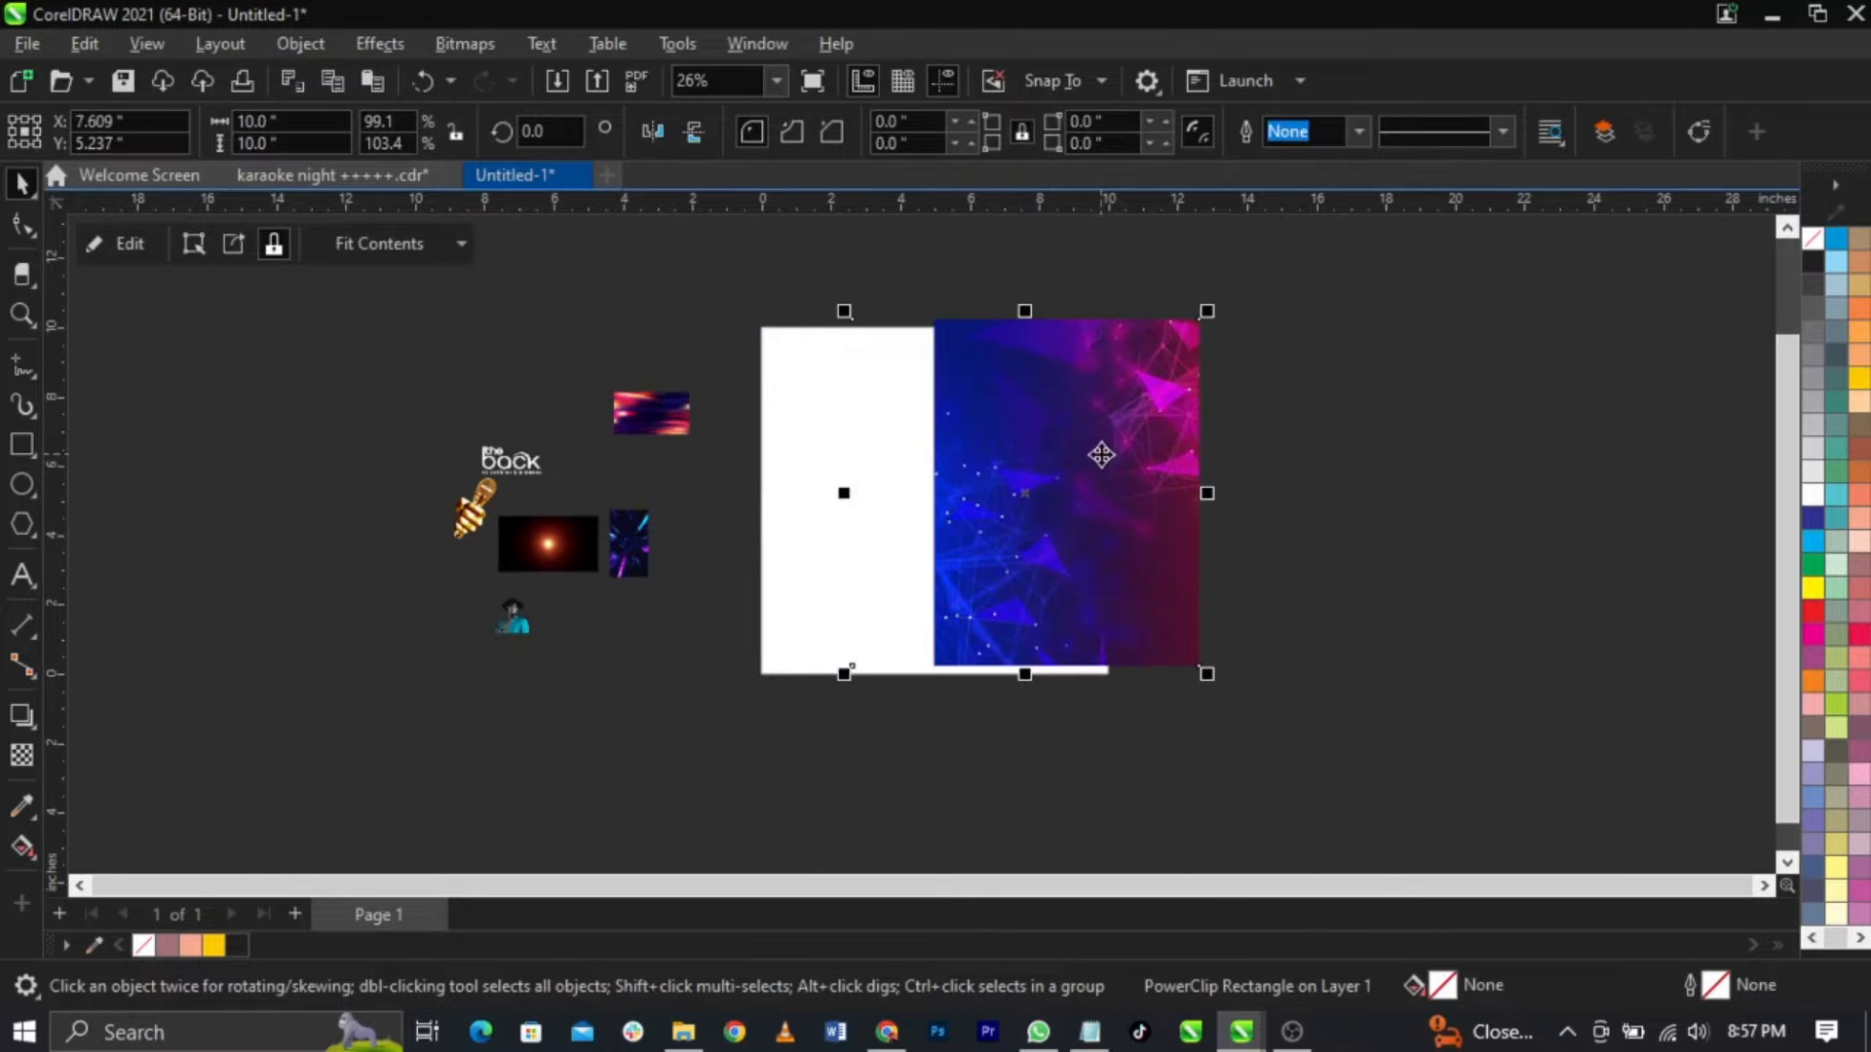
key(ctrl+z)
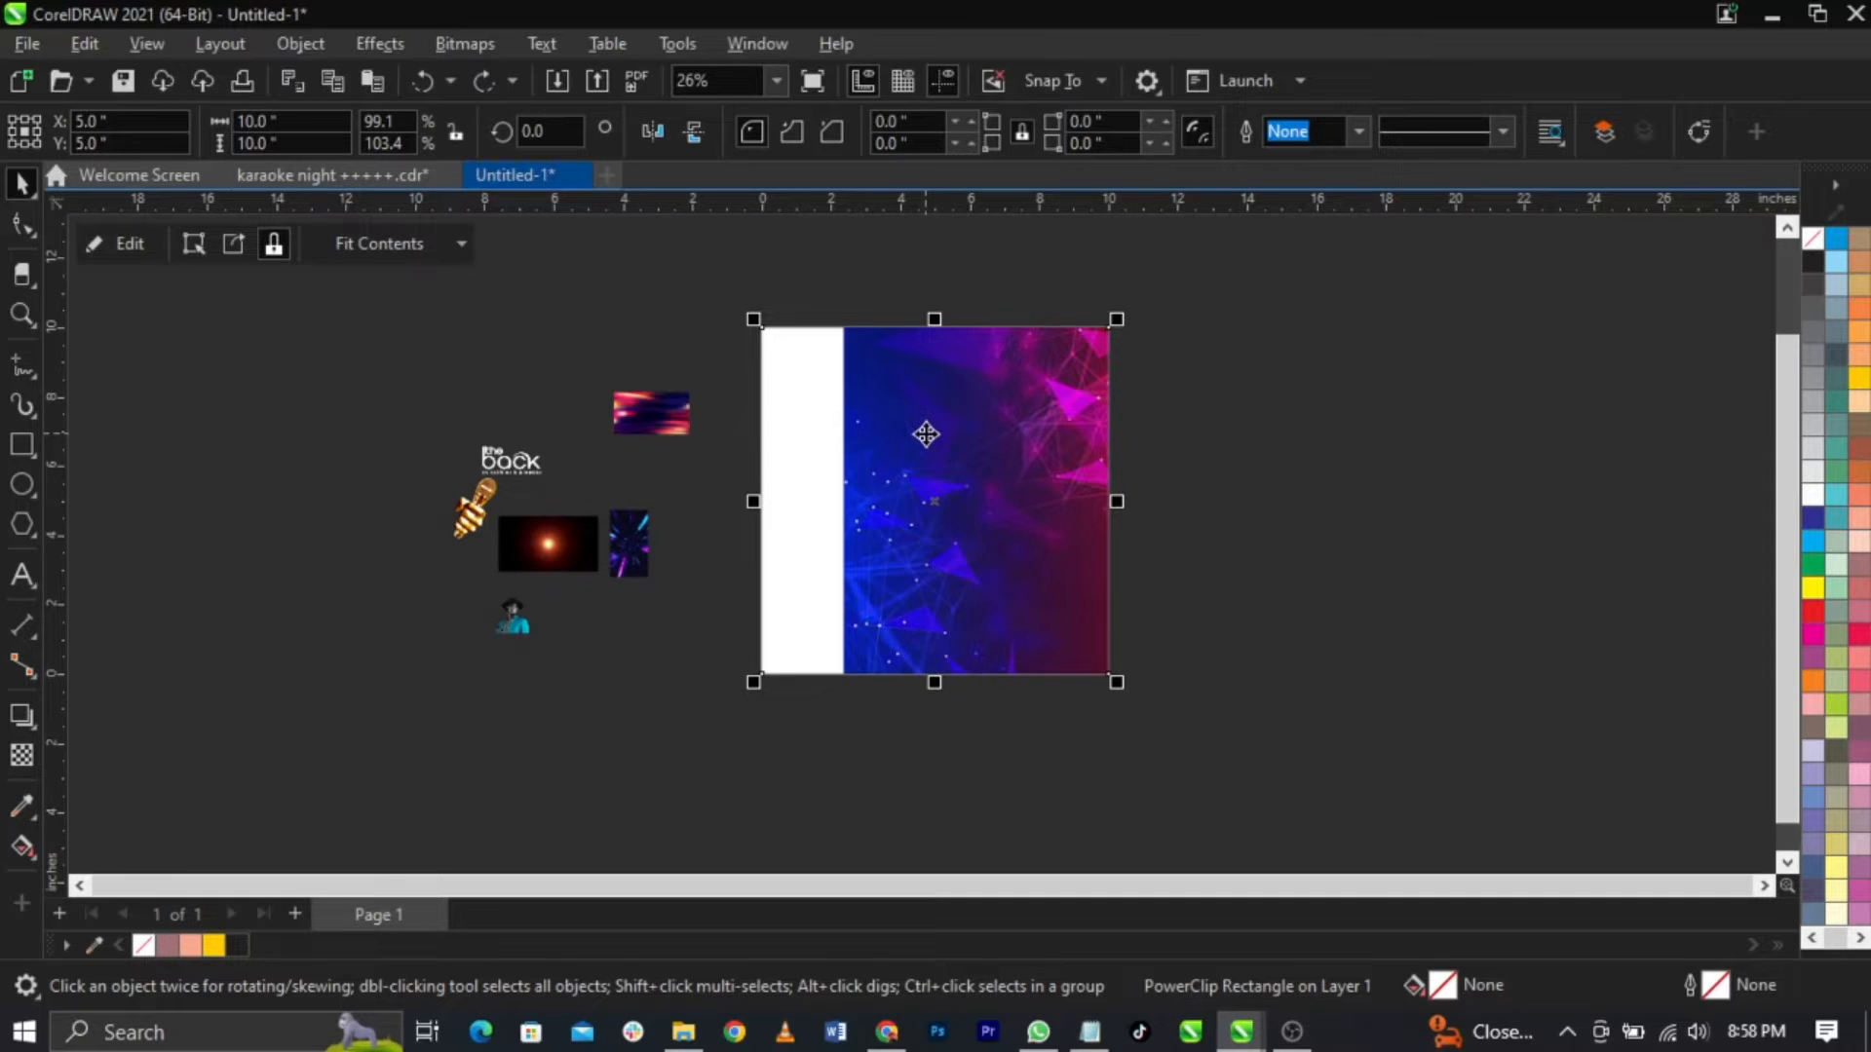
Step: Edit the PowerClip contents and move the background image to about X 4.75, Y 5.24 inches within the frame
right_click(925, 435)
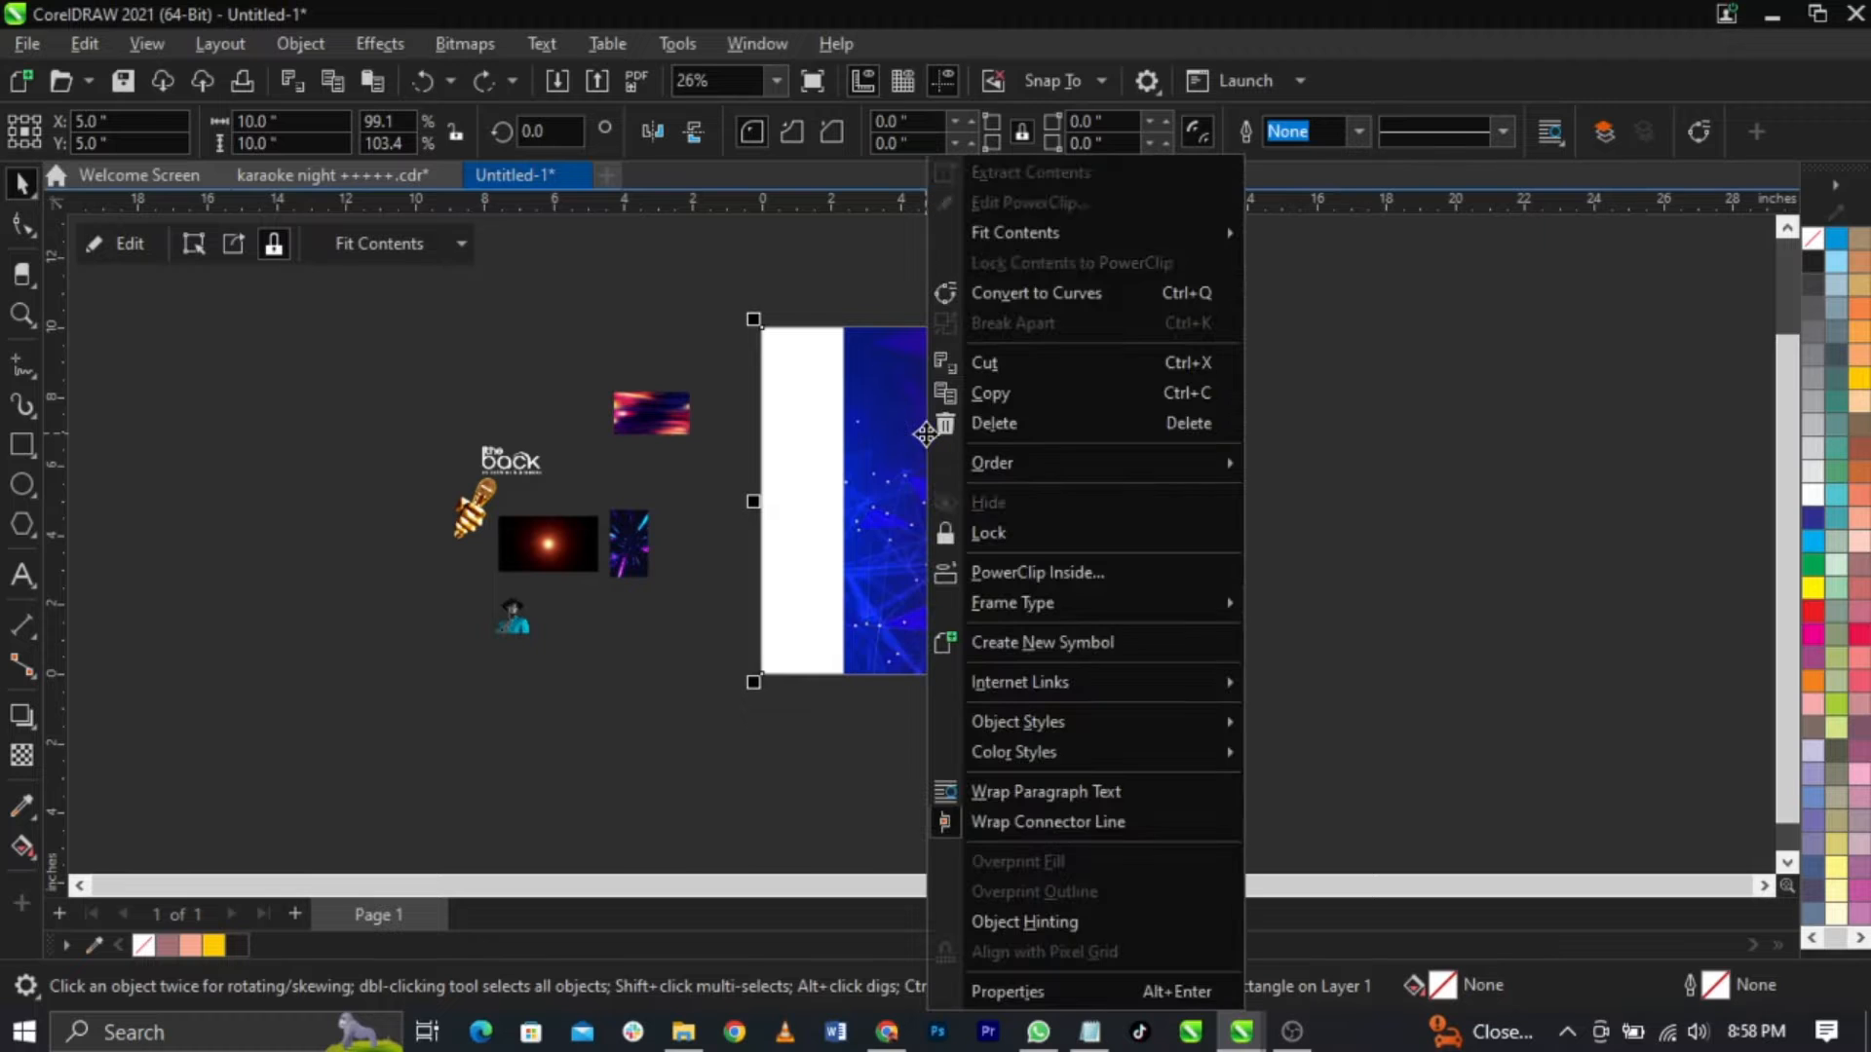
click(1054, 198)
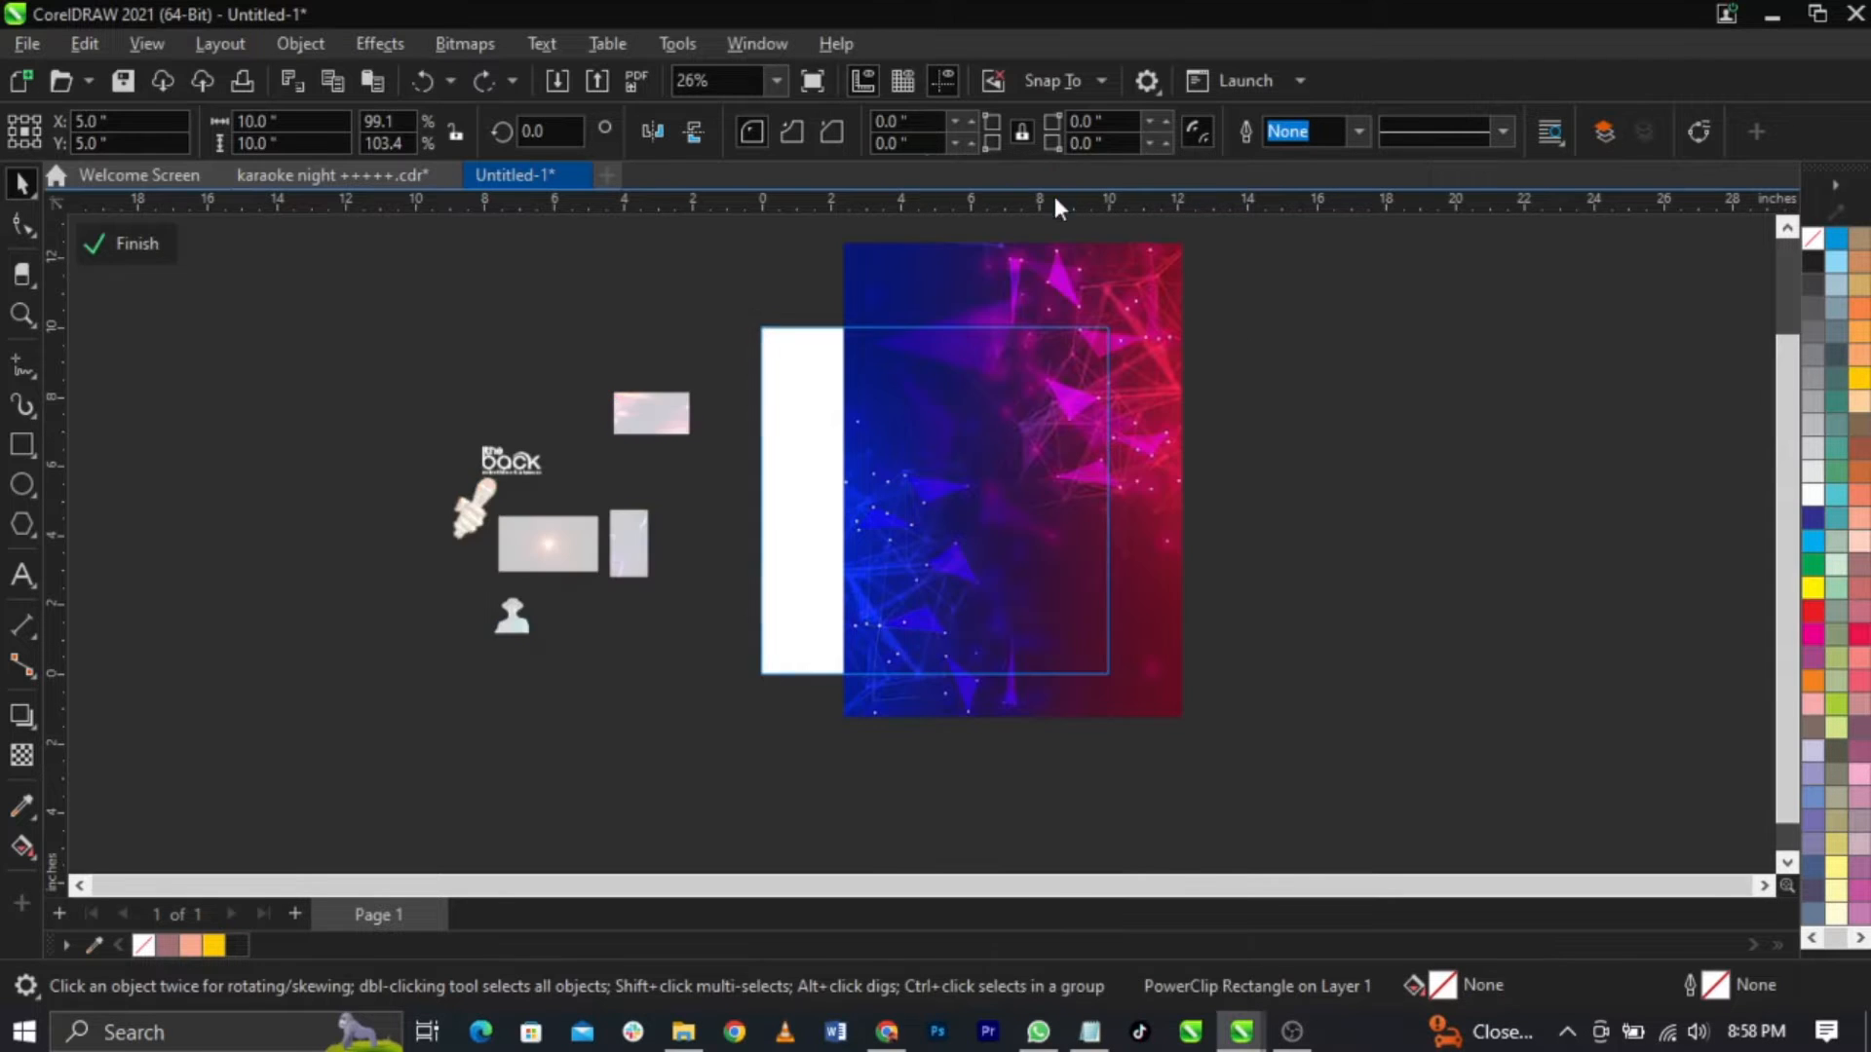
click(1109, 575)
drag(1119, 547, 1028, 554)
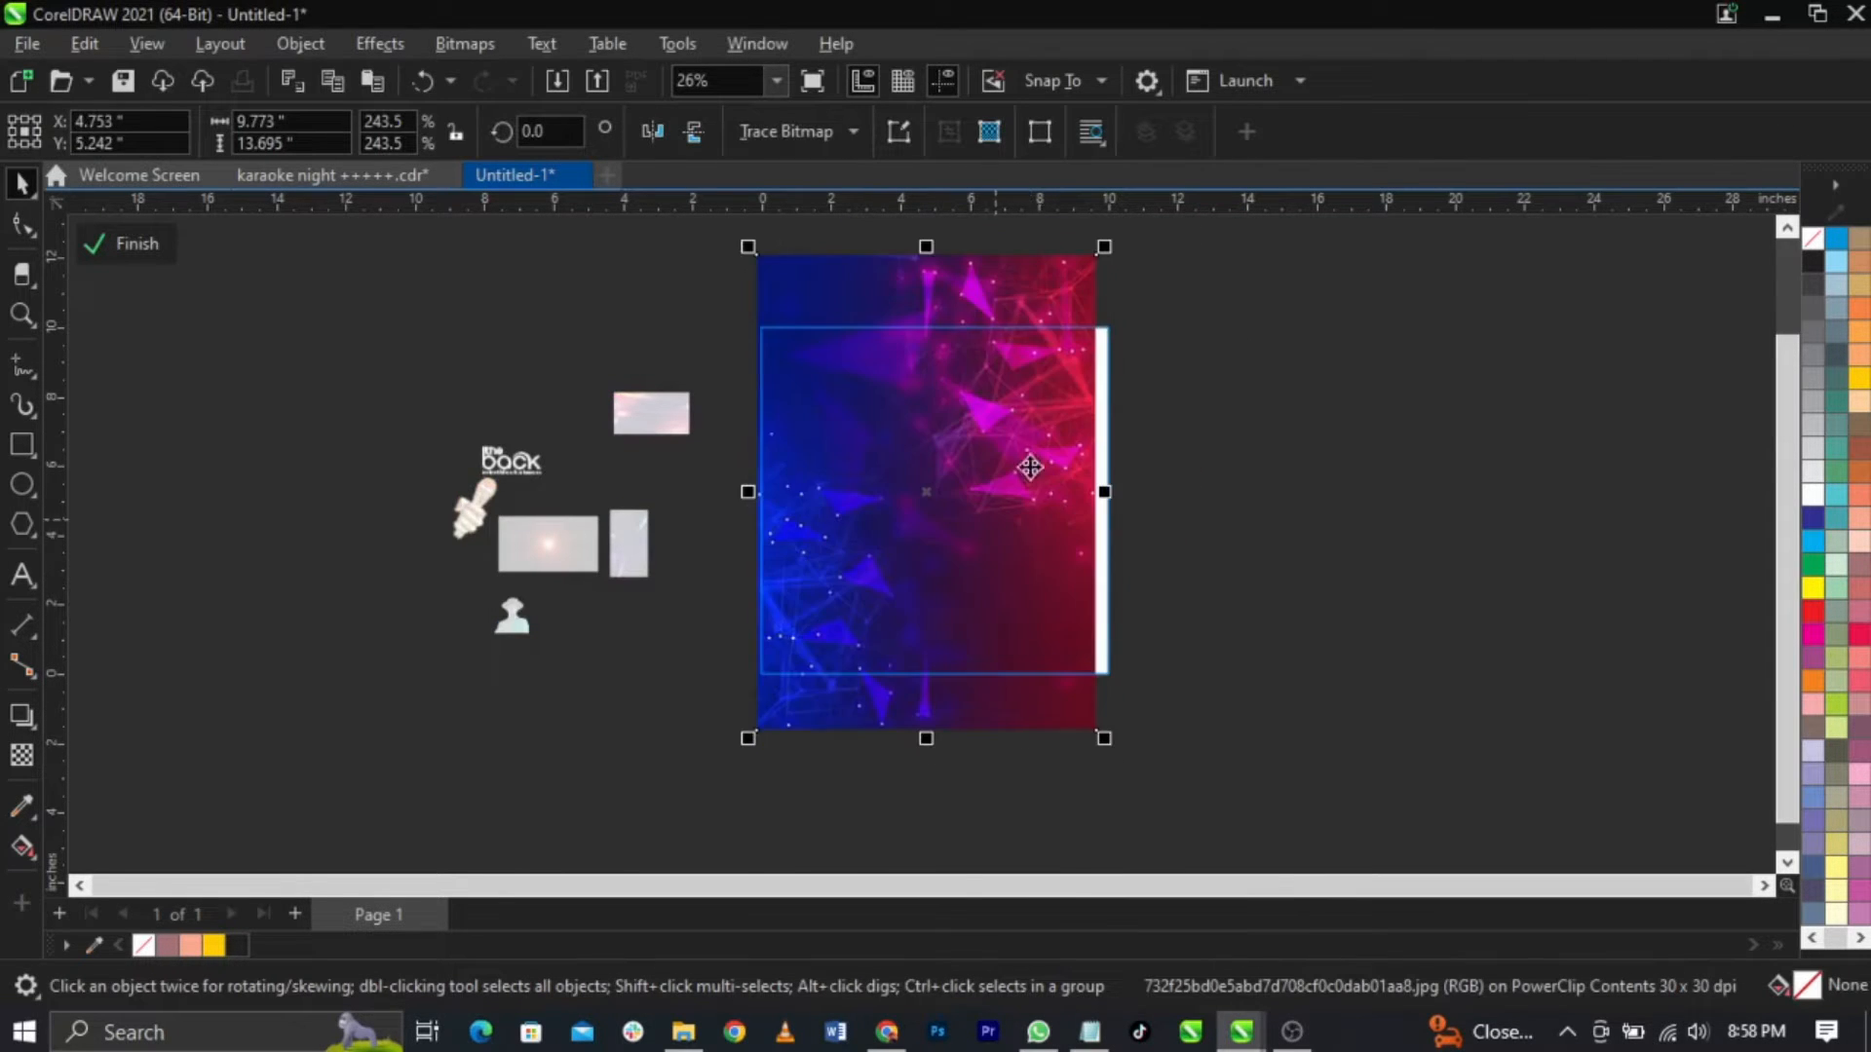
Step: Examine the enlarged background image up close for sharpness and pixelation
scroll(805, 275, up, 4)
scroll(1156, 446, up, 3)
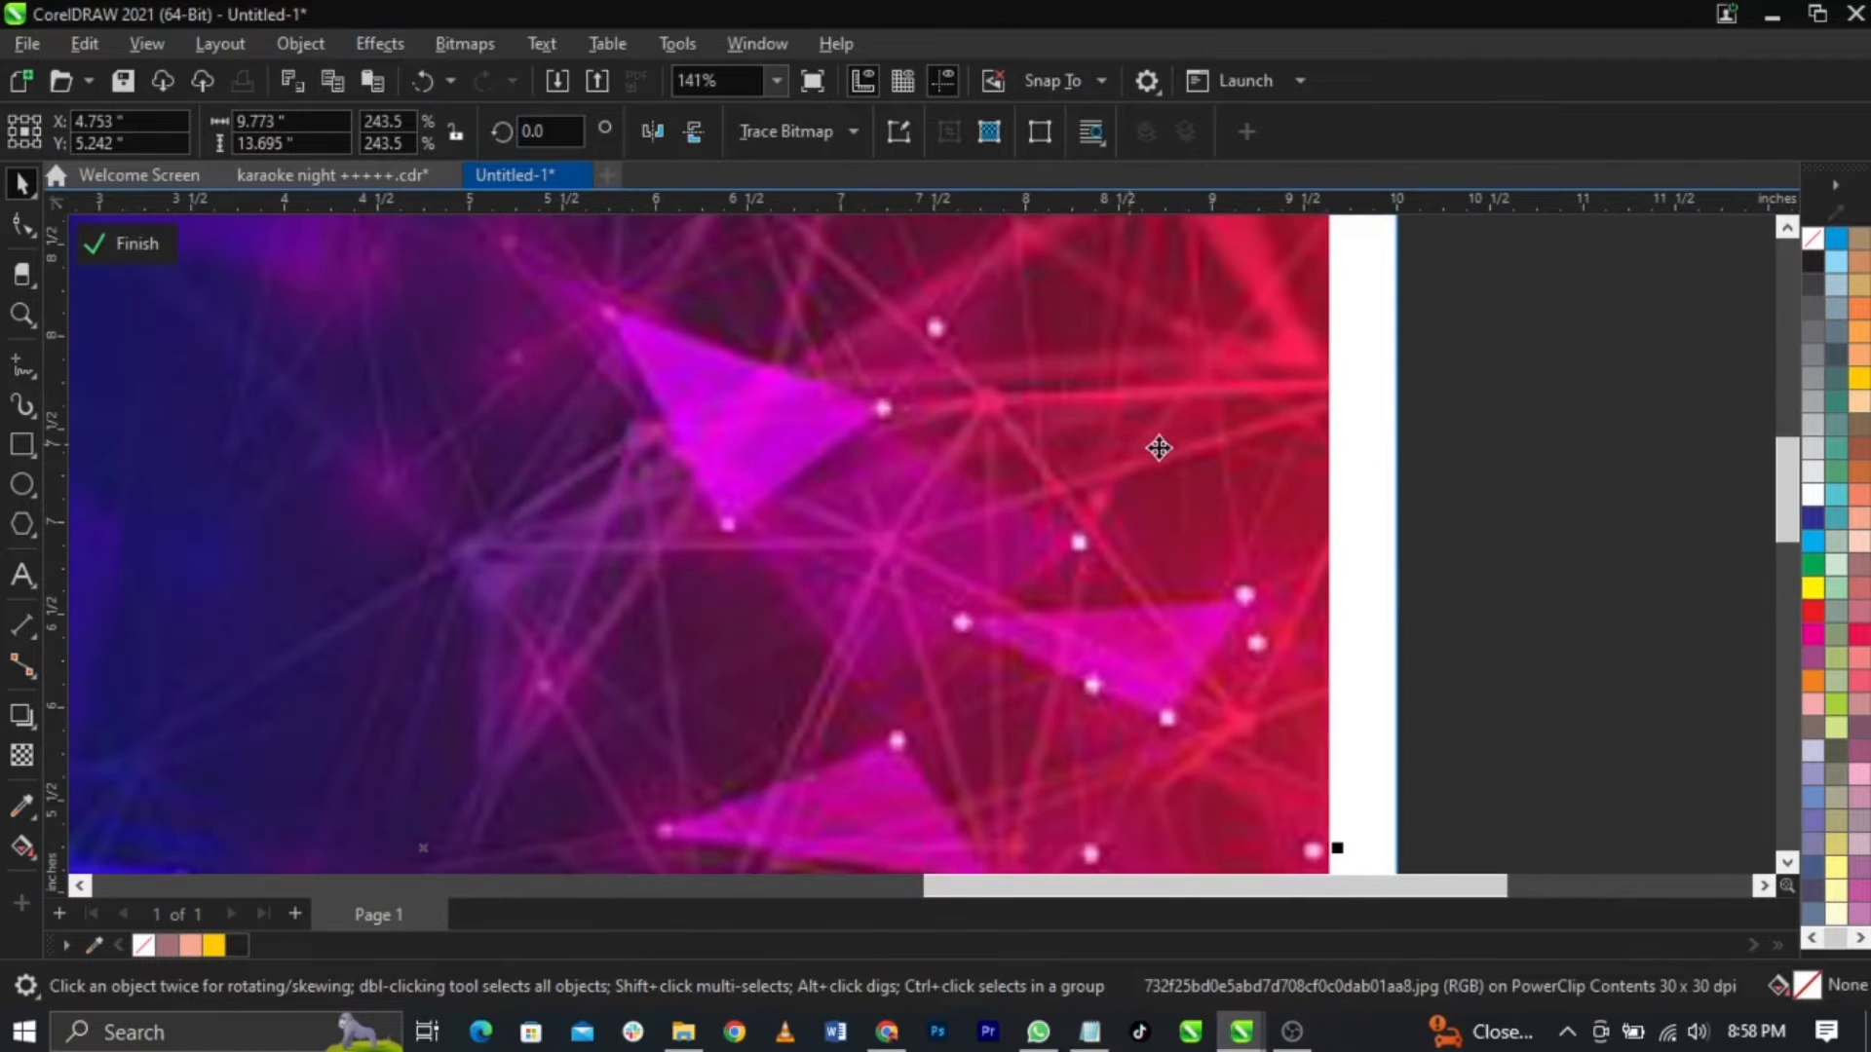
scroll(1111, 426, down, 3)
scroll(1111, 430, up, 5)
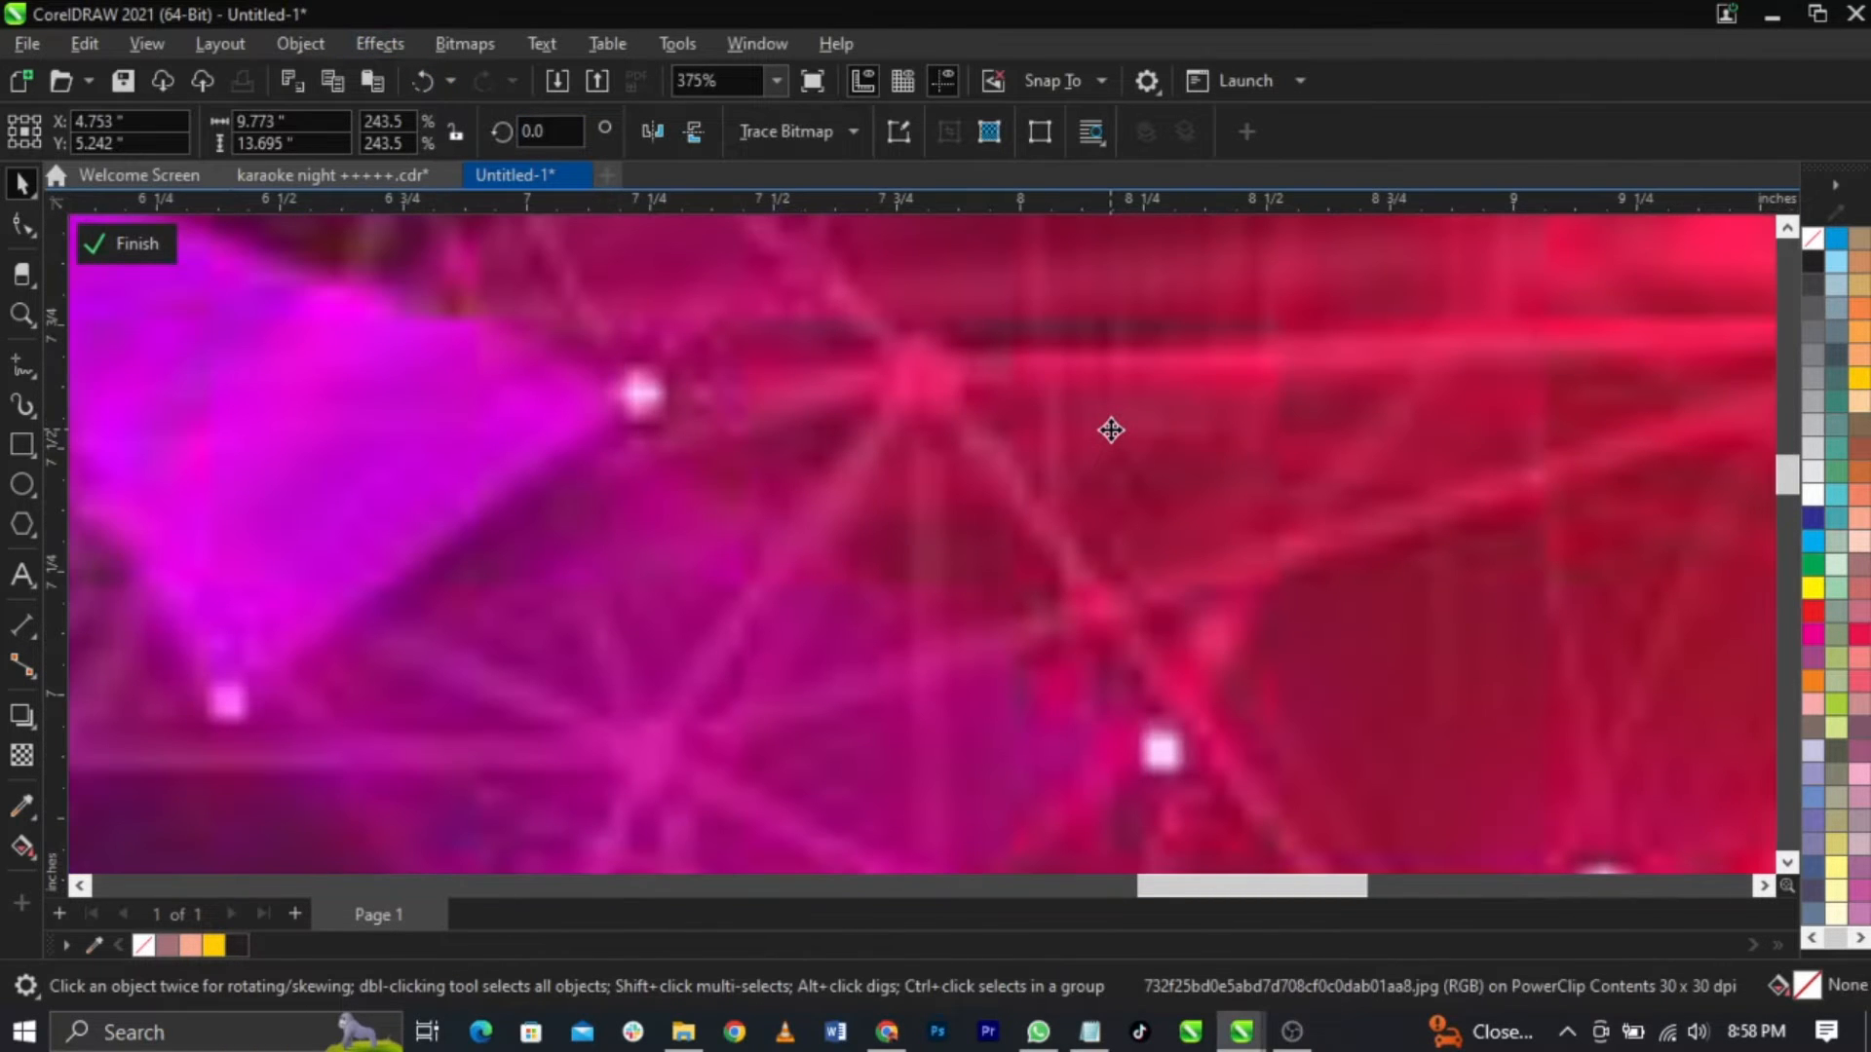
scroll(1111, 426, down, 2)
scroll(1140, 584, up, 5)
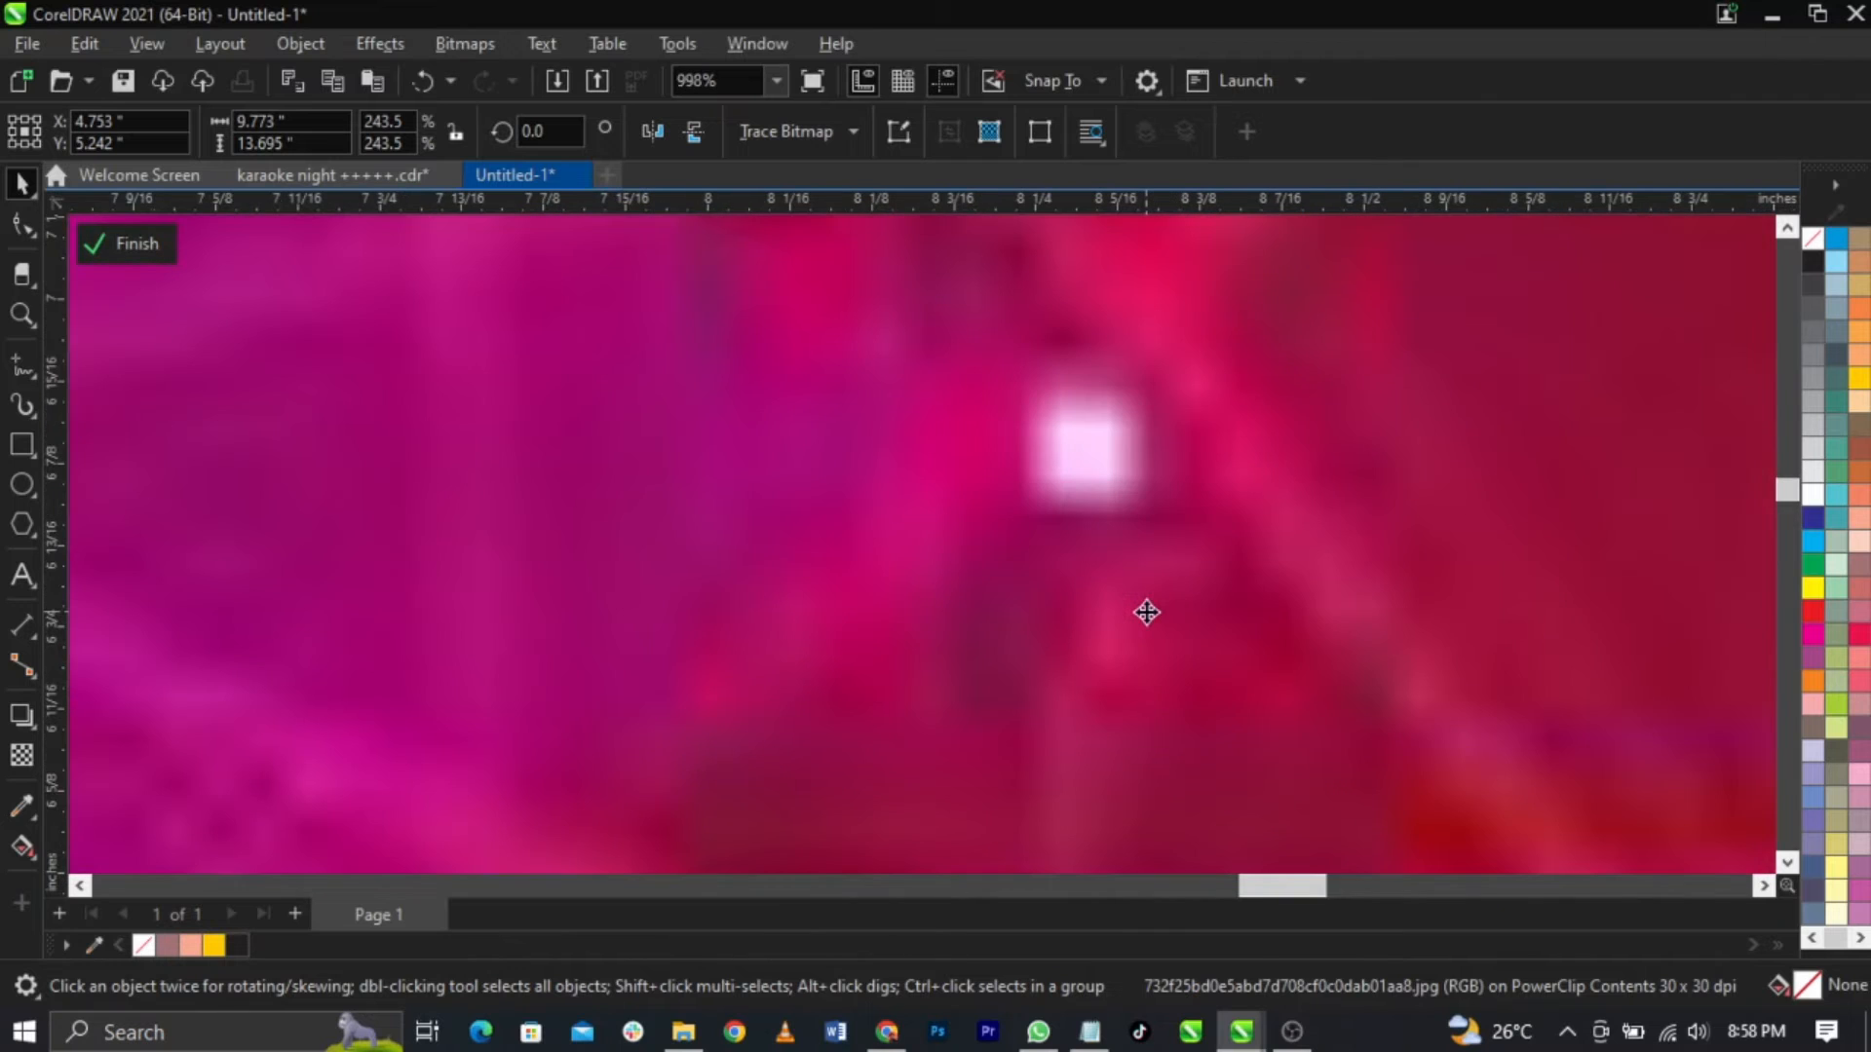
Step: Apply a strong Gaussian Blur to the background image so its lines and dots dissolve into soft color
scroll(1150, 604, down, 10)
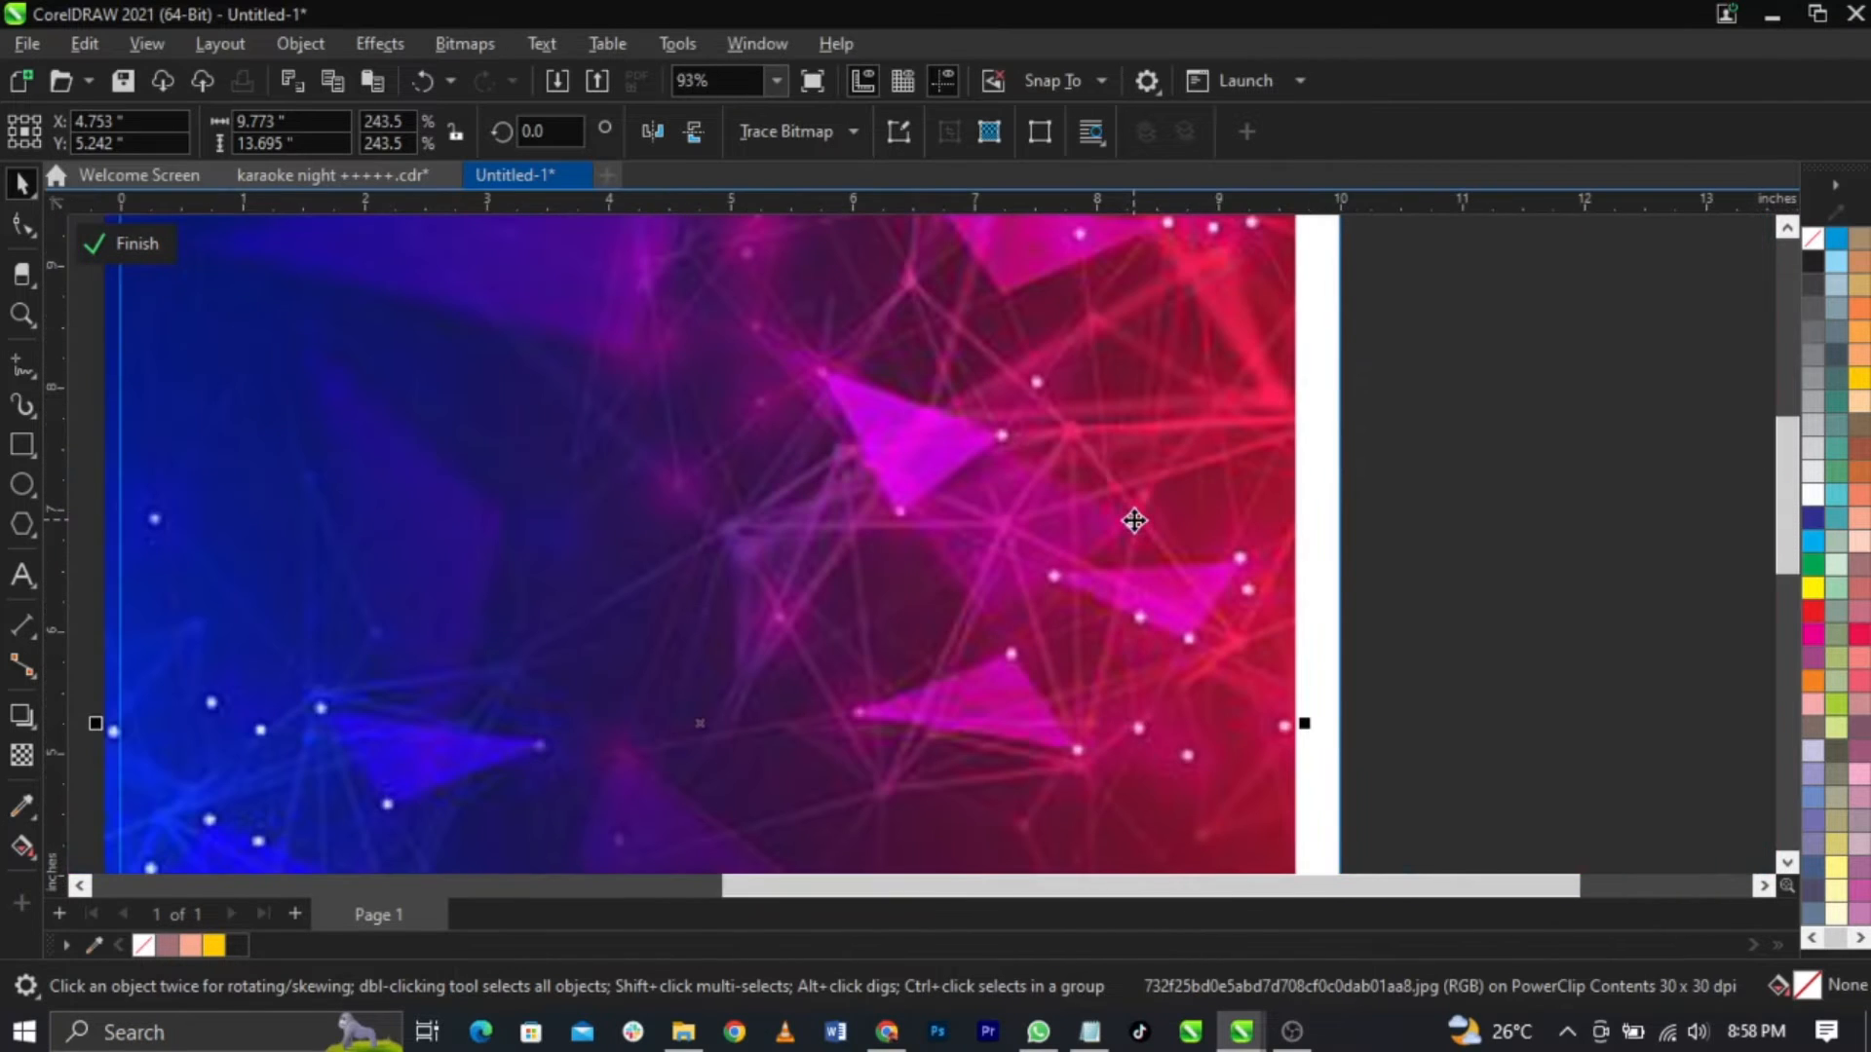
scroll(1132, 519, down, 5)
scroll(1131, 516, up, 2)
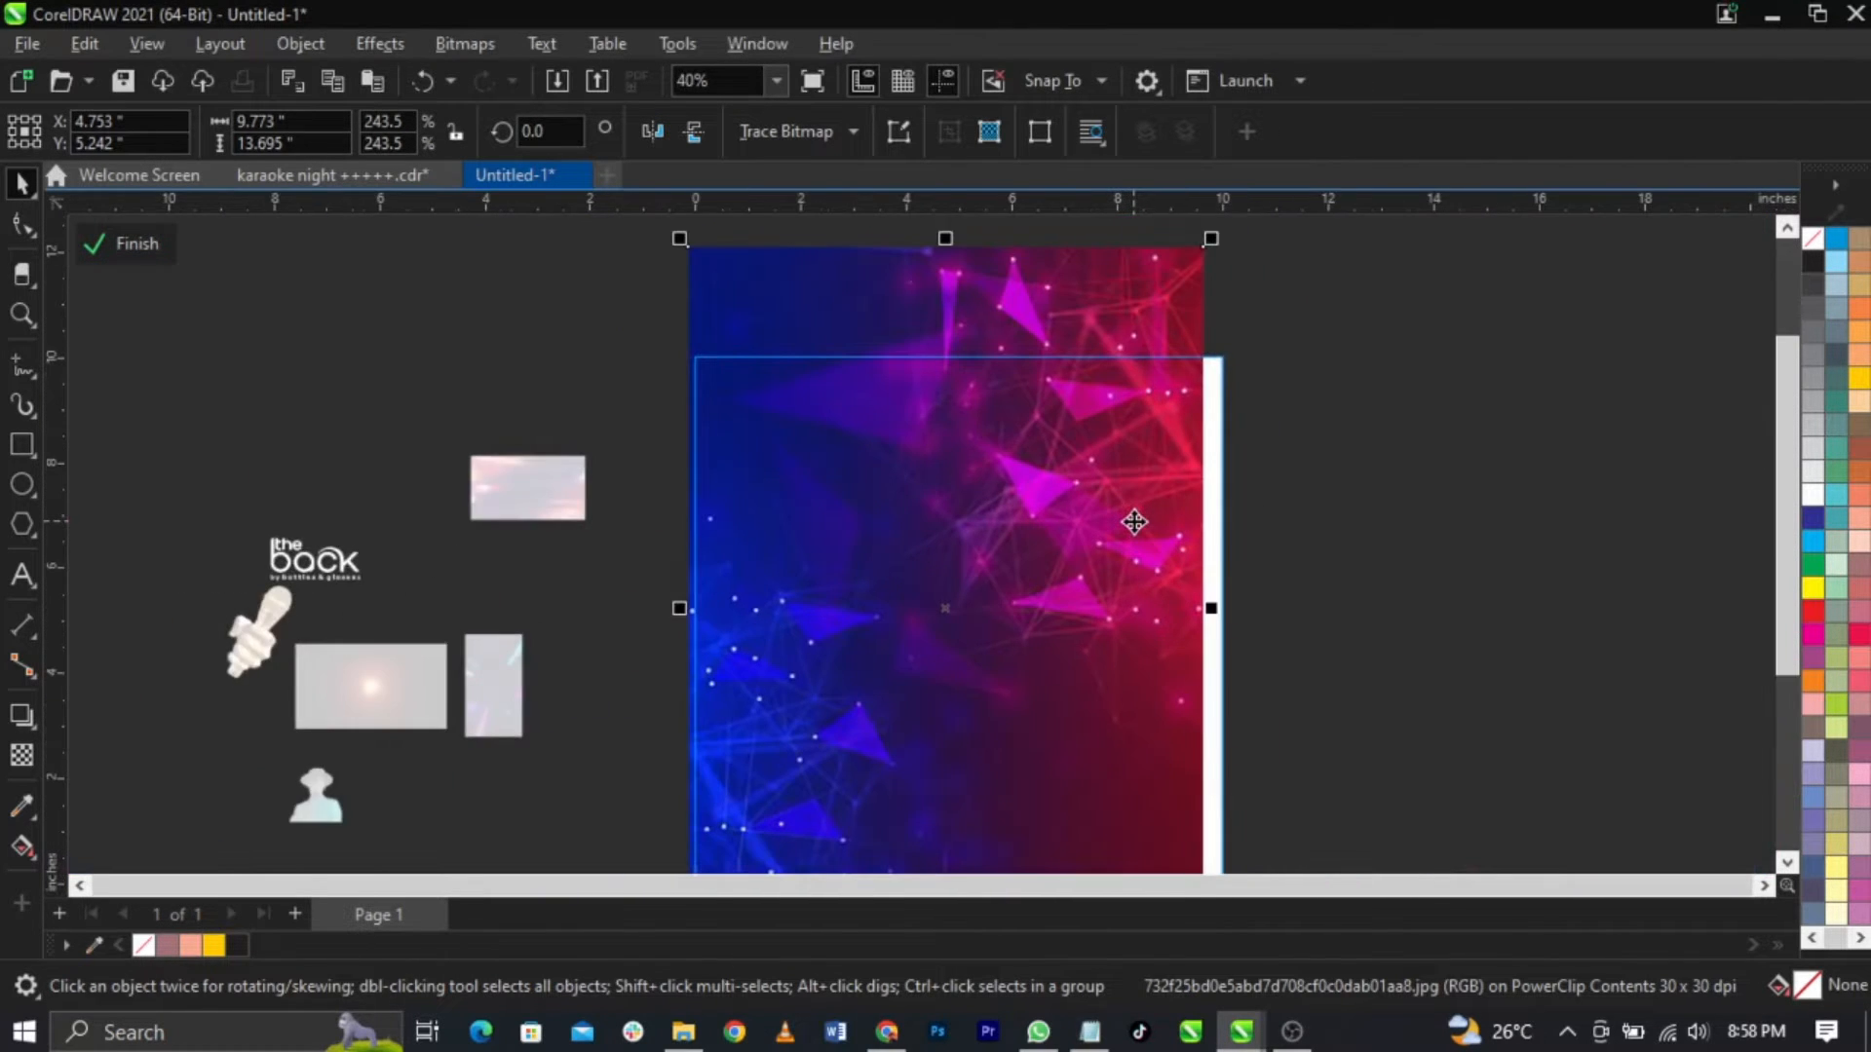
click(379, 44)
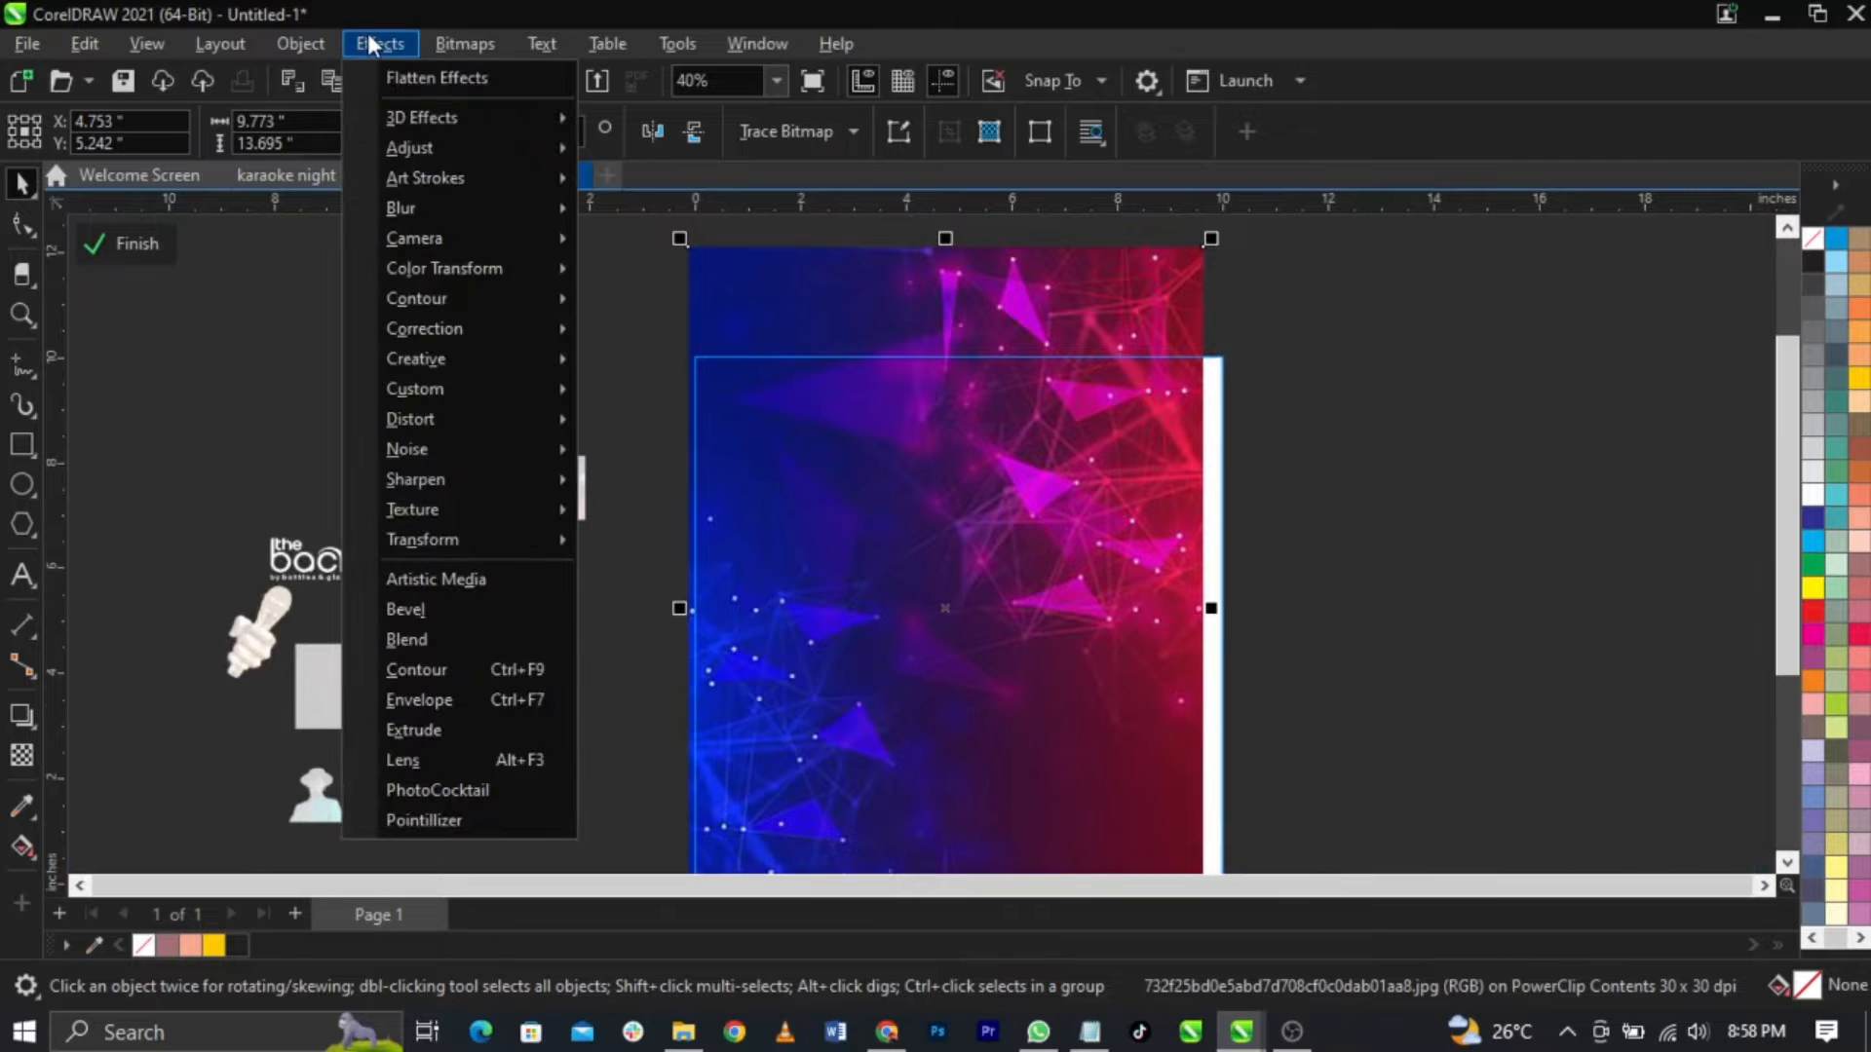
mouse_move(452, 202)
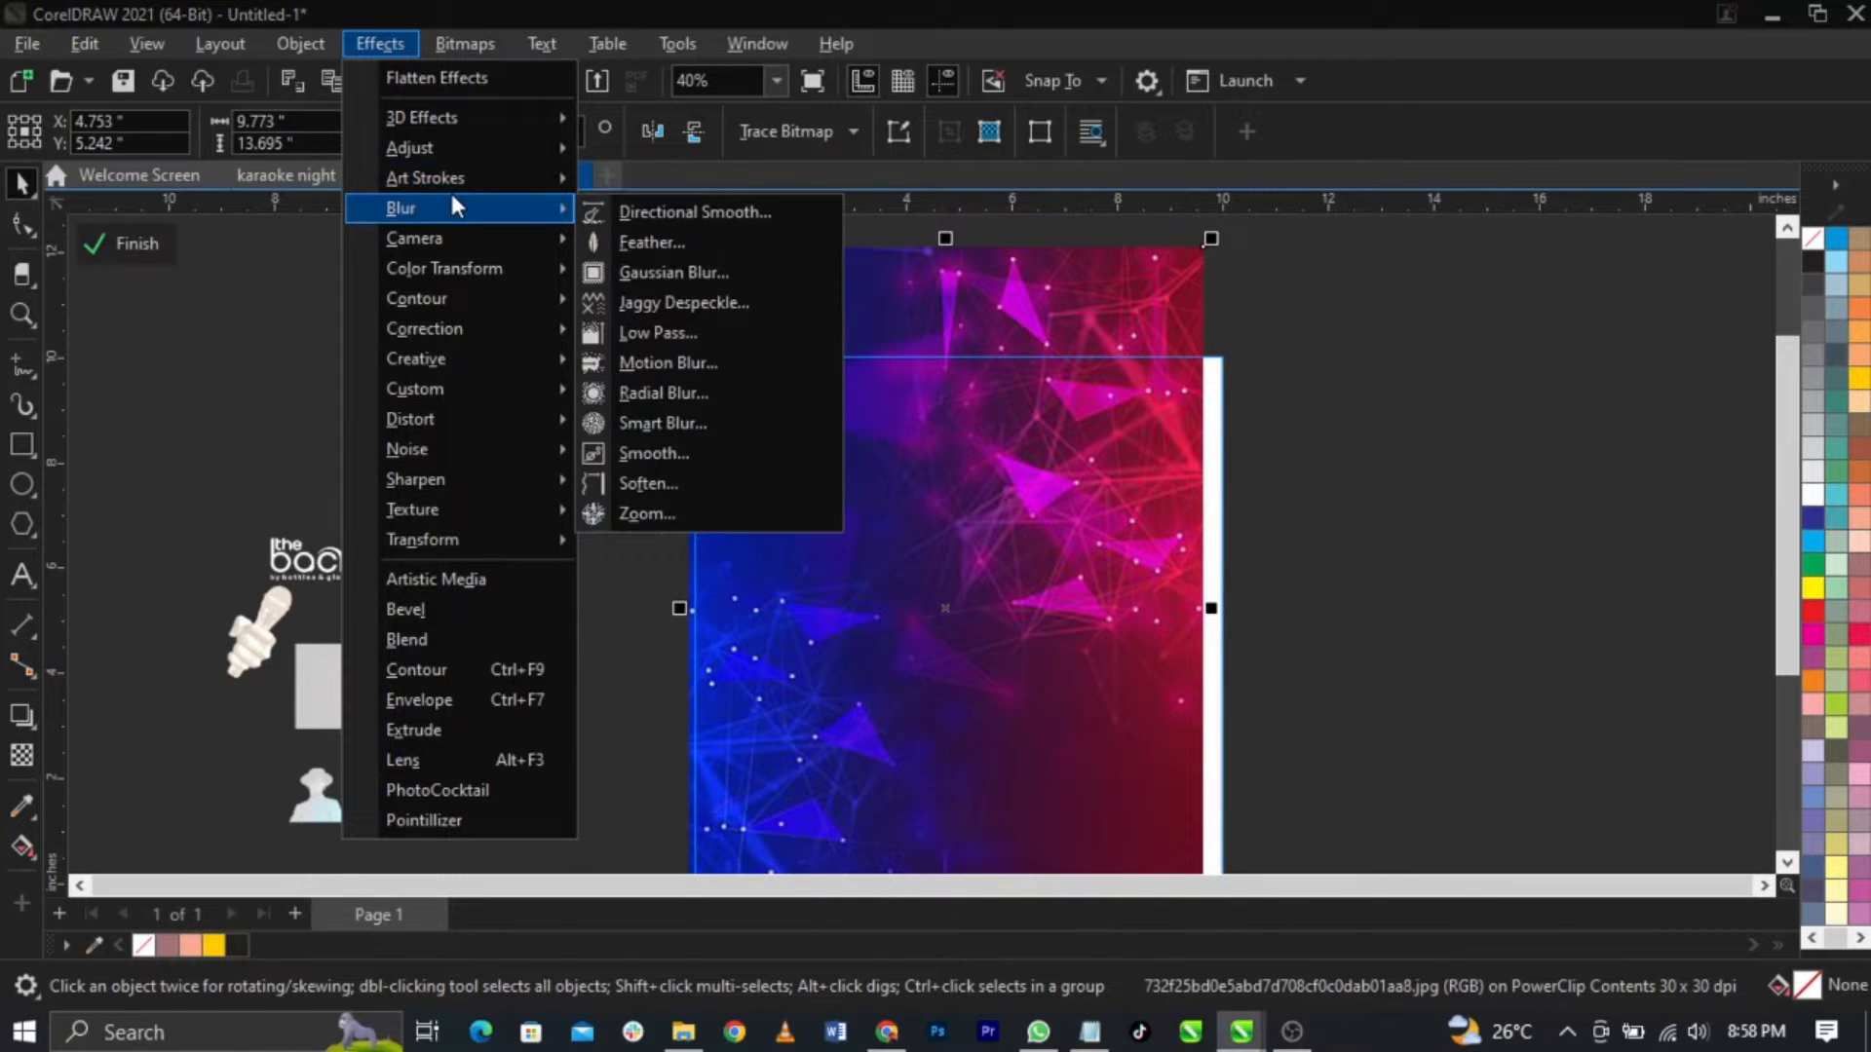
click(648, 270)
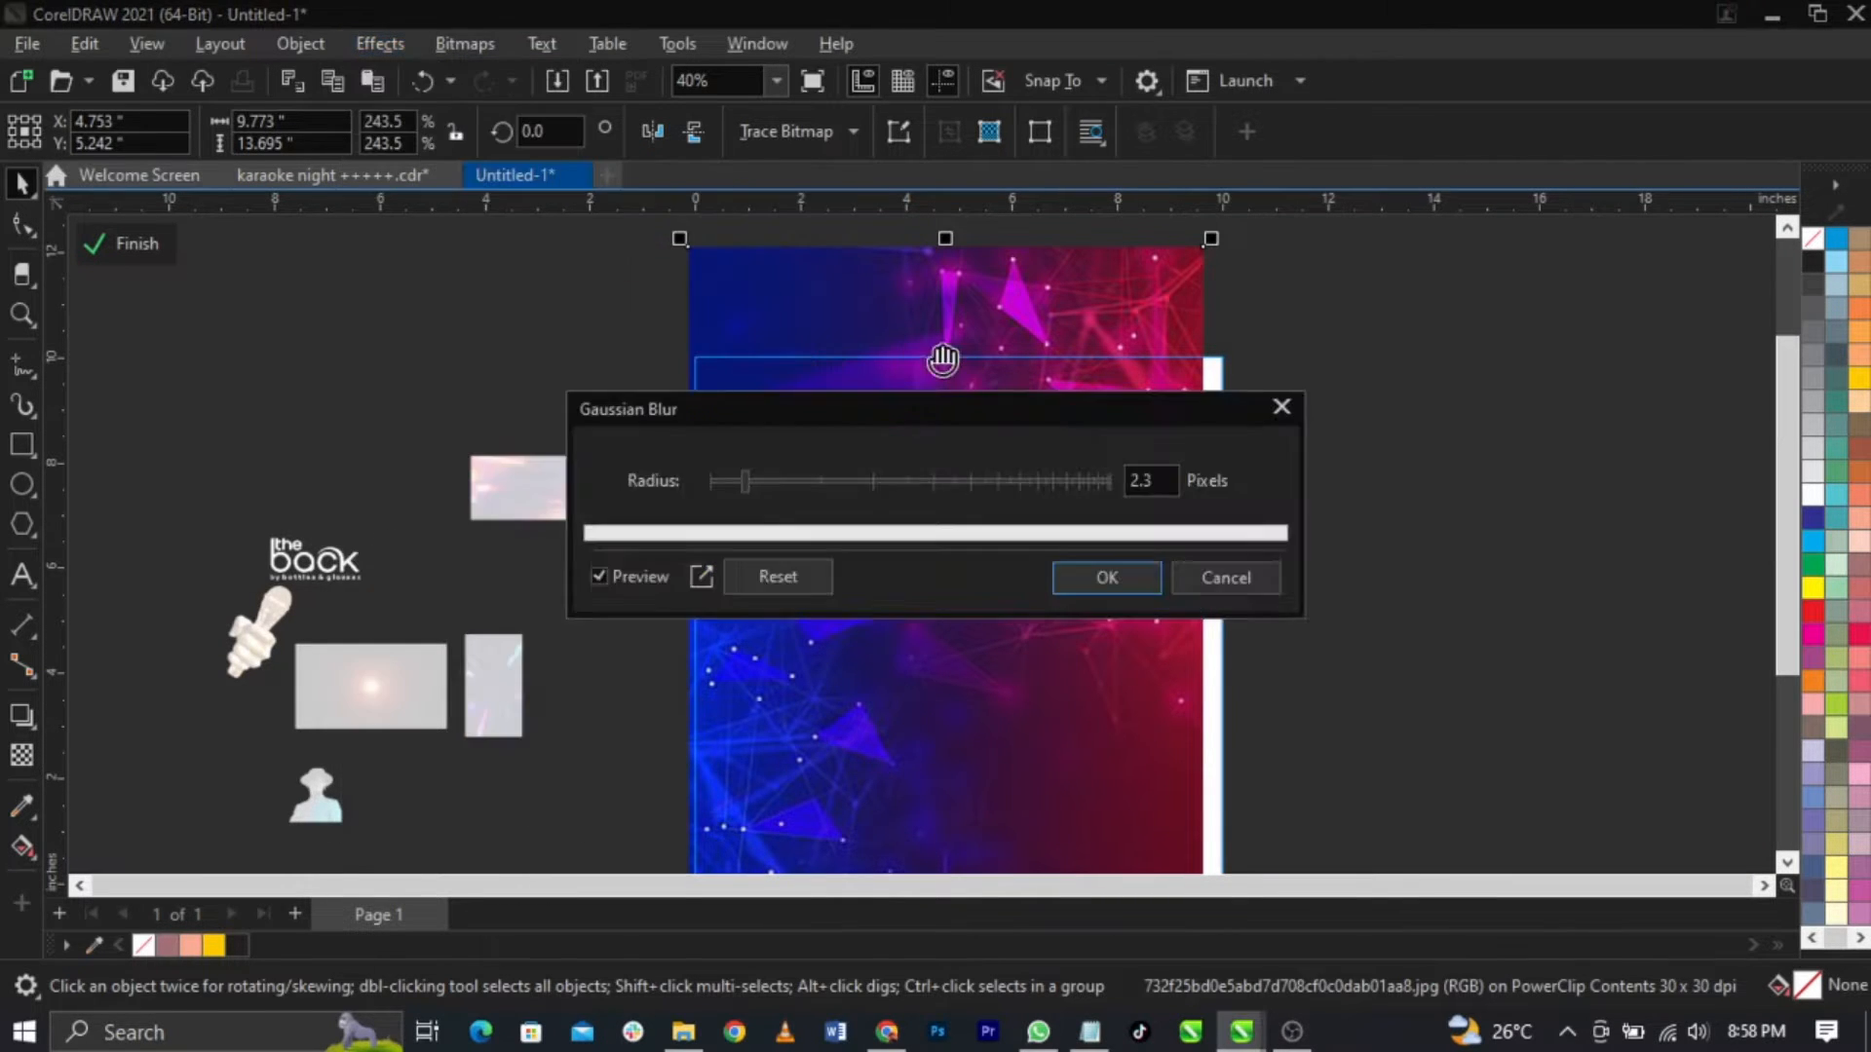
drag(903, 406, 1453, 298)
drag(1294, 373, 1355, 375)
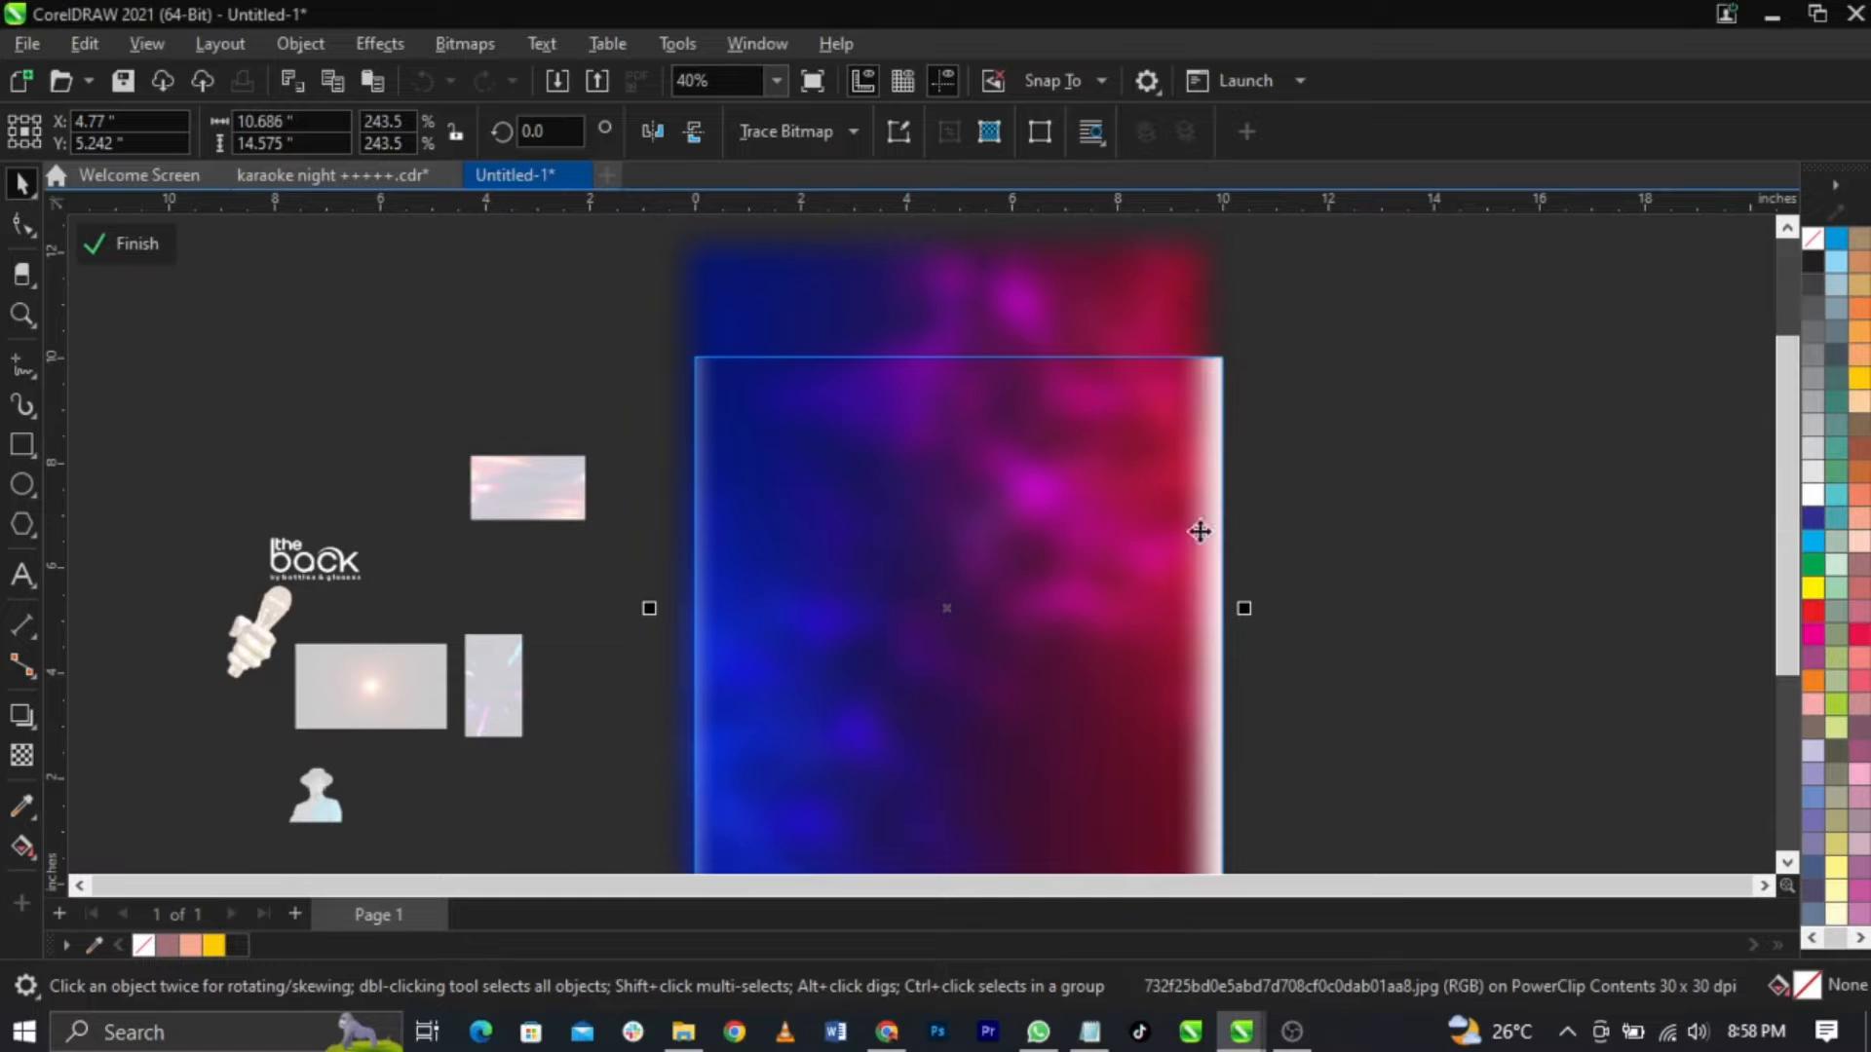
click(1642, 476)
Step: Enlarge the blurred background to about 13.76 by 18.65 inches and move it to about X 5.35, Y 4.72 inches
scroll(1016, 496, down, 1)
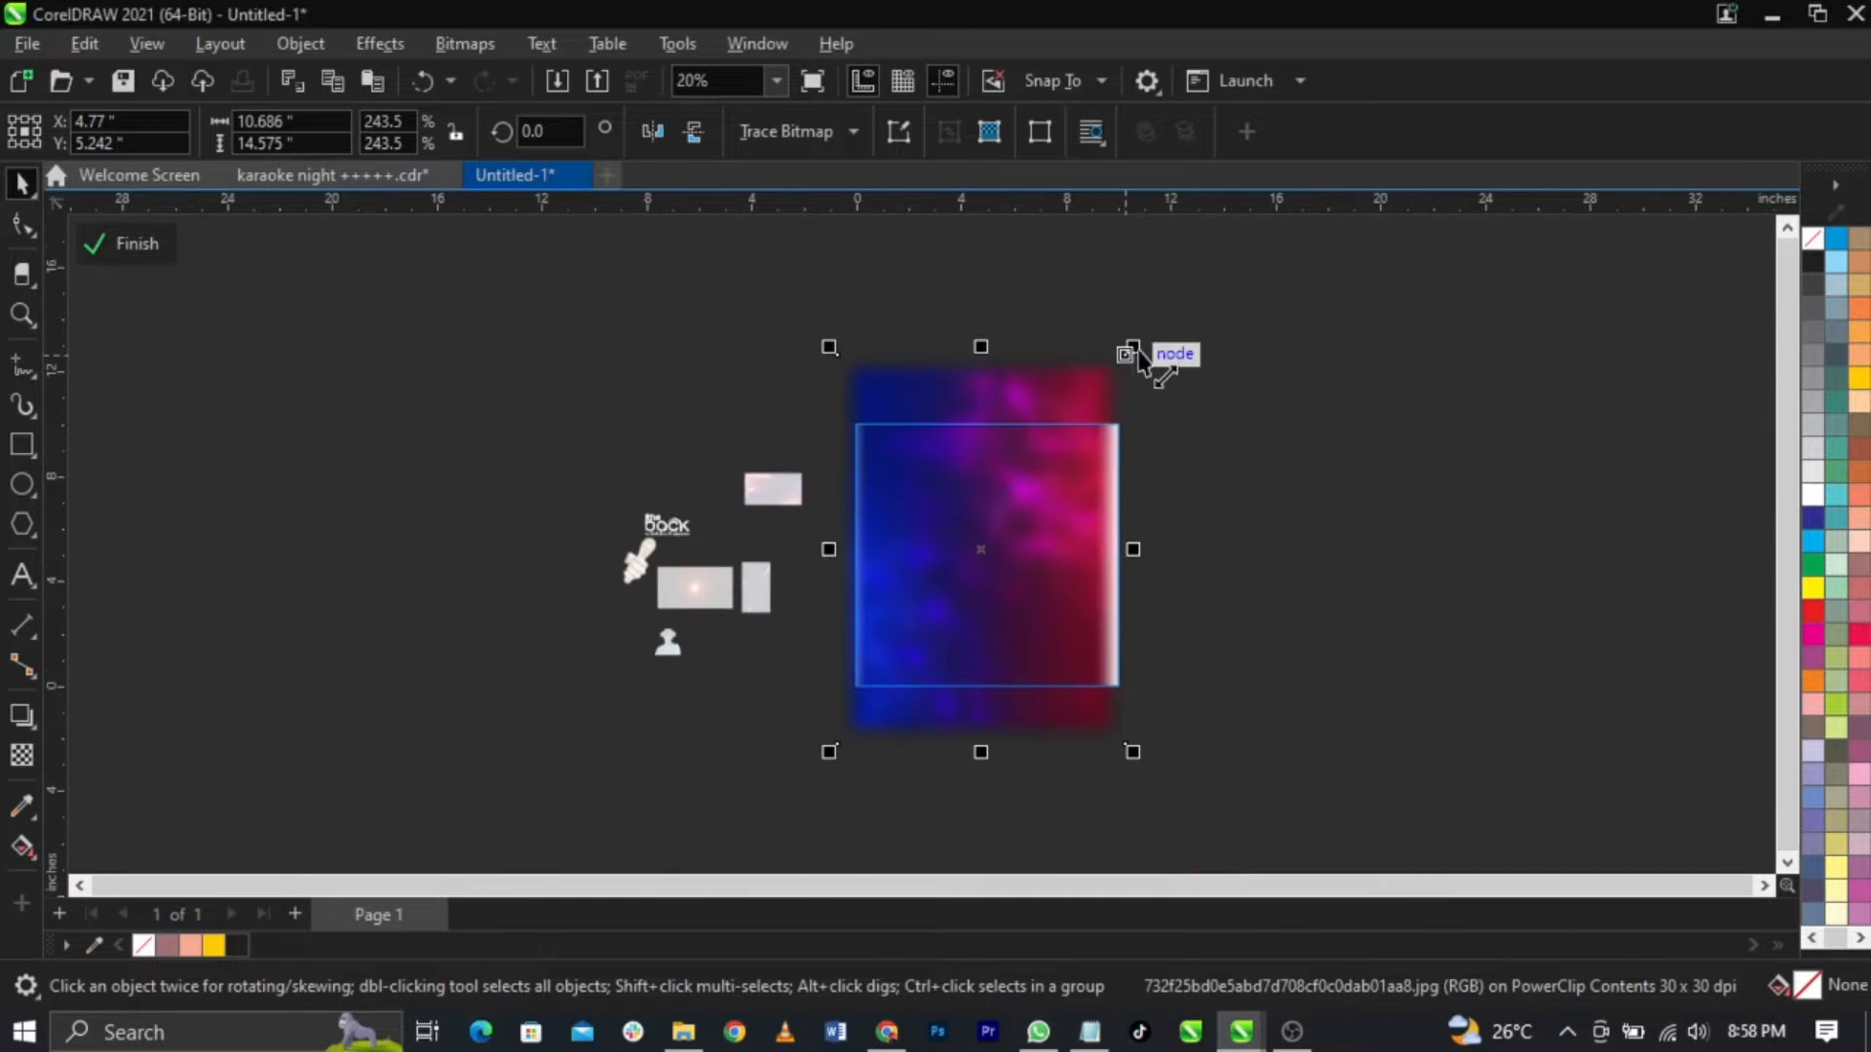
drag(1127, 358, 1204, 317)
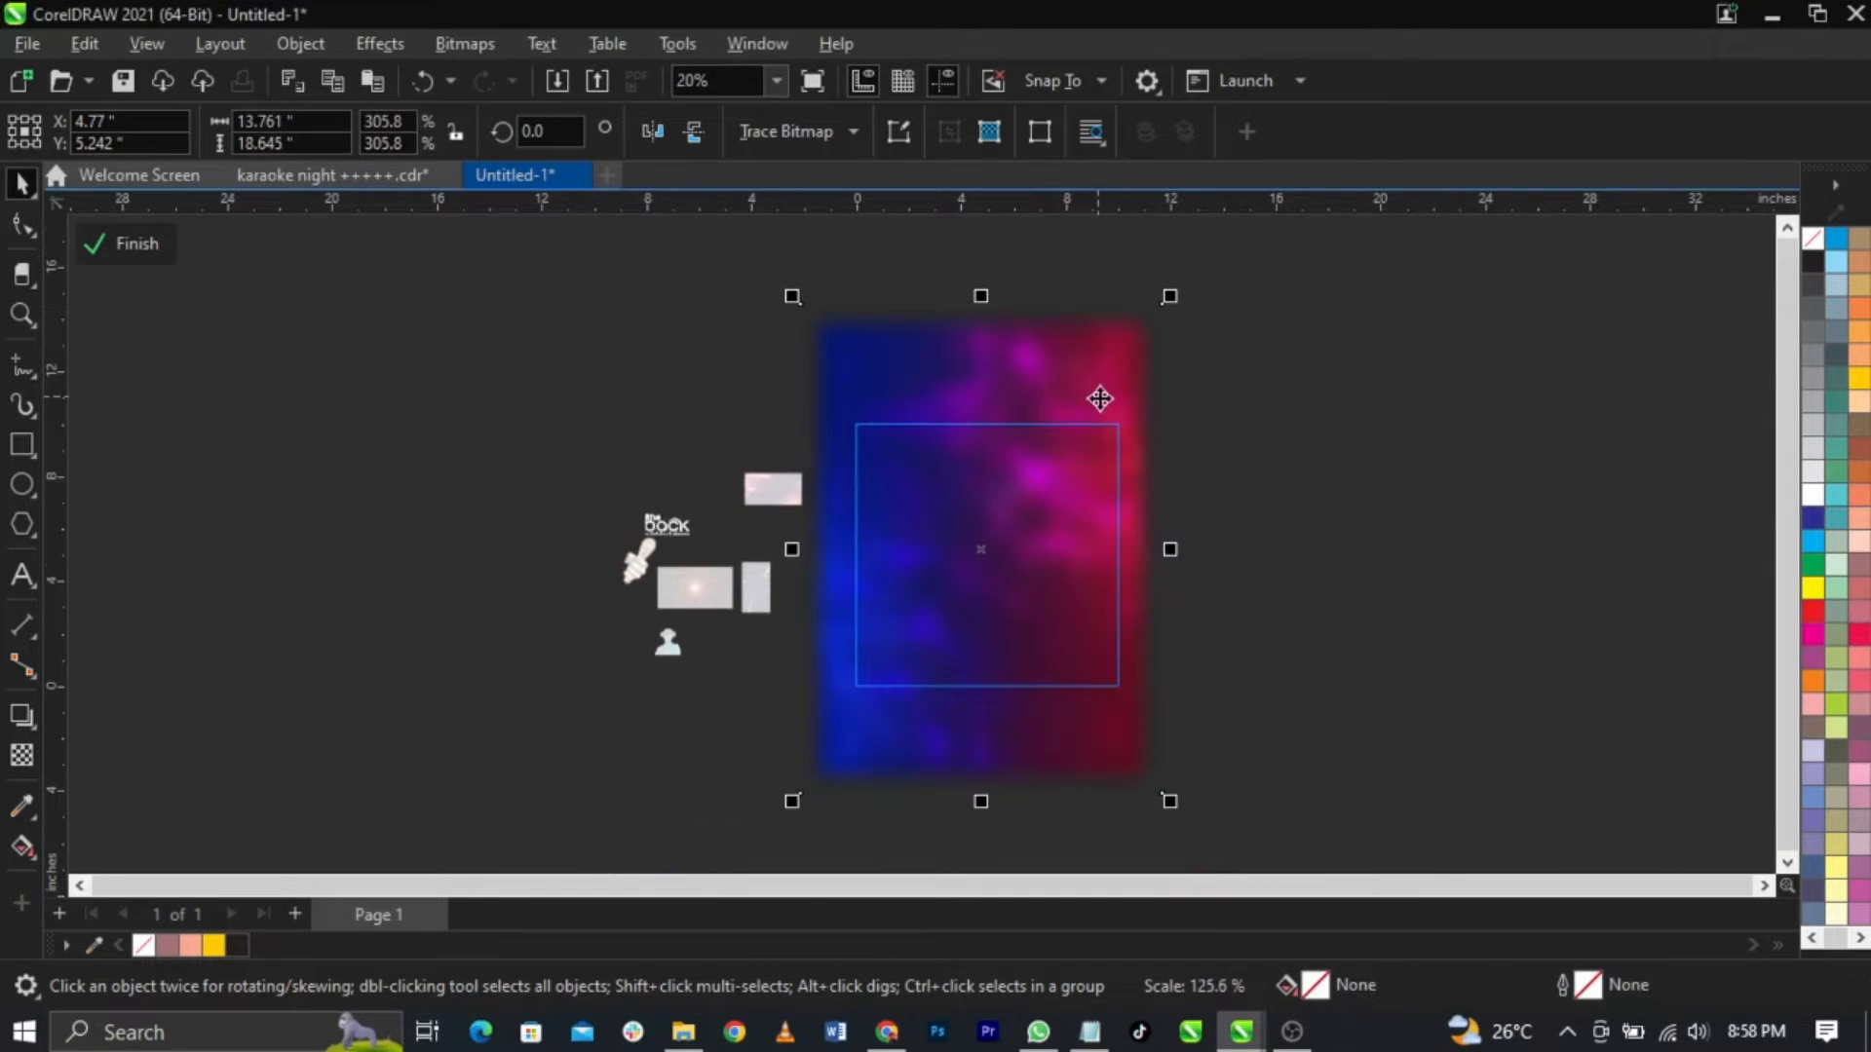
scroll(1115, 414, up, 1)
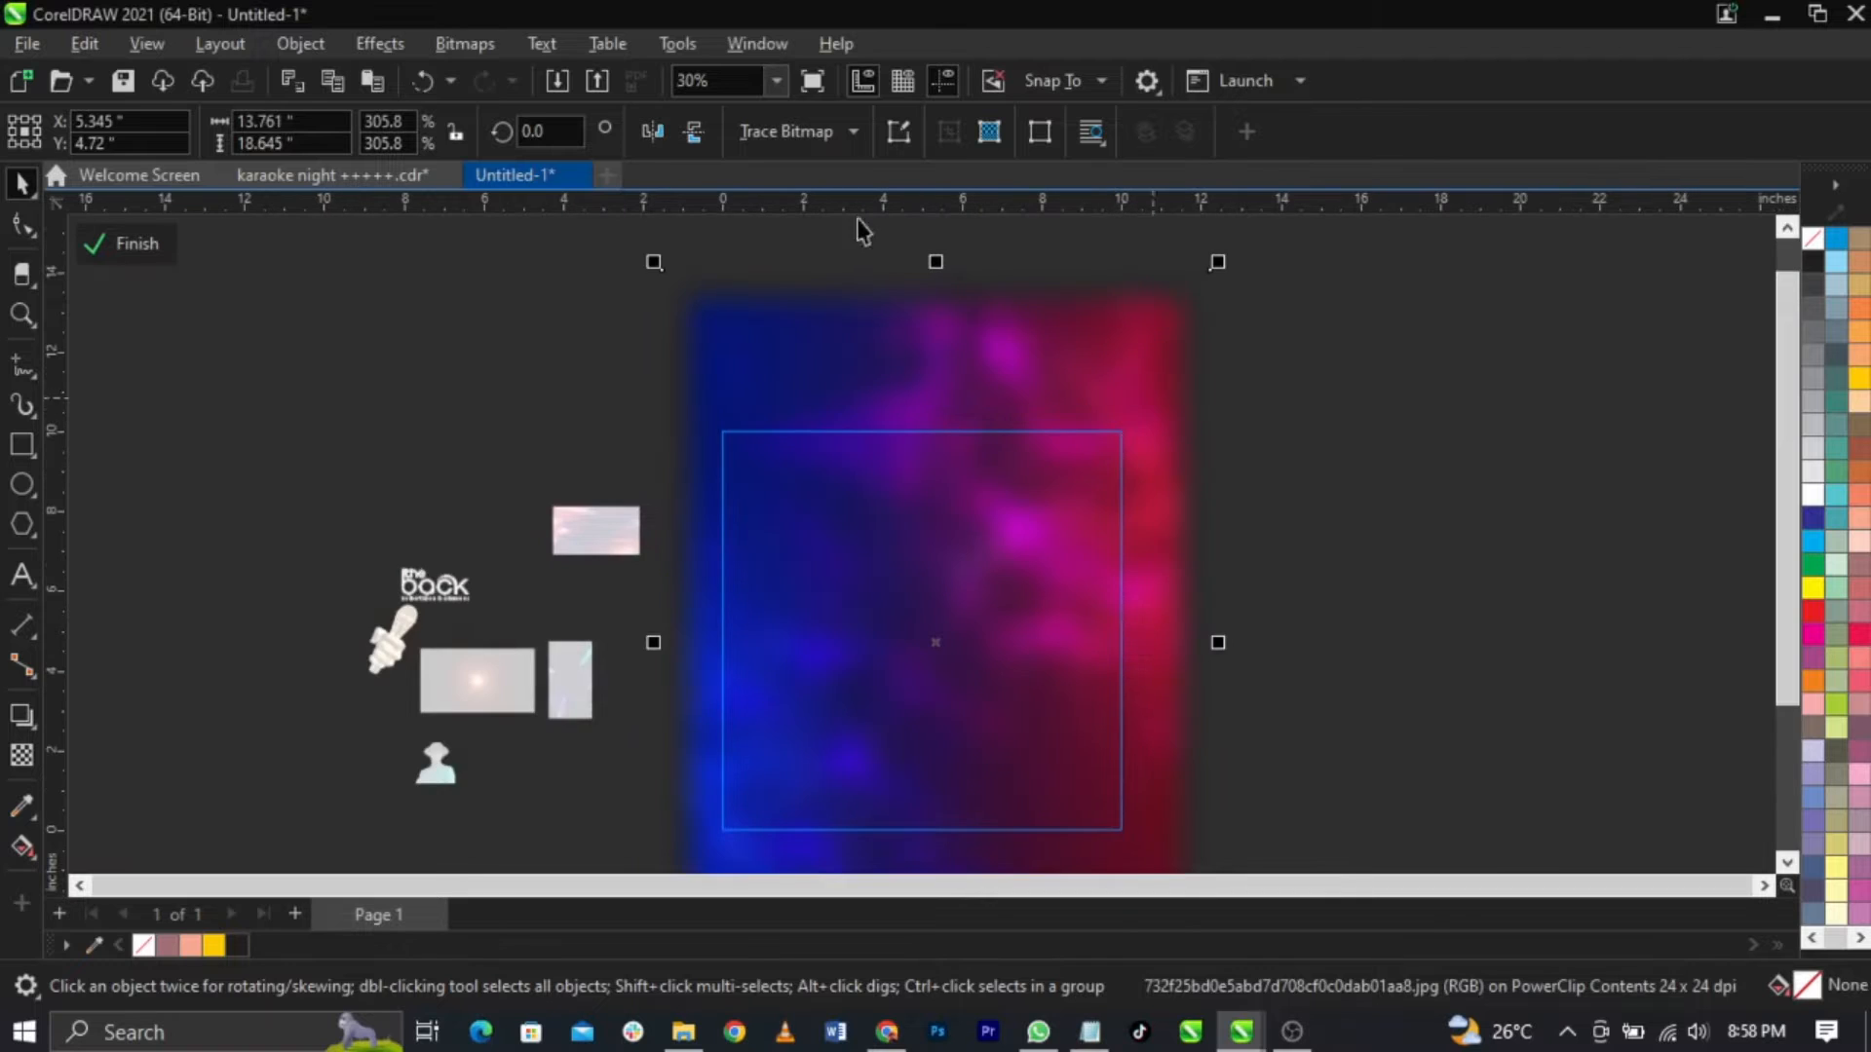
Step: Mirror the background image horizontally and finish editing the PowerClip contents
click(646, 133)
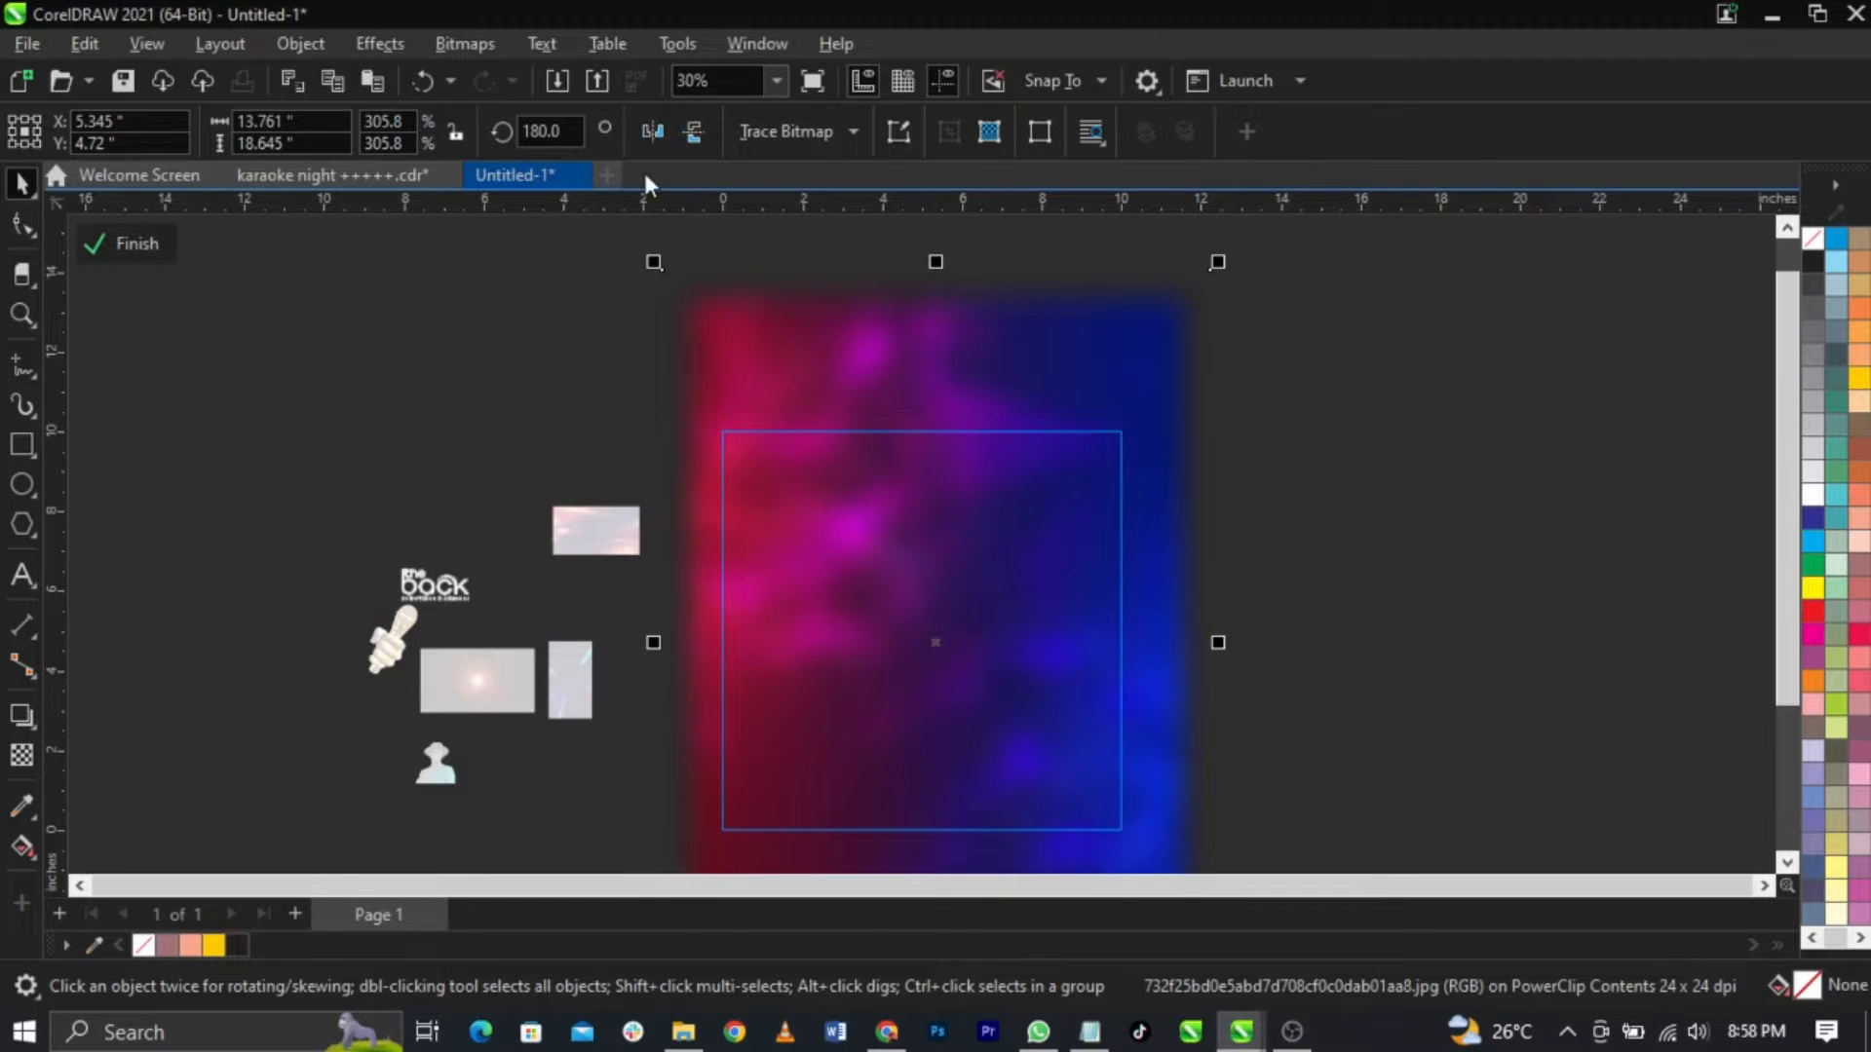
click(1210, 454)
scroll(1084, 492, down, 1)
scroll(1082, 495, up, 1)
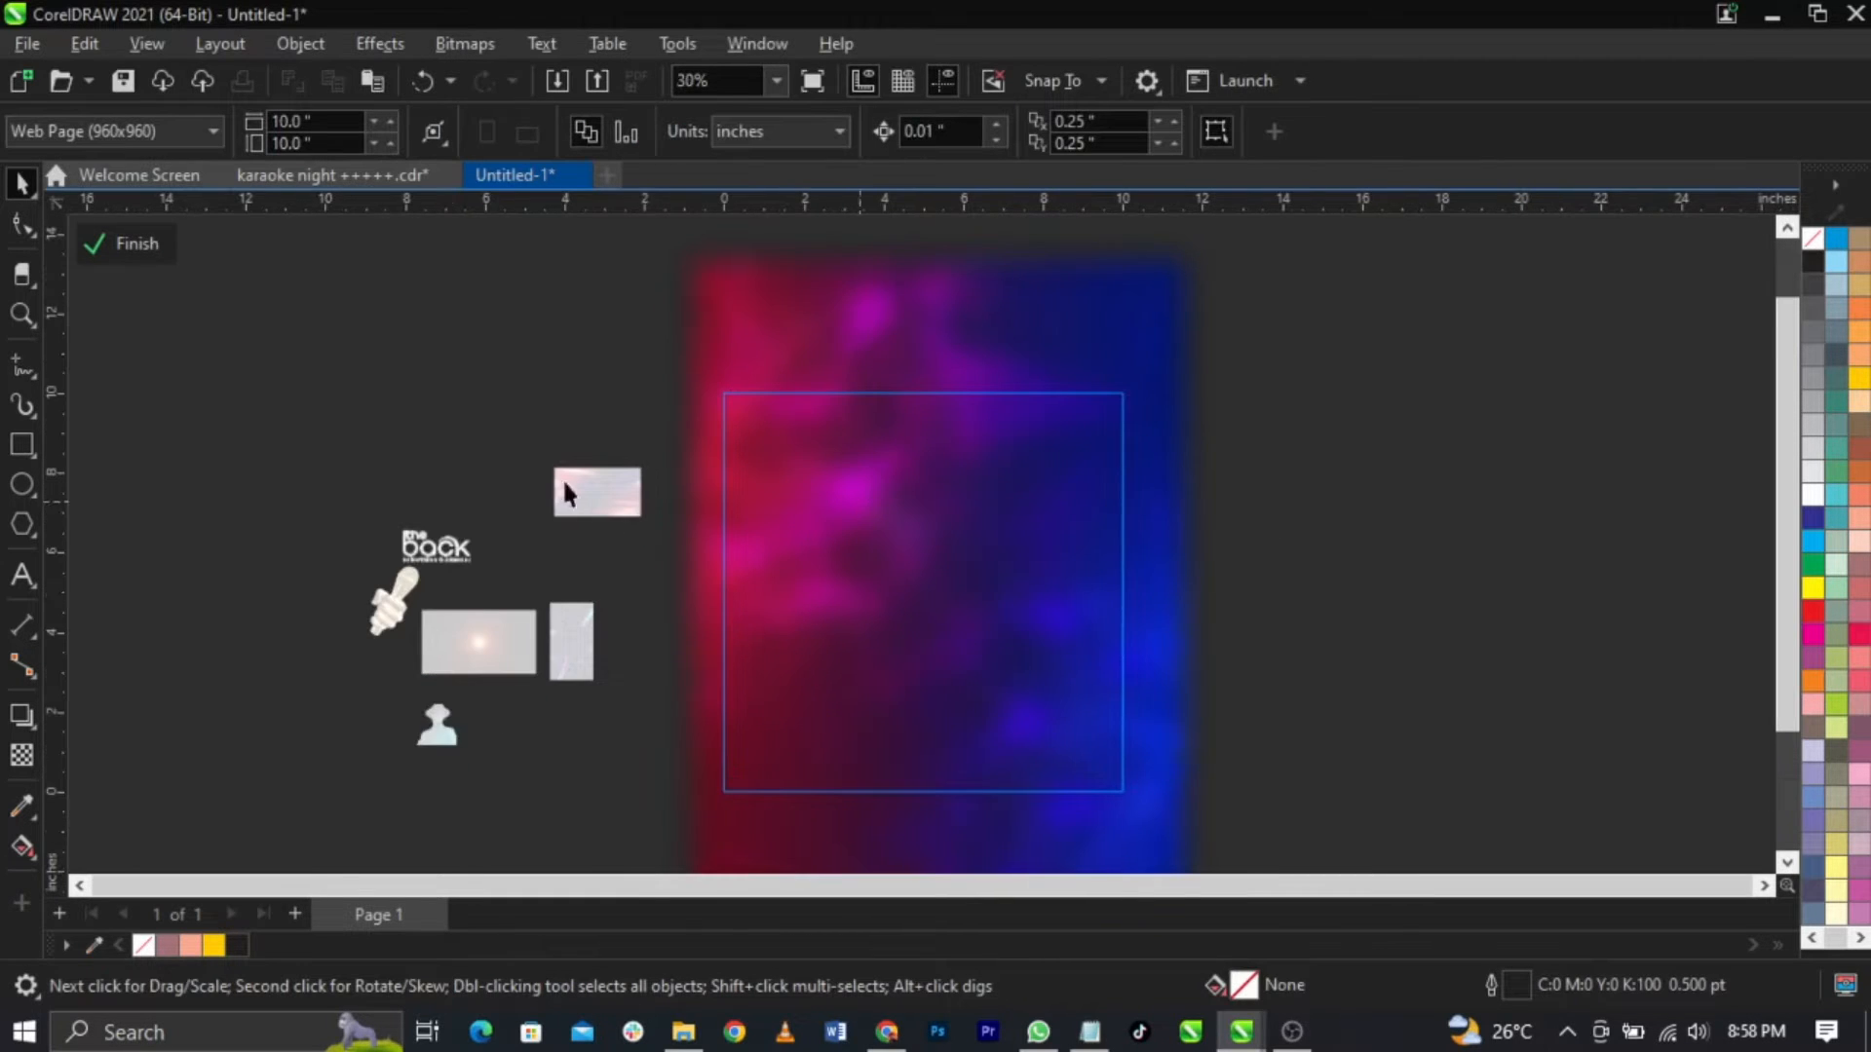
click(139, 244)
scroll(981, 555, up, 5)
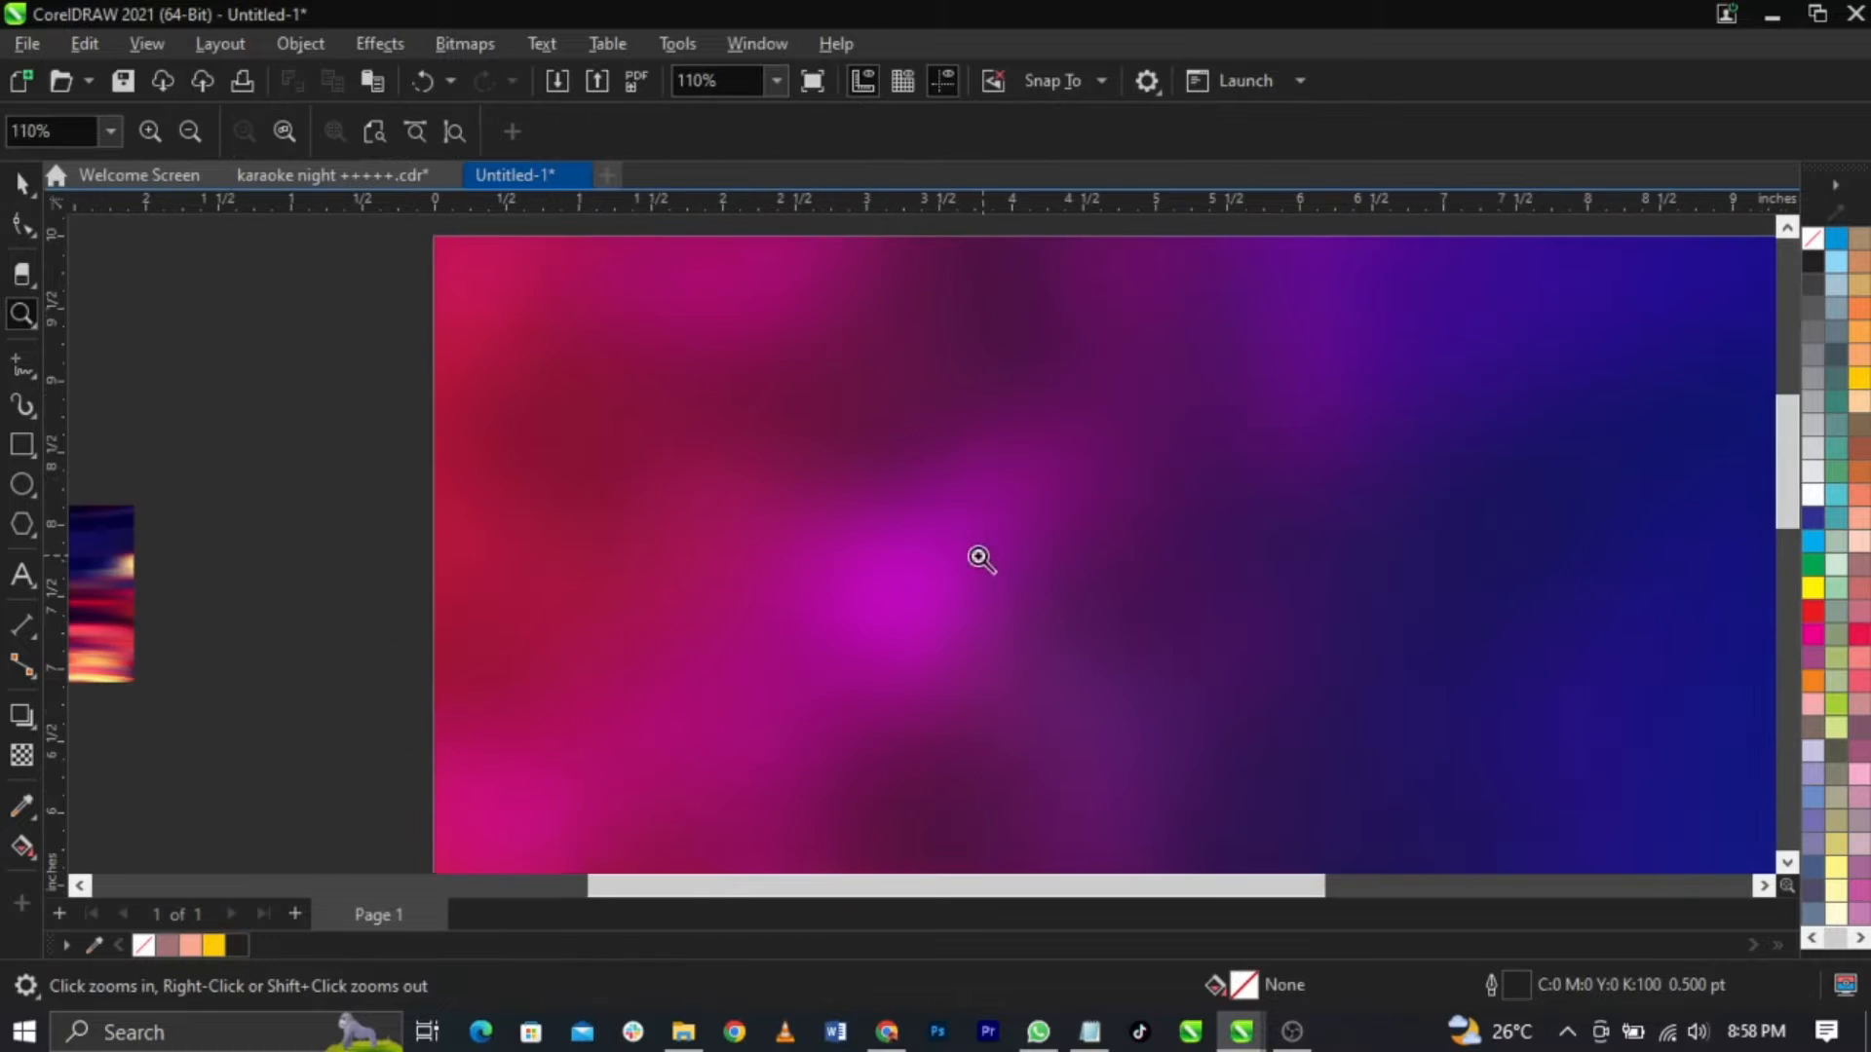
scroll(897, 441, down, 5)
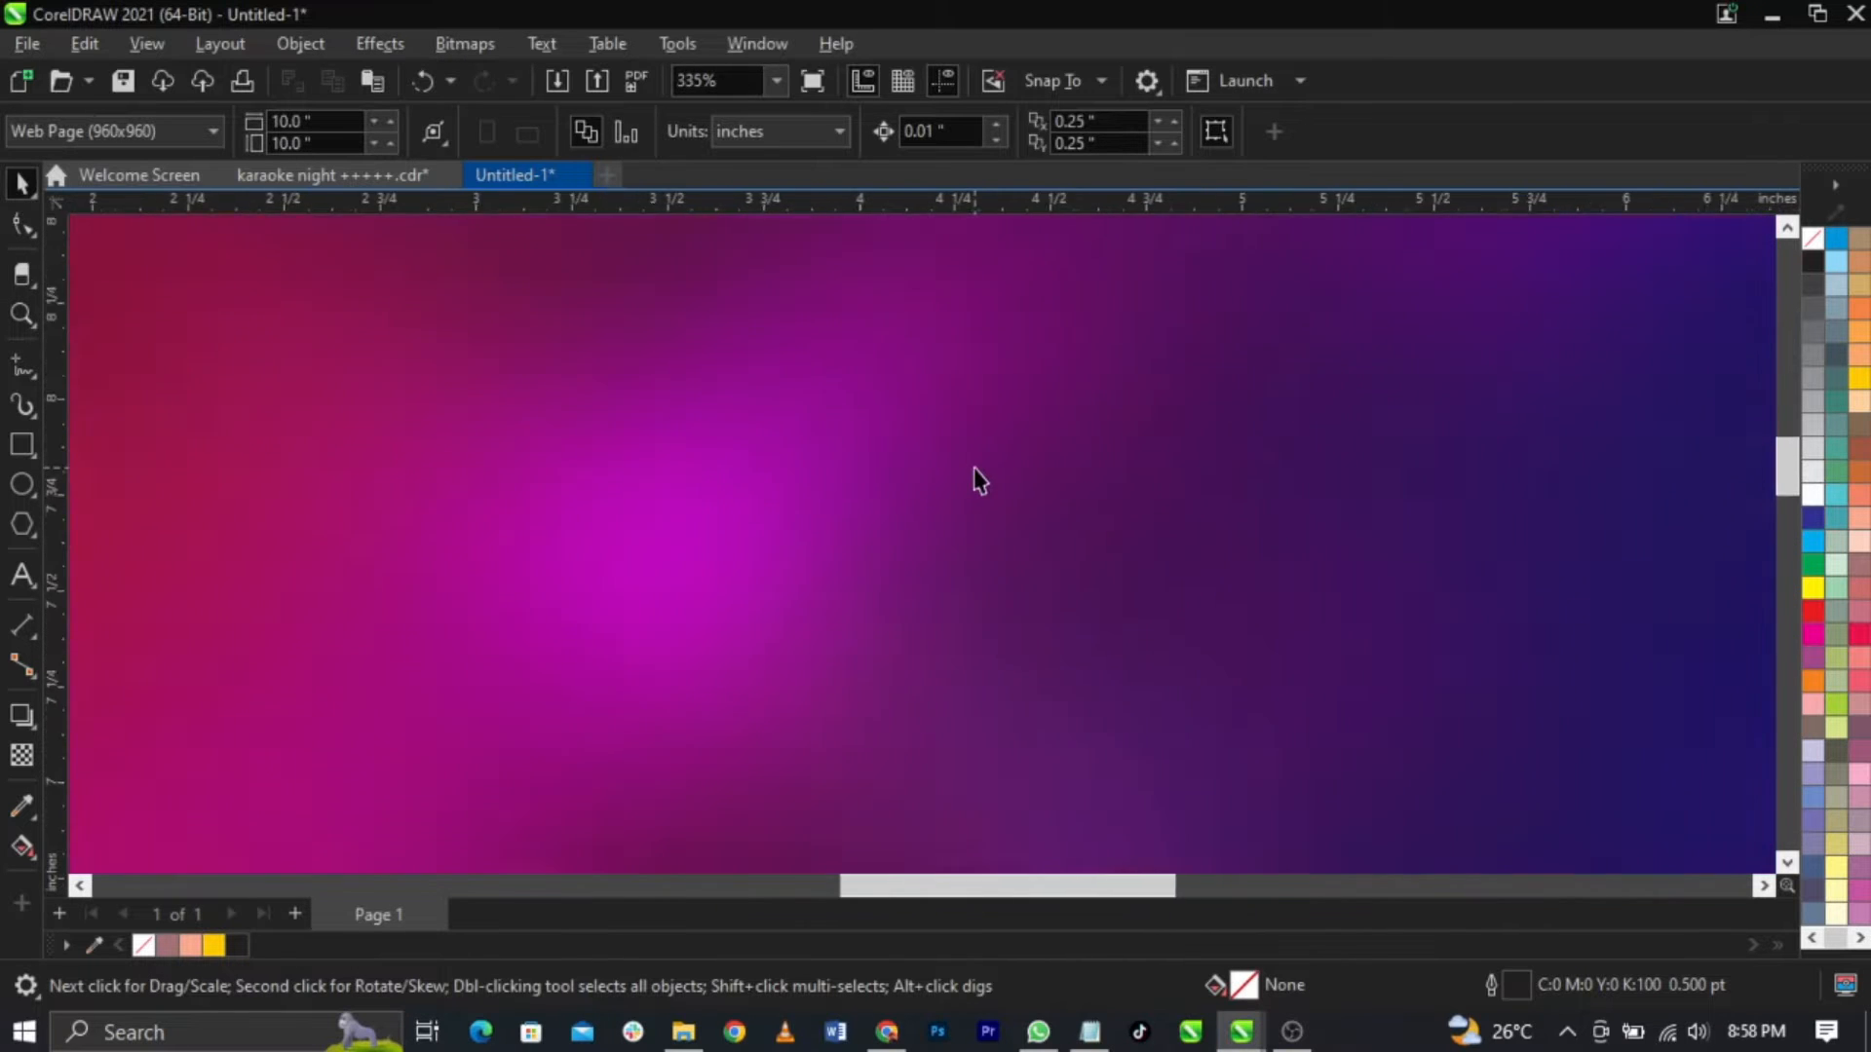
scroll(977, 477, down, 3)
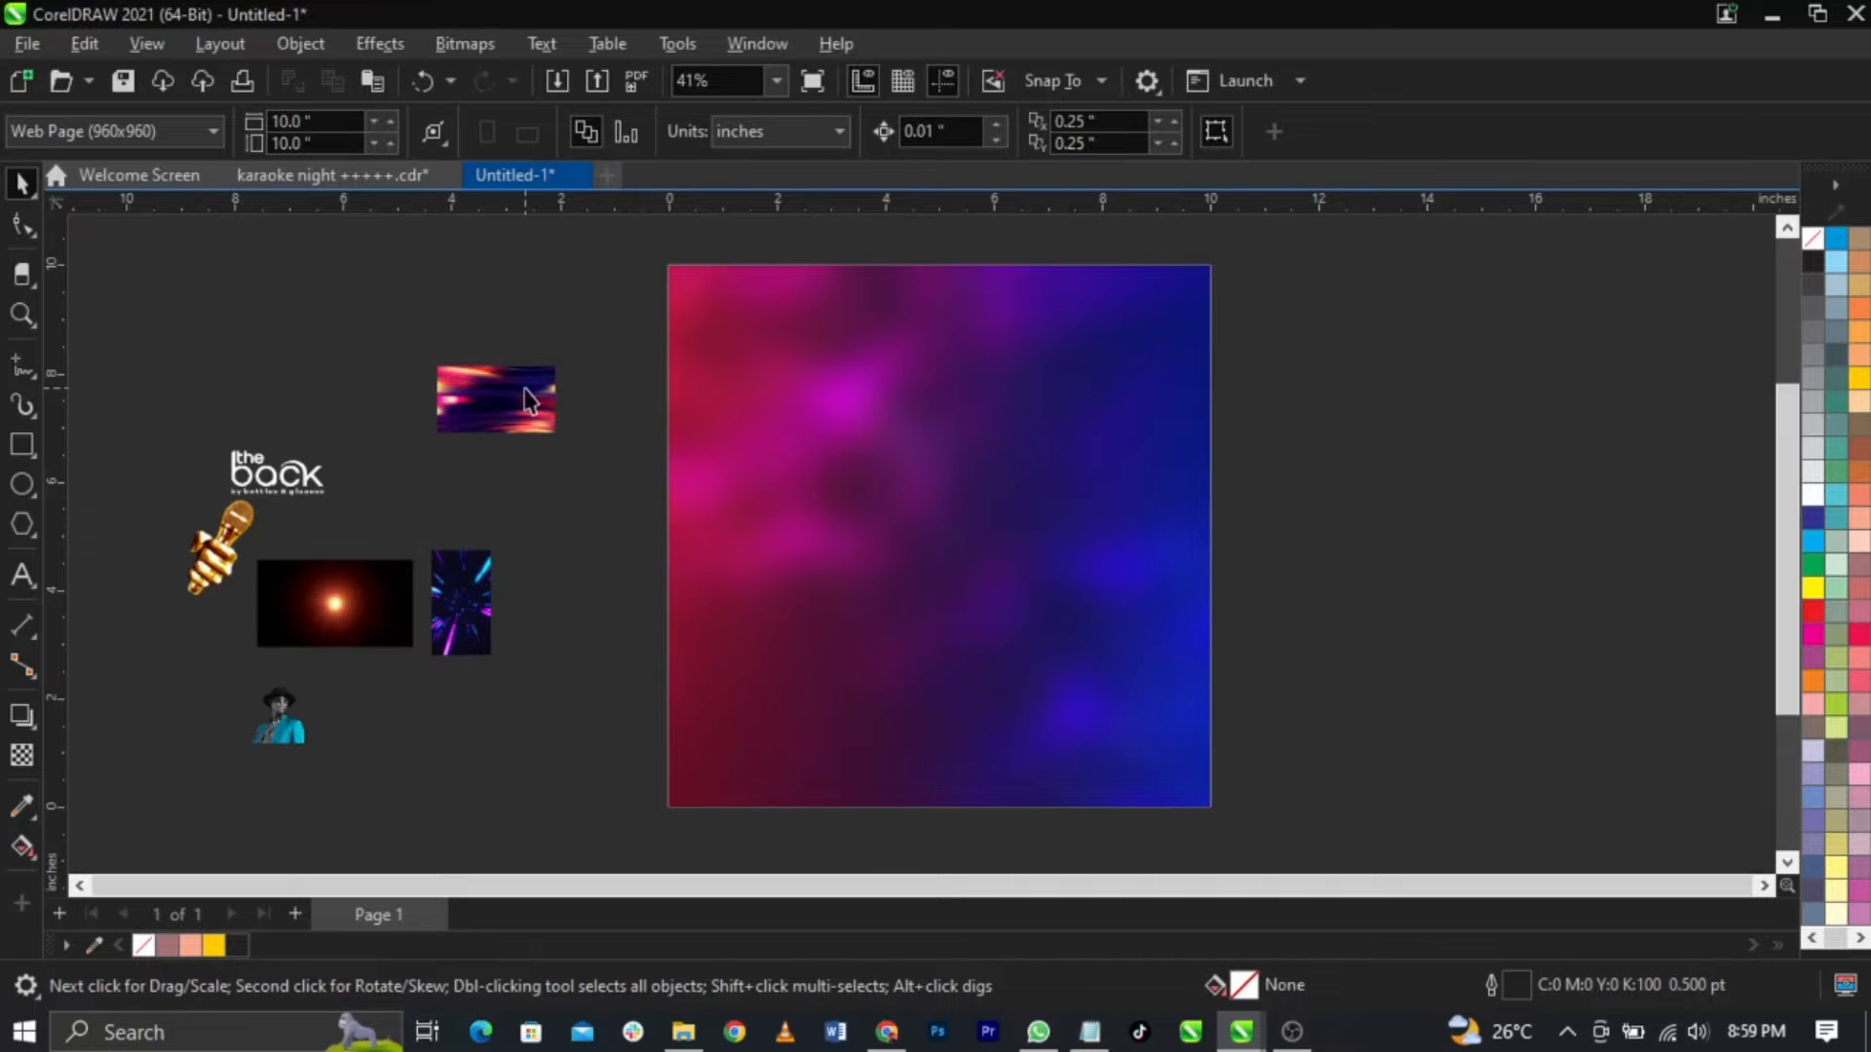
Step: Enlarge the orange-and-purple light-streak image to about 10 inches wide and place it just right of the page
mouse_move(526, 398)
mouse_down()
mouse_move(869, 688)
mouse_move(1077, 535)
mouse_move(1118, 537)
mouse_up()
mouse_move(1030, 583)
mouse_down()
mouse_move(1043, 618)
mouse_move(1116, 575)
mouse_up()
drag(755, 693, 1352, 645)
Step: Place the portrait of the man in the hat over the page's left part, enlarged to about 10.9 inches square
drag(280, 721, 1160, 353)
drag(898, 540, 901, 458)
scroll(898, 487, up, 2)
scroll(898, 487, down, 3)
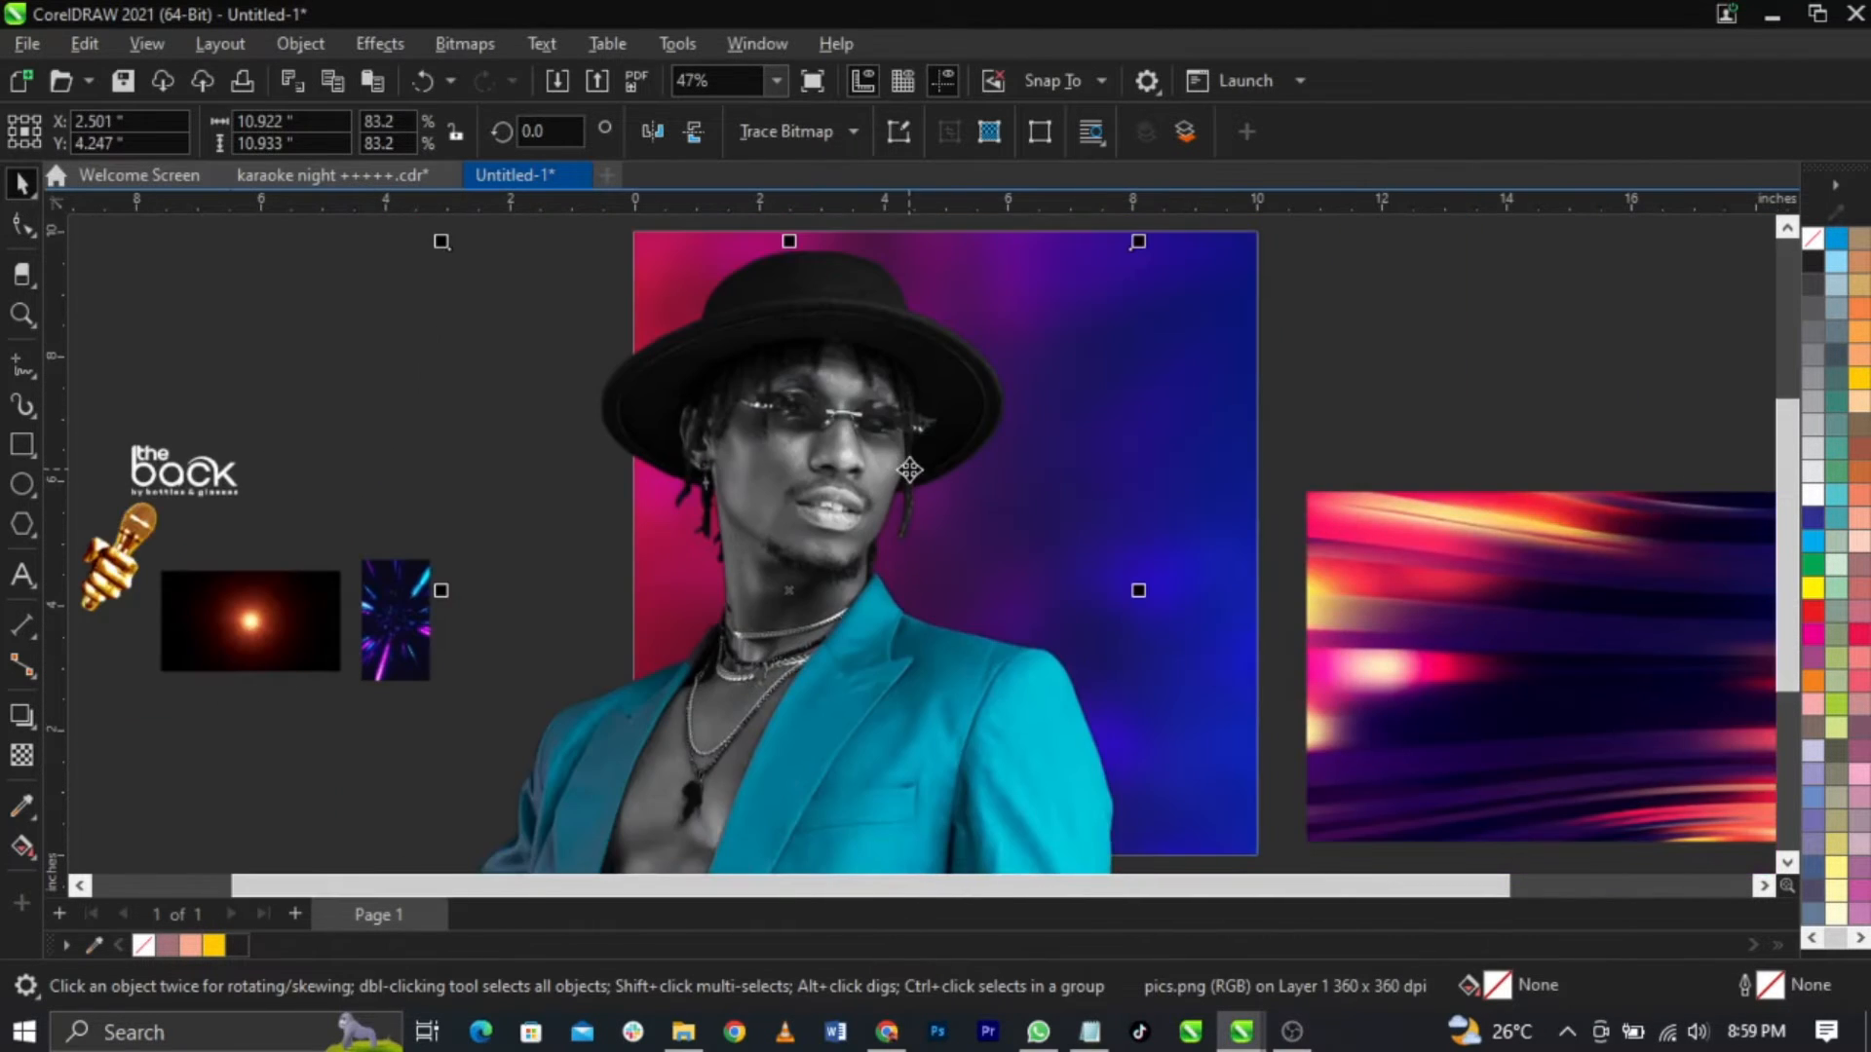
Step: PowerClip the portrait inside the page-sized background rectangle
right_click(909, 458)
click(1060, 588)
click(1202, 568)
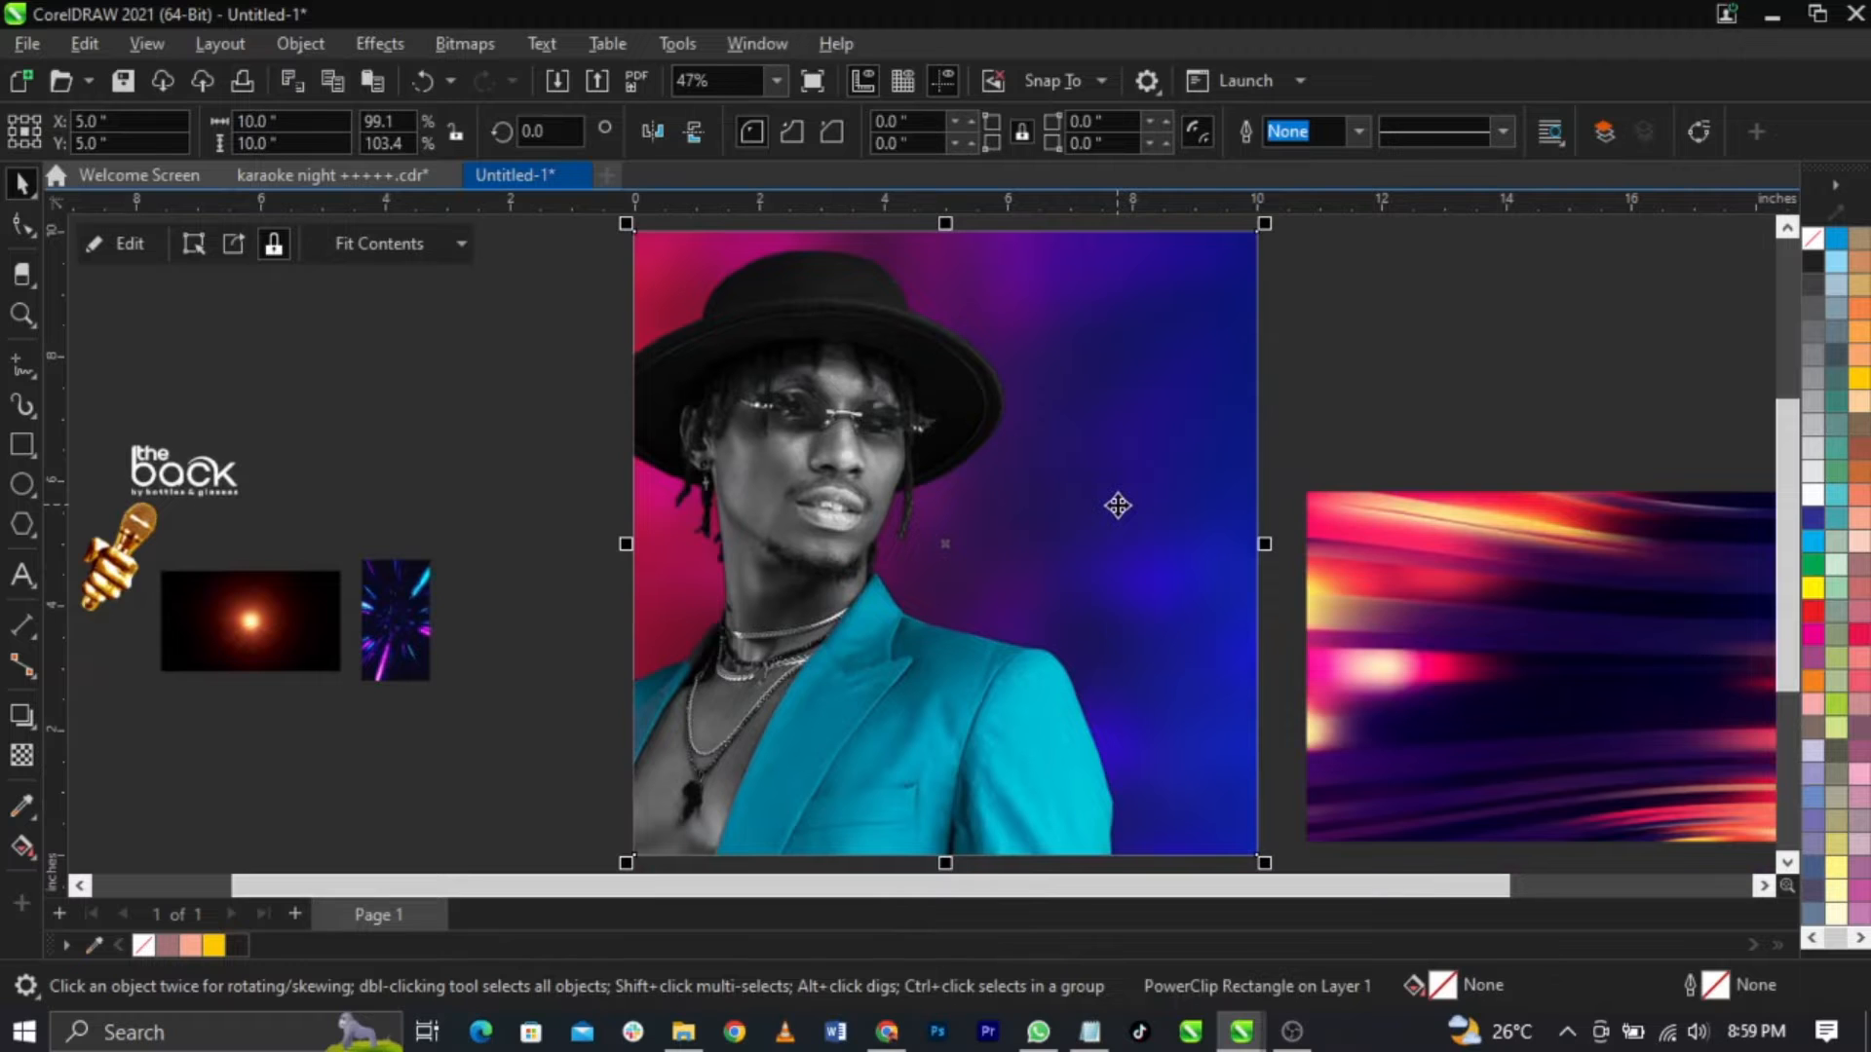
Step: Edit the PowerClip contents, enlarging the portrait to about 13.04 inches wide and moving it to about X 1.22, Y 3.94 inches
right_click(1117, 505)
click(1206, 212)
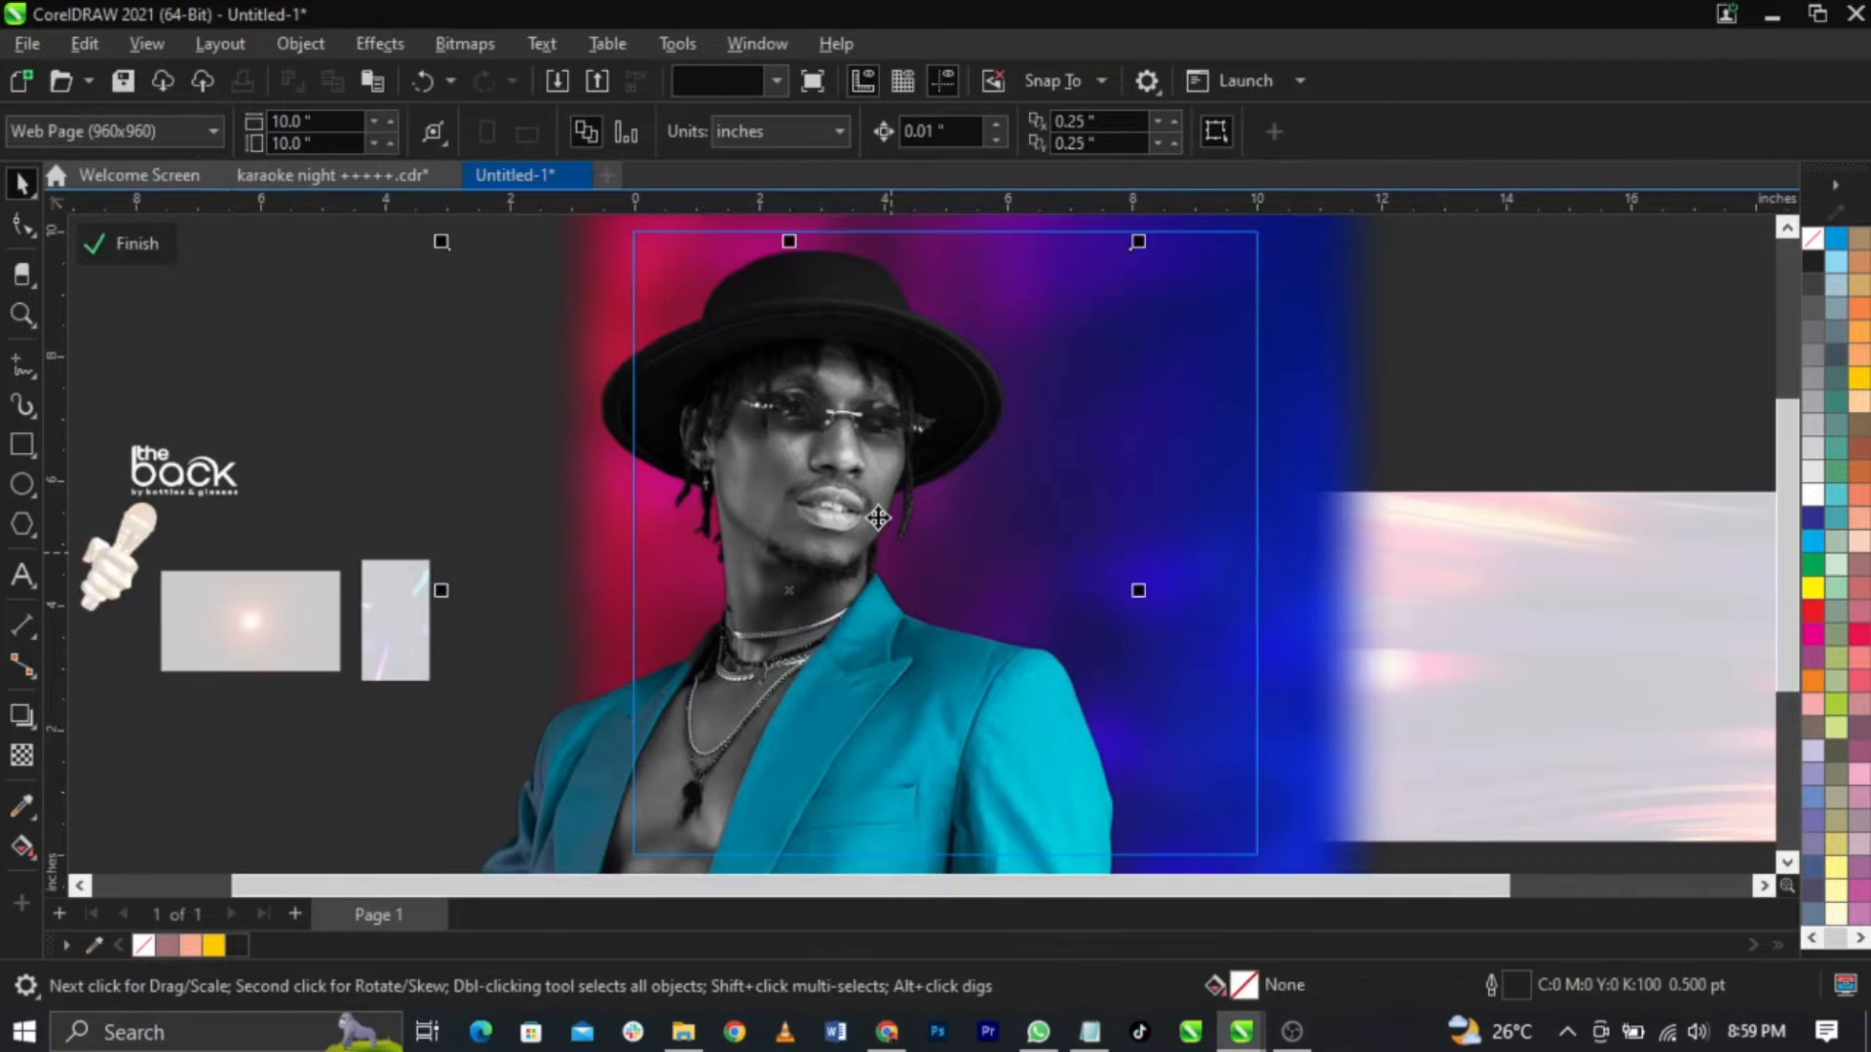
drag(878, 517, 846, 488)
mouse_move(847, 515)
mouse_down()
mouse_move(835, 487)
mouse_move(821, 530)
mouse_up()
scroll(817, 556, down, 1)
drag(1000, 770, 1051, 797)
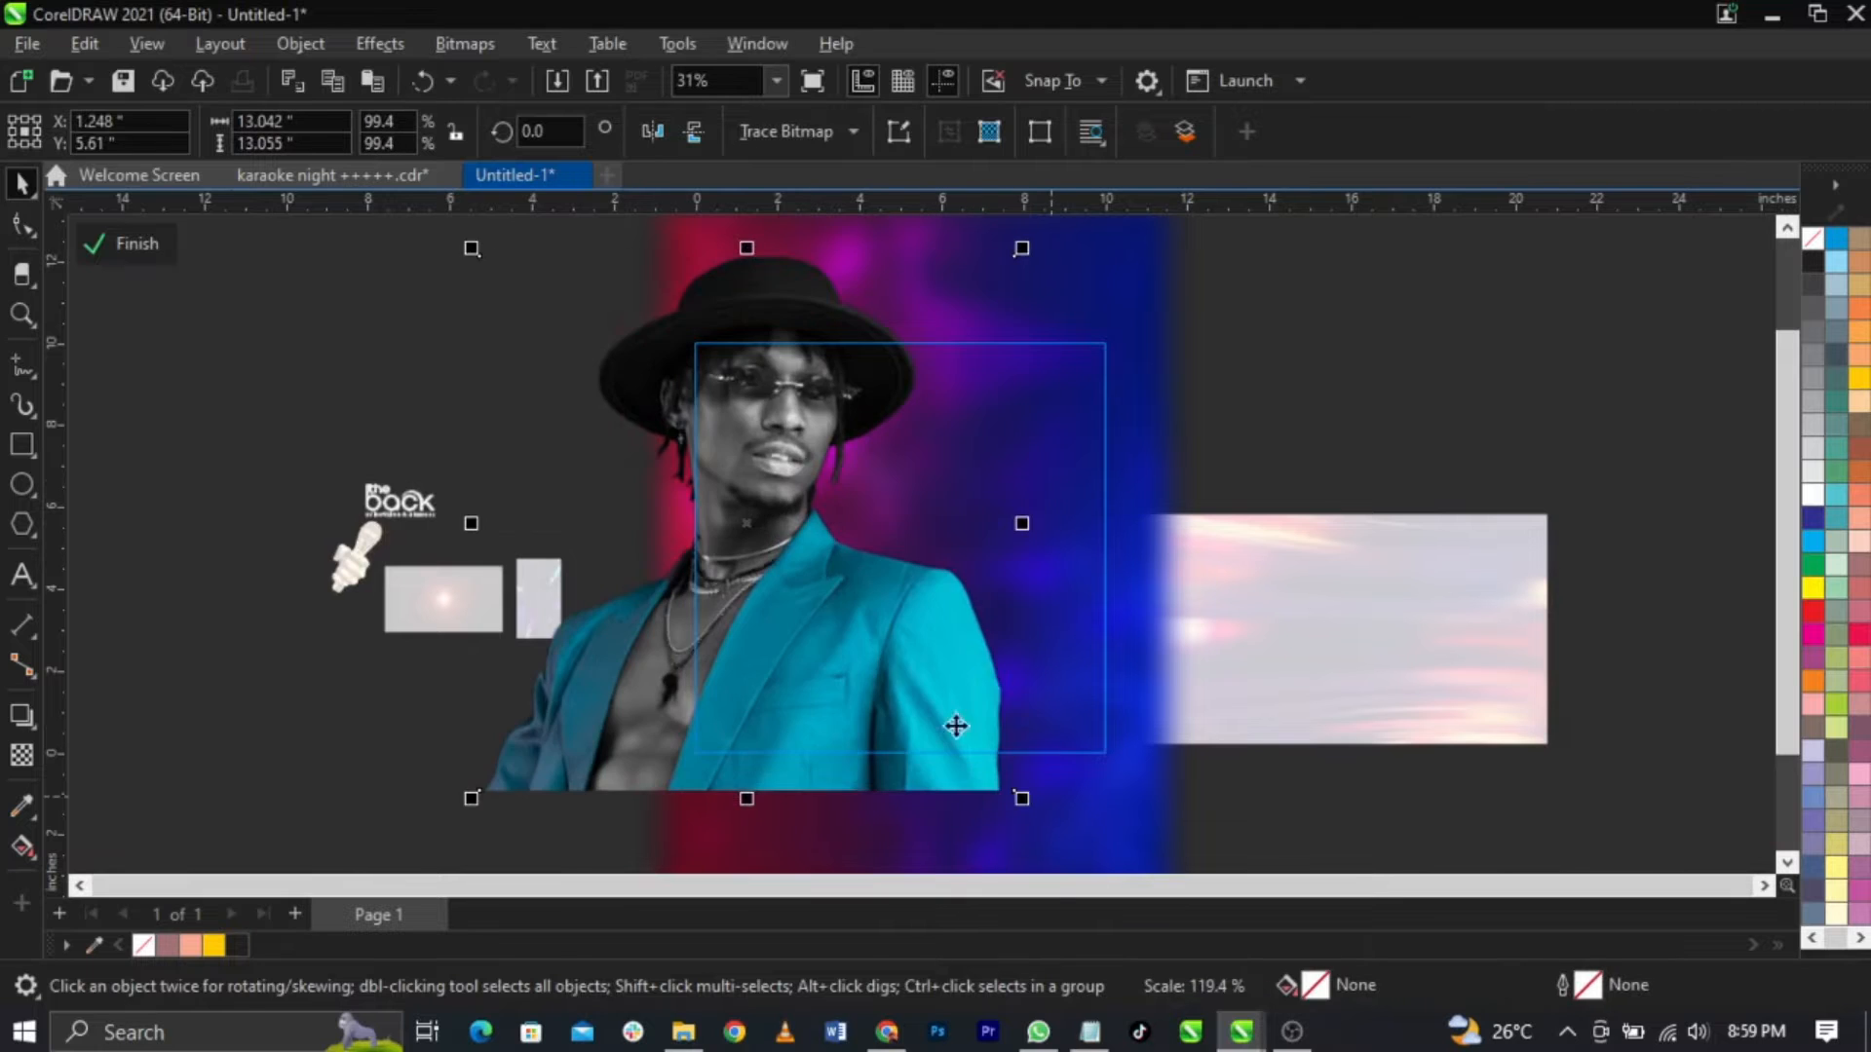
drag(956, 725, 895, 708)
click(892, 713)
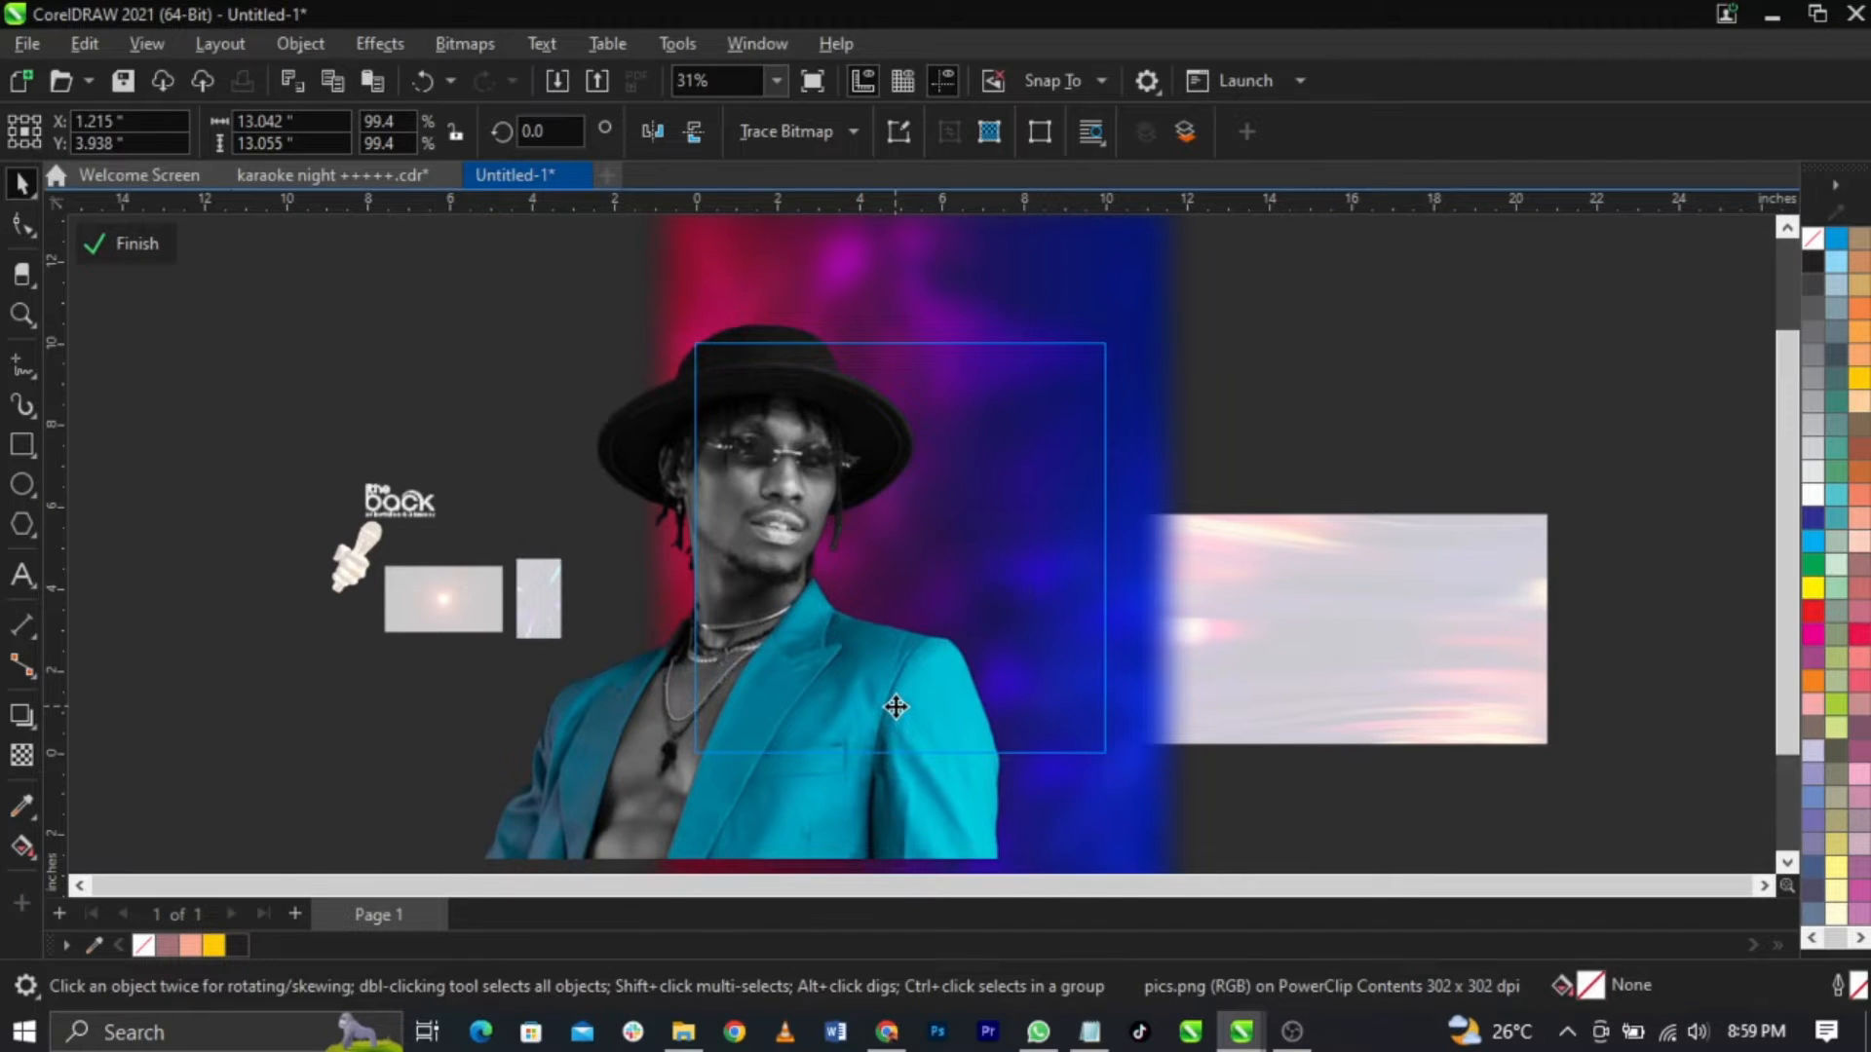
Step: Enlarge the portrait to about 14.02 inches wide, position it at about X 1.25, Y 3.67 inches, and finish editing the PowerClip
click(896, 707)
click(1010, 312)
click(884, 395)
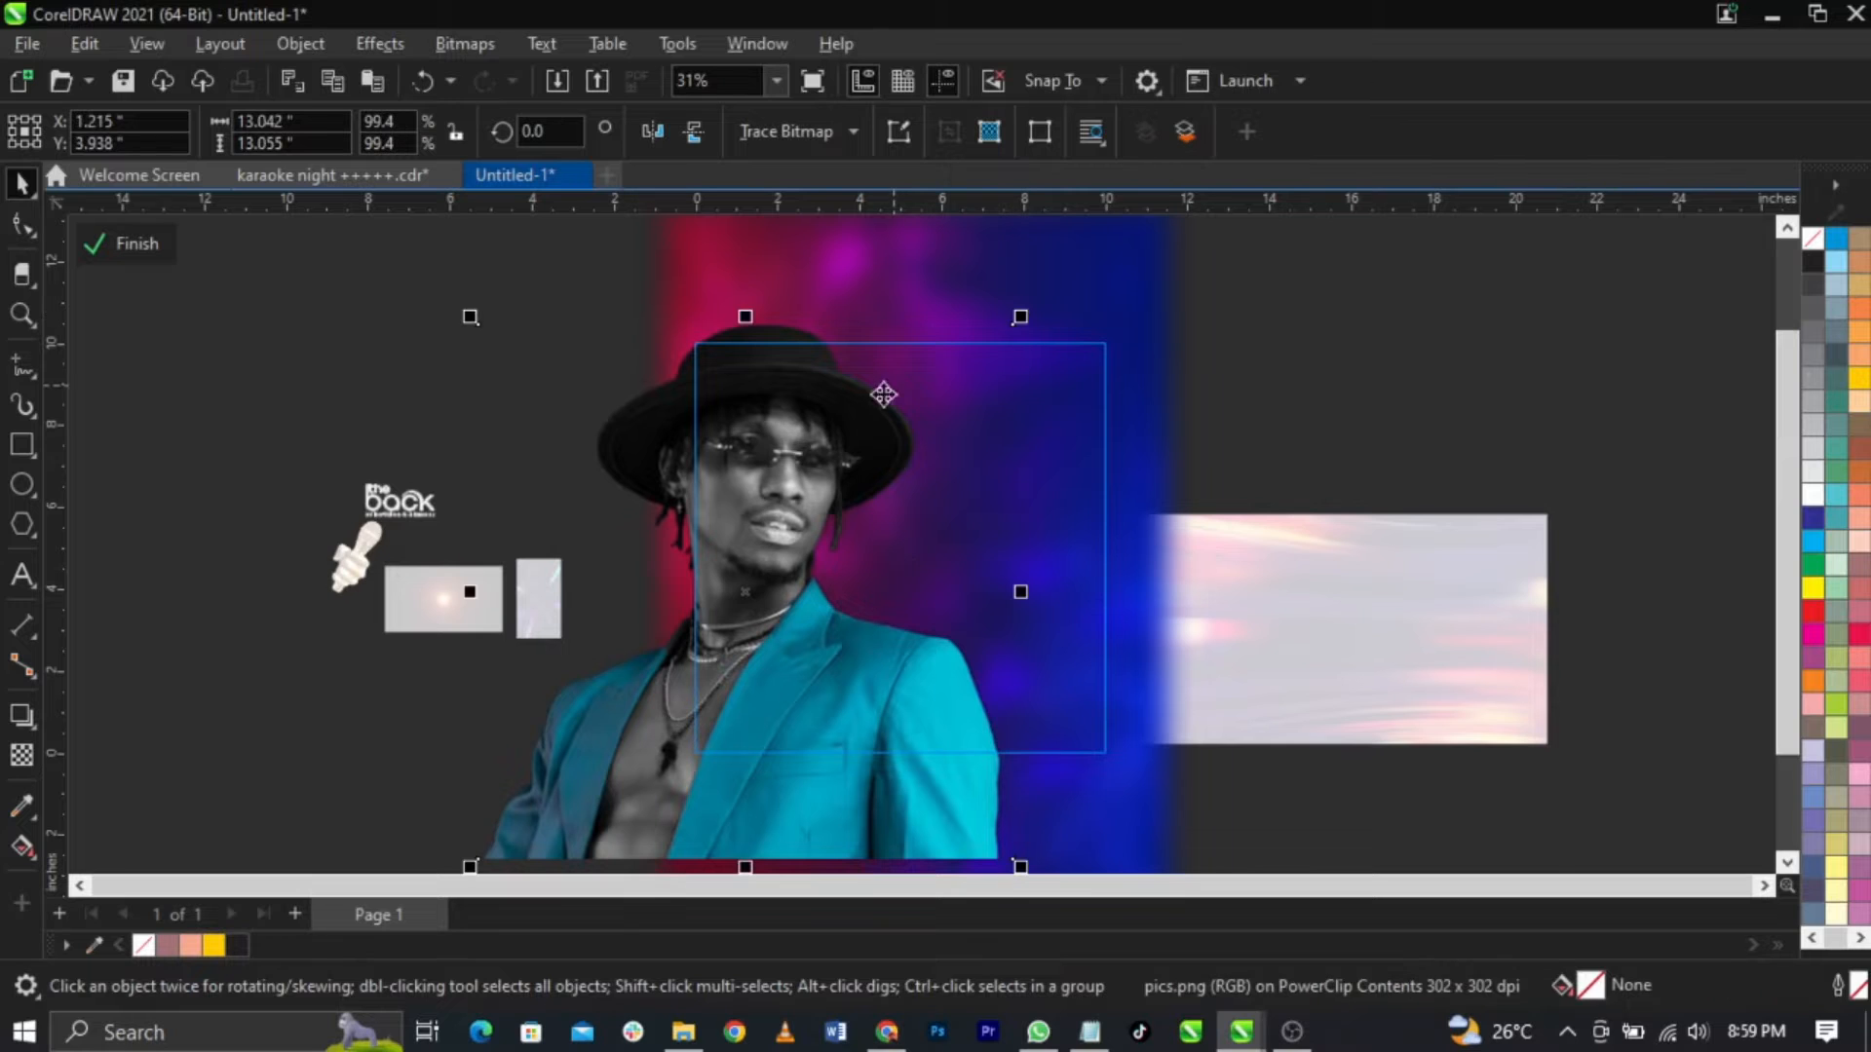
drag(1020, 317, 1073, 305)
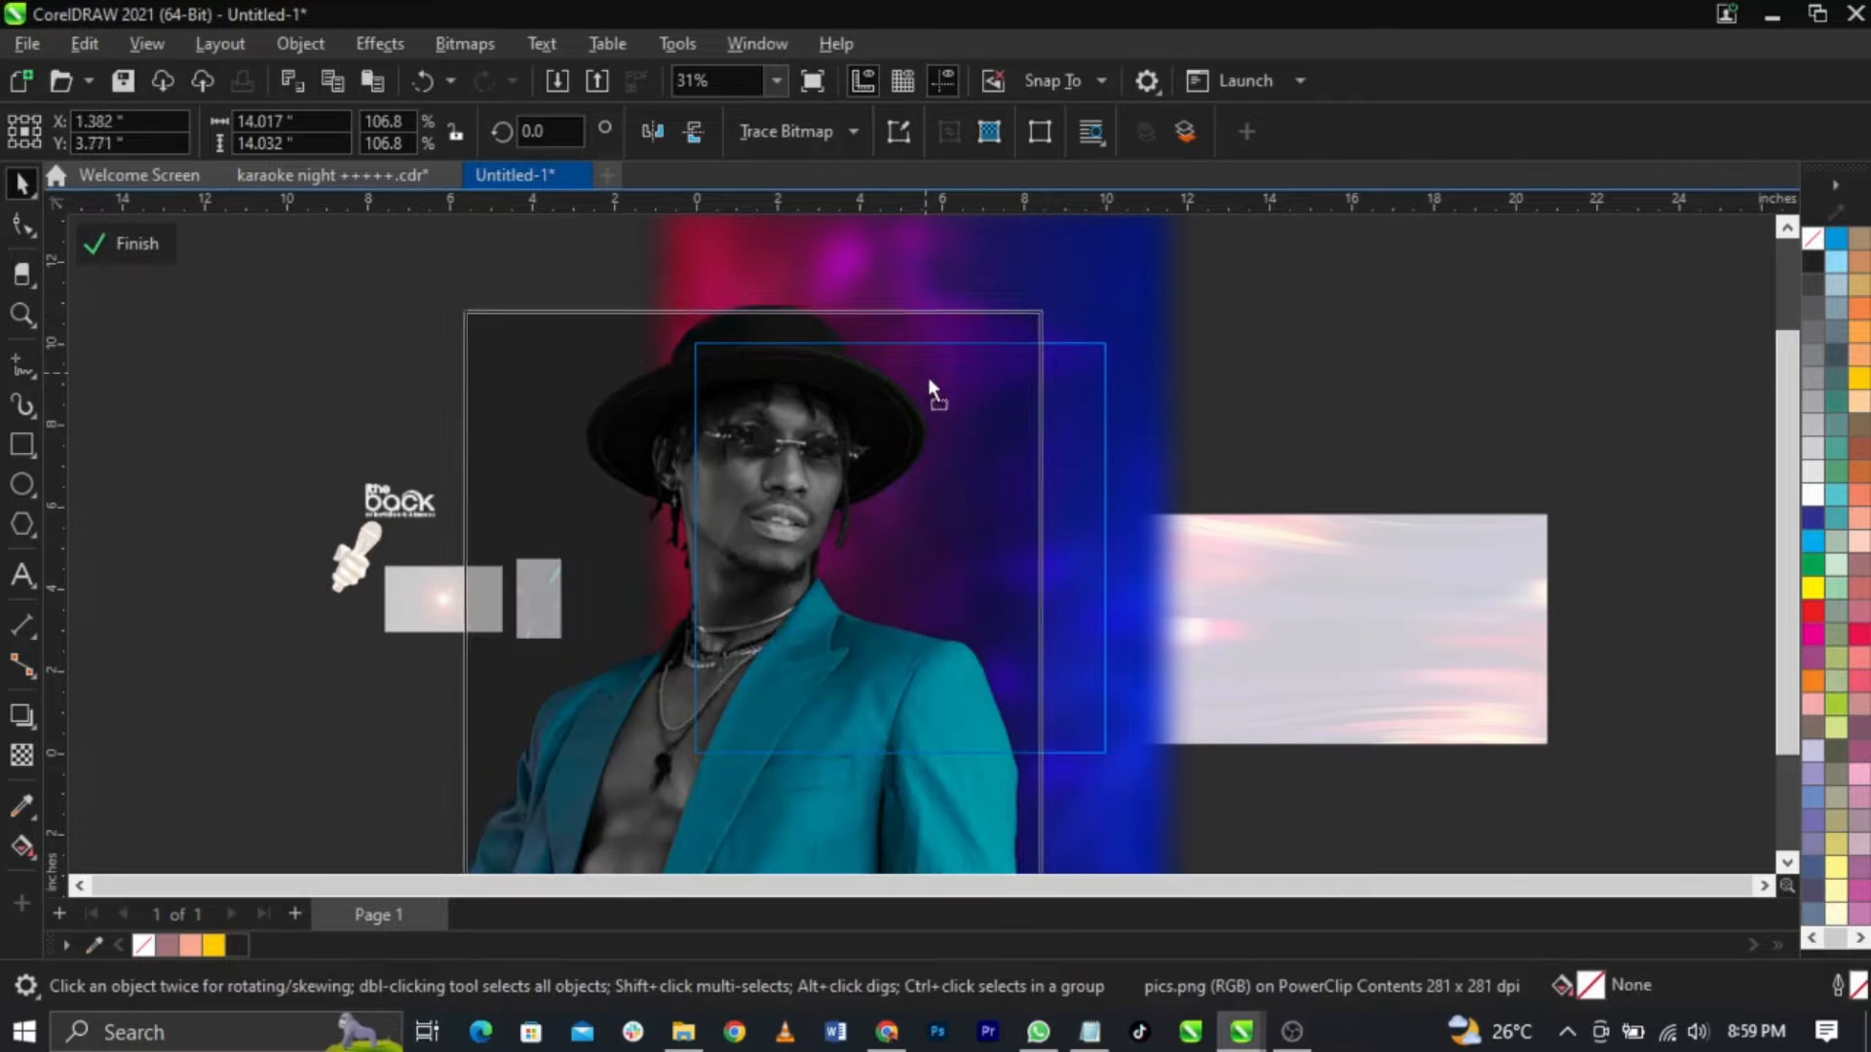
drag(928, 377, 927, 428)
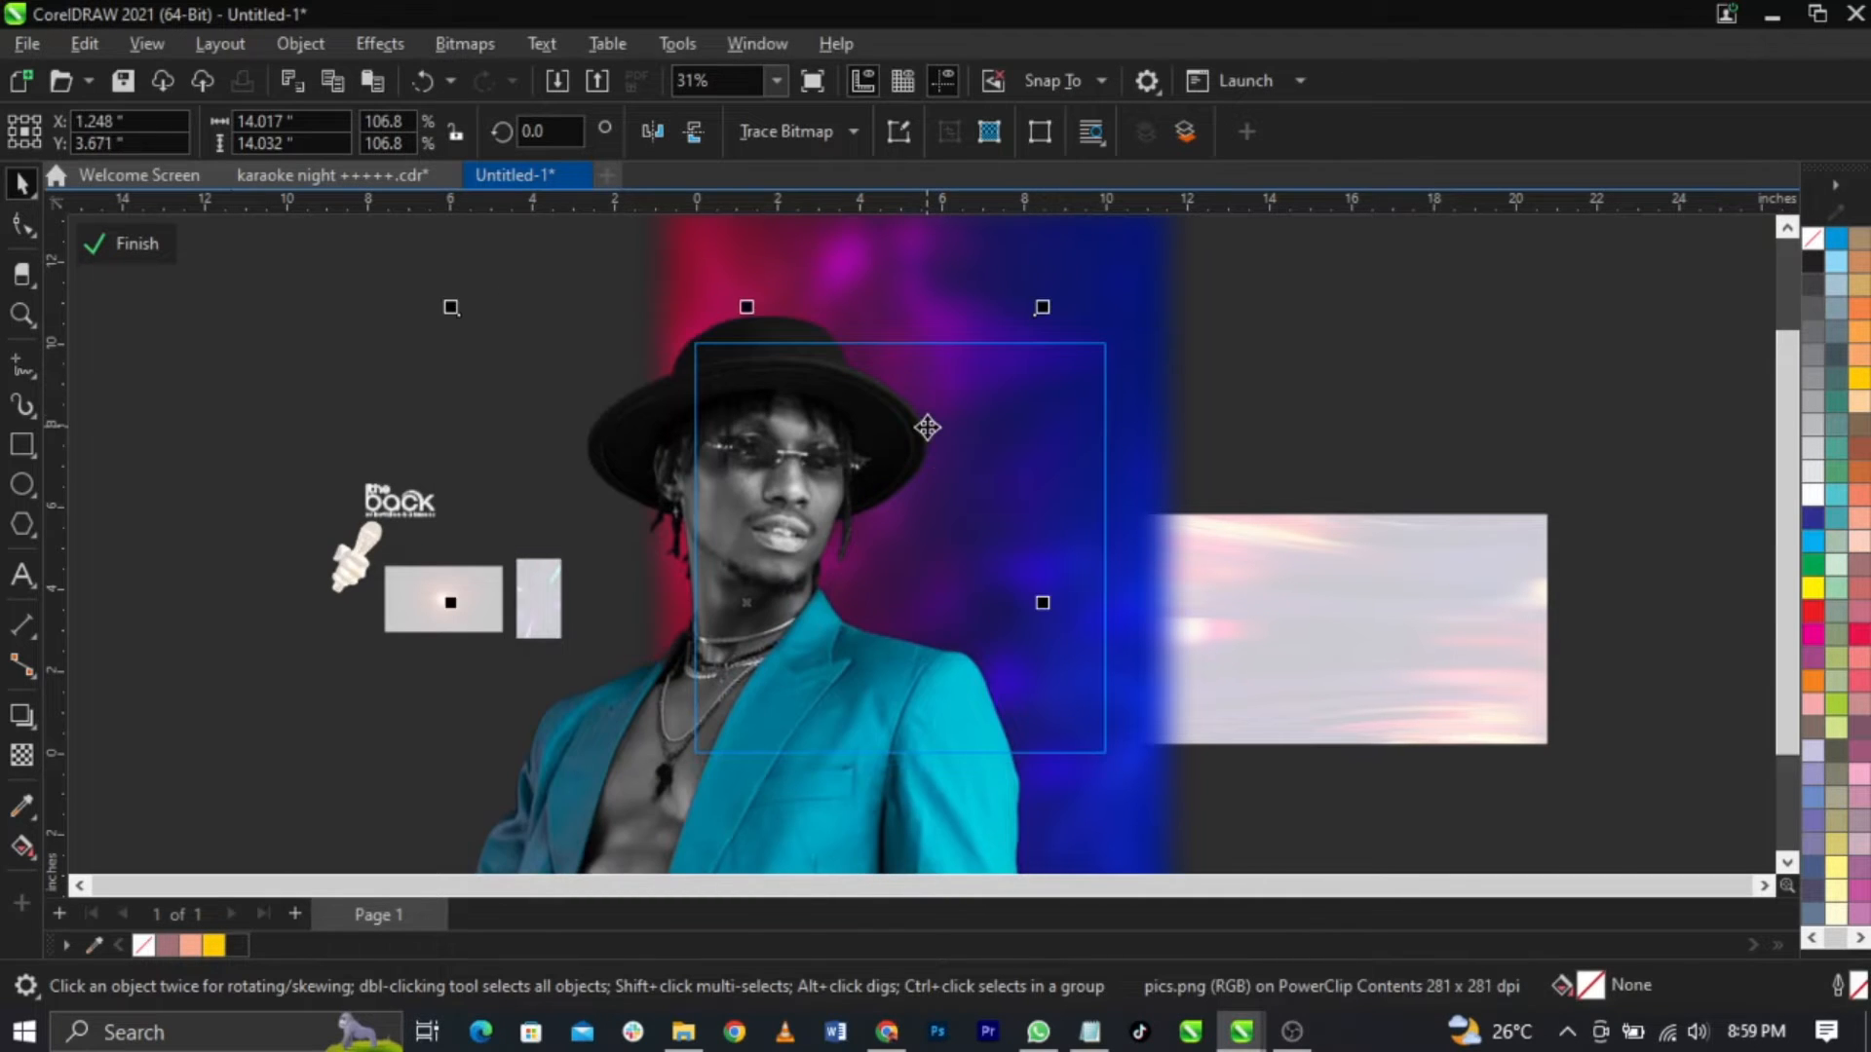
ctrl+click(1300, 421)
click(1299, 421)
Step: PowerClip the light-streak image inside the page-sized rectangle
key(z)
mouse_move(590, 322)
mouse_down()
mouse_move(1176, 699)
mouse_move(1543, 832)
mouse_up()
key(space)
right_click(1374, 651)
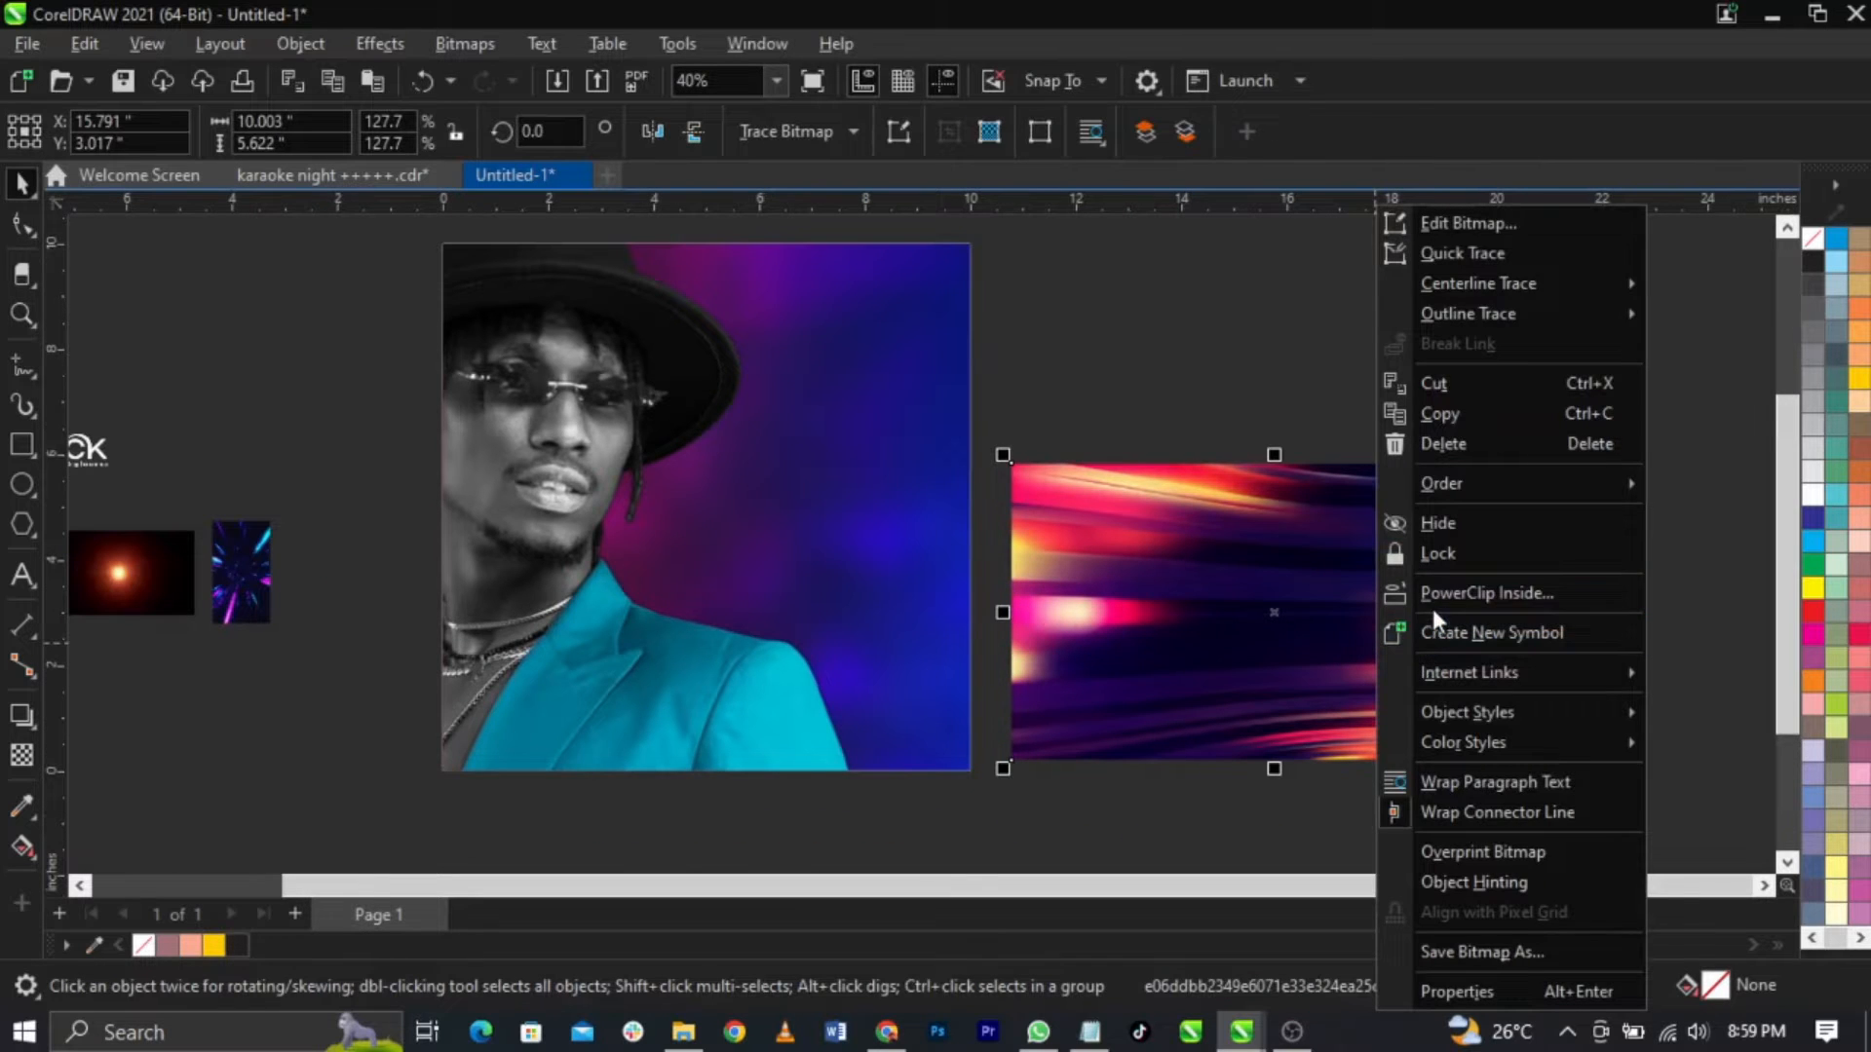
click(1430, 604)
click(737, 585)
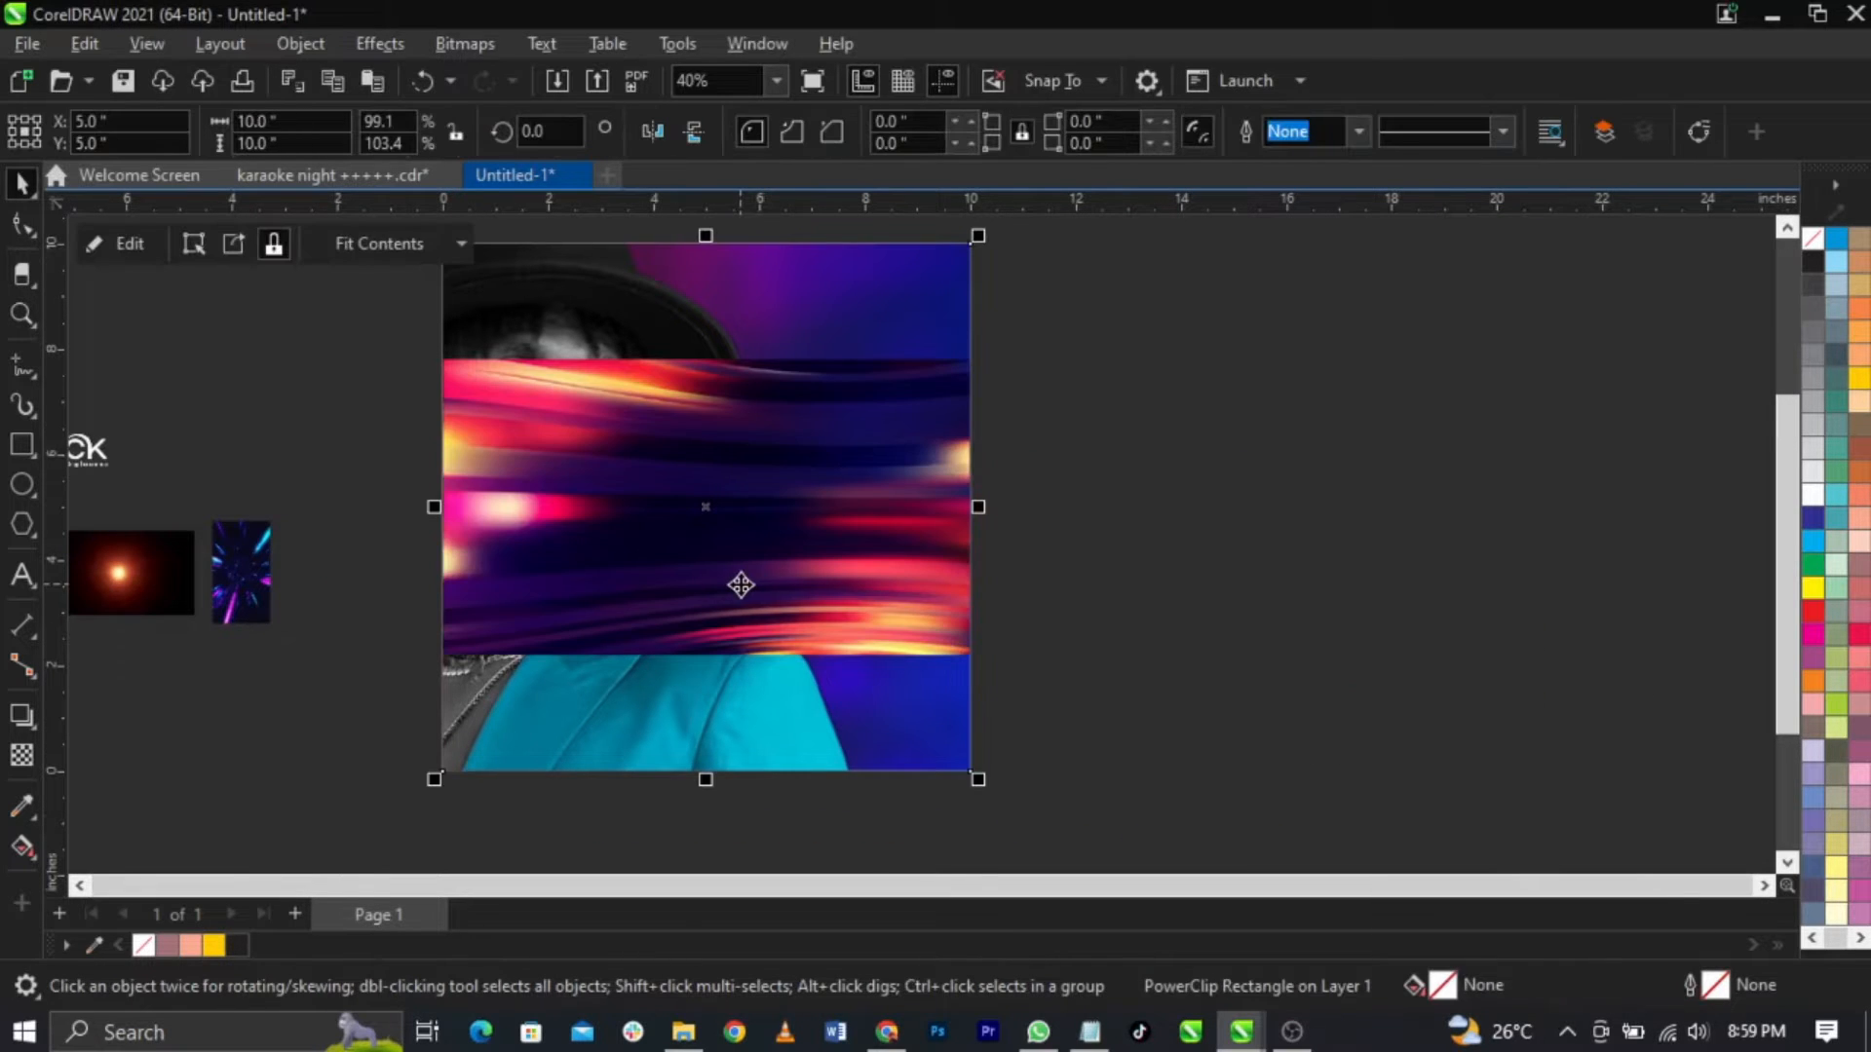
Step: Open the PowerClip contents and move the light-streak image straight down to about Y 1.7 inches, over the portrait's chest
right_click(741, 585)
click(875, 205)
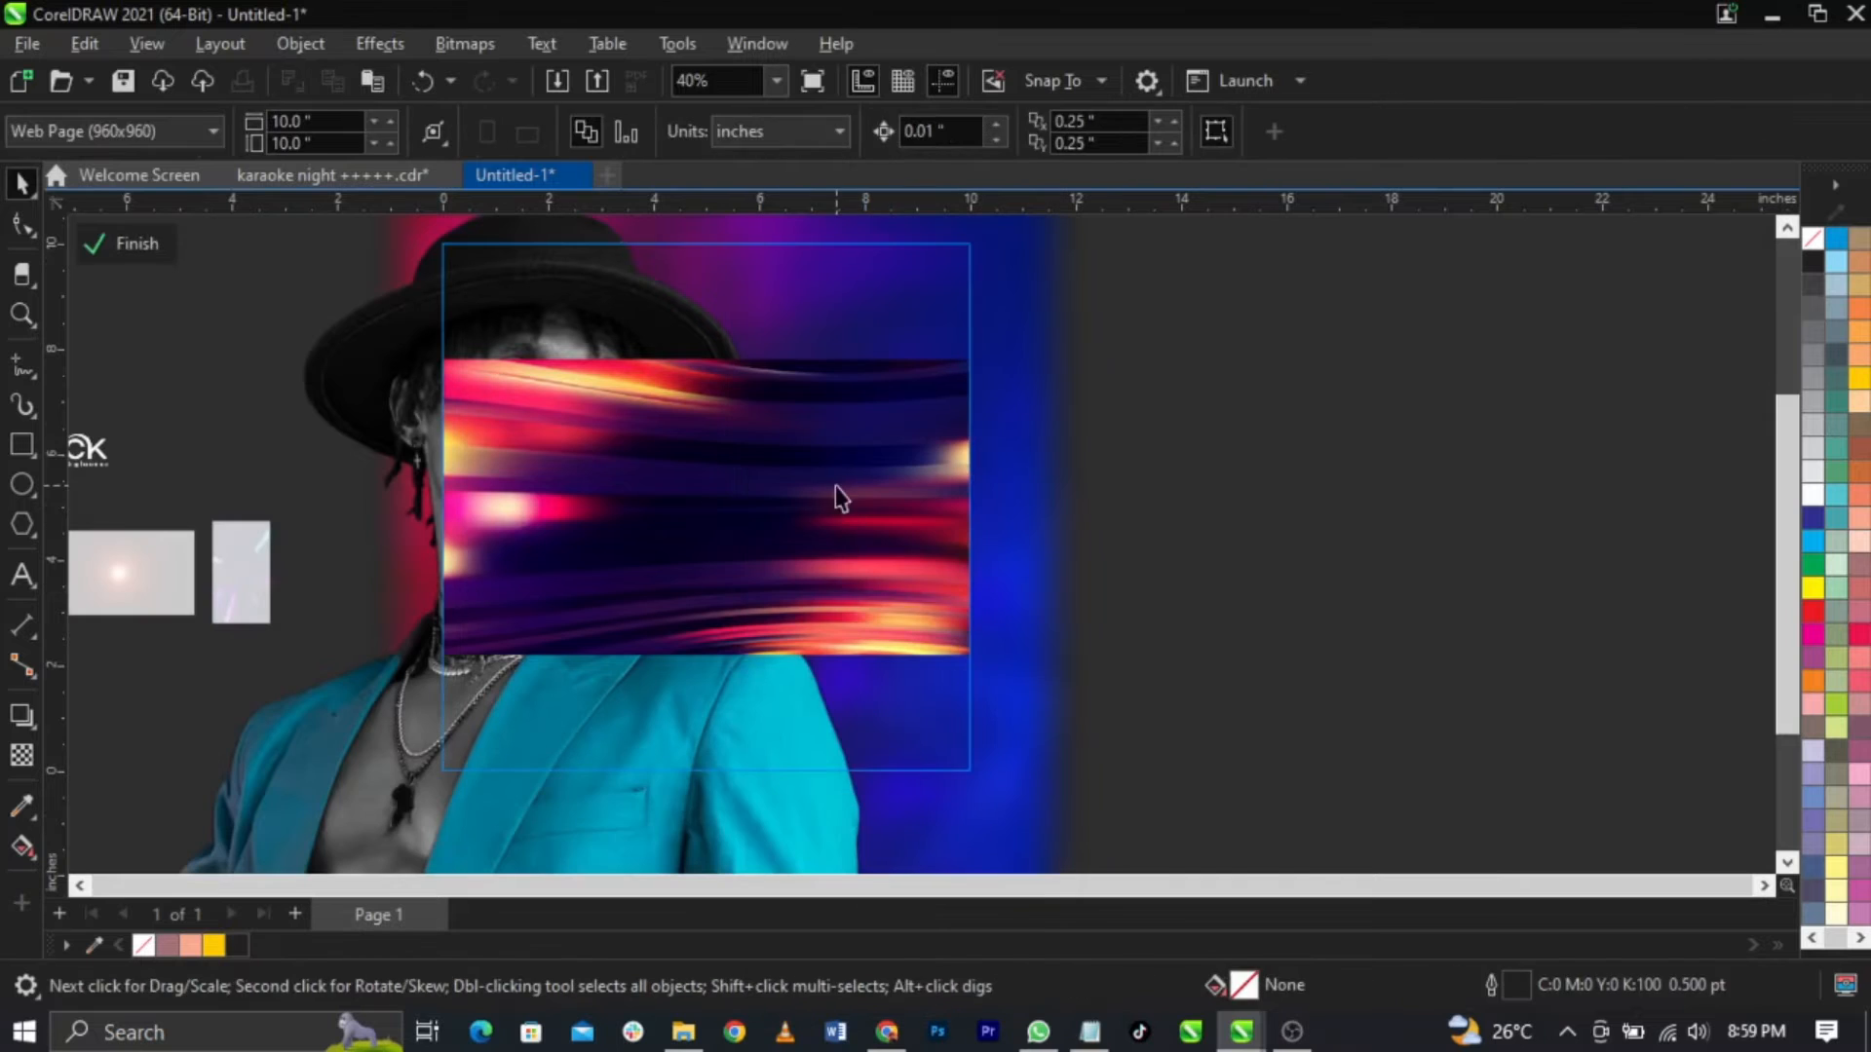
drag(840, 498, 840, 672)
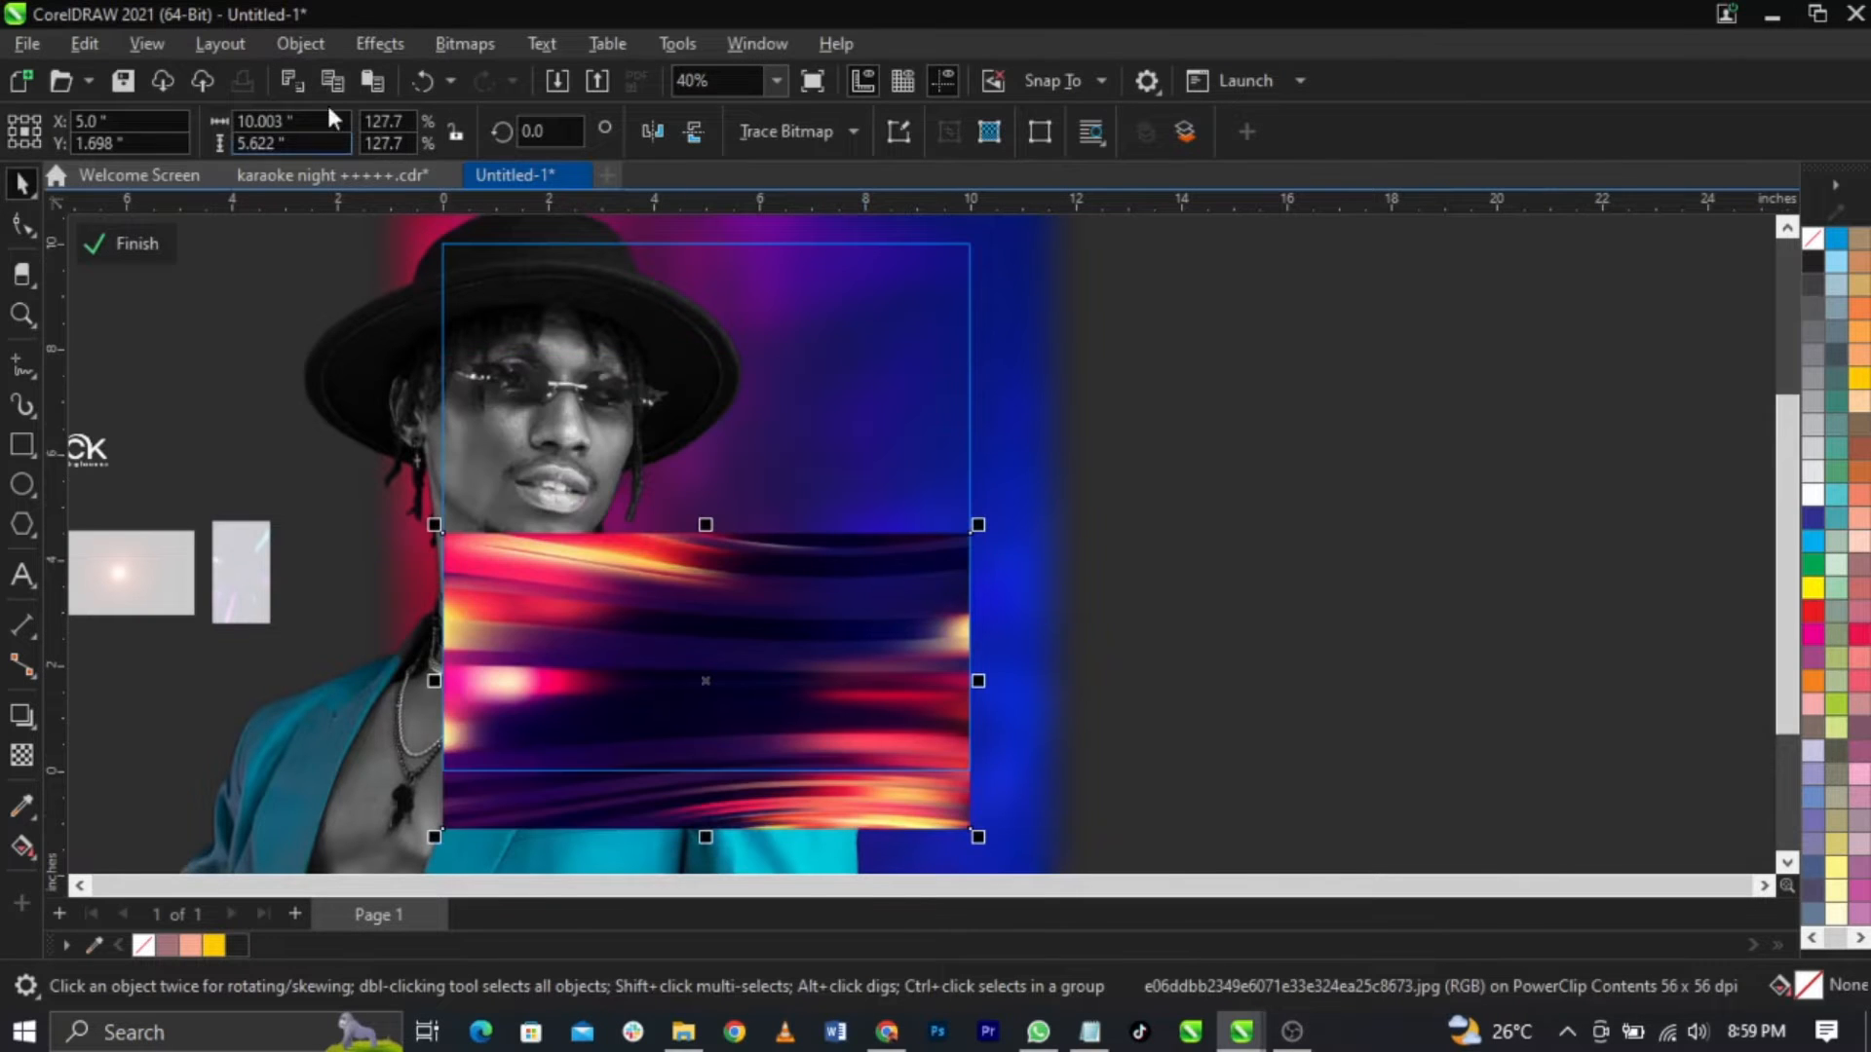
Step: Apply a Gaussian Blur with an 8.0 pixel radius to the light-streak image
click(384, 45)
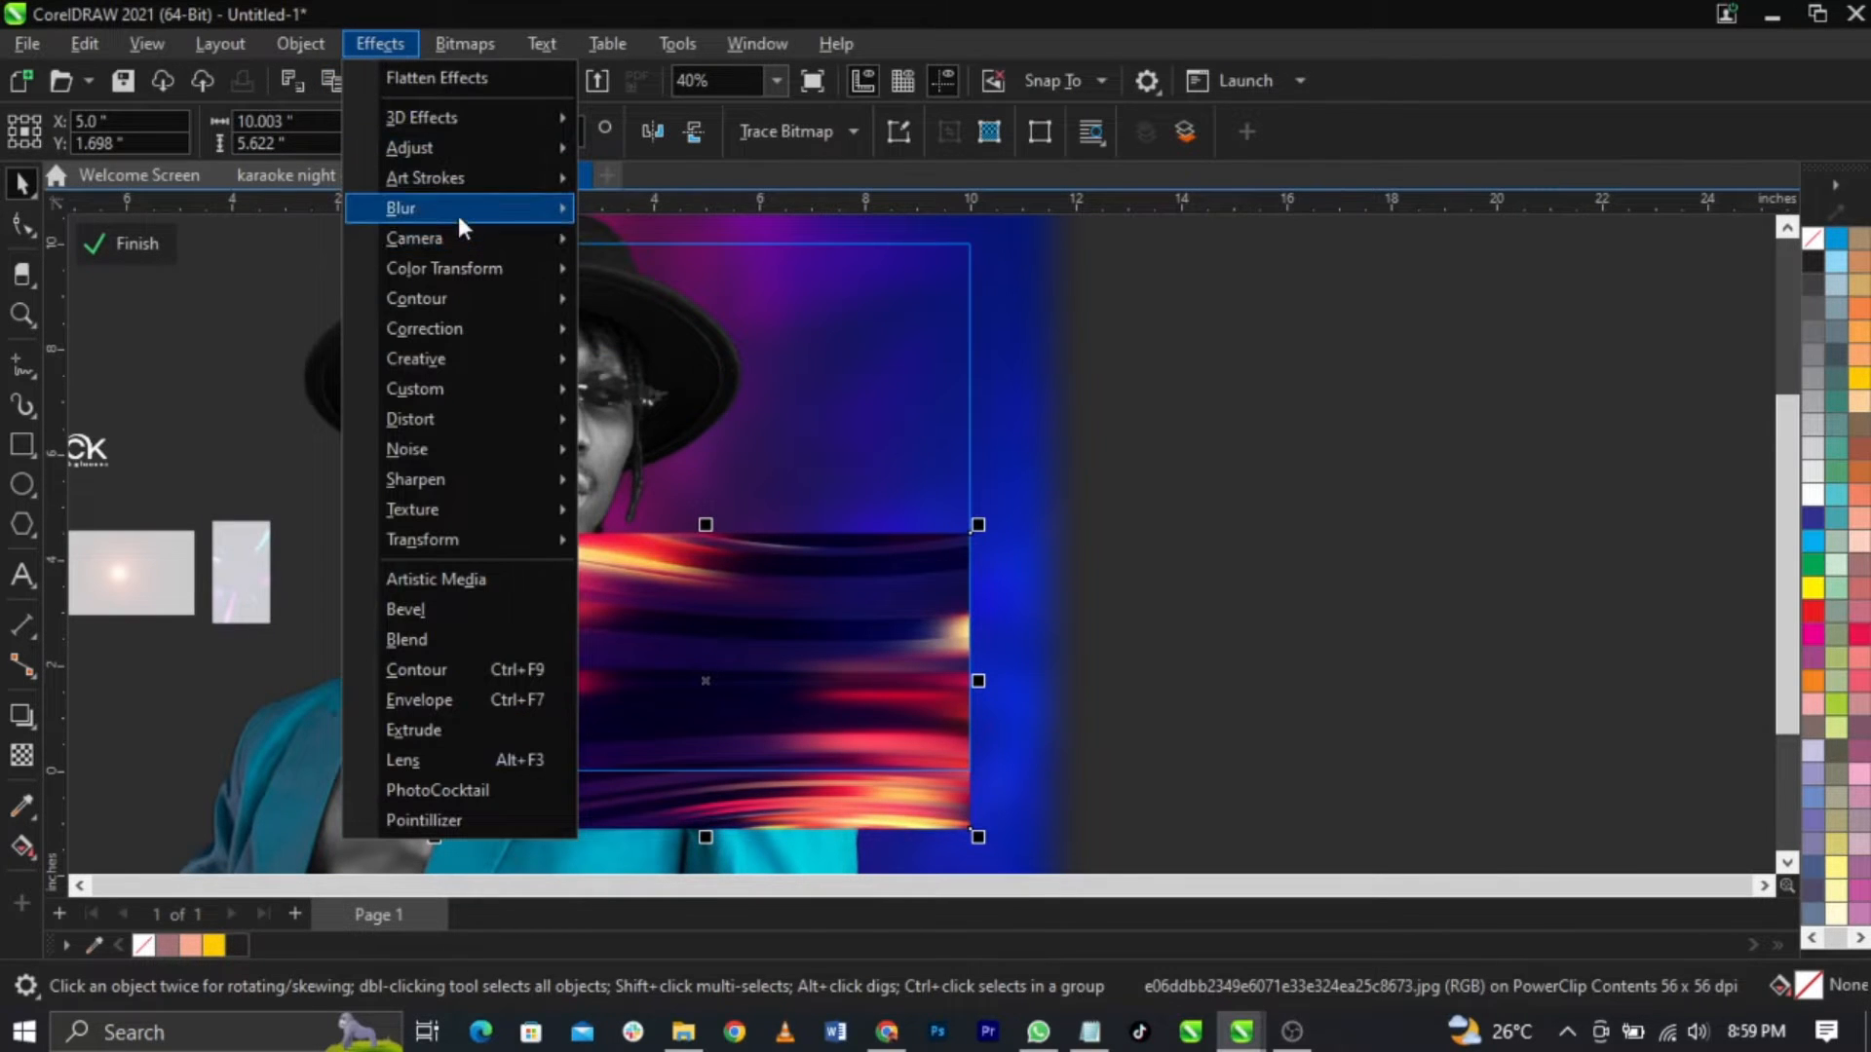
mouse_move(458, 211)
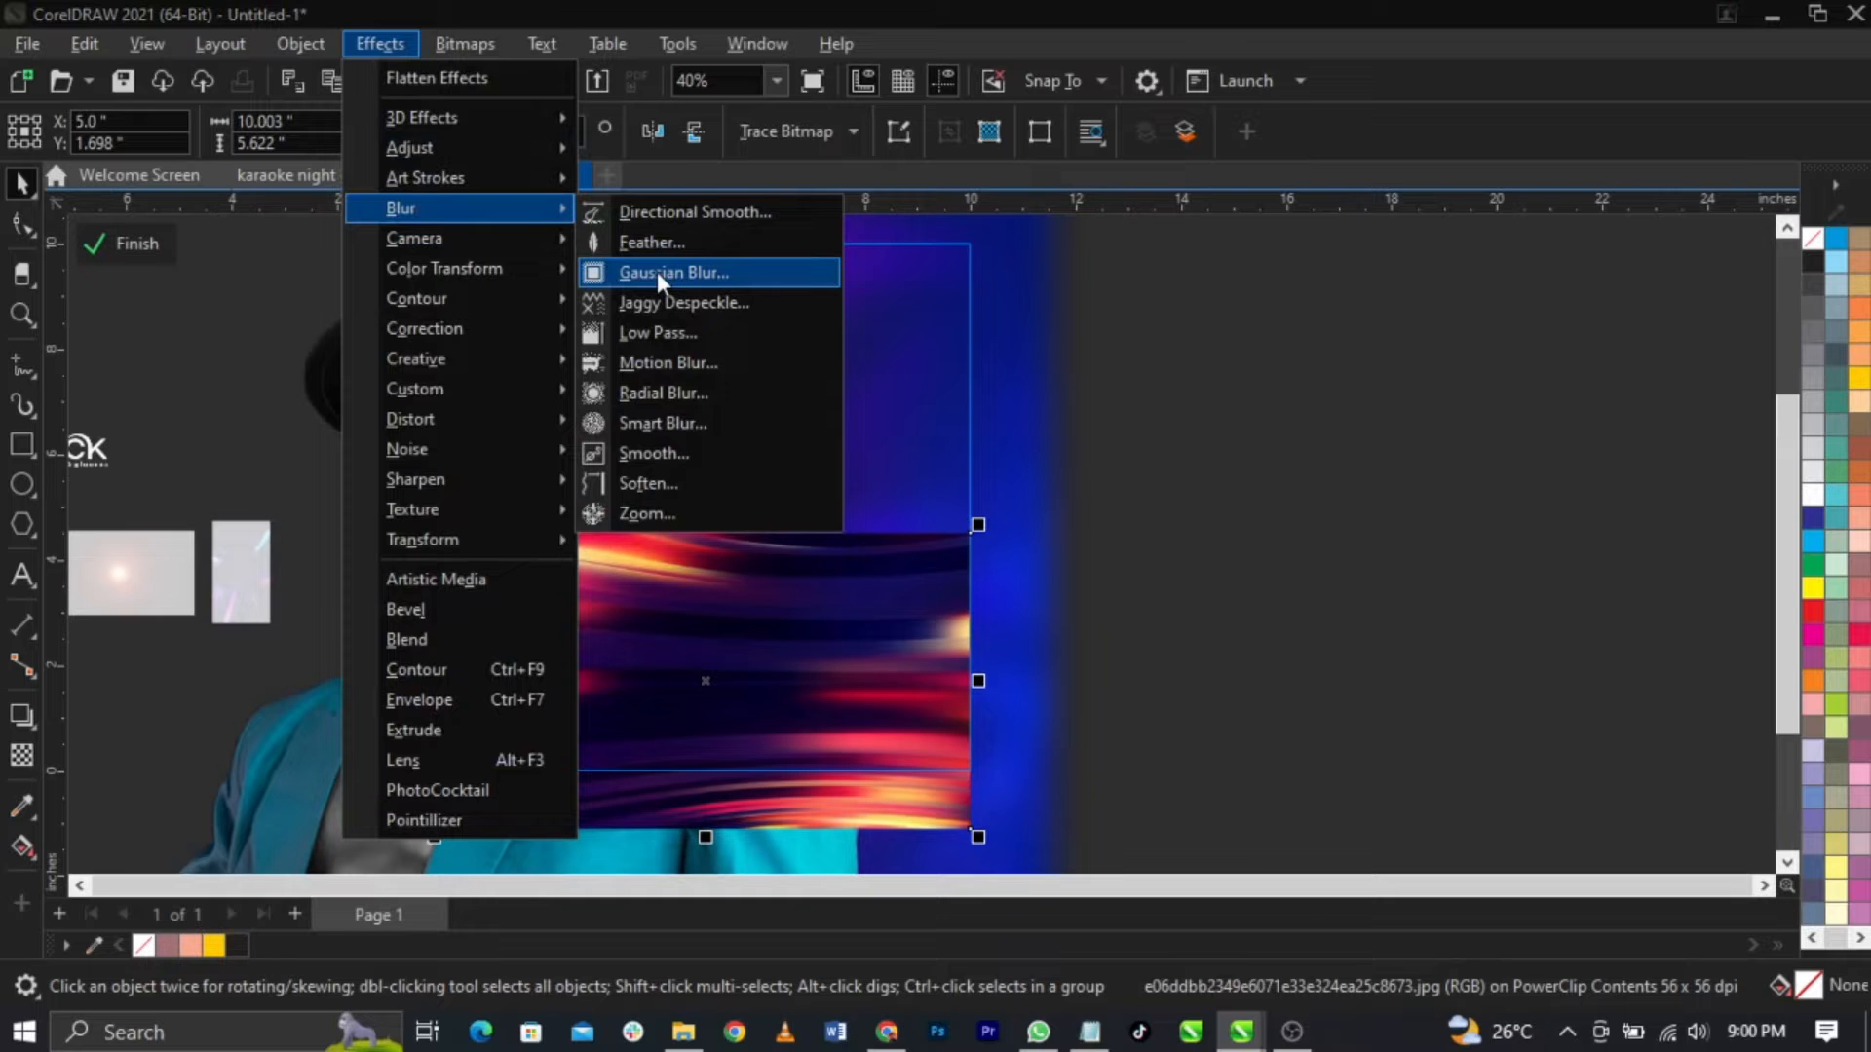
click(657, 271)
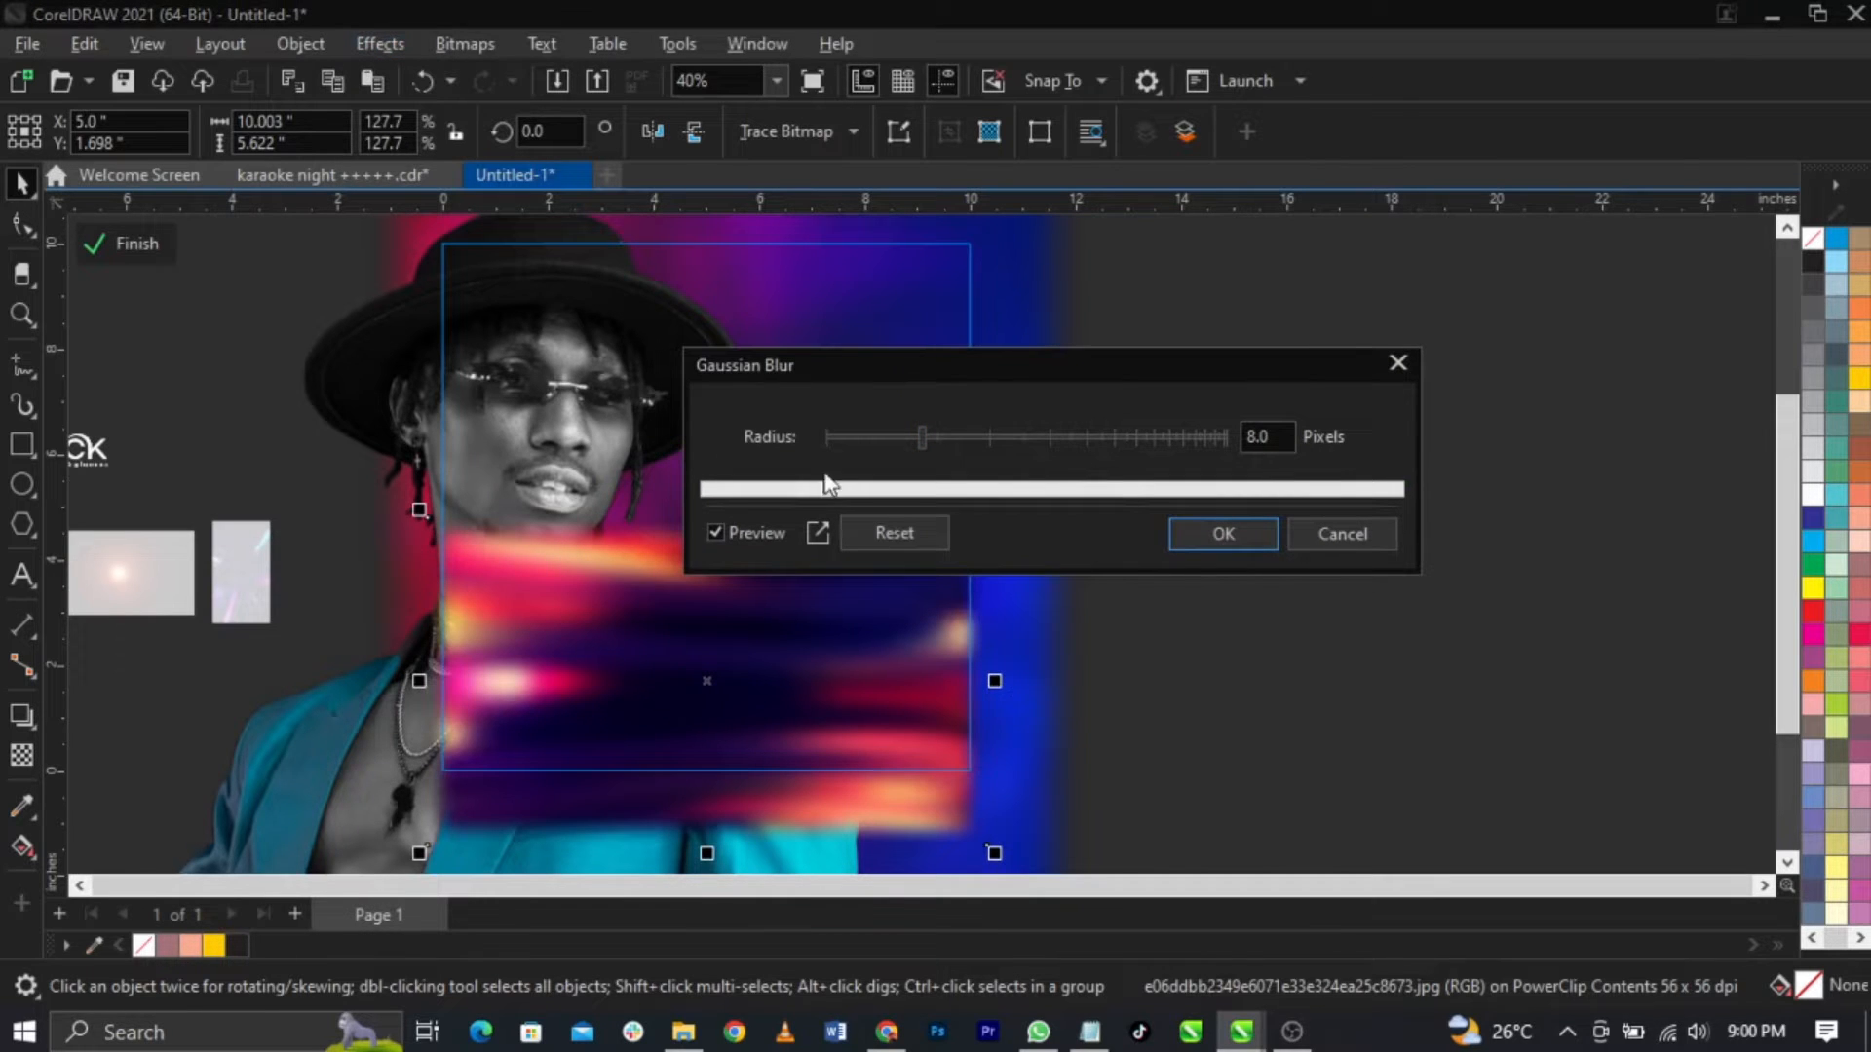
click(1224, 531)
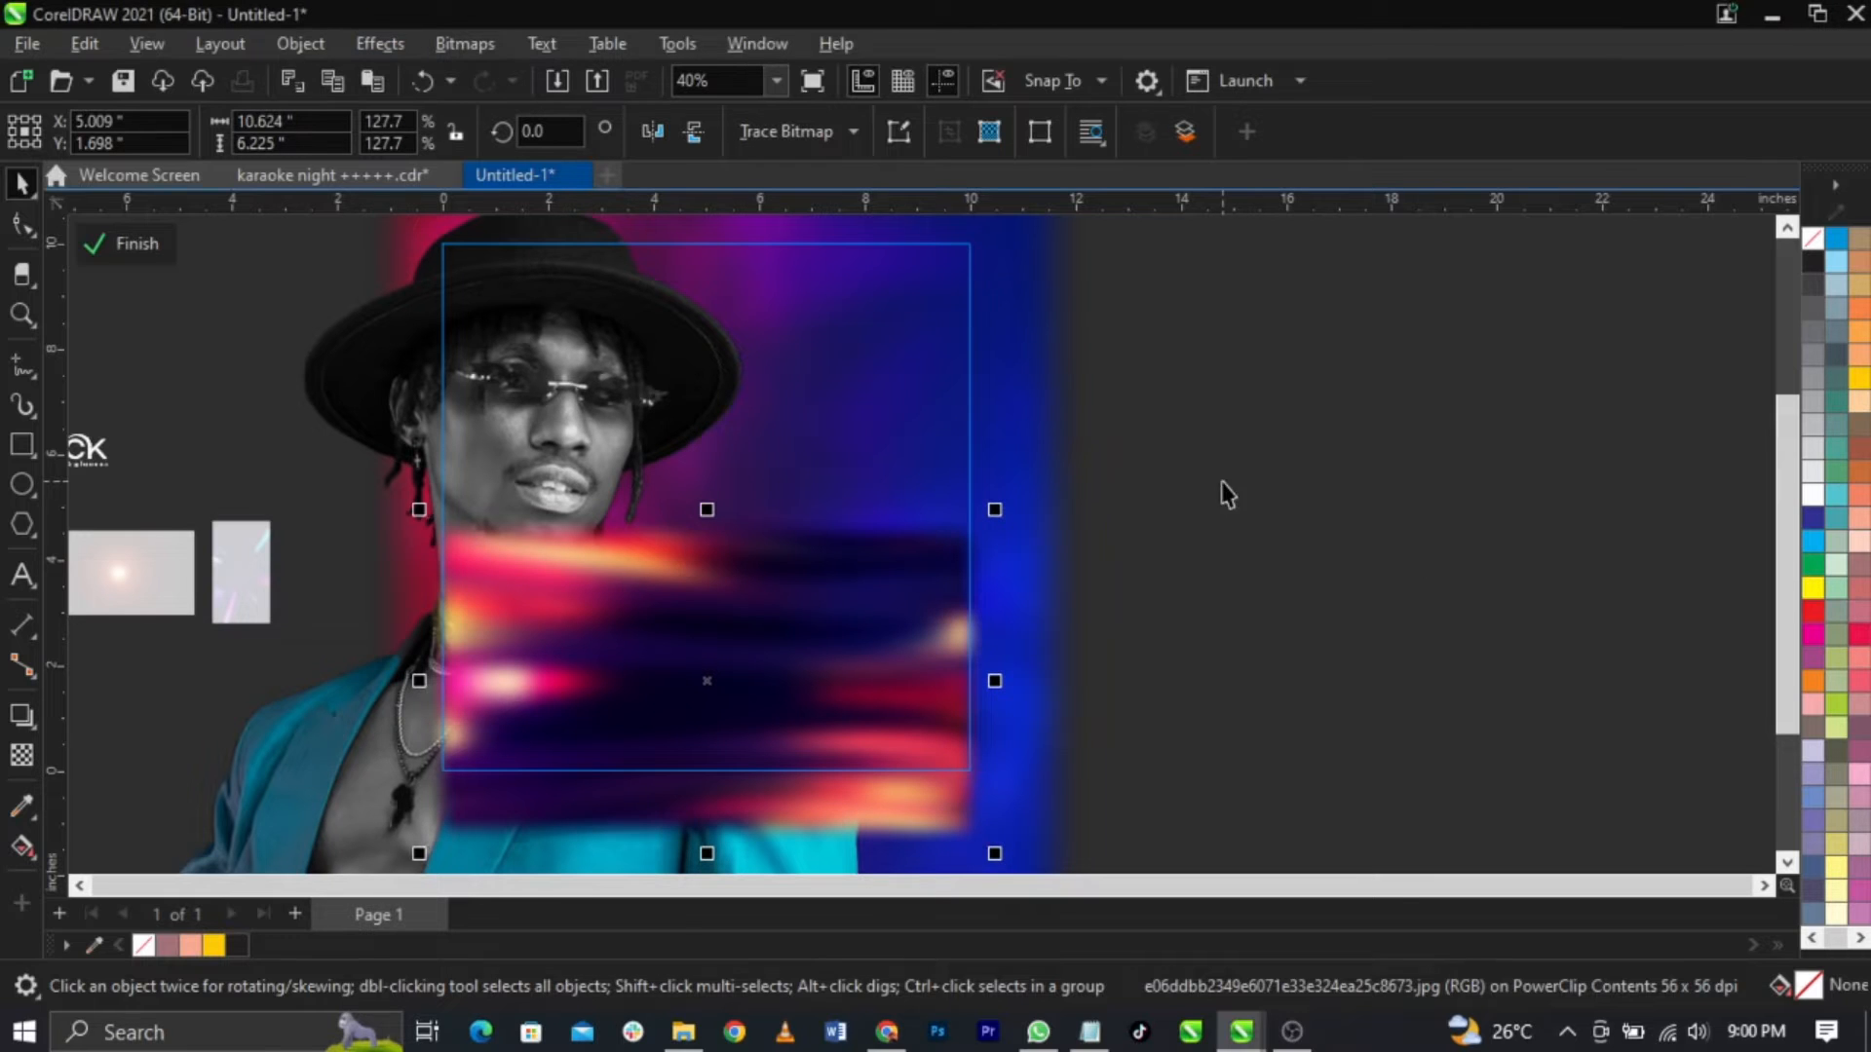
Step: Apply a vertical linear transparency to the light-streak image so that it fades out toward its top edge
click(22, 756)
drag(726, 678, 729, 543)
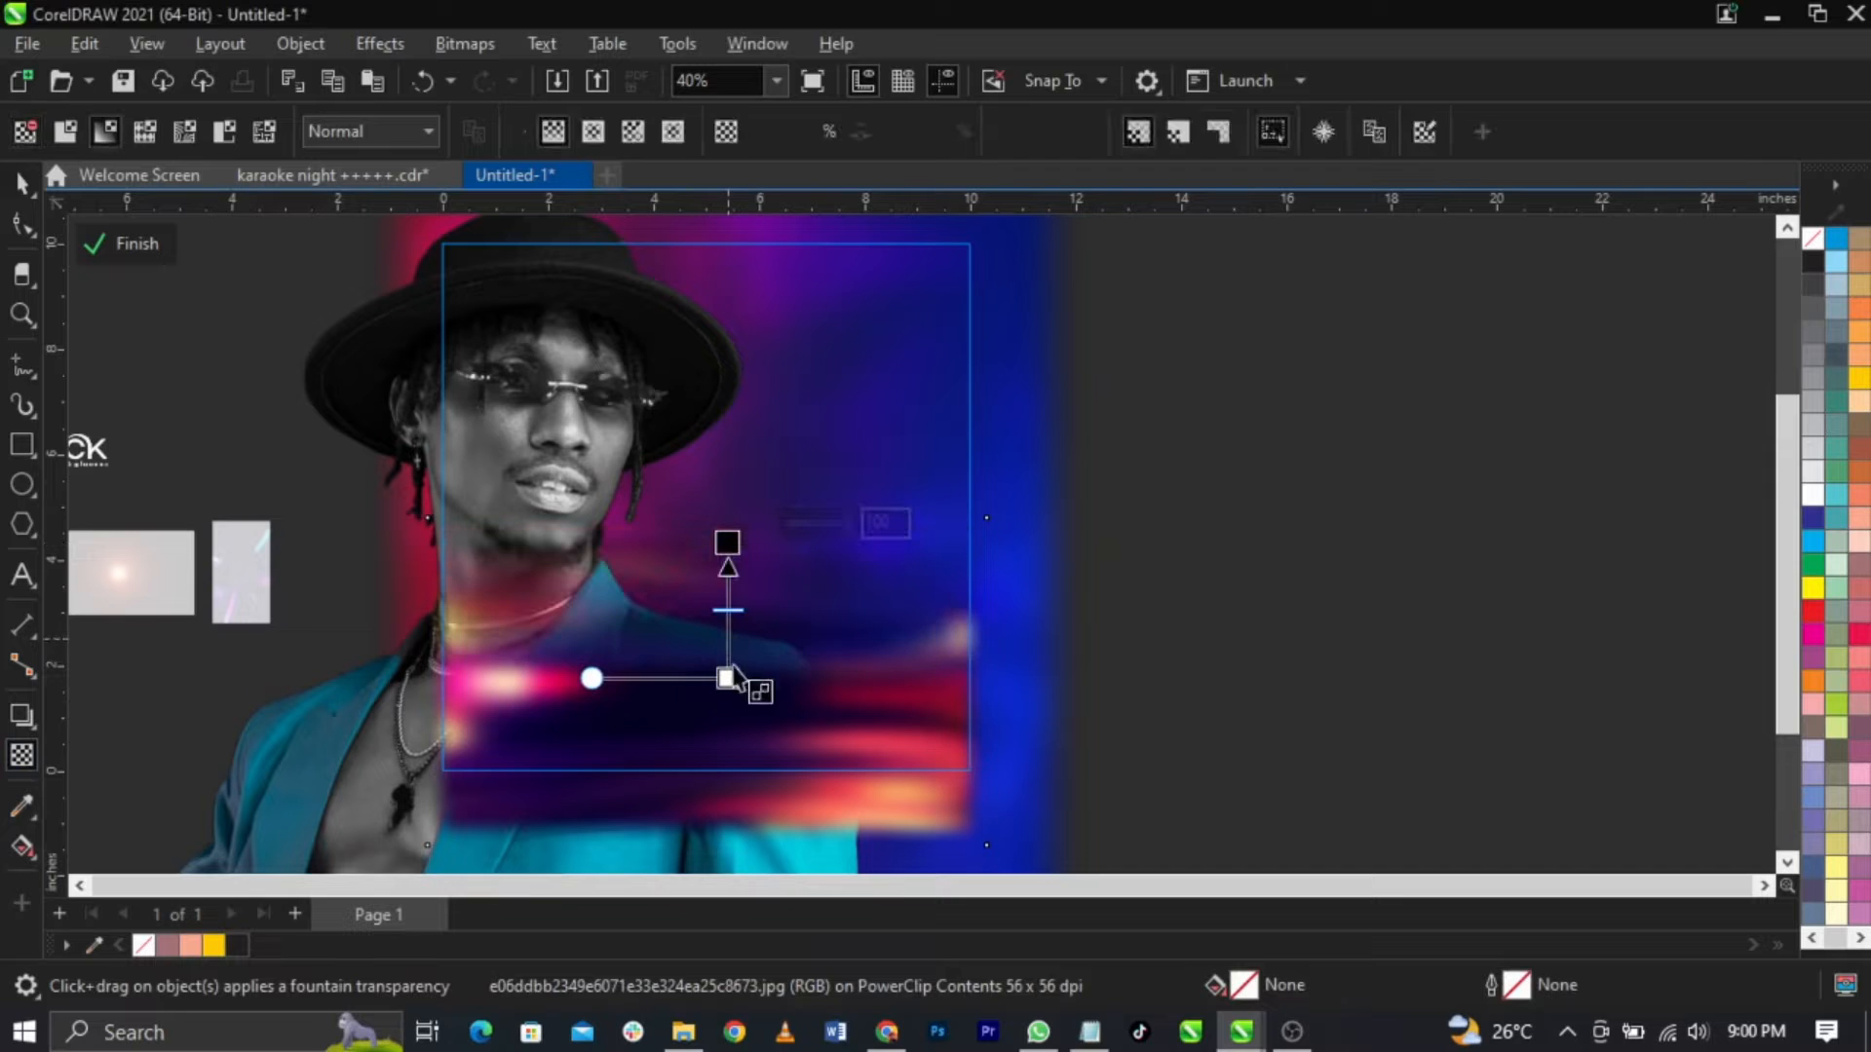
drag(729, 676, 728, 695)
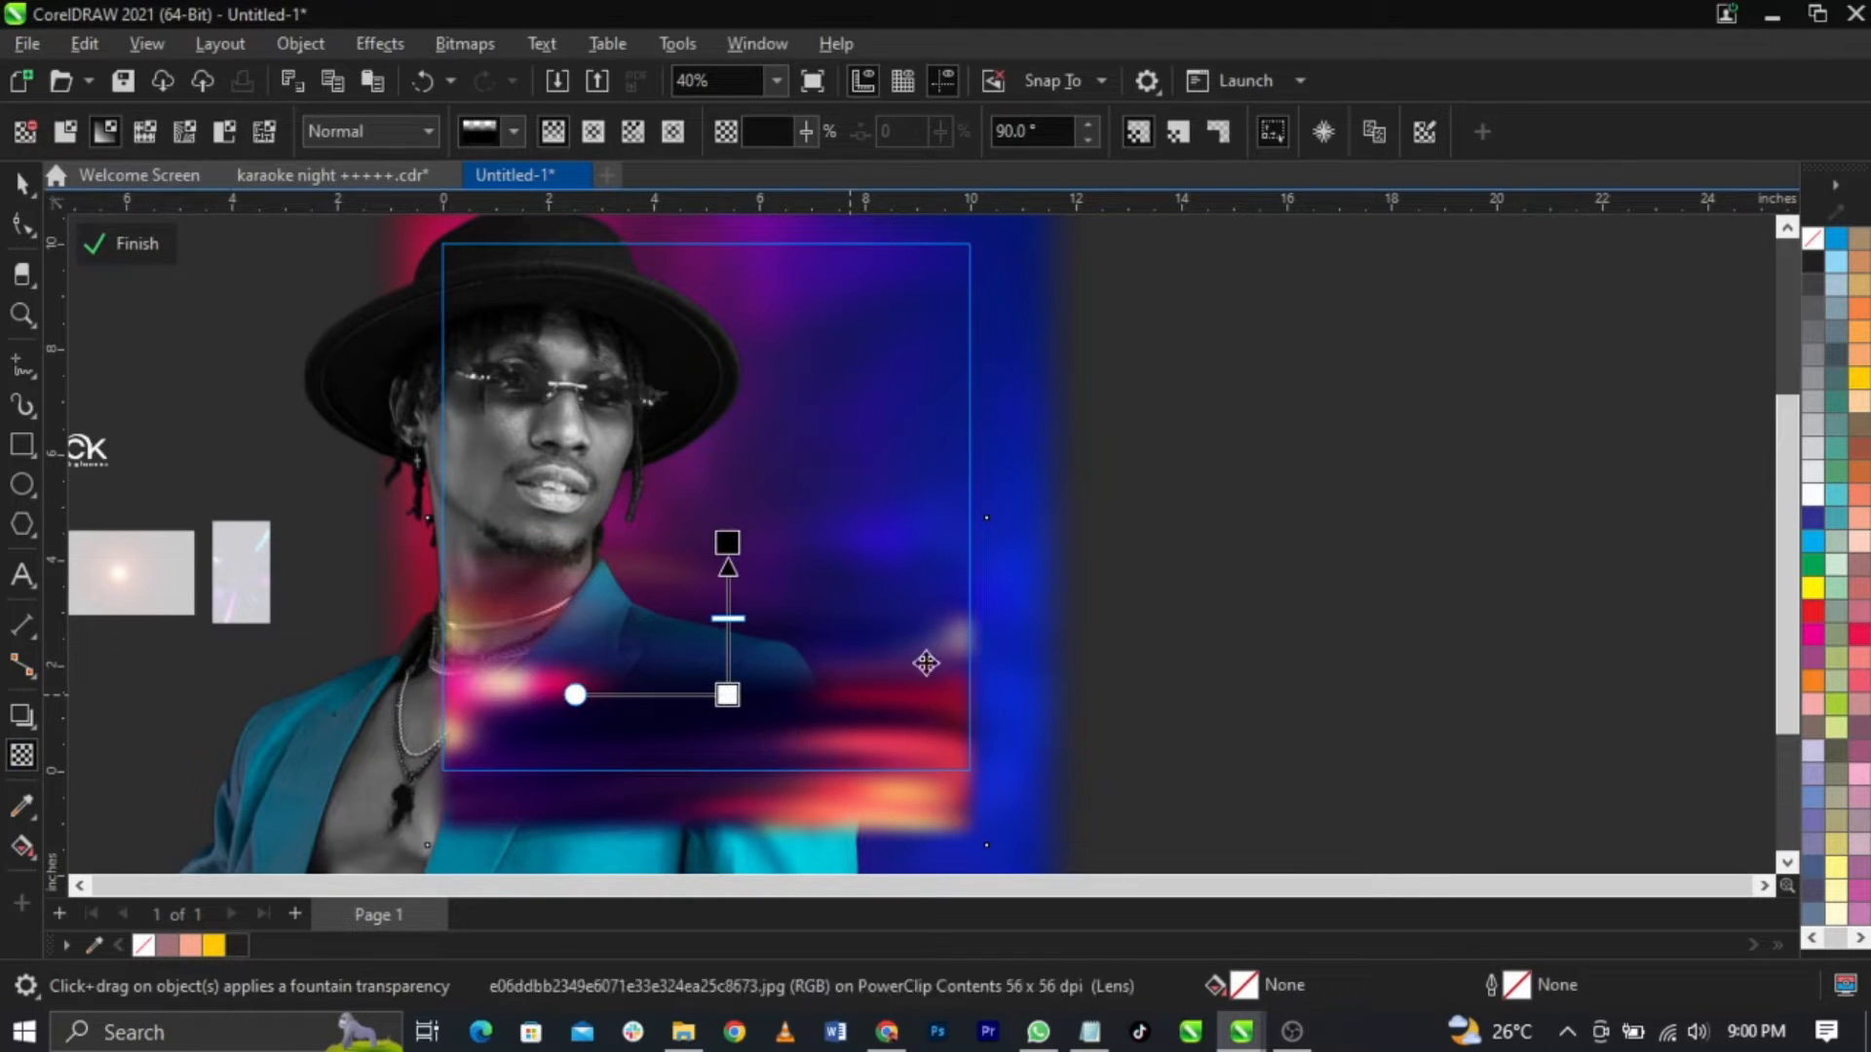
Step: Enlarge the light-streak image to about 11.3 by 6.6 inches and set its lower transparency node to 11%
key(space)
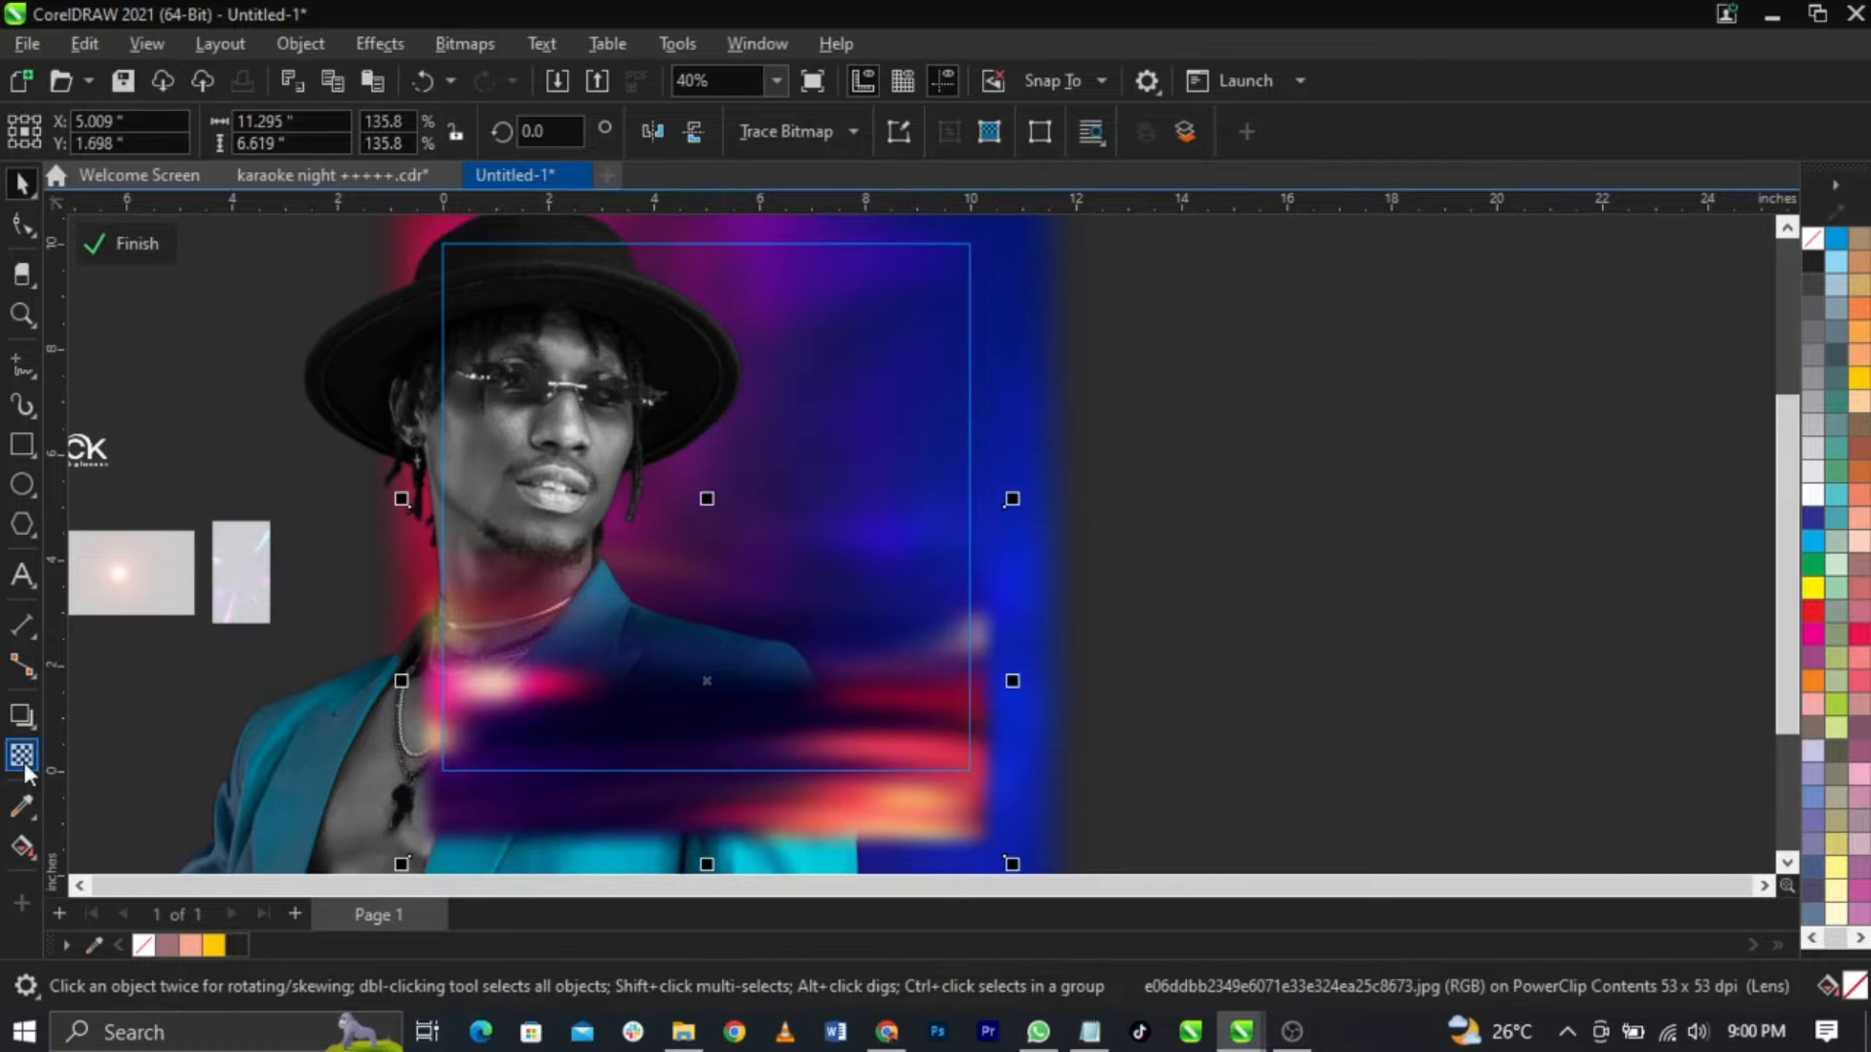
click(22, 756)
click(729, 696)
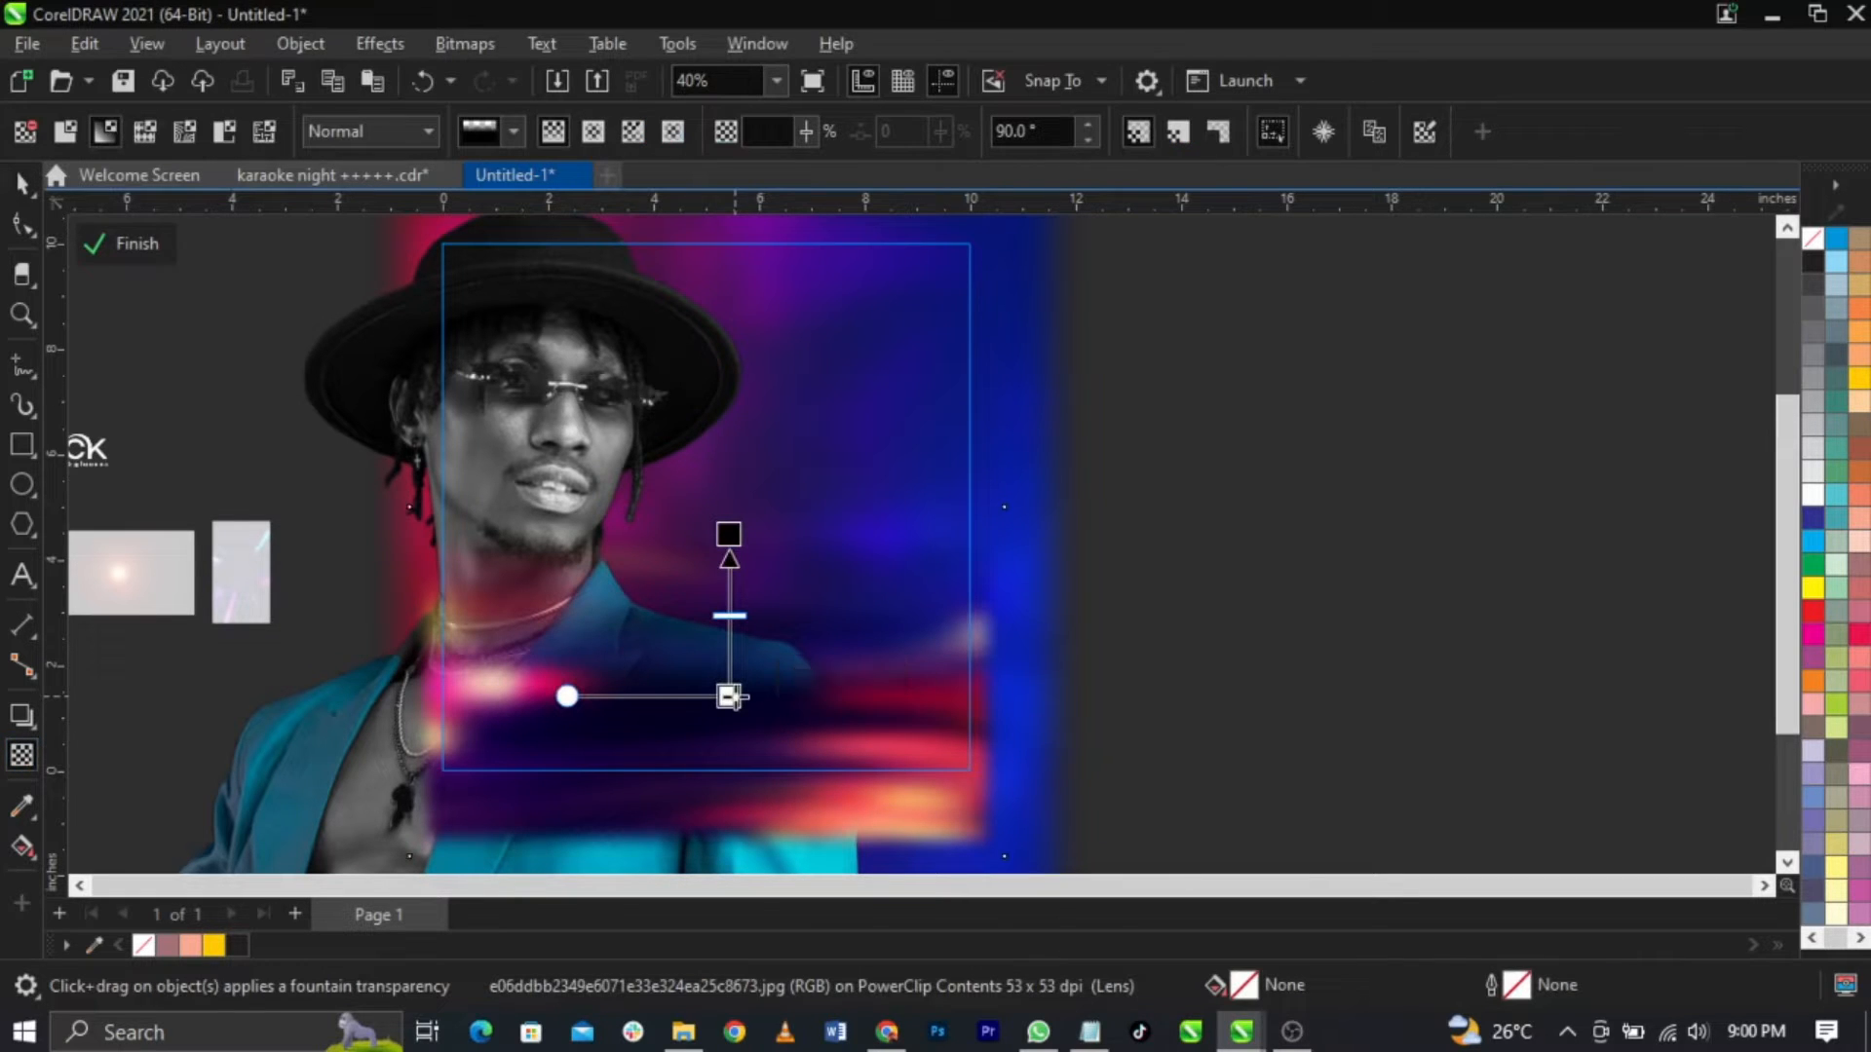
drag(792, 676, 791, 678)
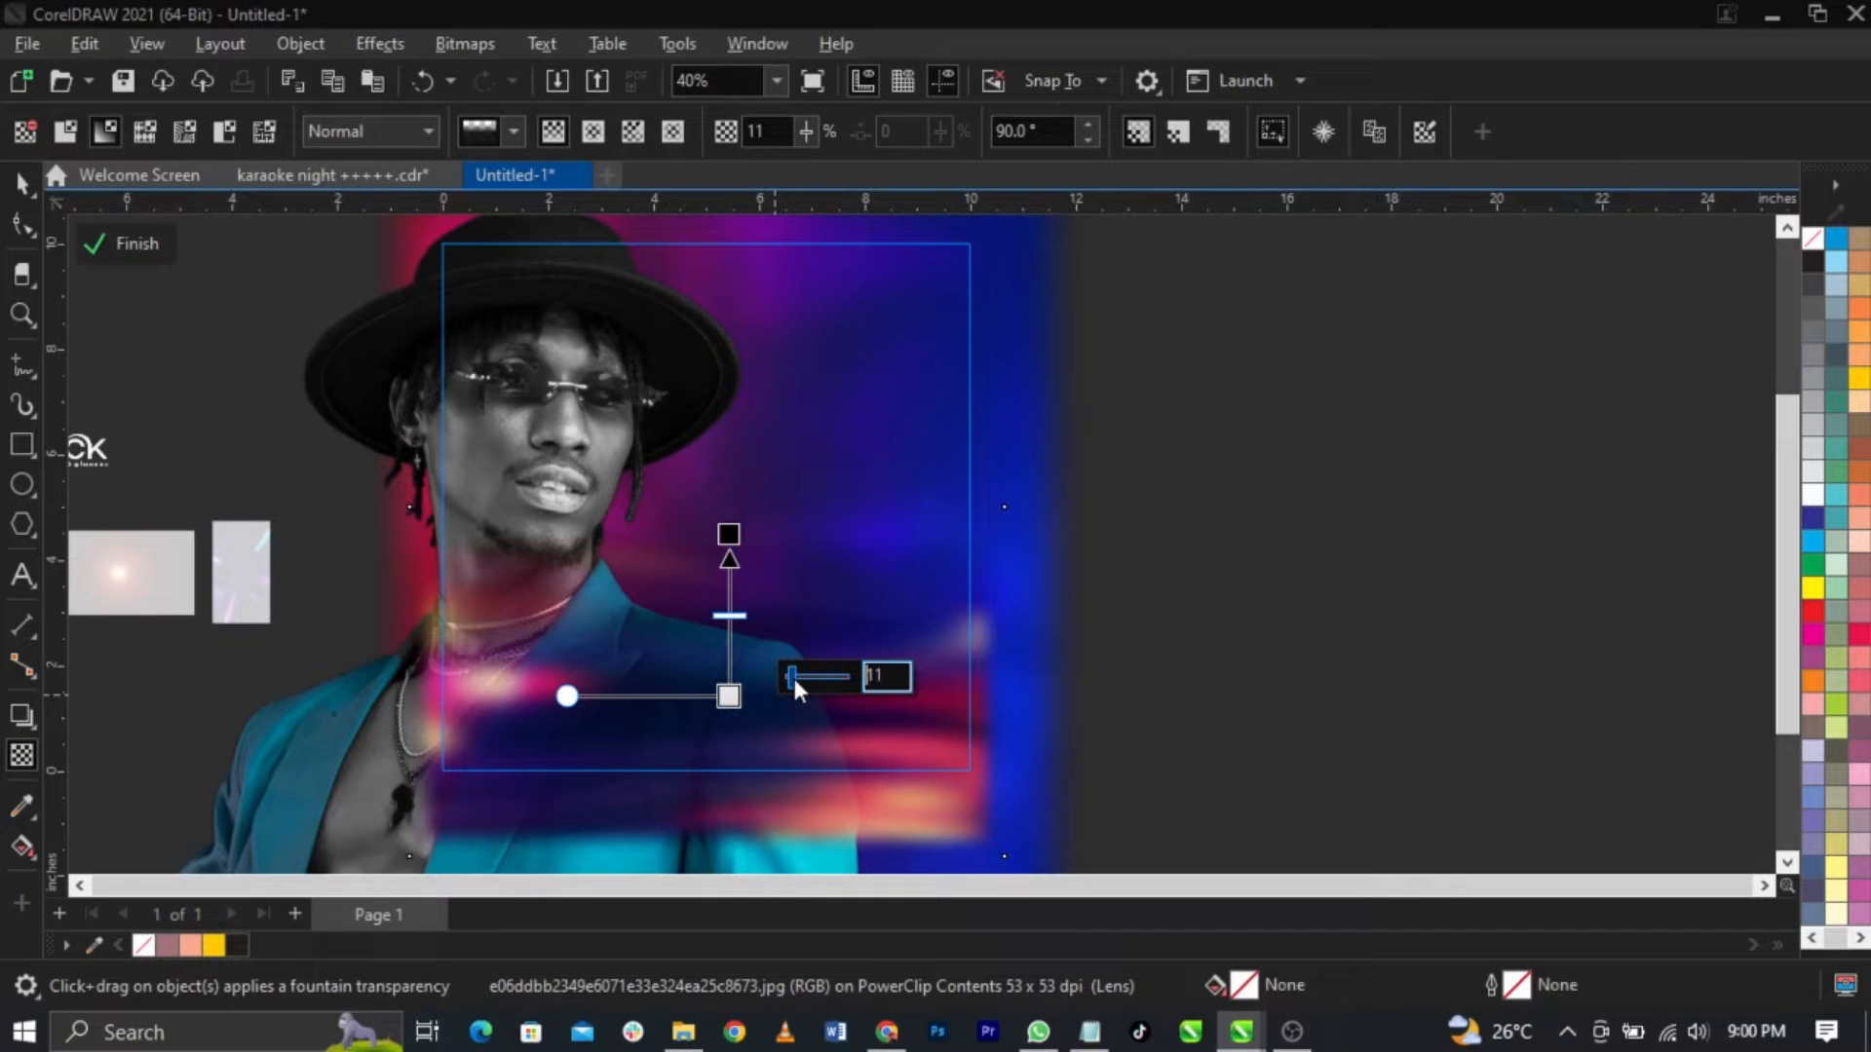
Step: Deselect the light-streak image and finish editing the PowerClip contents
click(1182, 681)
key(space)
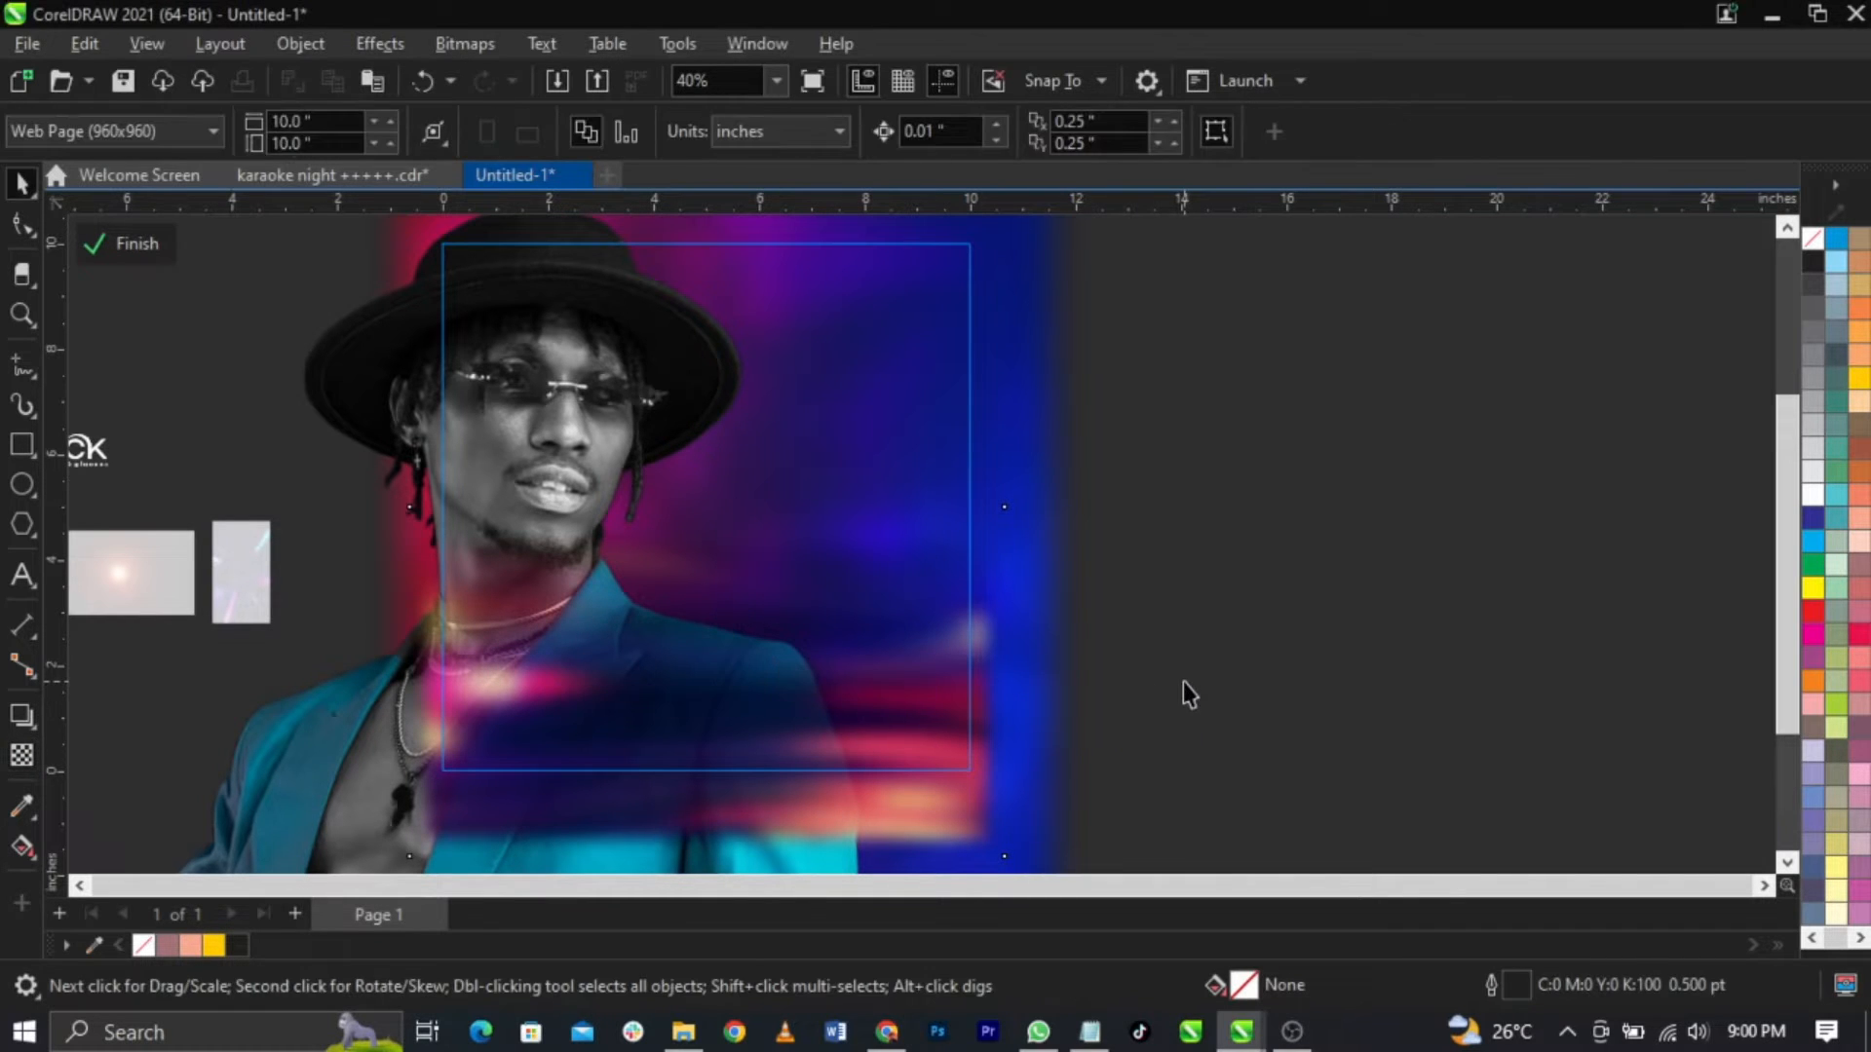
click(151, 255)
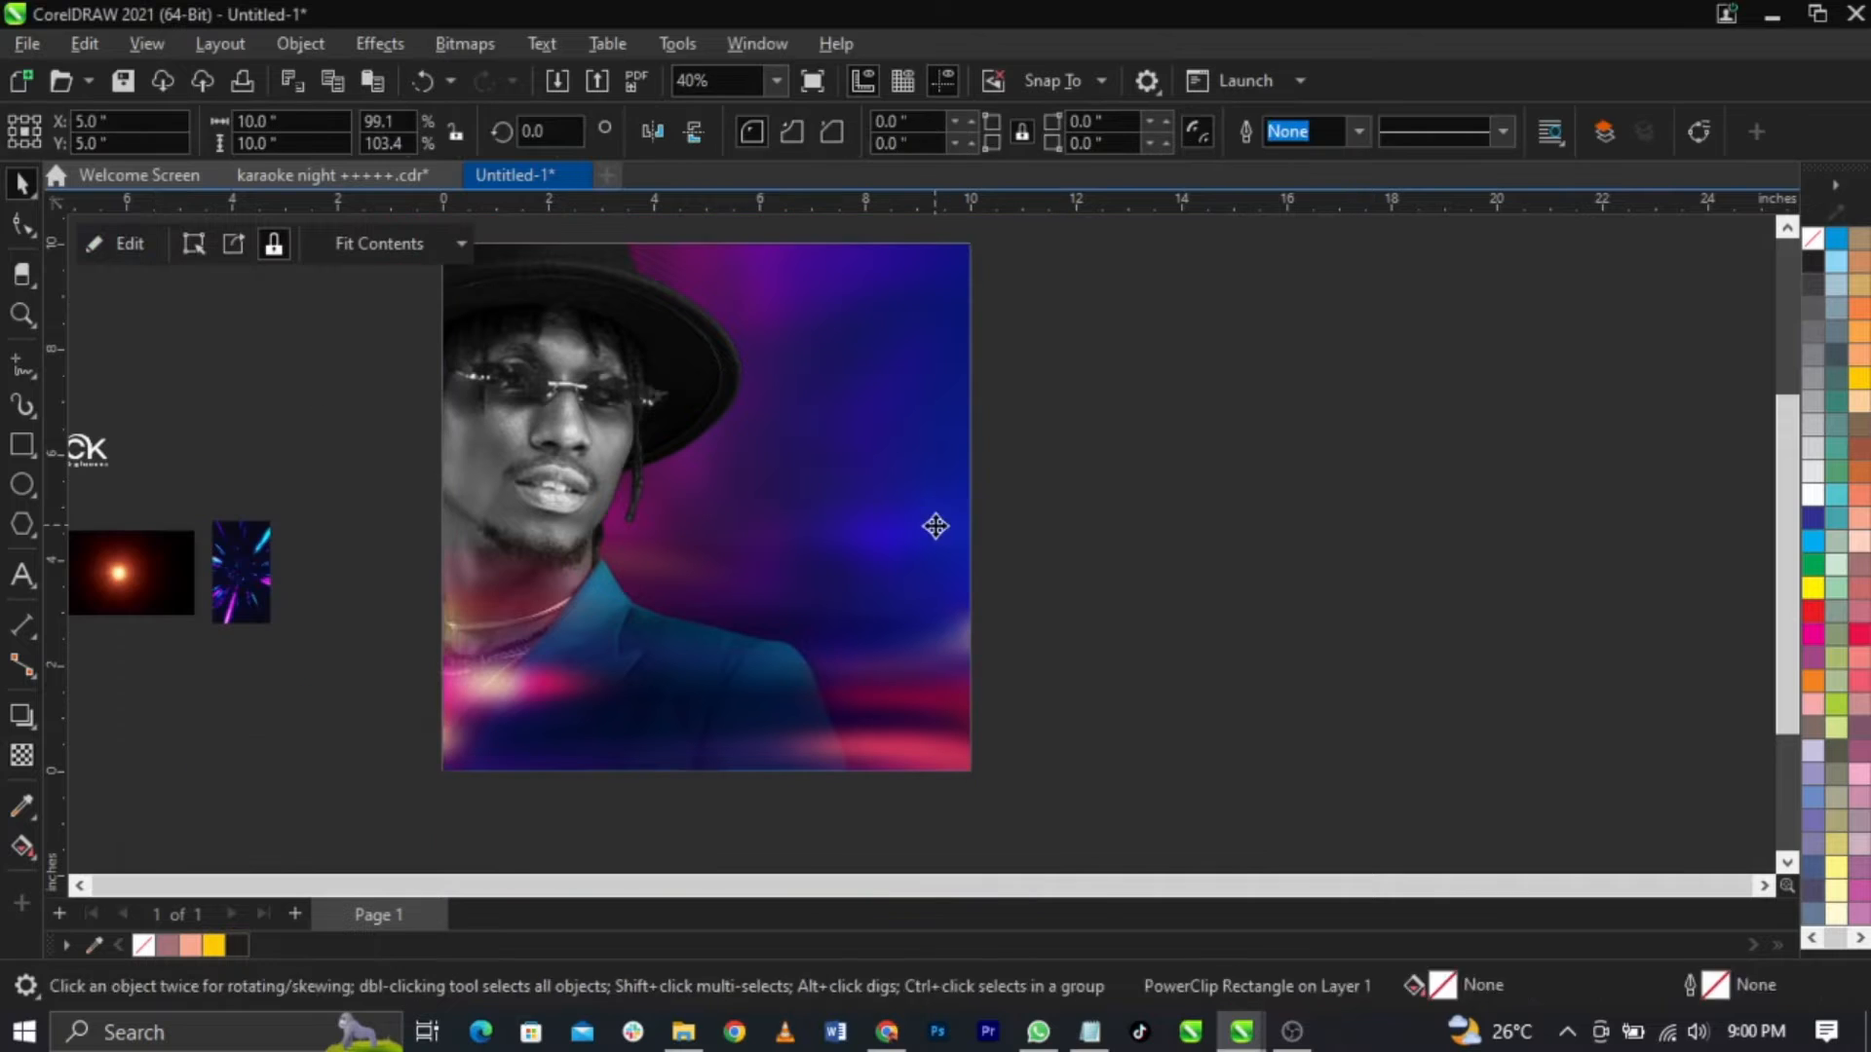
Step: Reopen the PowerClip contents and draw a rectangle about 11.6 by 3.1 inches across the lower part of the portrait
right_click(692, 647)
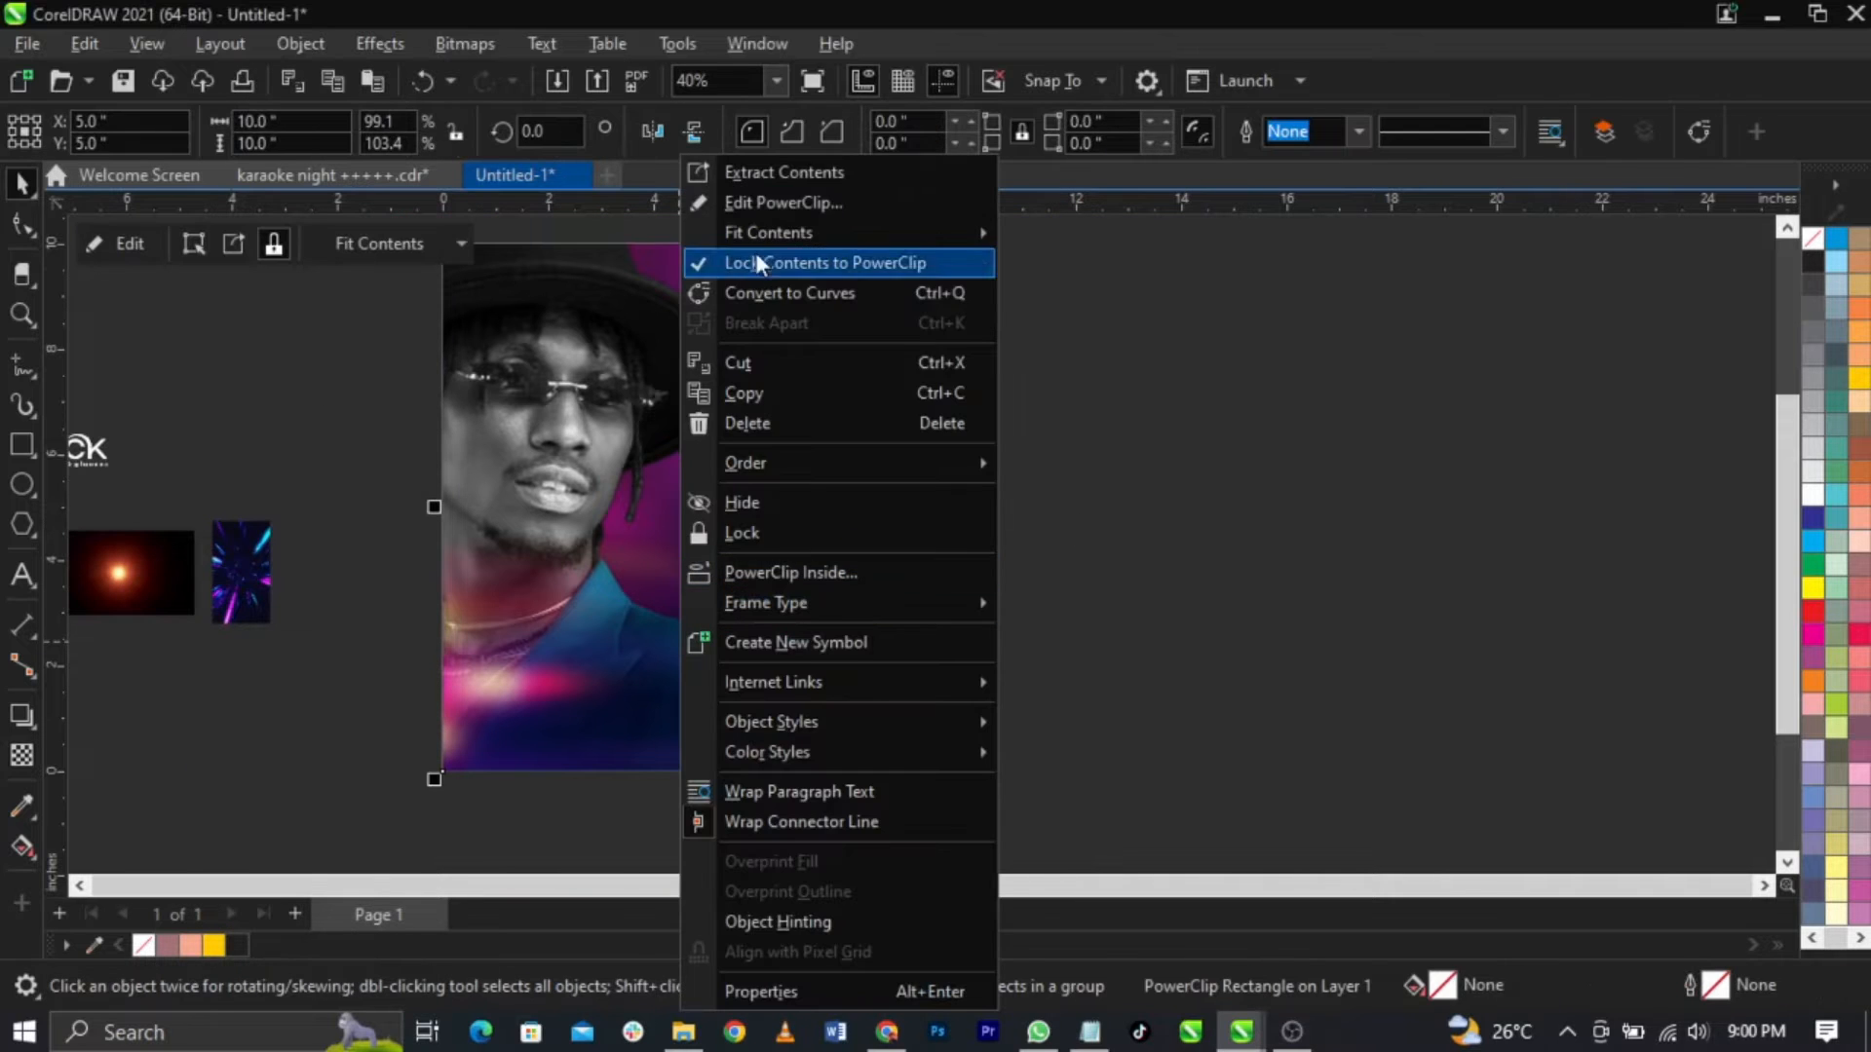
click(764, 204)
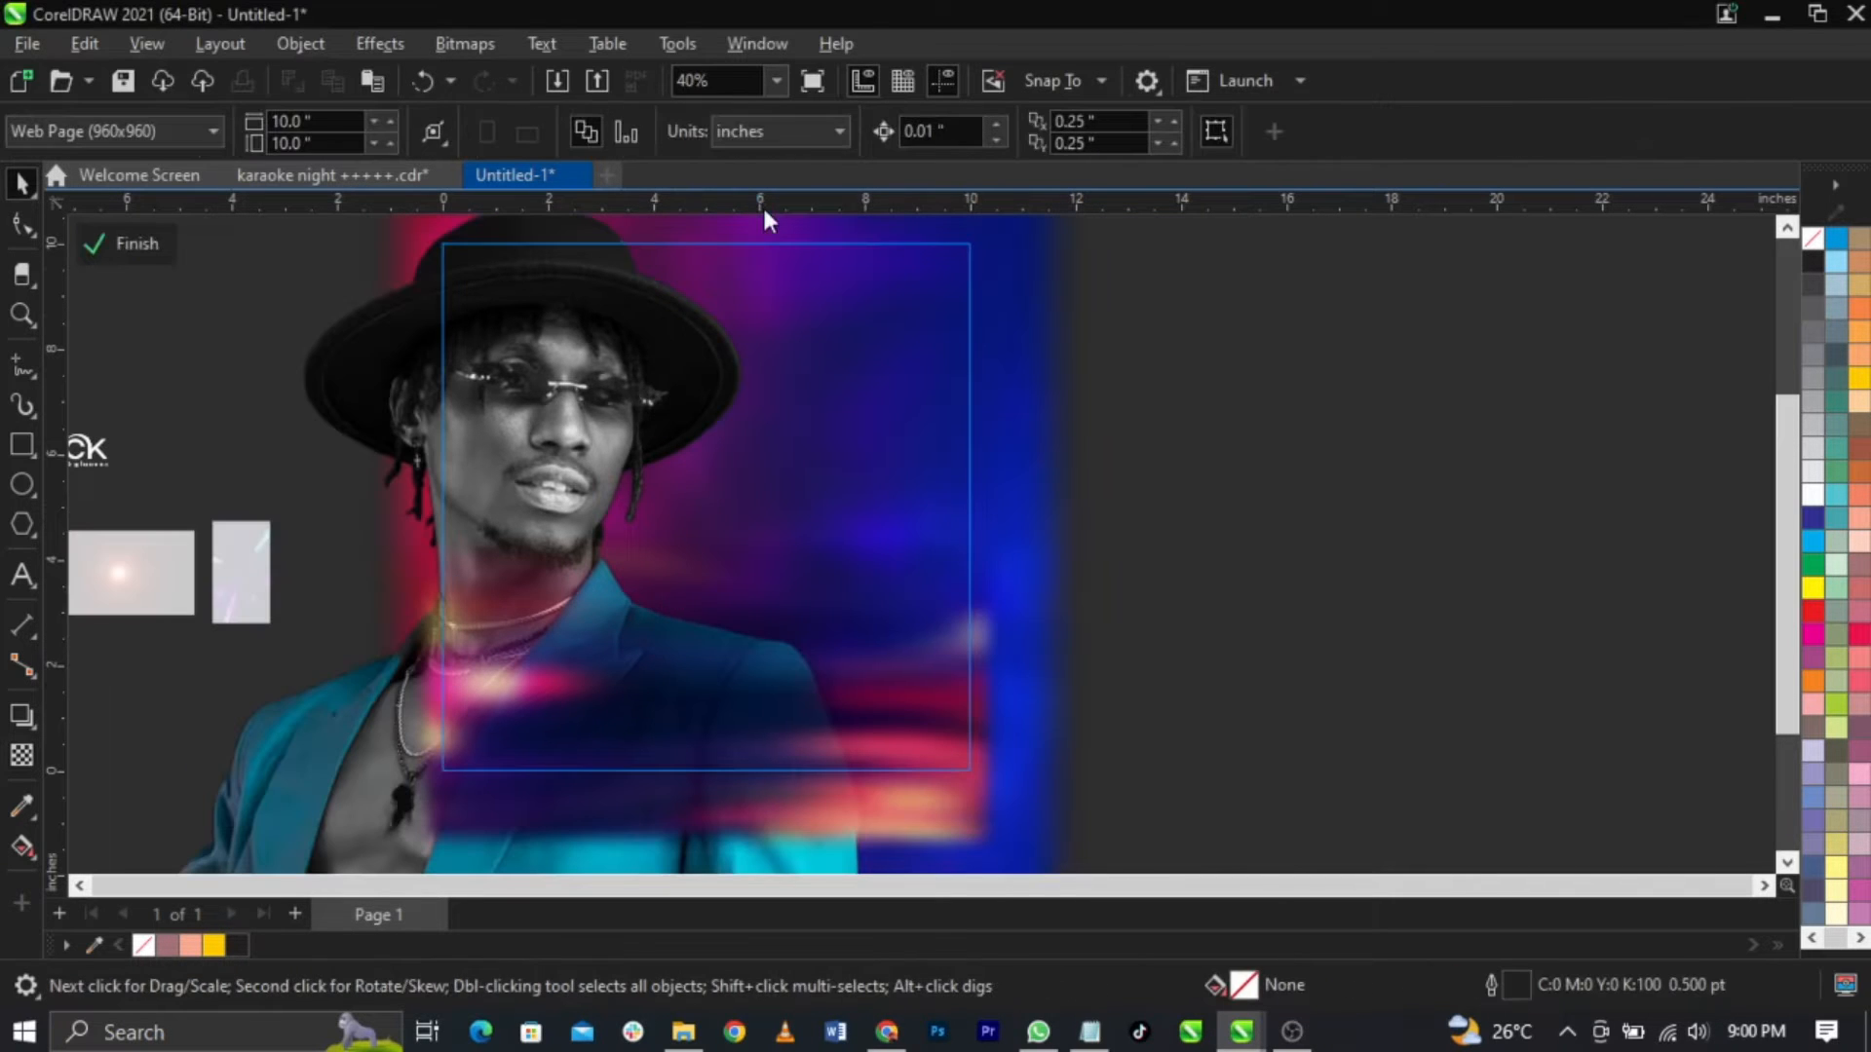
click(24, 447)
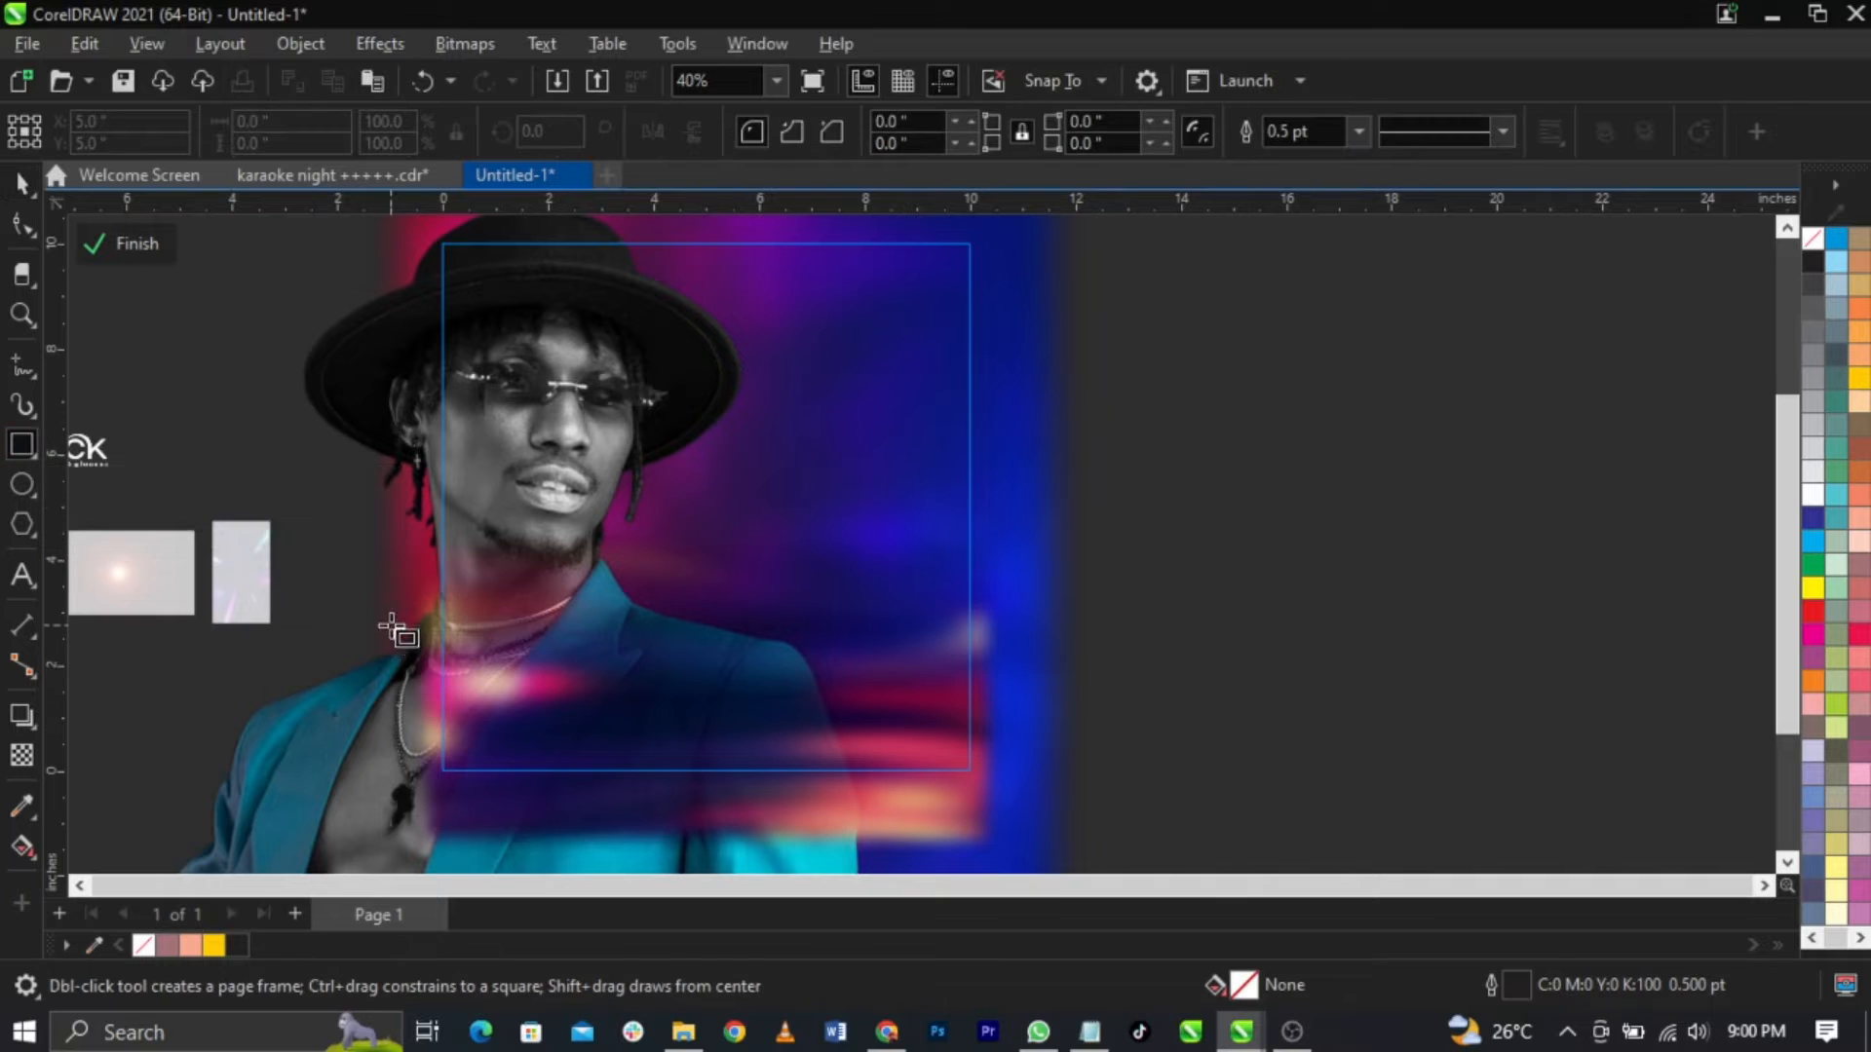
drag(391, 625, 1003, 791)
key(space)
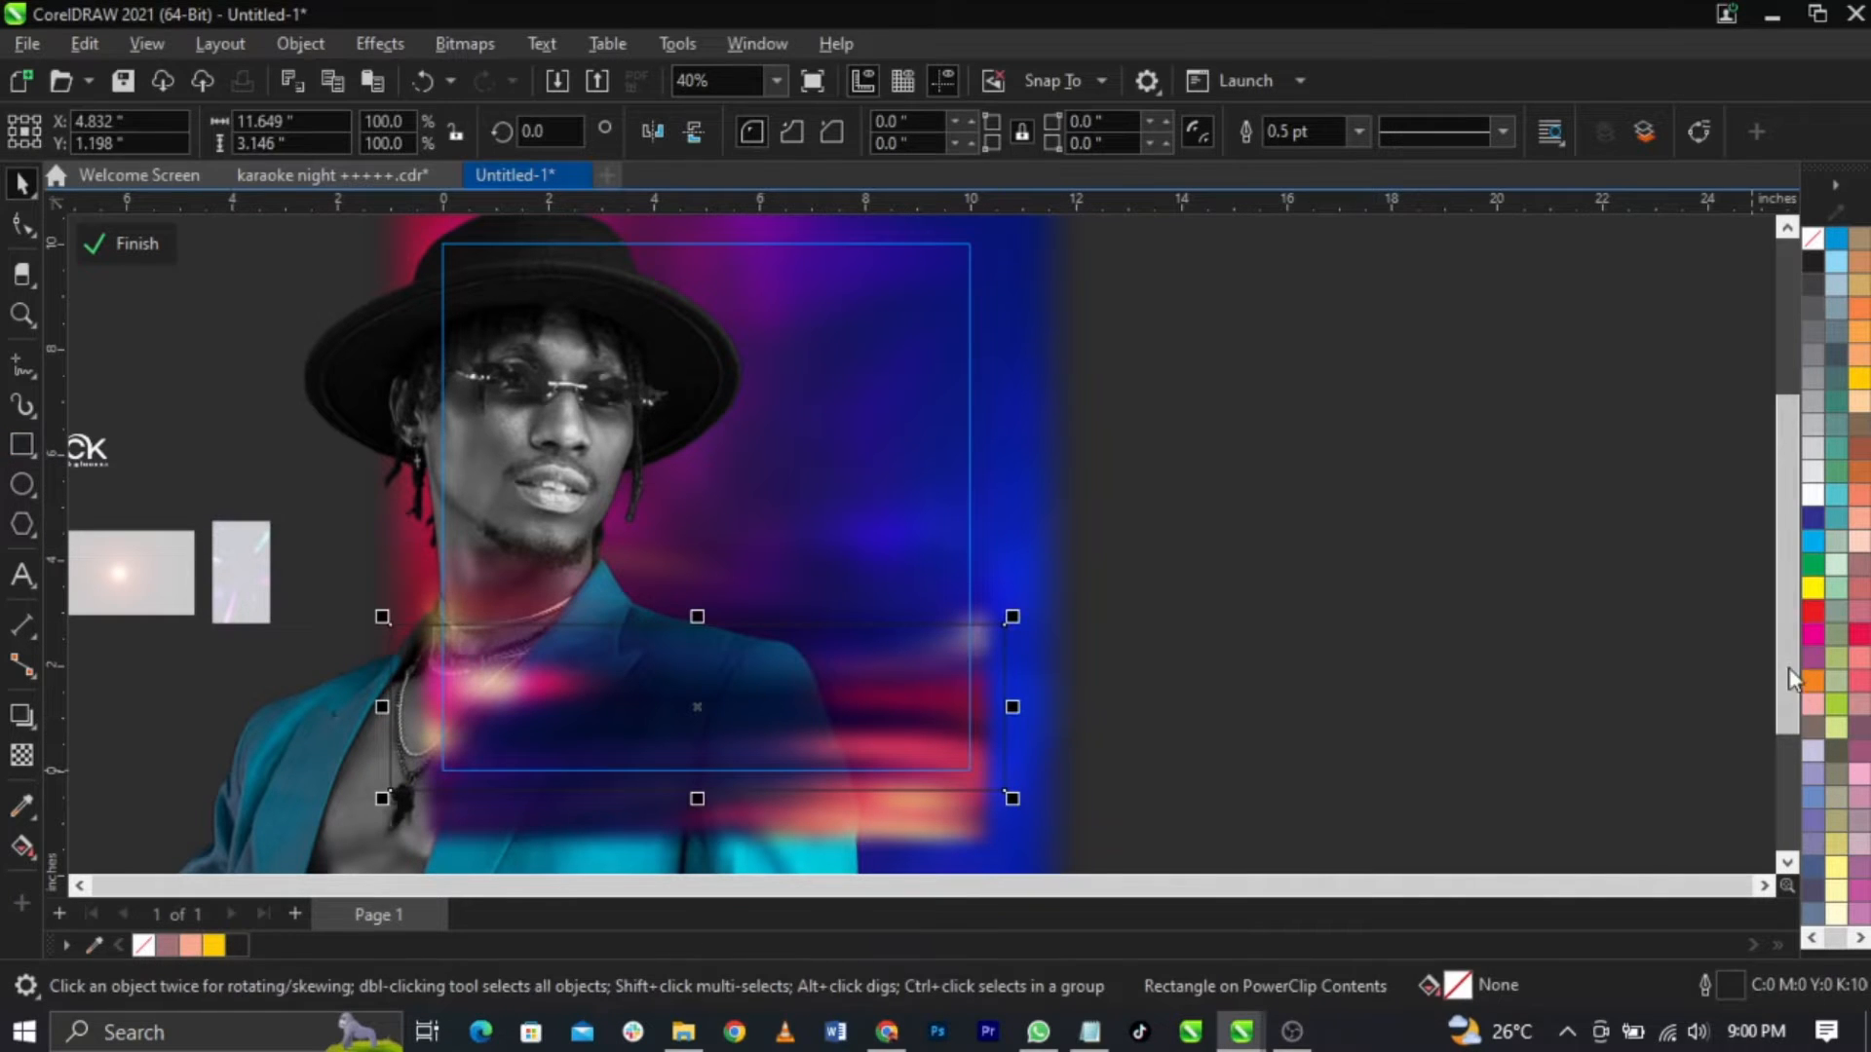
Step: Fill the rectangle with pure black using the RGB color model (#000000)
scroll(1830, 634, down, 1)
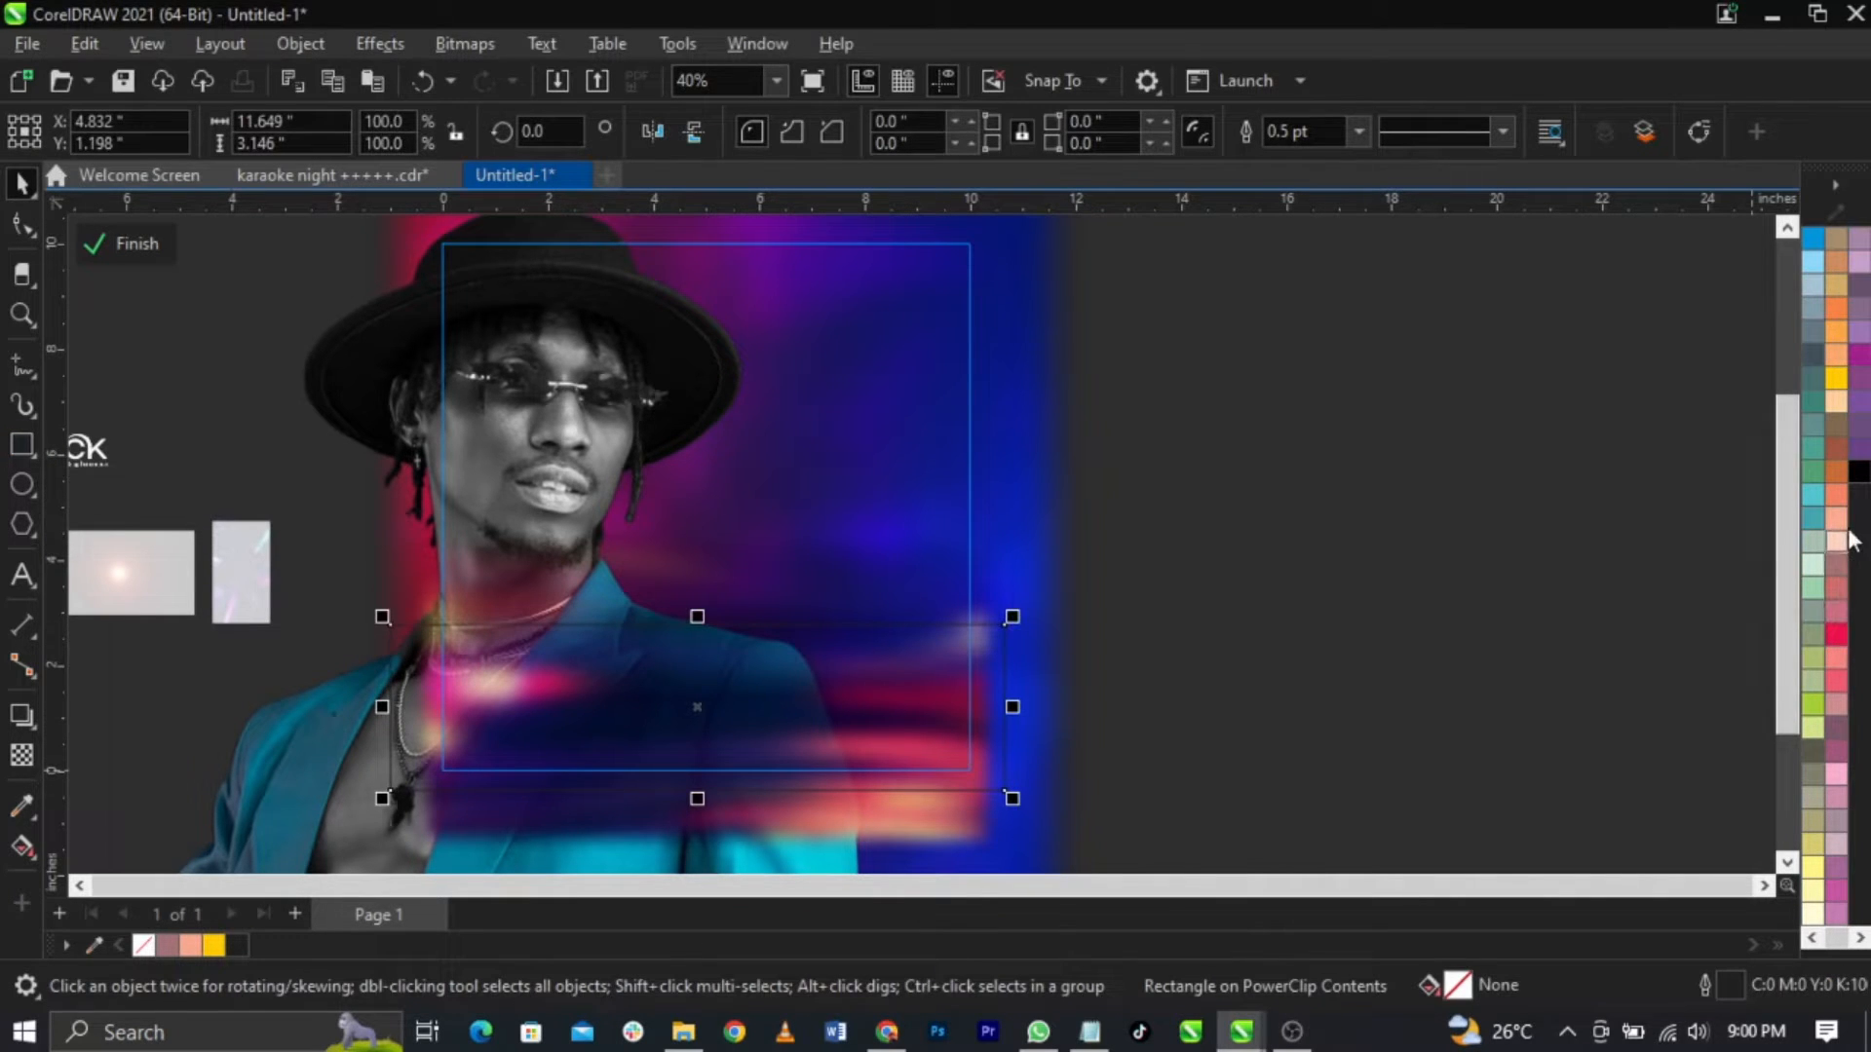
click(1855, 475)
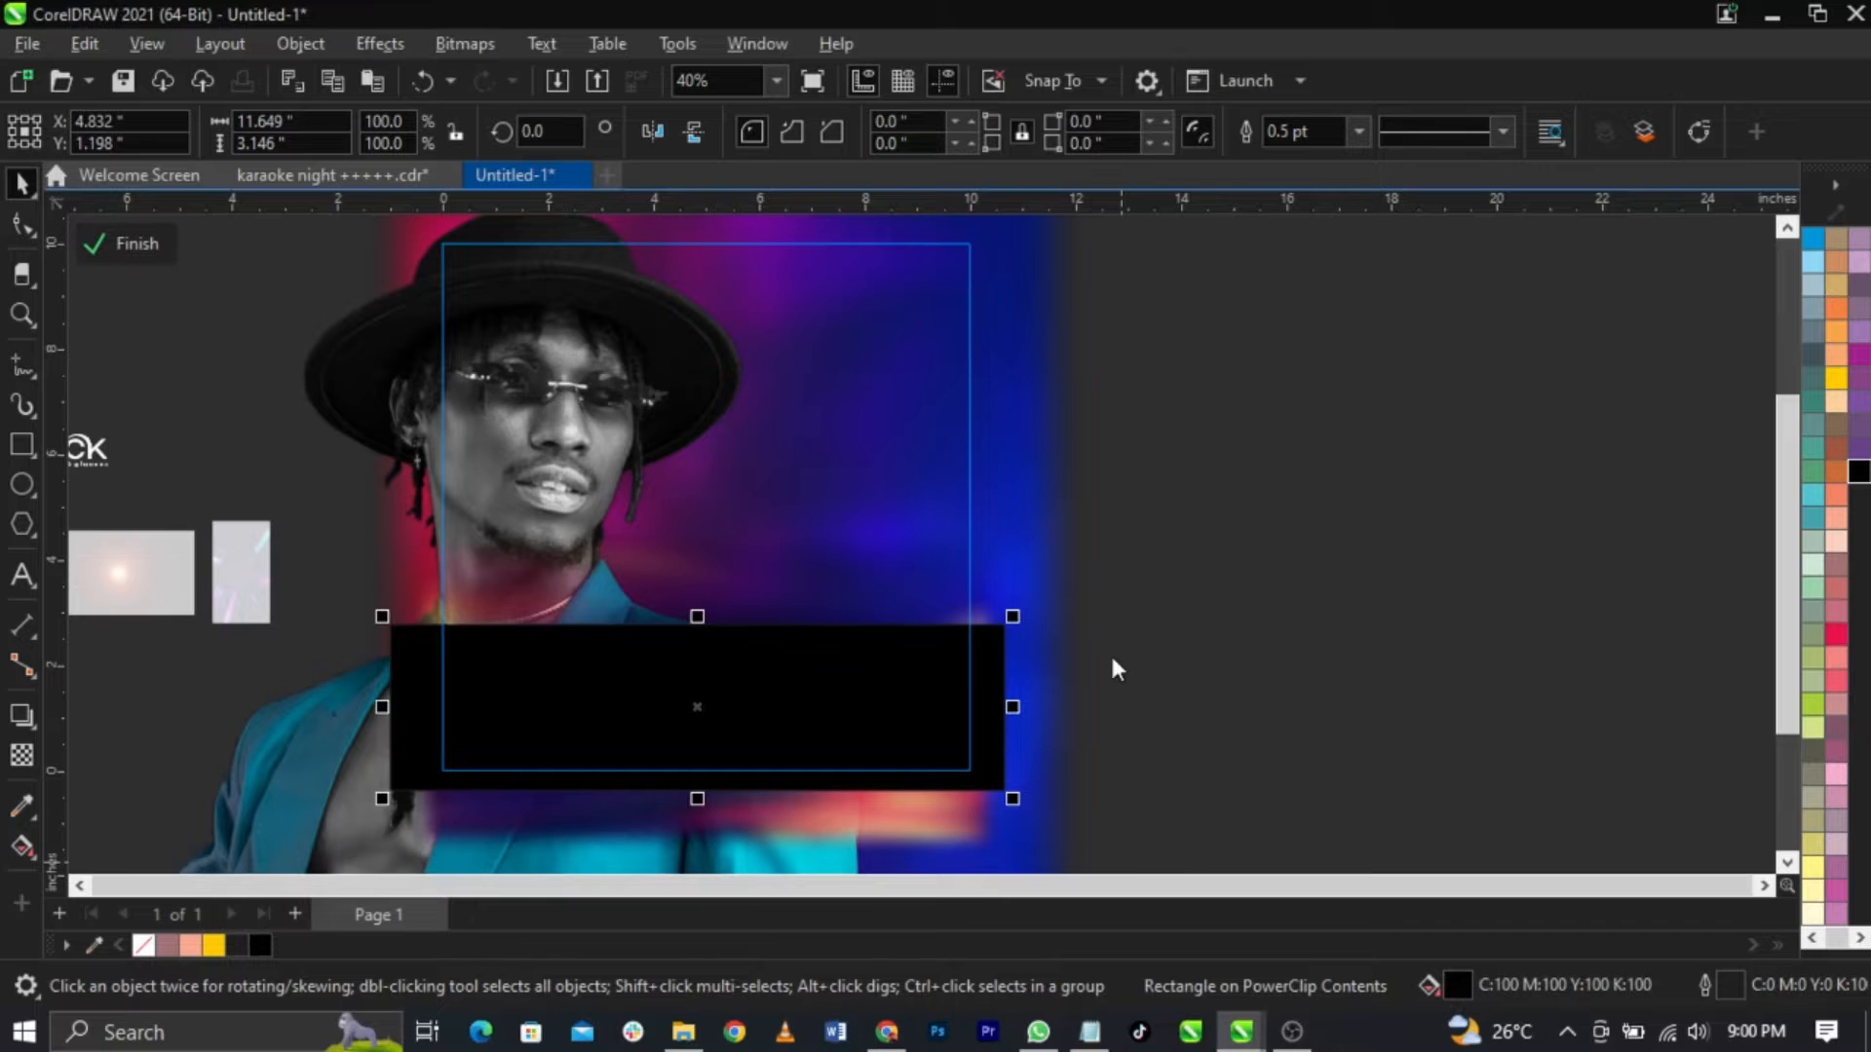
key(shift+F11)
drag(772, 141, 1248, 128)
click(1127, 260)
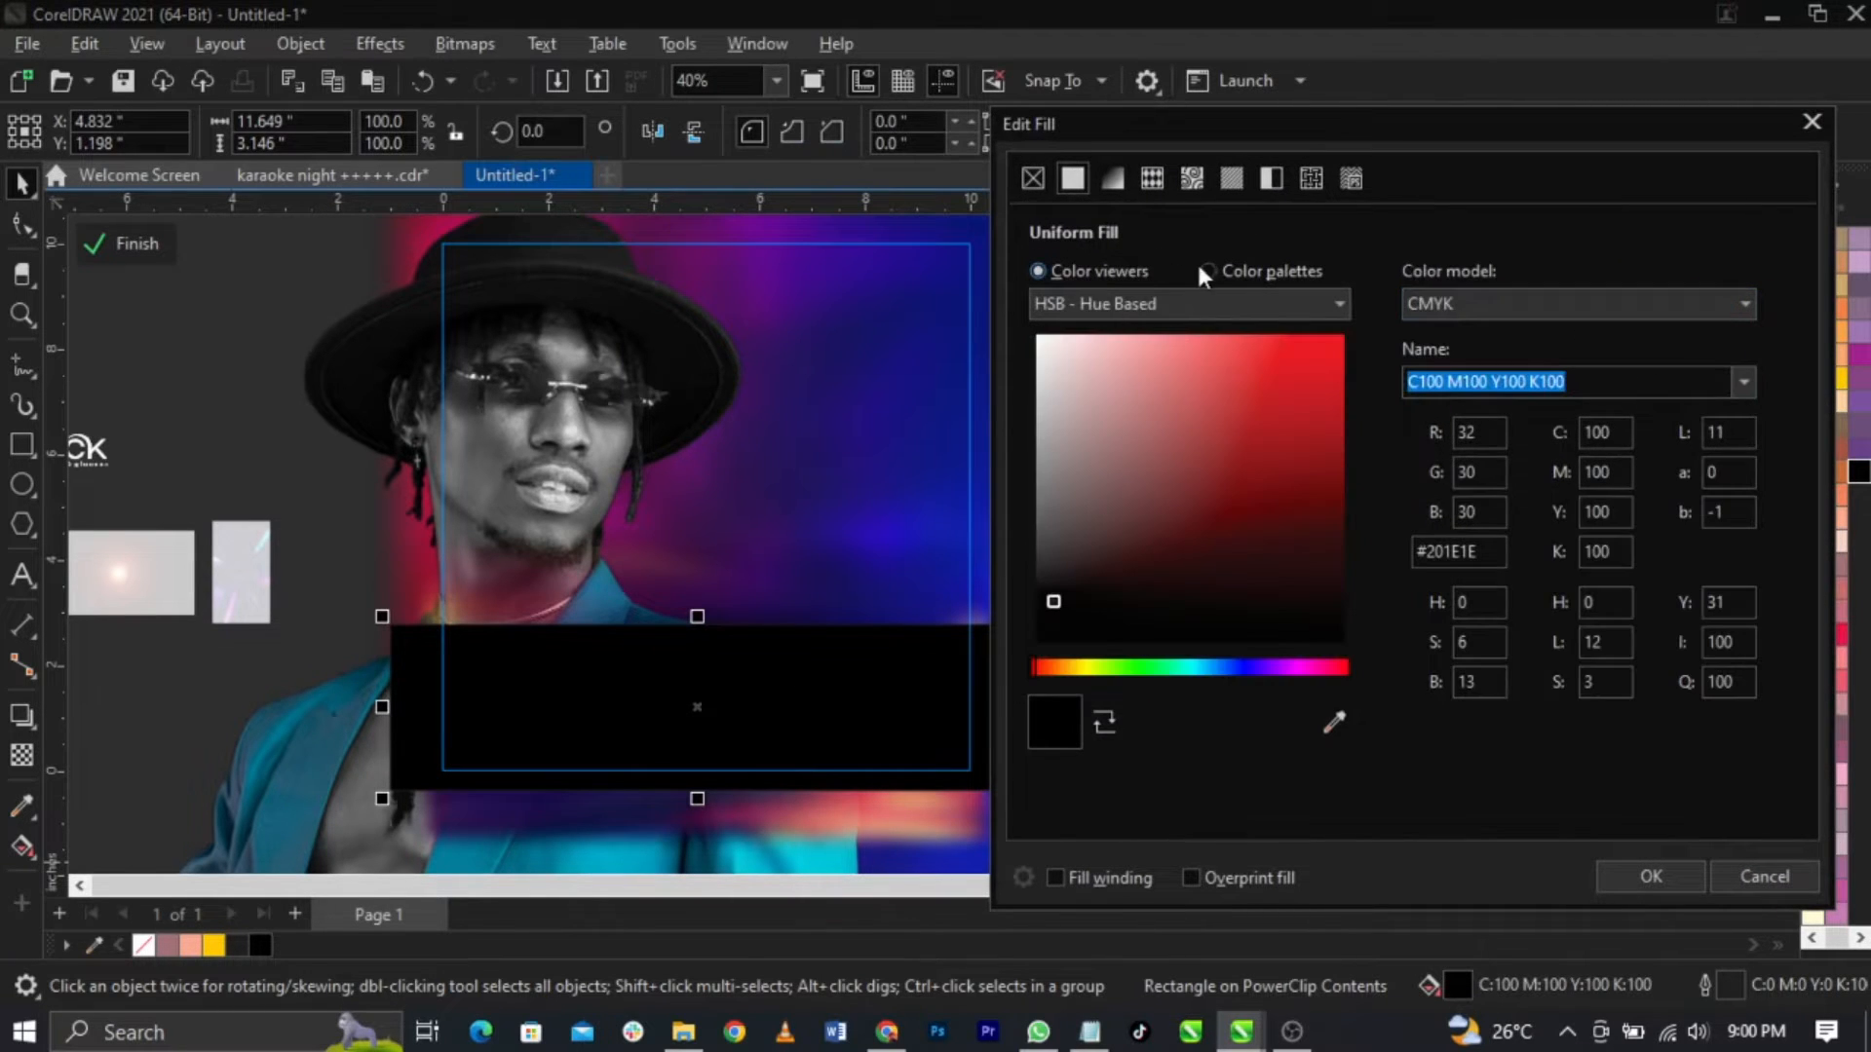
click(1476, 308)
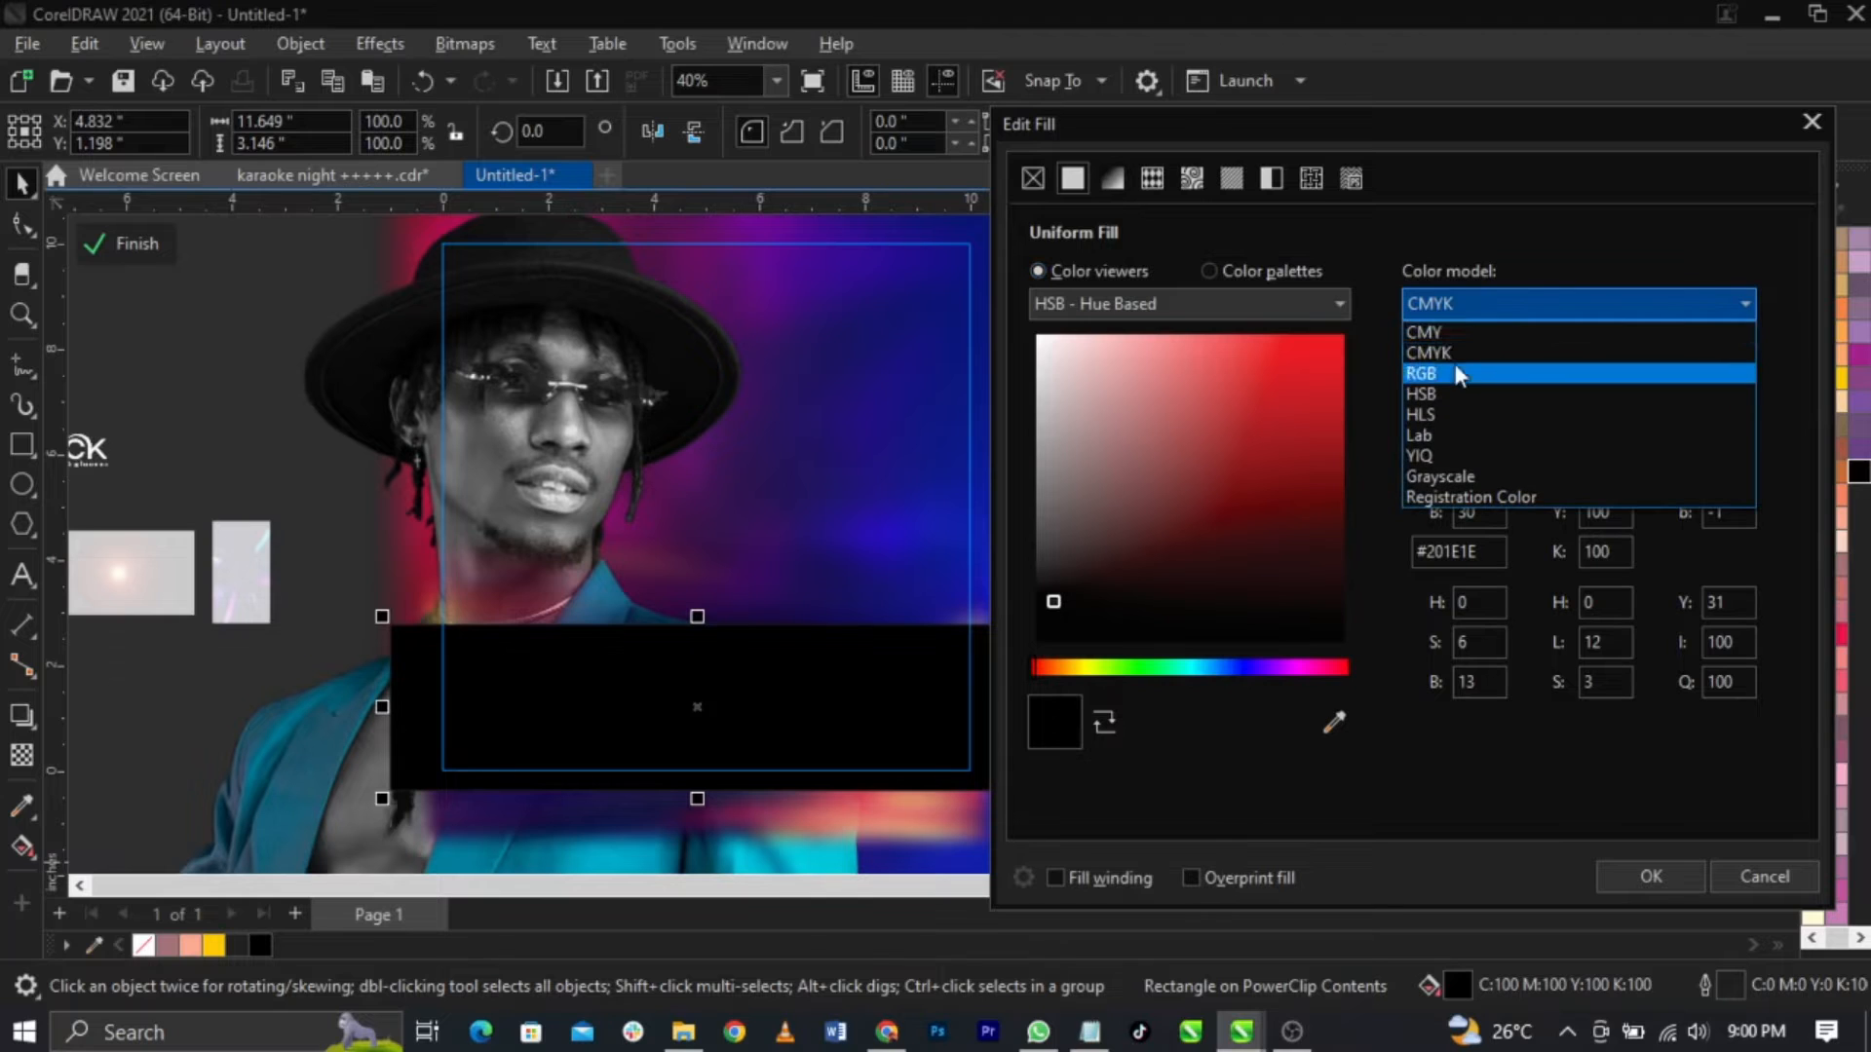
click(1459, 373)
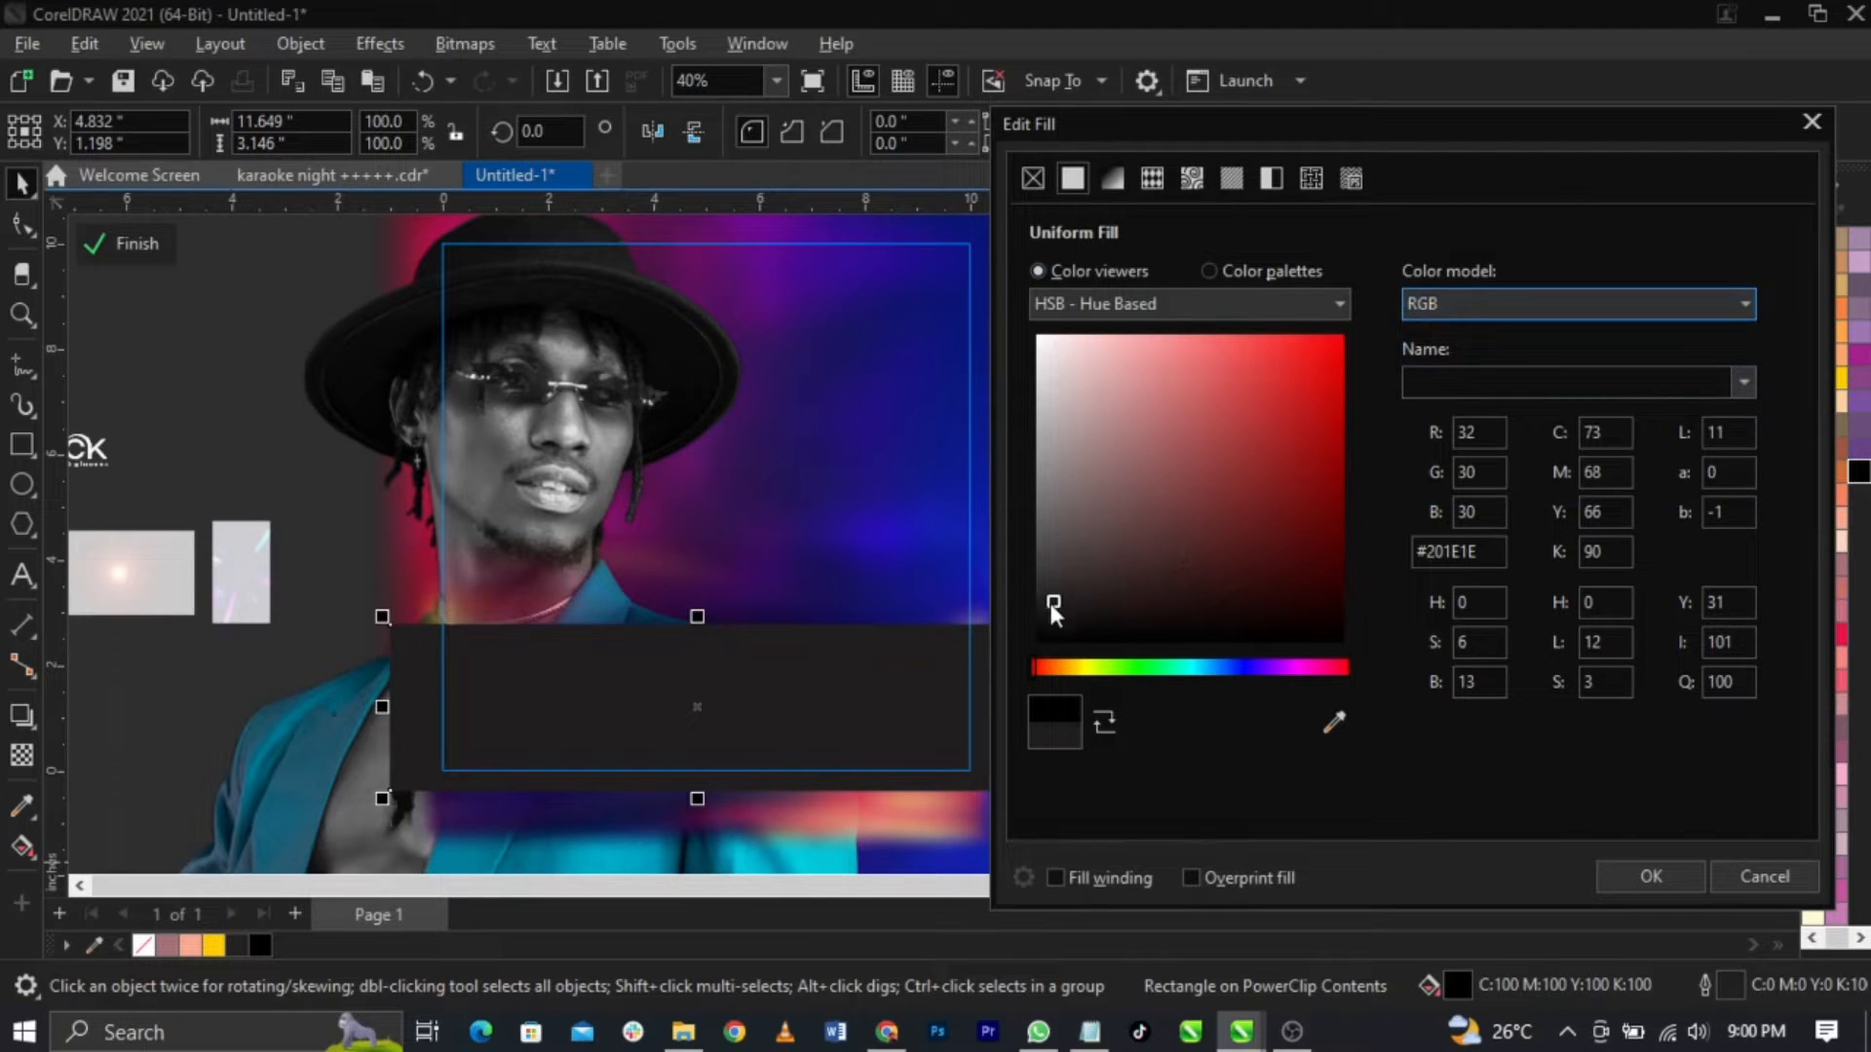
drag(1056, 600, 991, 688)
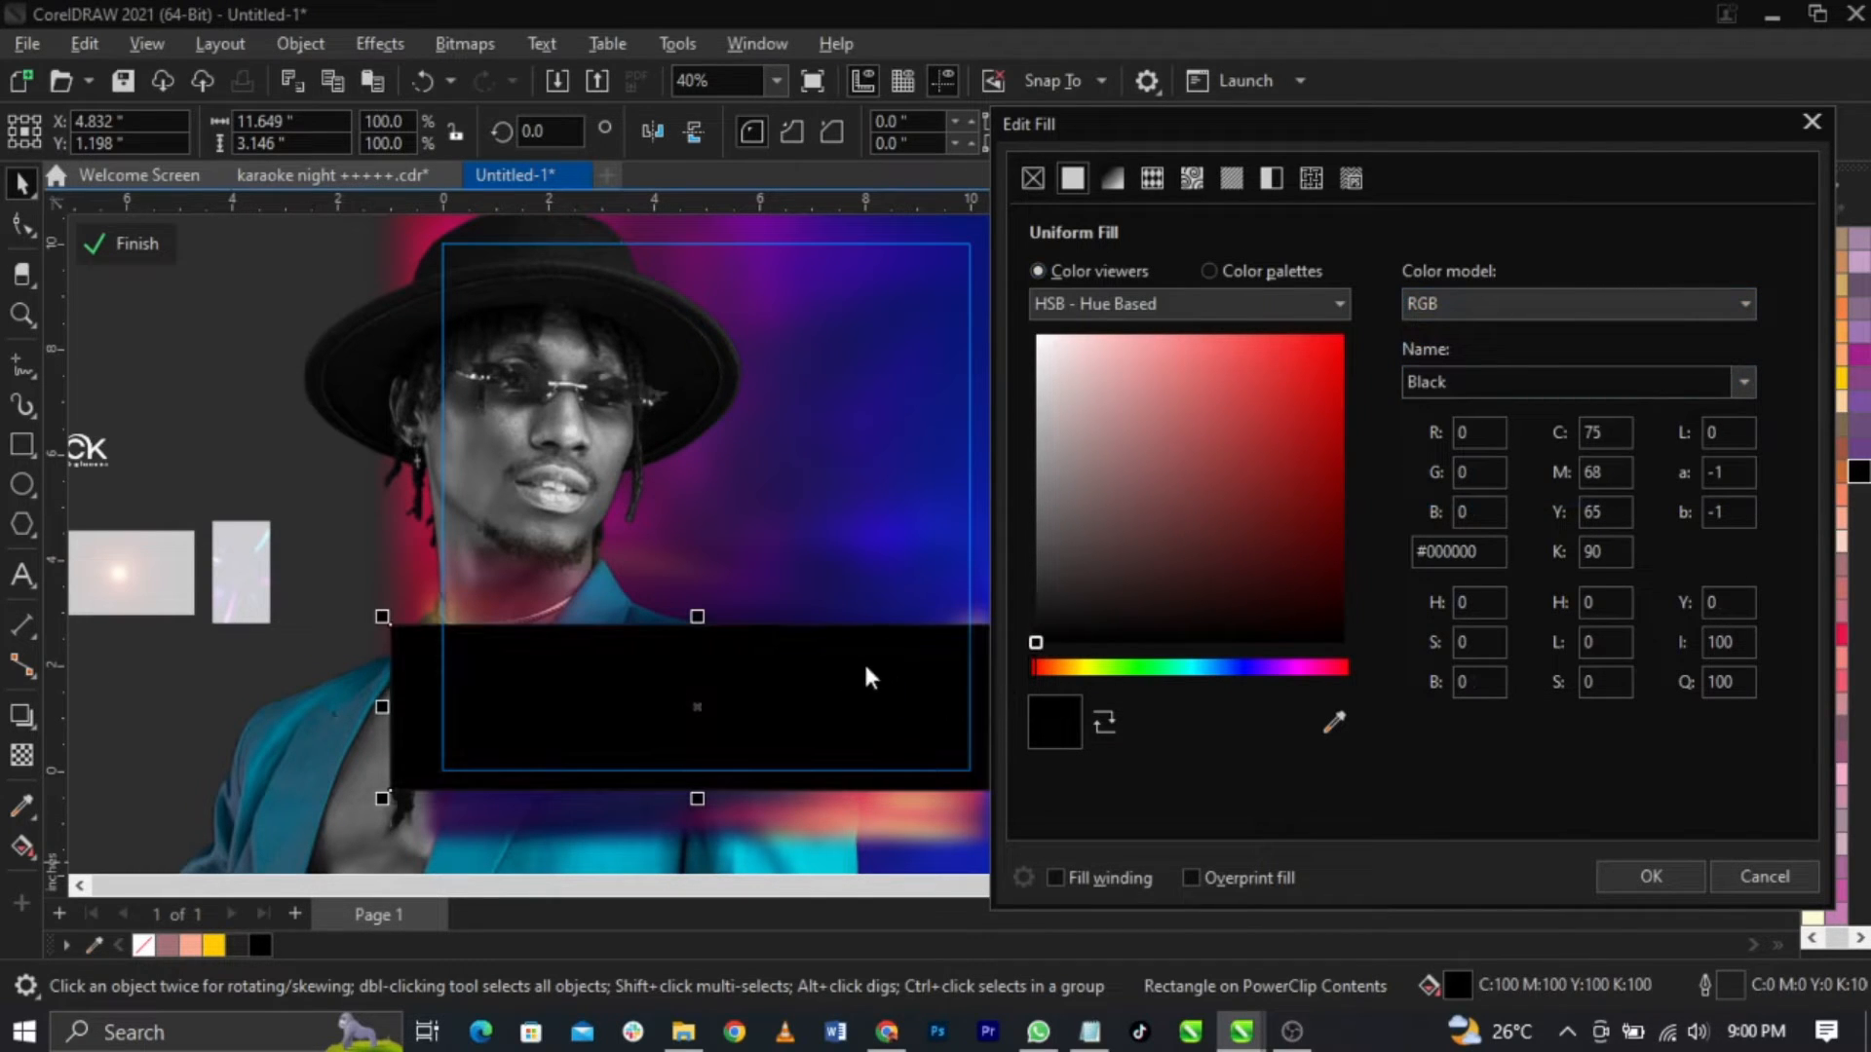
click(1647, 876)
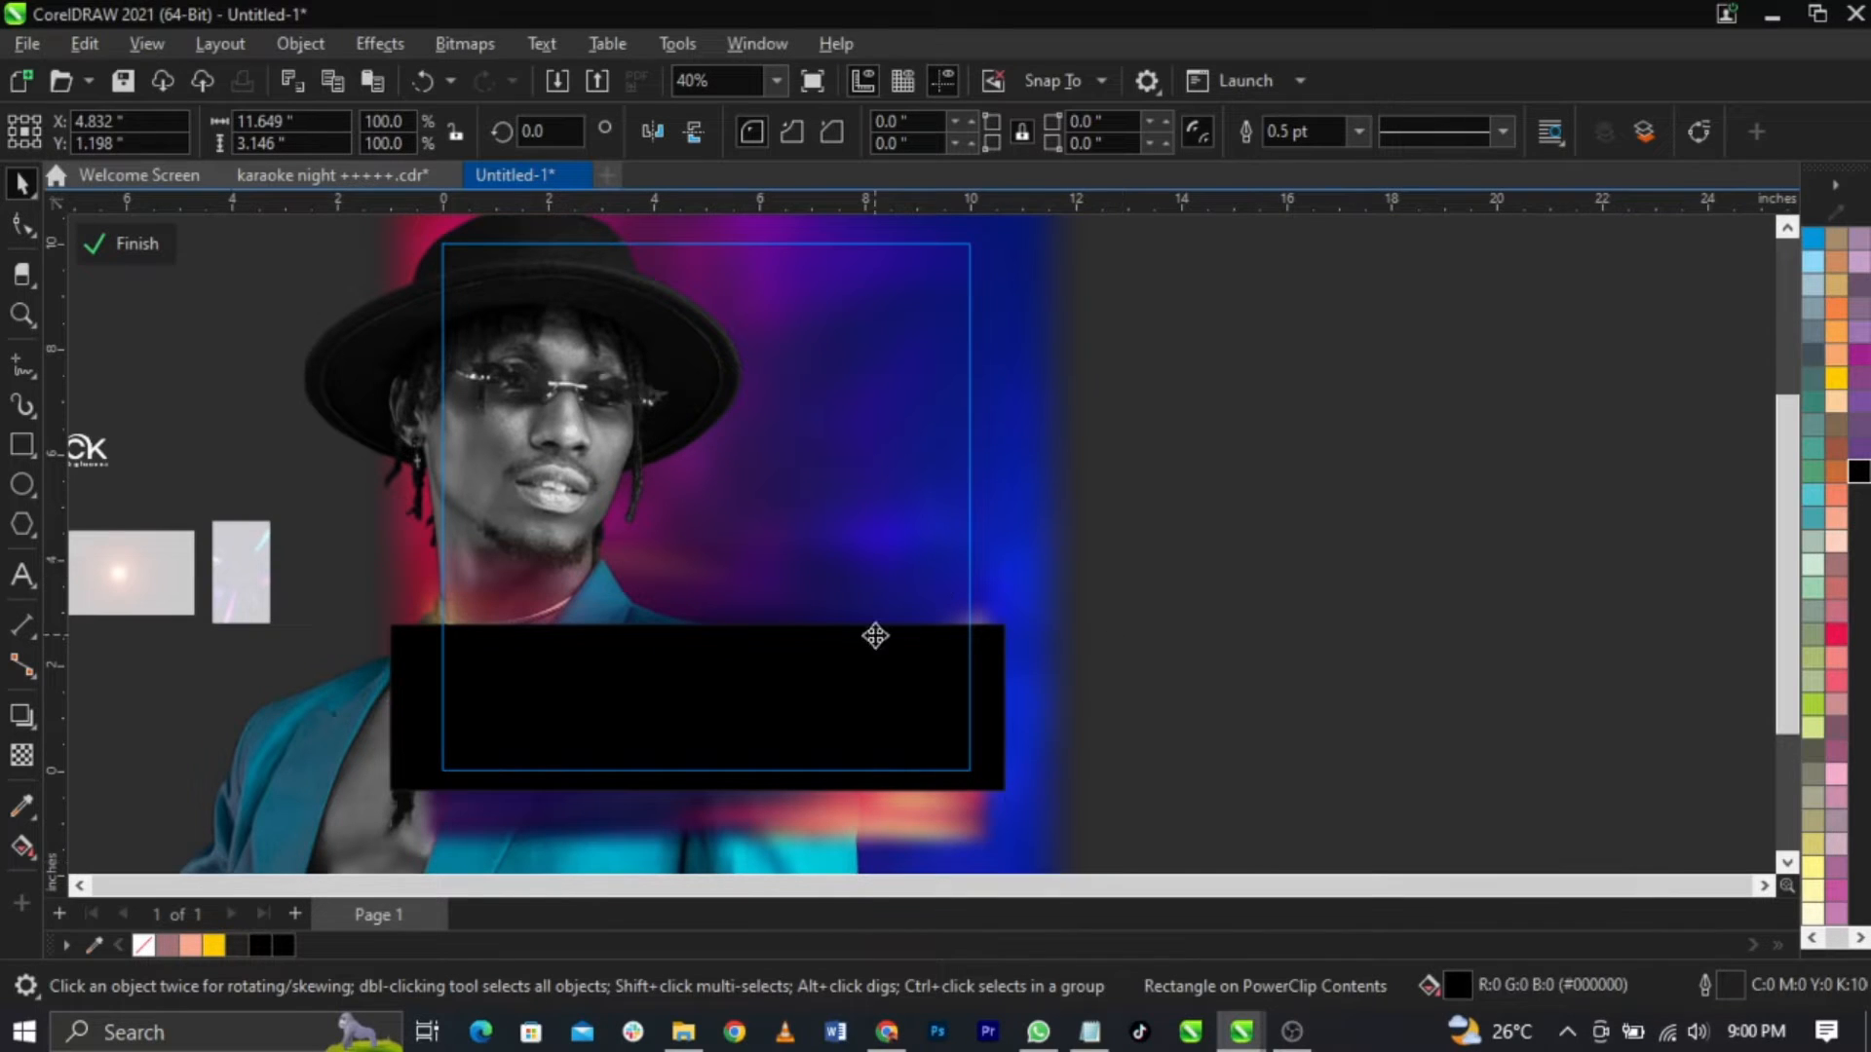
Step: Try a yellow outline on the black rectangle and undo it
click(857, 690)
scroll(1859, 279, up, 1)
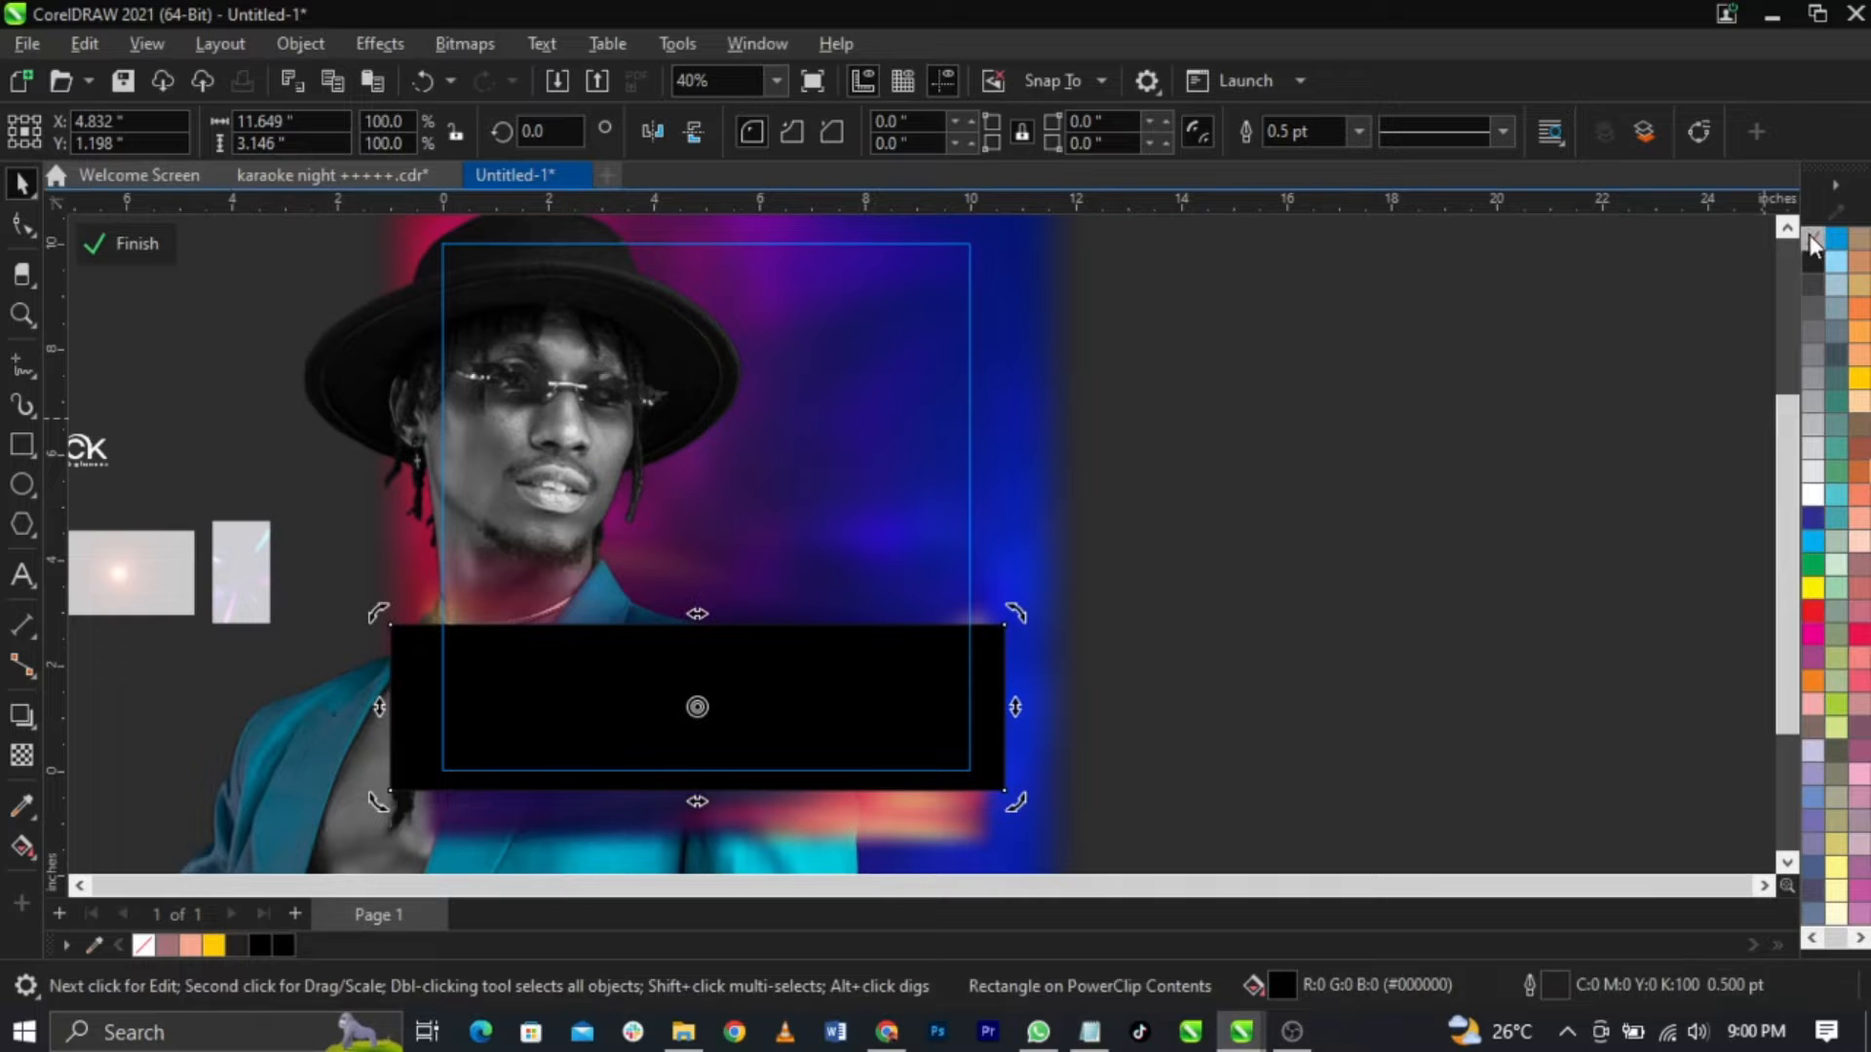
scroll(780, 624, up, 5)
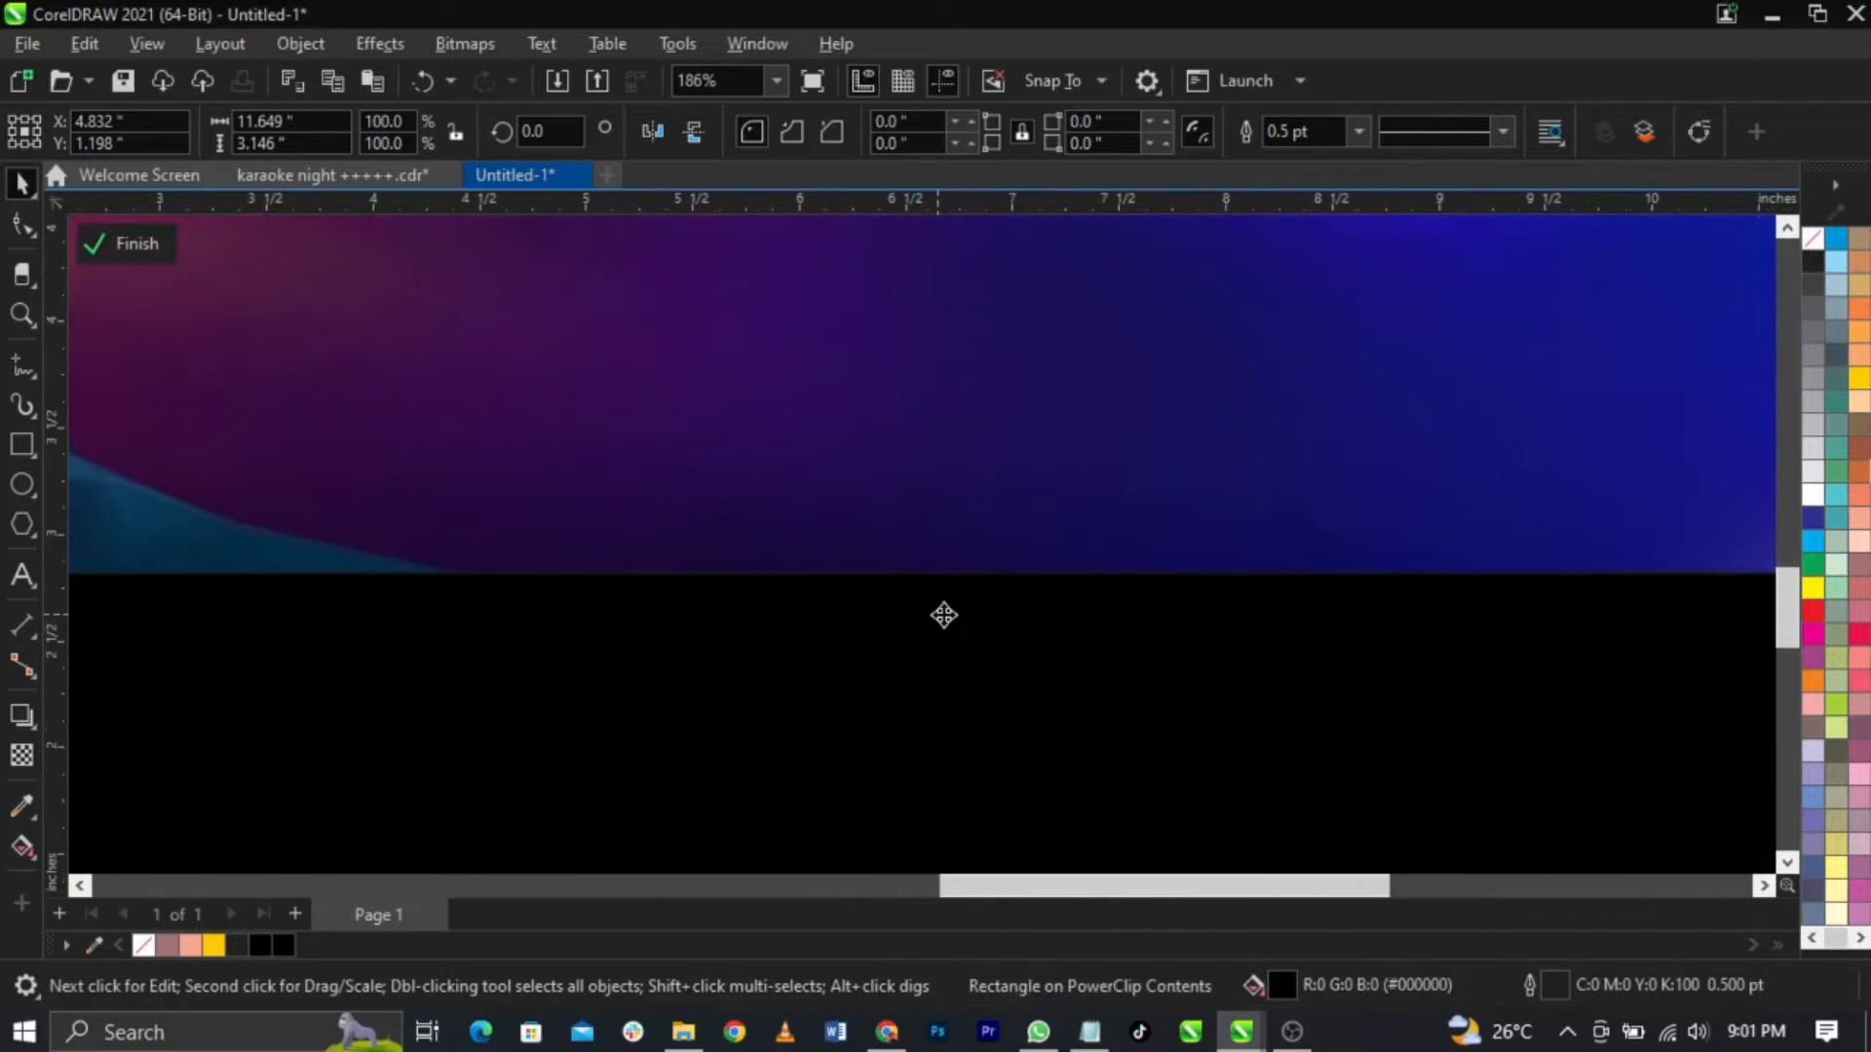
scroll(930, 575, down, 4)
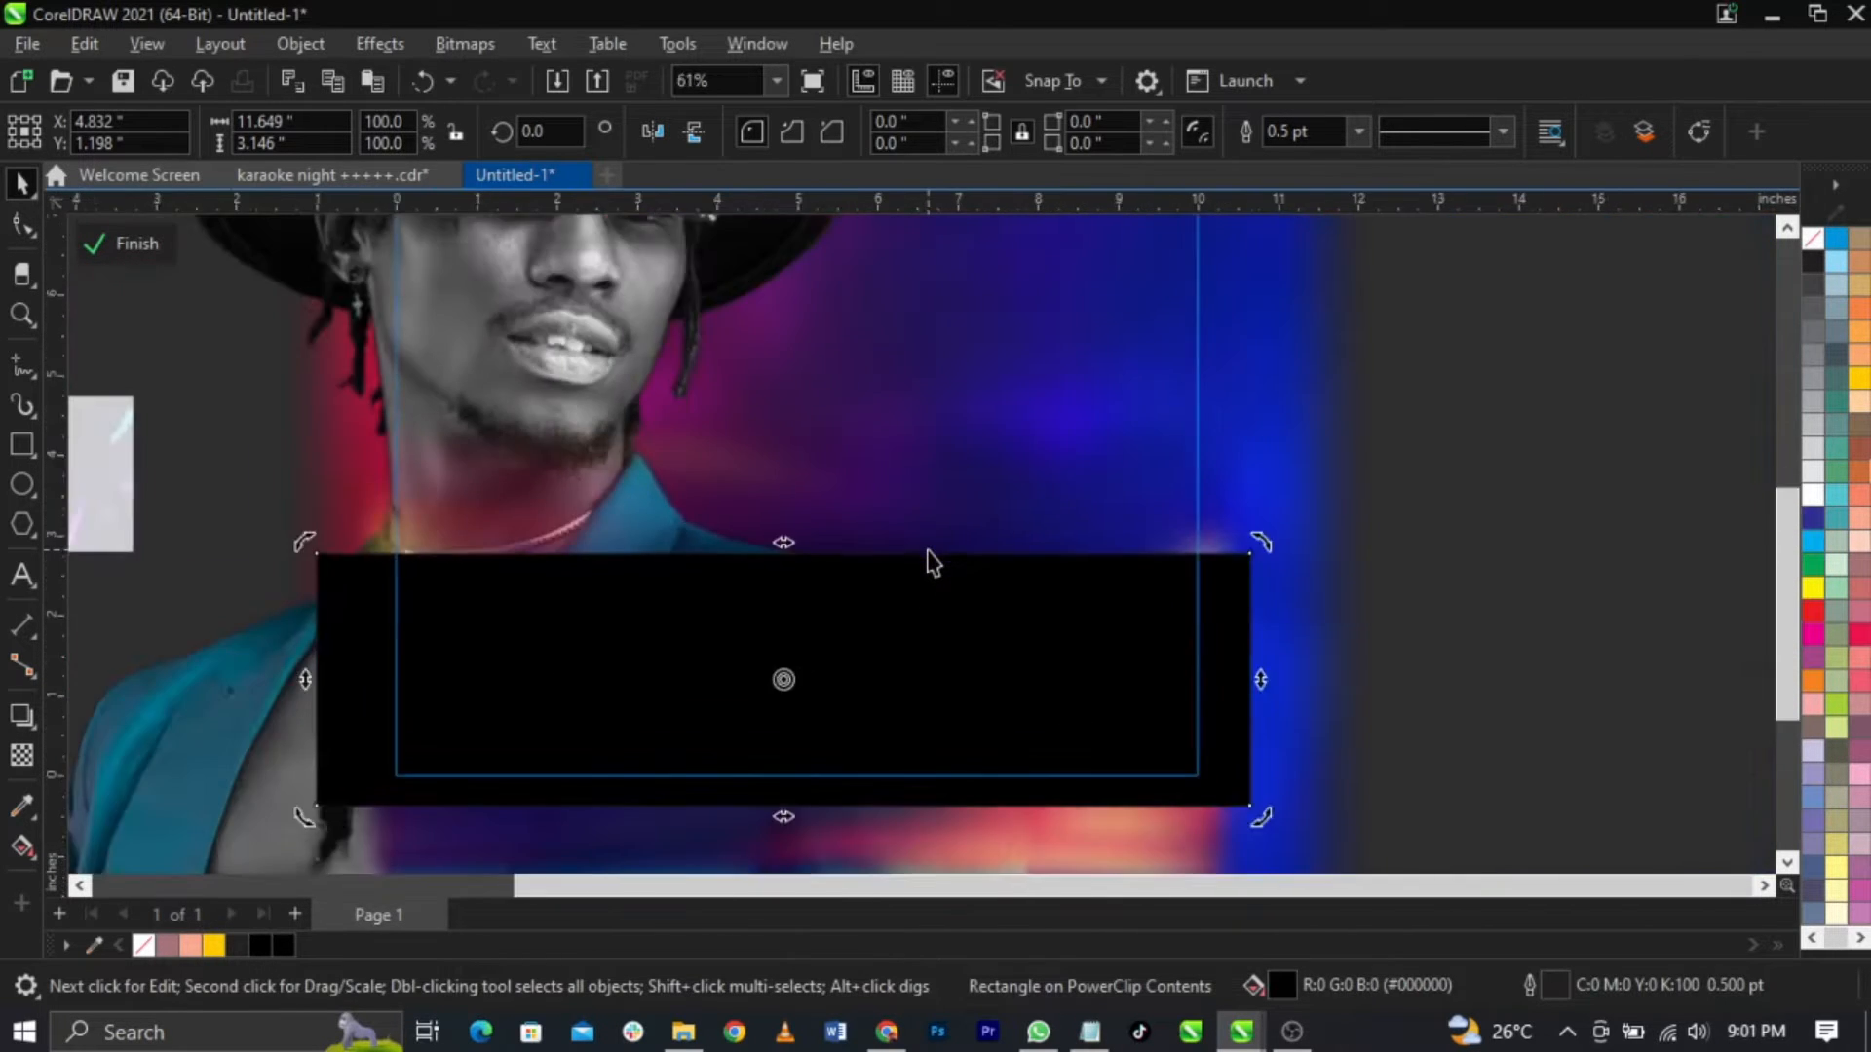
scroll(818, 567, up, 1)
scroll(819, 567, down, 3)
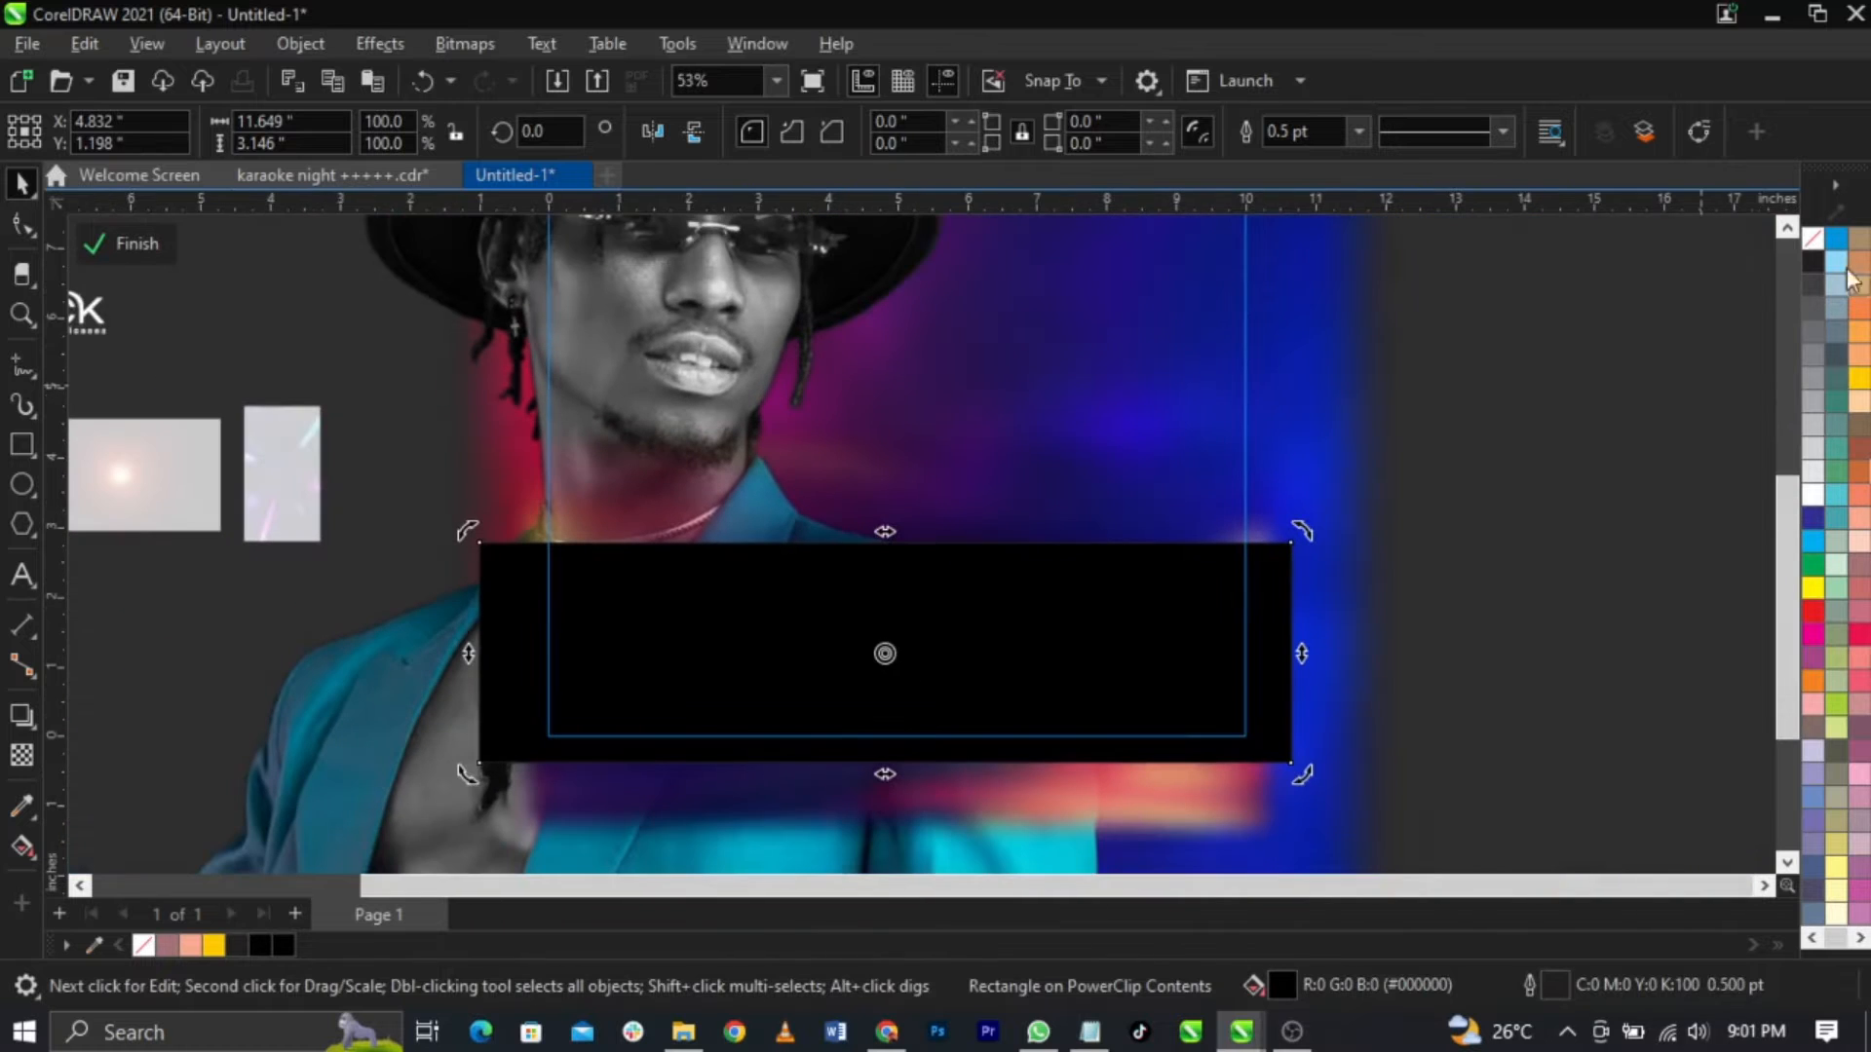
right_click(1828, 415)
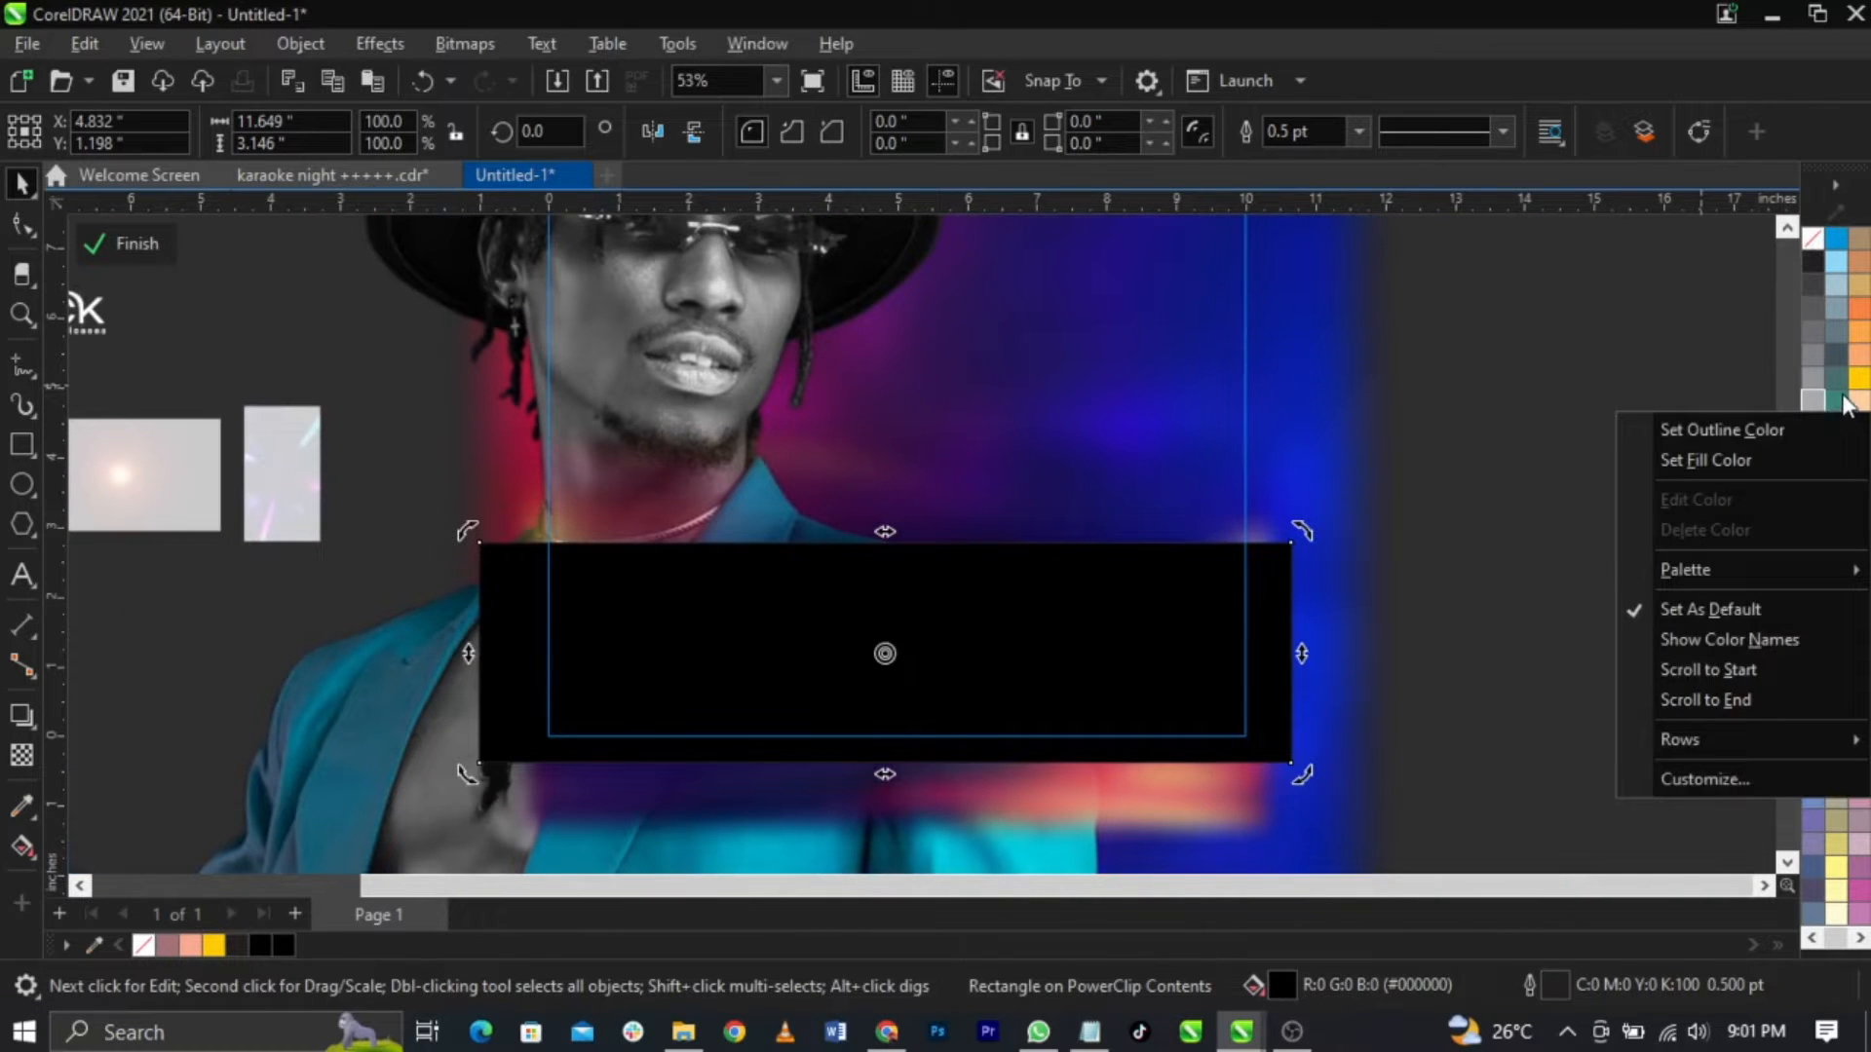
right_click(1860, 380)
click(1812, 398)
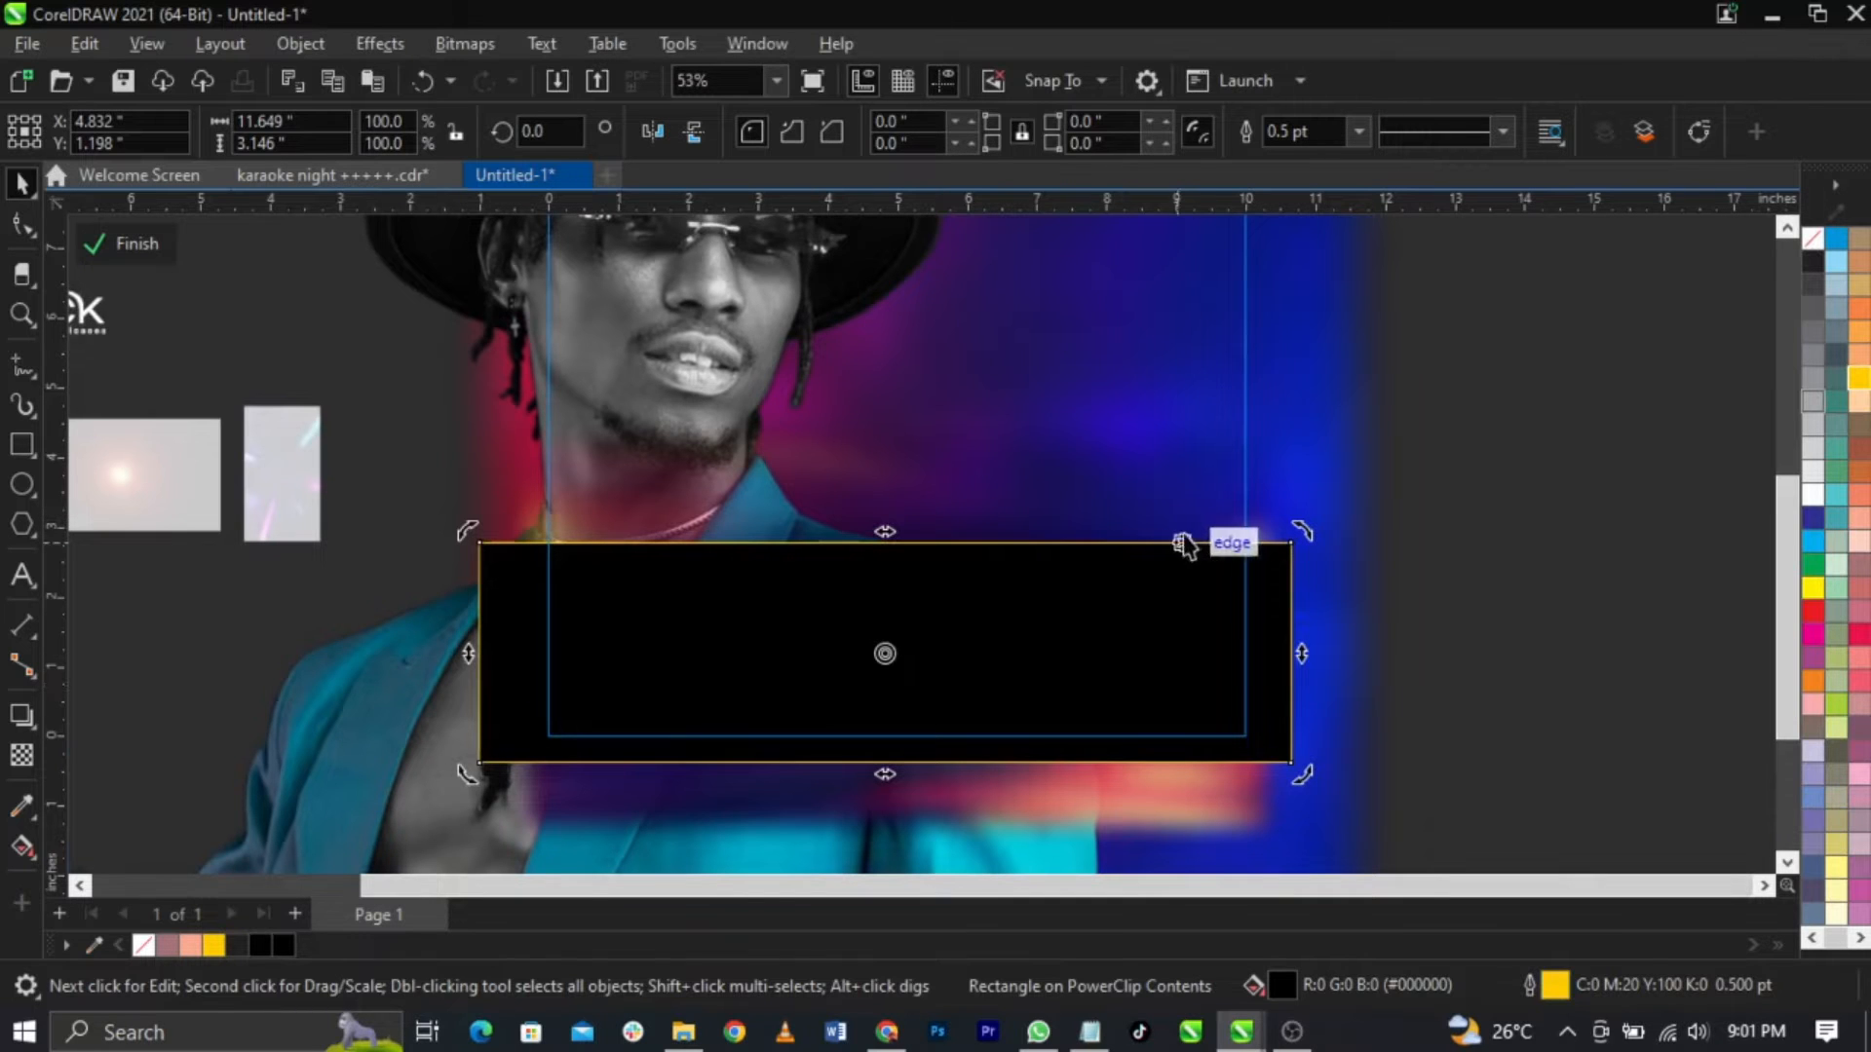
key(ctrl+z)
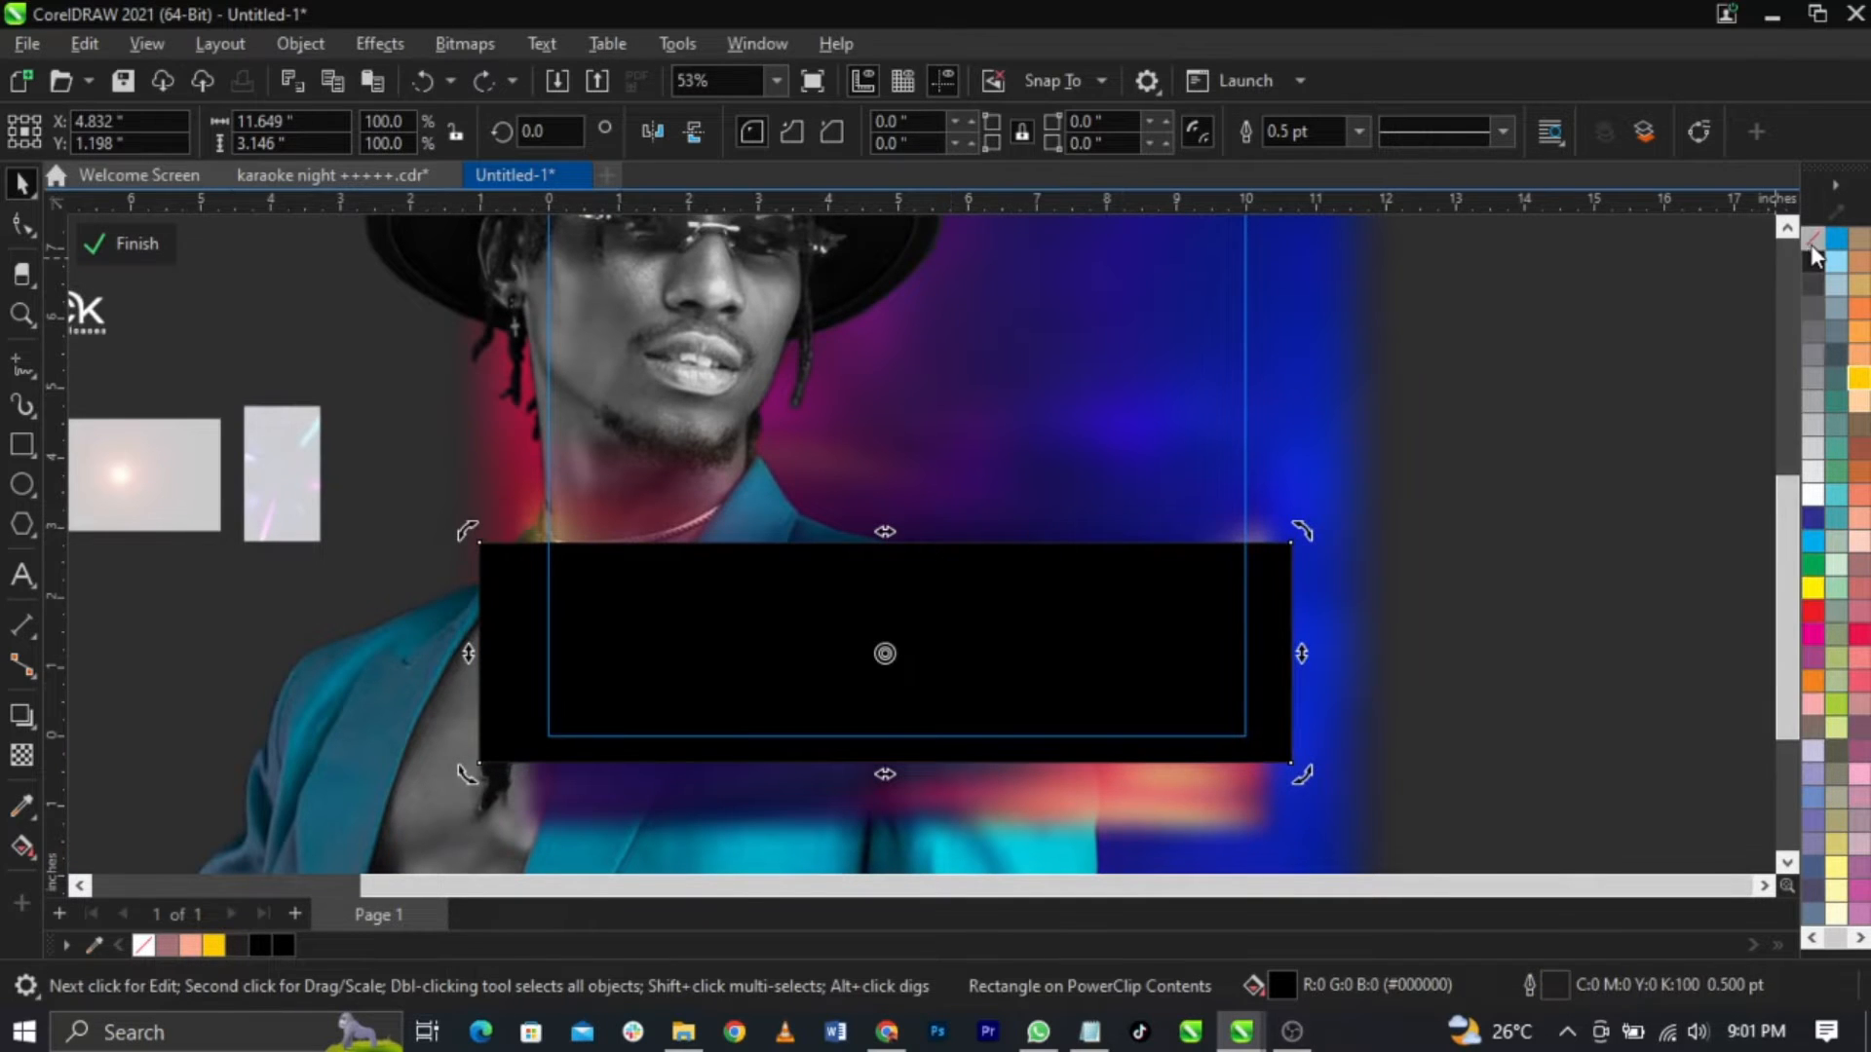
Step: Remove the black rectangle's outline and apply a vertical linear transparency that fades it out toward its top edge
right_click(1811, 243)
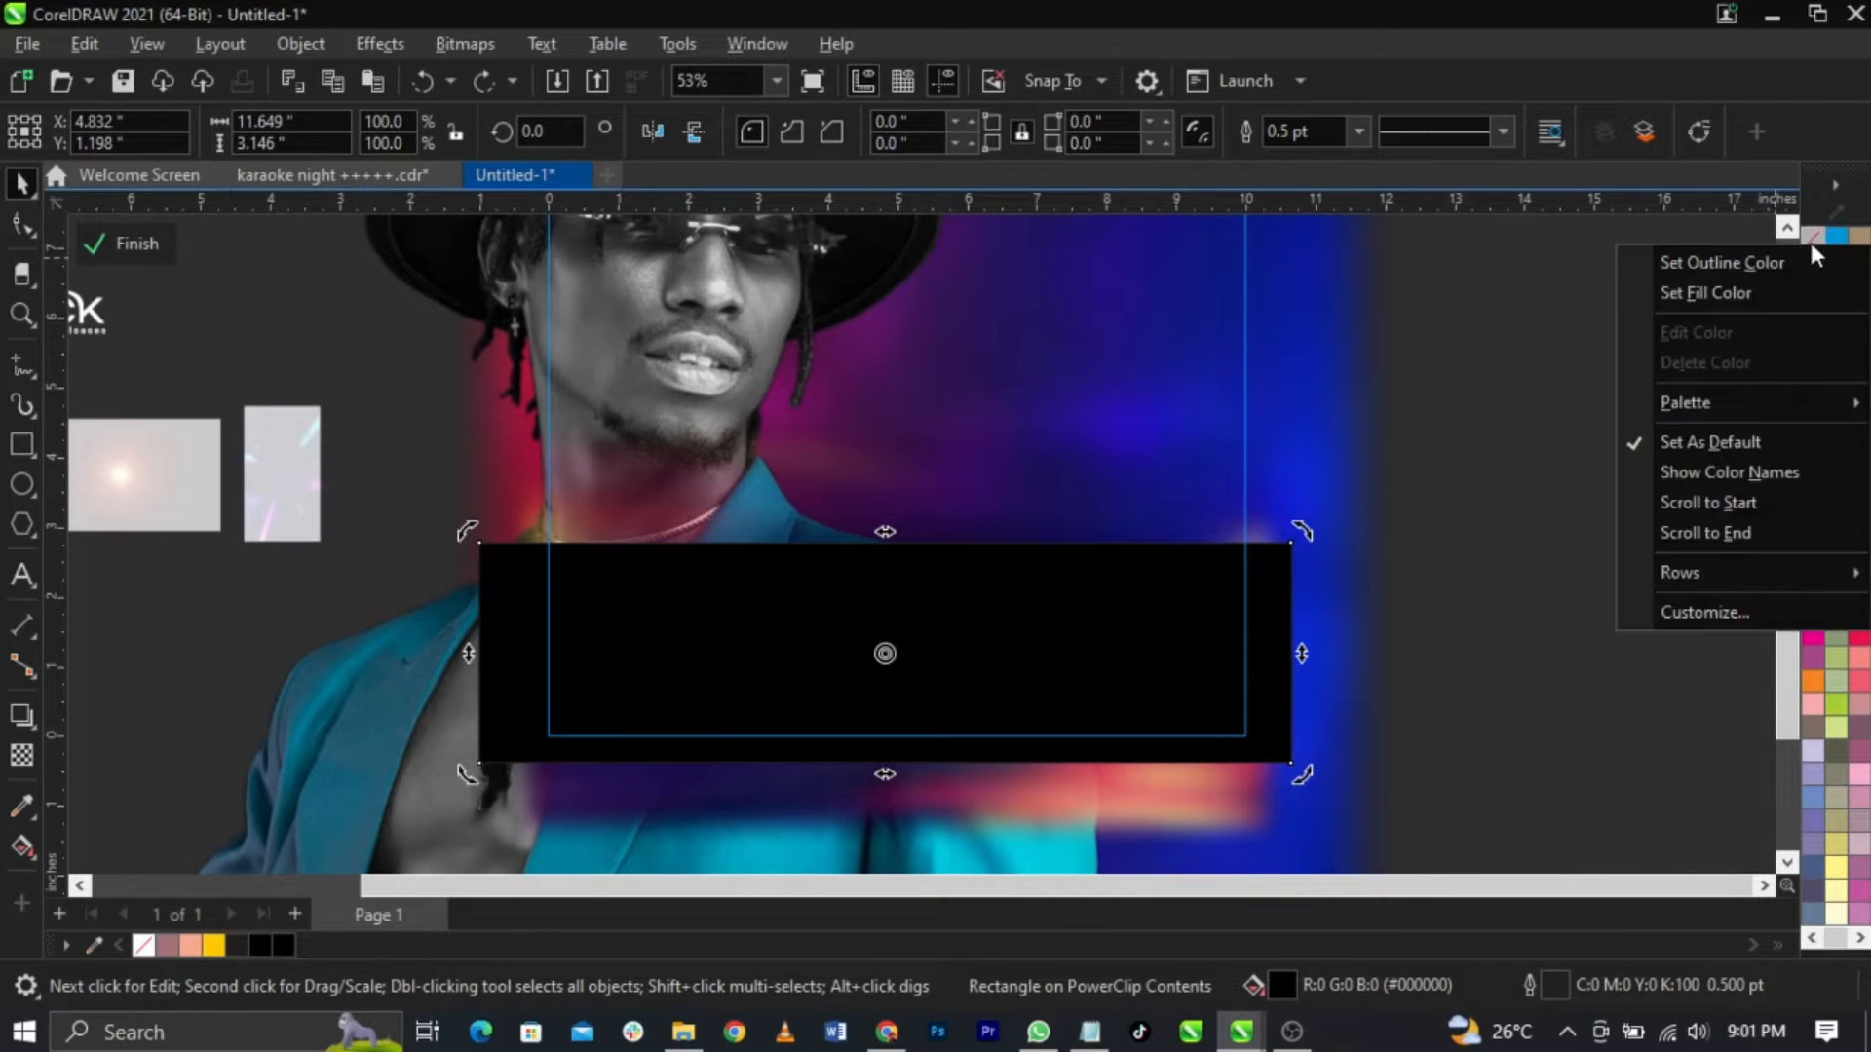
click(1763, 273)
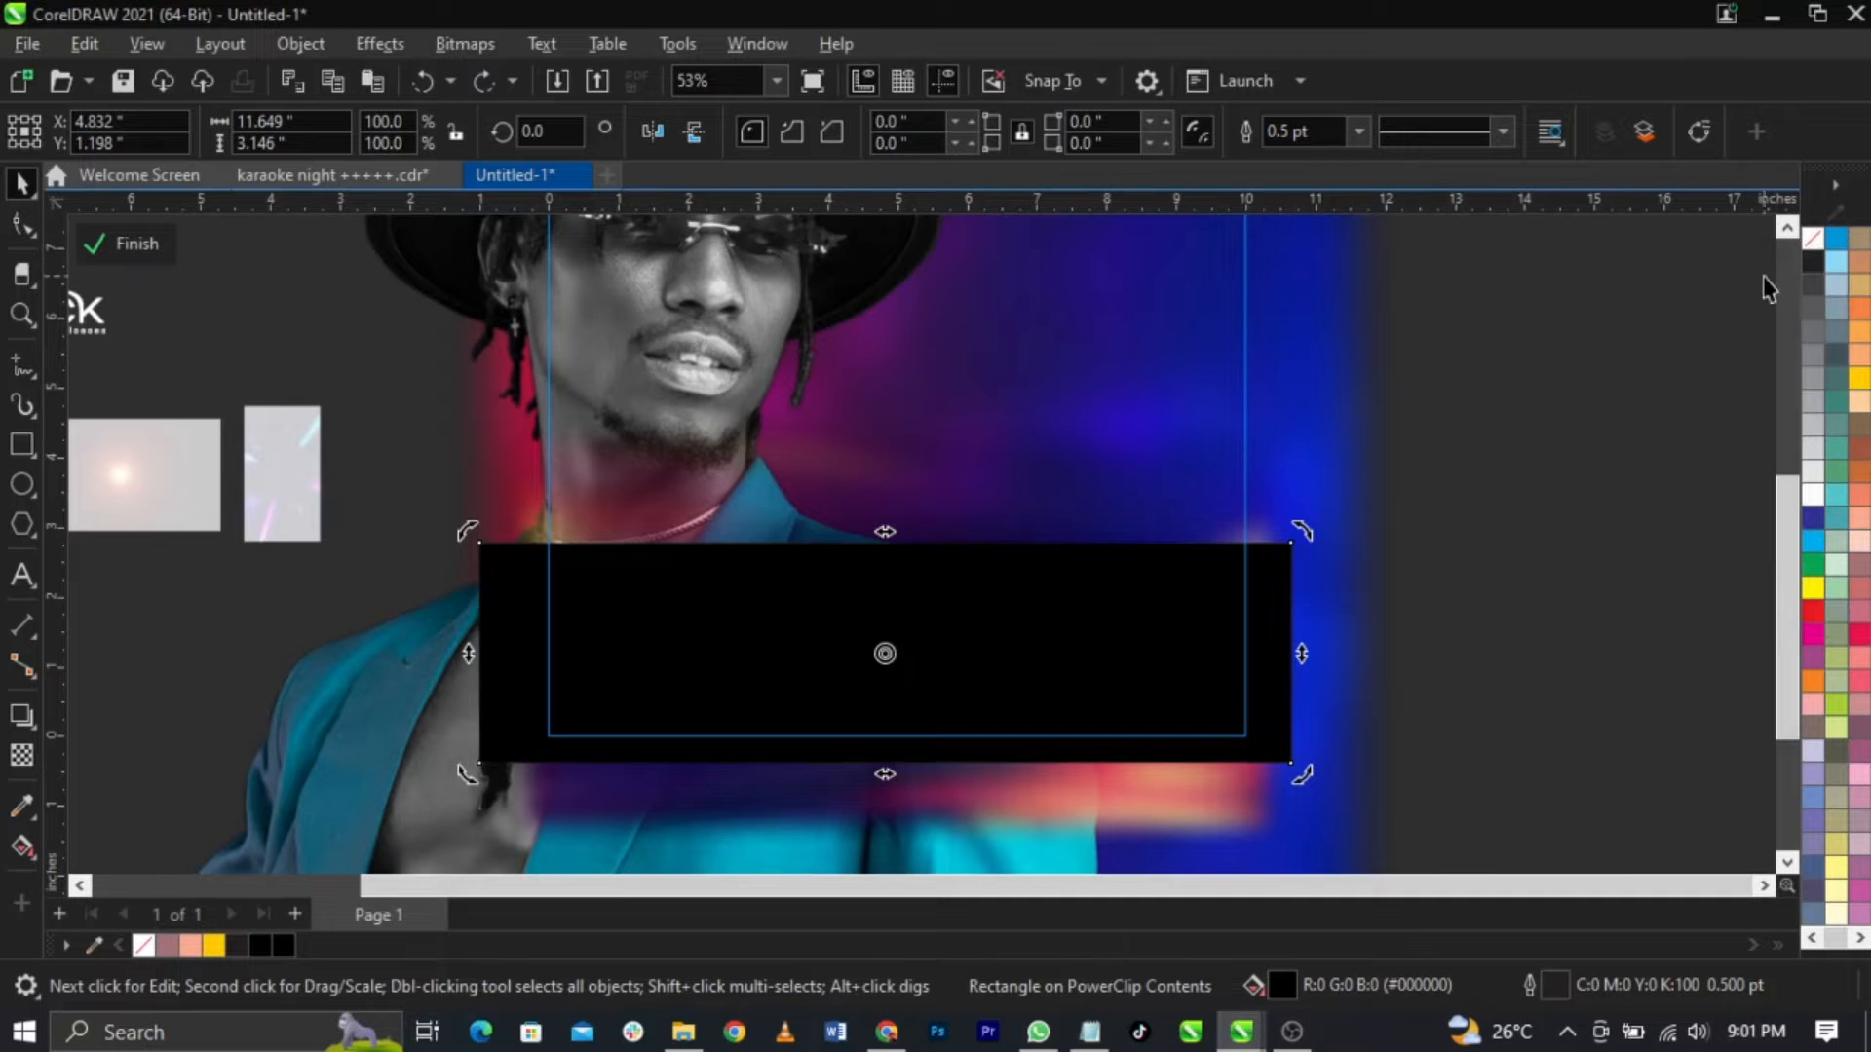
click(22, 756)
drag(906, 684, 906, 546)
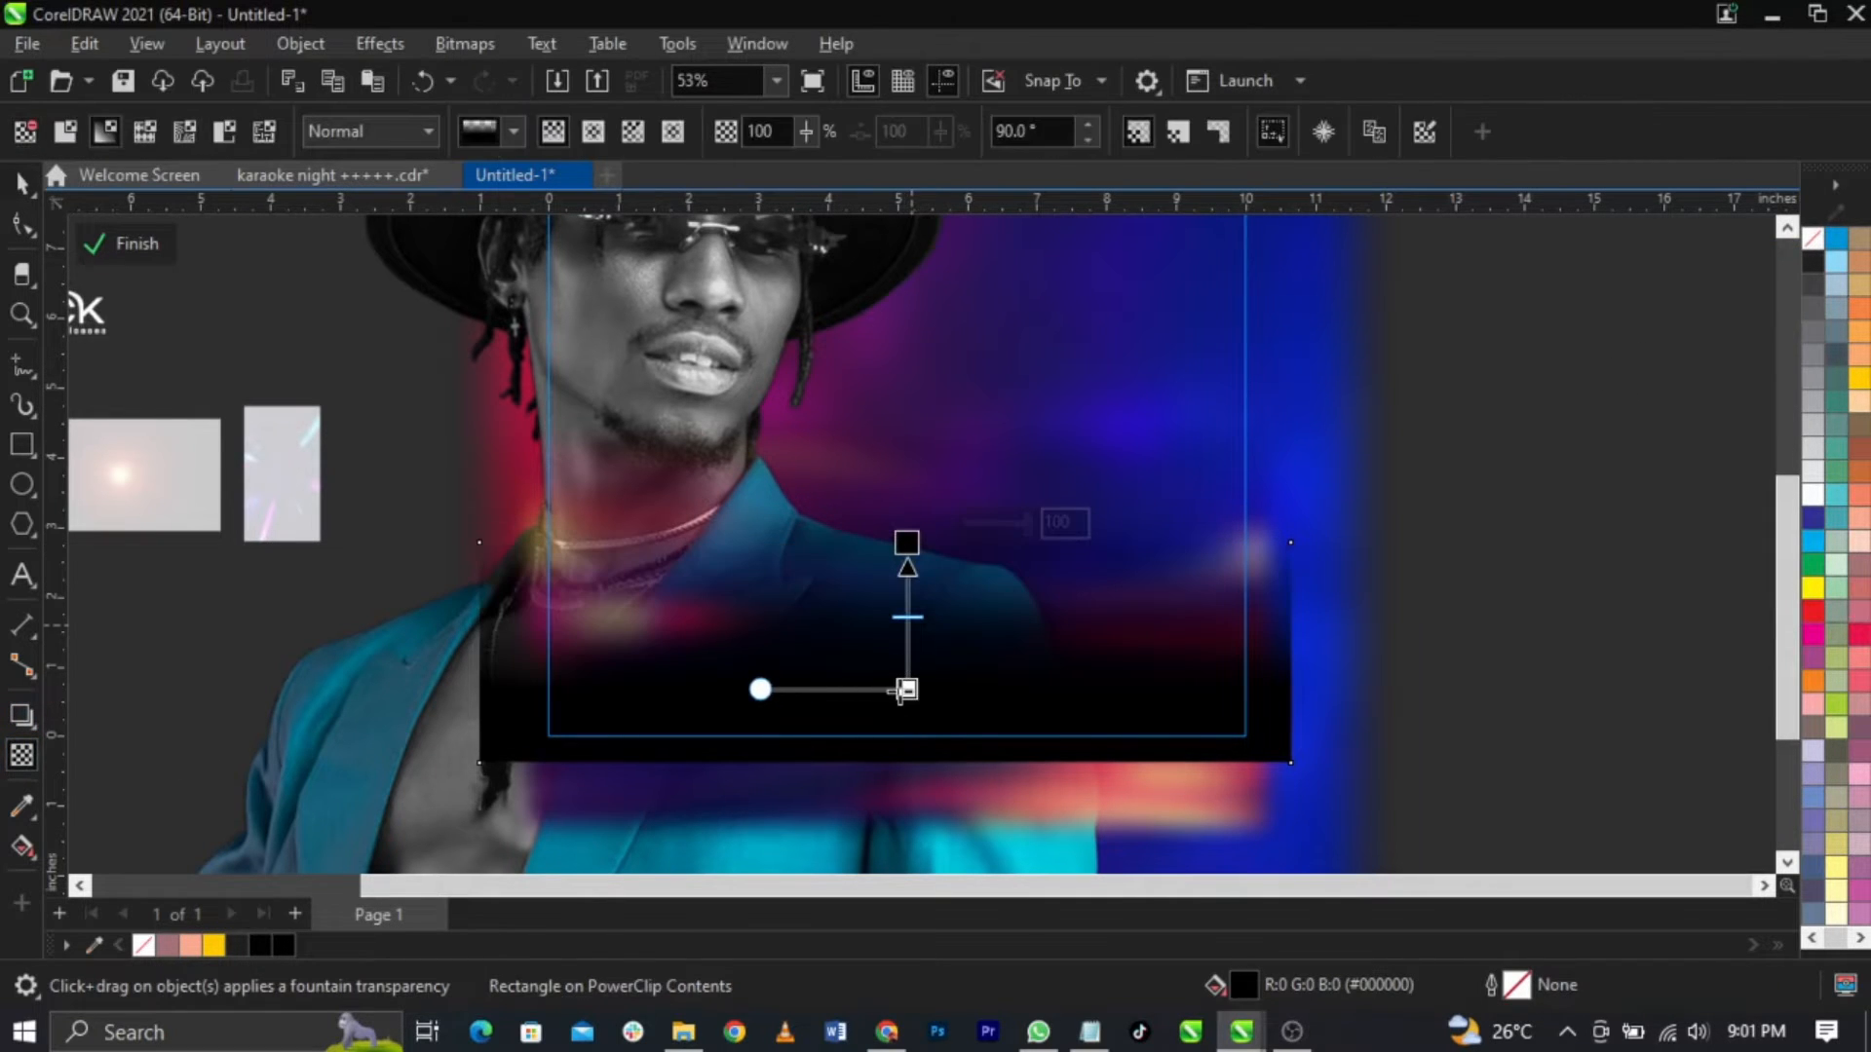
click(903, 702)
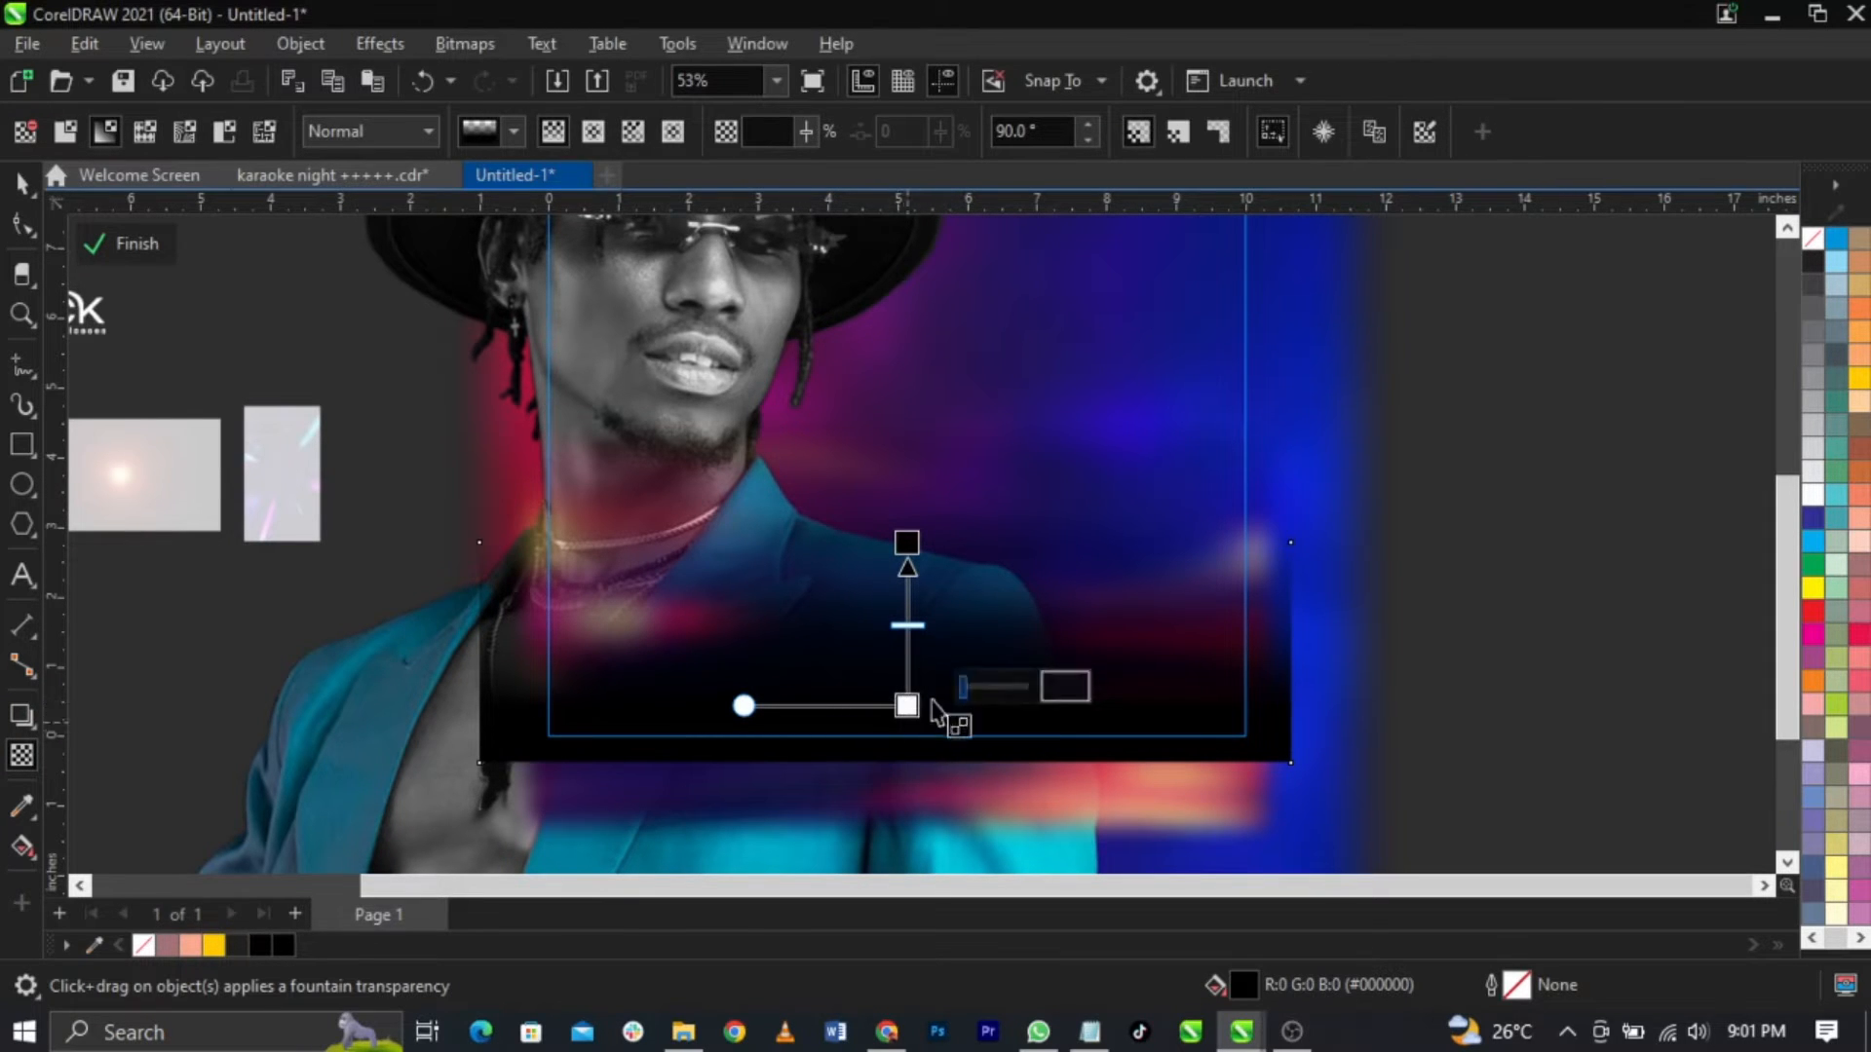
Step: Make the lower transparency node of the black rectangle slightly transparent and deselect the rectangle
click(906, 706)
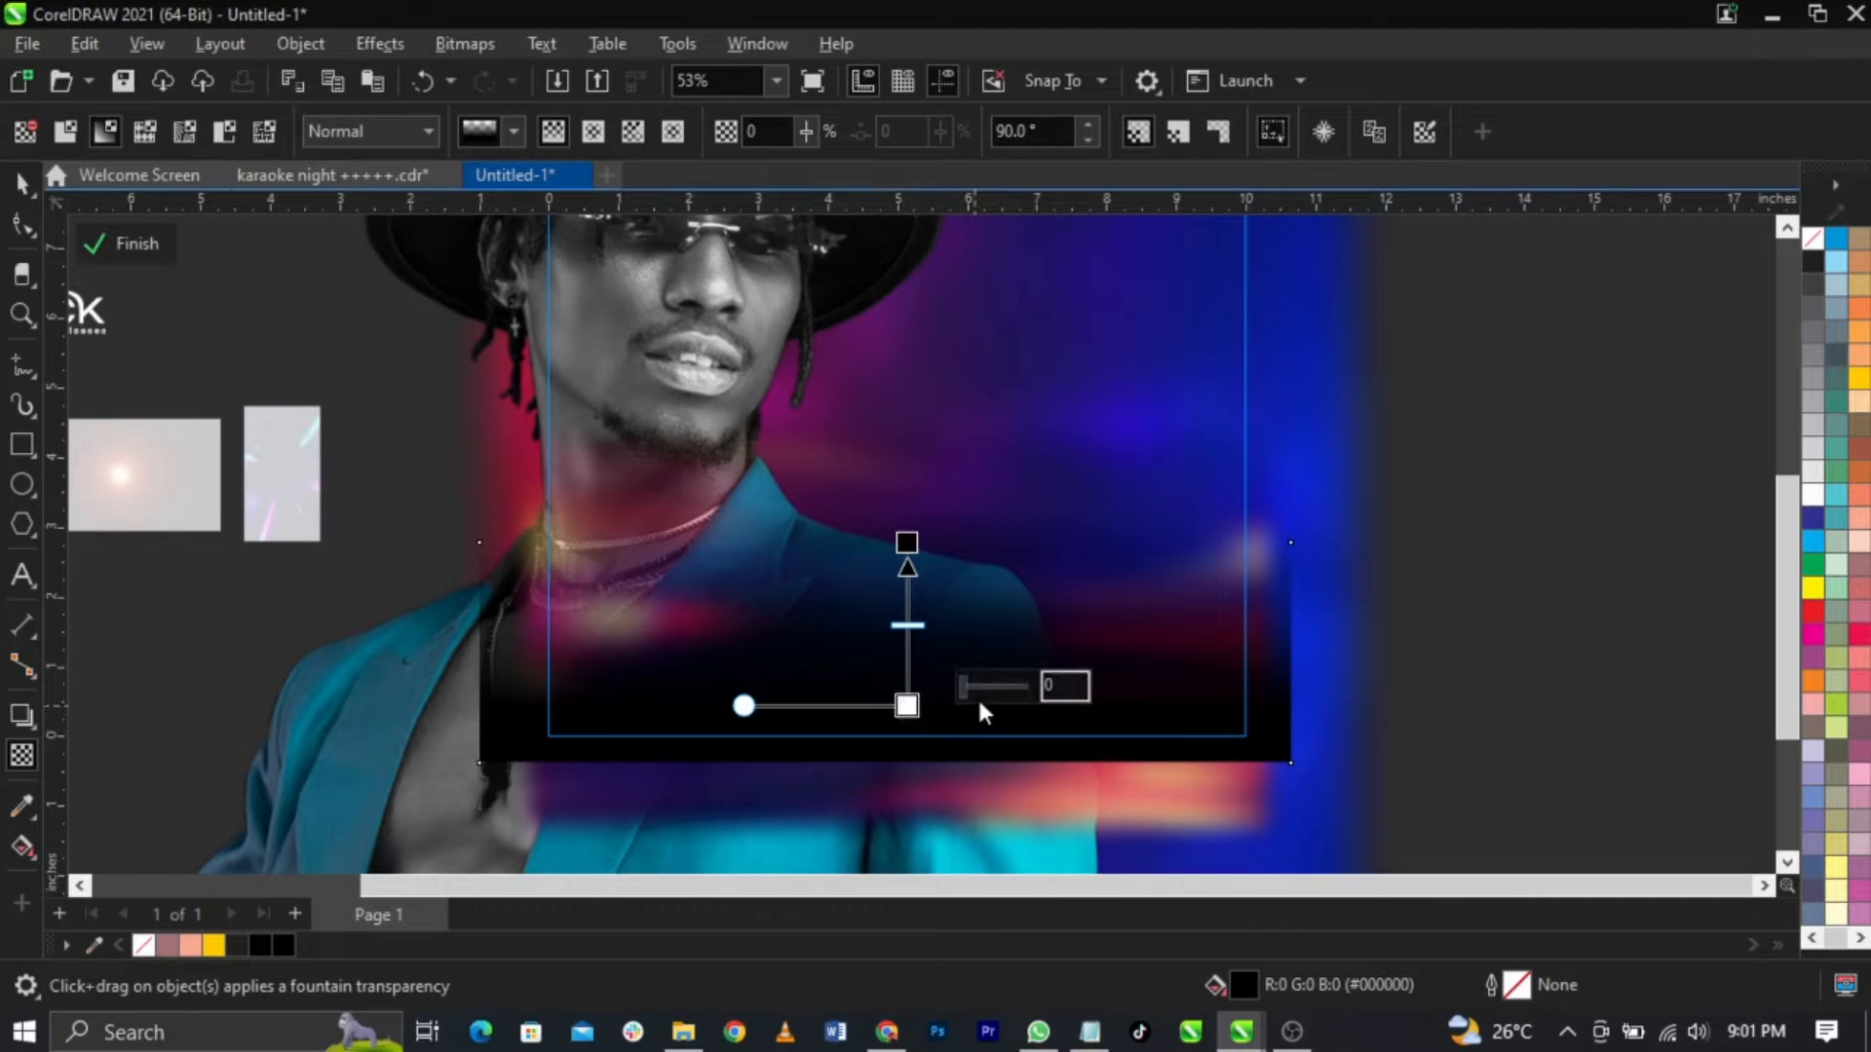
click(976, 686)
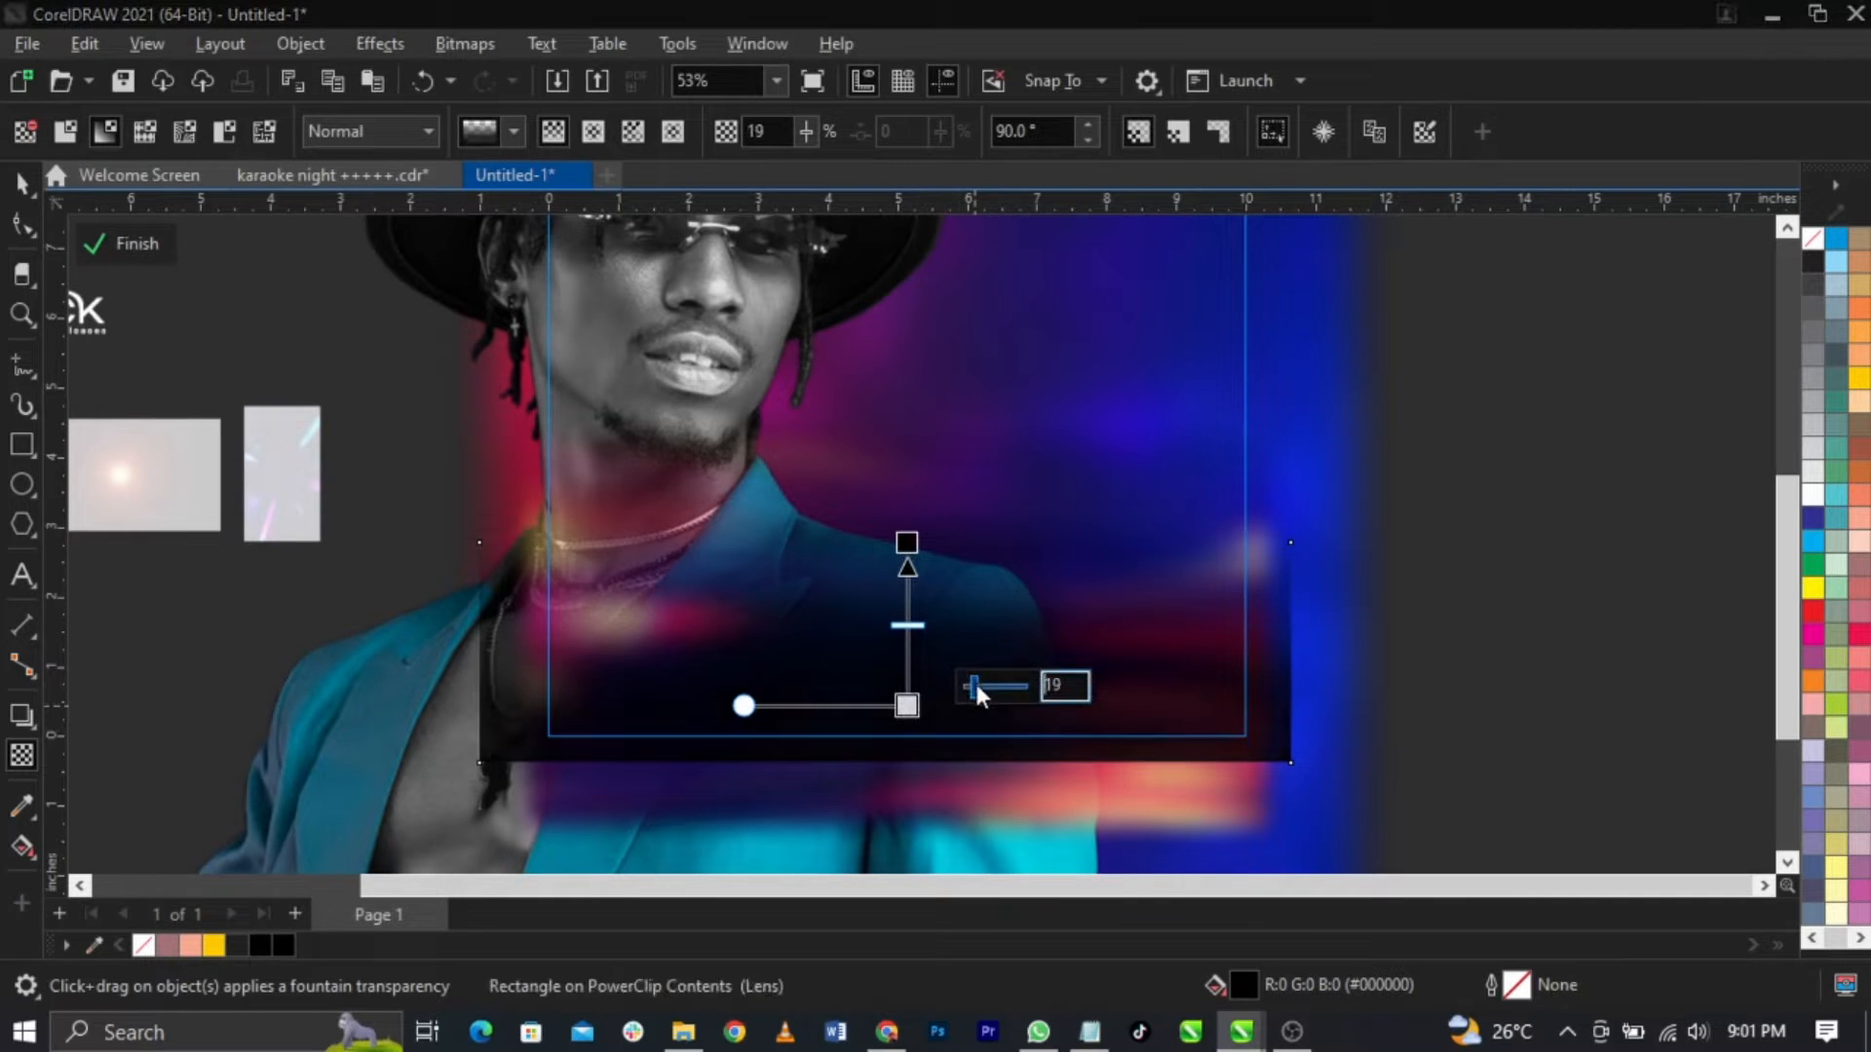
drag(977, 692, 975, 688)
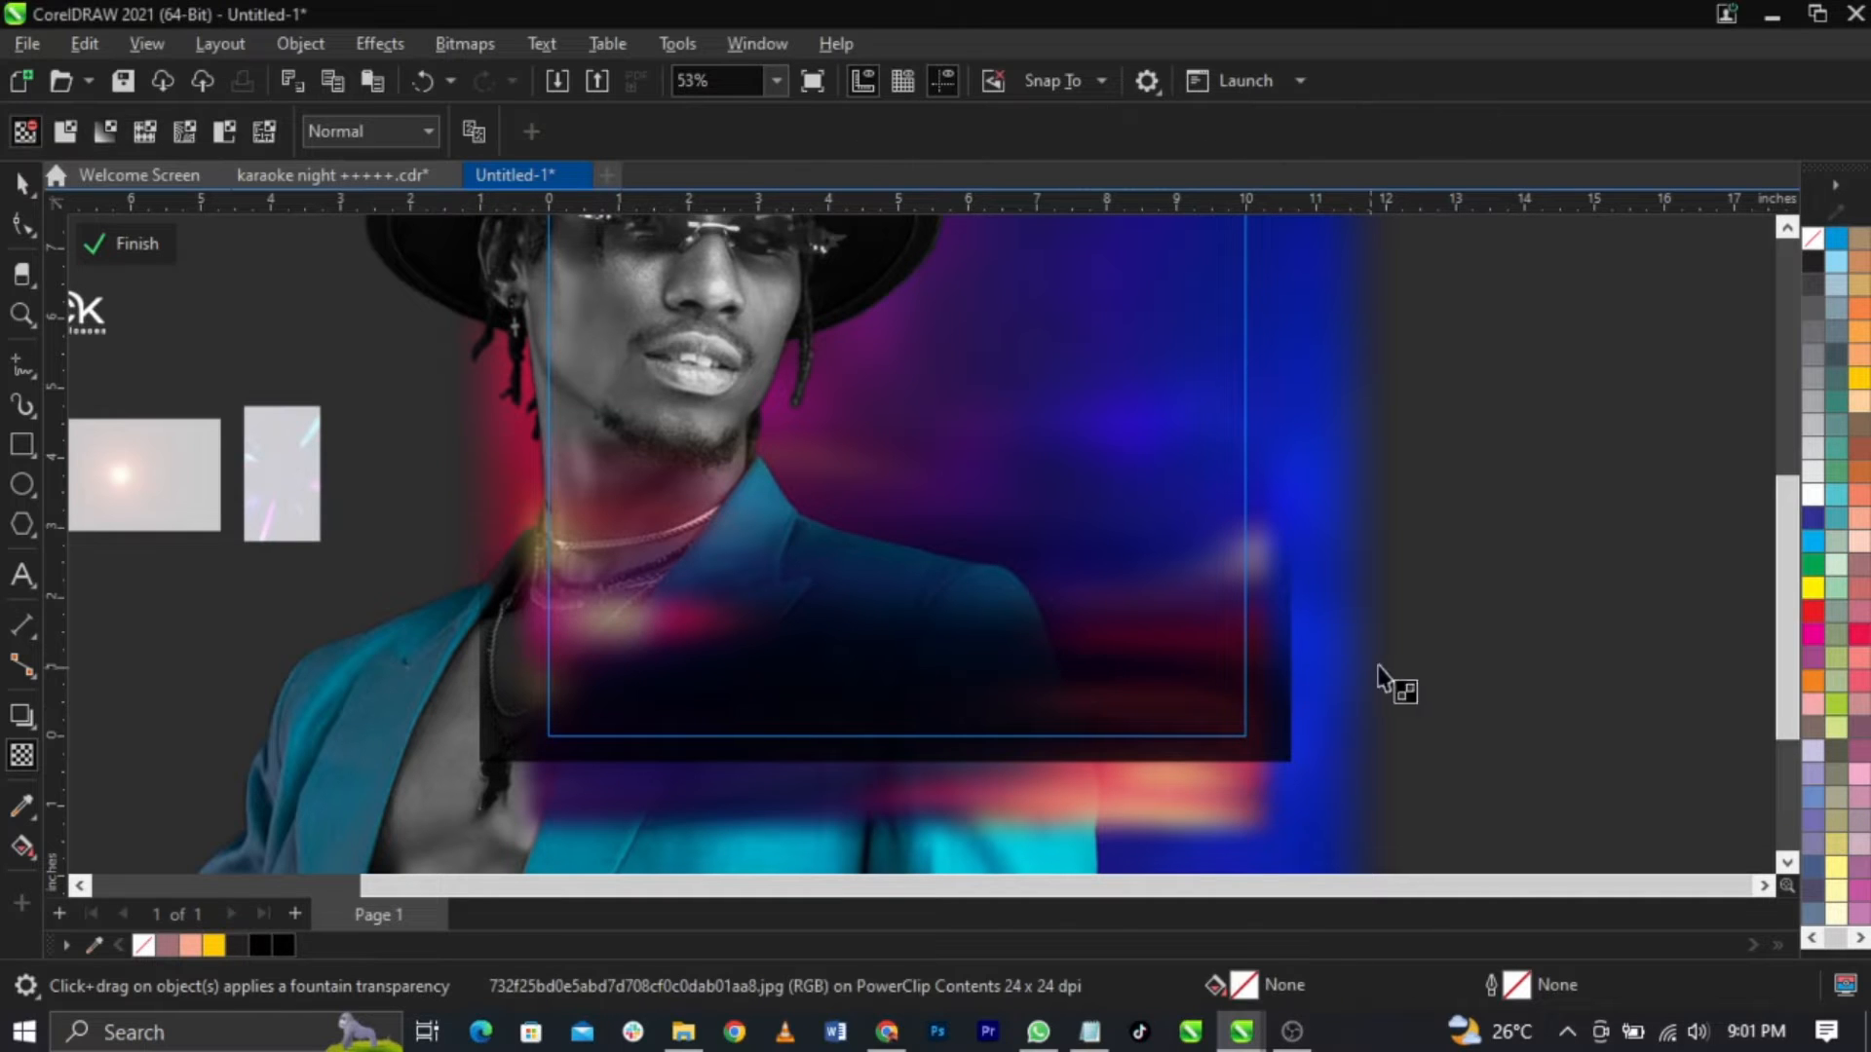
key(space)
click(1558, 628)
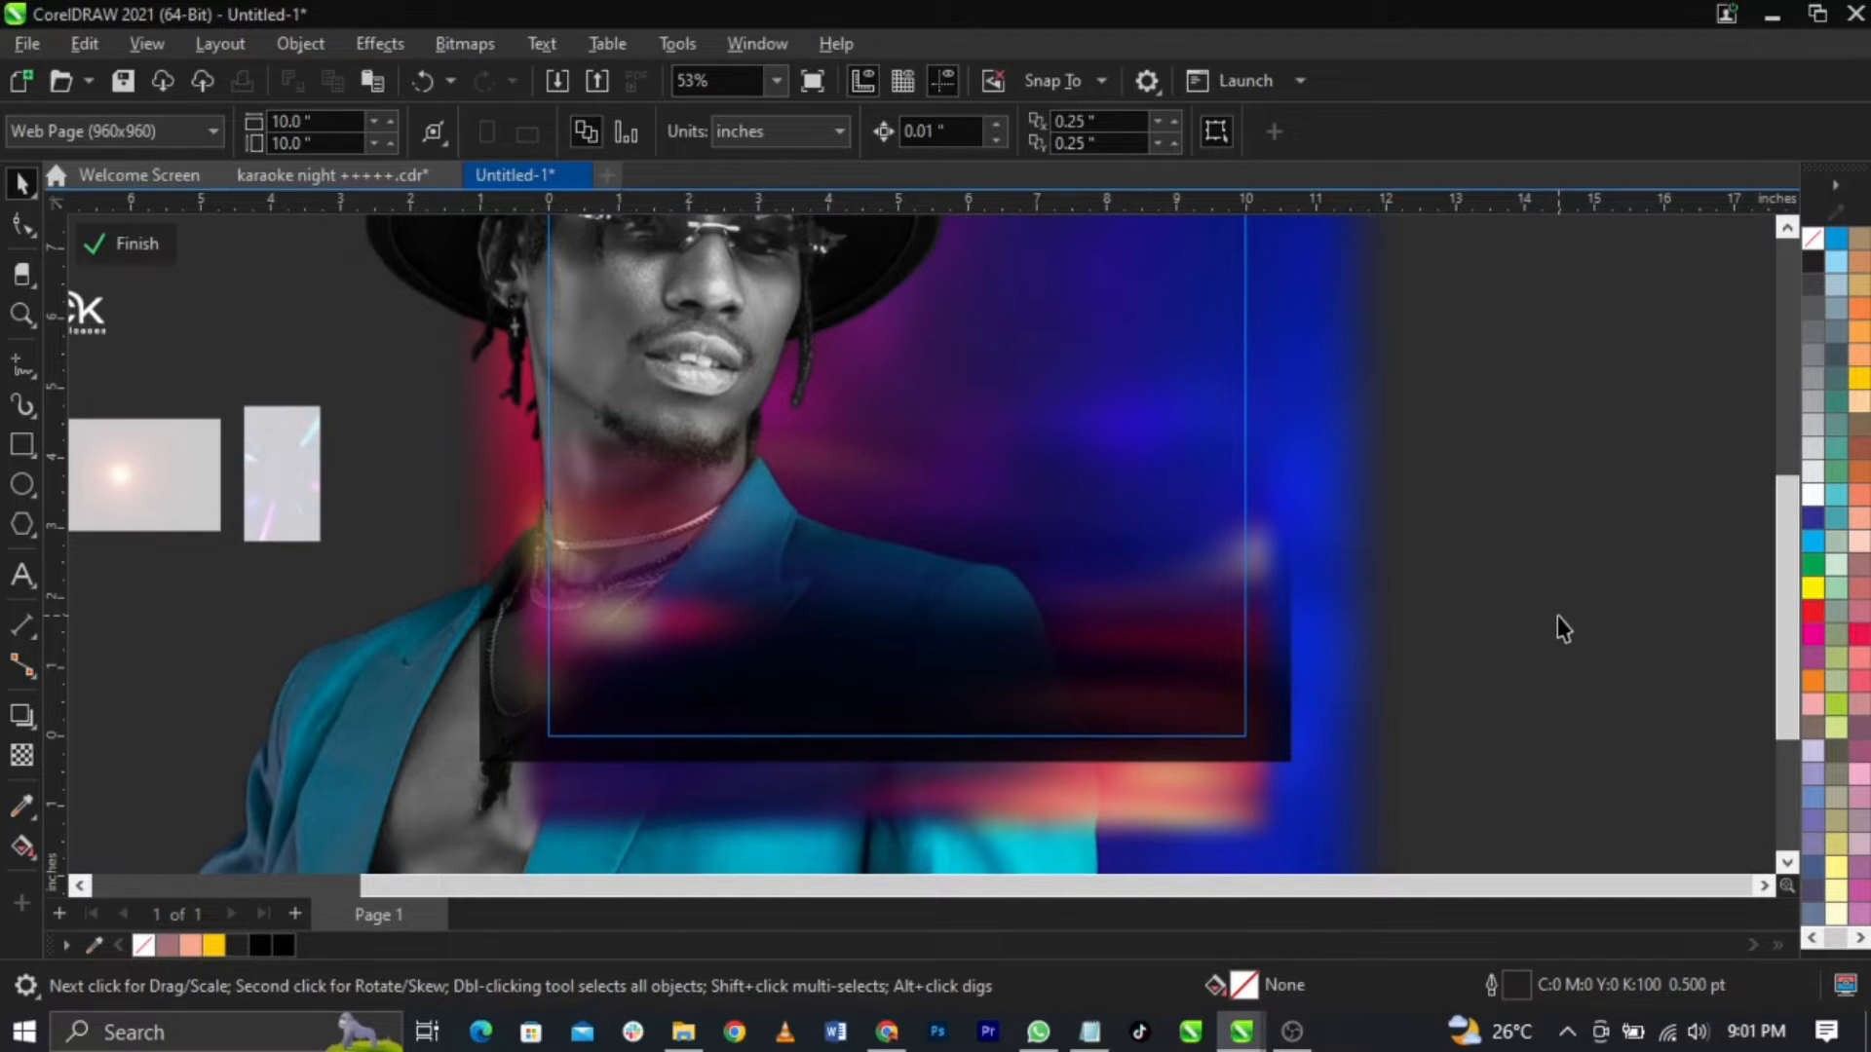
Step: Check the dark fade over the lower part of the portrait and finish editing the PowerClip contents
scroll(1085, 710, up, 2)
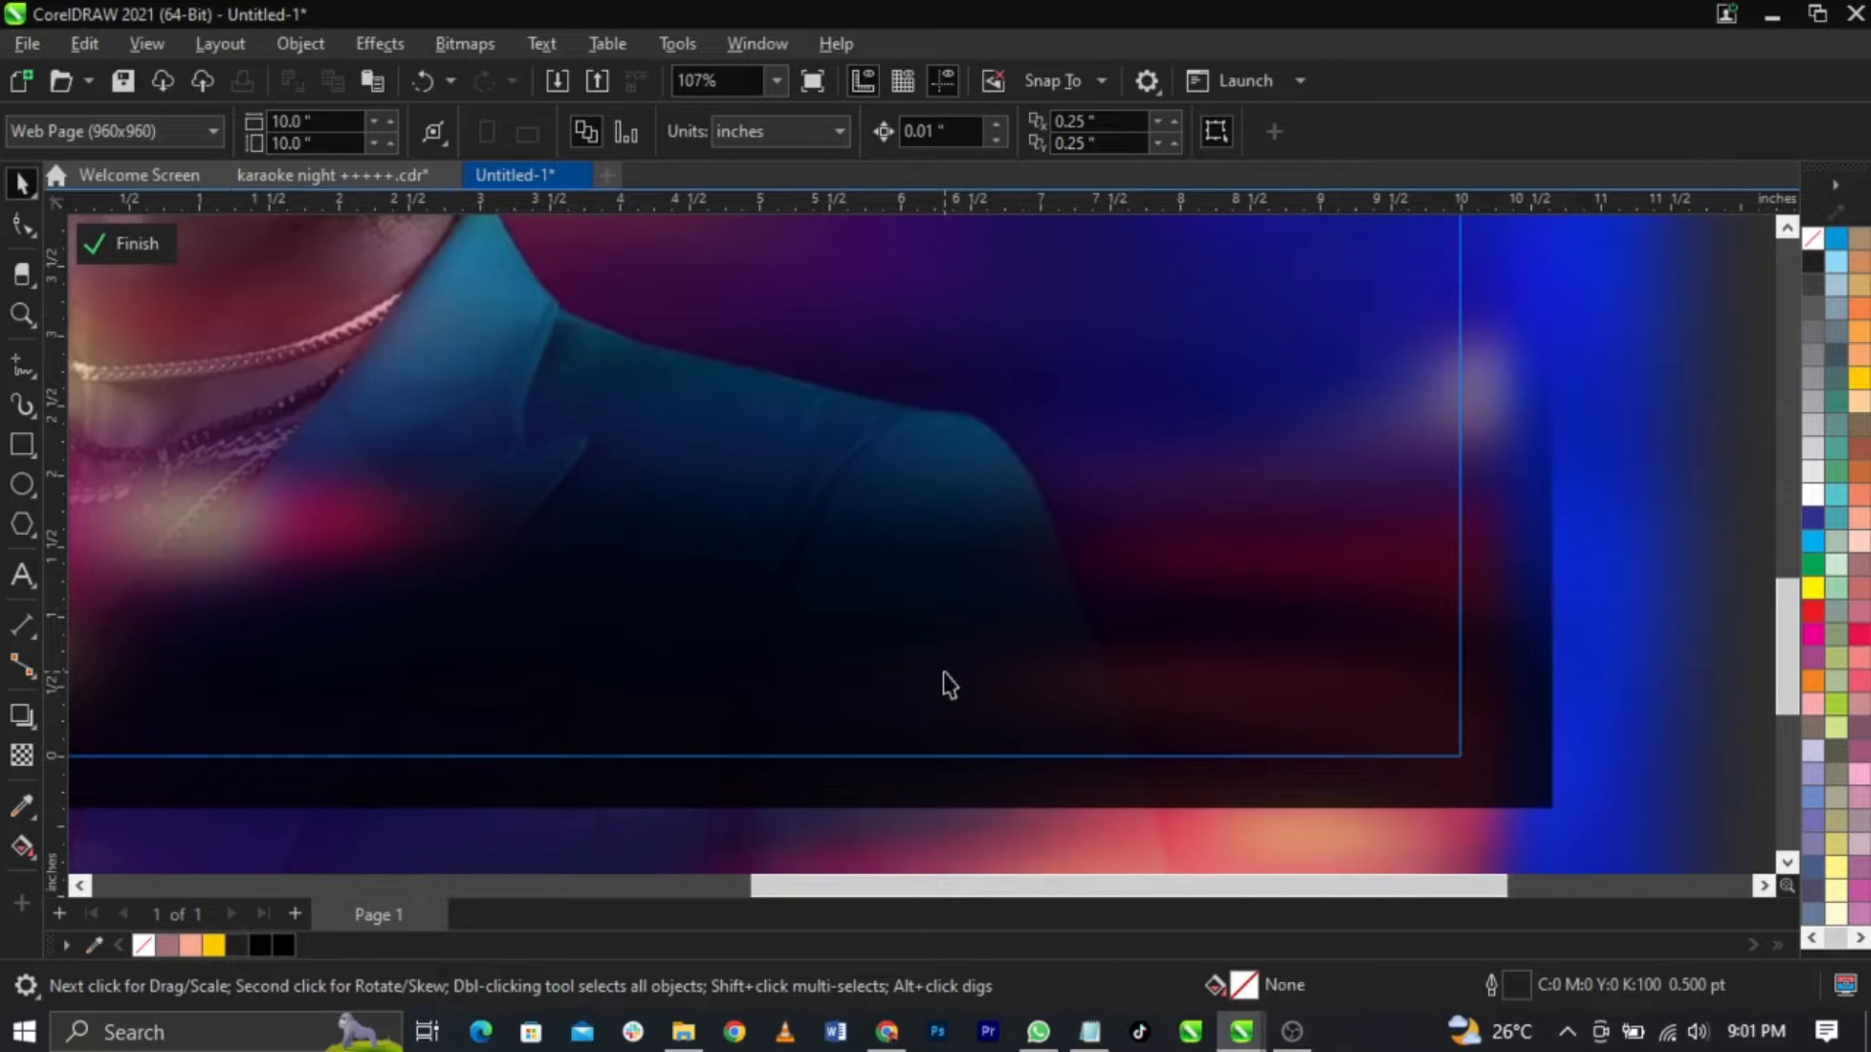
scroll(880, 605, down, 2)
scroll(940, 655, up, 2)
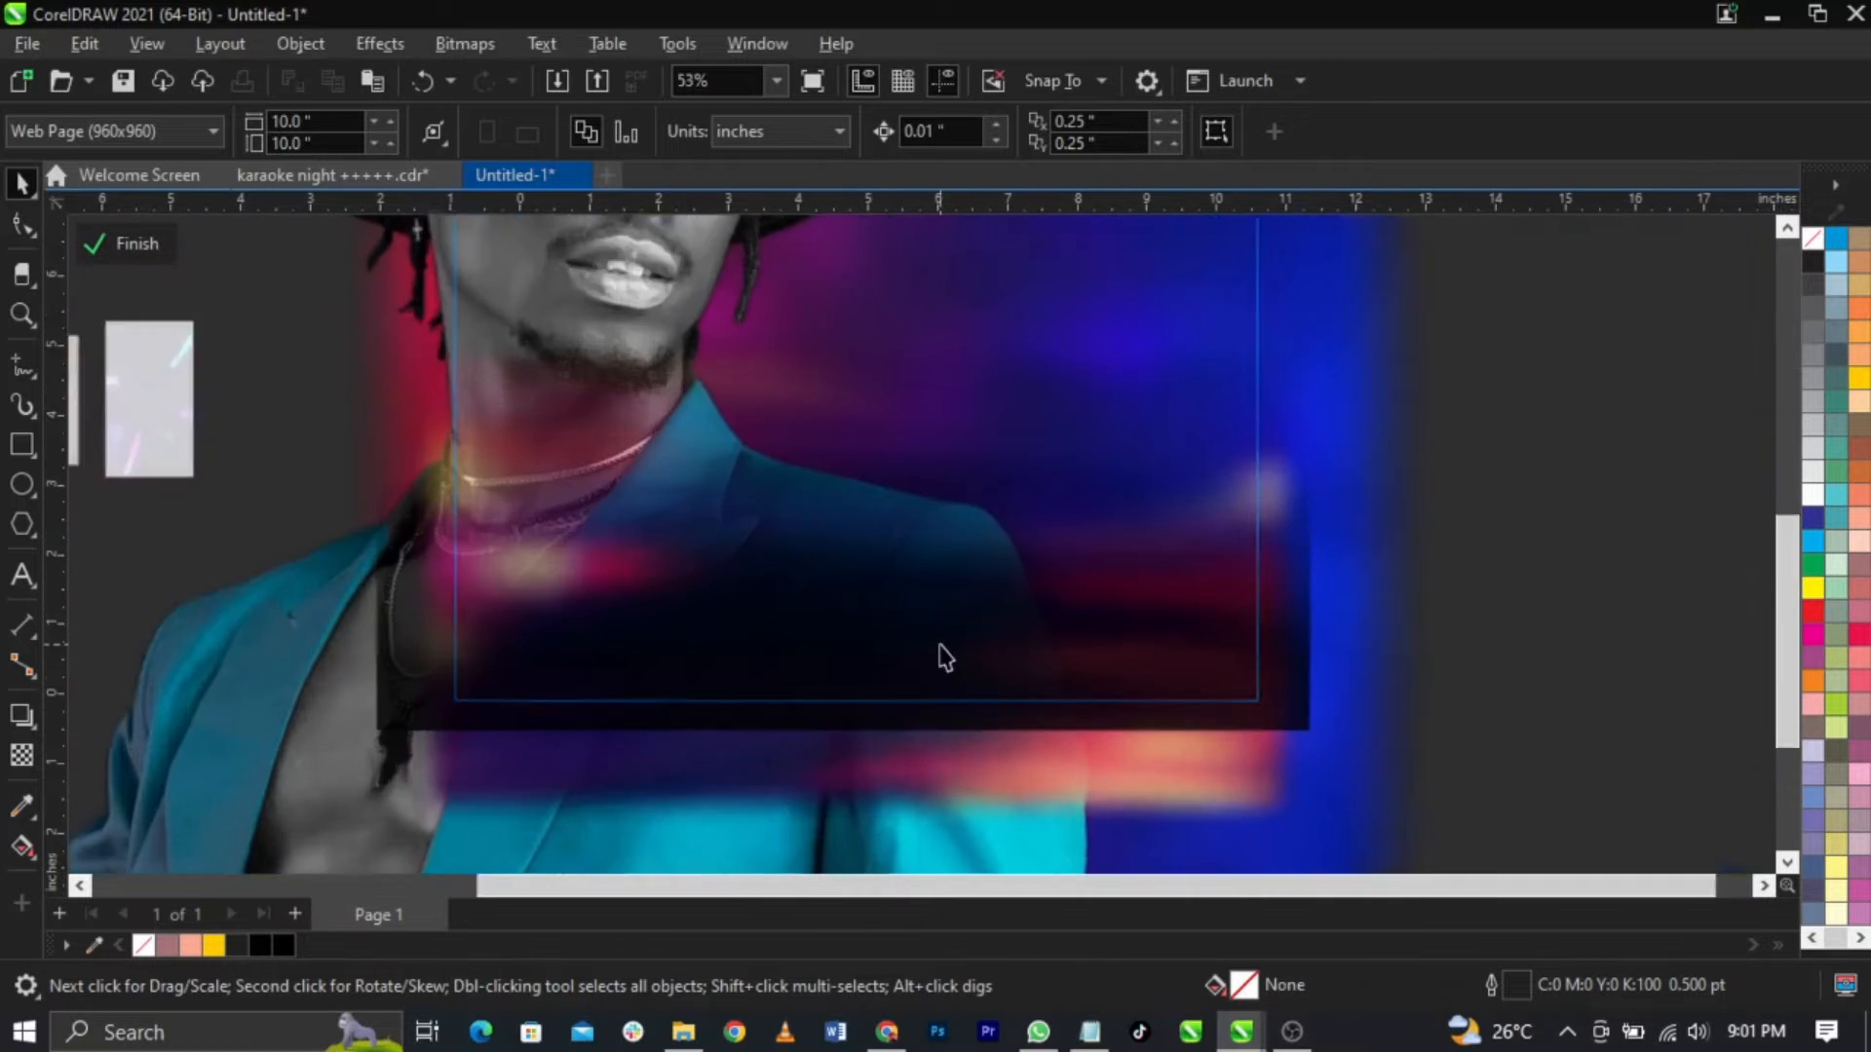
scroll(974, 604, down, 1)
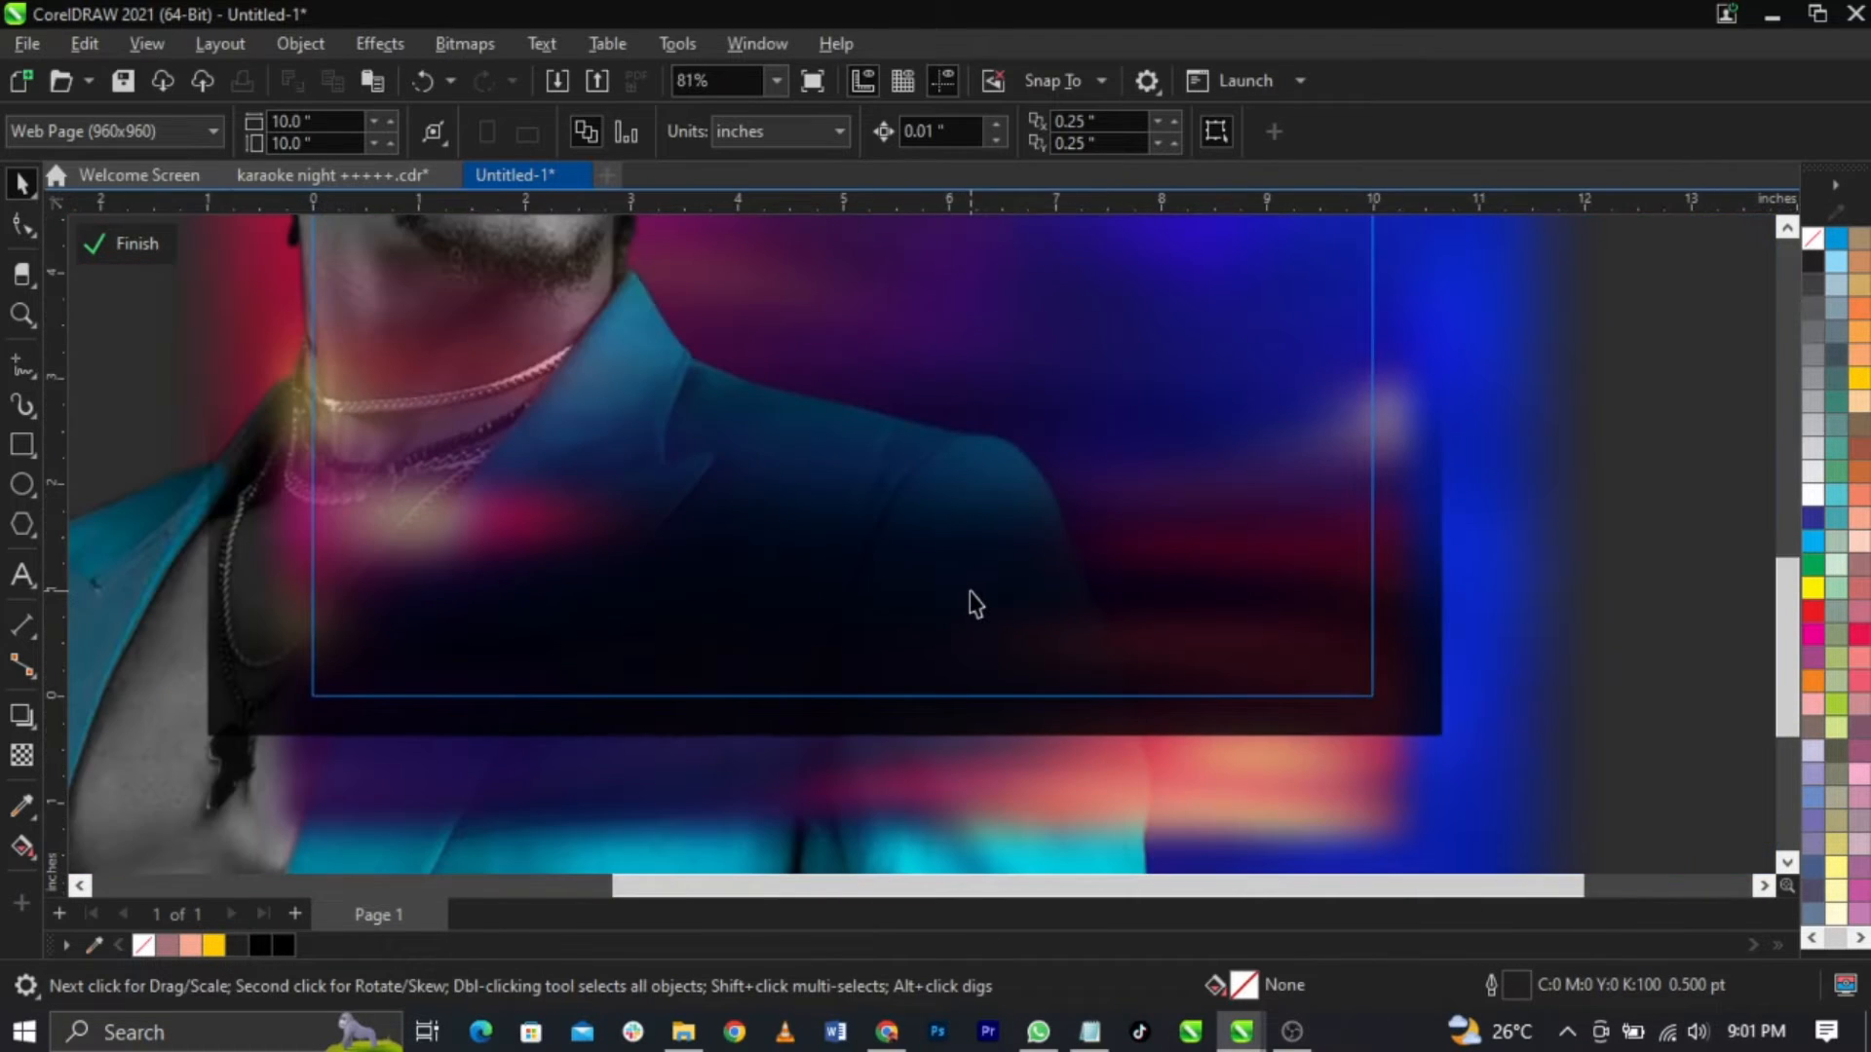
click(121, 239)
scroll(1090, 656, down, 3)
scroll(1120, 501, up, 1)
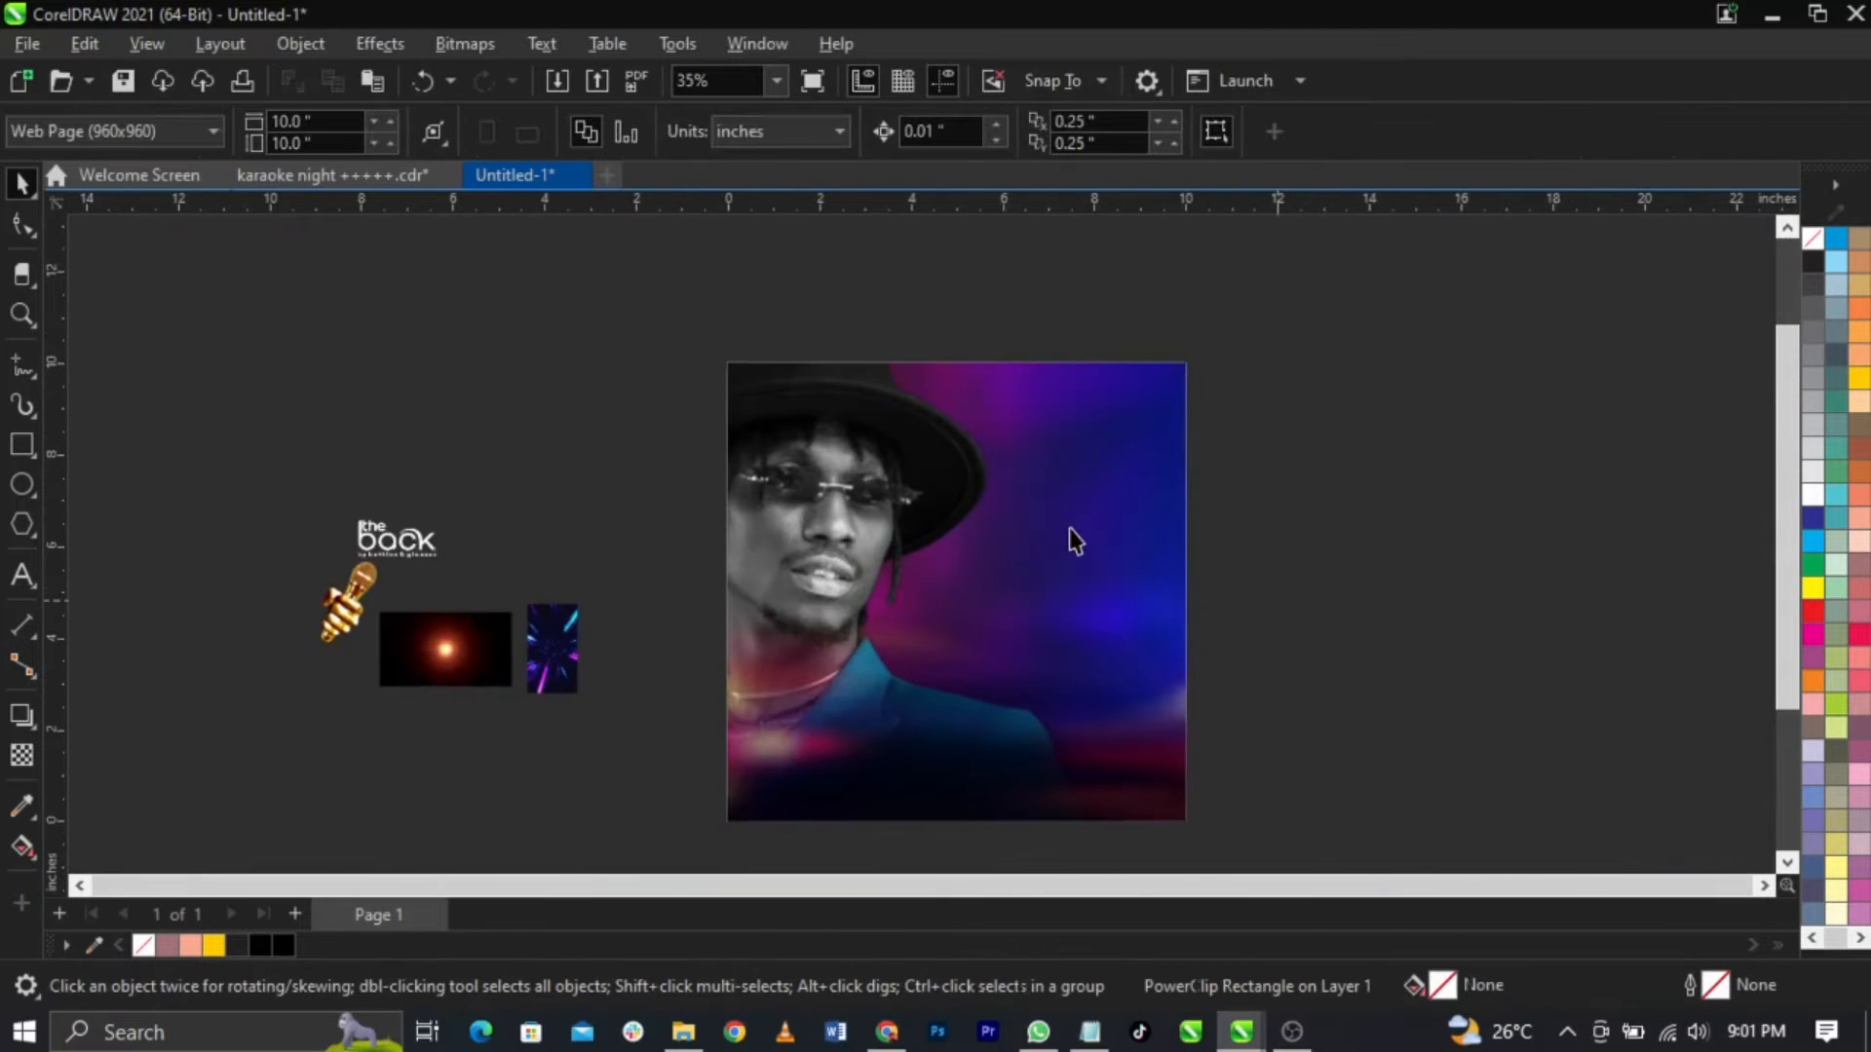
scroll(1068, 528, down, 1)
scroll(1067, 528, up, 1)
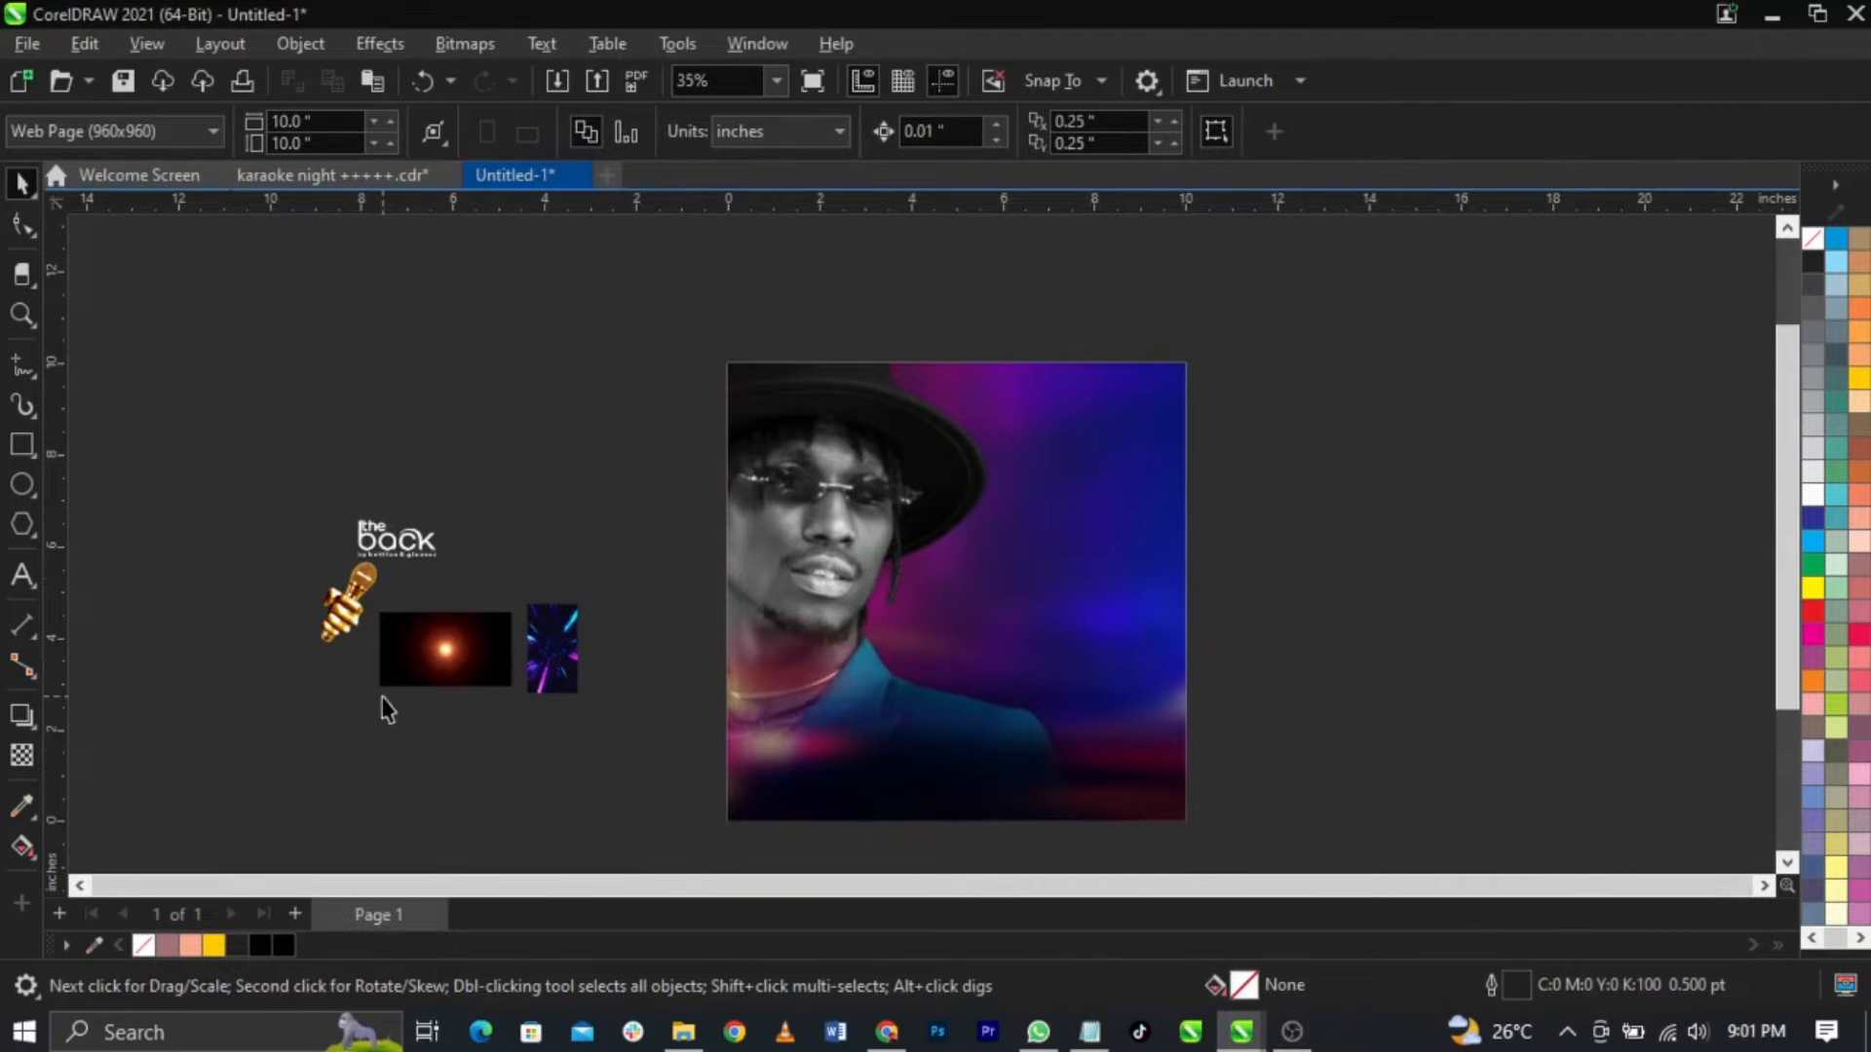
Step: Enlarge the neon light-burst image to about 7.1 by 12.5 inches over the flyer's left edge and PowerClip it inside the flyer frame
click(550, 620)
mouse_move(585, 598)
mouse_down()
mouse_move(650, 446)
mouse_move(741, 346)
mouse_up()
drag(630, 522, 672, 468)
right_click(647, 492)
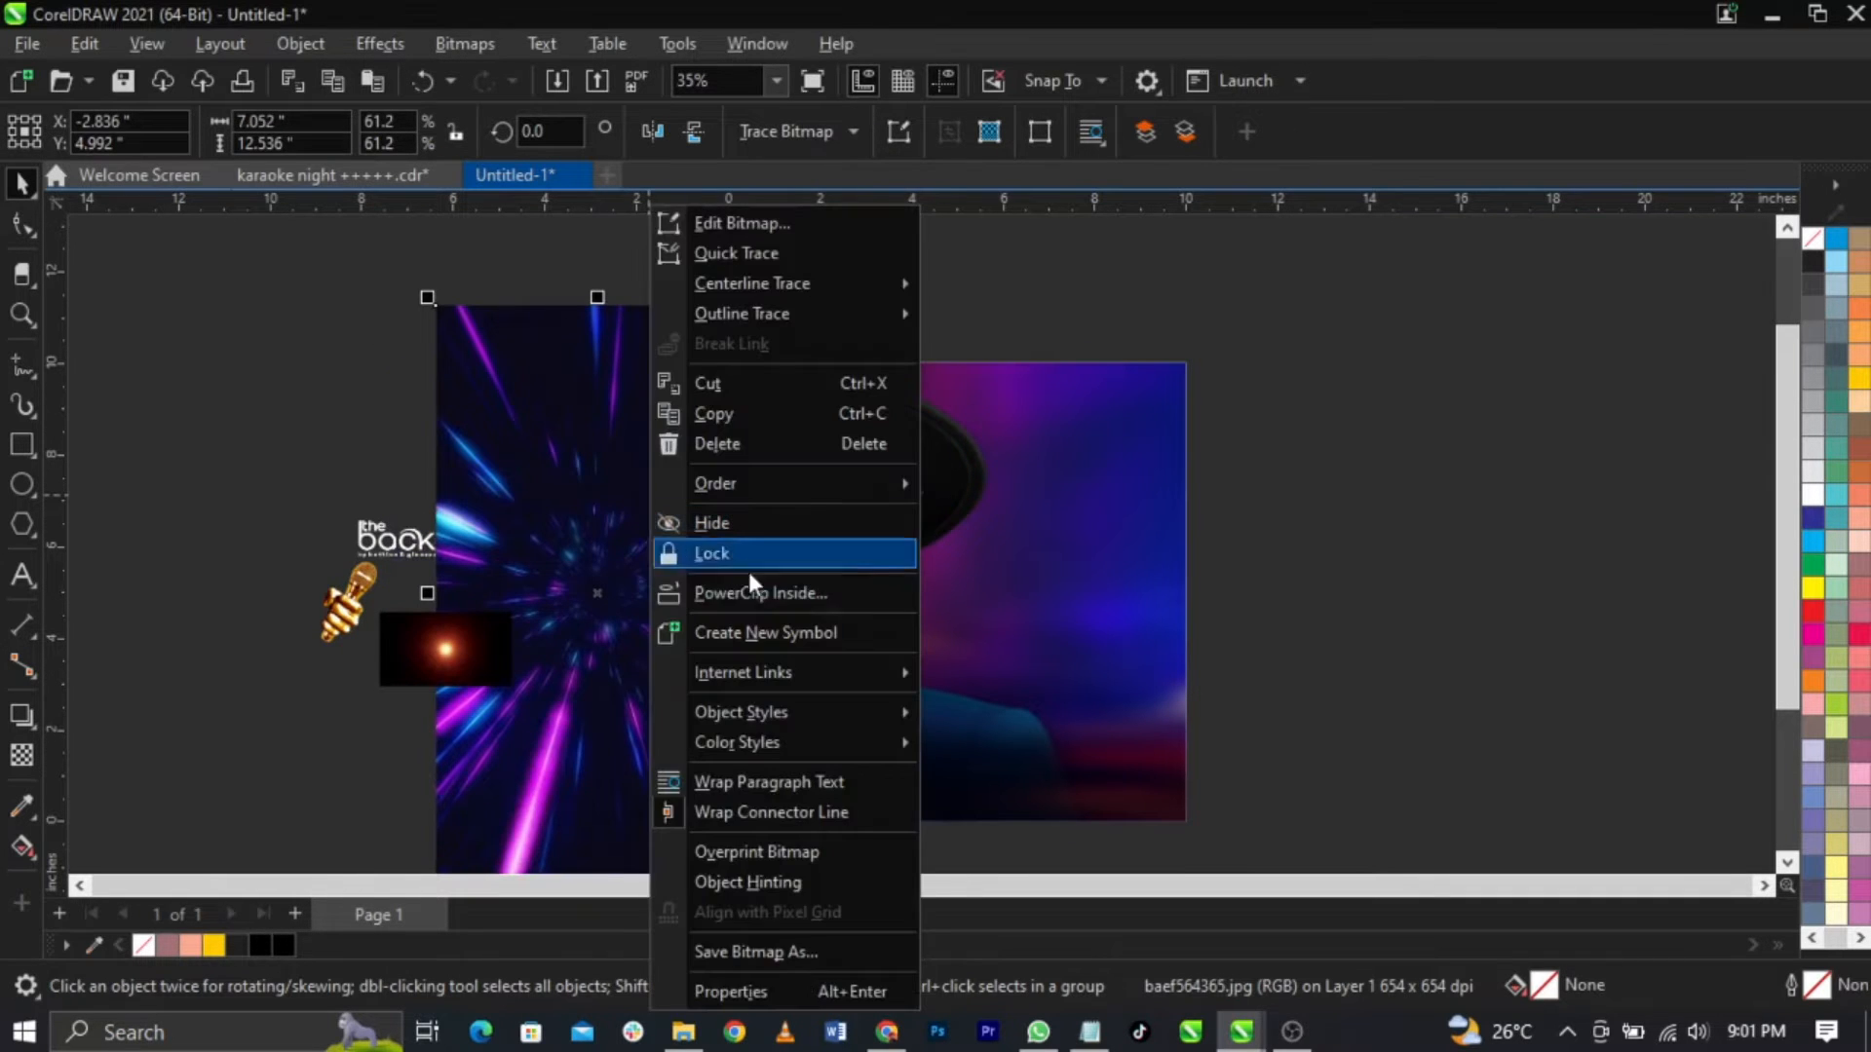
click(758, 598)
click(1078, 528)
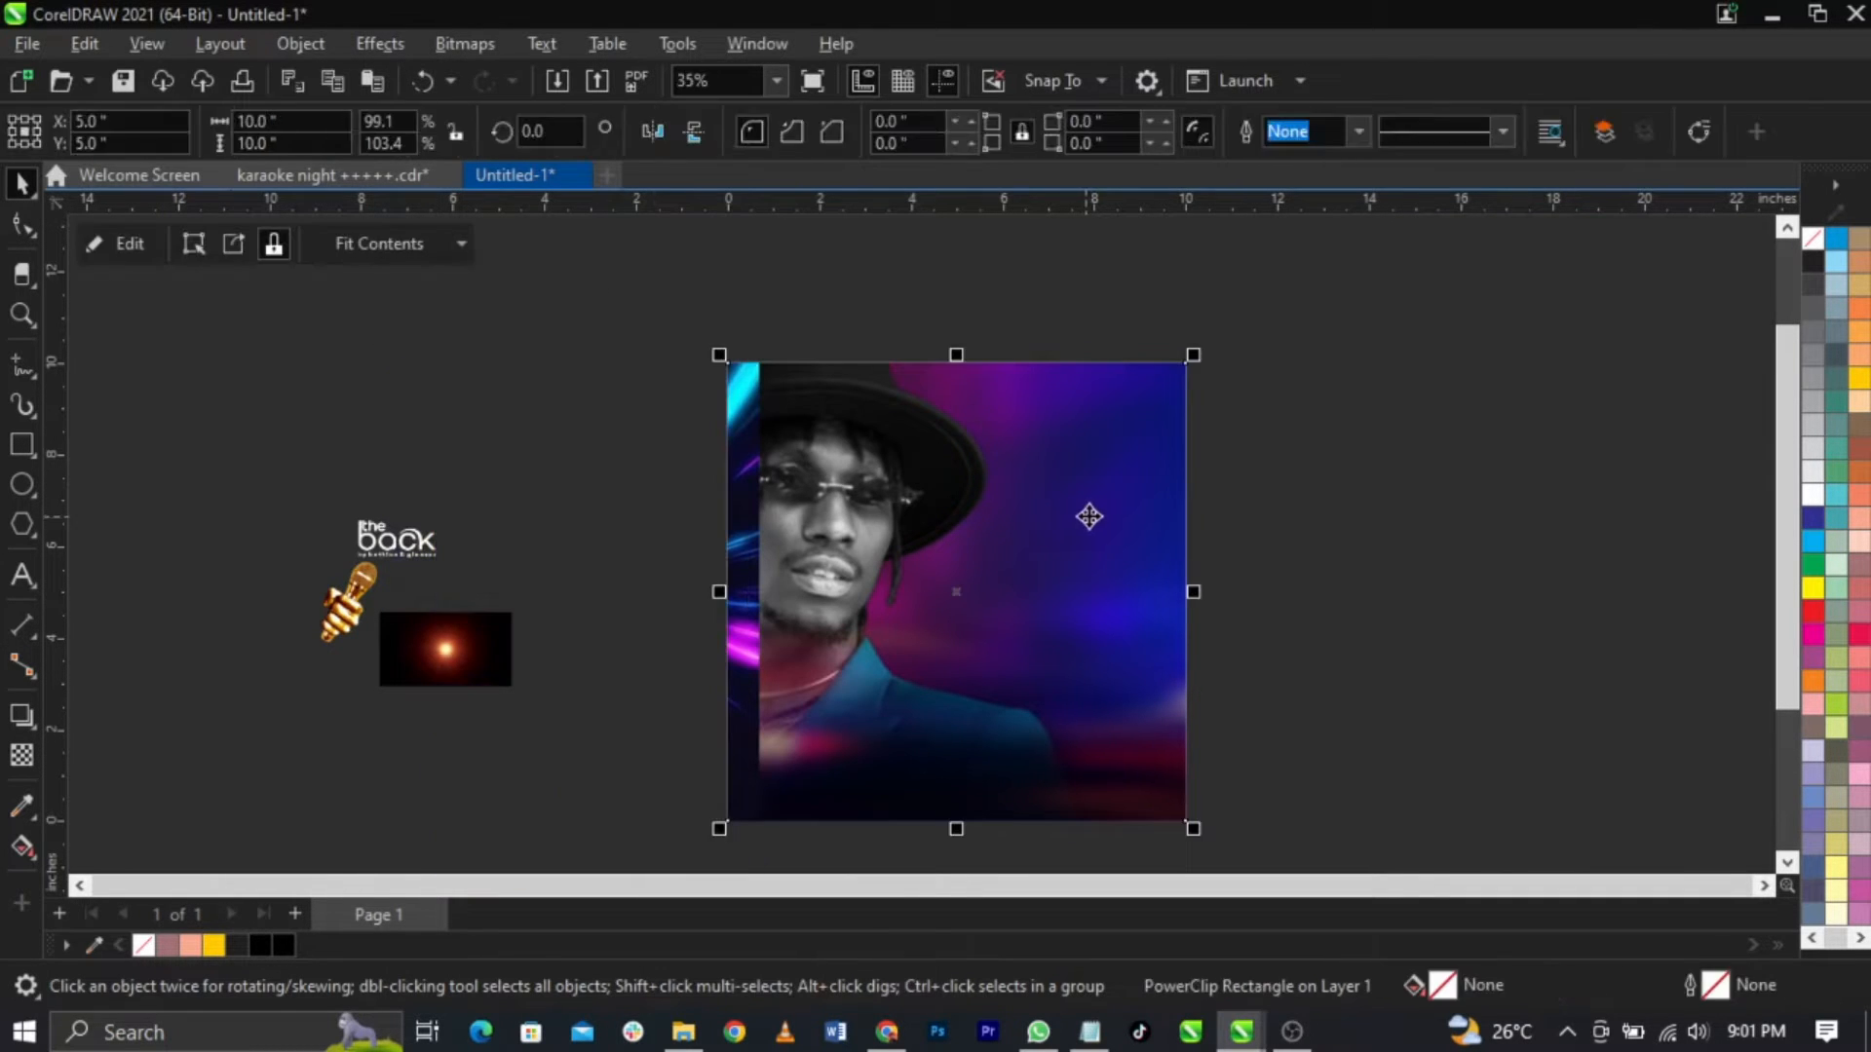
Step: Edit the flyer's PowerClip contents and enlarge the neon light-burst image to about 10.9 by 19.4 inches, covering the whole frame
right_click(1088, 508)
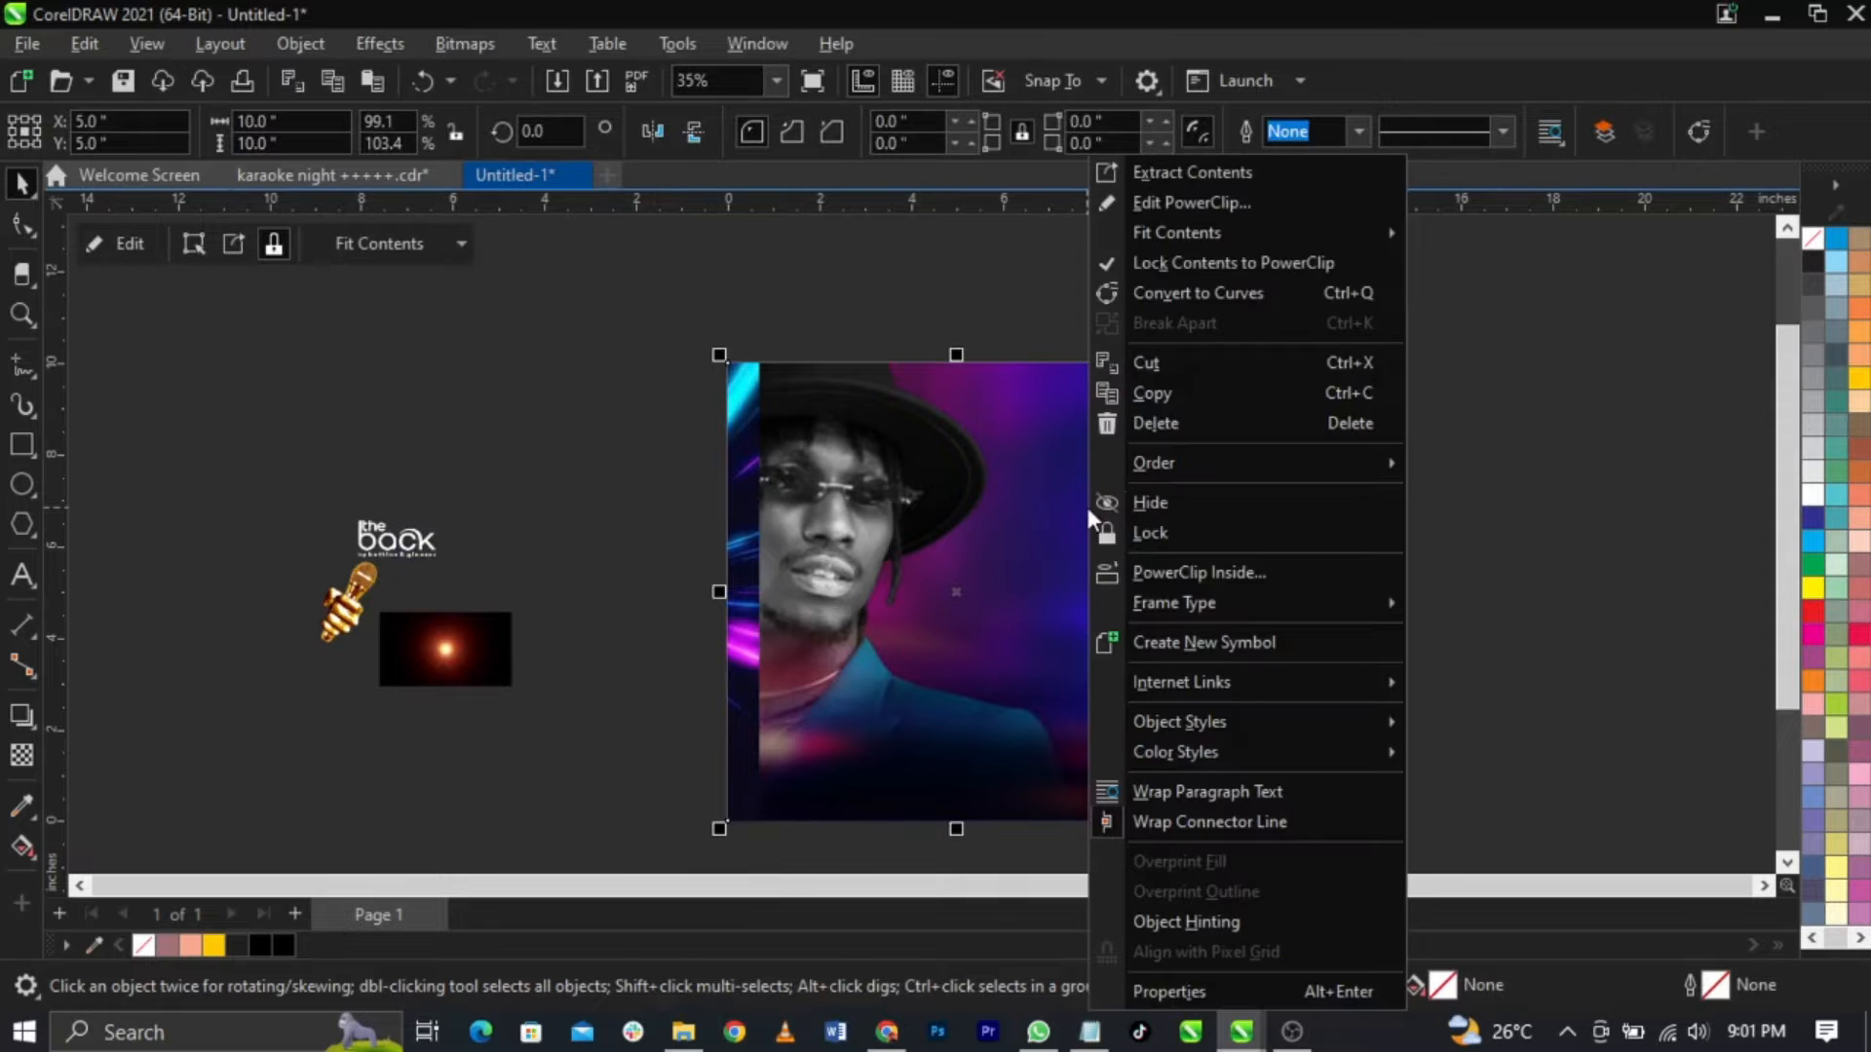
click(1173, 207)
click(607, 570)
drag(610, 517, 1035, 601)
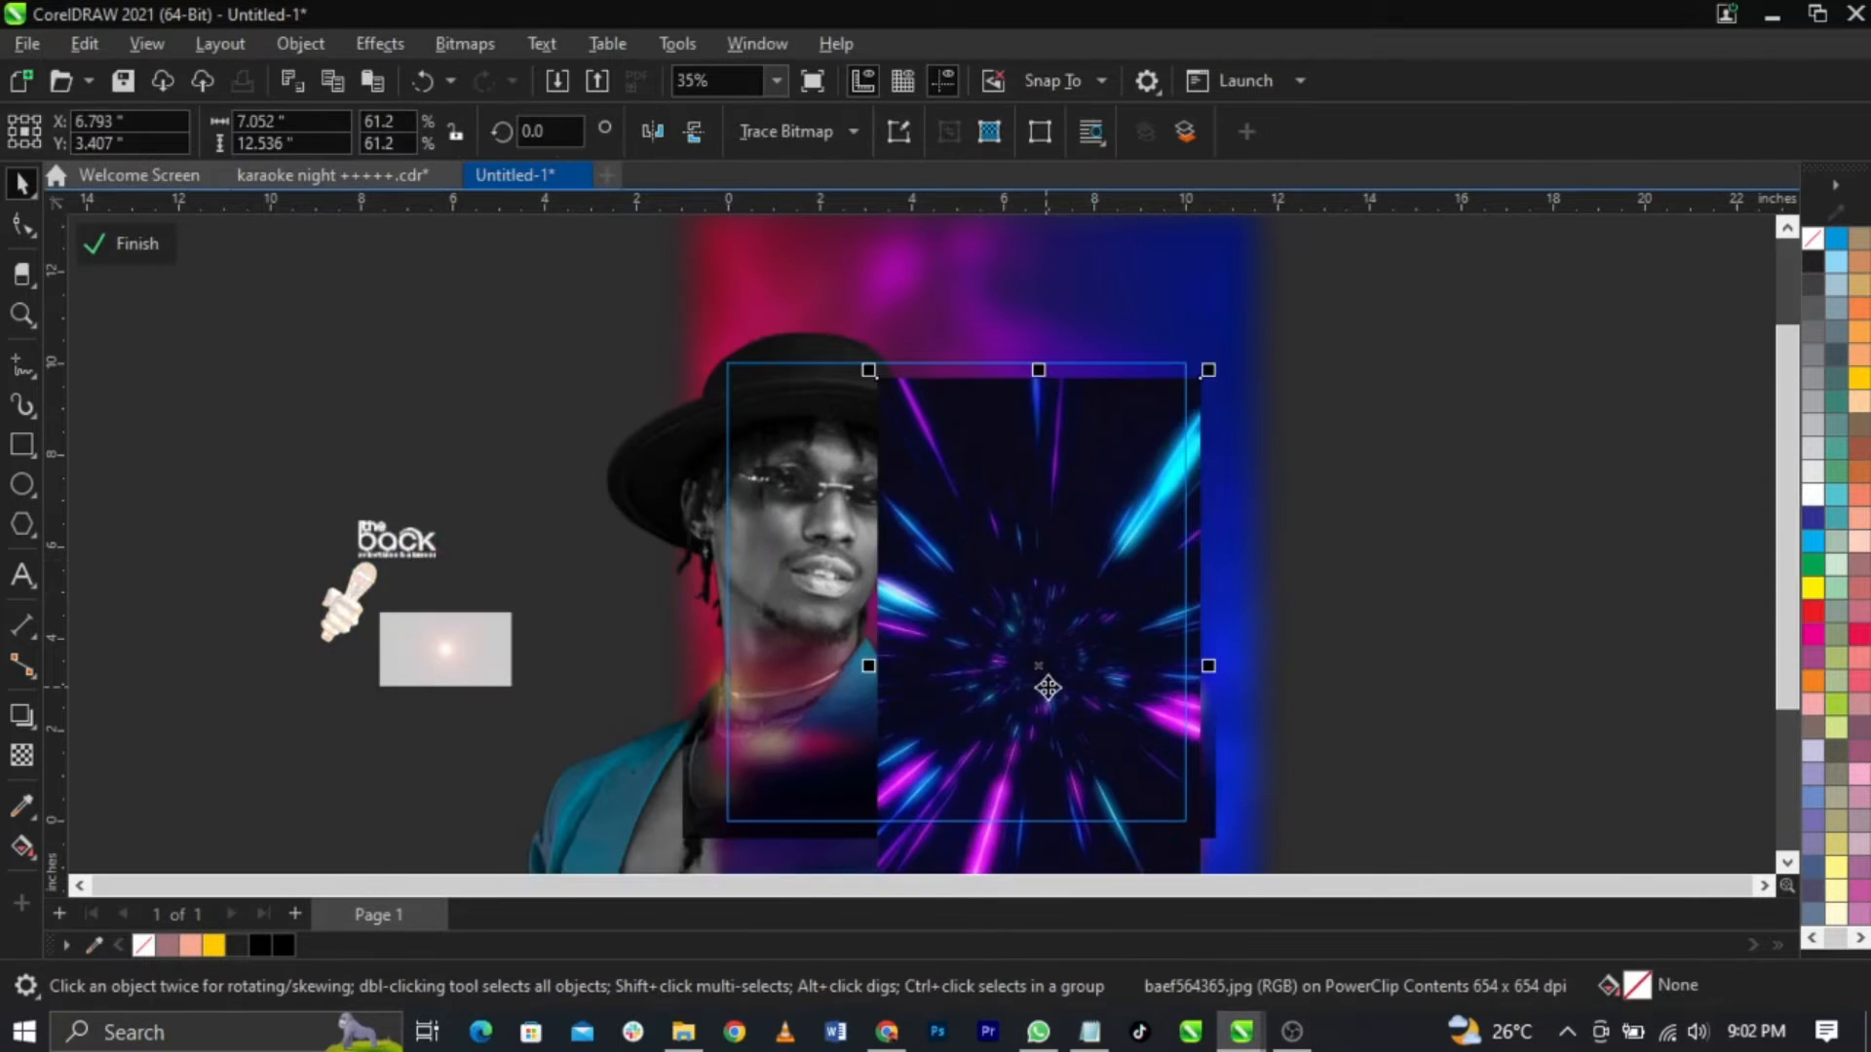
scroll(960, 524, down, 2)
drag(1091, 690, 1209, 797)
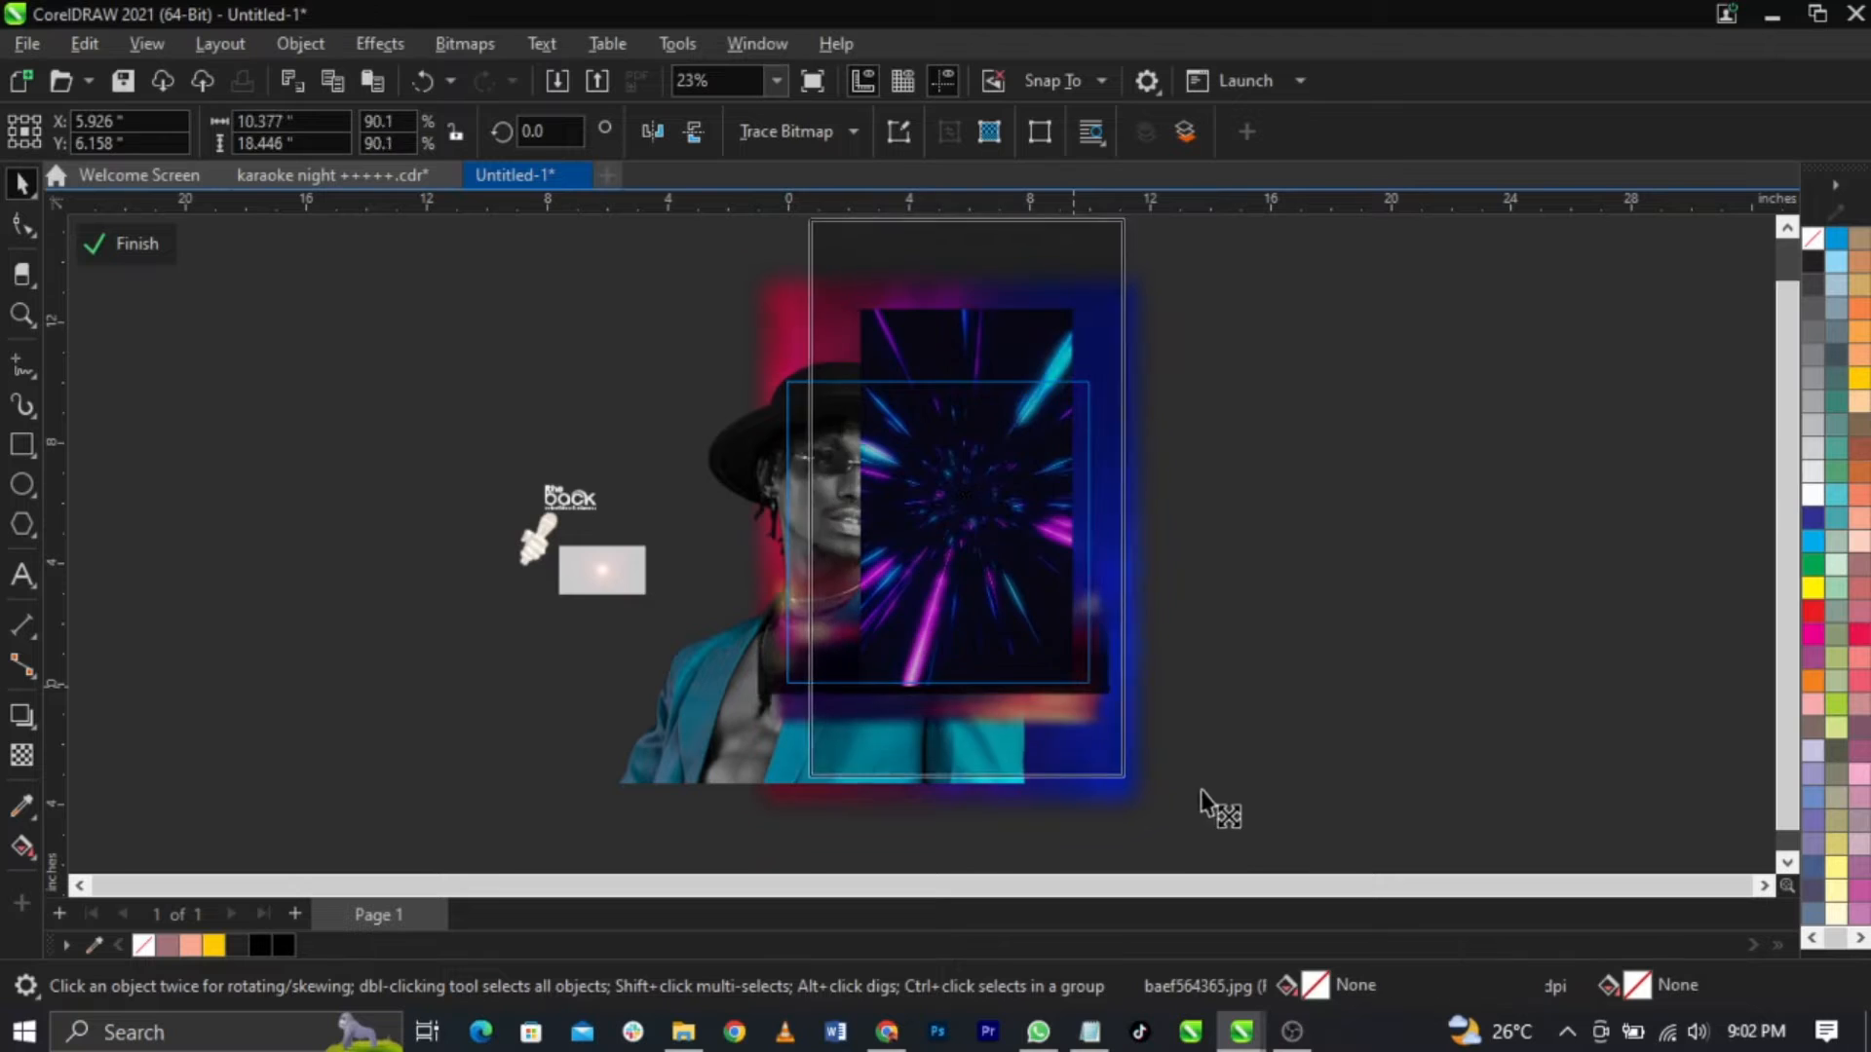
mouse_move(1084, 614)
mouse_down()
mouse_move(1061, 656)
mouse_move(1056, 634)
mouse_up()
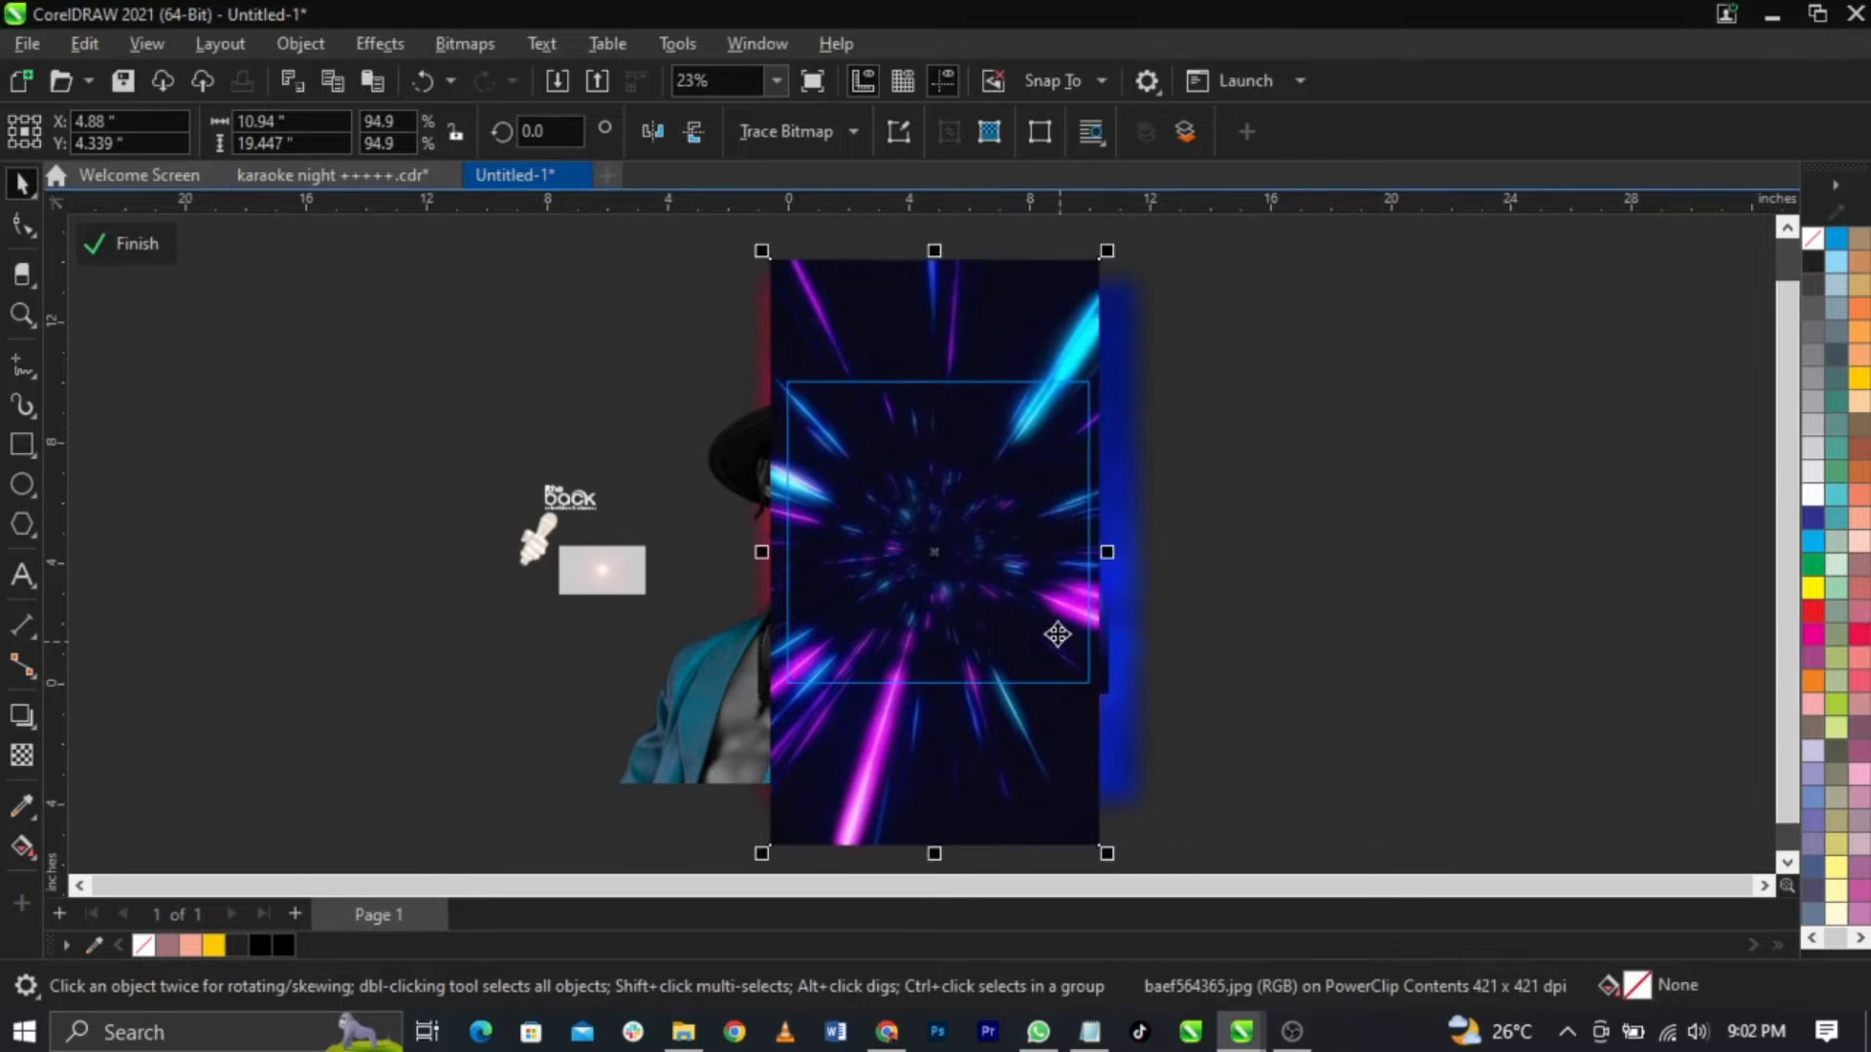
Step: Set the neon light-burst image's transparency merge mode to Screen
click(22, 755)
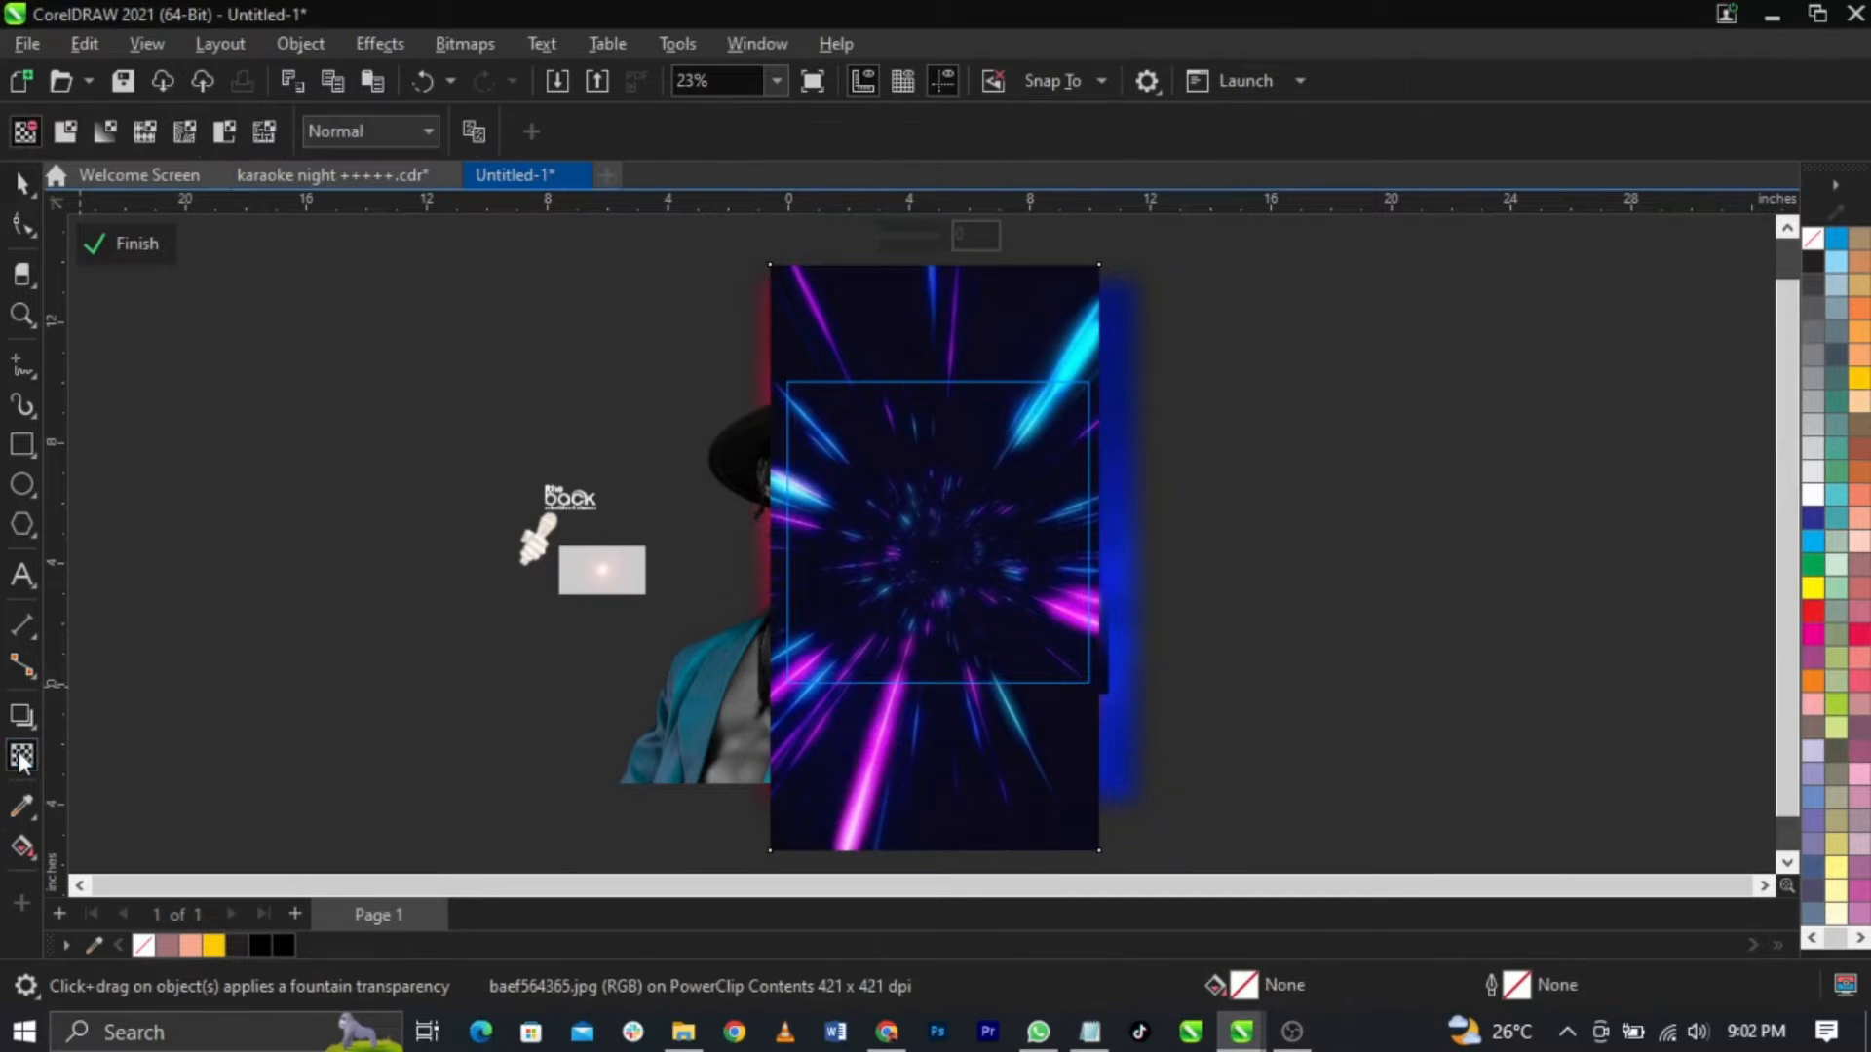
click(349, 131)
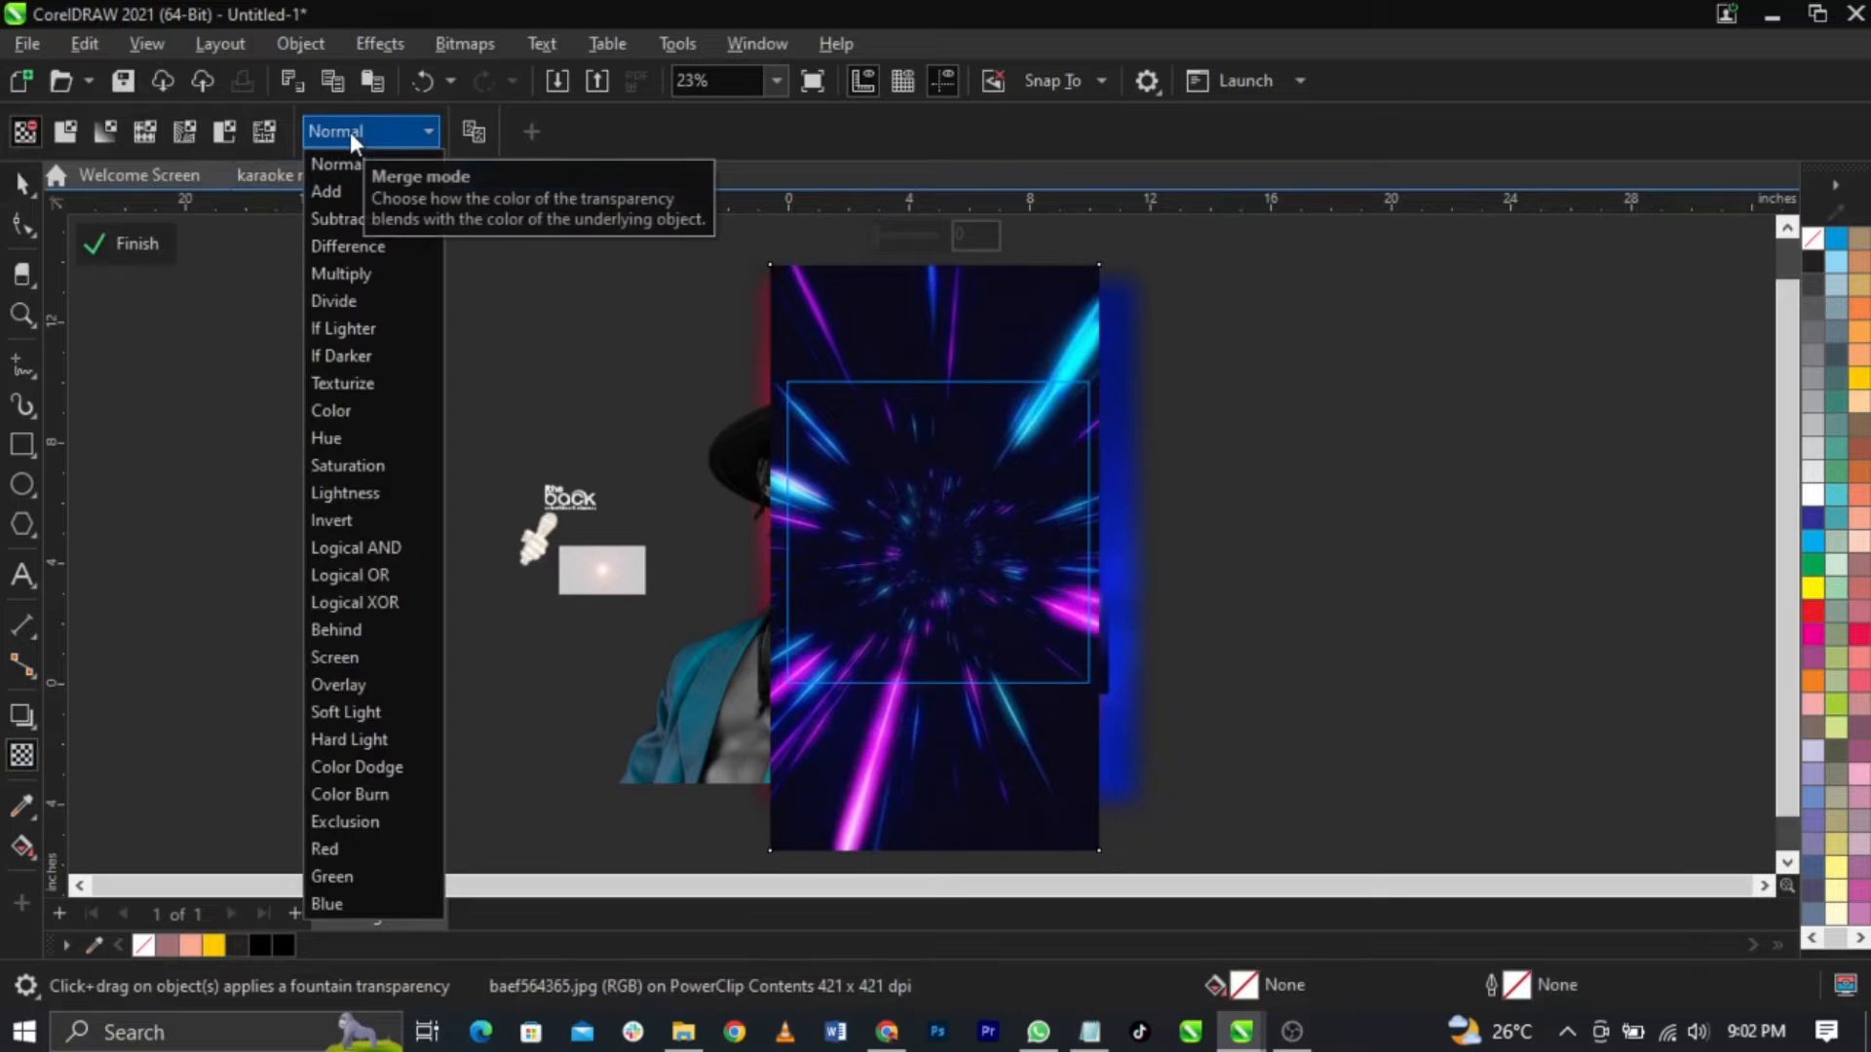
click(401, 655)
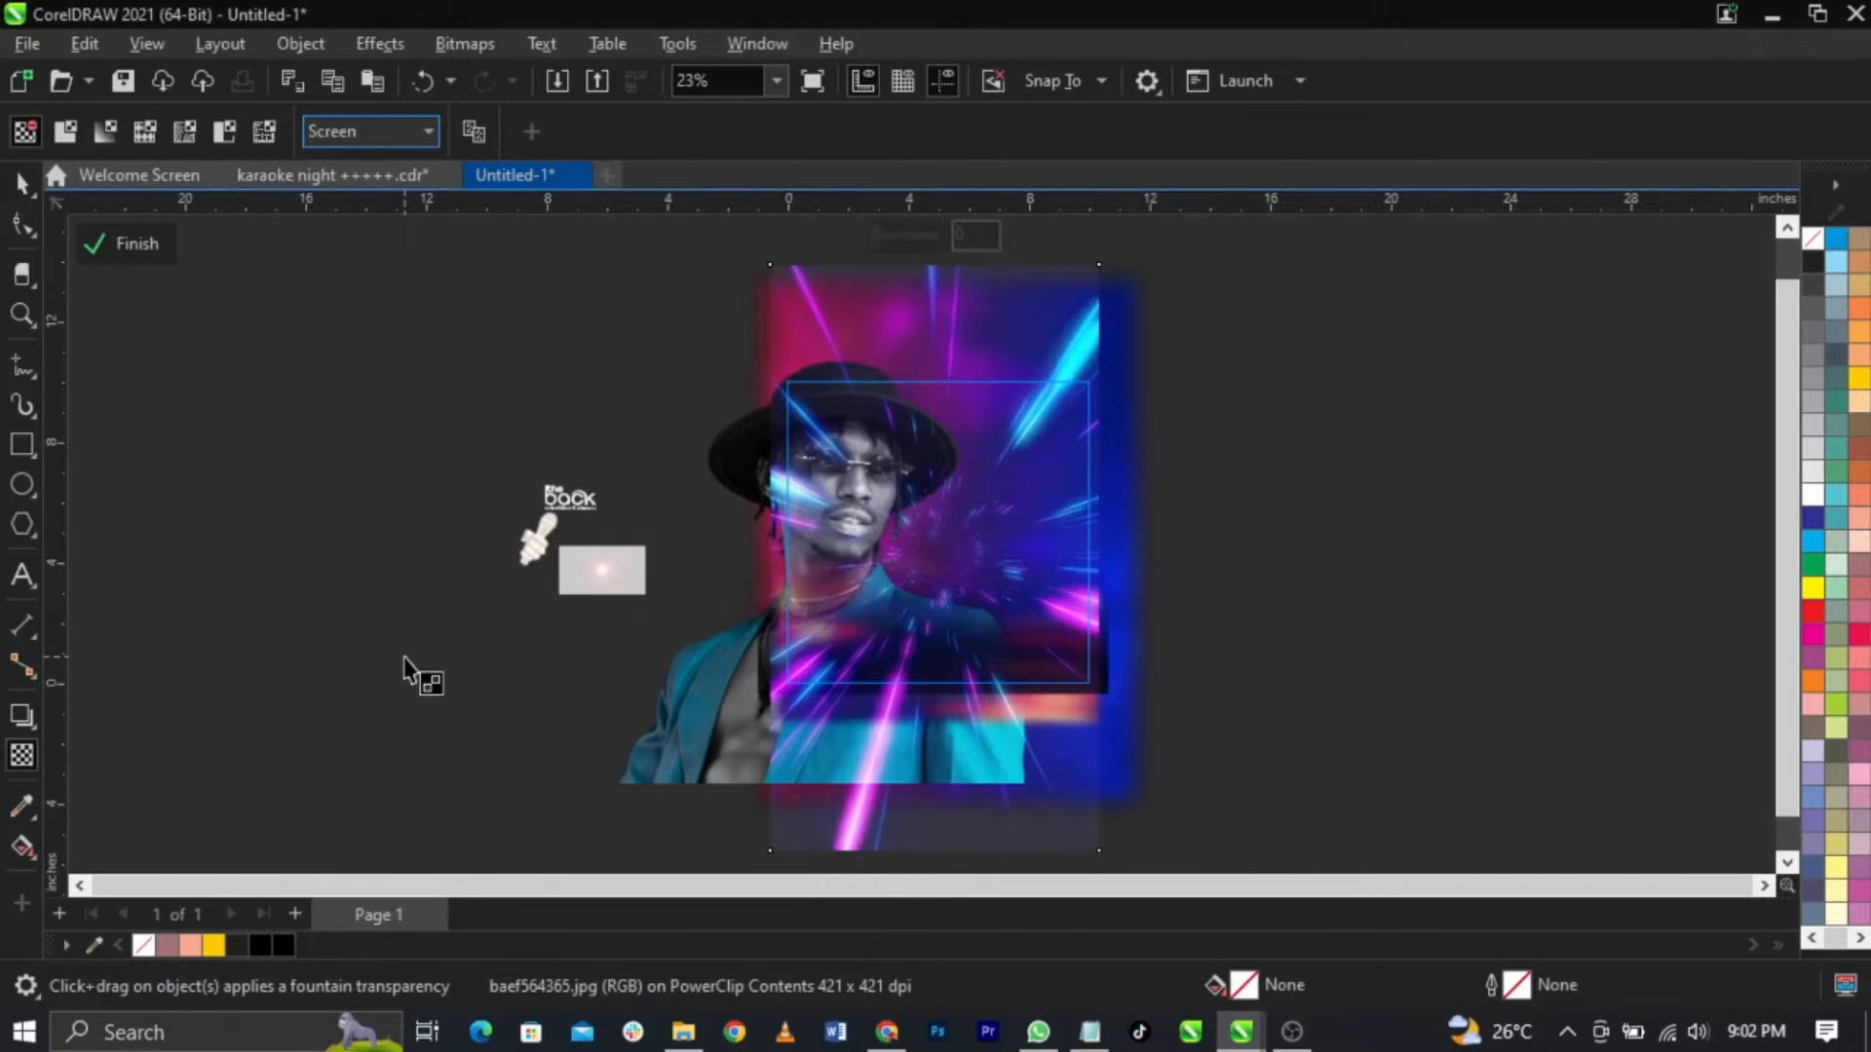
scroll(1042, 456, up, 2)
key(space)
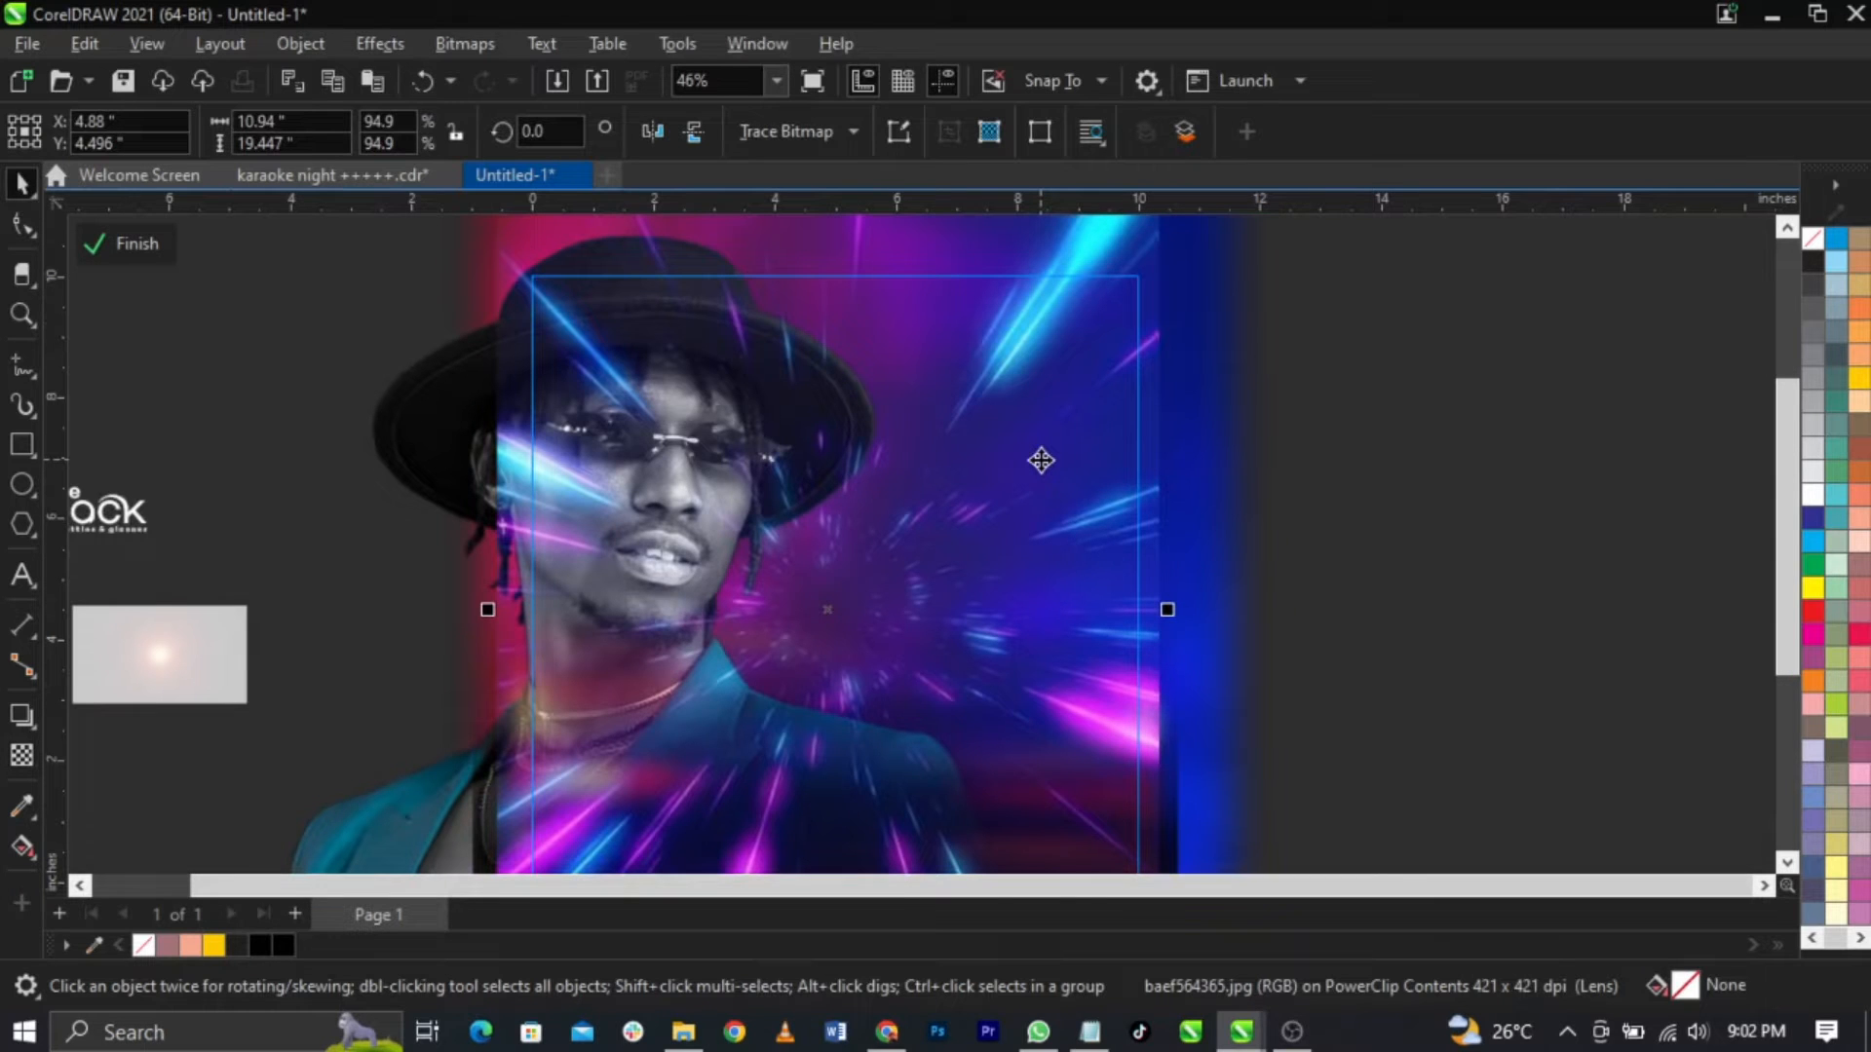
Step: Reorder the light-burst image to sit behind the portrait but above the blurred background, and nudge it slightly up and to the right
key(shift+Page_Down)
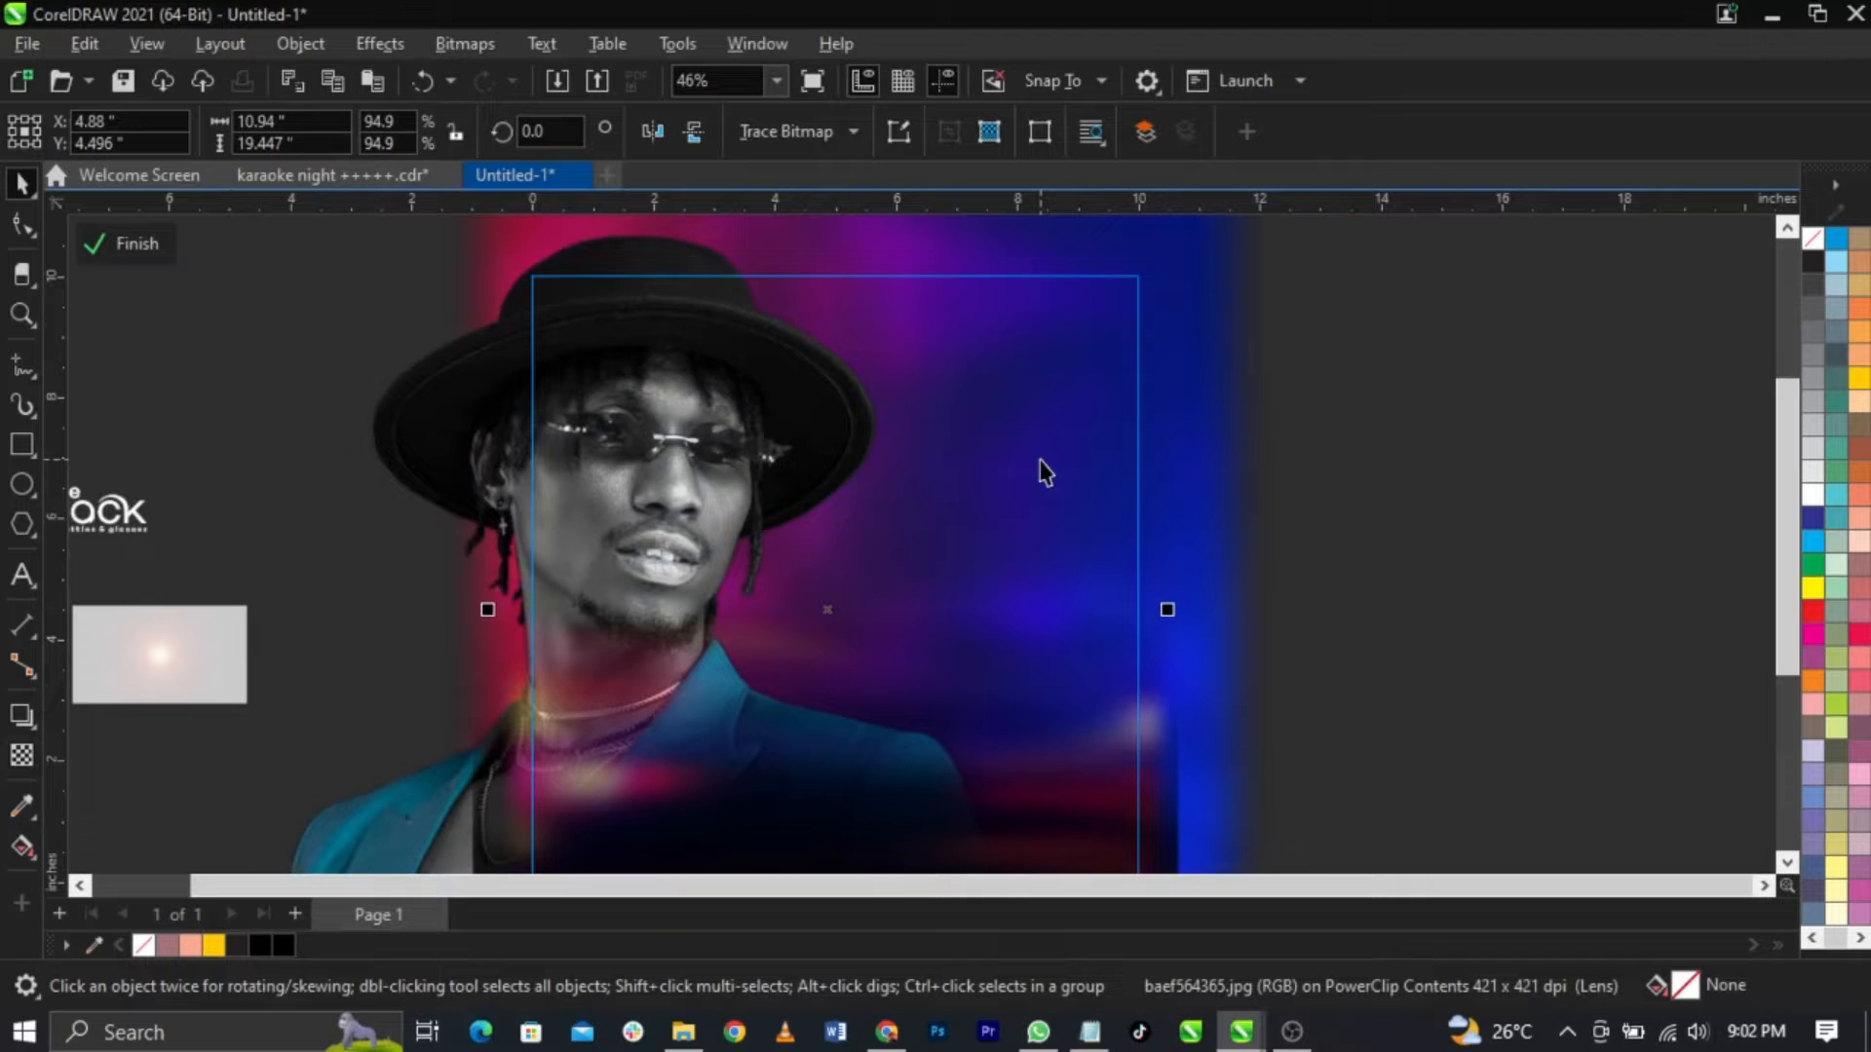
key(ctrl+Page_Up)
key(ctrl+Page_Up)
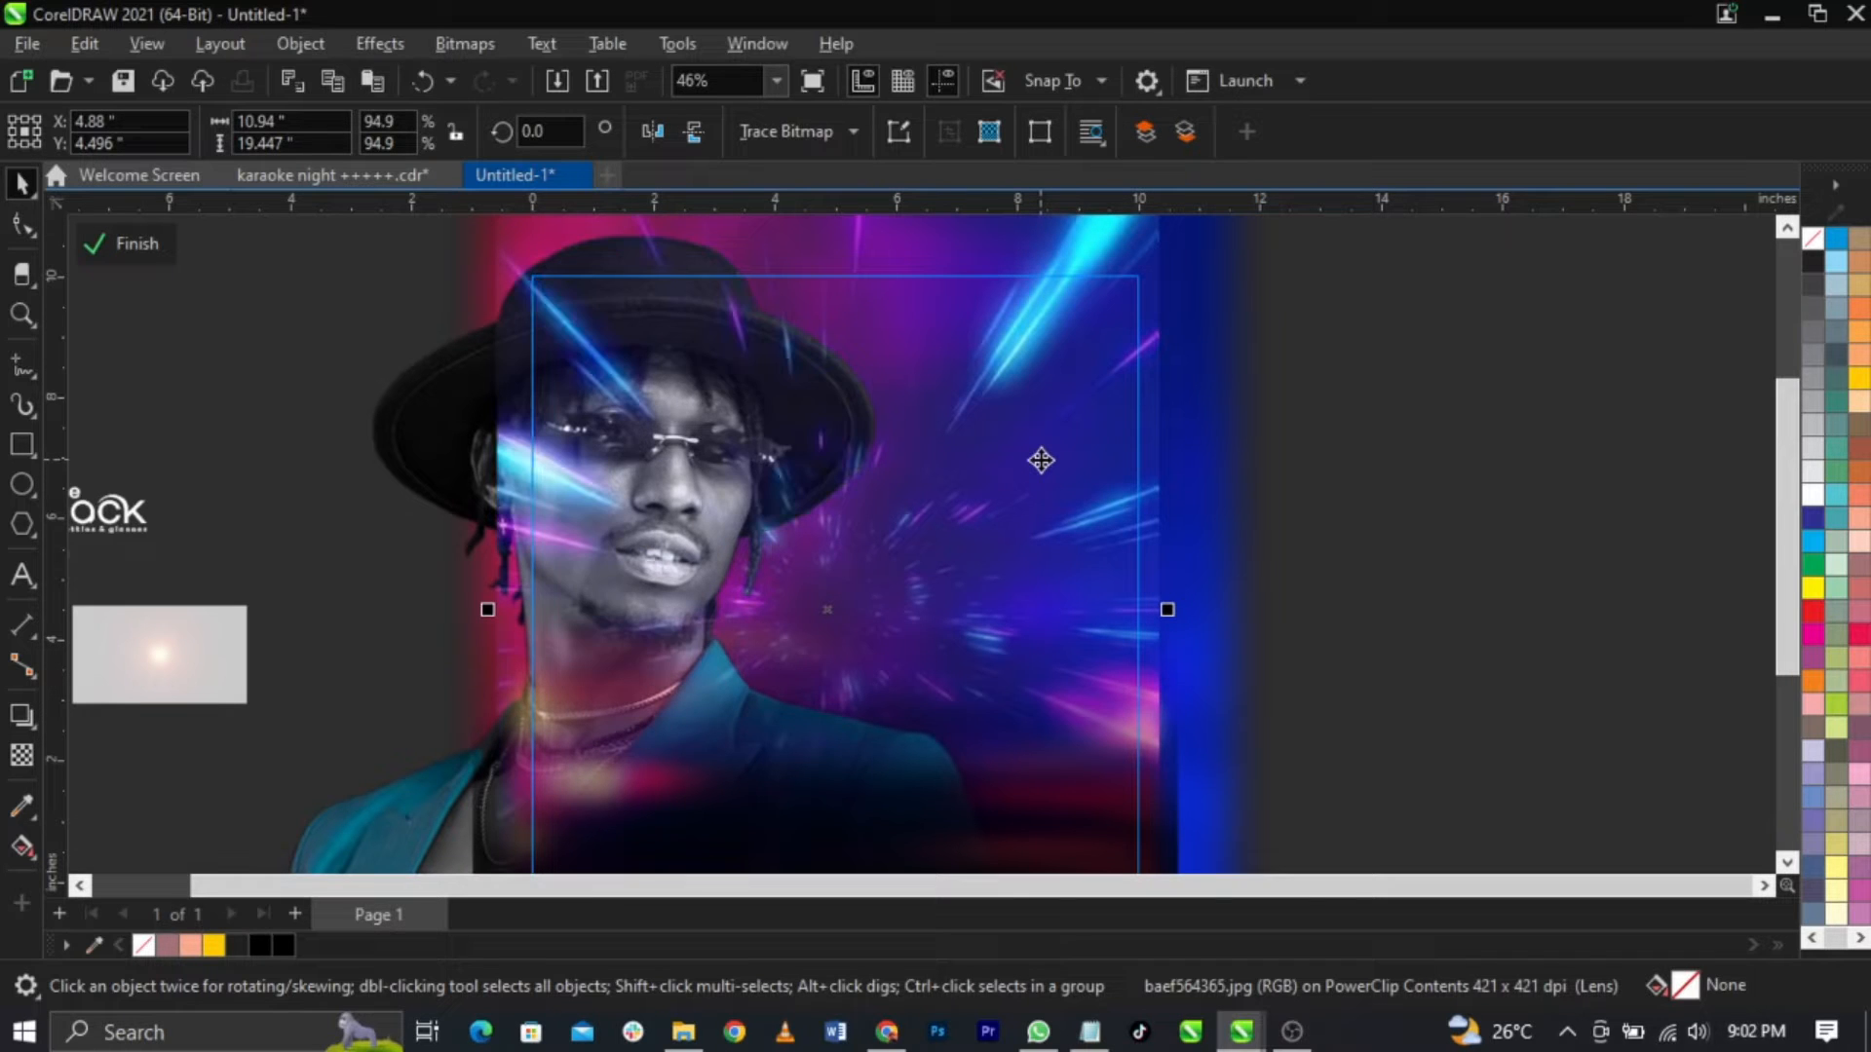
key(ctrl+Page_Down)
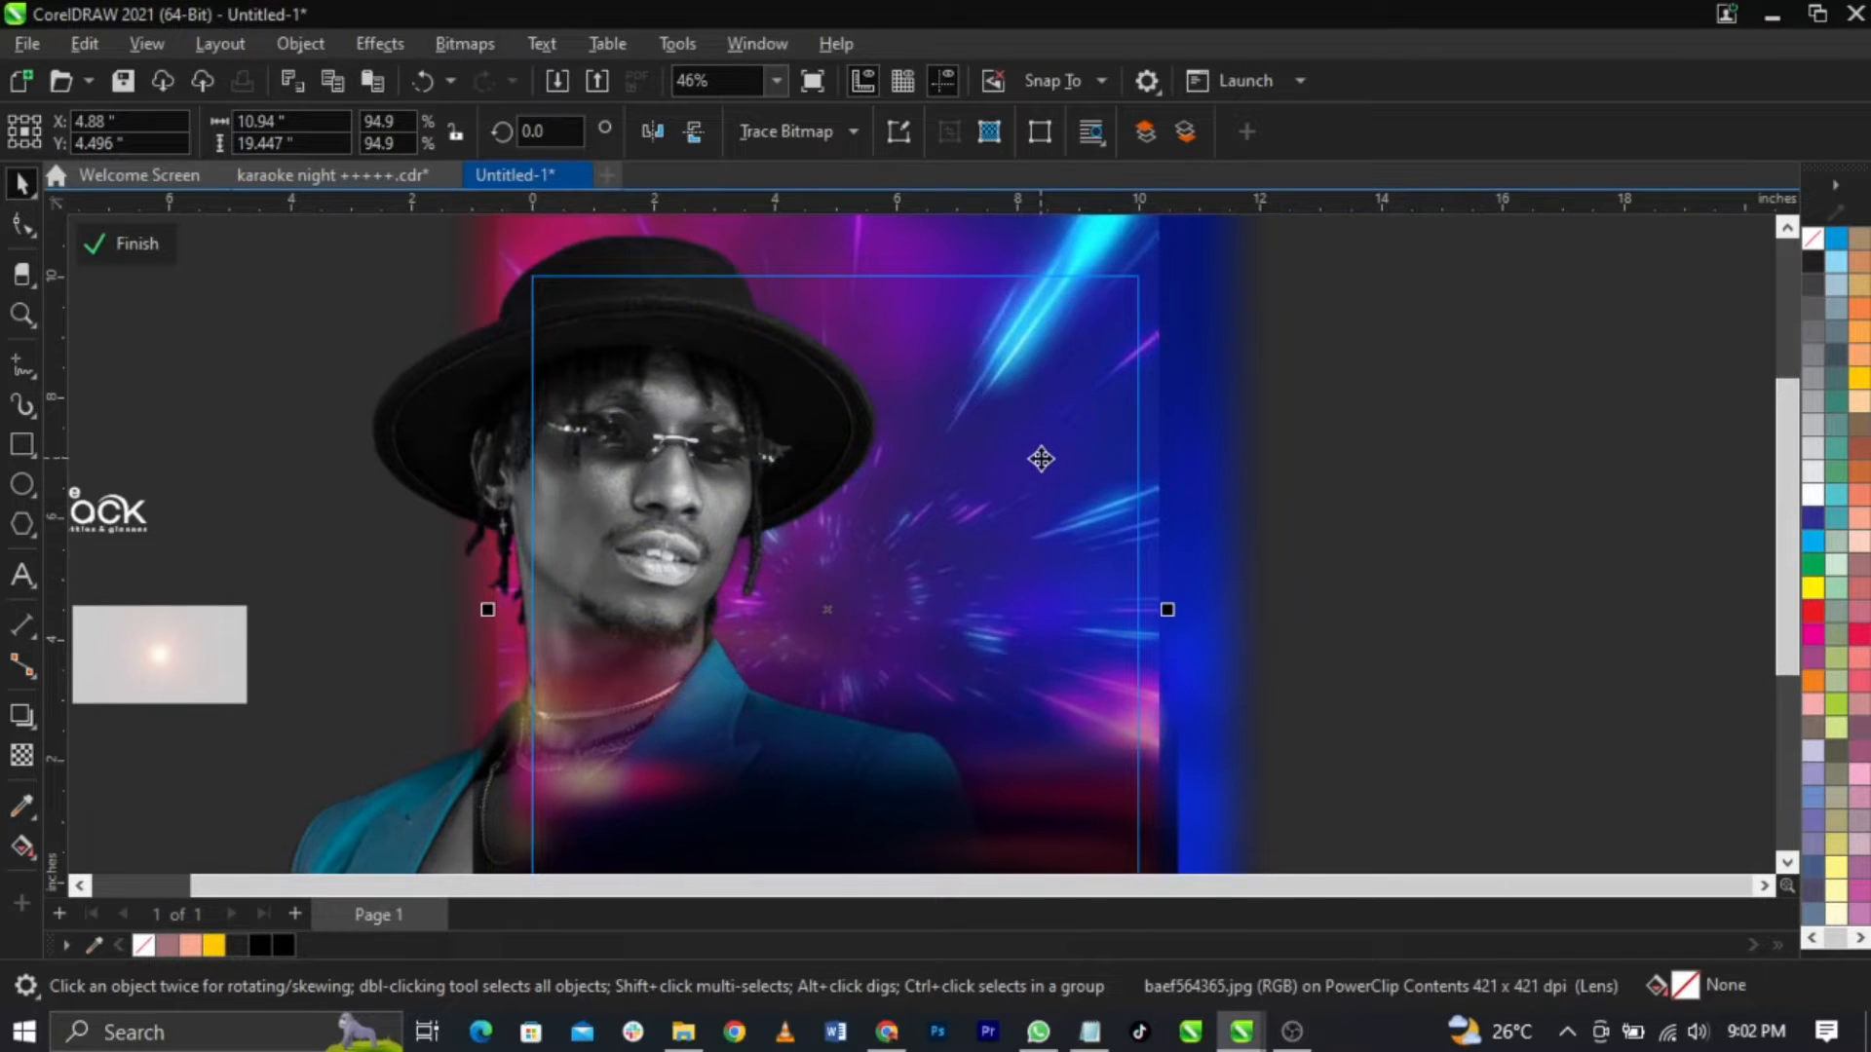
drag(1046, 454, 1058, 439)
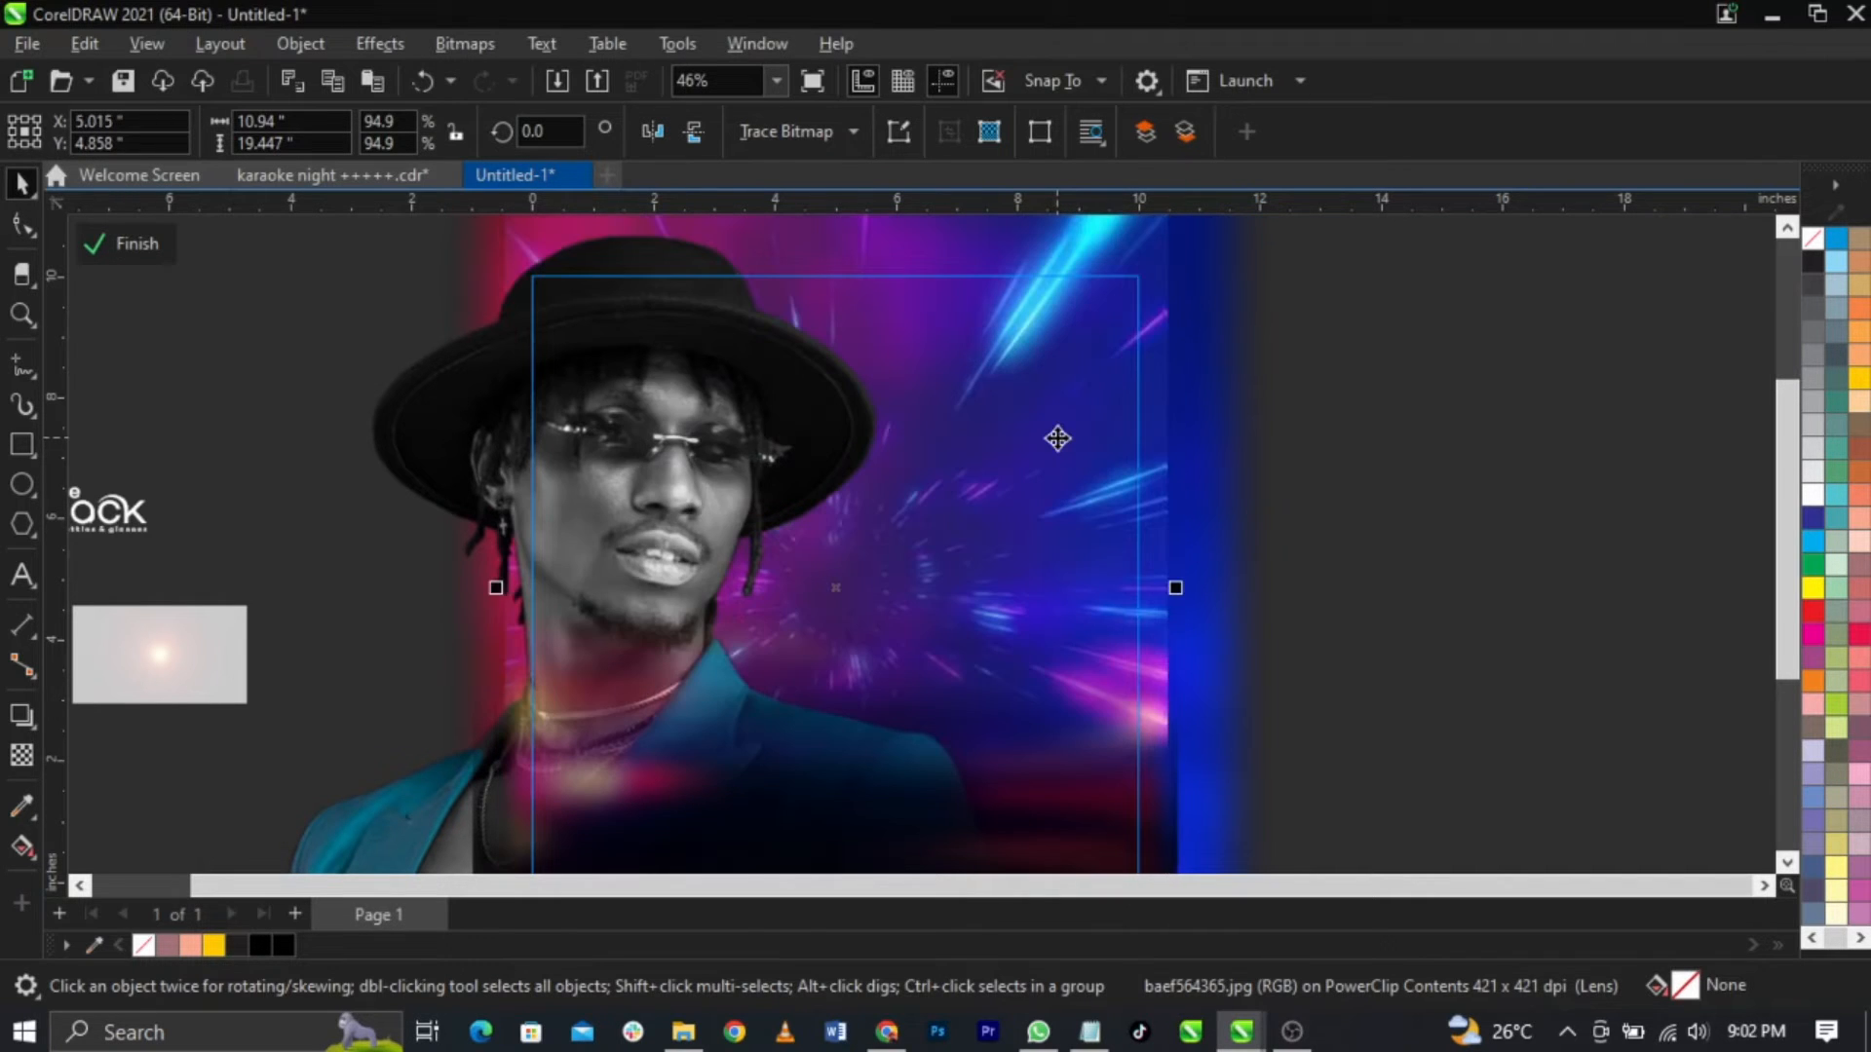
click(1484, 490)
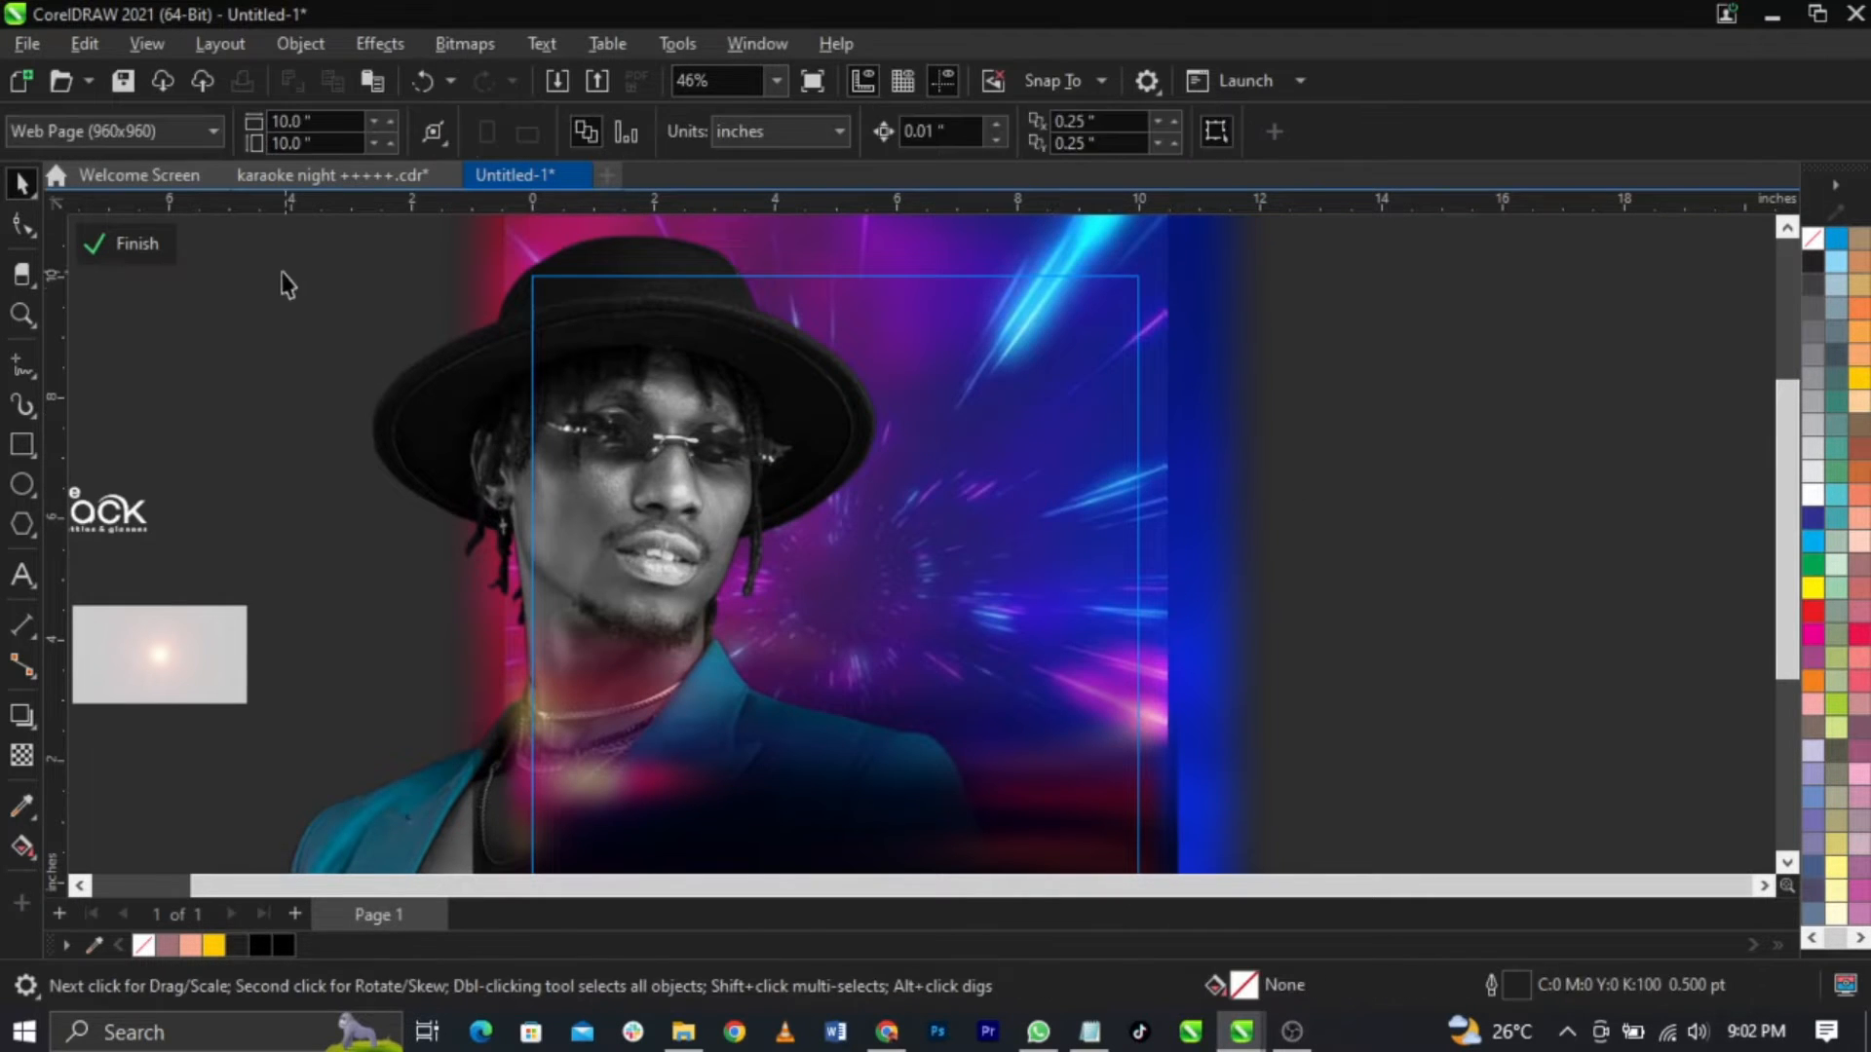
Step: Apply a Brightness/Contrast/Intensity adjustment with contrast 12 to the portrait and finish editing the PowerClip contents
click(373, 426)
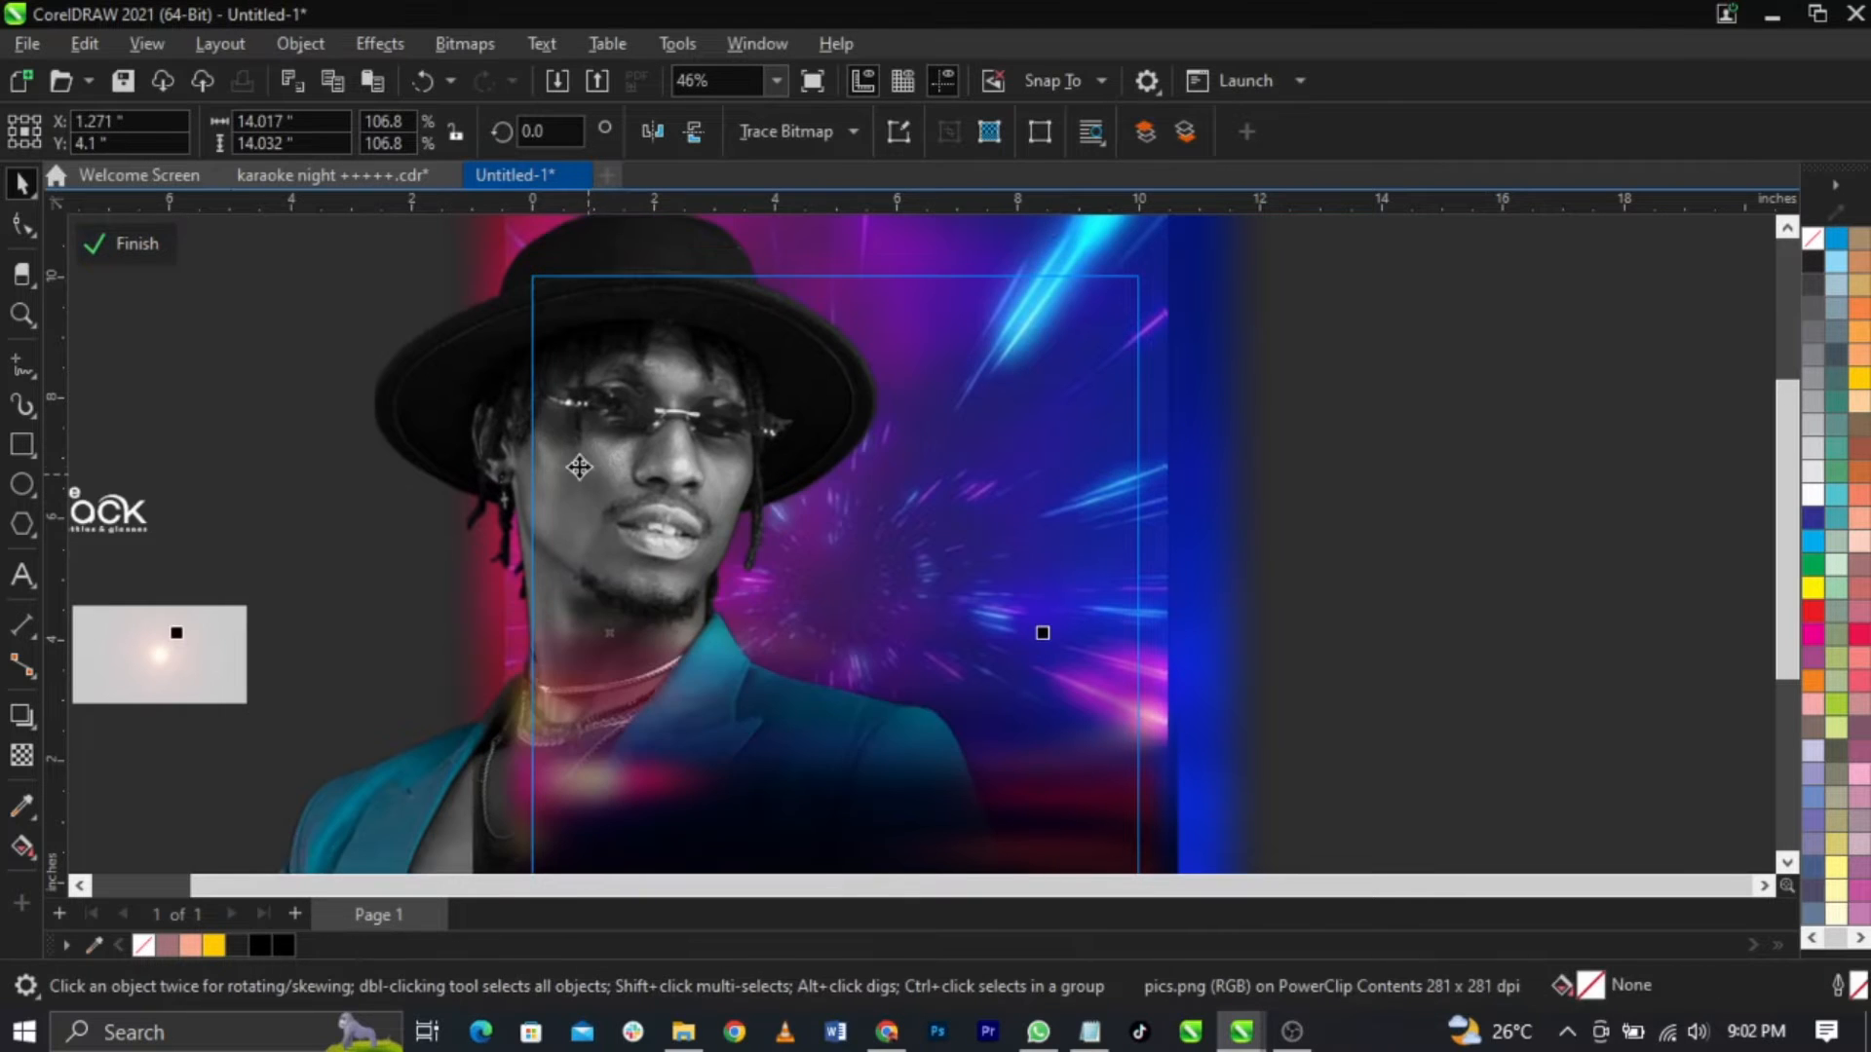
click(366, 43)
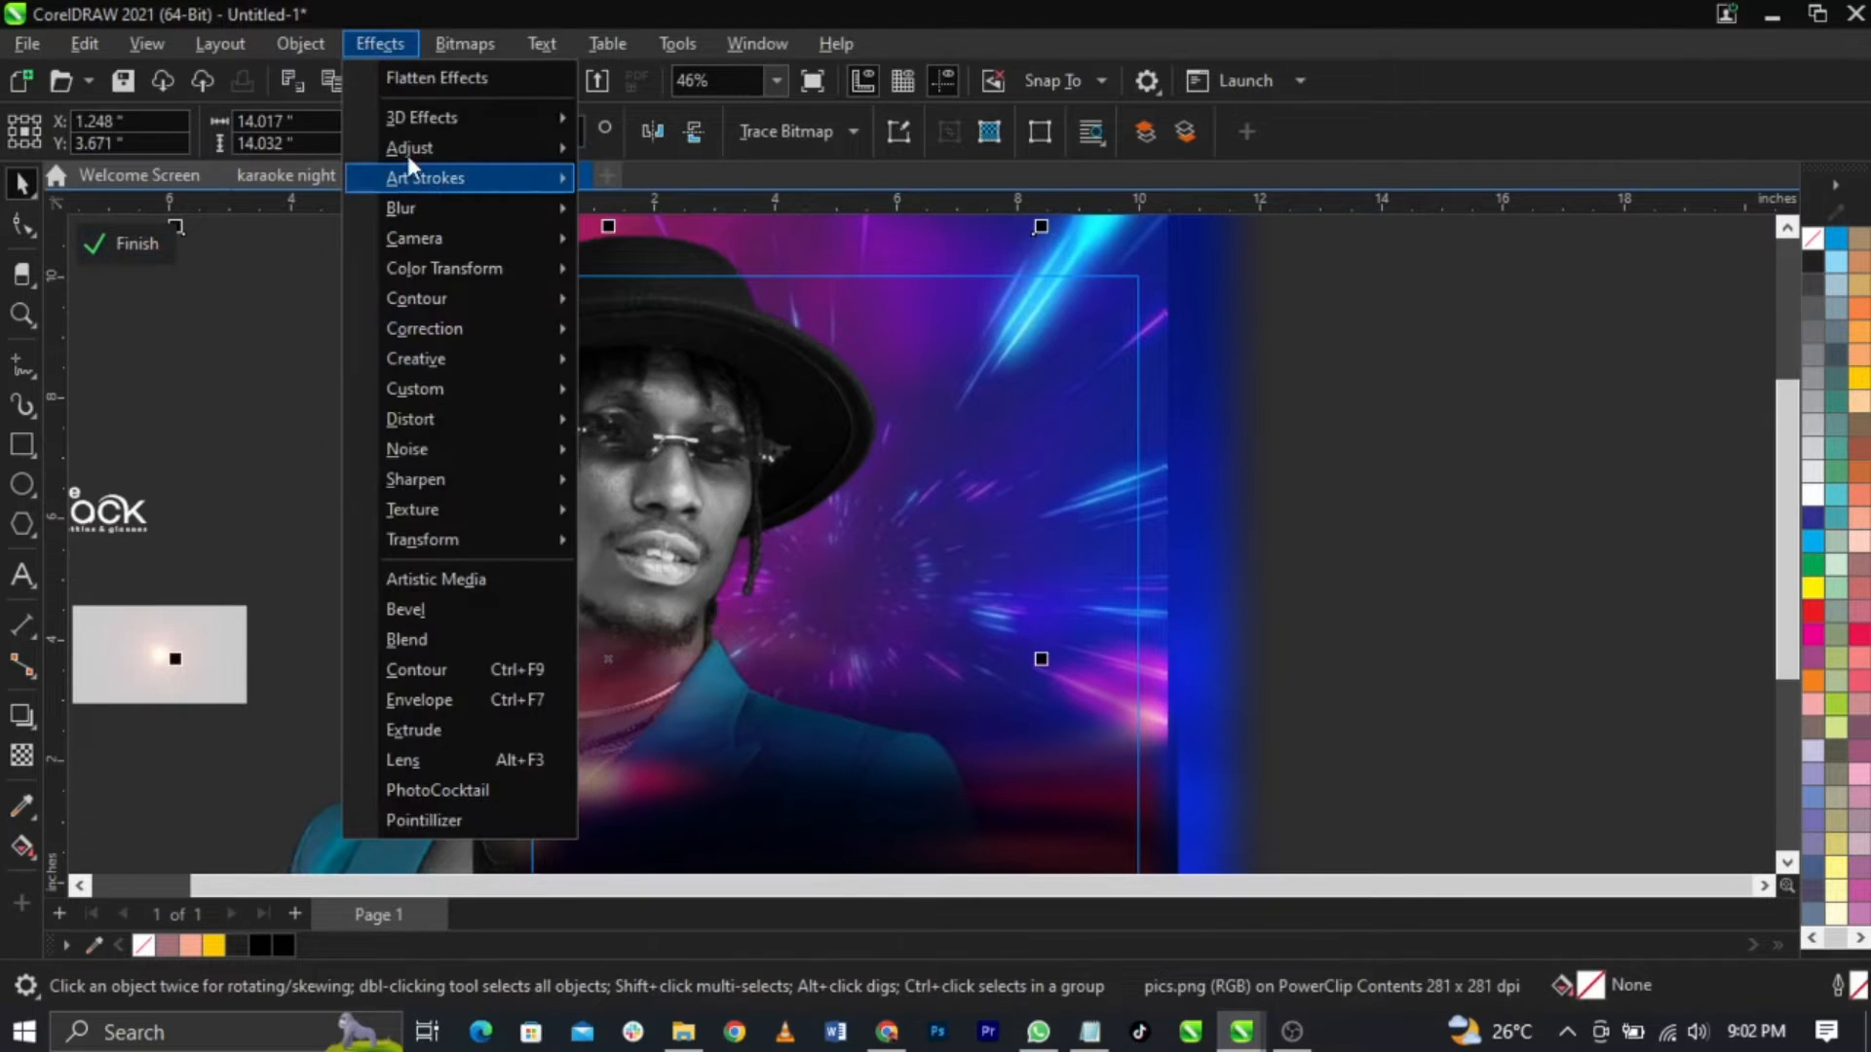
mouse_move(407, 155)
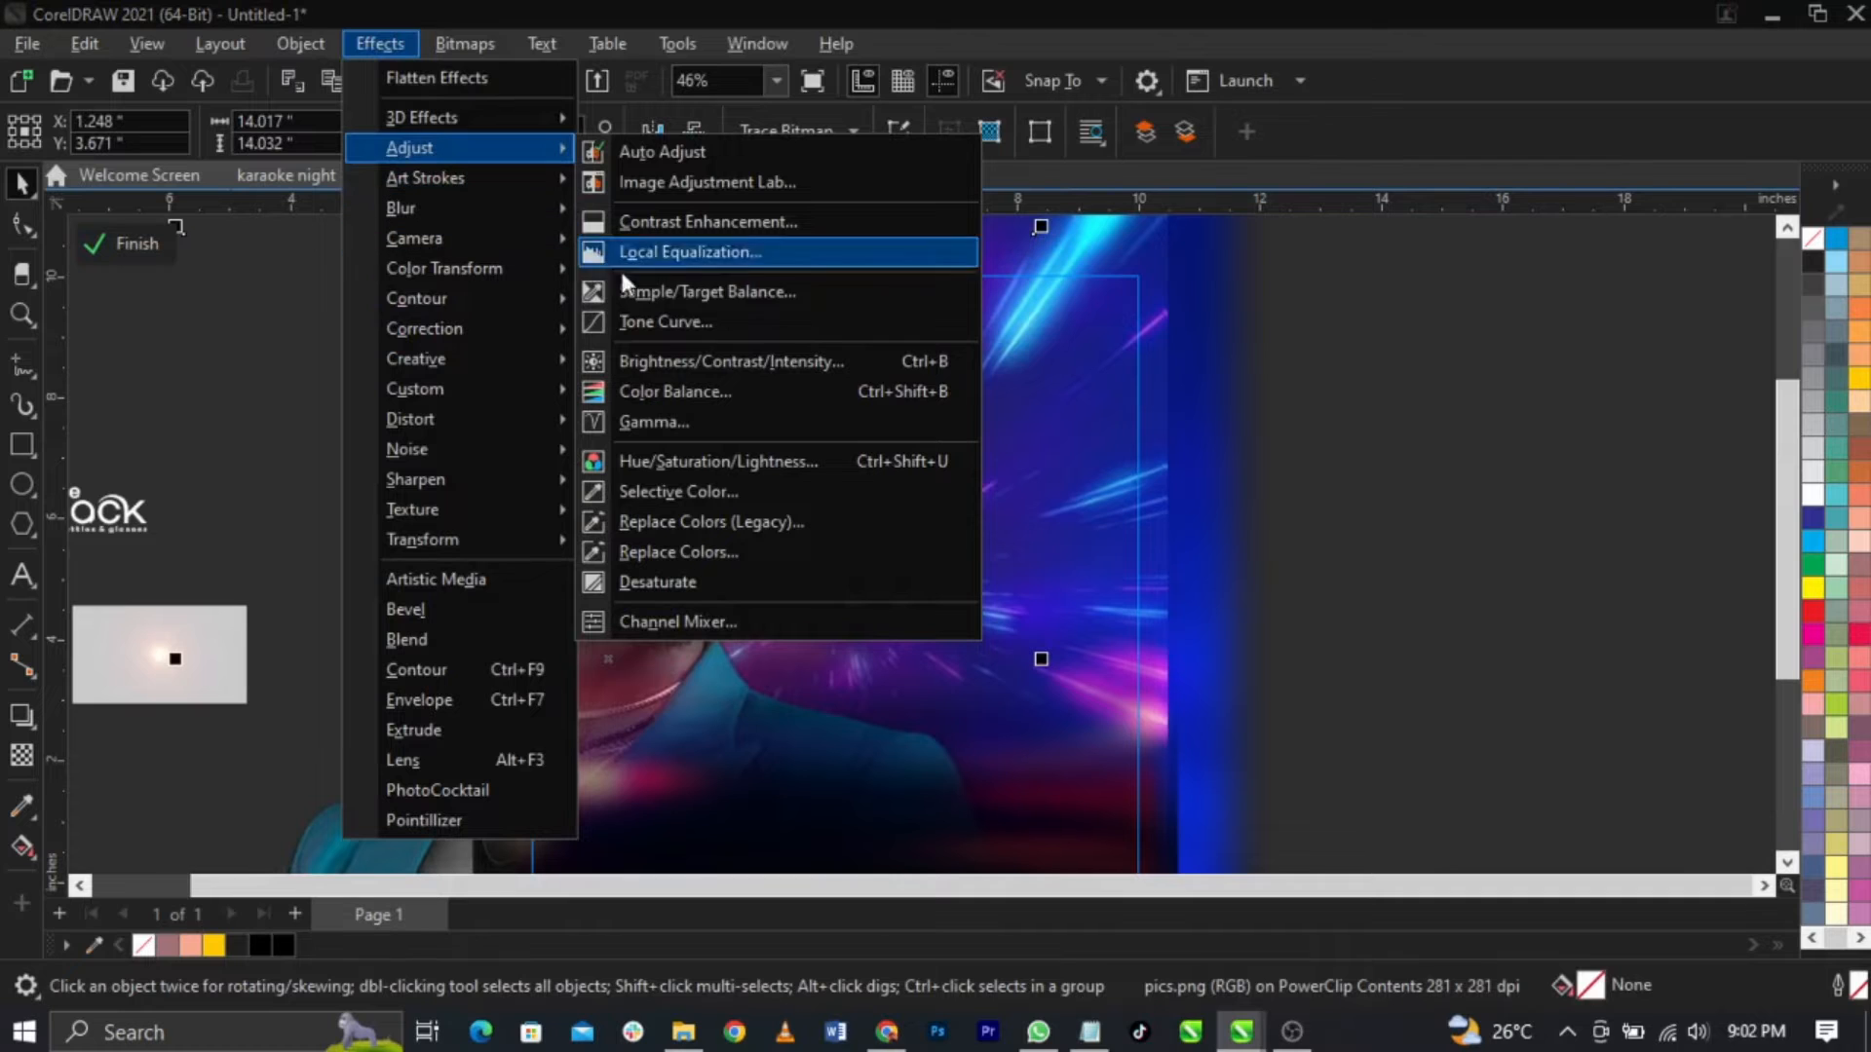
click(686, 368)
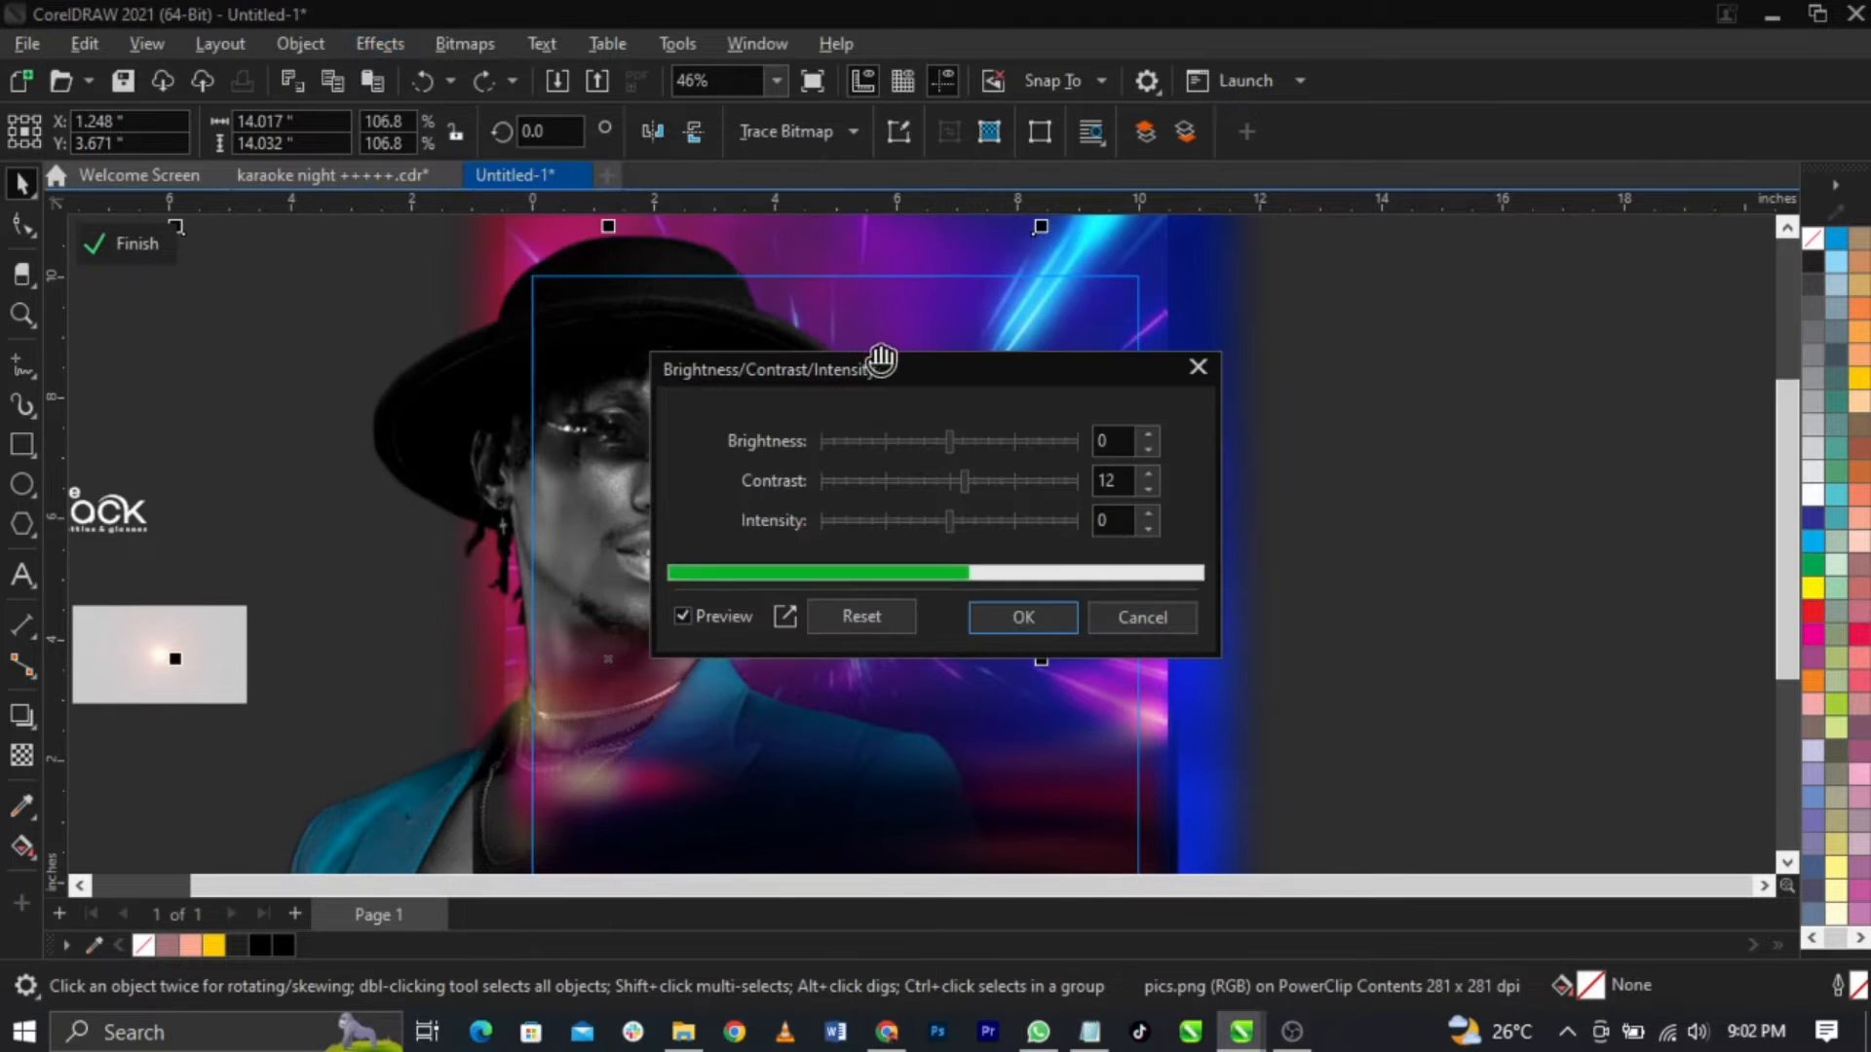
drag(905, 384, 1282, 289)
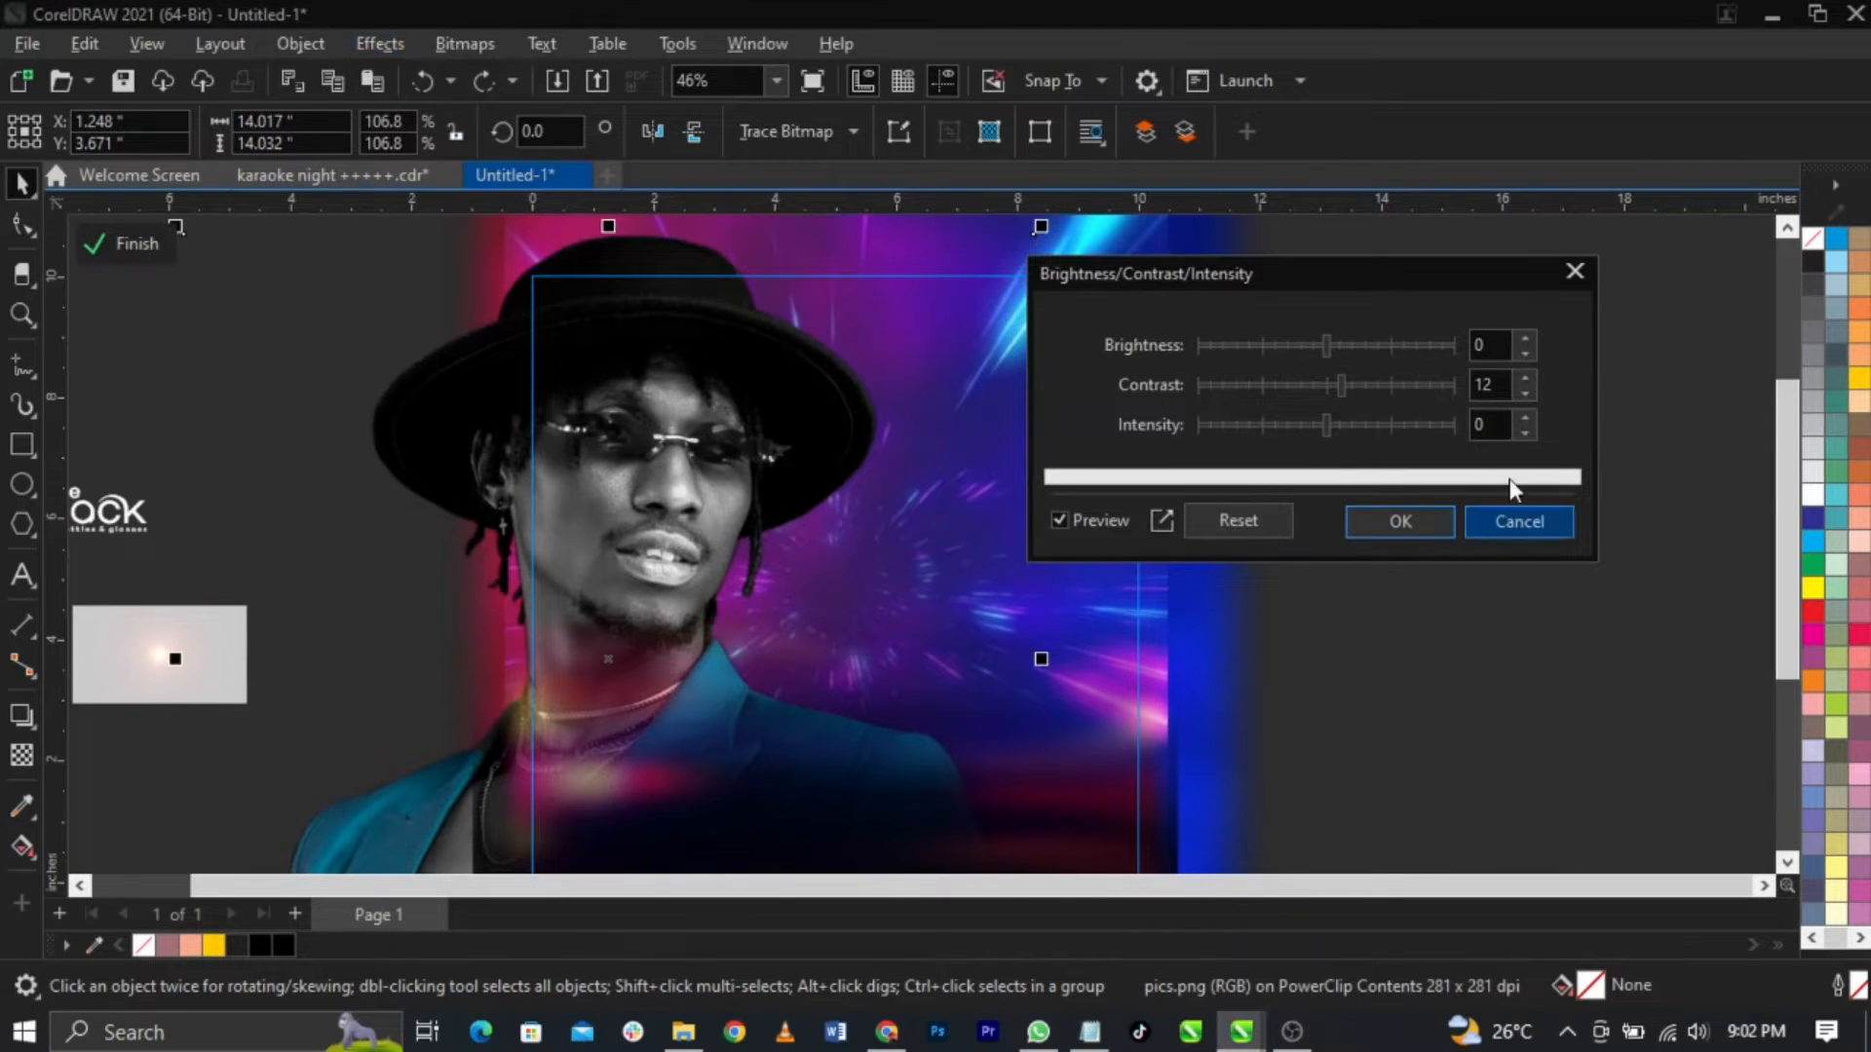
click(1407, 530)
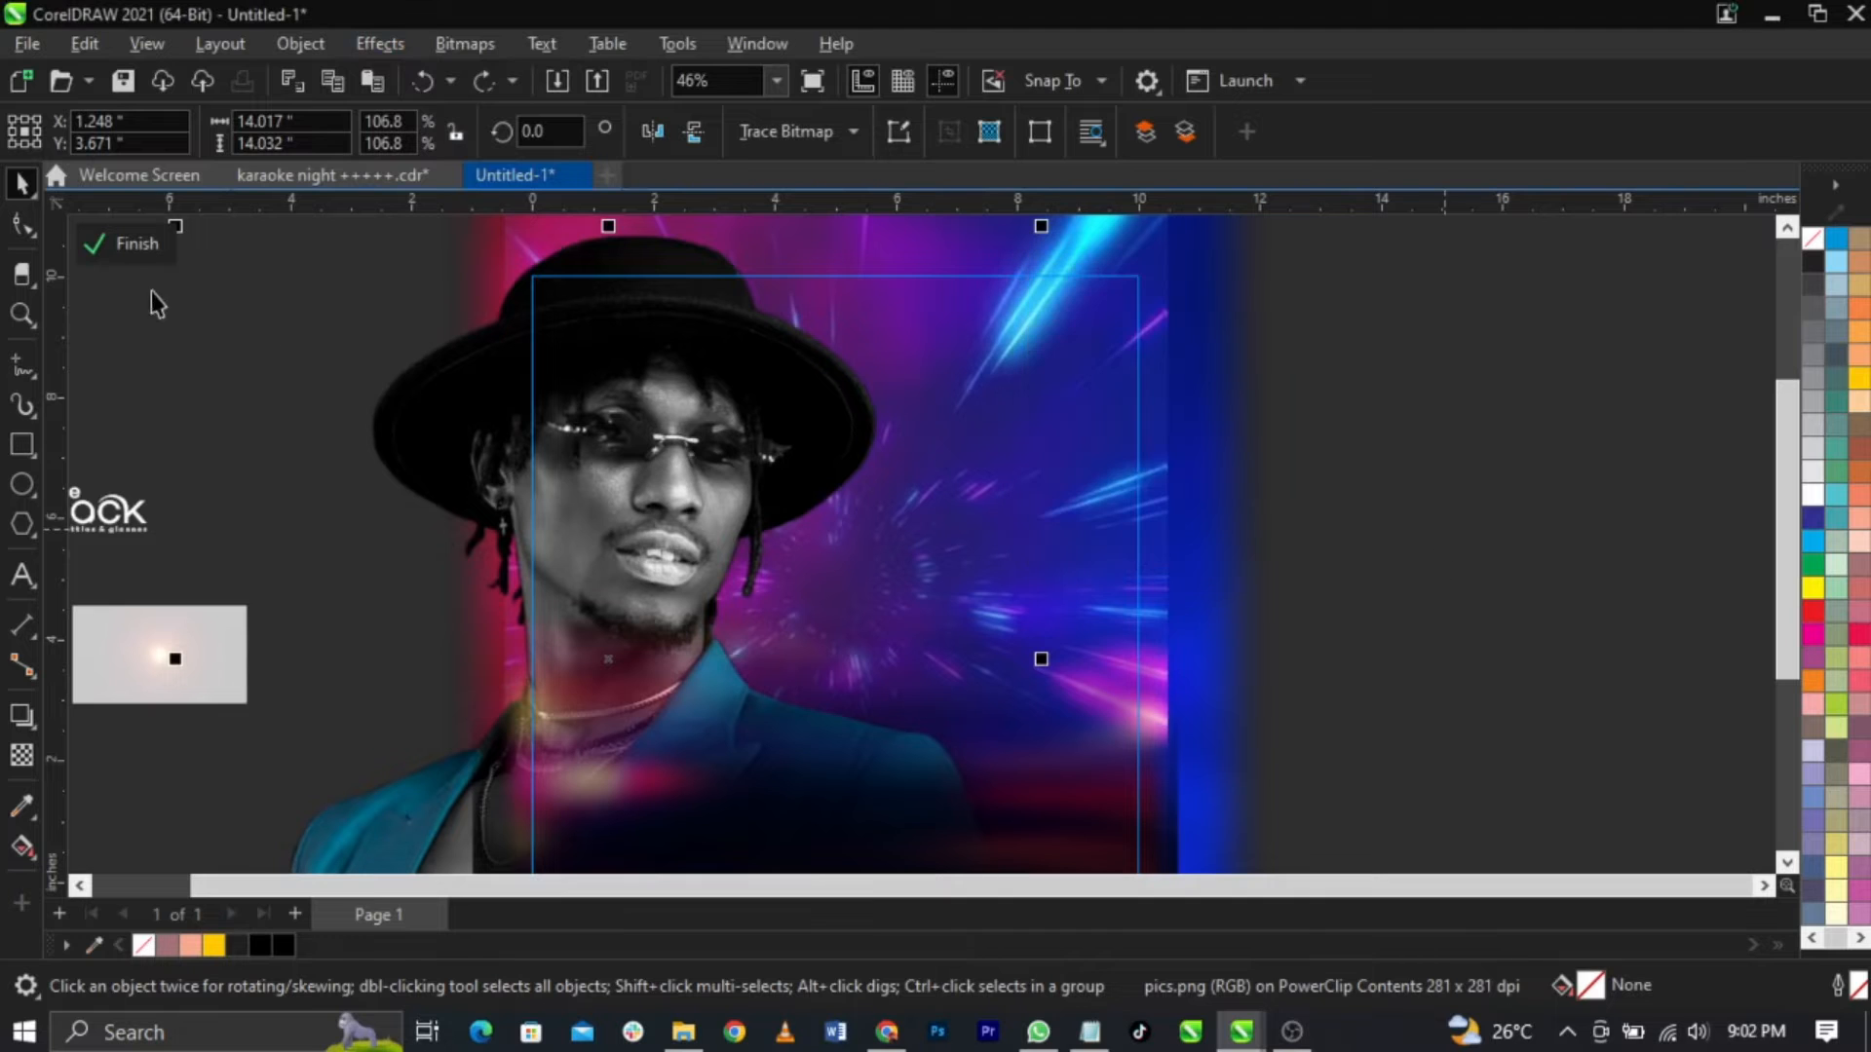
click(151, 251)
scroll(883, 307, down, 1)
scroll(935, 400, up, 1)
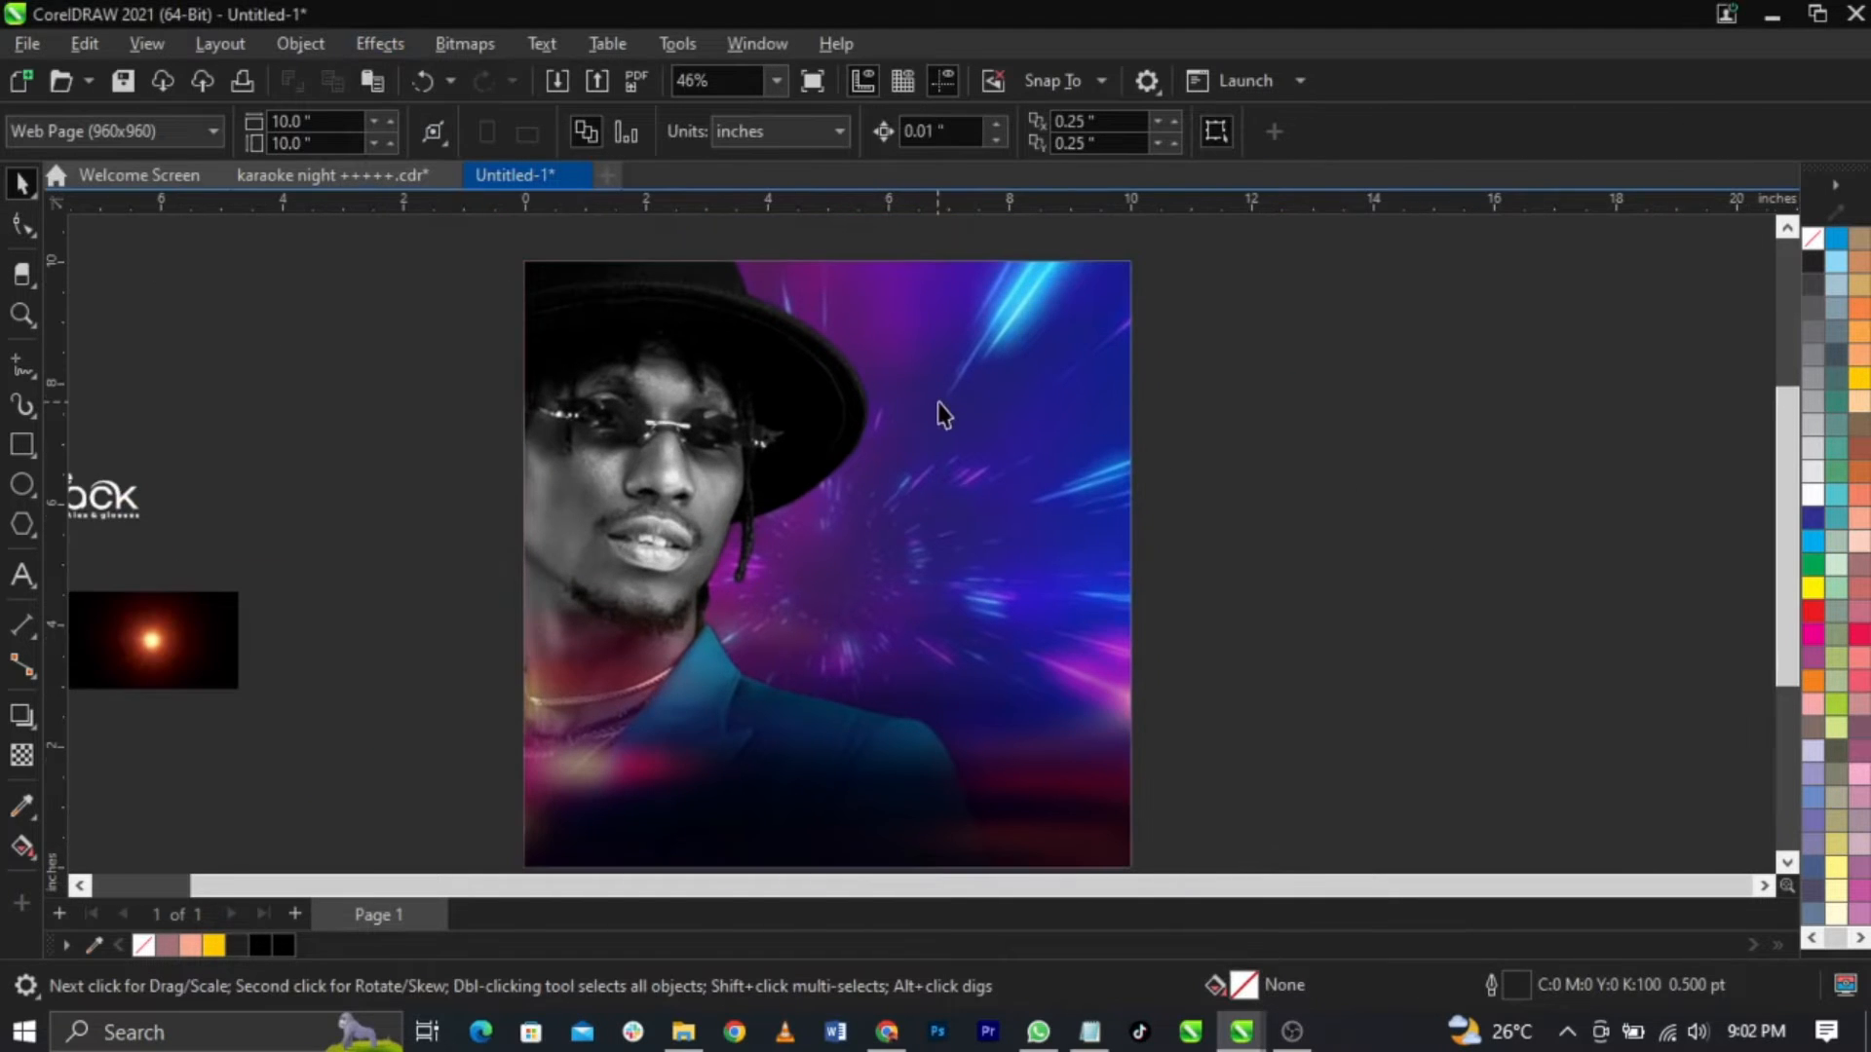
Step: Copy the event details, from the karaoke title through the contact lines, out of the Notepad file and paste them as text beside the flyer
click(1089, 1030)
scroll(1191, 441, up, 2)
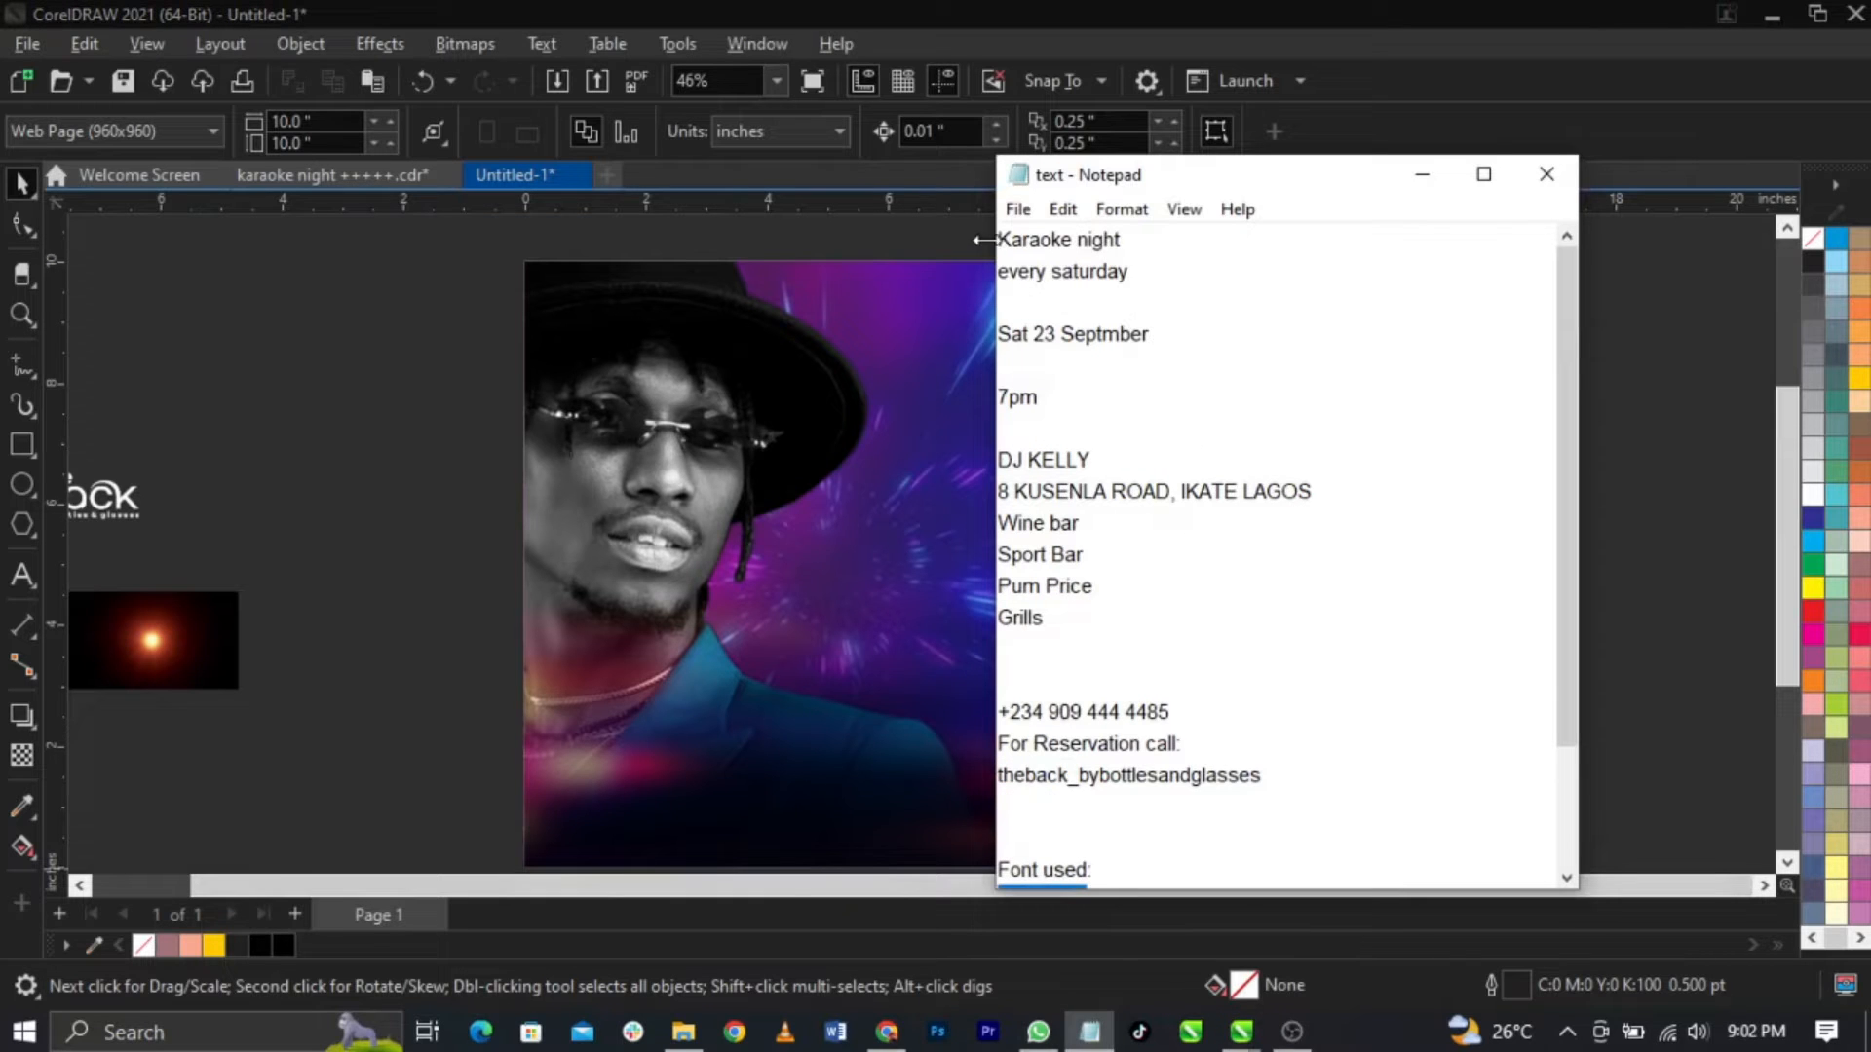
drag(1000, 239, 1261, 794)
click(765, 679)
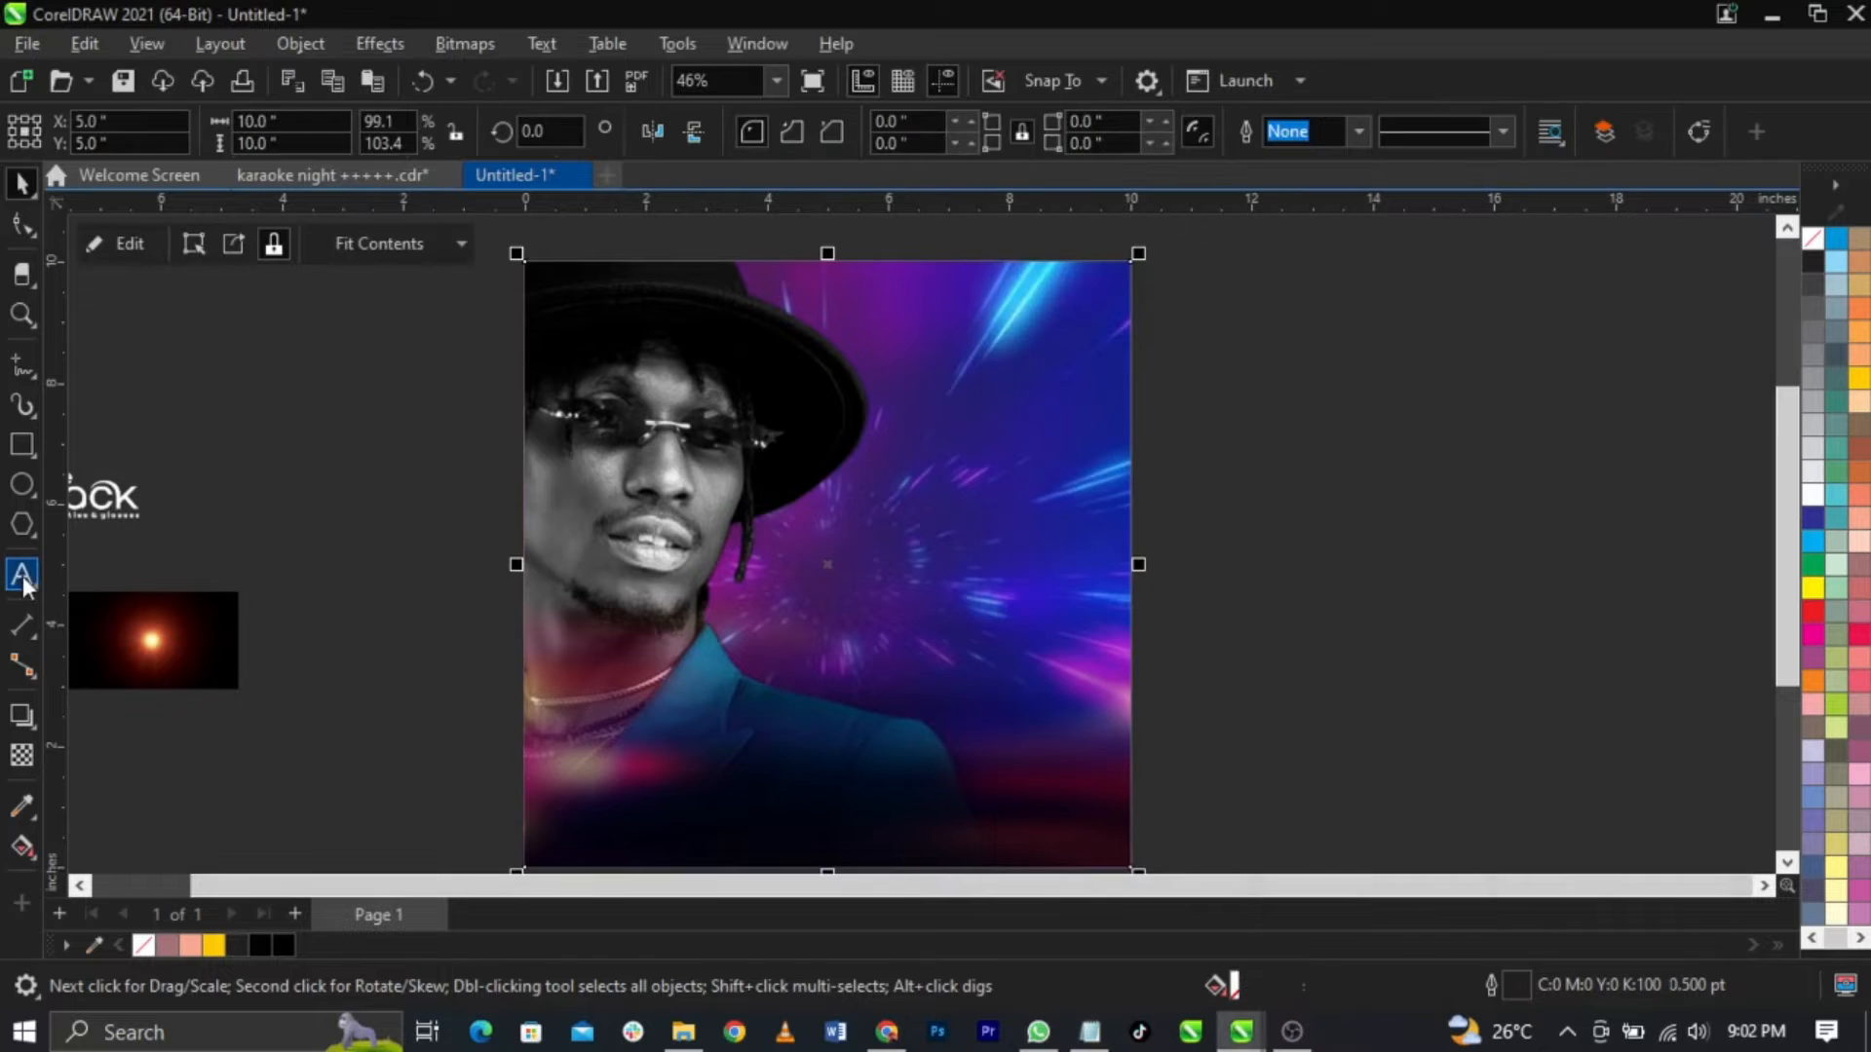
click(22, 576)
click(1223, 399)
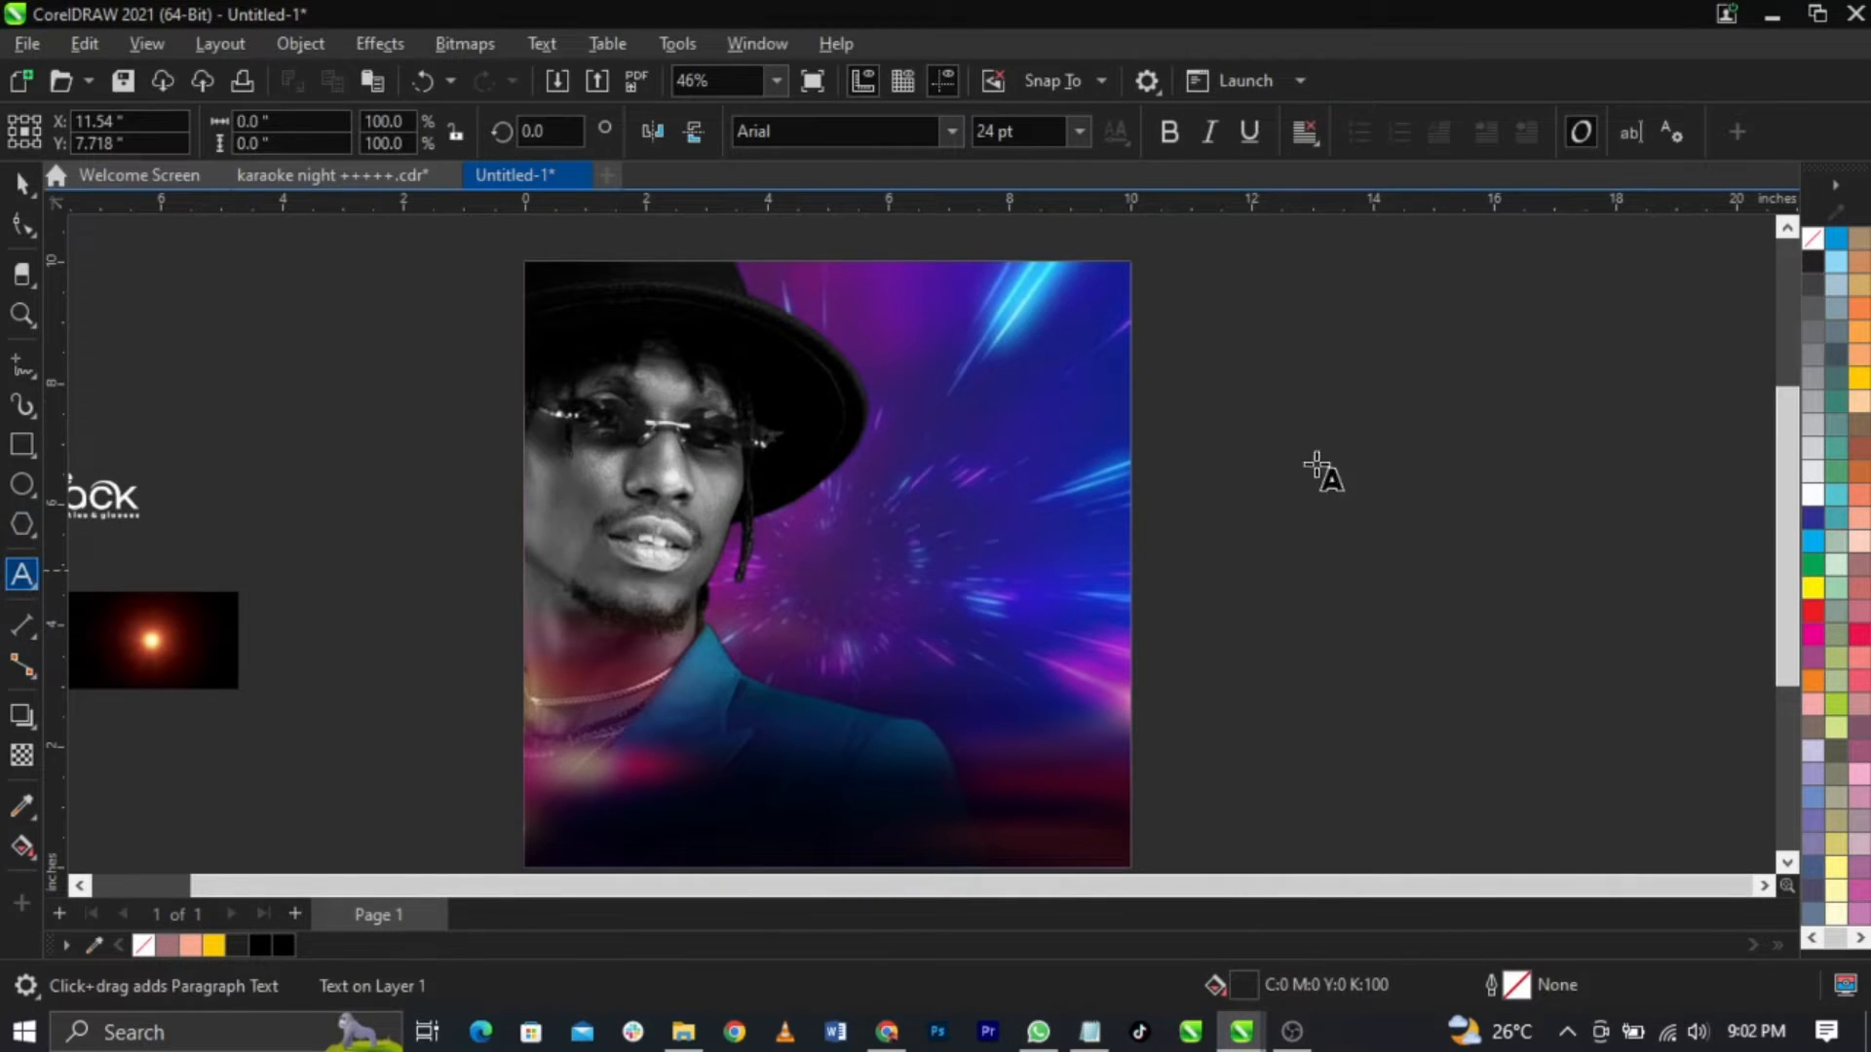
click(1262, 400)
key(ctrl+v)
key(ctrl+space)
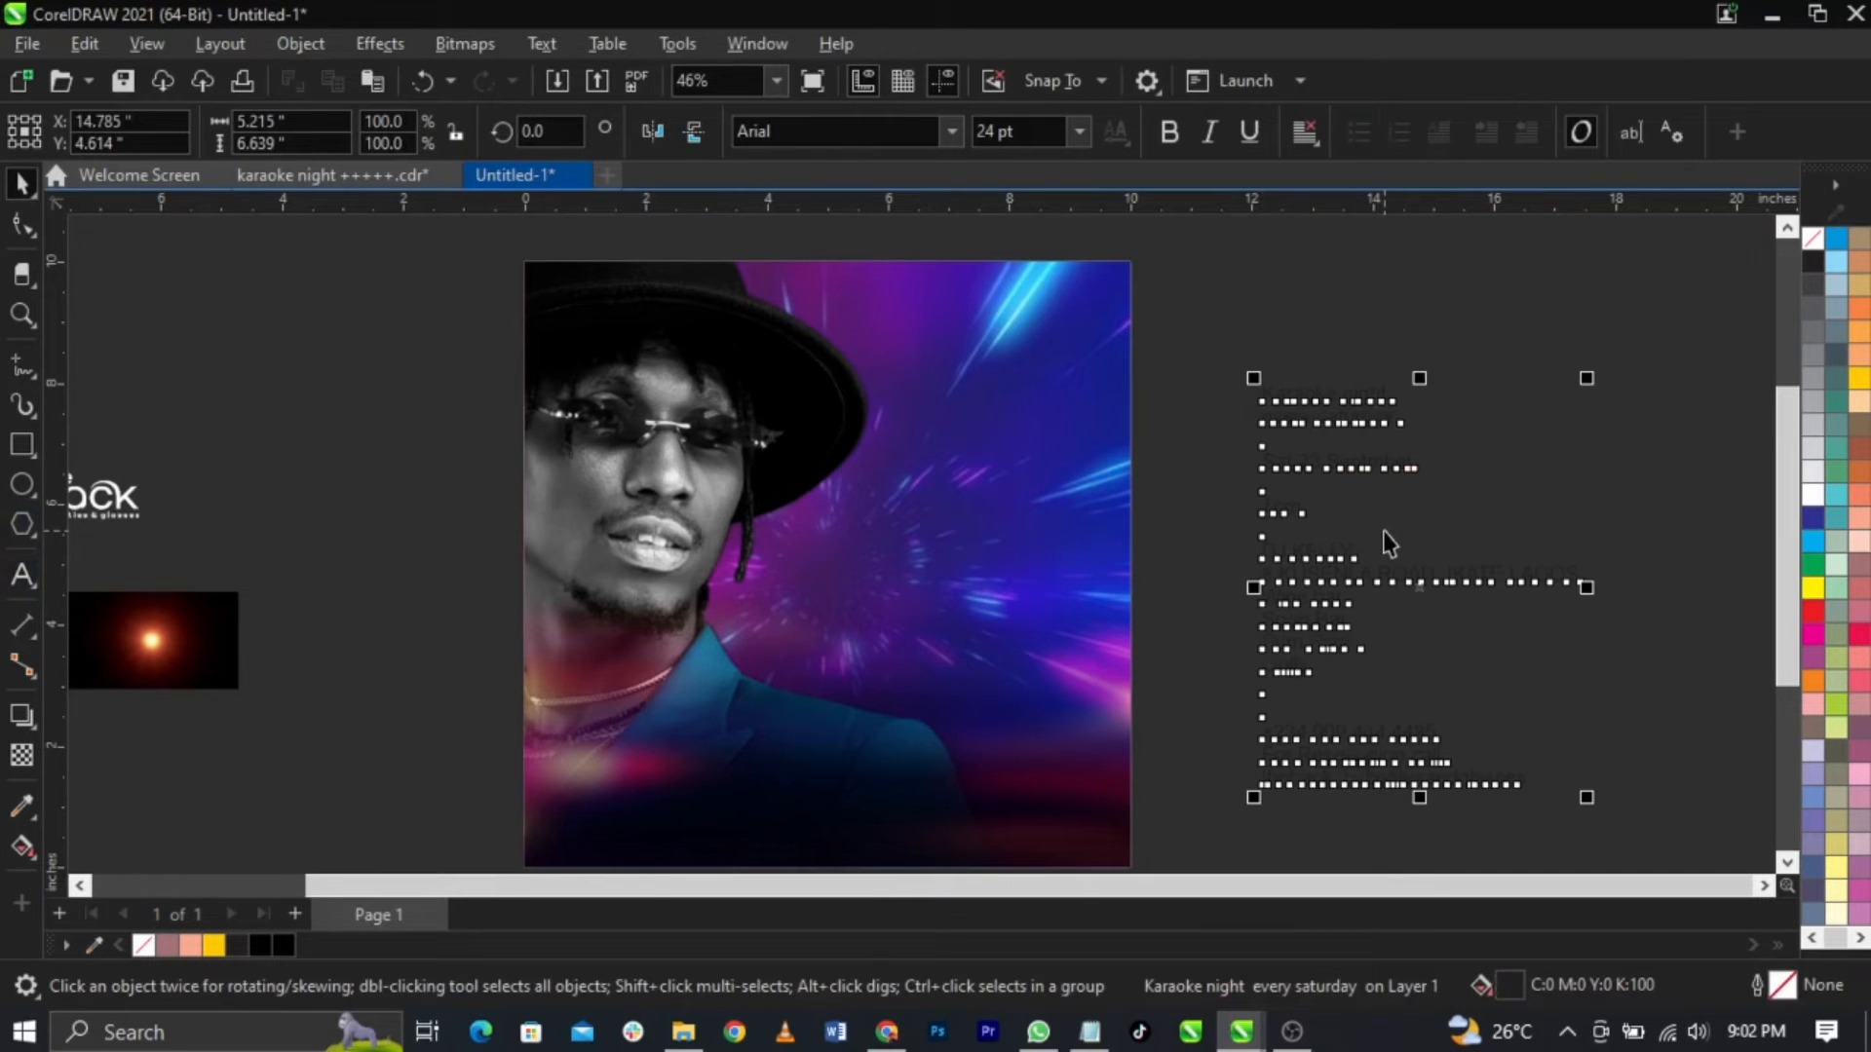
Step: Move the pasted event details closer to the flyer's upper right side and fill the text white
drag(1354, 410, 1290, 337)
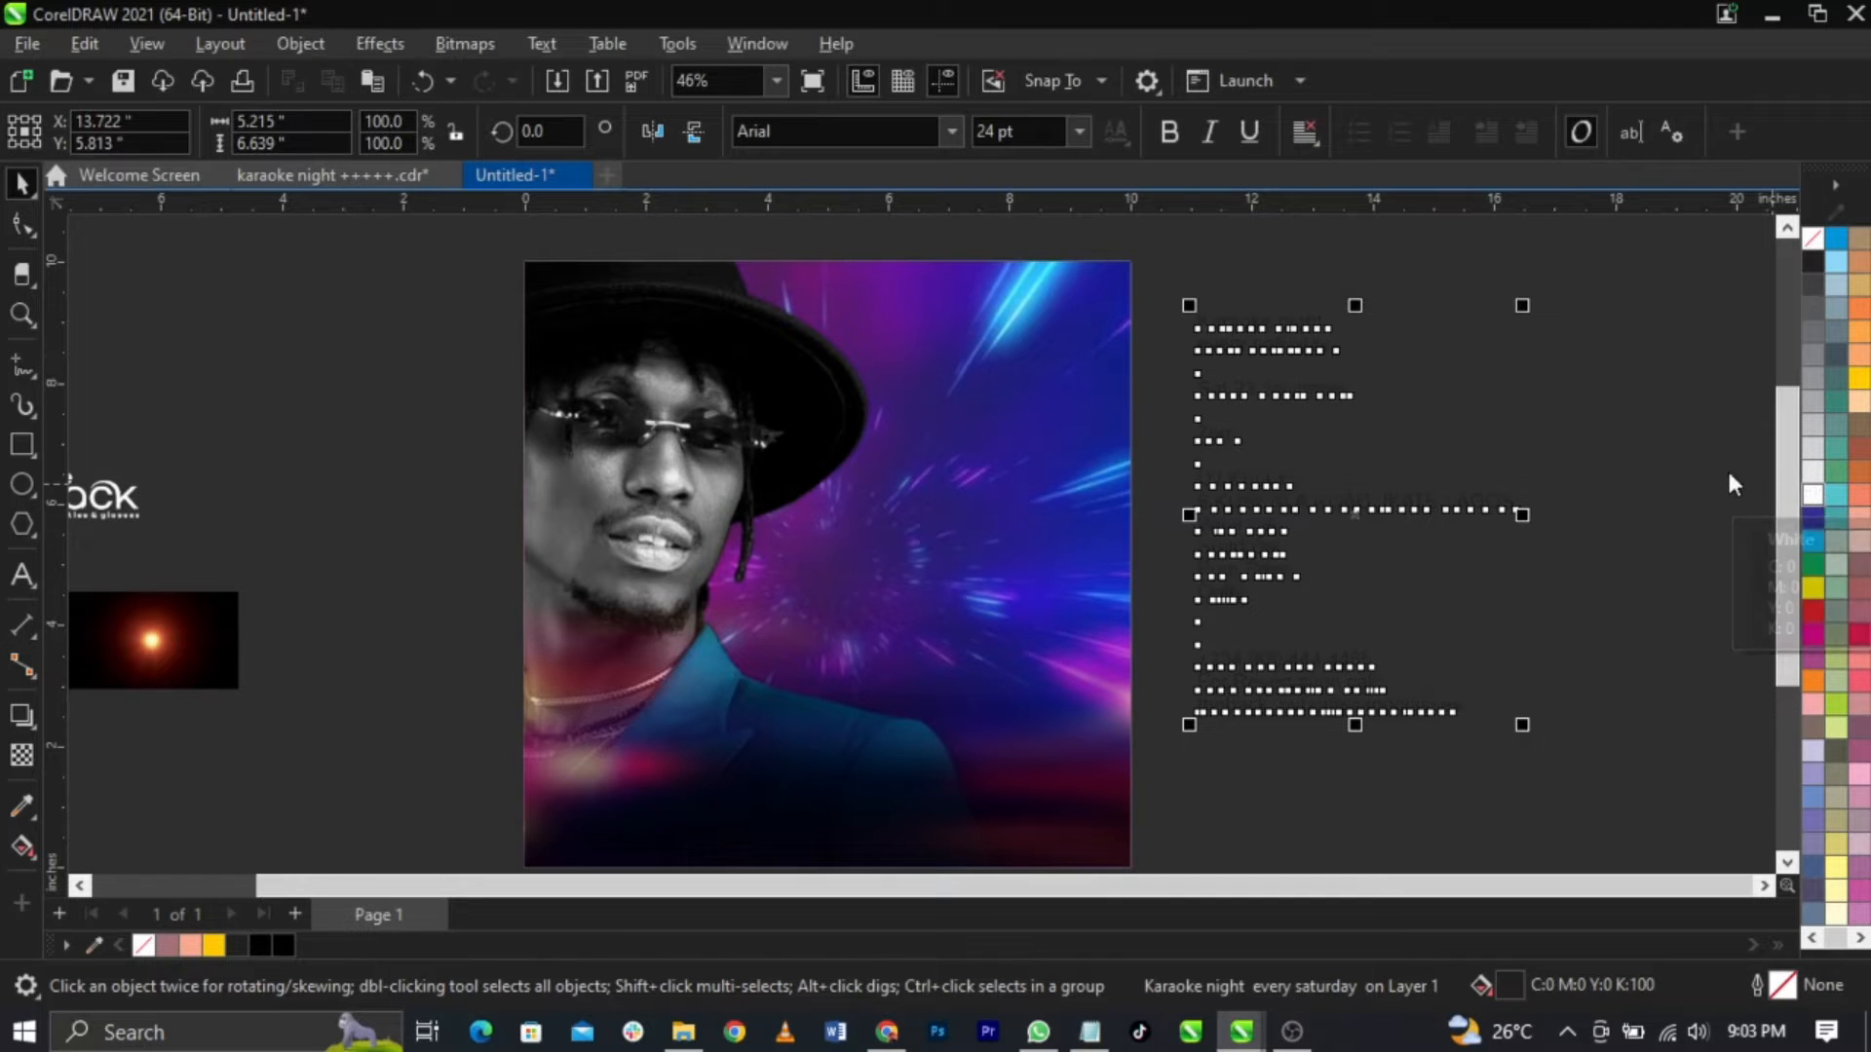
click(1814, 495)
click(1594, 484)
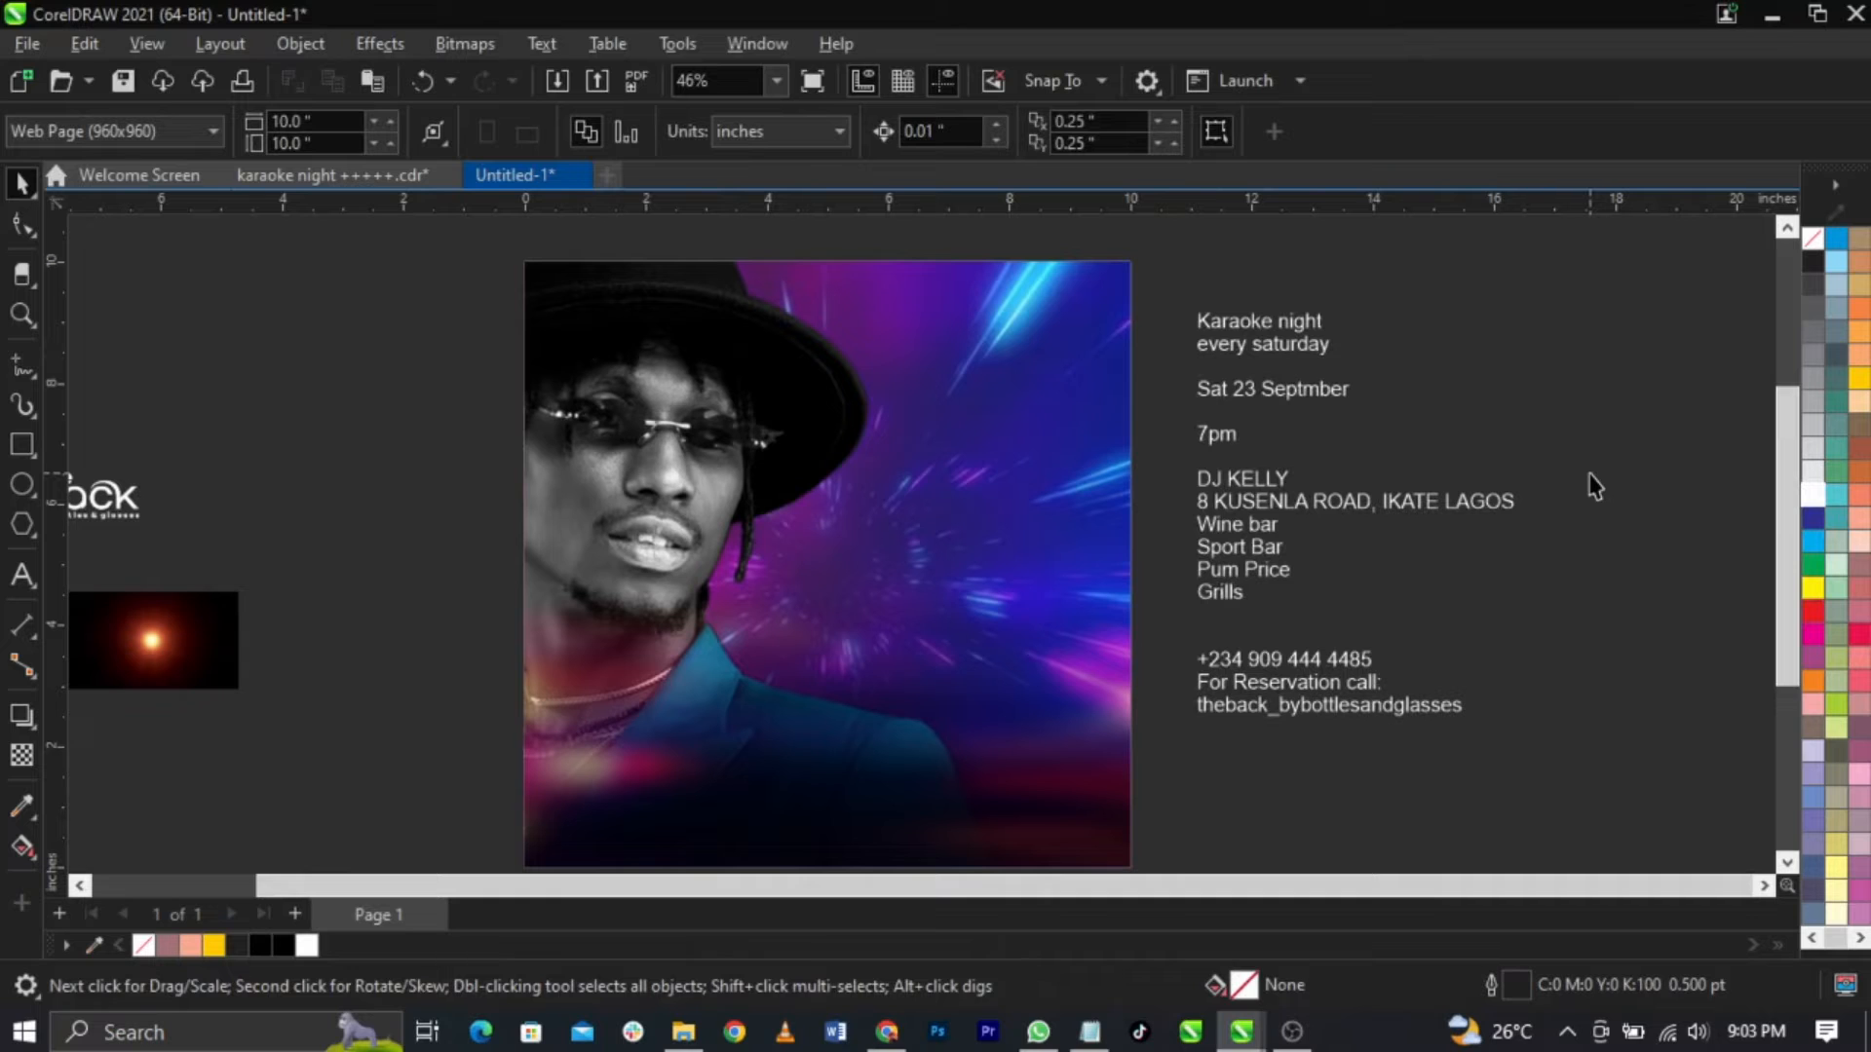
Step: Cut the "Karaoke night every saturday" lines from the event details and paste them as separate white text on the flyer beside the portrait
double_click(1294, 351)
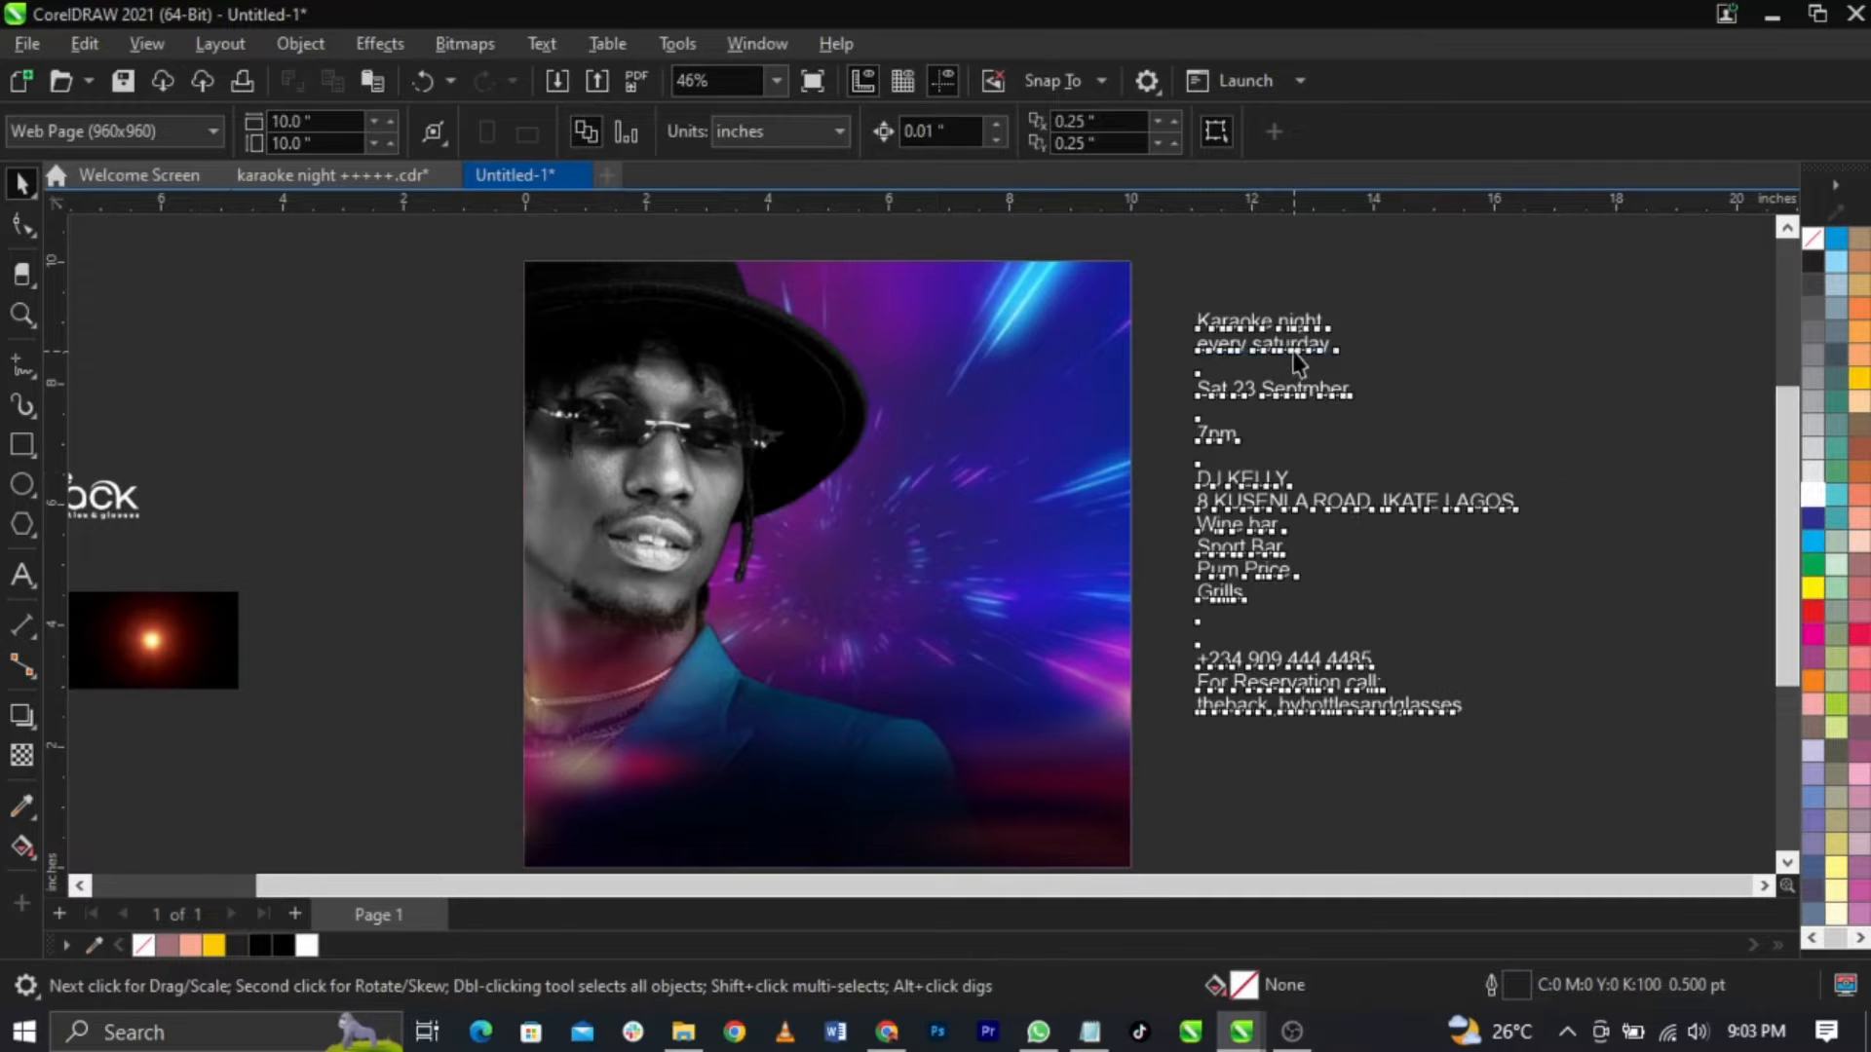
drag(1336, 347, 1192, 325)
key(ctrl+x)
click(886, 499)
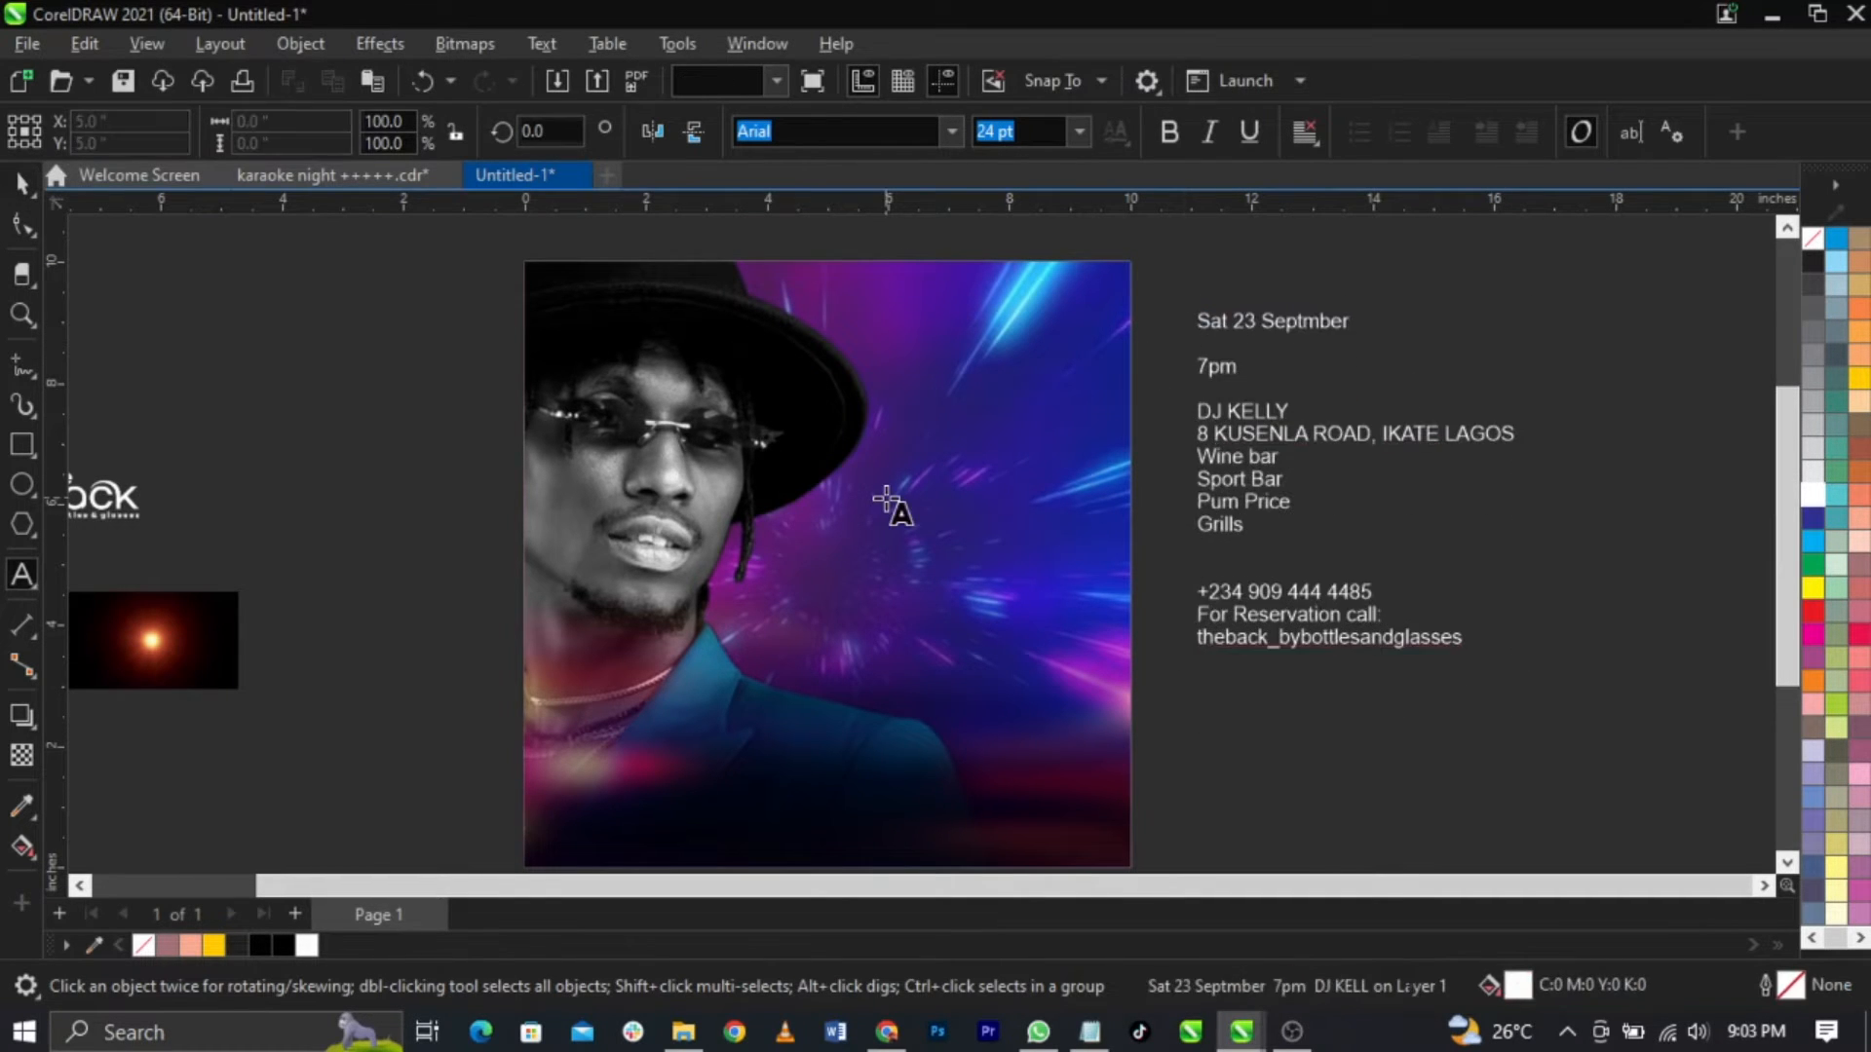
key(ctrl+v)
key(ctrl+space)
scroll(932, 499, up, 7)
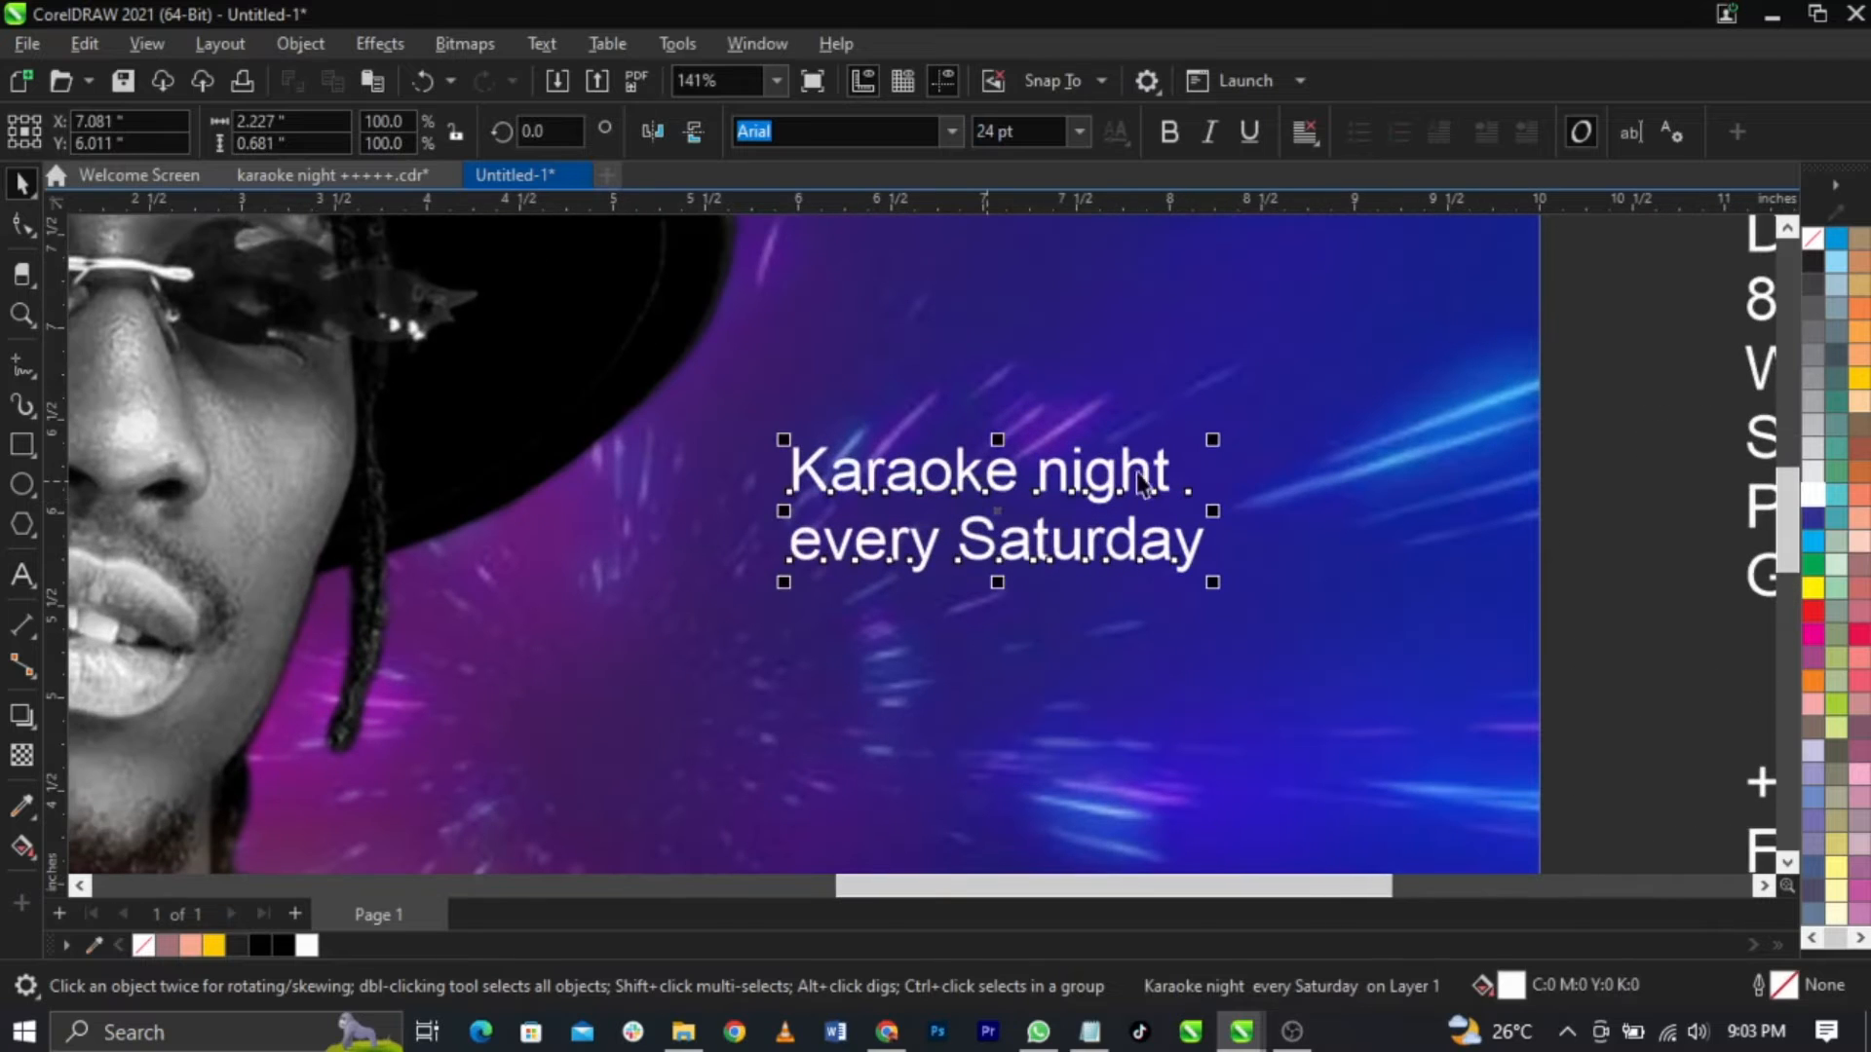
click(1811, 497)
Step: Look up the font list in the Notepad file and set the "Karaoke night every Saturday" text to Balibold
click(1089, 1031)
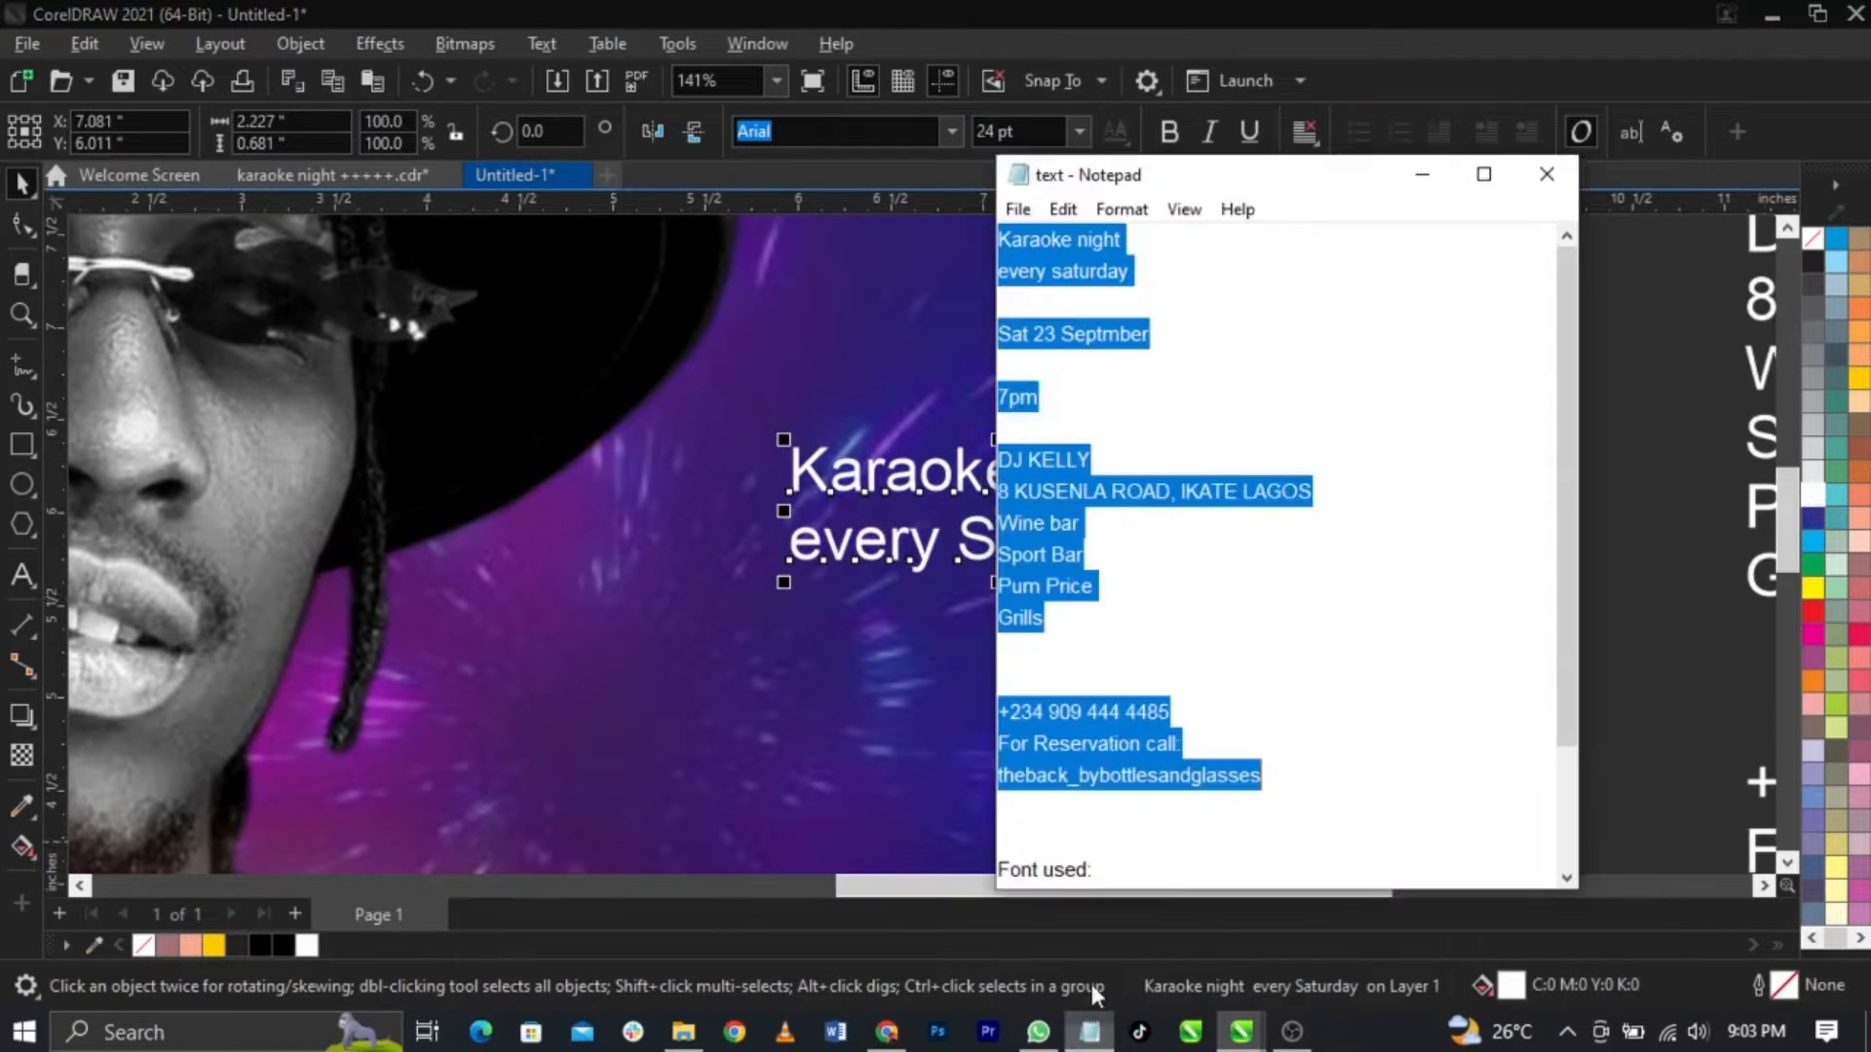
scroll(1119, 787, down, 2)
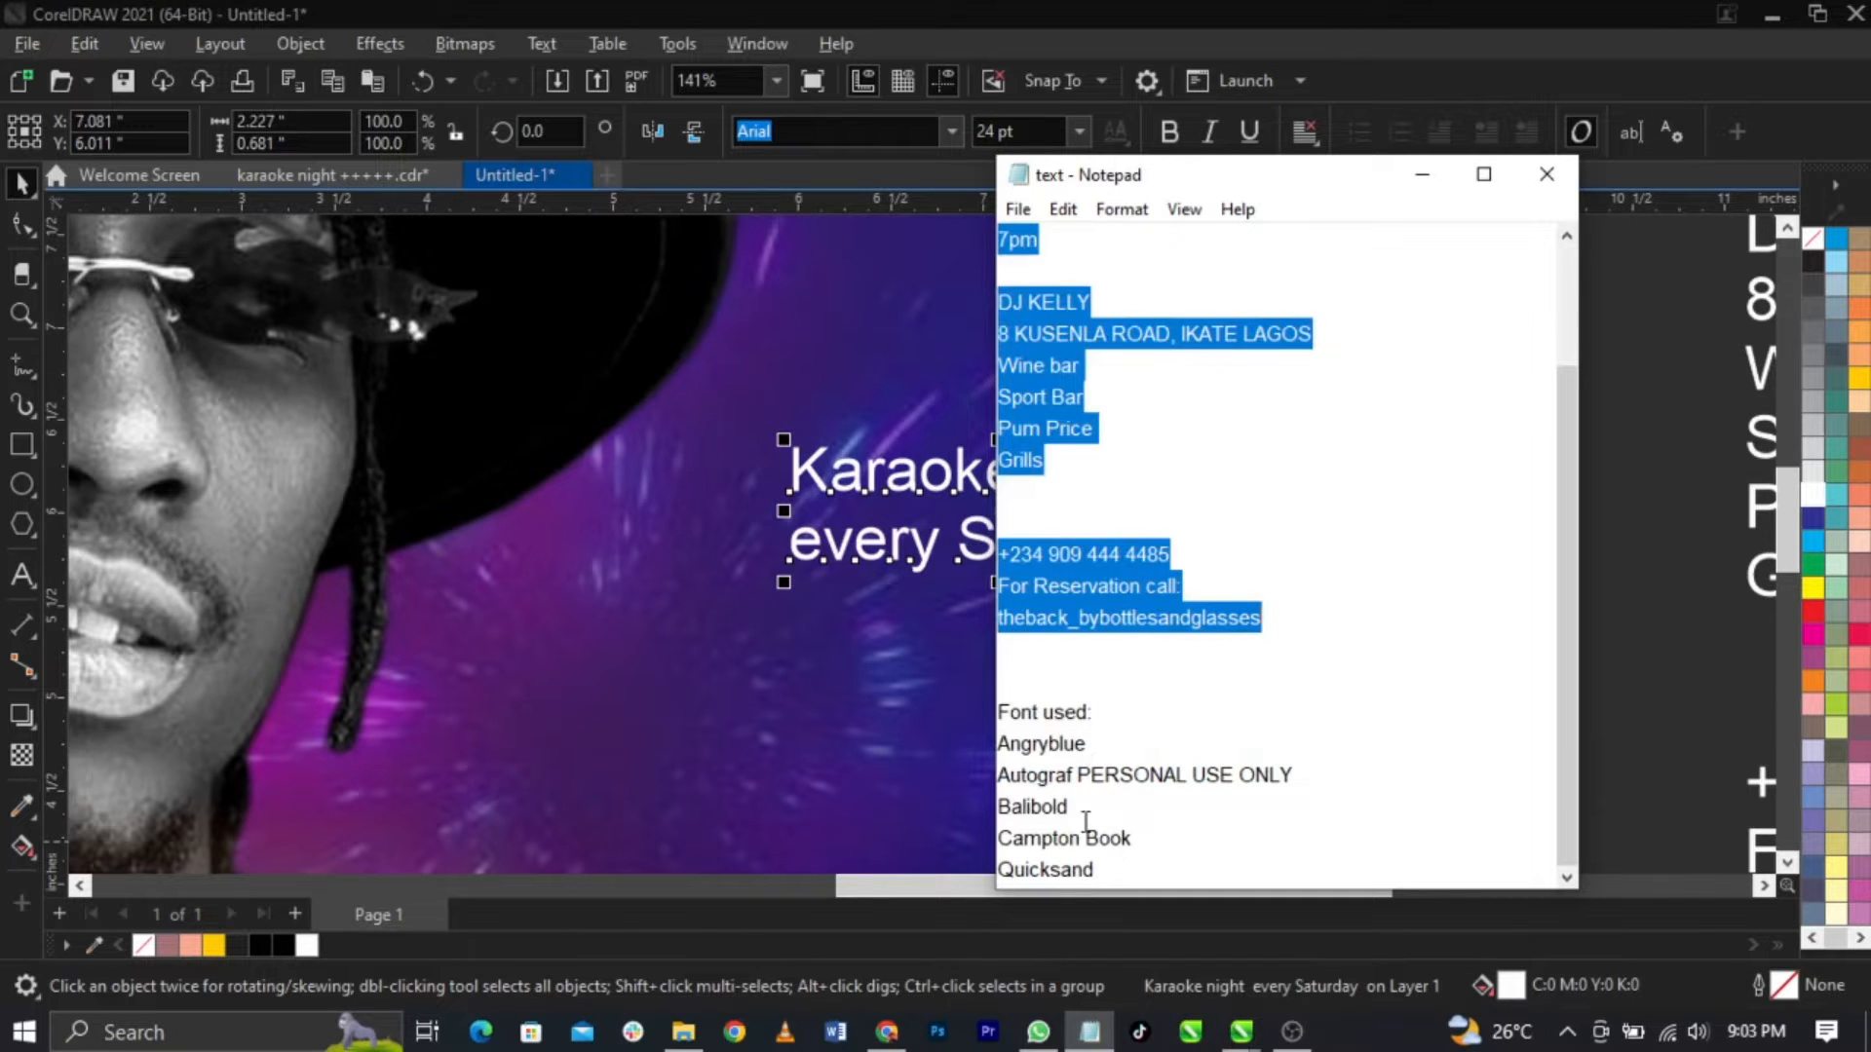
drag(1085, 817, 984, 816)
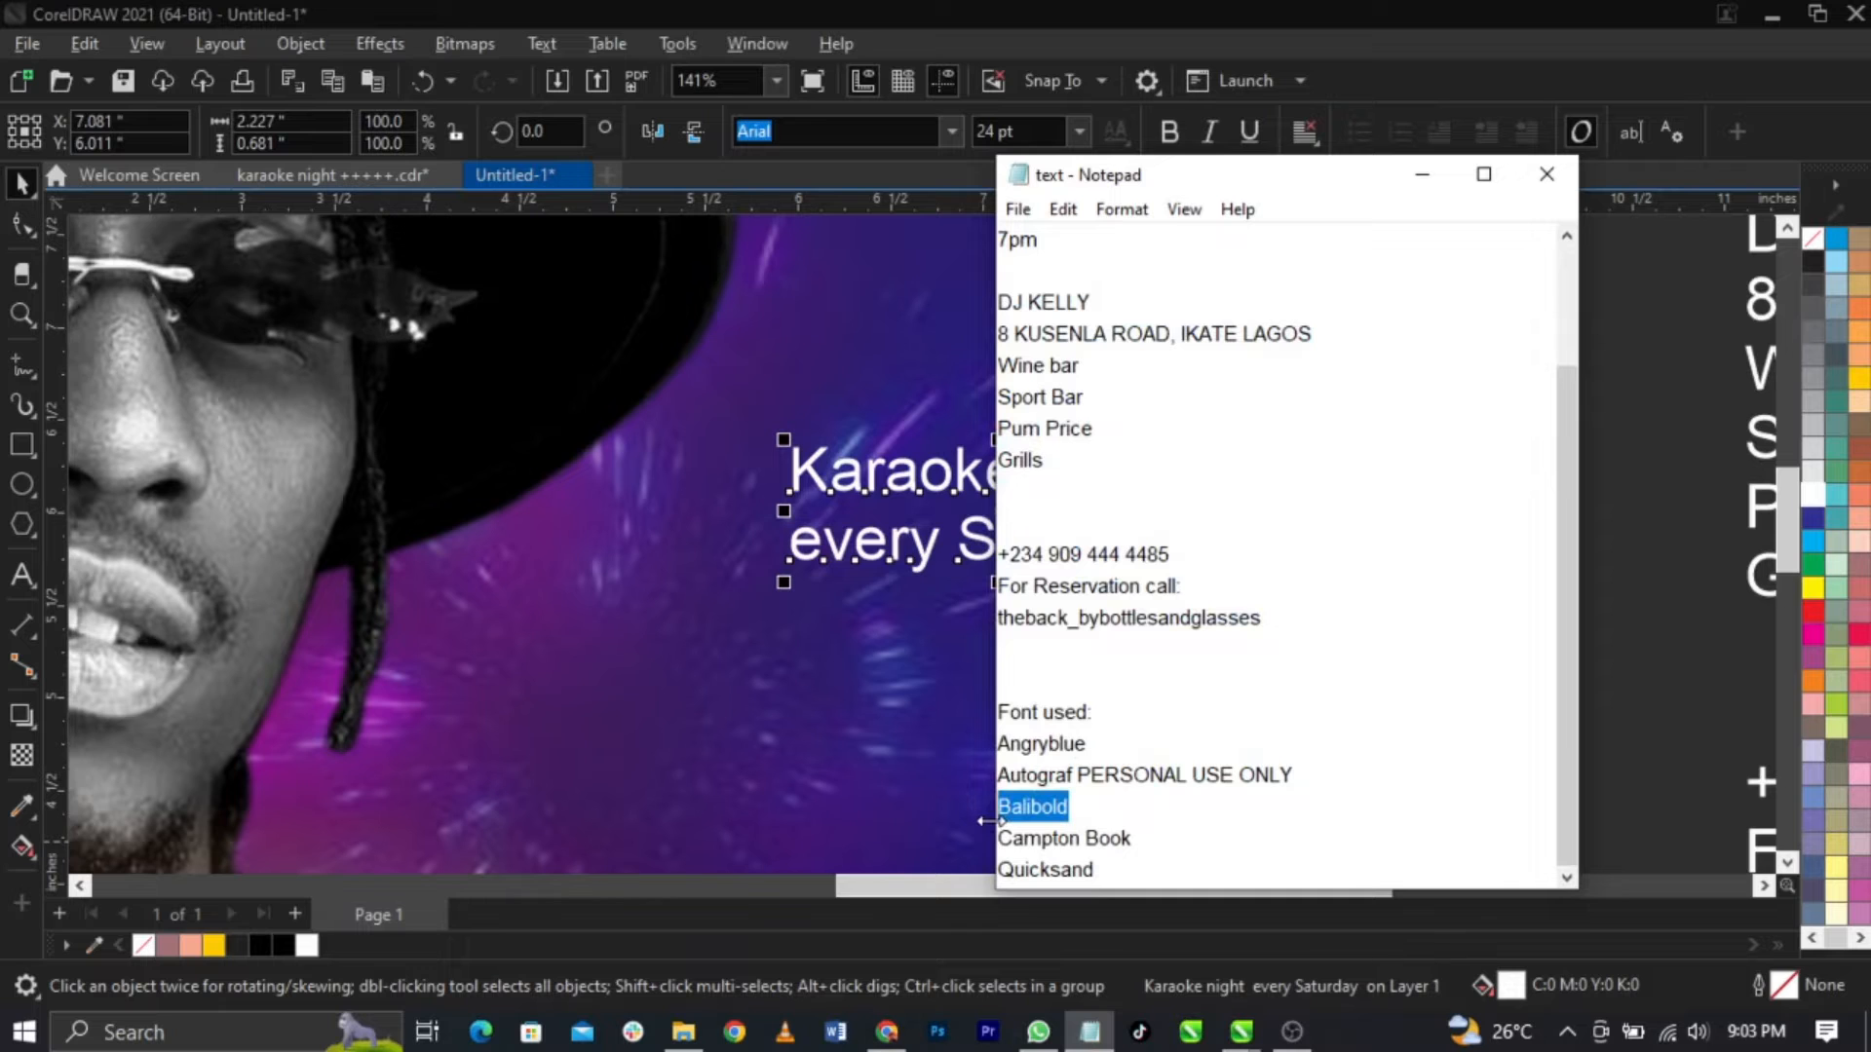
click(902, 524)
click(913, 526)
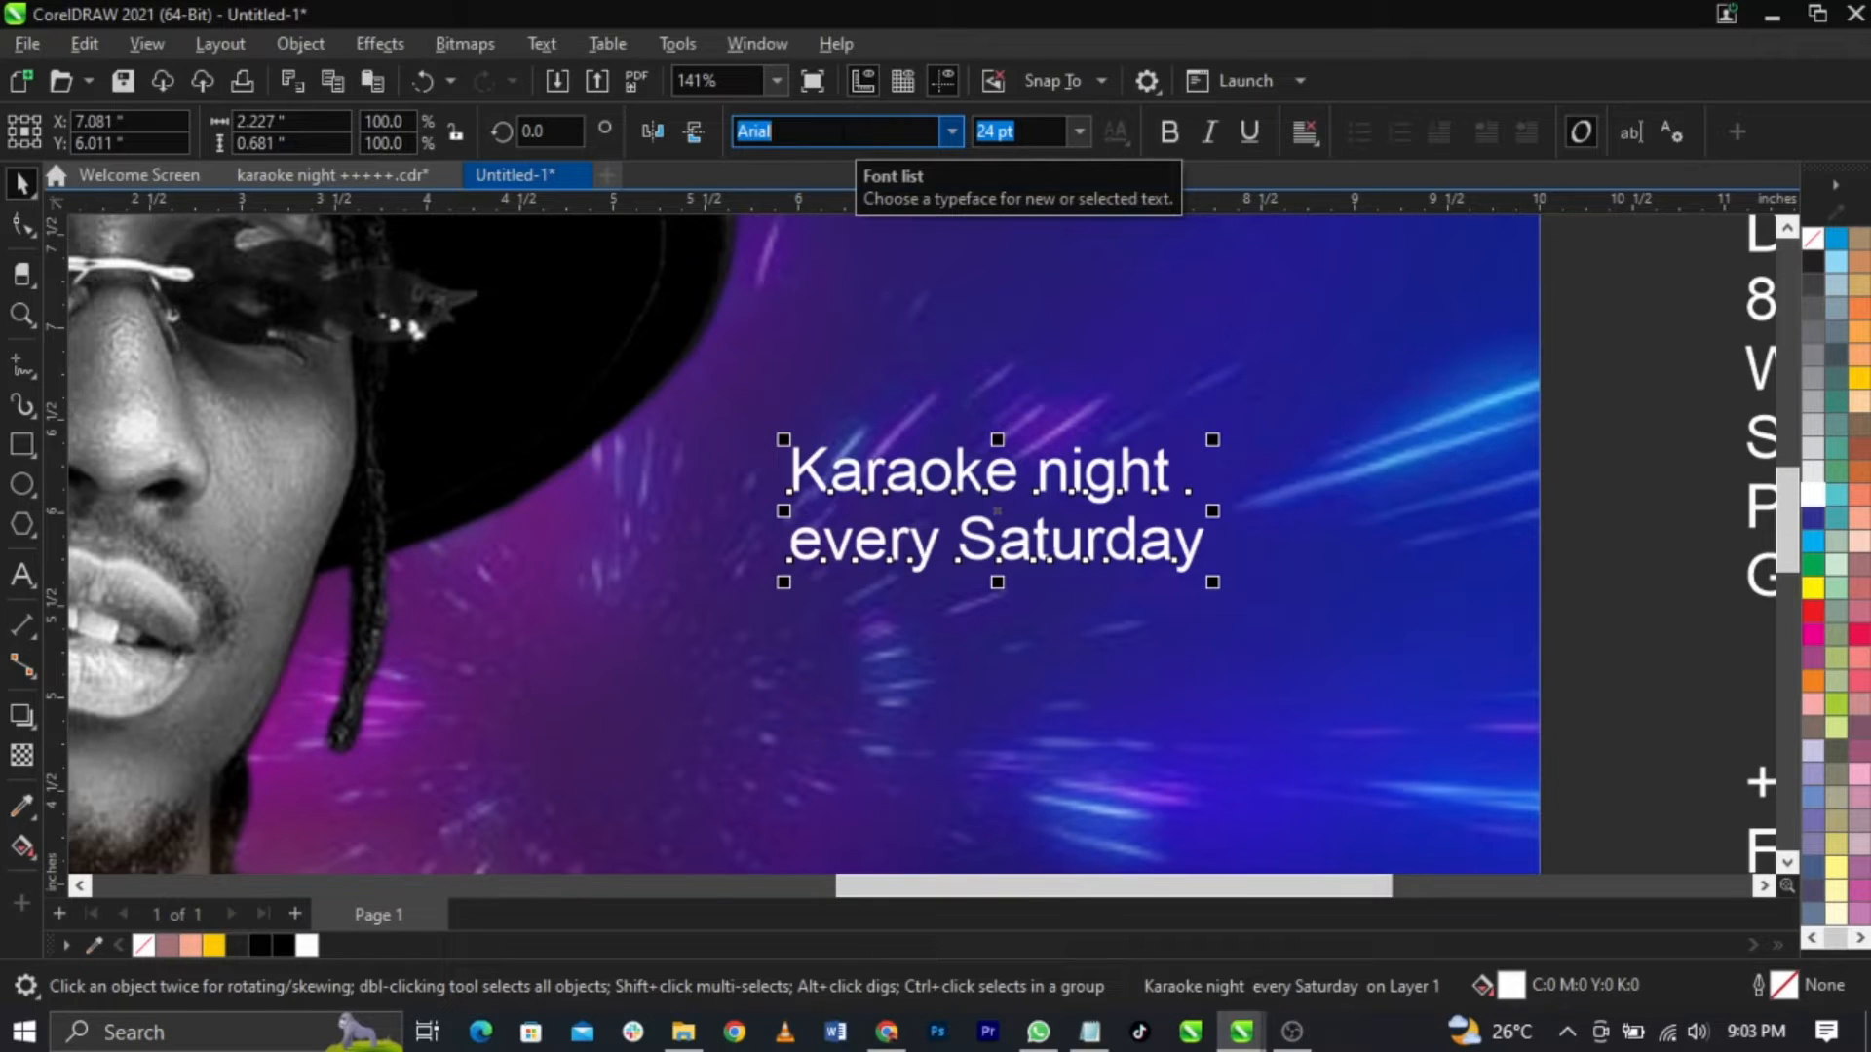
text(Balibold)
click(889, 141)
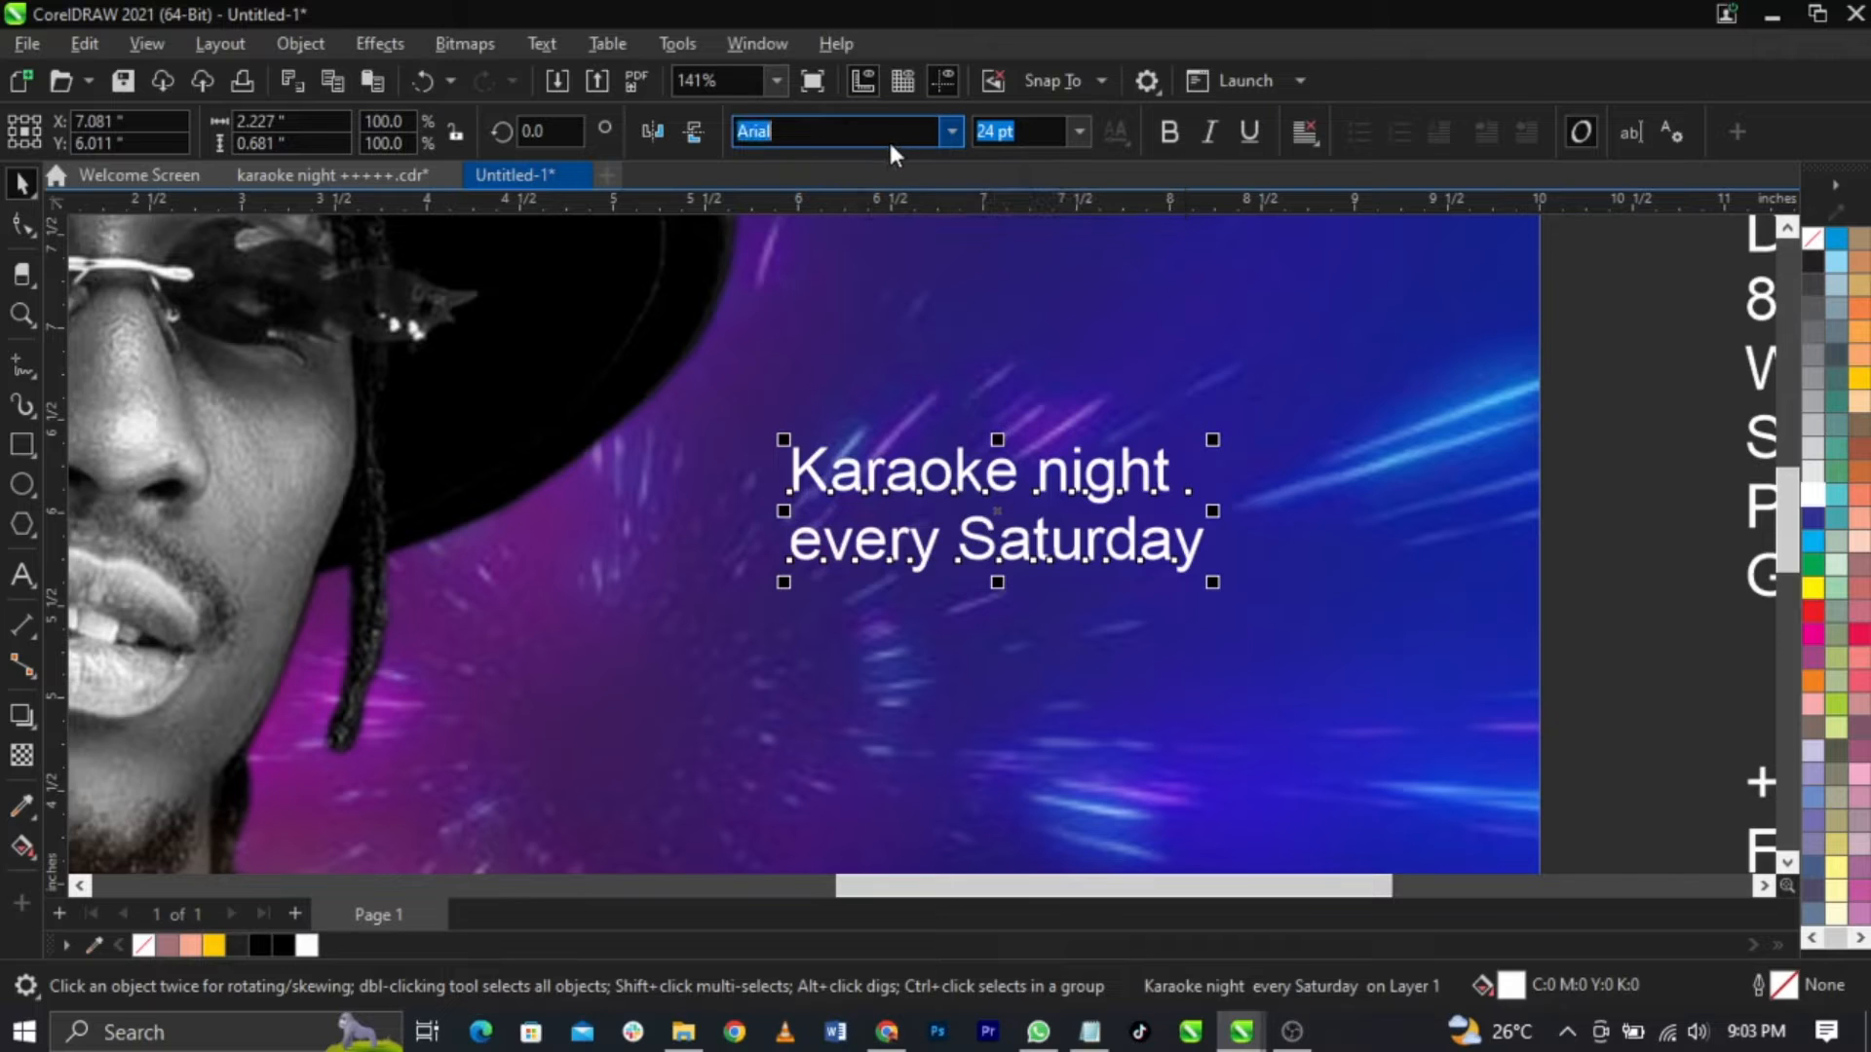
text(Balibold)
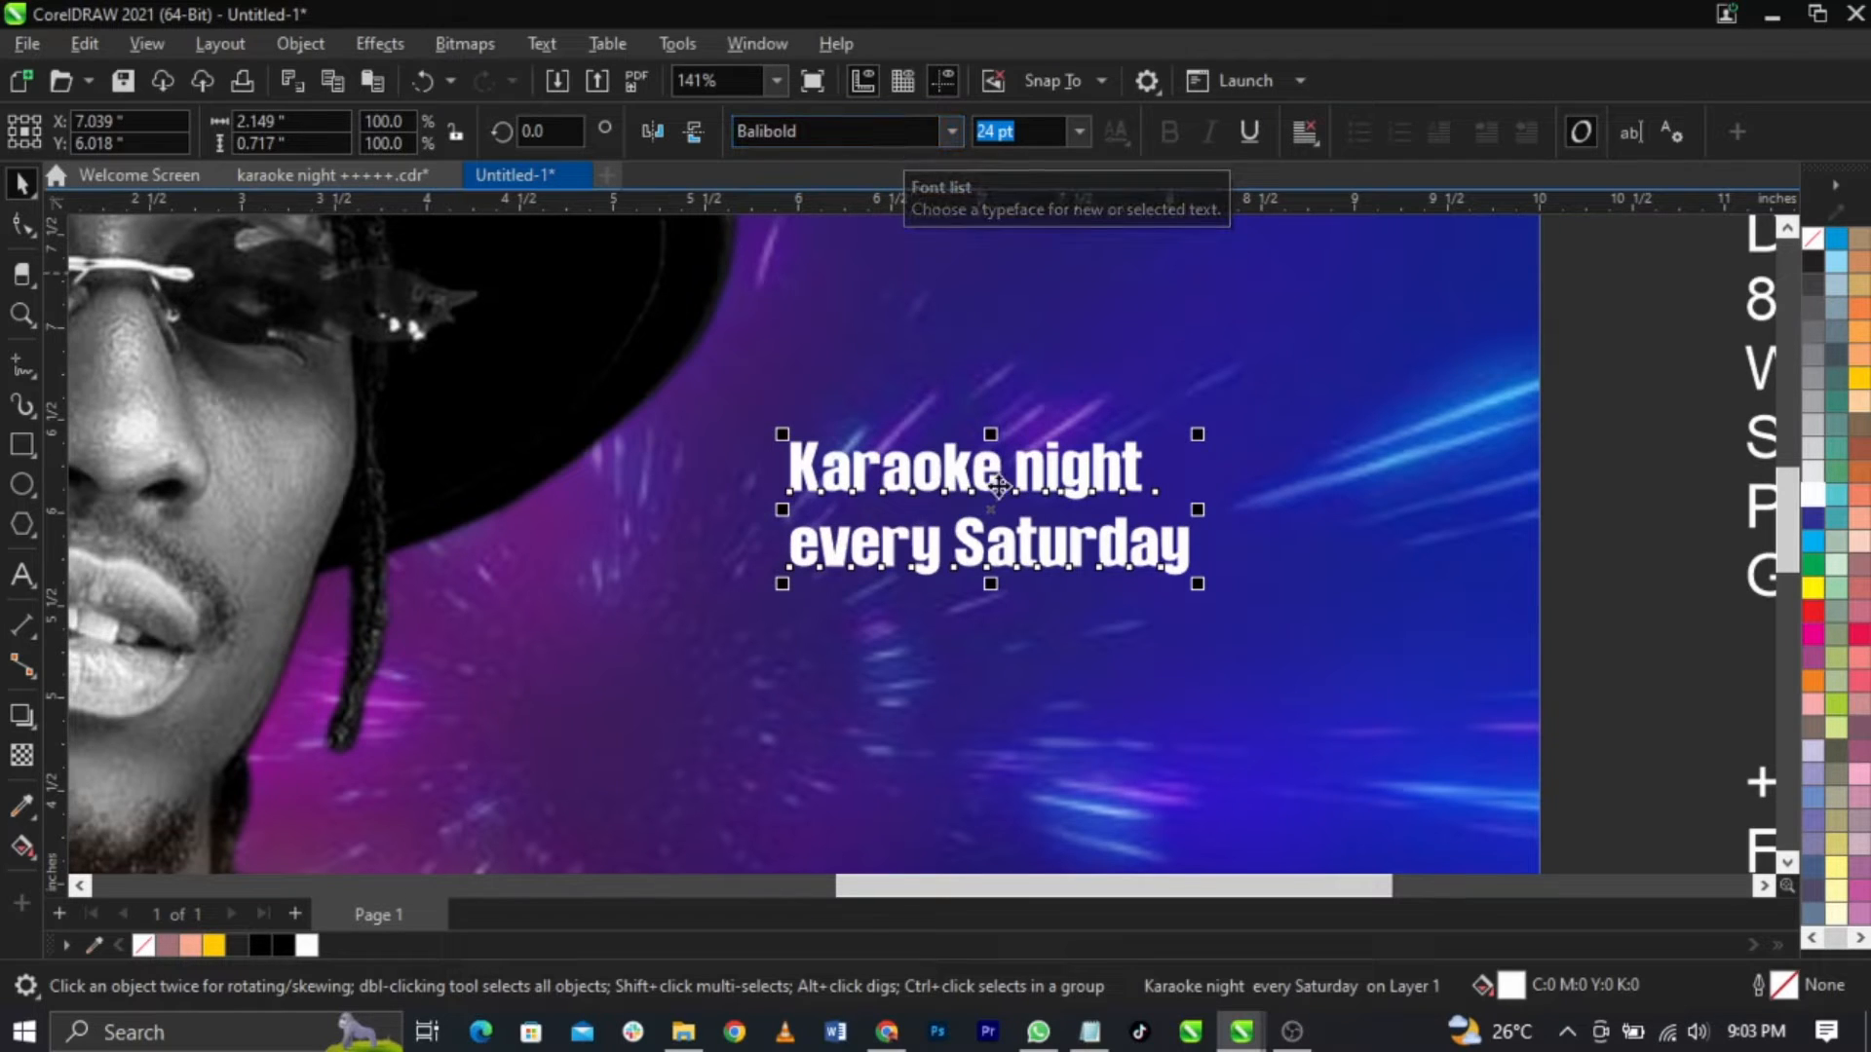
Step: Break the "Karaoke night every Saturday" text into separate lines and move "every Saturday" further down the flyer
click(952, 129)
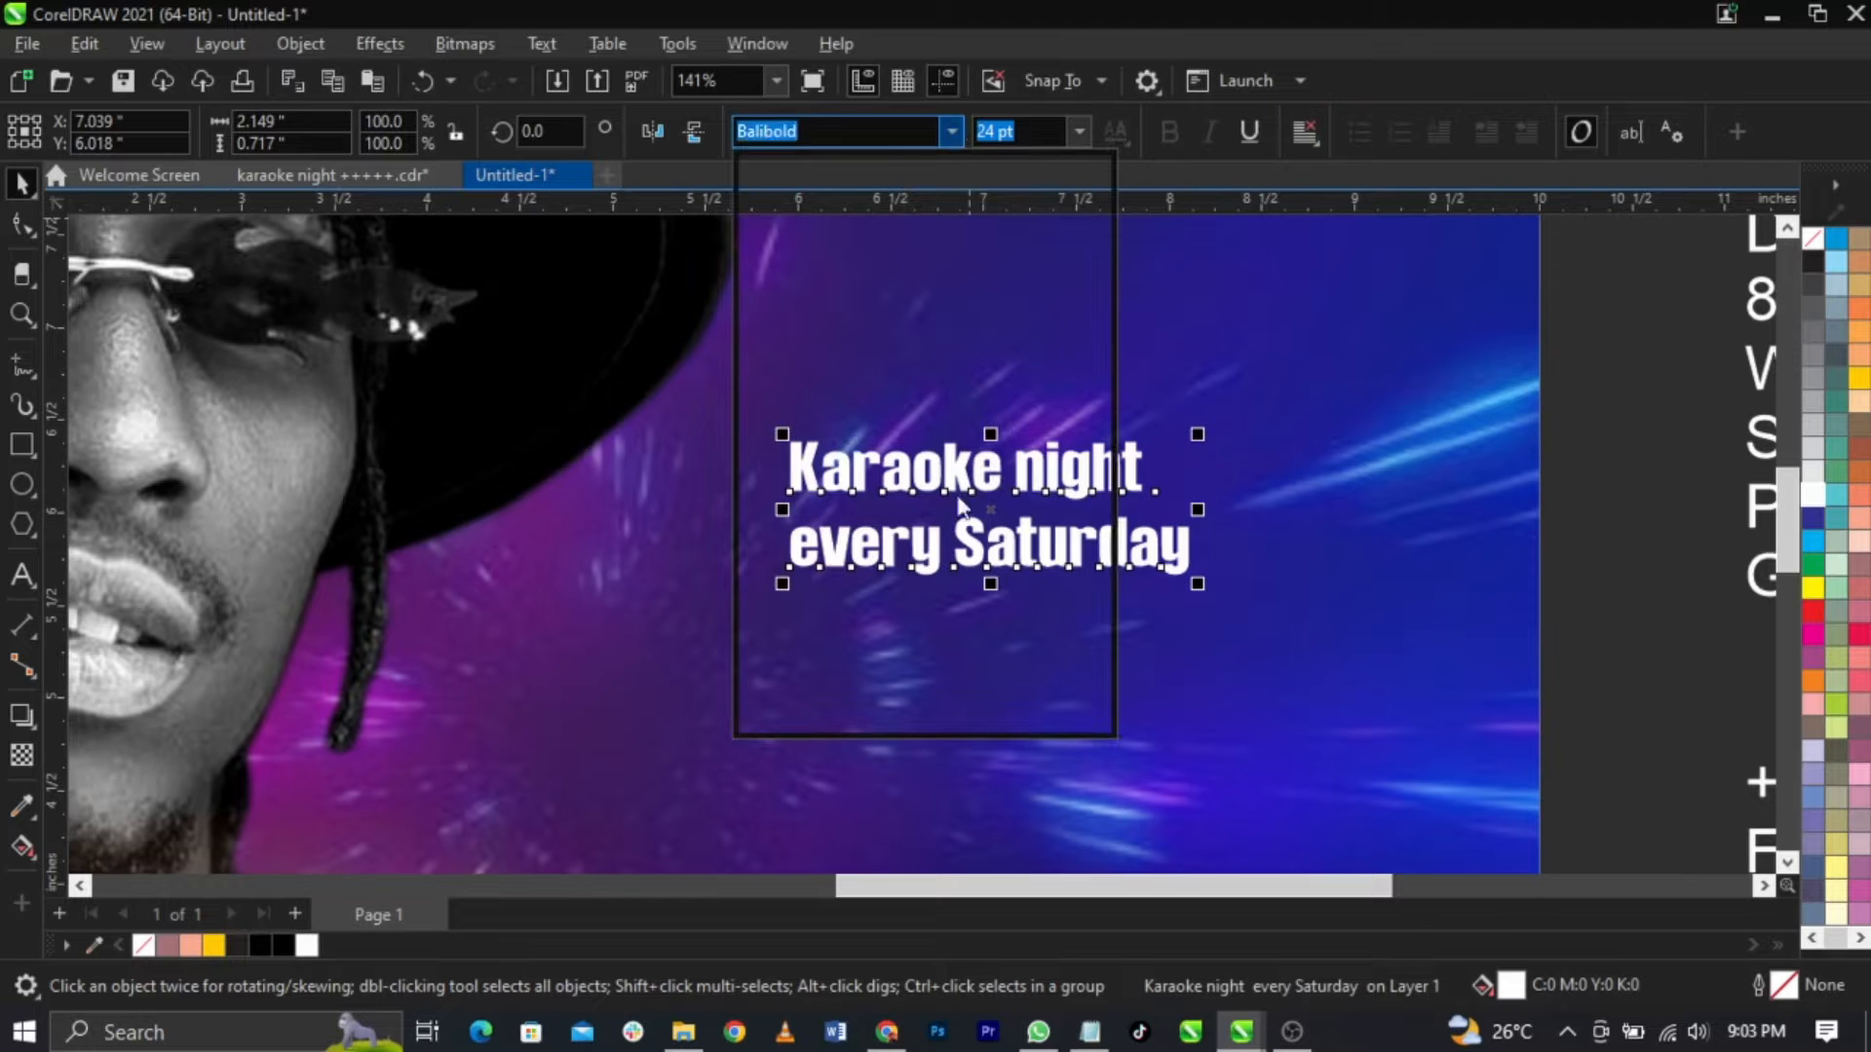
click(851, 215)
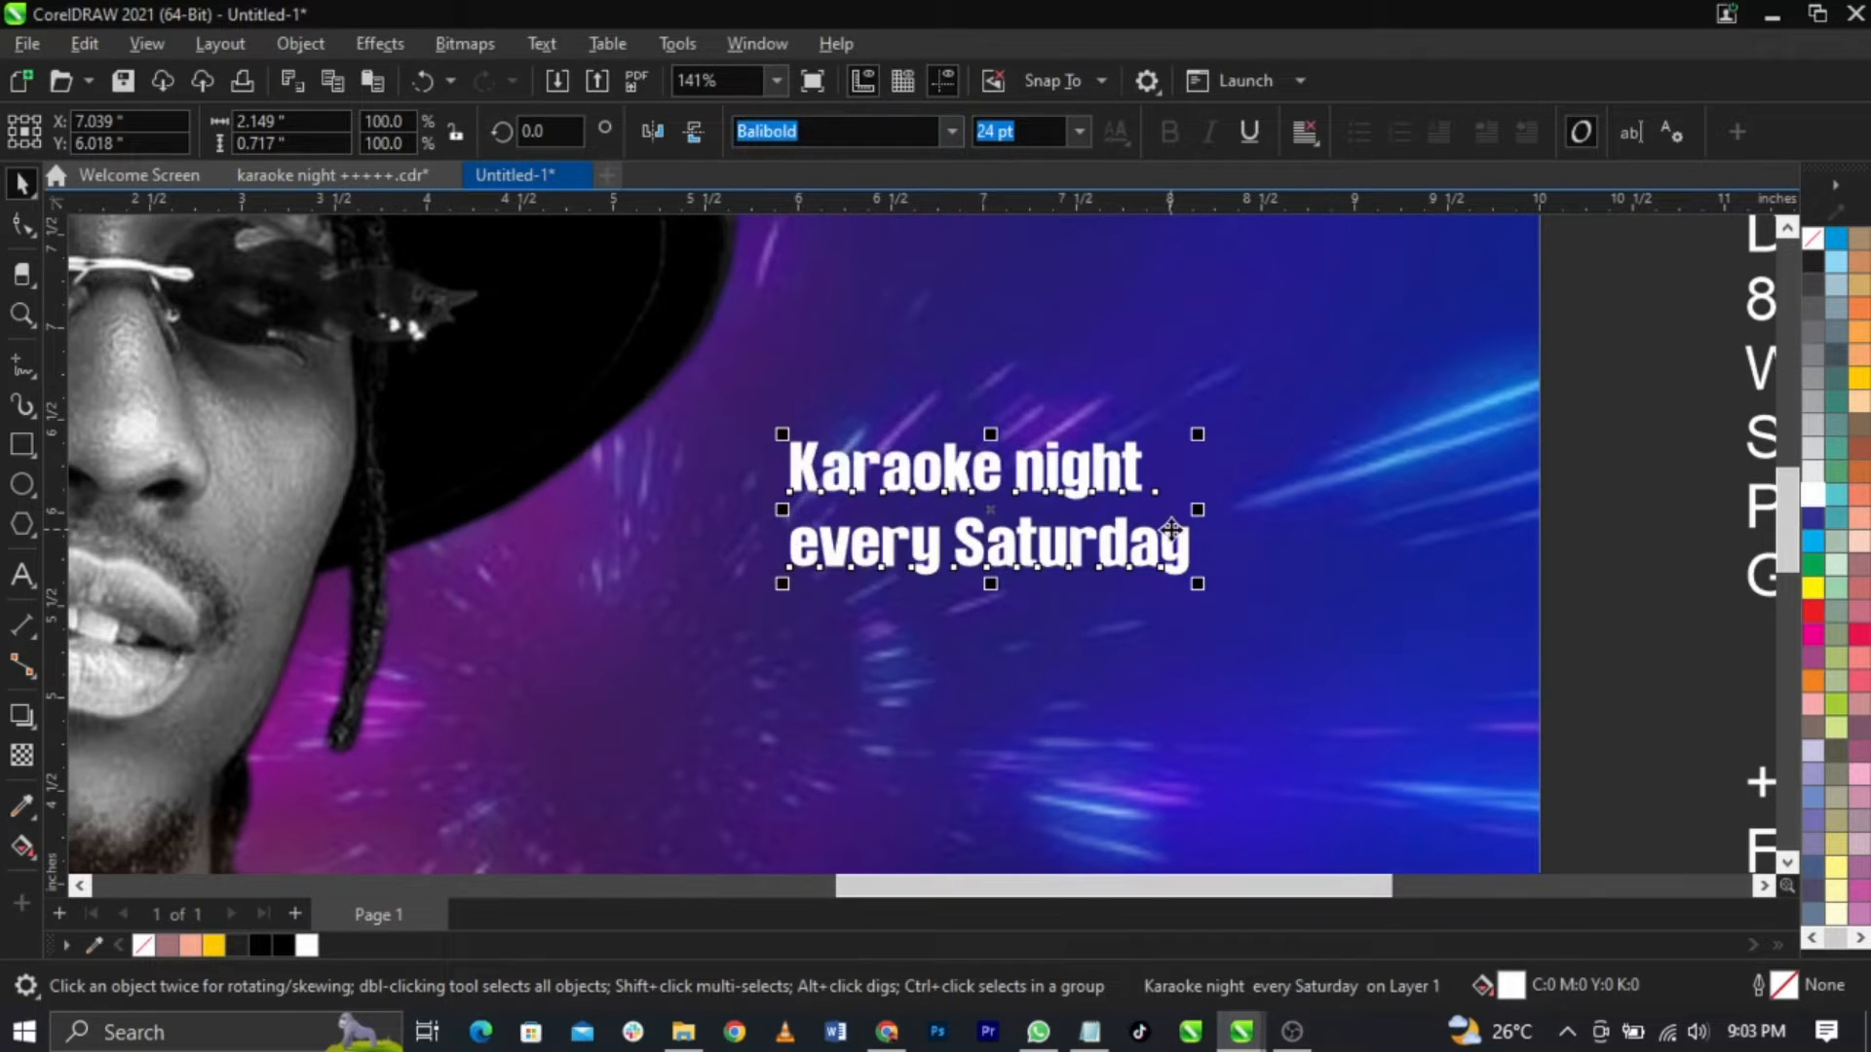
key(ctrl+k)
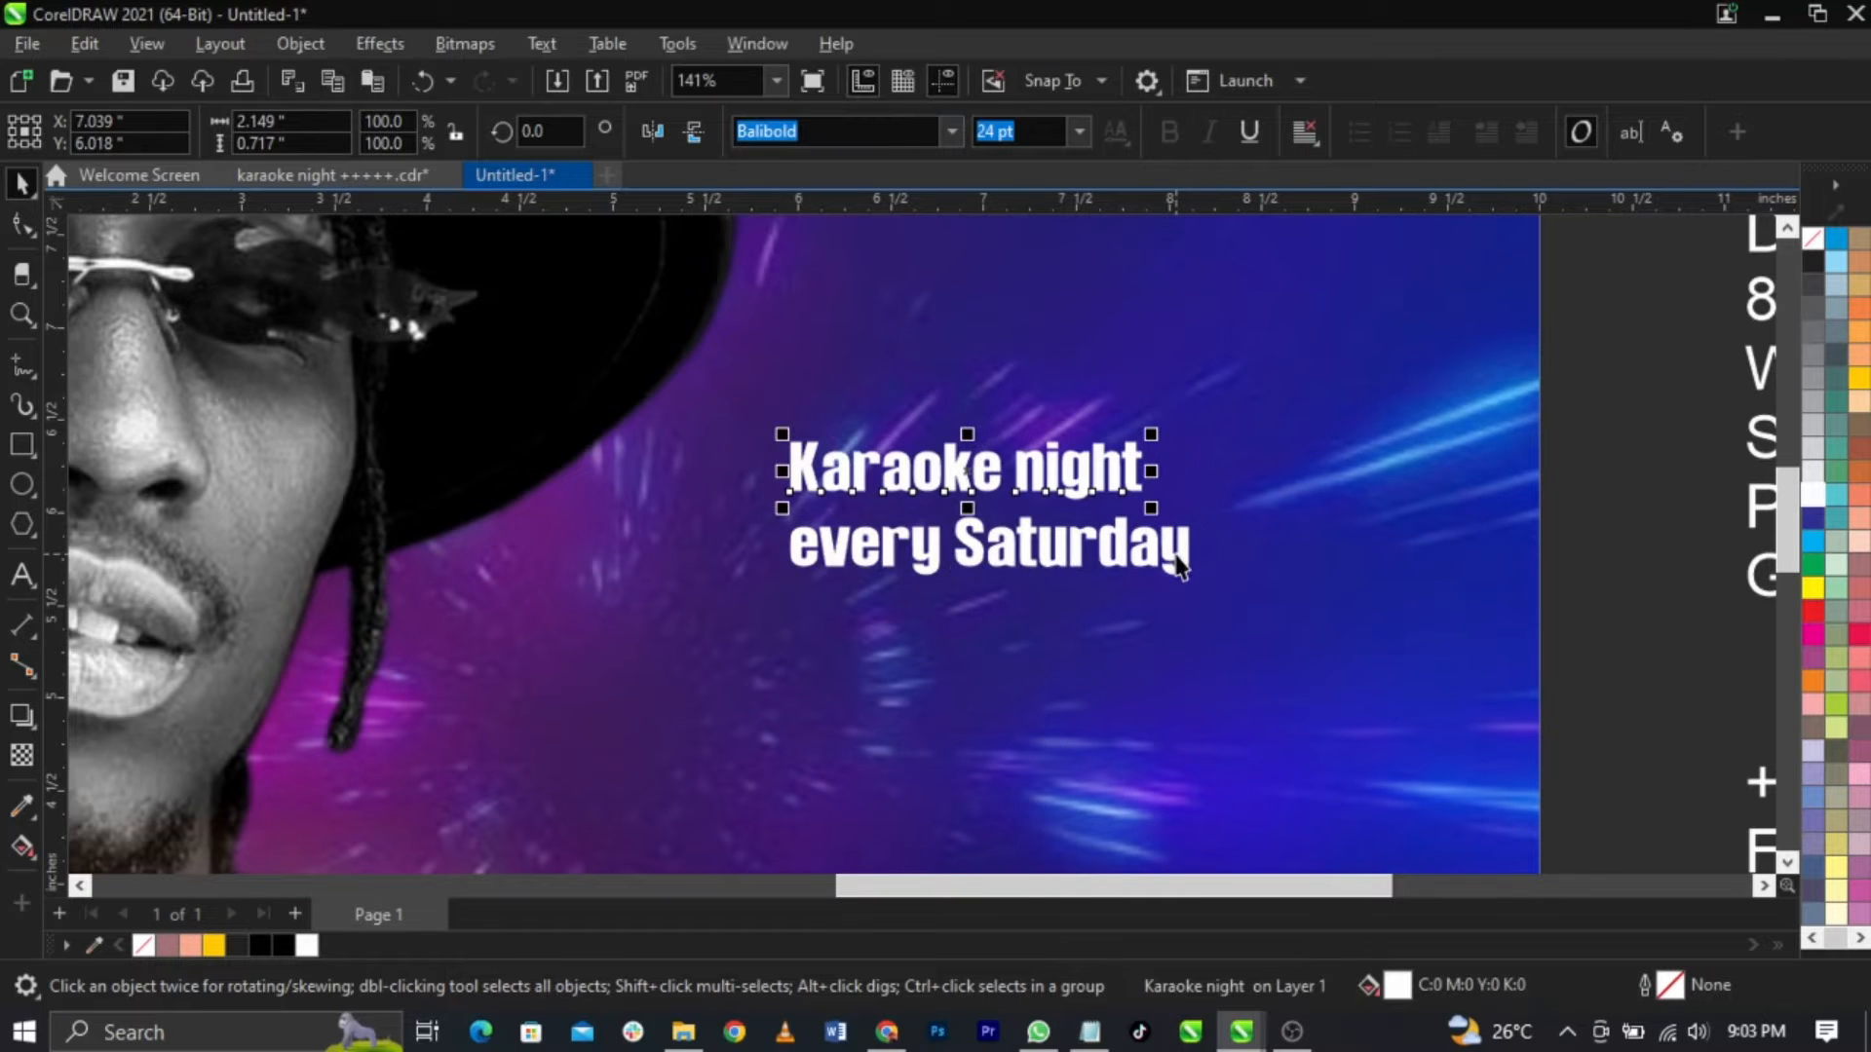
drag(1177, 565, 962, 724)
Step: Change the case of the "Karaoke night" text to UPPERCASE
click(1028, 497)
double_click(1026, 487)
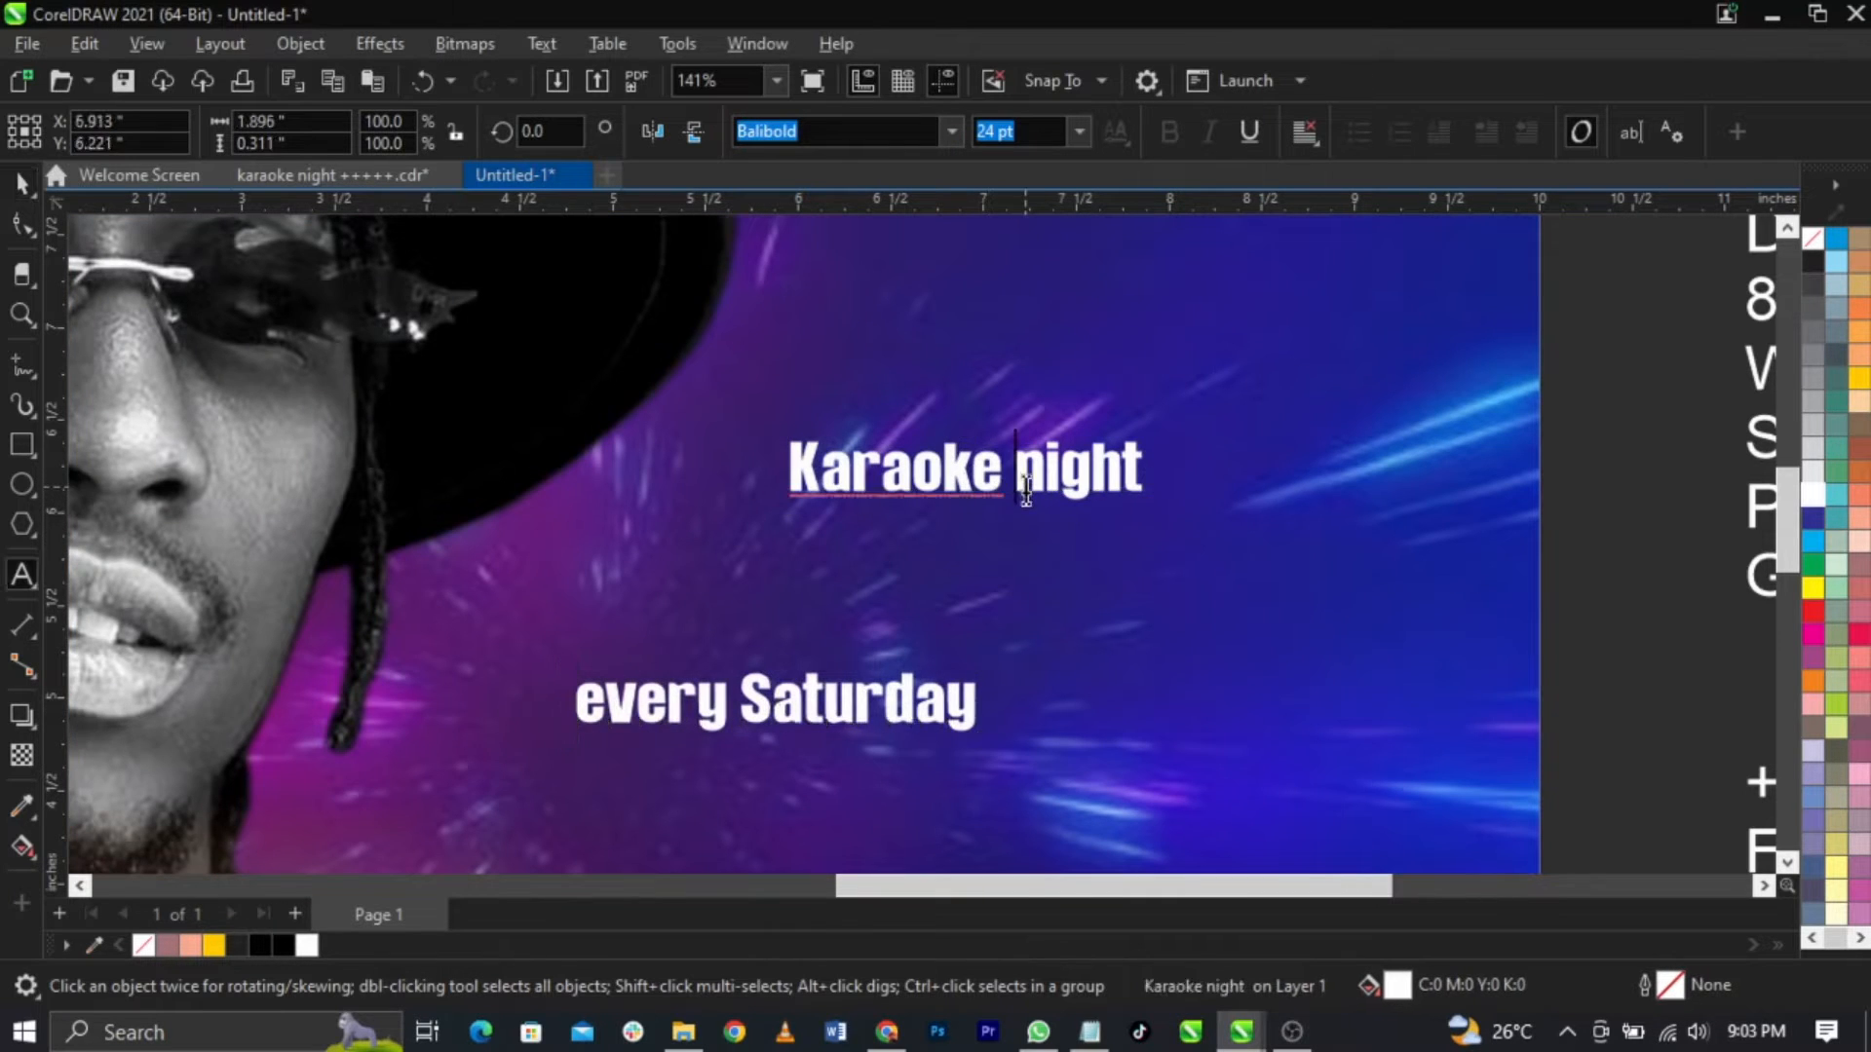
key(ctrl+a)
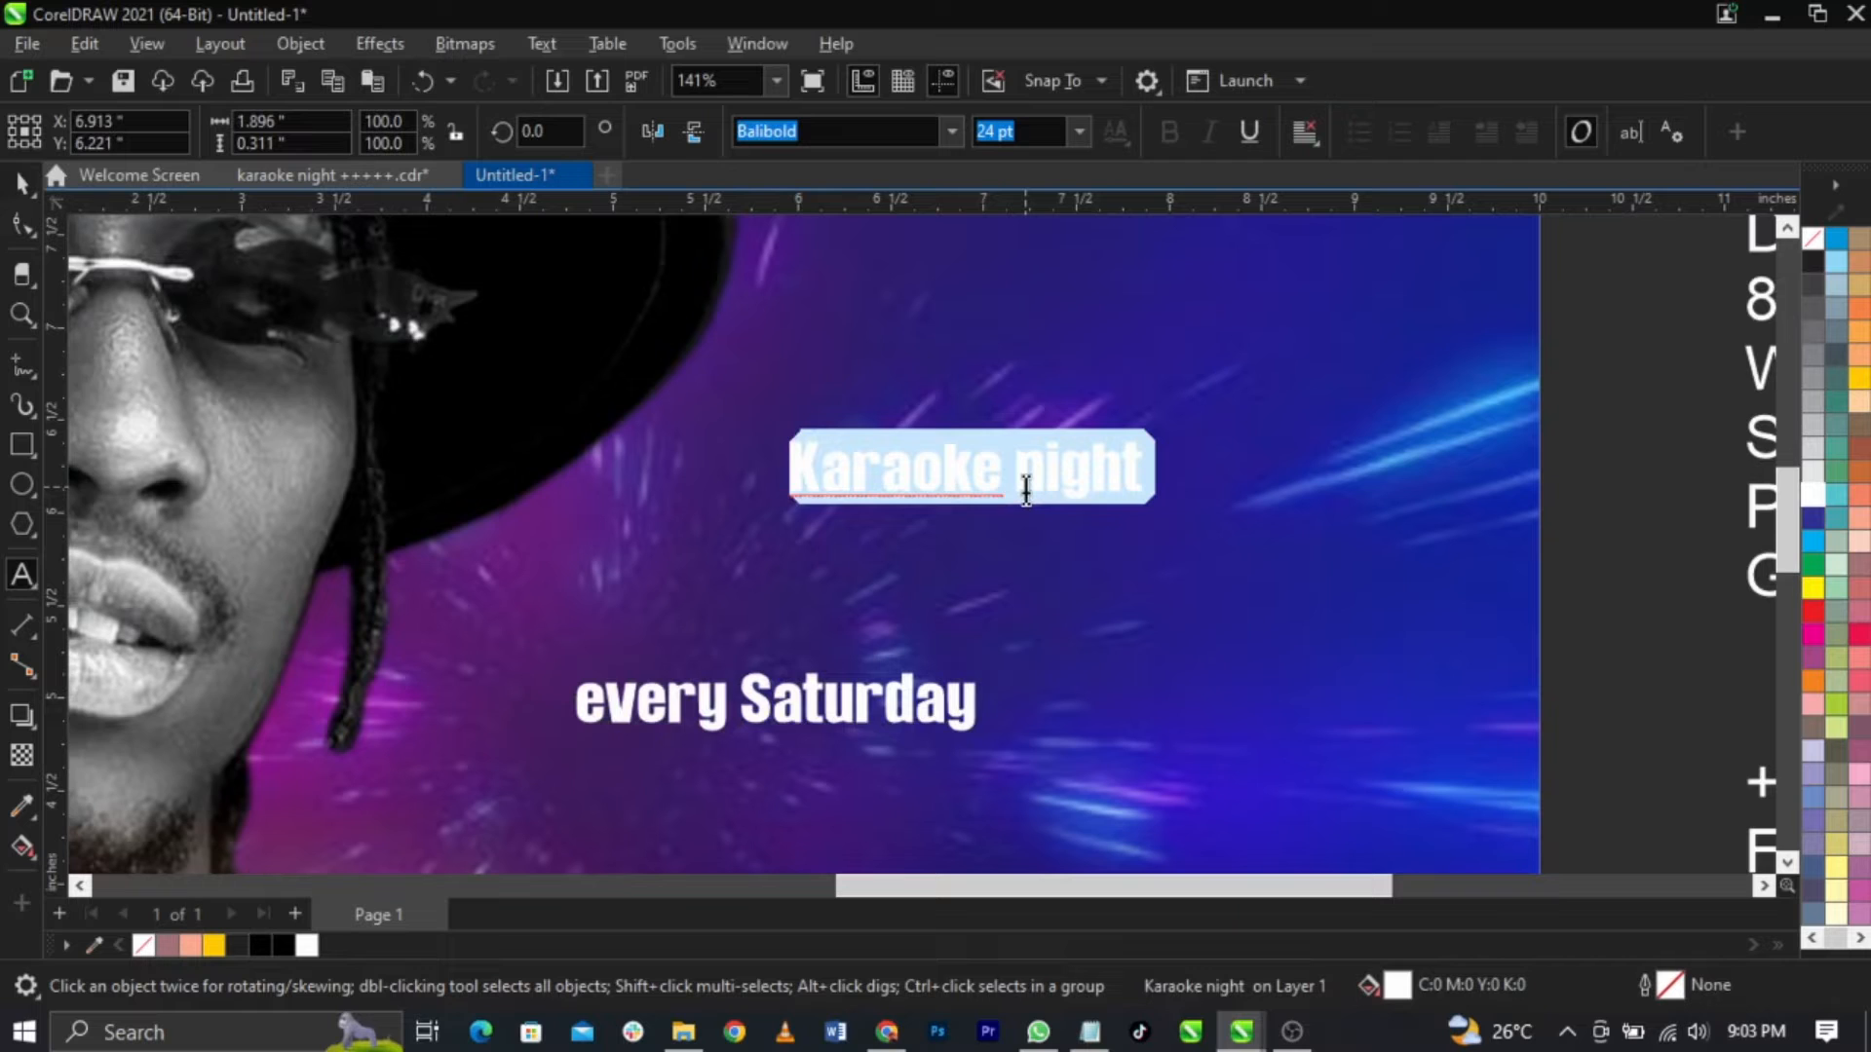
click(1026, 490)
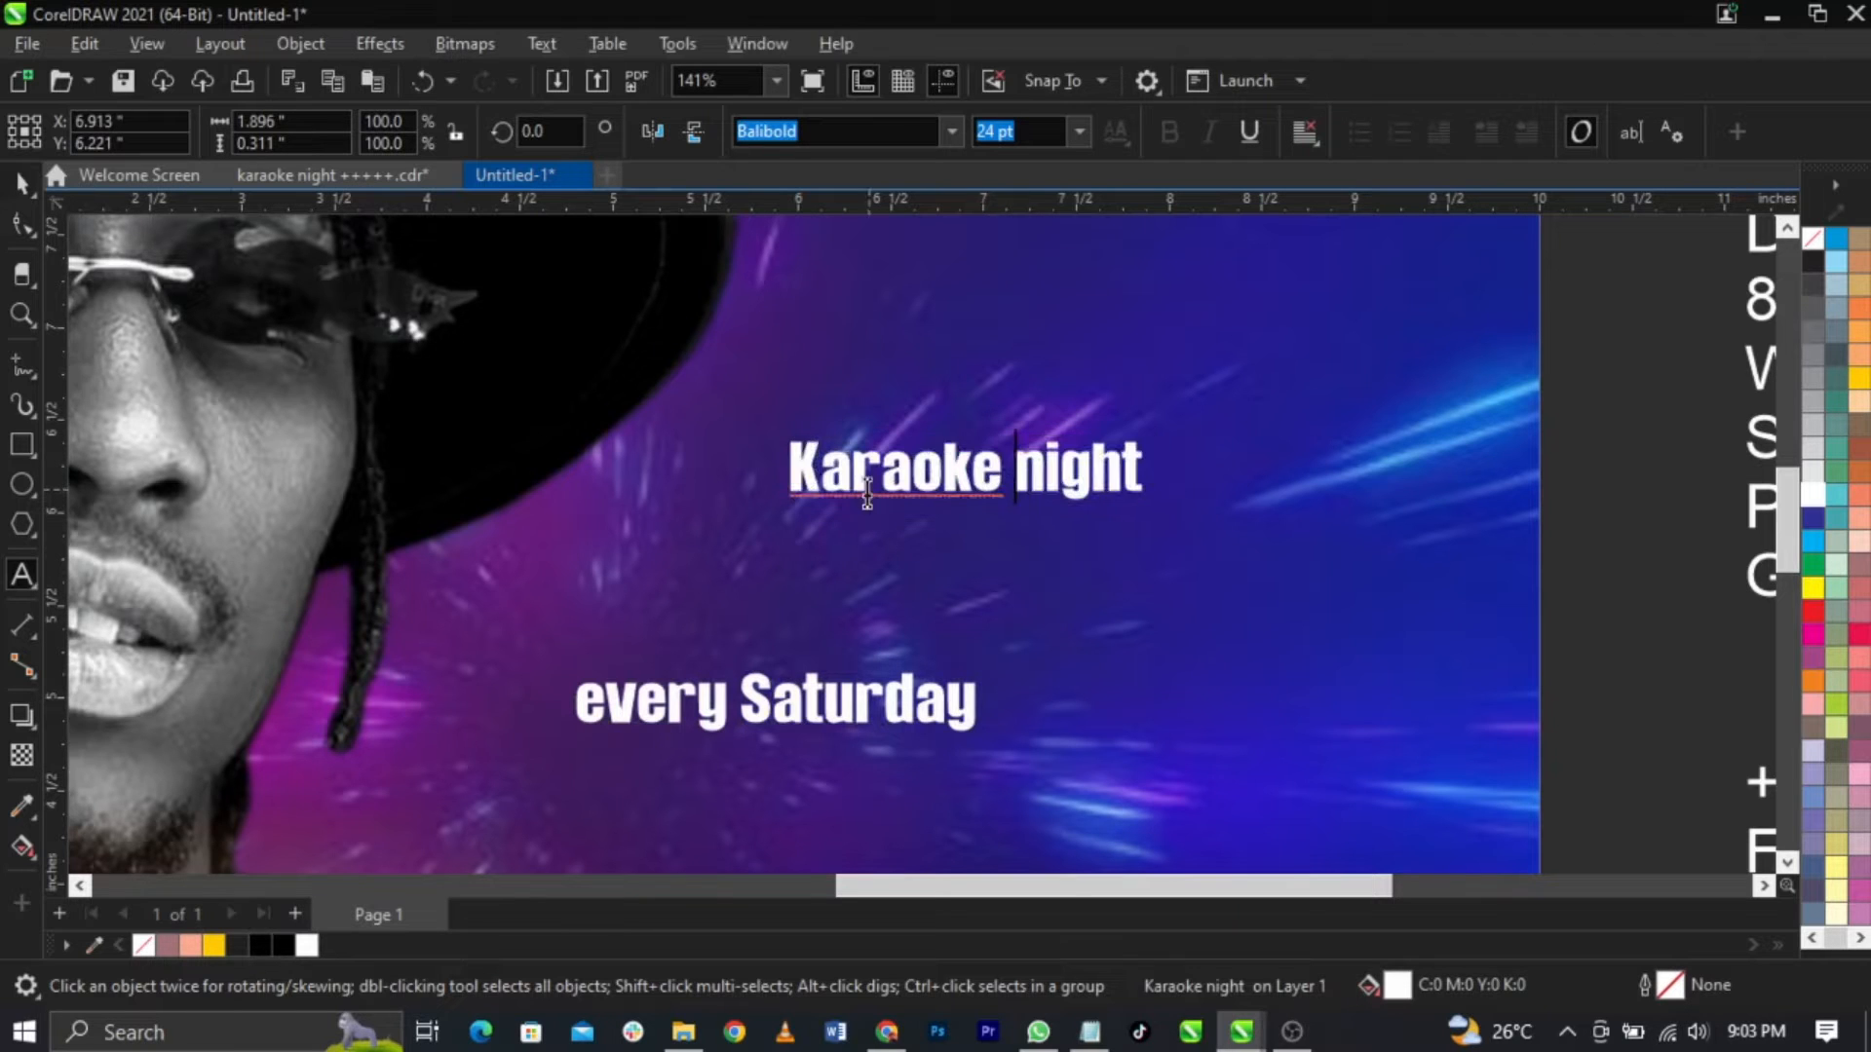
drag(800, 461, 1216, 449)
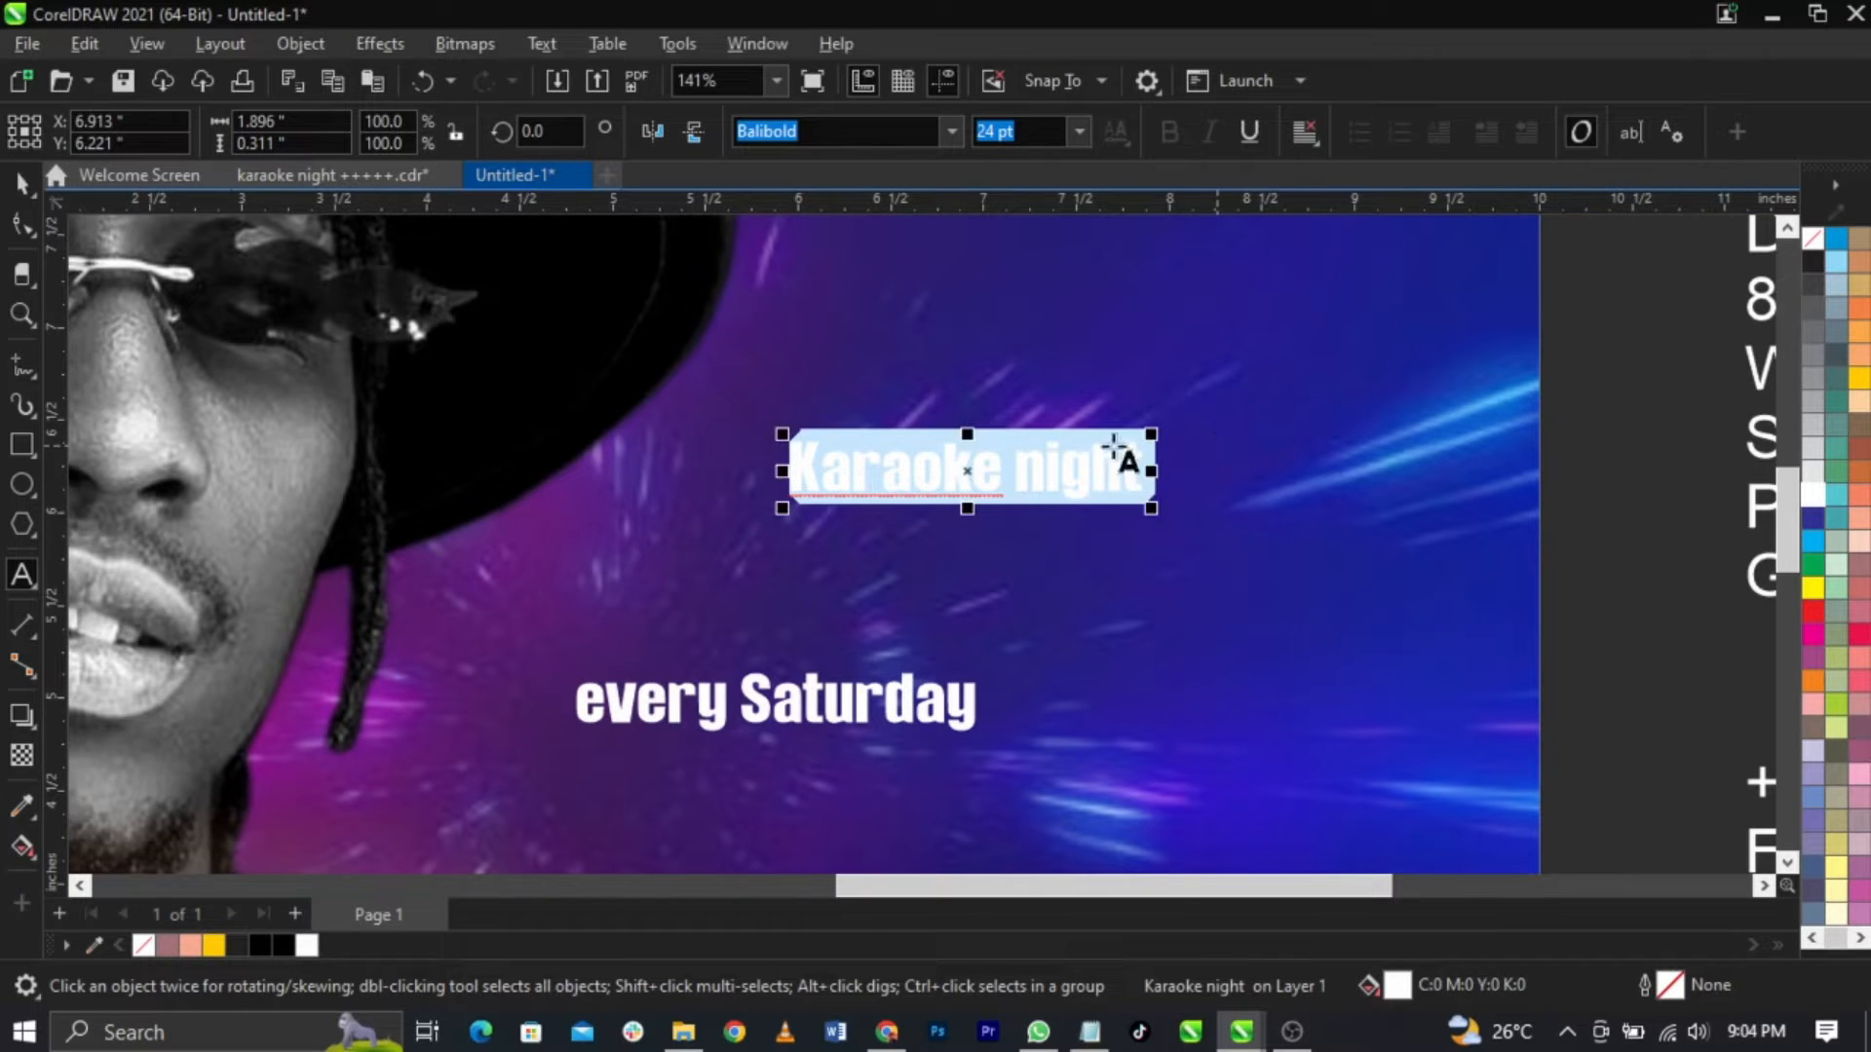
click(544, 44)
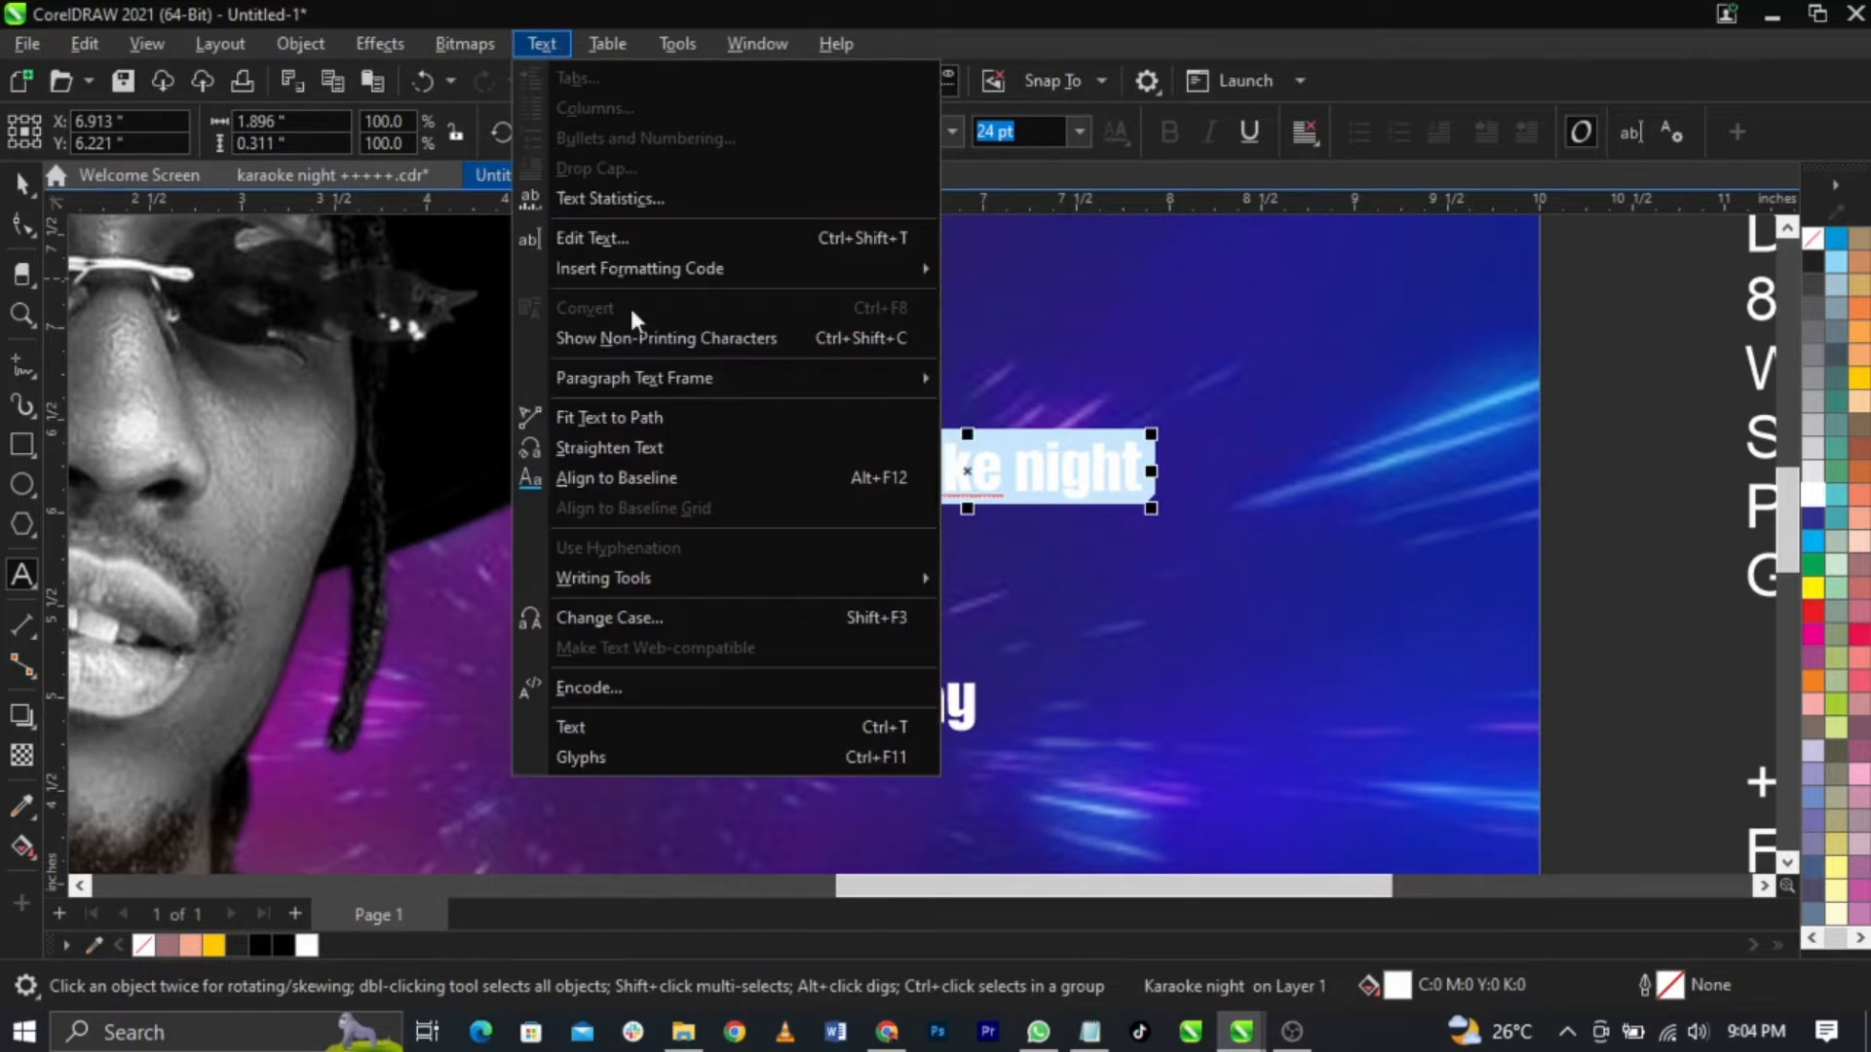
click(628, 622)
drag(910, 401, 1230, 397)
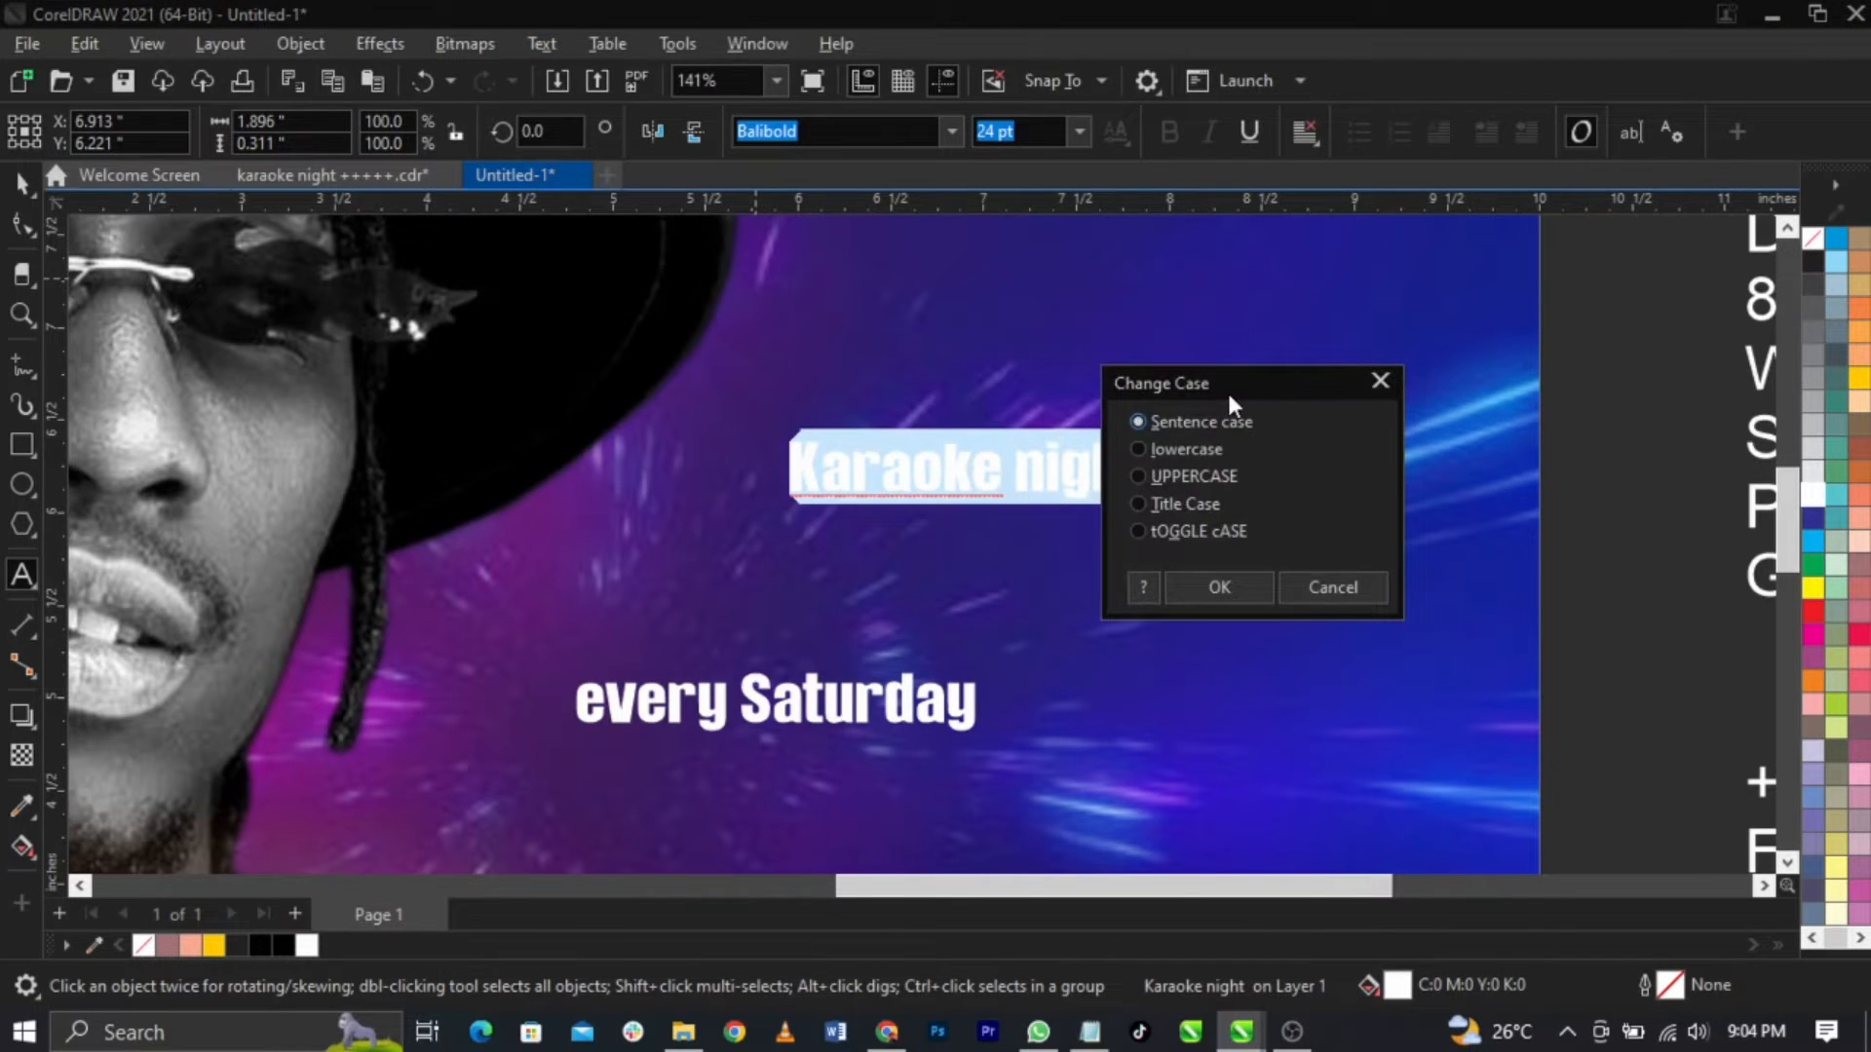
click(1173, 479)
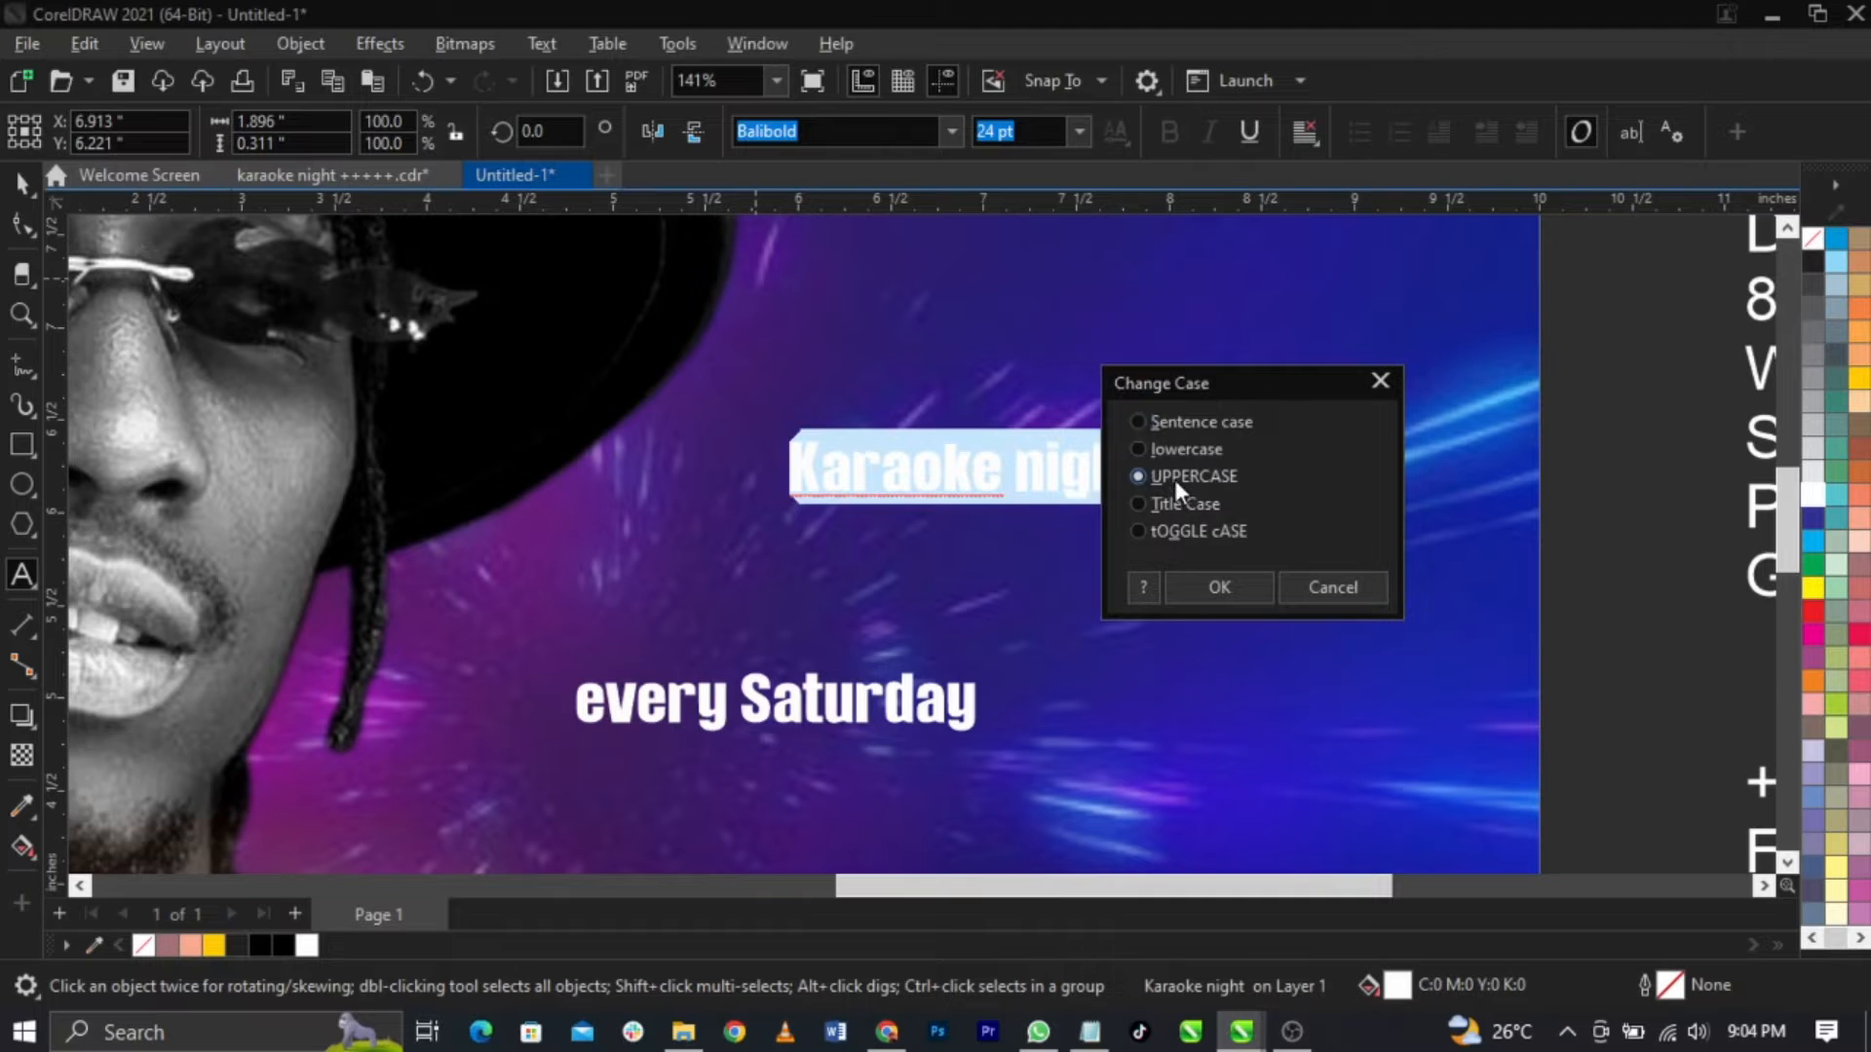
click(1194, 577)
click(1054, 488)
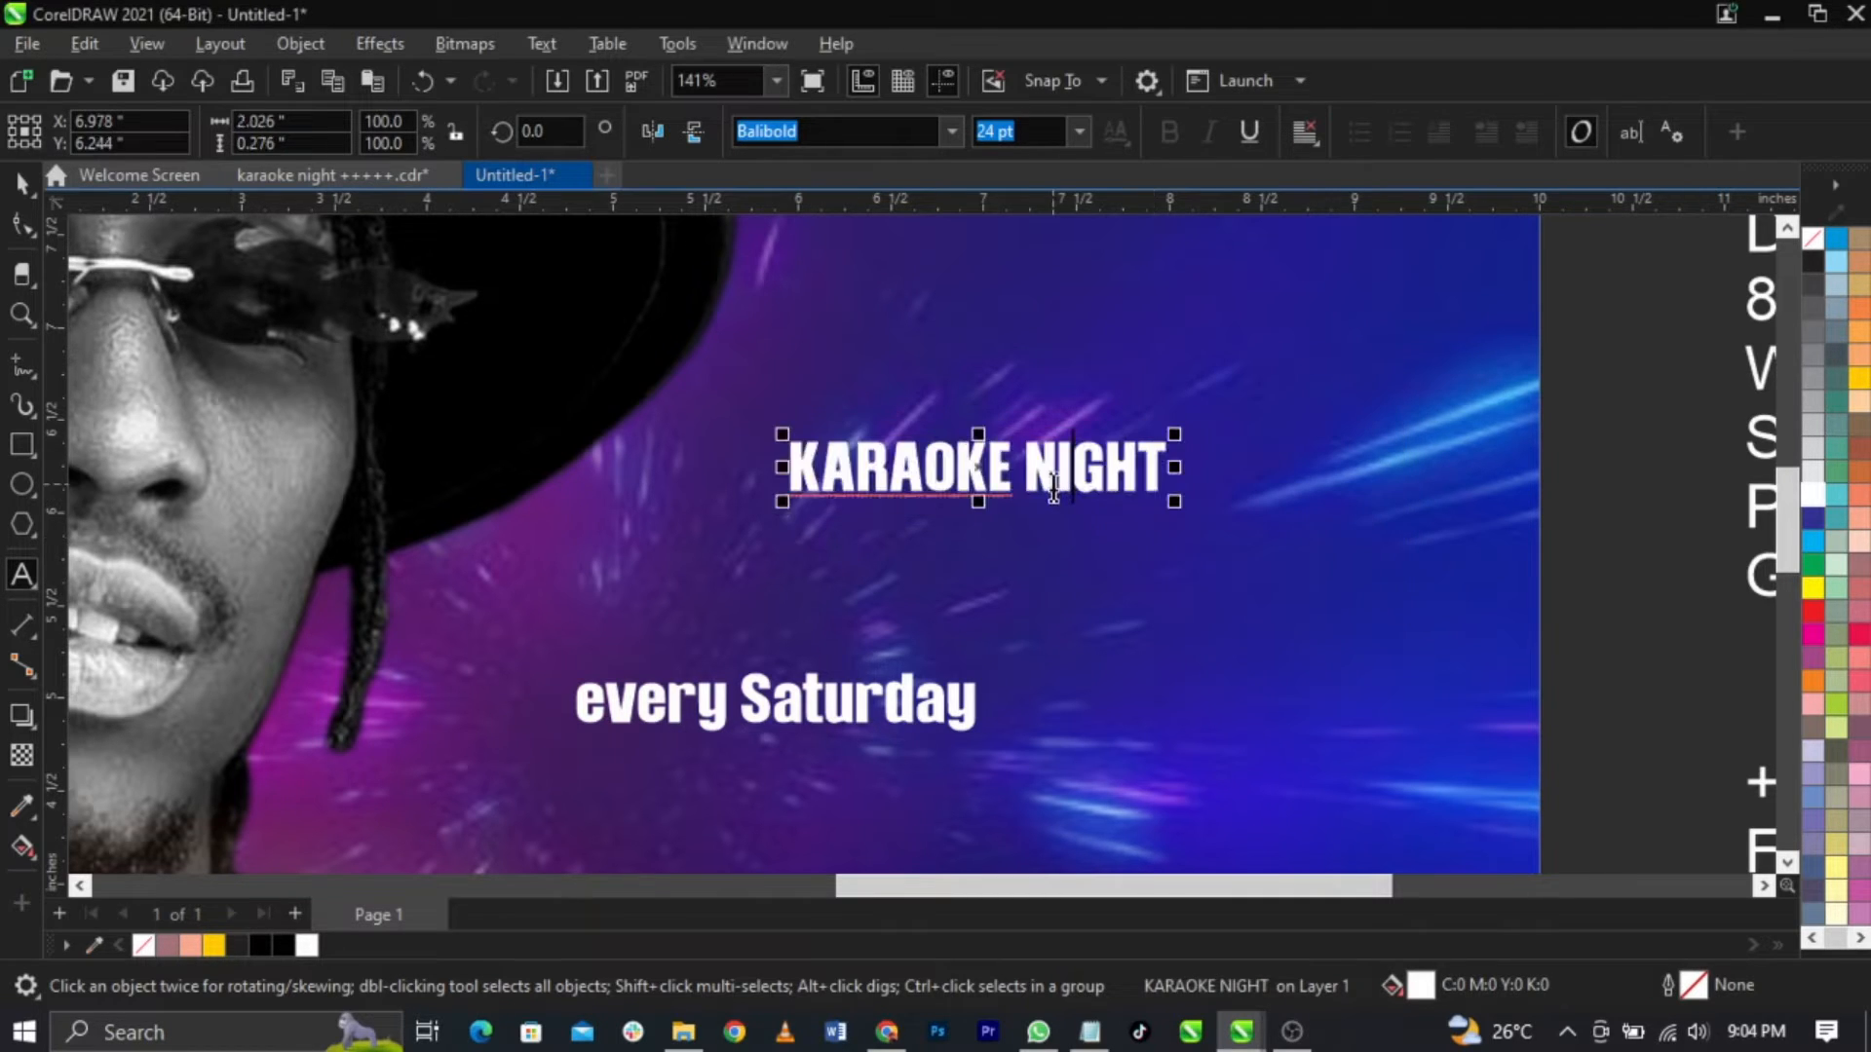
Step: Move "KARAOKE NIGHT" slightly up, put NIGHT on a second line, and break the two words into separate text objects
key(ctrl+space)
drag(1036, 477, 1046, 436)
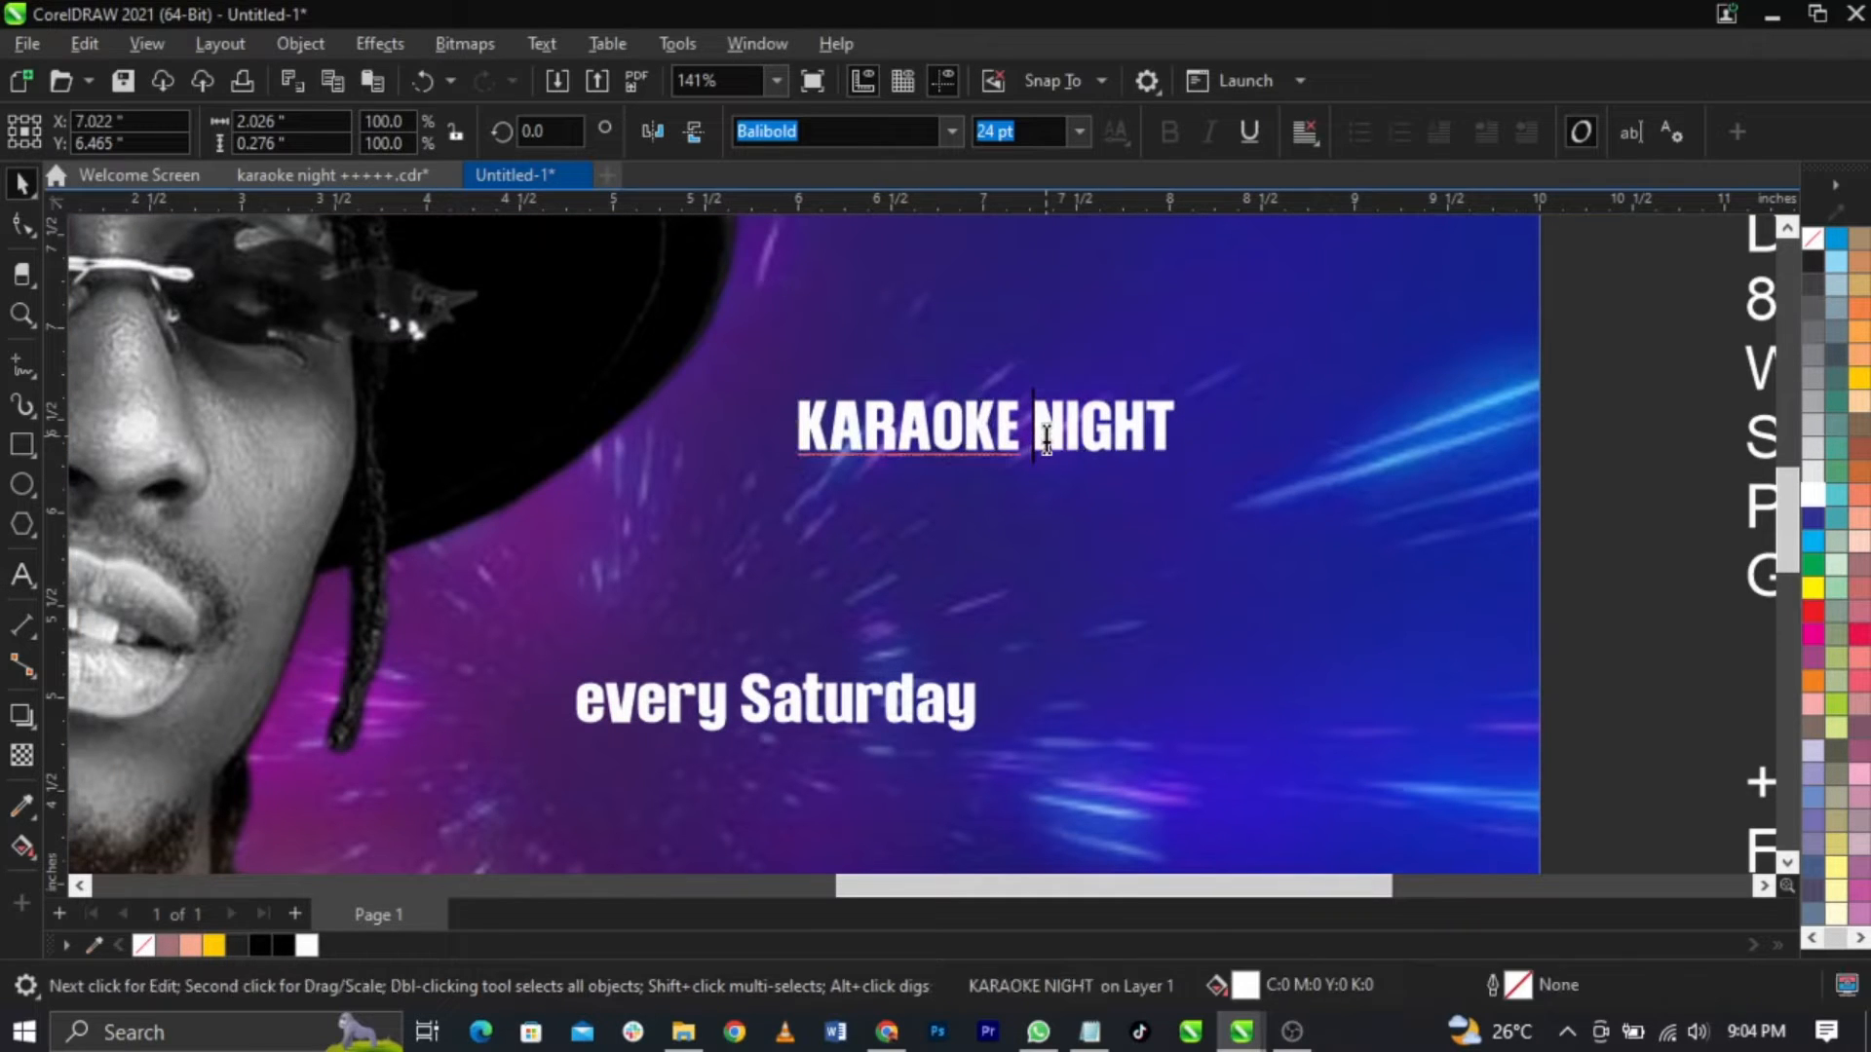
double_click(1042, 429)
key(Return)
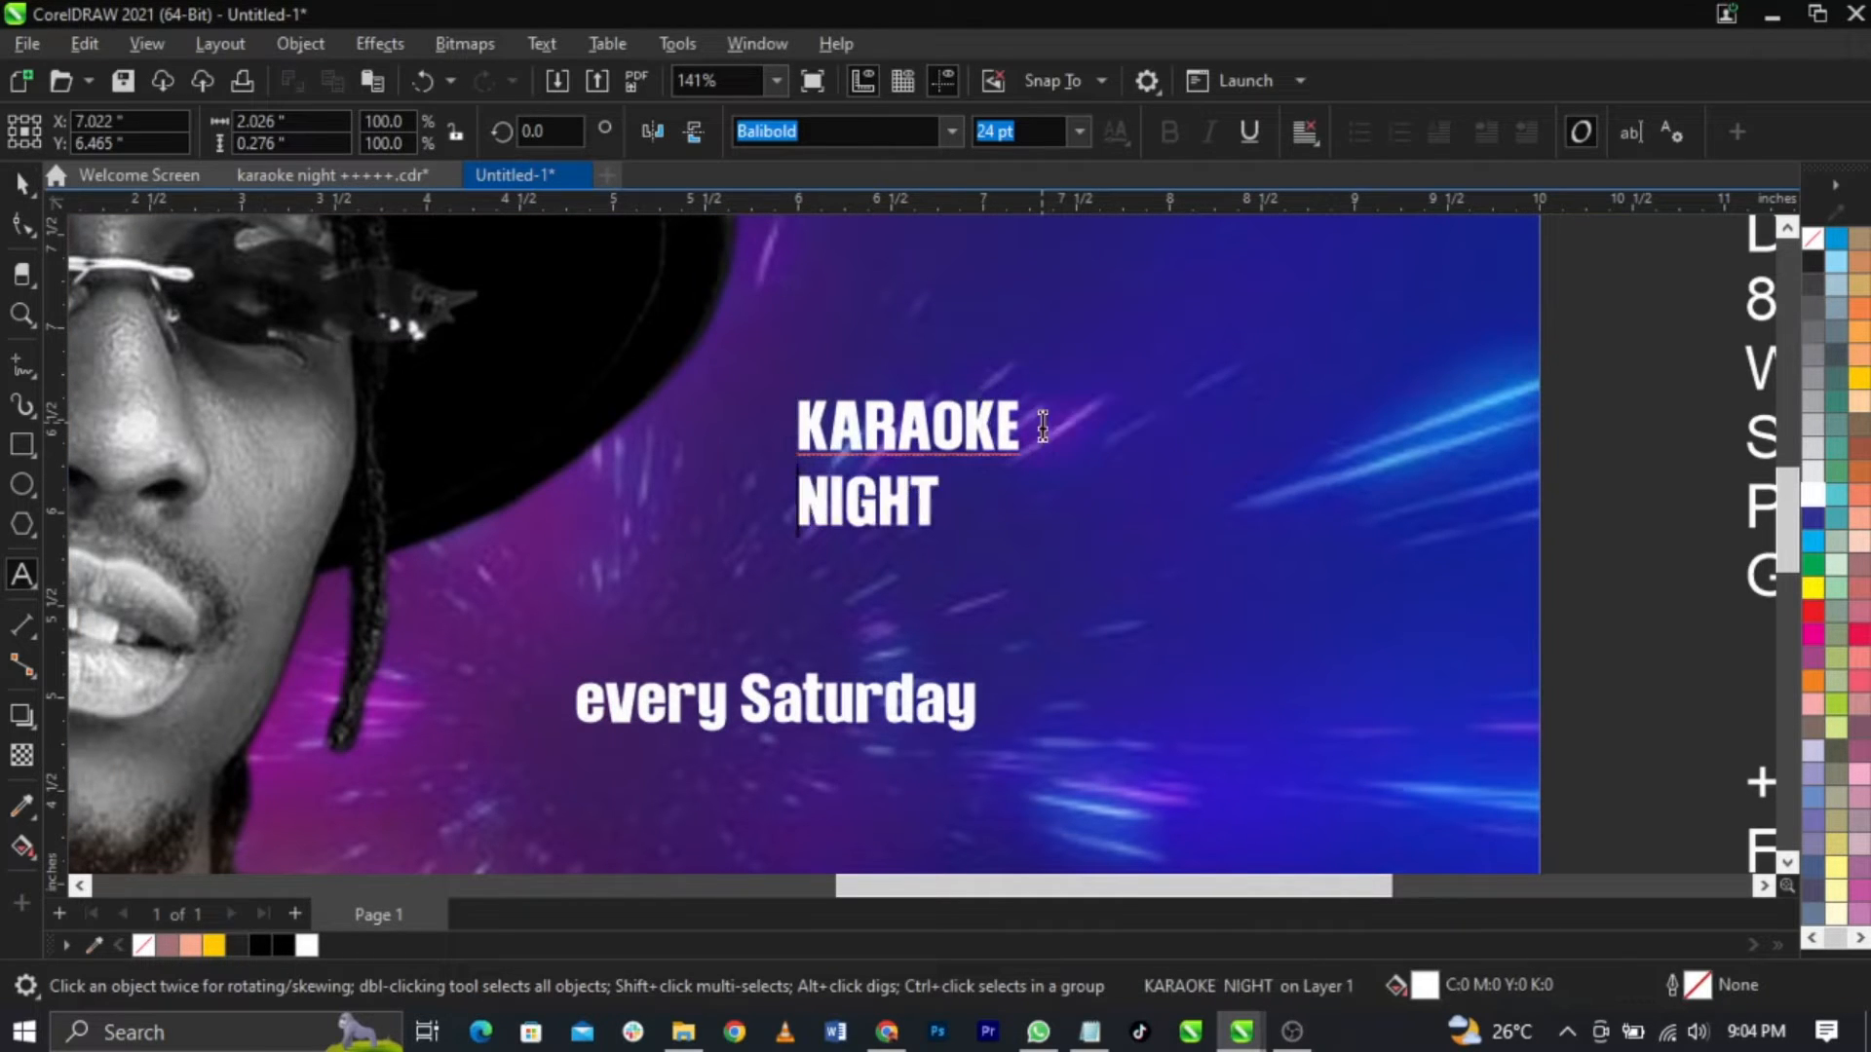
key(ctrl+space)
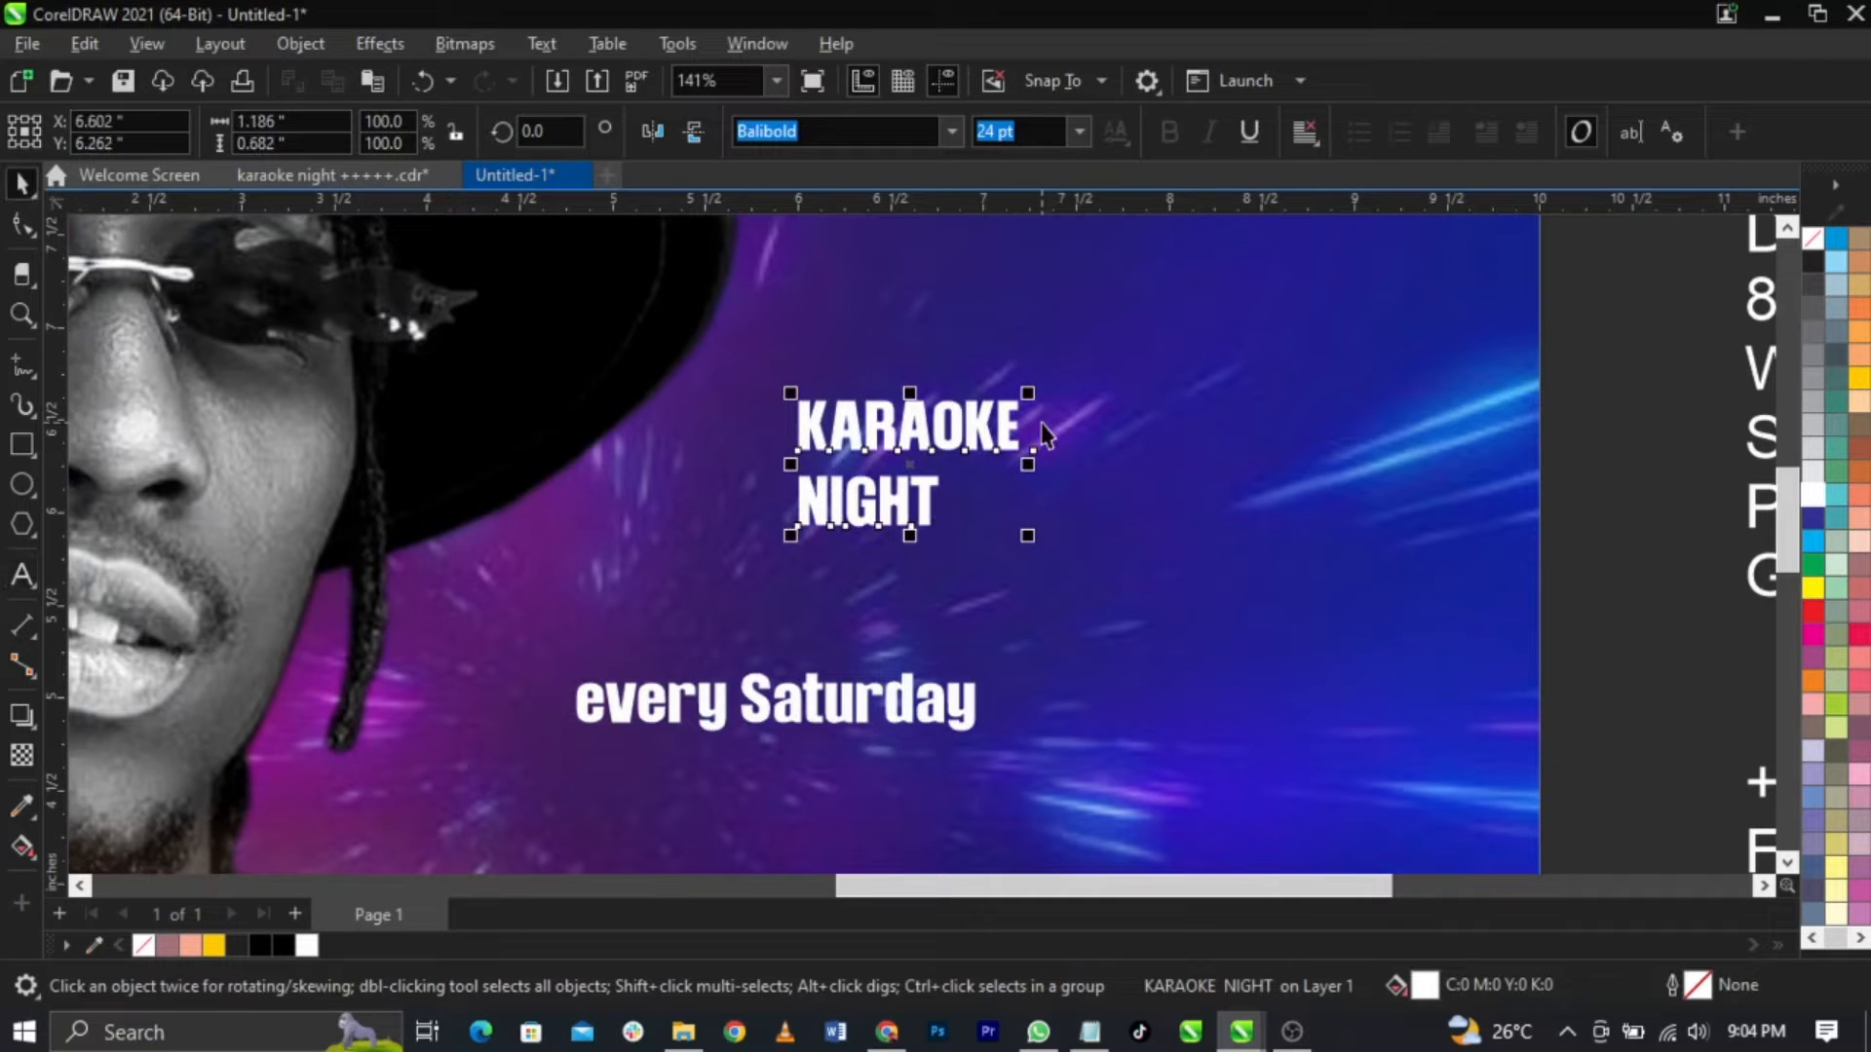
key(ctrl+k)
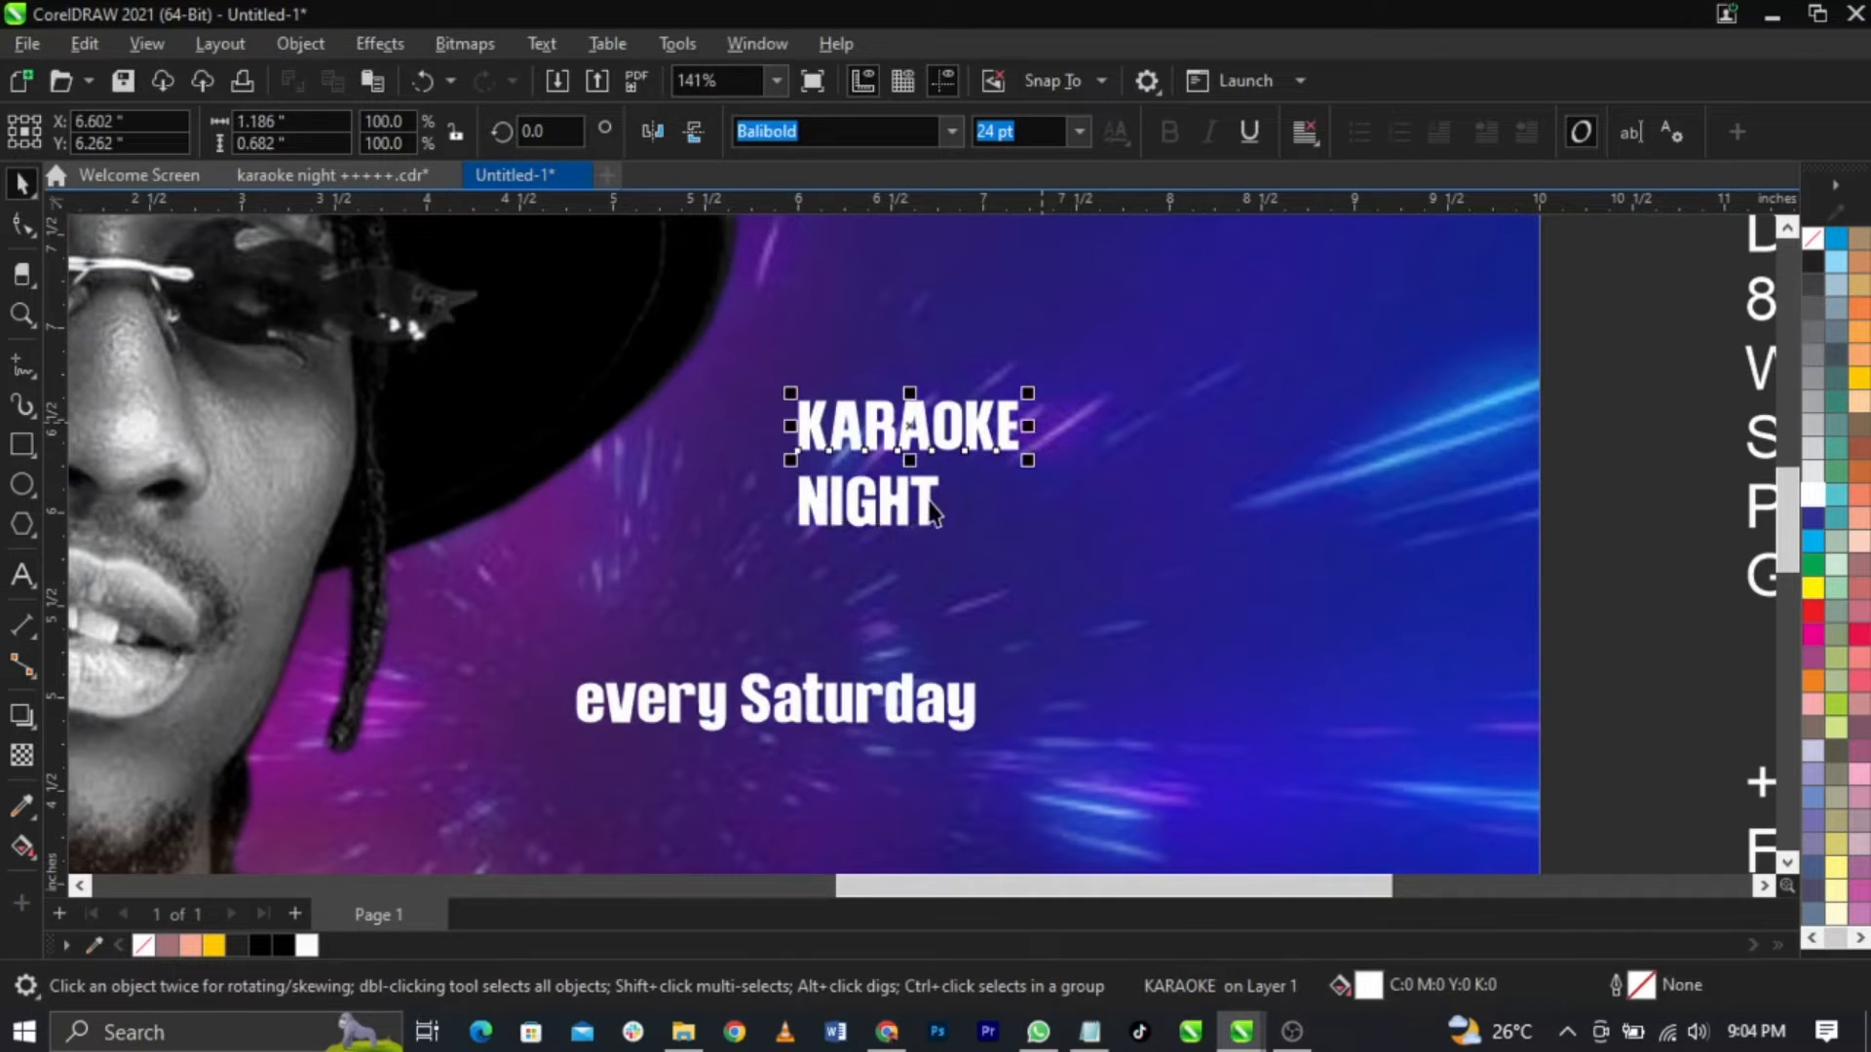
Step: Enlarge KARAOKE and NIGHT together to about 3.48 by 2 inches
click(934, 501)
shift+click(1015, 446)
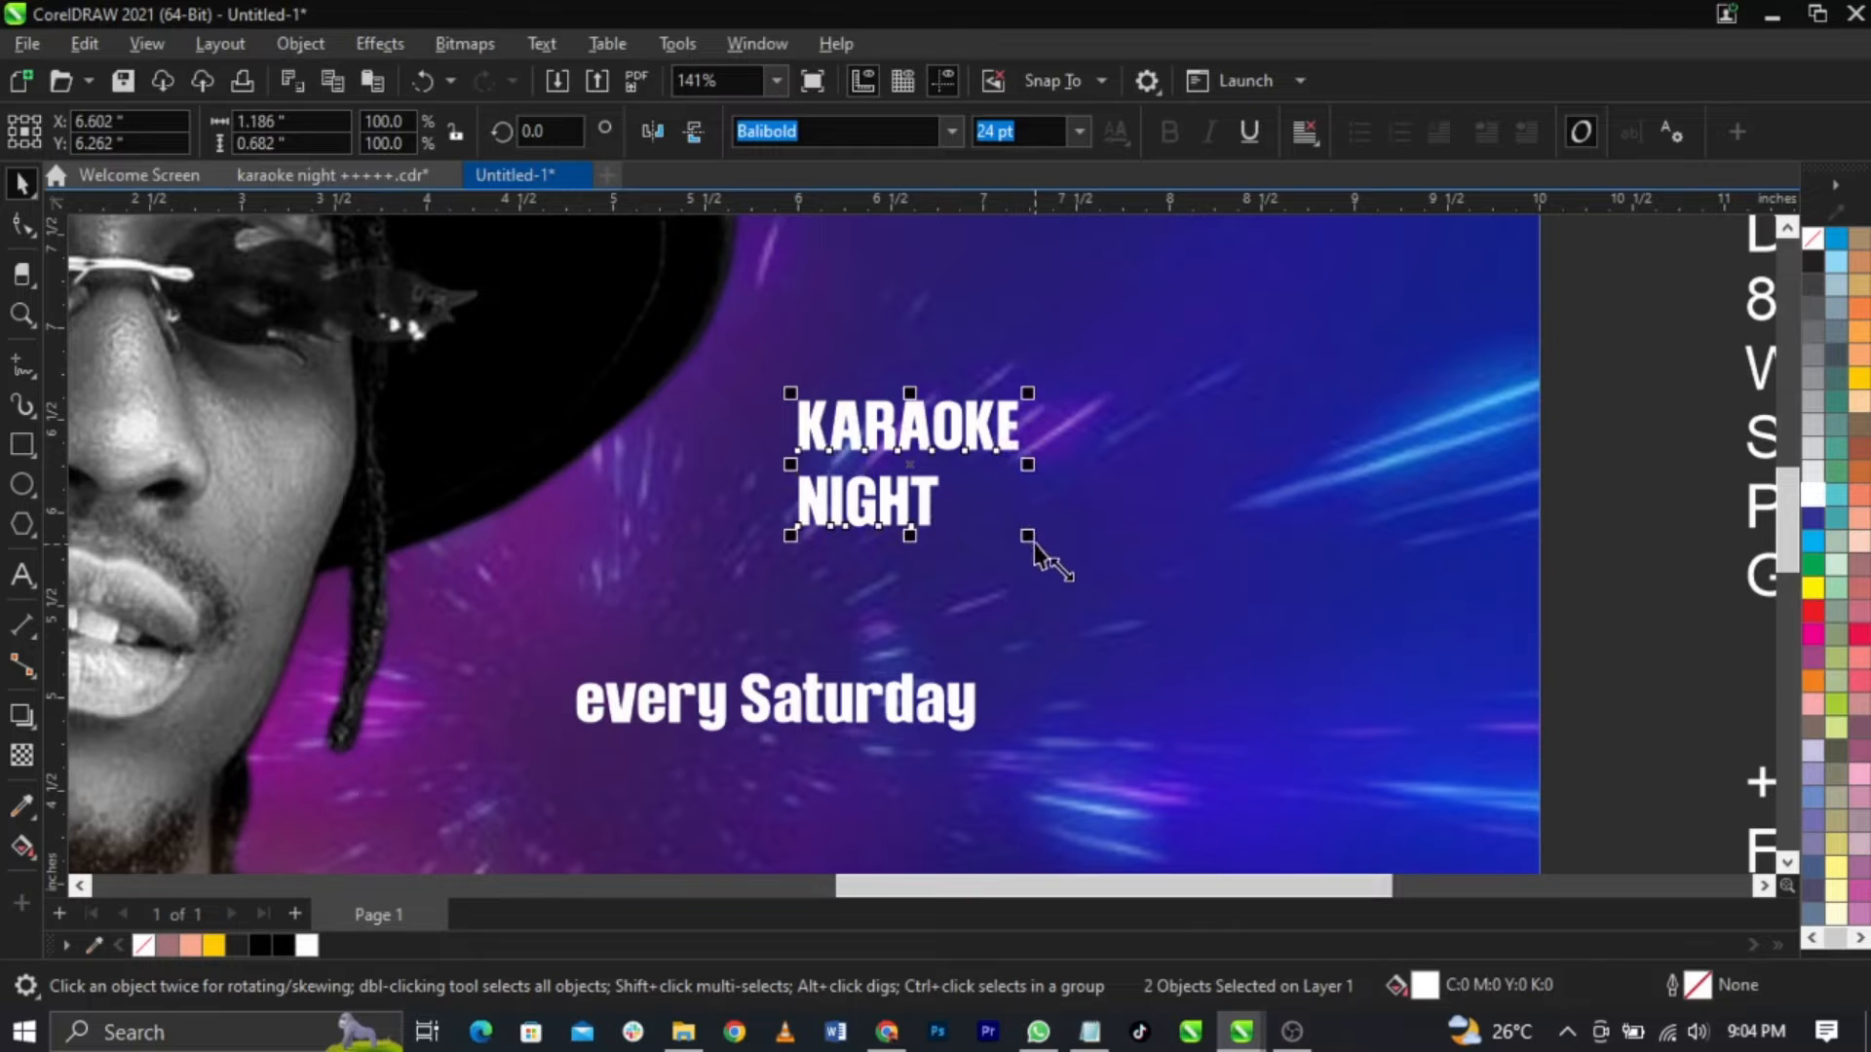
drag(1031, 538, 1253, 738)
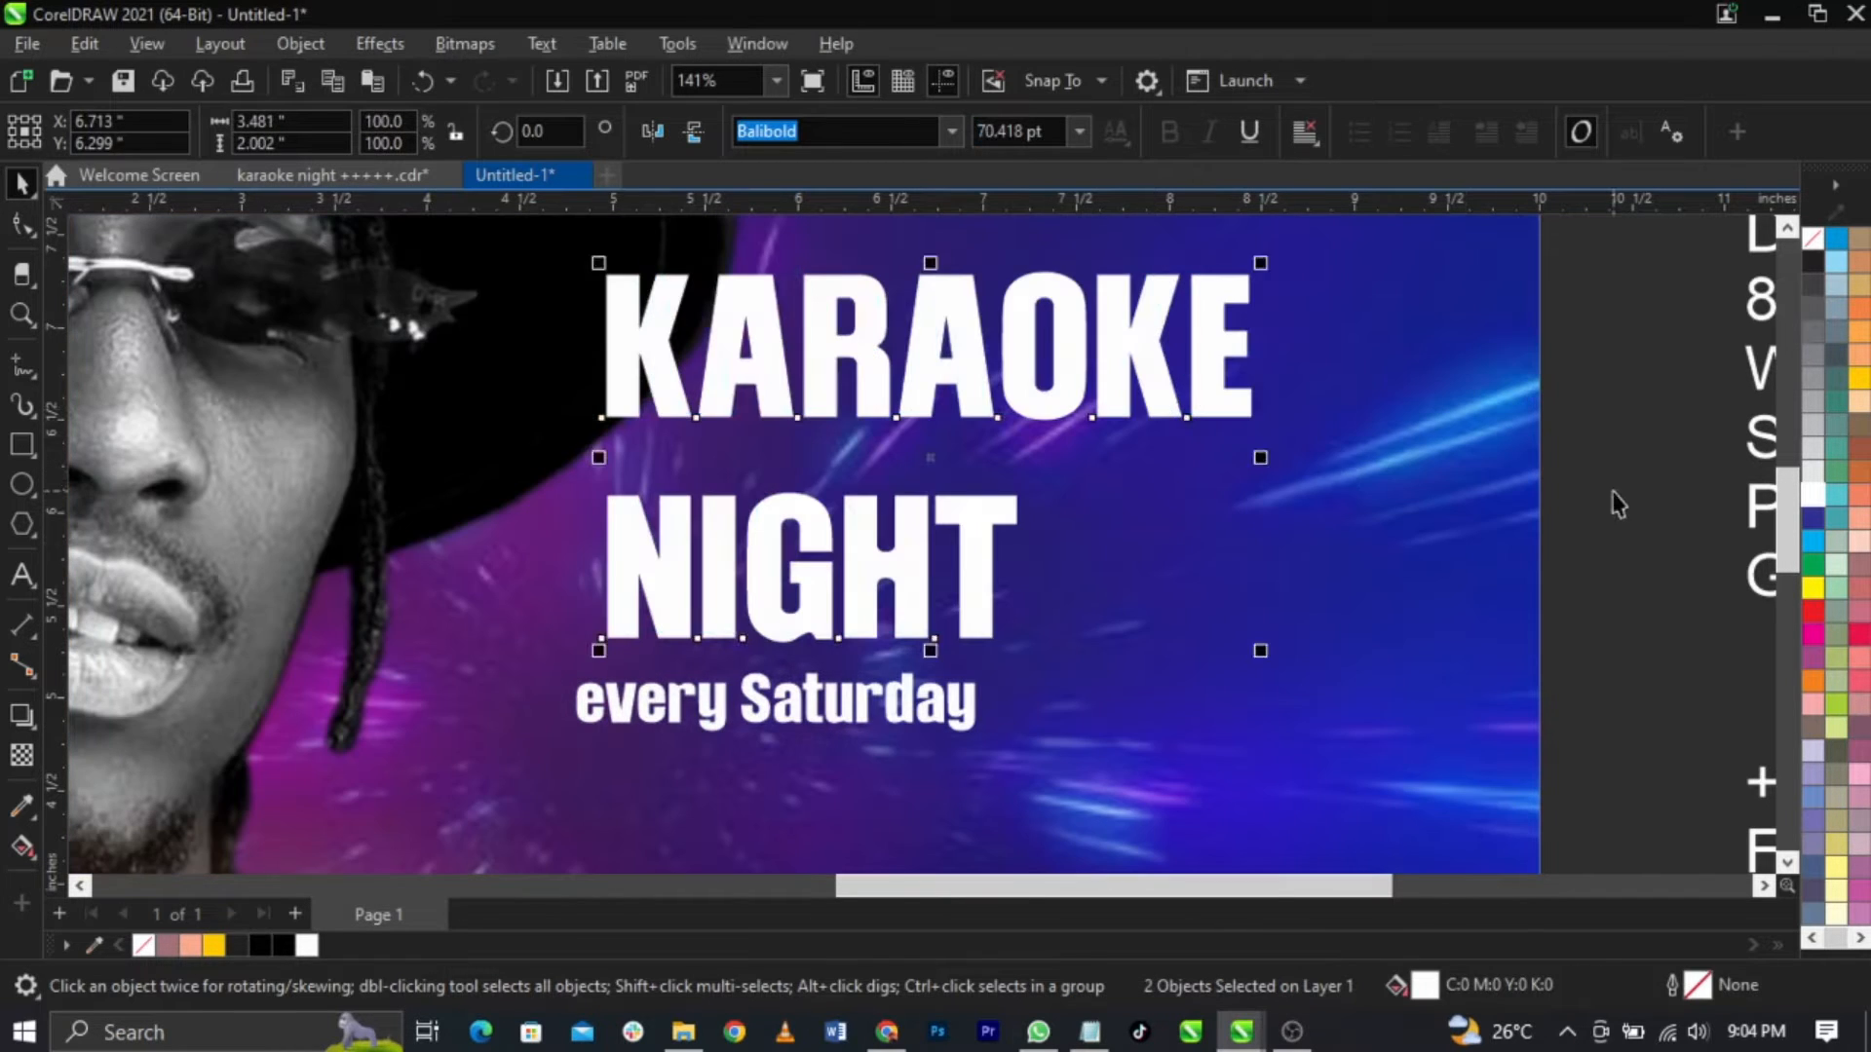
click(1618, 503)
Step: Move KARAOKE down closer to NIGHT and tighten its letter spacing with the Shape tool
drag(1240, 418, 1318, 467)
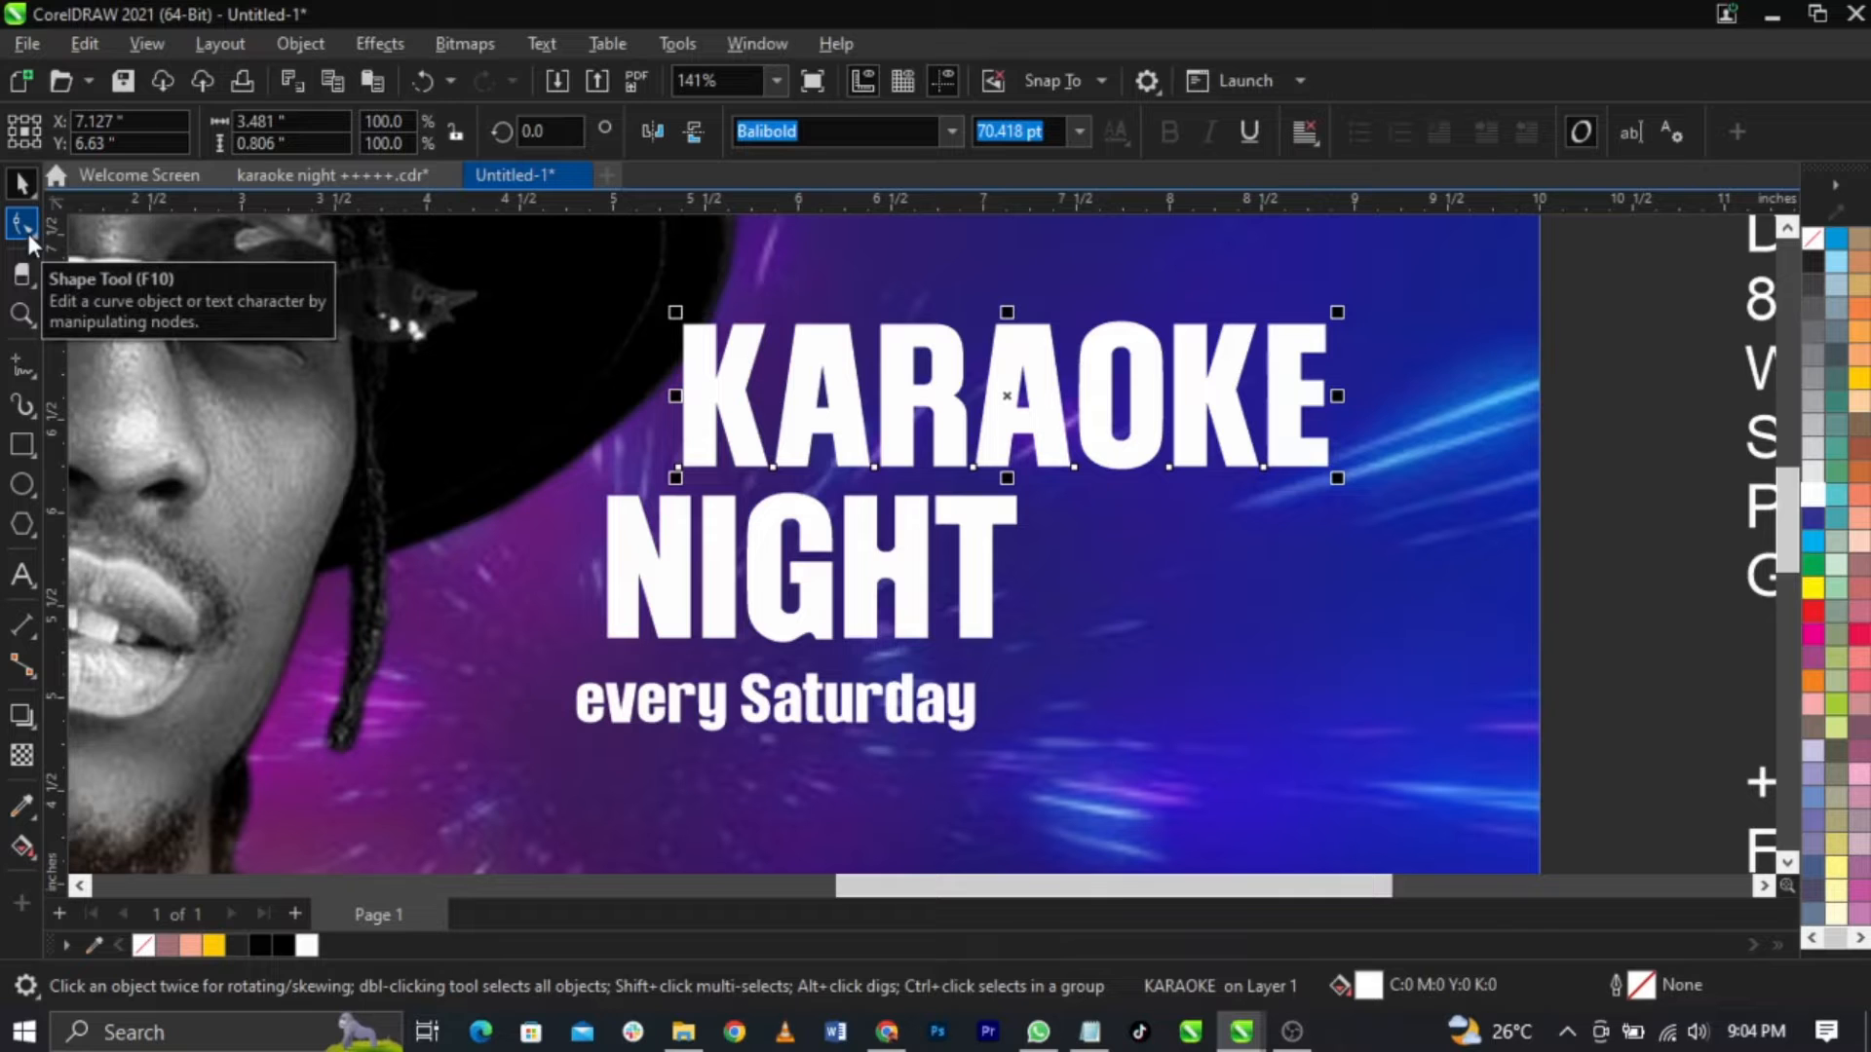
scroll(1110, 490, up, 2)
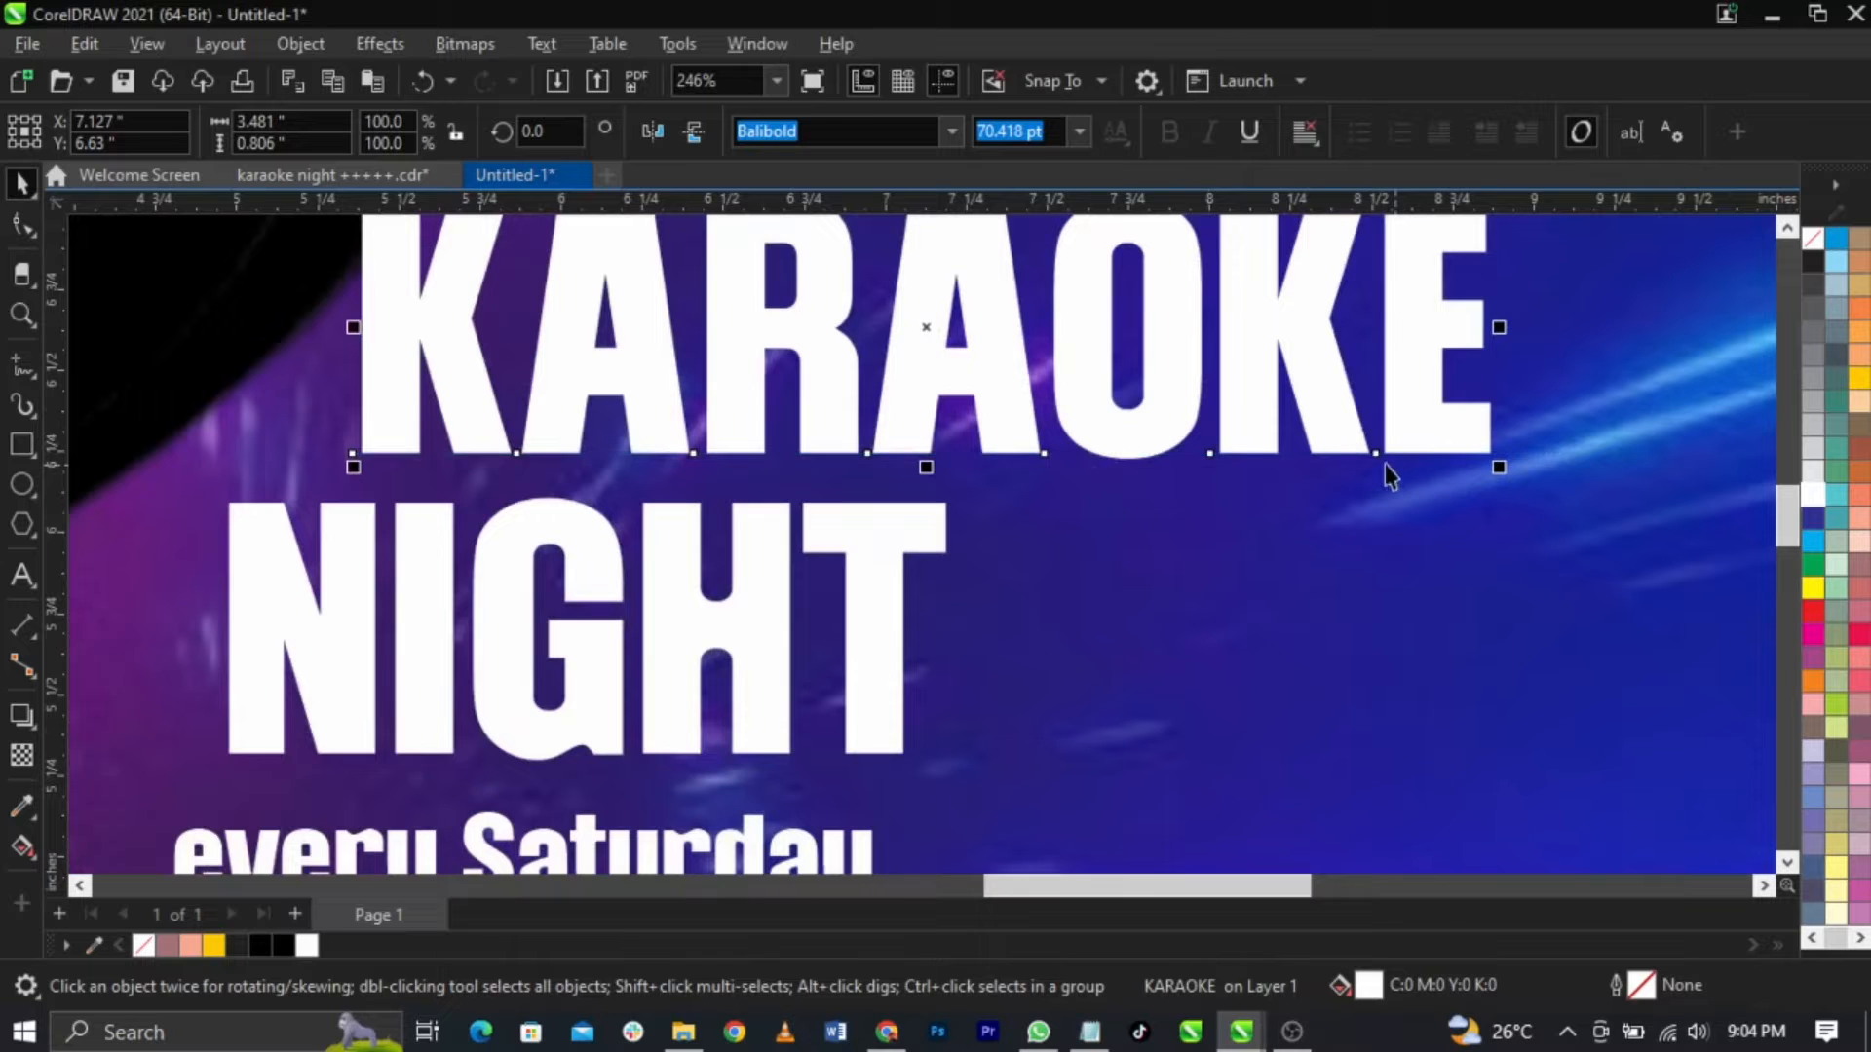
scroll(1032, 612, down, 3)
scroll(1069, 535, up, 2)
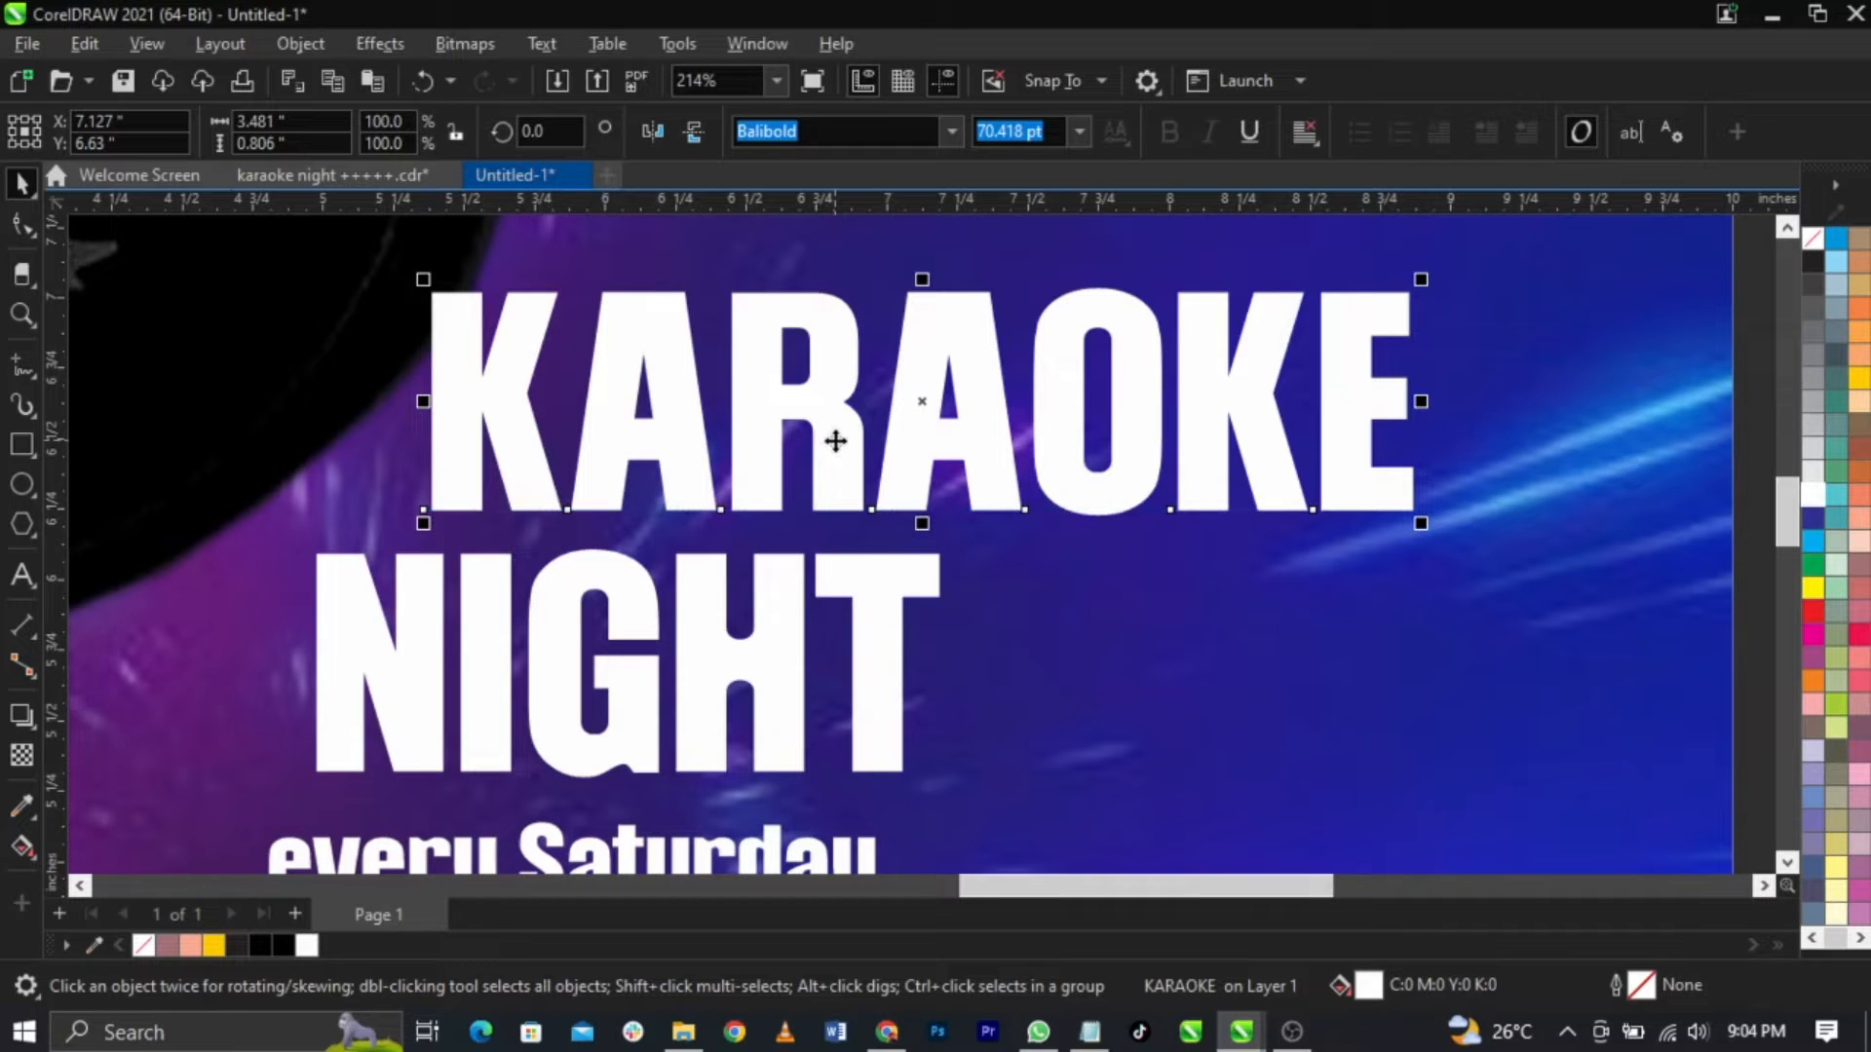
click(21, 225)
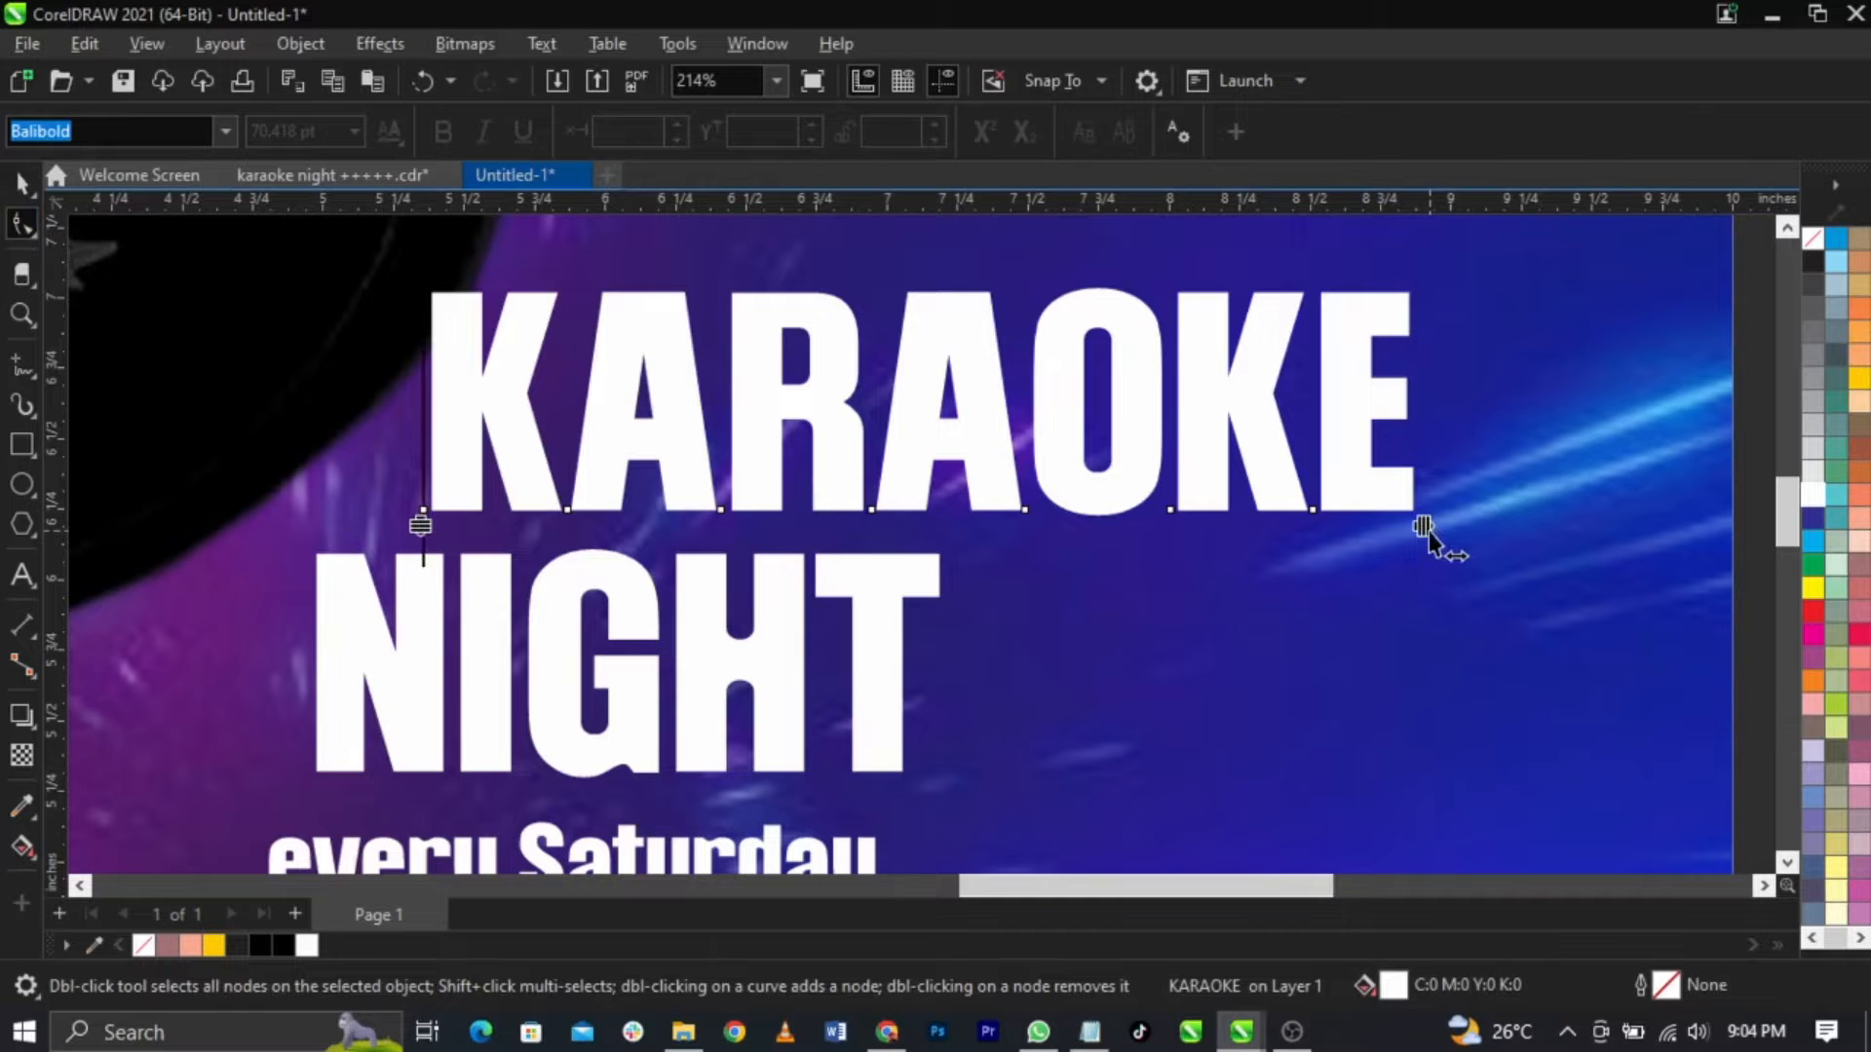
drag(1422, 526, 1354, 633)
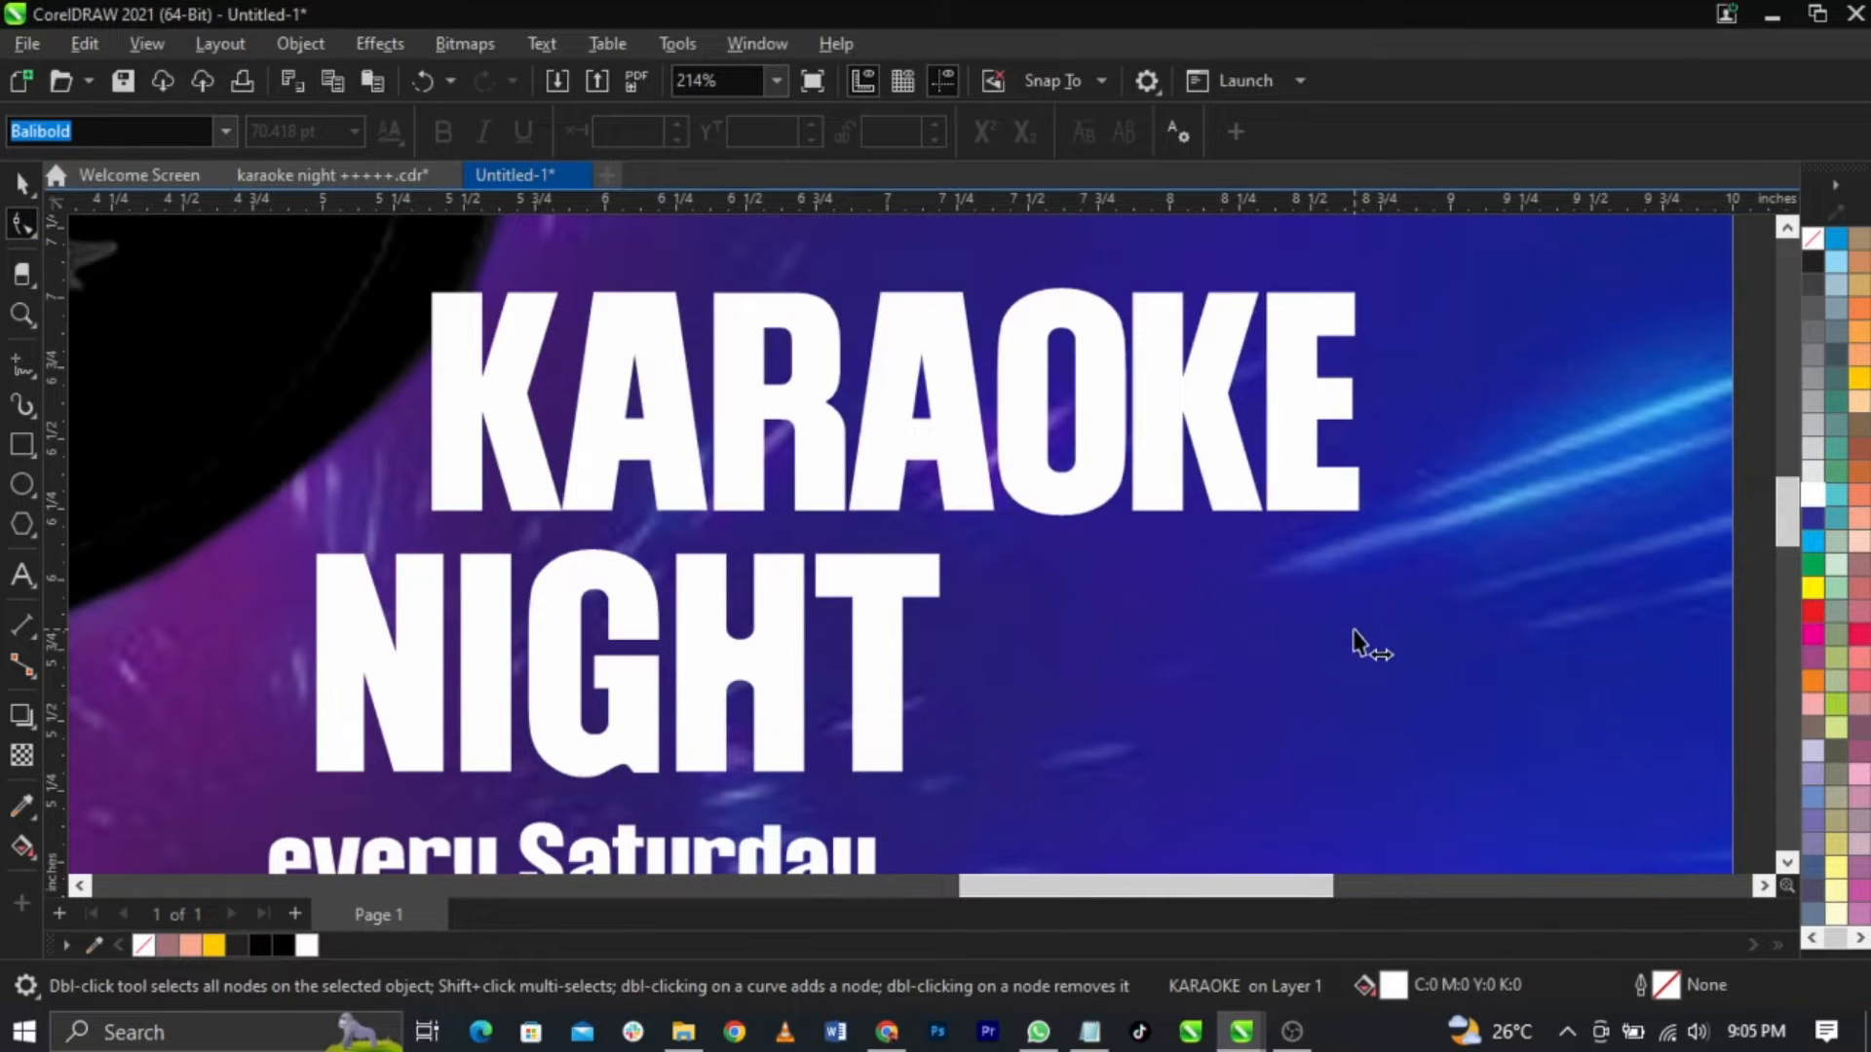
key(space)
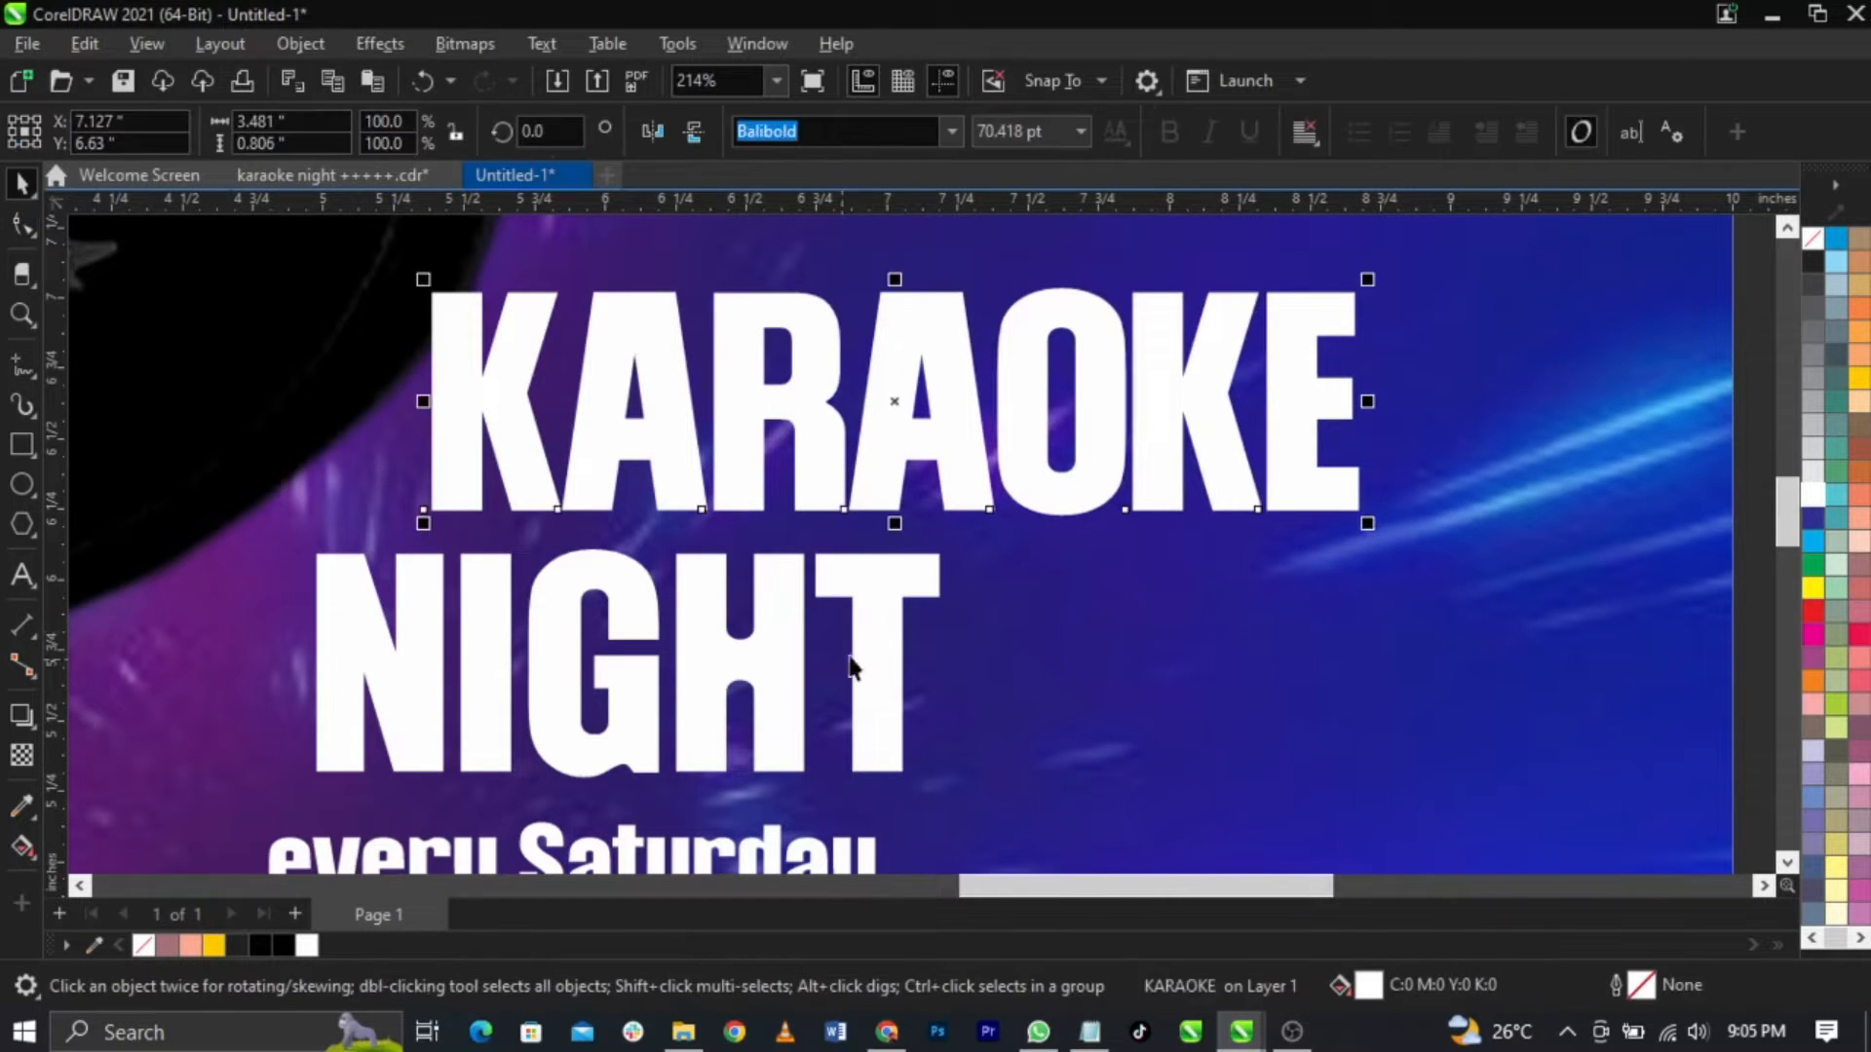
Step: Tighten the letter spacing of NIGHT with the Shape tool and place the word directly beneath KARAOKE, near its left edge
click(851, 667)
key(Right)
key(Right)
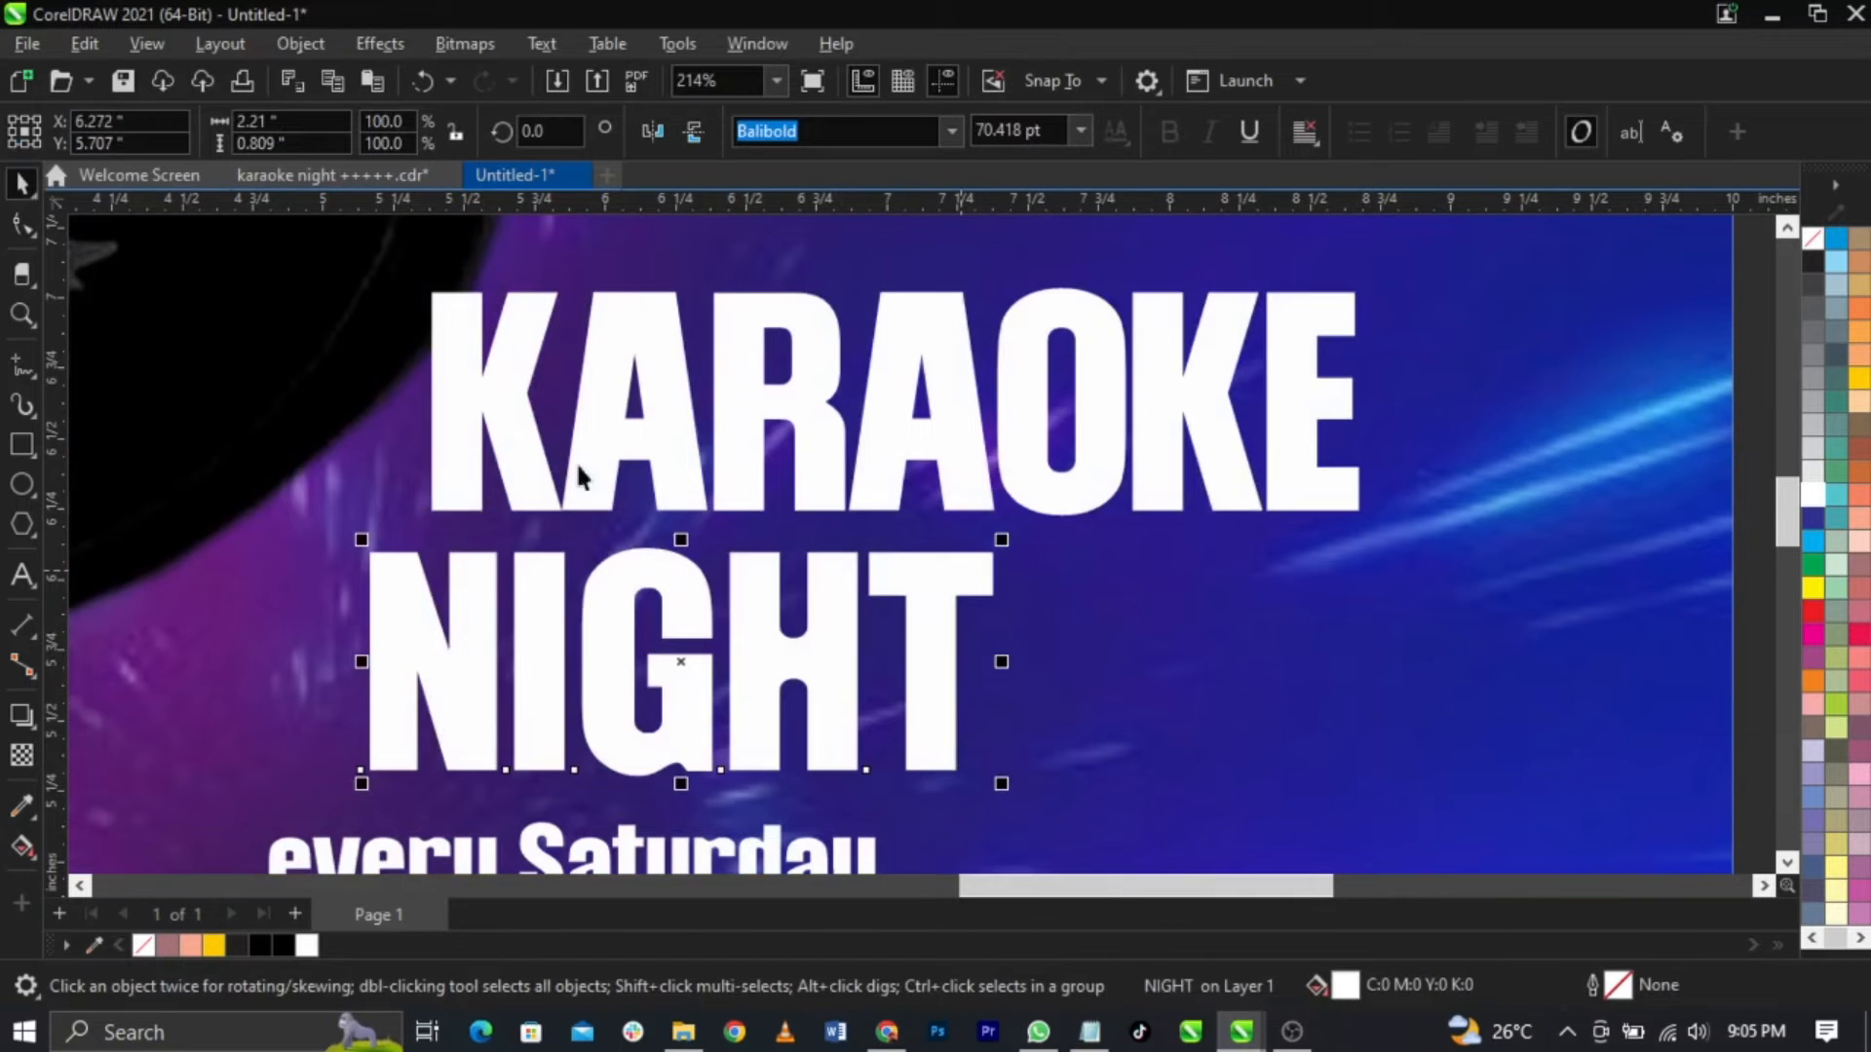
click(22, 224)
drag(1001, 784, 952, 807)
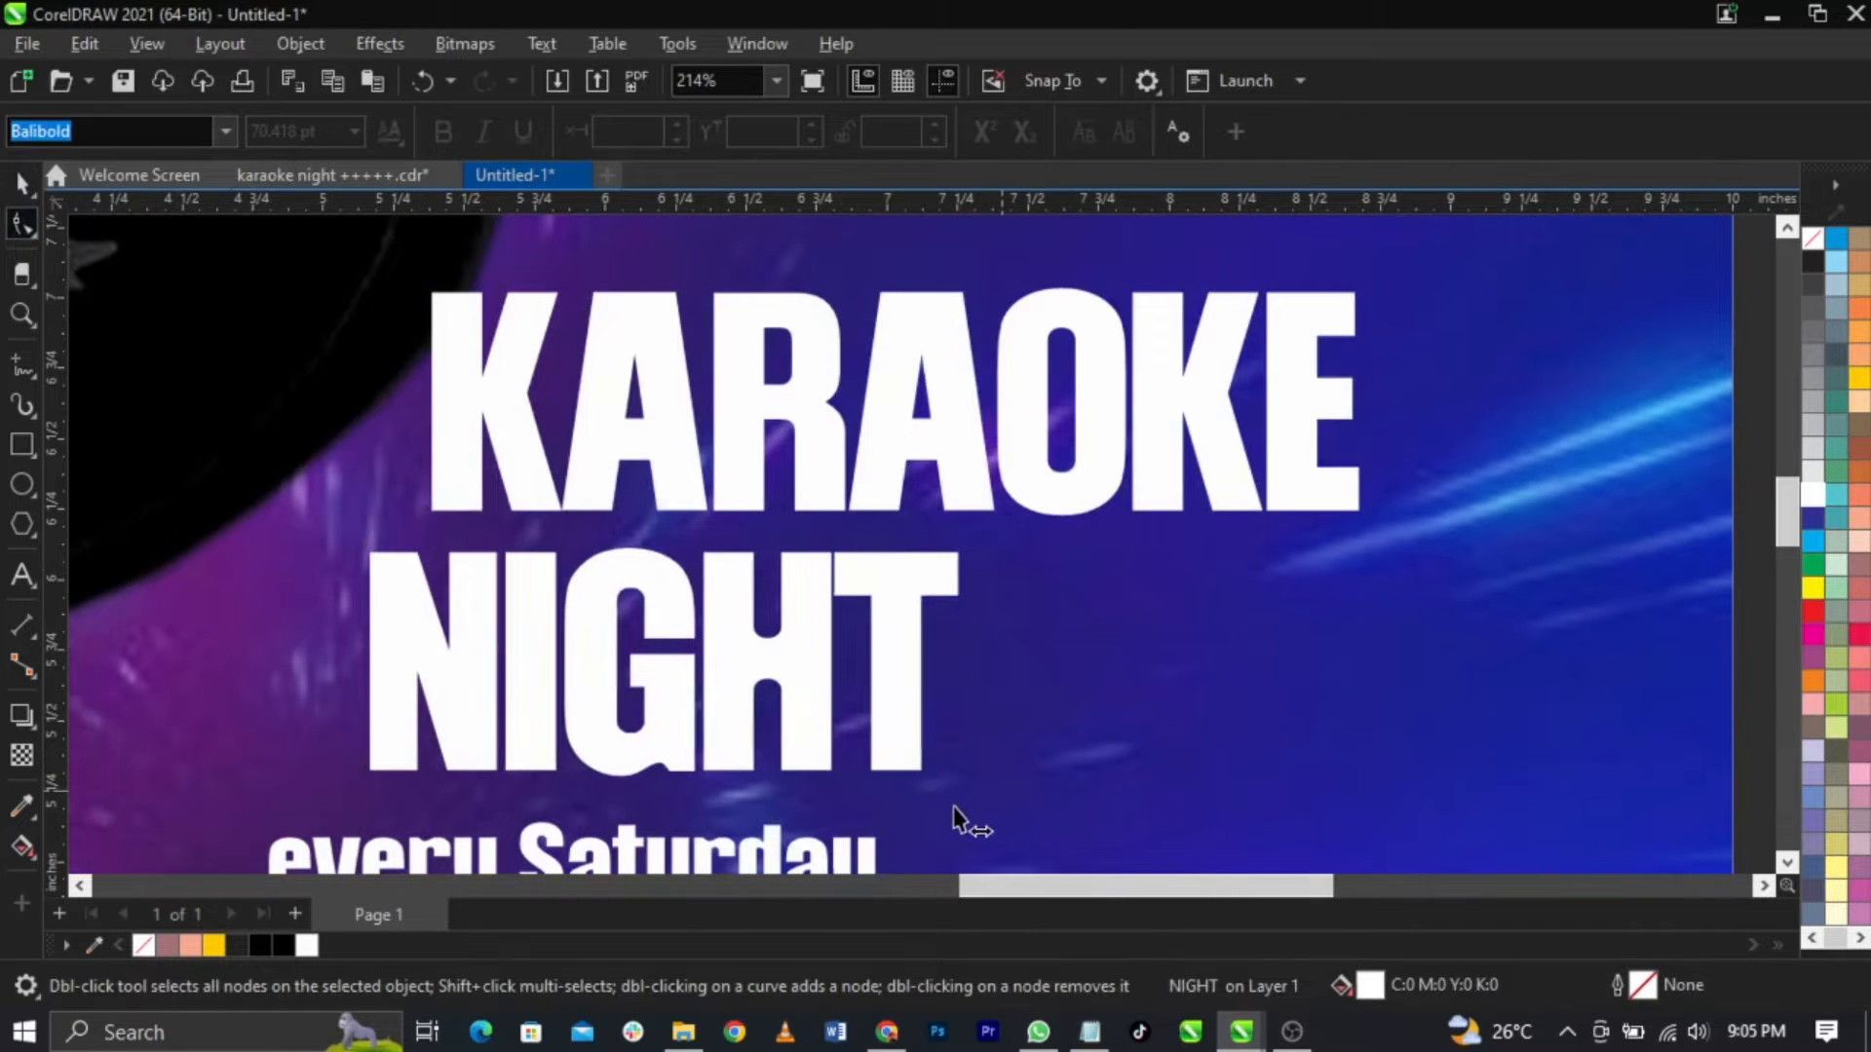
key(space)
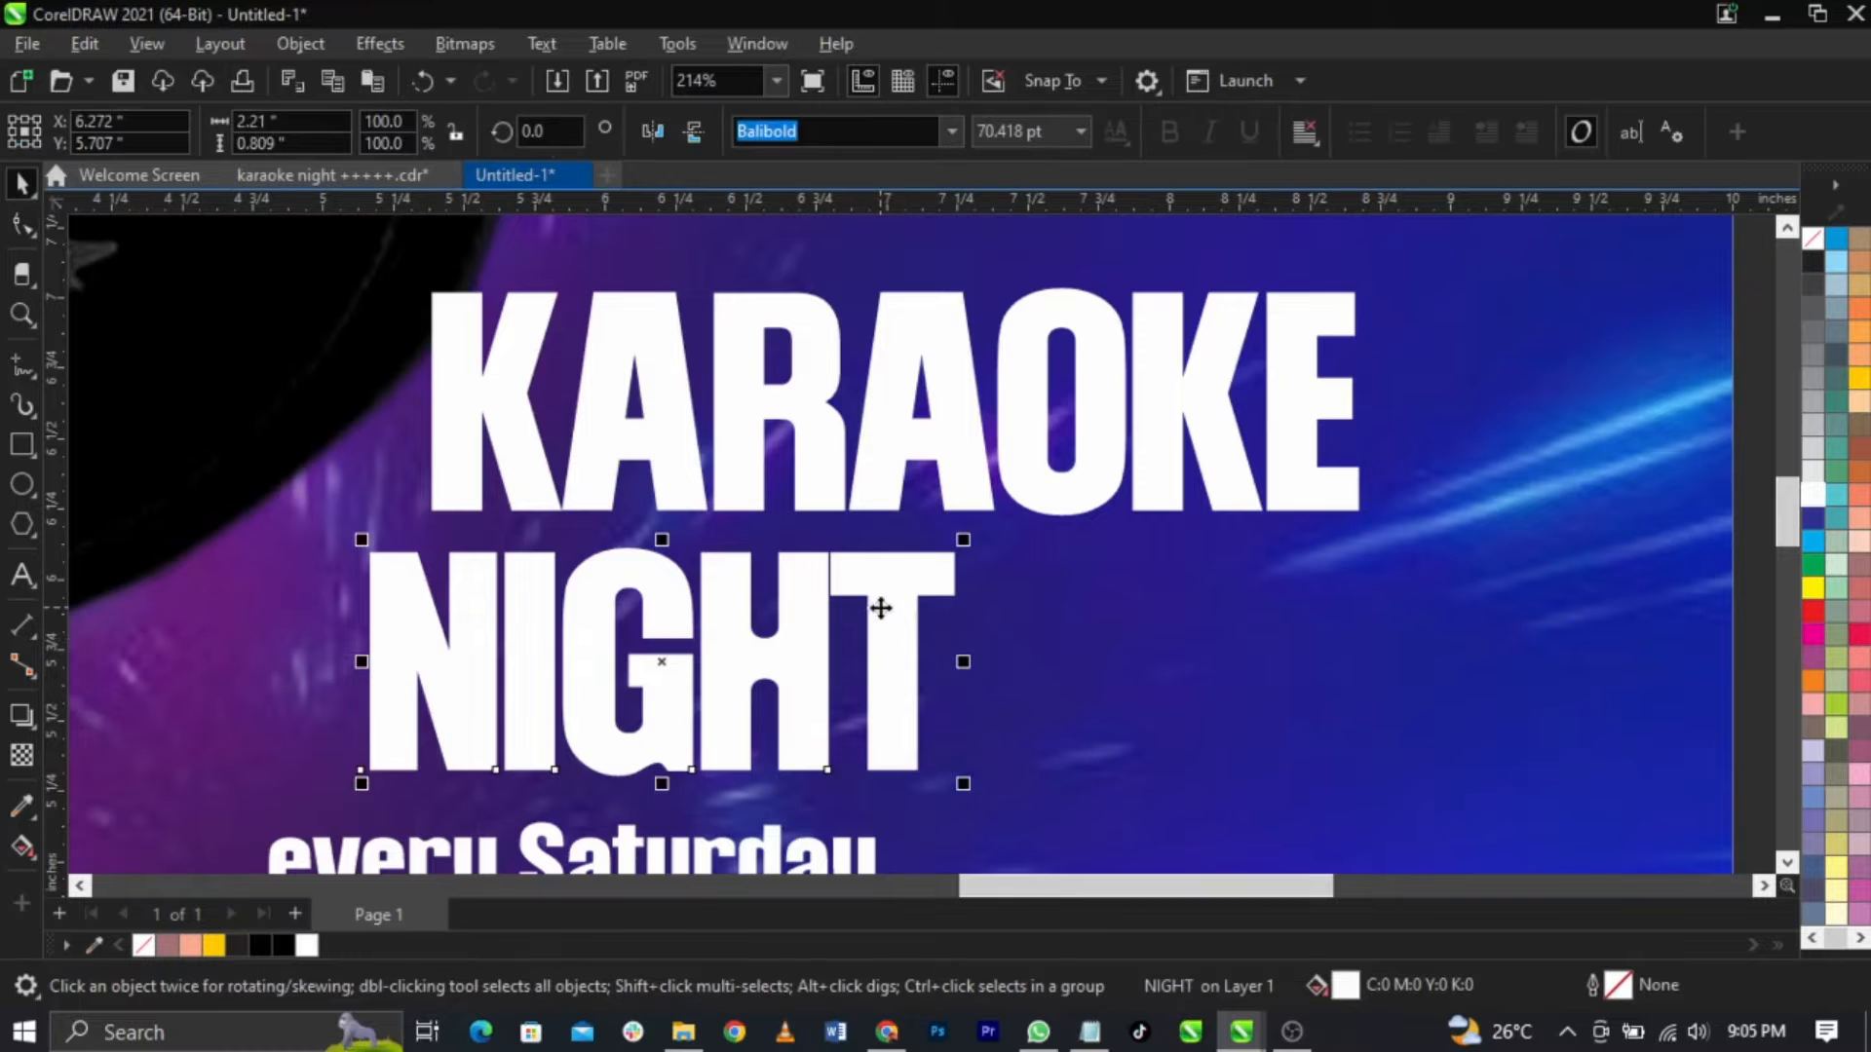
drag(880, 608, 956, 610)
scroll(1088, 443, down, 2)
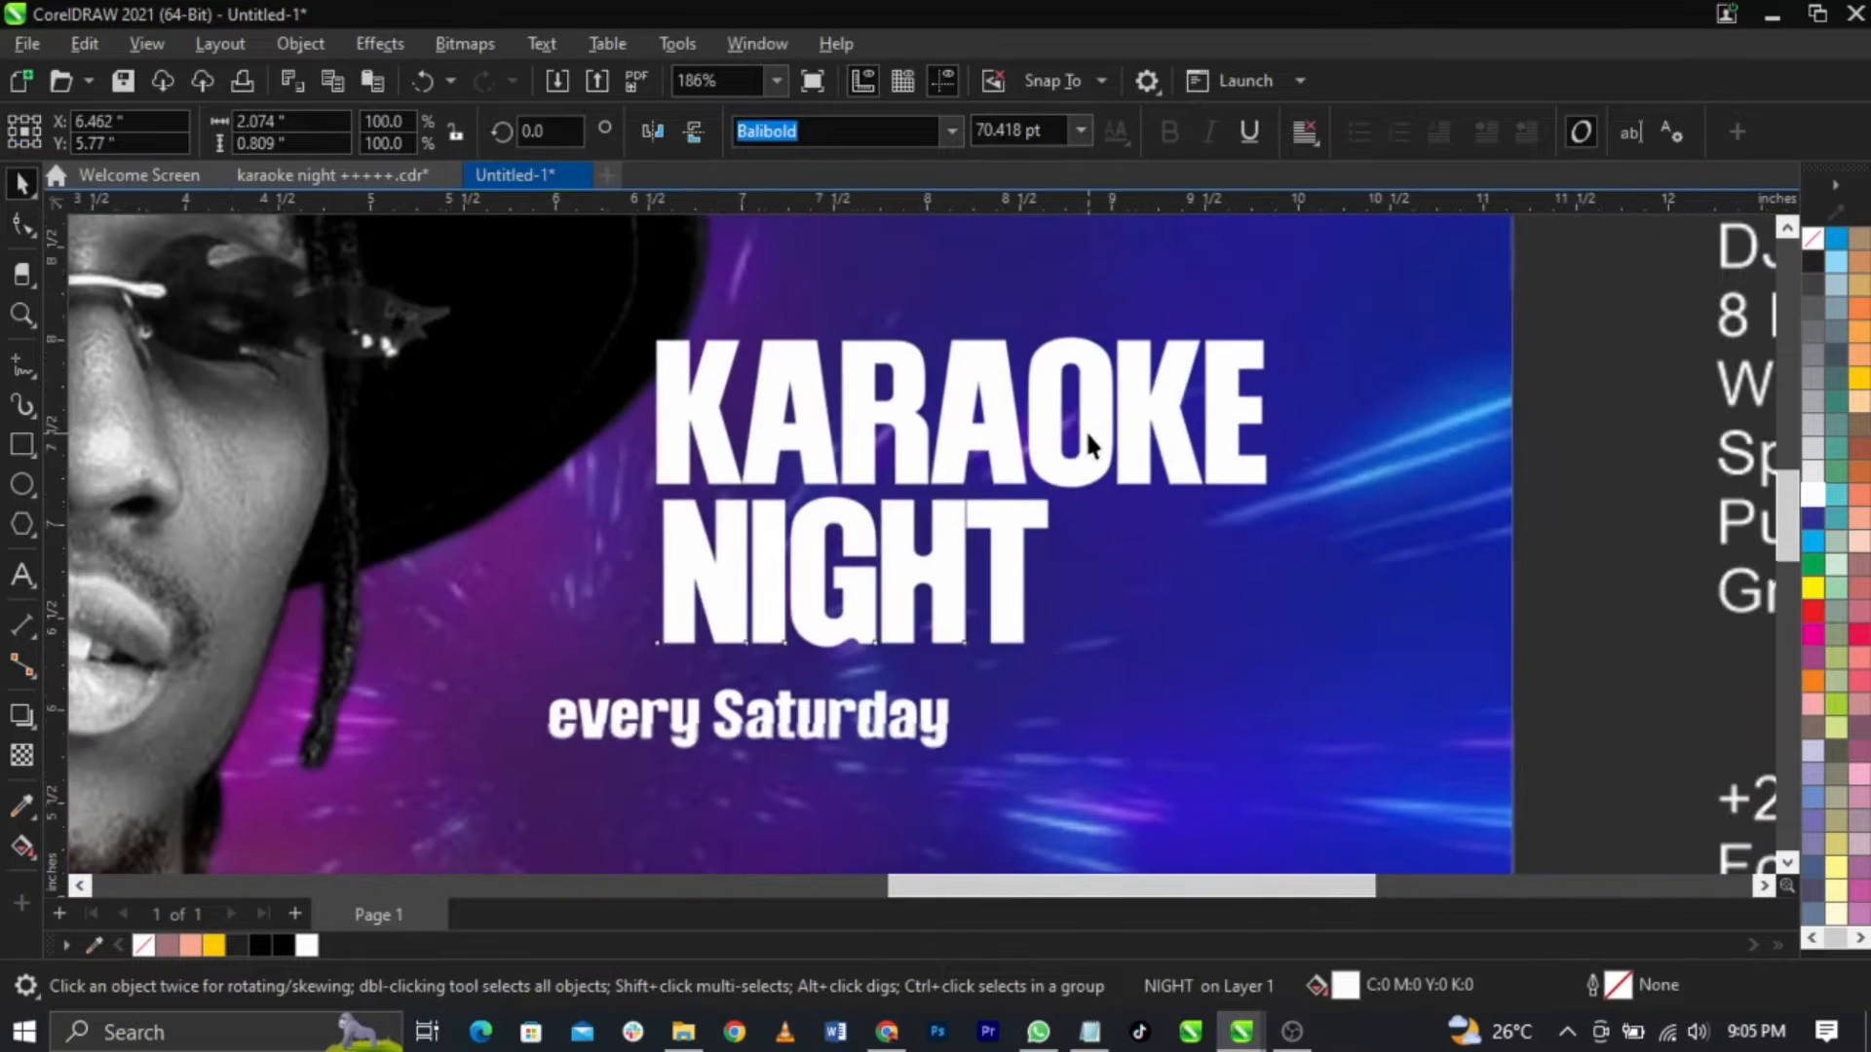
Step: Shrink KARAOKE to about 2.13 inches wide, then move NIGHT up against it and scale it to about 2.12 inches wide
click(1200, 439)
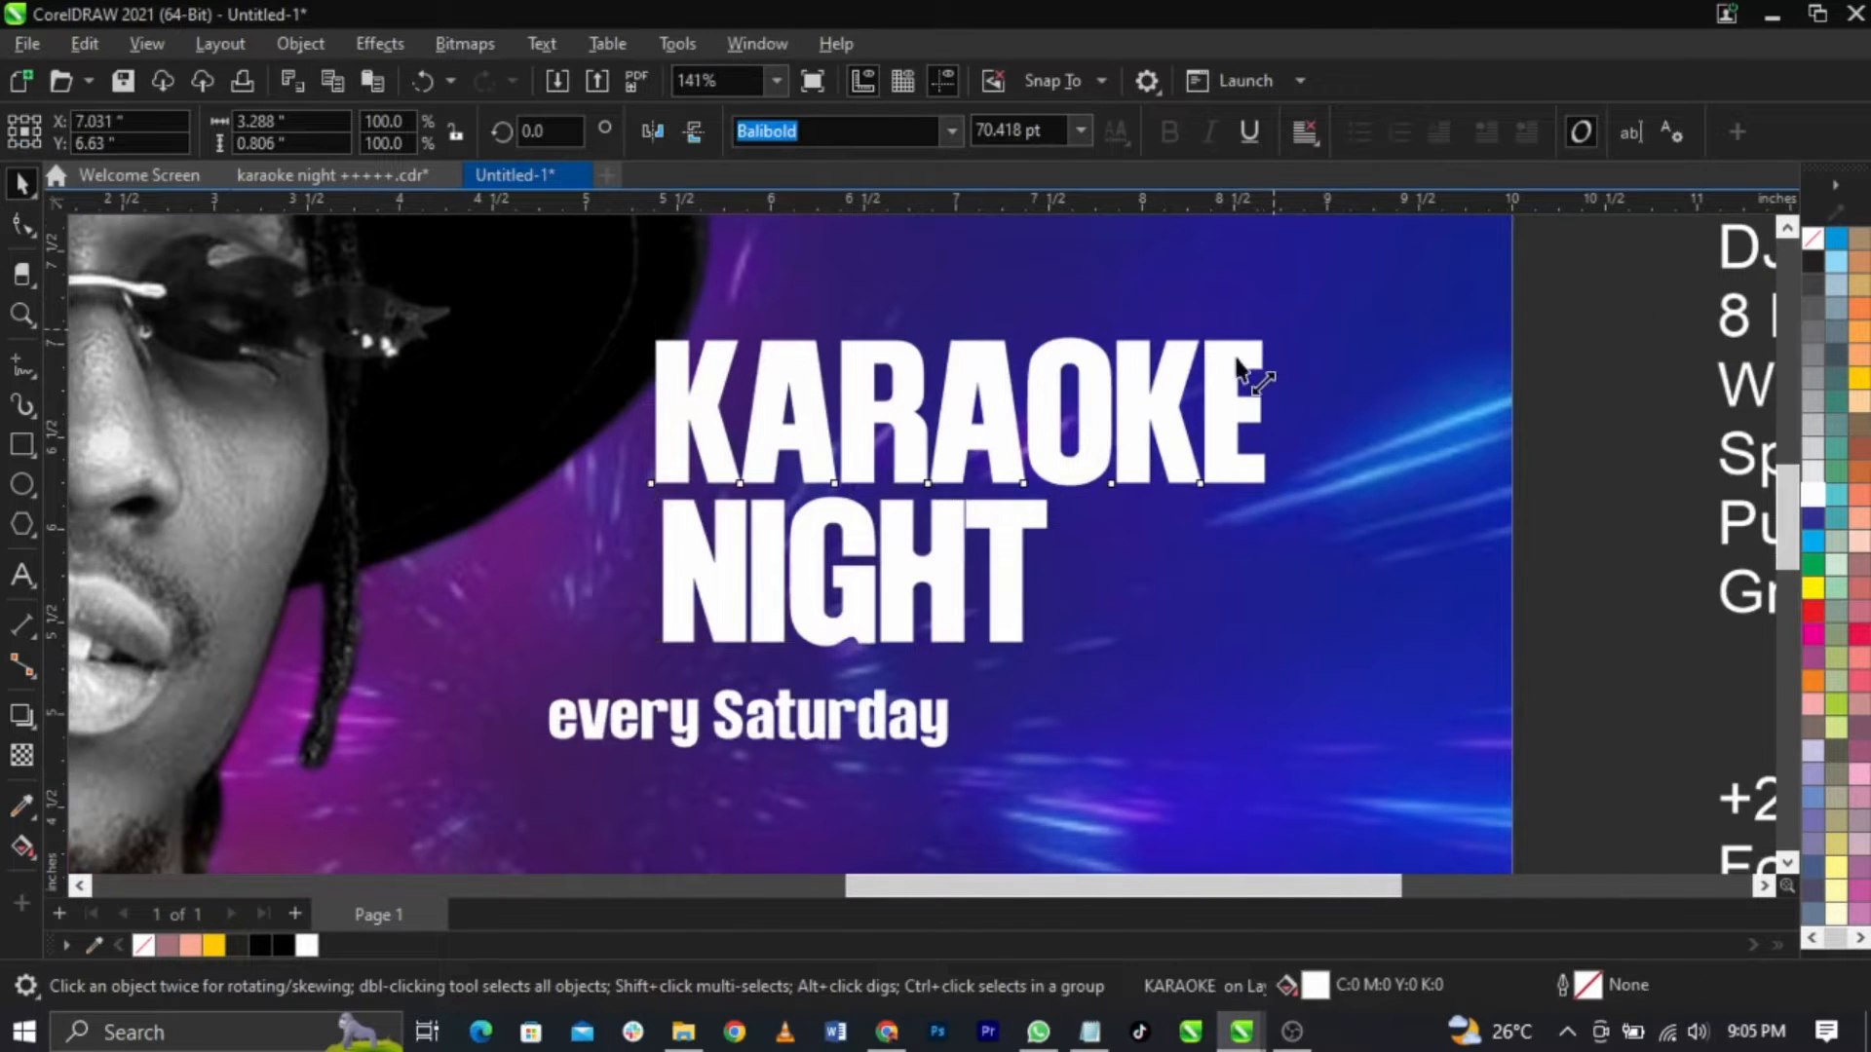
drag(1237, 362, 1173, 380)
scroll(1014, 526, up, 3)
click(1000, 493)
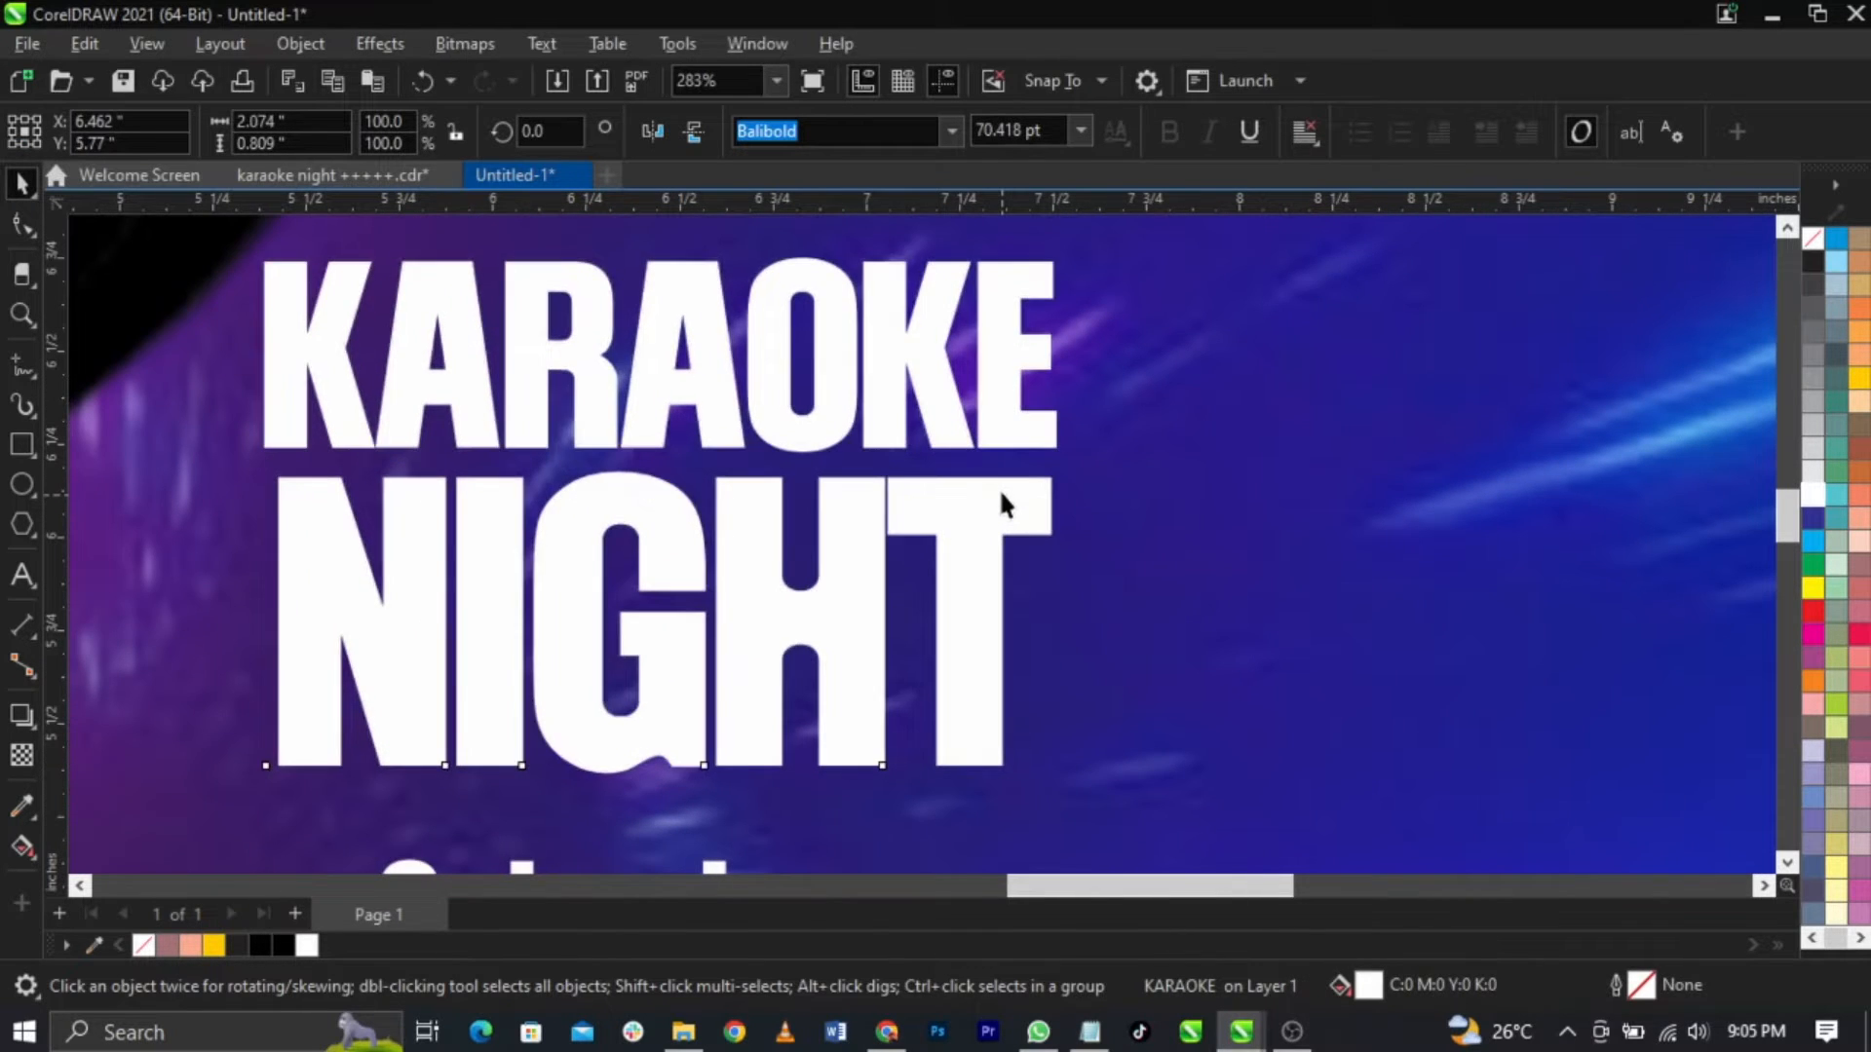
drag(1000, 494, 991, 480)
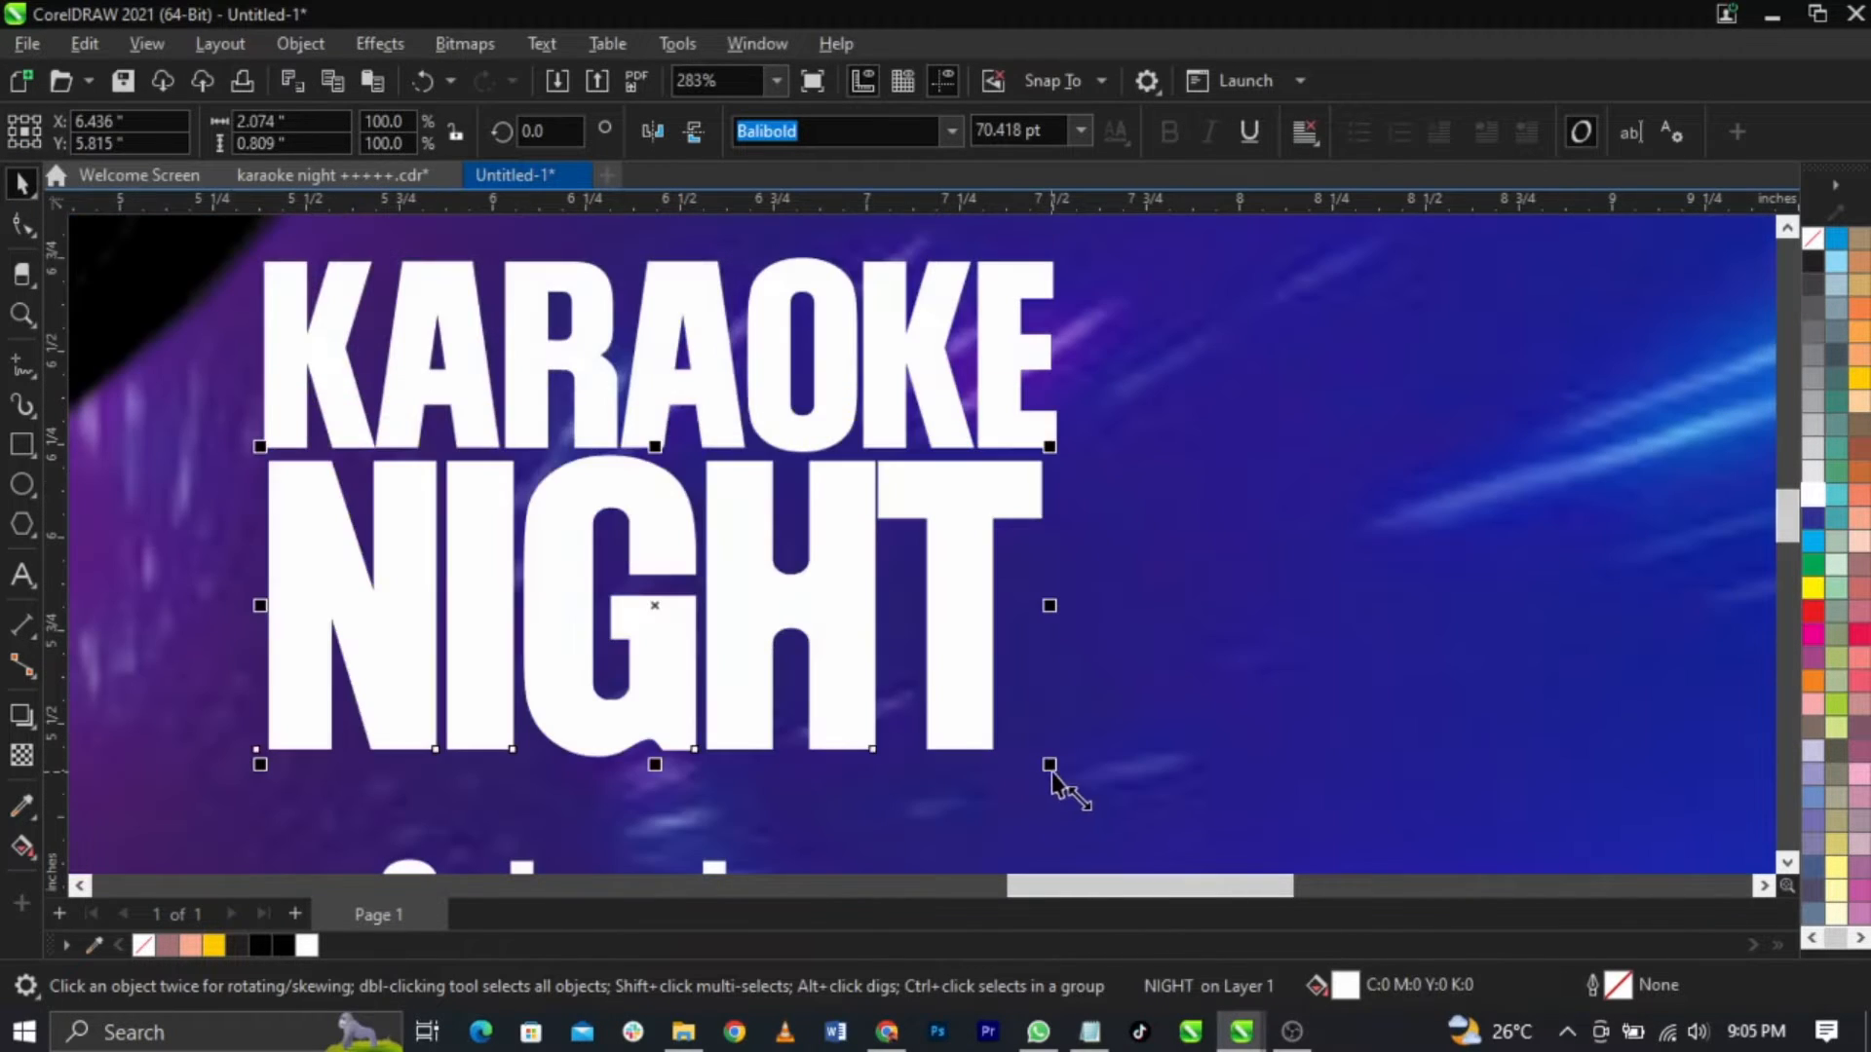
drag(1050, 772, 1077, 798)
scroll(1085, 751, down, 3)
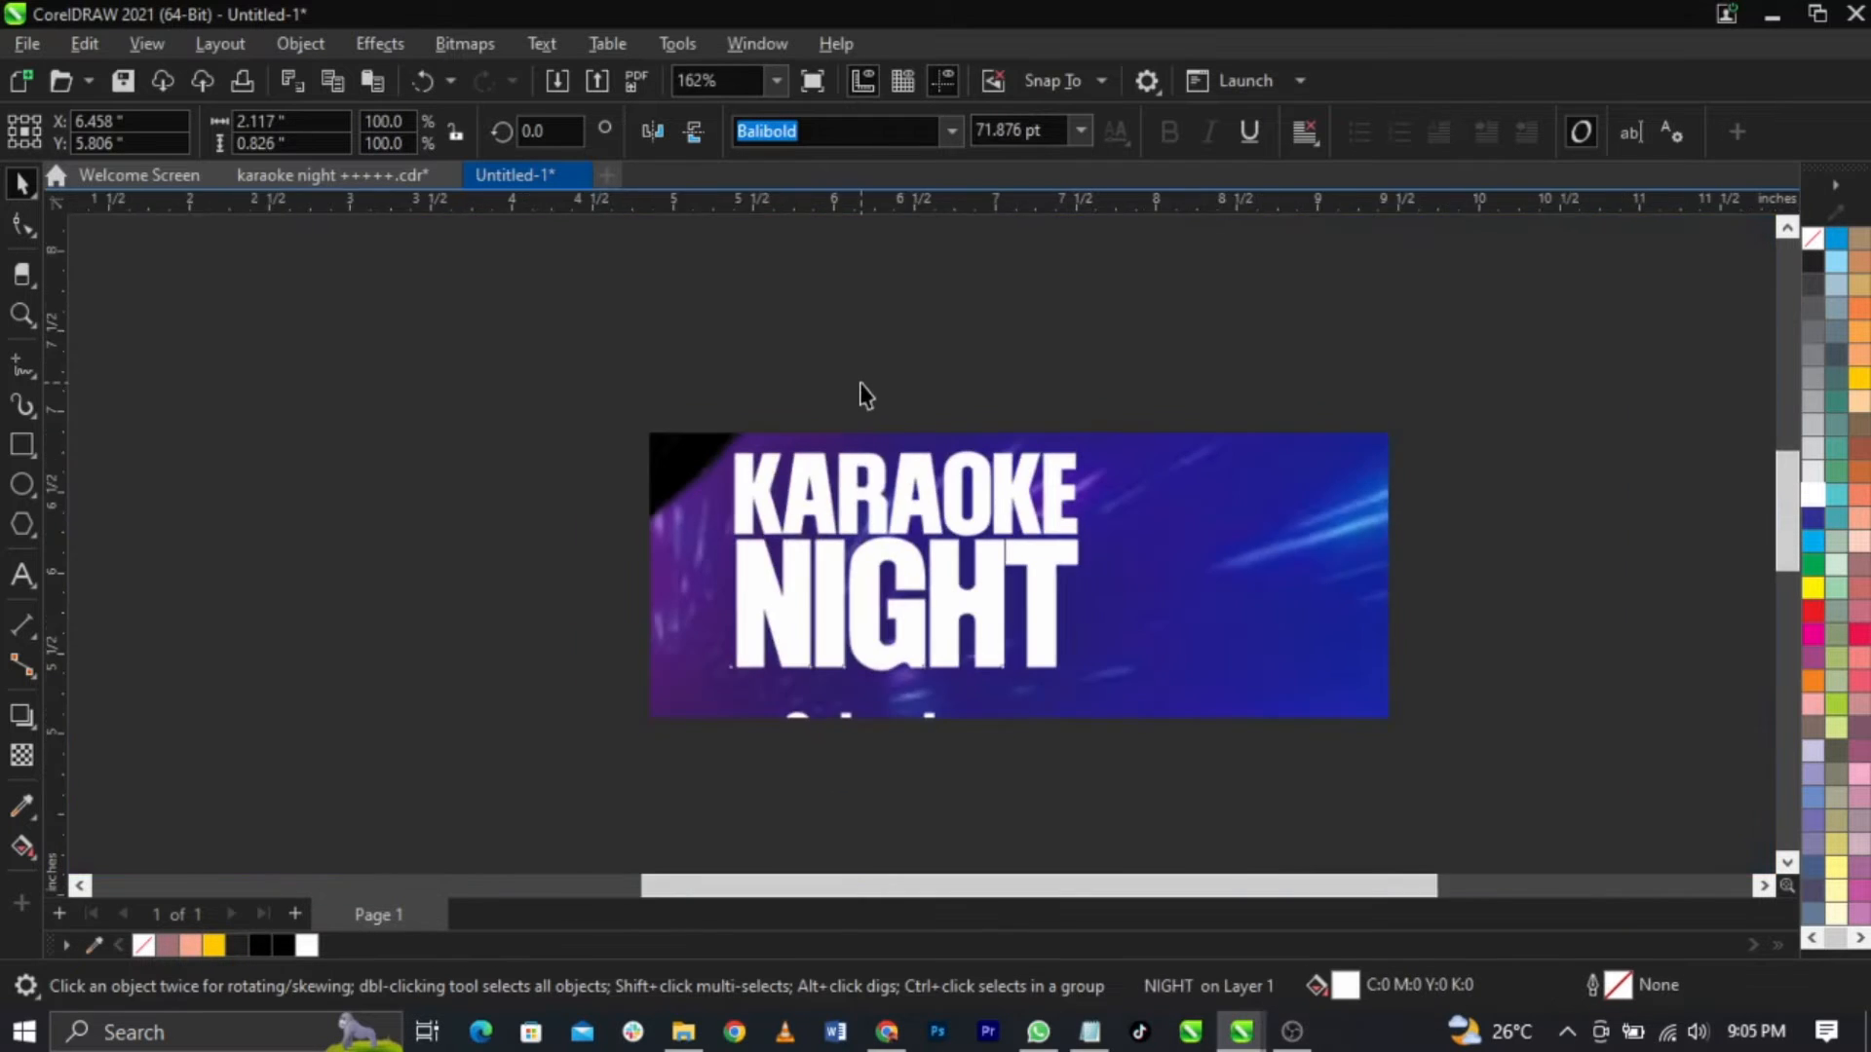
scroll(866, 395, up, 2)
Step: Stretch KARAOKE upward to a height of about 0.6 inches, keeping its width
click(940, 497)
scroll(921, 487, up, 2)
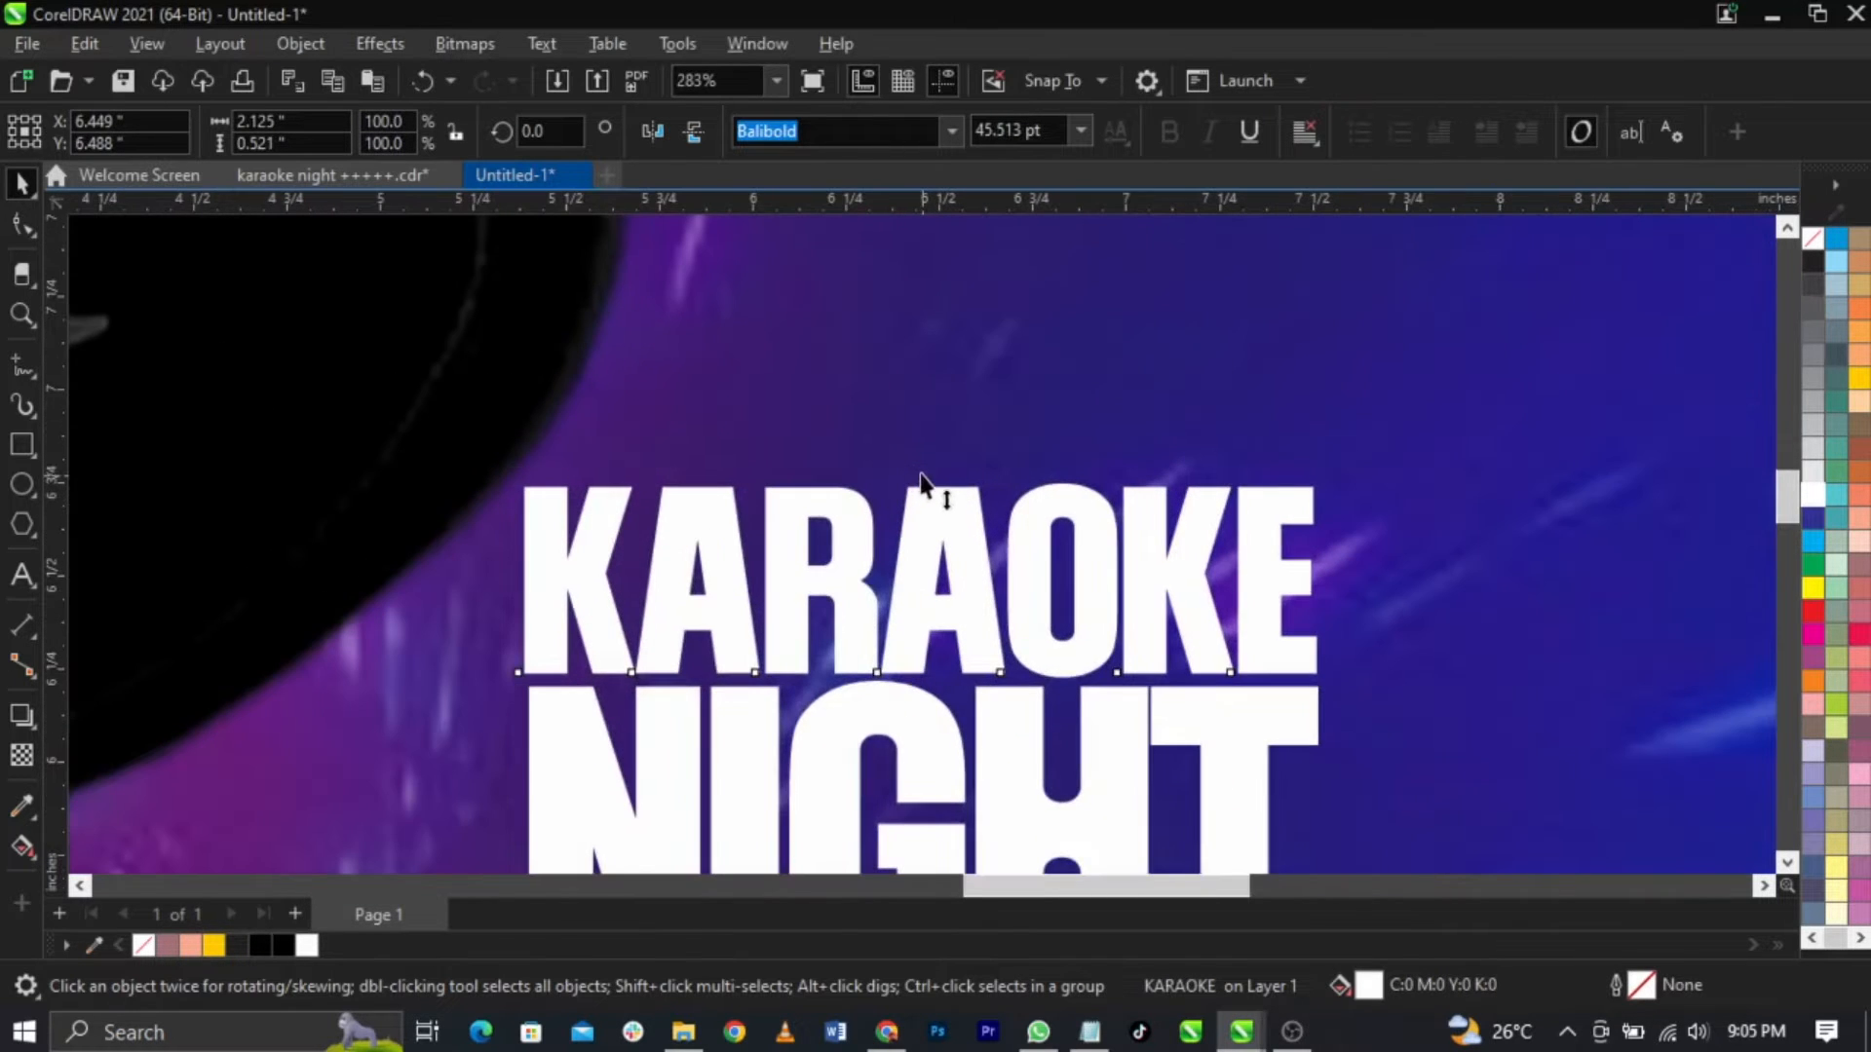
drag(921, 478, 956, 421)
scroll(956, 422, down, 2)
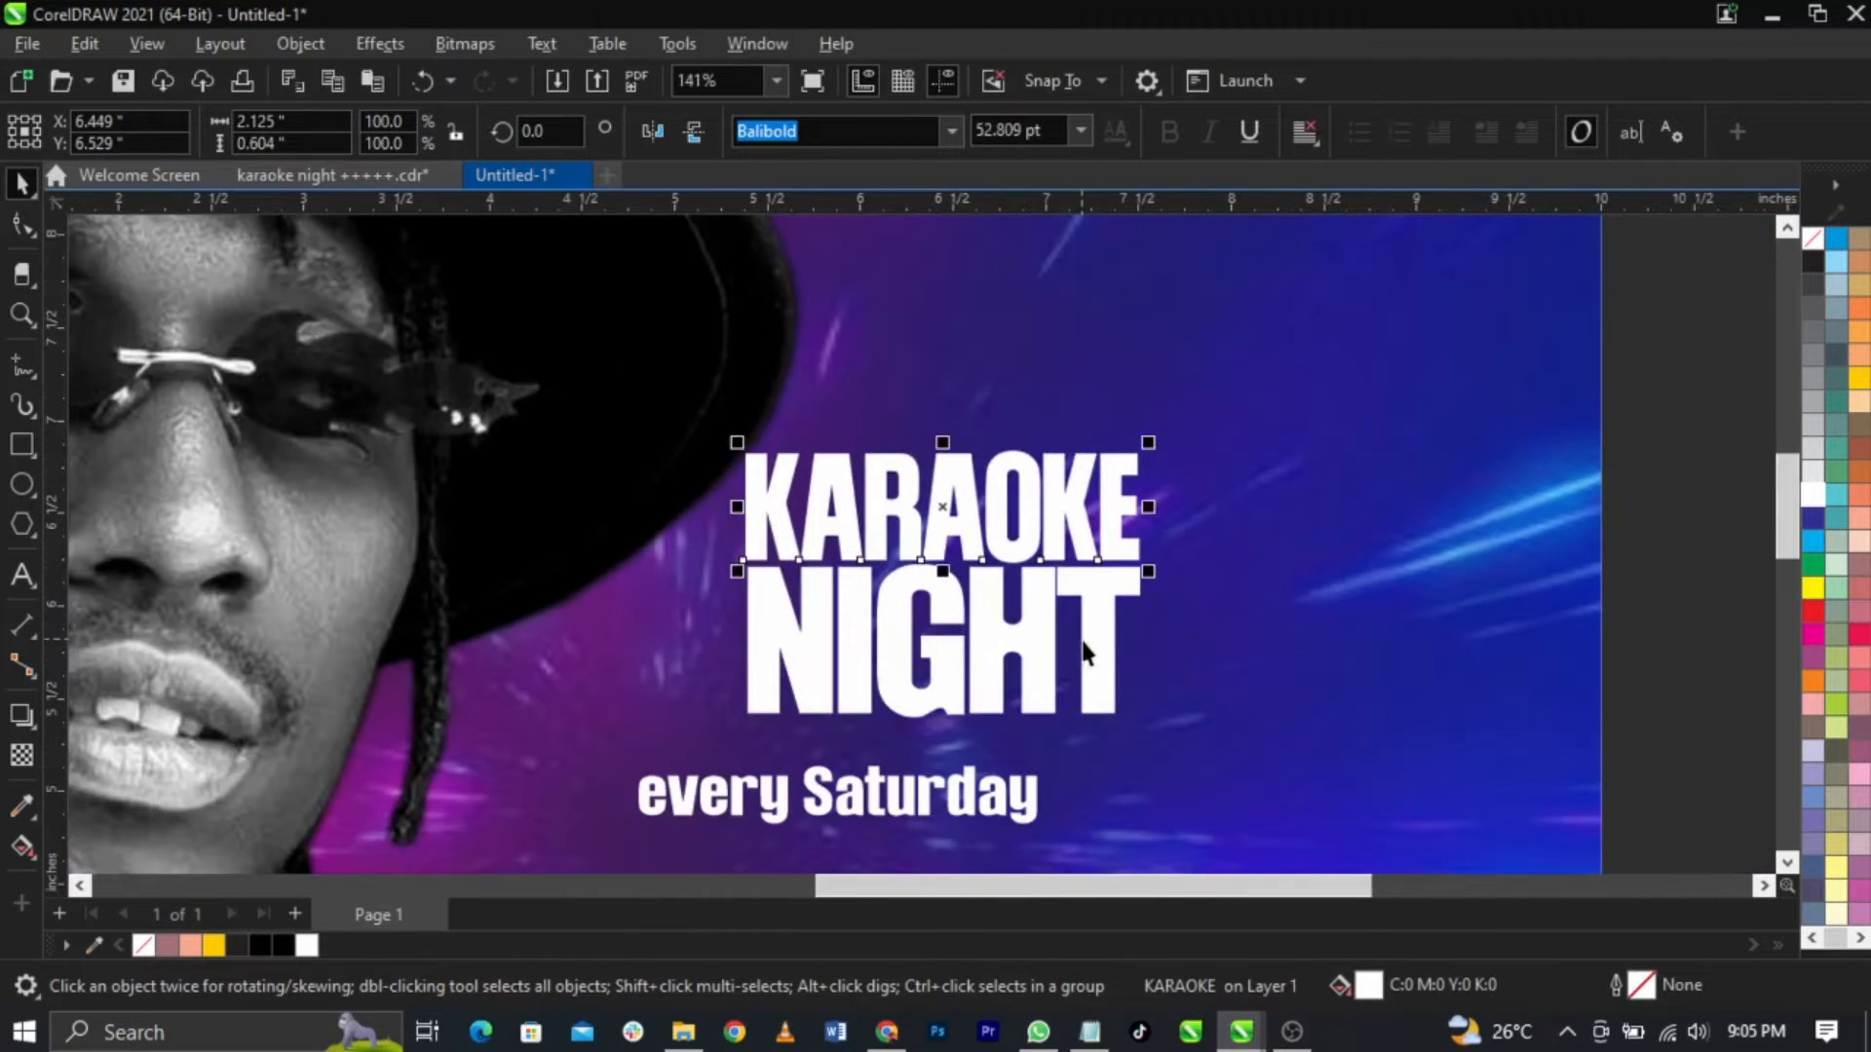
Step: Enlarge KARAOKE and NIGHT together to about 3.64 by 2.46 inches and move "every Saturday" aside onto the portrait
shift+click(1086, 652)
scroll(1082, 648, down, 2)
drag(911, 672, 836, 689)
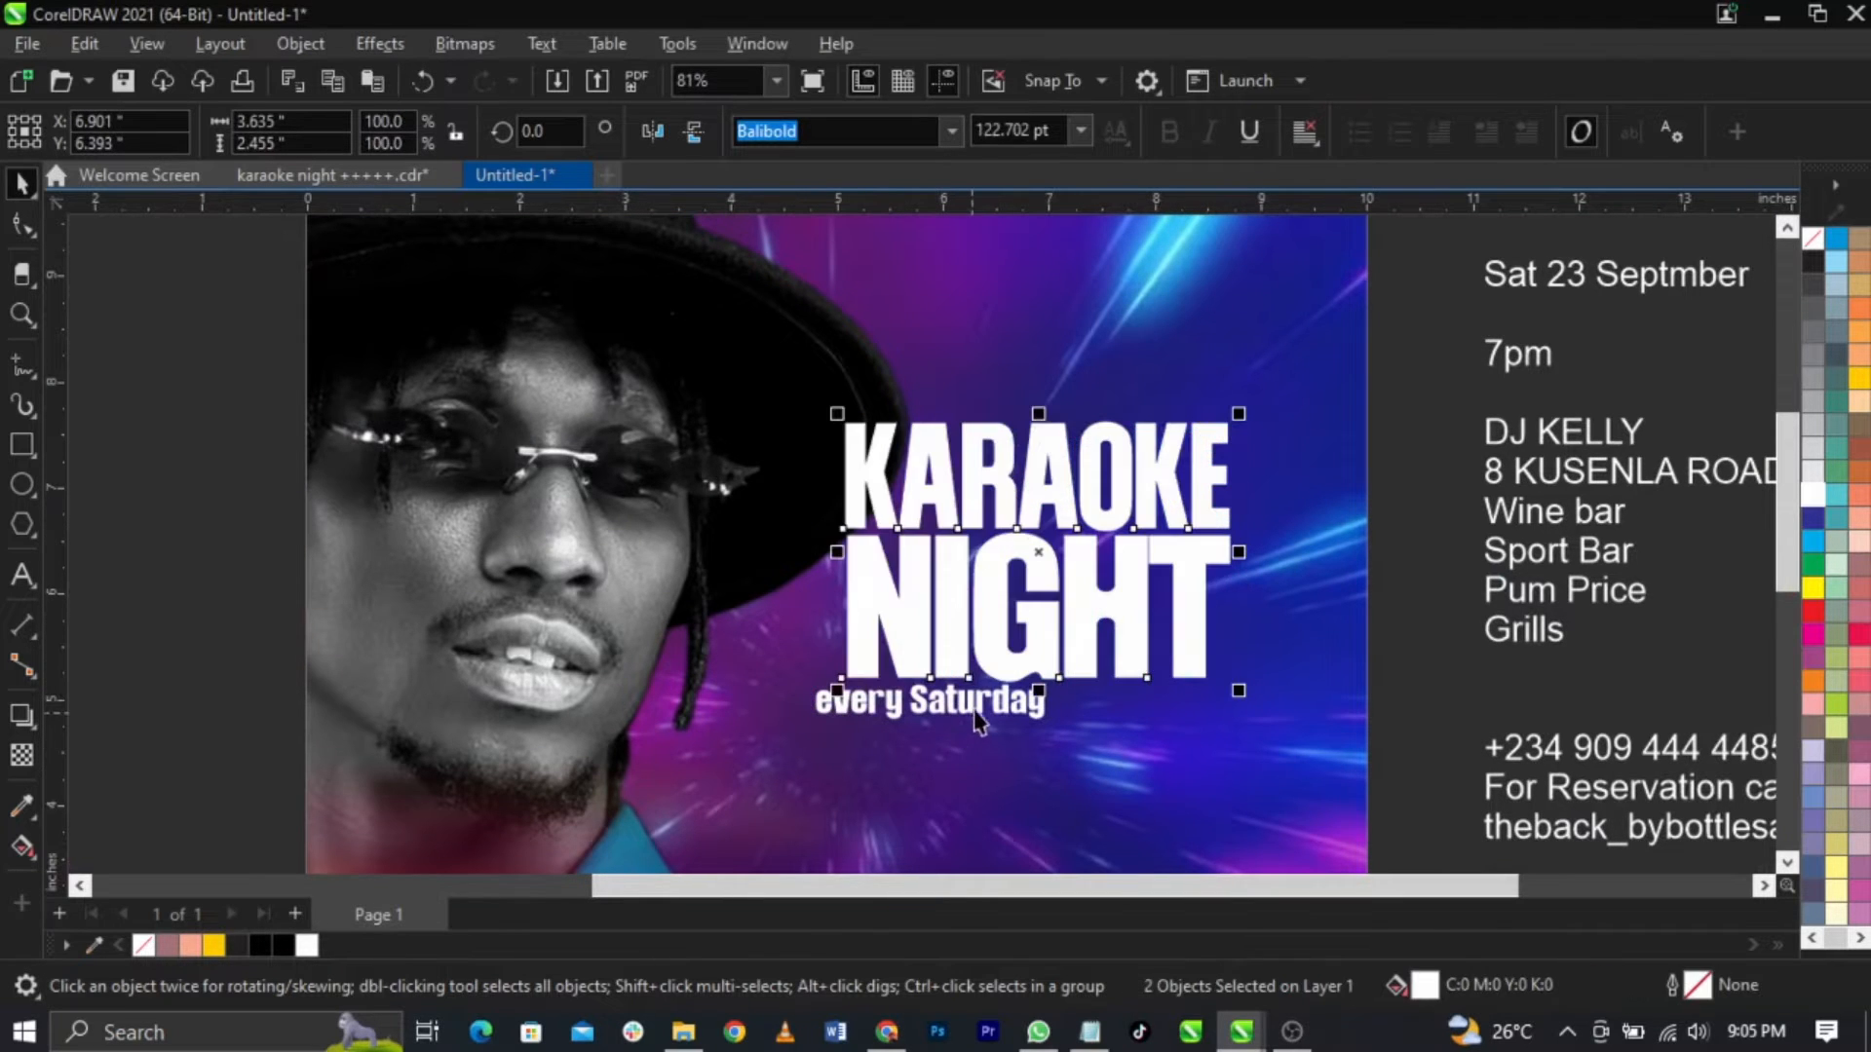
drag(979, 721, 363, 630)
drag(1296, 382, 756, 802)
scroll(1153, 710, up, 1)
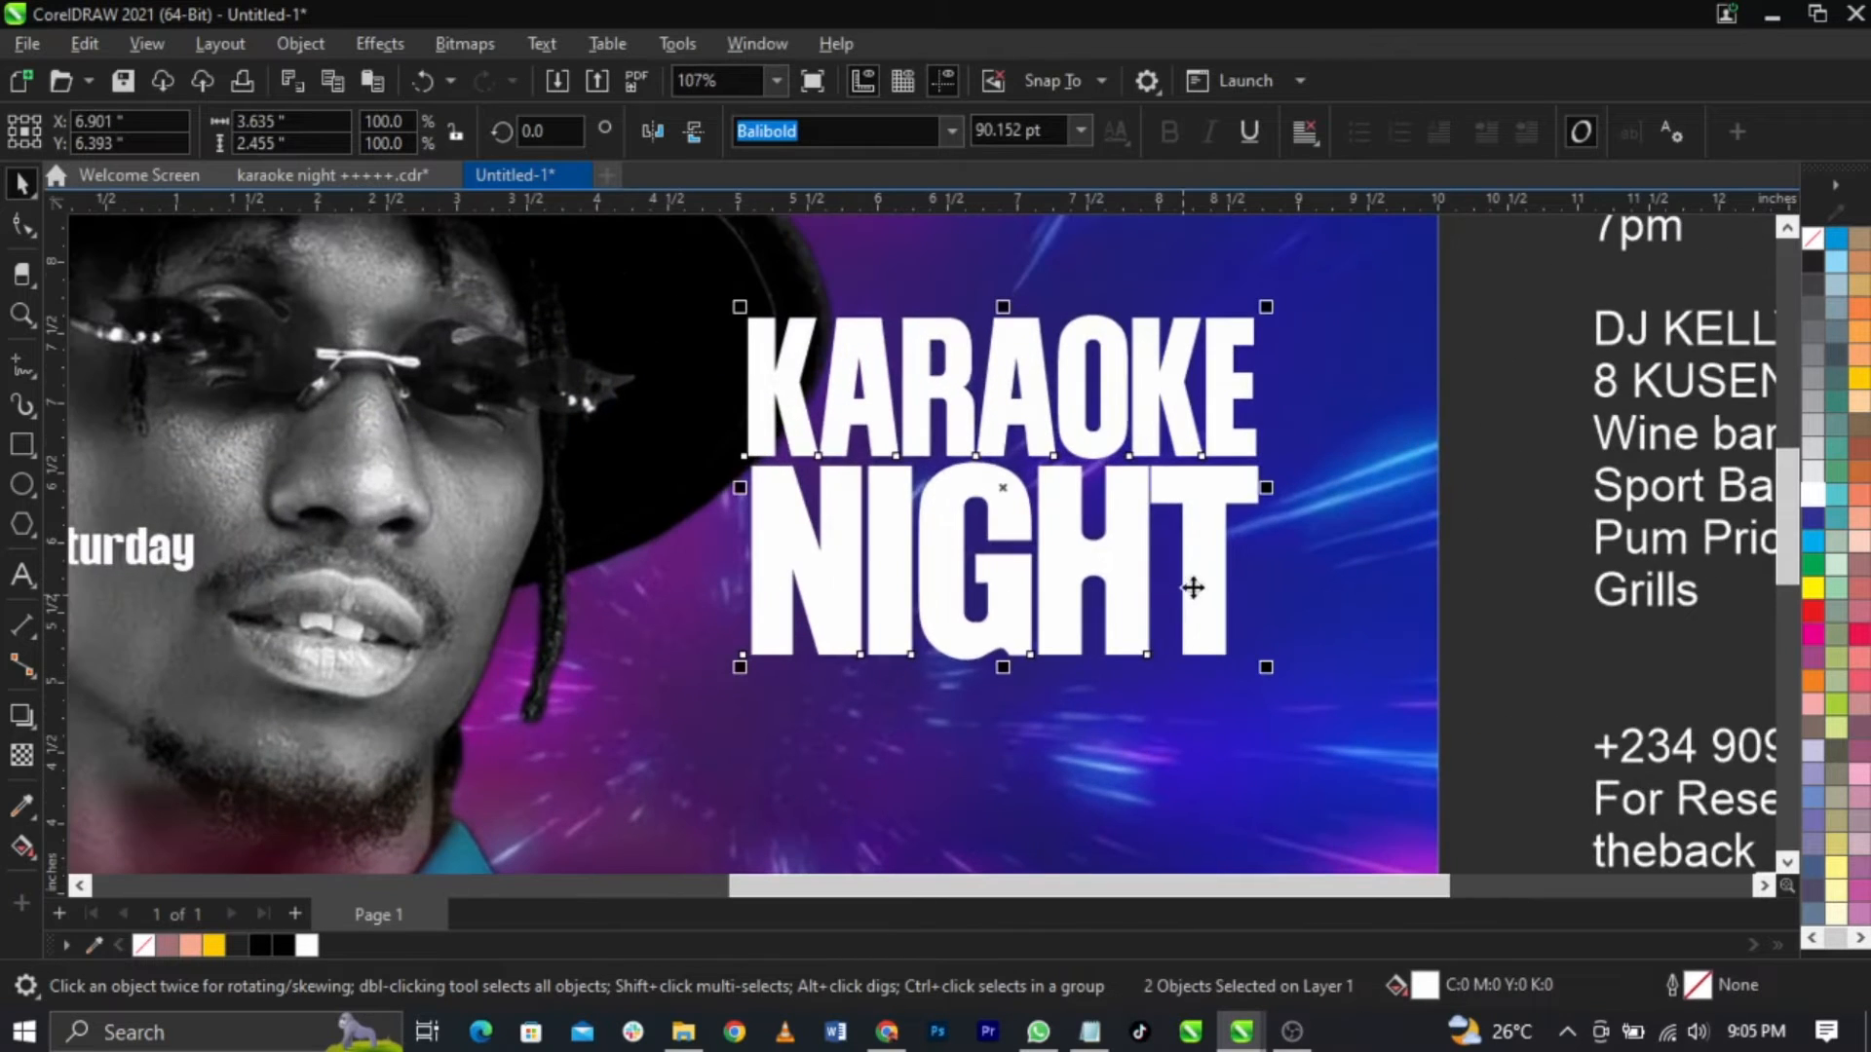
Step: Move KARAOKE and NIGHT slightly down and toward the page's right edge, and skew both words vertically so their right side rises
drag(1192, 588, 1204, 610)
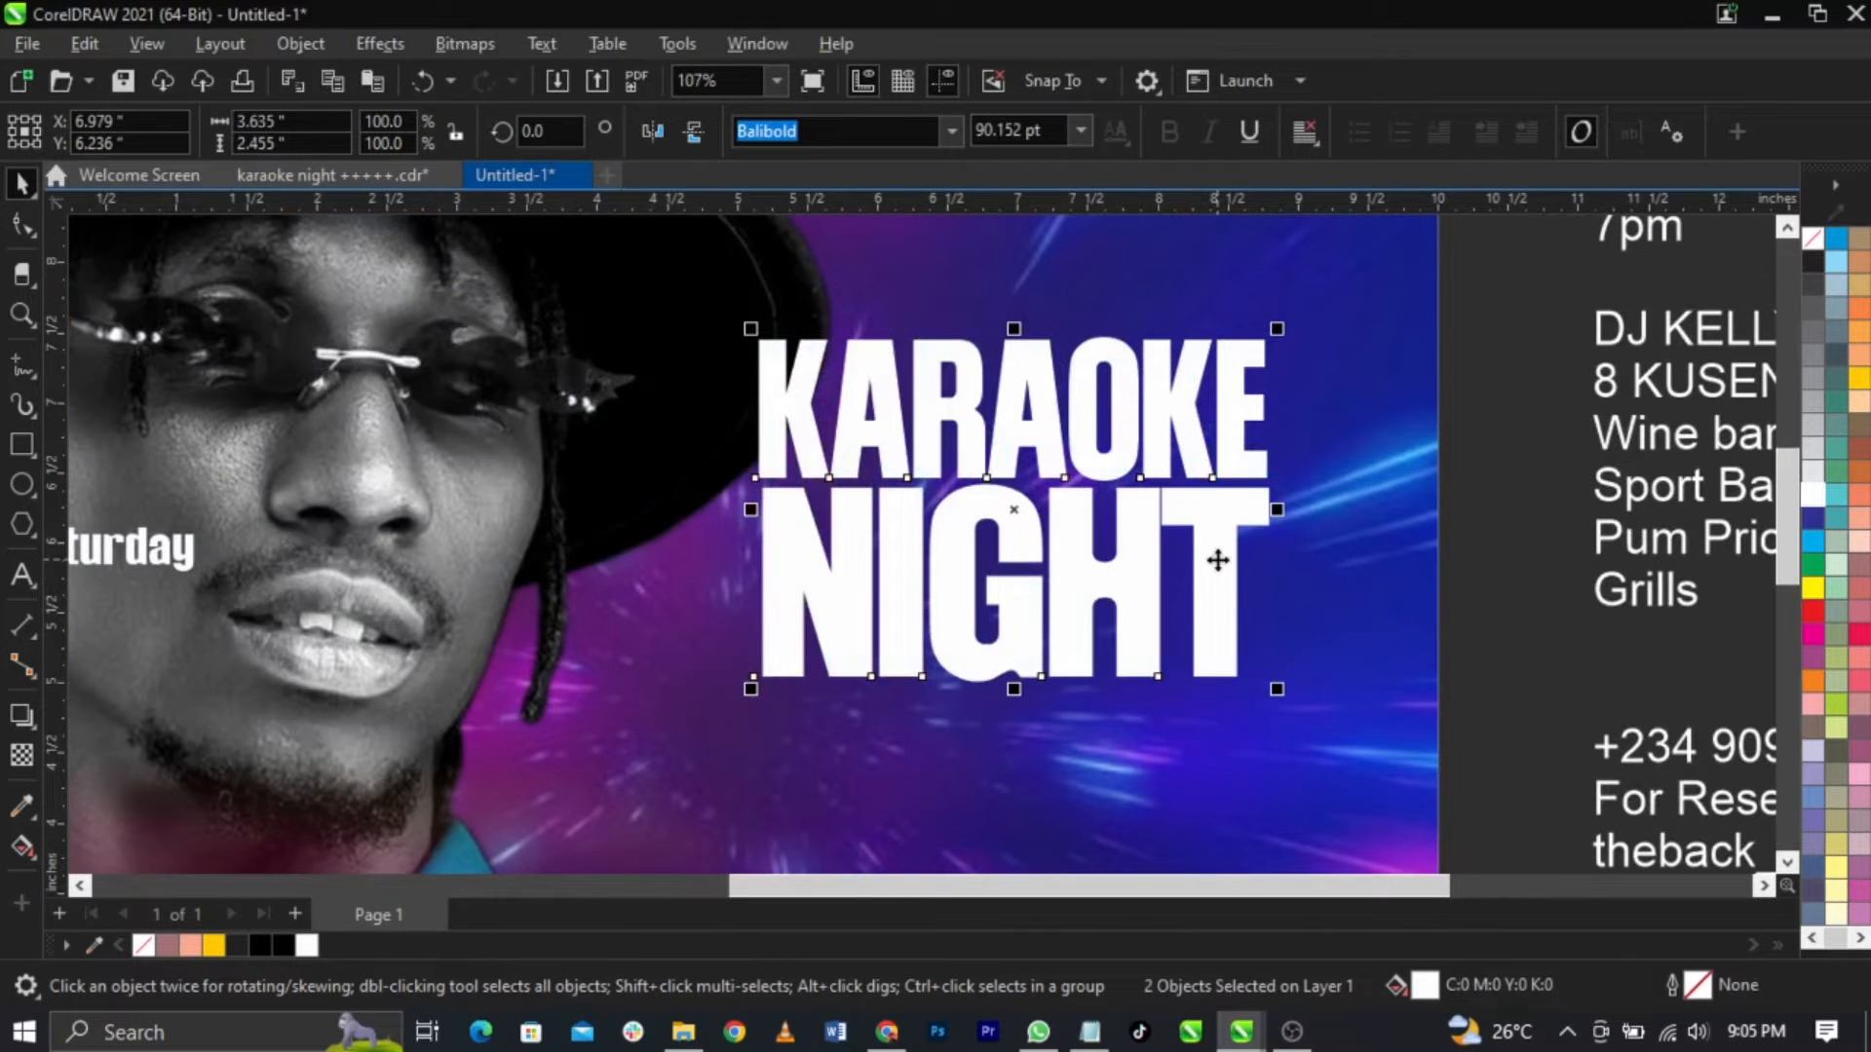
click(1216, 560)
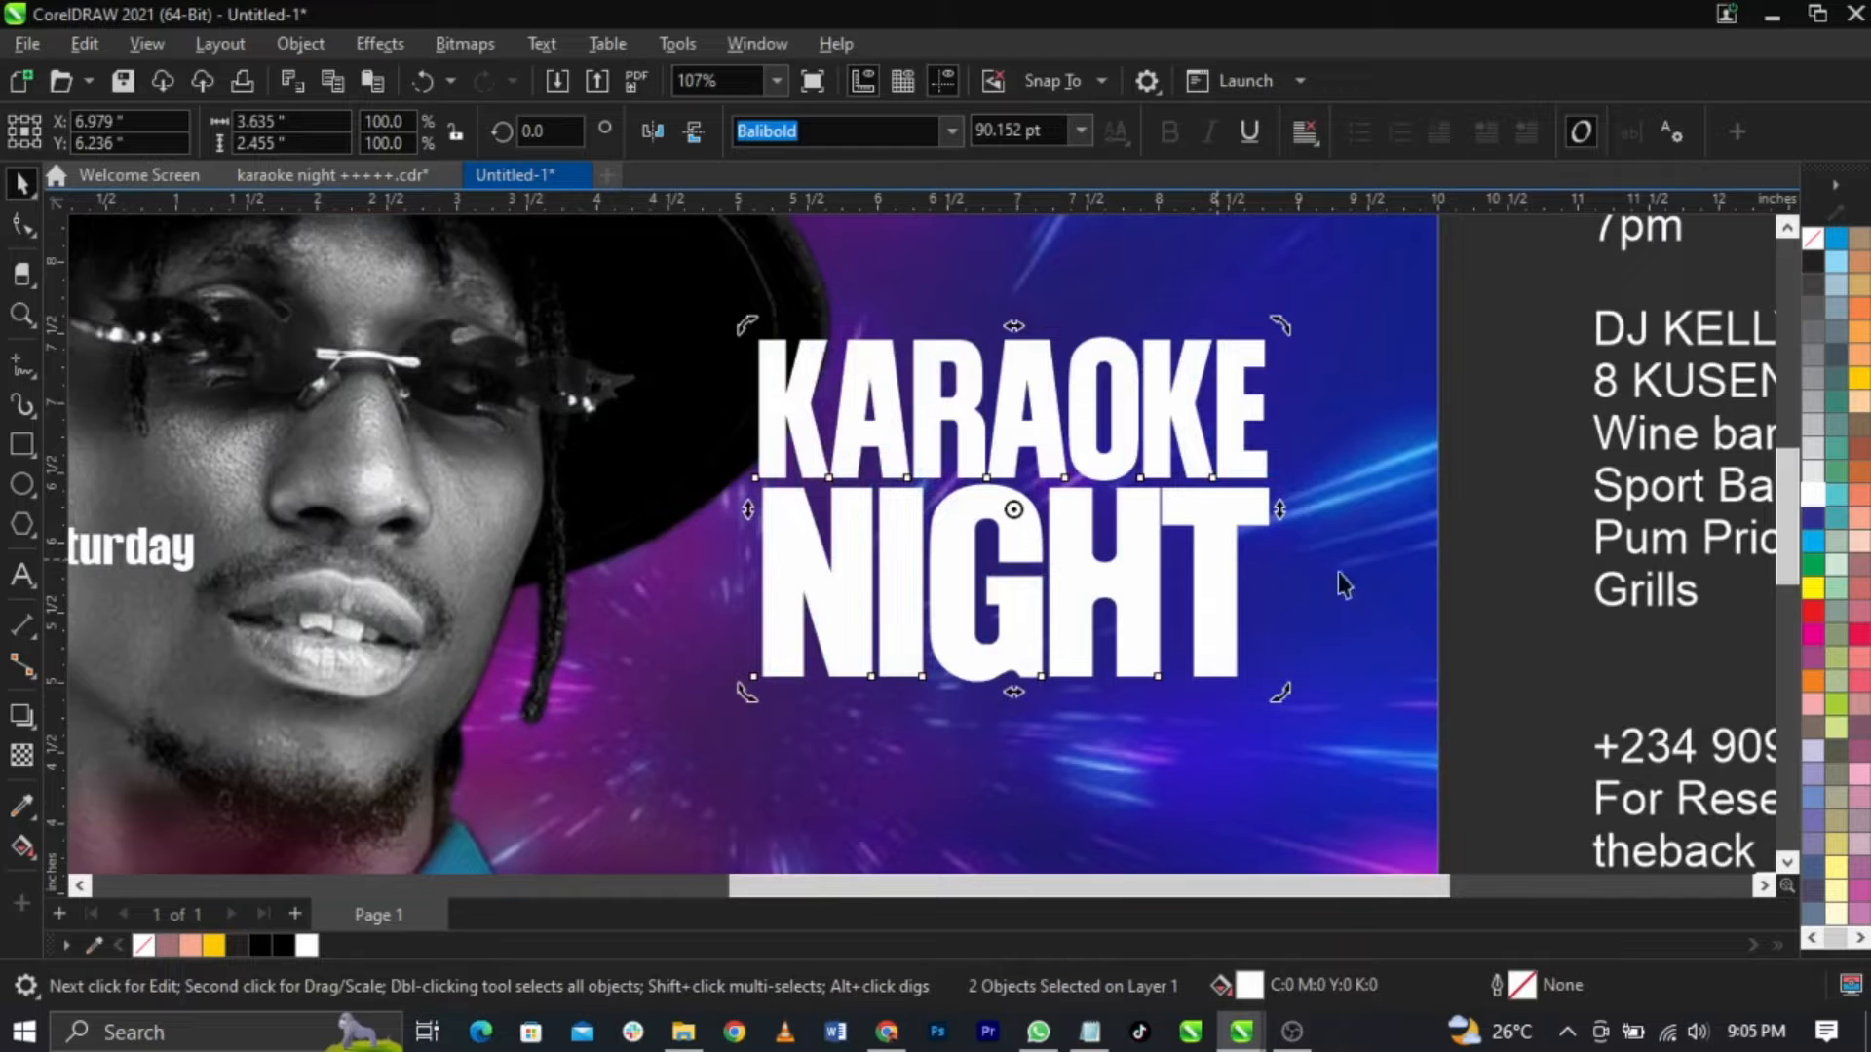
click(1468, 580)
drag(1478, 319, 616, 733)
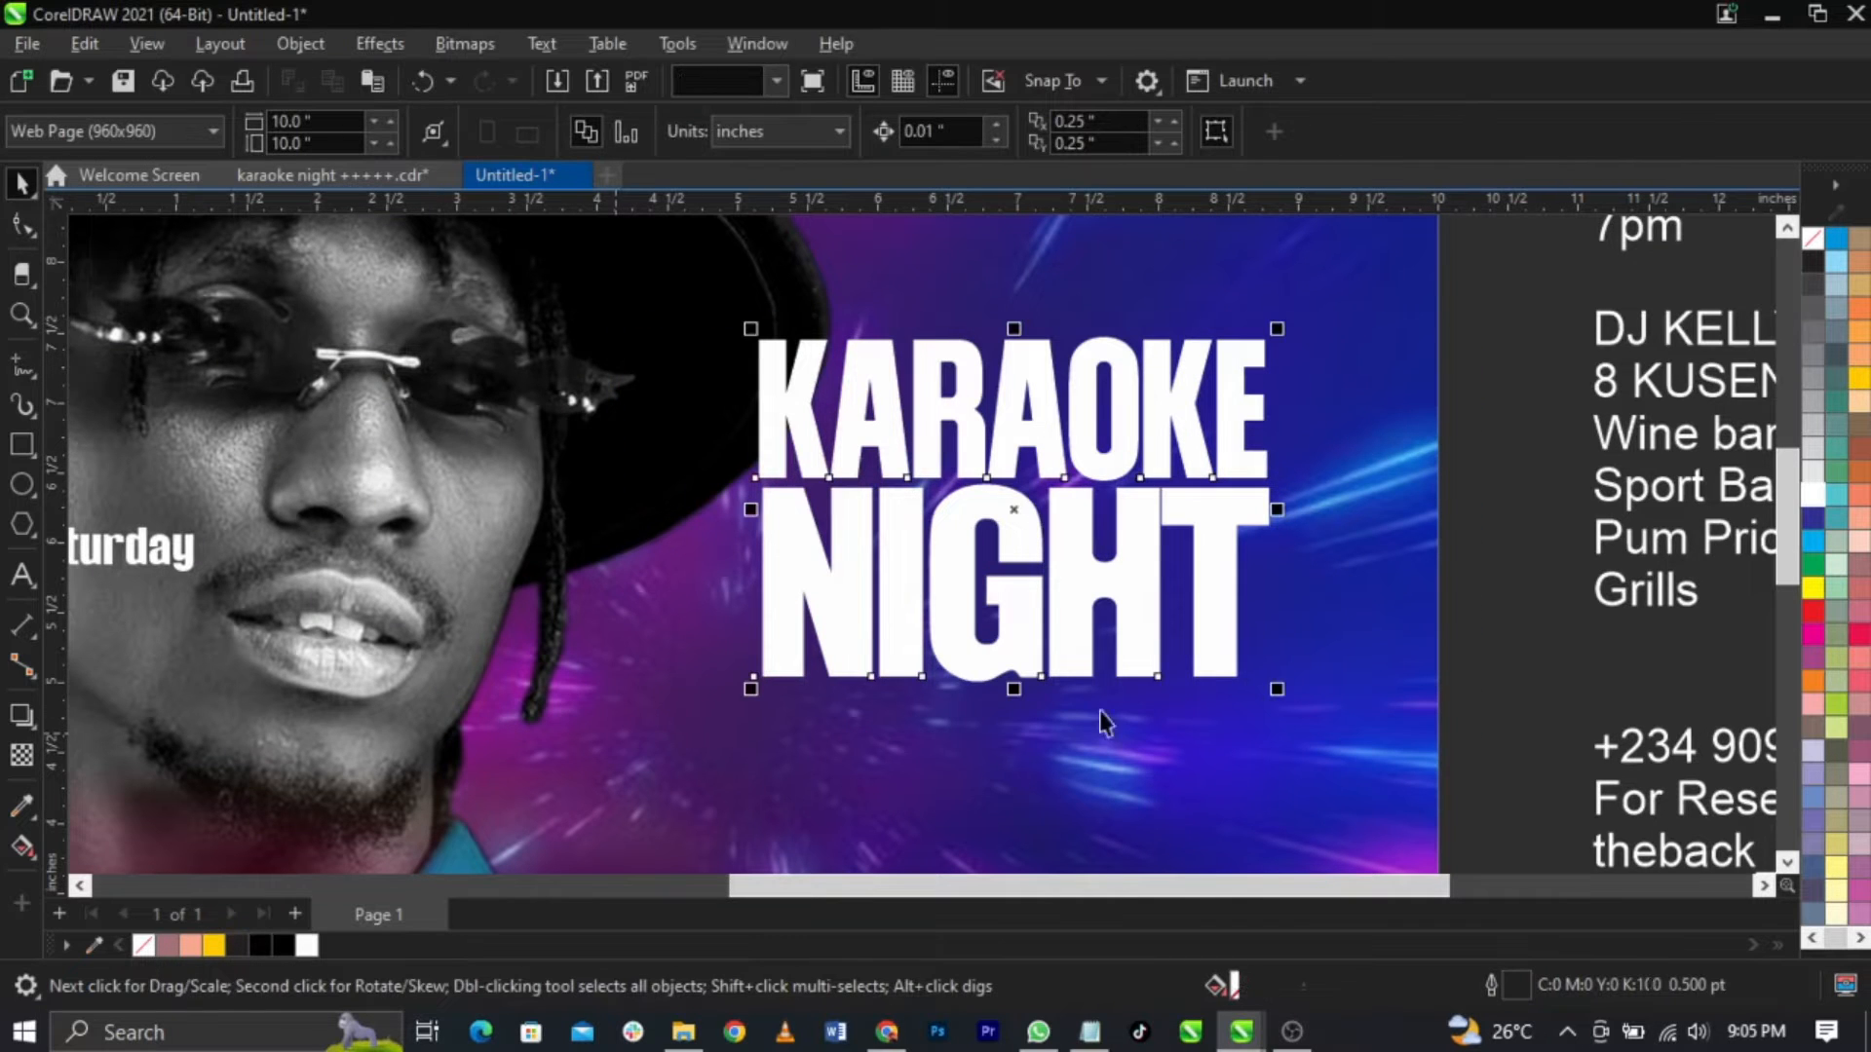
click(1144, 588)
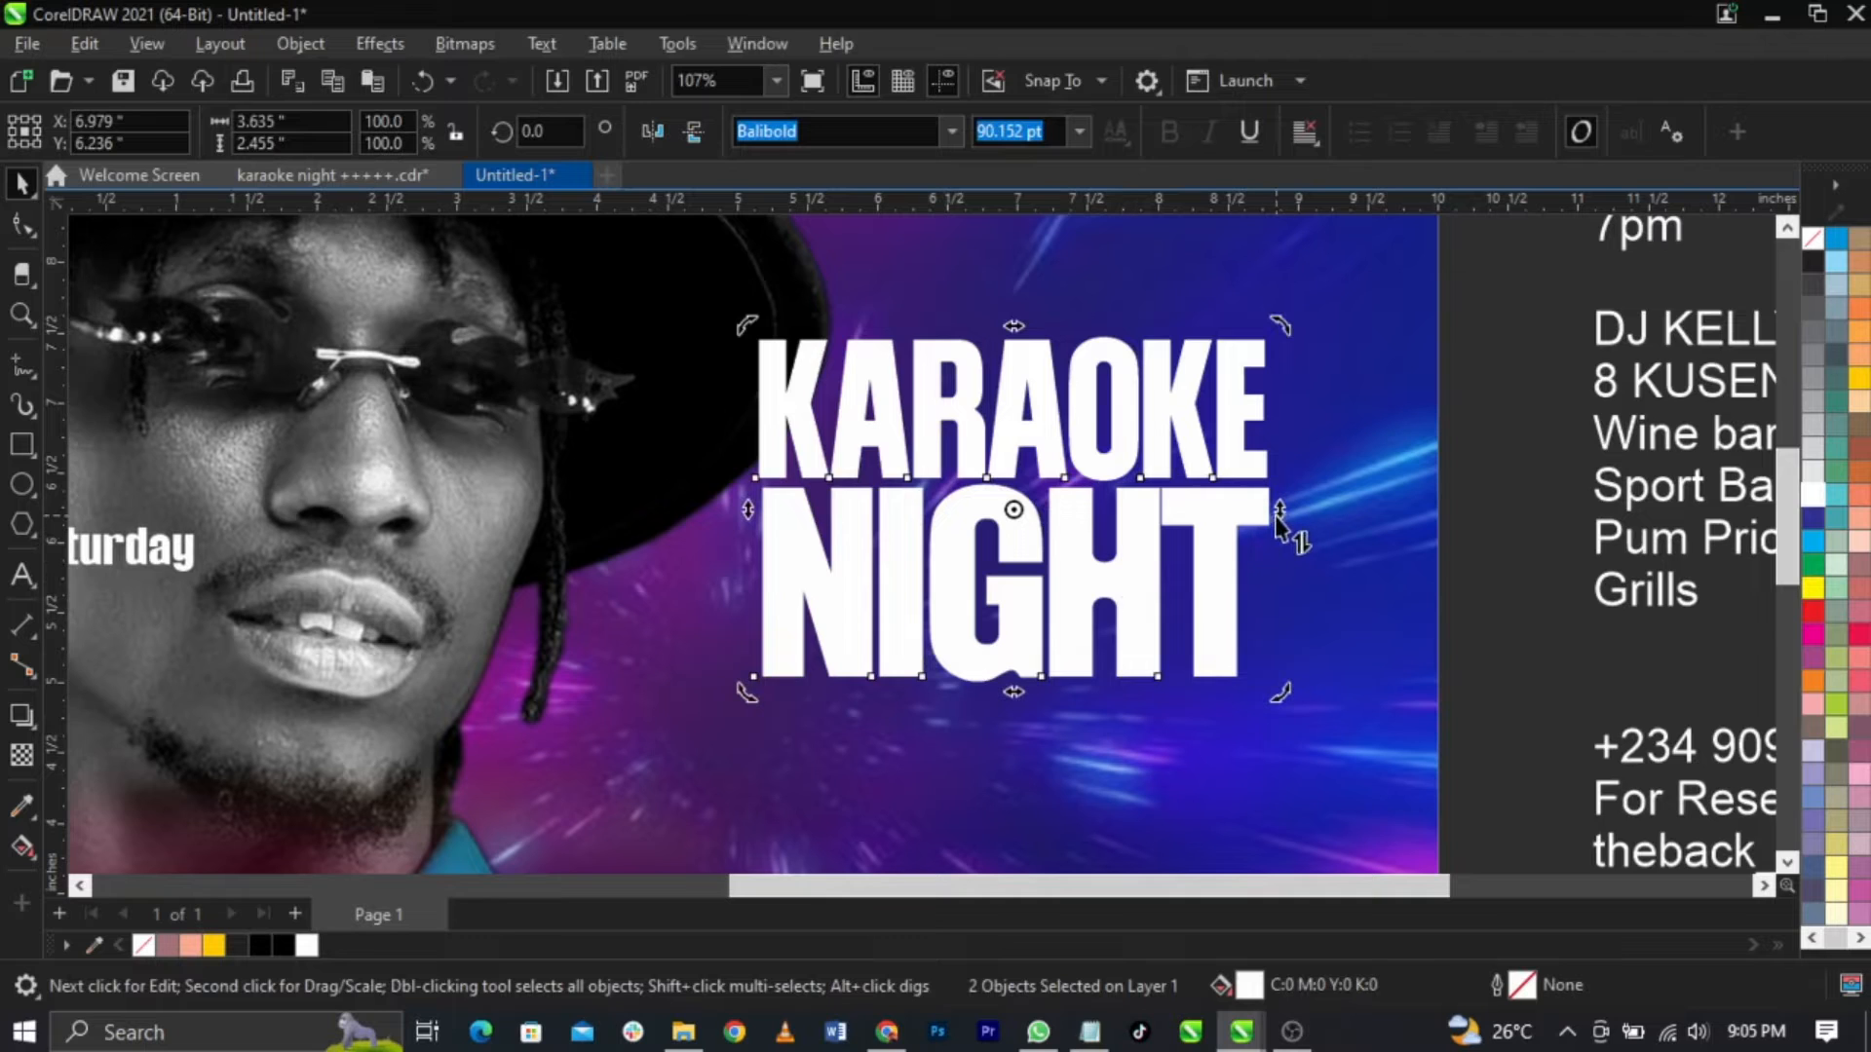
drag(1279, 508, 1210, 530)
Step: Enlarge the slanted KARAOKE NIGHT title to about 4.73 by 3.61 inches and move it lower on the flyer
click(1205, 483)
drag(1288, 328, 1332, 294)
scroll(1049, 442, down, 3)
scroll(1167, 468, up, 2)
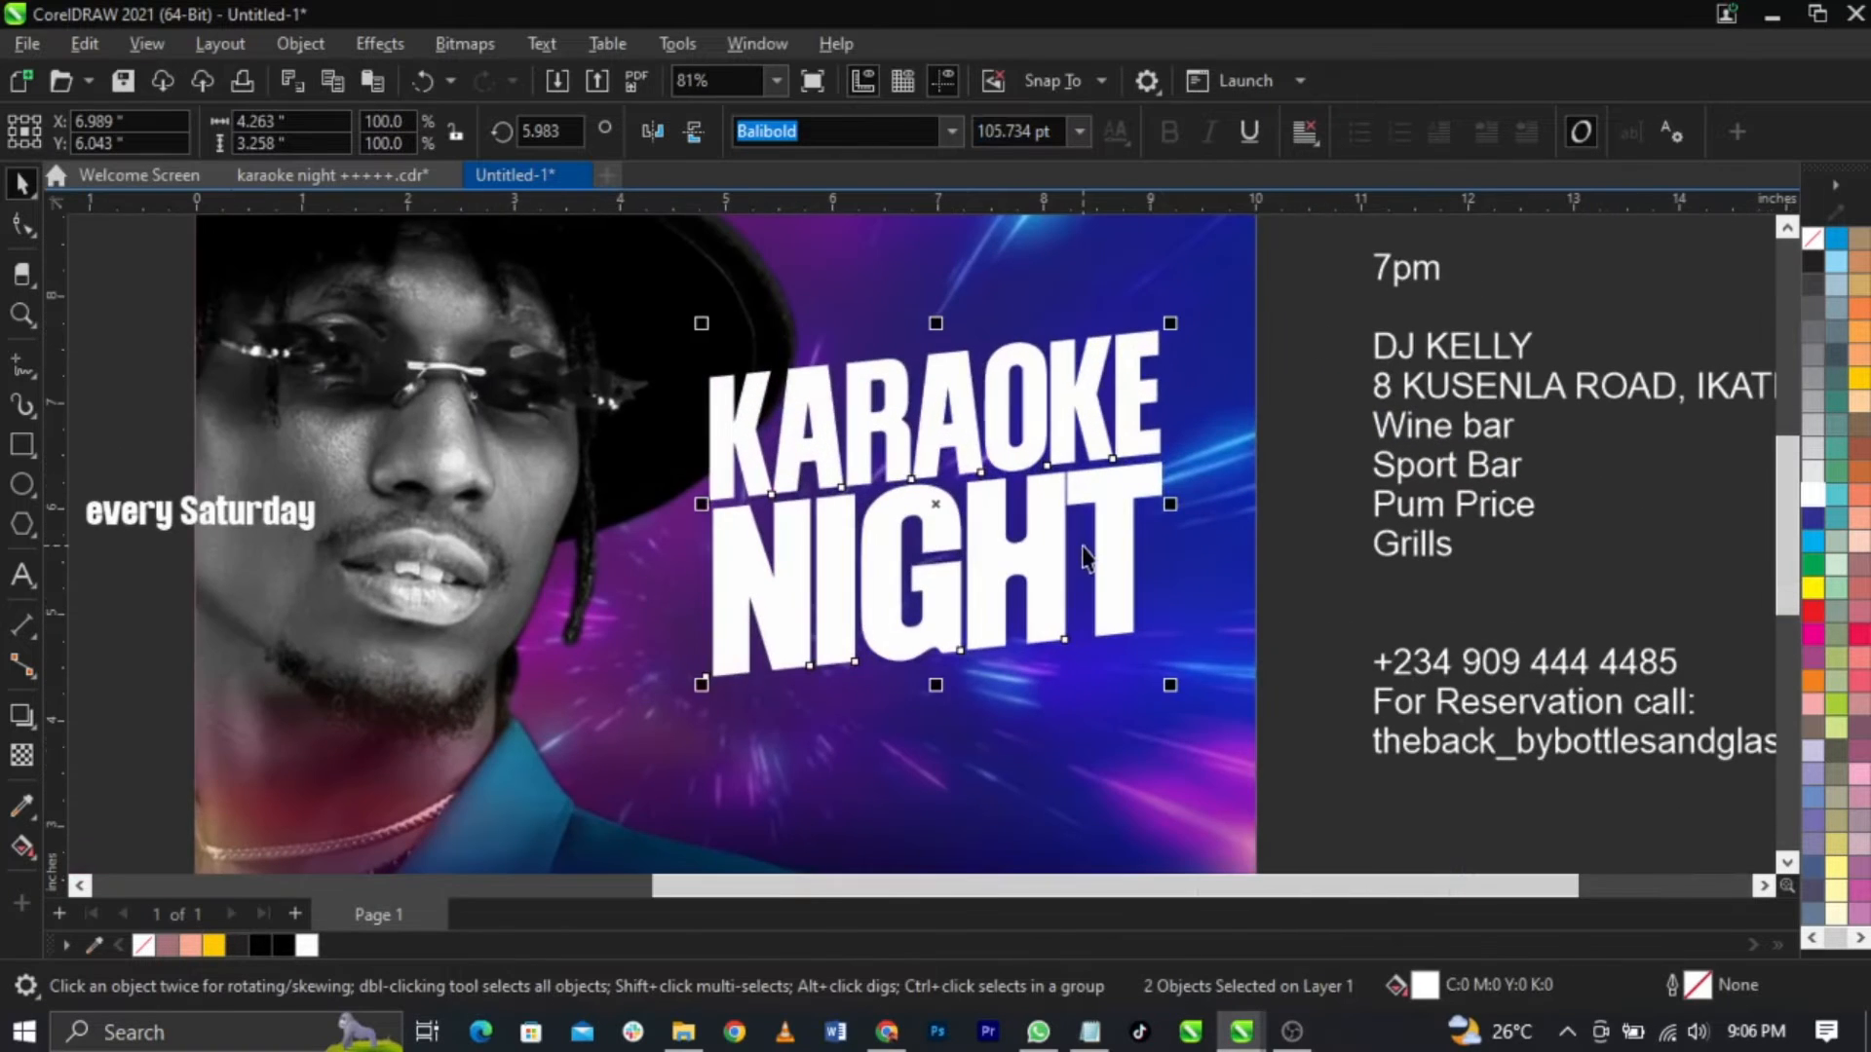
drag(1118, 552, 1137, 562)
drag(1190, 698, 1216, 733)
drag(1084, 635, 1062, 671)
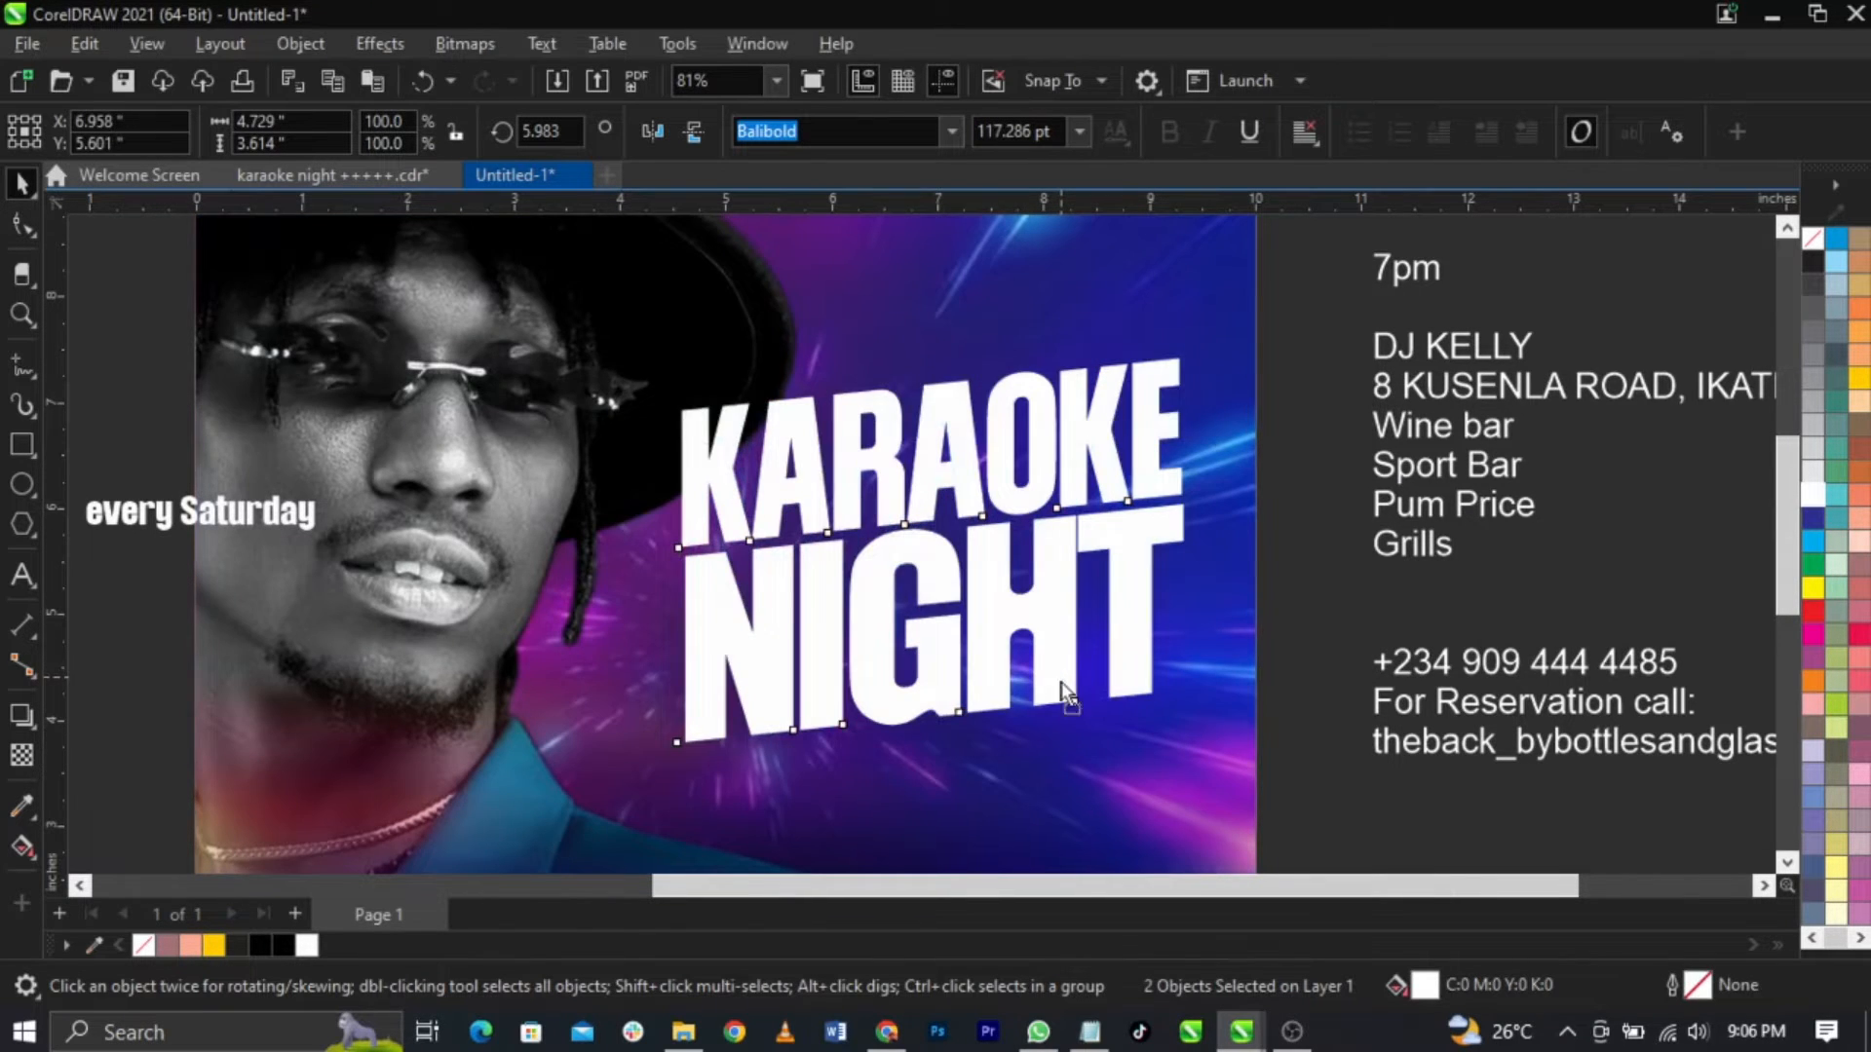
Step: Resize the KARAOKE NIGHT title to about 5.12 by 3.92 inches and position it between the portrait and the page's right edge
scroll(785, 722, down, 2)
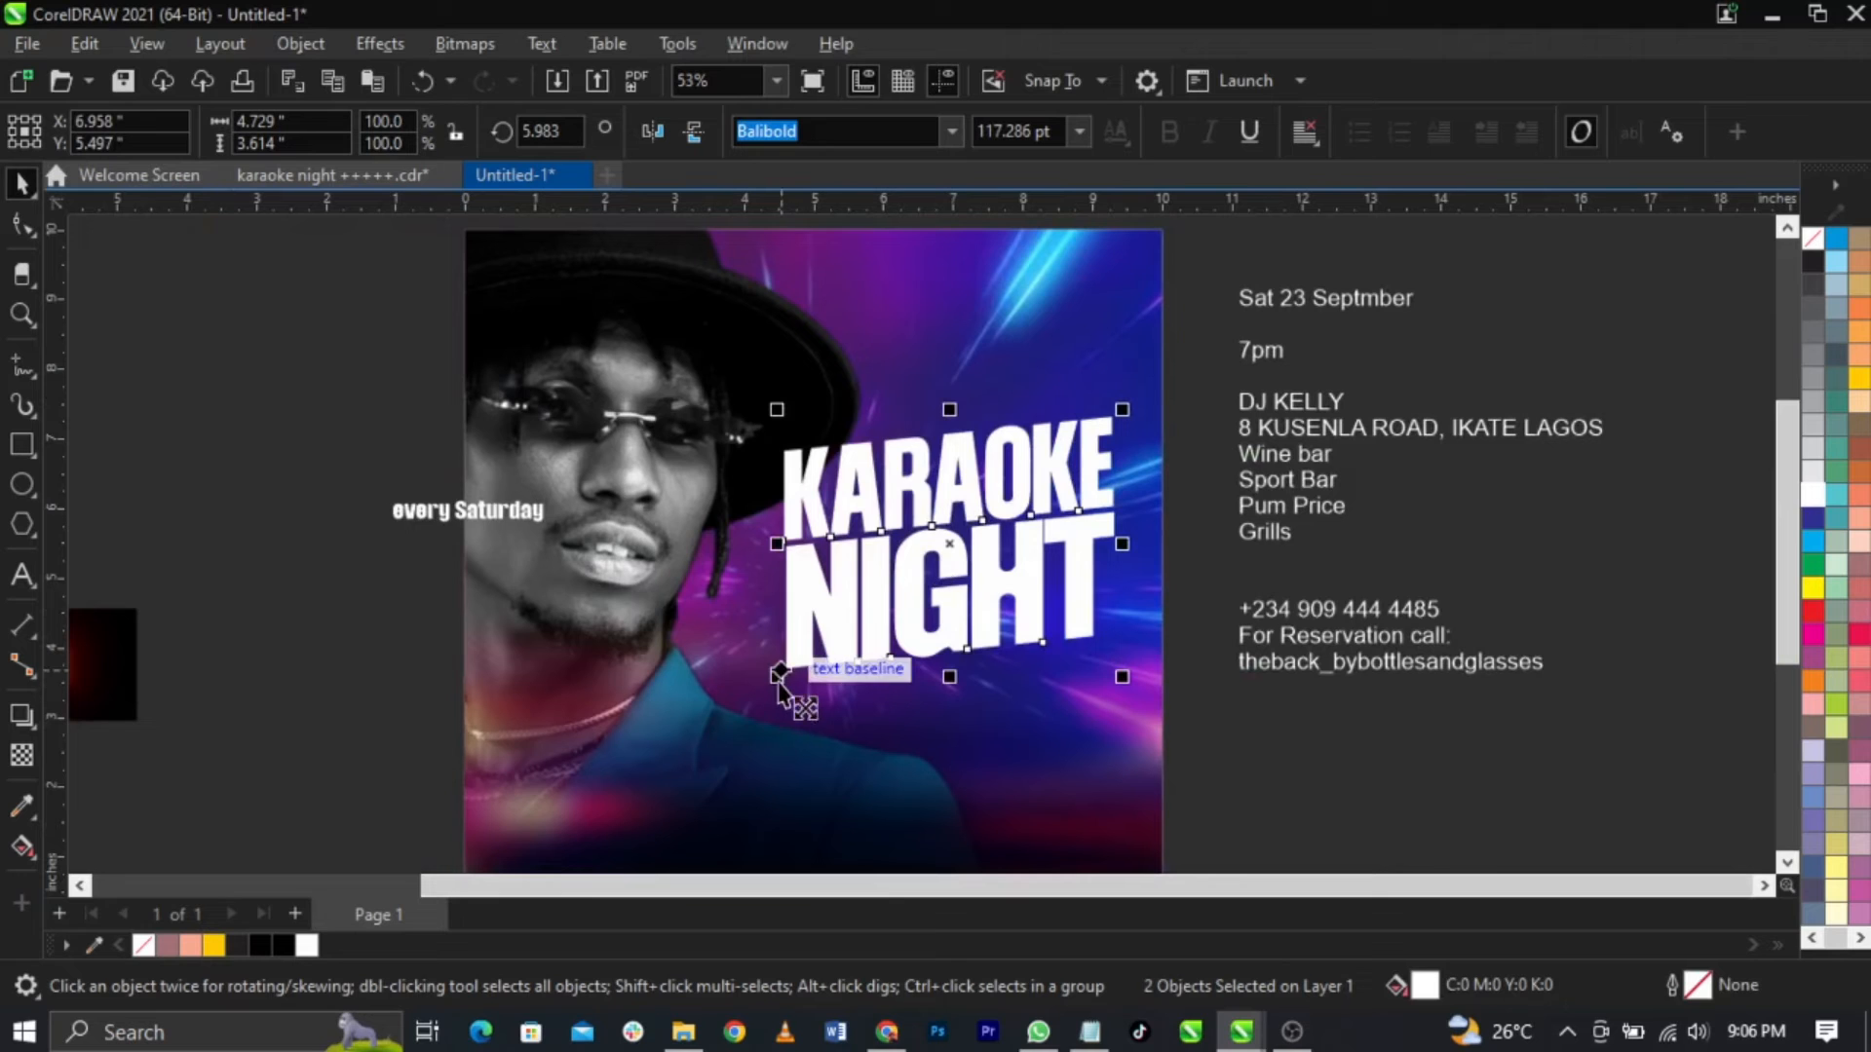
drag(777, 676, 742, 730)
scroll(1001, 633, up, 1)
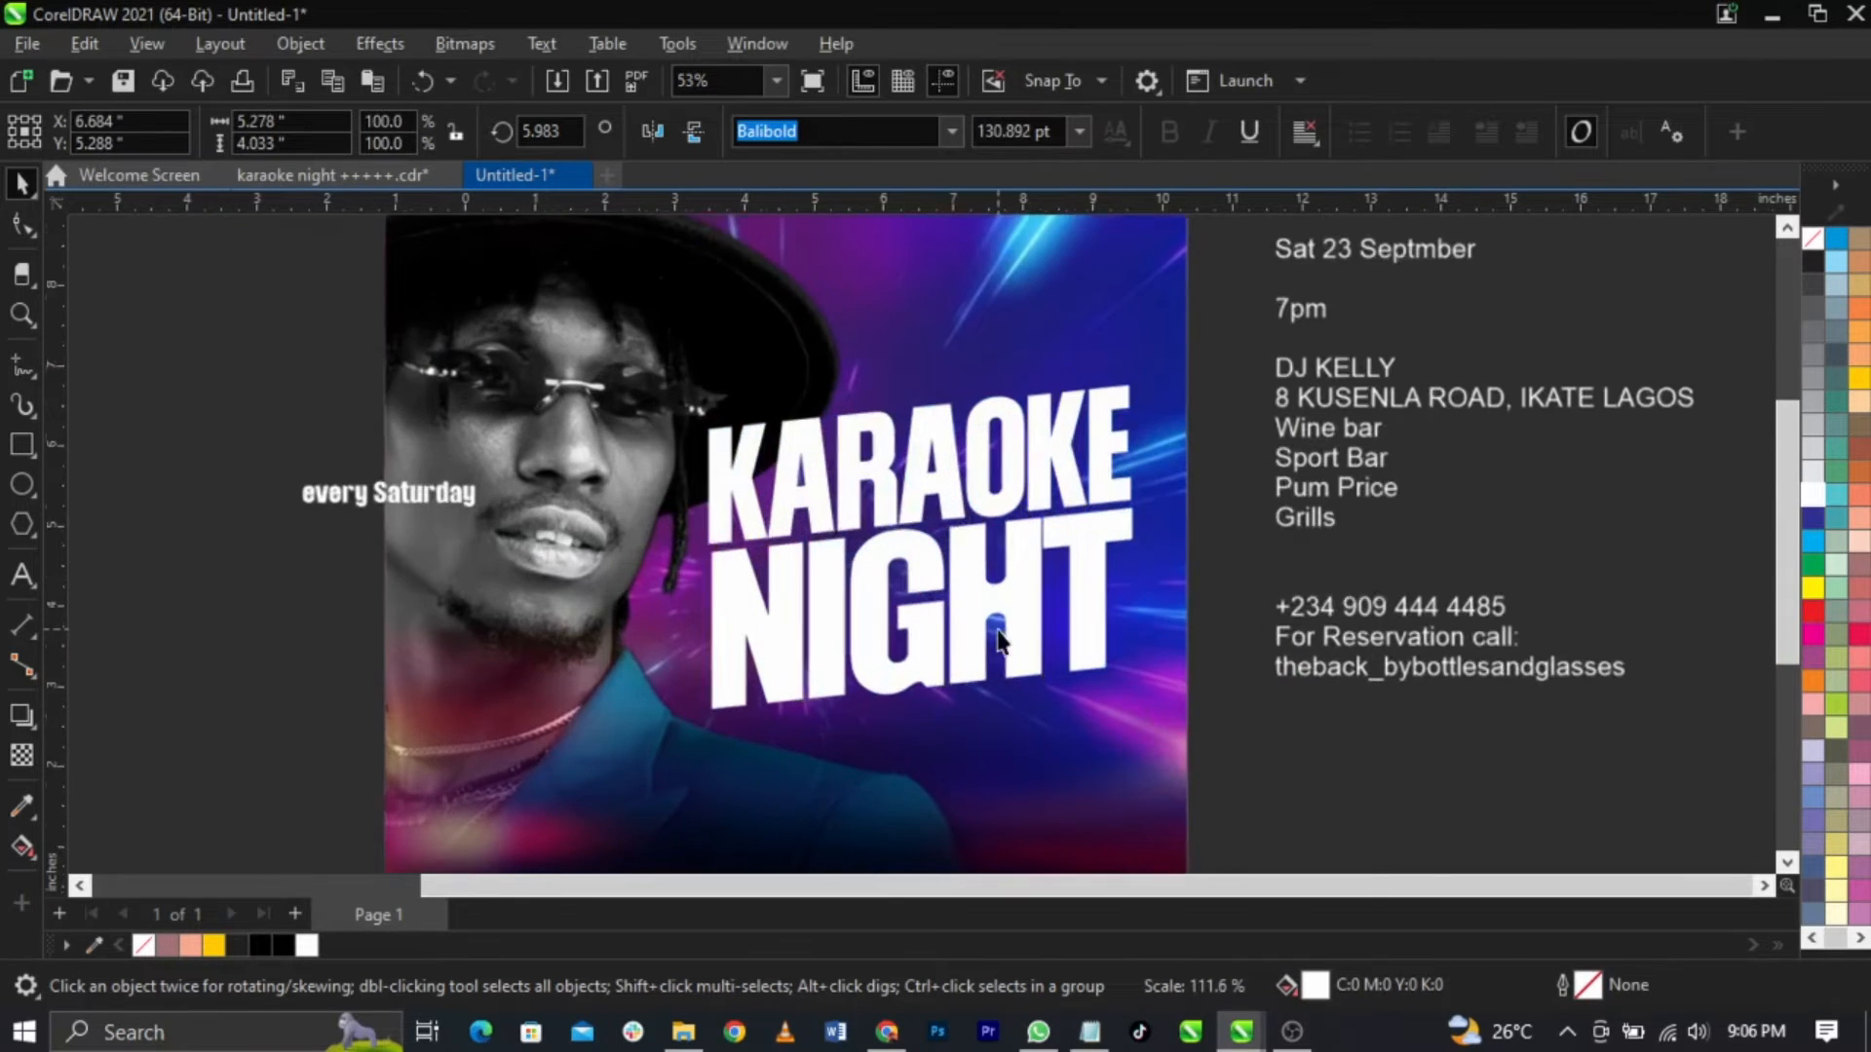
drag(1021, 614, 1029, 622)
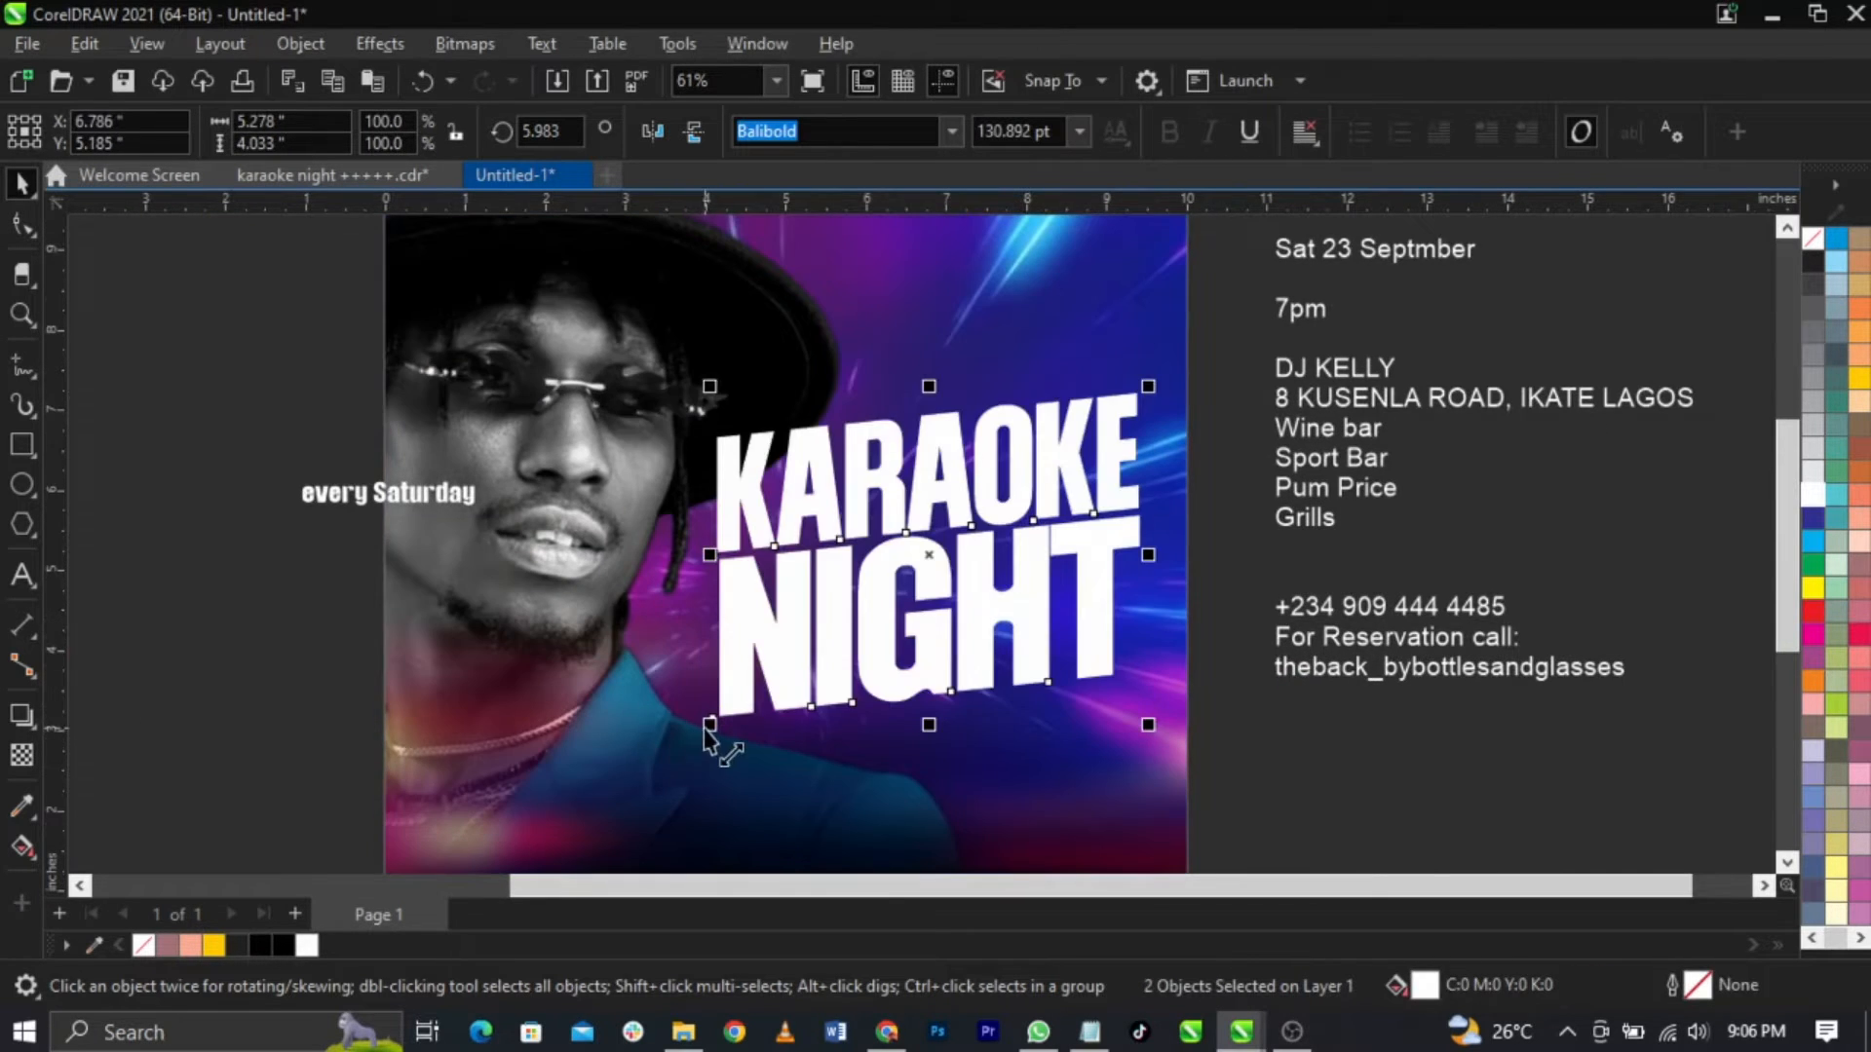
drag(705, 729, 697, 743)
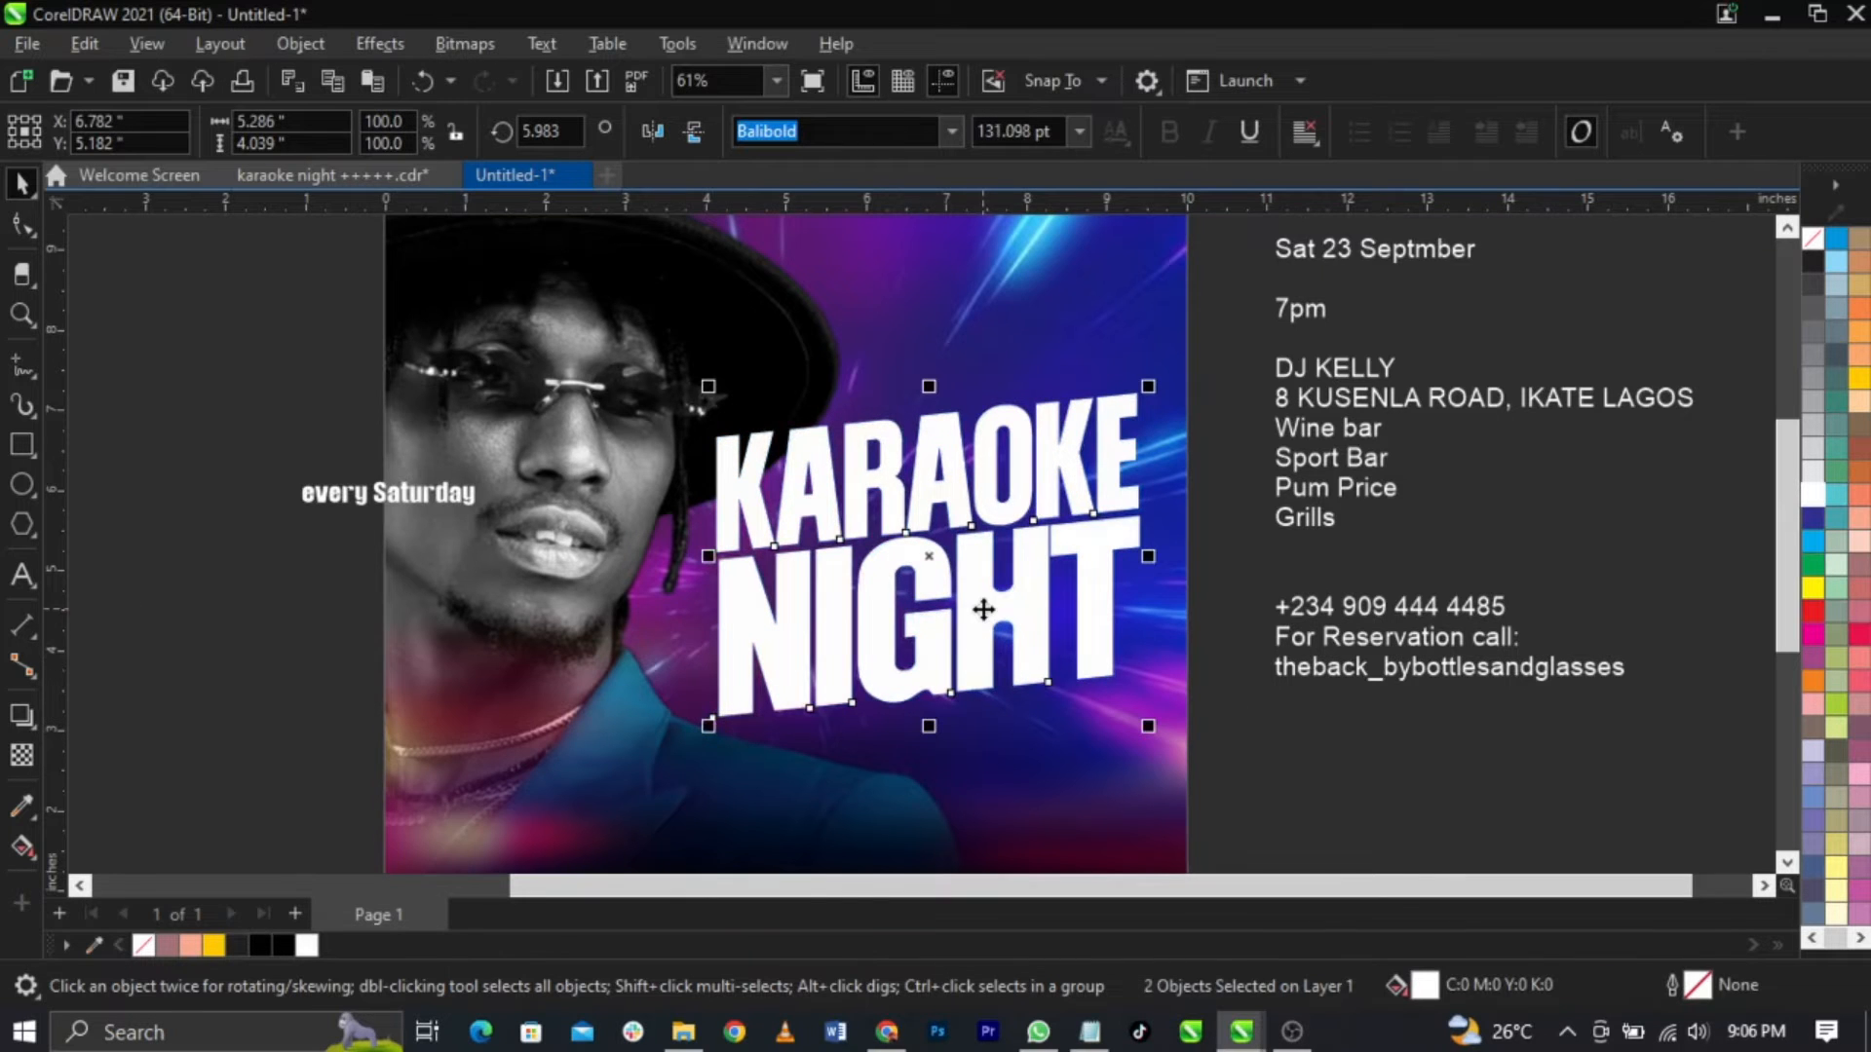
scroll(981, 605, up, 3)
drag(987, 592, 993, 589)
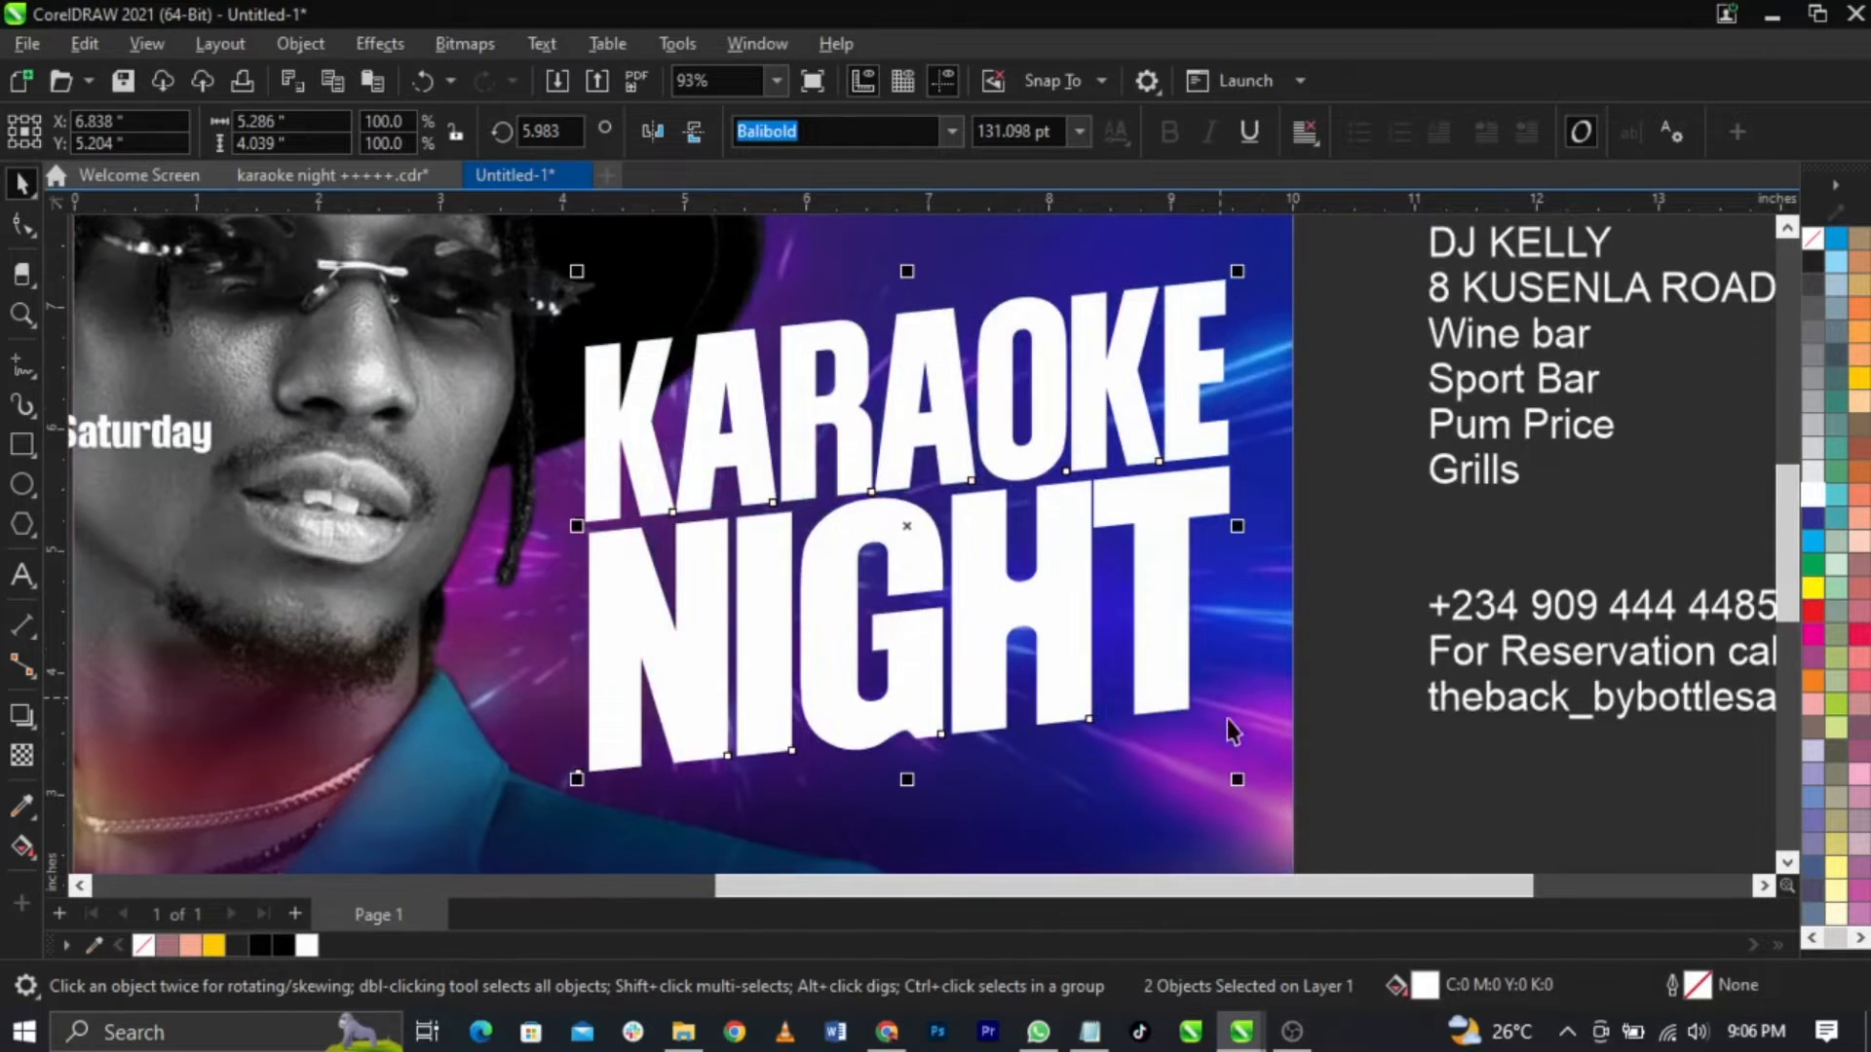
mouse_move(1240, 788)
mouse_down()
mouse_move(1235, 802)
mouse_move(1230, 780)
mouse_up()
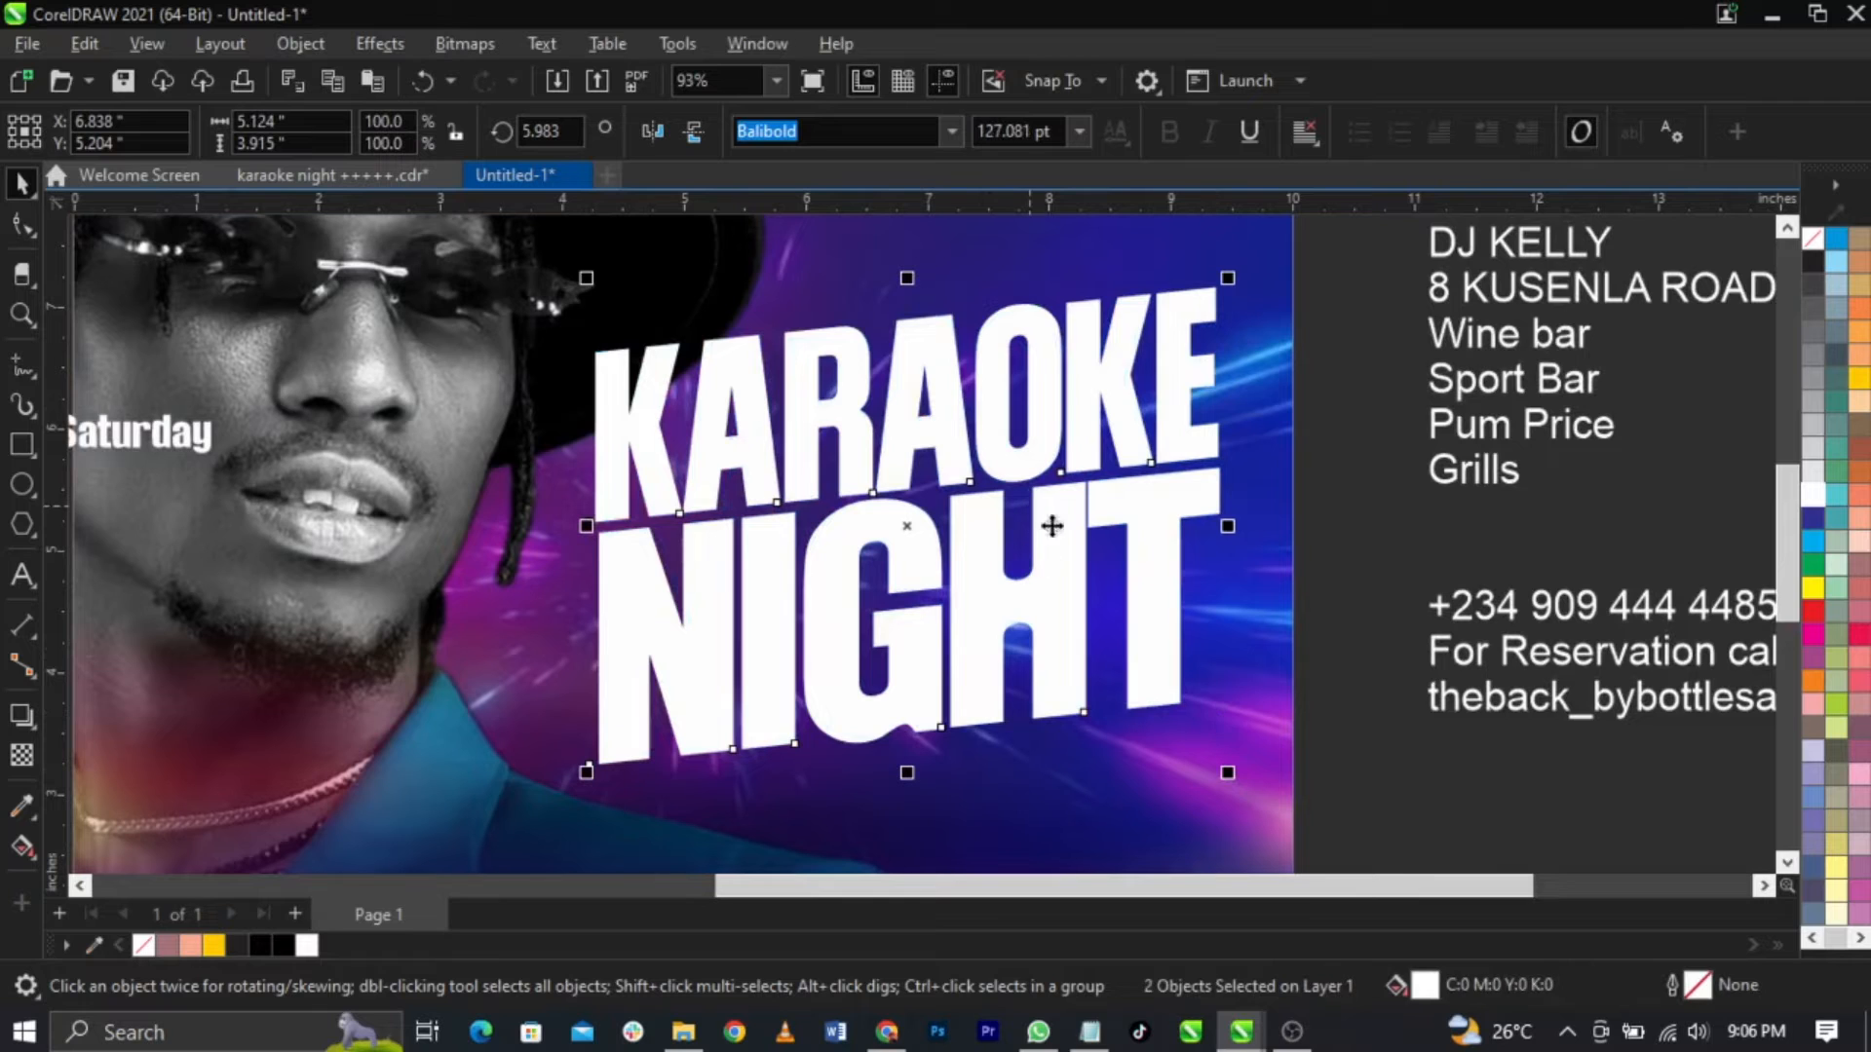
key(Escape)
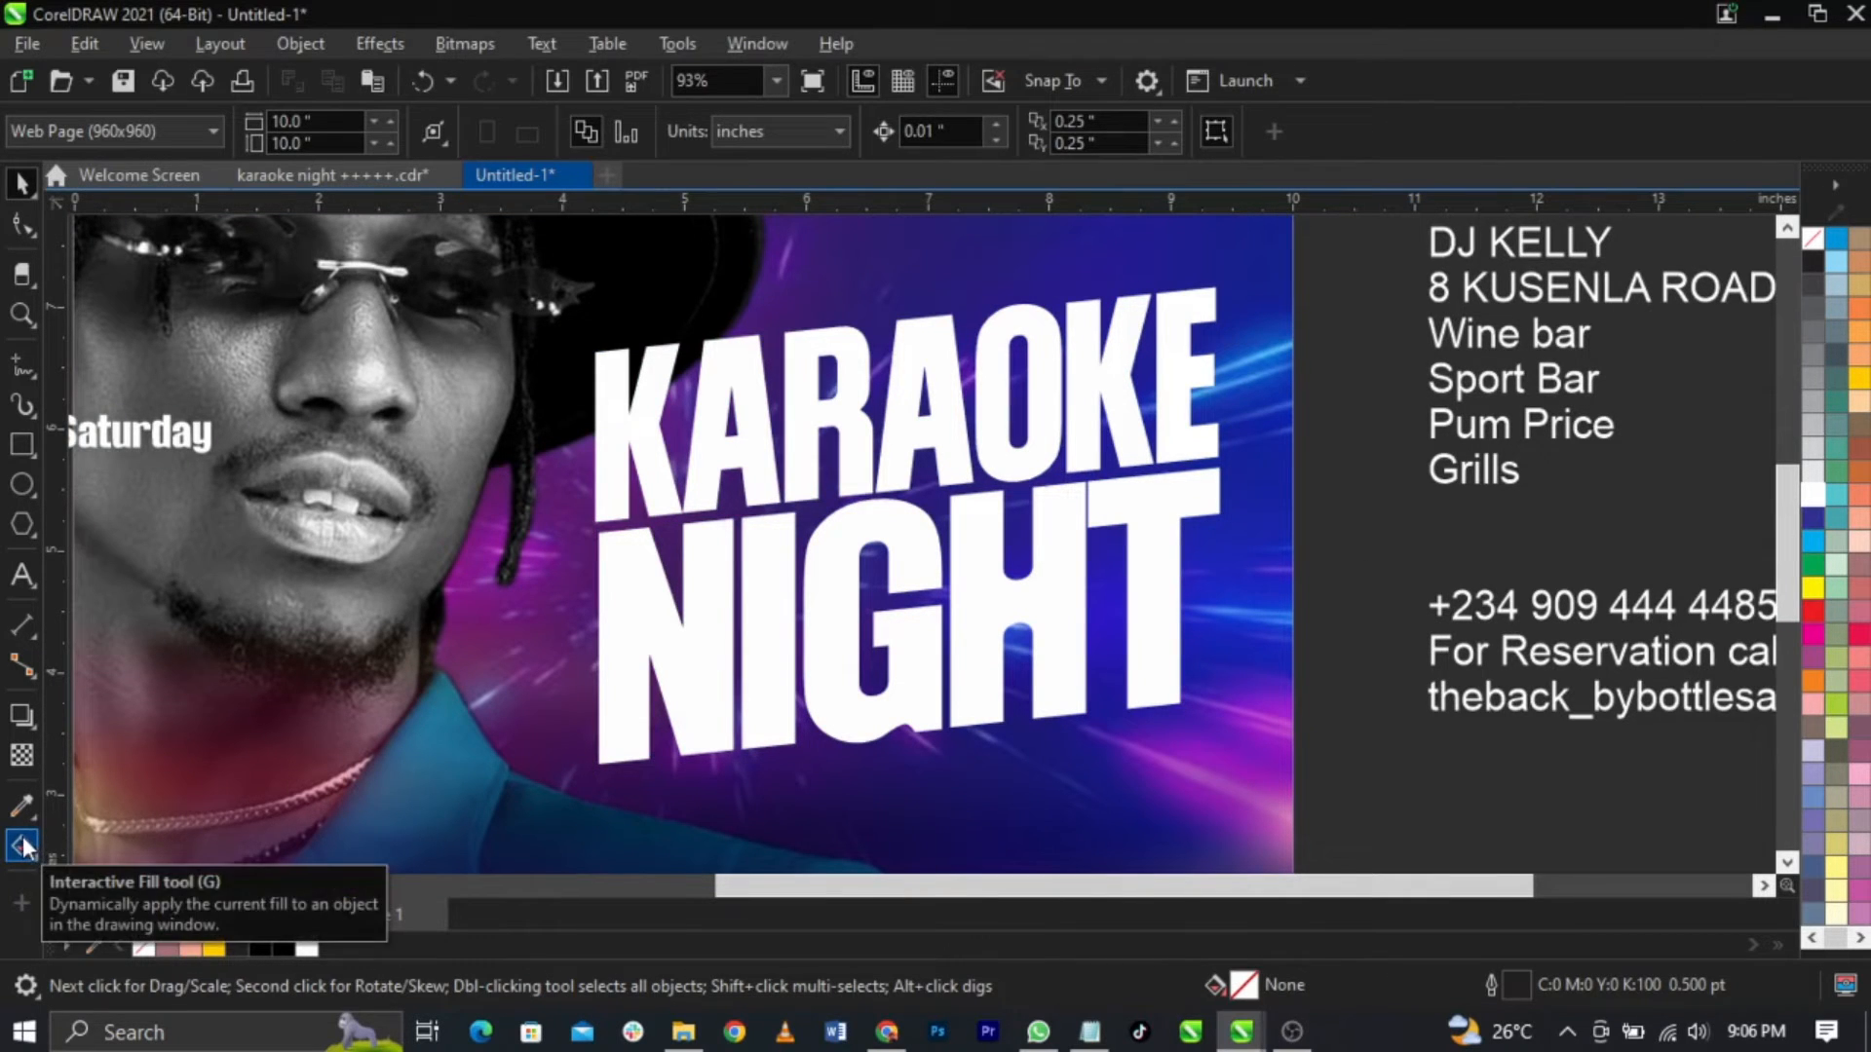
Step: Apply a linear fountain fill diagonally across NIGHT from the T down to the N, with RGB grey #C2C2C2 as its end color
click(27, 840)
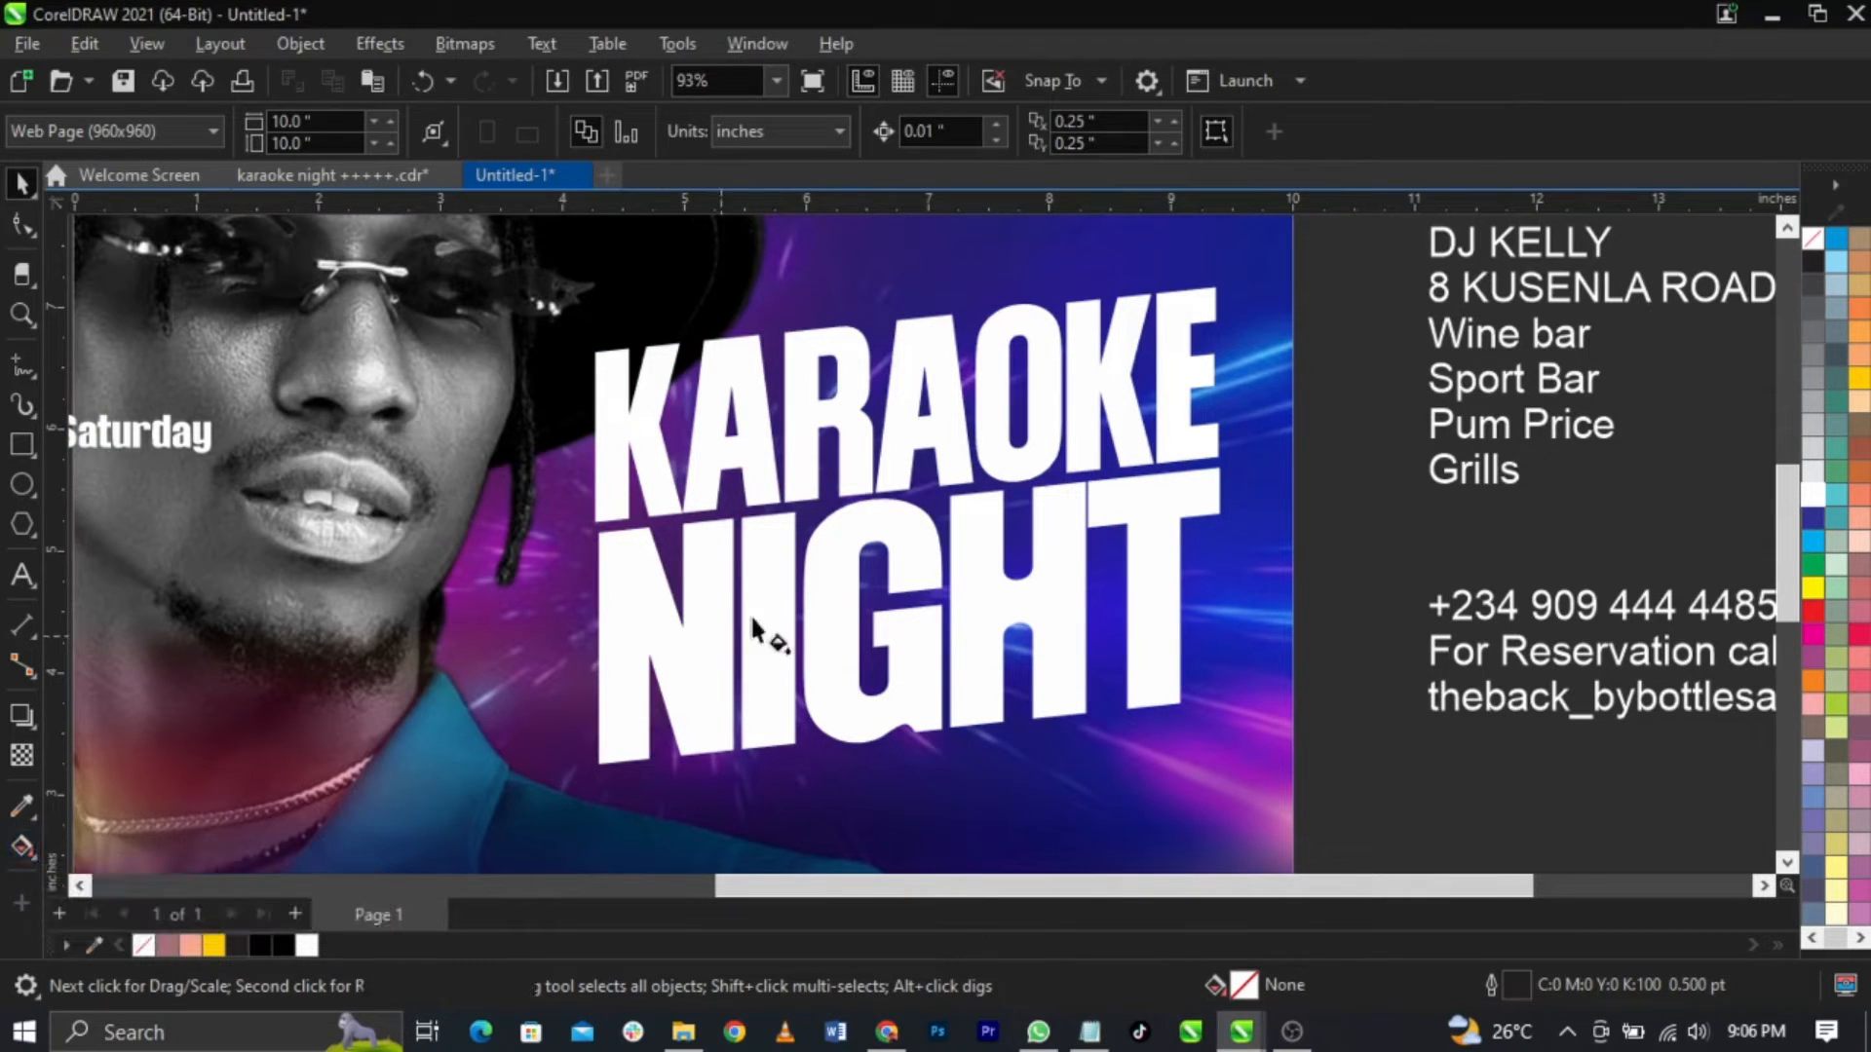
click(1181, 573)
drag(1198, 492, 618, 696)
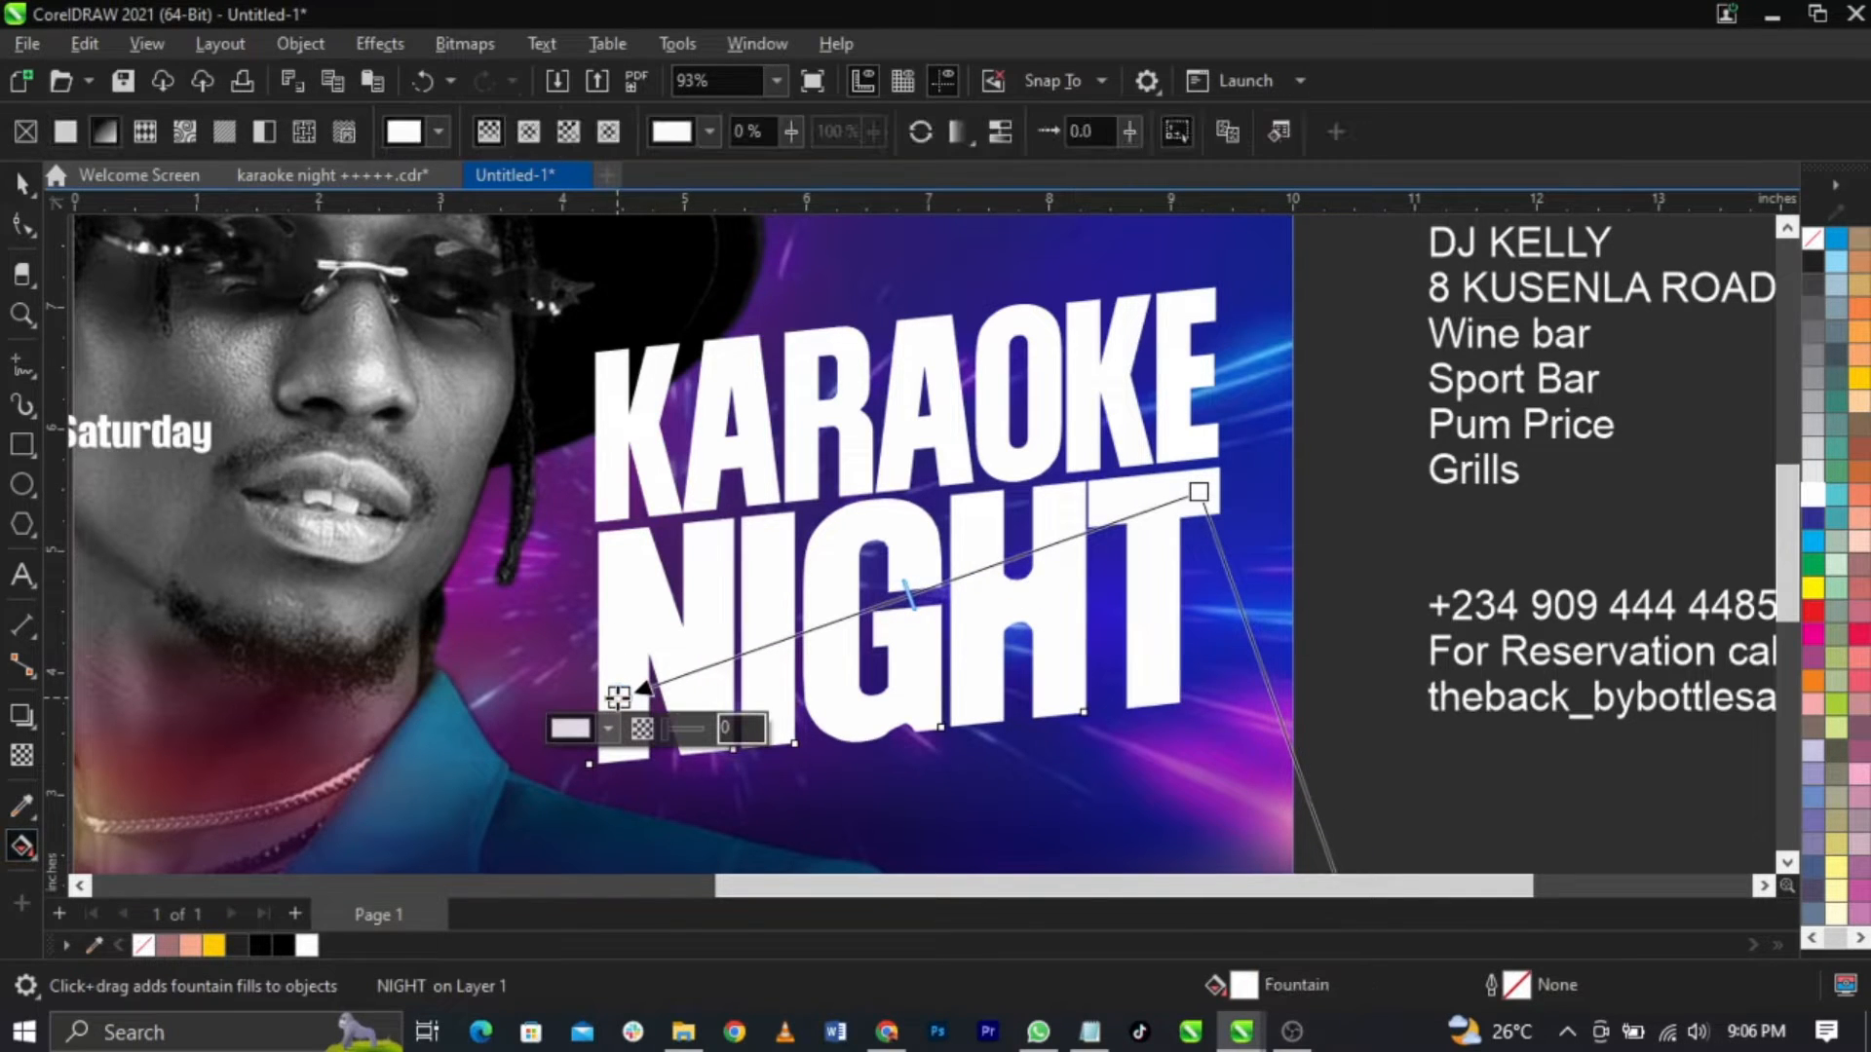
click(608, 729)
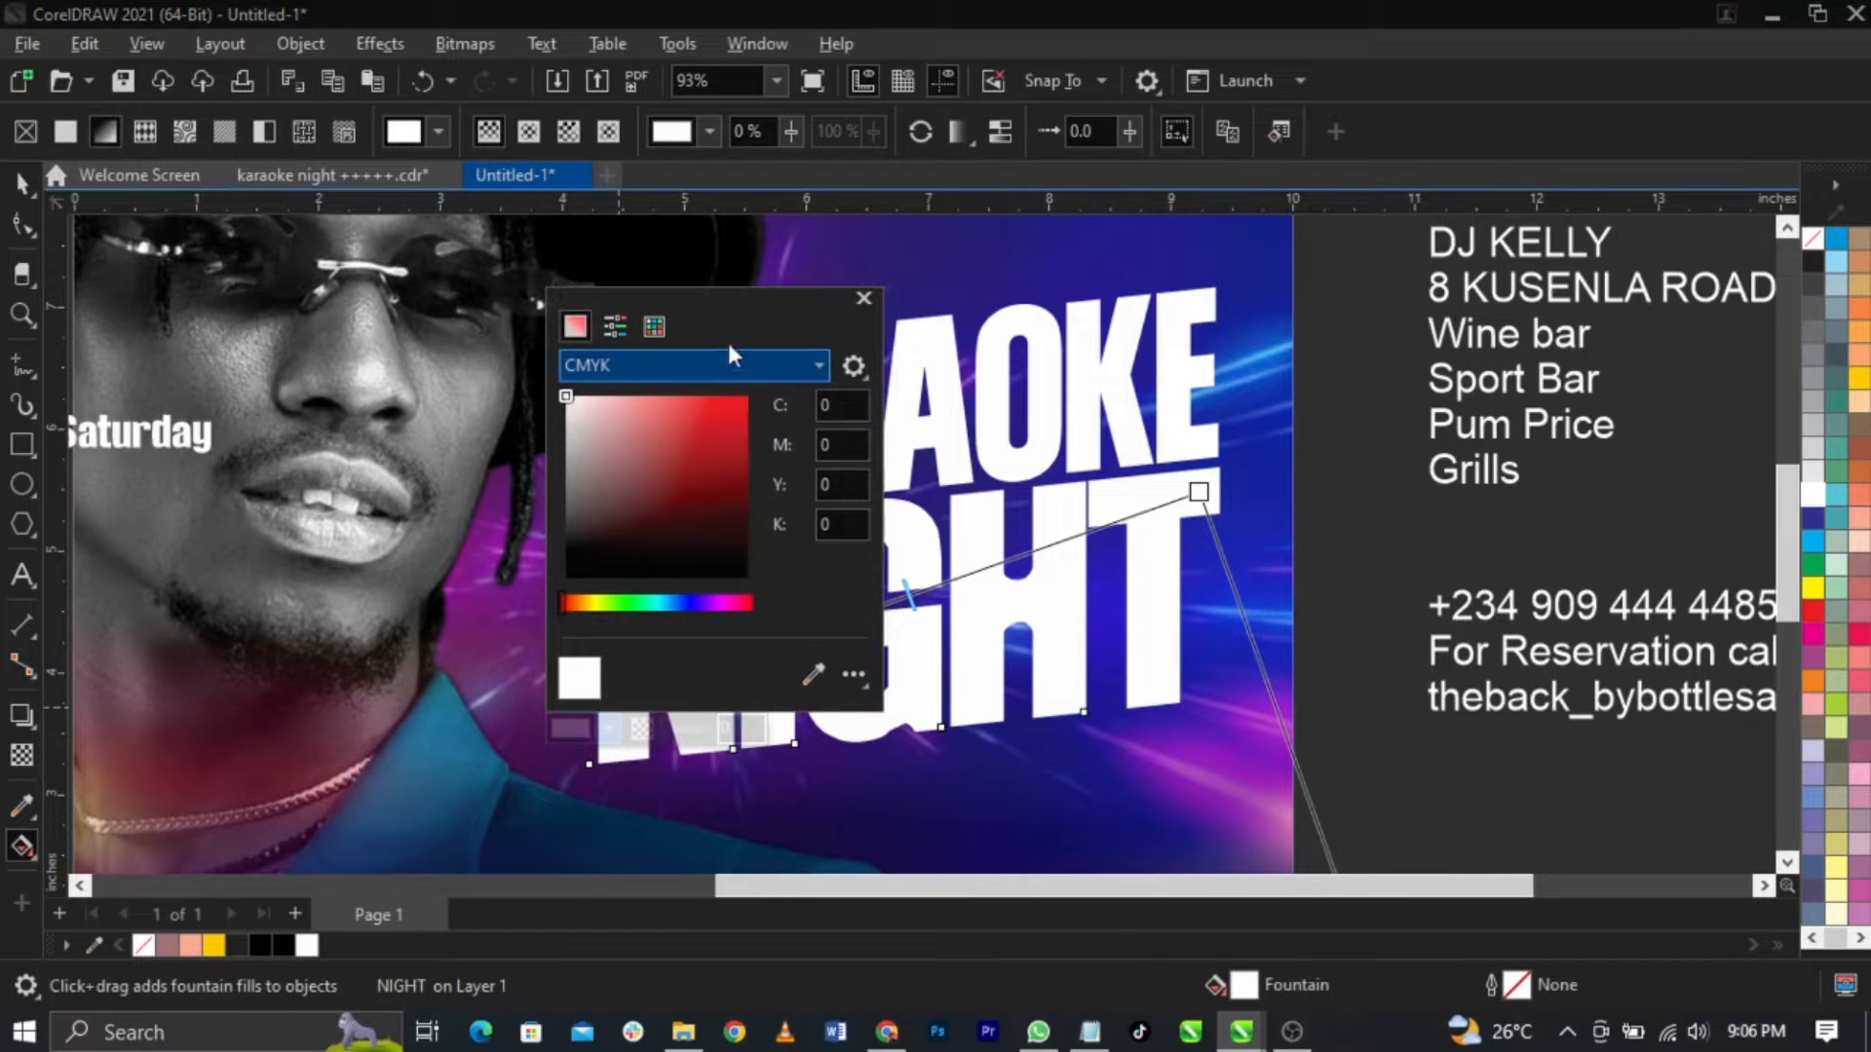
drag(731, 353, 406, 348)
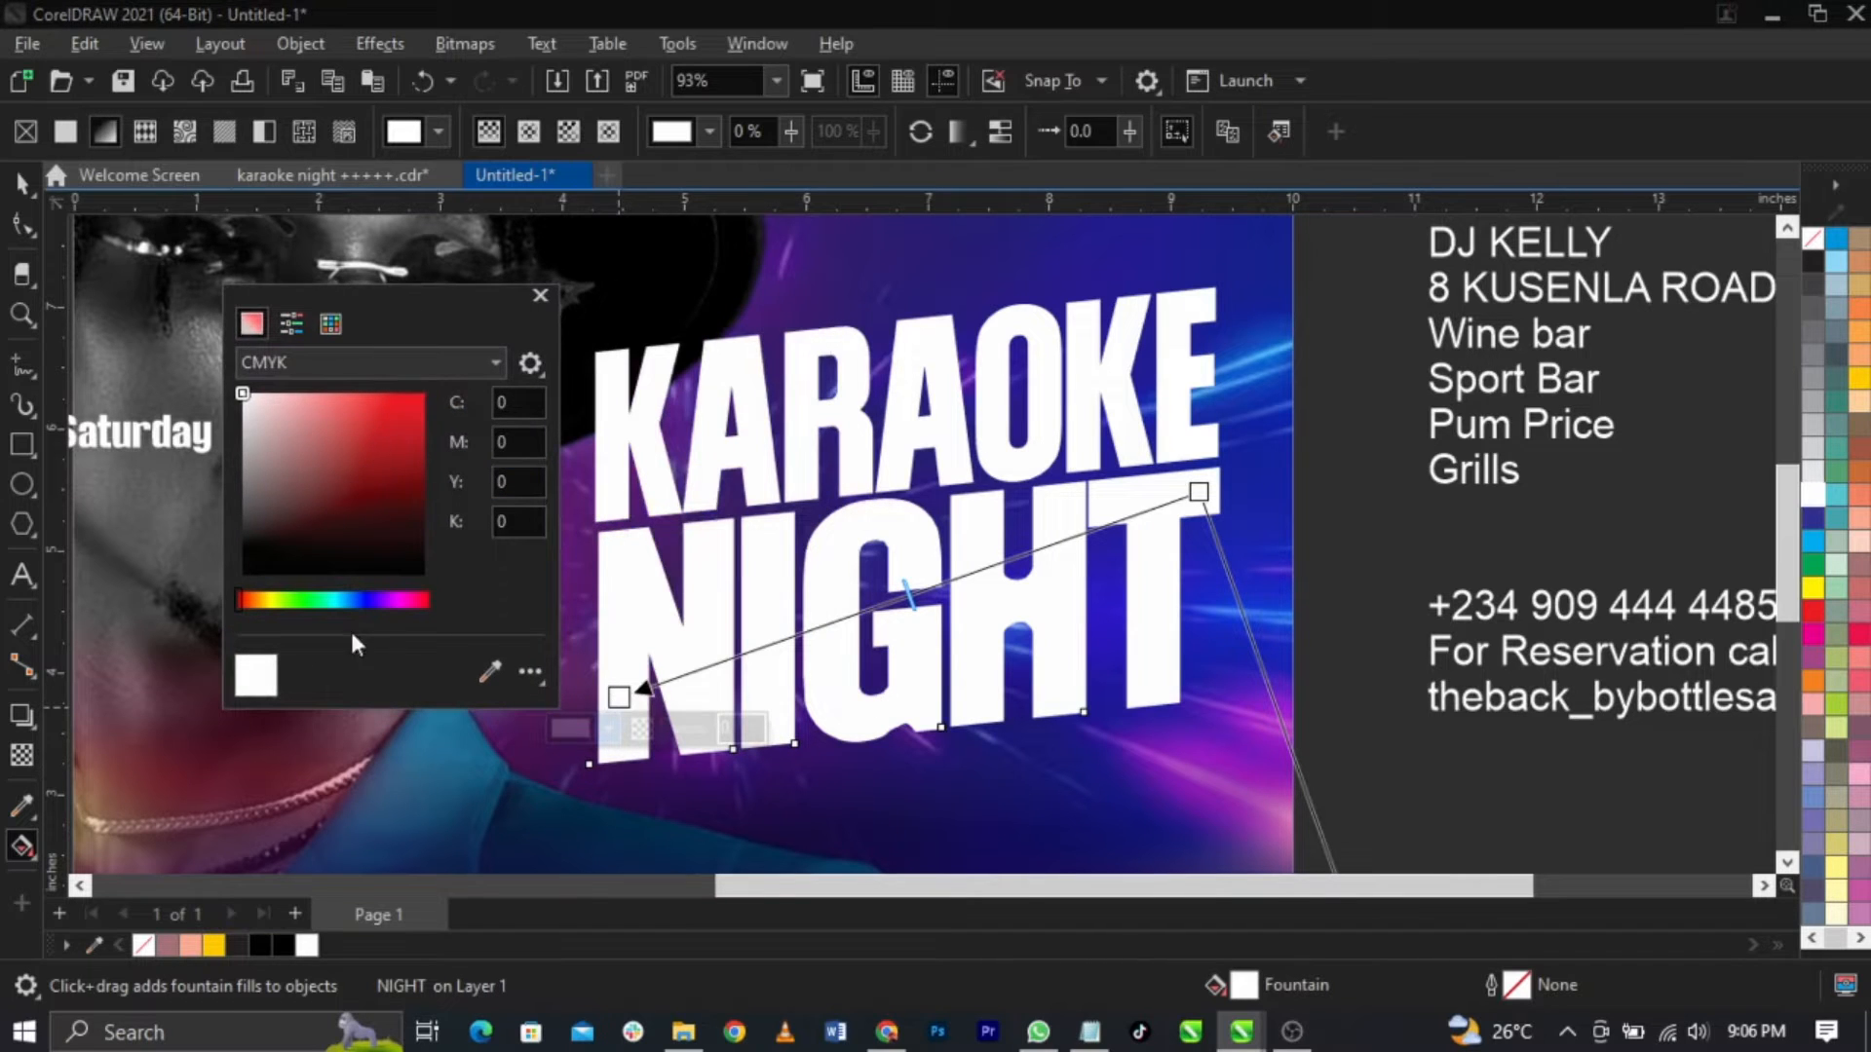
click(304, 366)
click(302, 431)
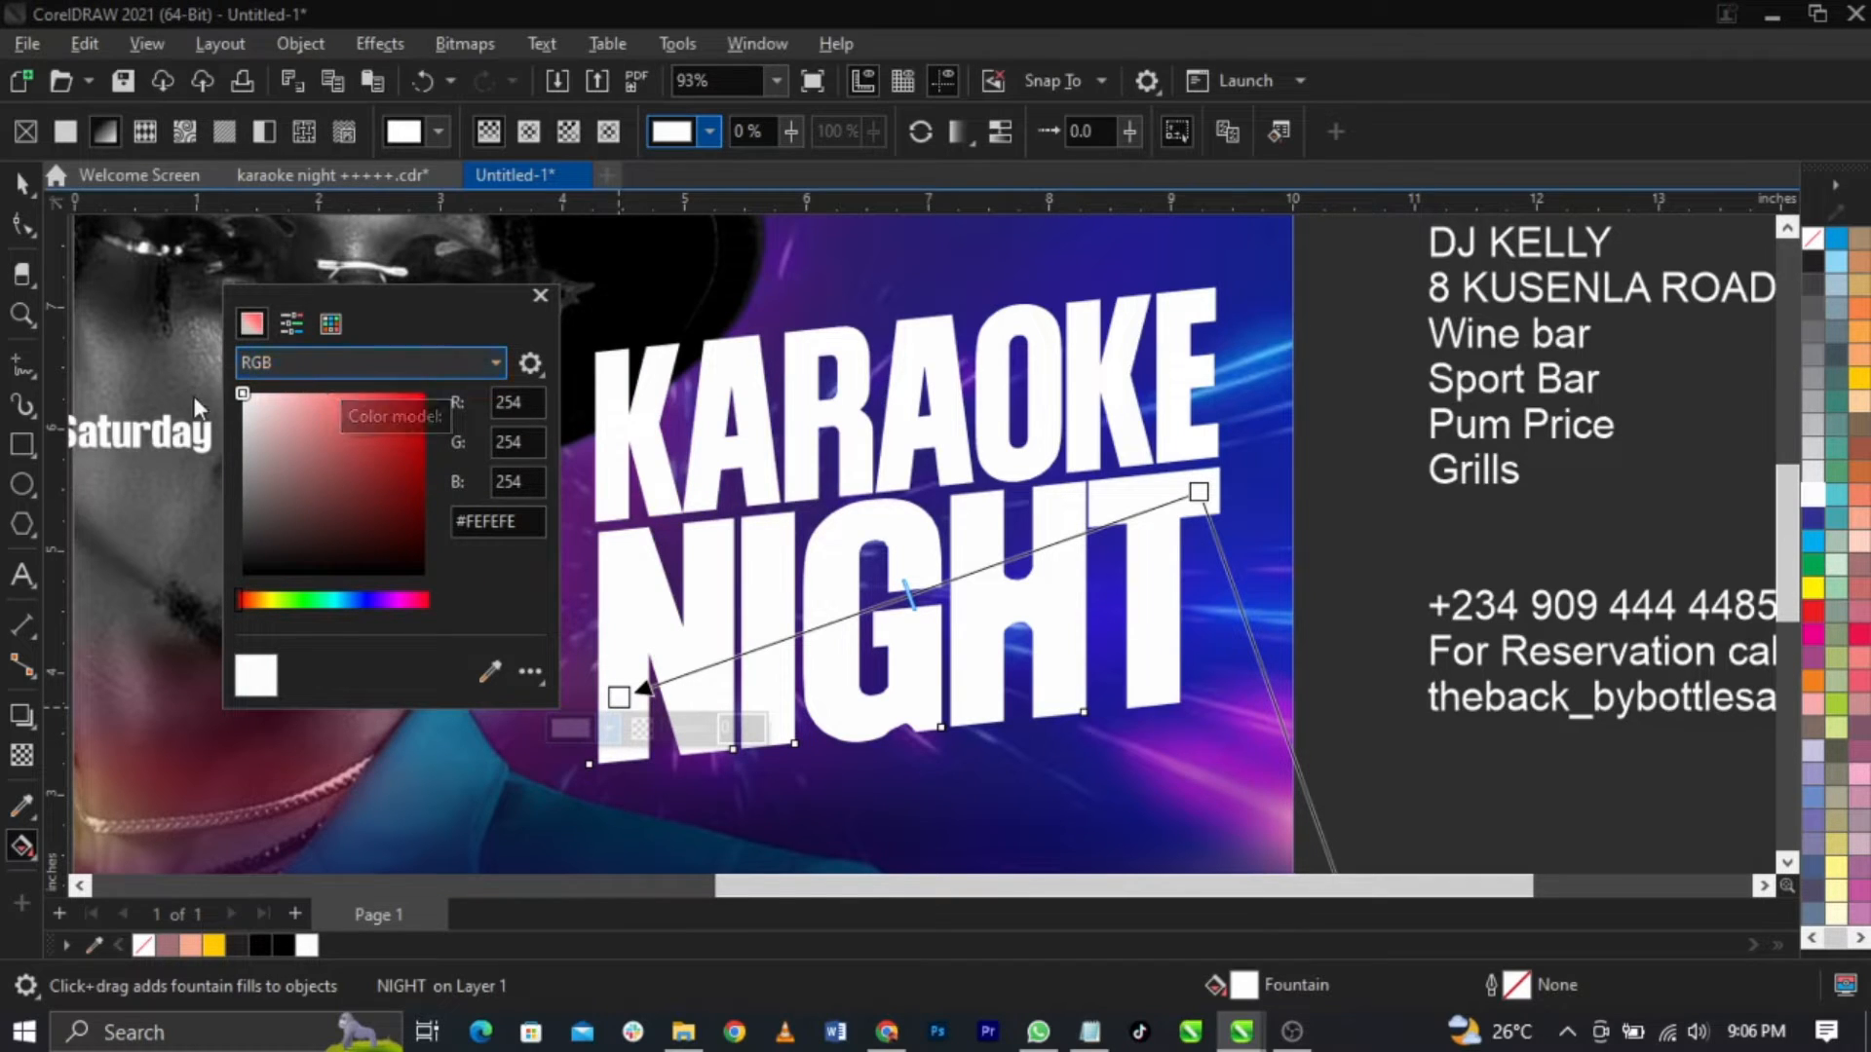
mouse_move(242, 394)
mouse_down()
mouse_move(230, 446)
mouse_move(243, 436)
mouse_up()
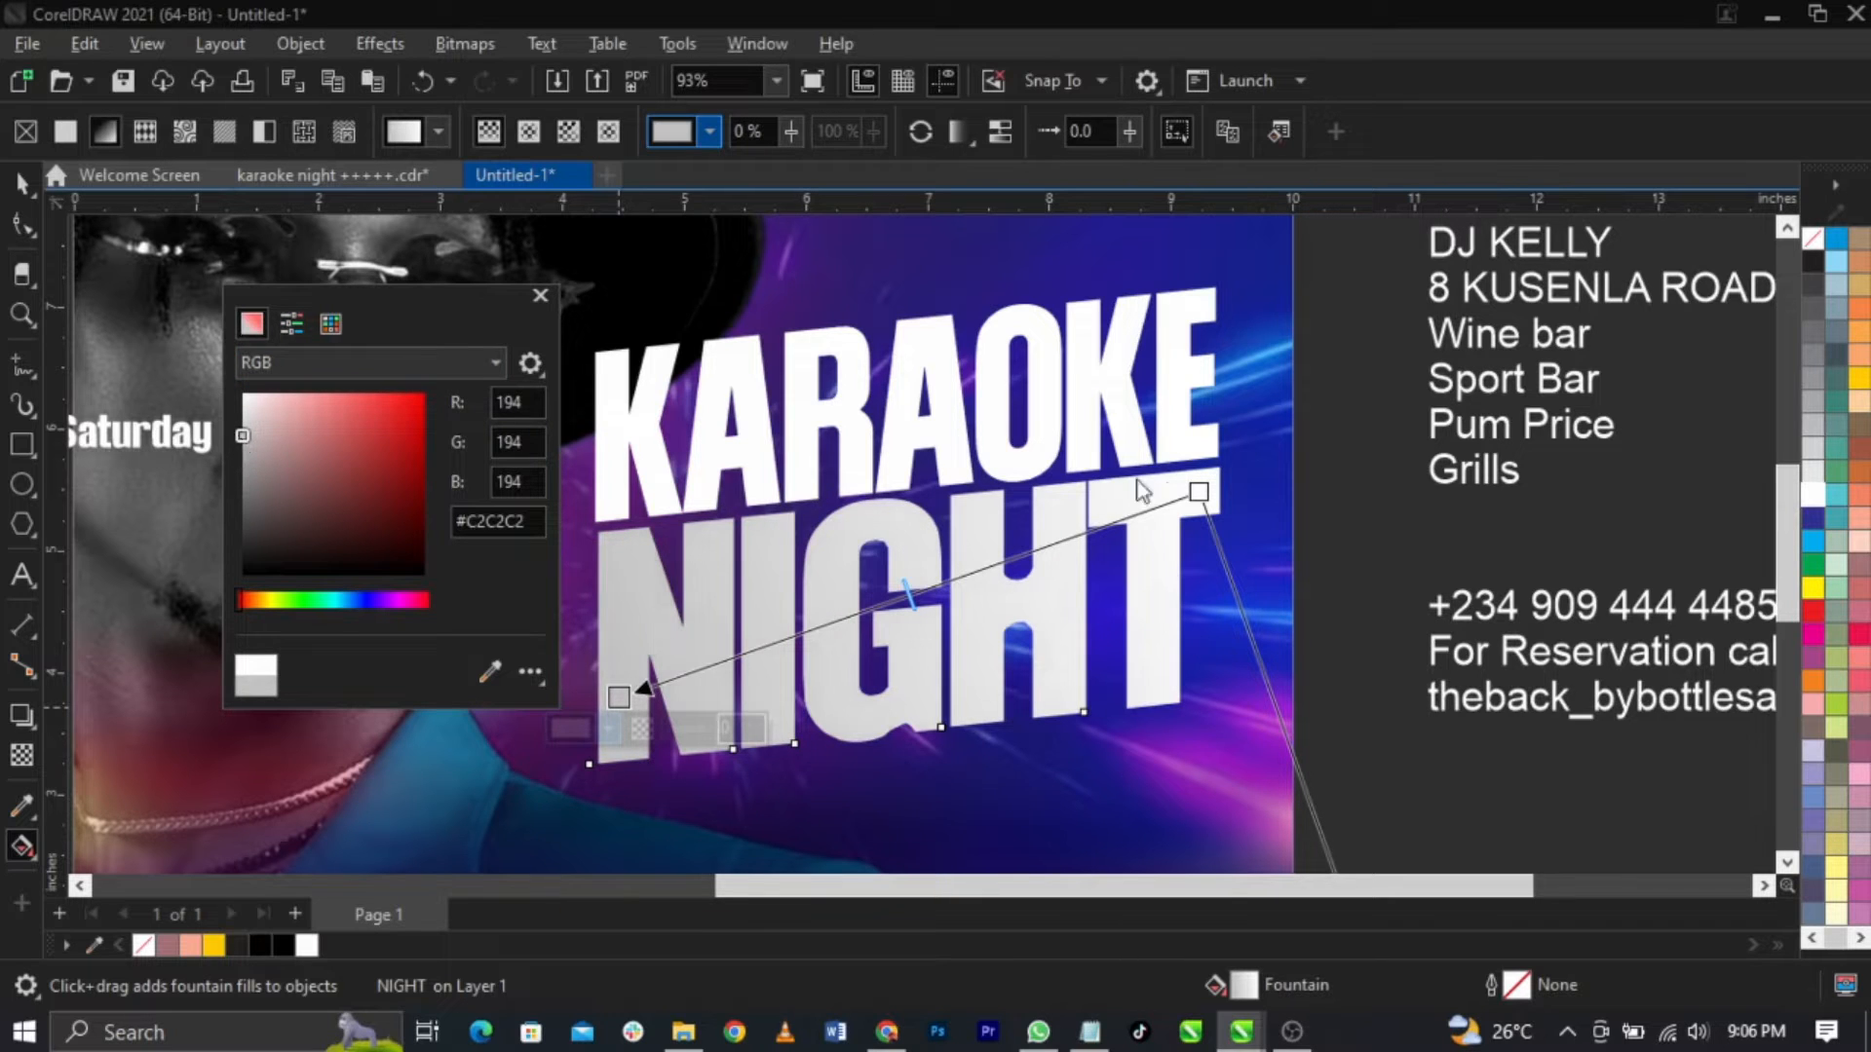
Step: Set the start color of NIGHT's gradient, at the T, to RGB light grey #DBDBDB
click(1198, 492)
click(1187, 526)
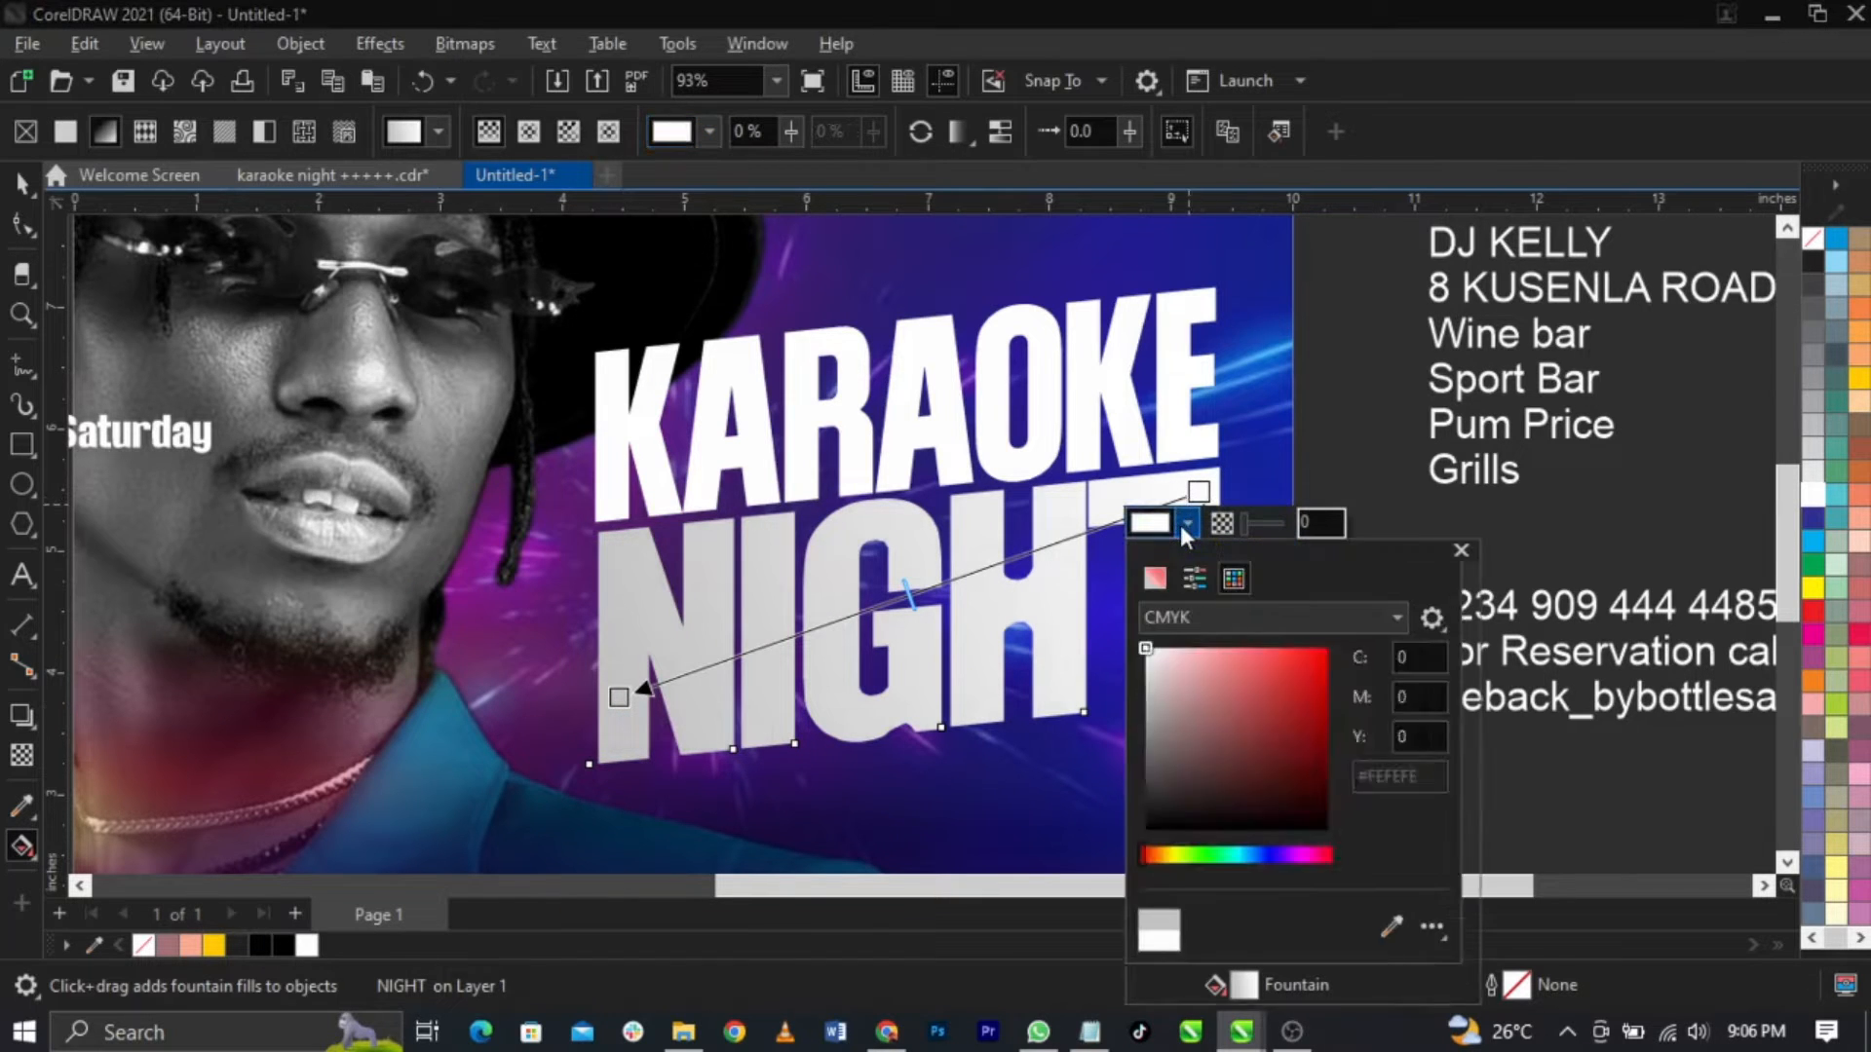
click(1233, 579)
click(1155, 579)
click(1179, 616)
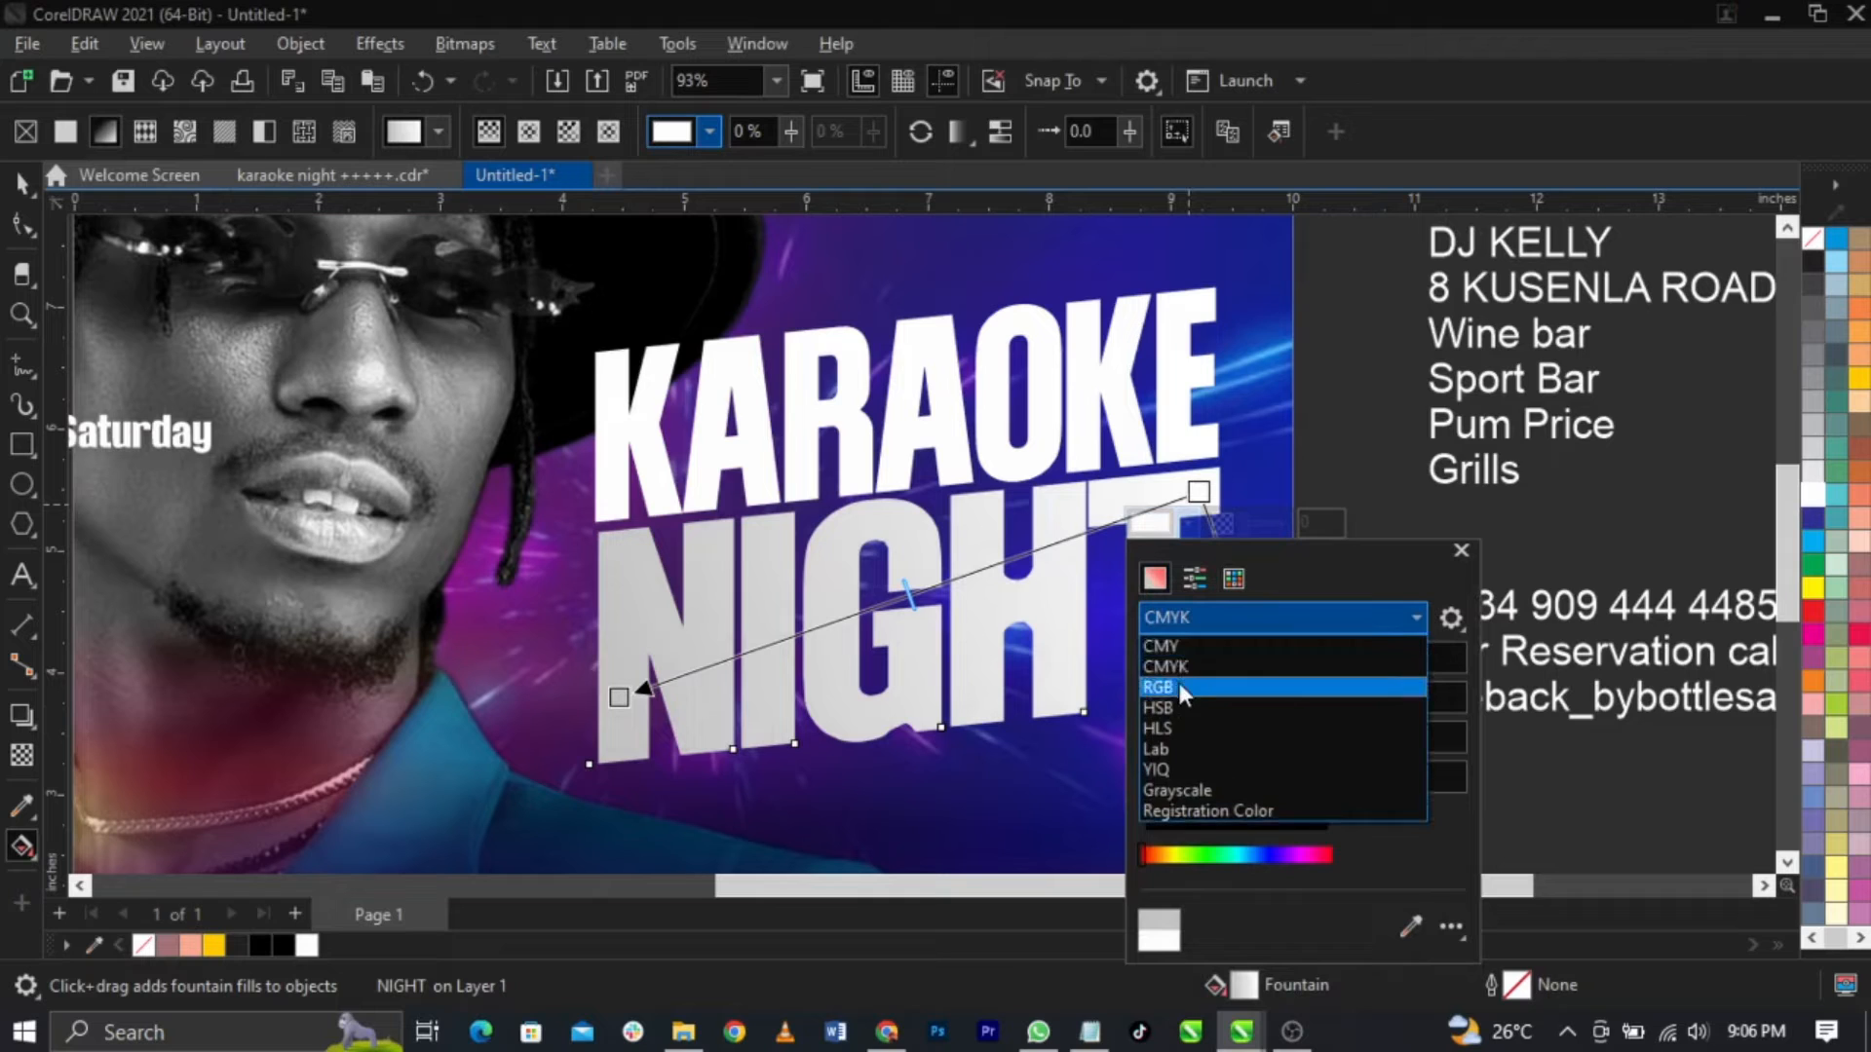
click(1179, 682)
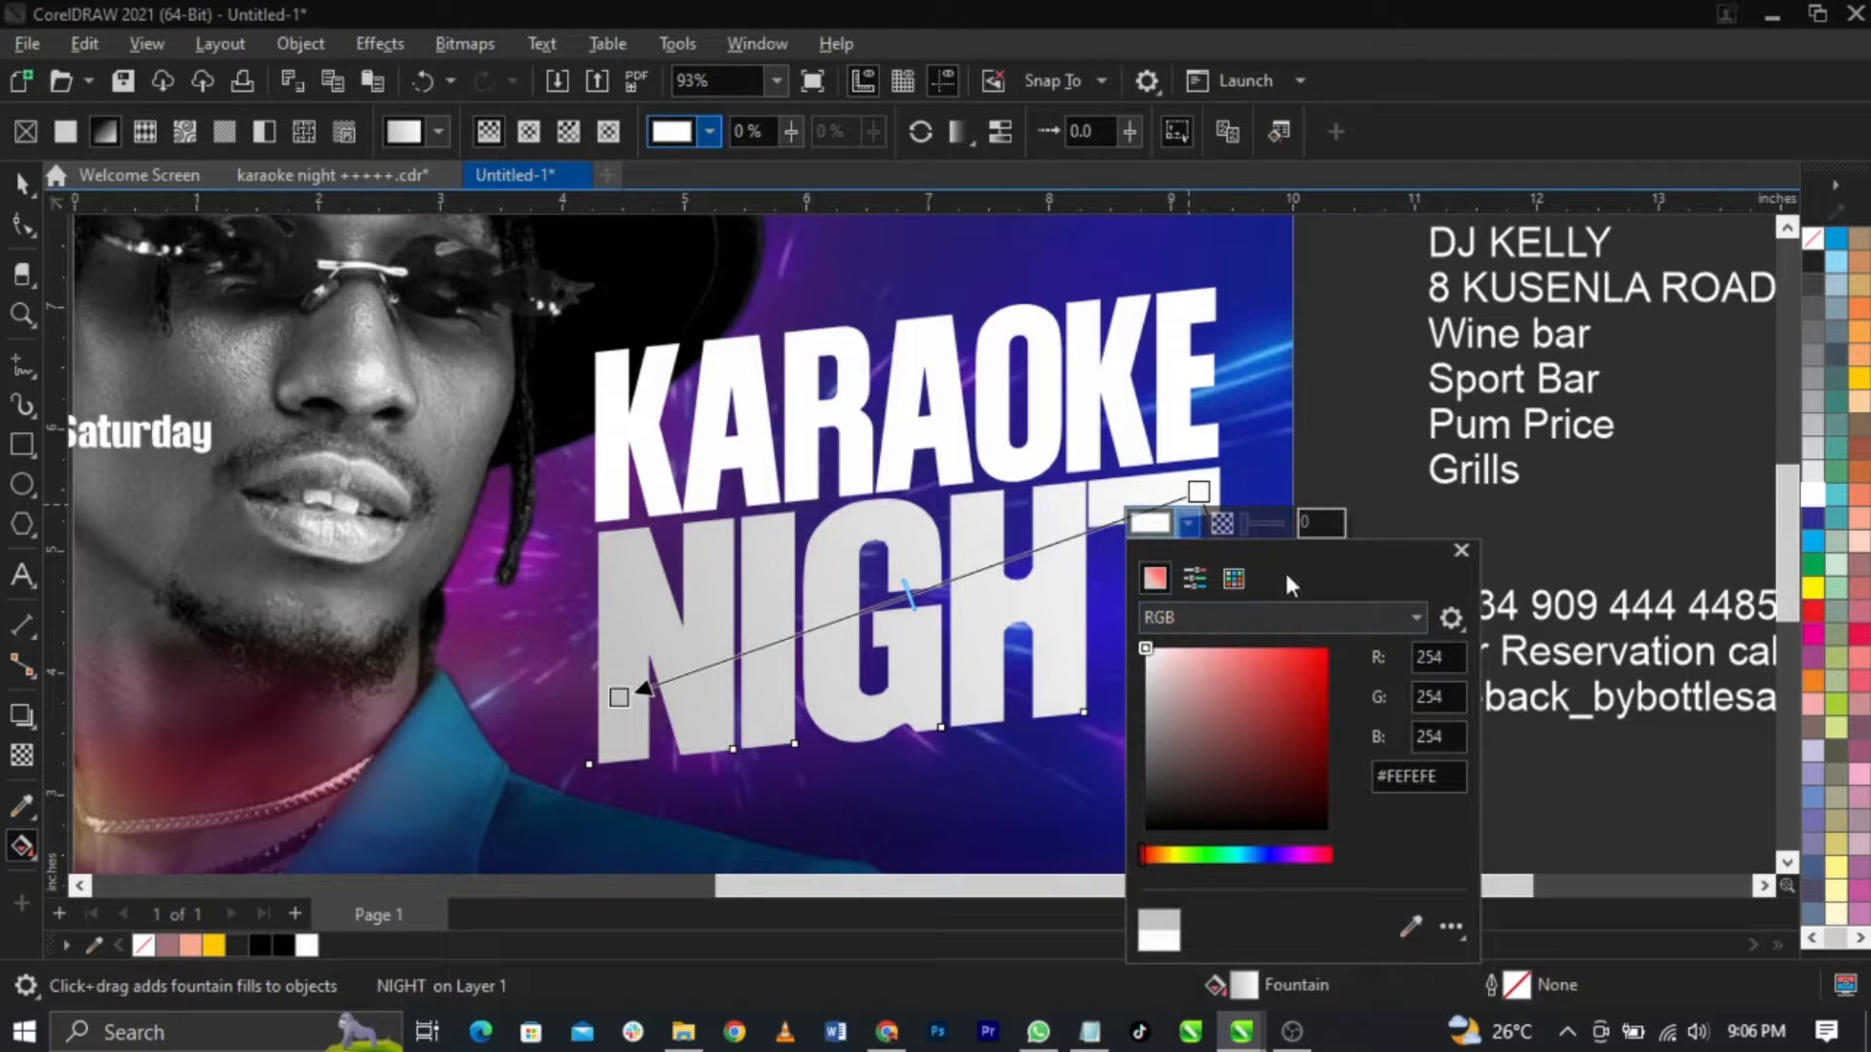
drag(1284, 569, 1518, 428)
click(1378, 534)
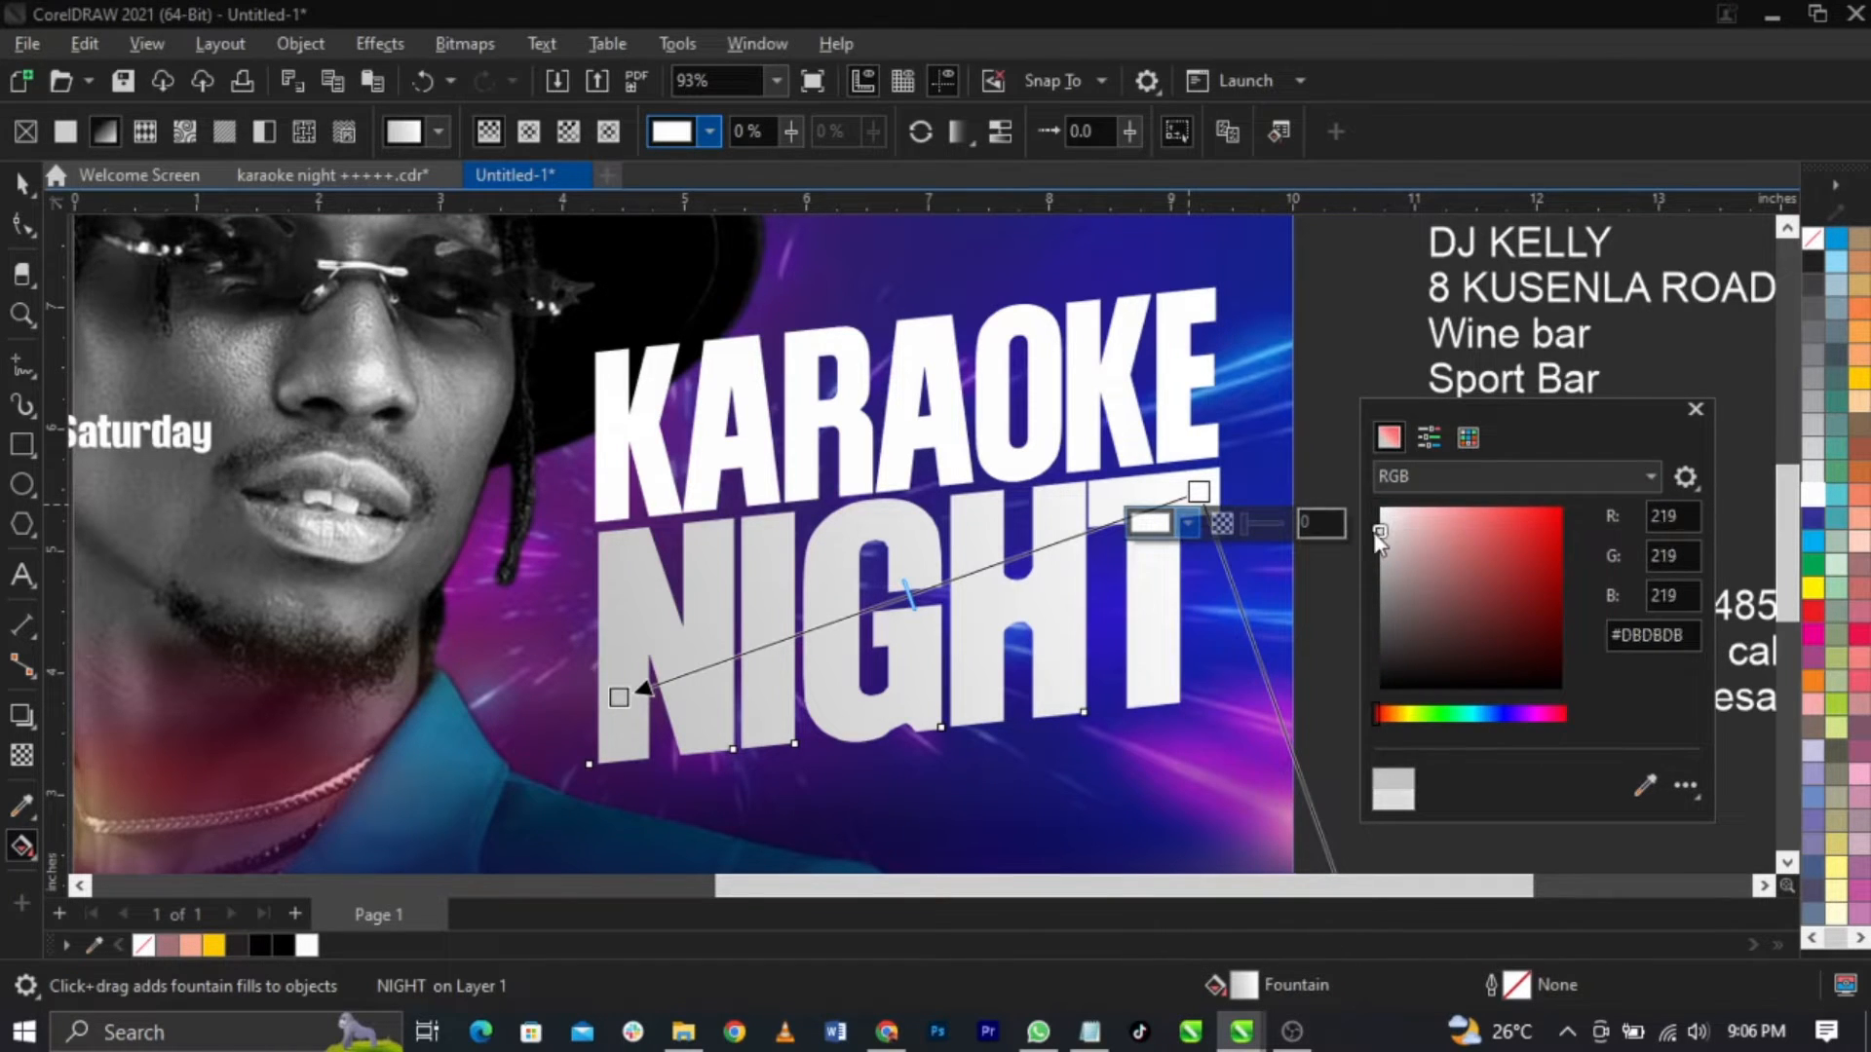
click(931, 584)
double_click(931, 584)
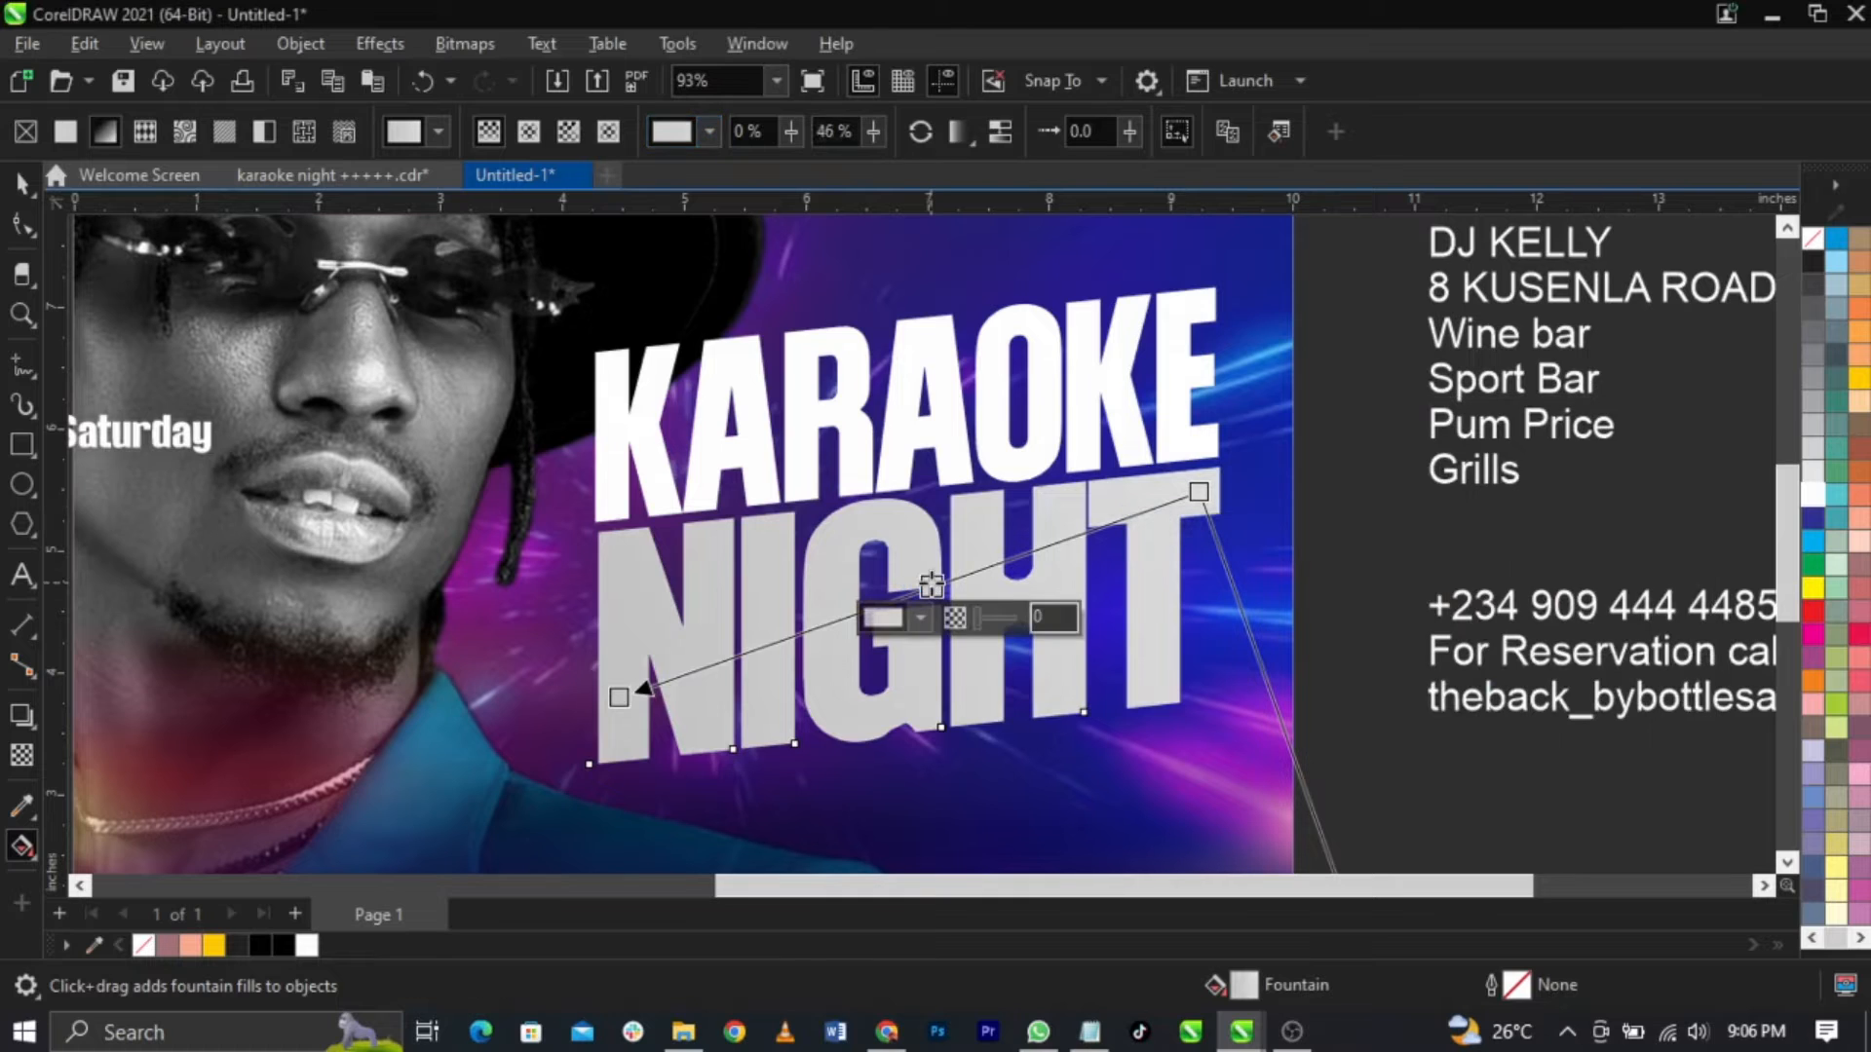
click(920, 619)
click(846, 614)
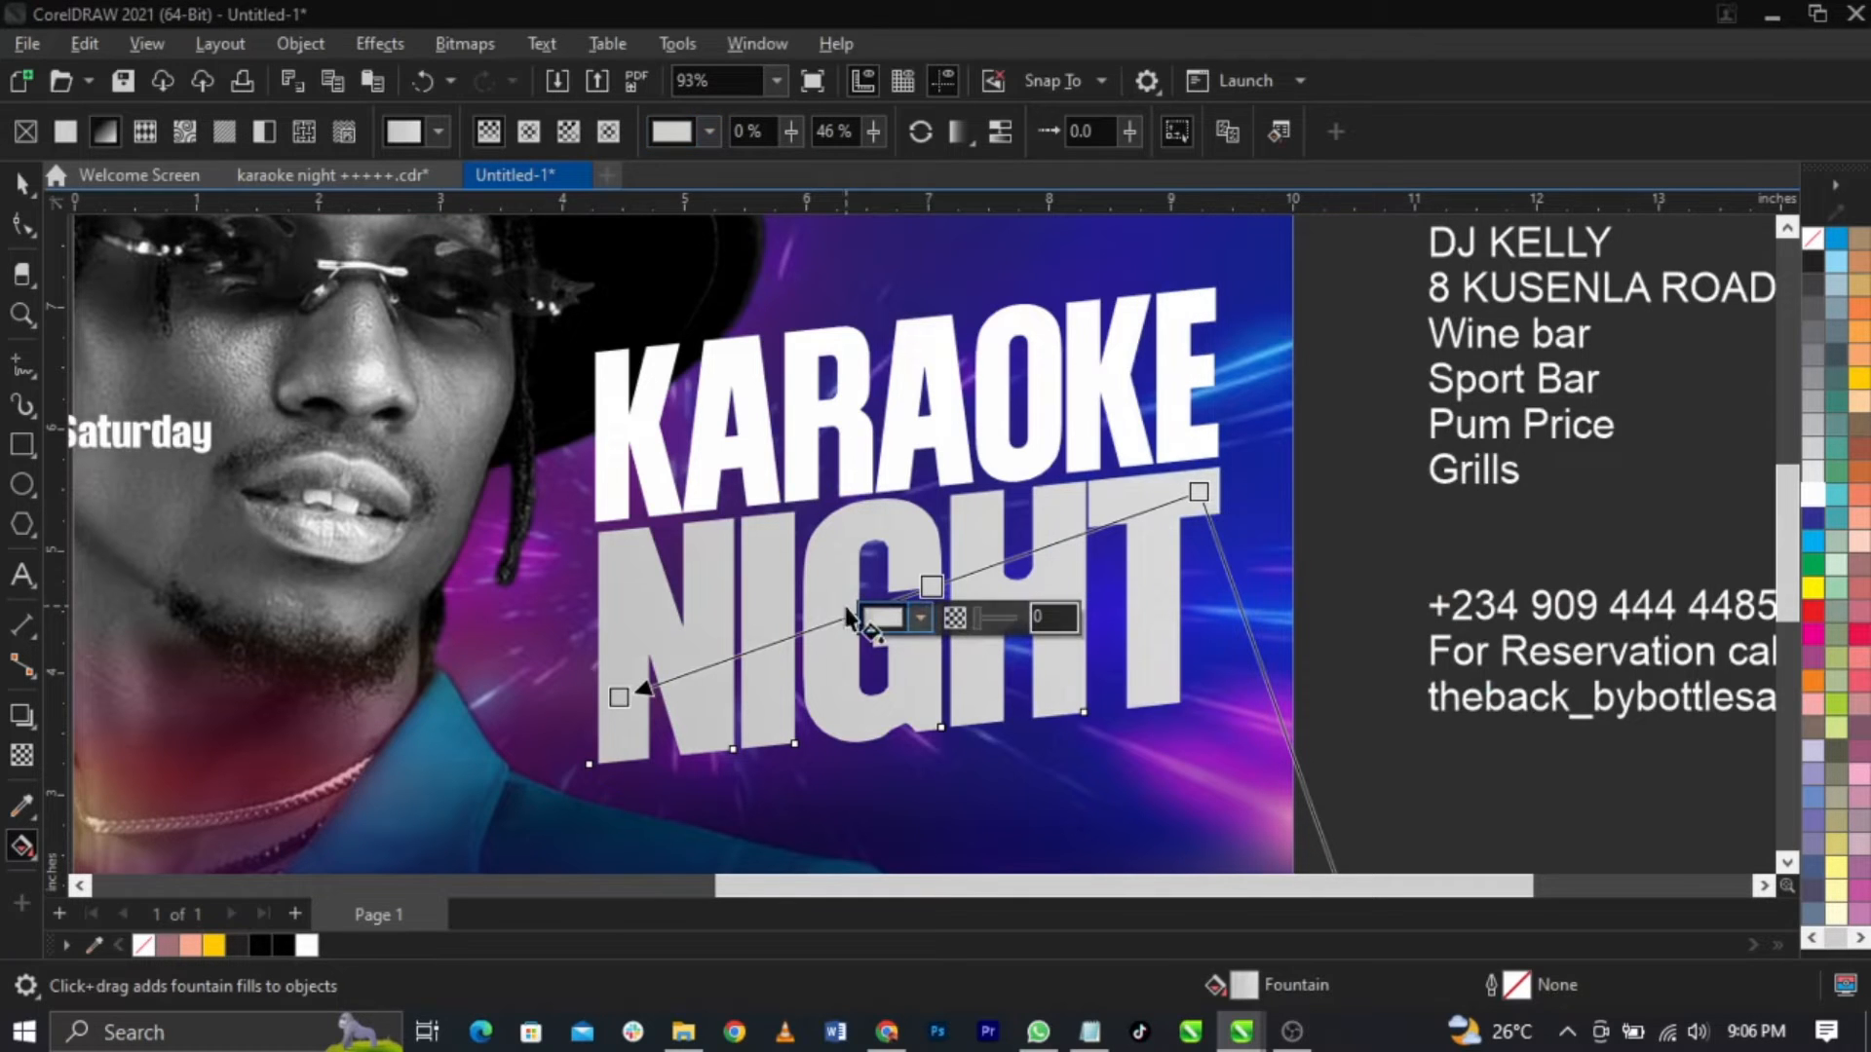
double_click(935, 588)
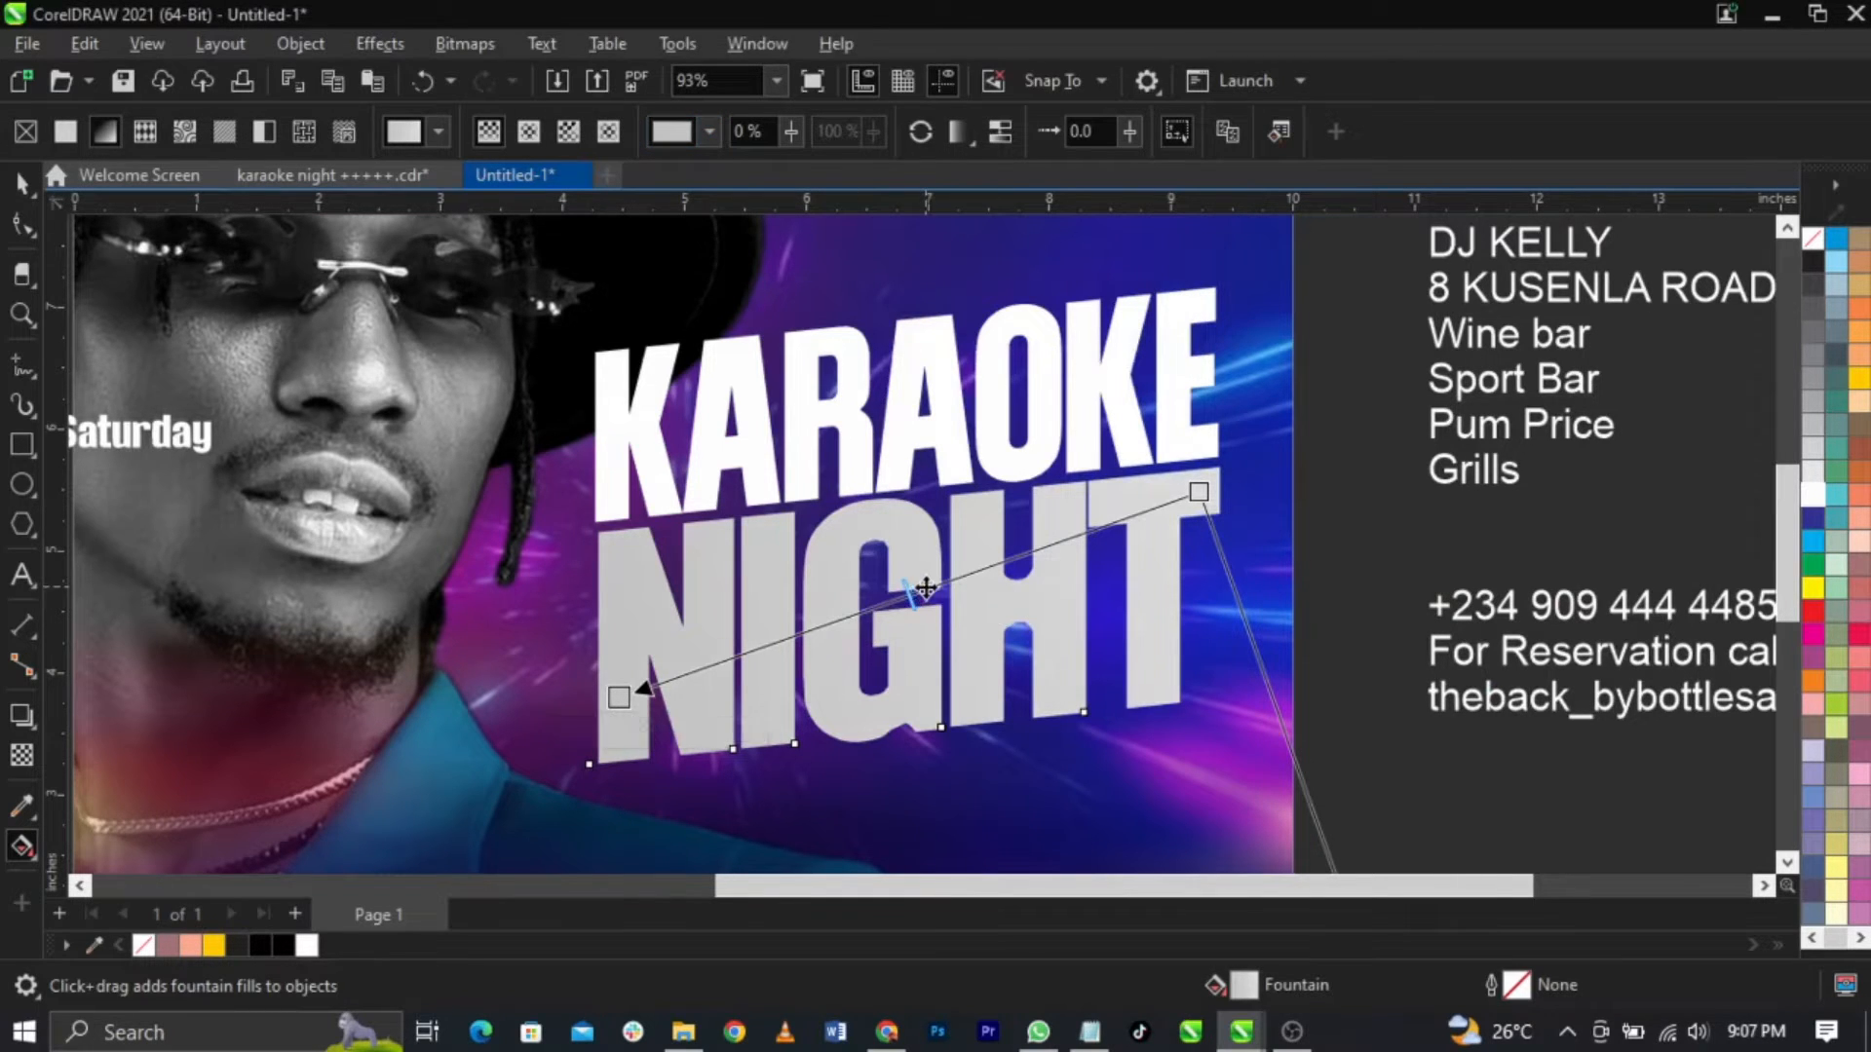
Step: Add a color node at 47% on NIGHT's gradient and make it white, dismissing the chat notification
double_click(925, 588)
click(920, 619)
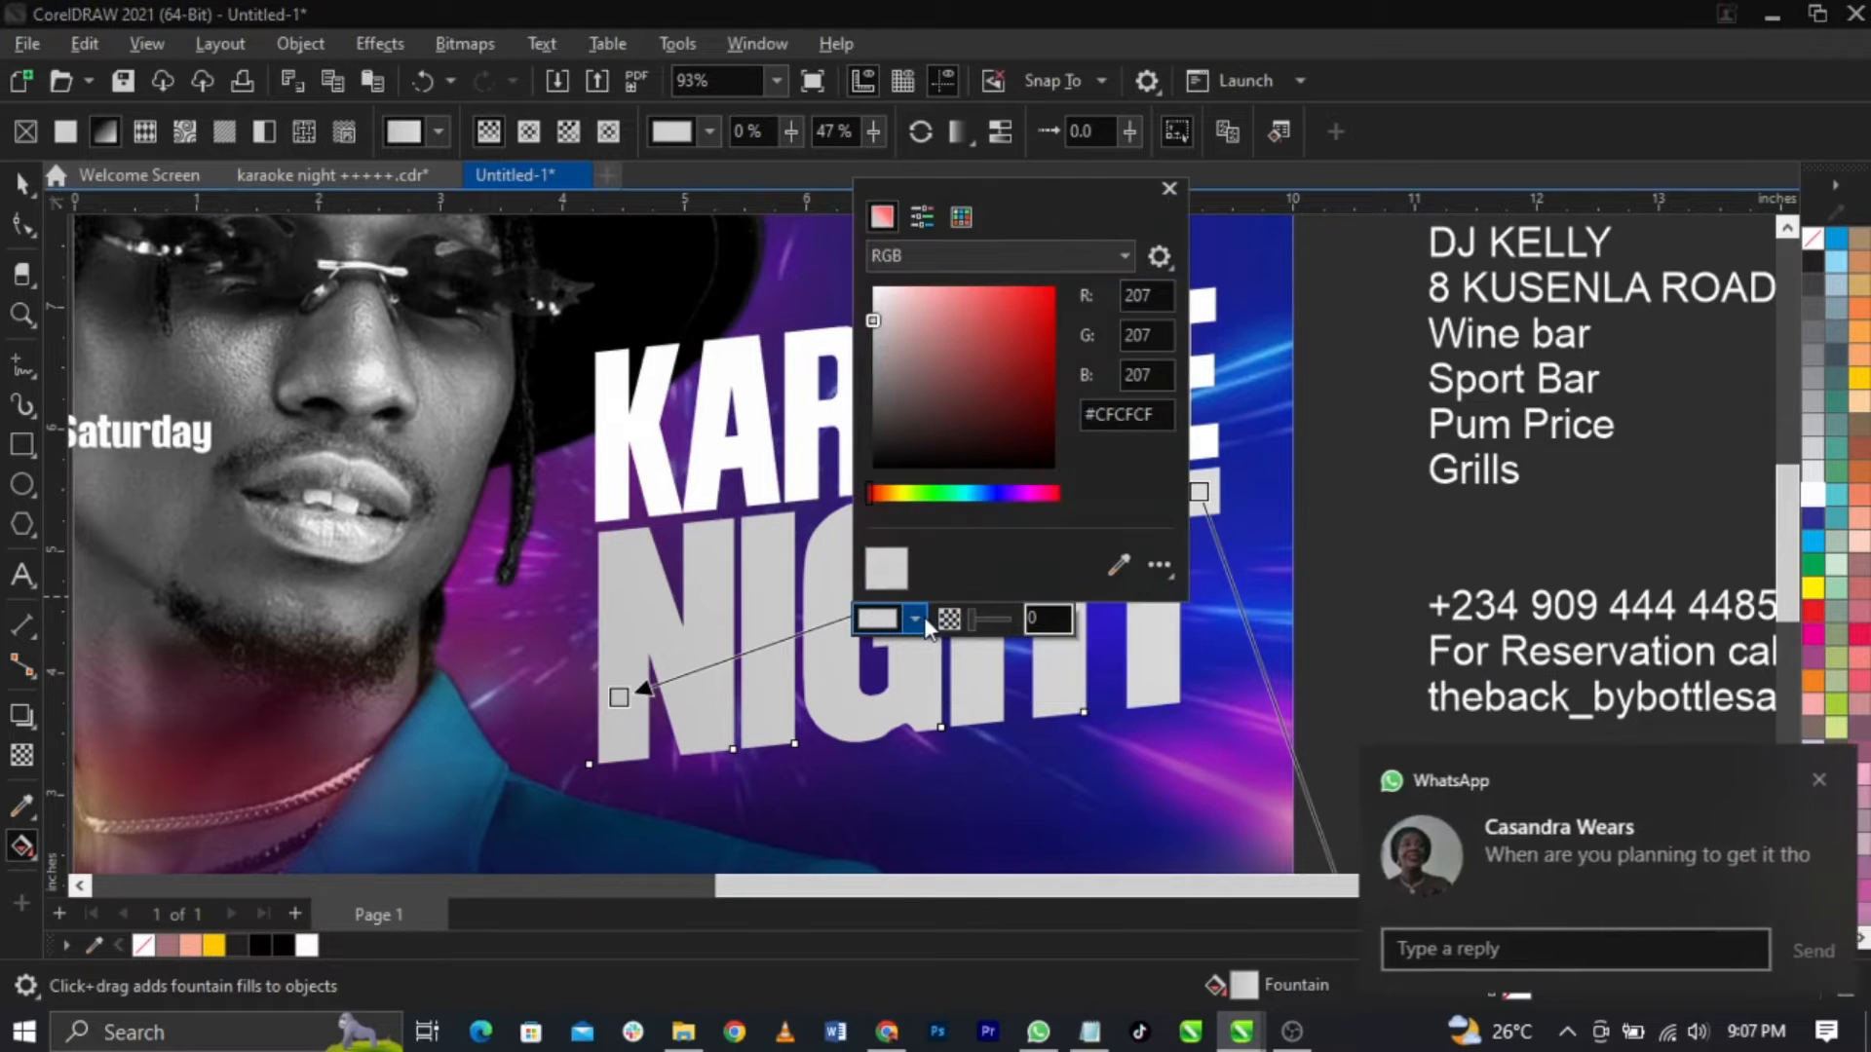
click(1811, 780)
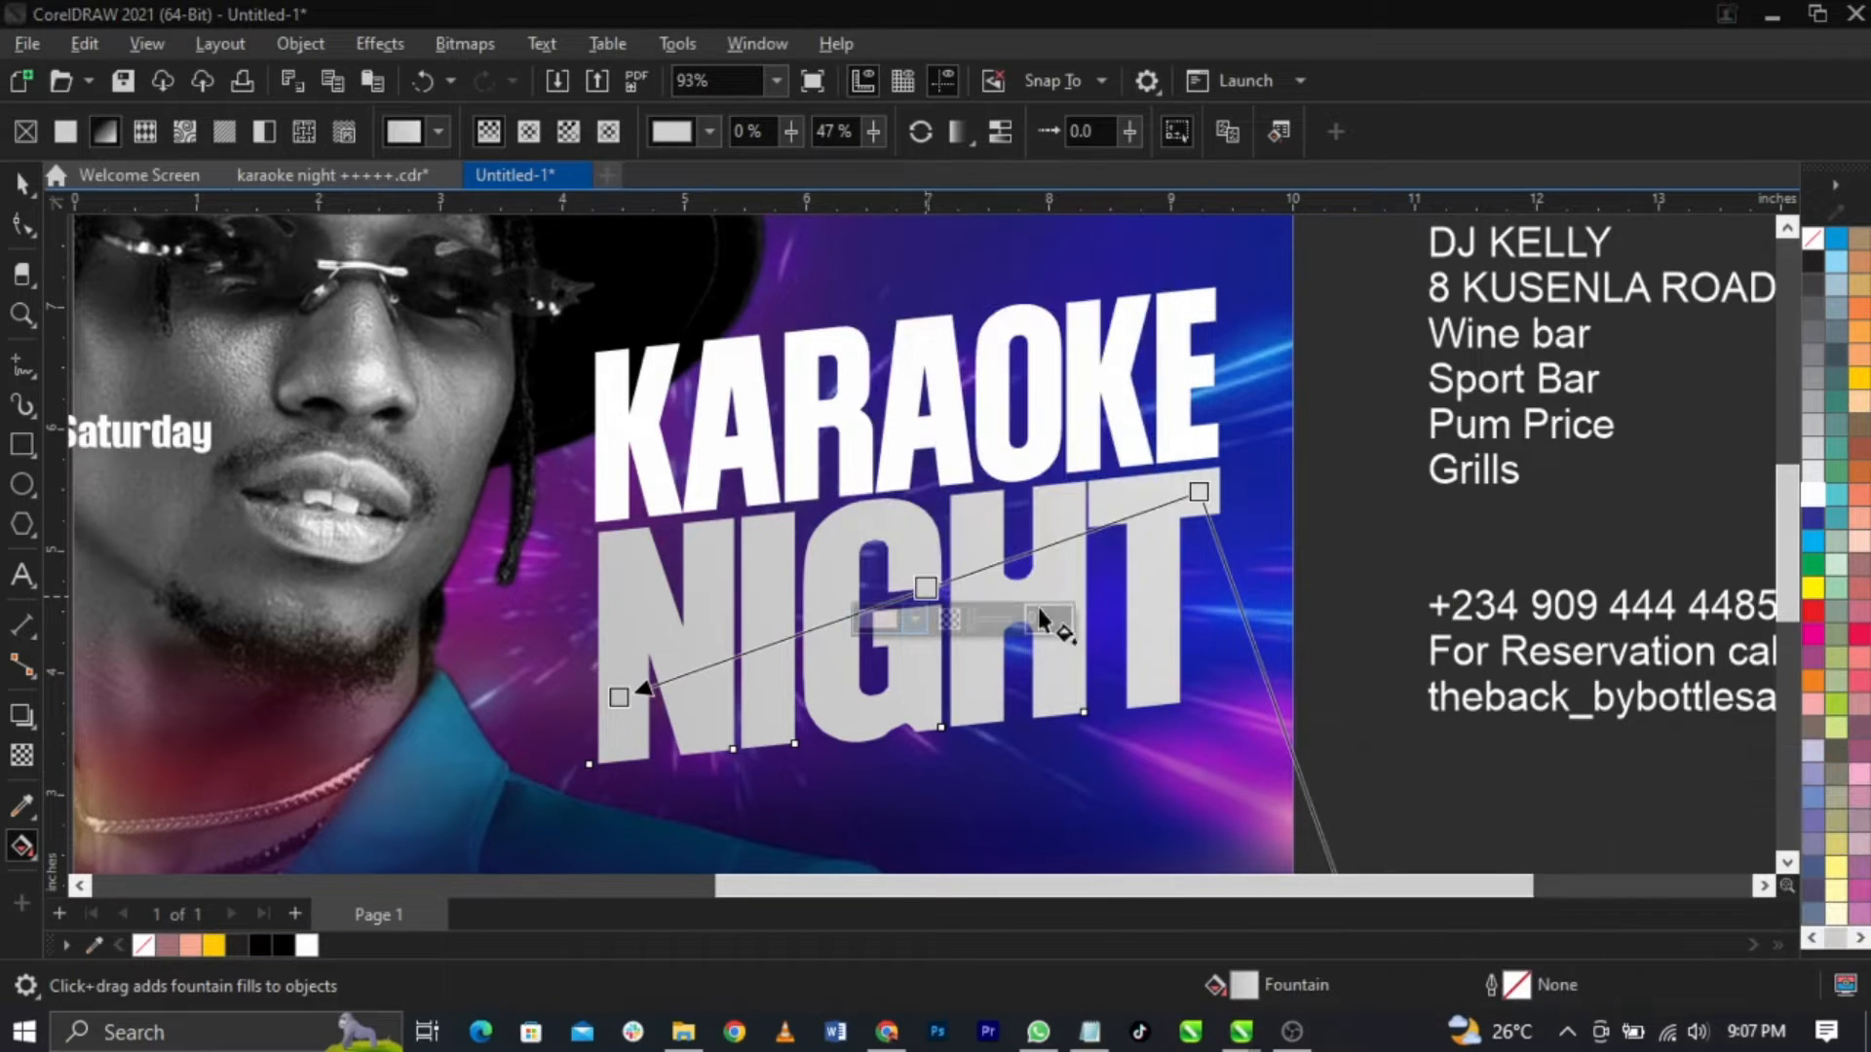
click(916, 617)
drag(900, 386, 840, 212)
click(738, 462)
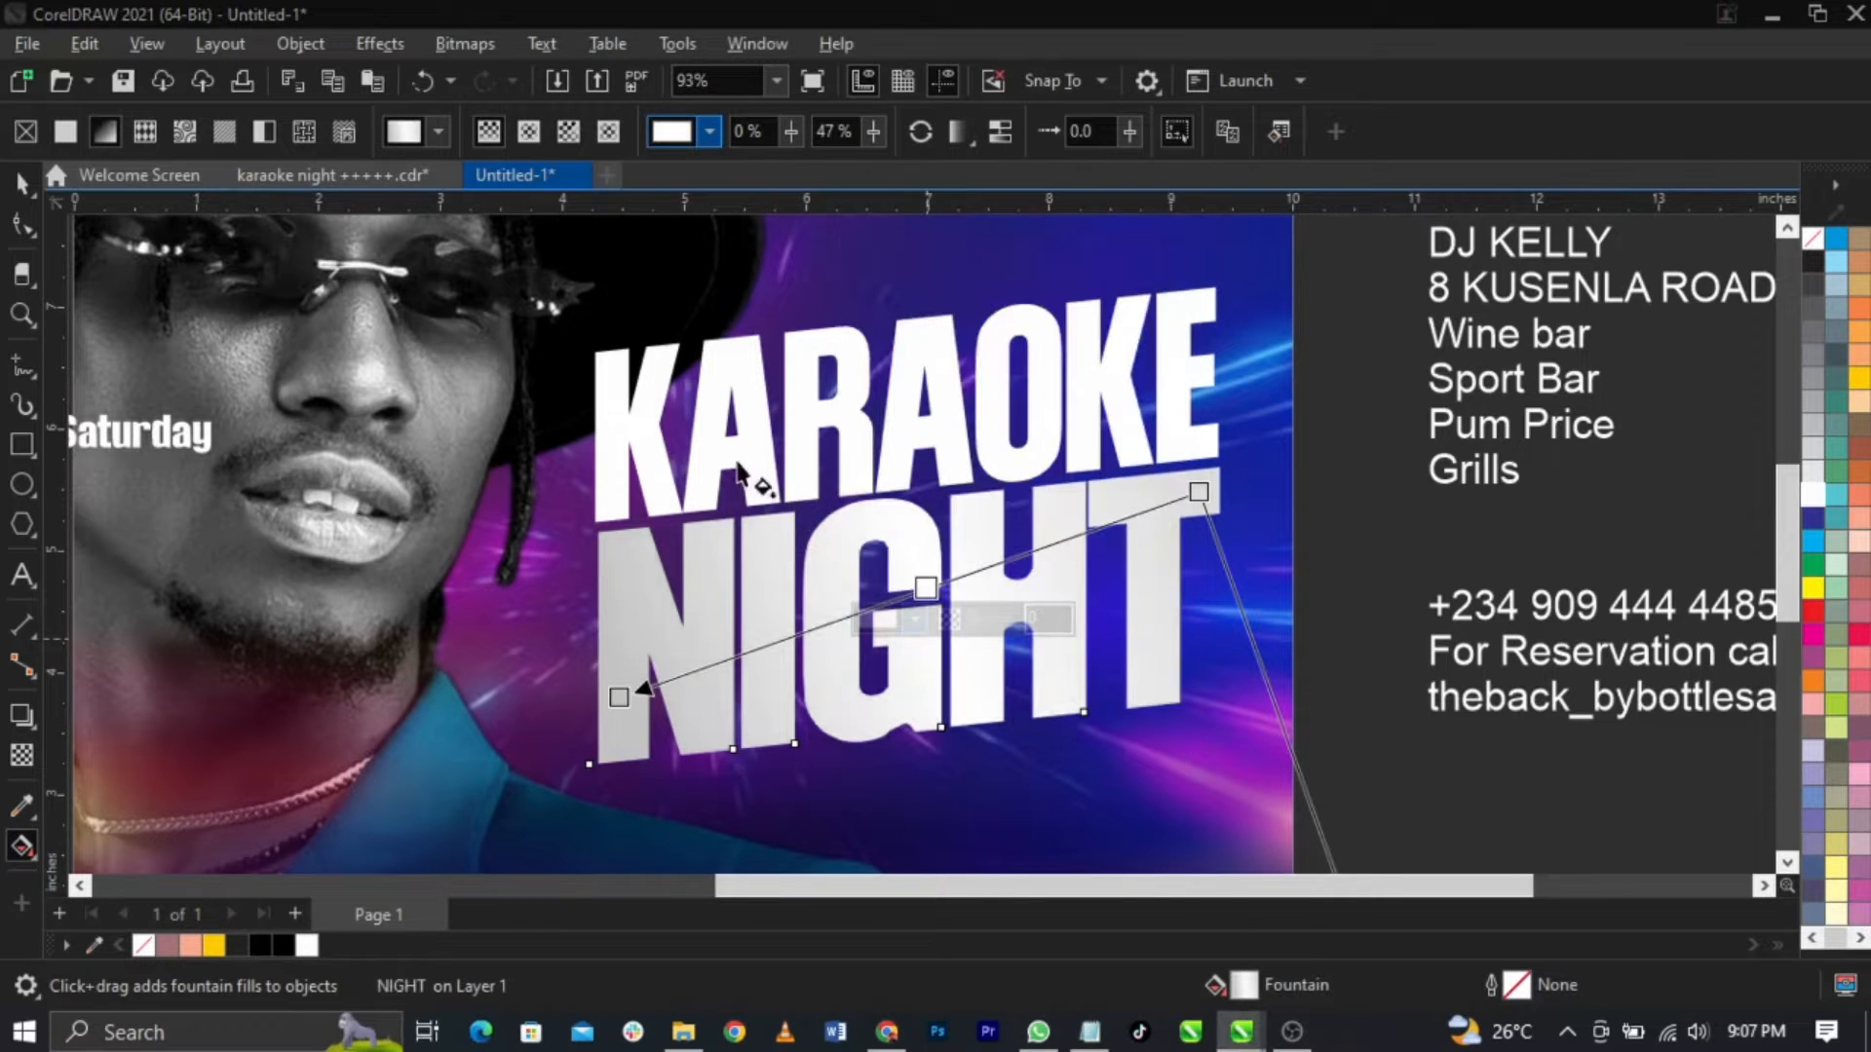
Step: Extend the start of NIGHT's gradient just beyond the T, with the white middle node at 52%
drag(1198, 490, 1249, 472)
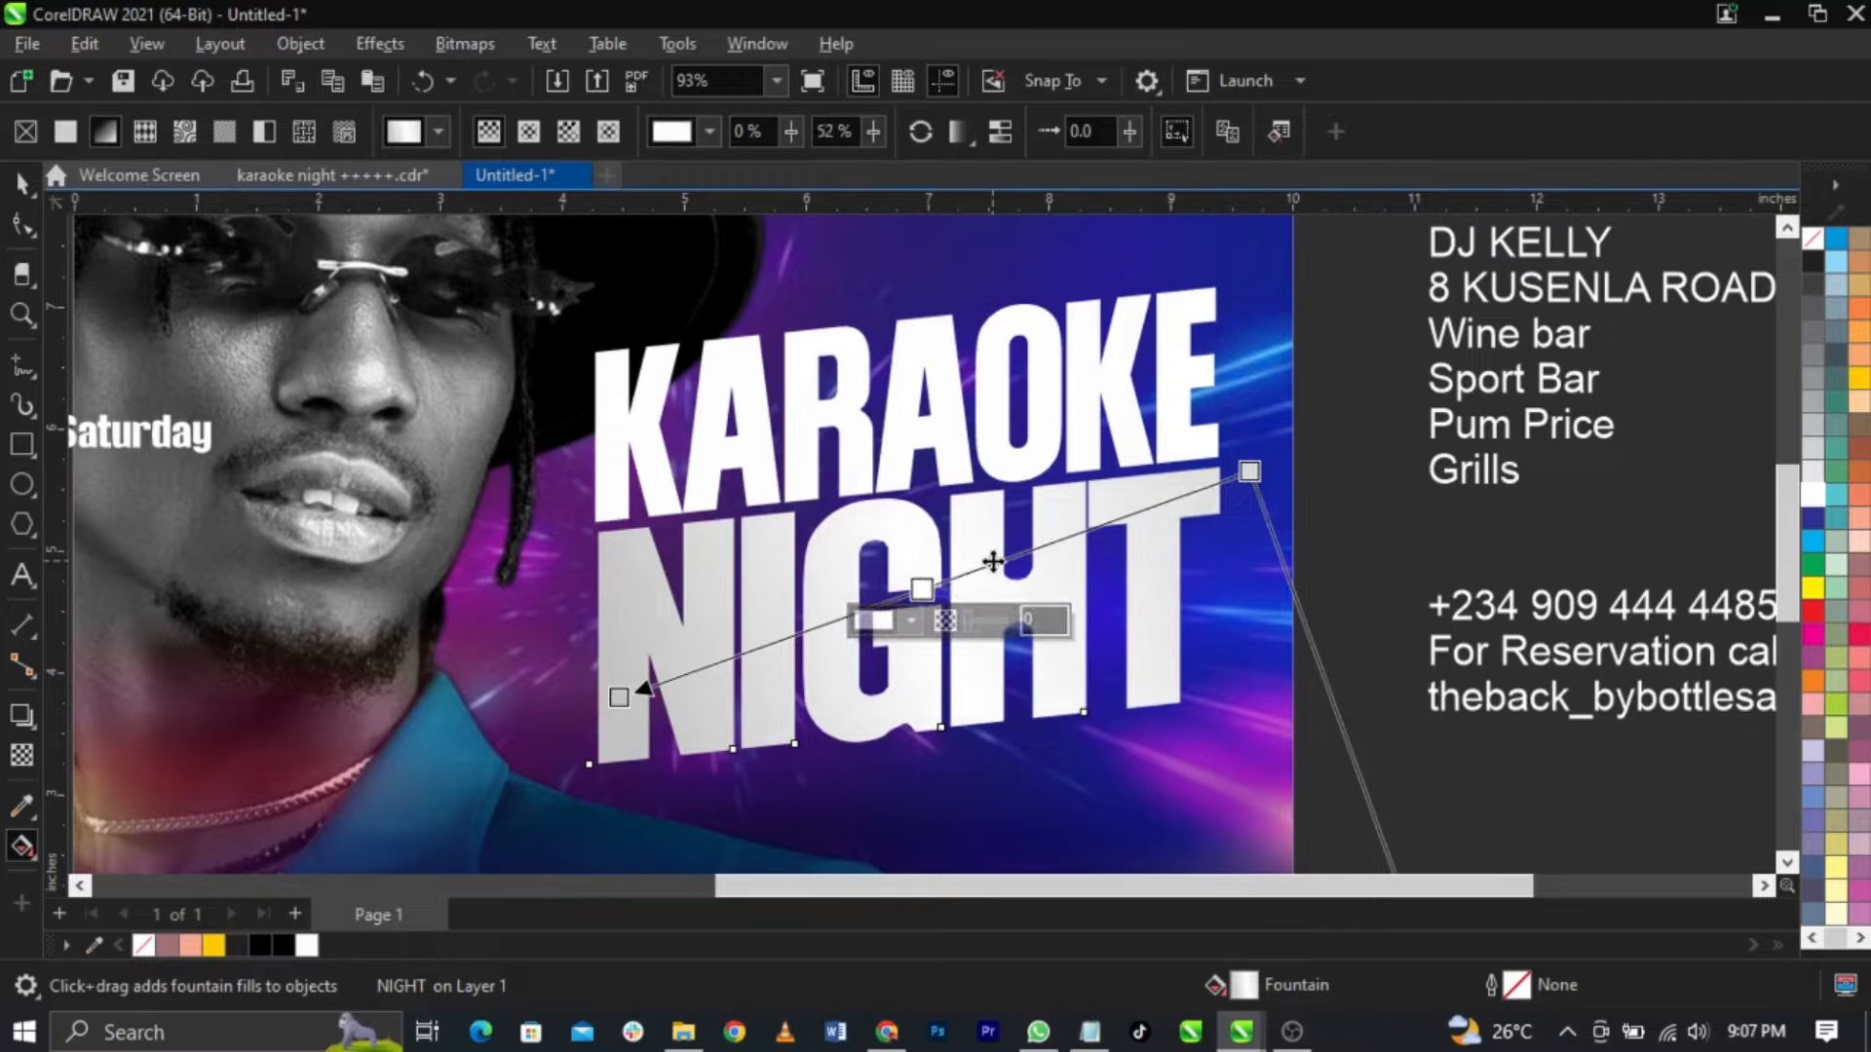
drag(993, 563, 976, 572)
key(space)
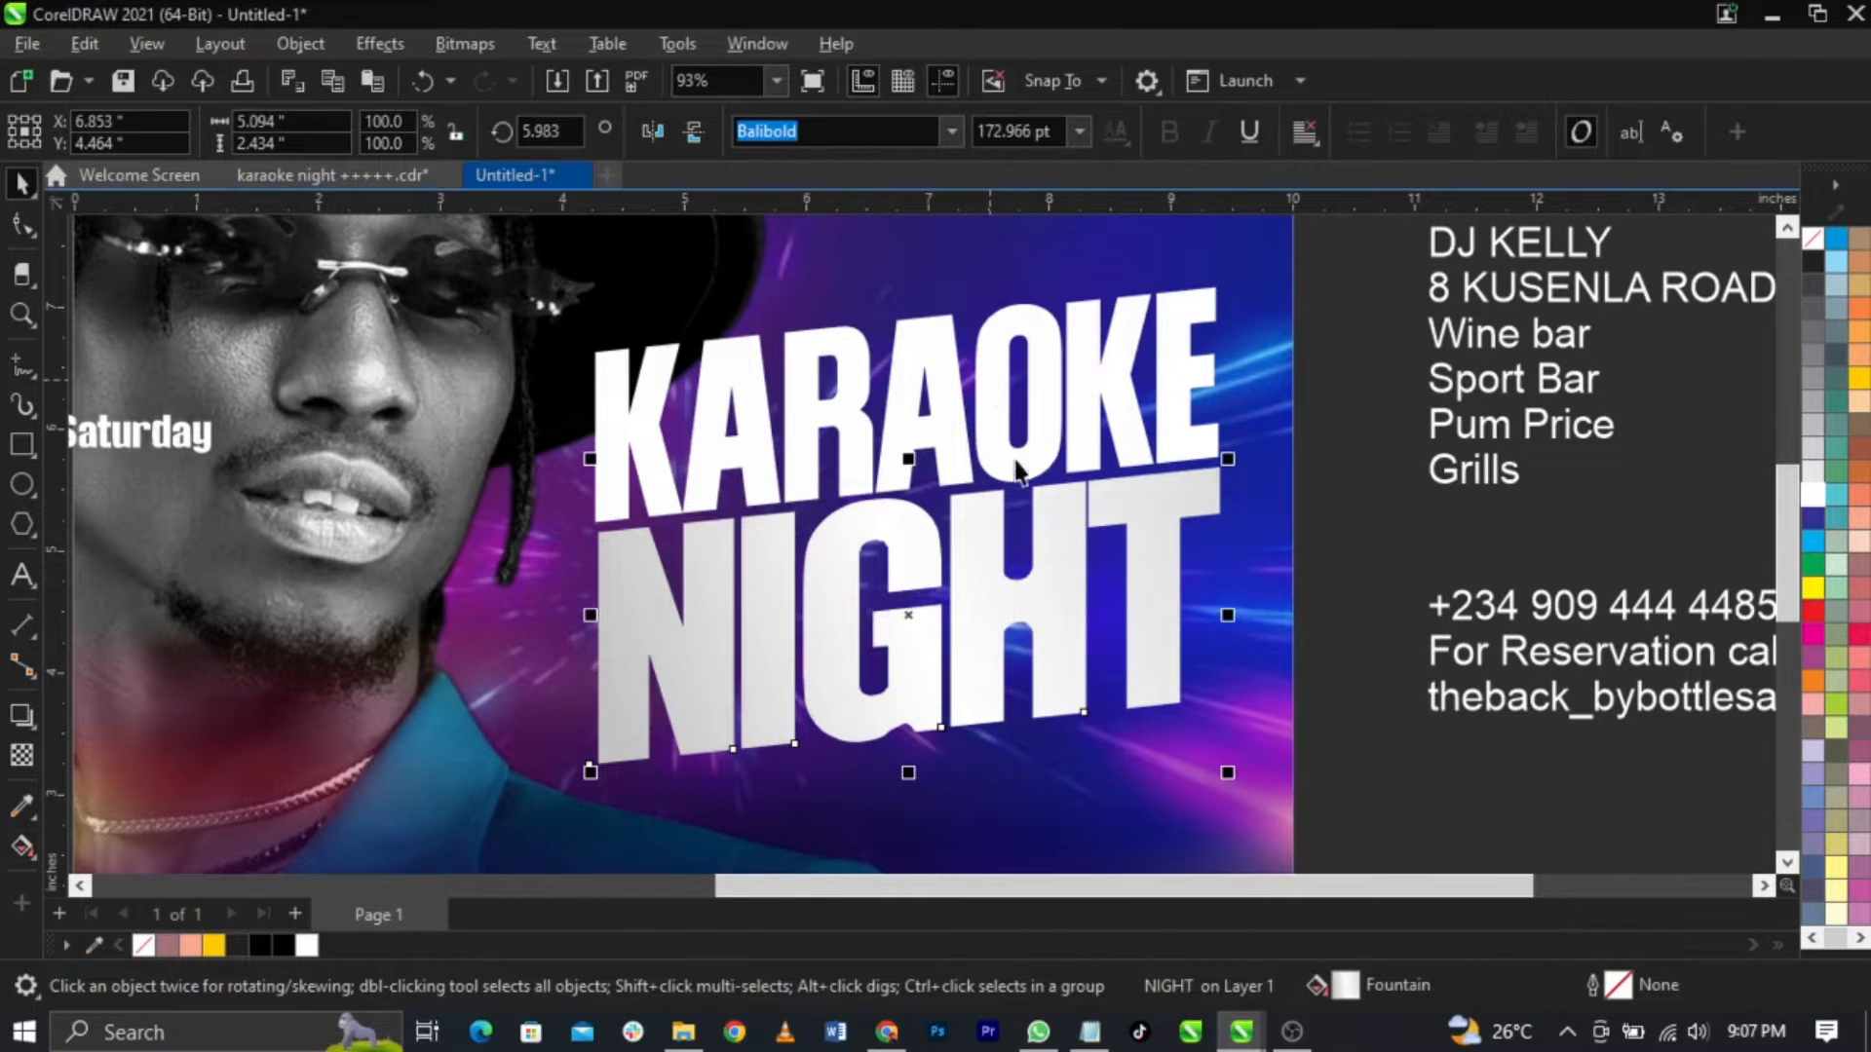
Step: Copy NIGHT's gradient fill onto KARAOKE and open KARAOKE's gradient for editing with the Interactive Fill tool
scroll(1016, 470, up, 2)
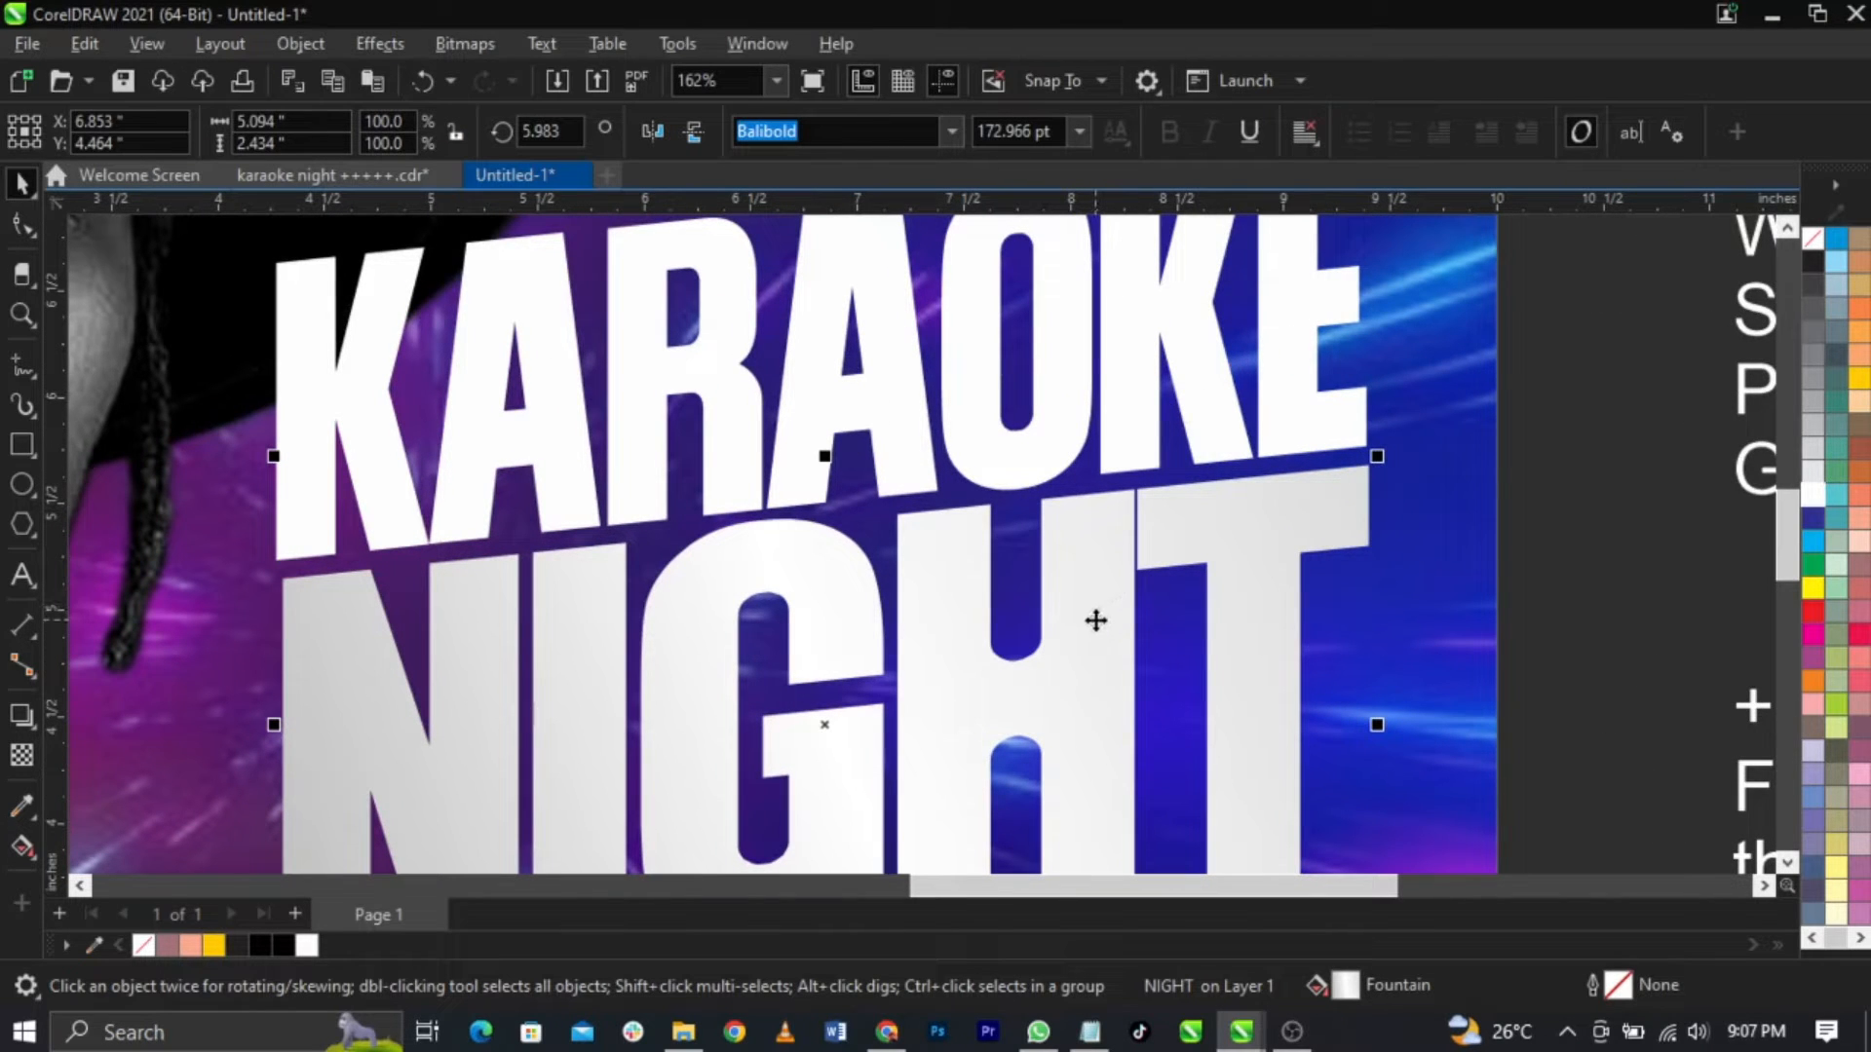
drag(1095, 621, 1084, 413)
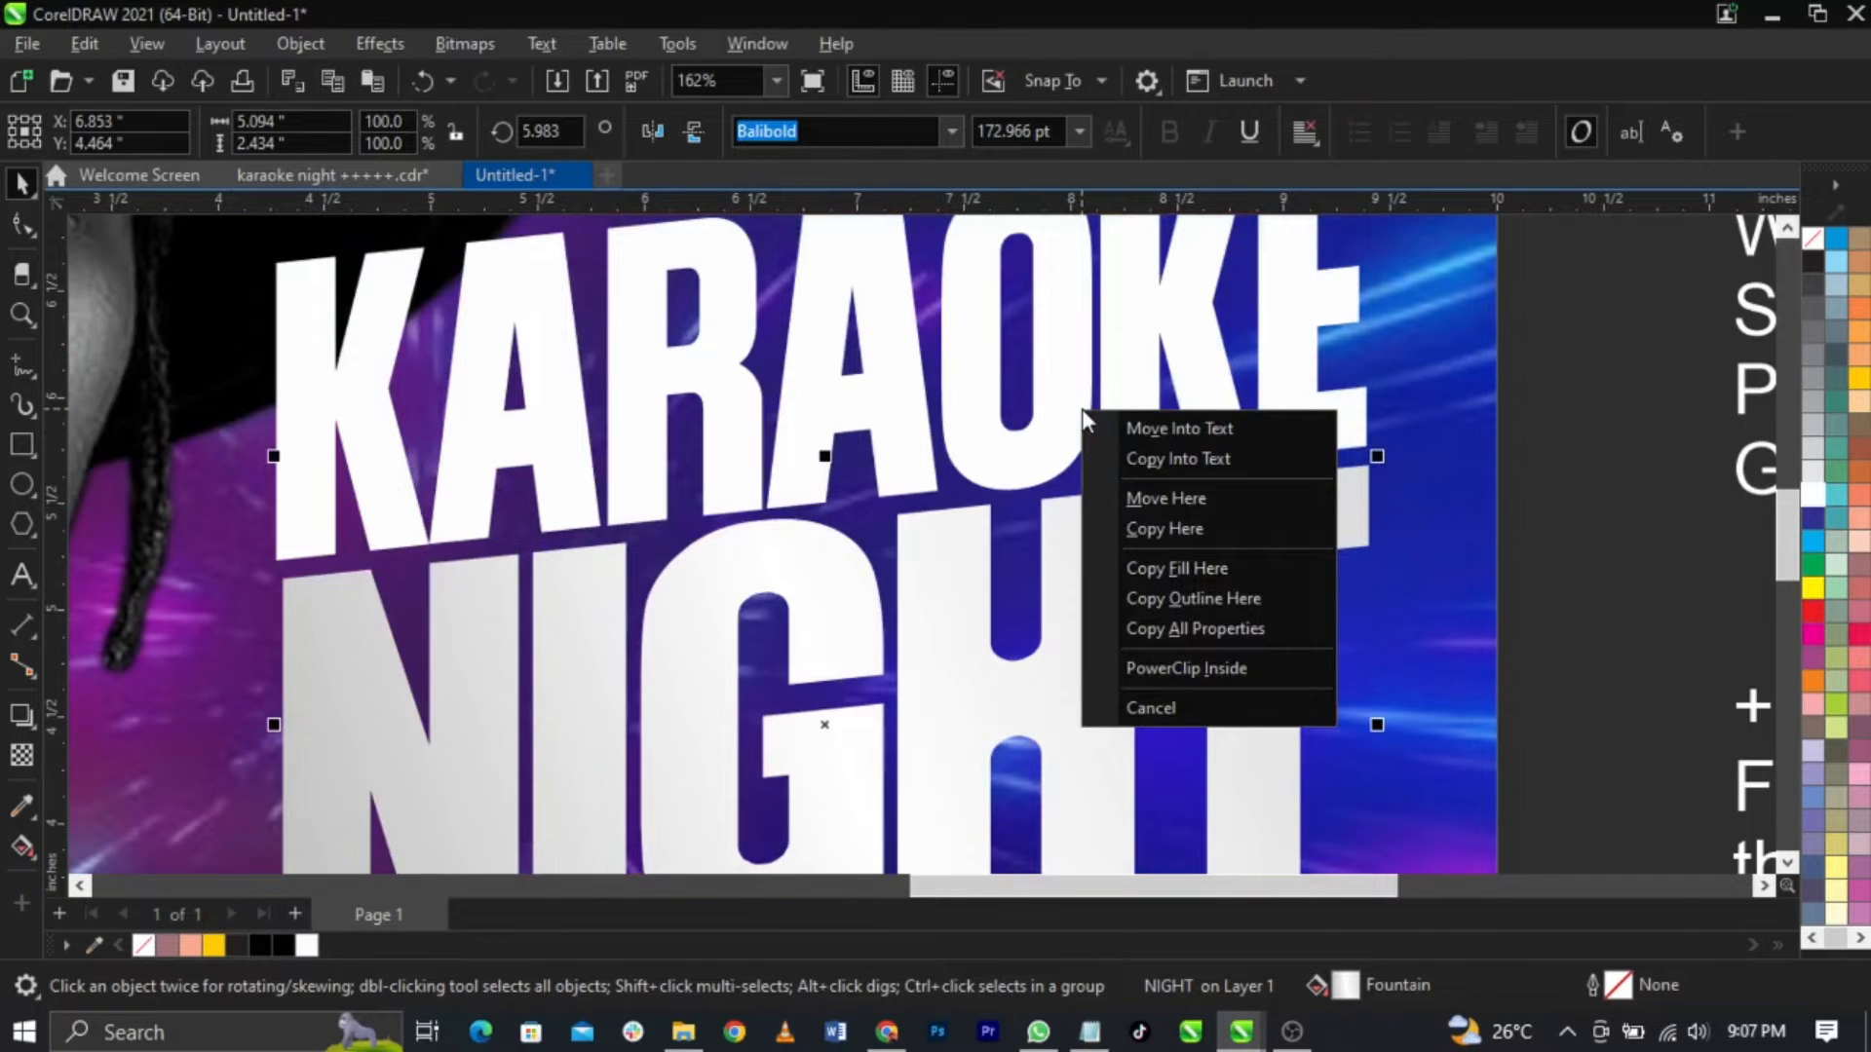
click(1233, 567)
scroll(1007, 535, down, 2)
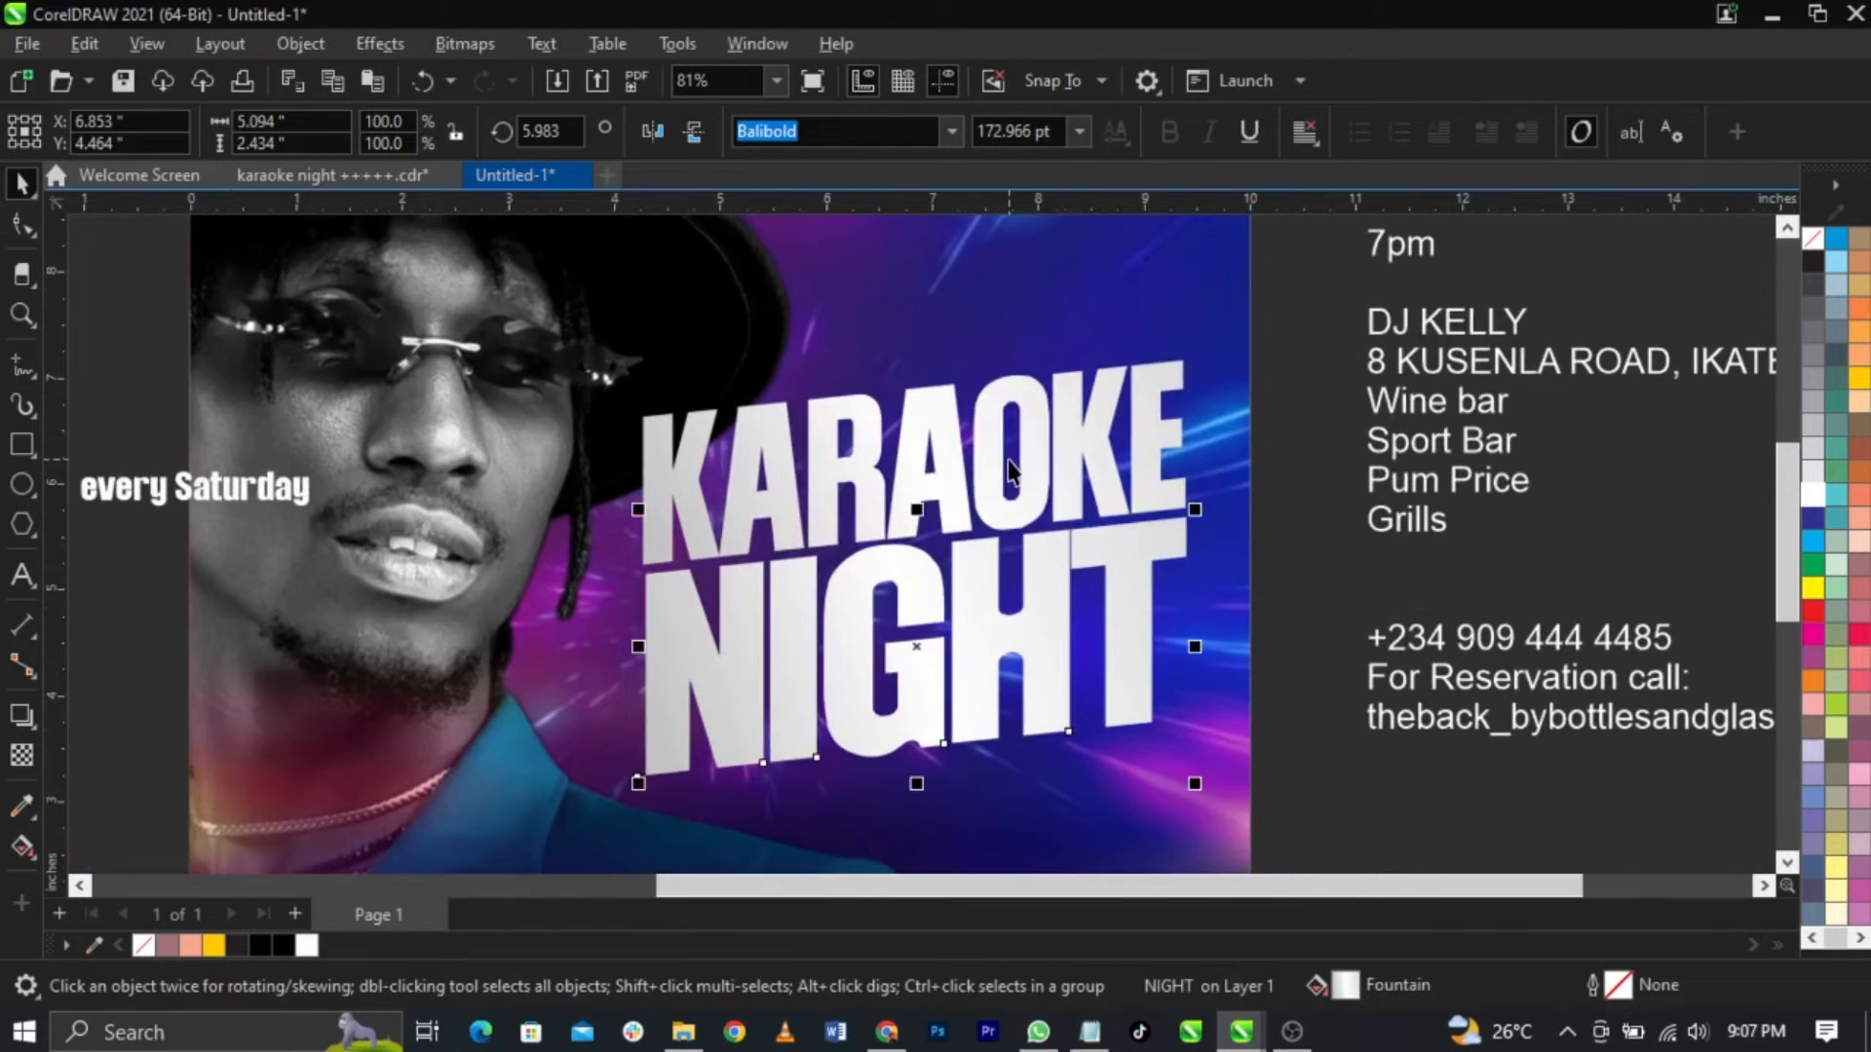
click(1008, 464)
click(21, 846)
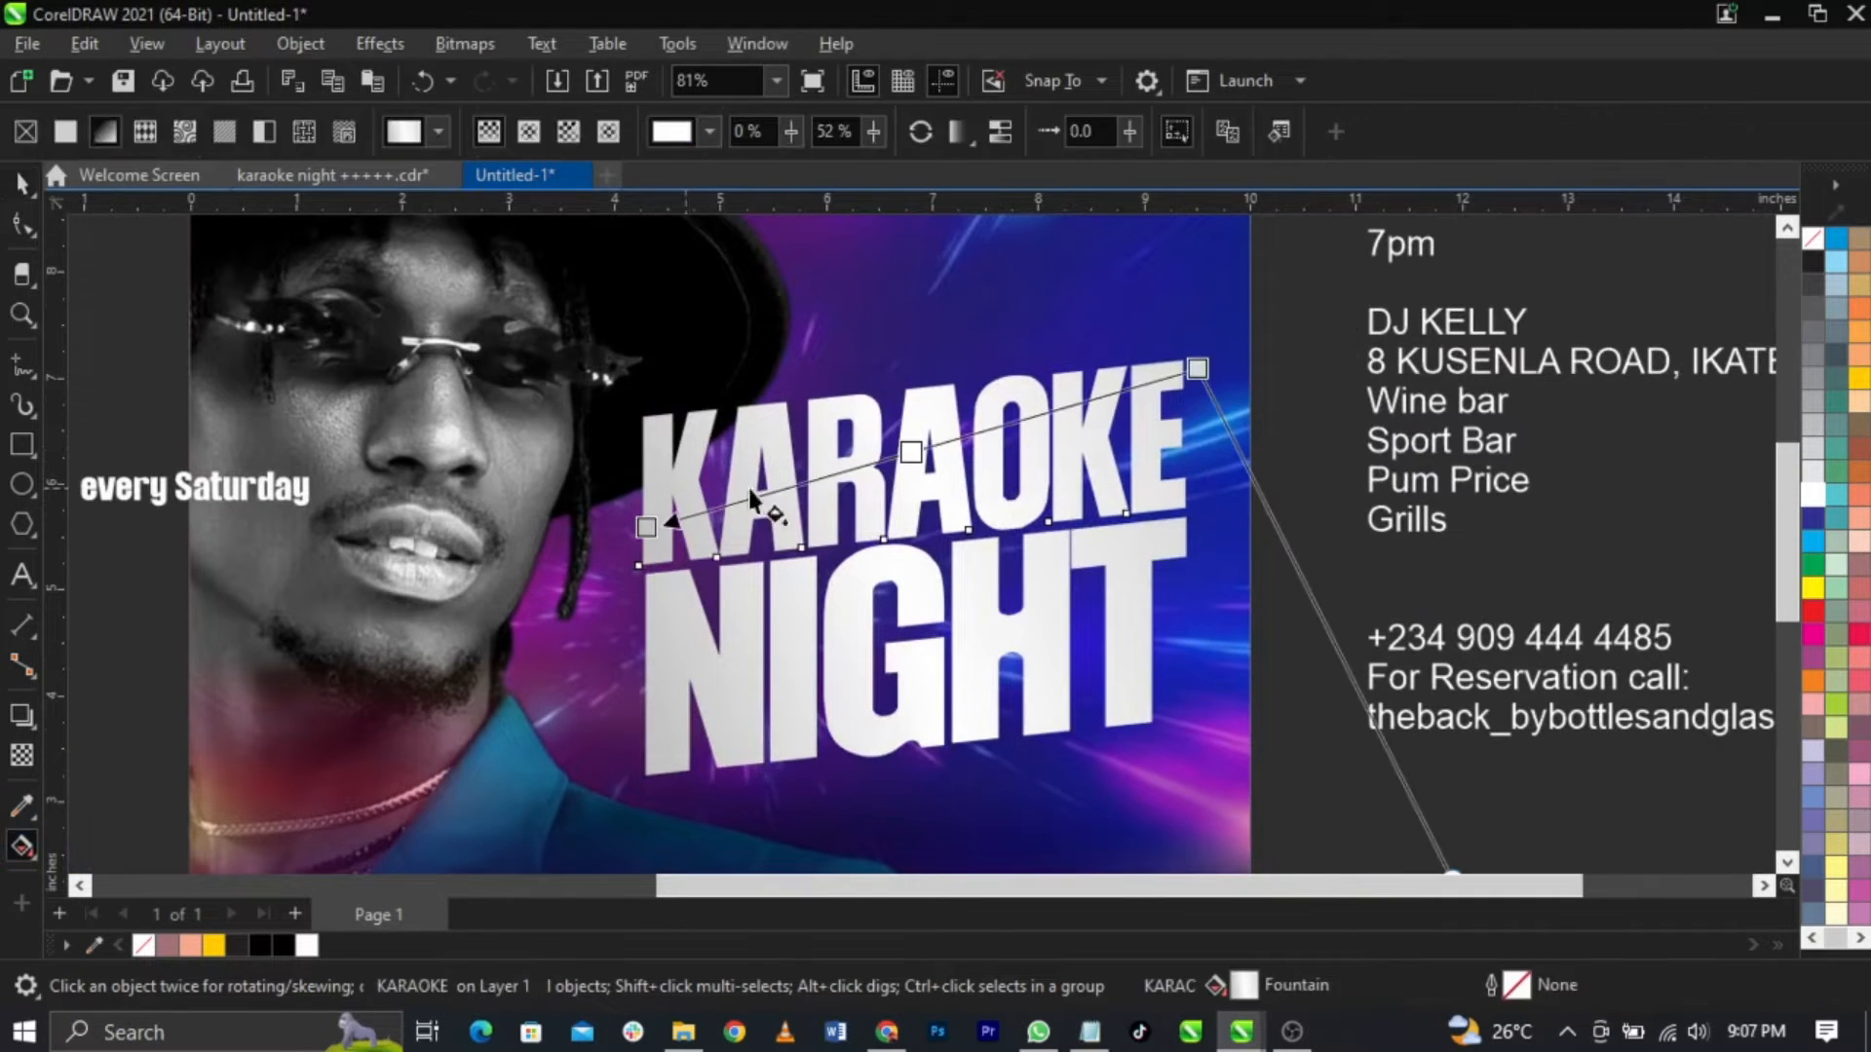
Step: Move the KARAOKE text slightly down so it sits closer to NIGHT
click(1196, 369)
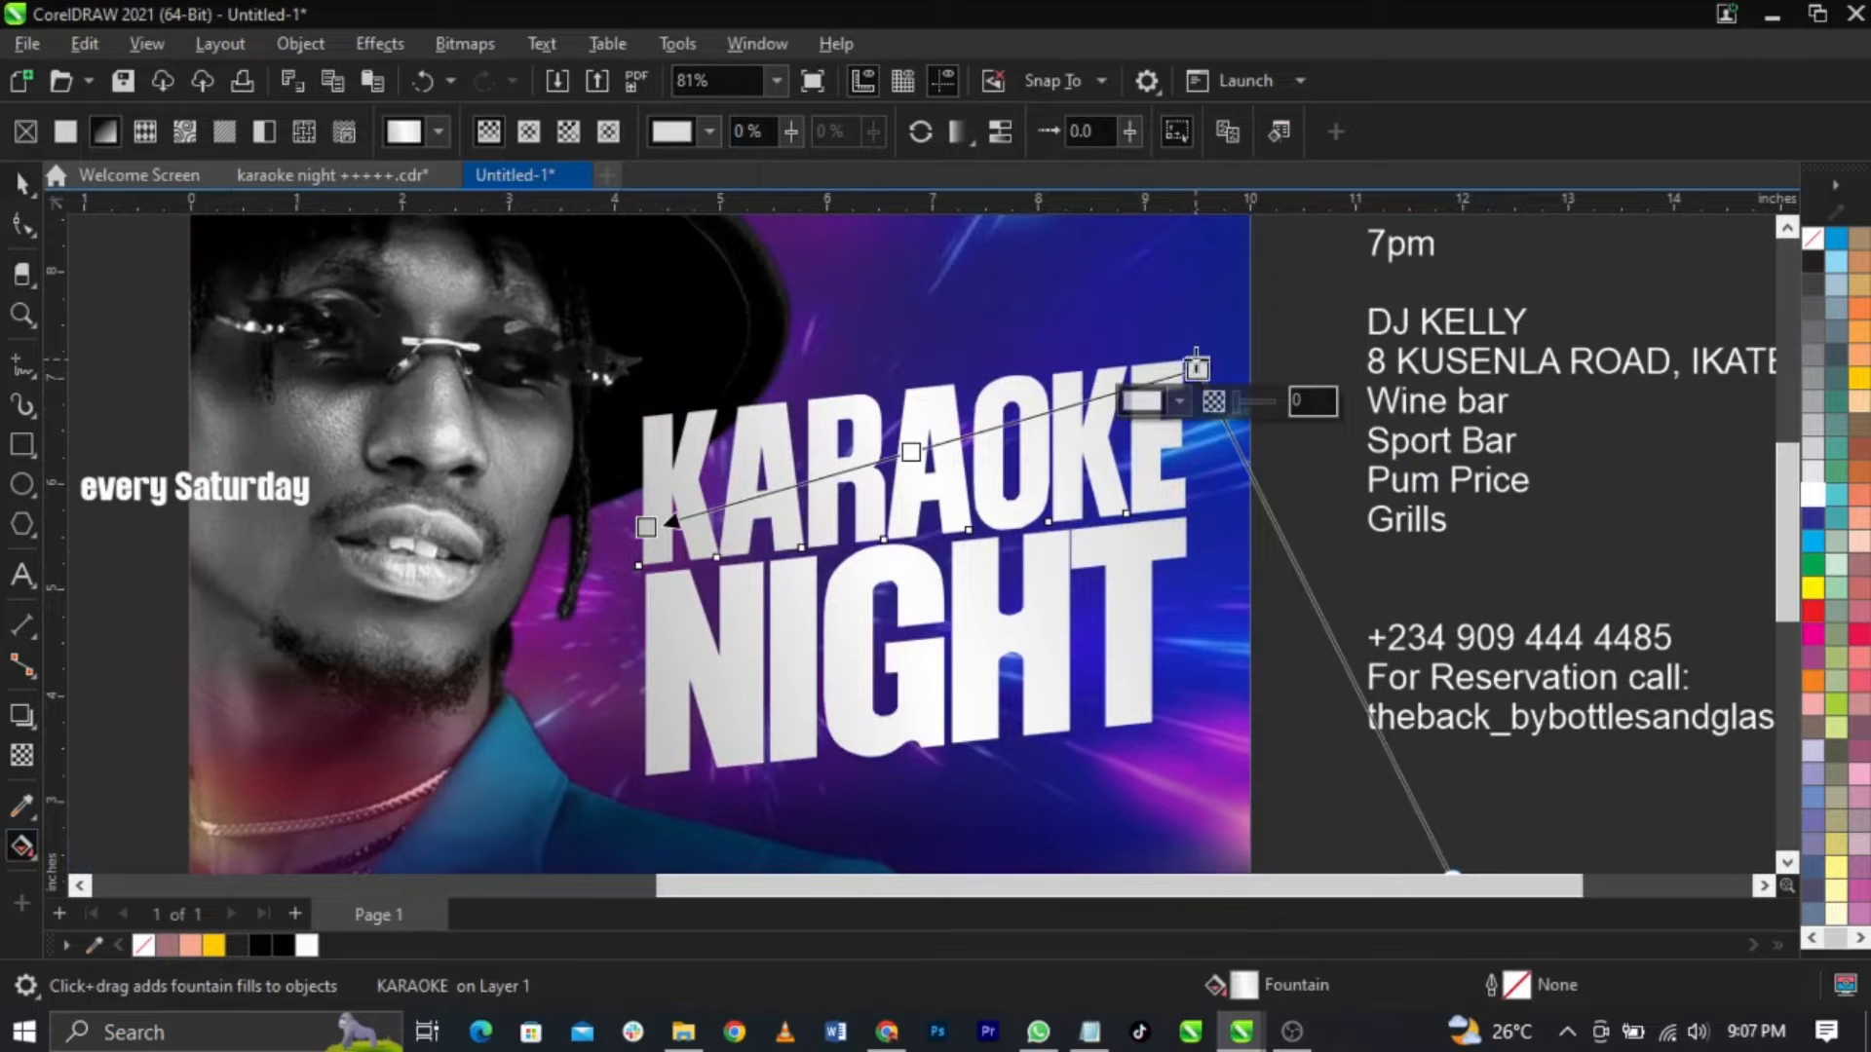
key(space)
scroll(1158, 485, up, 1)
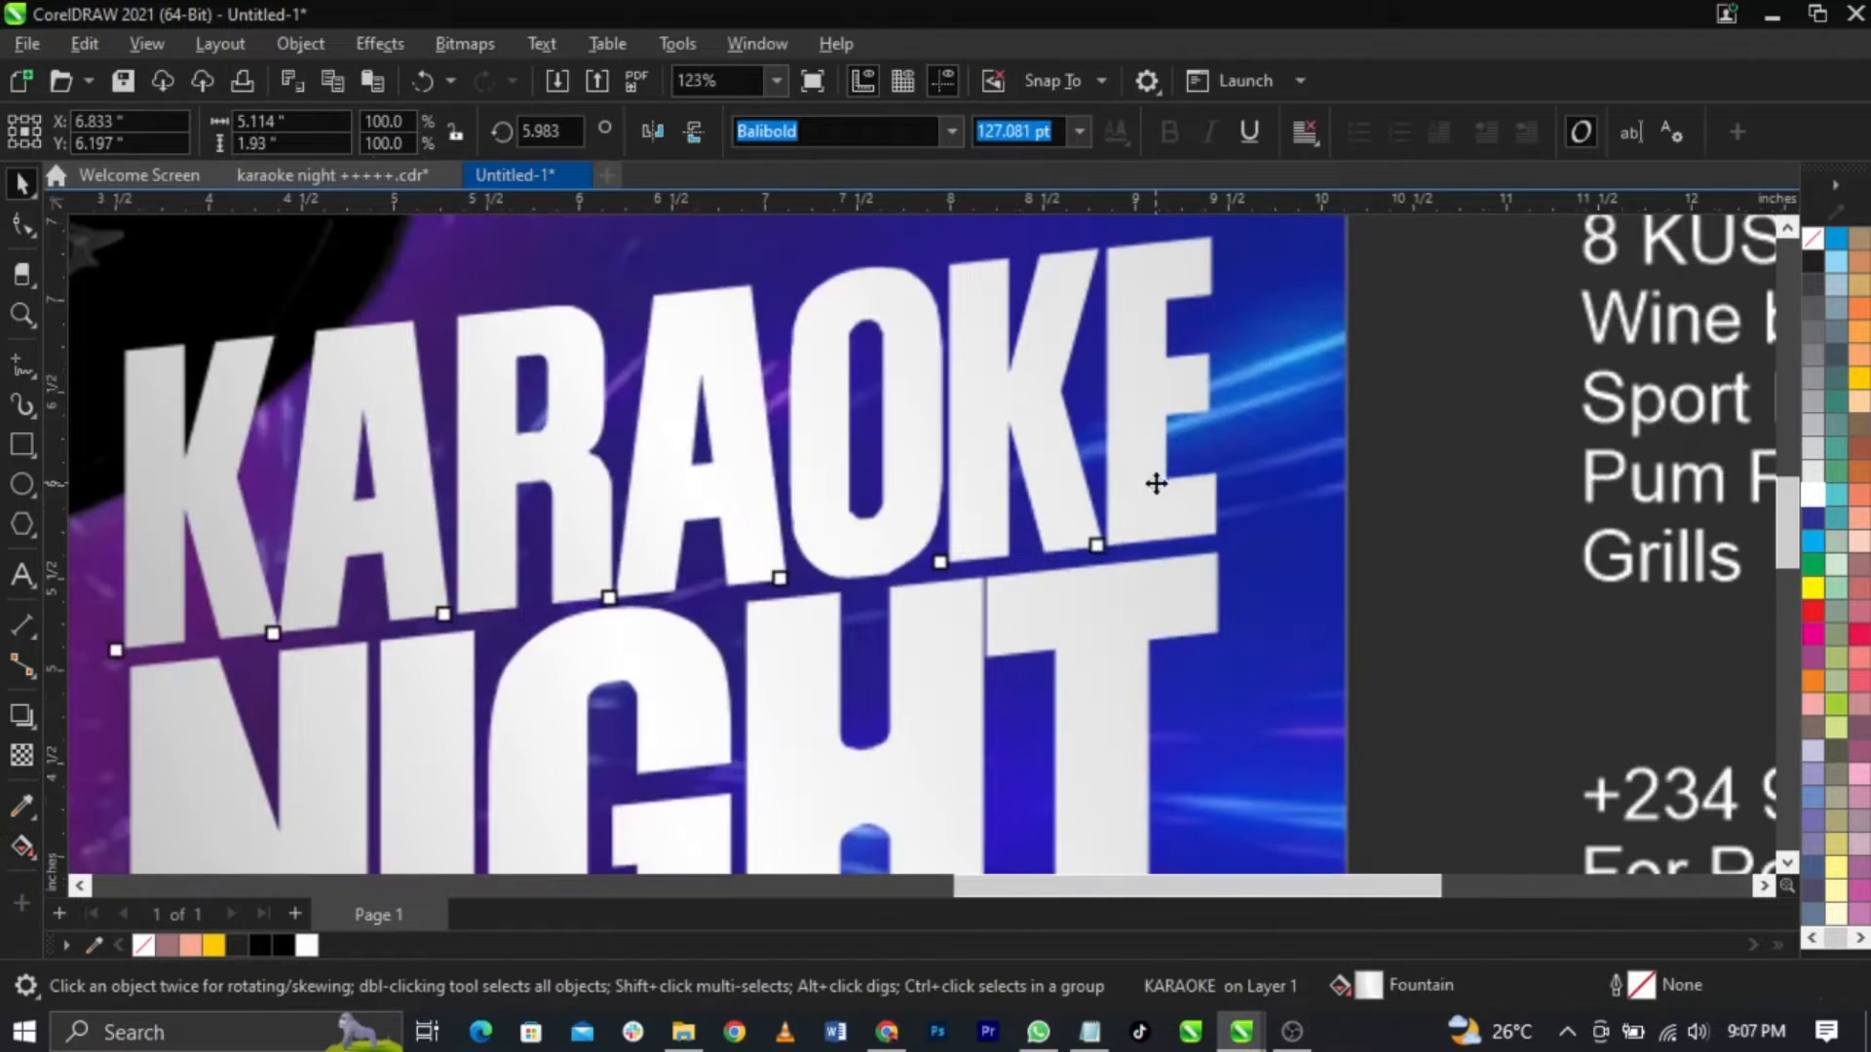
drag(1152, 435, 1153, 445)
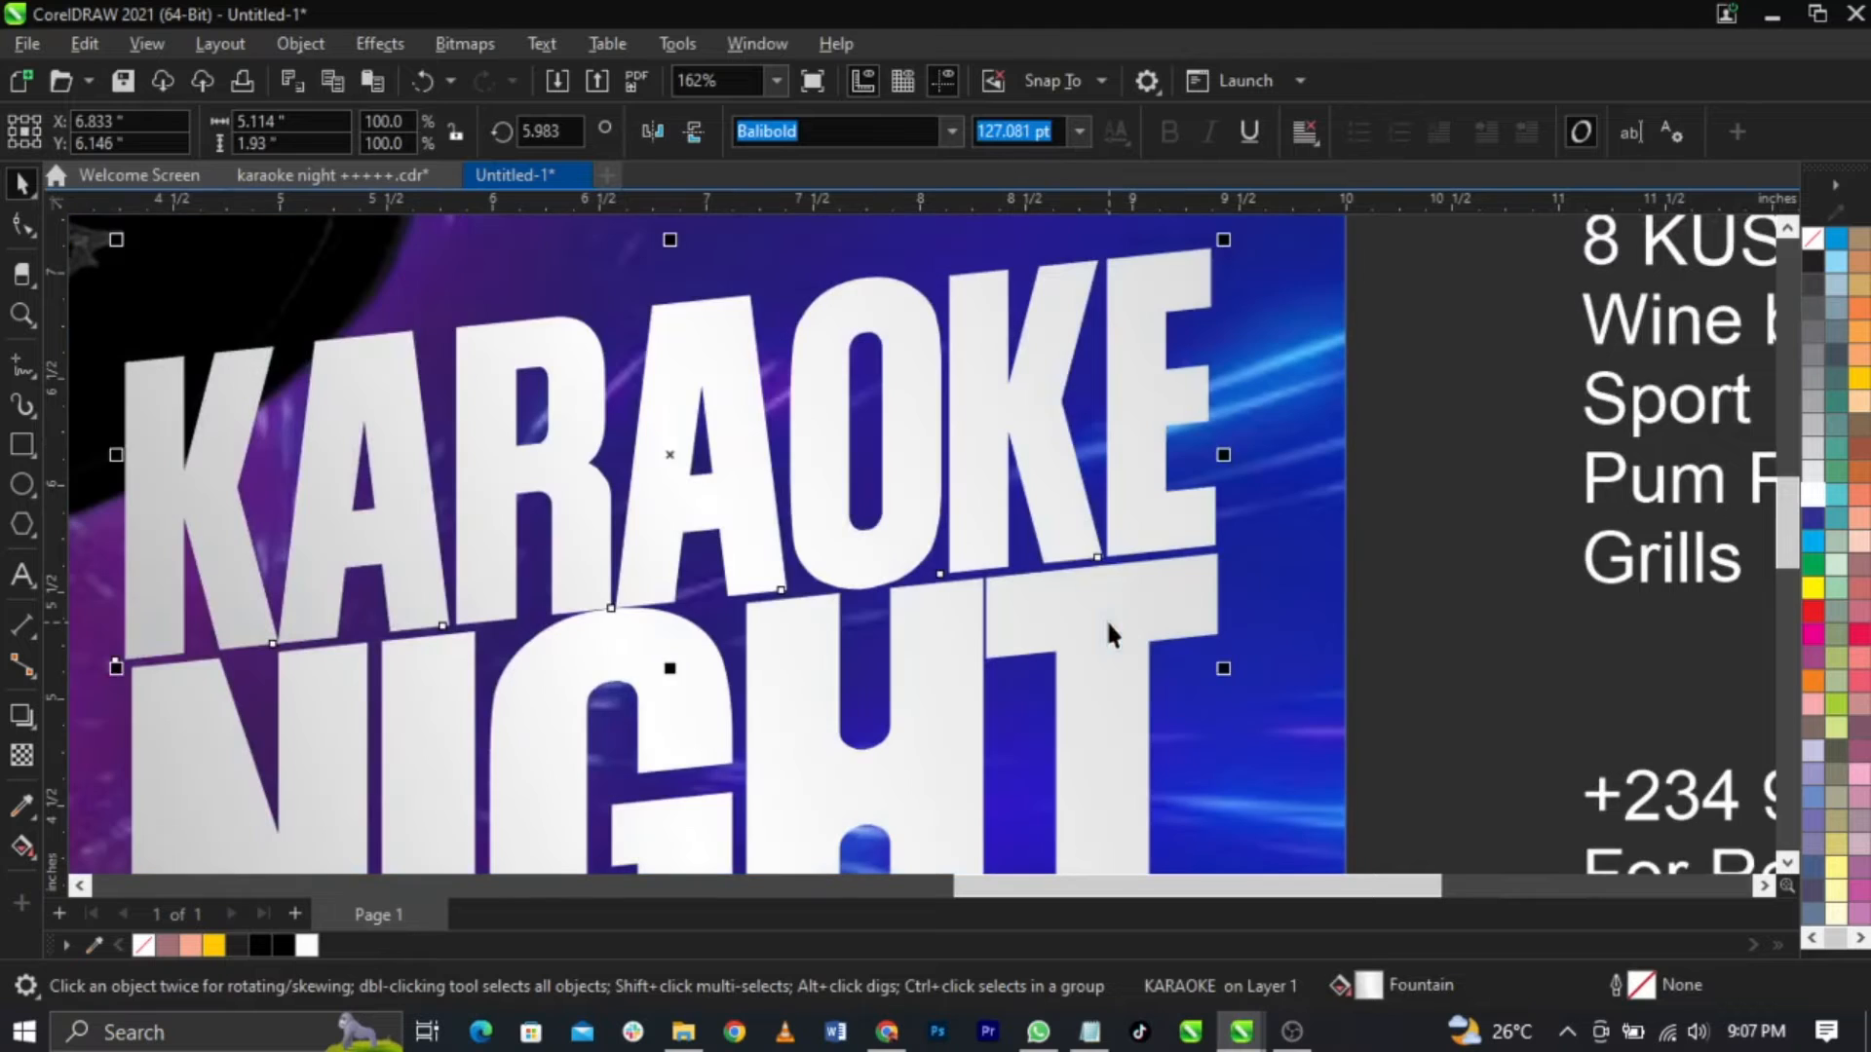
Step: Group the KARAOKE and NIGHT texts together as one title
shift+click(1110, 636)
scroll(1043, 468, down, 2)
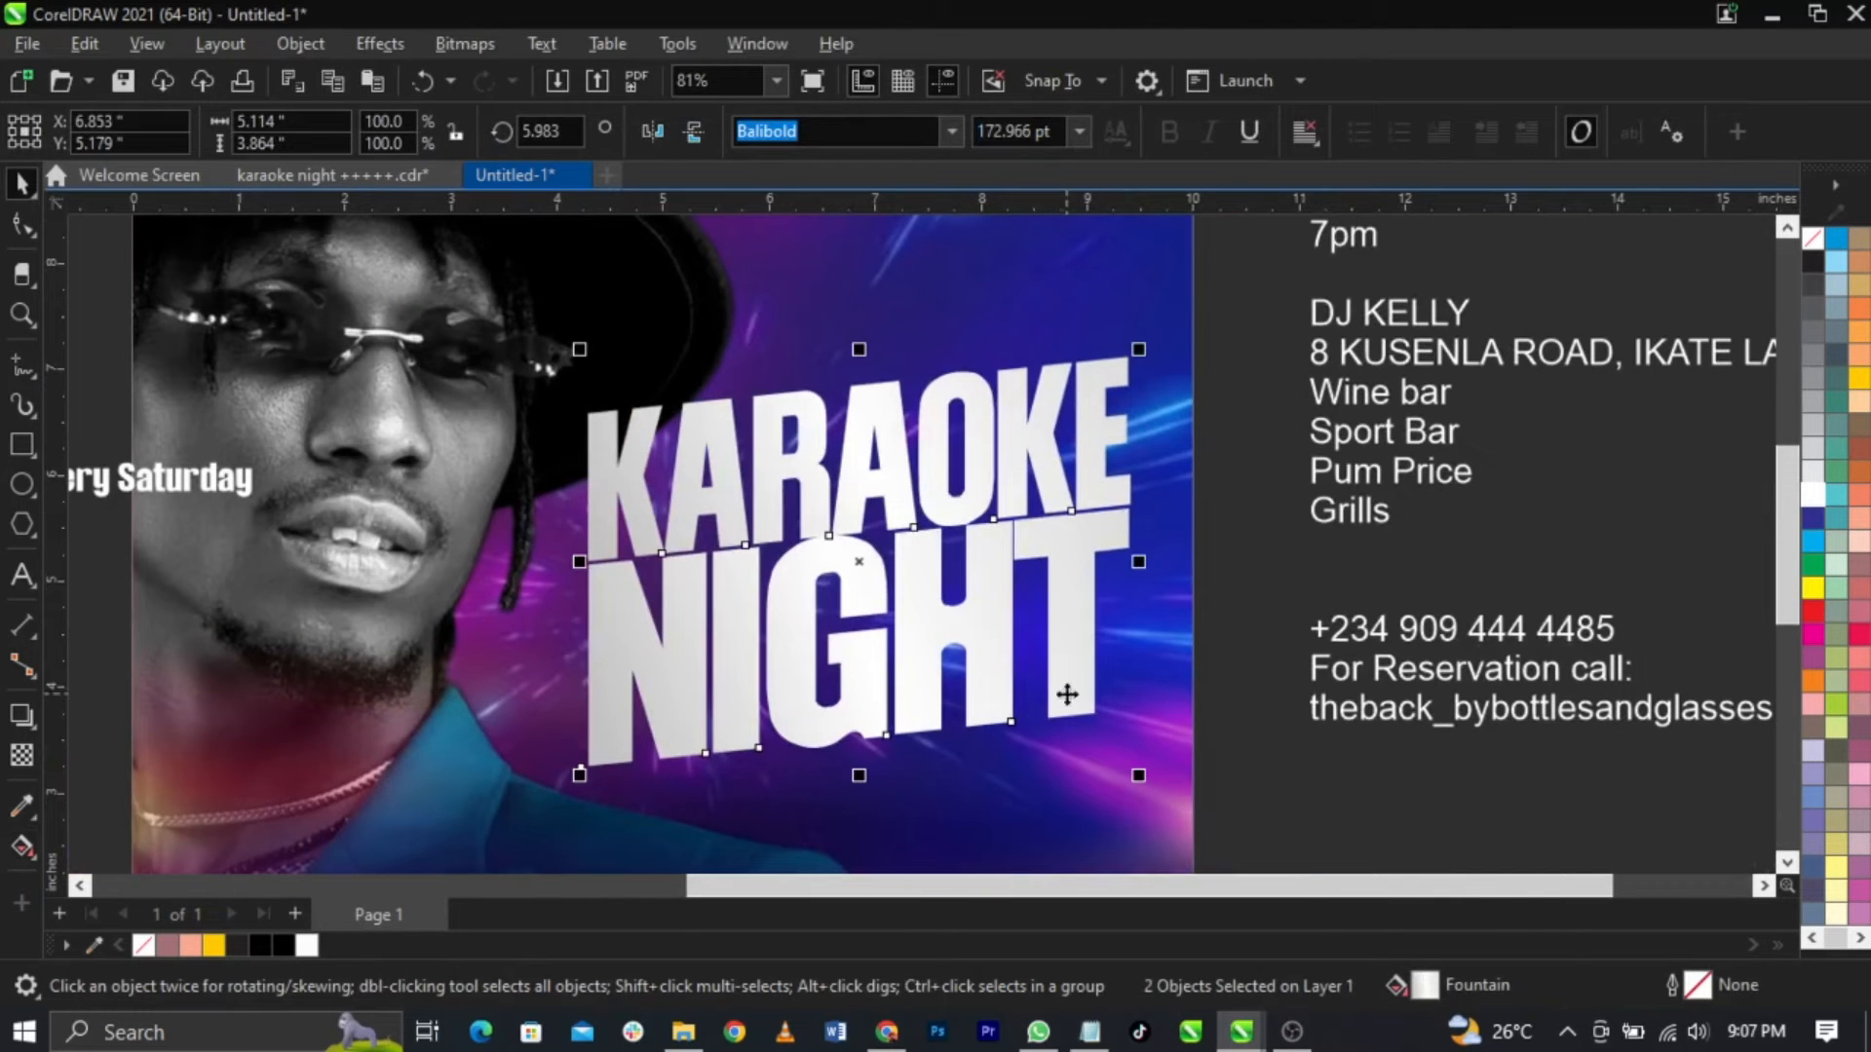
key(ctrl+g)
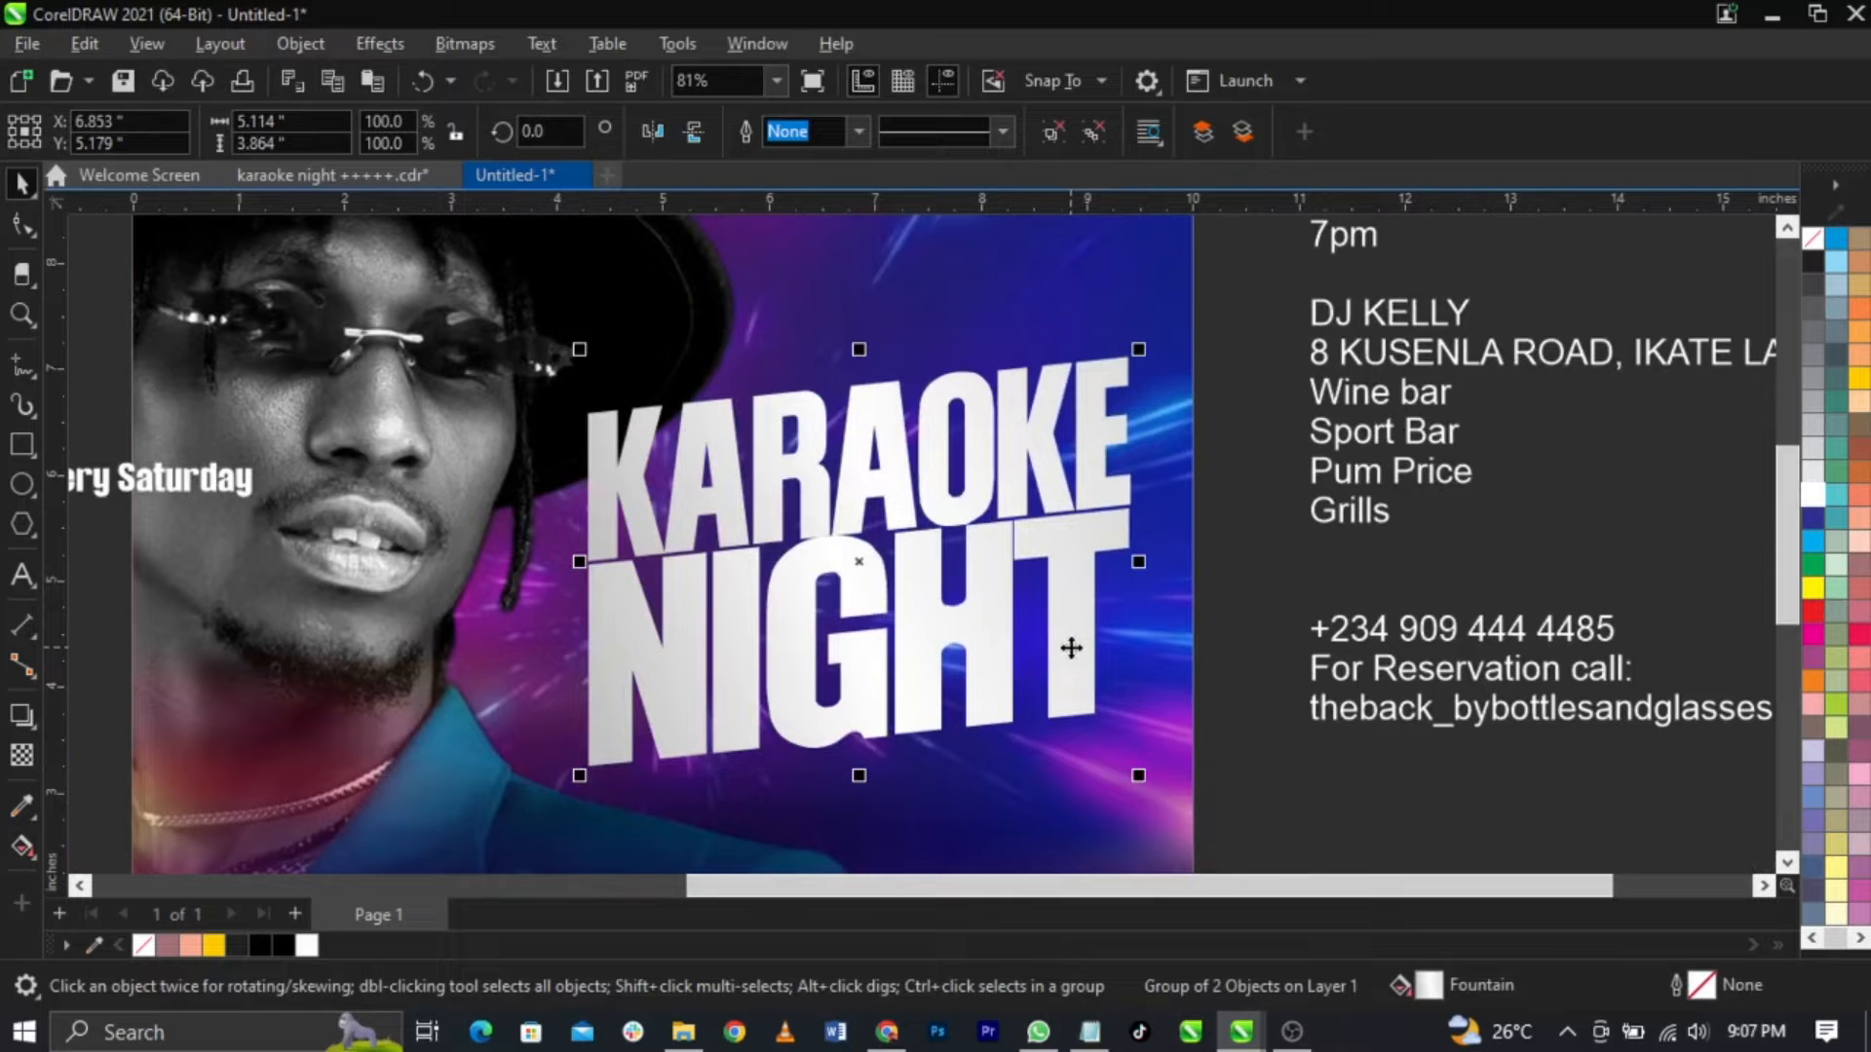
scroll(1072, 648, up, 2)
drag(1072, 684, 1083, 677)
right_click(1083, 676)
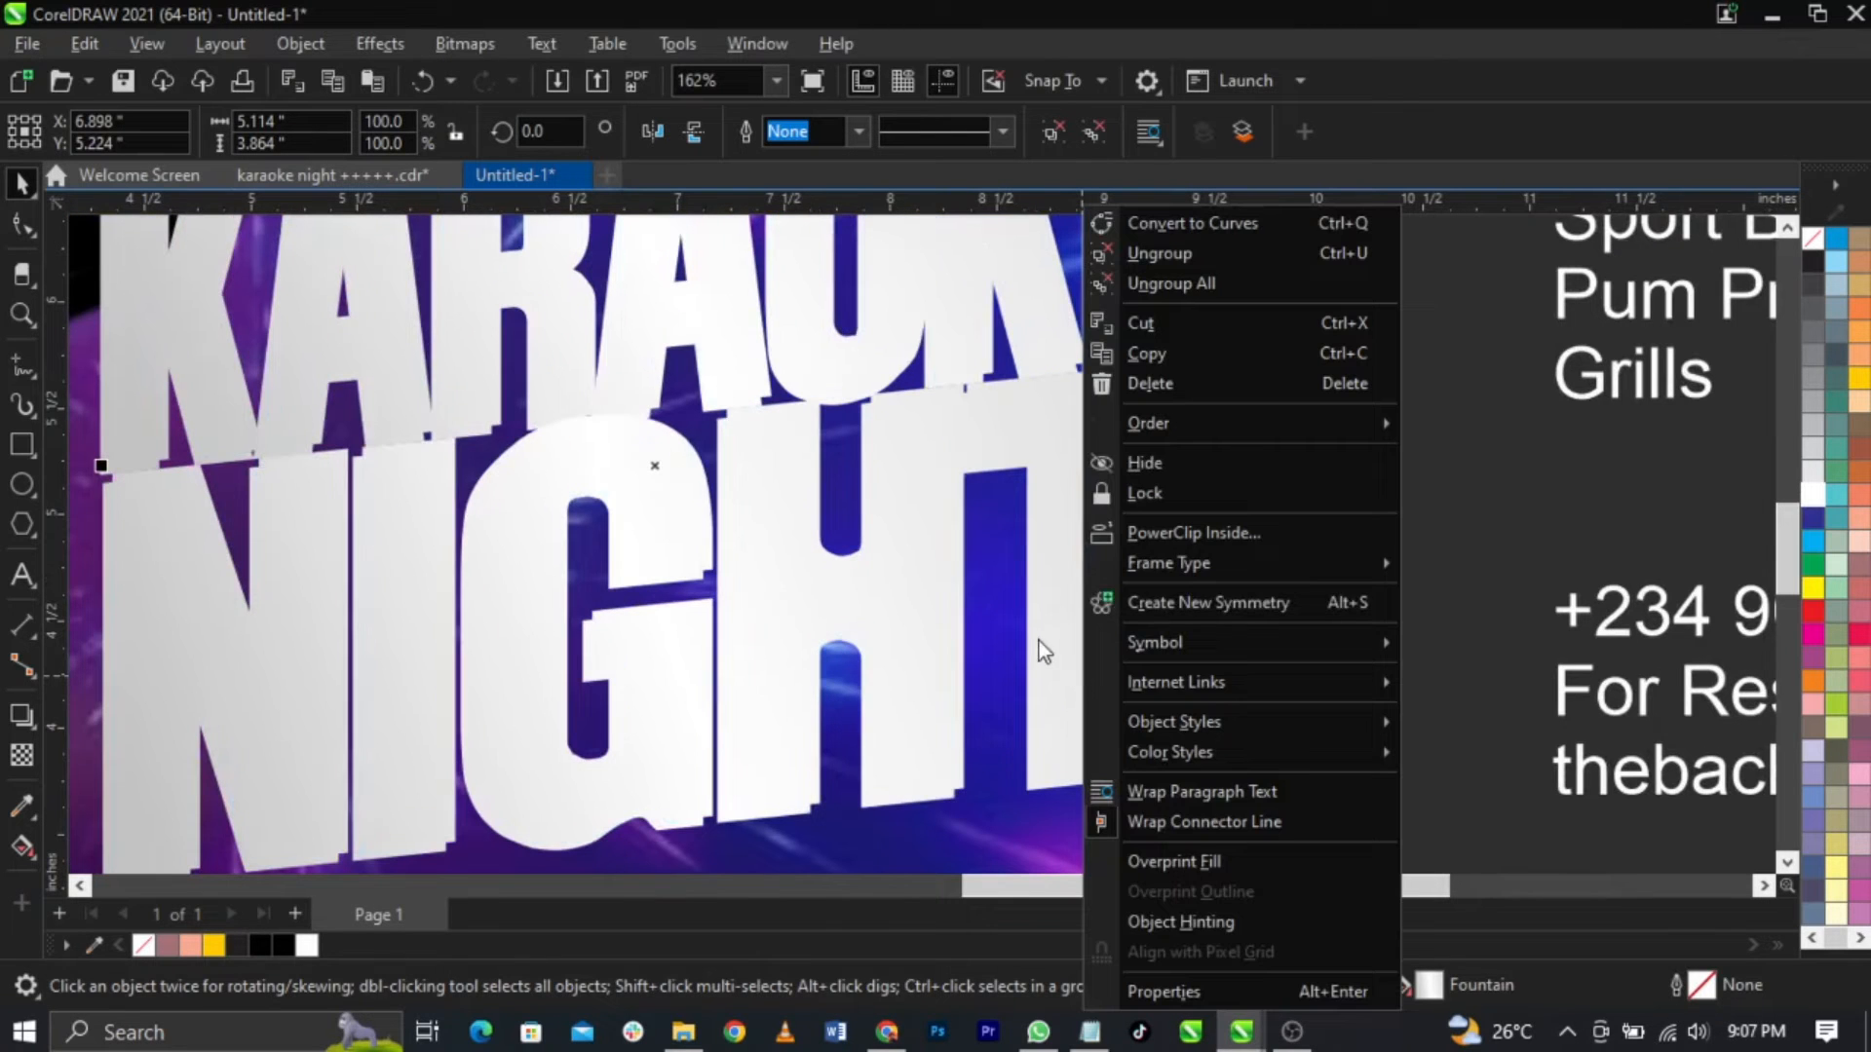
click(1039, 641)
click(1438, 633)
click(1075, 577)
key(Delete)
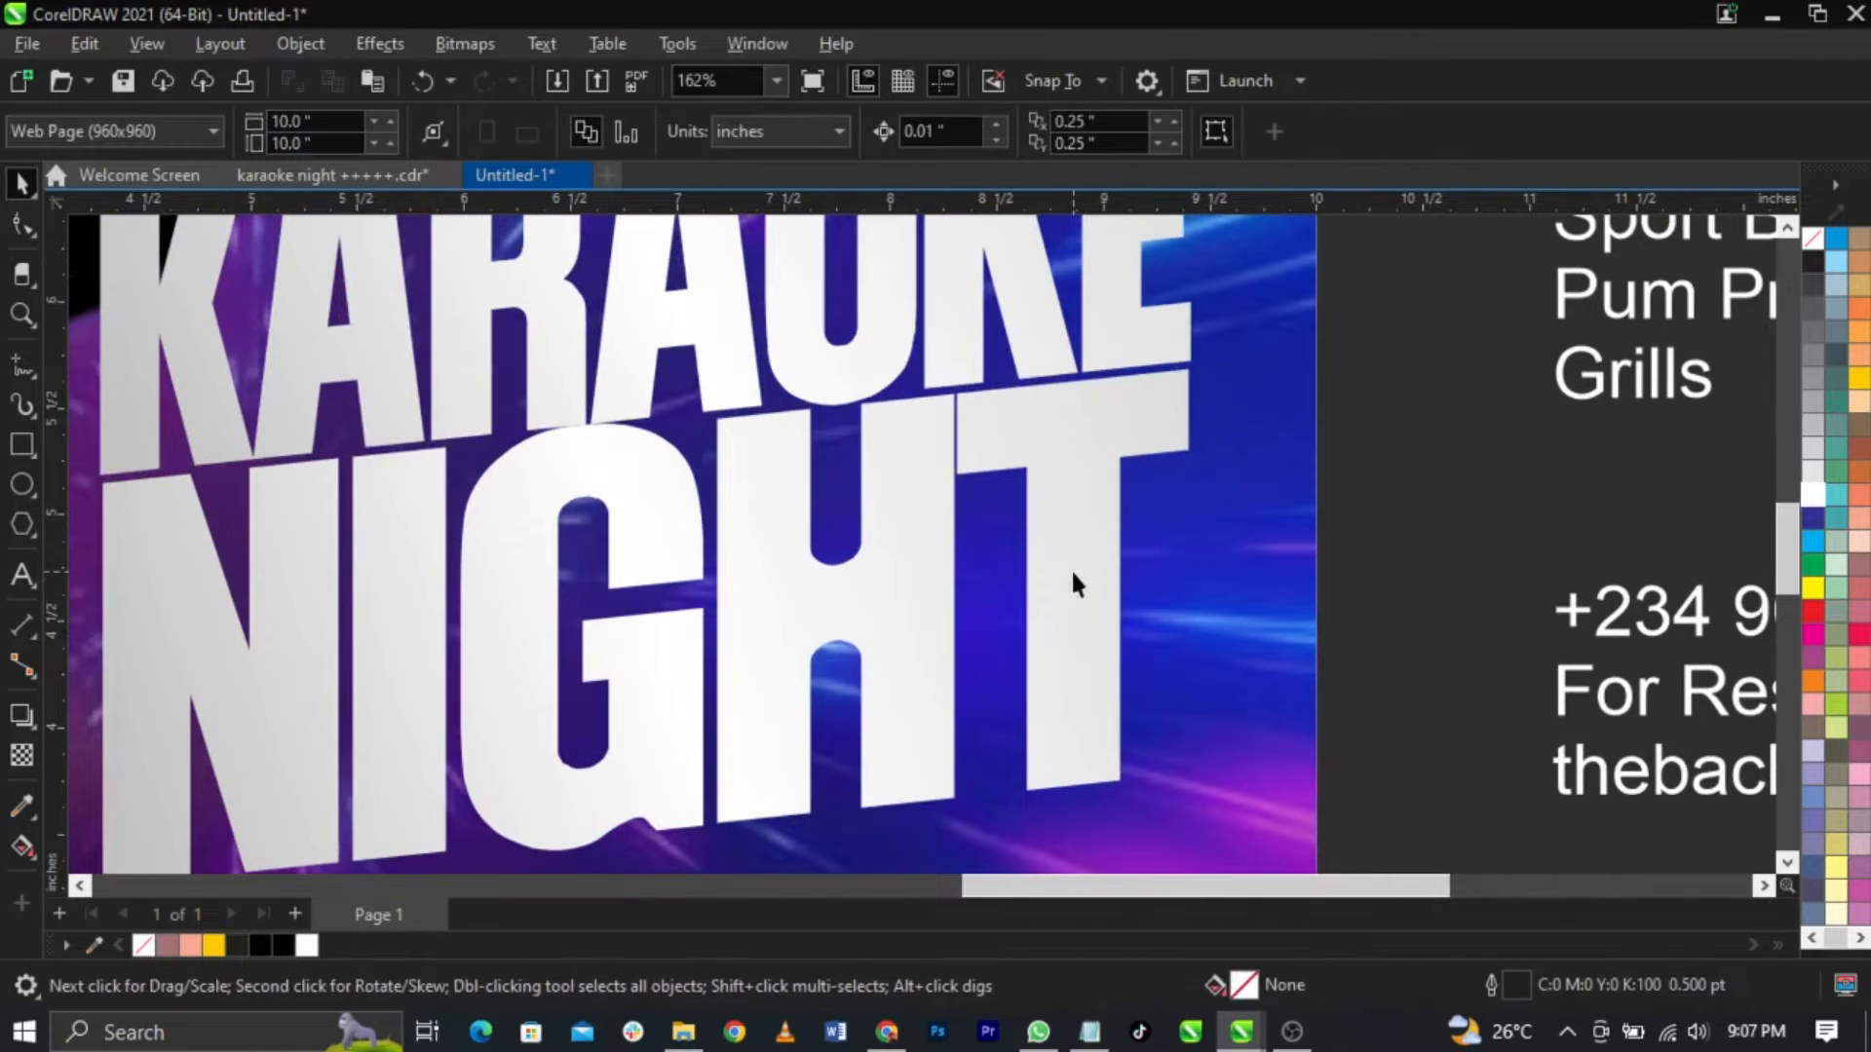
scroll(1074, 572, down, 1)
click(1074, 573)
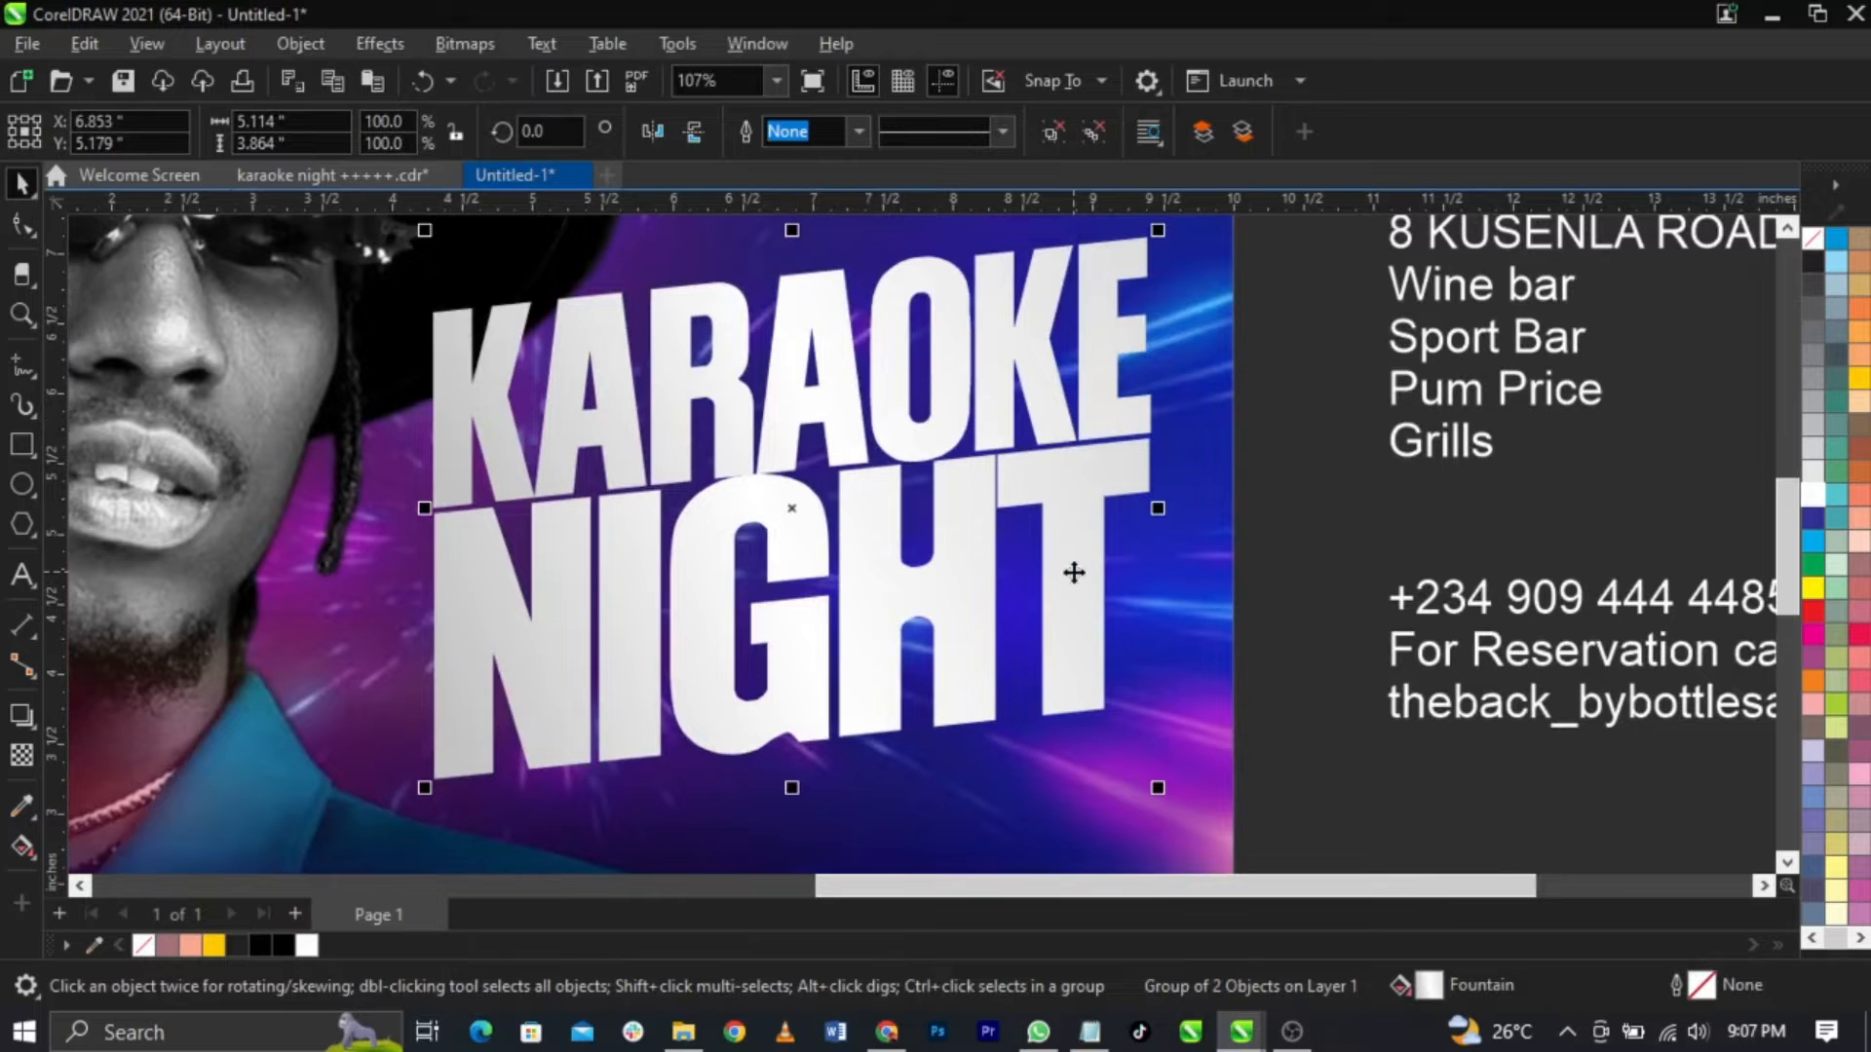
click(1317, 587)
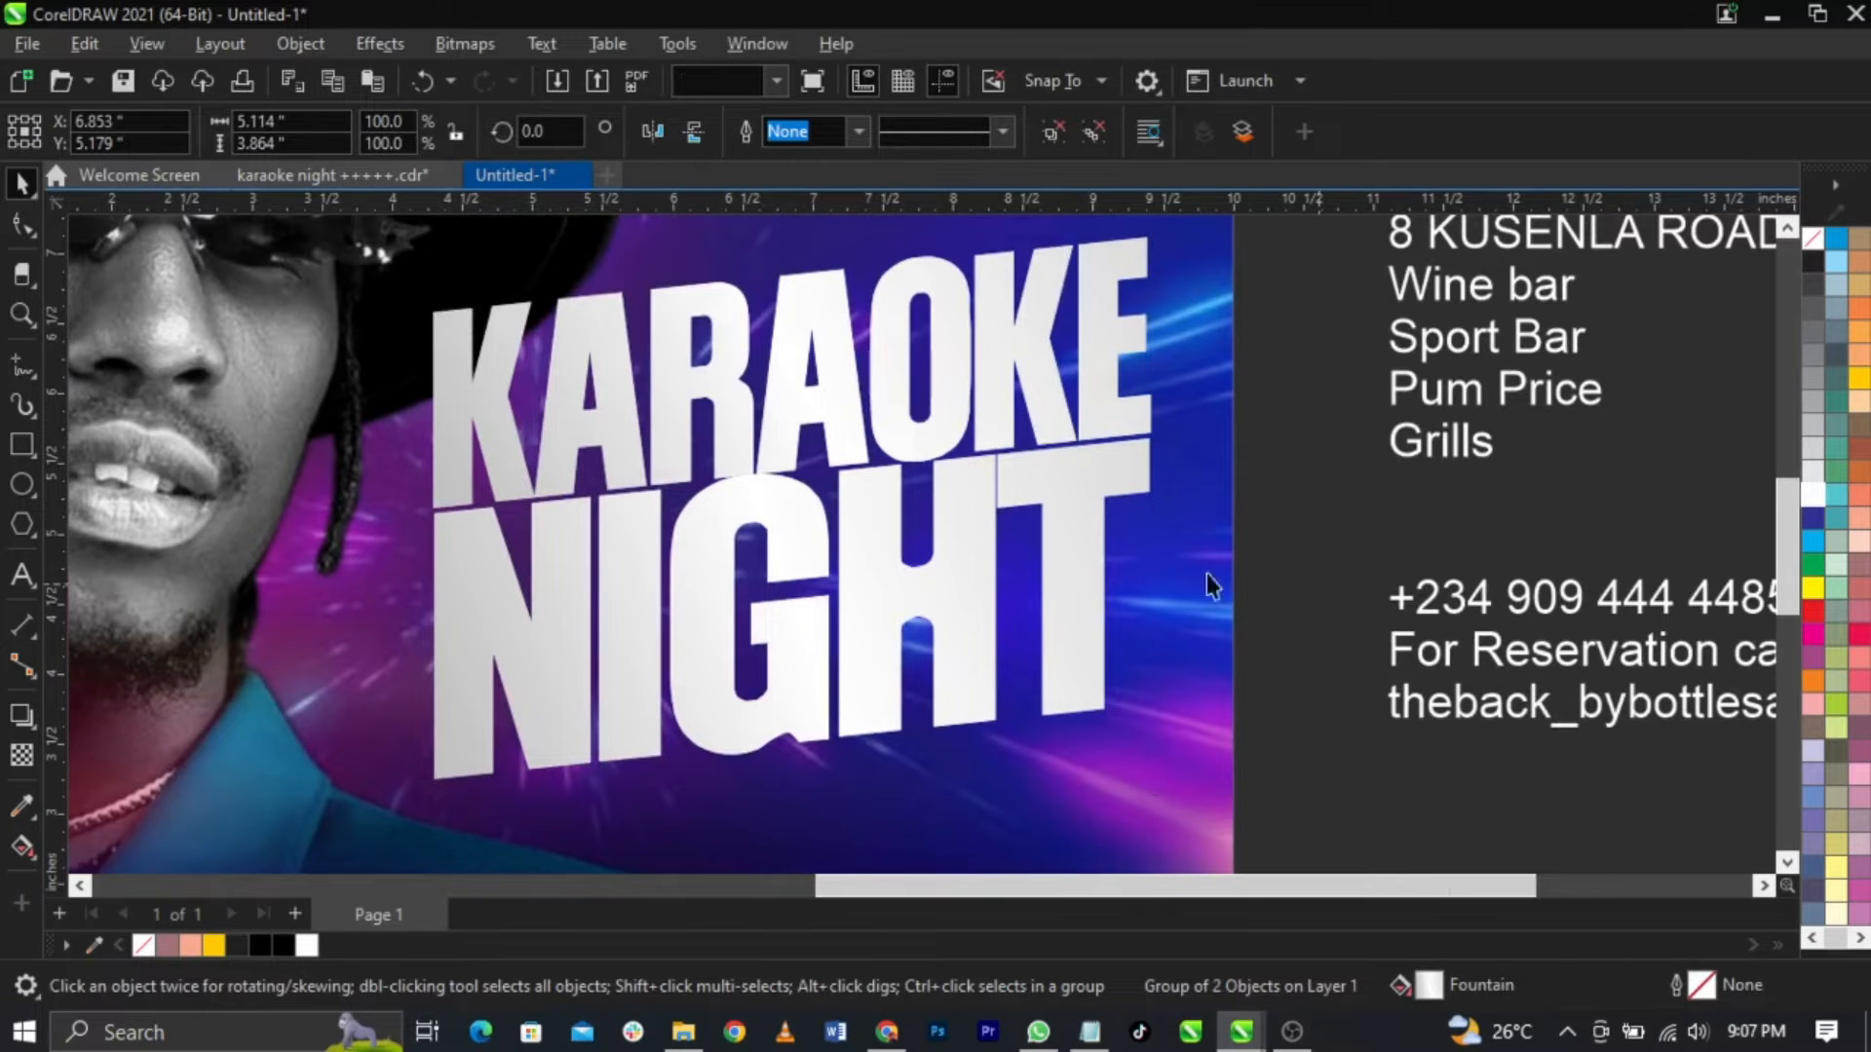
drag(1060, 552, 1374, 466)
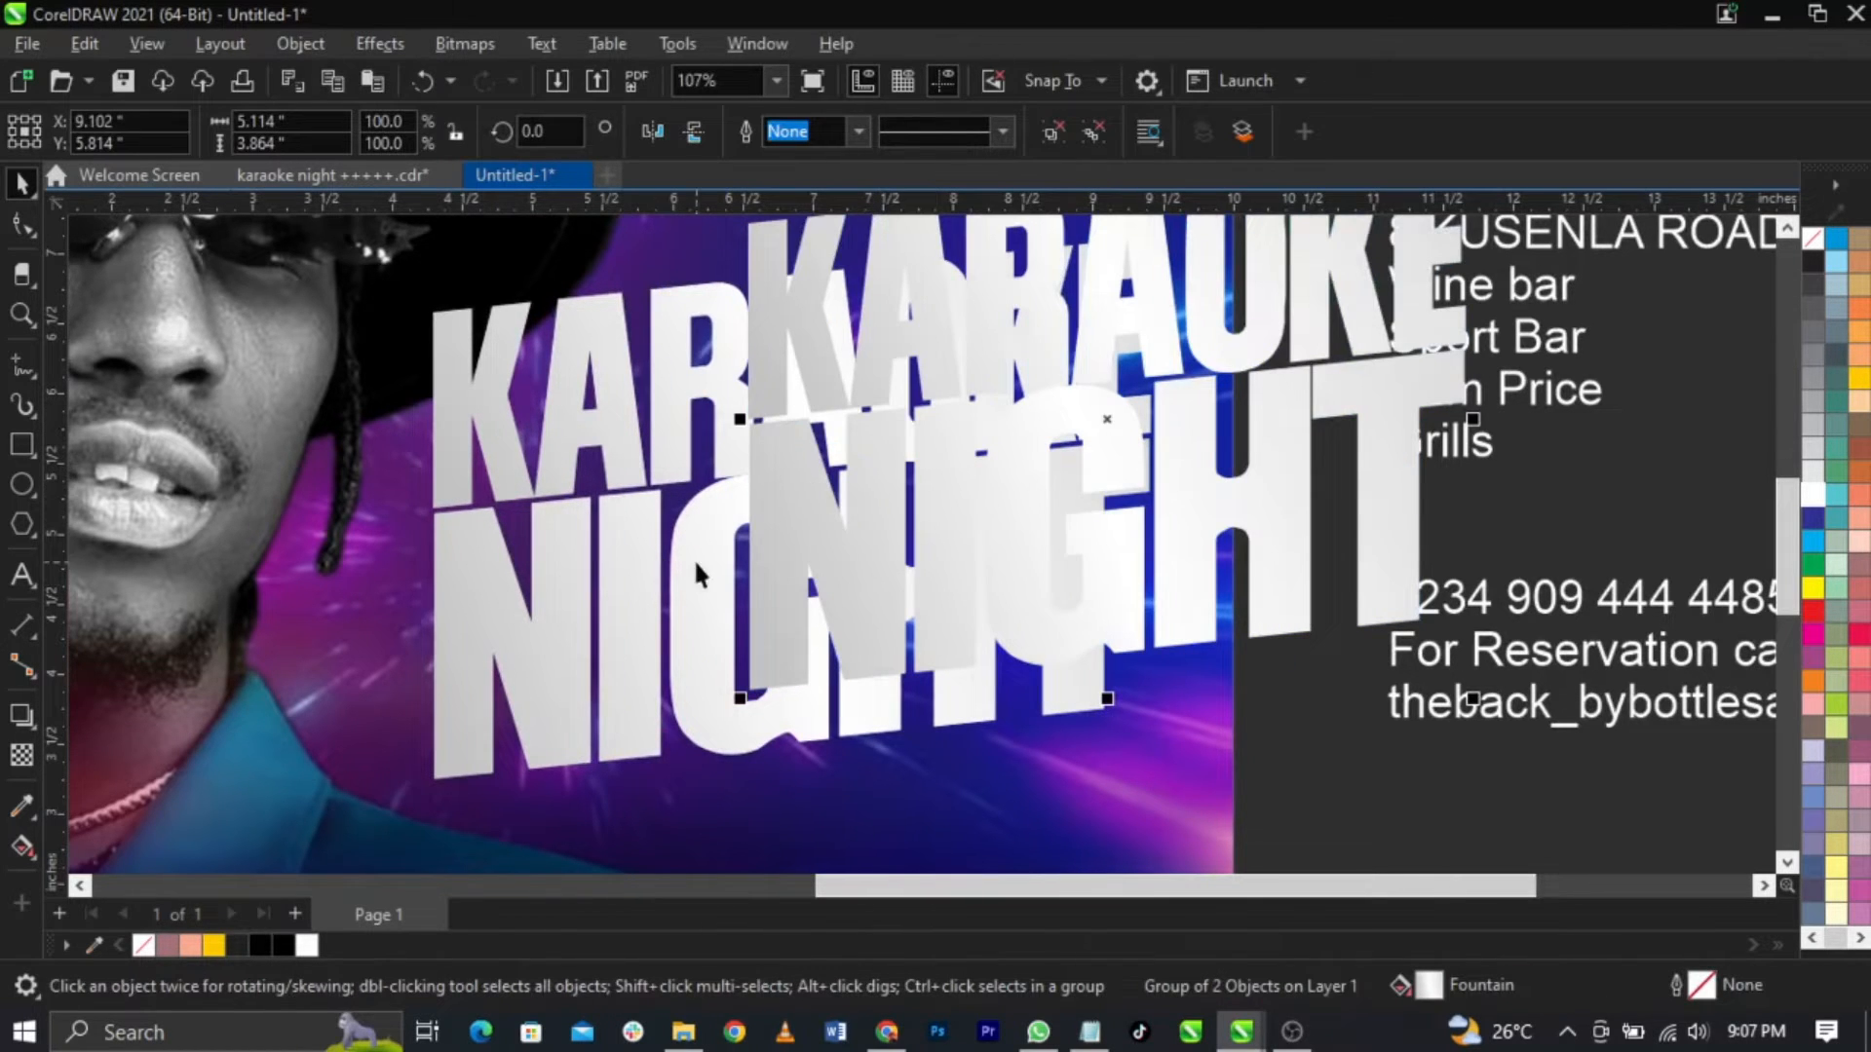
key(ctrl+z)
Step: Duplicate the title group slightly up and to the right, and fill the rear copy with cyan (C:100 M:0 Y:0 K:0)
scroll(403, 794, up, 3)
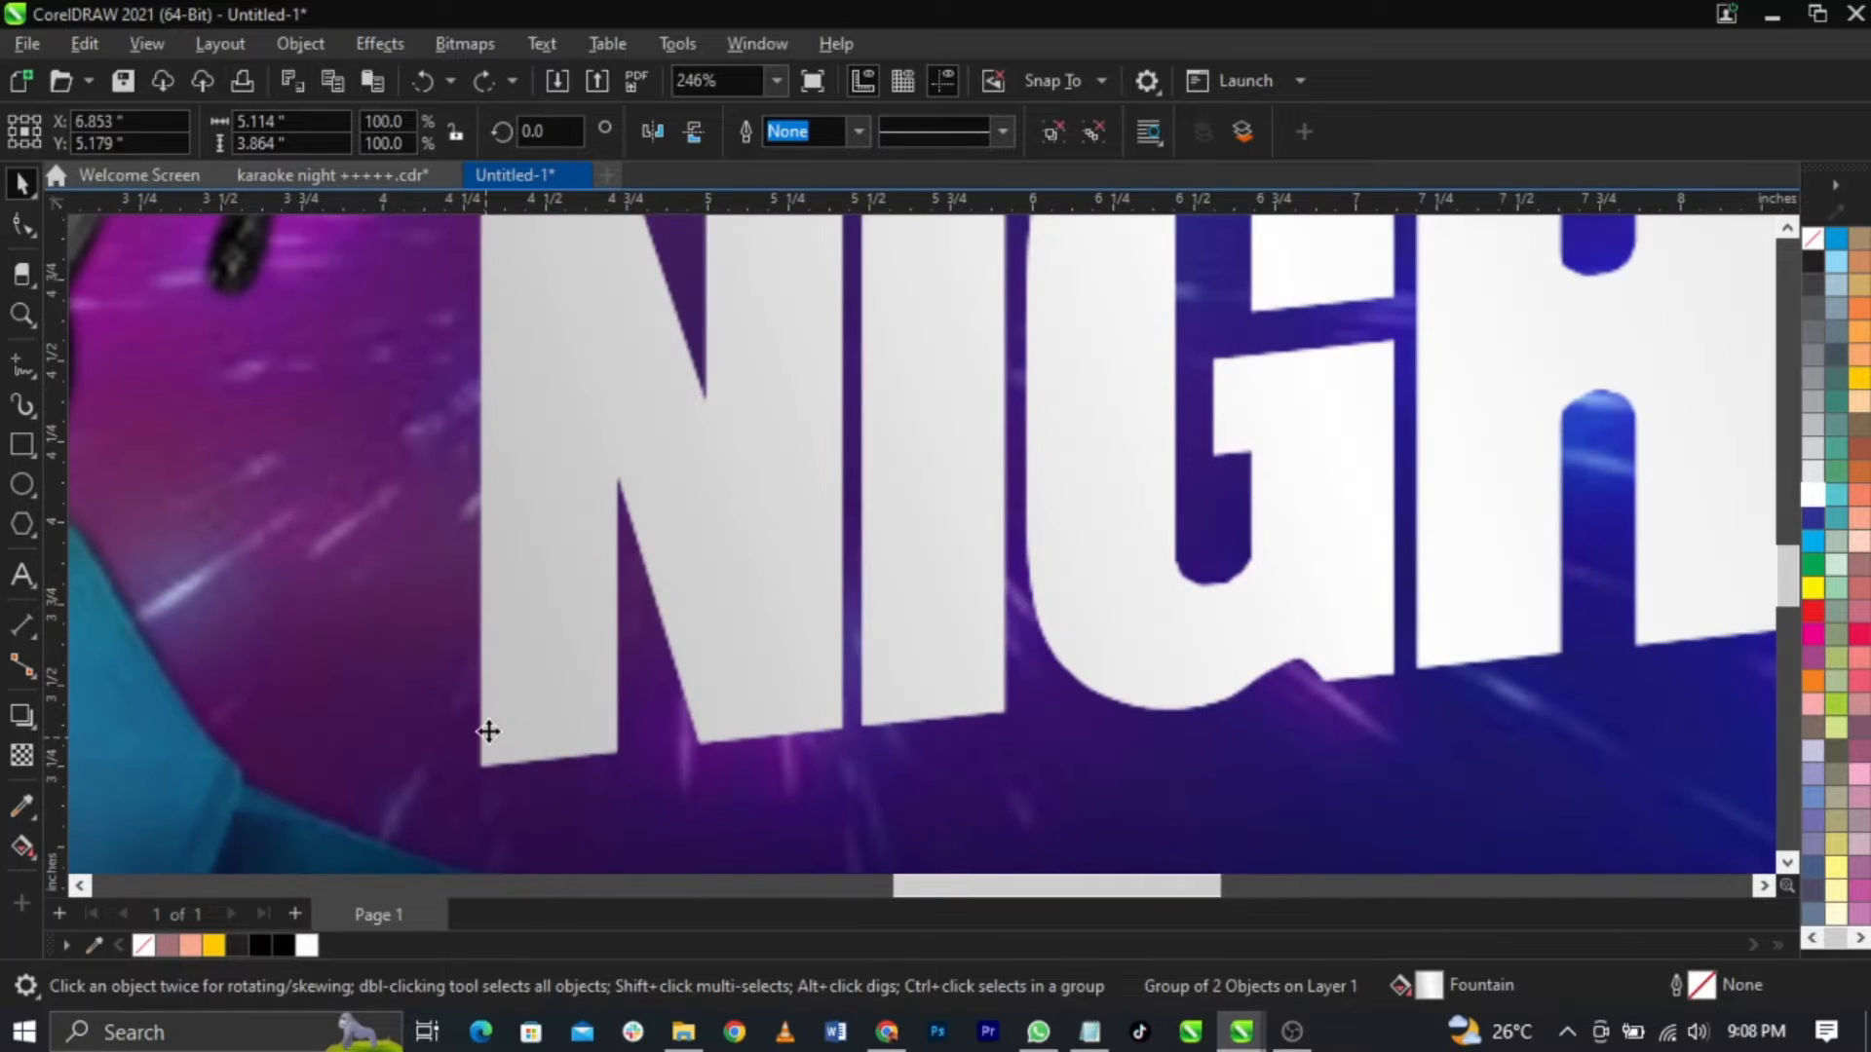
drag(488, 732, 505, 710)
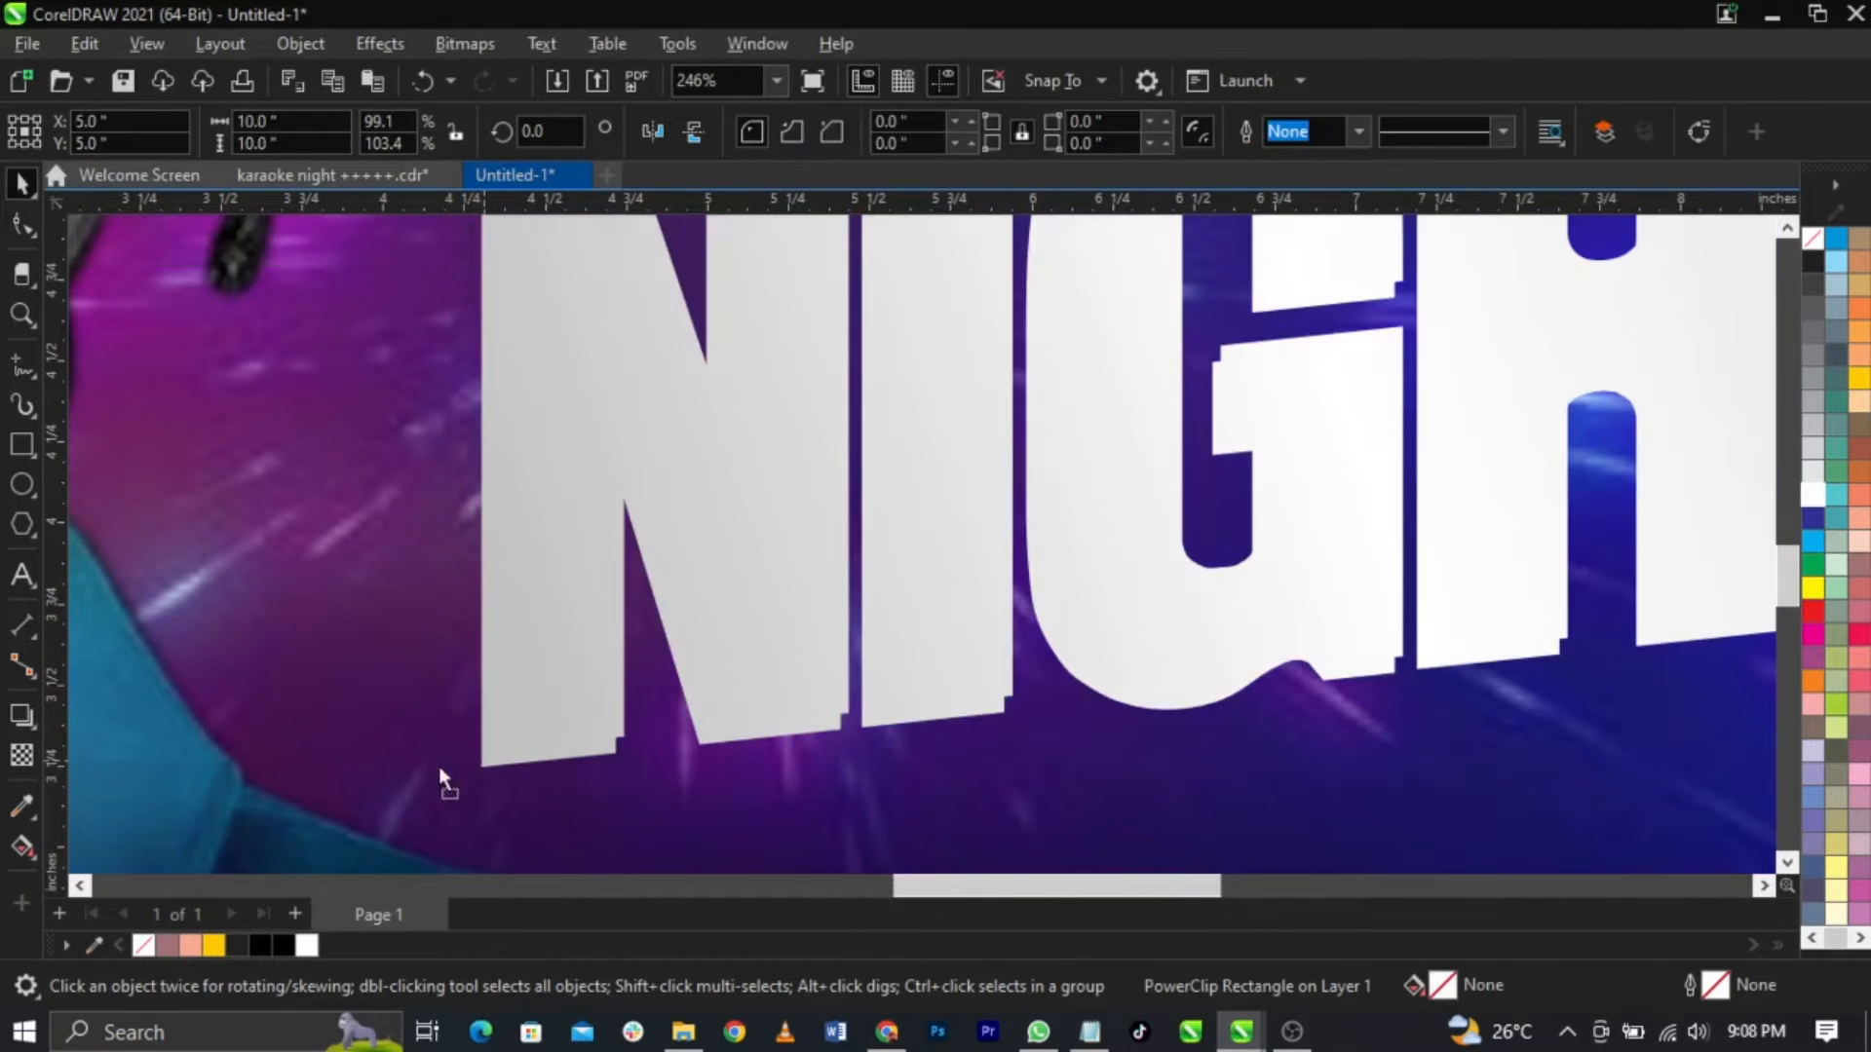
key(ctrl+z)
key(ctrl+z)
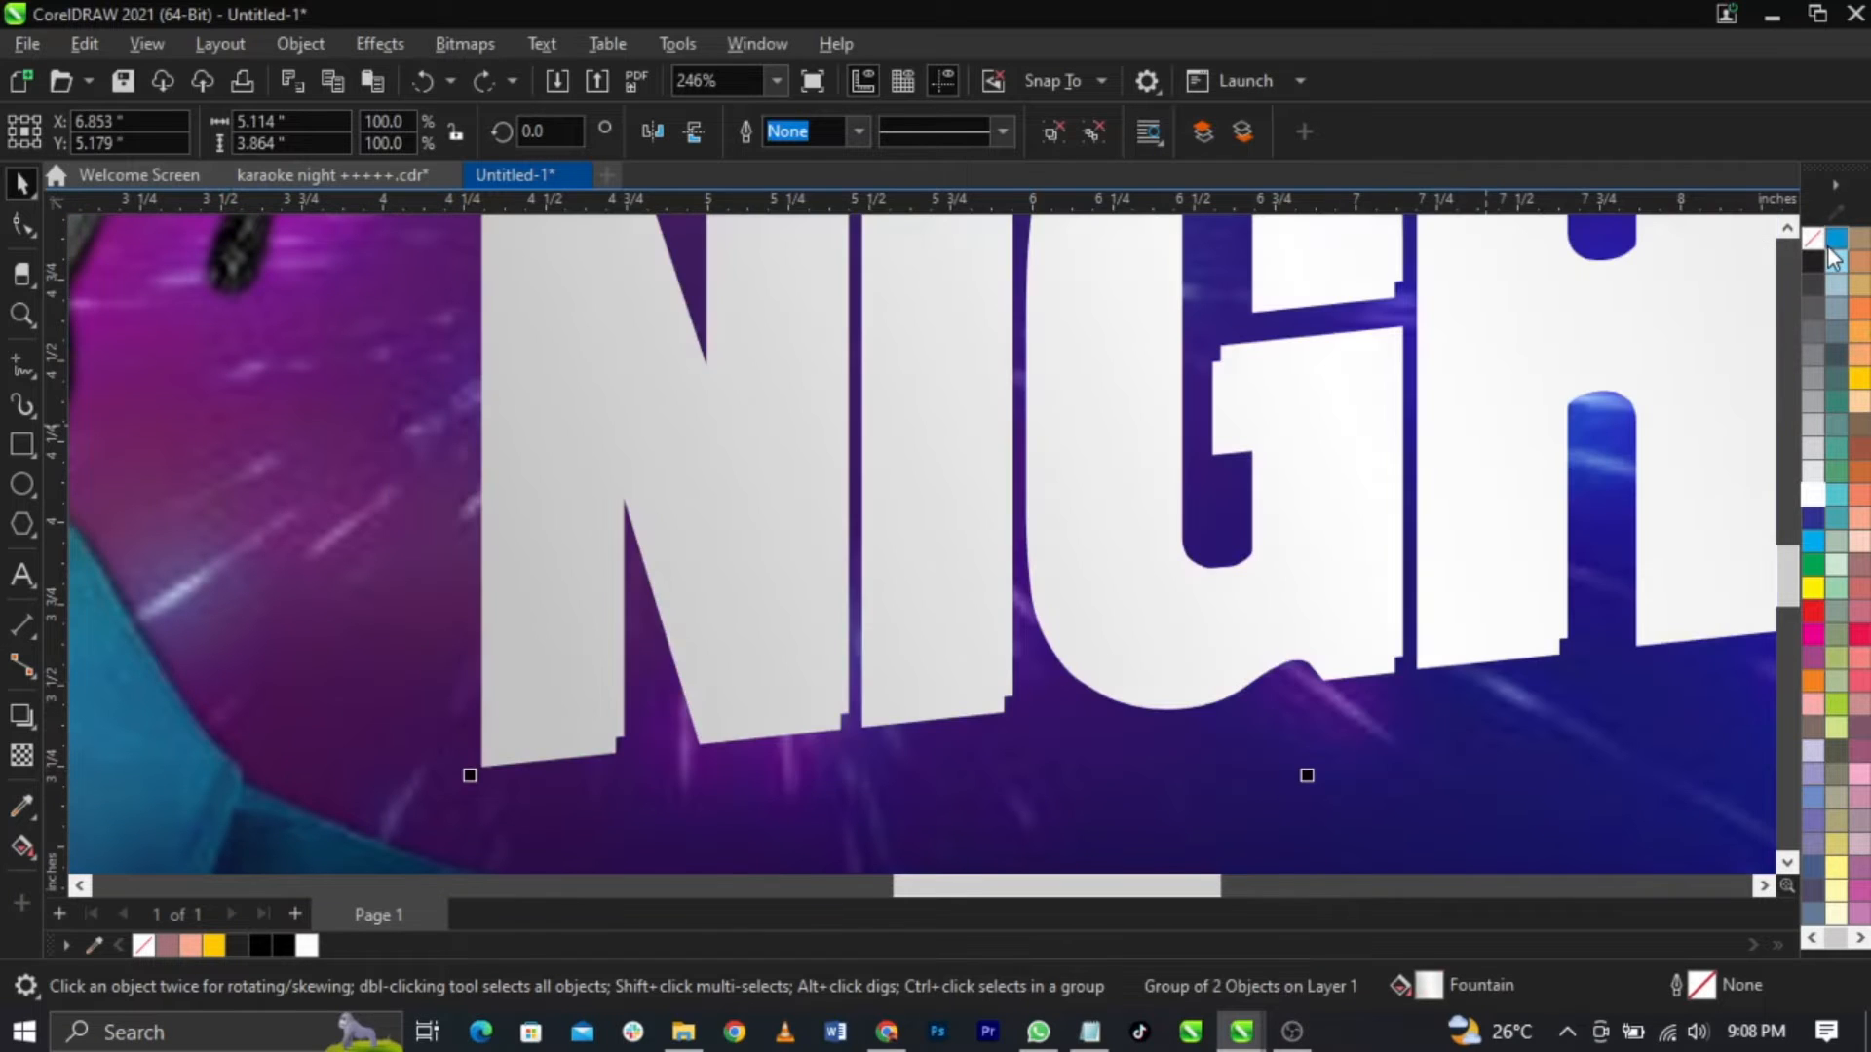
click(1812, 541)
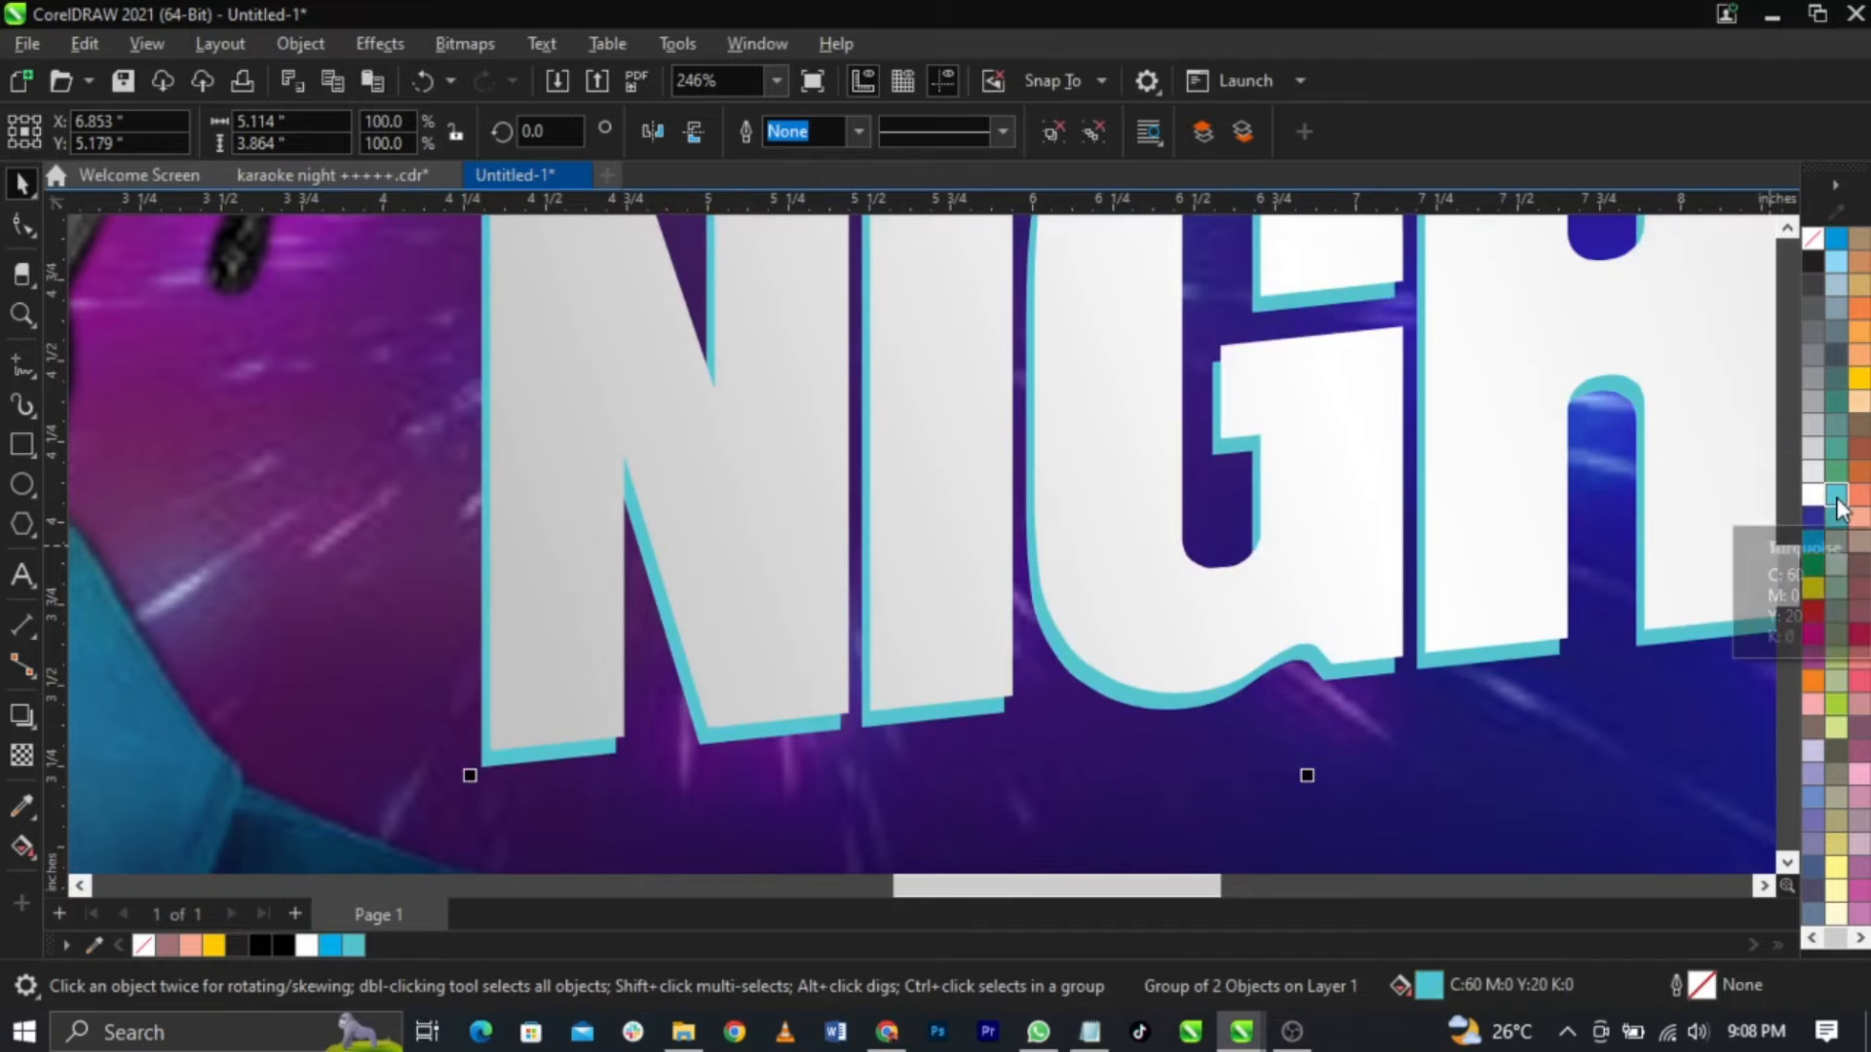
click(1836, 494)
Step: Fine-tune the front title group's offset over the cyan copy, placing it at about X 6.884 and Y 5.203 inches
scroll(543, 698, up, 2)
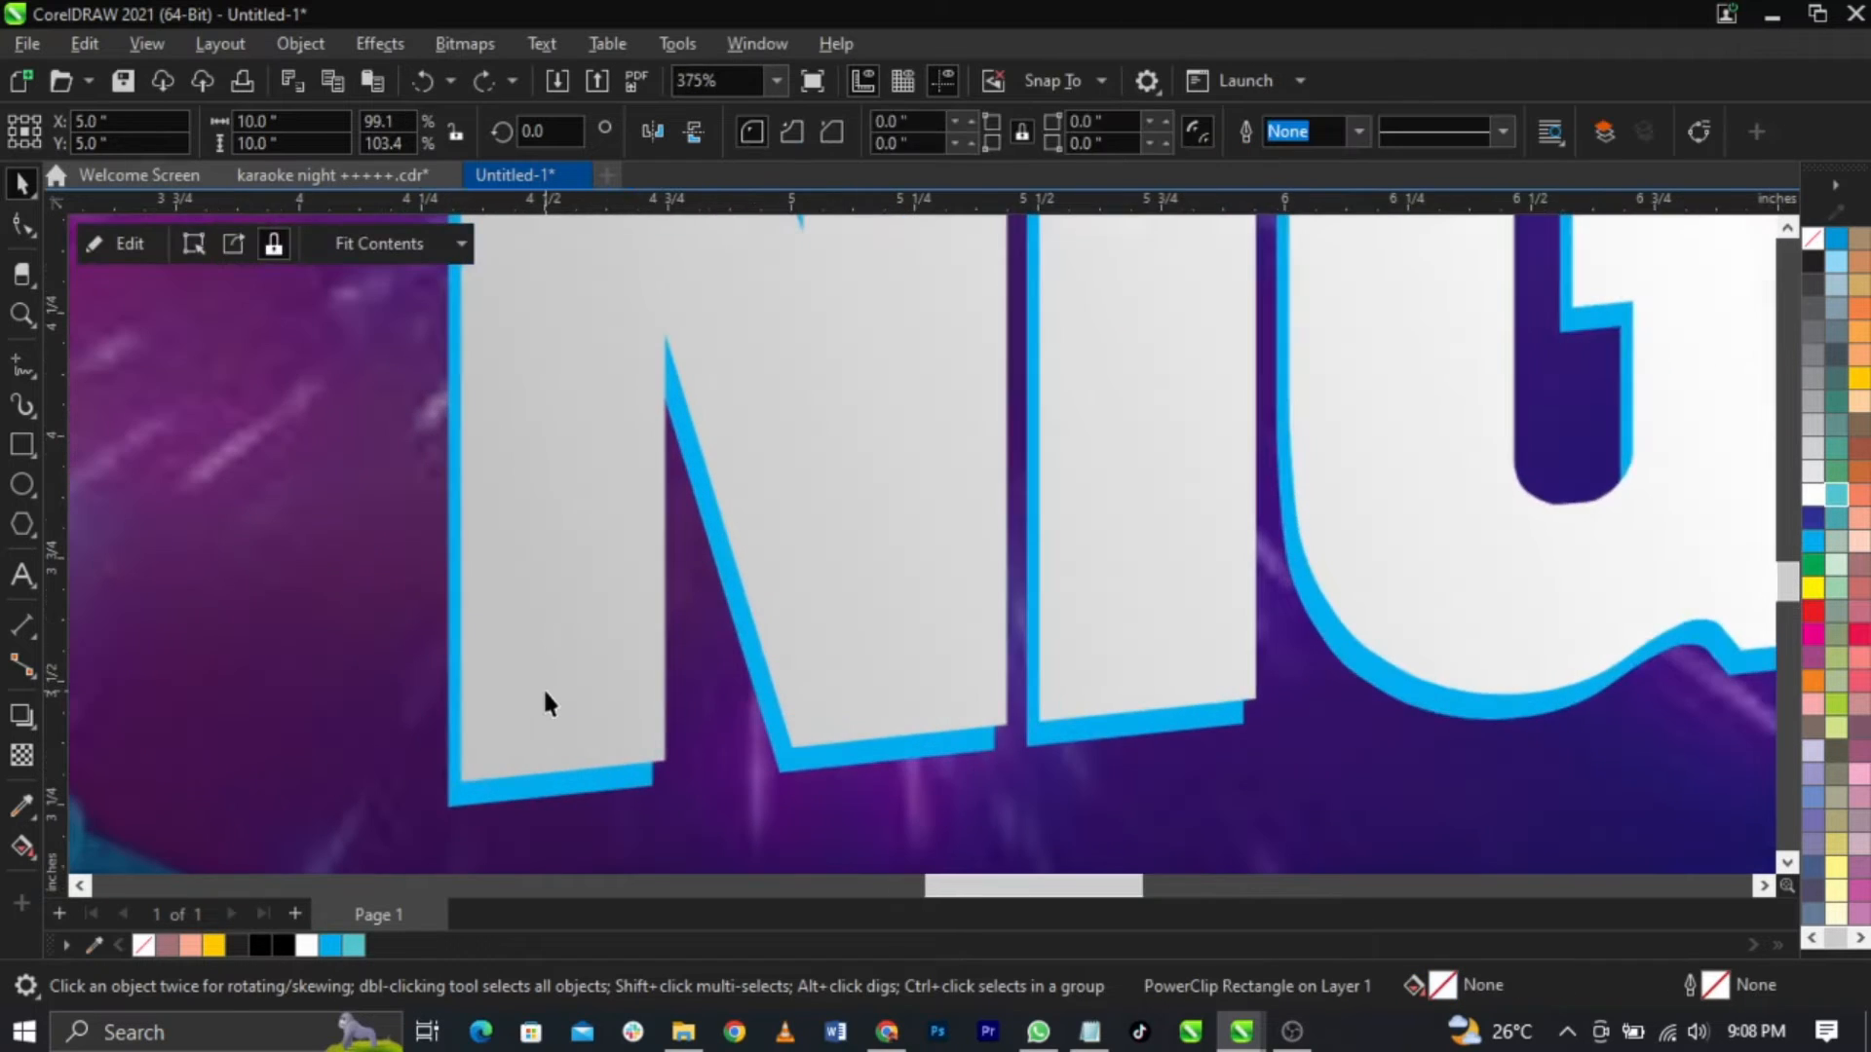
drag(547, 692, 558, 699)
scroll(557, 699, down, 6)
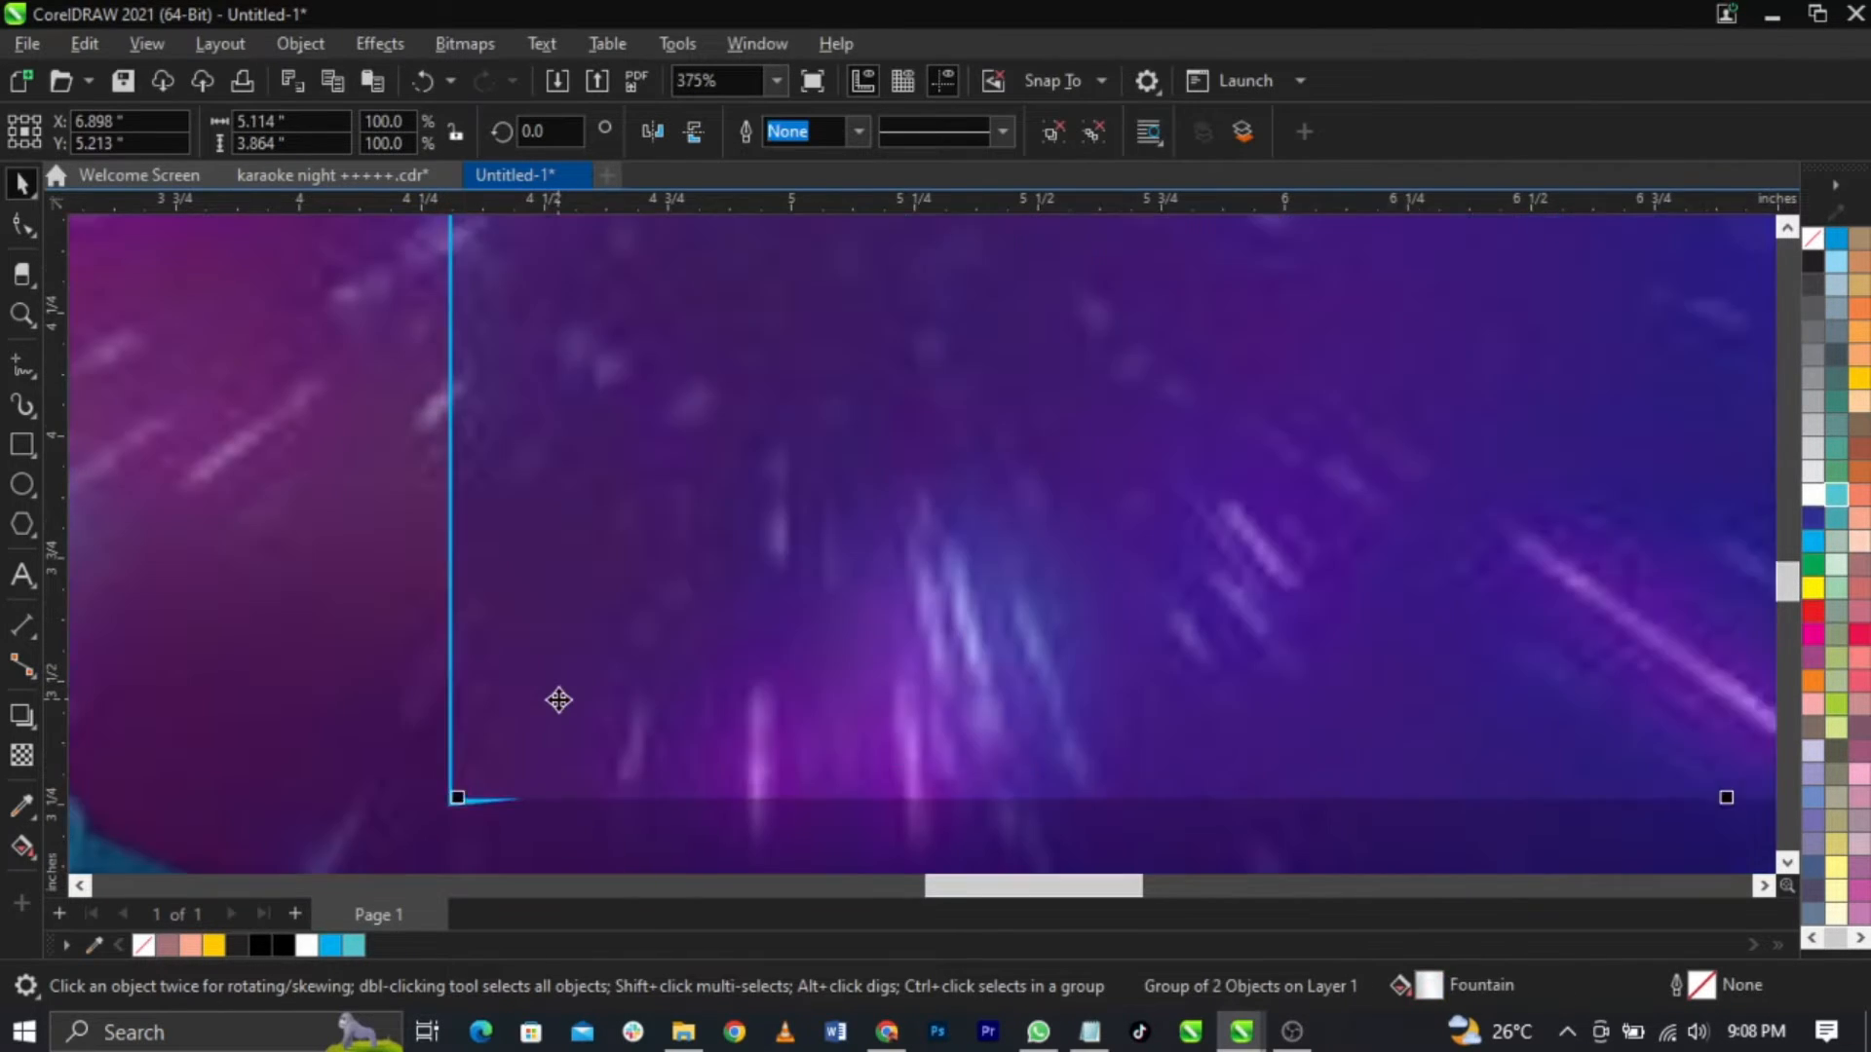
scroll(561, 704, down, 1)
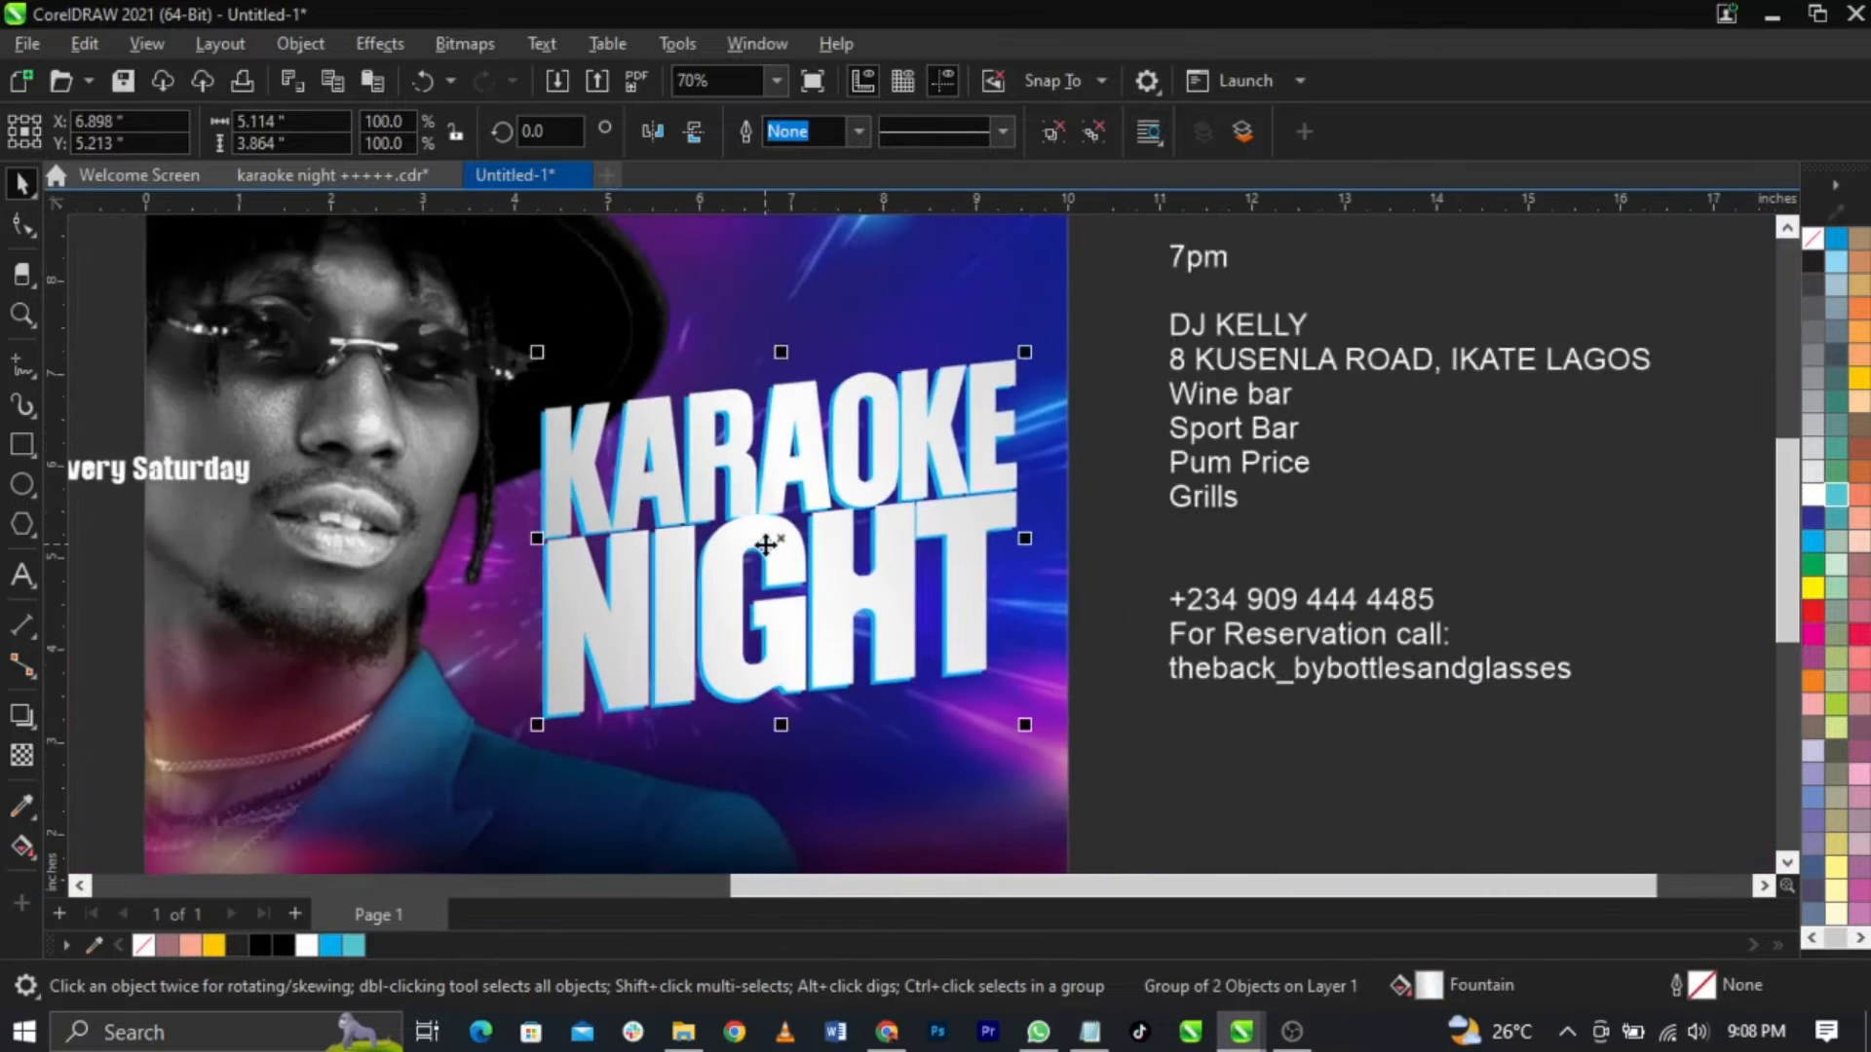
scroll(1002, 394, up, 7)
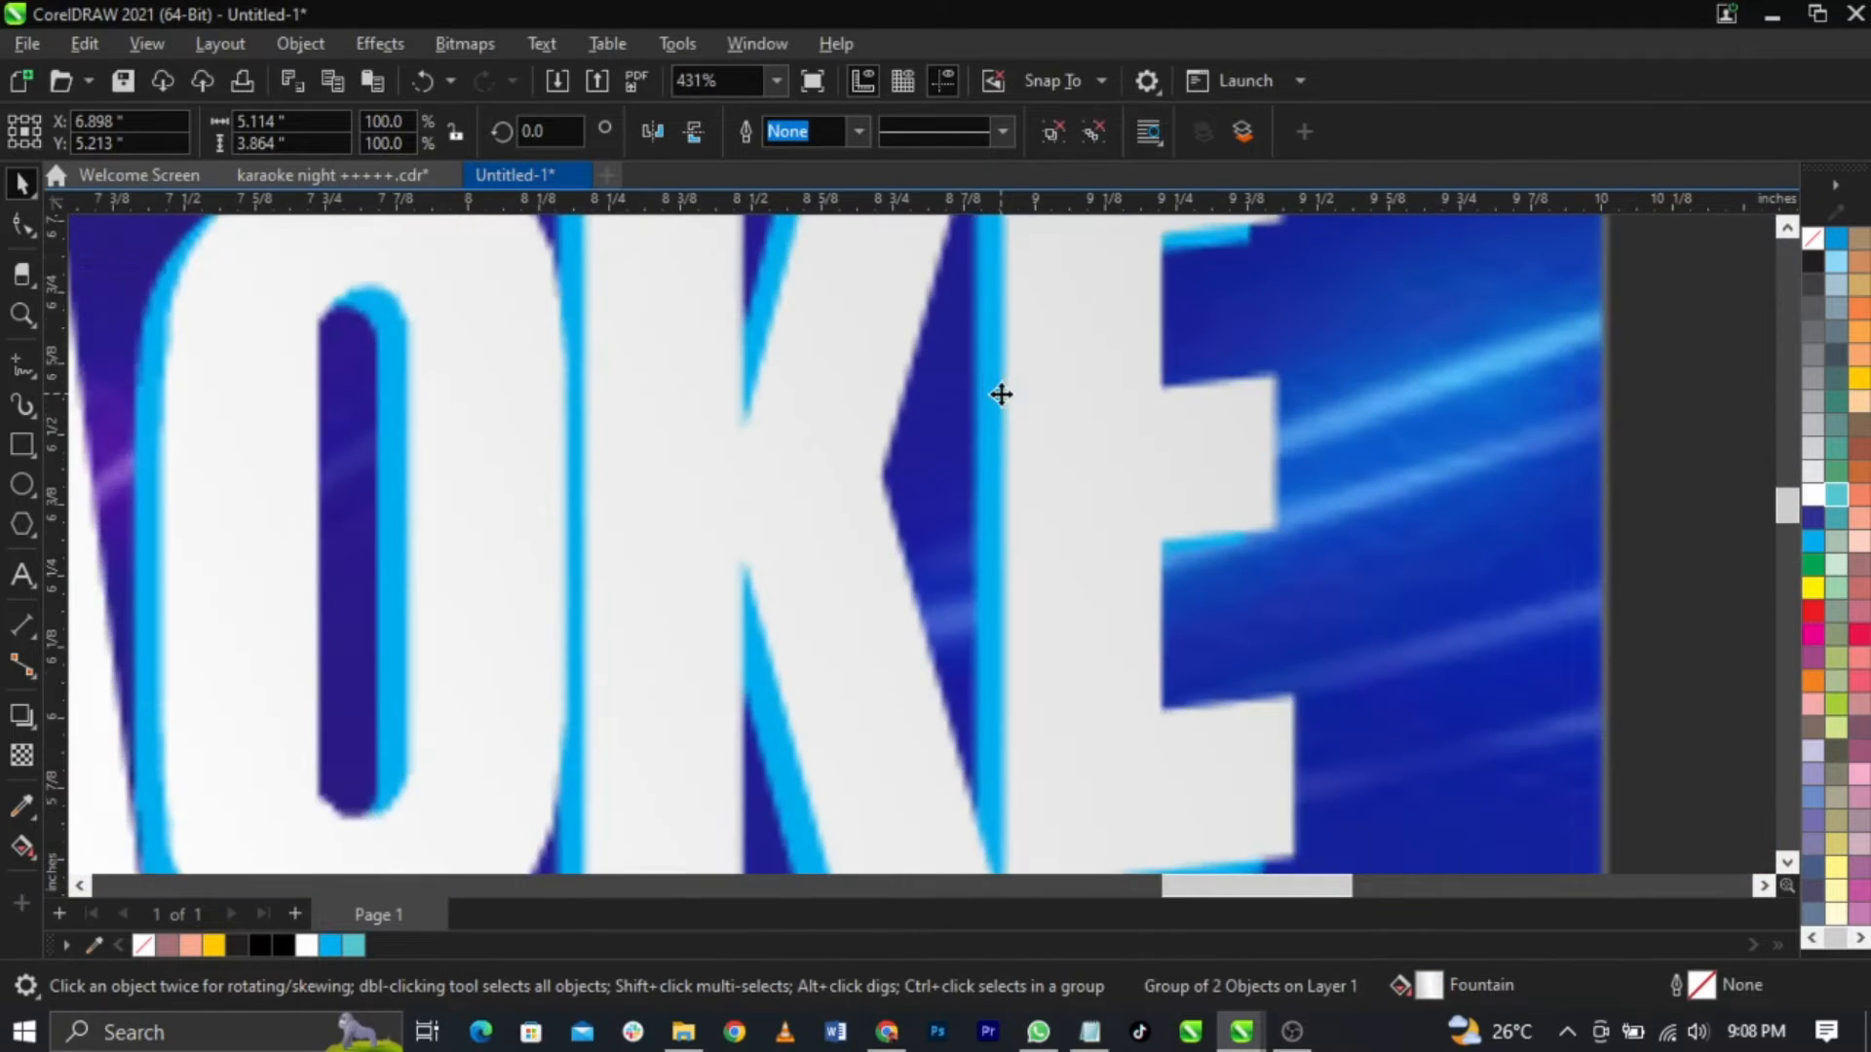
drag(997, 392, 1019, 351)
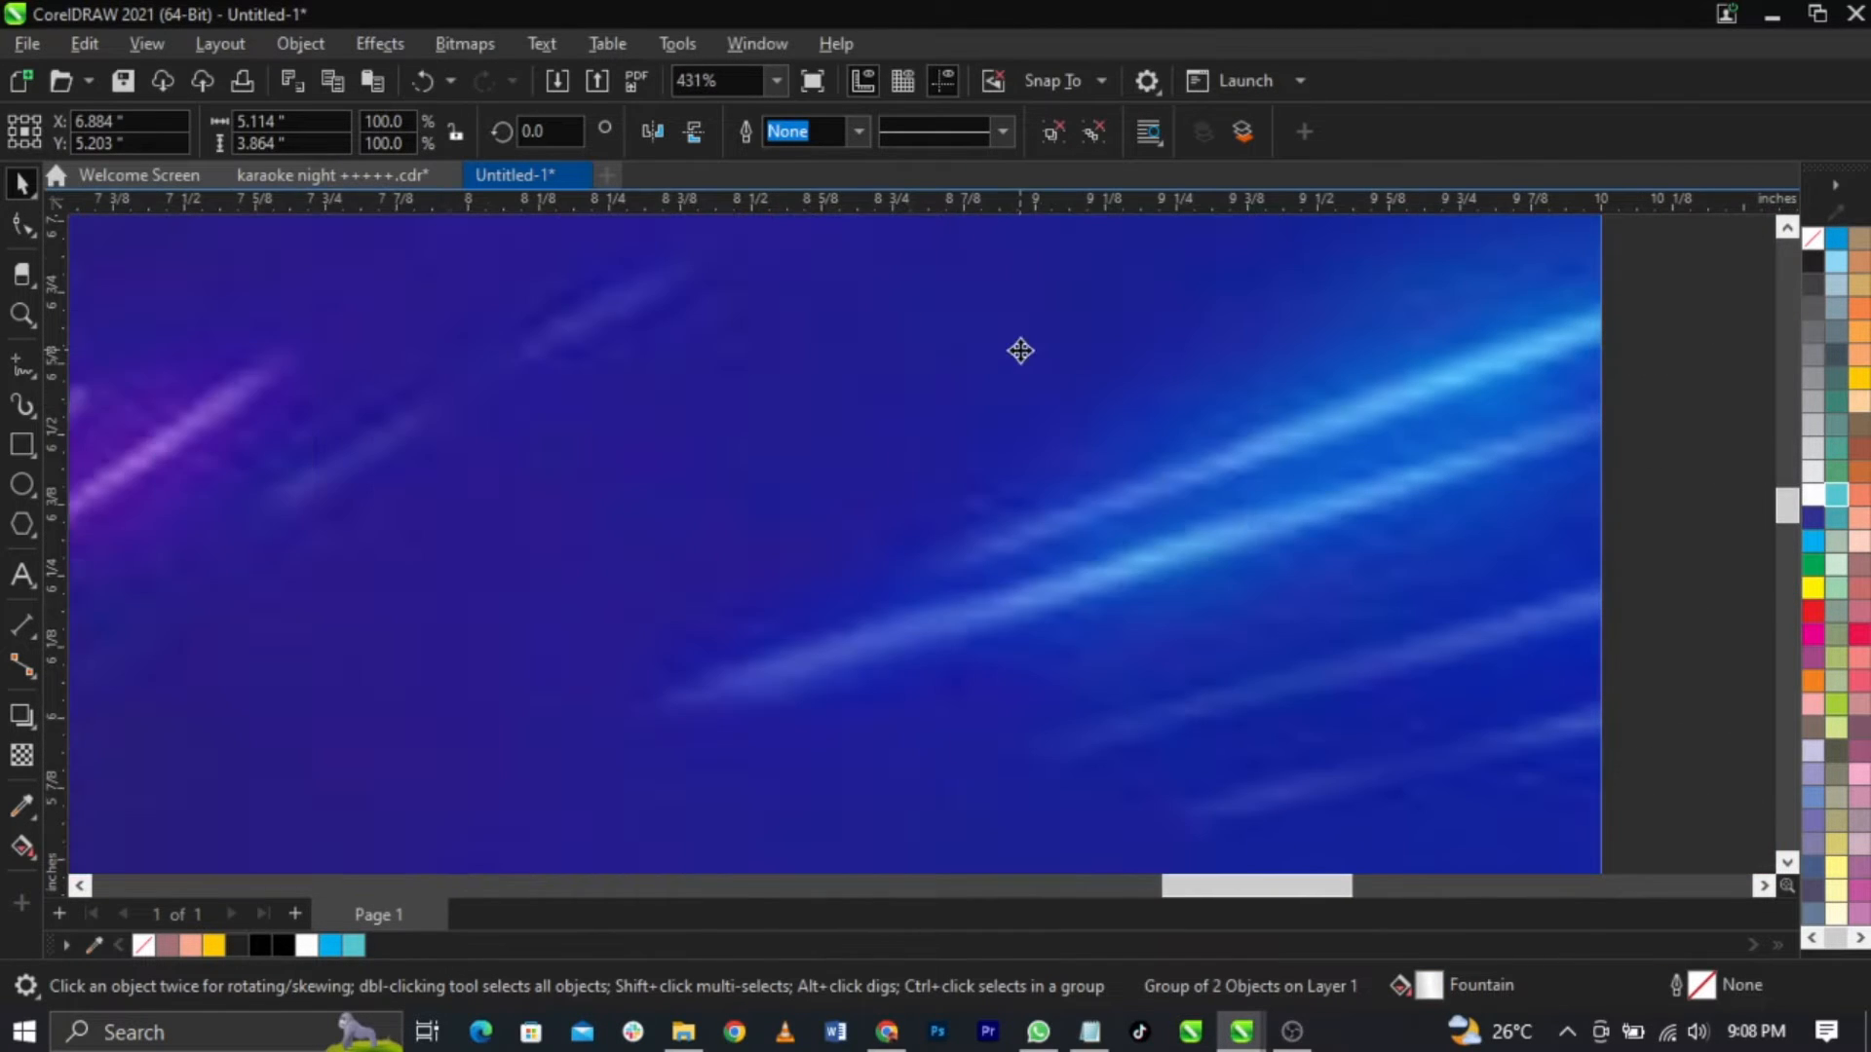
scroll(1019, 351, down, 7)
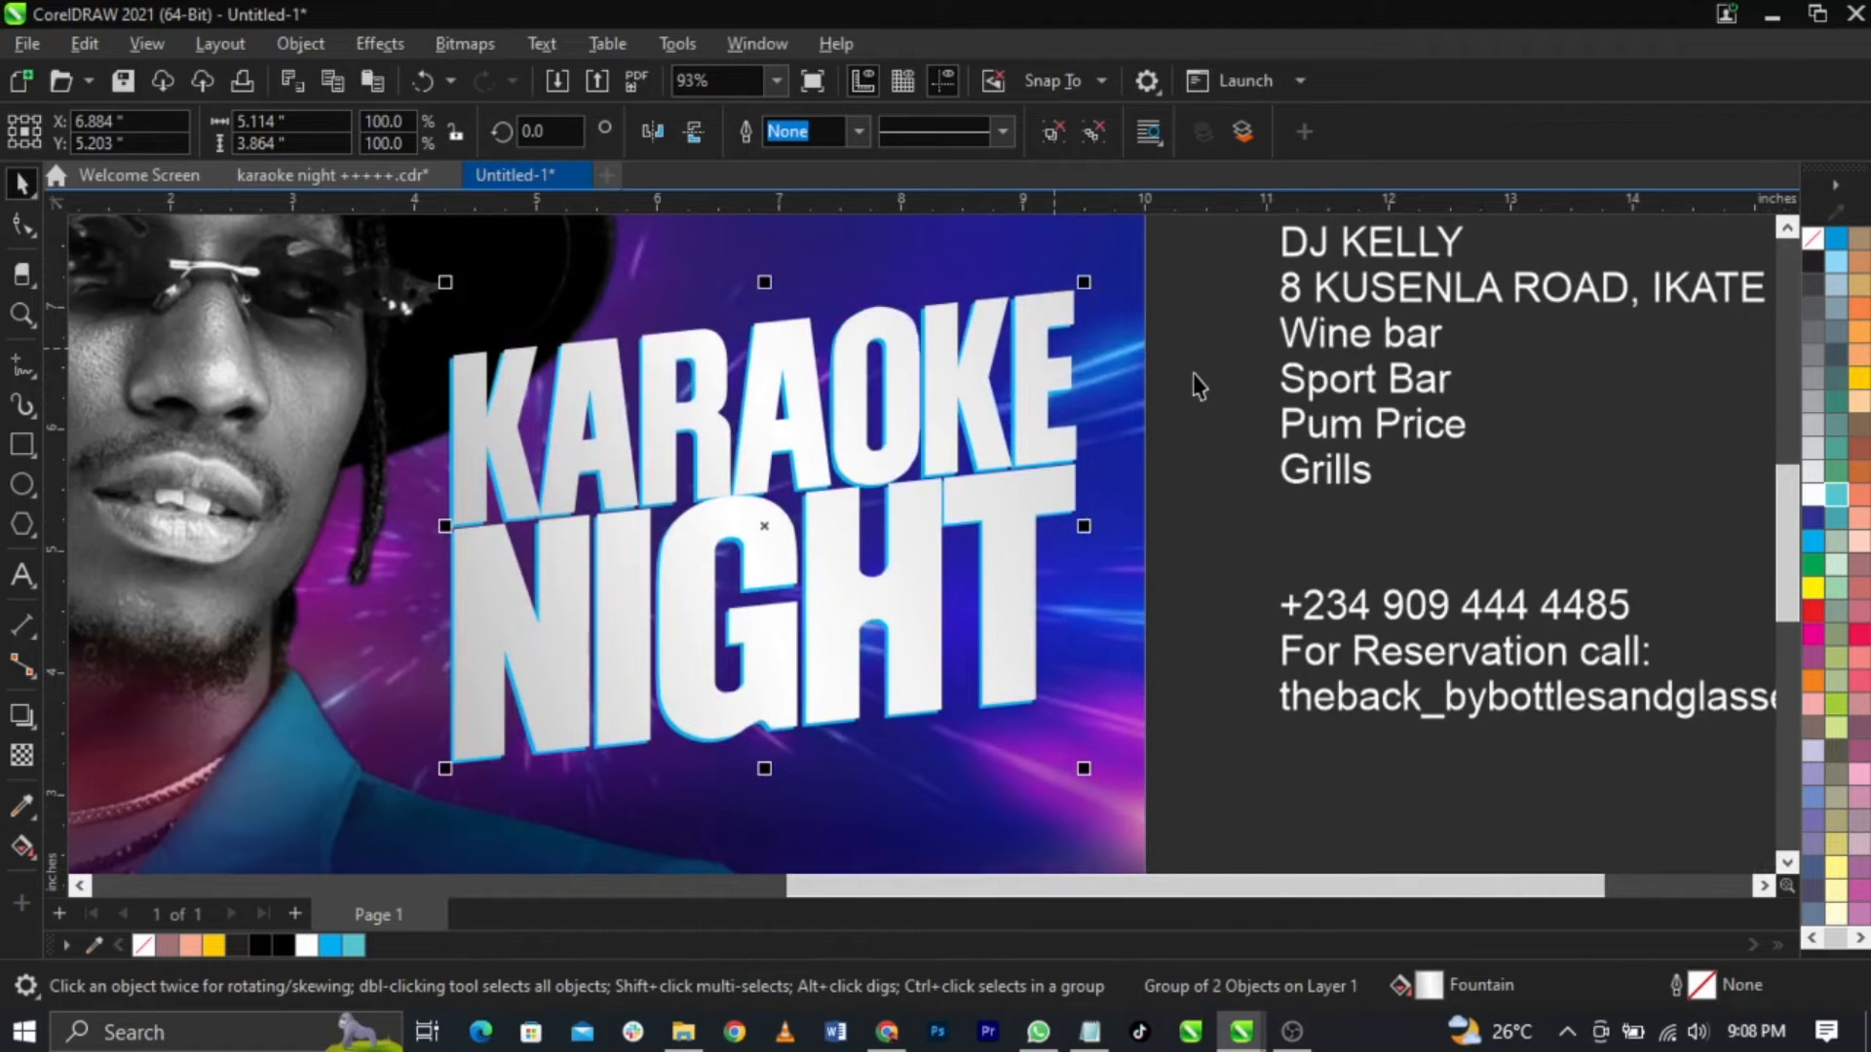
click(1191, 259)
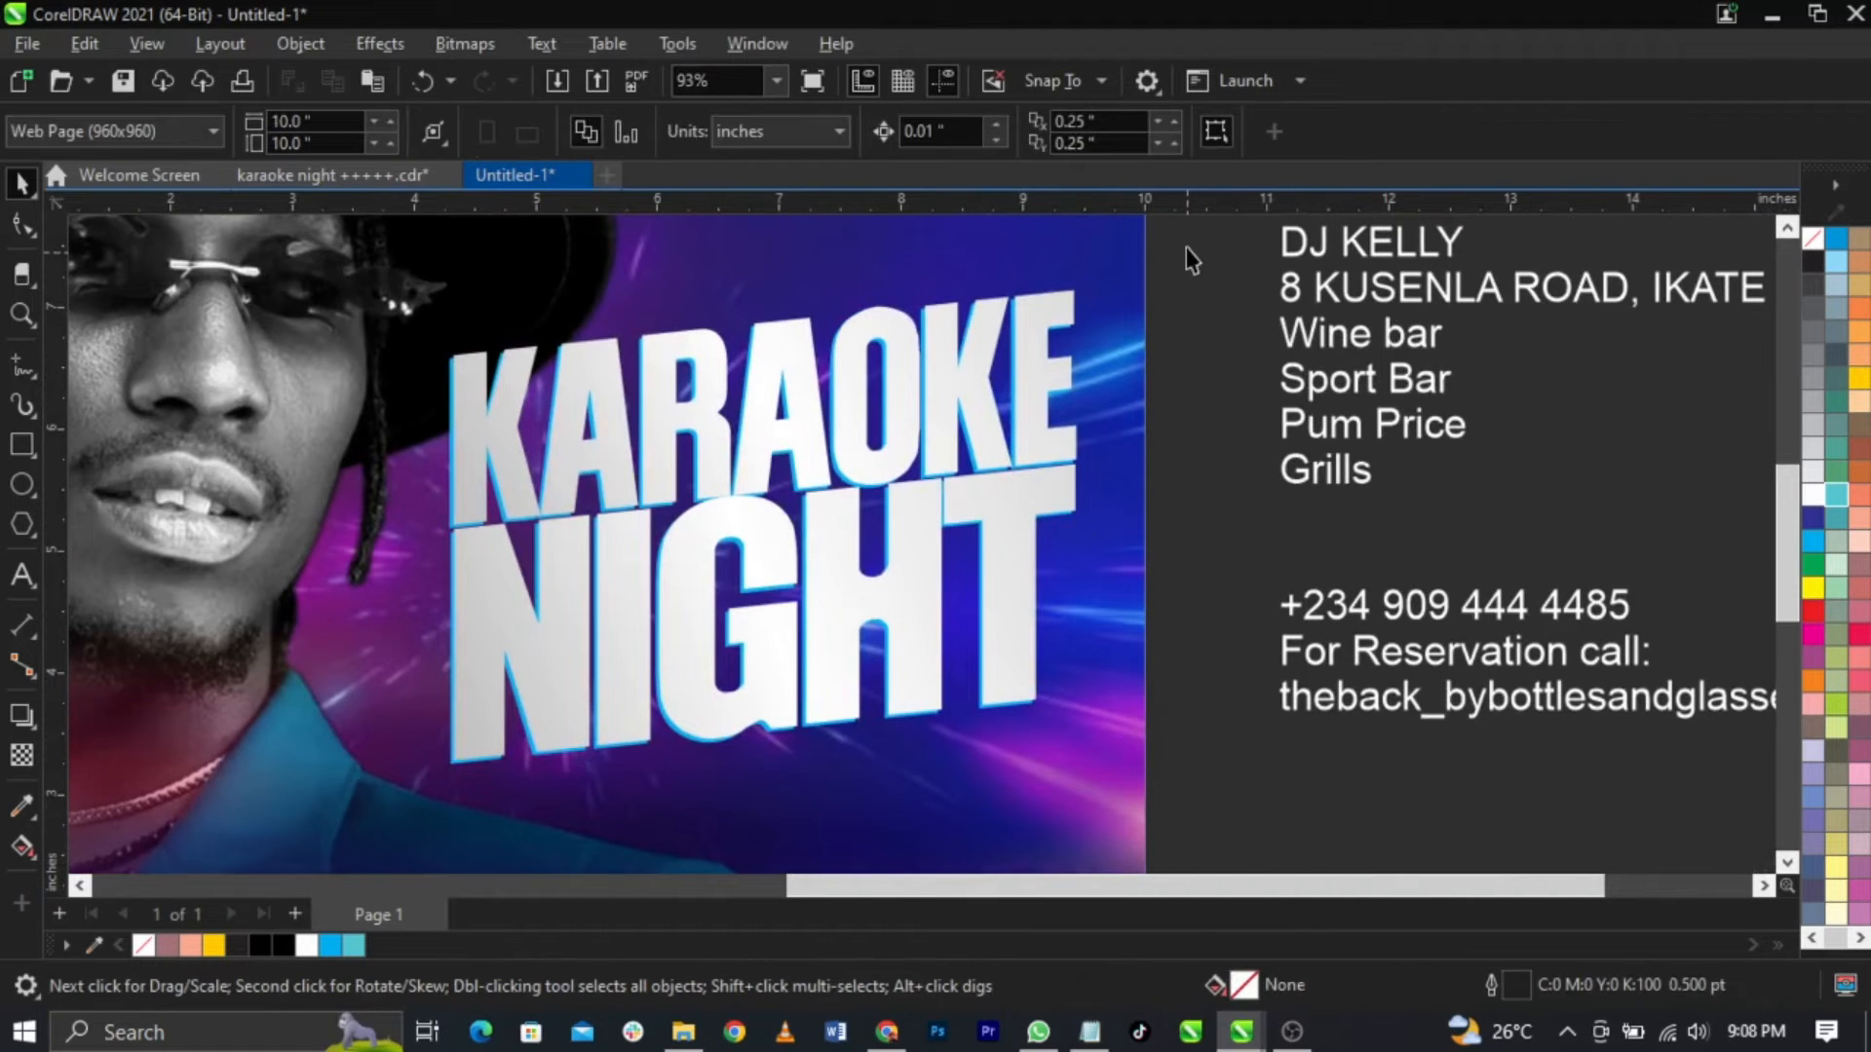
Step: Start a drop shadow on the cyan rear title group with the Drop Shadow tool
drag(1190, 255, 383, 826)
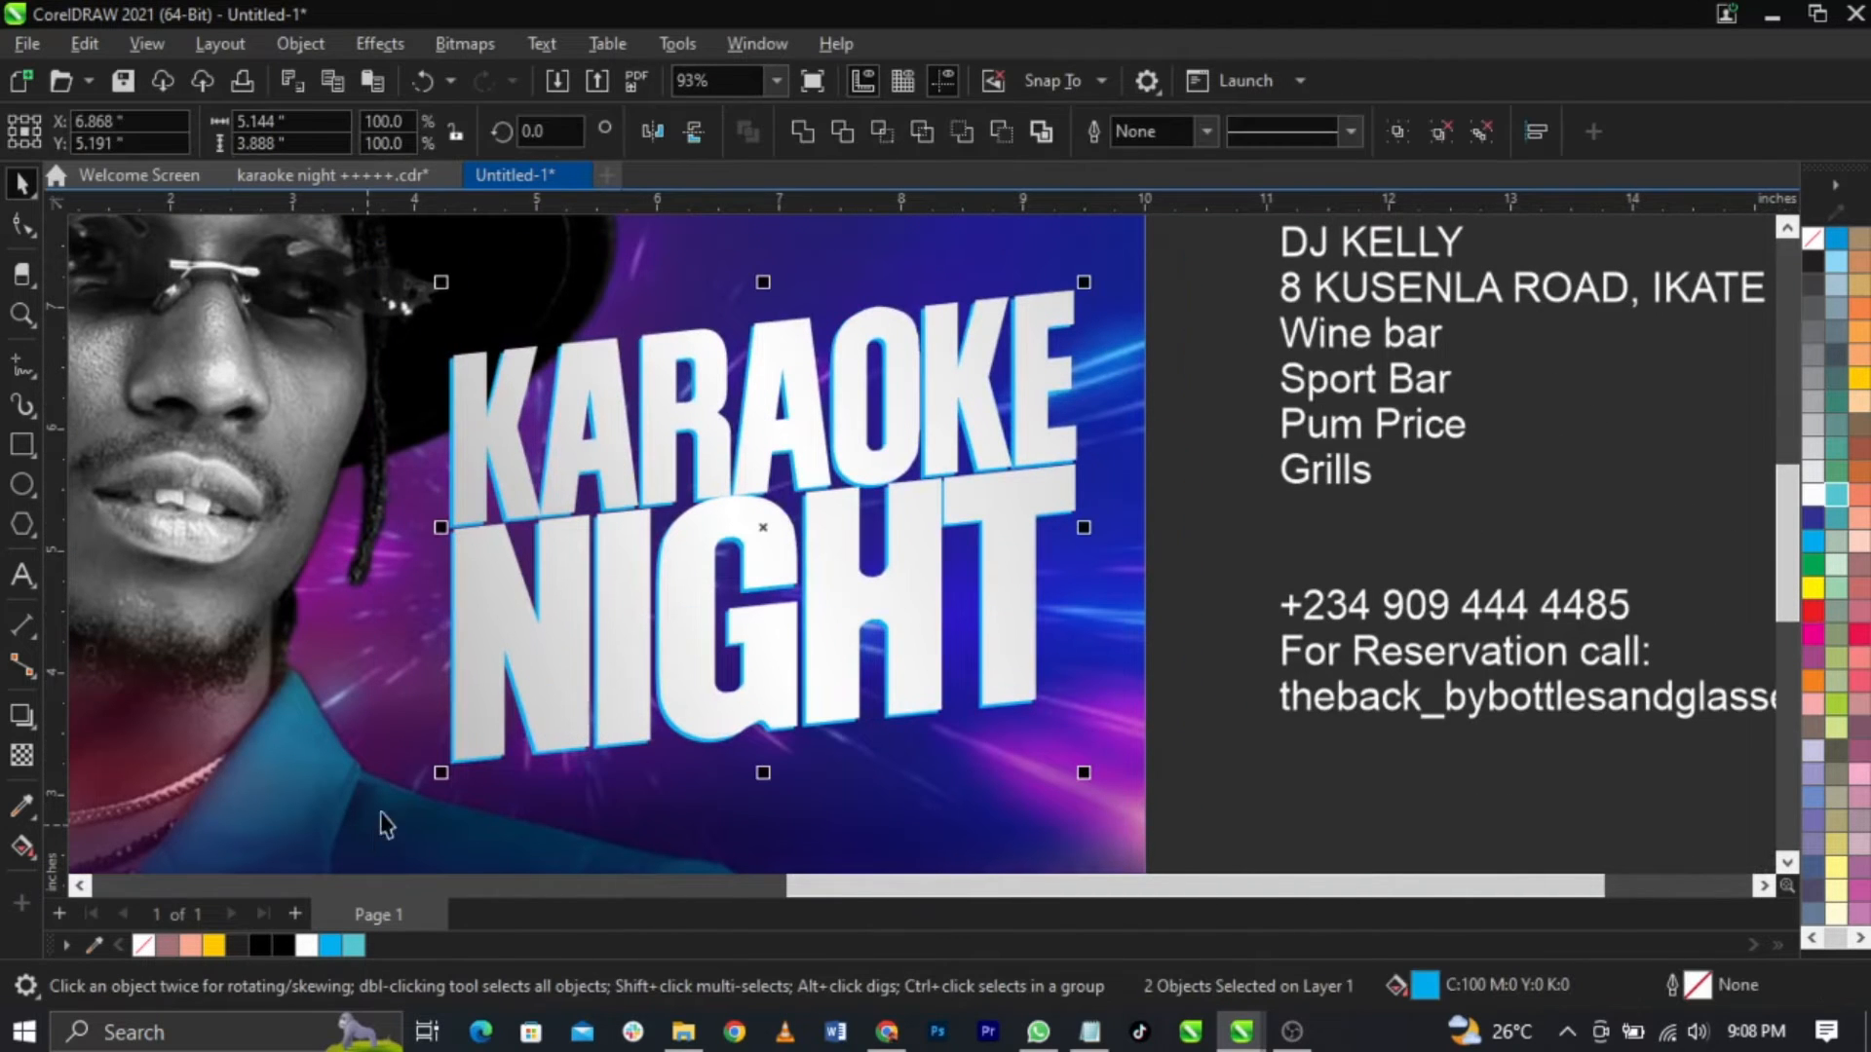
key(Escape)
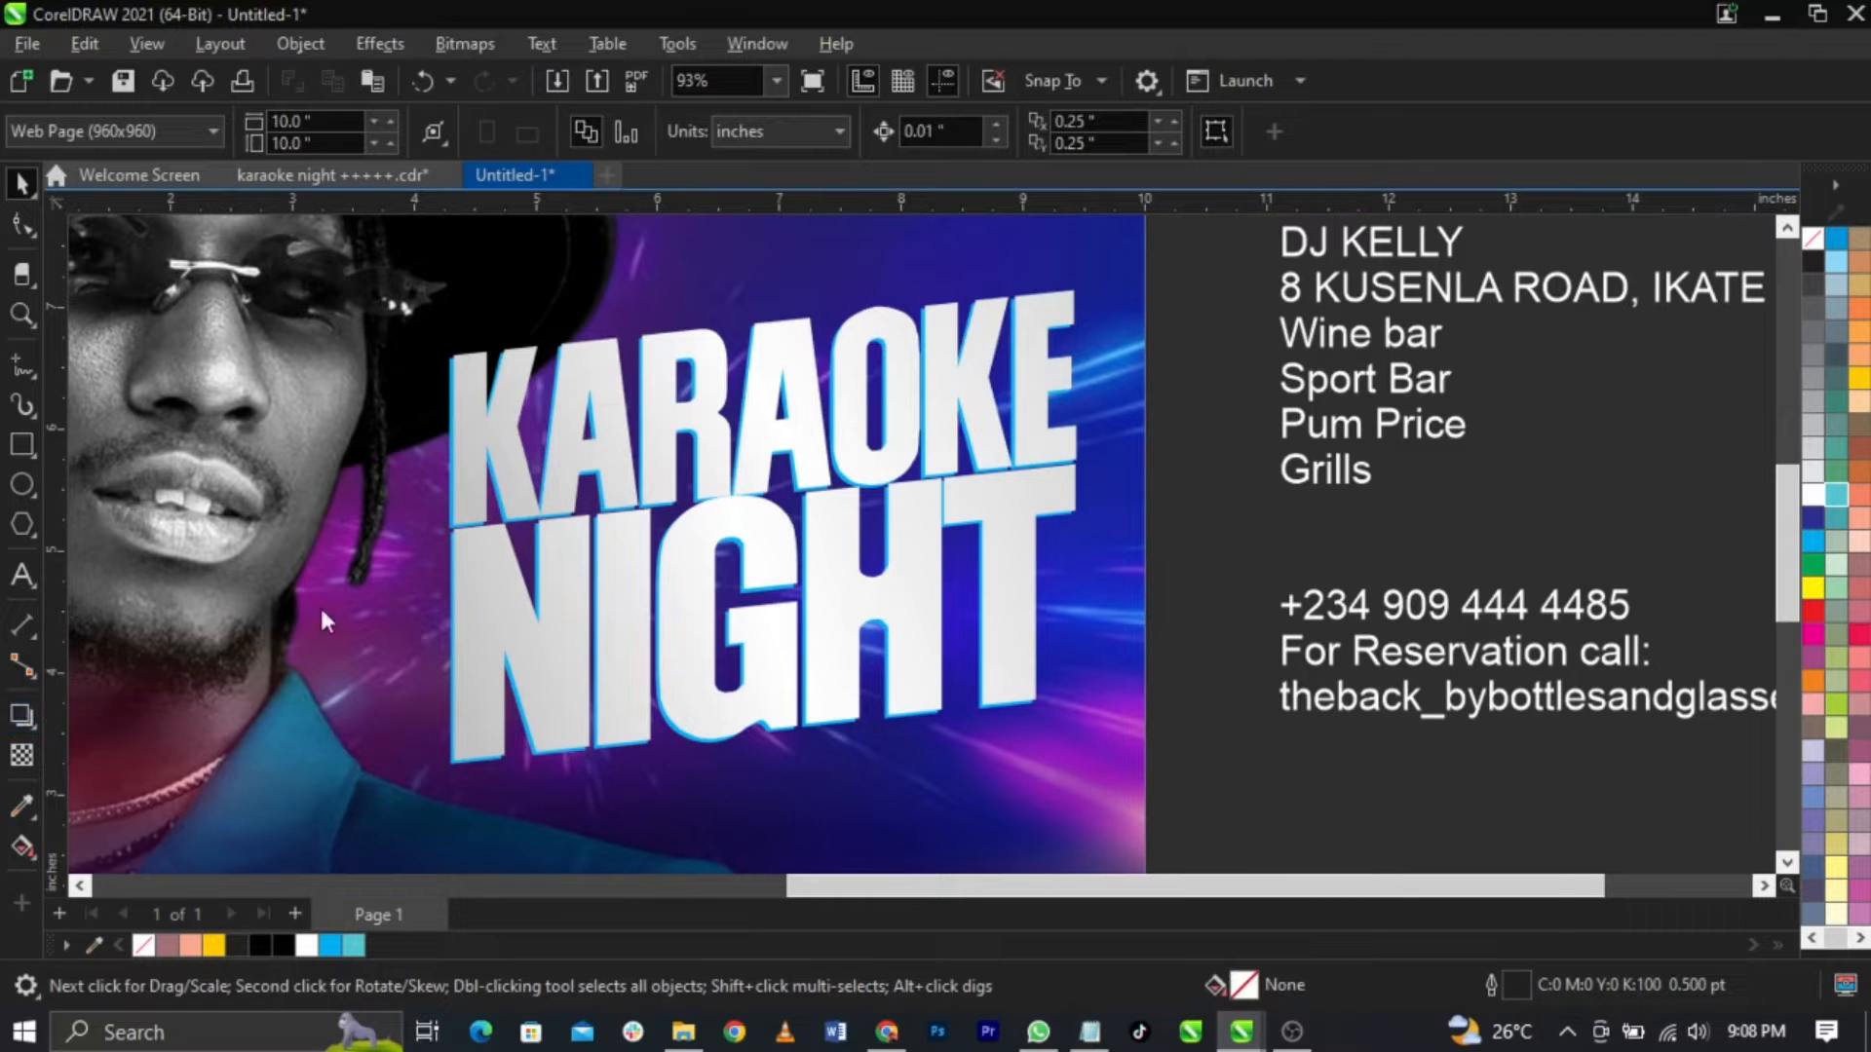
scroll(432, 538, up, 4)
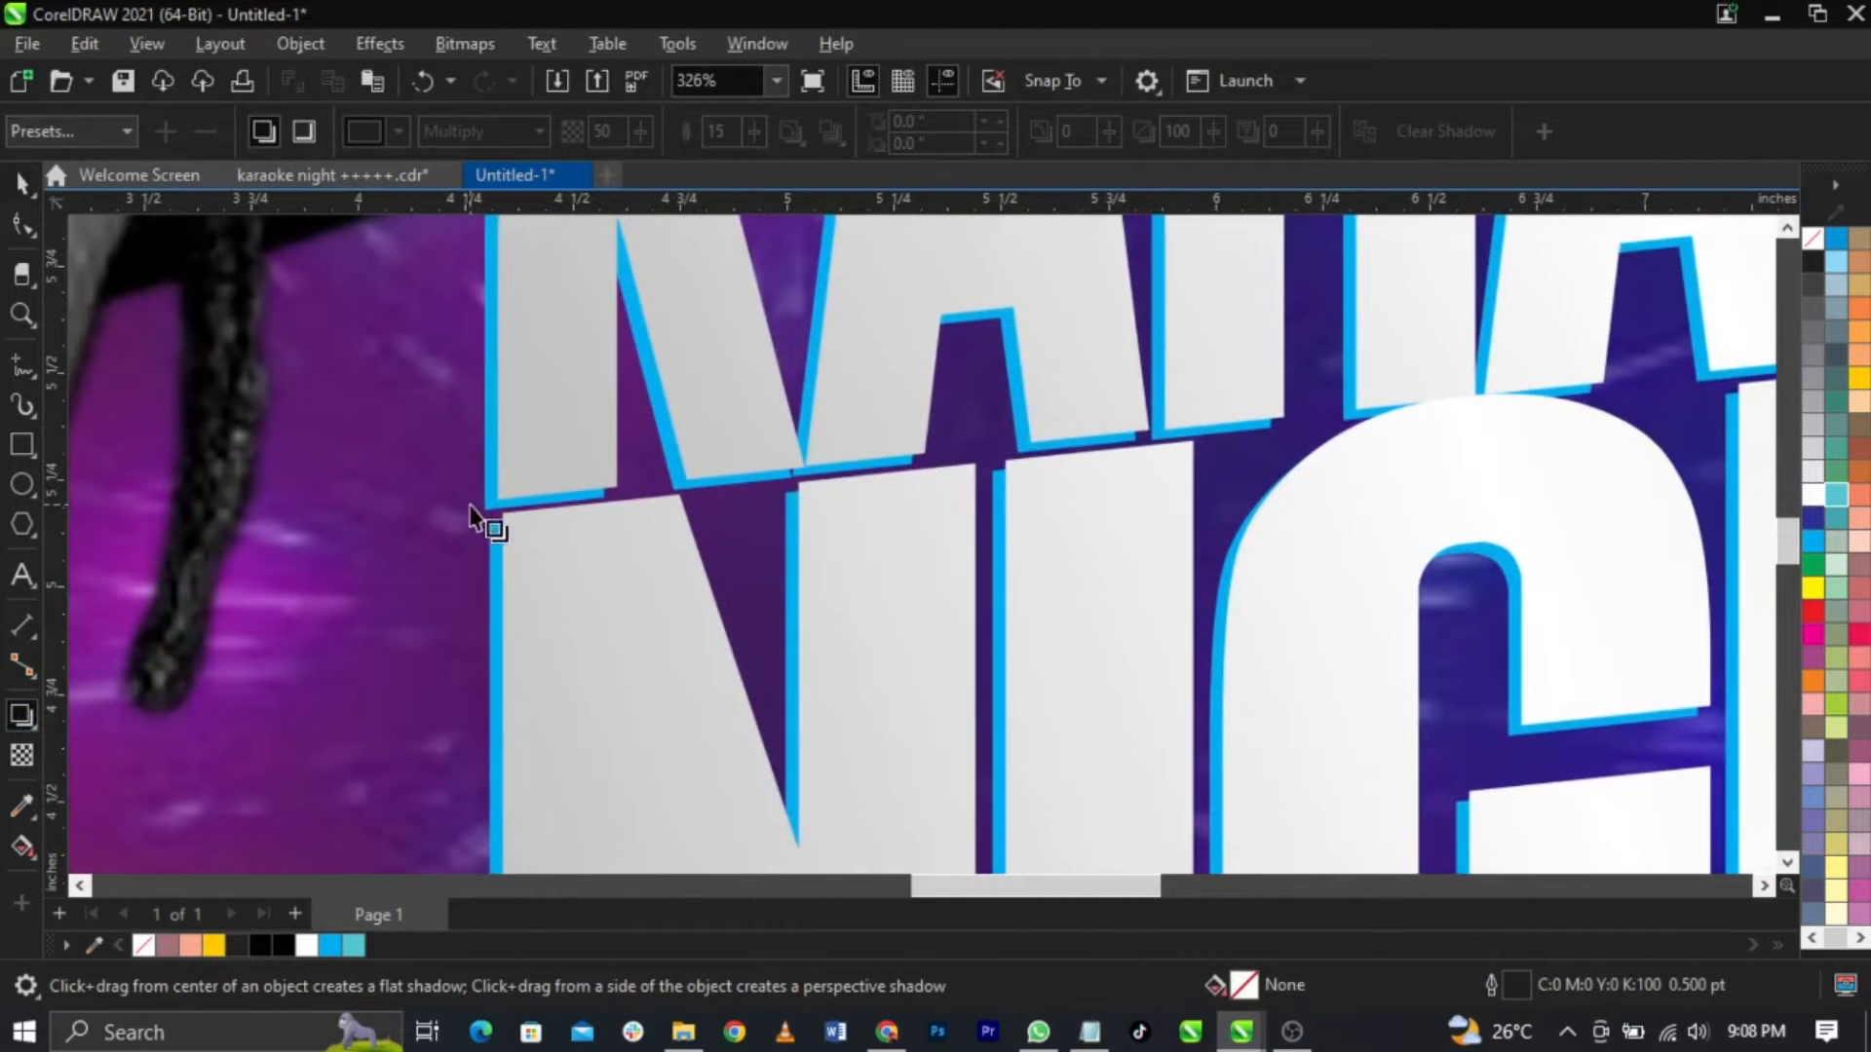
scroll(487, 507, down, 4)
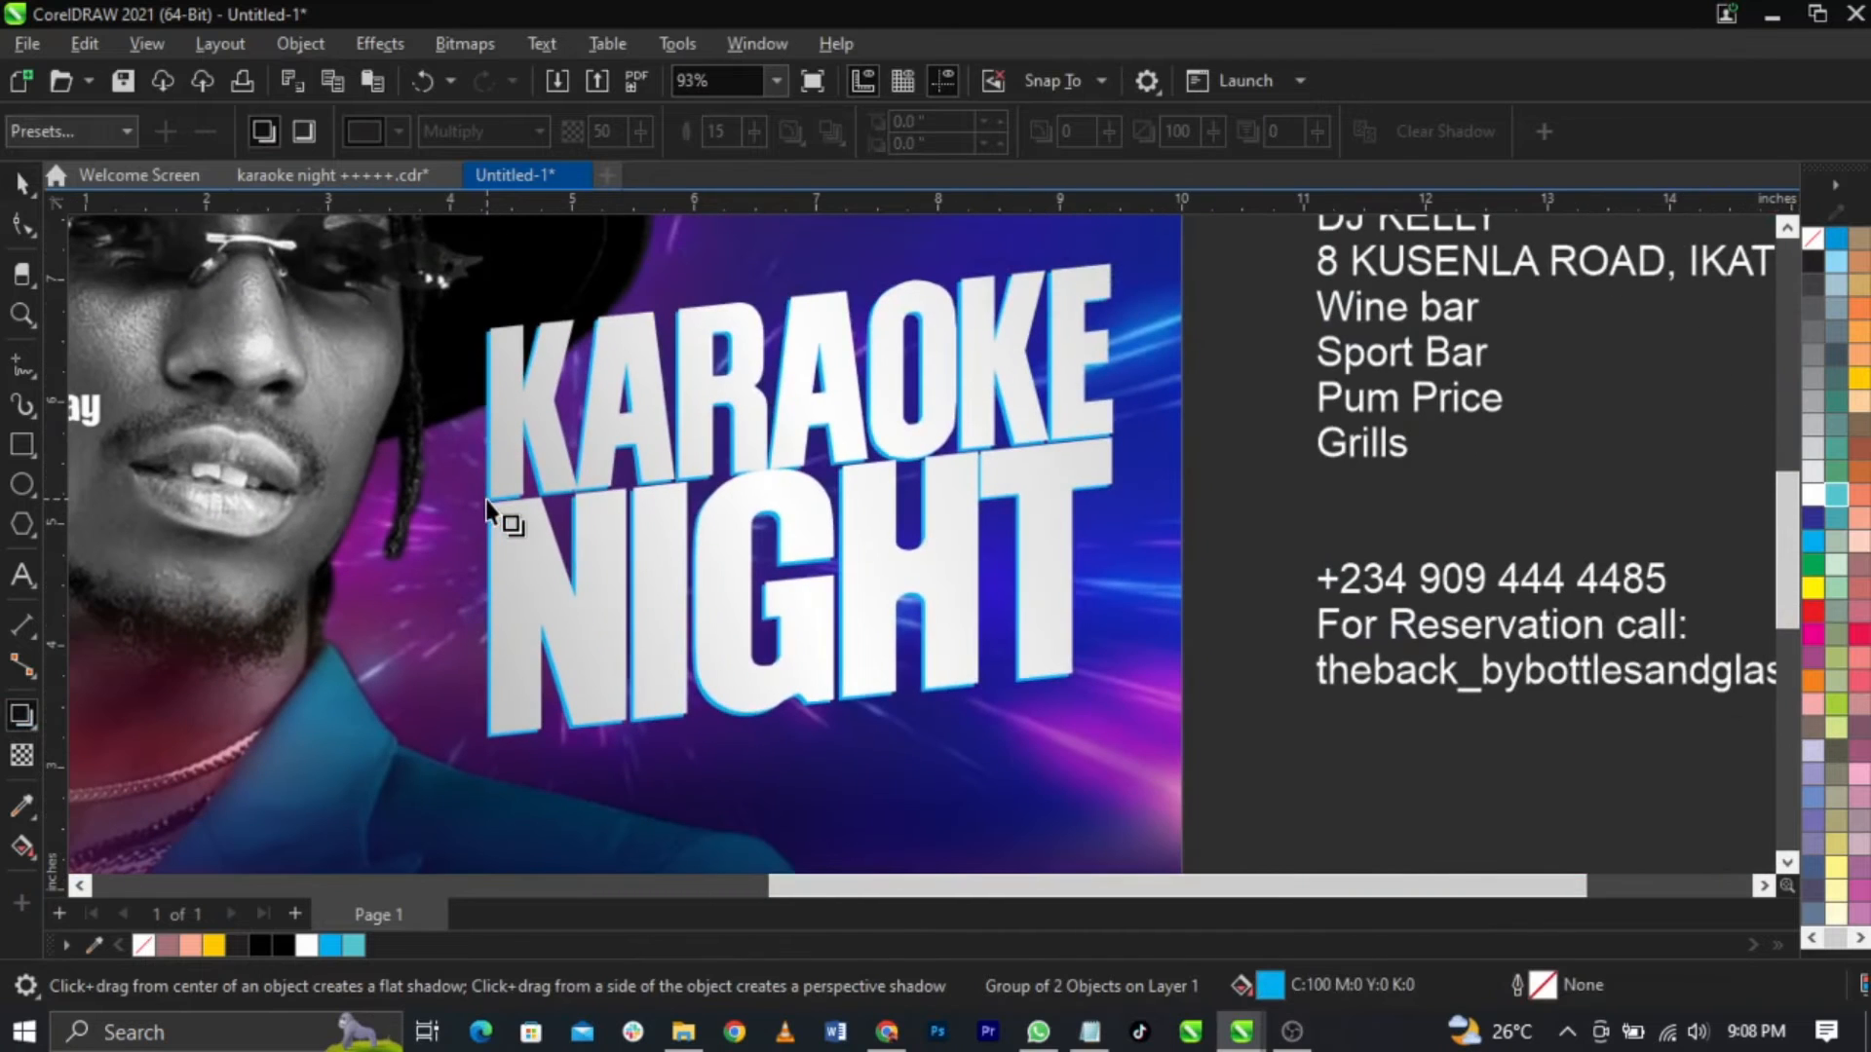
Step: Add a Multiply drop shadow with opacity 94 to the blue lettering group behind the KARAOKE NIGHT title
drag(487, 502, 1059, 502)
drag(793, 501, 853, 502)
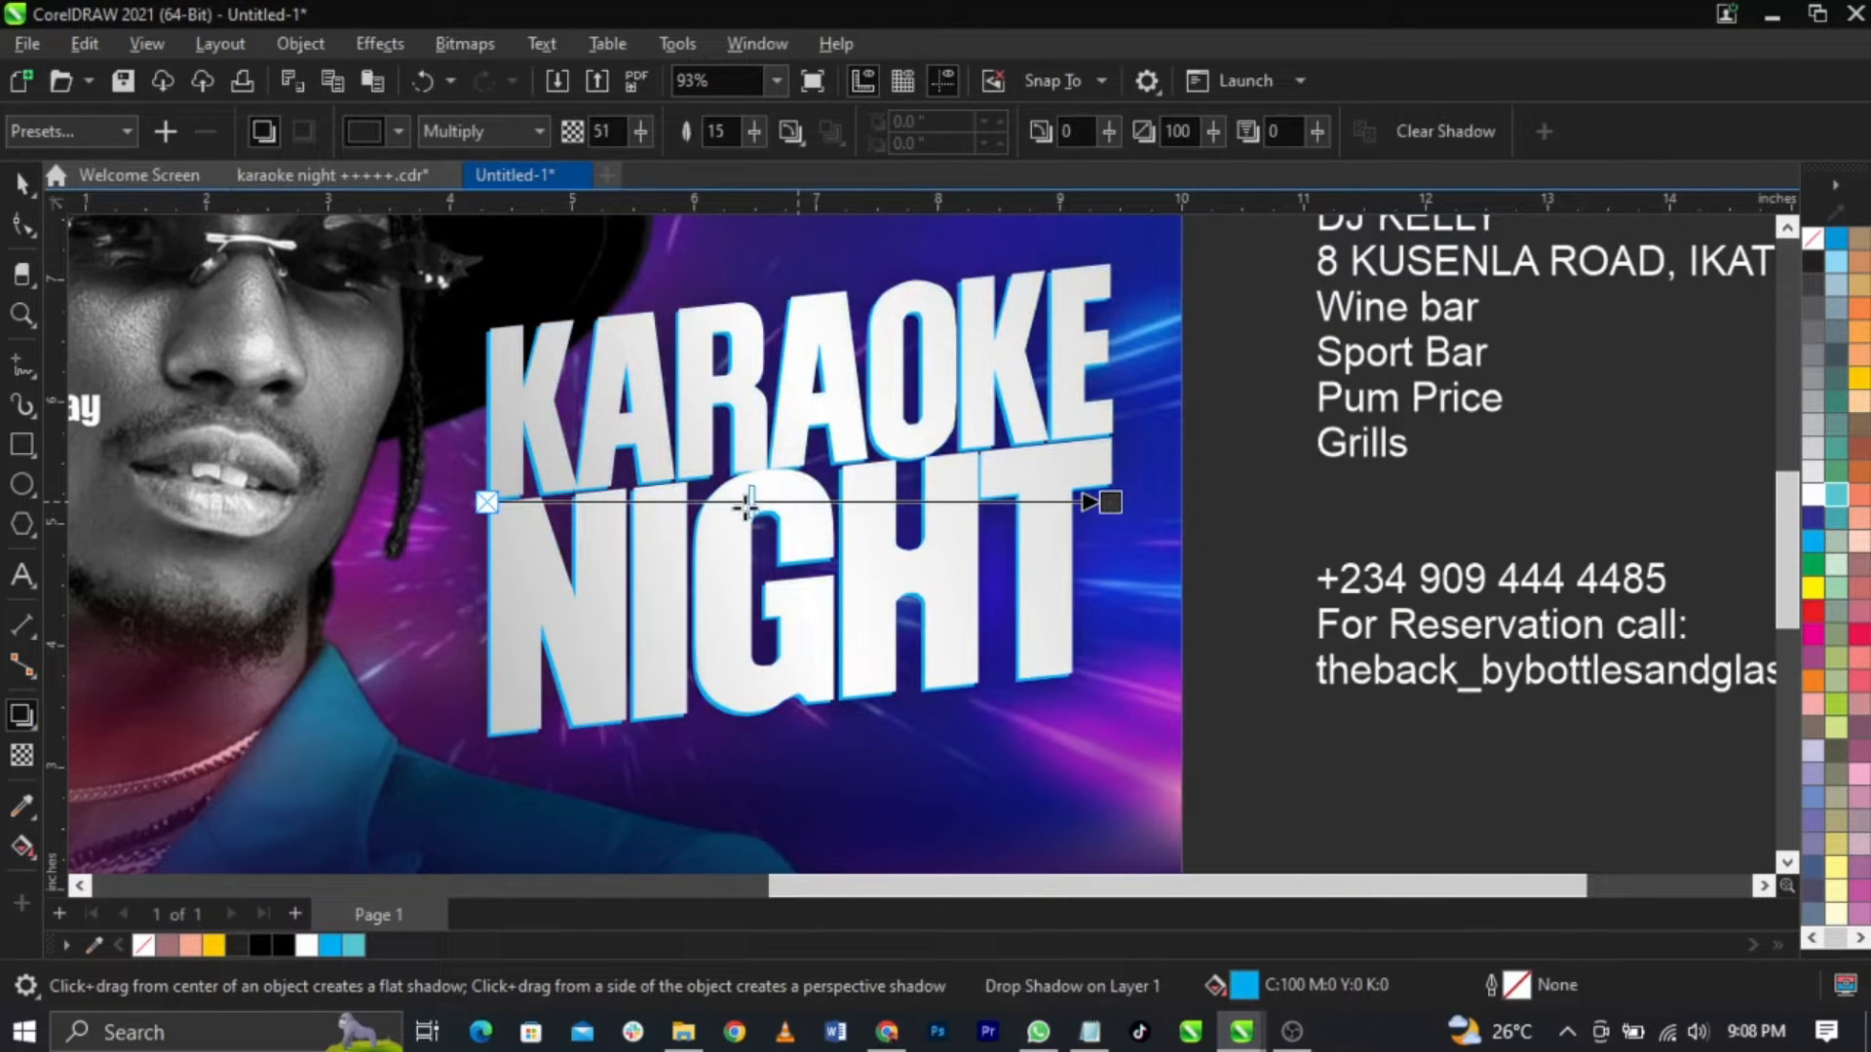
drag(574, 506, 1020, 531)
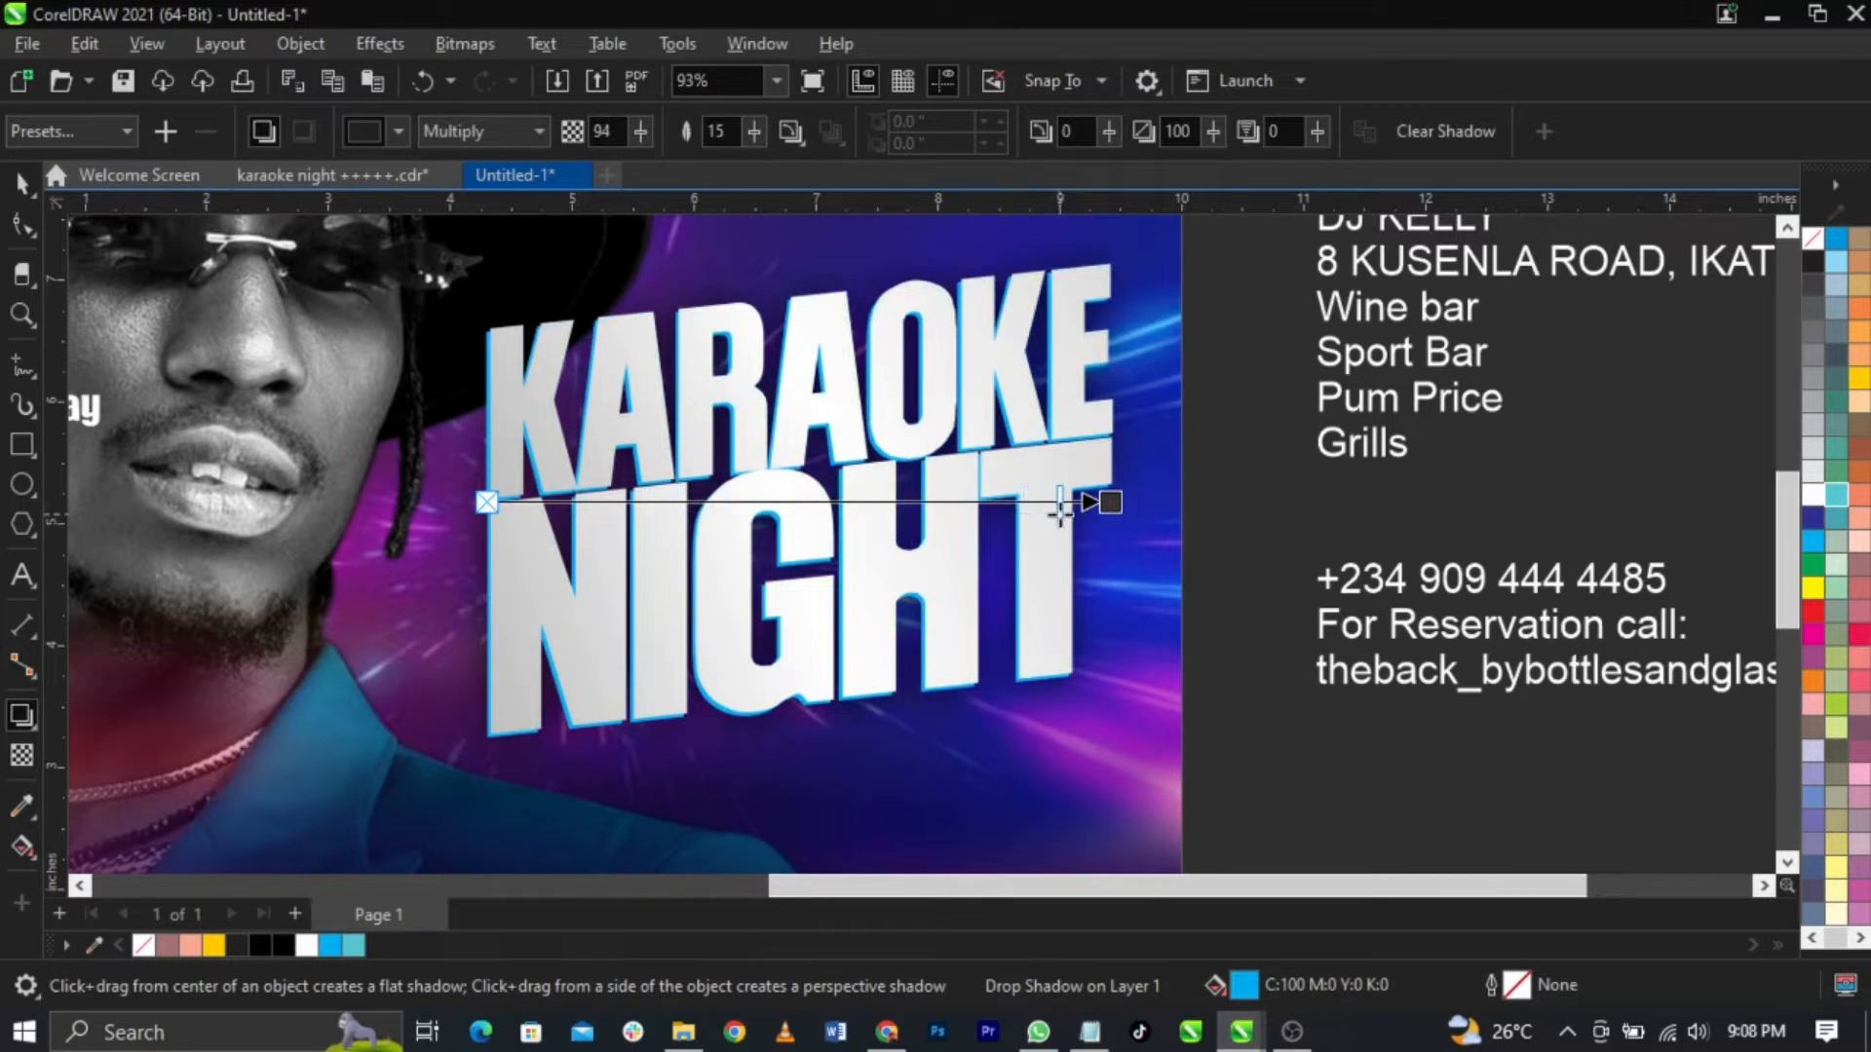
key(space)
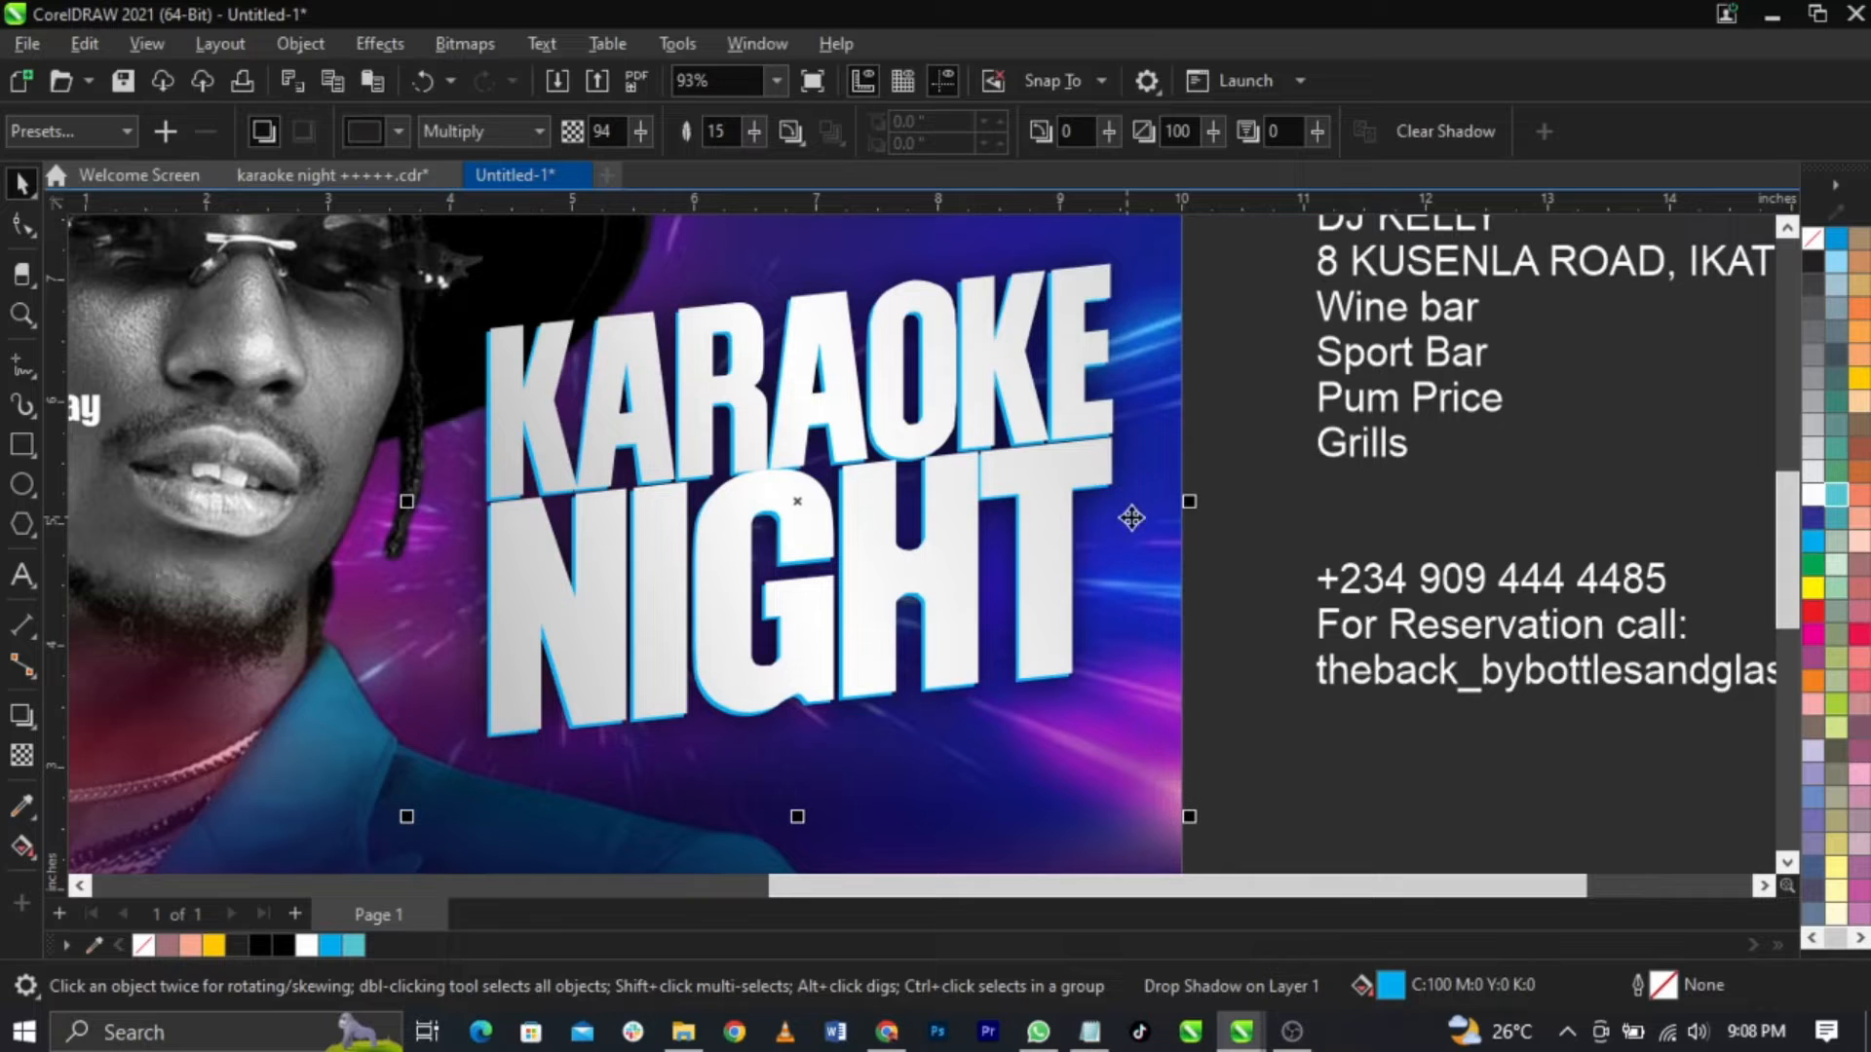
Step: Separate the drop shadow from the title lettering and fill it with pure RGB black (#000000)
click(1240, 493)
click(1143, 546)
click(1124, 555)
click(1247, 526)
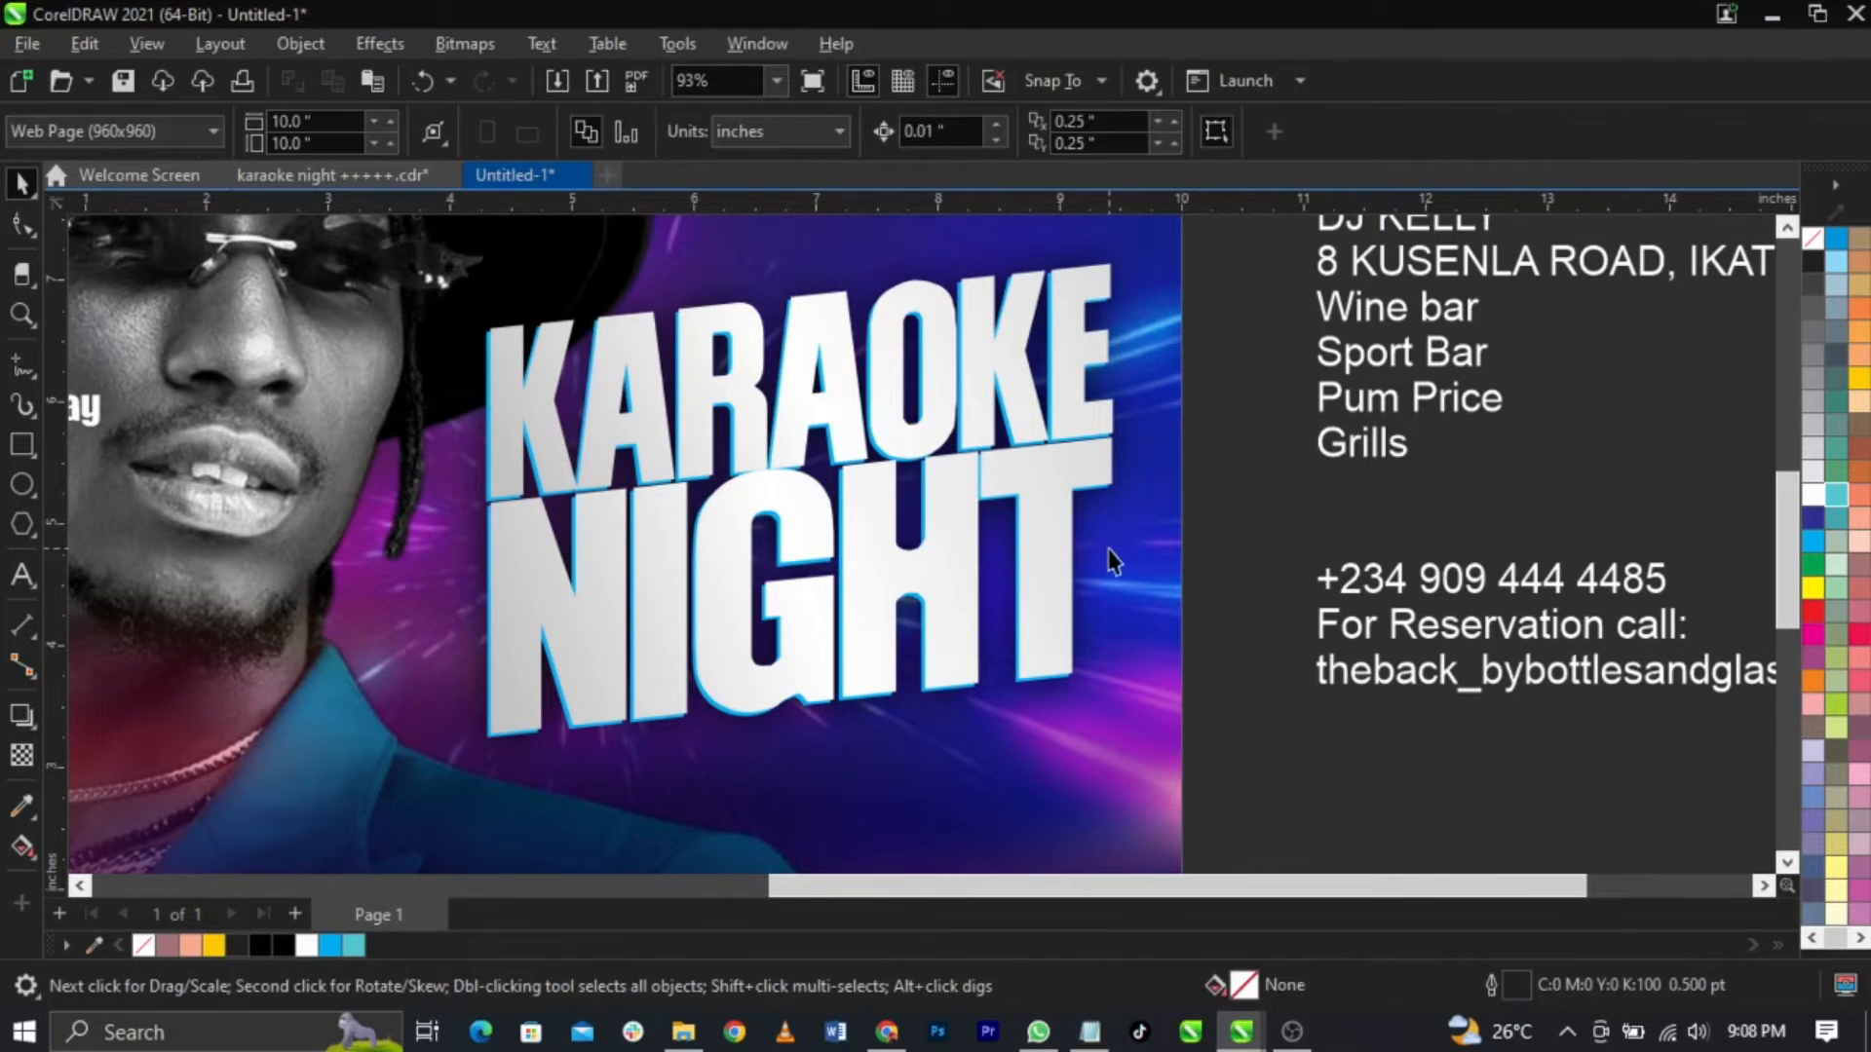
drag(1149, 661, 1027, 843)
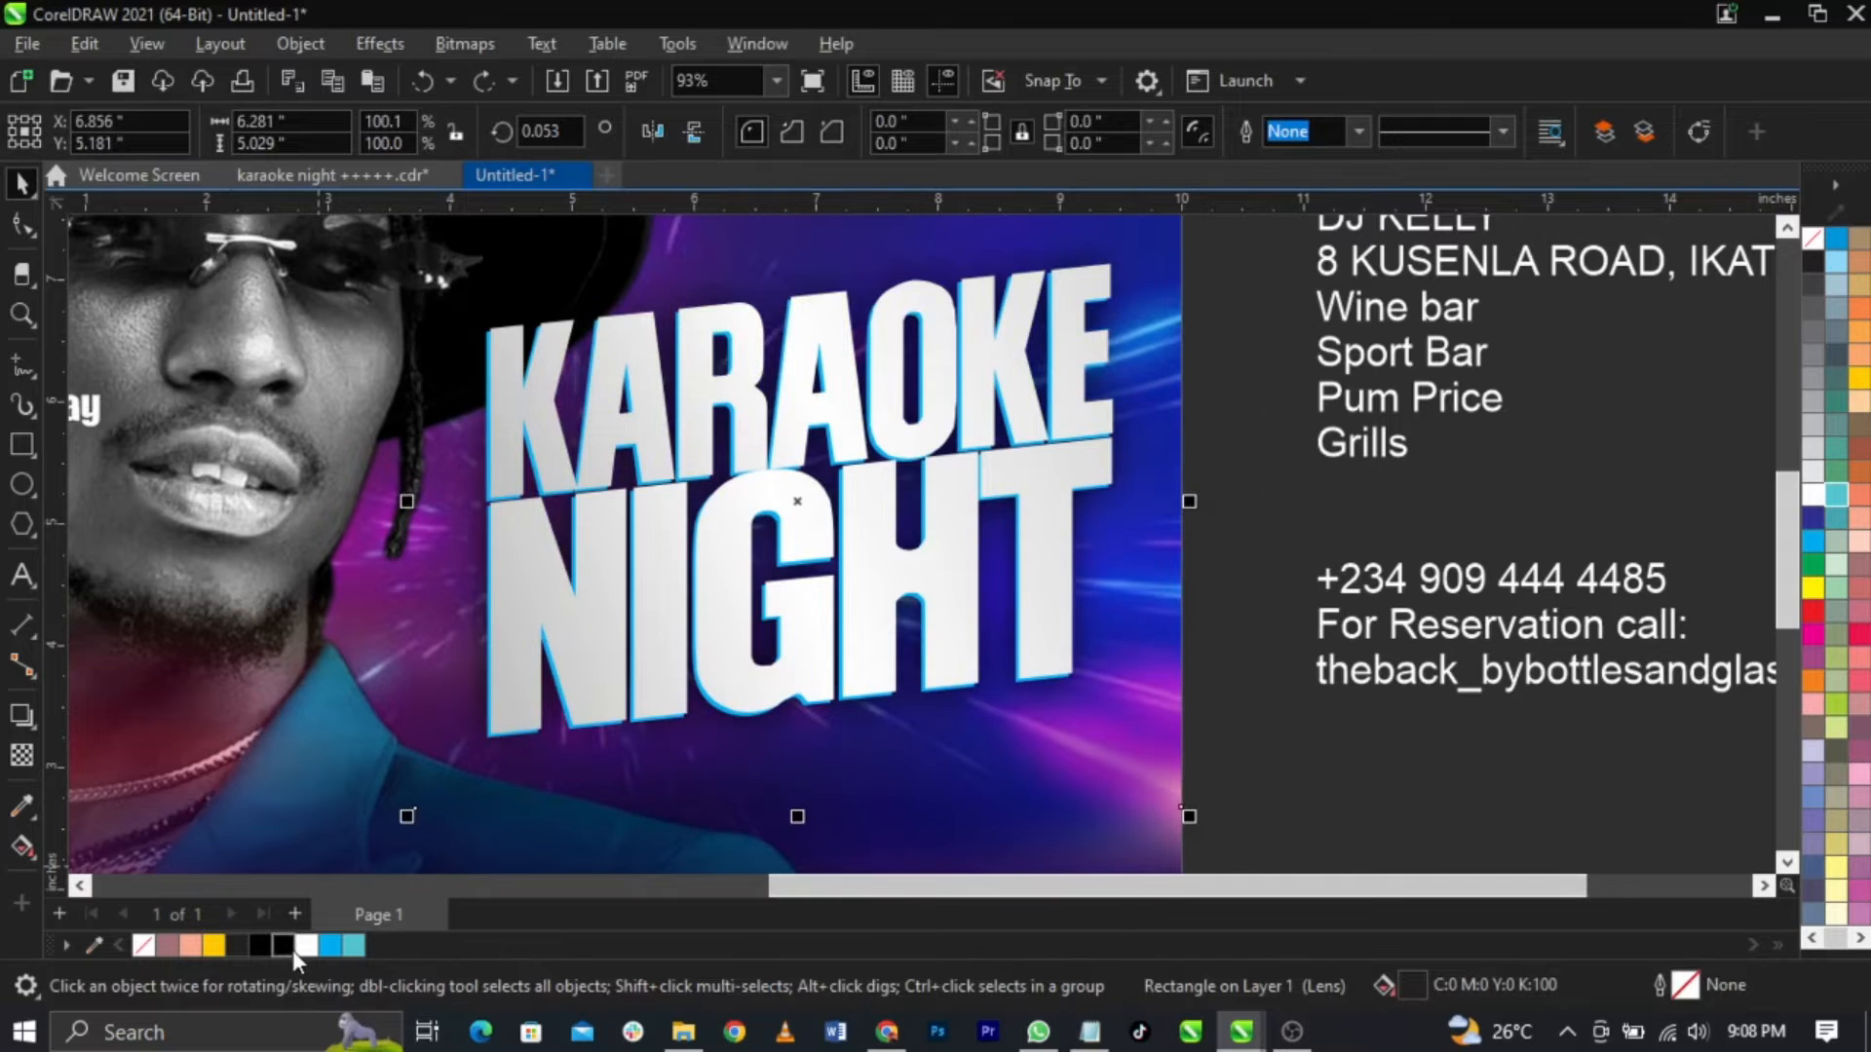
click(286, 945)
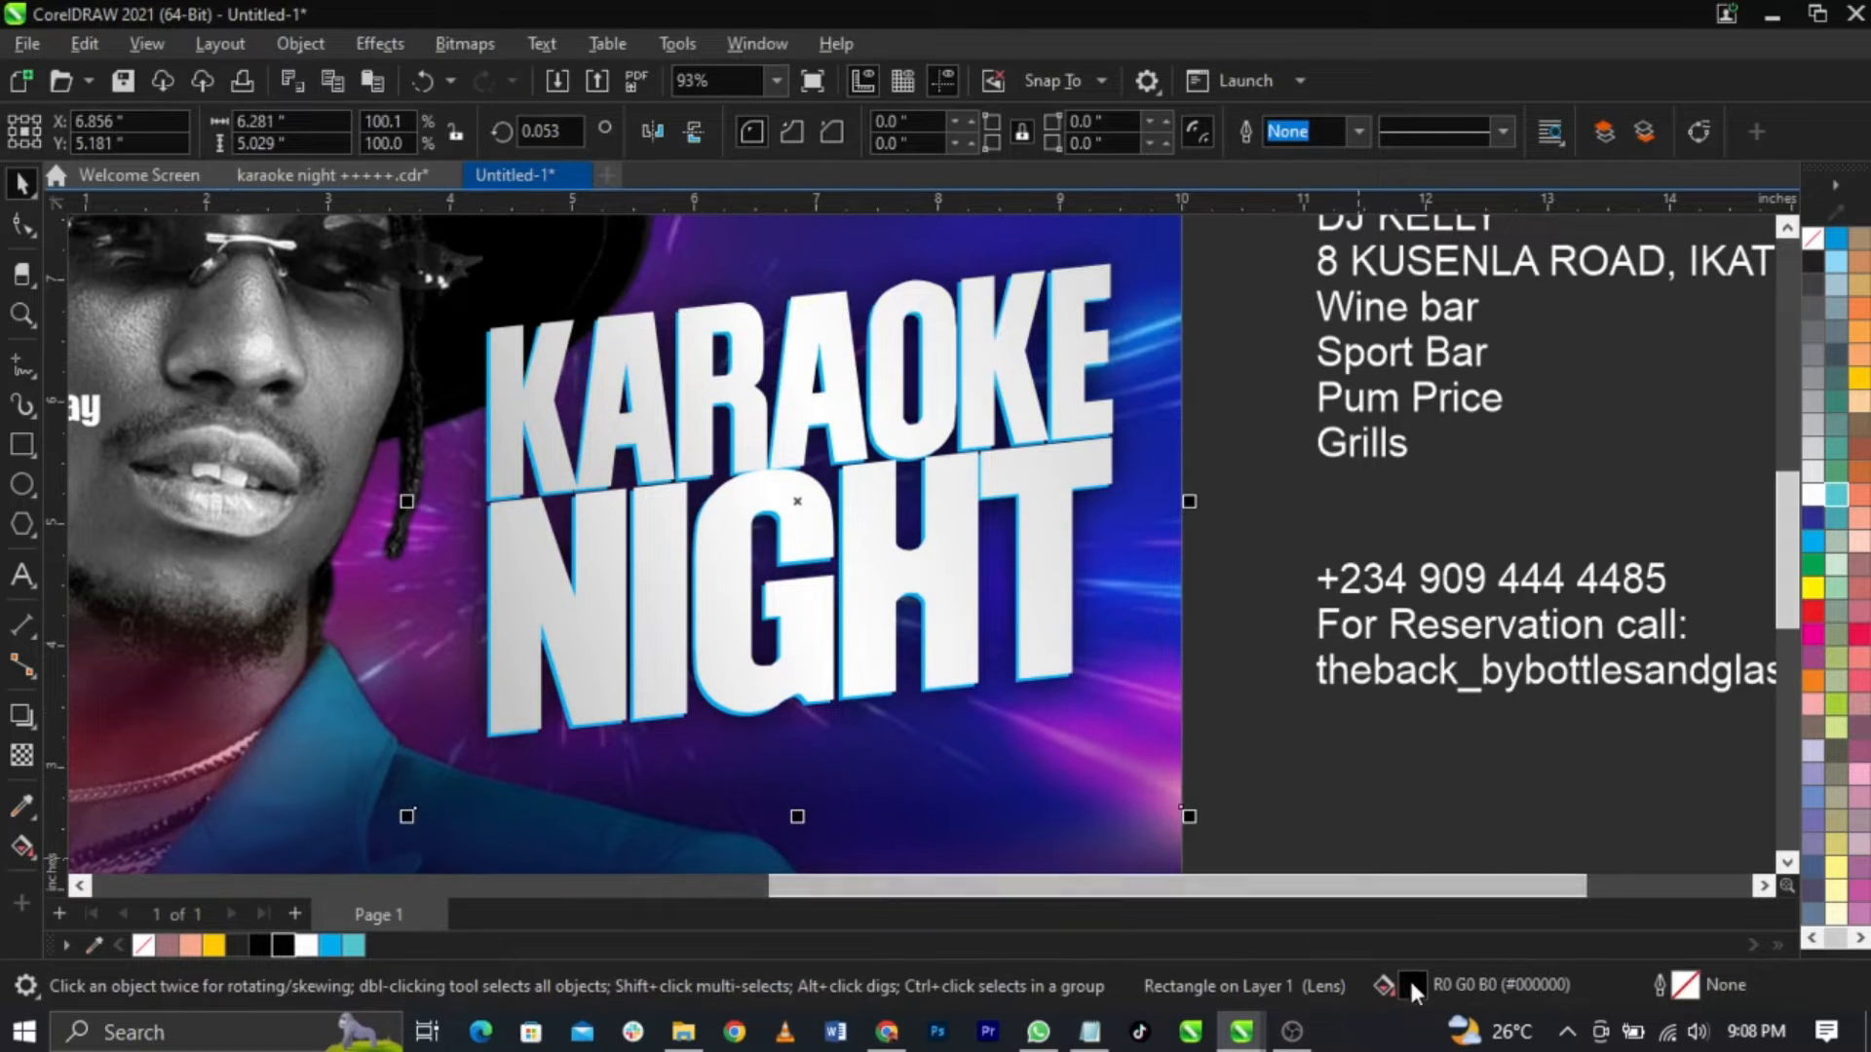
Step: Shift the separated shadow down and slightly left of the title, to about X 6.733 in, Y 4.821 in
click(1280, 715)
click(1120, 582)
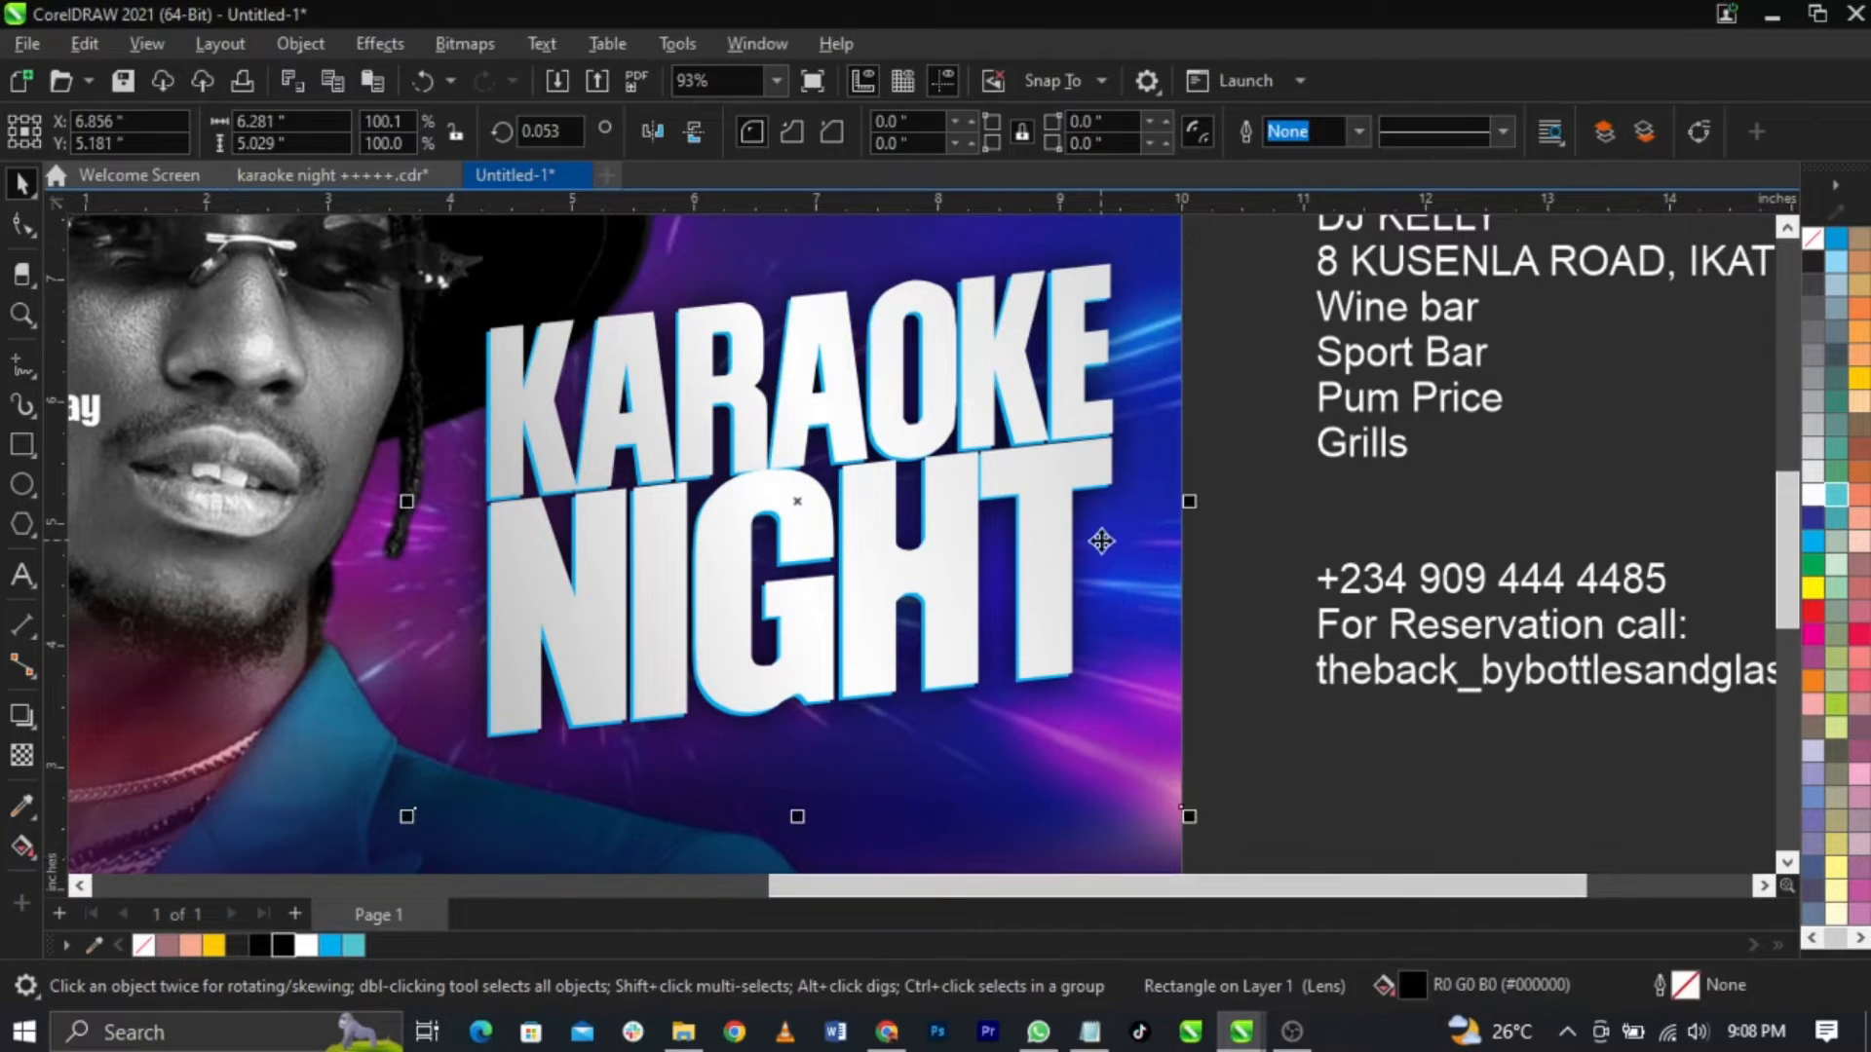
drag(1098, 525, 1159, 584)
key(ctrl+z)
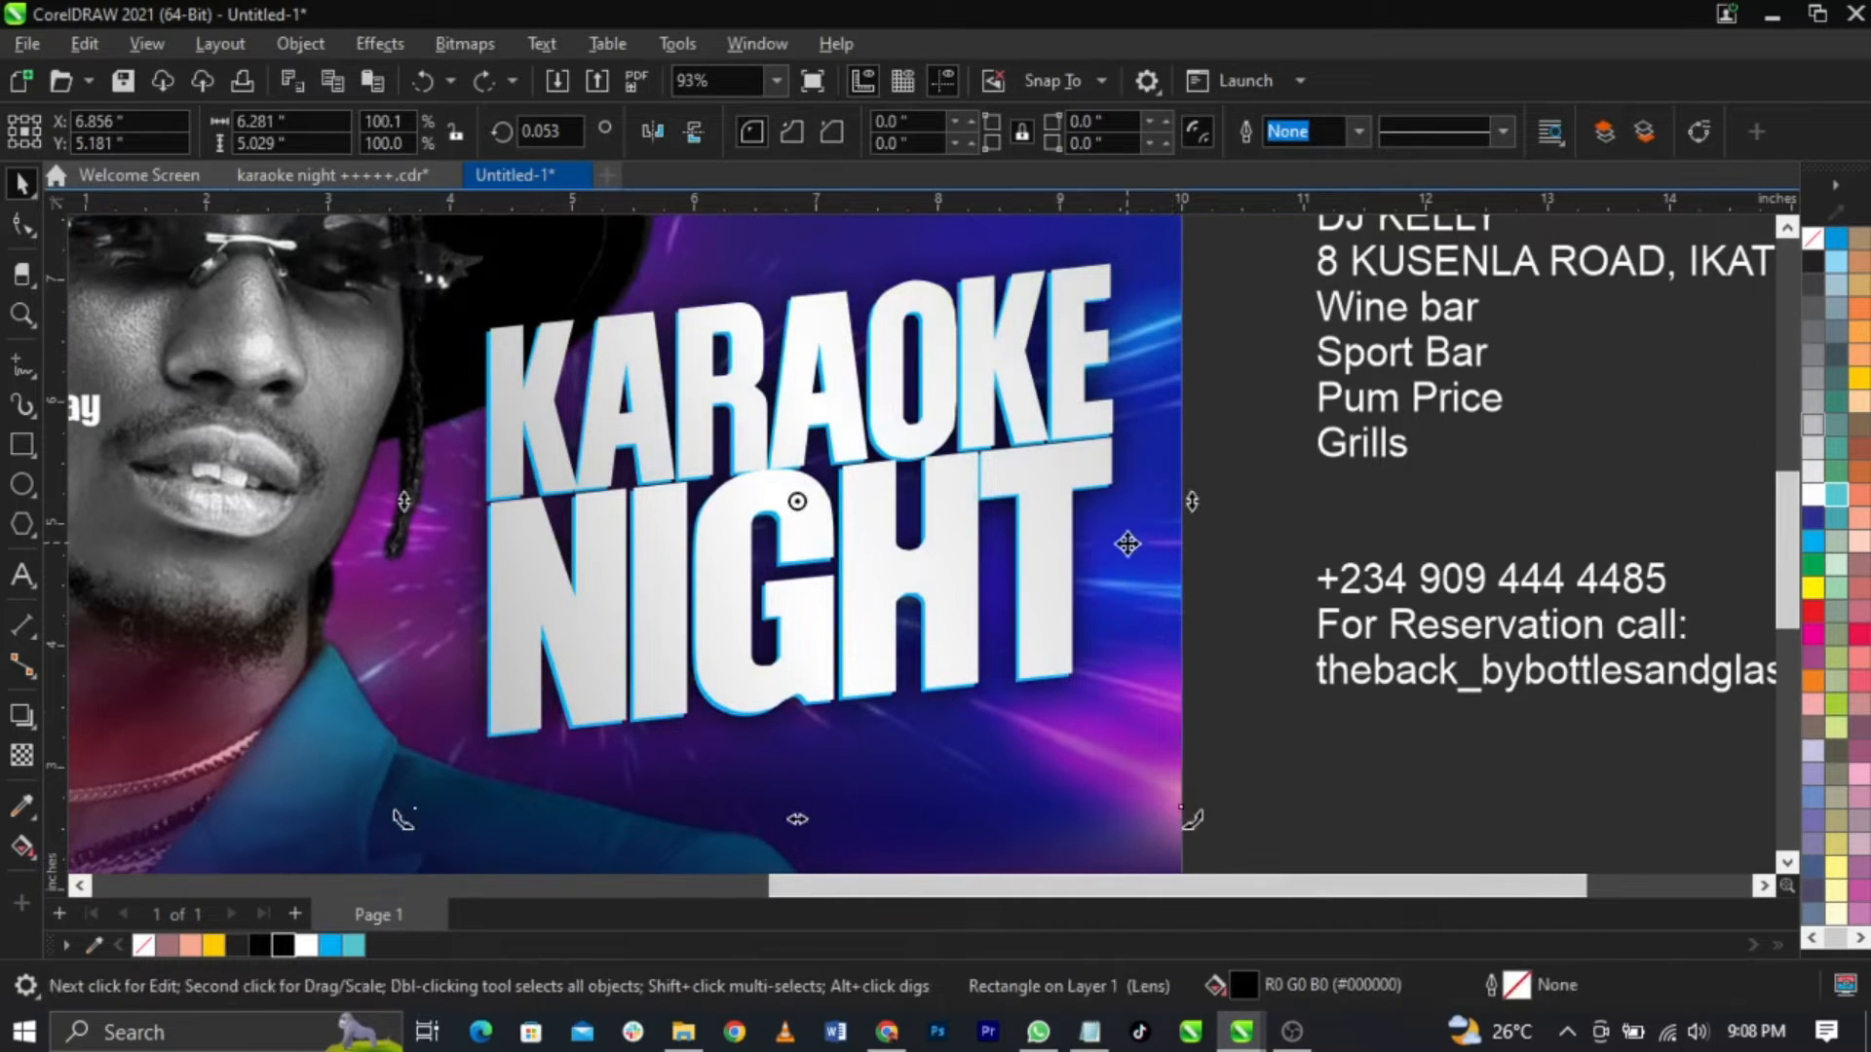
drag(1128, 544, 1113, 584)
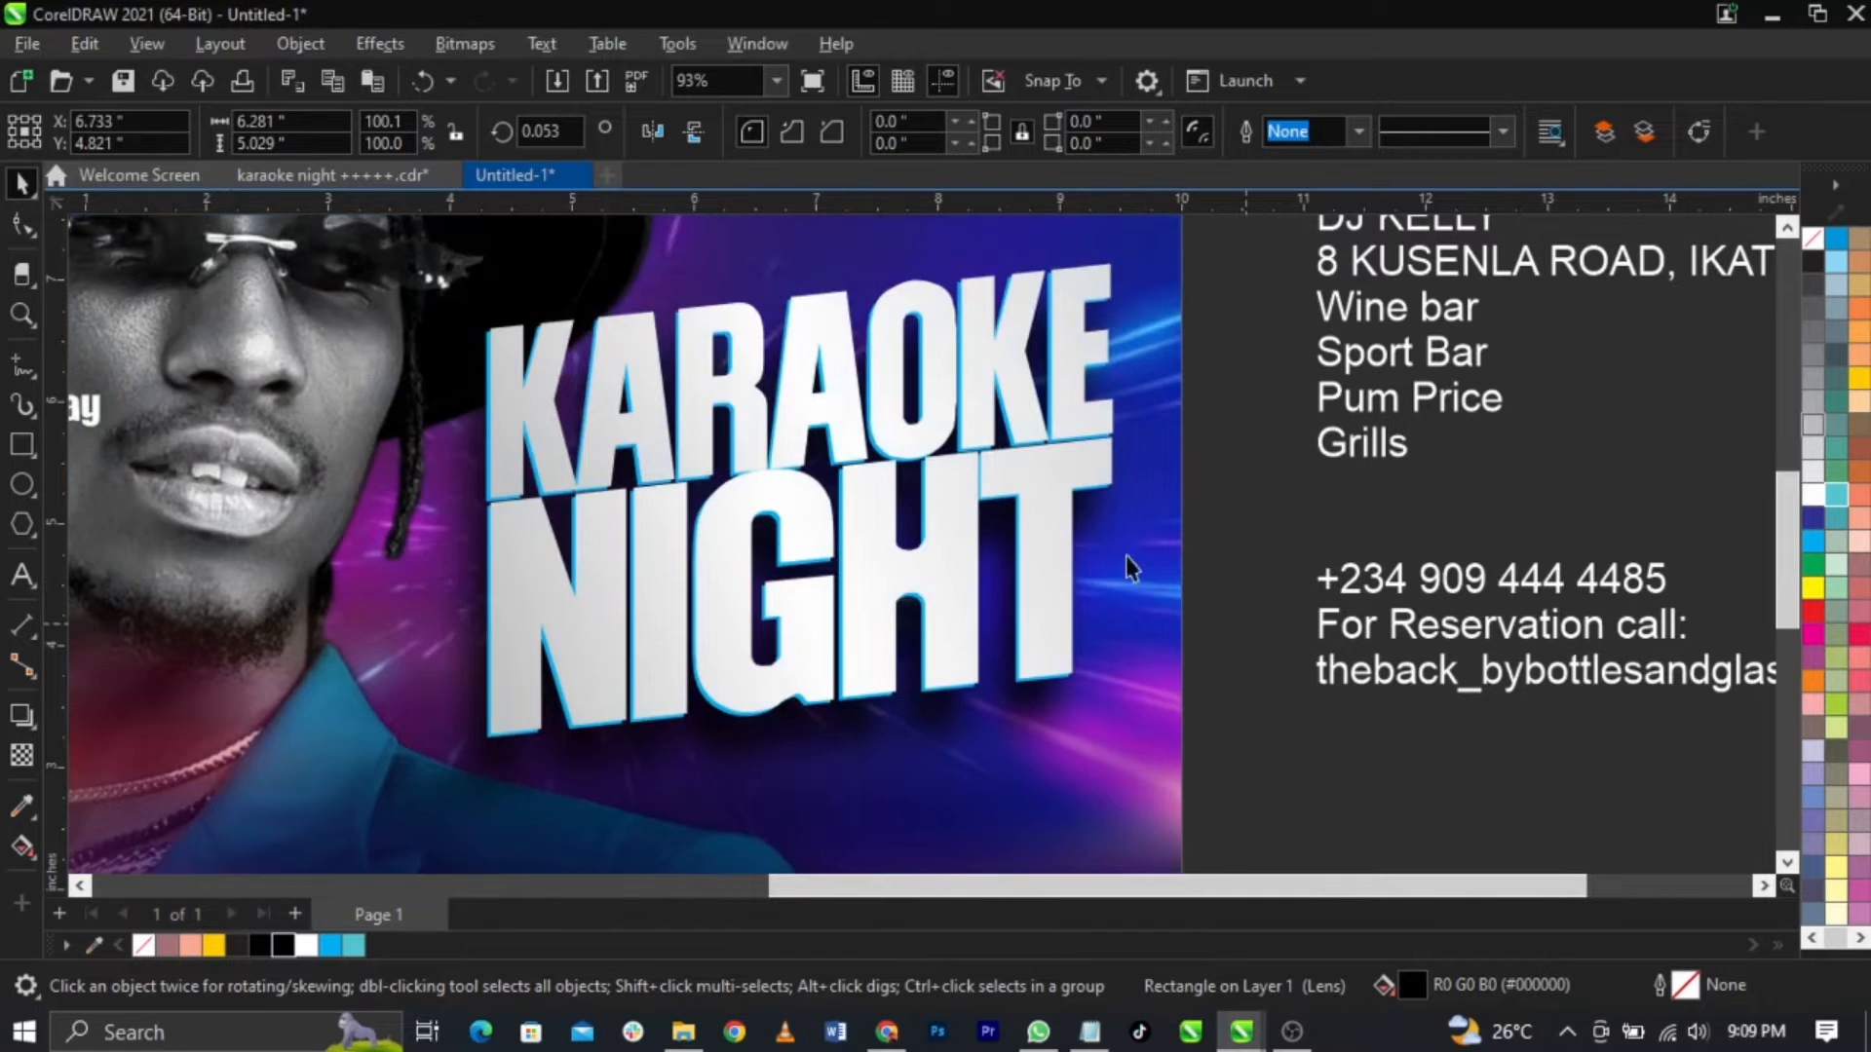
Step: Cut the title's lettering and shadow objects and paste them inside the poster's PowerClip frame
key(Escape)
scroll(1120, 526, down, 3)
drag(787, 752, 685, 776)
drag(953, 468, 1009, 421)
key(ctrl+z)
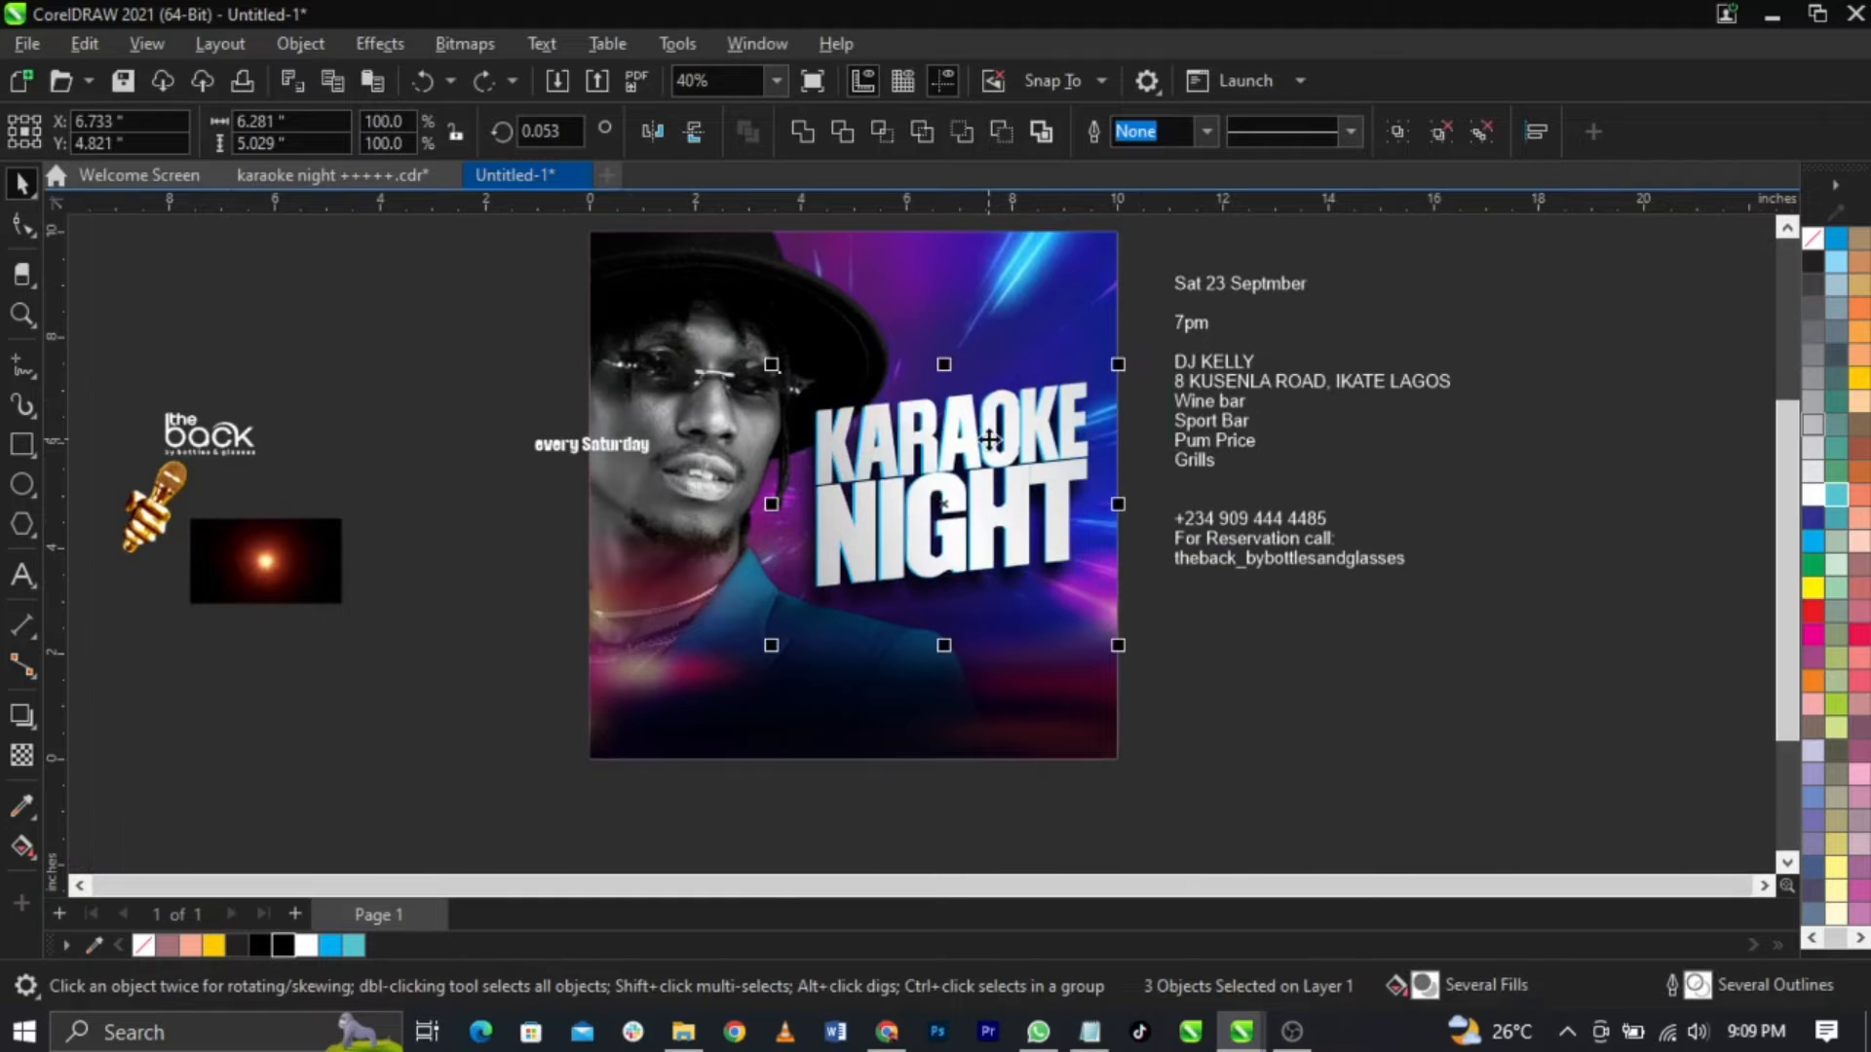
key(ctrl+x)
double_click(990, 439)
key(ctrl+z)
right_click(1004, 459)
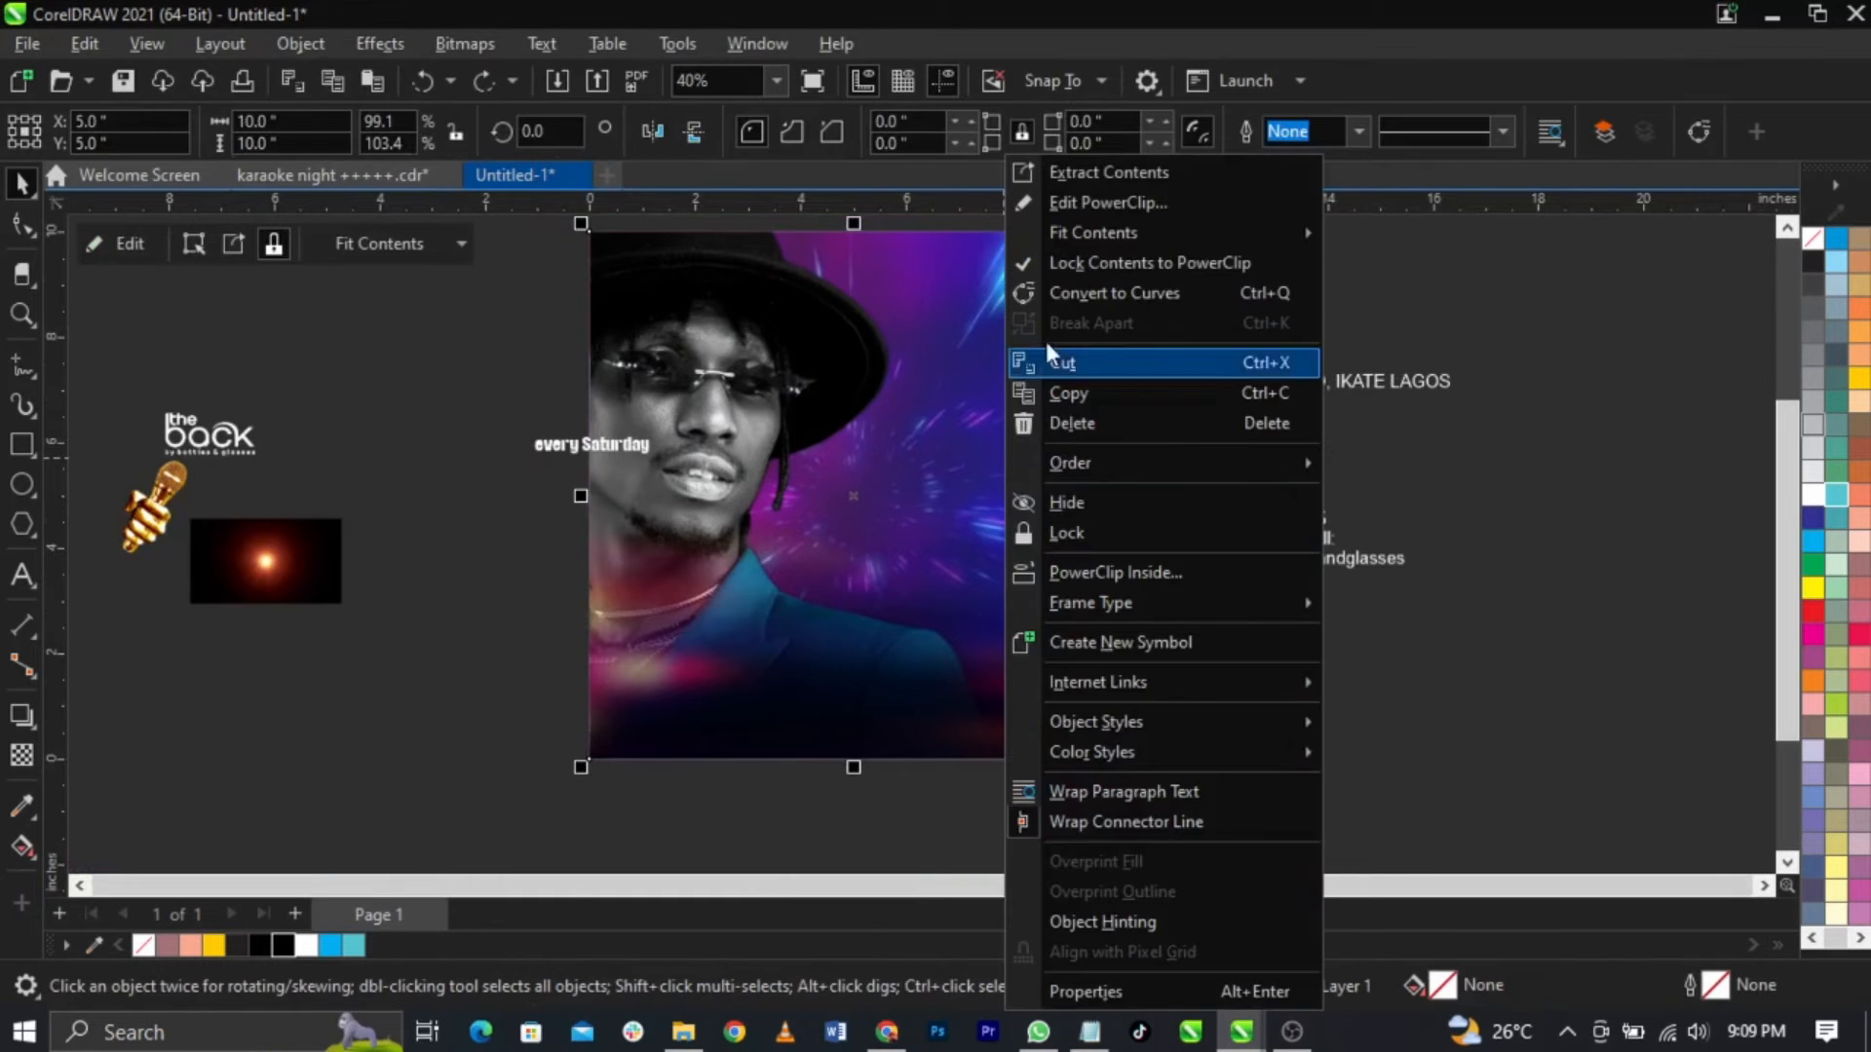
click(1080, 205)
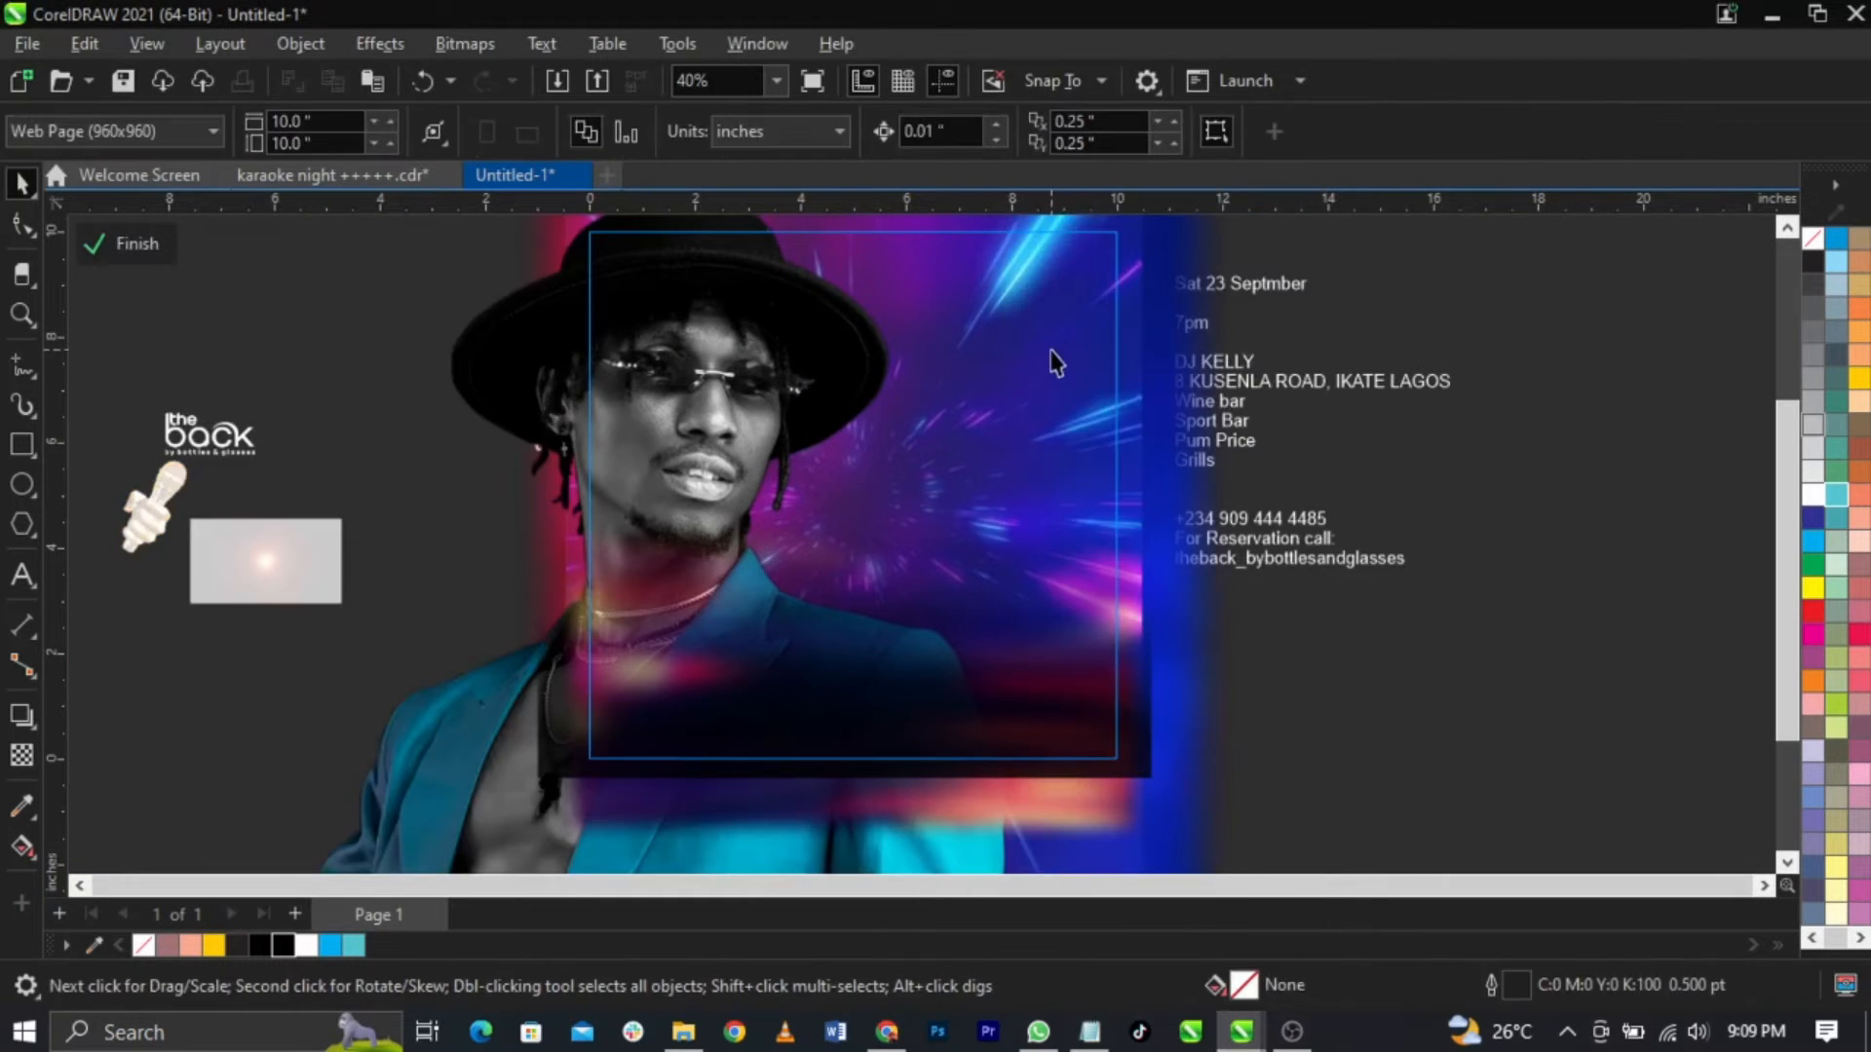
key(ctrl+v)
Step: Group the three pasted title objects and send the group backward behind the man in the hat
scroll(962, 418, up, 2)
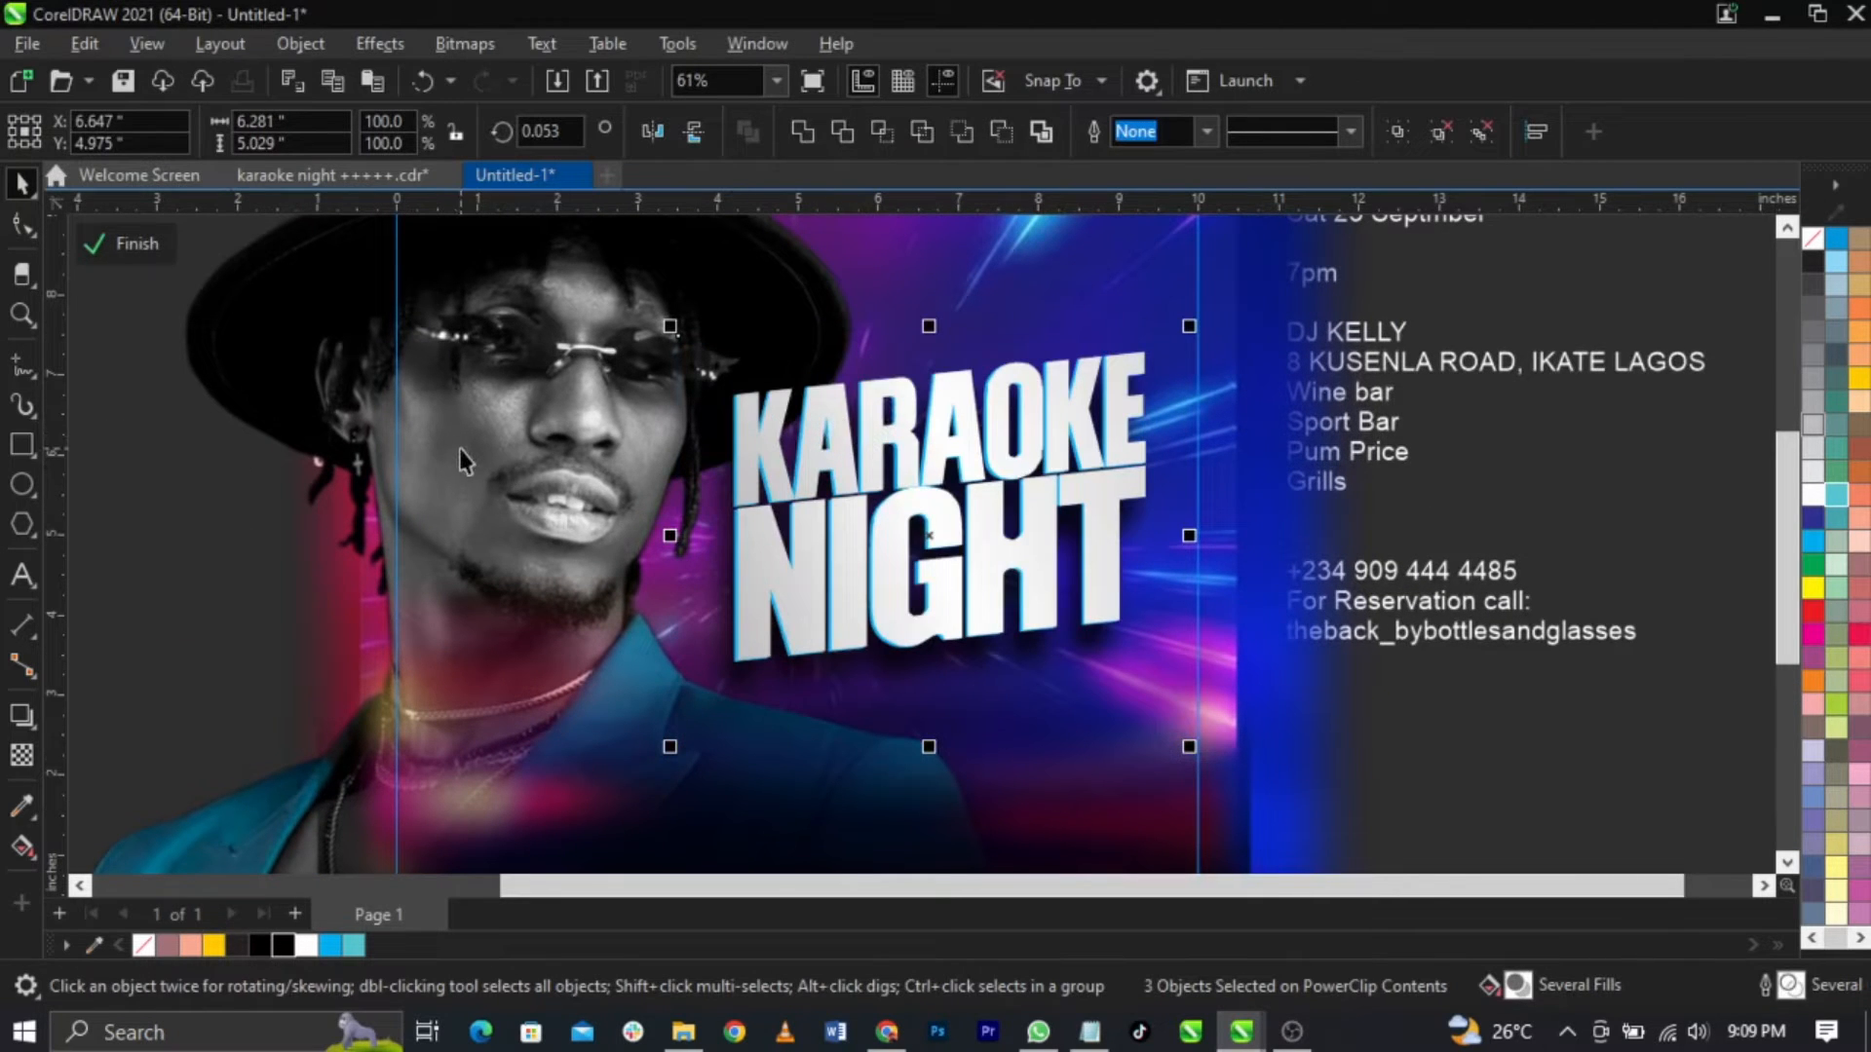
key(ctrl+g)
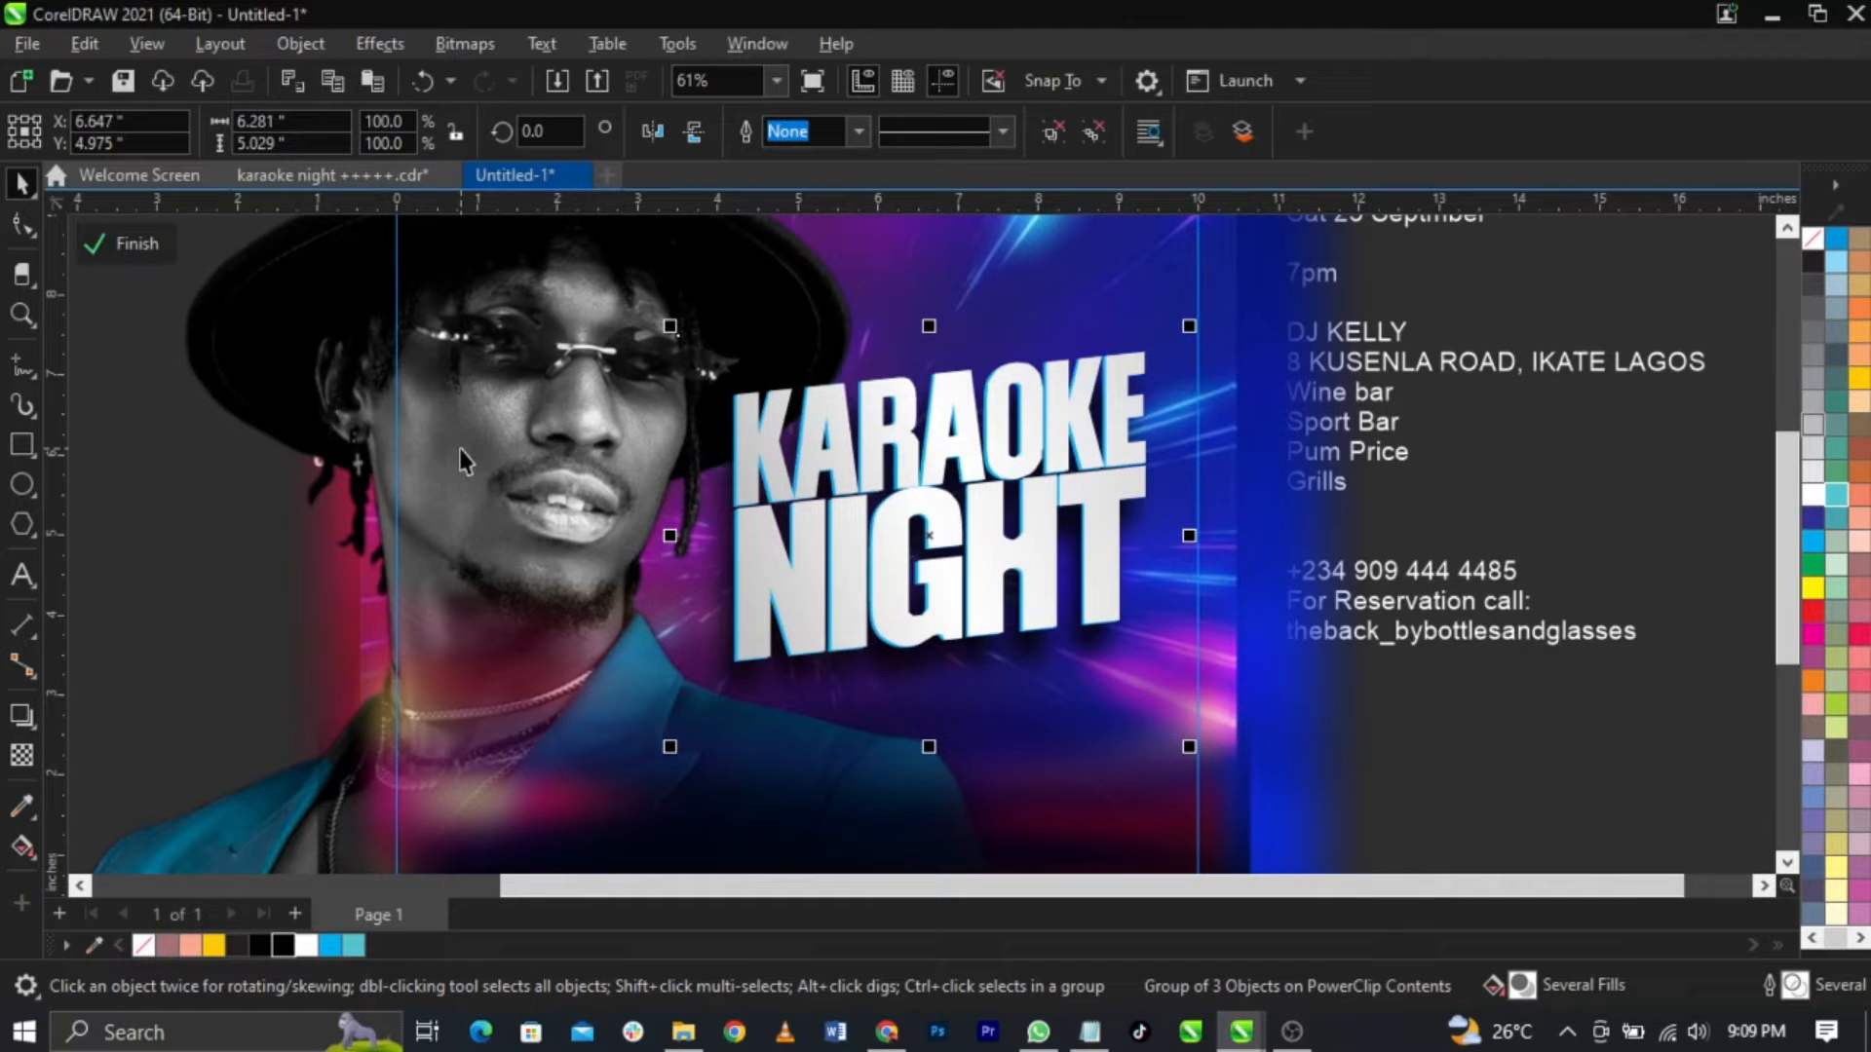
key(ctrl+Page_Down)
key(ctrl+Page_Down)
key(ctrl+Page_Down)
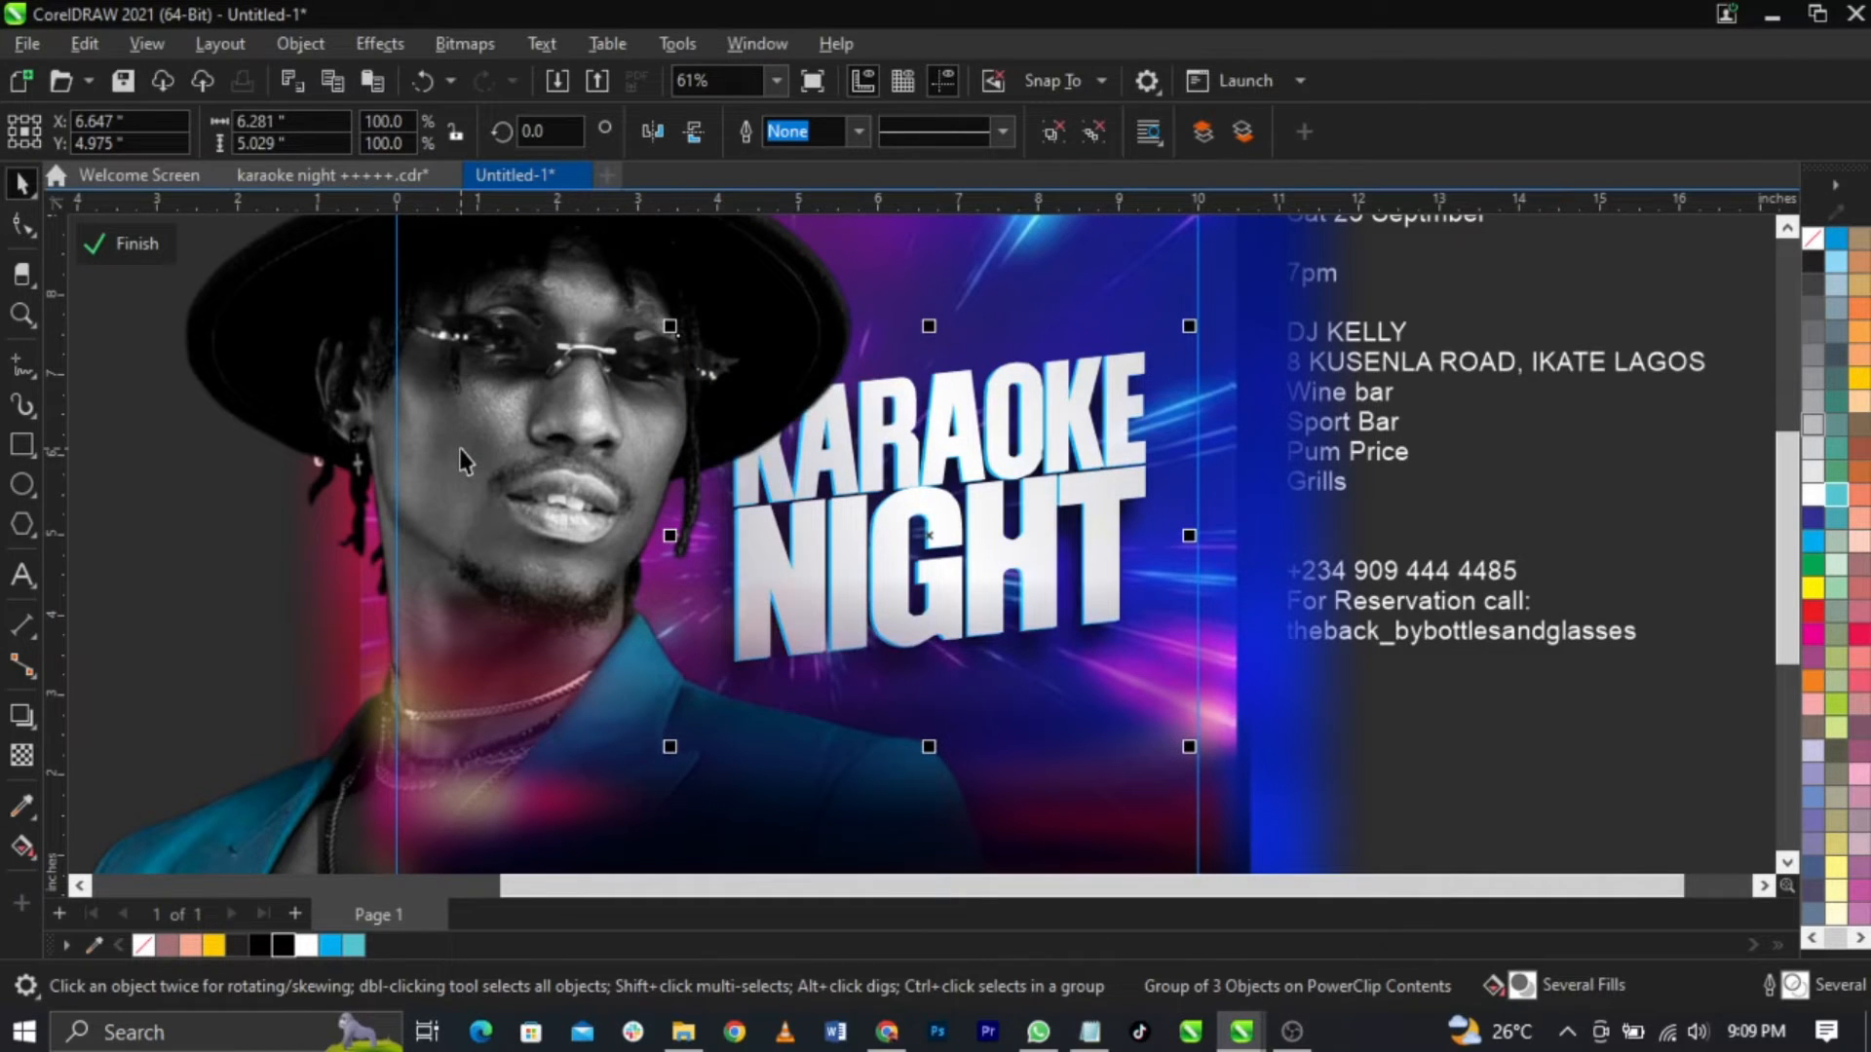
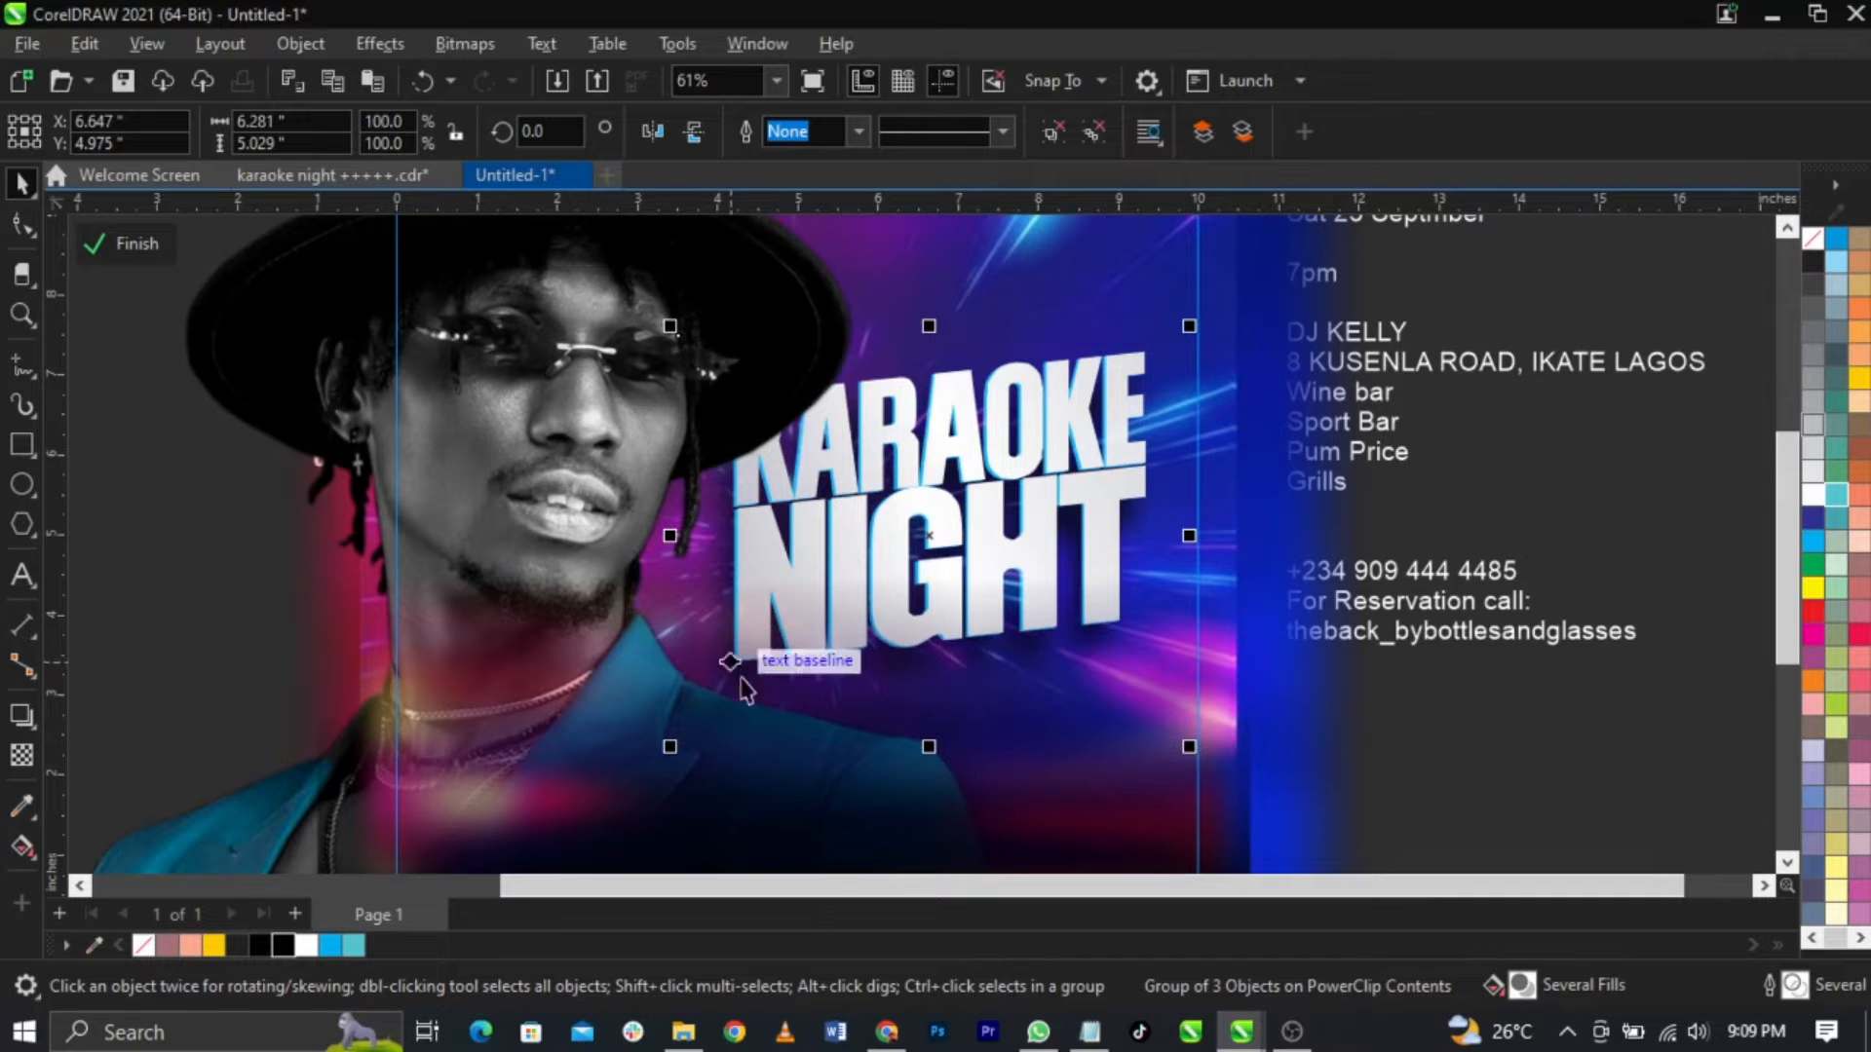
Step: Check the image layers overlapping the title and finish editing the PowerClip contents
scroll(1111, 484, up, 1)
click(1029, 495)
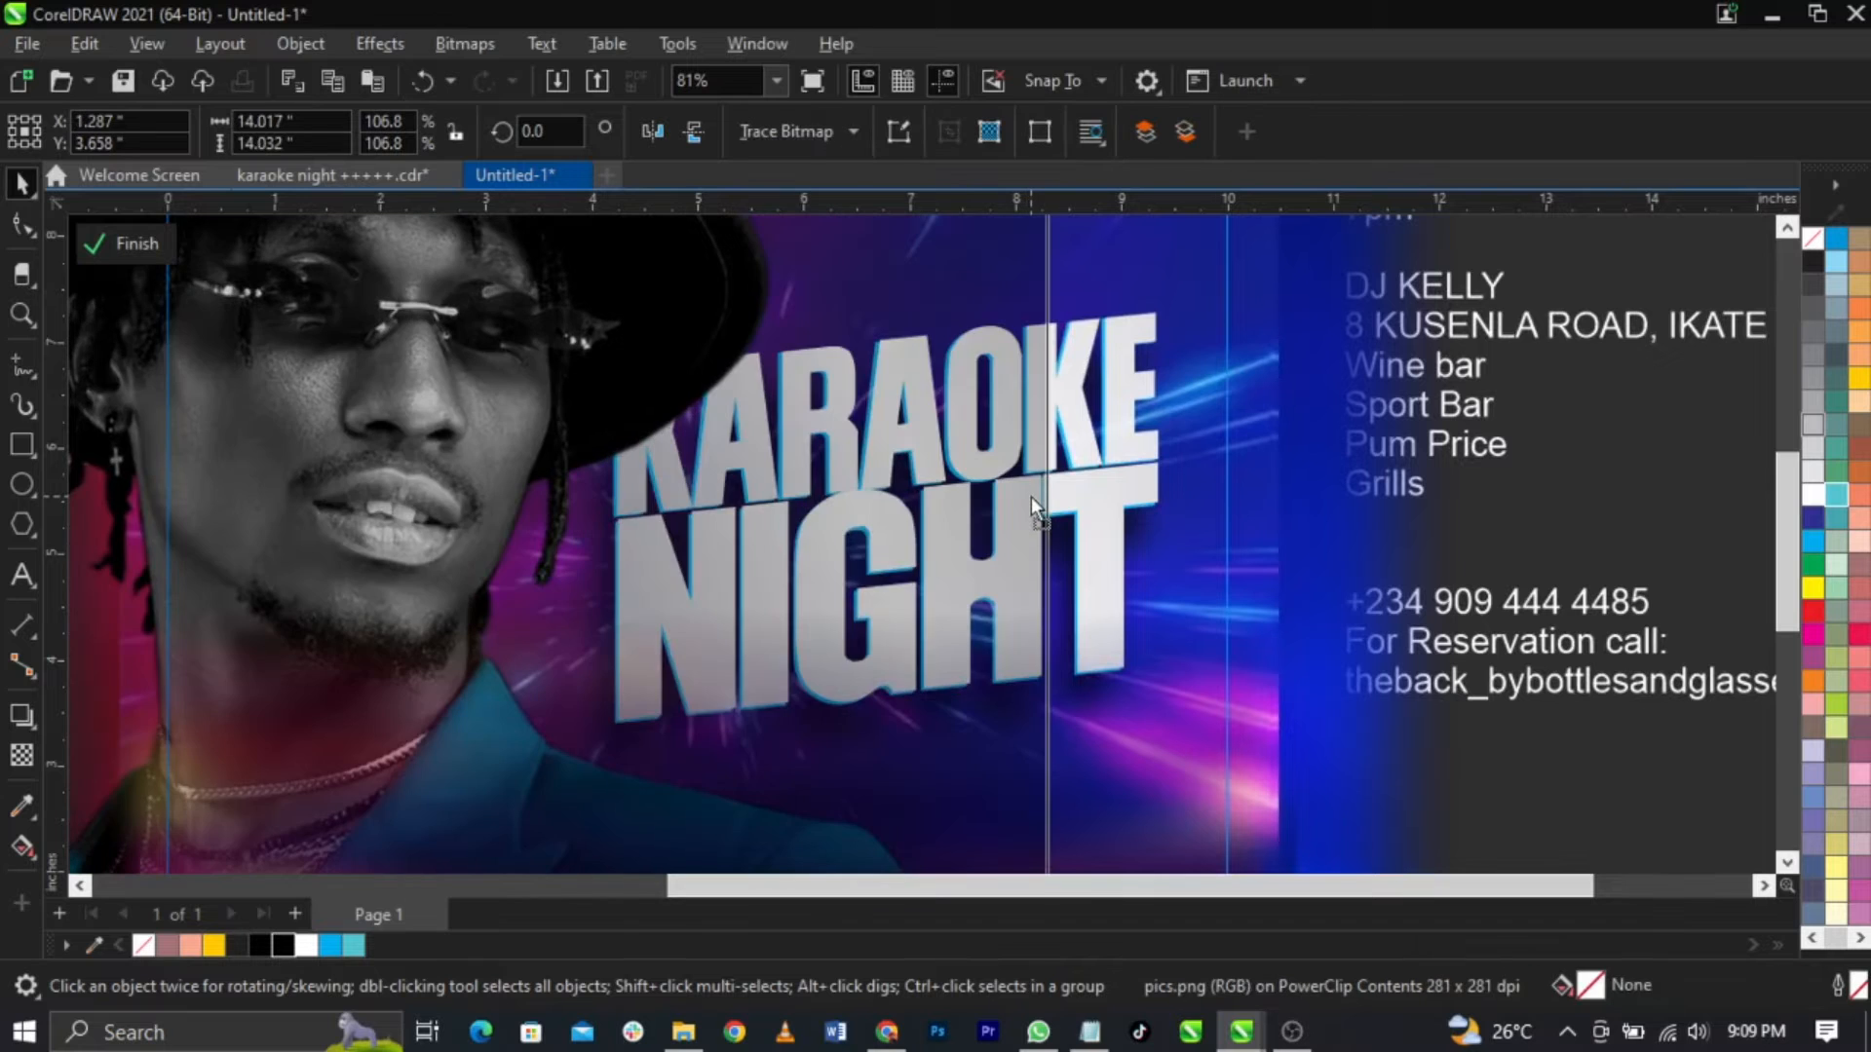
click(1097, 484)
click(1097, 484)
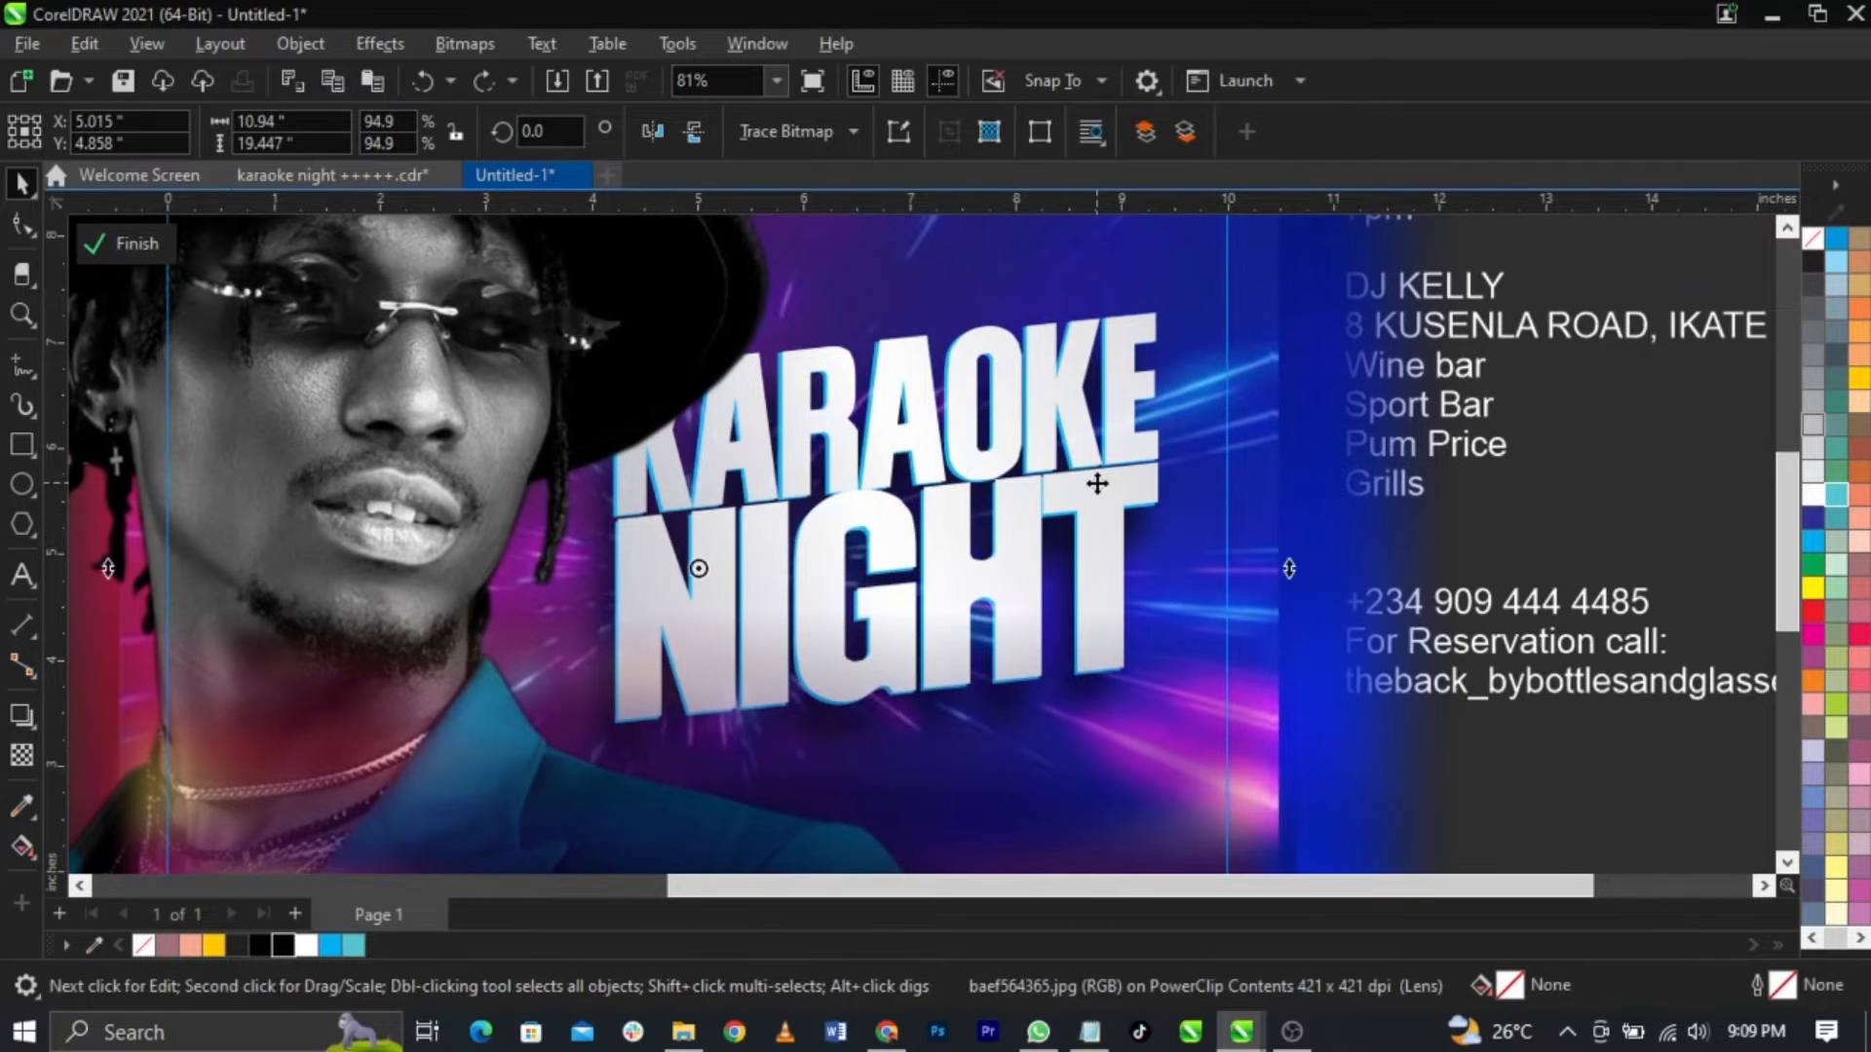
scroll(1097, 483, down, 2)
ctrl+click(1547, 519)
click(1547, 519)
Step: Move the "every Saturday" text from beside the man's face to the upper edge of the KARAOKE lettering
scroll(1085, 481, up, 4)
scroll(1085, 481, down, 3)
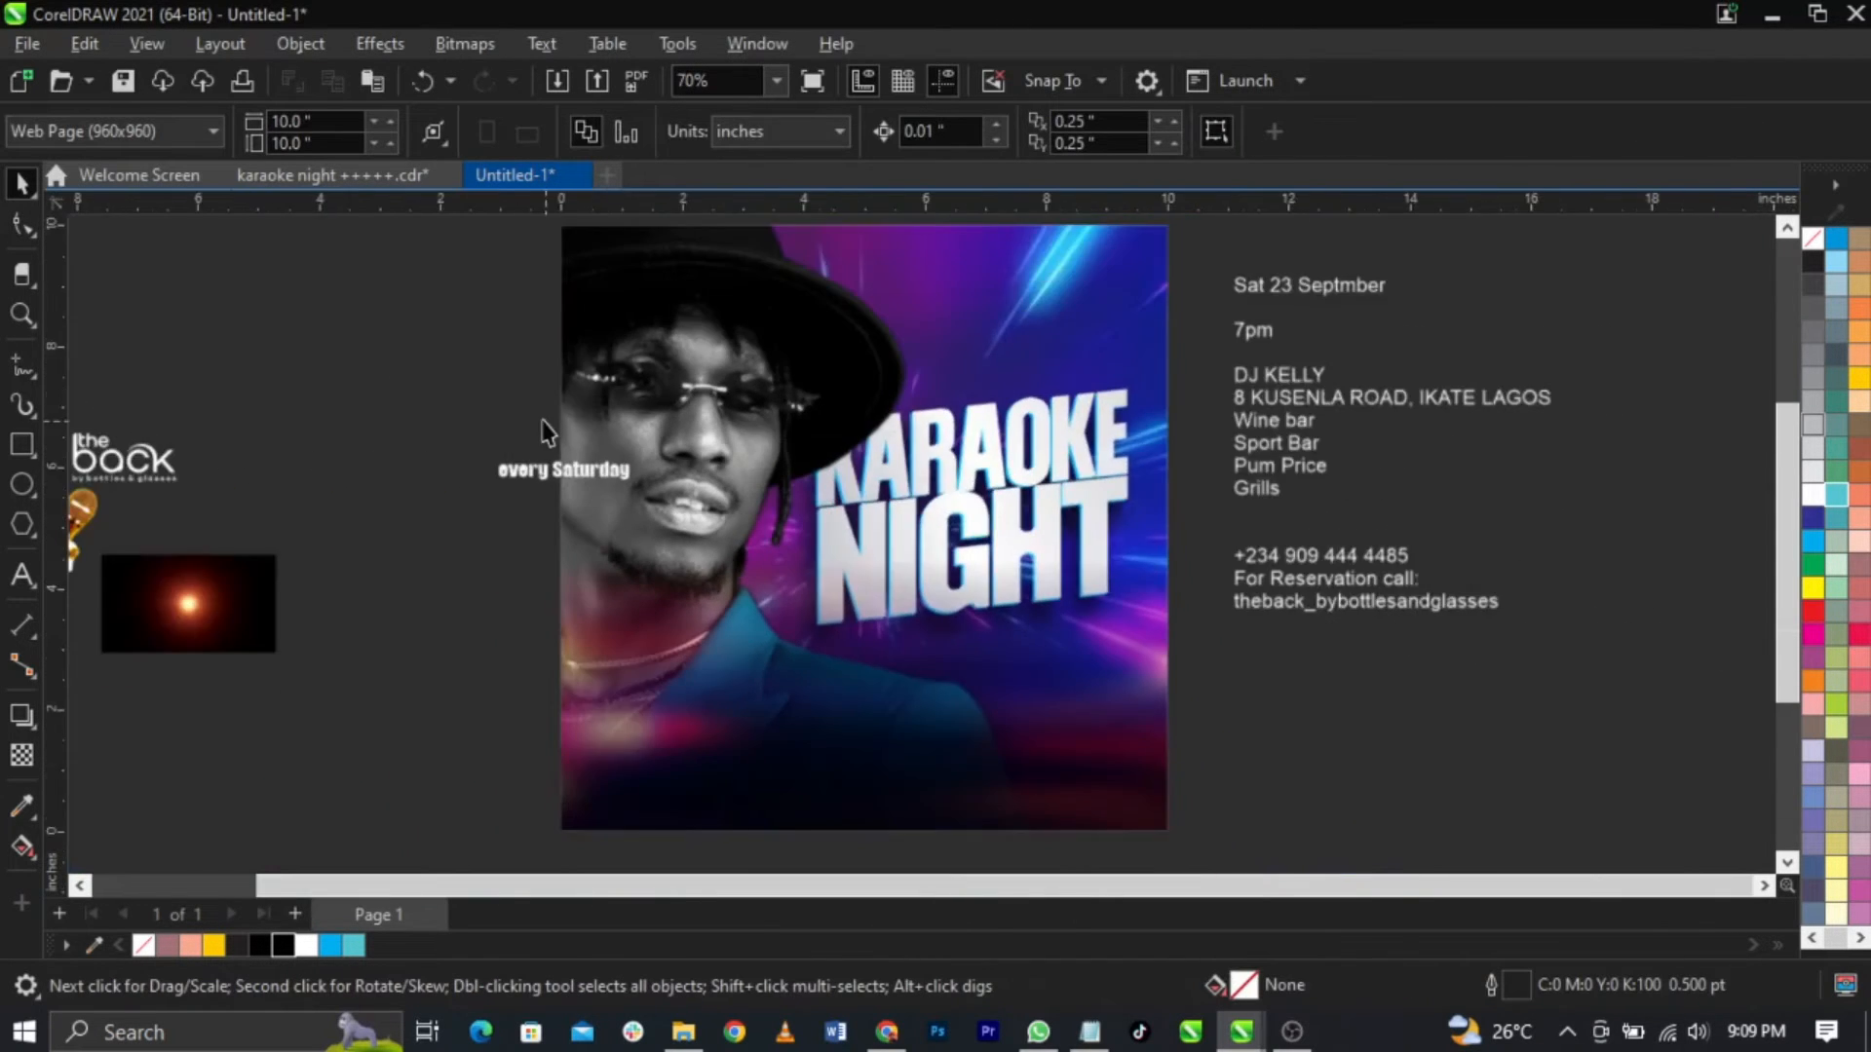
scroll(544, 425, up, 3)
drag(644, 501, 1189, 421)
scroll(1018, 438, down, 1)
Step: Draw a narrow horizontal rectangle about 1.8 in wide just above the KARAOKE lettering
key(F2)
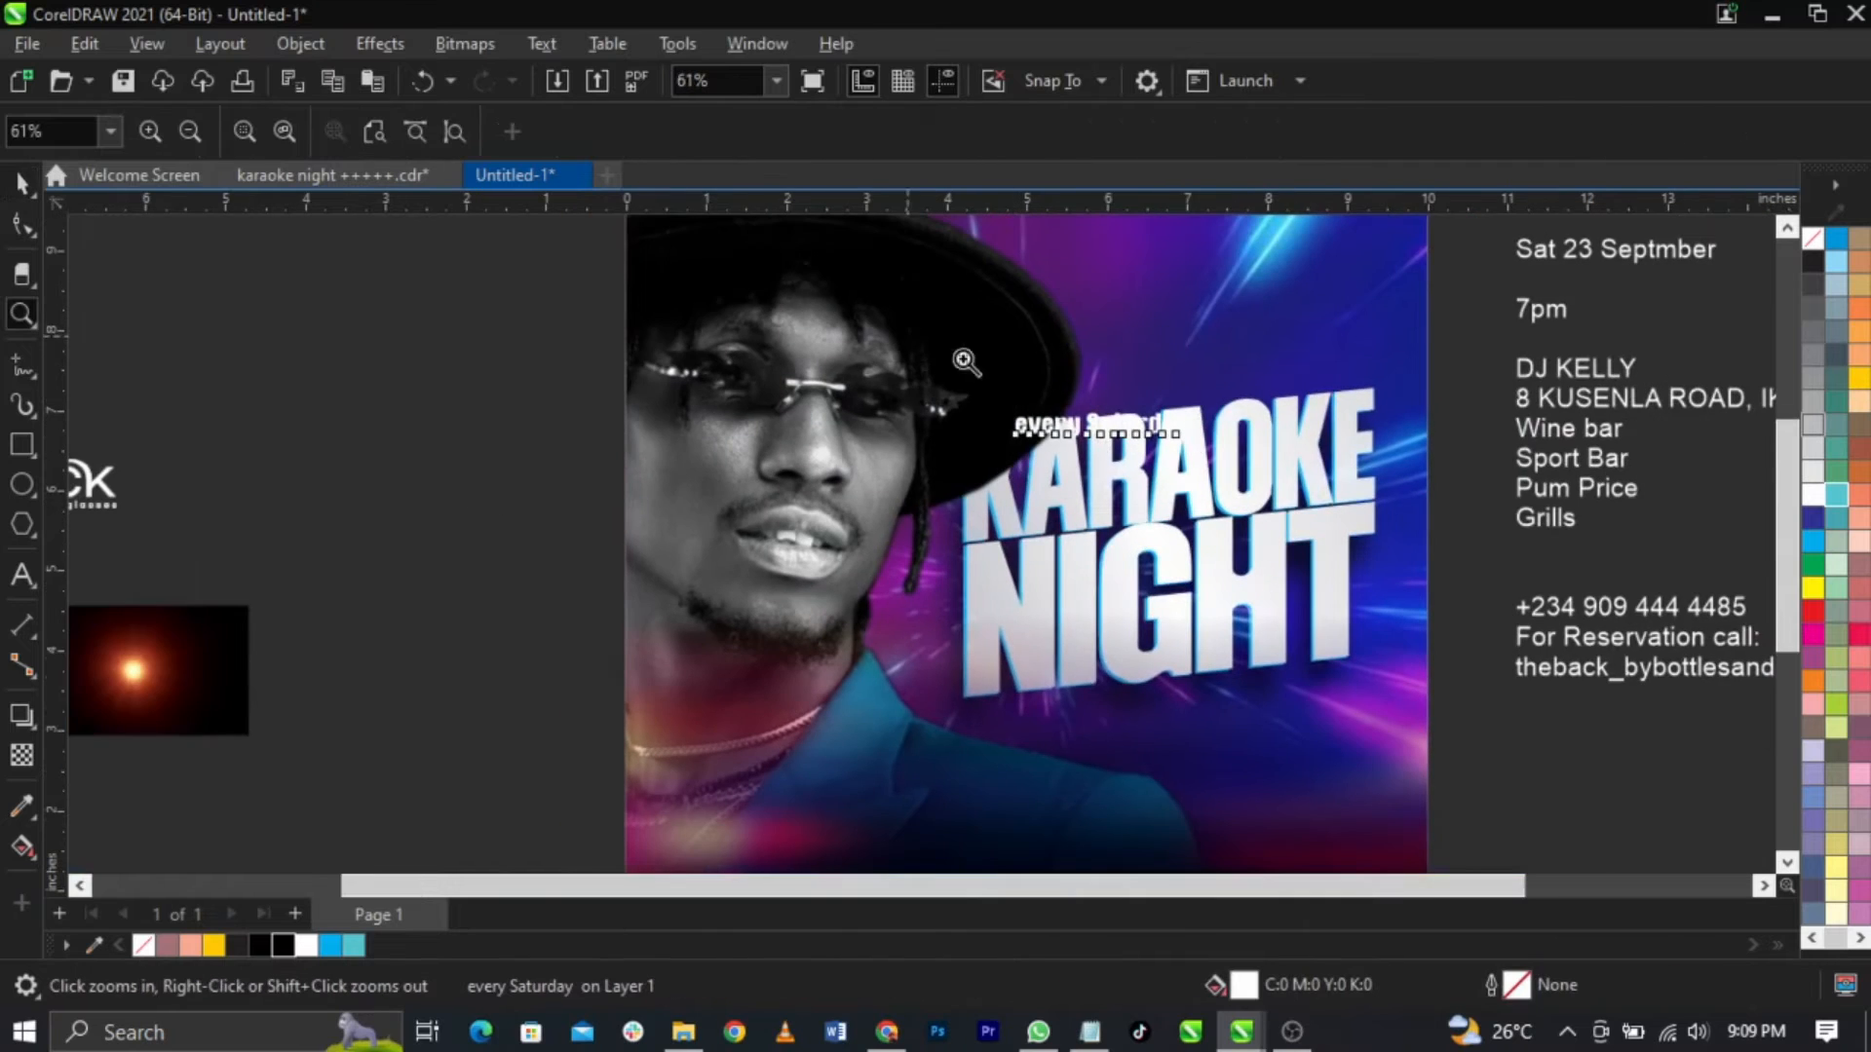
drag(909, 335, 1484, 497)
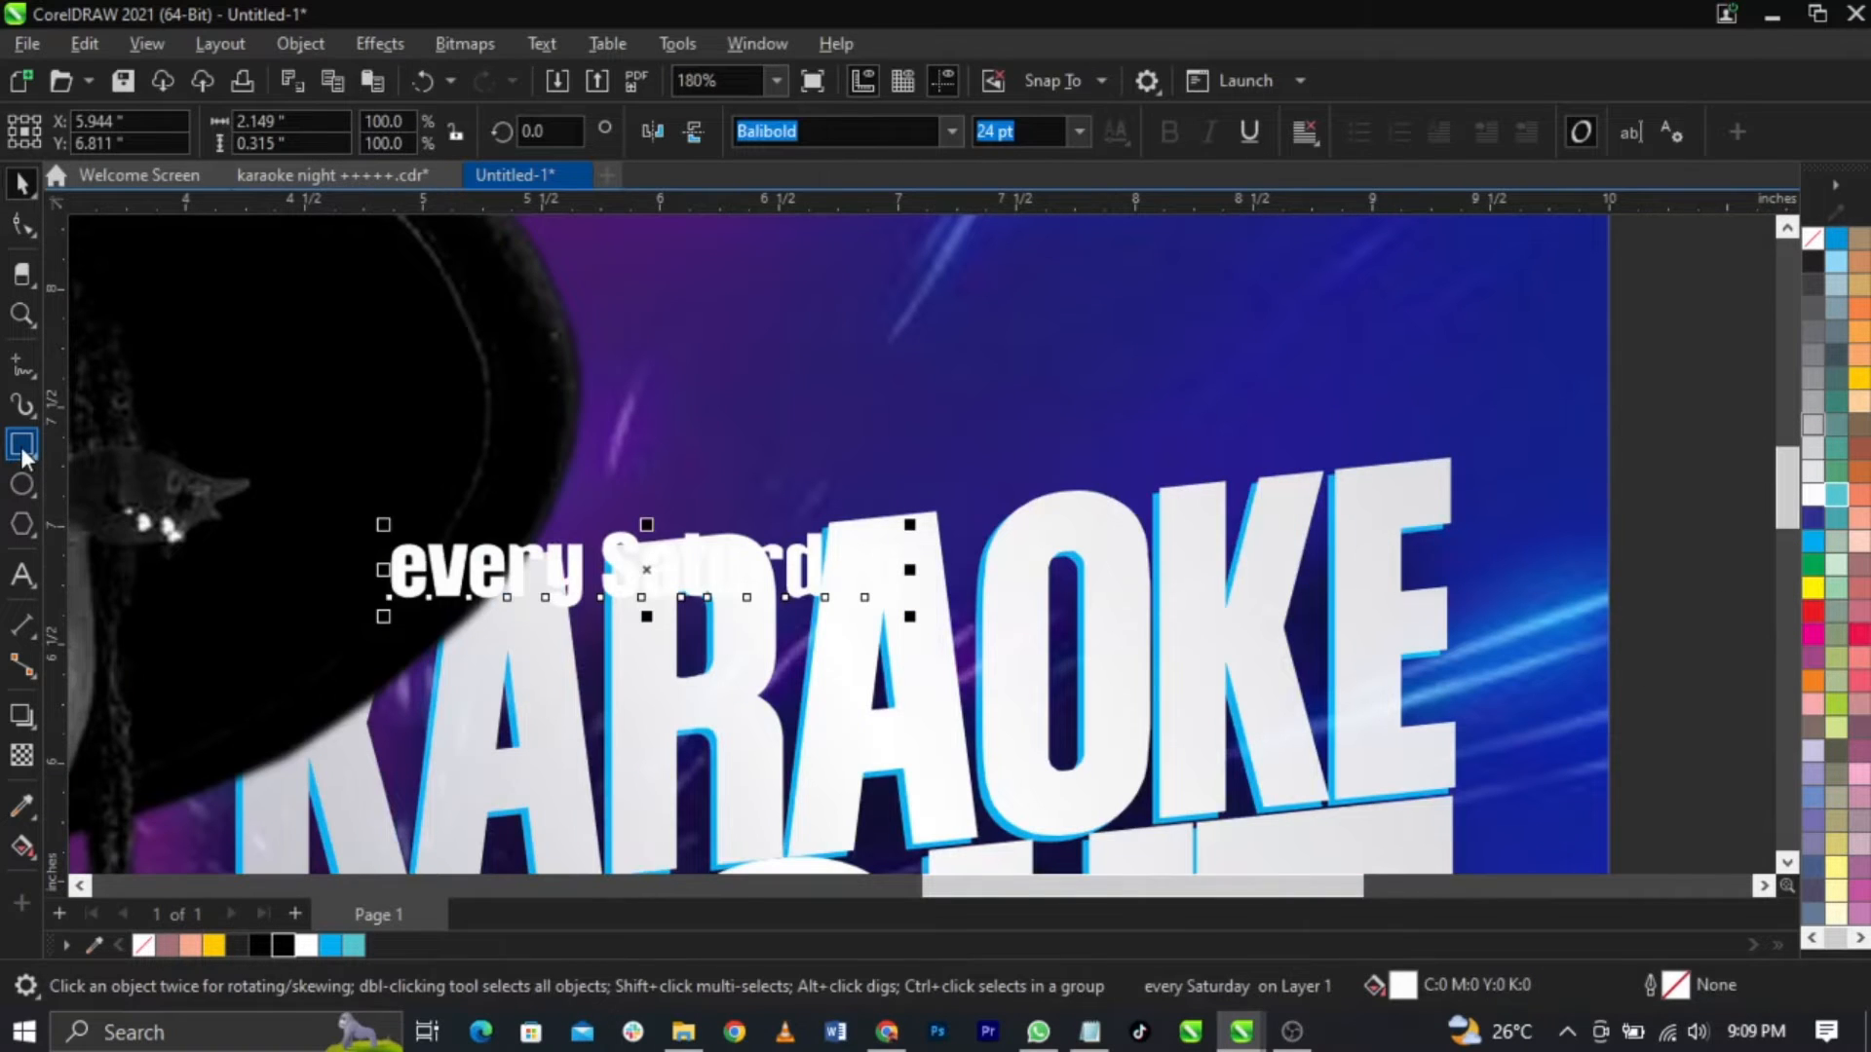
click(20, 445)
drag(733, 435, 1107, 422)
key(space)
scroll(1112, 469, up, 2)
Step: Skew the rectangle by about 7.1° to follow the title's slope and place it along the upper edge of KARAOKE
click(1206, 484)
click(1811, 779)
drag(910, 485, 1159, 426)
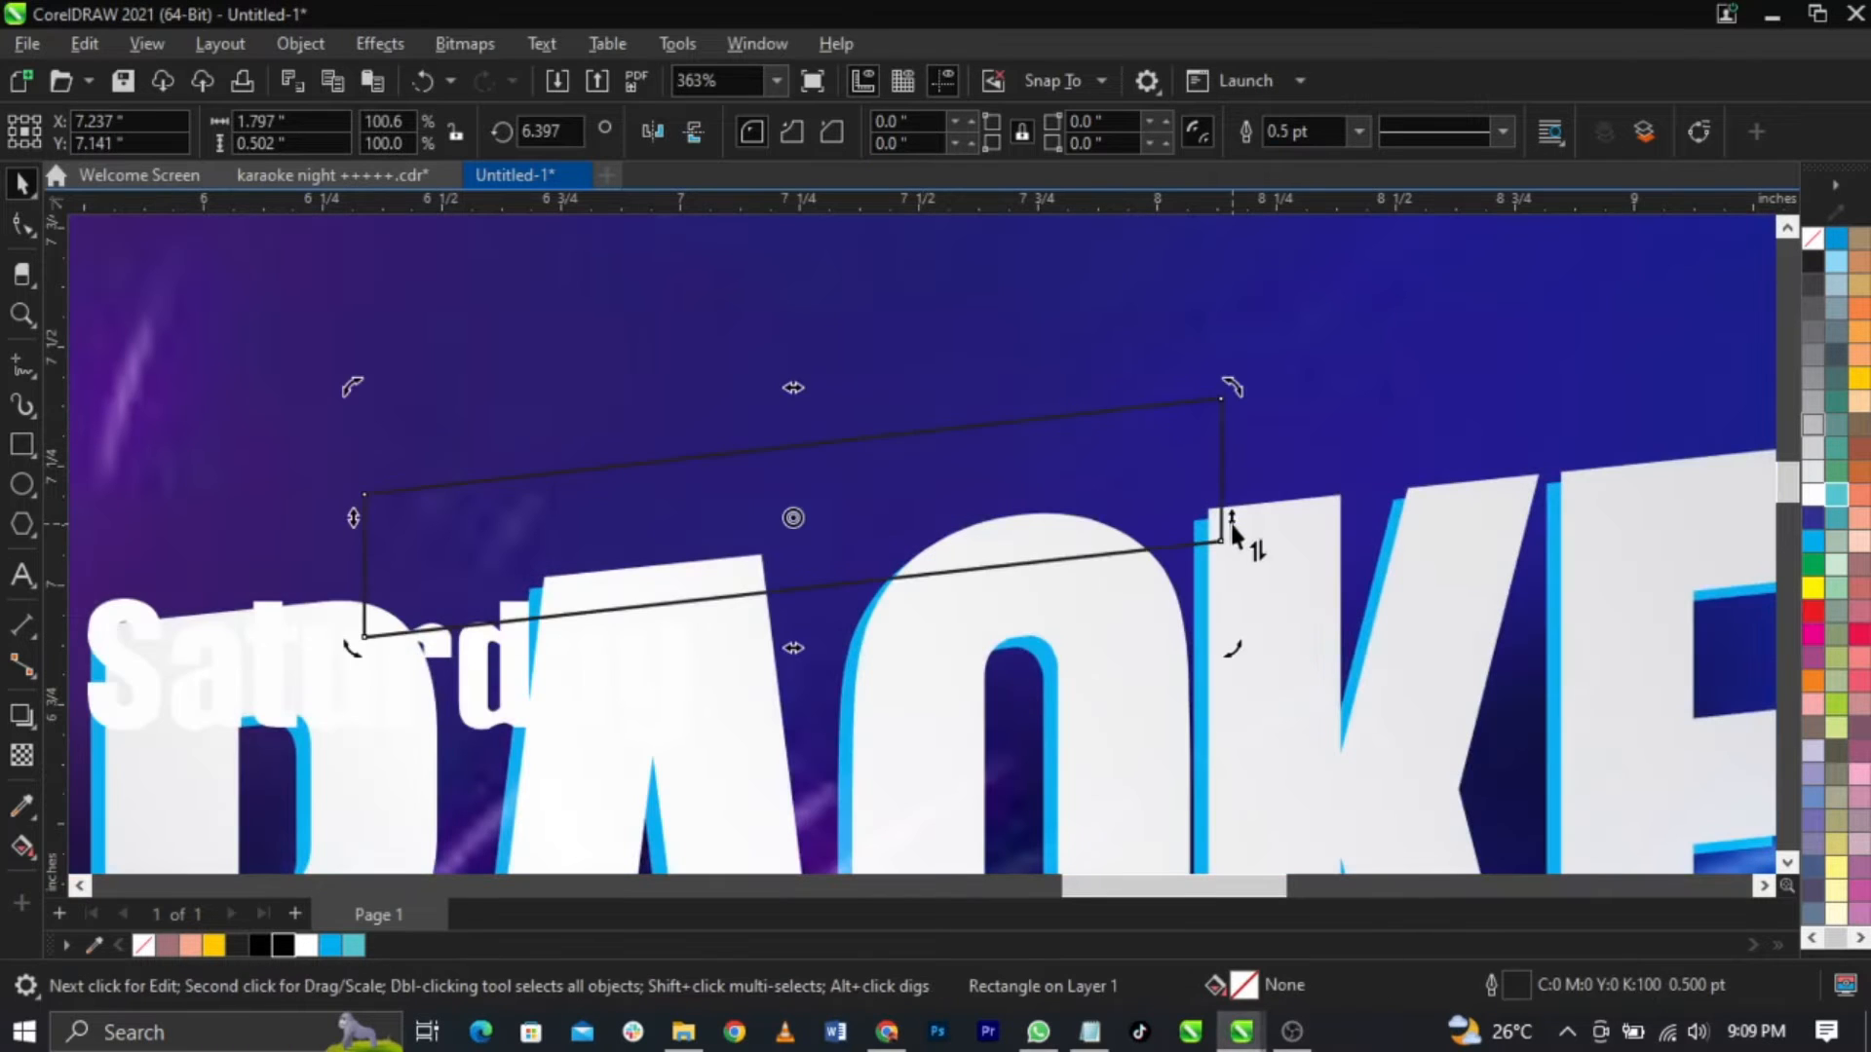
drag(1232, 524, 1232, 513)
drag(1069, 491, 1063, 503)
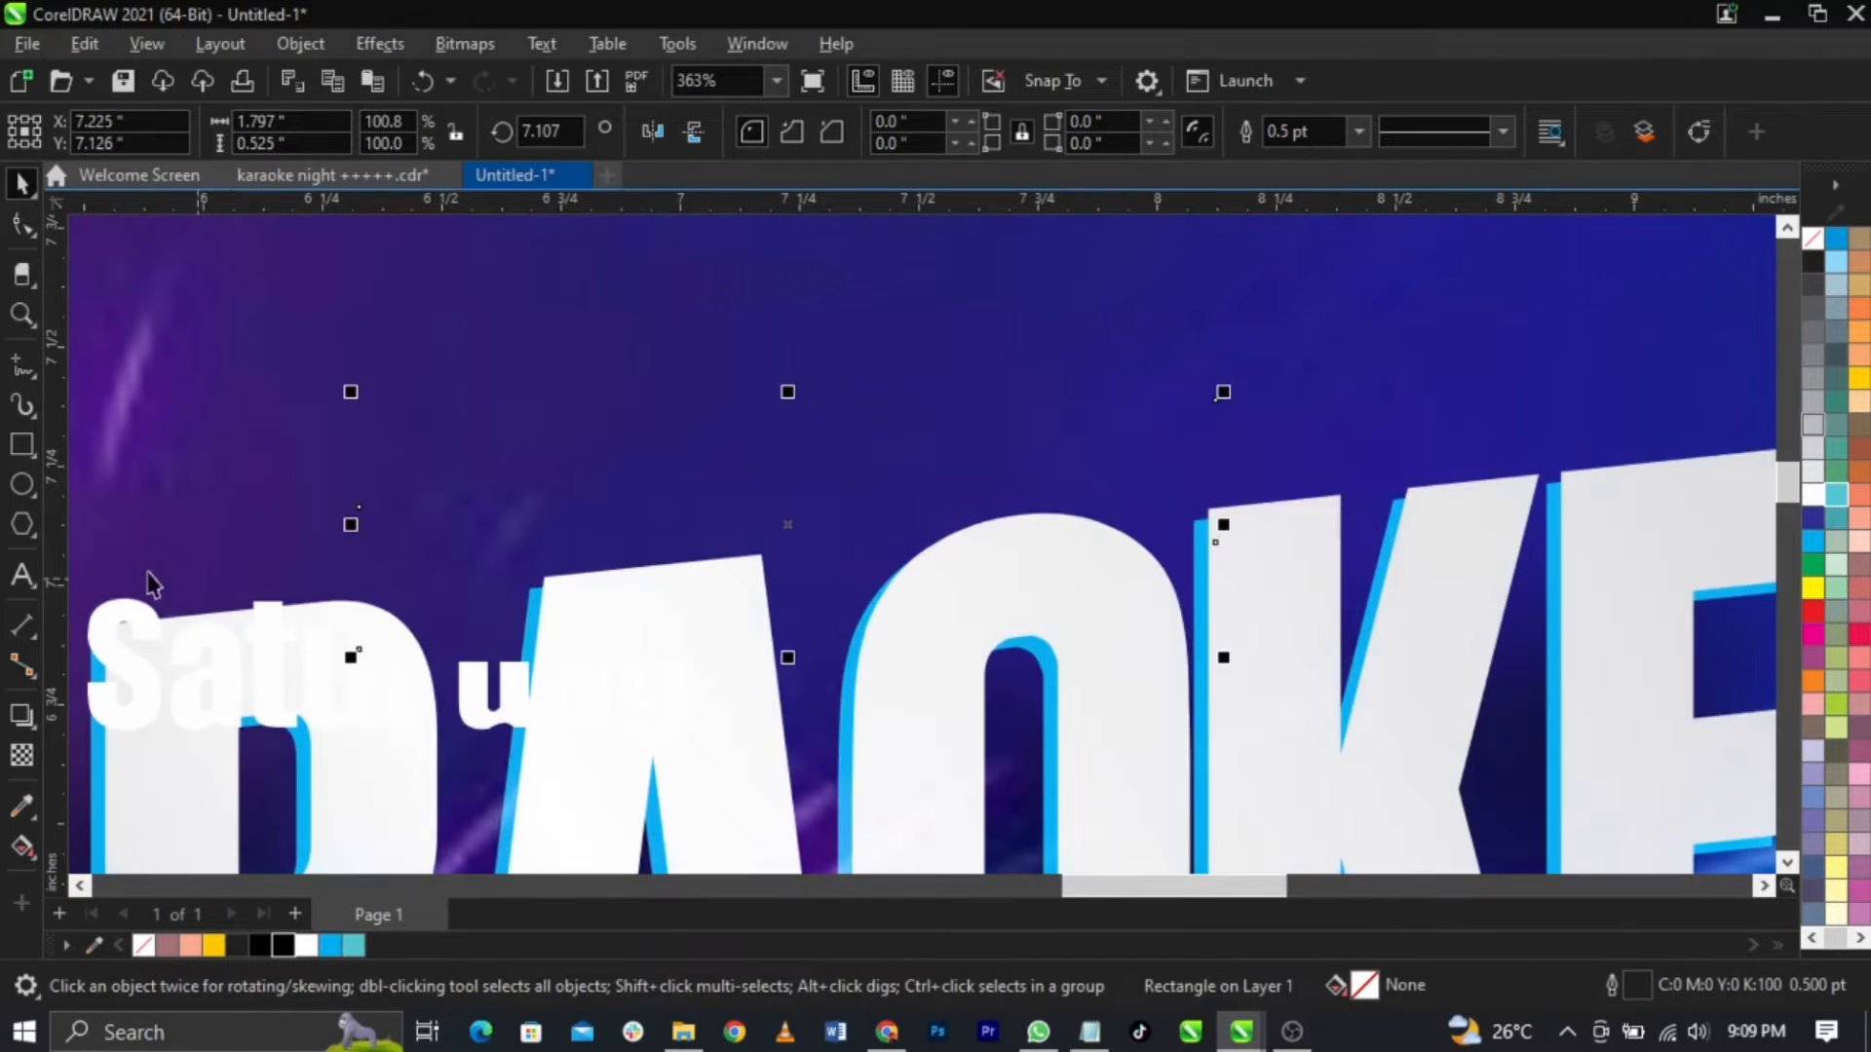
Step: Move the "every Saturday" text above the slanted rectangle and set its font to Campton Book in bold
drag(124, 604, 870, 274)
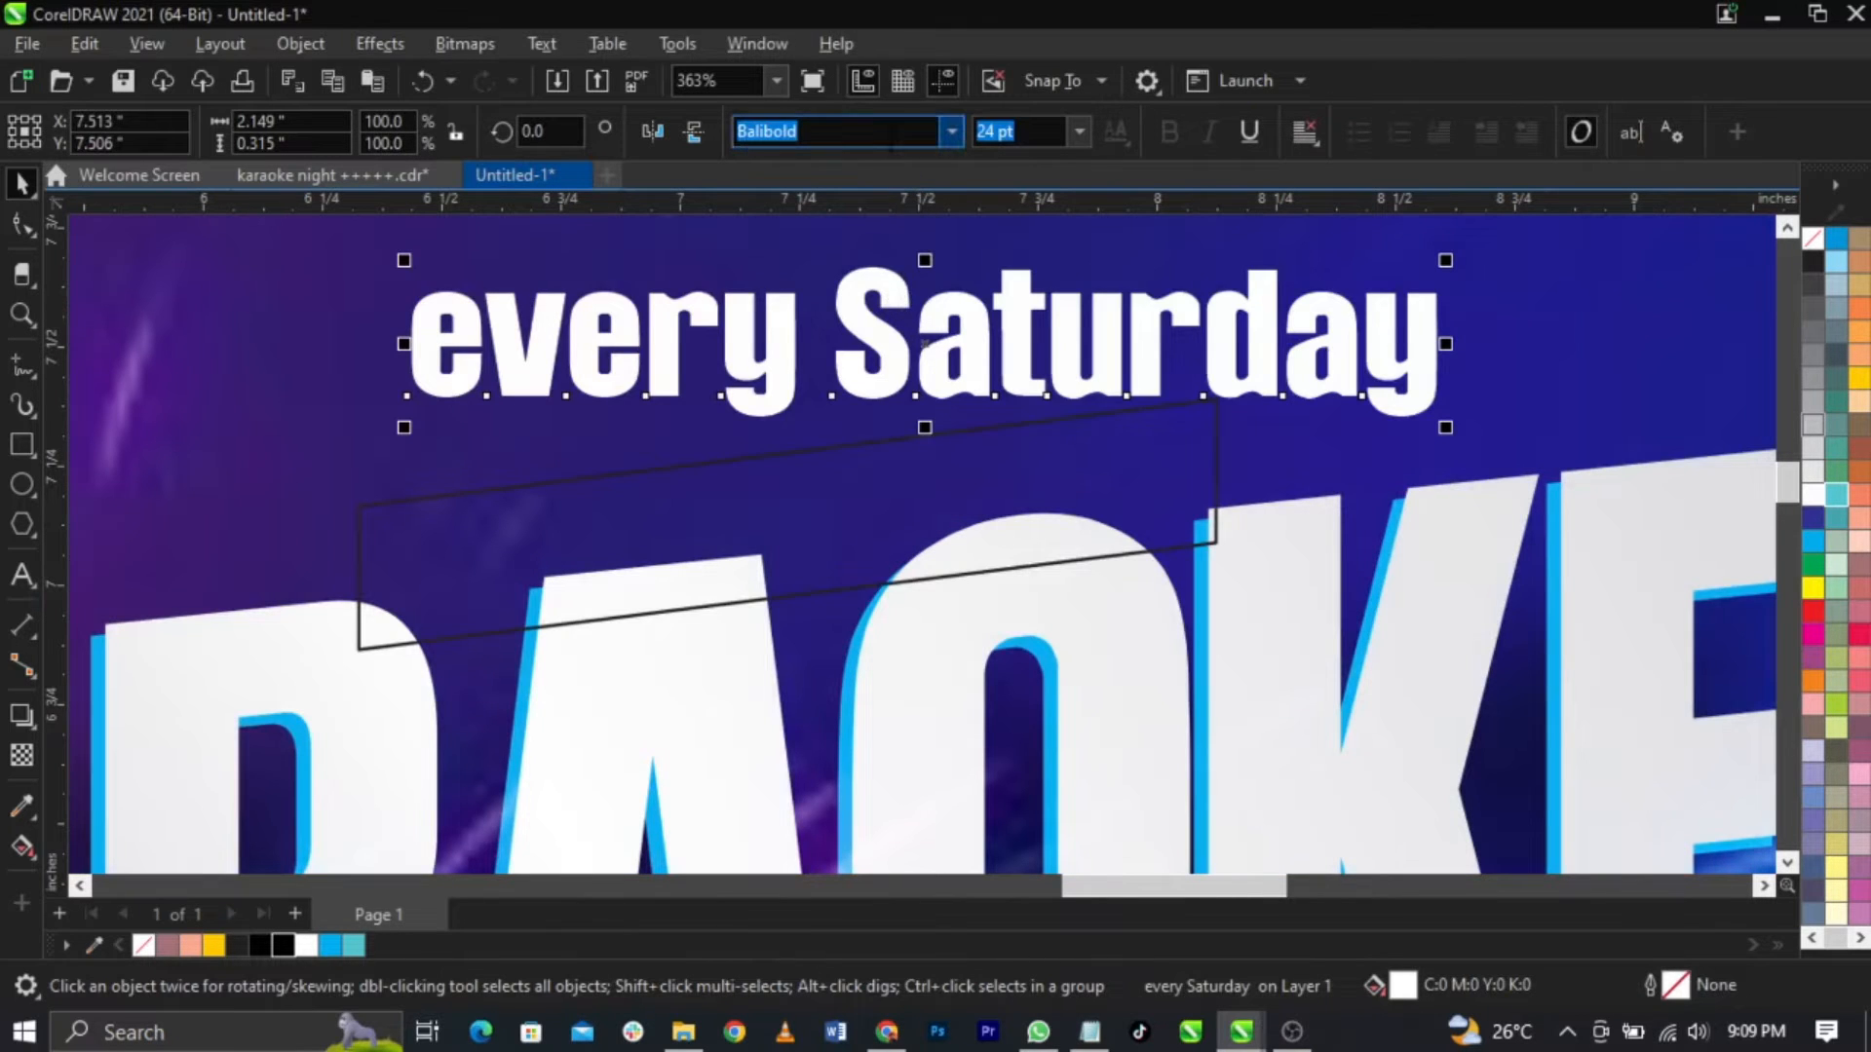
text(Campton Book)
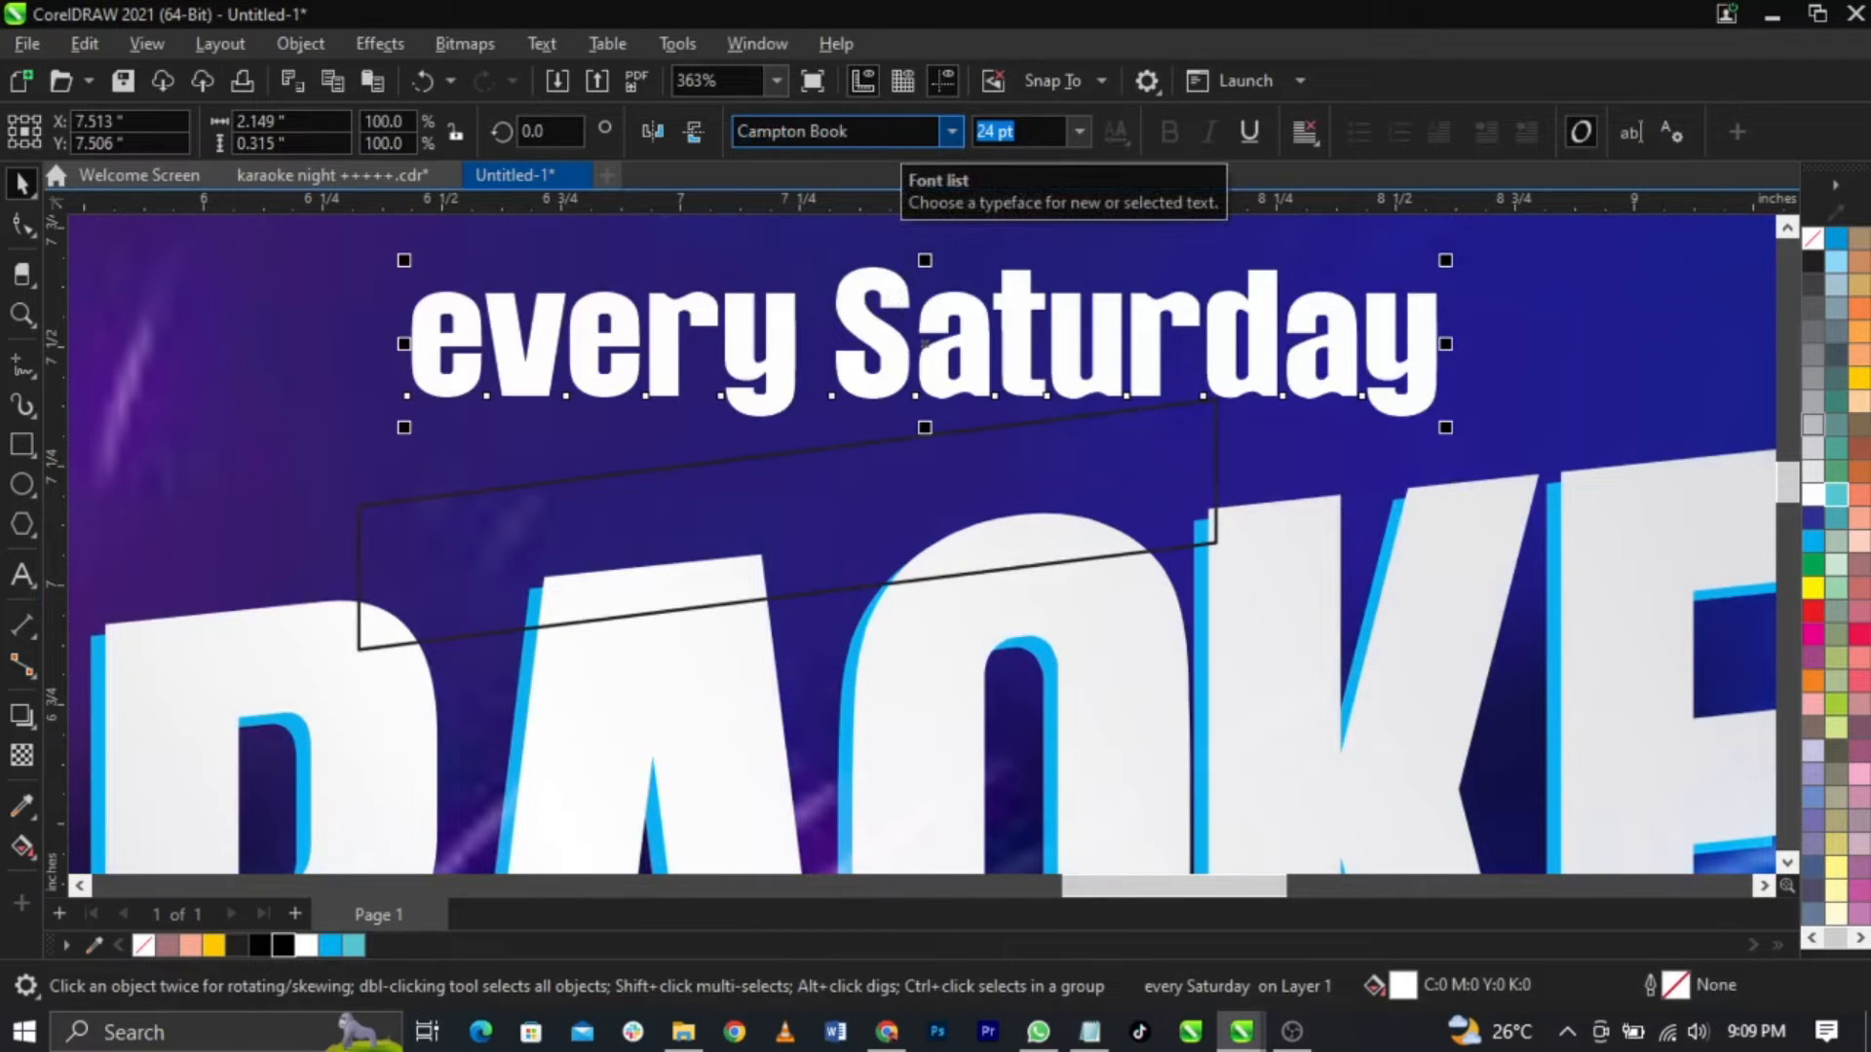
key(Return)
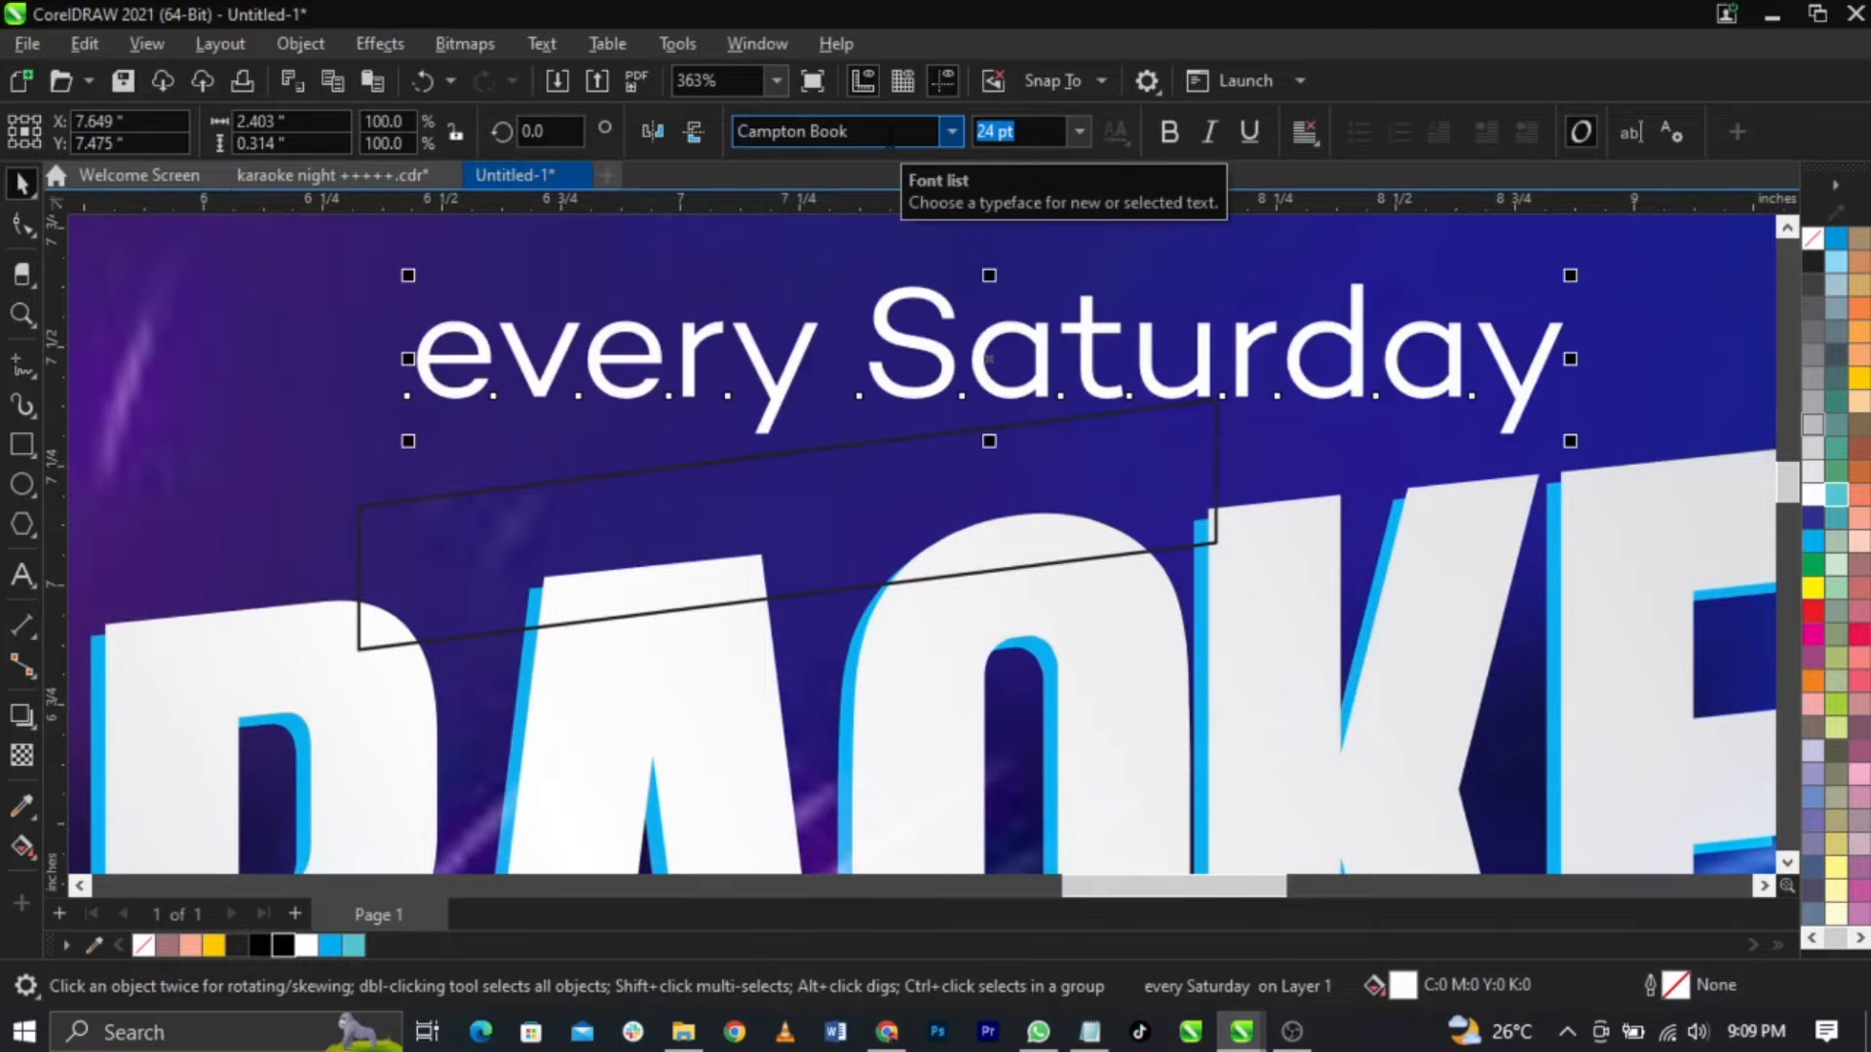
click(1170, 131)
Step: Change the "every Saturday" text to uppercase and scale it down to about half its size
double_click(1568, 375)
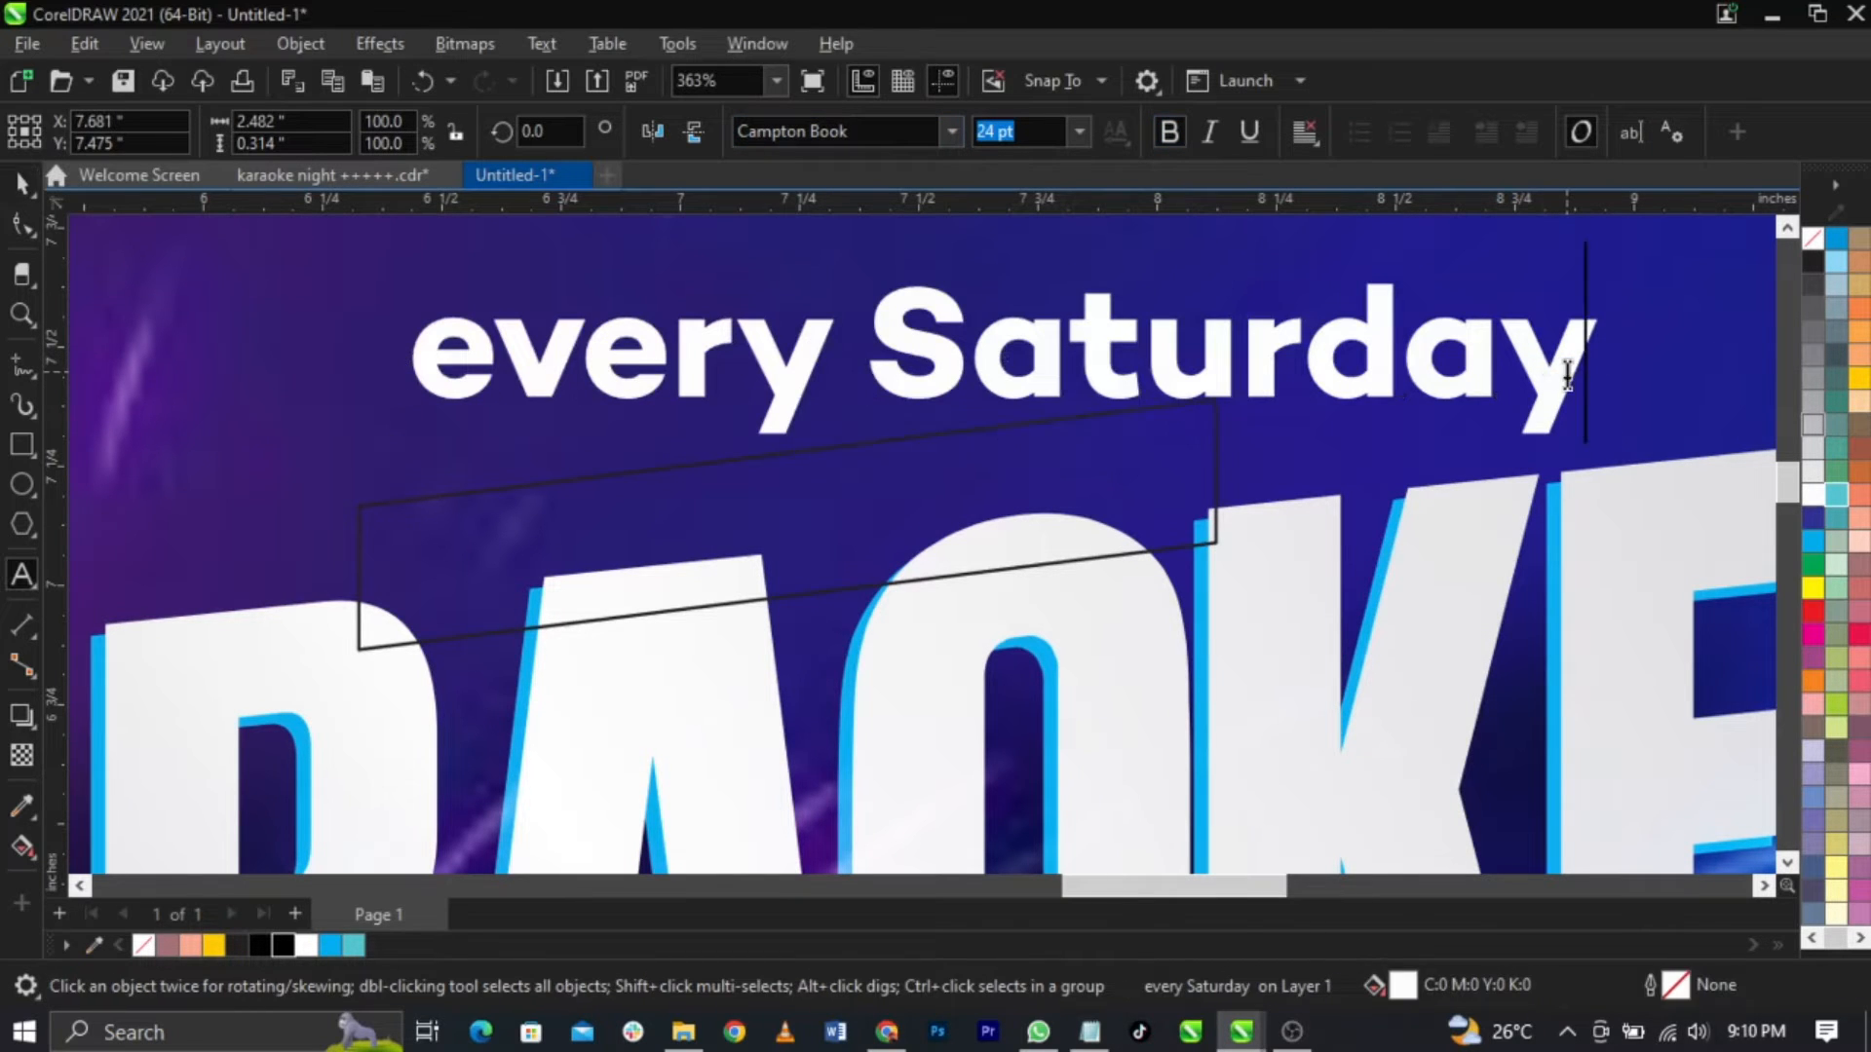
key(ctrl+a)
key(shift+F3)
key(Return)
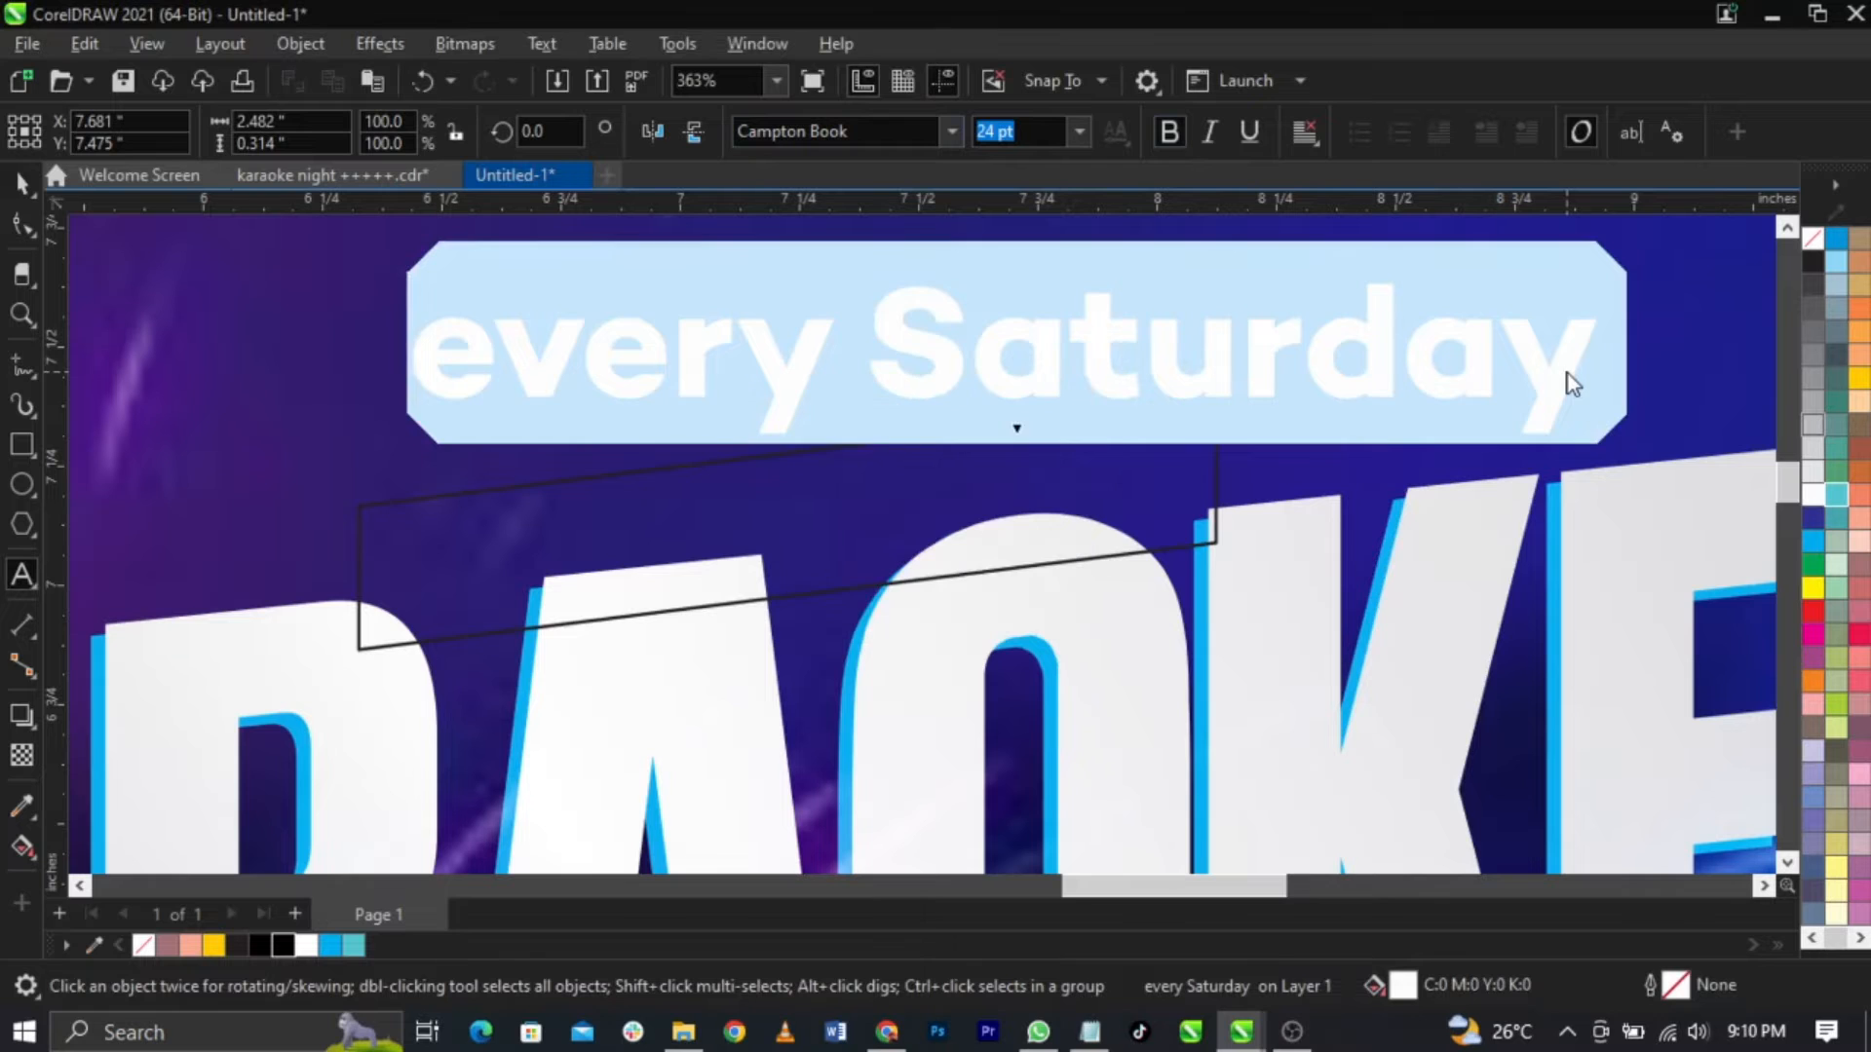
key(ctrl+space)
drag(404, 419, 811, 448)
Step: Fill the slanted rectangle with a linear black-to-white gradient running along its length
click(746, 460)
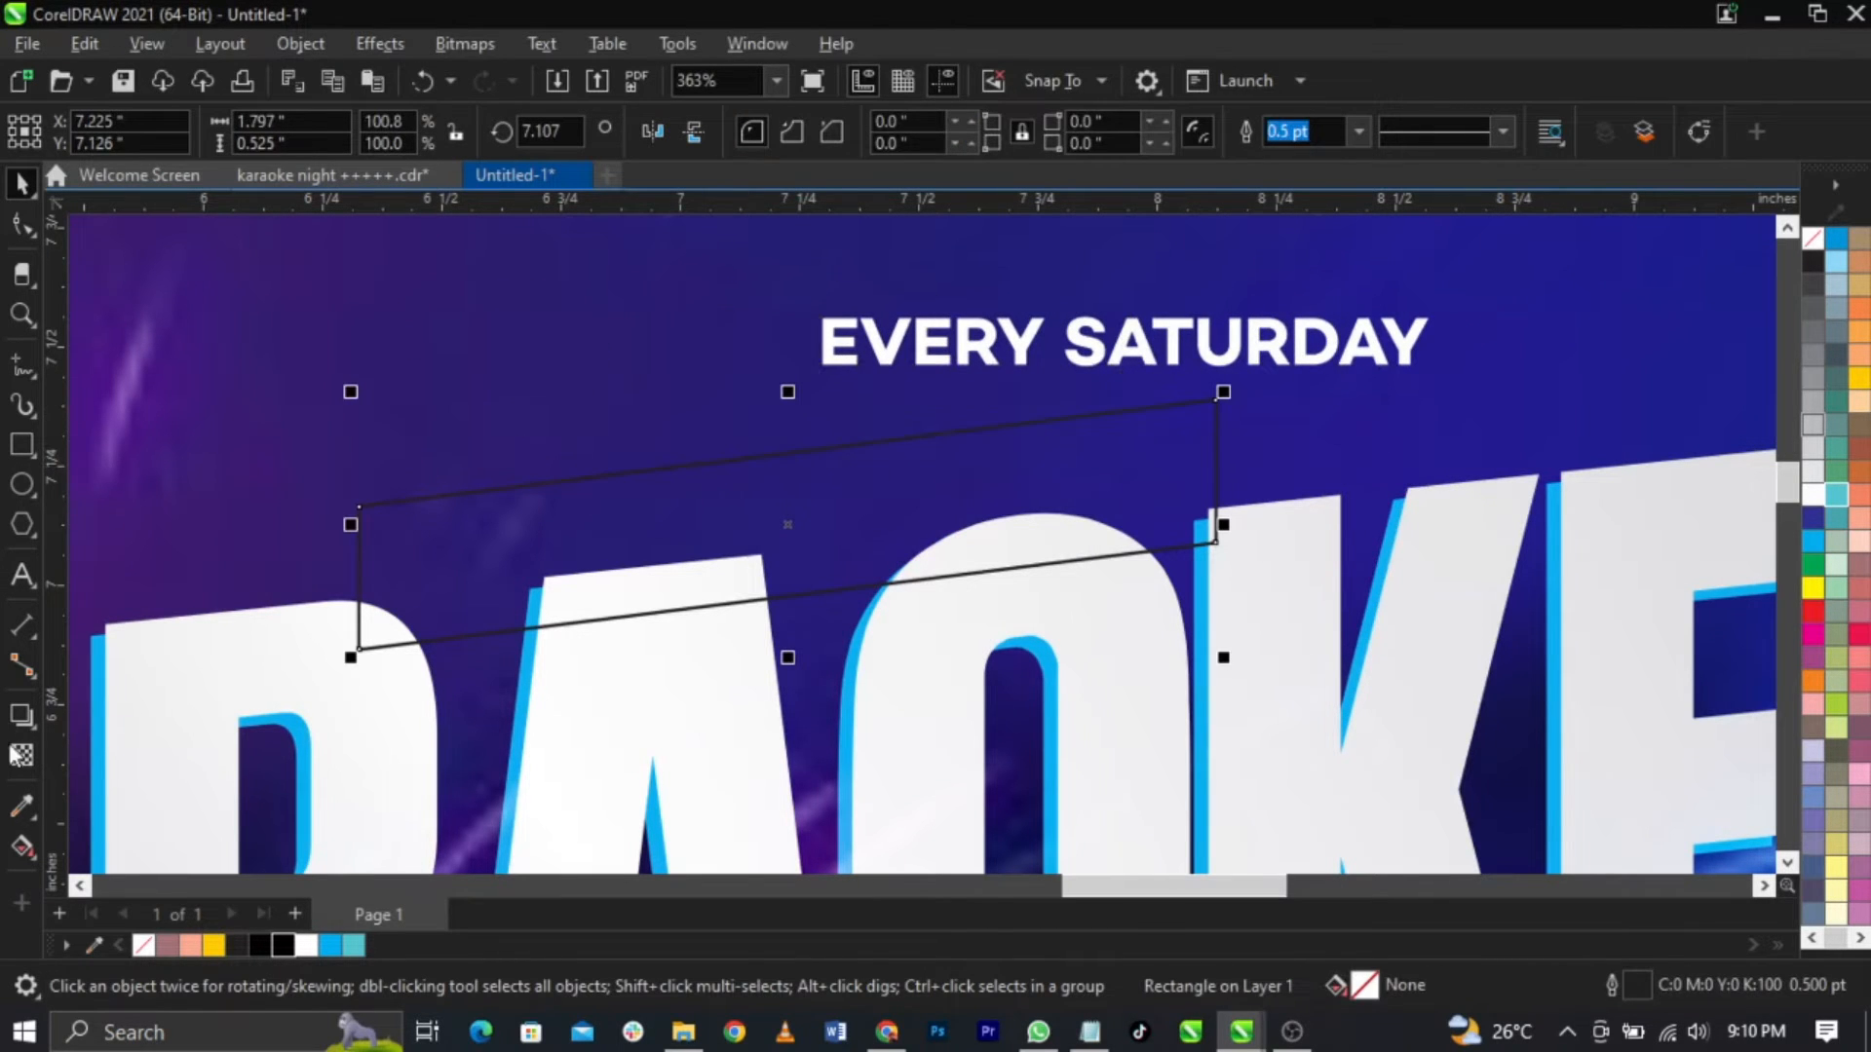
click(19, 847)
drag(385, 586, 1175, 470)
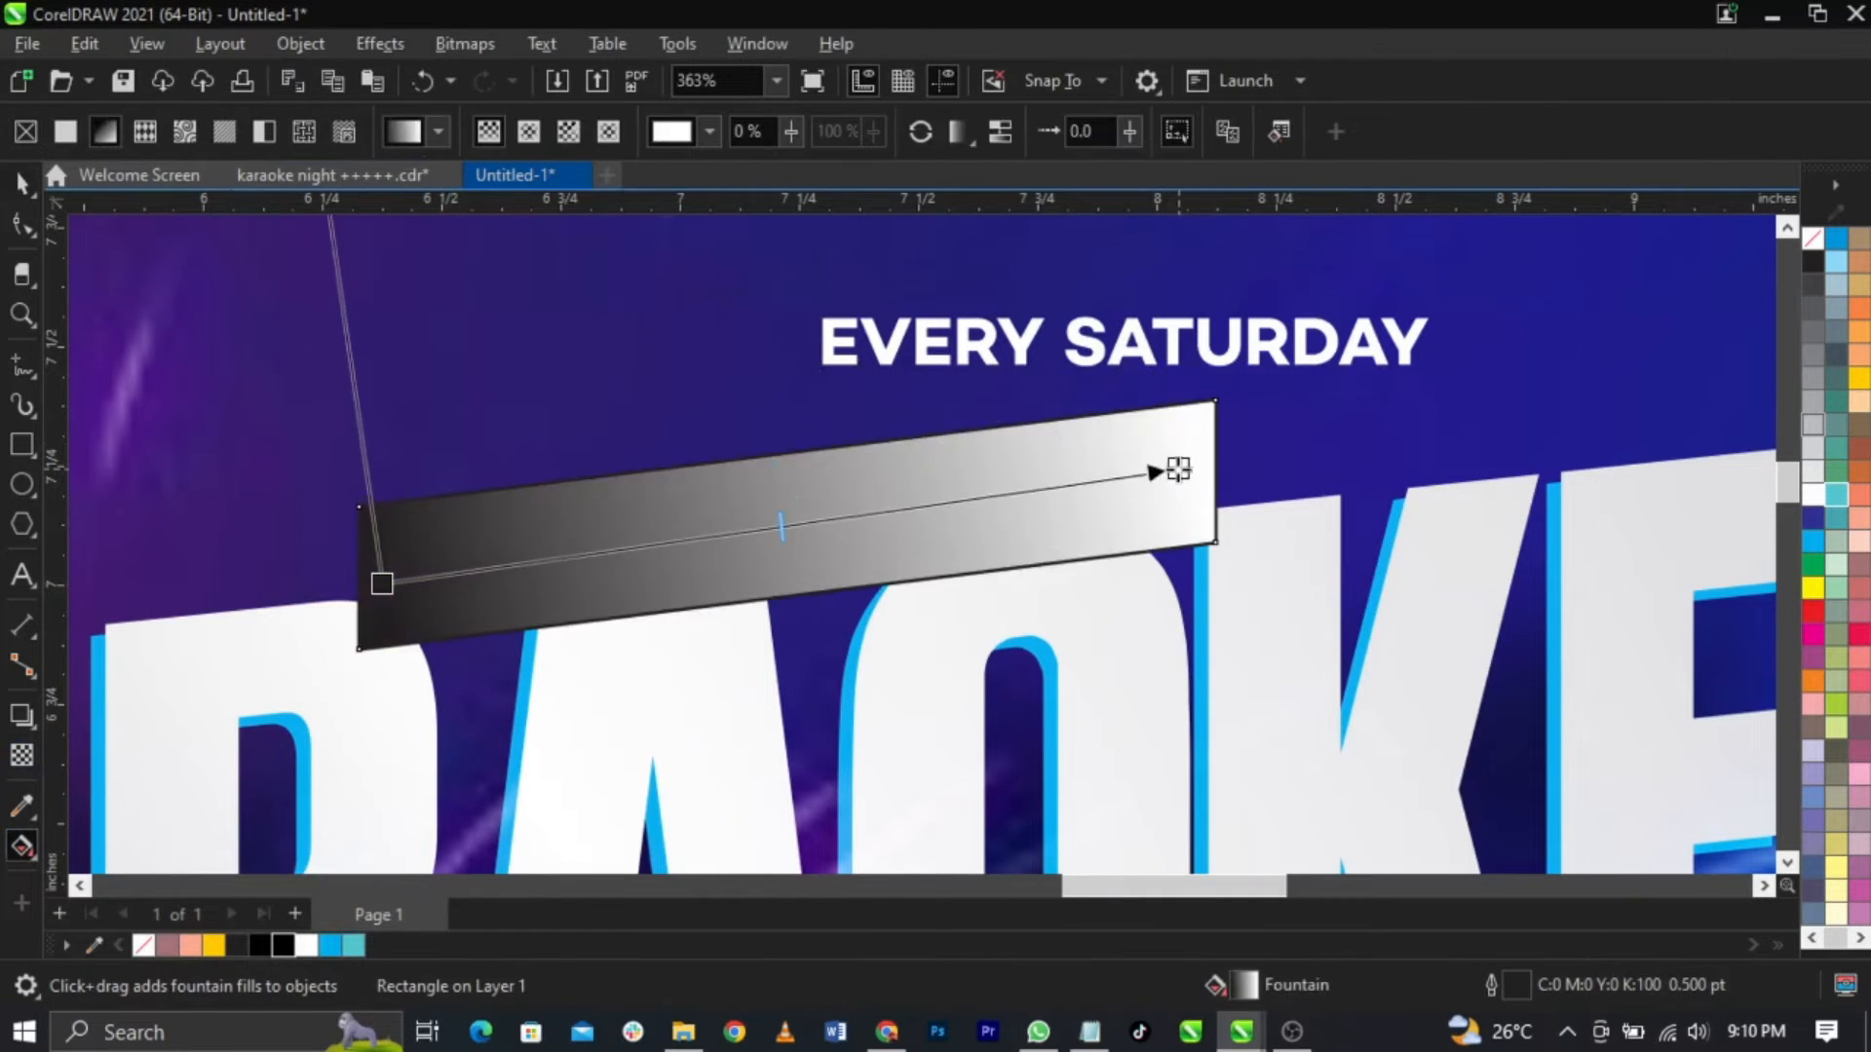
click(1145, 501)
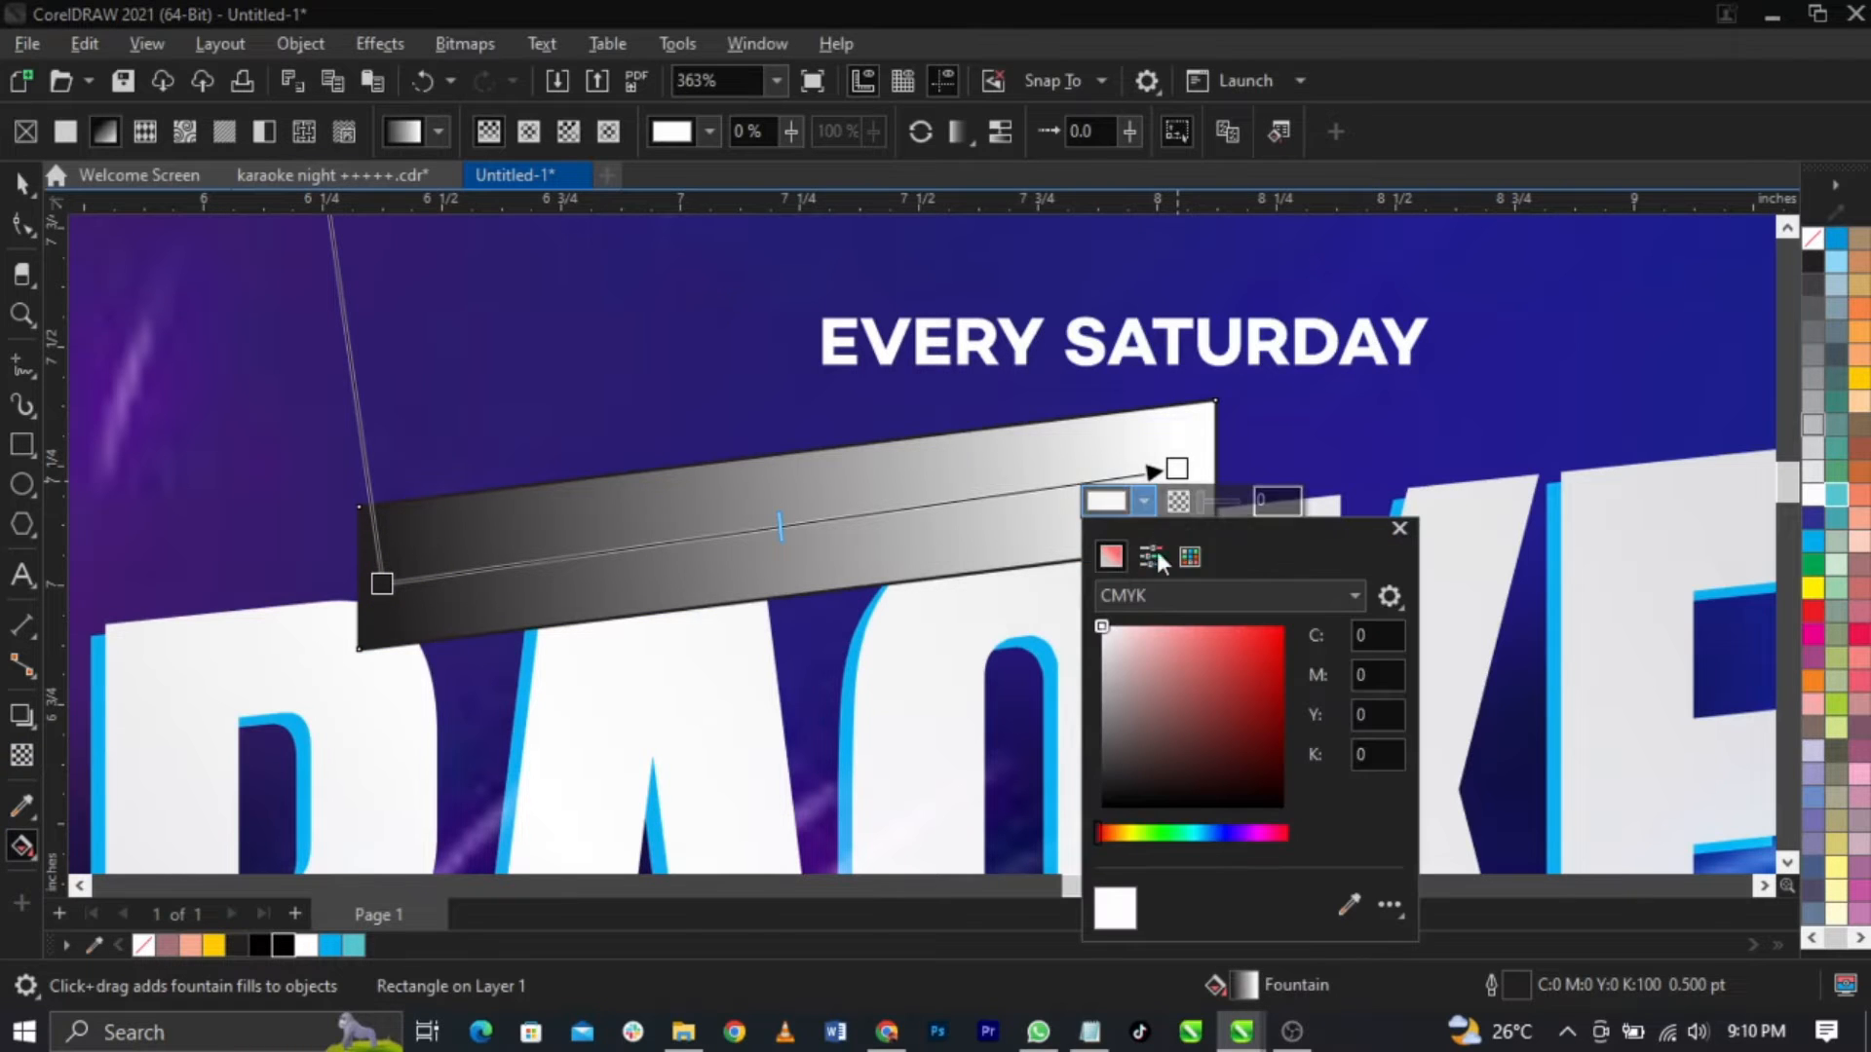
drag(1233, 524, 1524, 312)
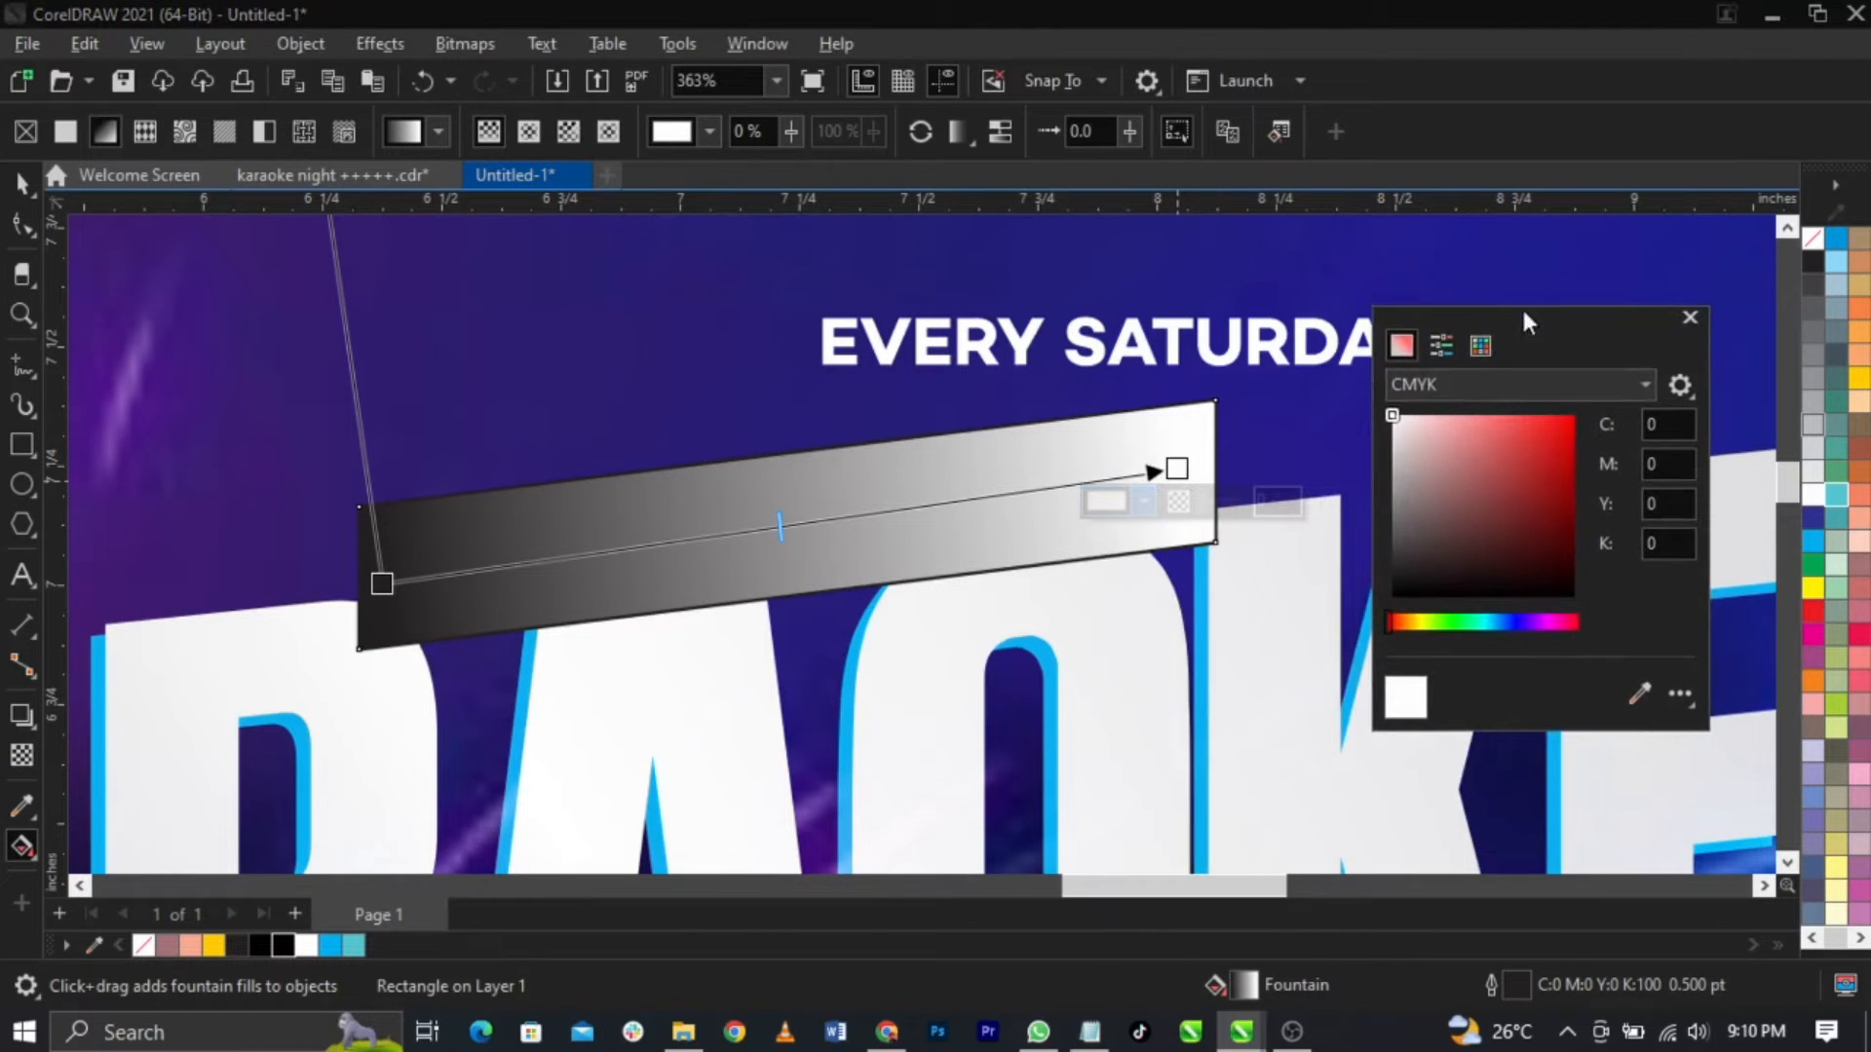
click(1435, 390)
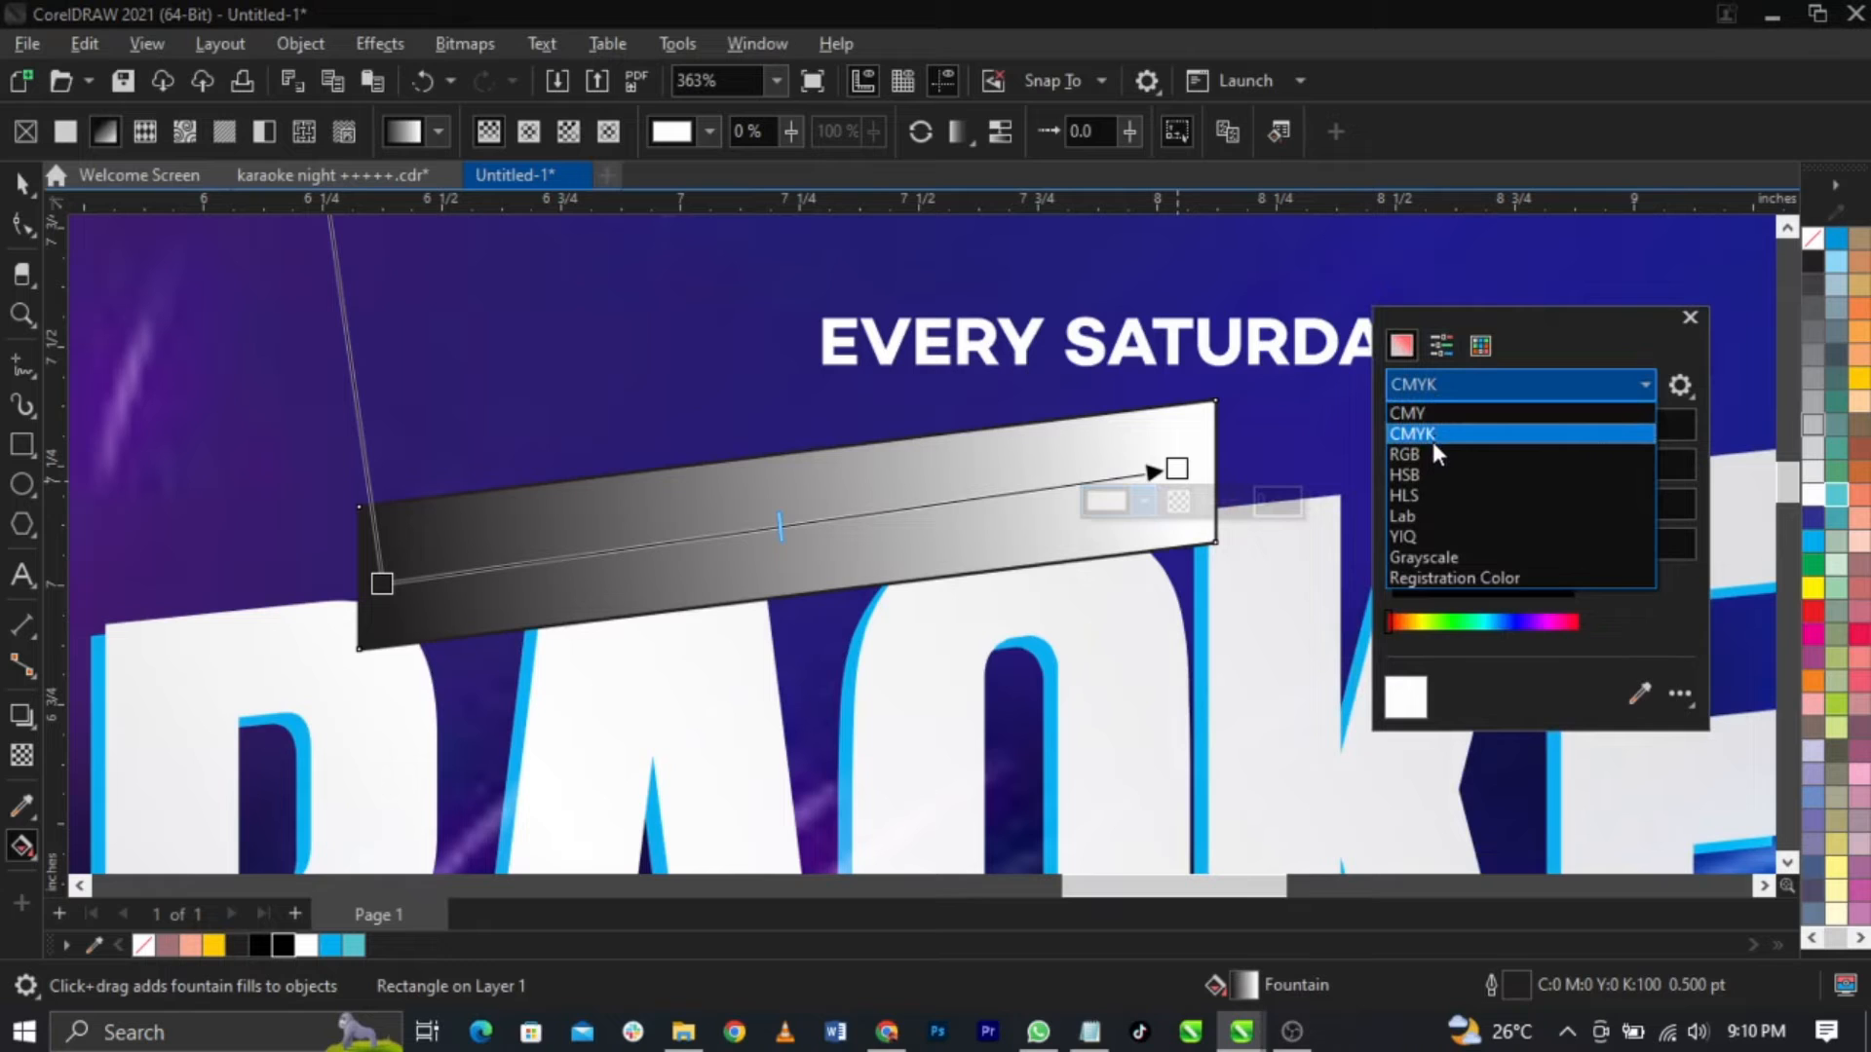
click(1167, 444)
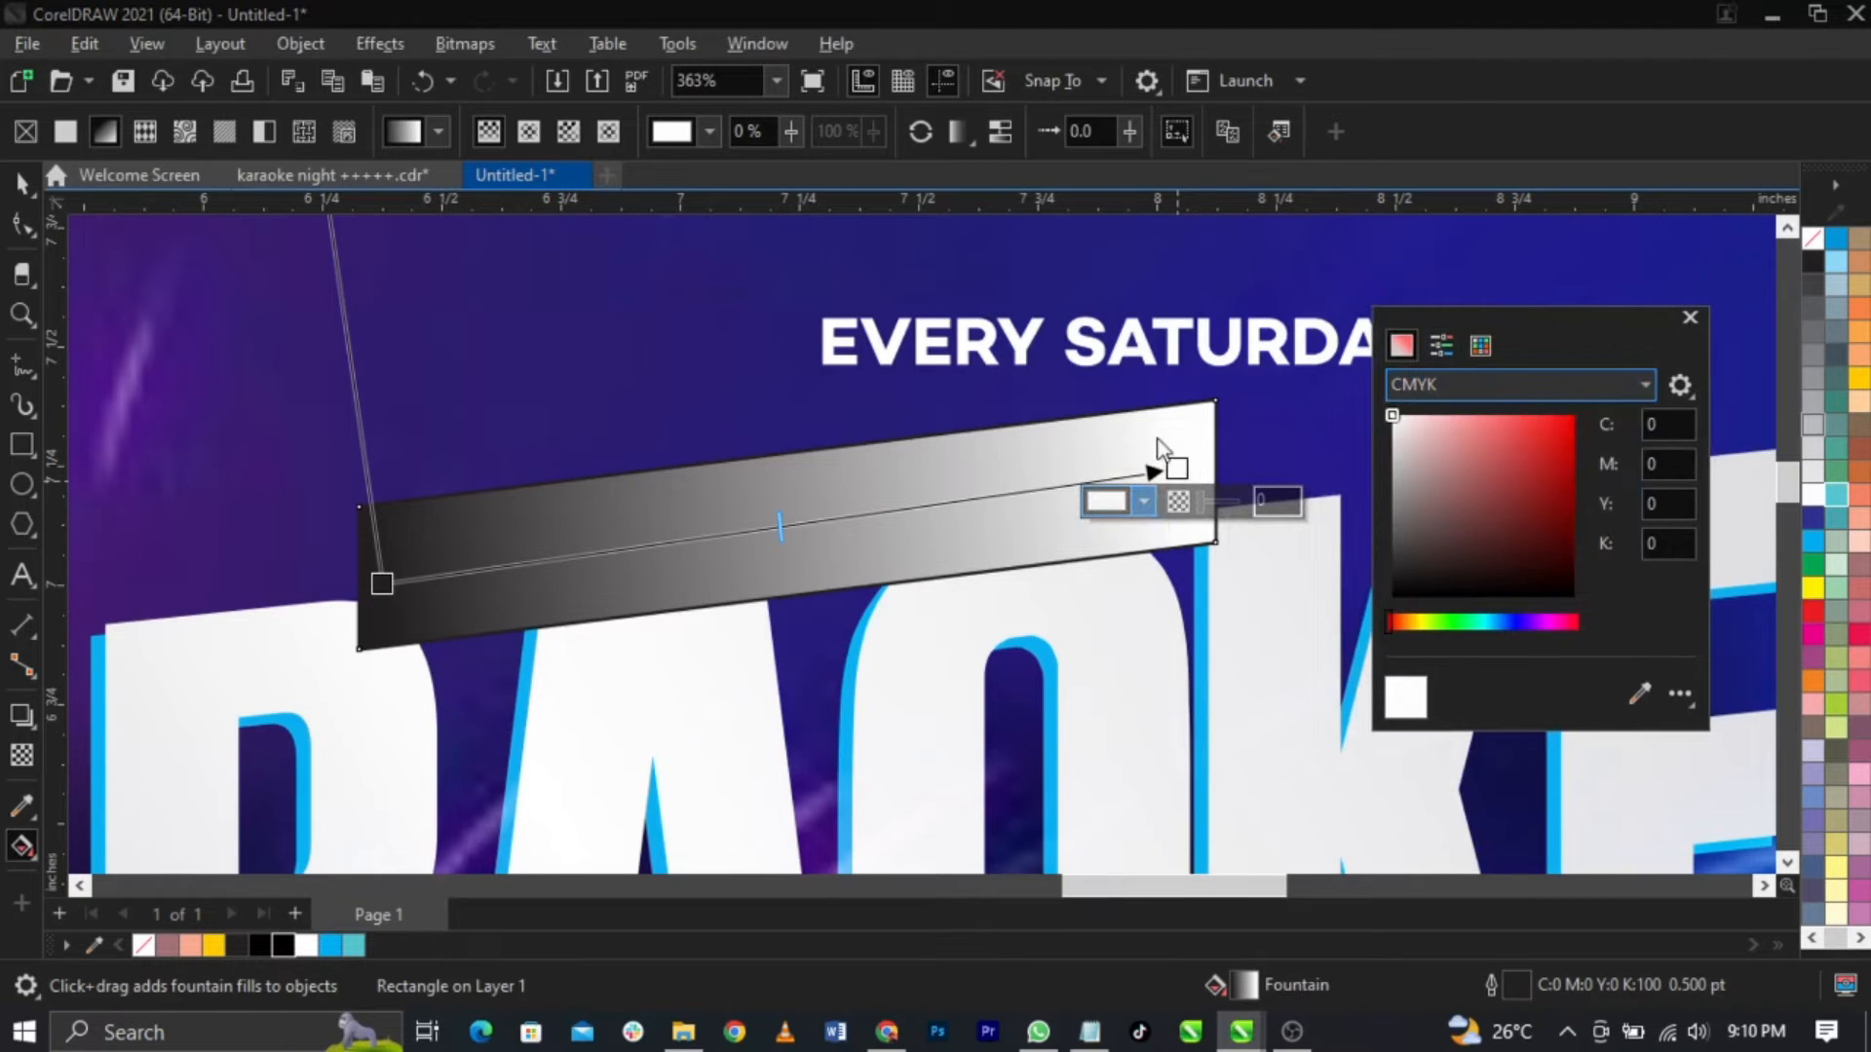
click(1160, 450)
Step: Switch the colour model of the slanted bar's white gradient end node to RGB
click(1177, 469)
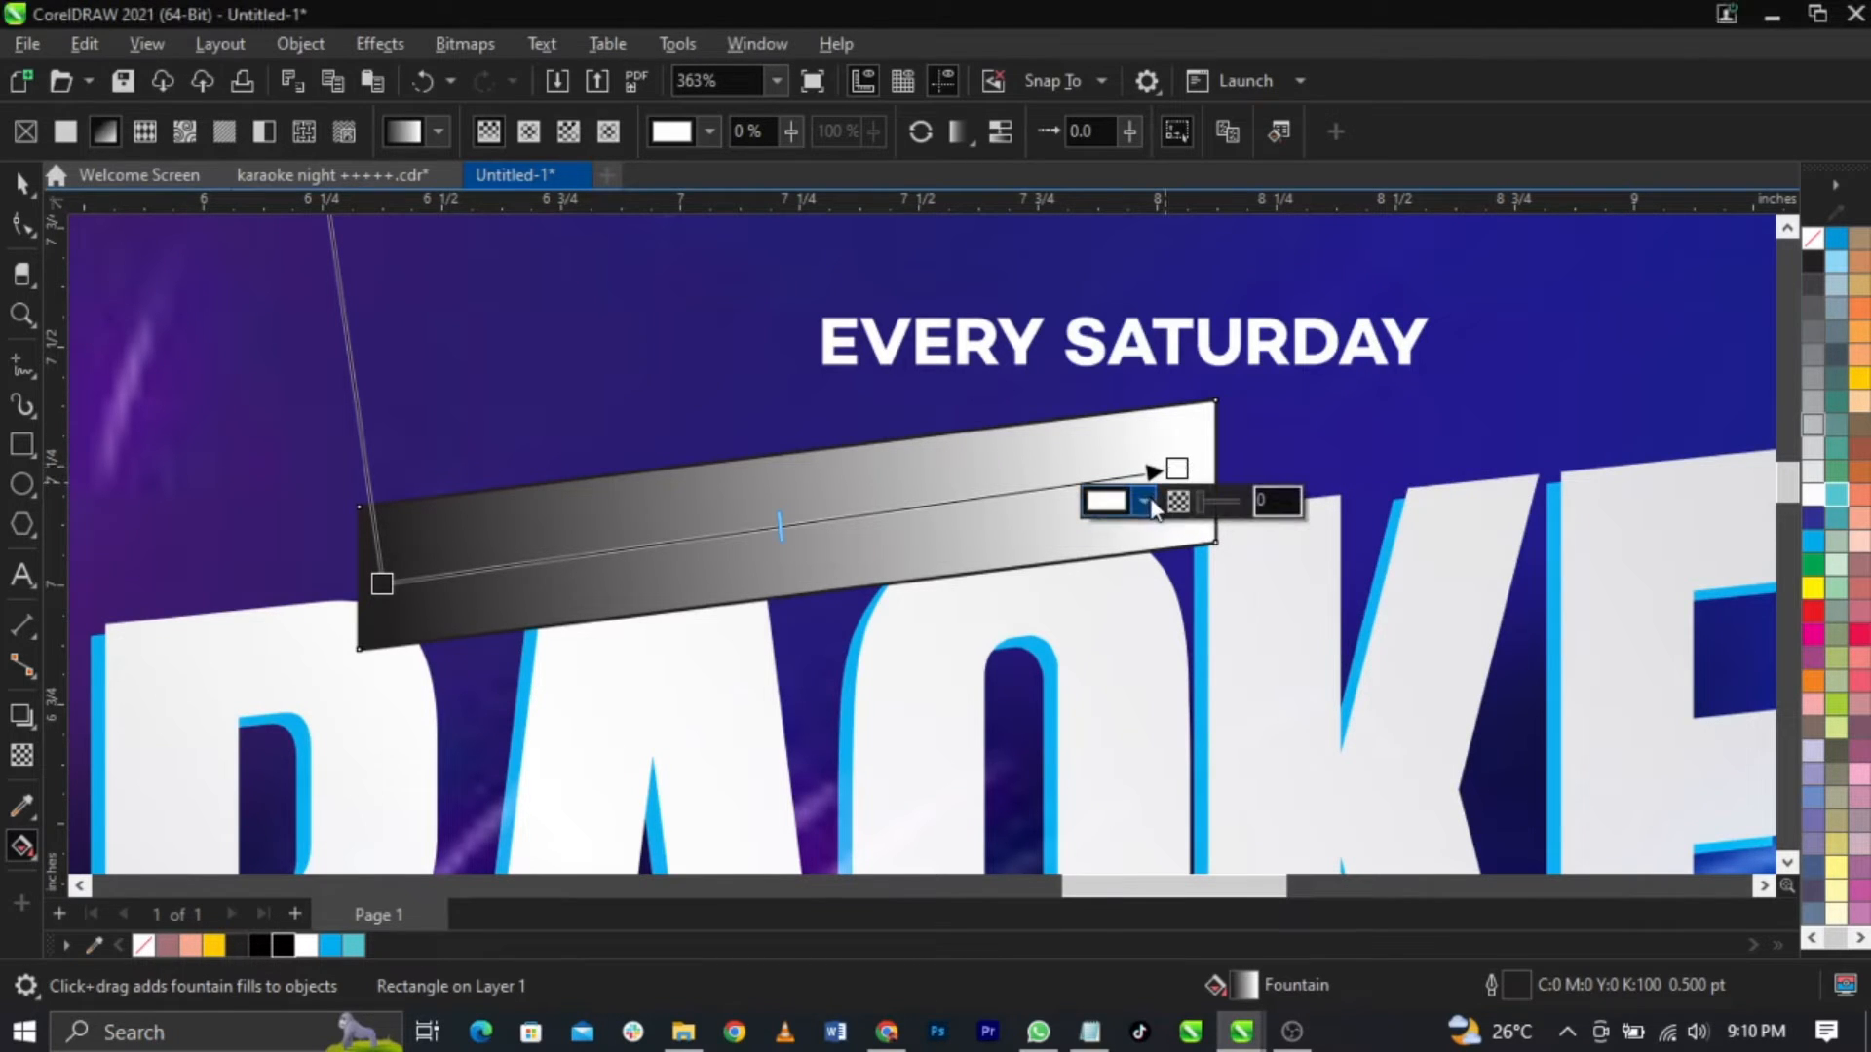
click(1144, 503)
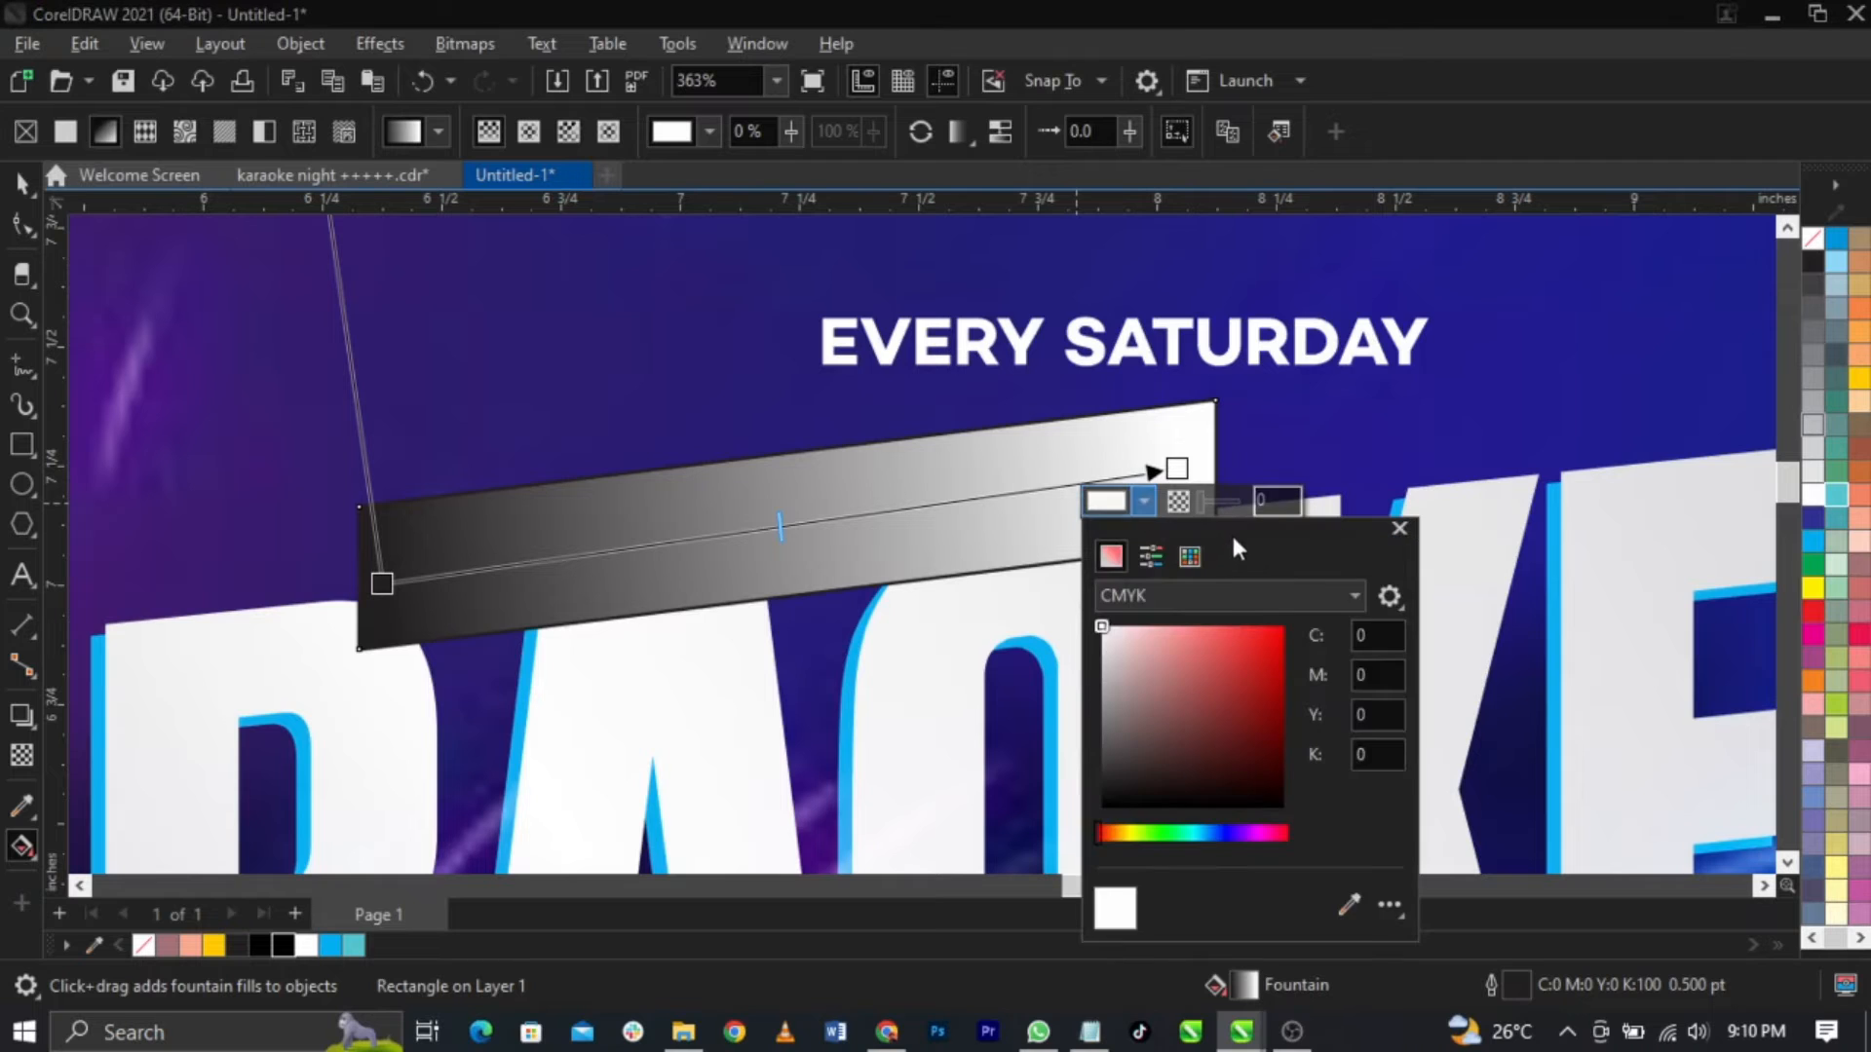
drag(1237, 548, 1517, 290)
click(1446, 337)
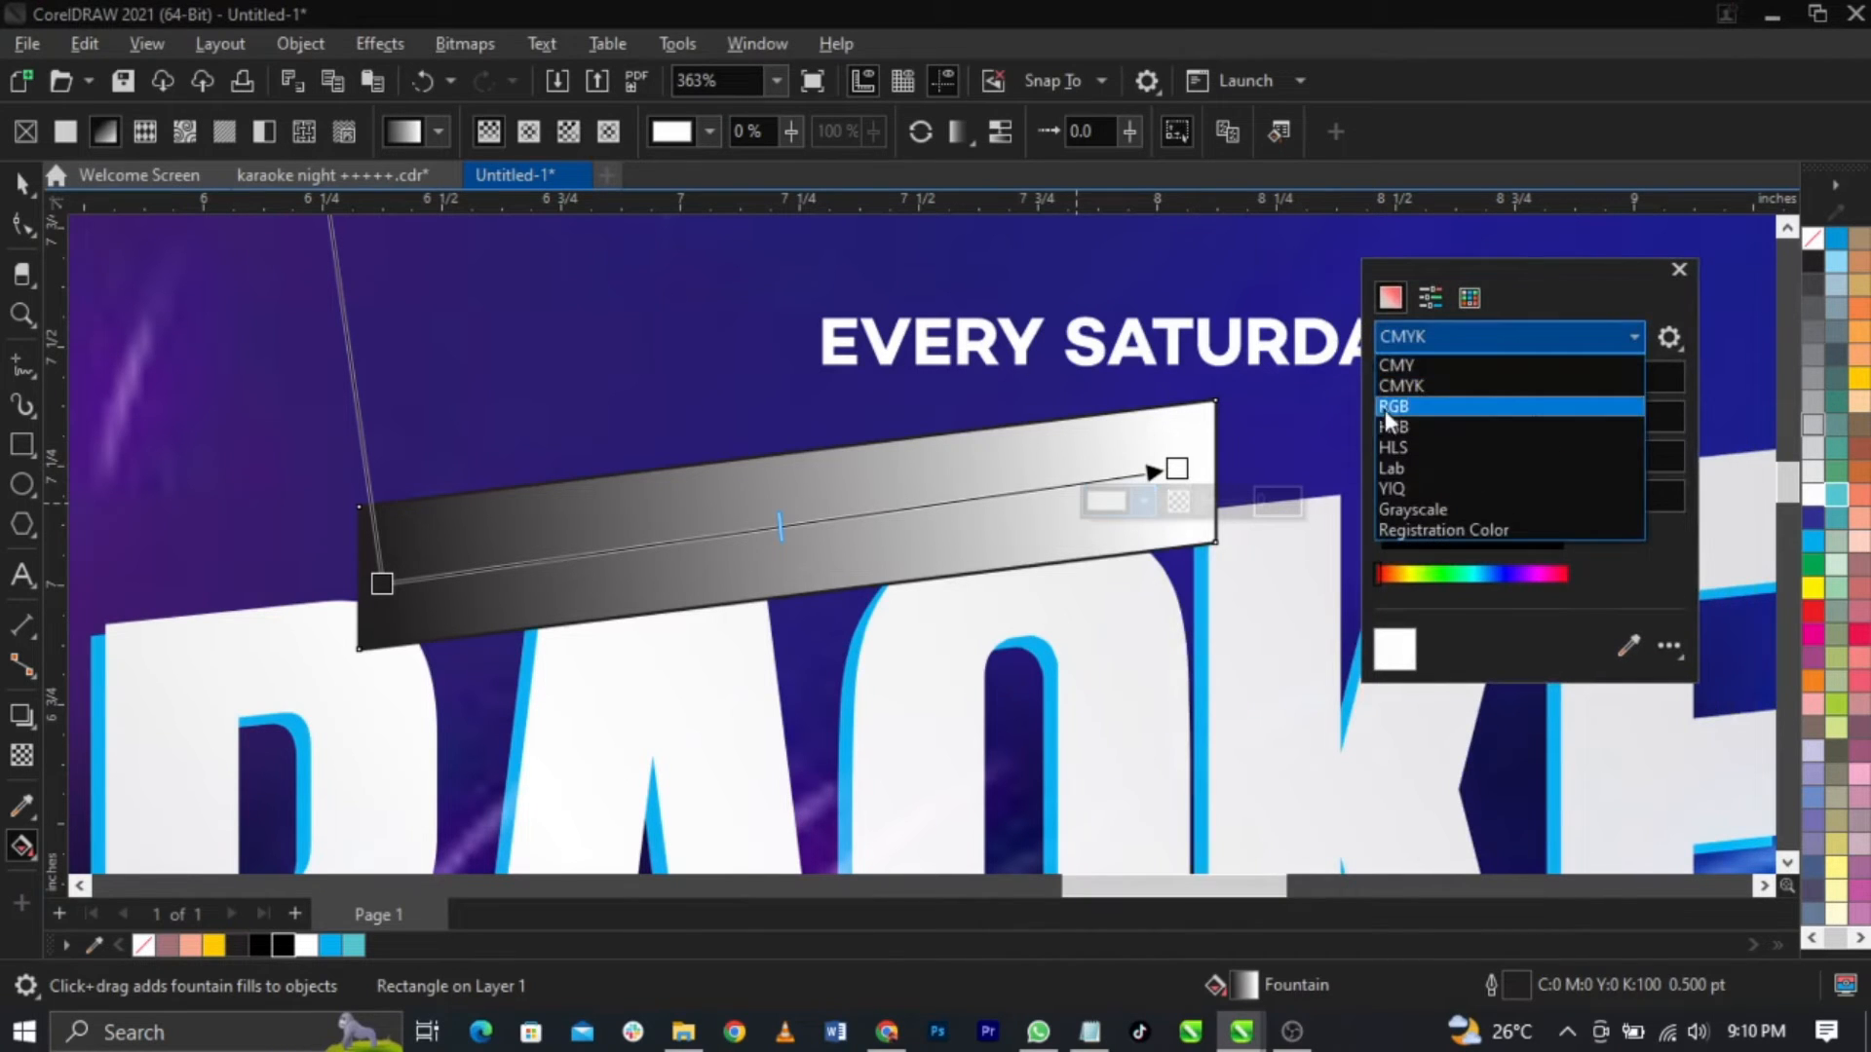
click(1387, 407)
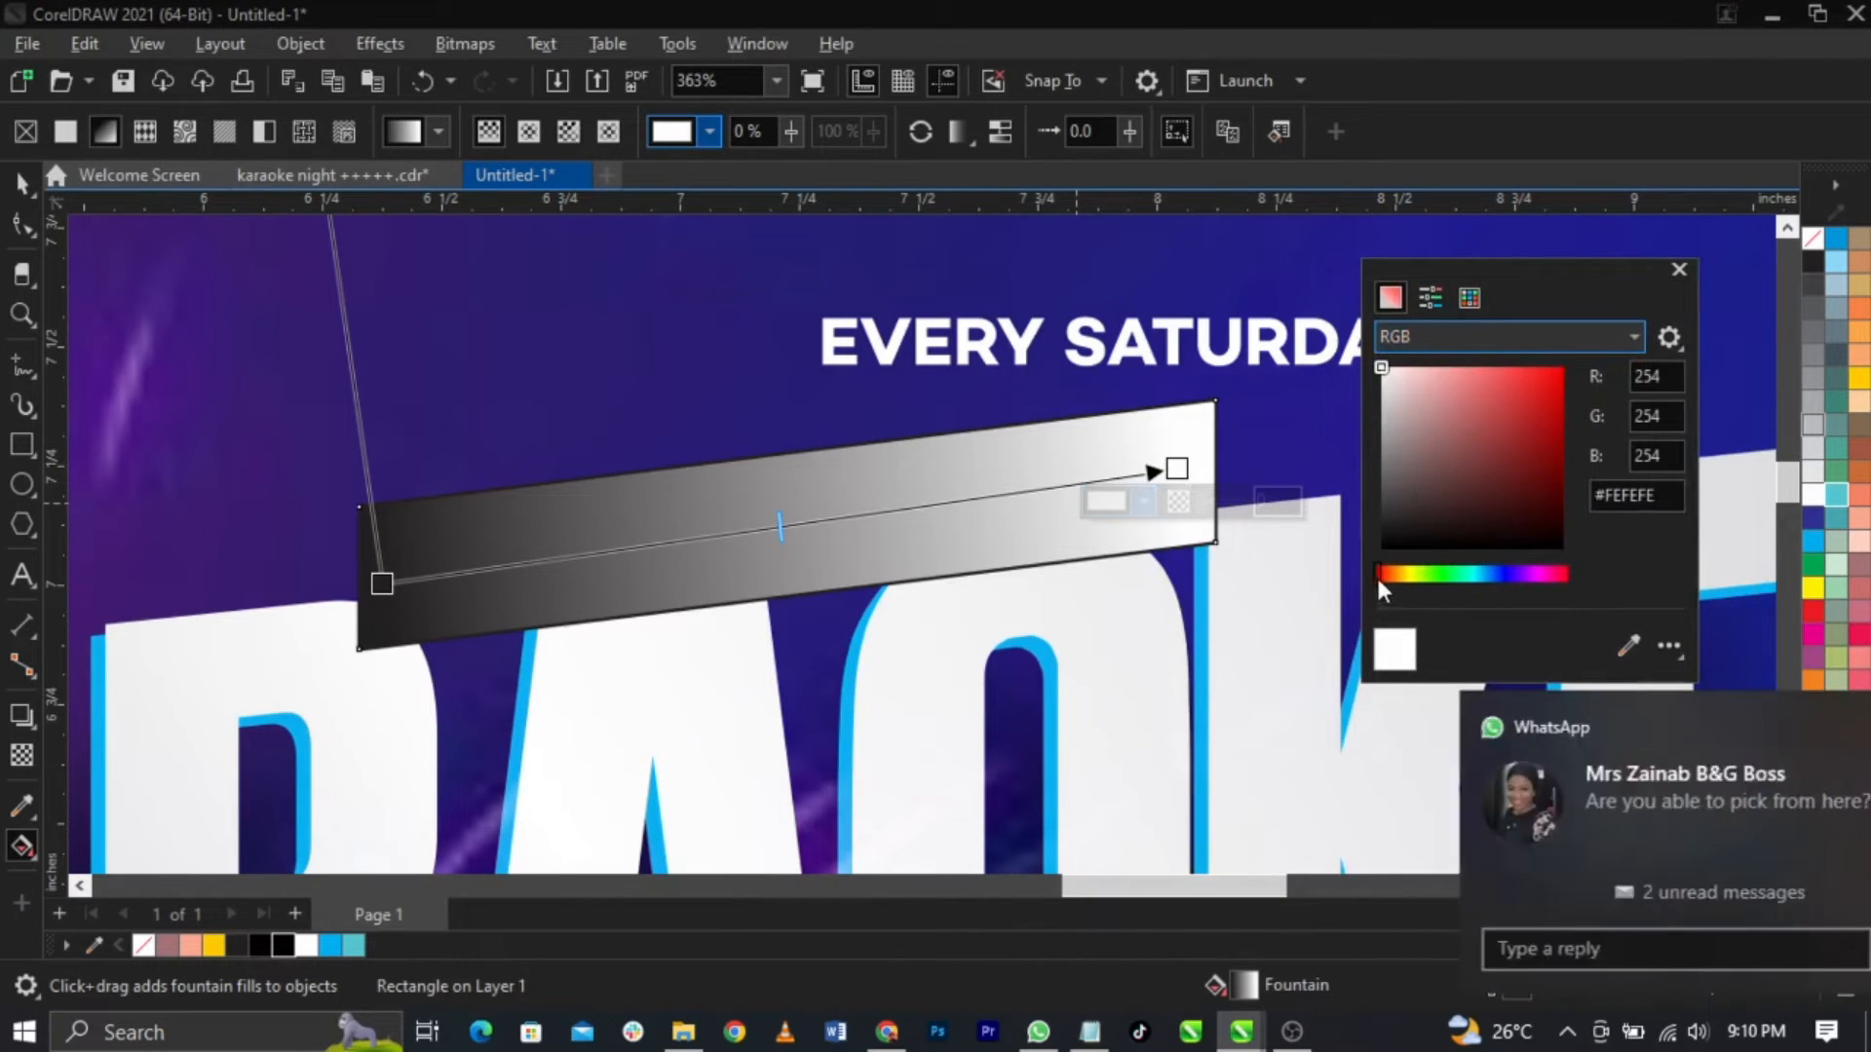
drag(1376, 574, 1408, 575)
click(1812, 725)
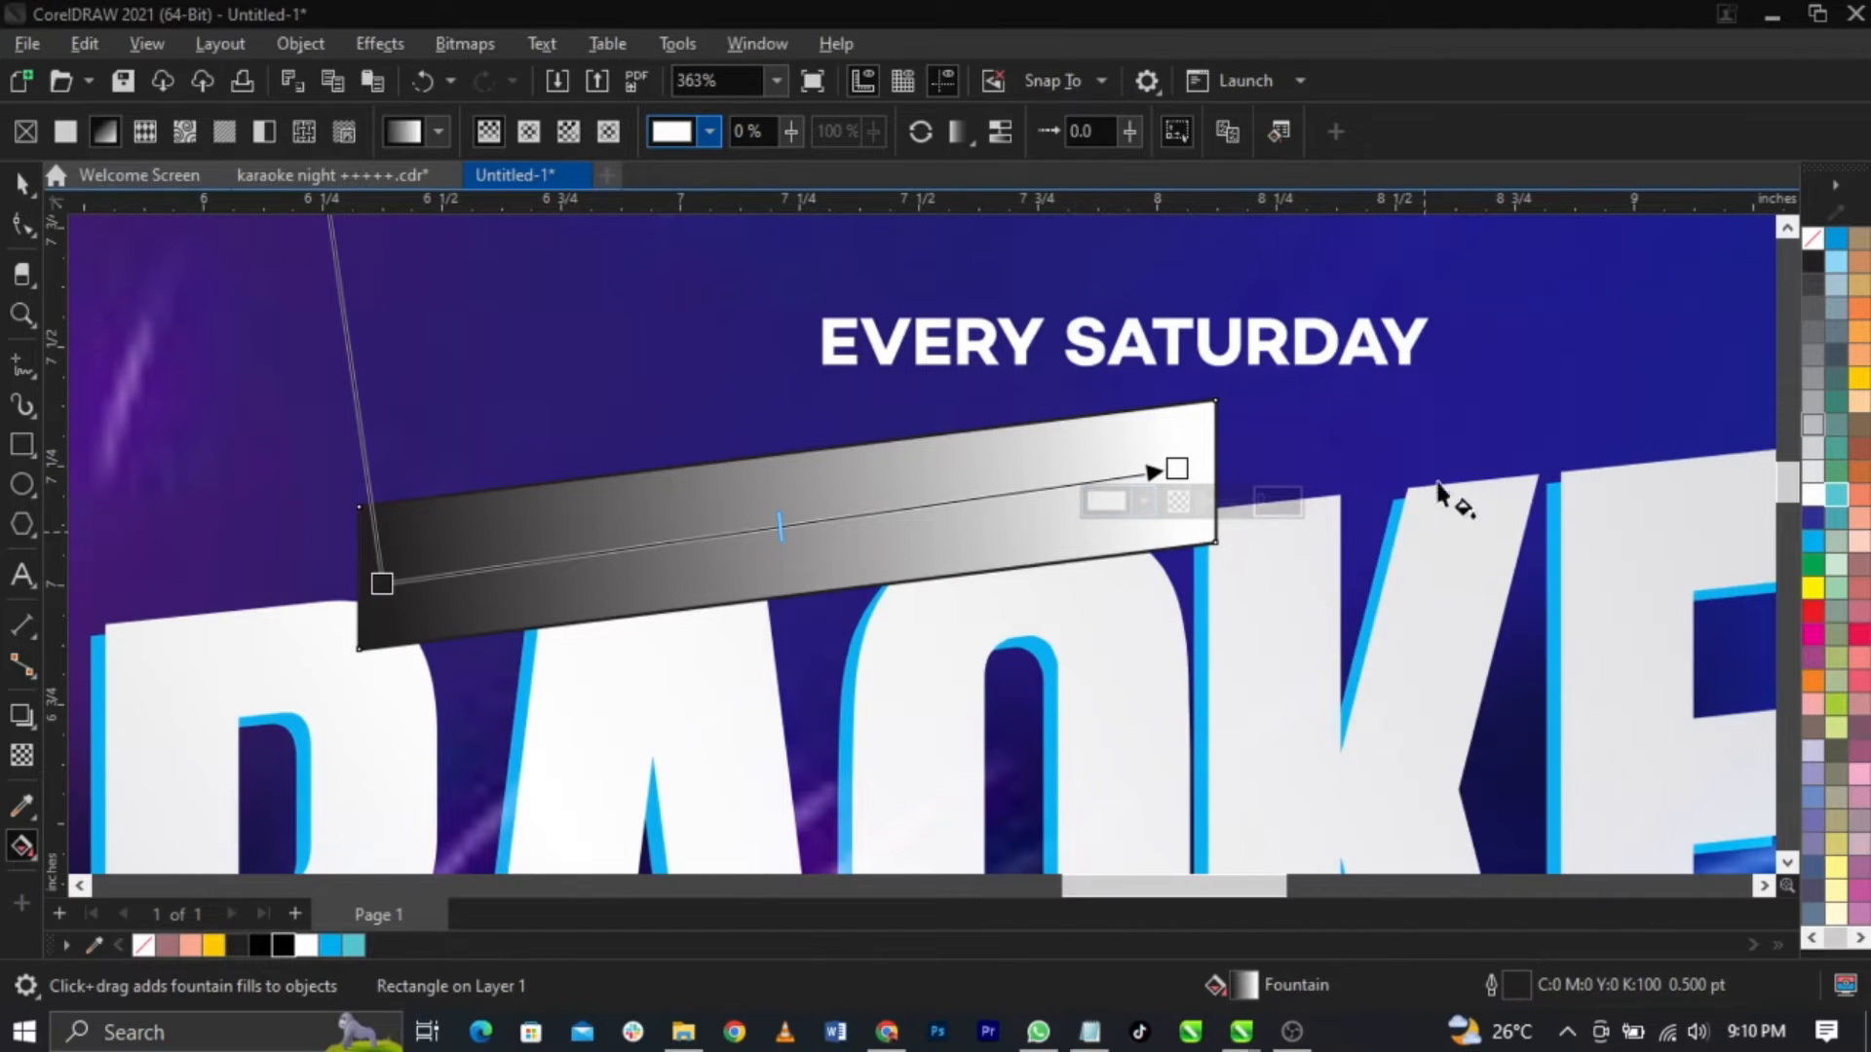
Step: Set the white end node of the slanted bar's gradient to the deep blue #002DB3
click(1144, 502)
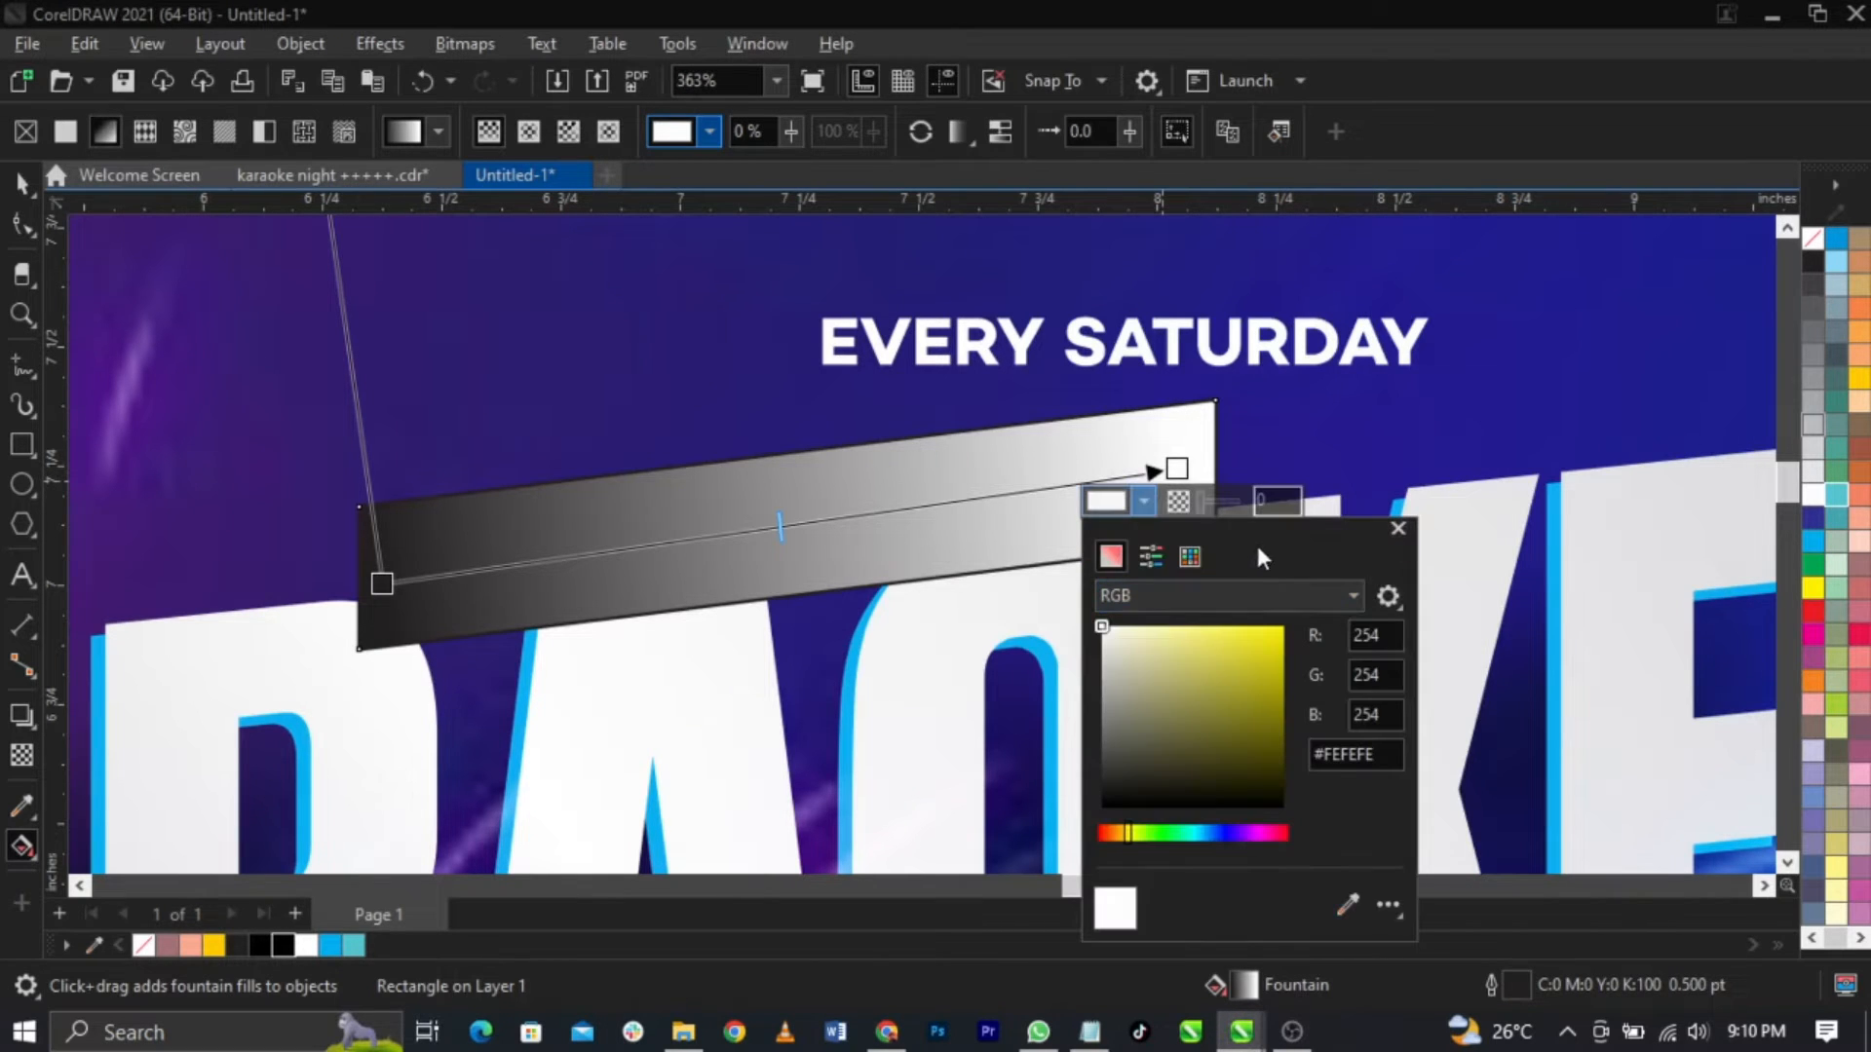
drag(1300, 536, 1569, 239)
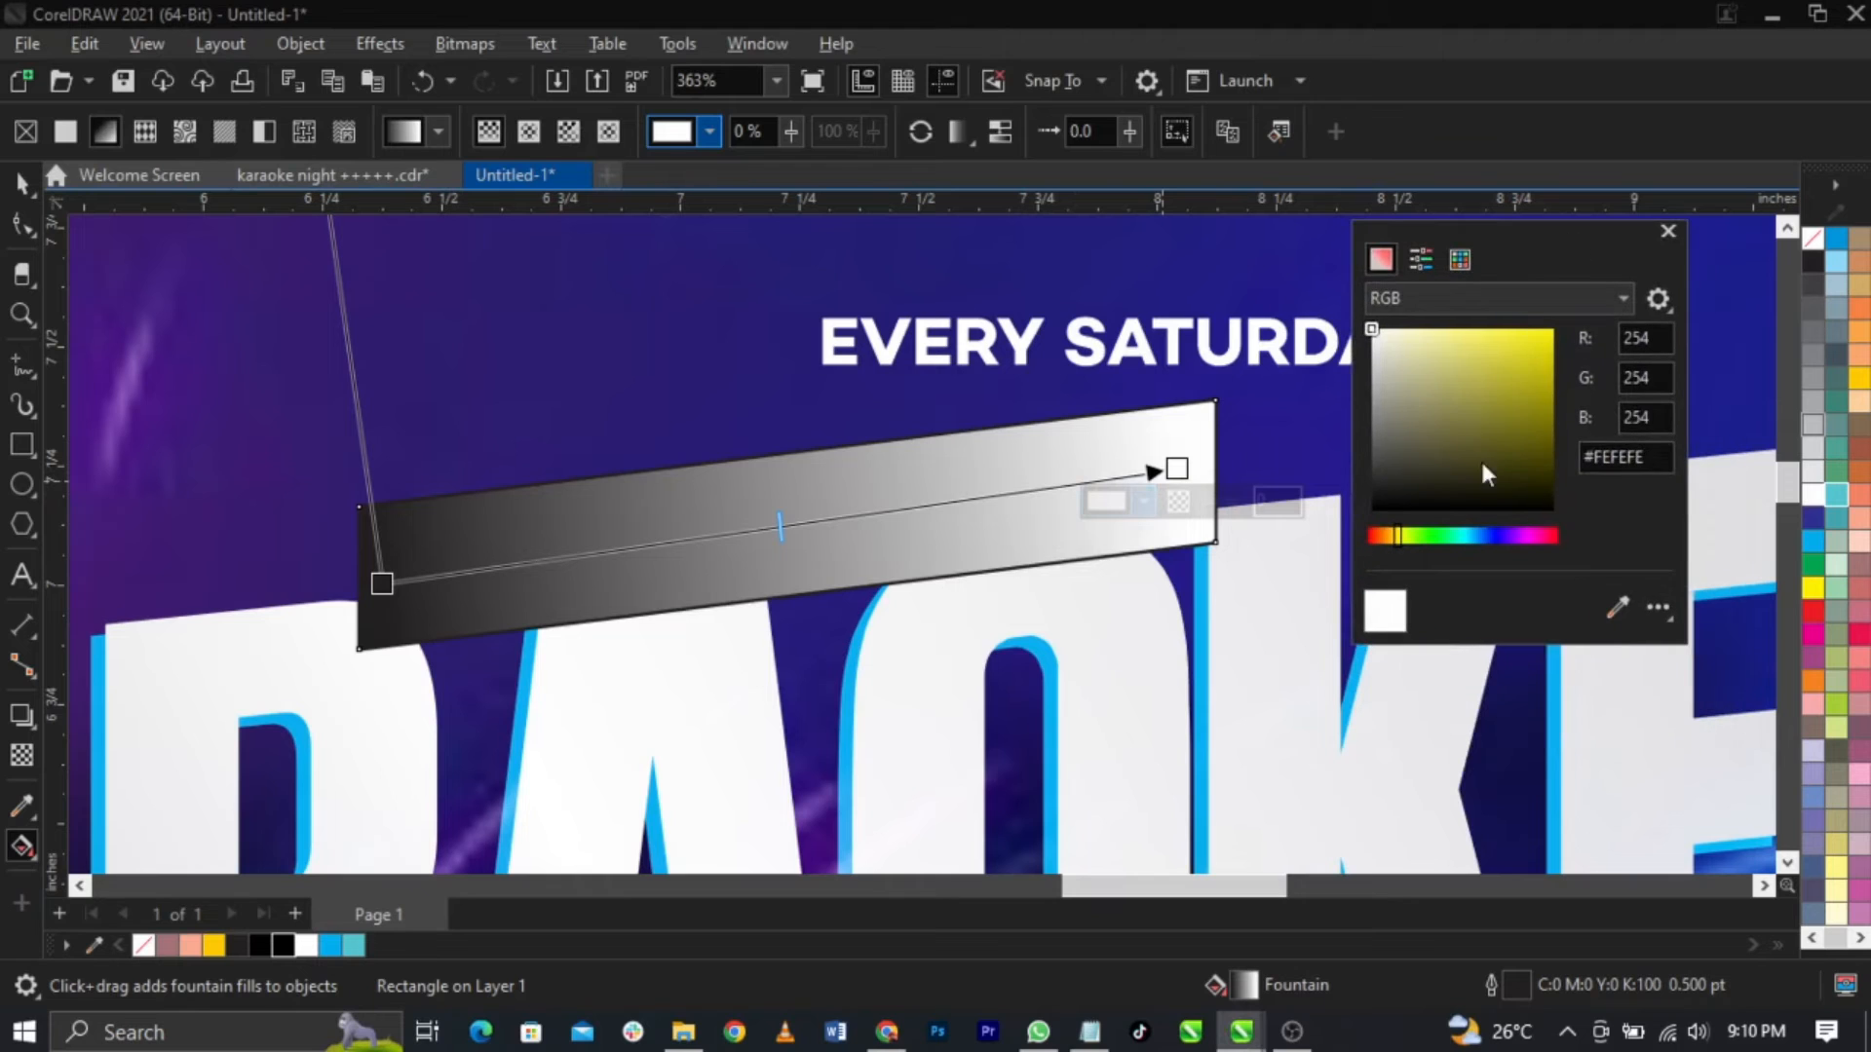
mouse_move(1396, 541)
mouse_down()
mouse_move(1510, 532)
mouse_move(1397, 562)
mouse_move(1487, 556)
mouse_up()
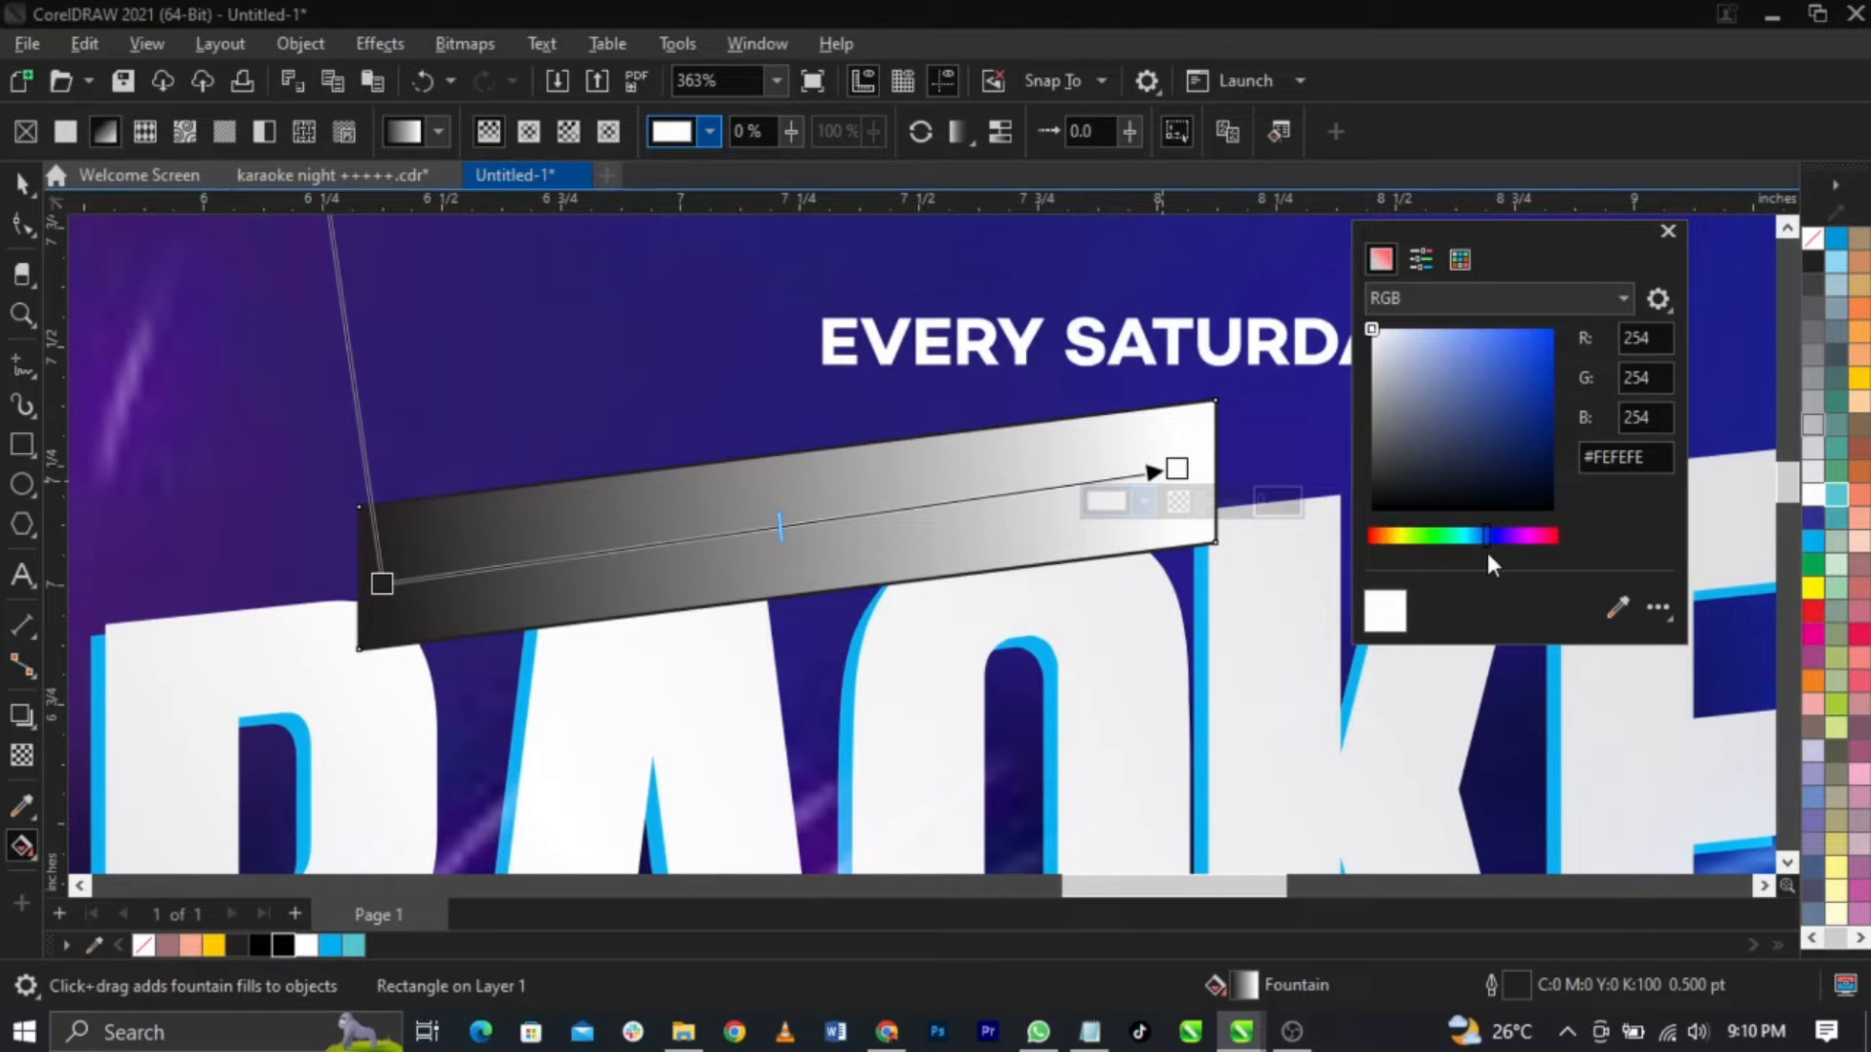
click(1545, 403)
drag(1547, 401, 1555, 383)
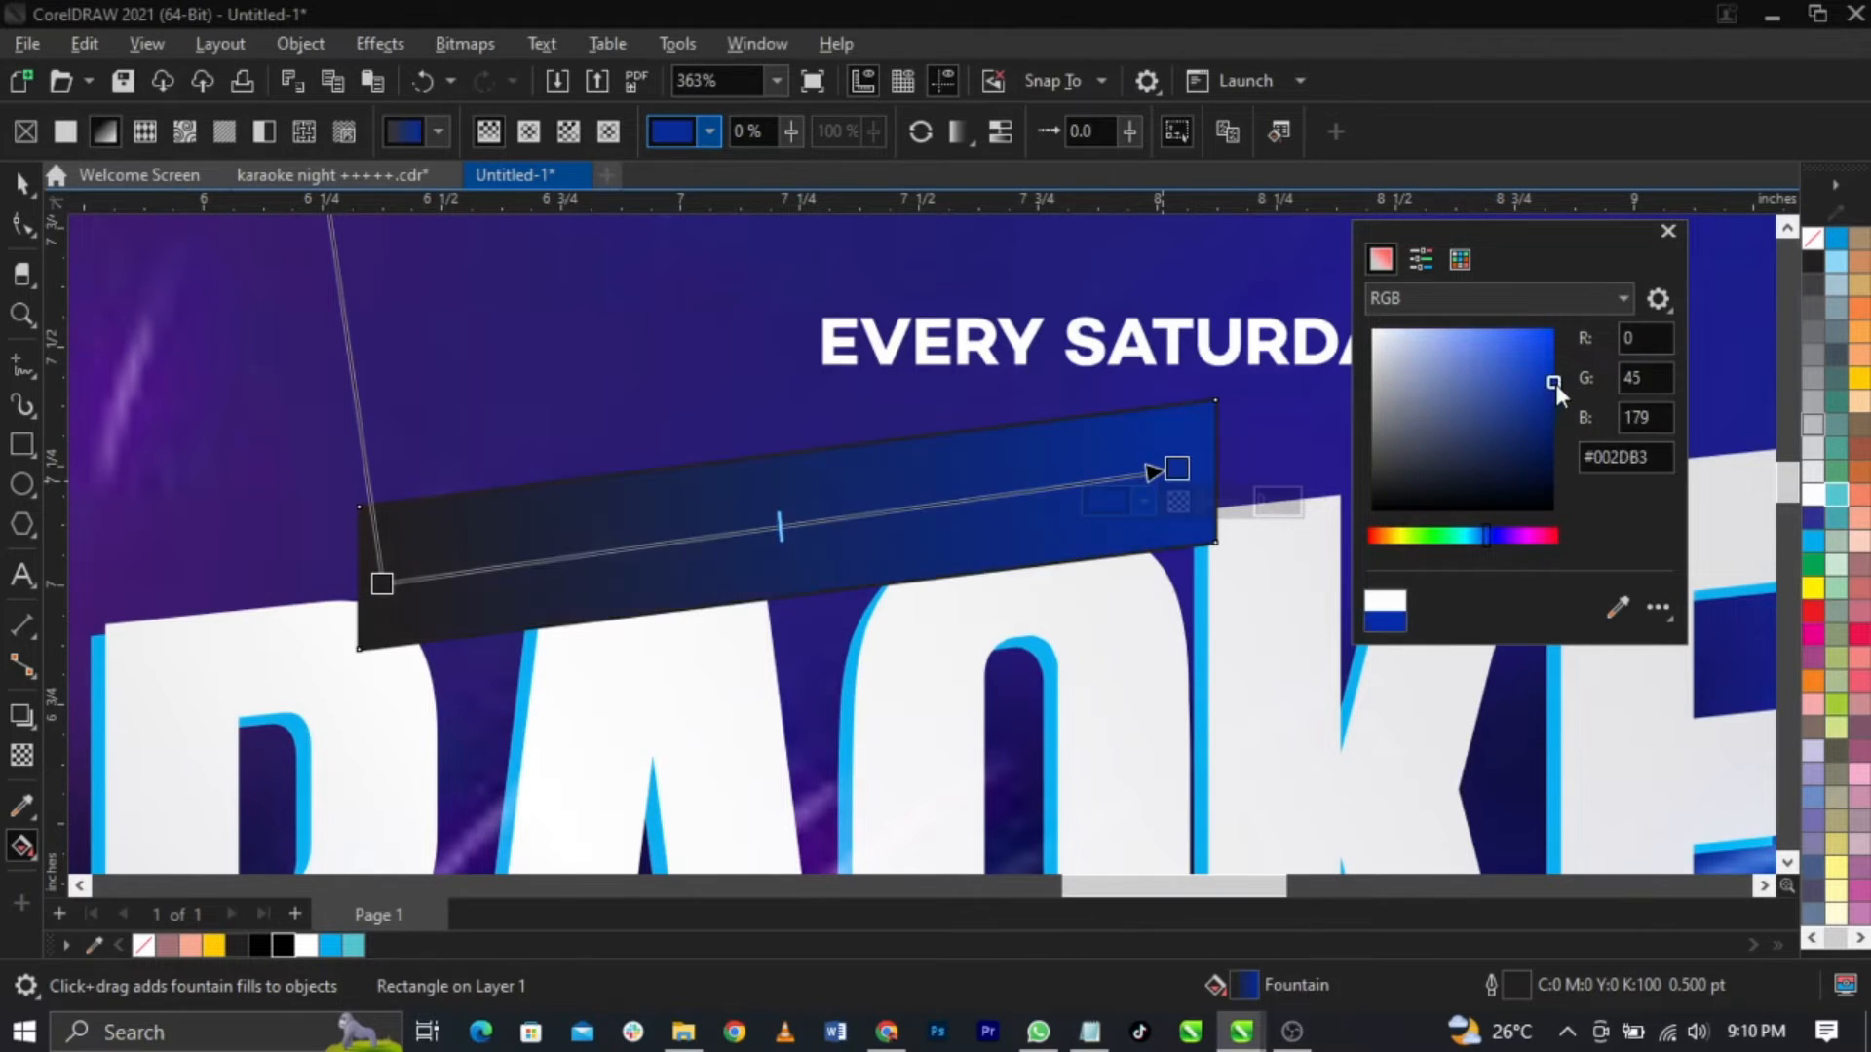
Step: Change the gradient's black start node to the RGB navy blue #000B5C
click(383, 586)
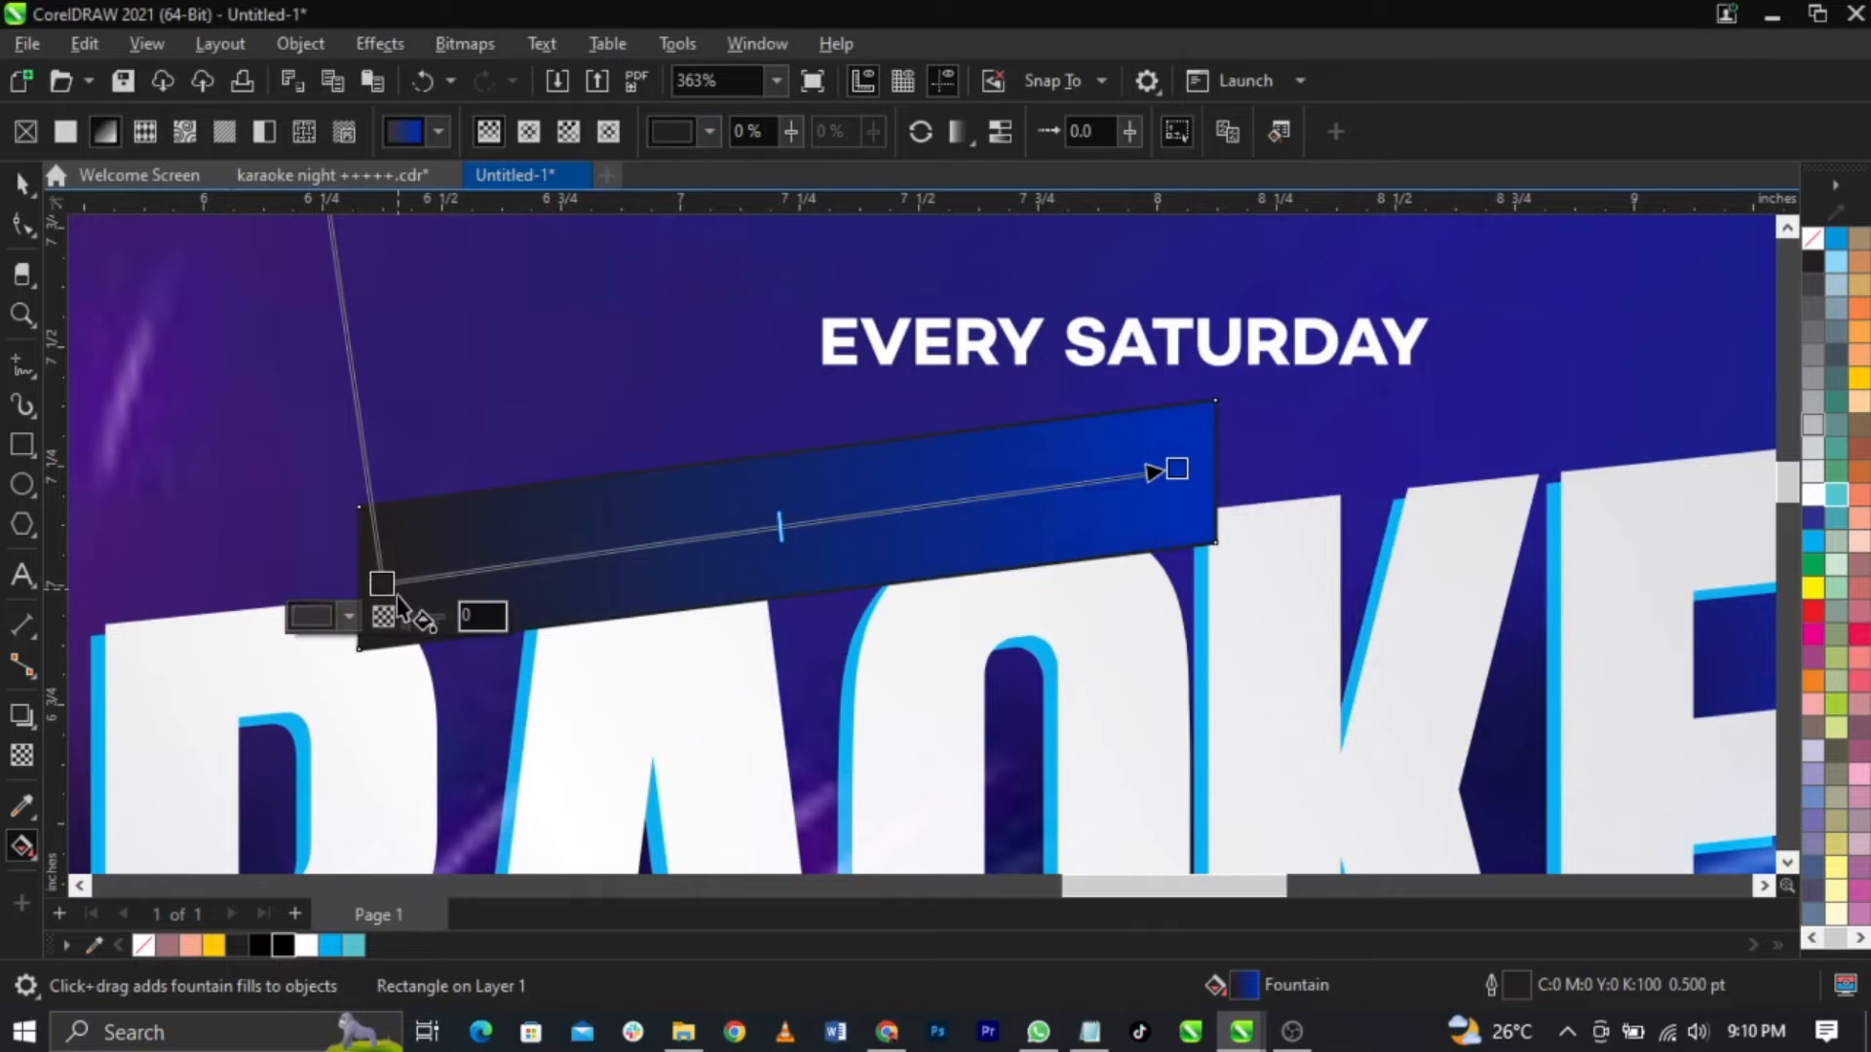
click(351, 614)
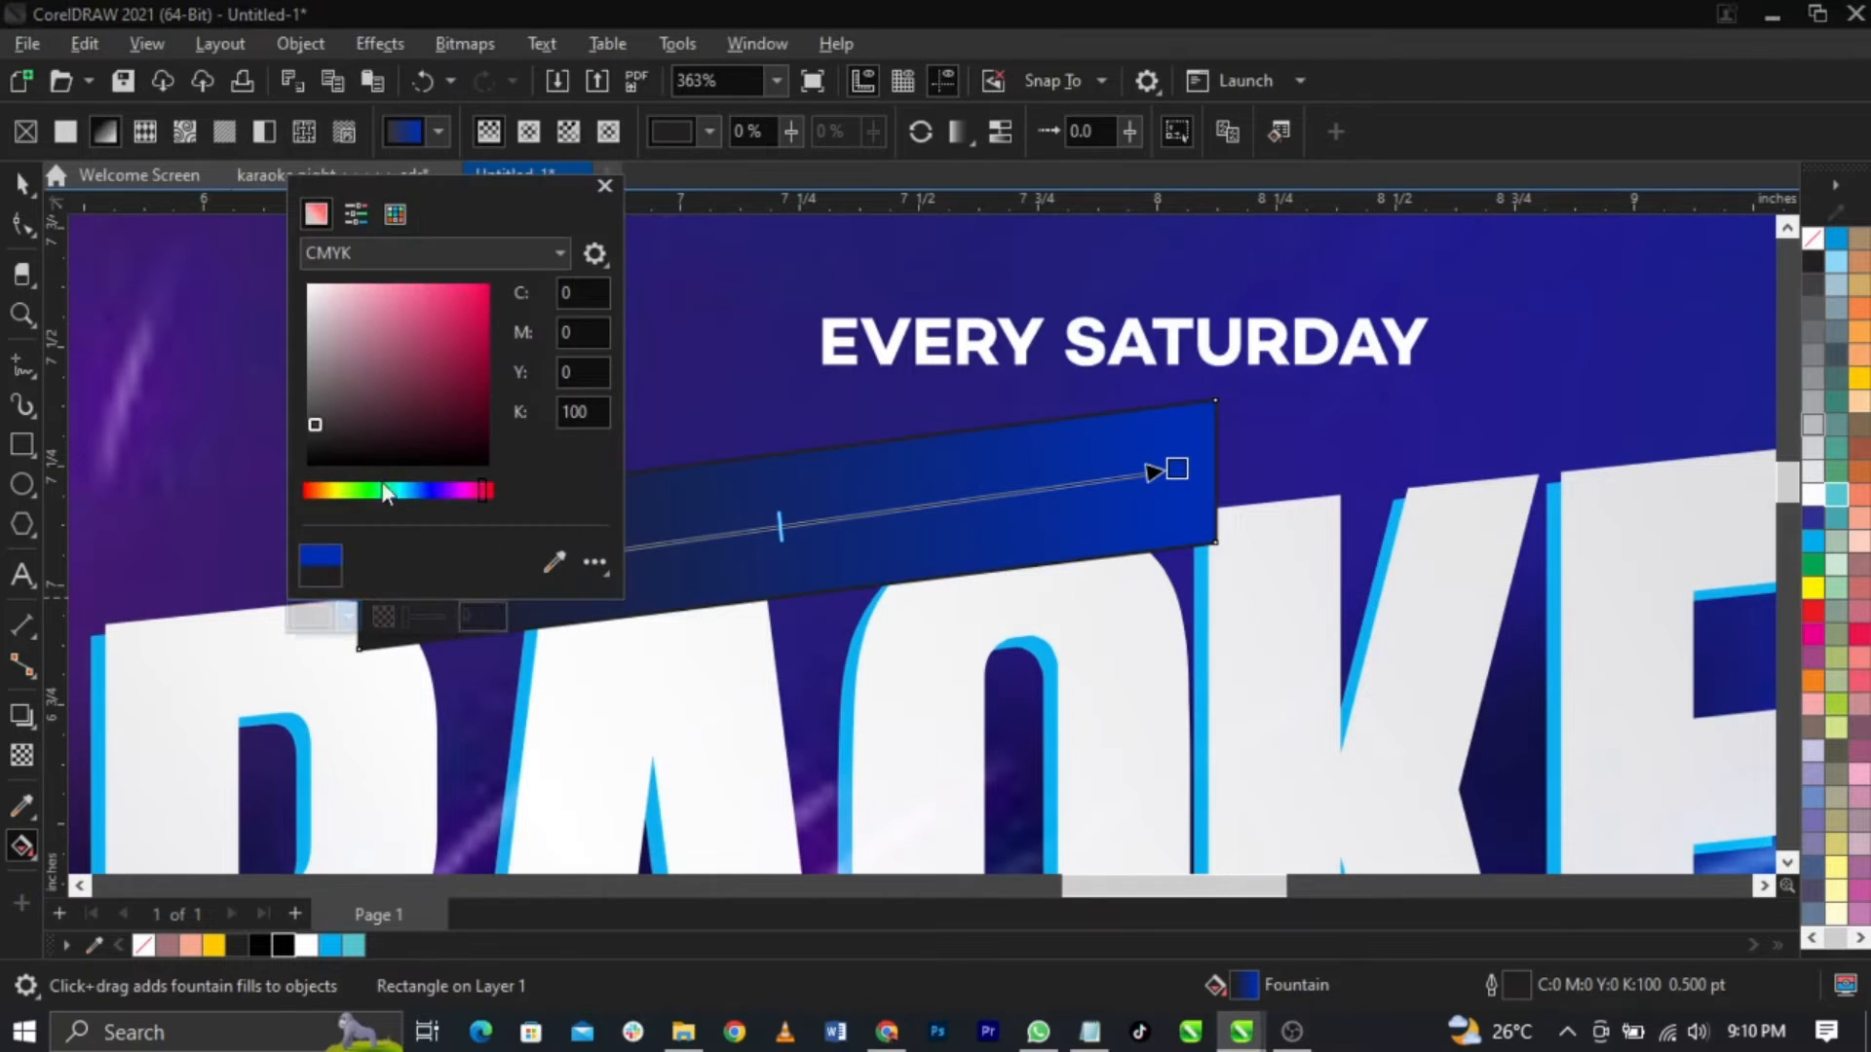
click(386, 251)
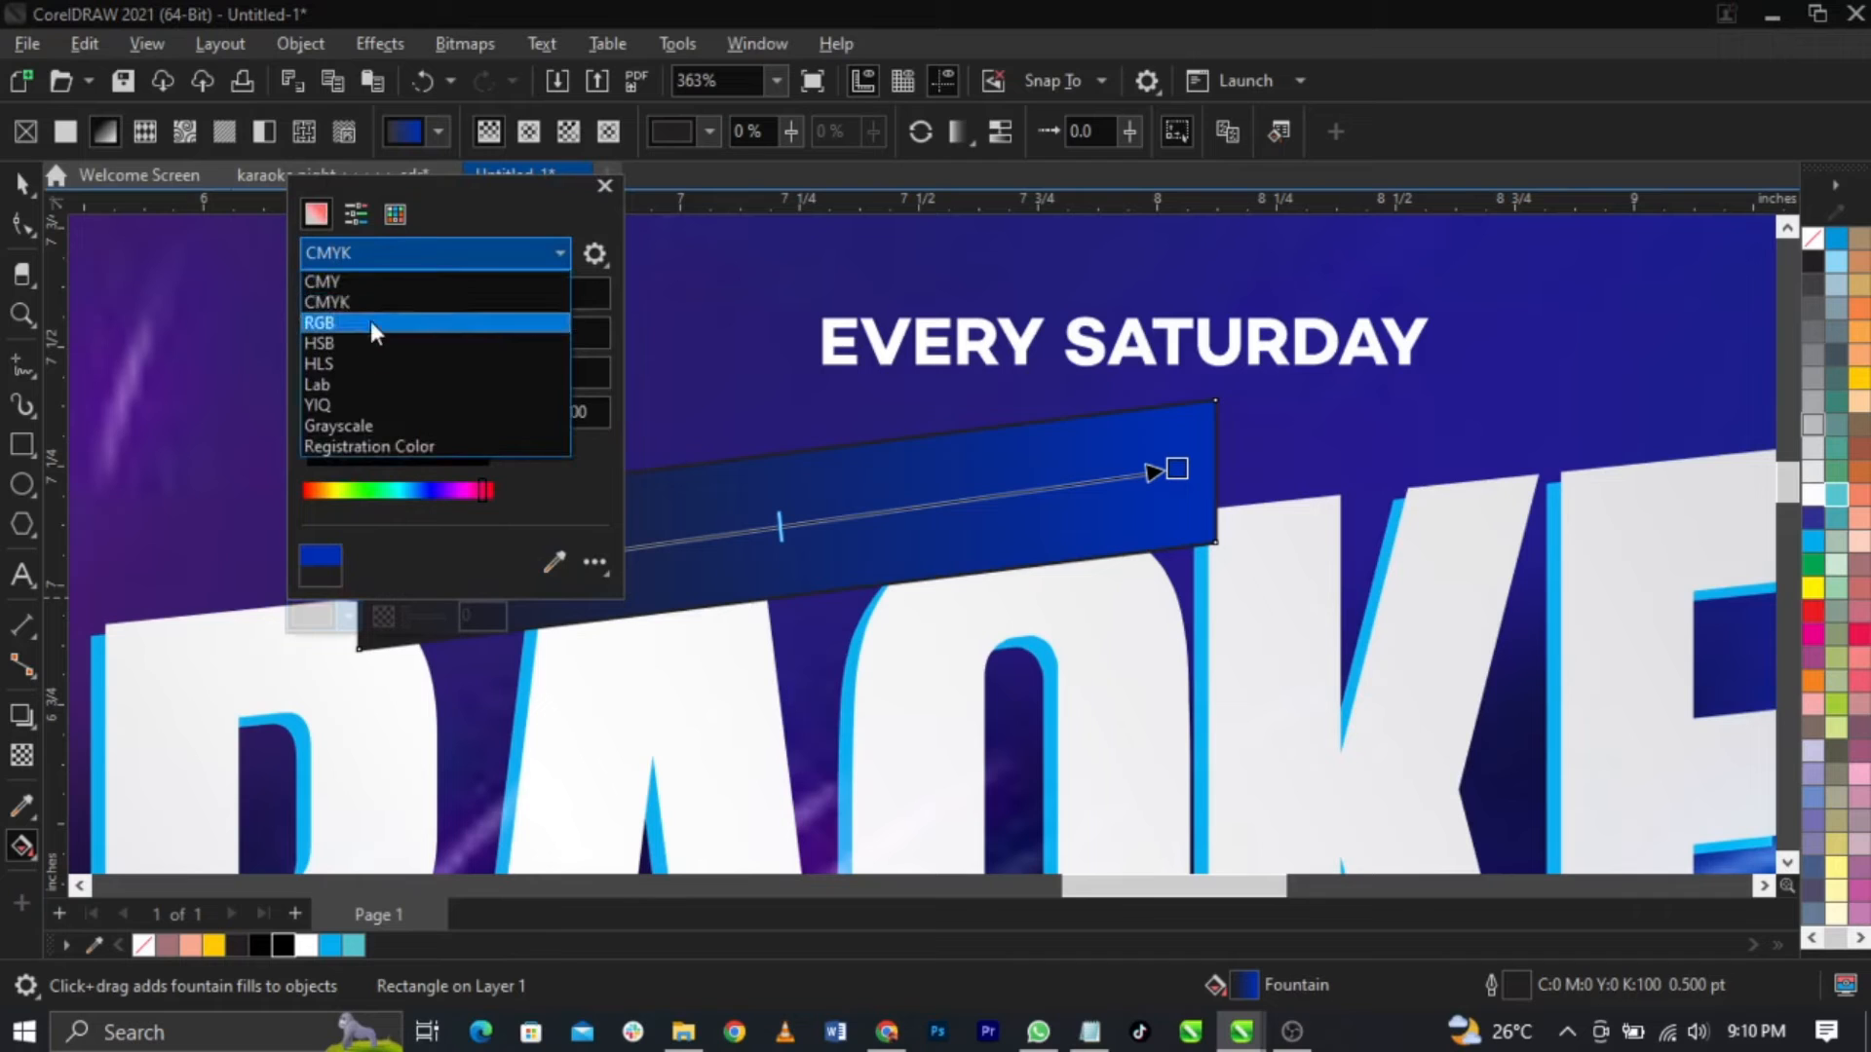
click(371, 321)
click(427, 490)
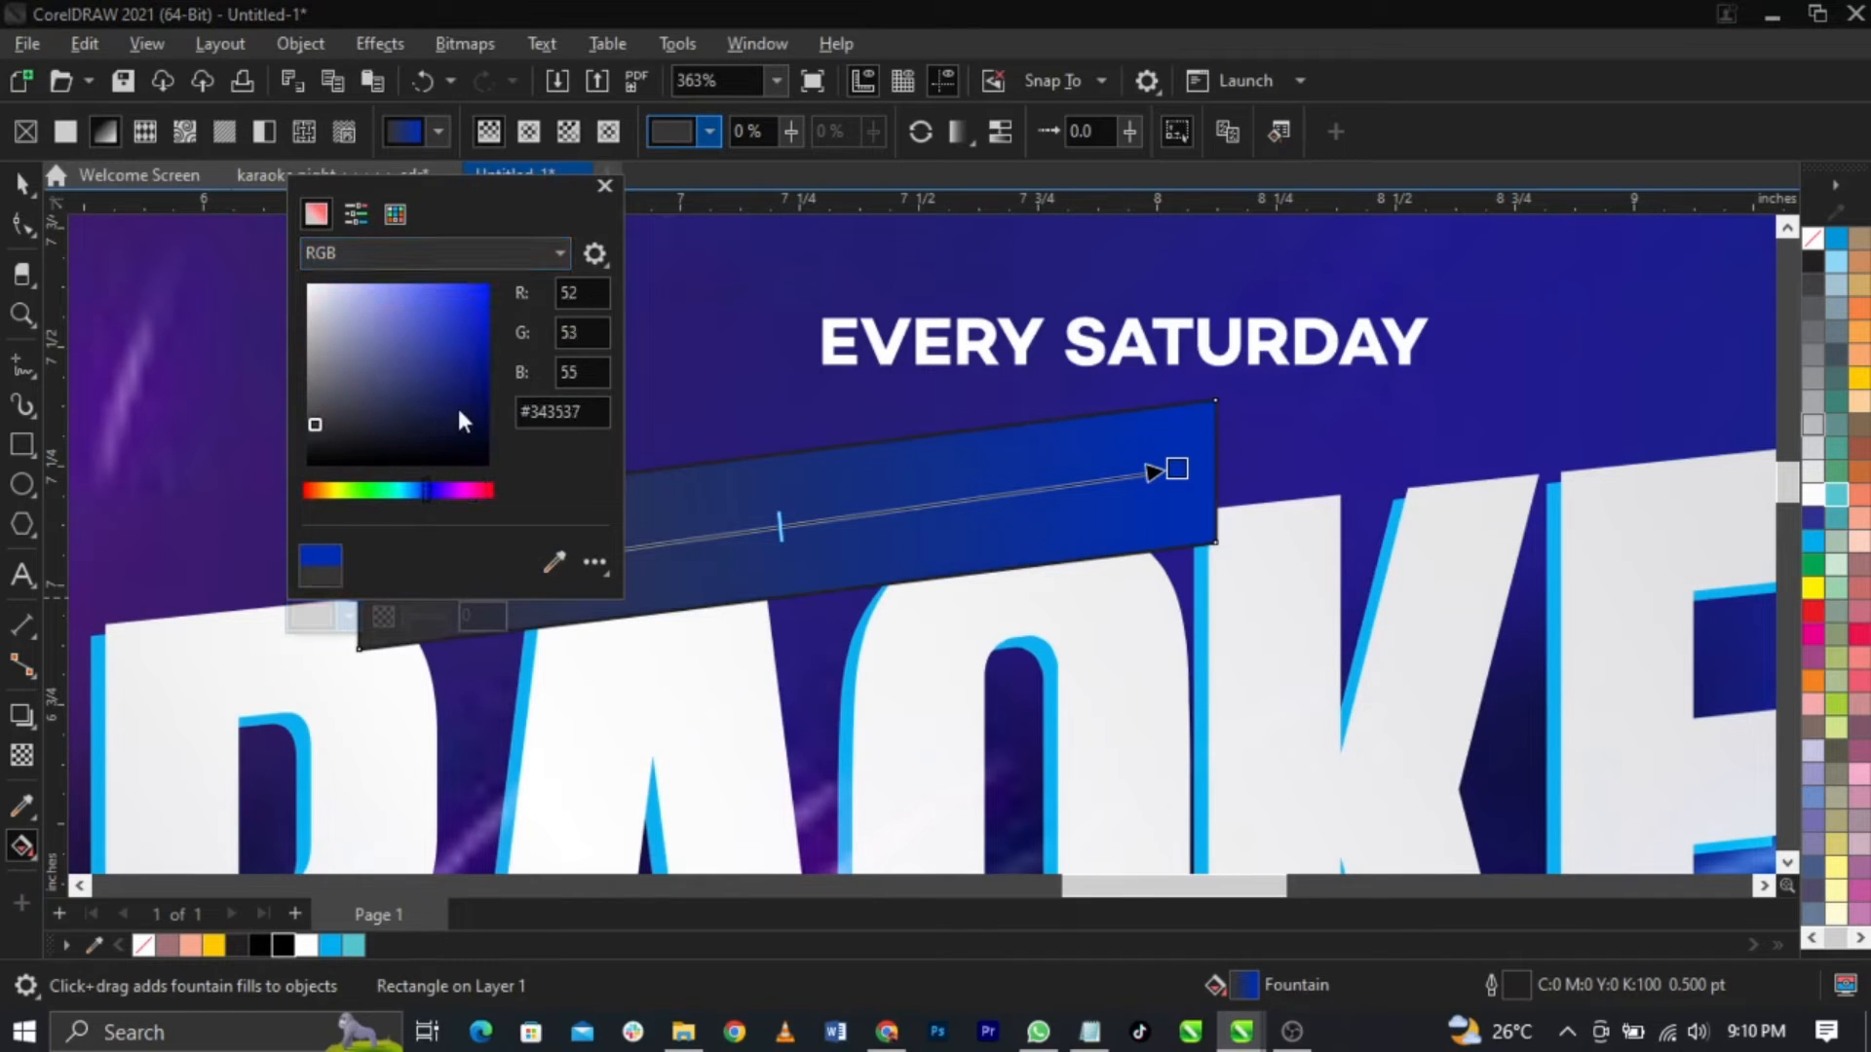
drag(458, 405, 490, 402)
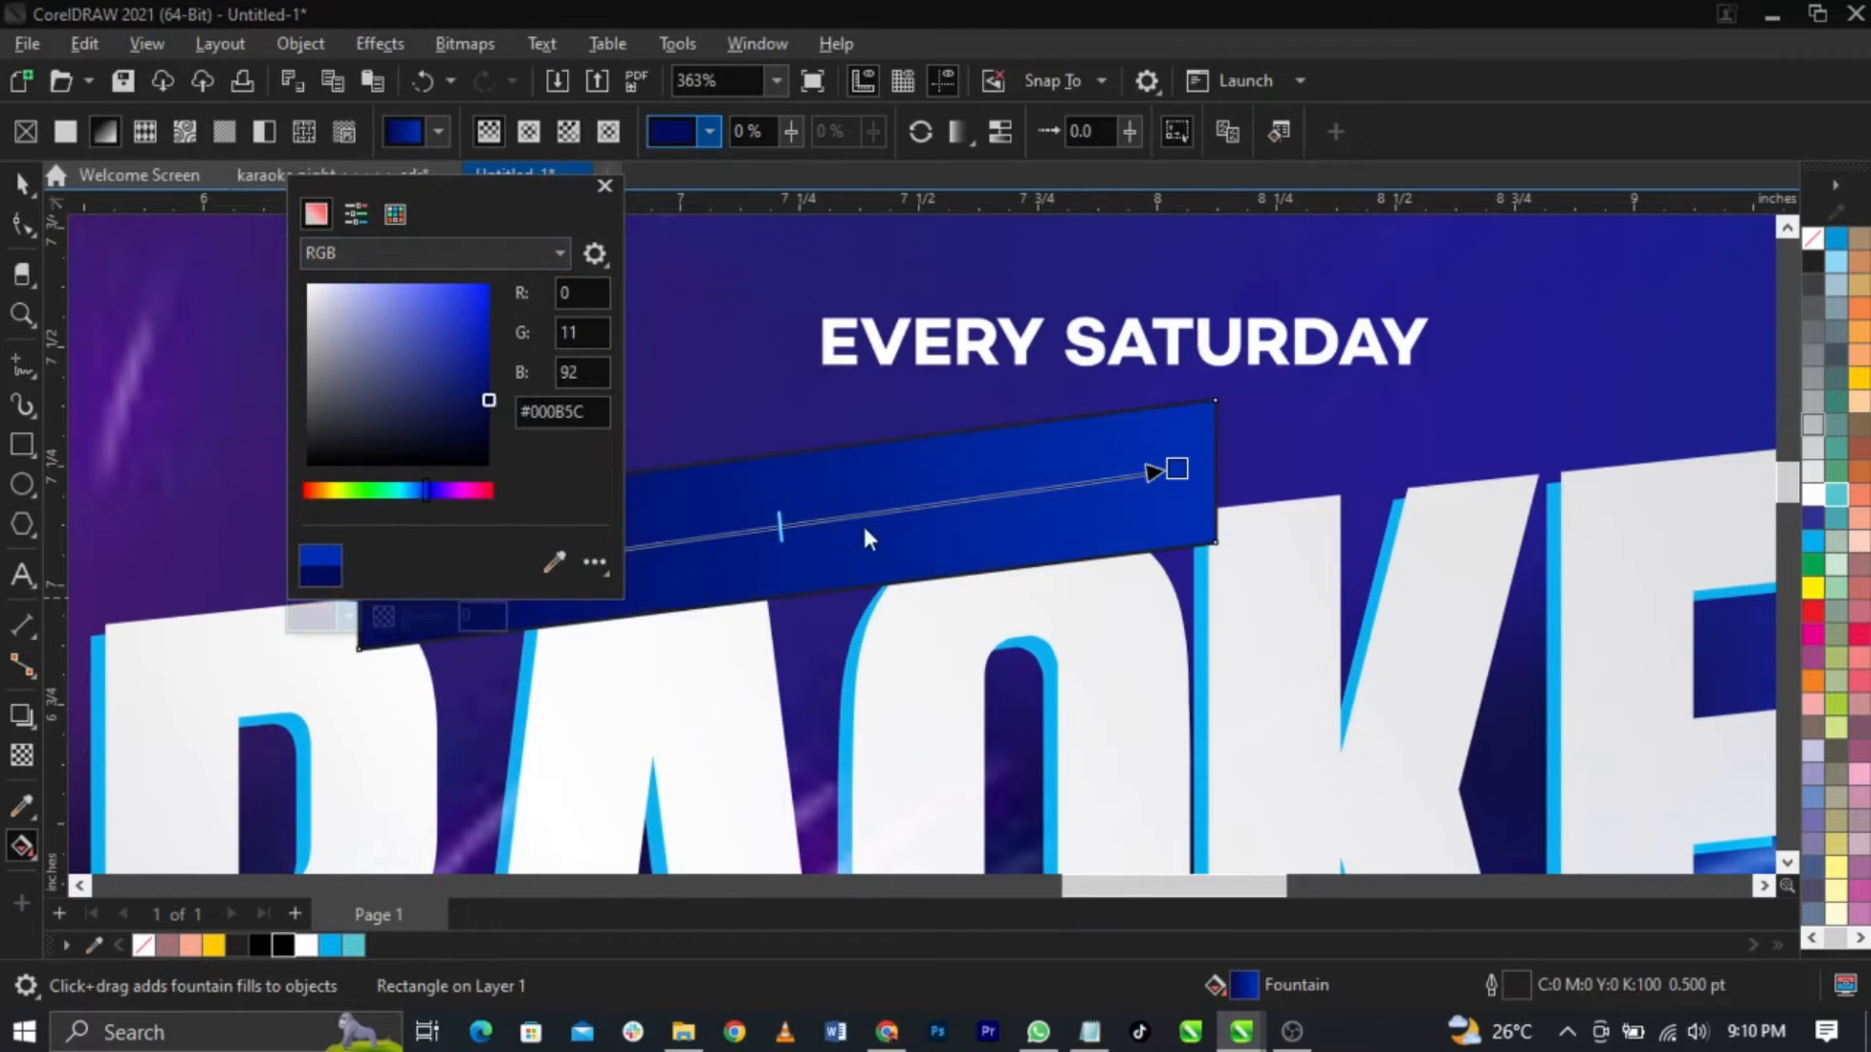
Step: Add a colour node at 57% along the bar's gradient and set it to the lighter blue #137AC4
double_click(835, 516)
click(802, 550)
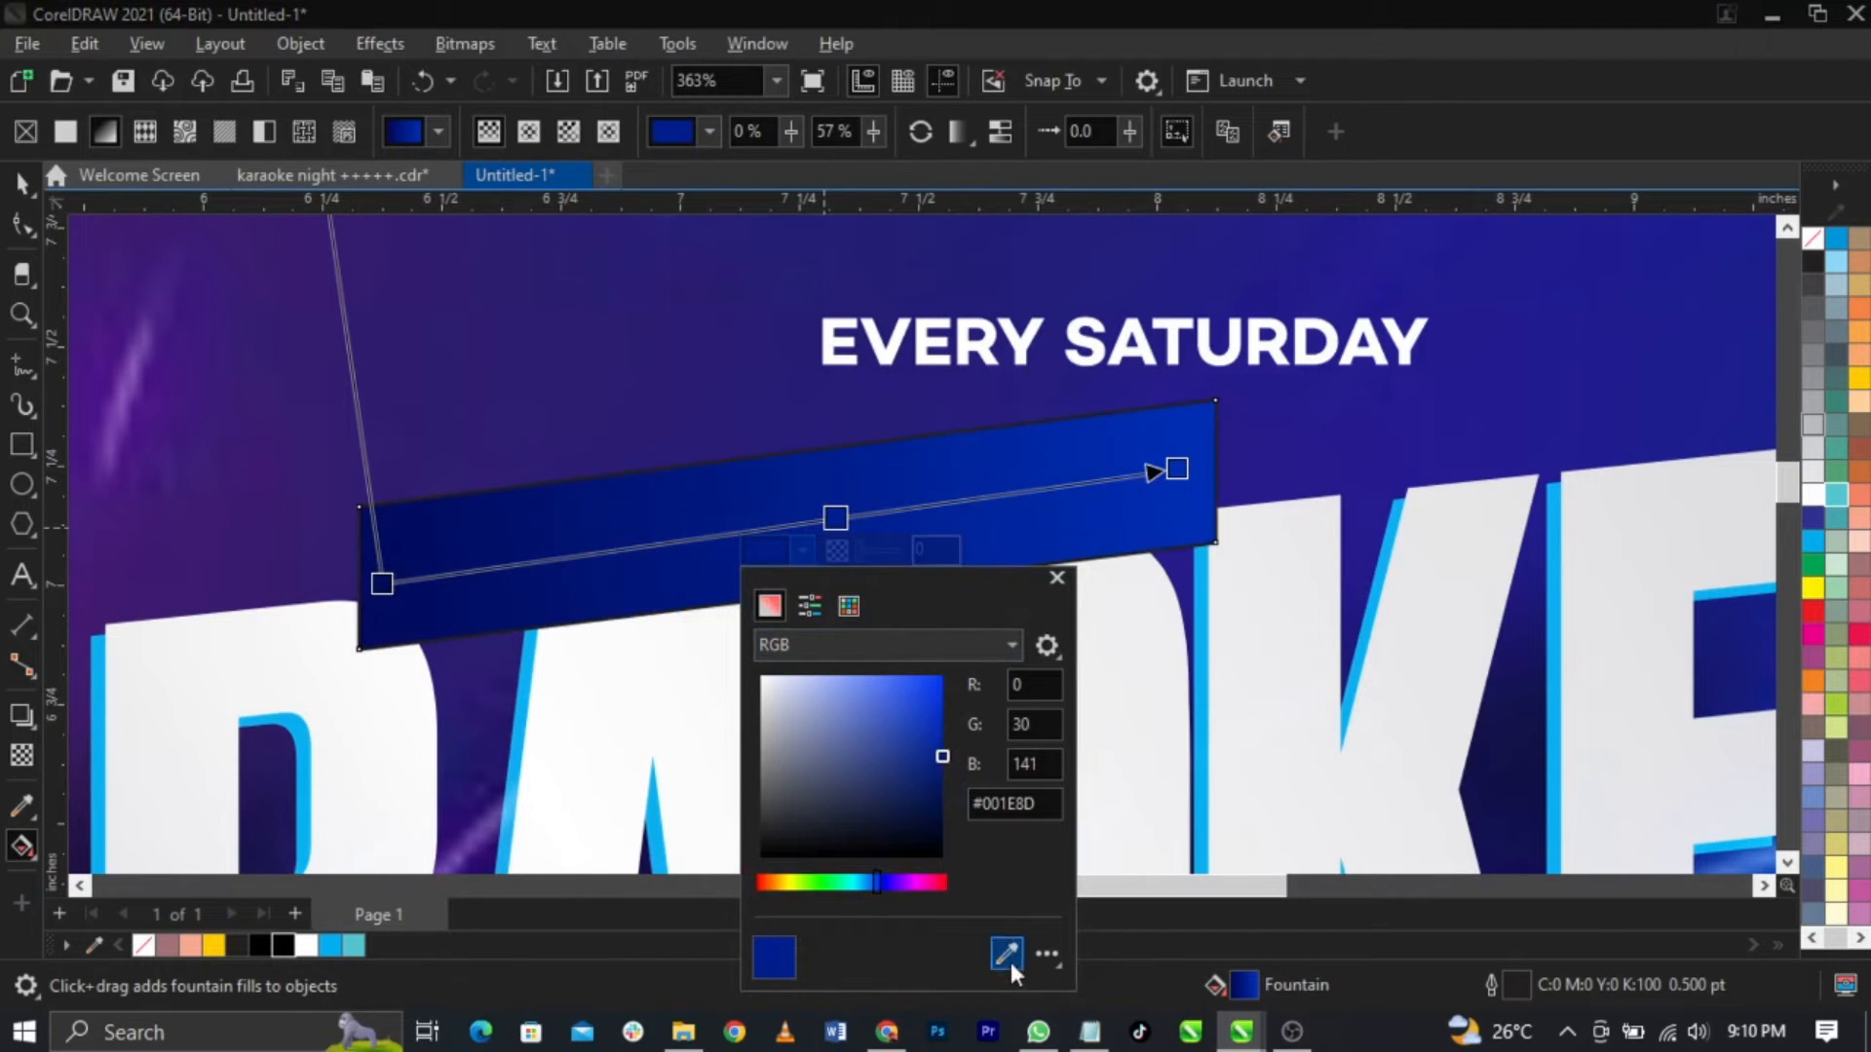
click(852, 885)
click(941, 676)
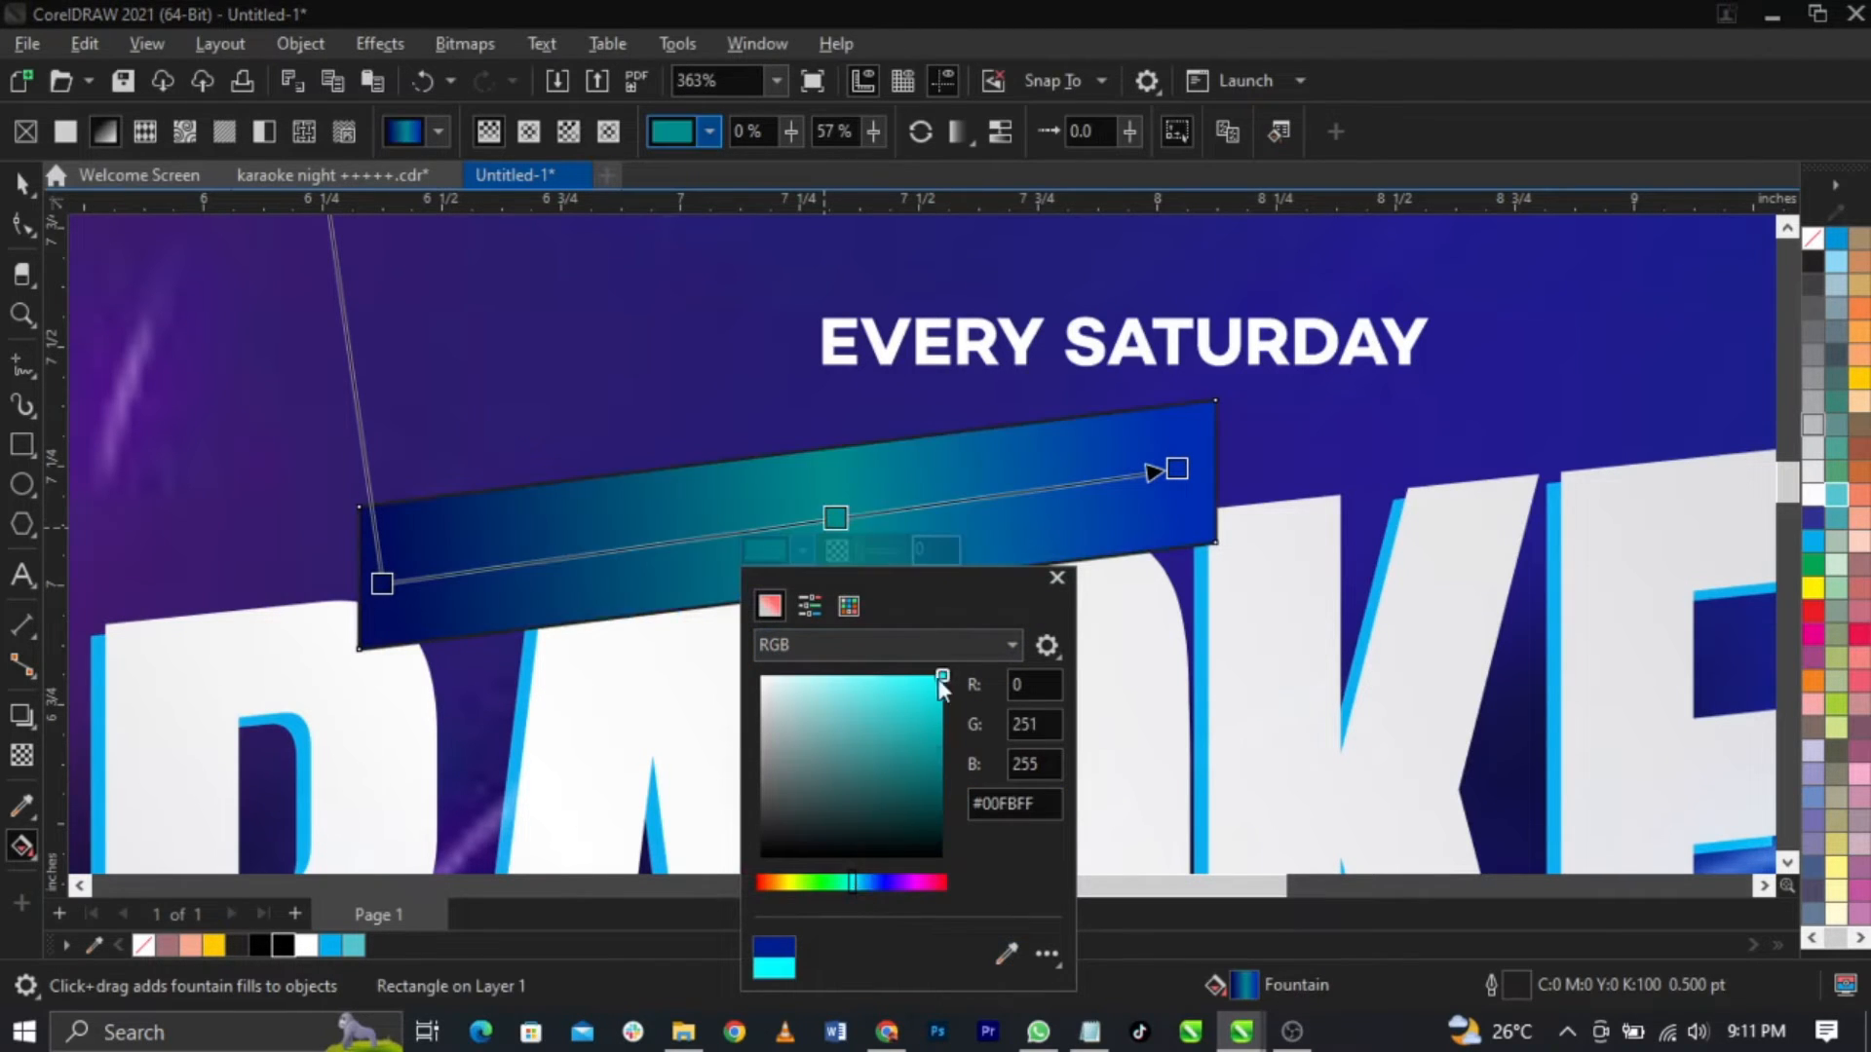
drag(933, 681, 923, 716)
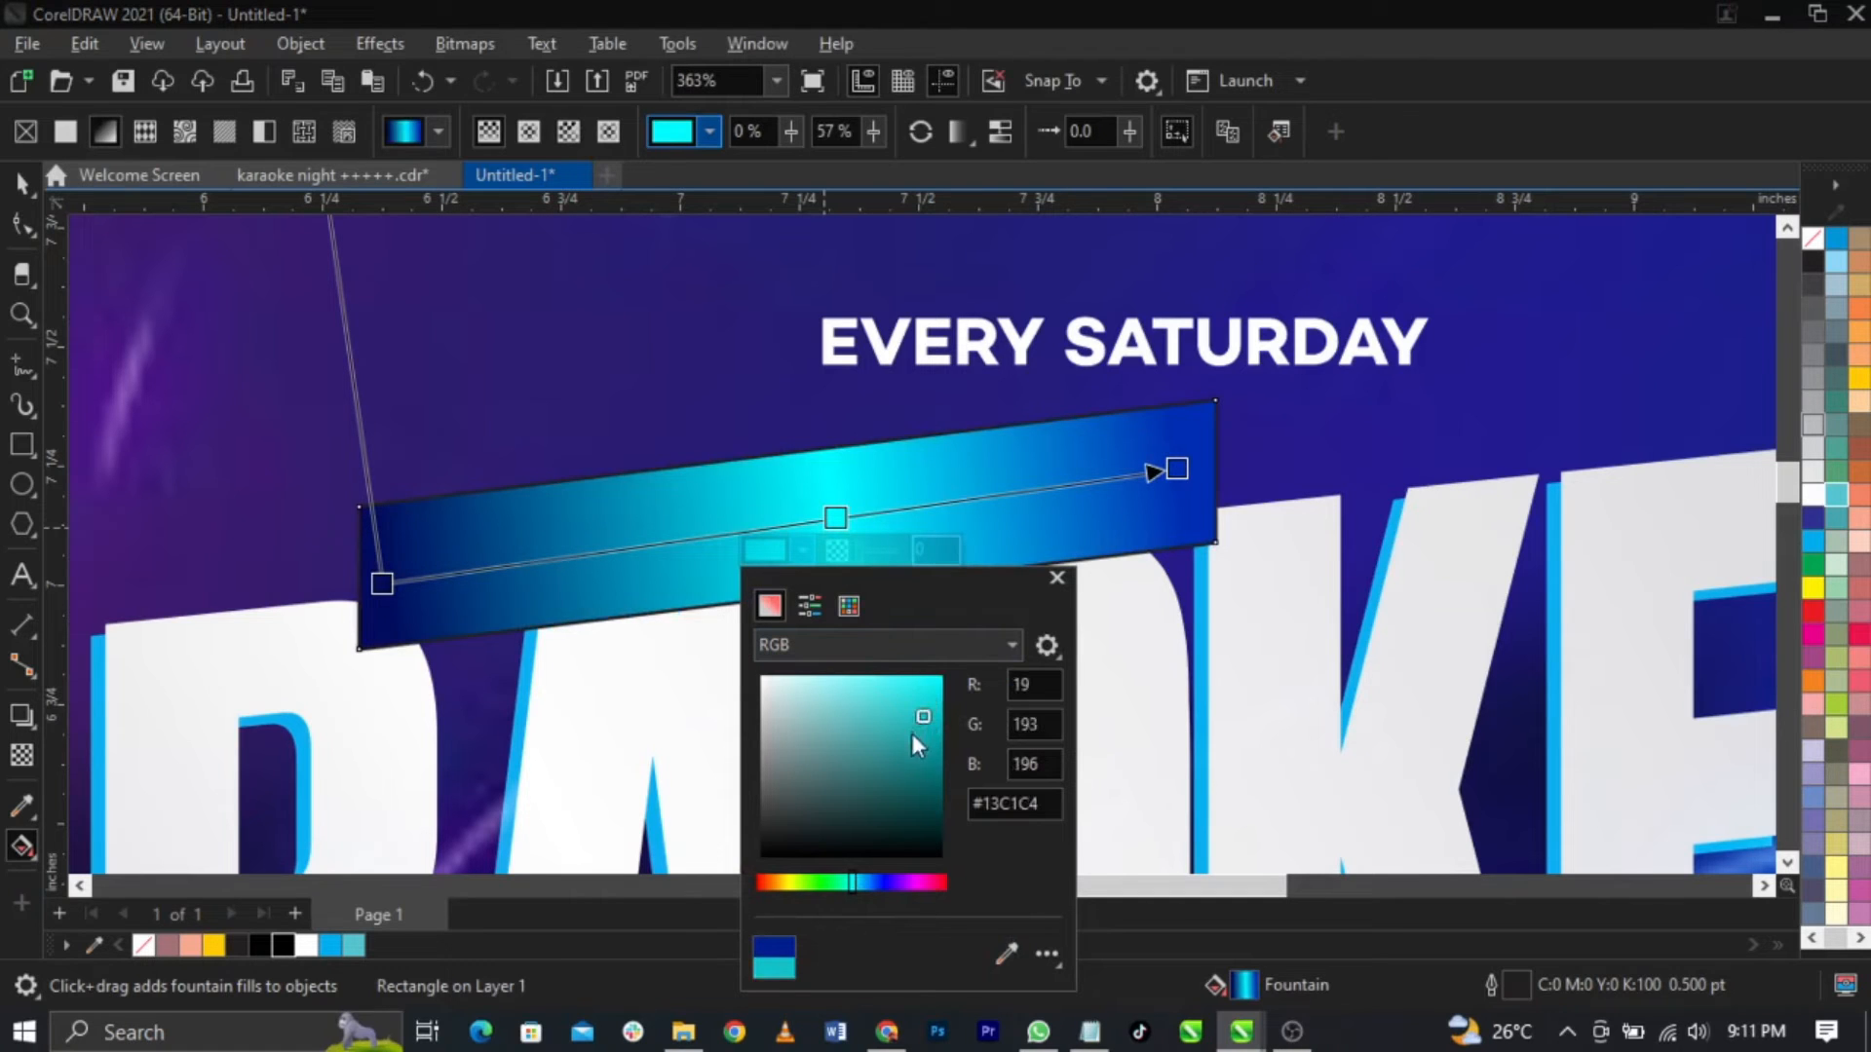
click(859, 883)
click(865, 883)
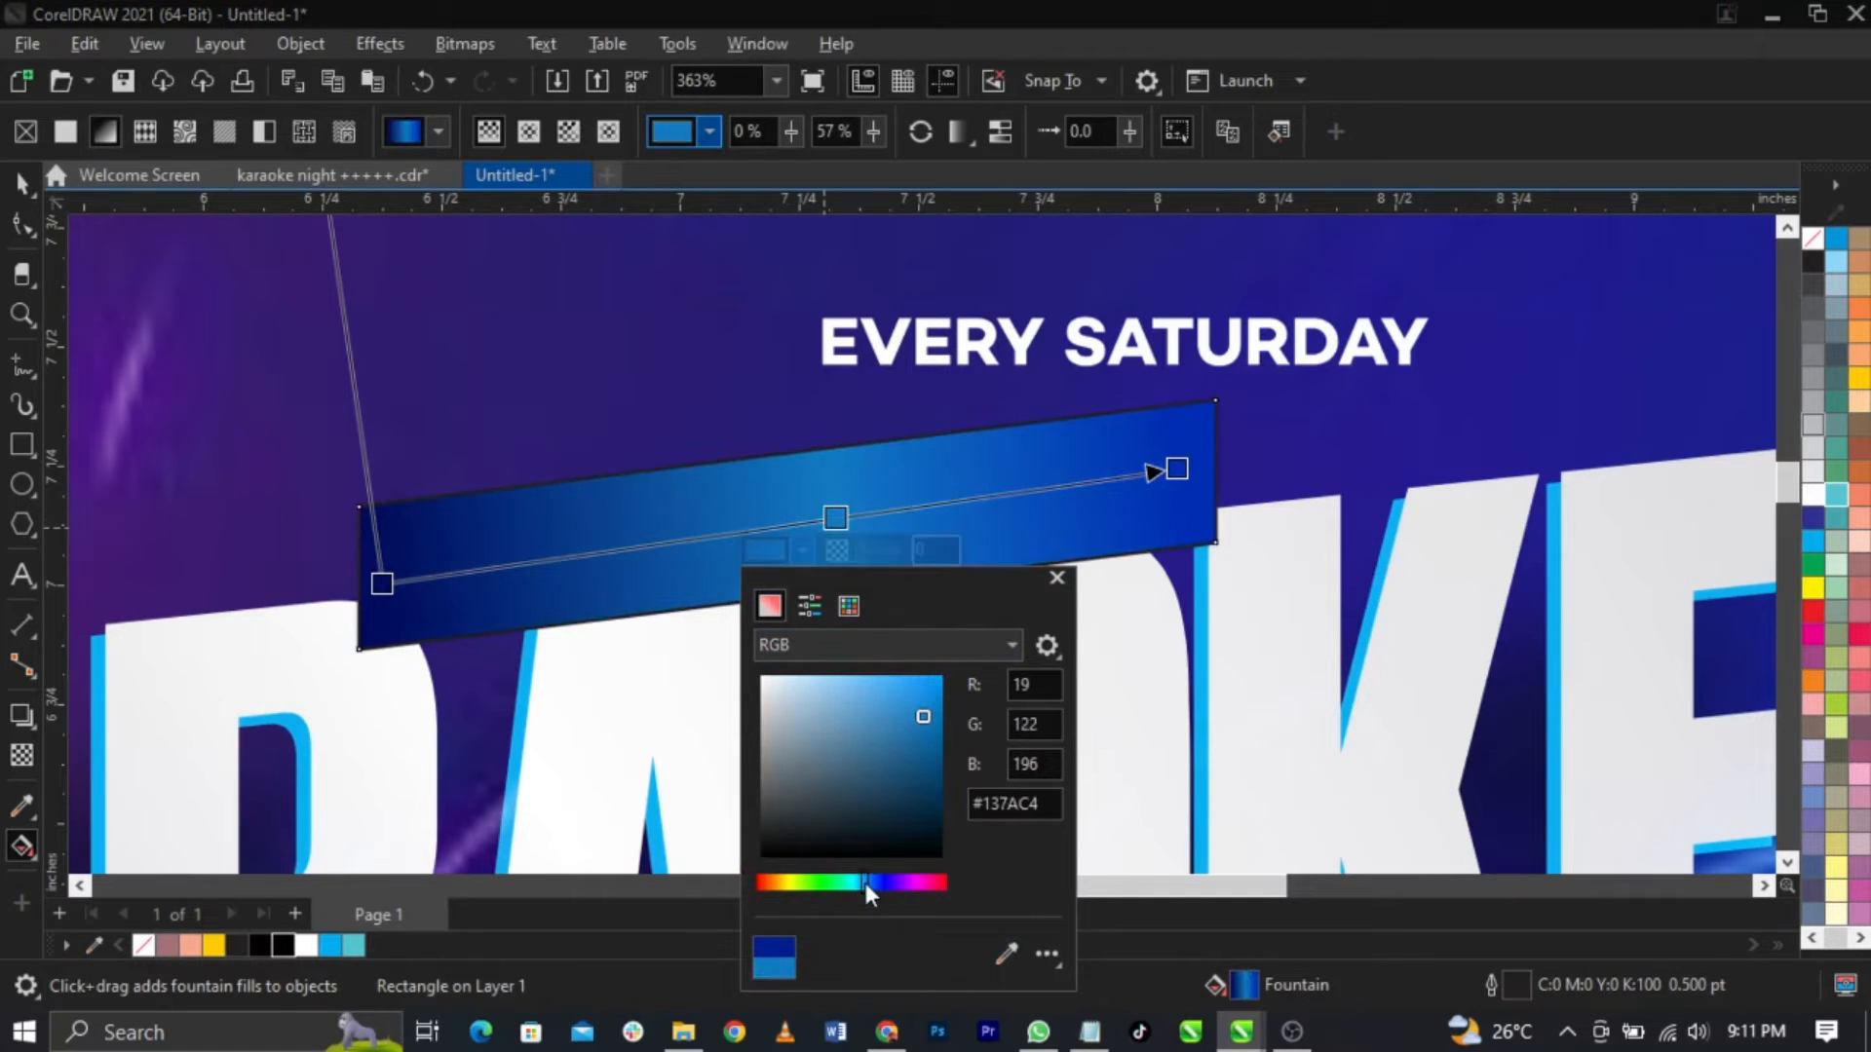
click(1177, 475)
click(1188, 450)
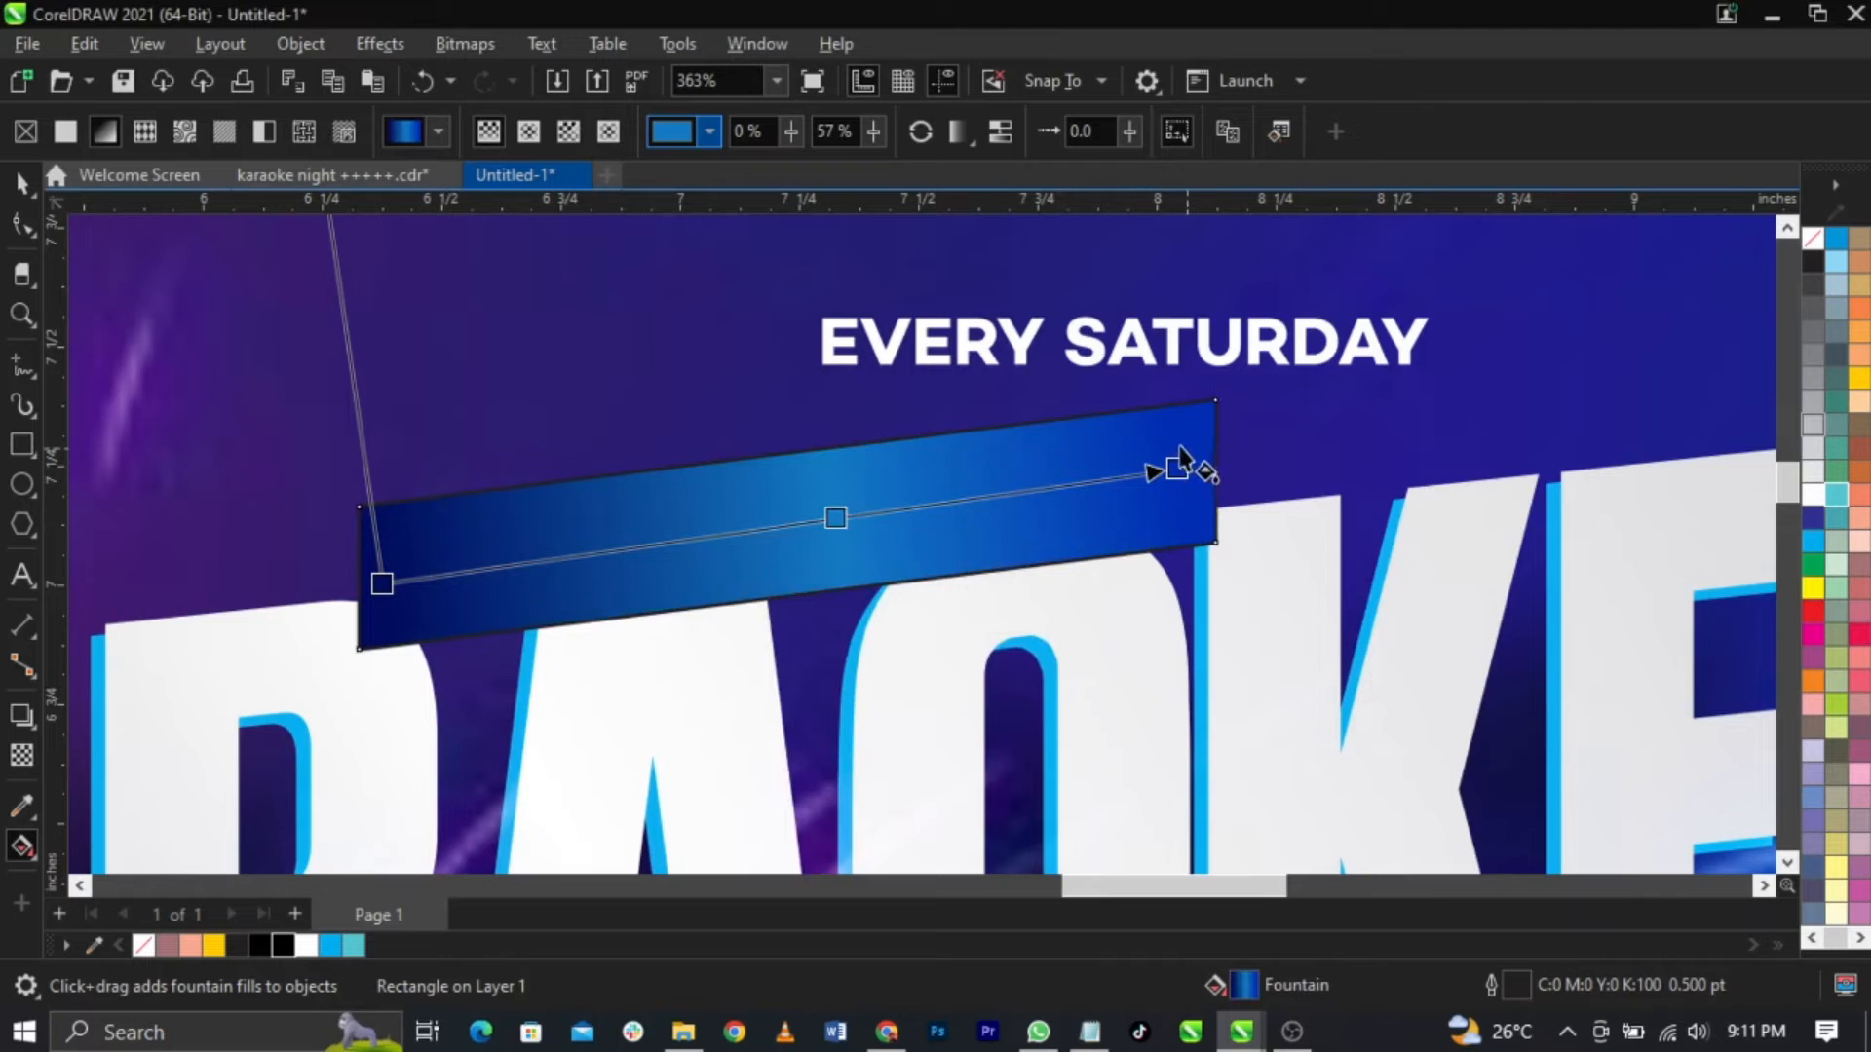
Step: Remove the slanted bar's outline and shift the bar slightly right and down over the KARAOKE letters
key(space)
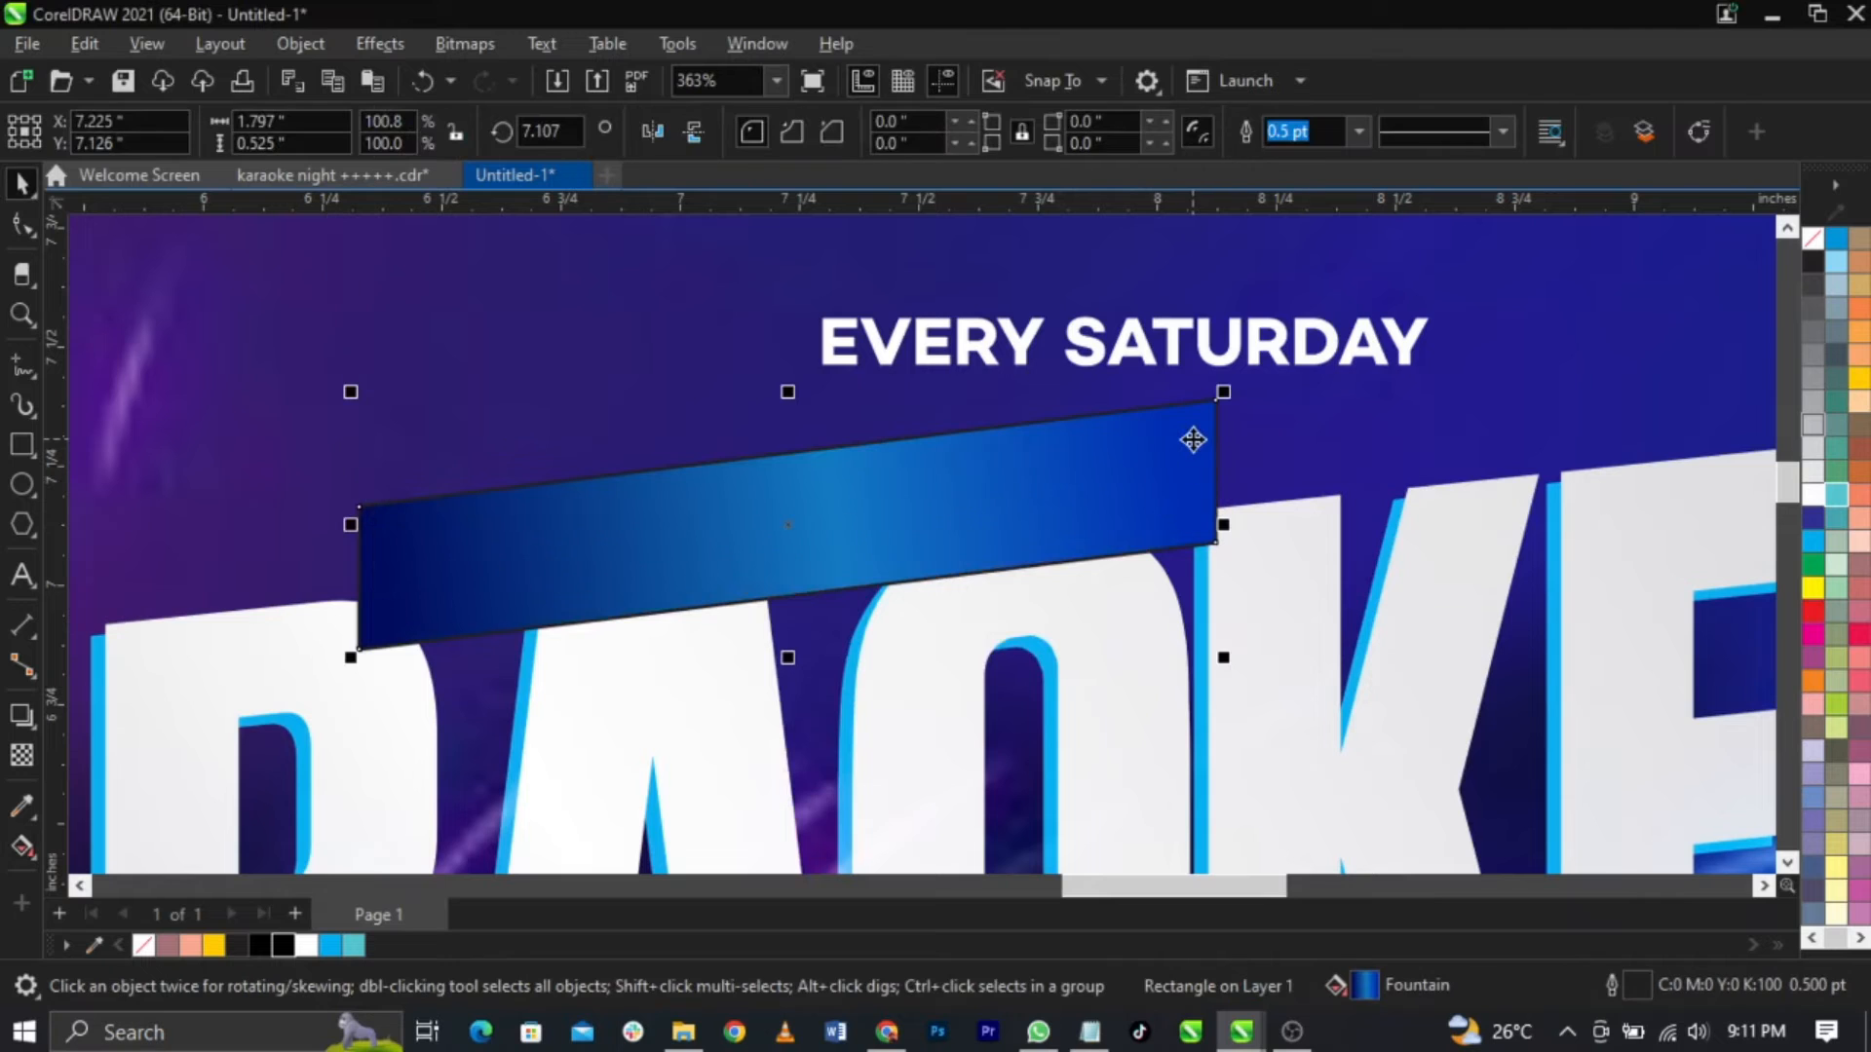
right_click(1814, 252)
click(1705, 255)
drag(614, 560, 639, 567)
Step: Add a drop shadow with opacity 56 and feather 15 to the blue bar and break it apart into a separate object
click(22, 715)
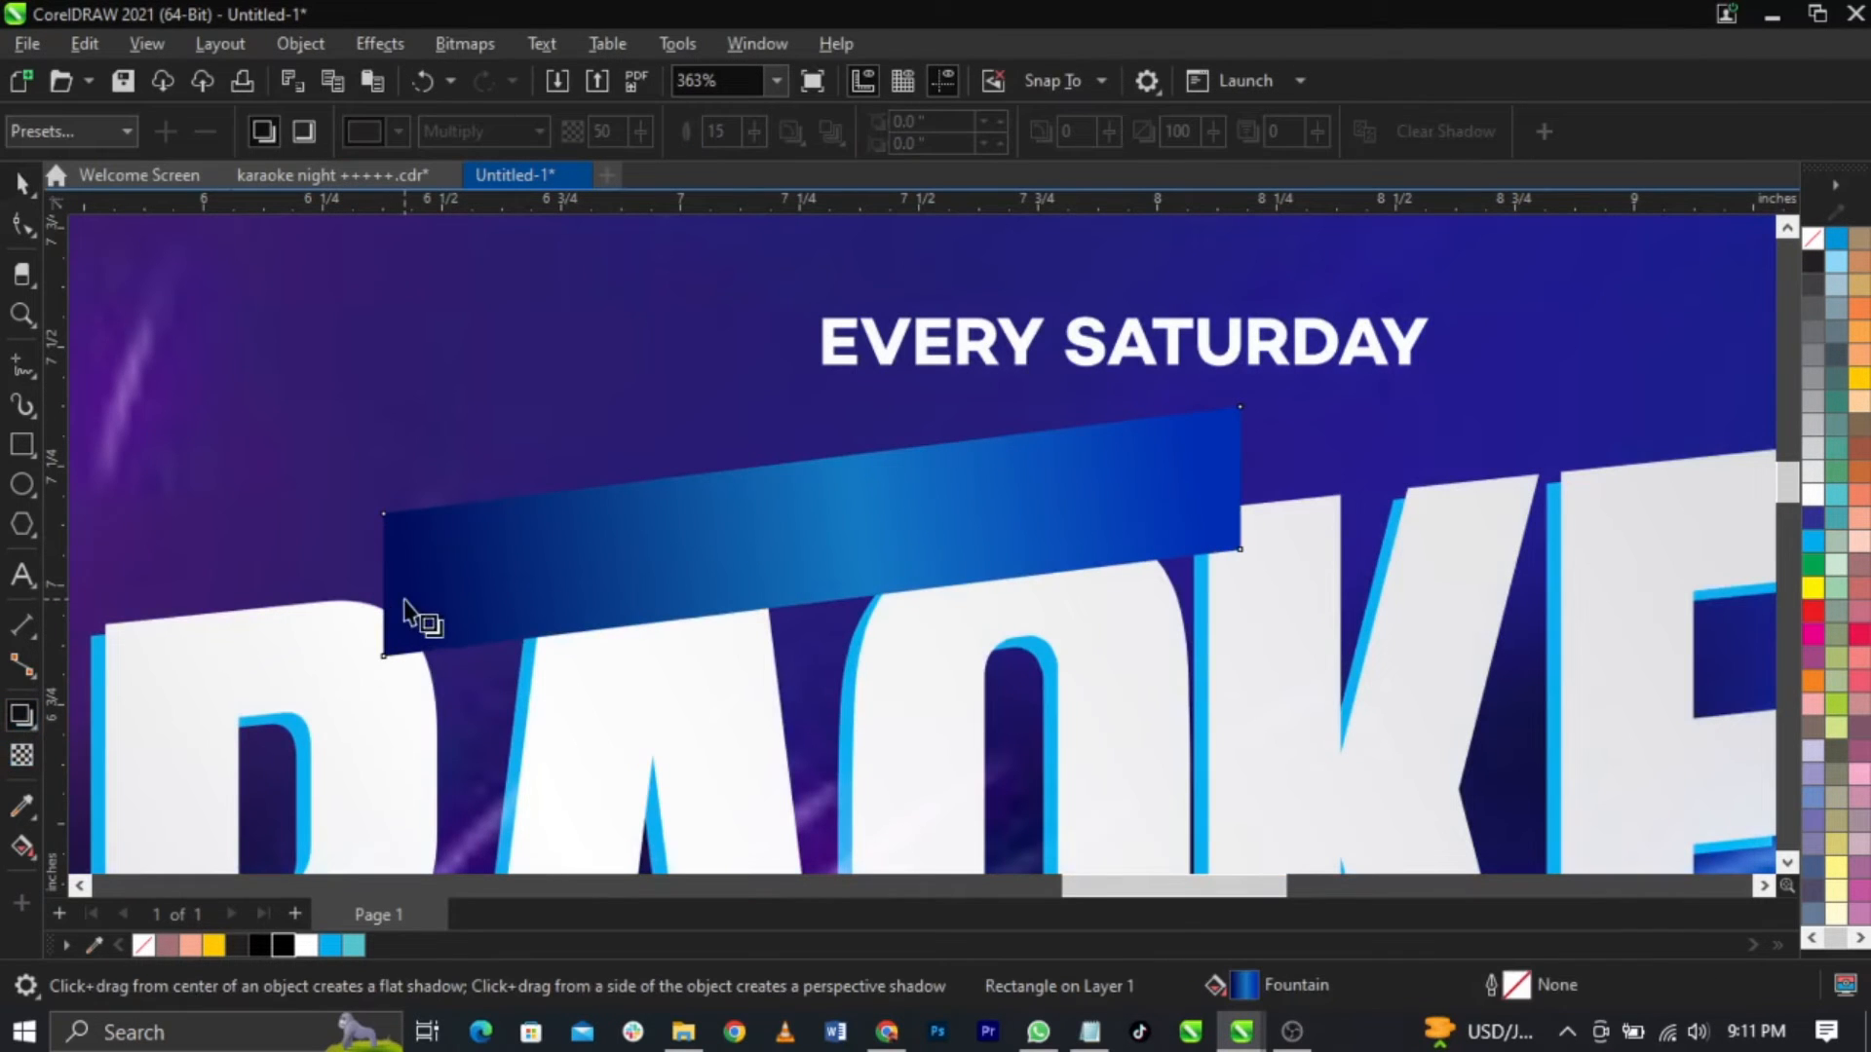
drag(385, 532, 1238, 536)
key(space)
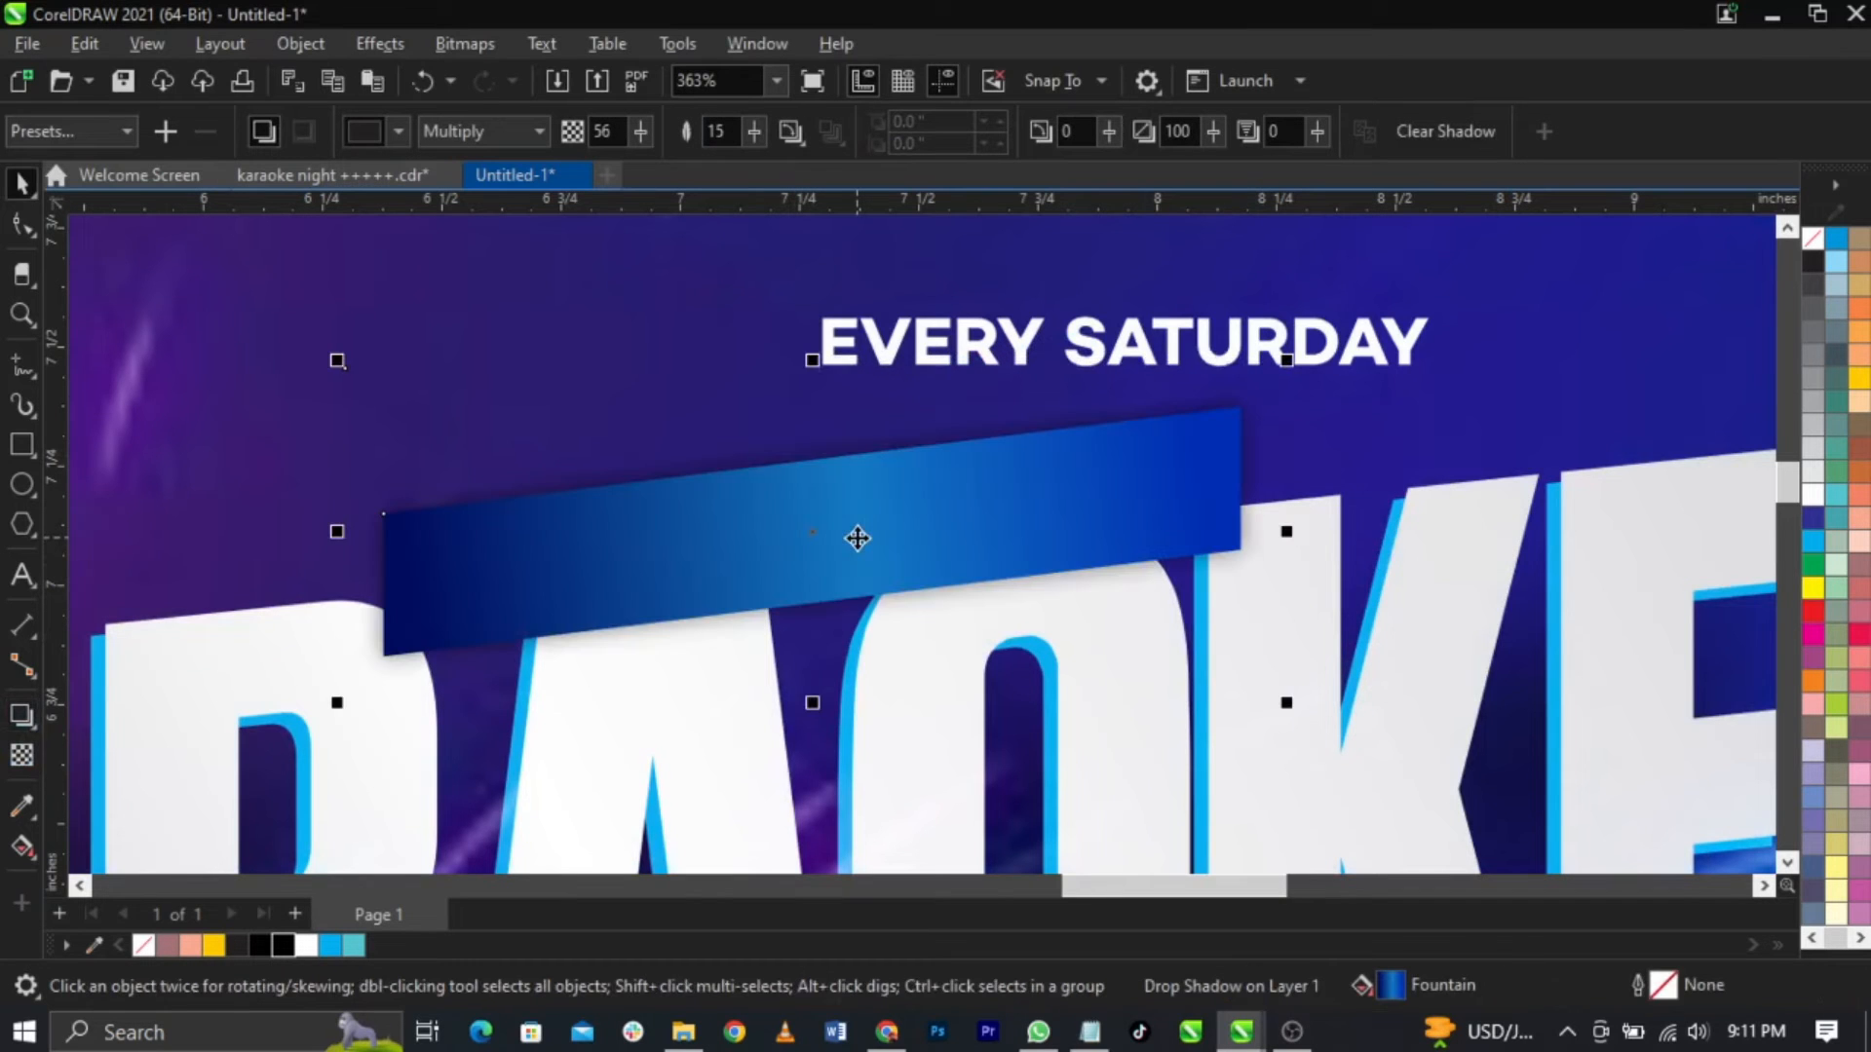
key(ctrl+k)
Step: Offset the separated shadow slightly down and to the right of the blue bar and fill it with black
click(1308, 460)
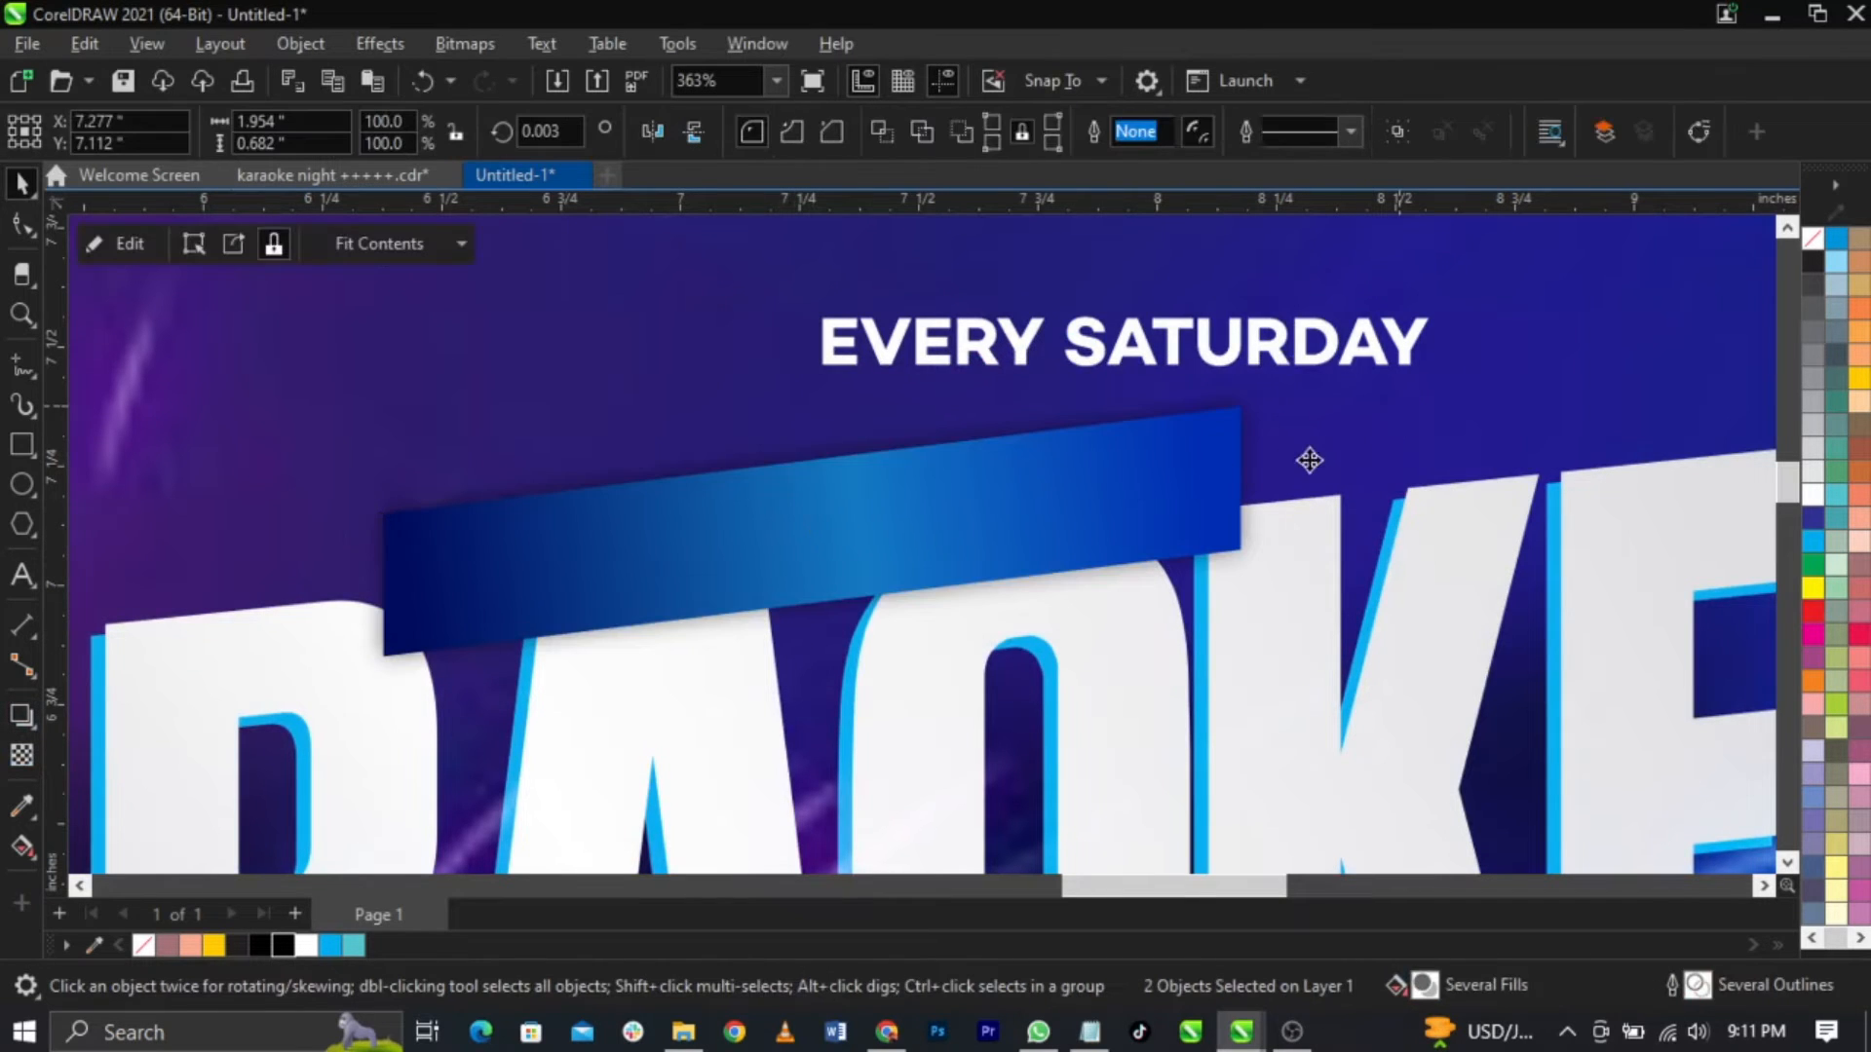
drag(1253, 456, 1280, 478)
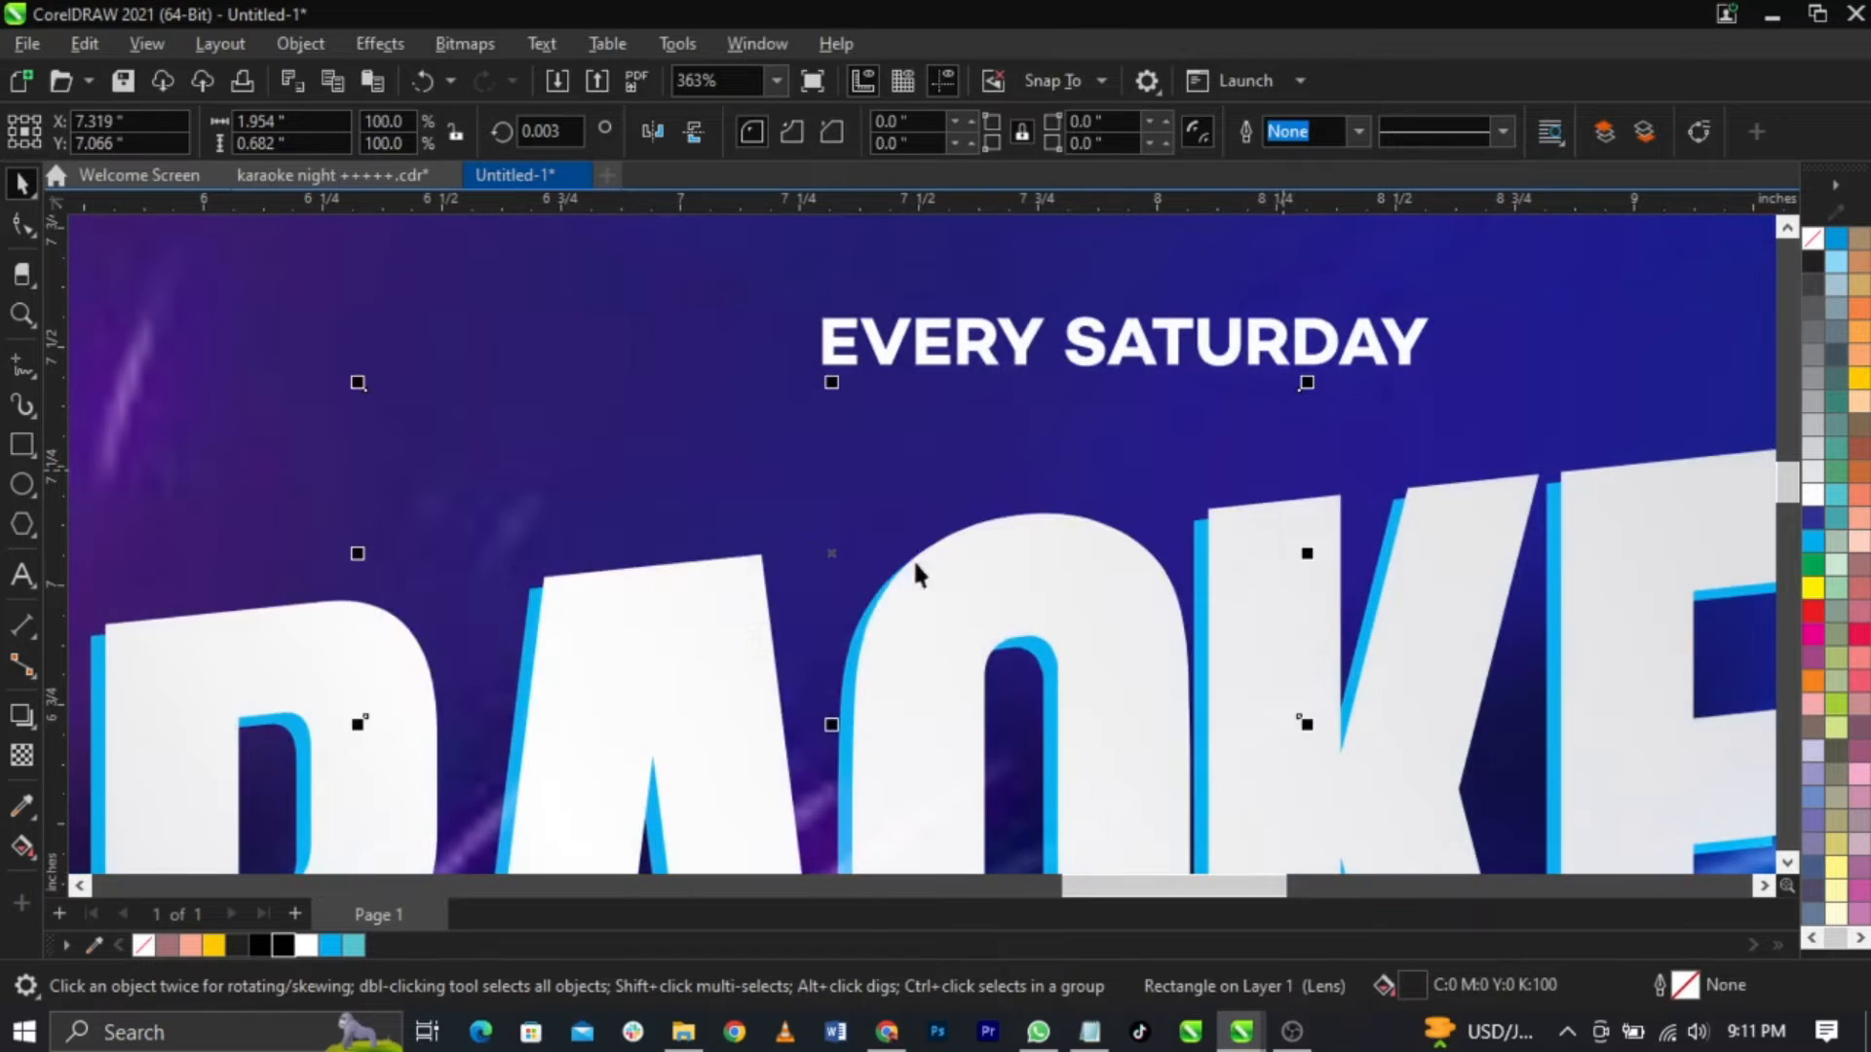
click(283, 944)
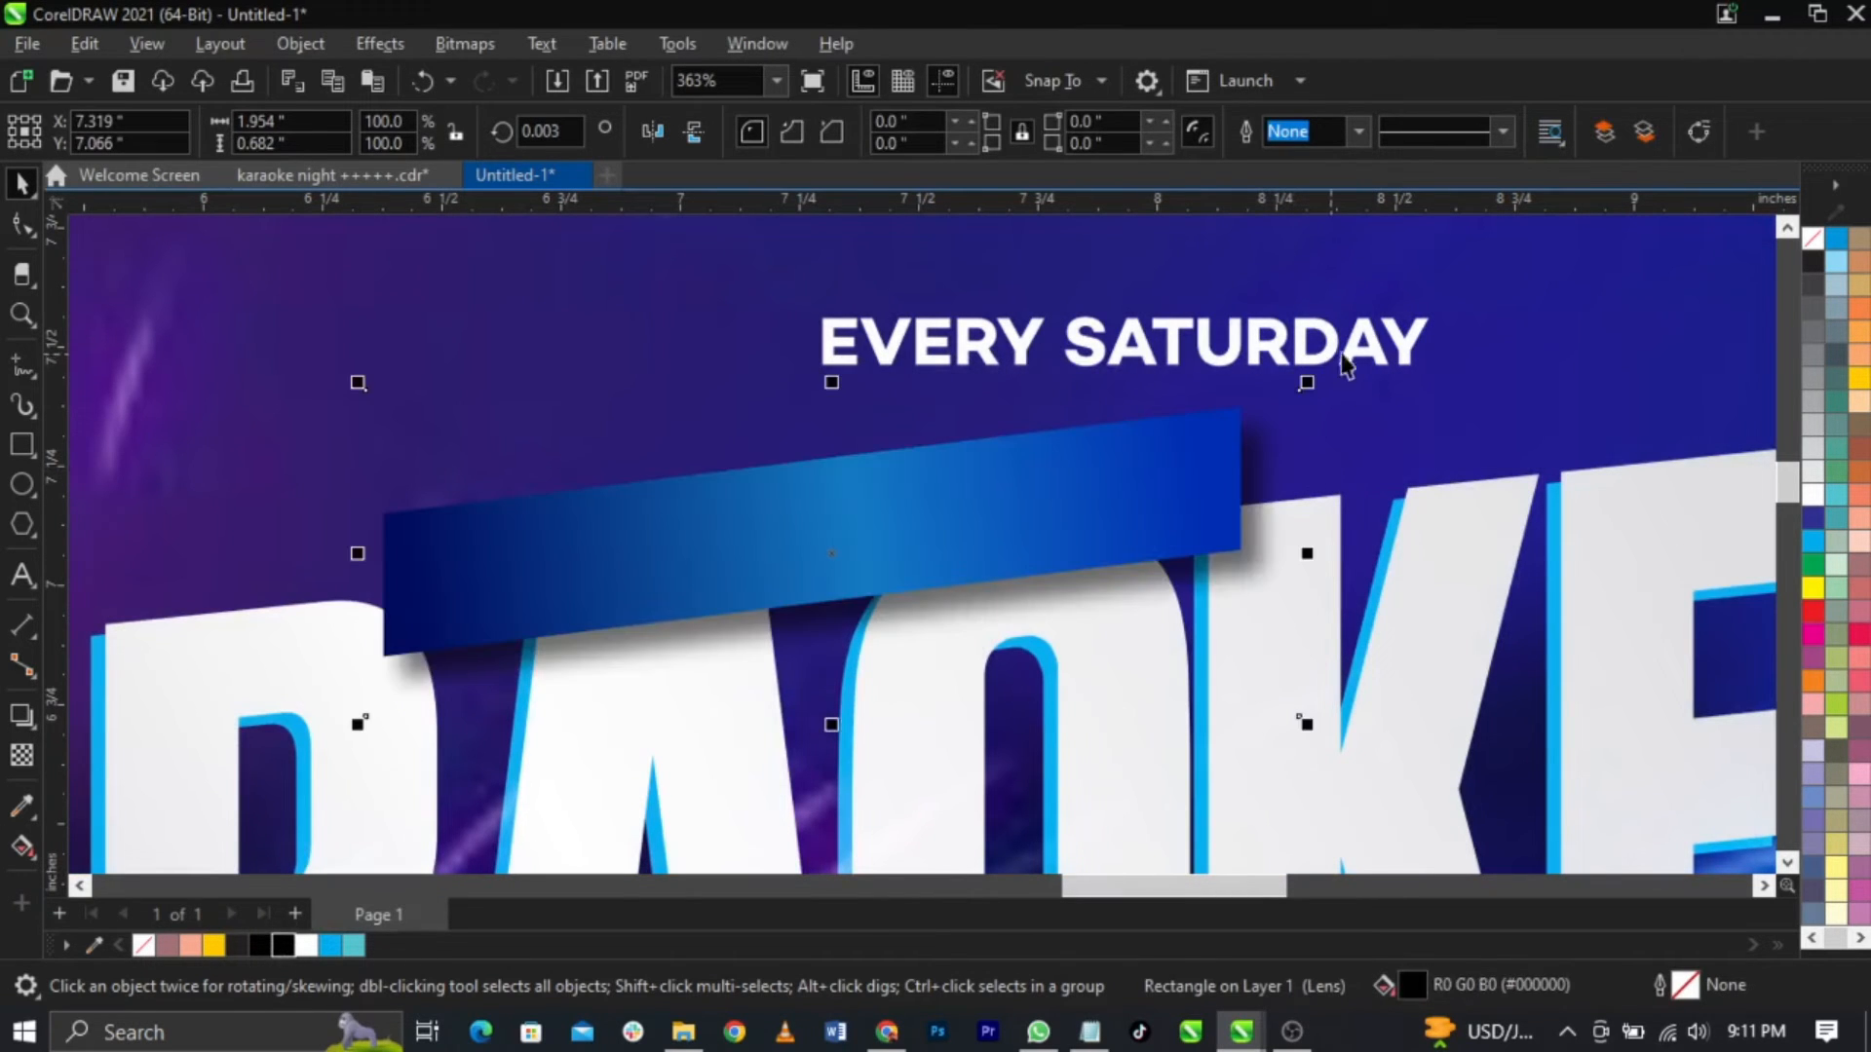
Step: Move the EVERY SATURDAY text onto the blue slanted bar
click(1388, 355)
drag(1389, 355, 1032, 530)
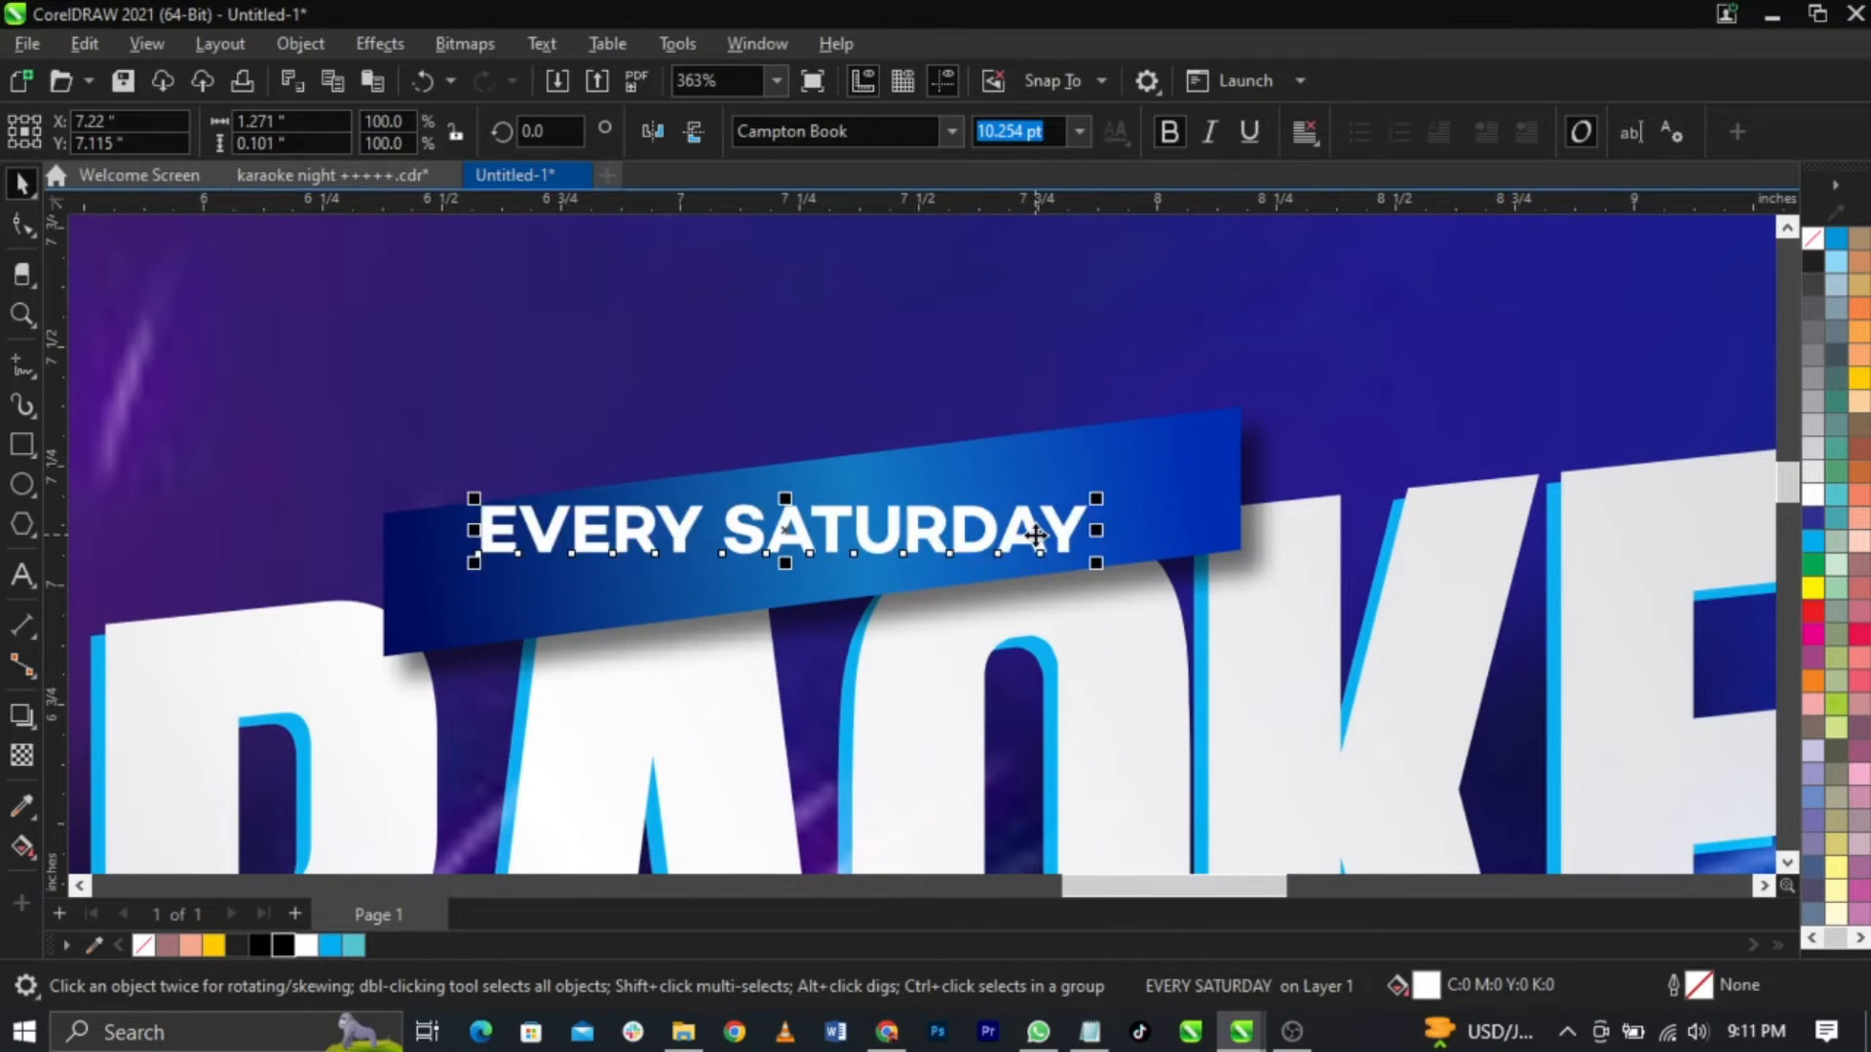
Step: Try to skew the EVERY SATURDAY text upward along the bar's slope, and undo the attempt
click(1034, 535)
click(1036, 543)
click(1037, 542)
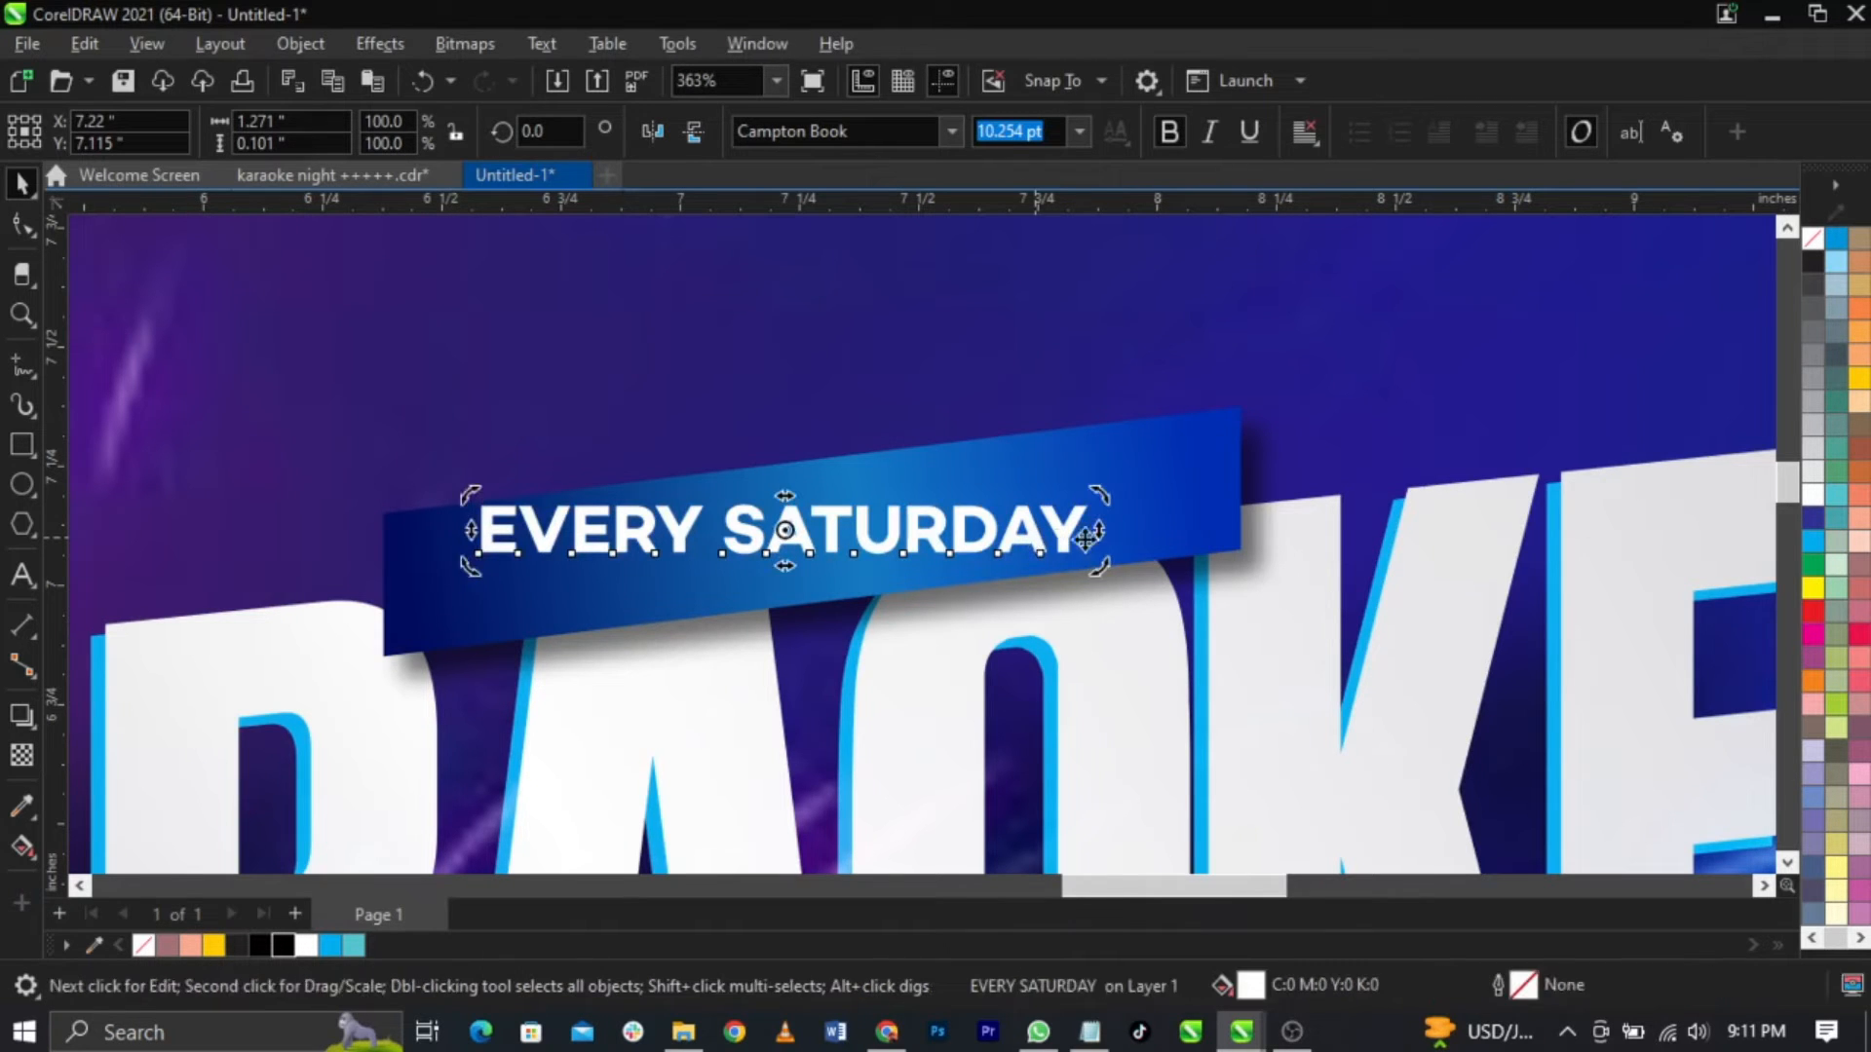
drag(1099, 541, 1081, 488)
click(1055, 457)
key(ctrl+z)
key(ctrl+z)
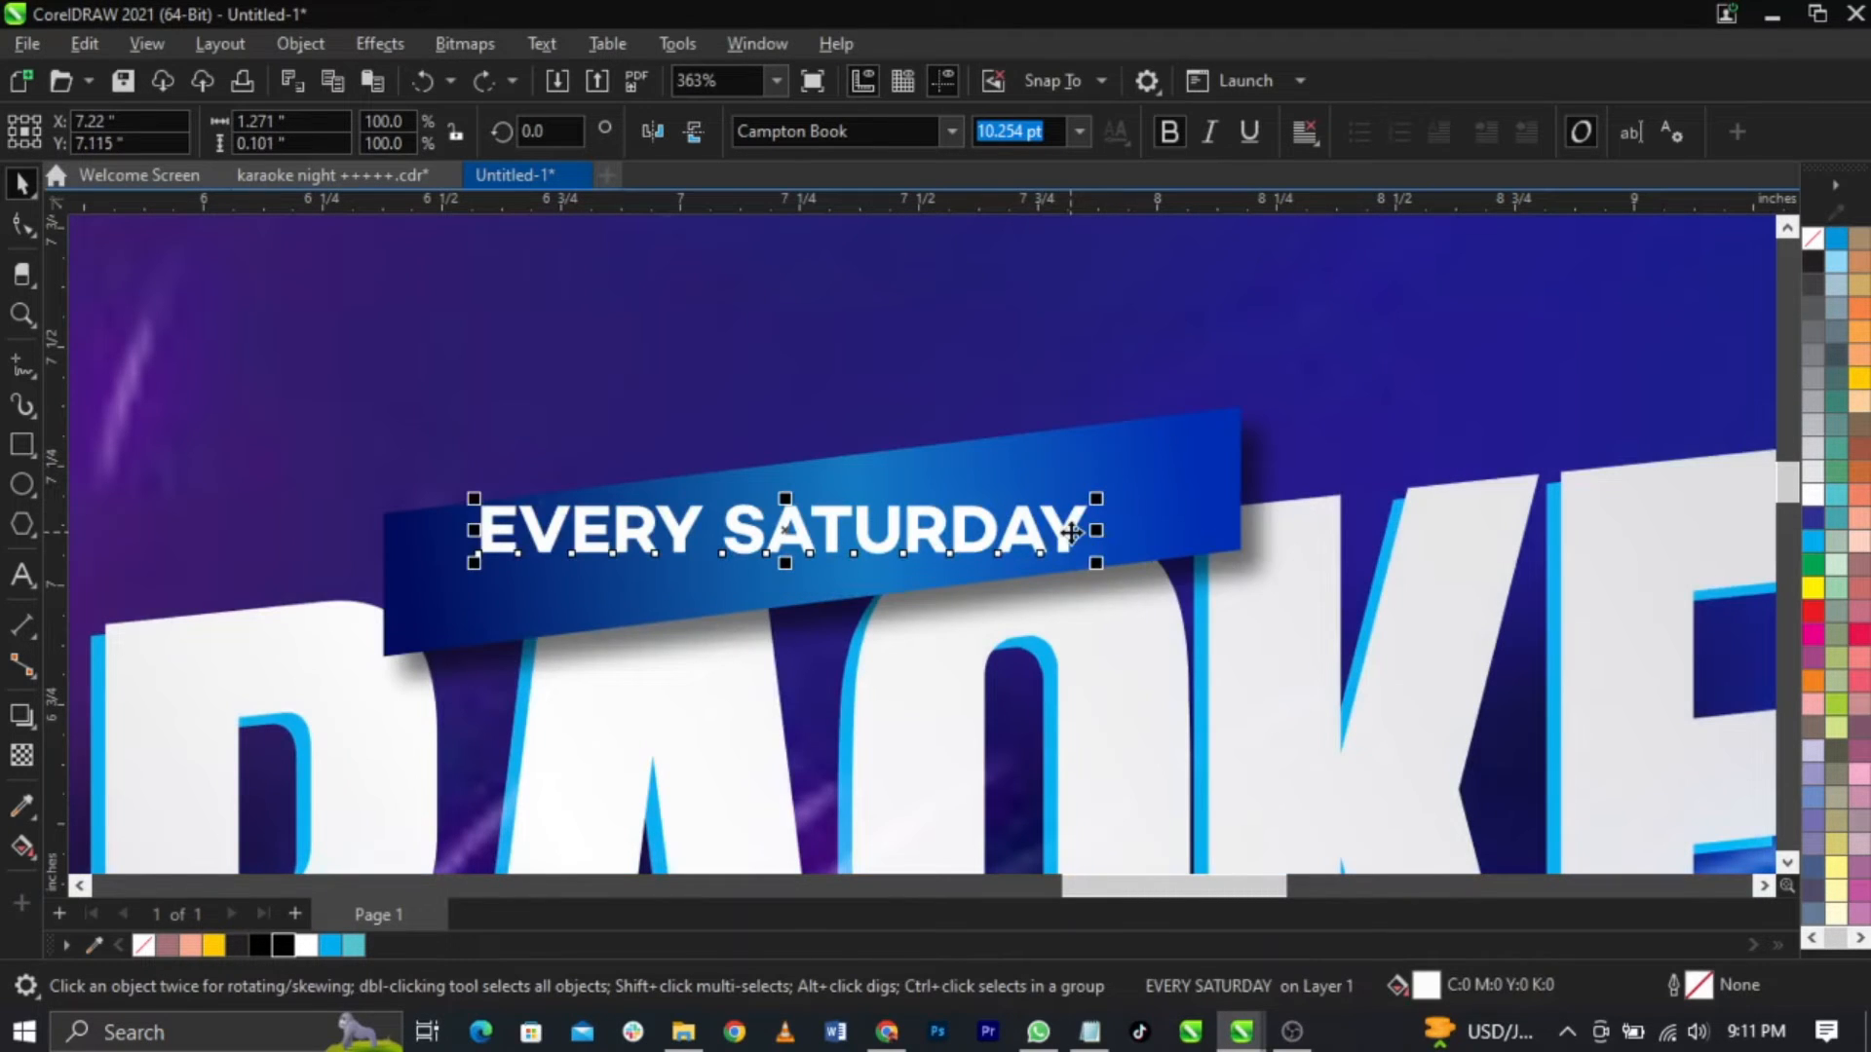
Step: Rotate the EVERY SATURDAY text about 7° to follow the bar and enlarge it to about 122%, filling the bar's length
click(1073, 533)
drag(1109, 569, 1182, 432)
key(ctrl+z)
double_click(1085, 478)
key(ctrl+space)
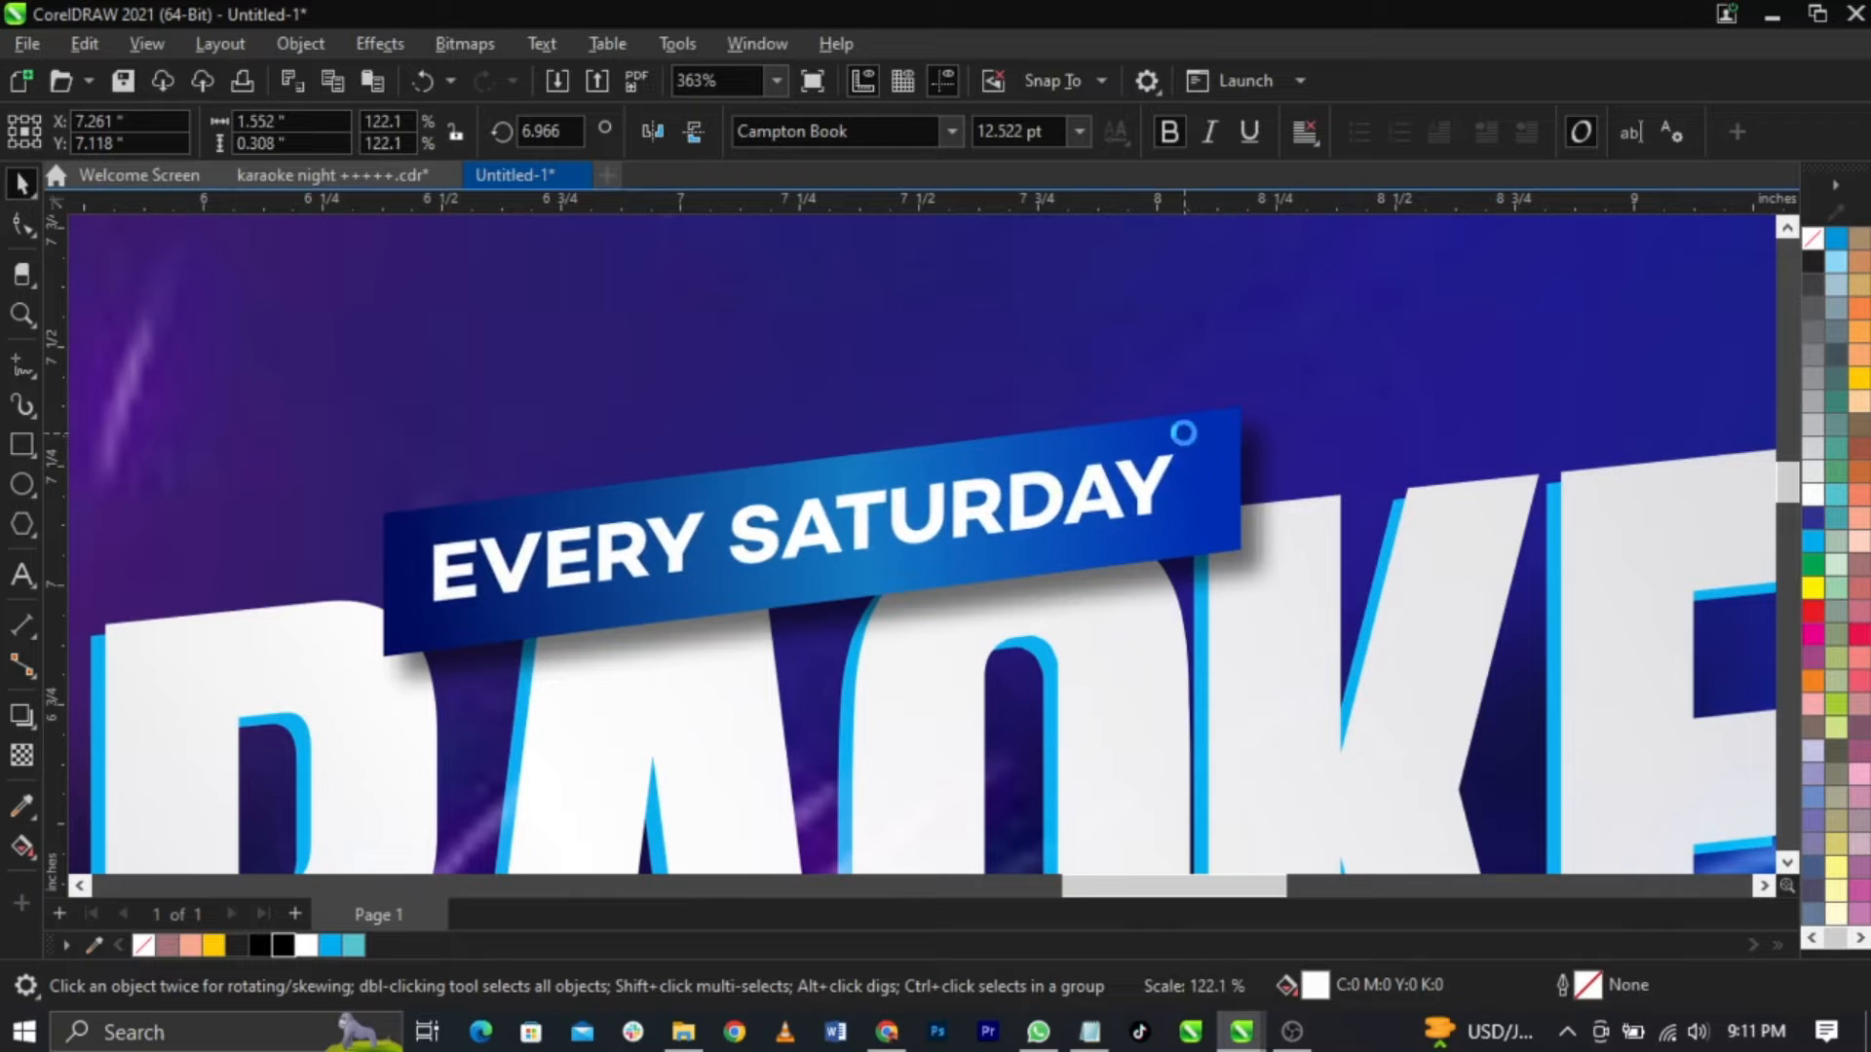
click(1344, 451)
Step: Select the slanted bar with its shadow and EVERY SATURDAY text, and enlarge them together above the KARAOKE title
scroll(1208, 419, down, 7)
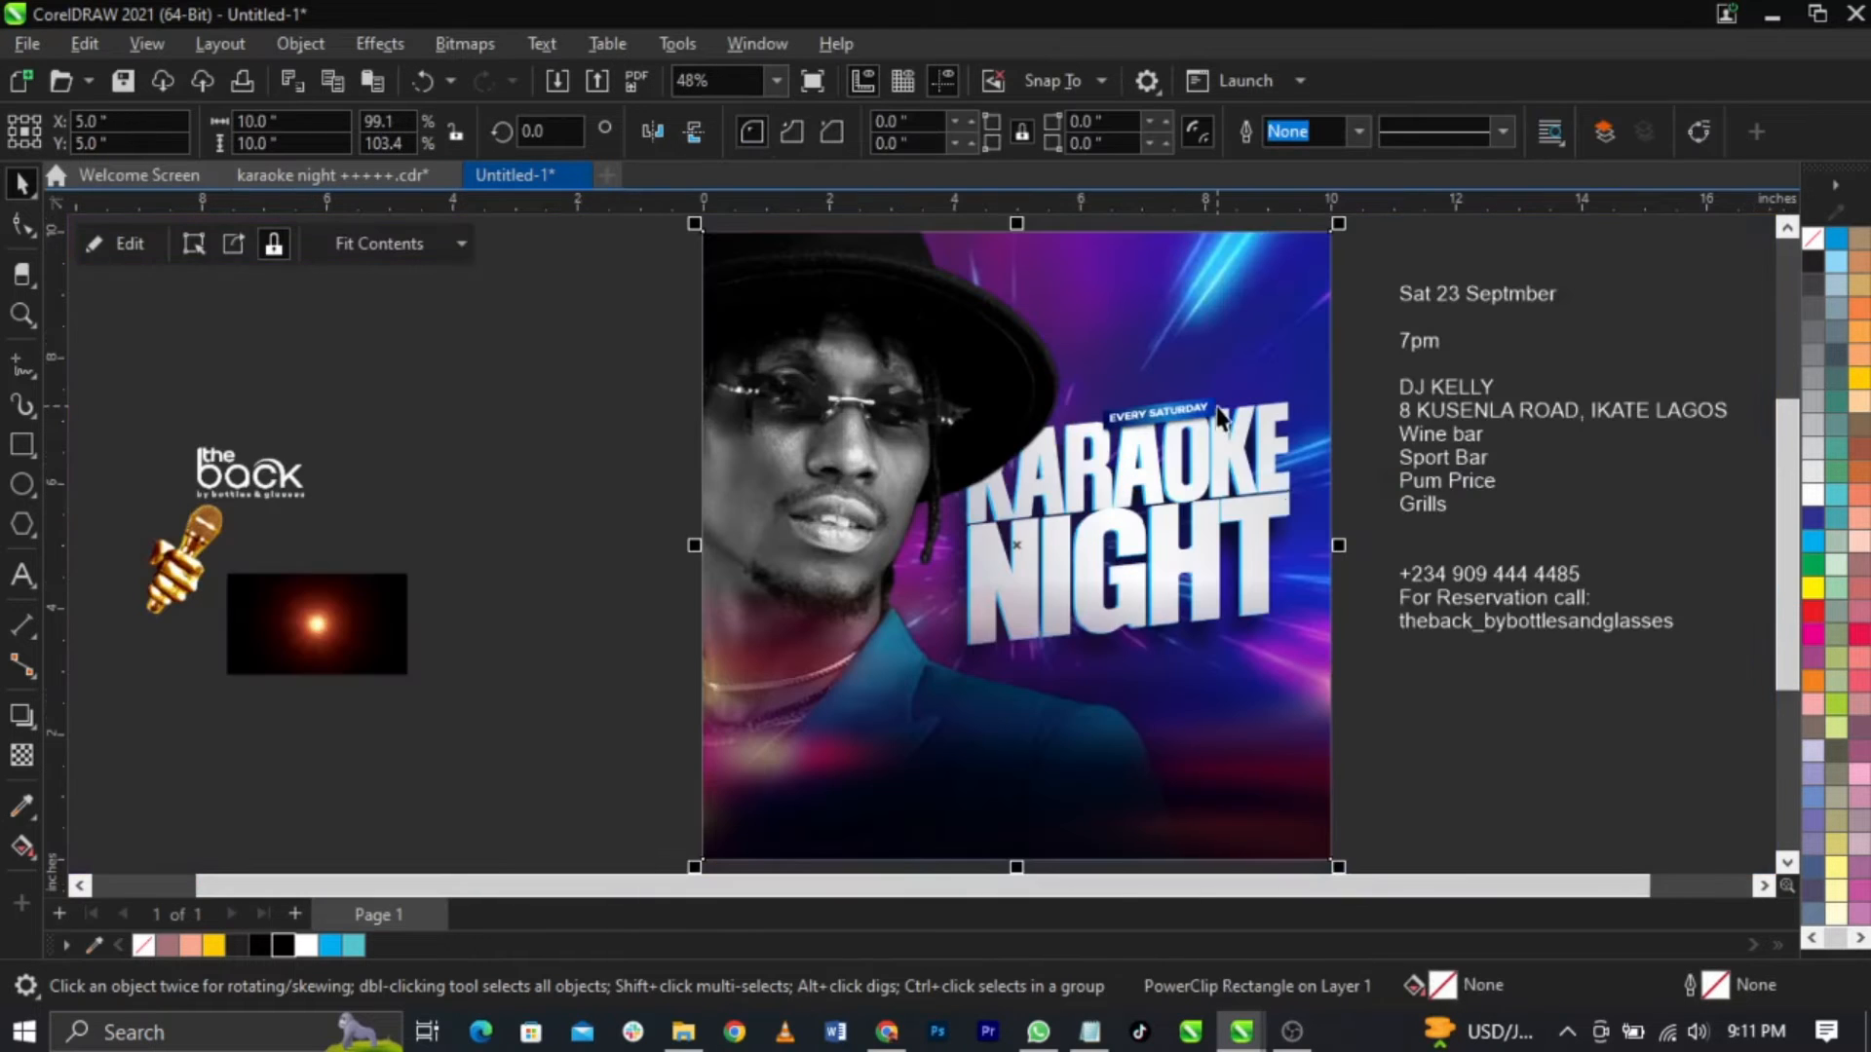
drag(1347, 341, 1047, 489)
scroll(1243, 389, up, 3)
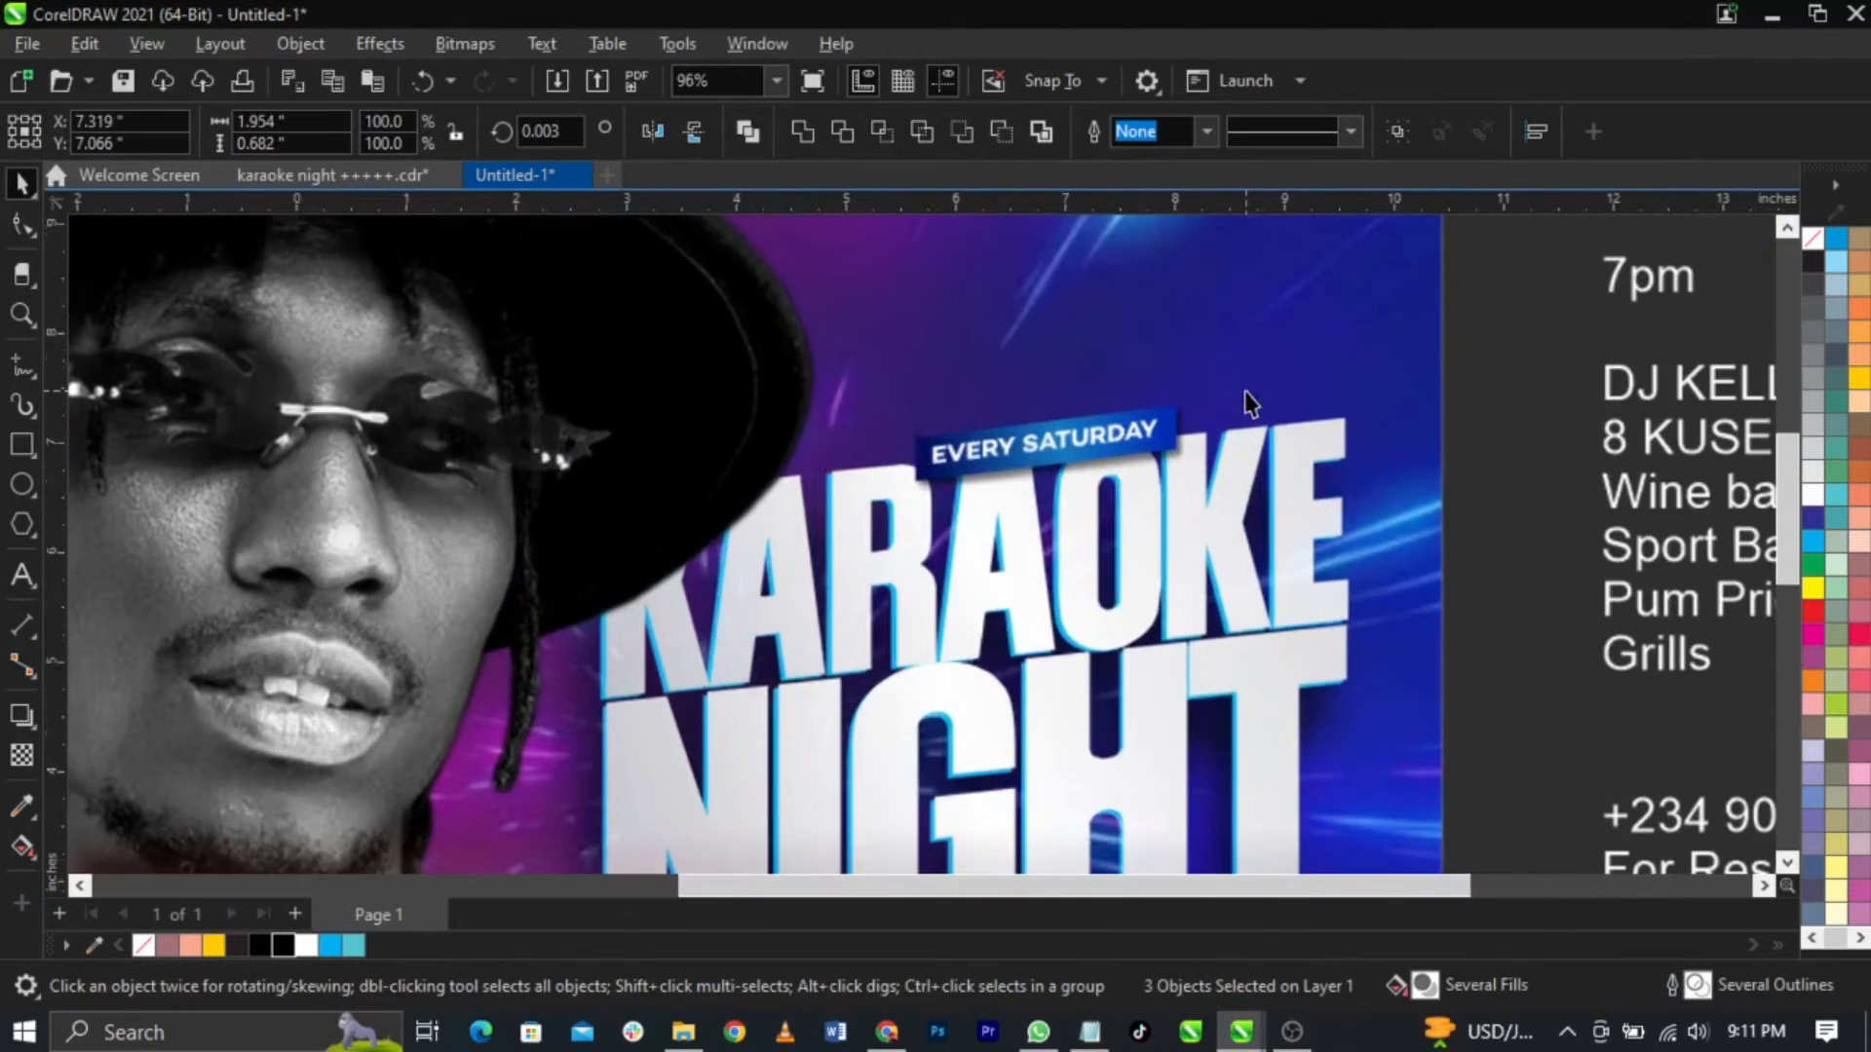
drag(1202, 389, 1289, 379)
click(1501, 453)
scroll(1086, 448, down, 6)
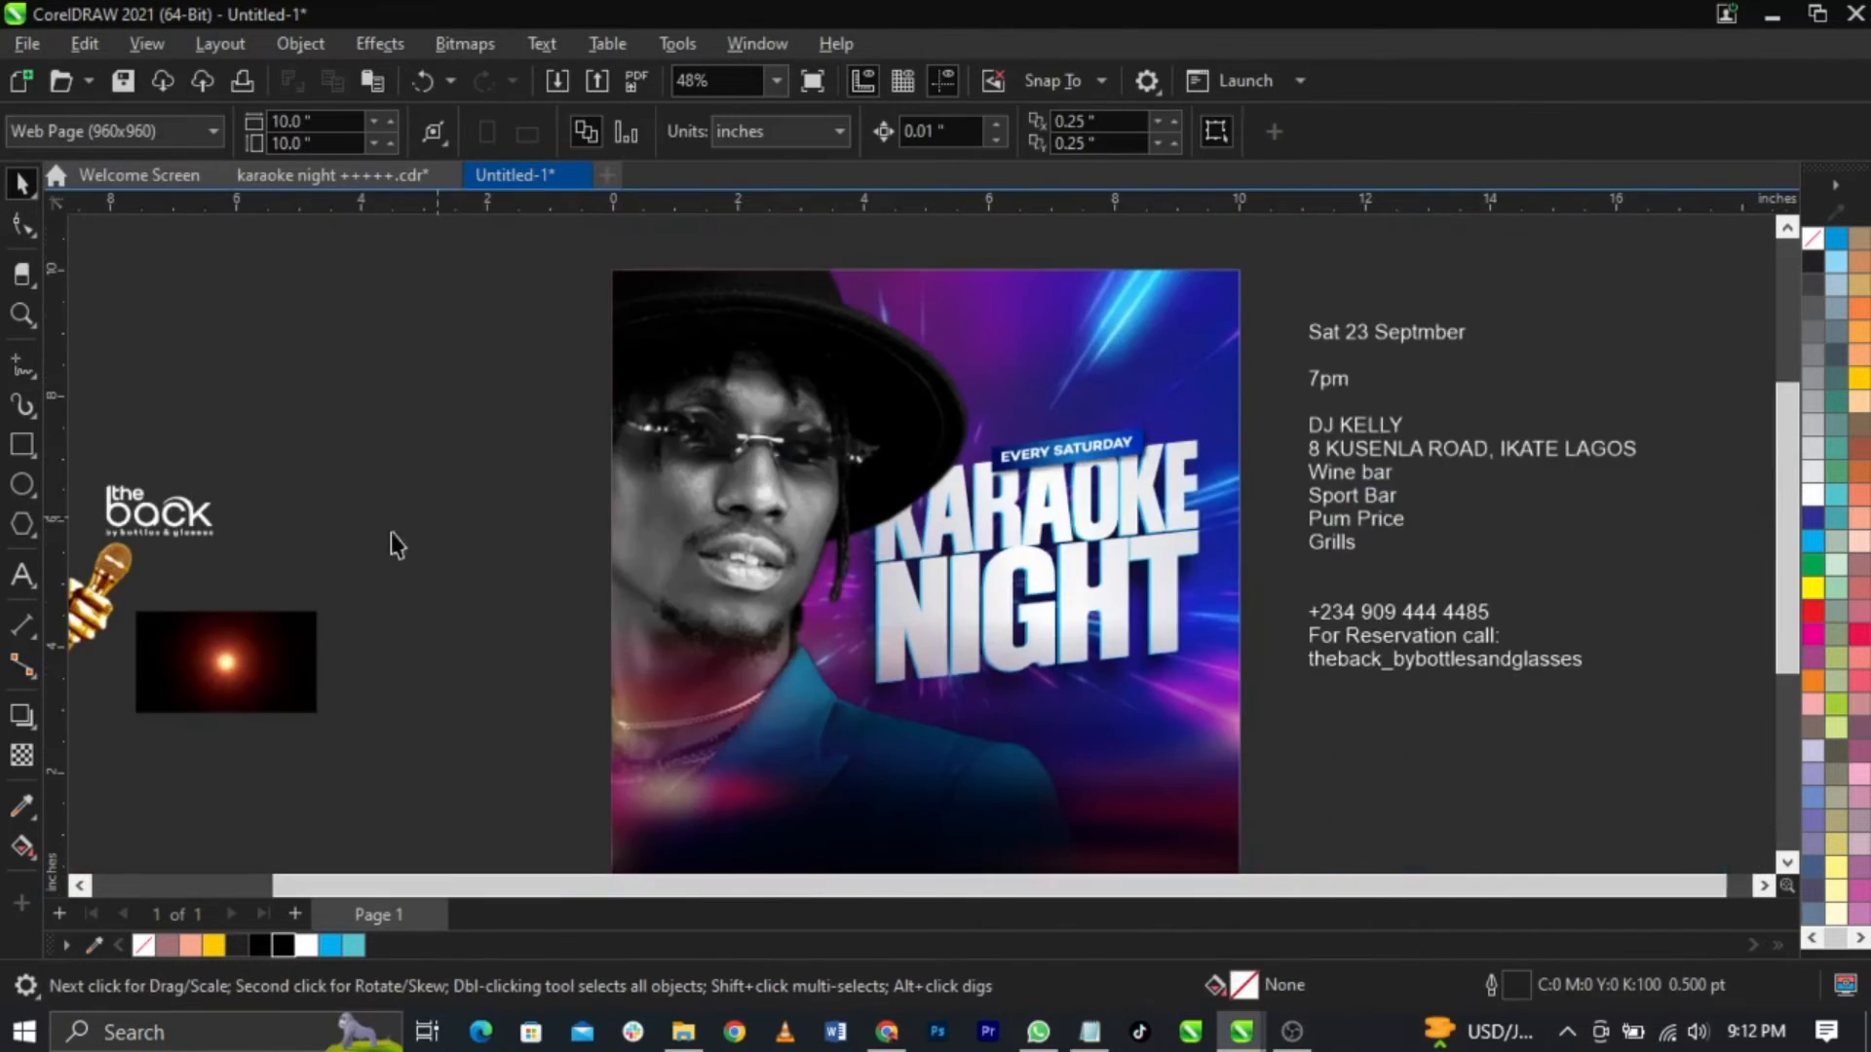
Step: Move the white "the back" logo from outside the page onto the poster, above the EVERY SATURDAY bar
drag(209, 546, 1051, 368)
scroll(1125, 364, up, 6)
click(1507, 406)
scroll(1241, 292, down, 6)
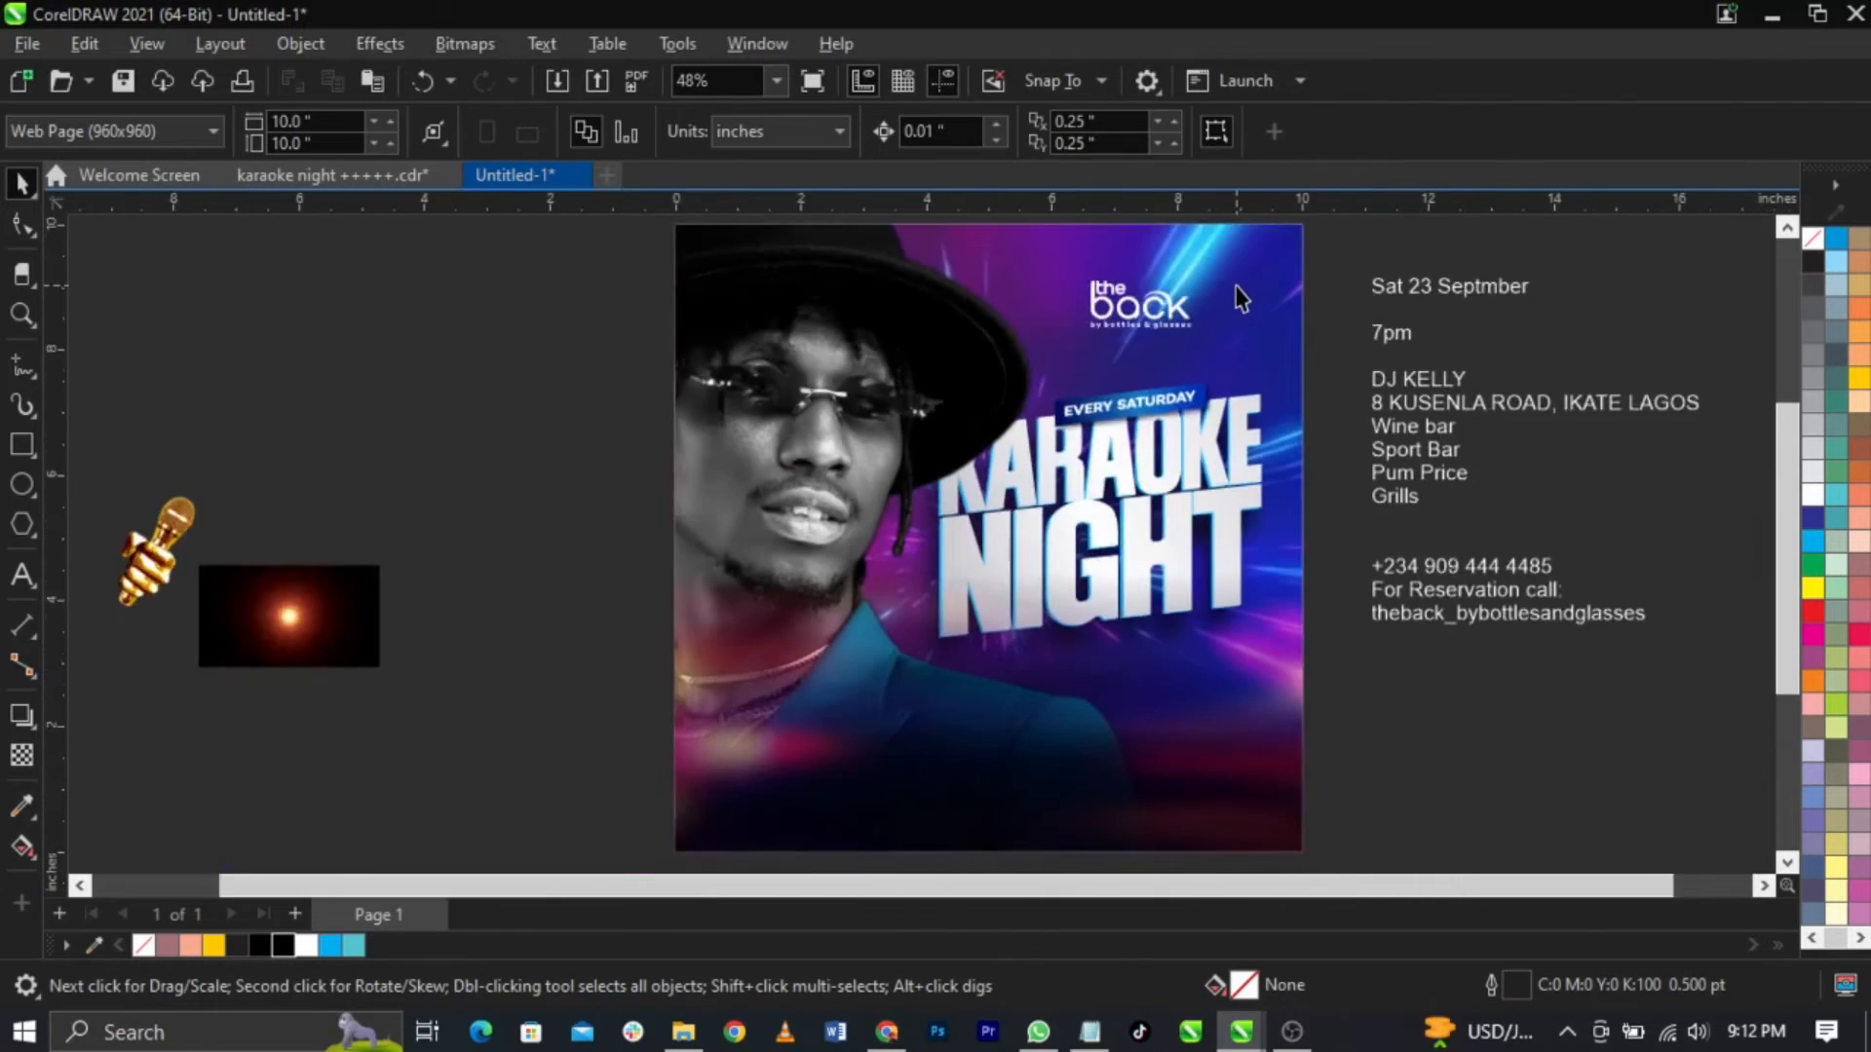
scroll(1330, 531, up, 1)
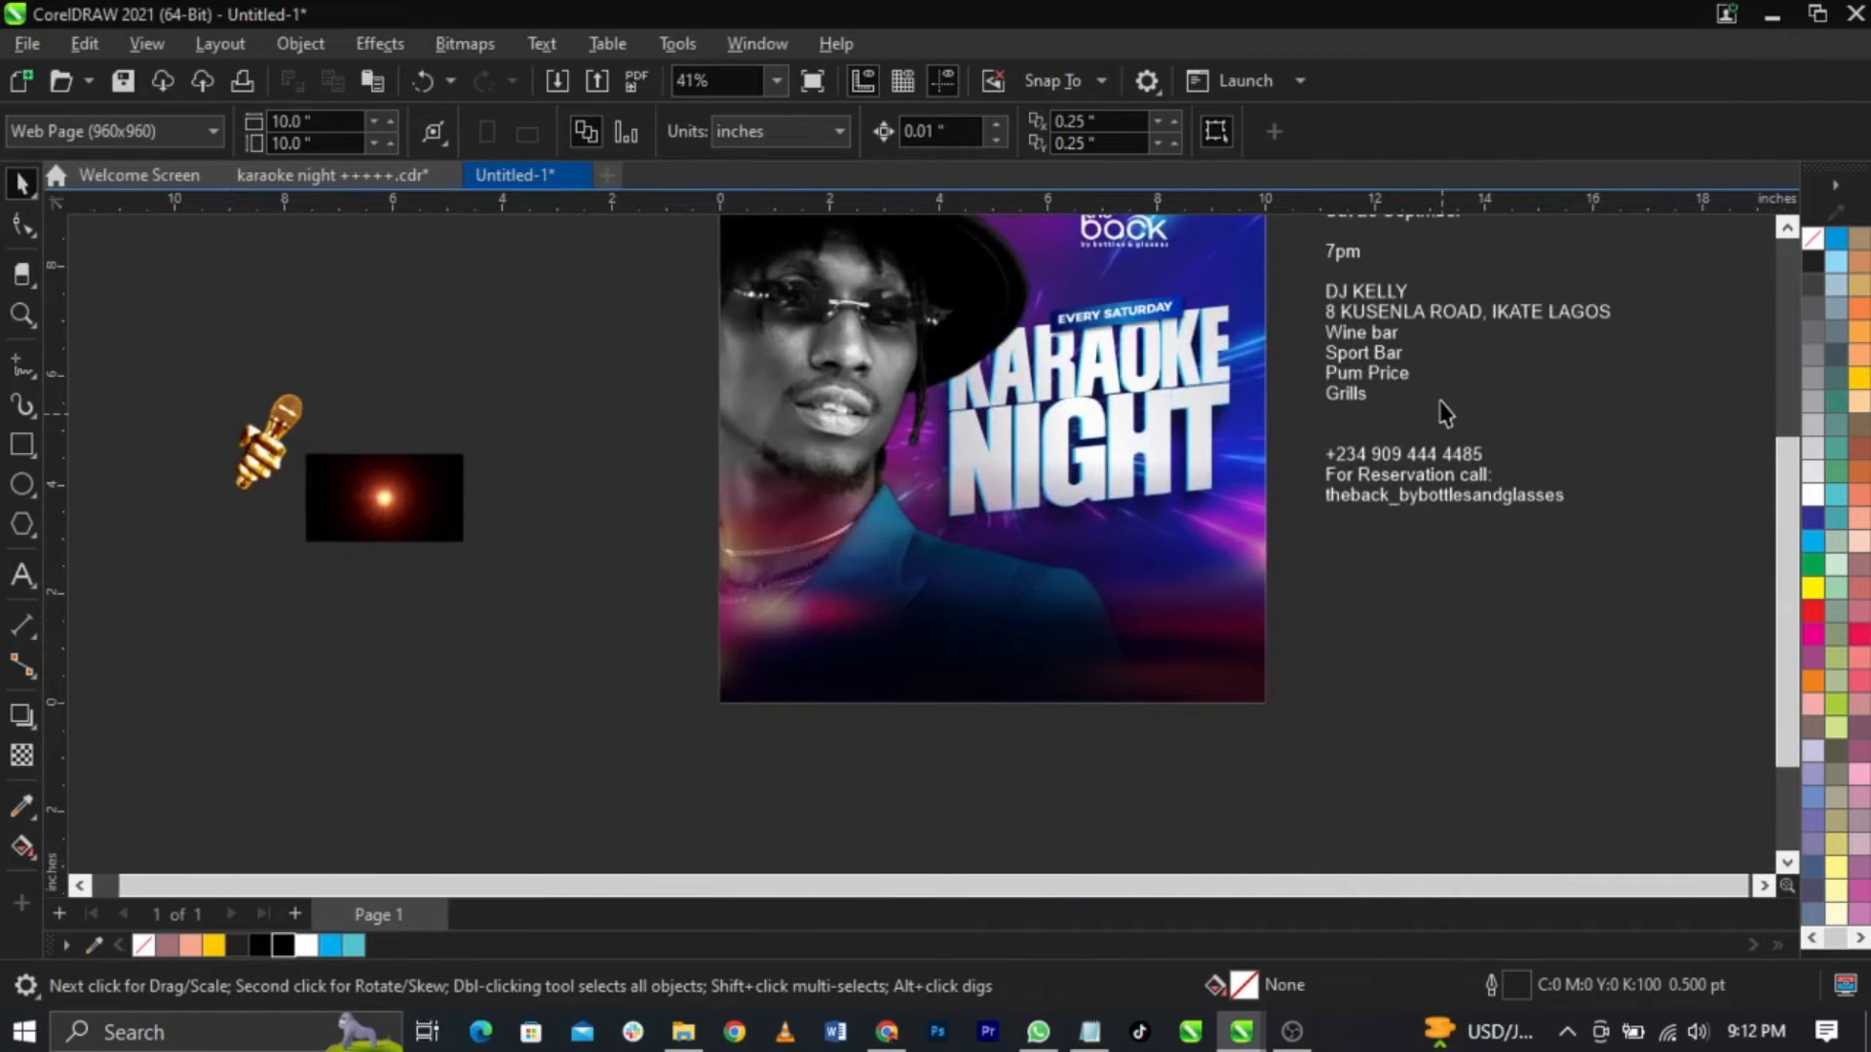
Step: Cut the DJ name, address and services lines out of the event details and paste them as separate text low on the poster
drag(1412, 346, 1469, 541)
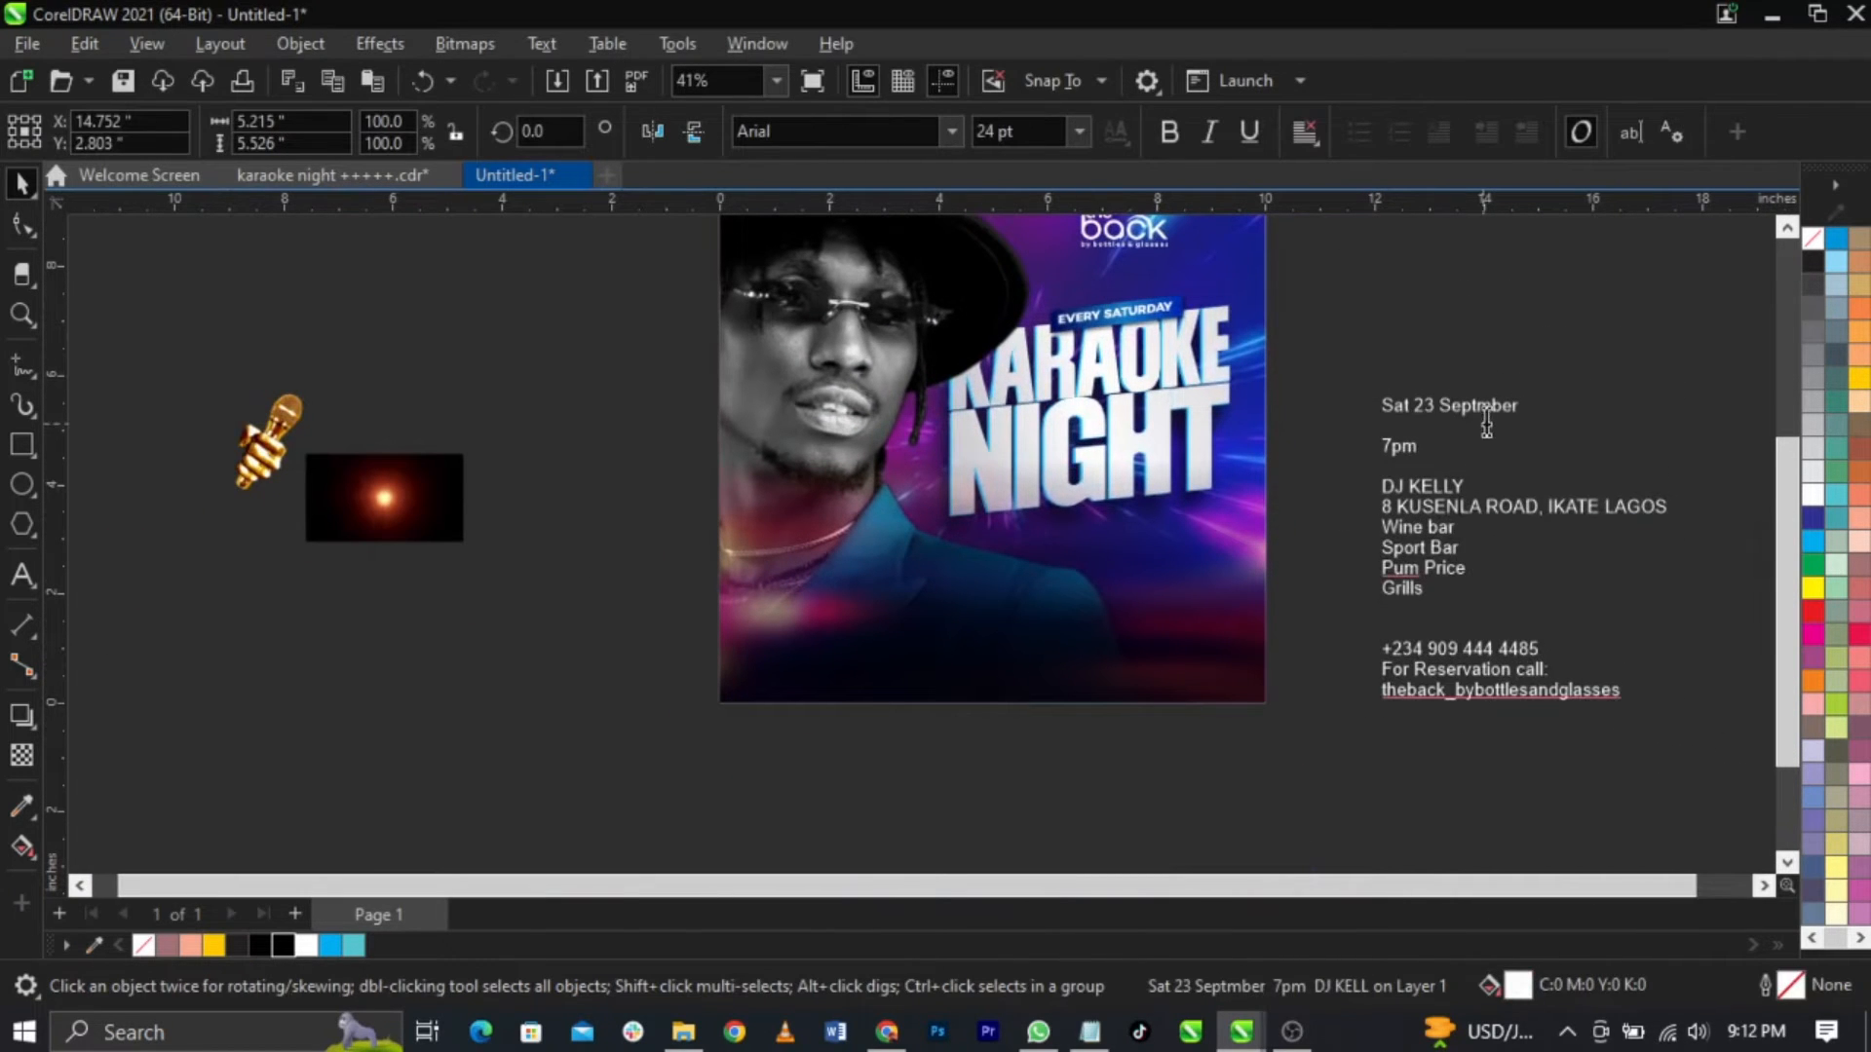
drag(1535, 410, 1364, 408)
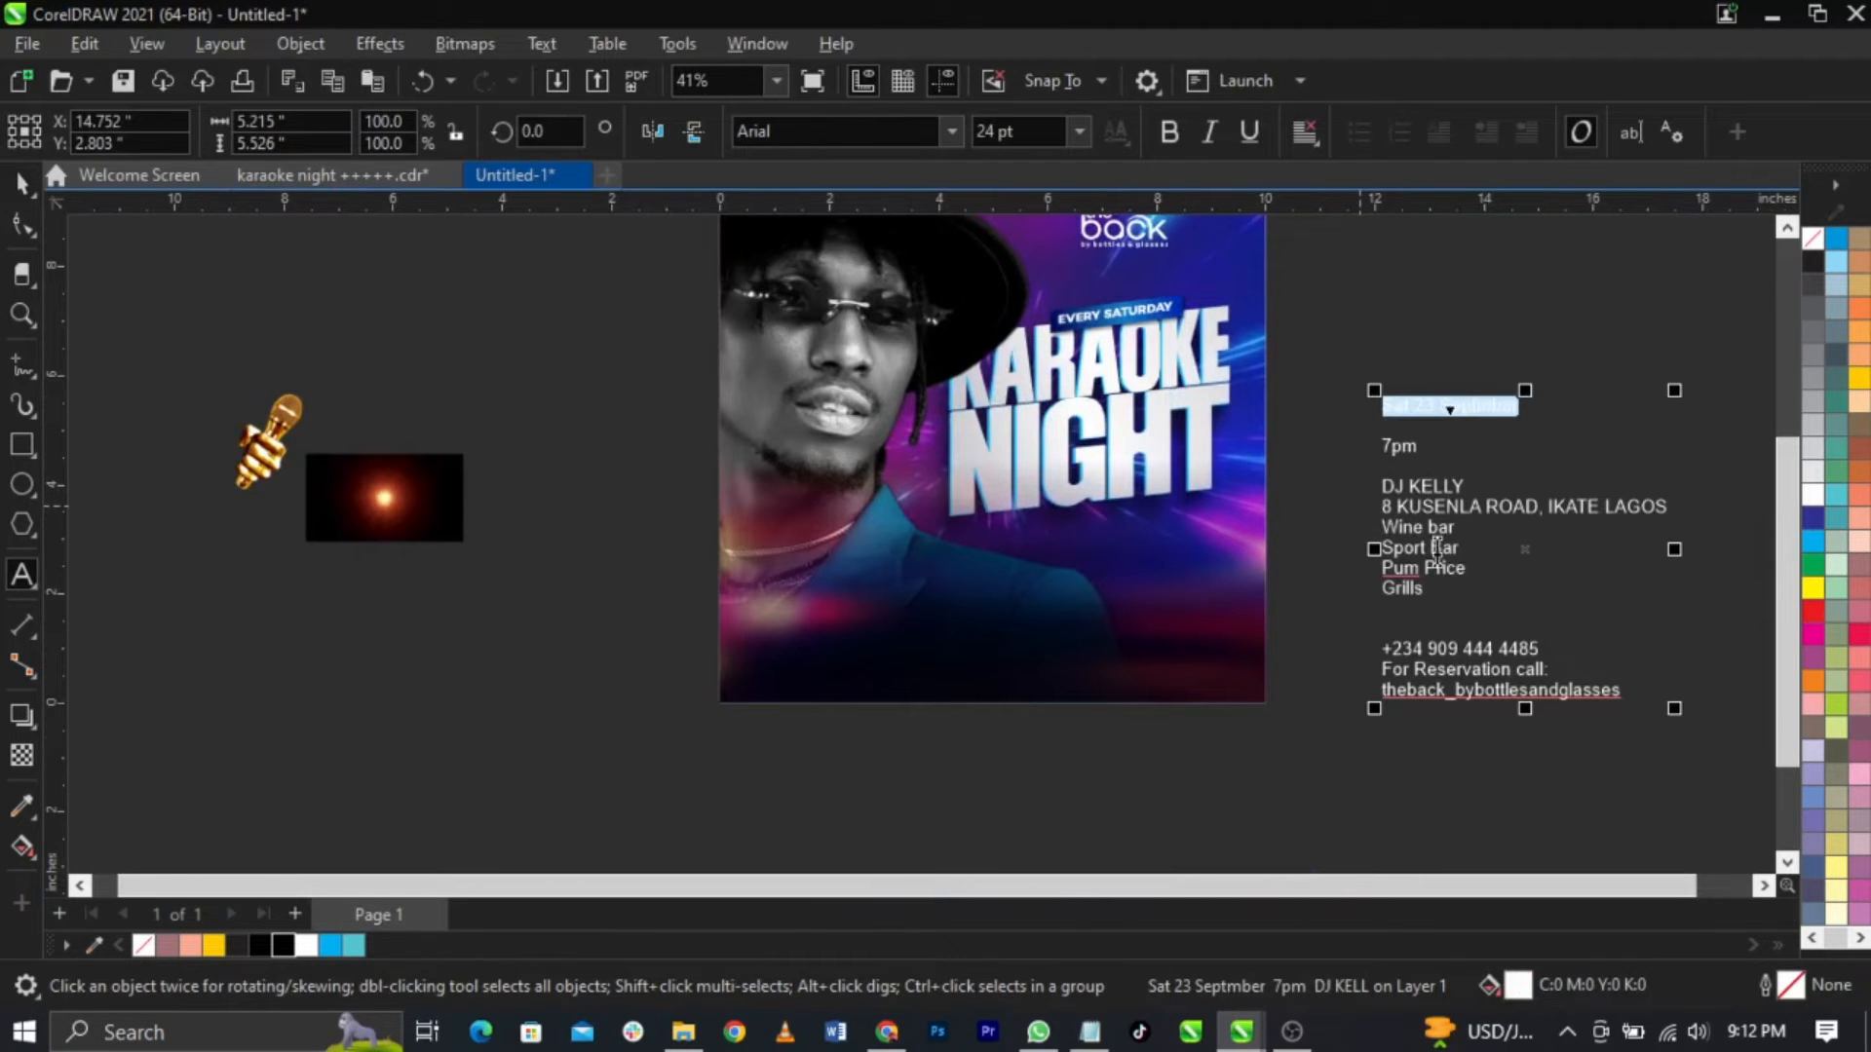
drag(1384, 490, 1467, 589)
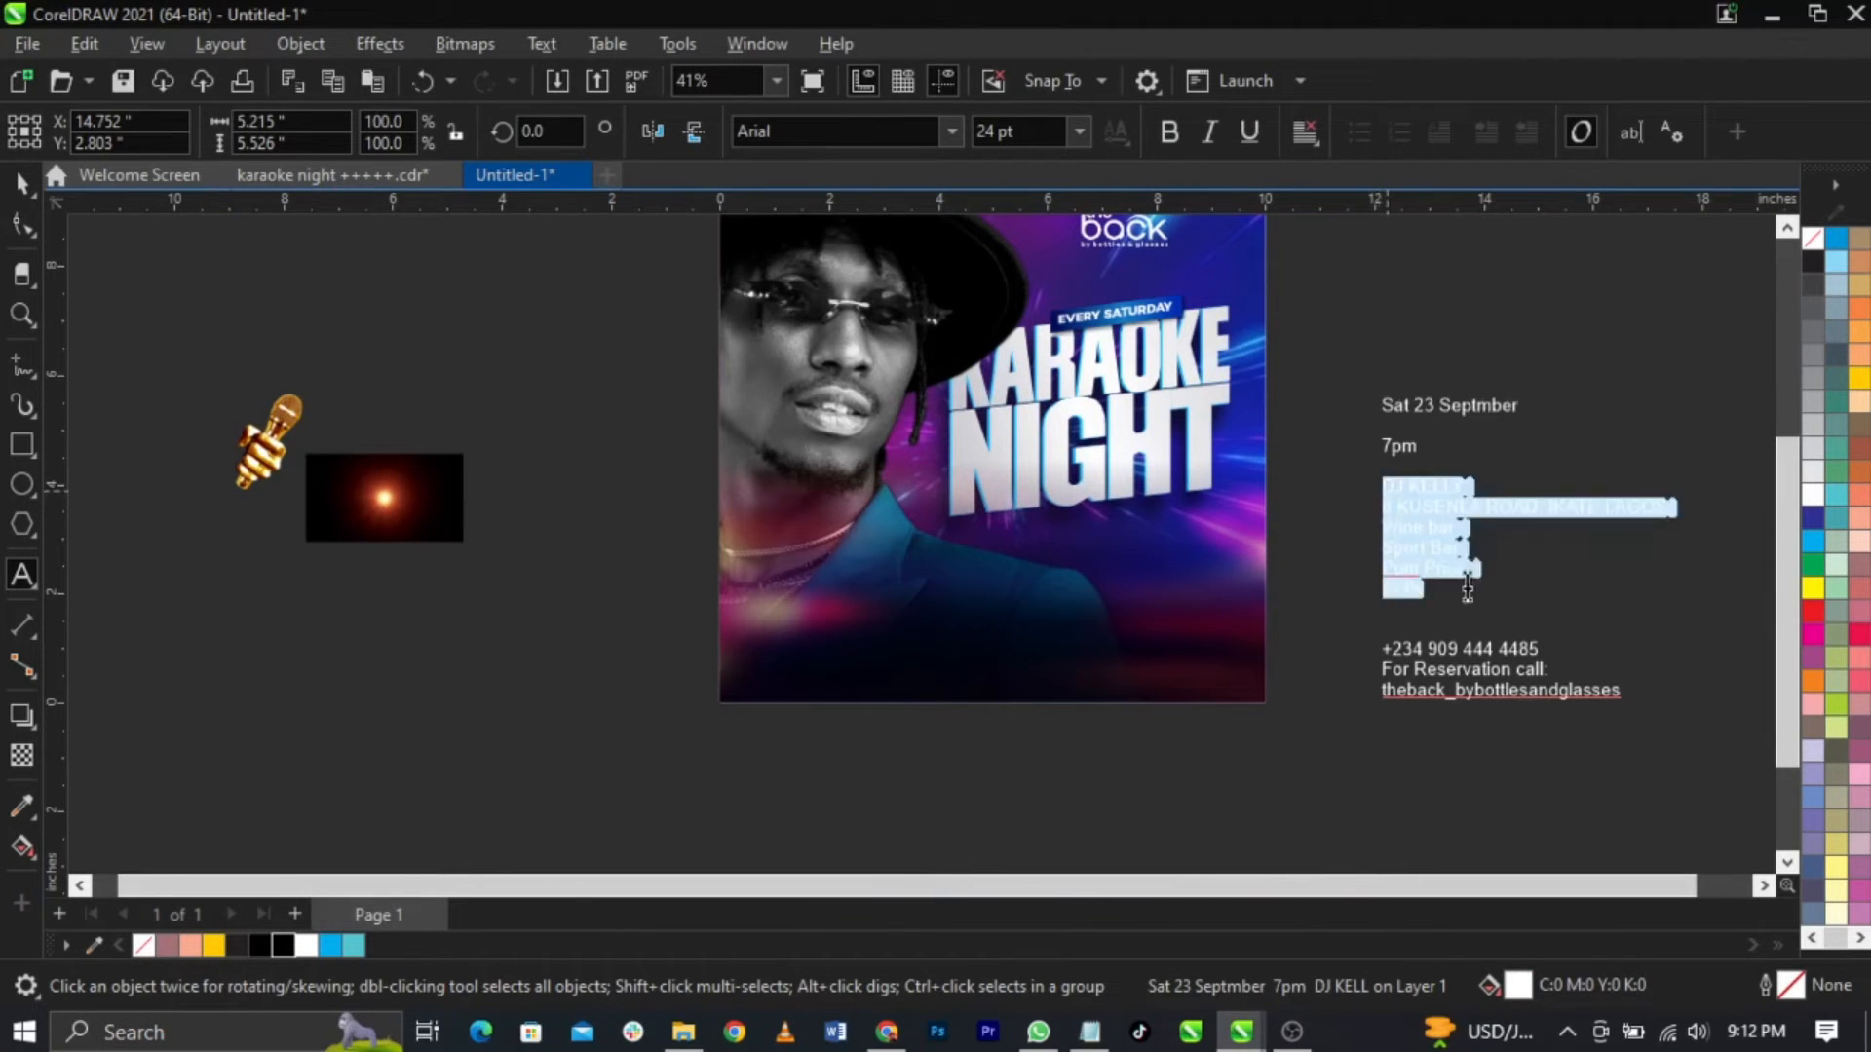
key(ctrl+x)
click(934, 603)
key(ctrl+v)
Step: Join the services into one line with vertical-bar separators, reading "Wine bar | Sport Bar | Pum Price | Grills"
key(F2)
drag(632, 516, 1440, 723)
double_click(854, 590)
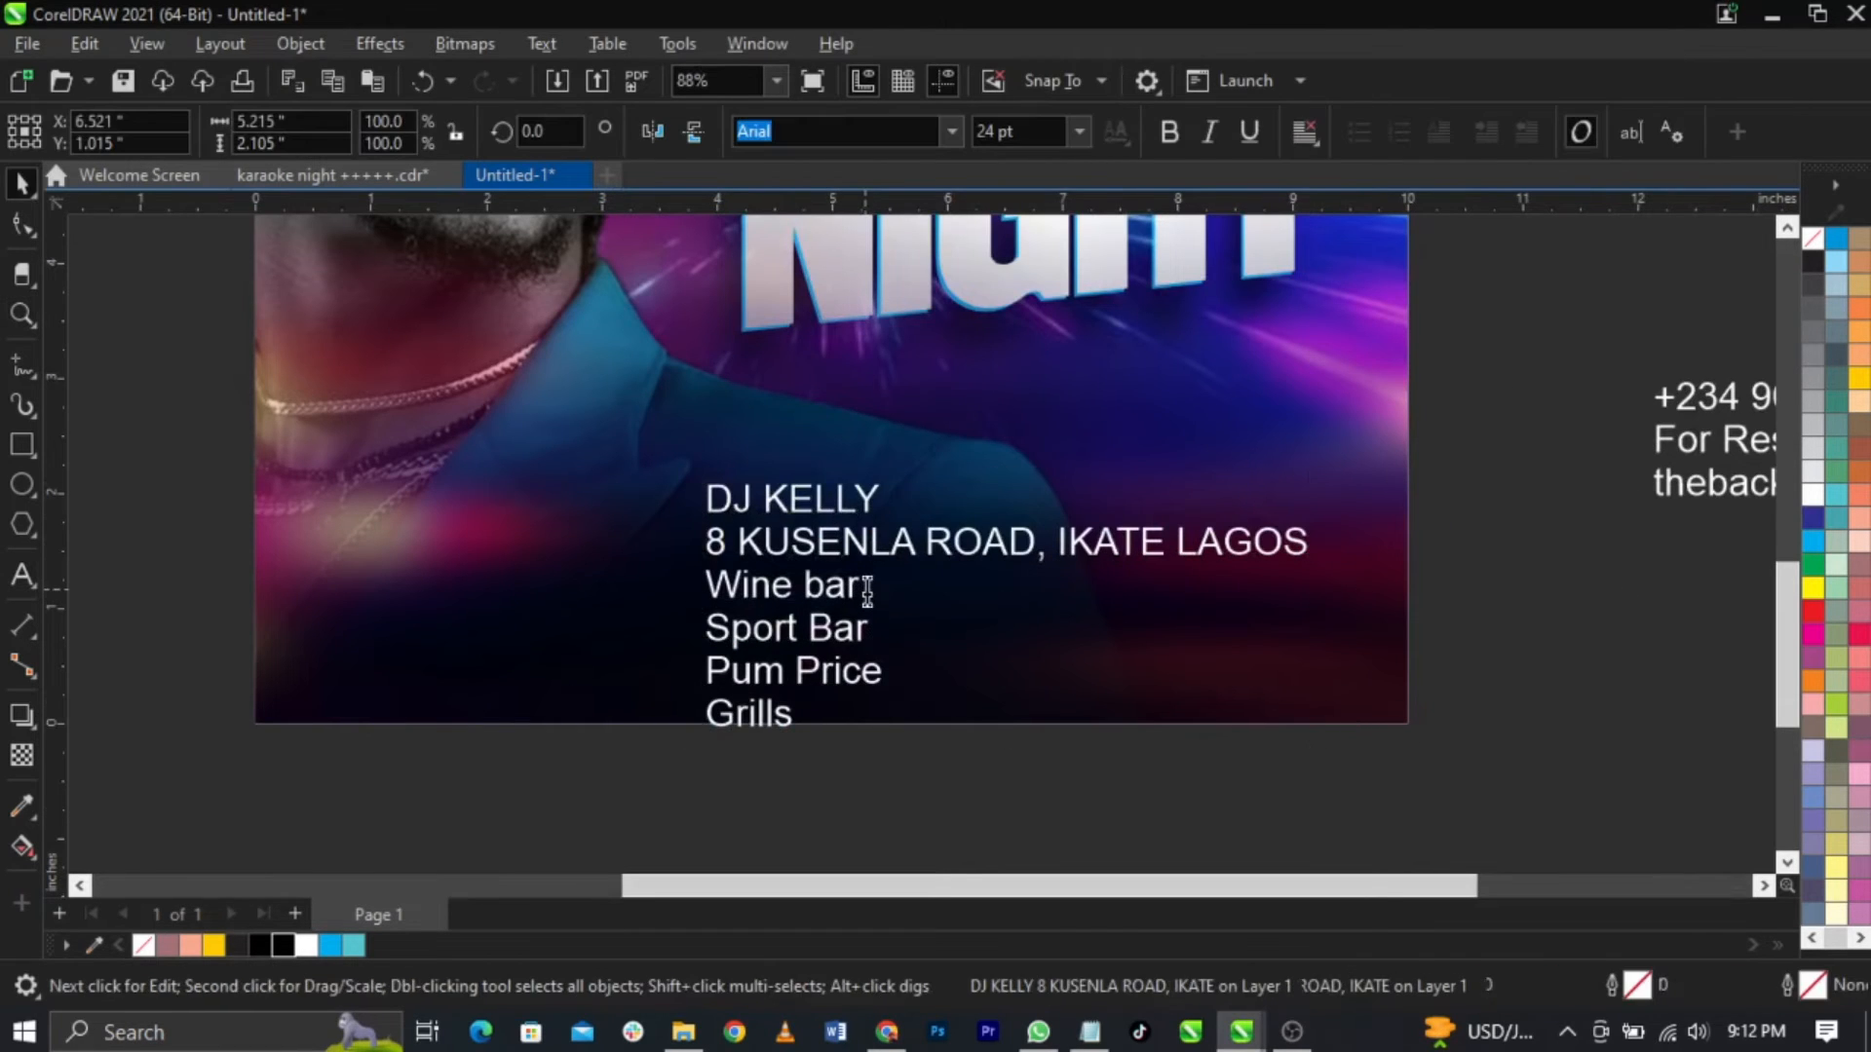
key(Delete)
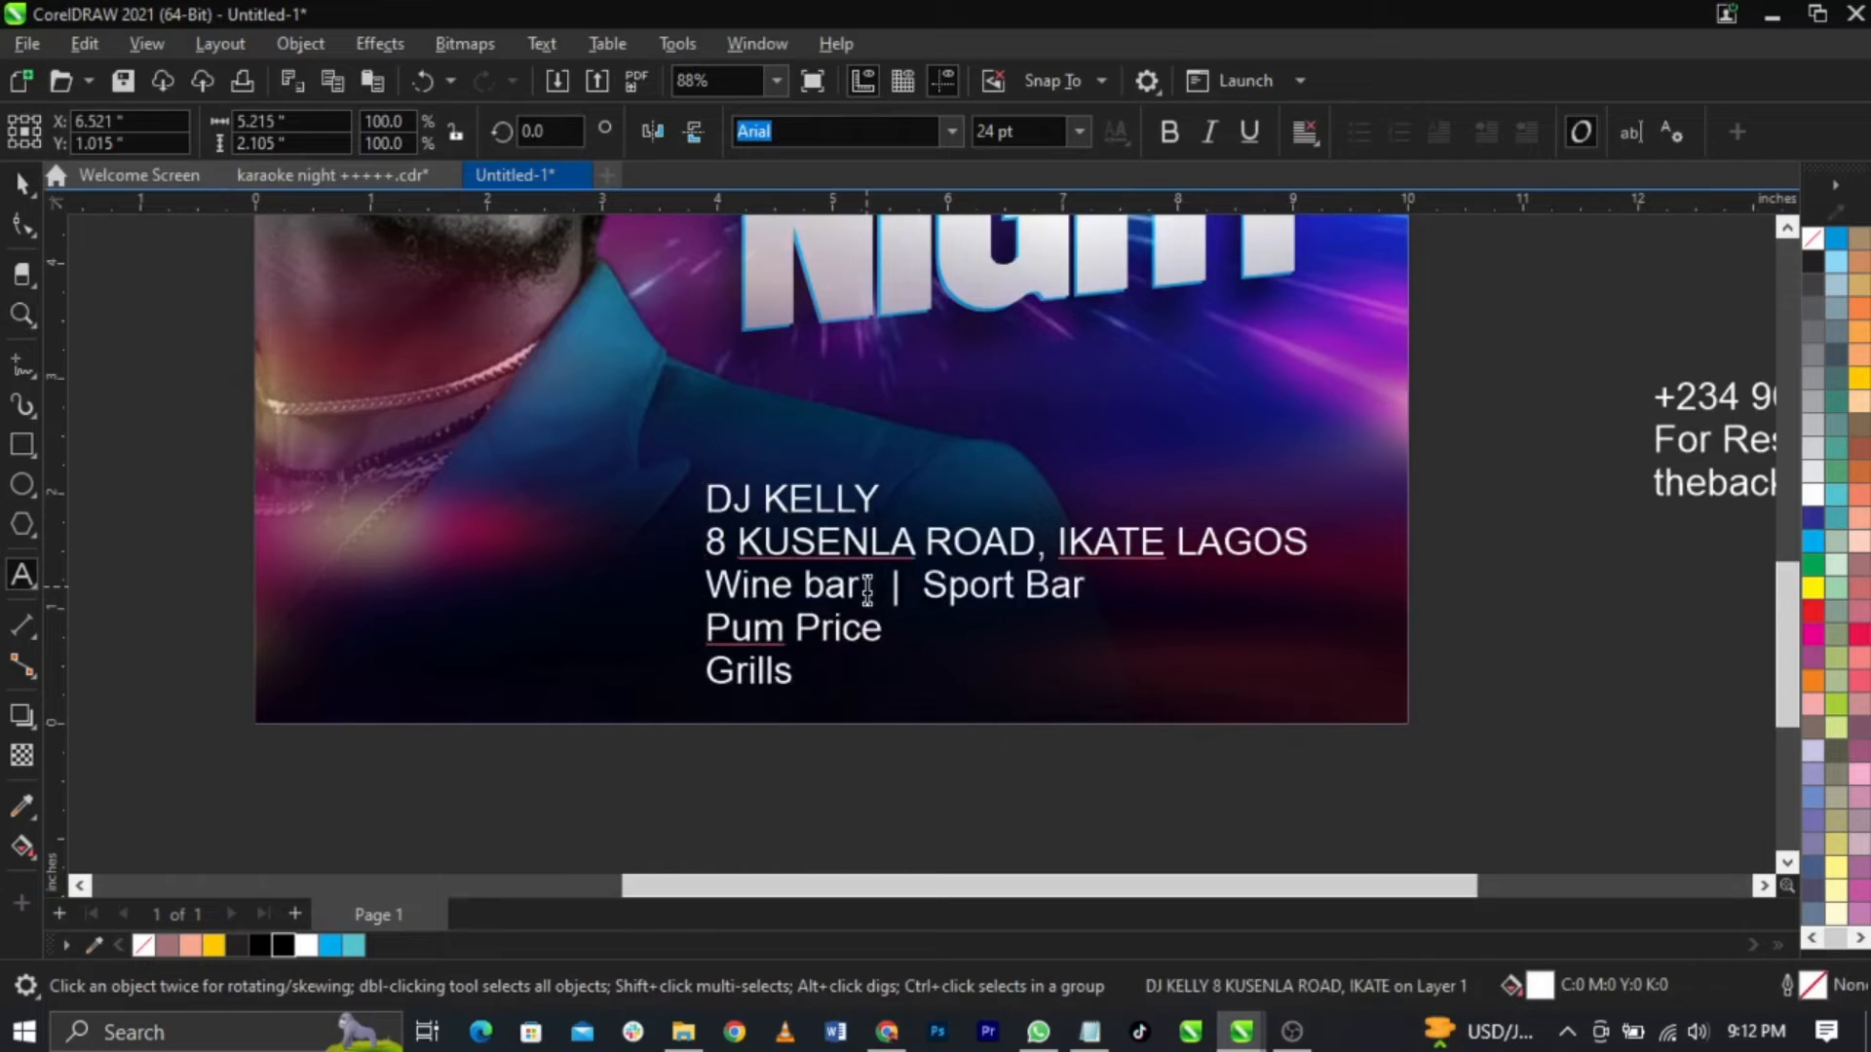
click(1104, 590)
key(Delete)
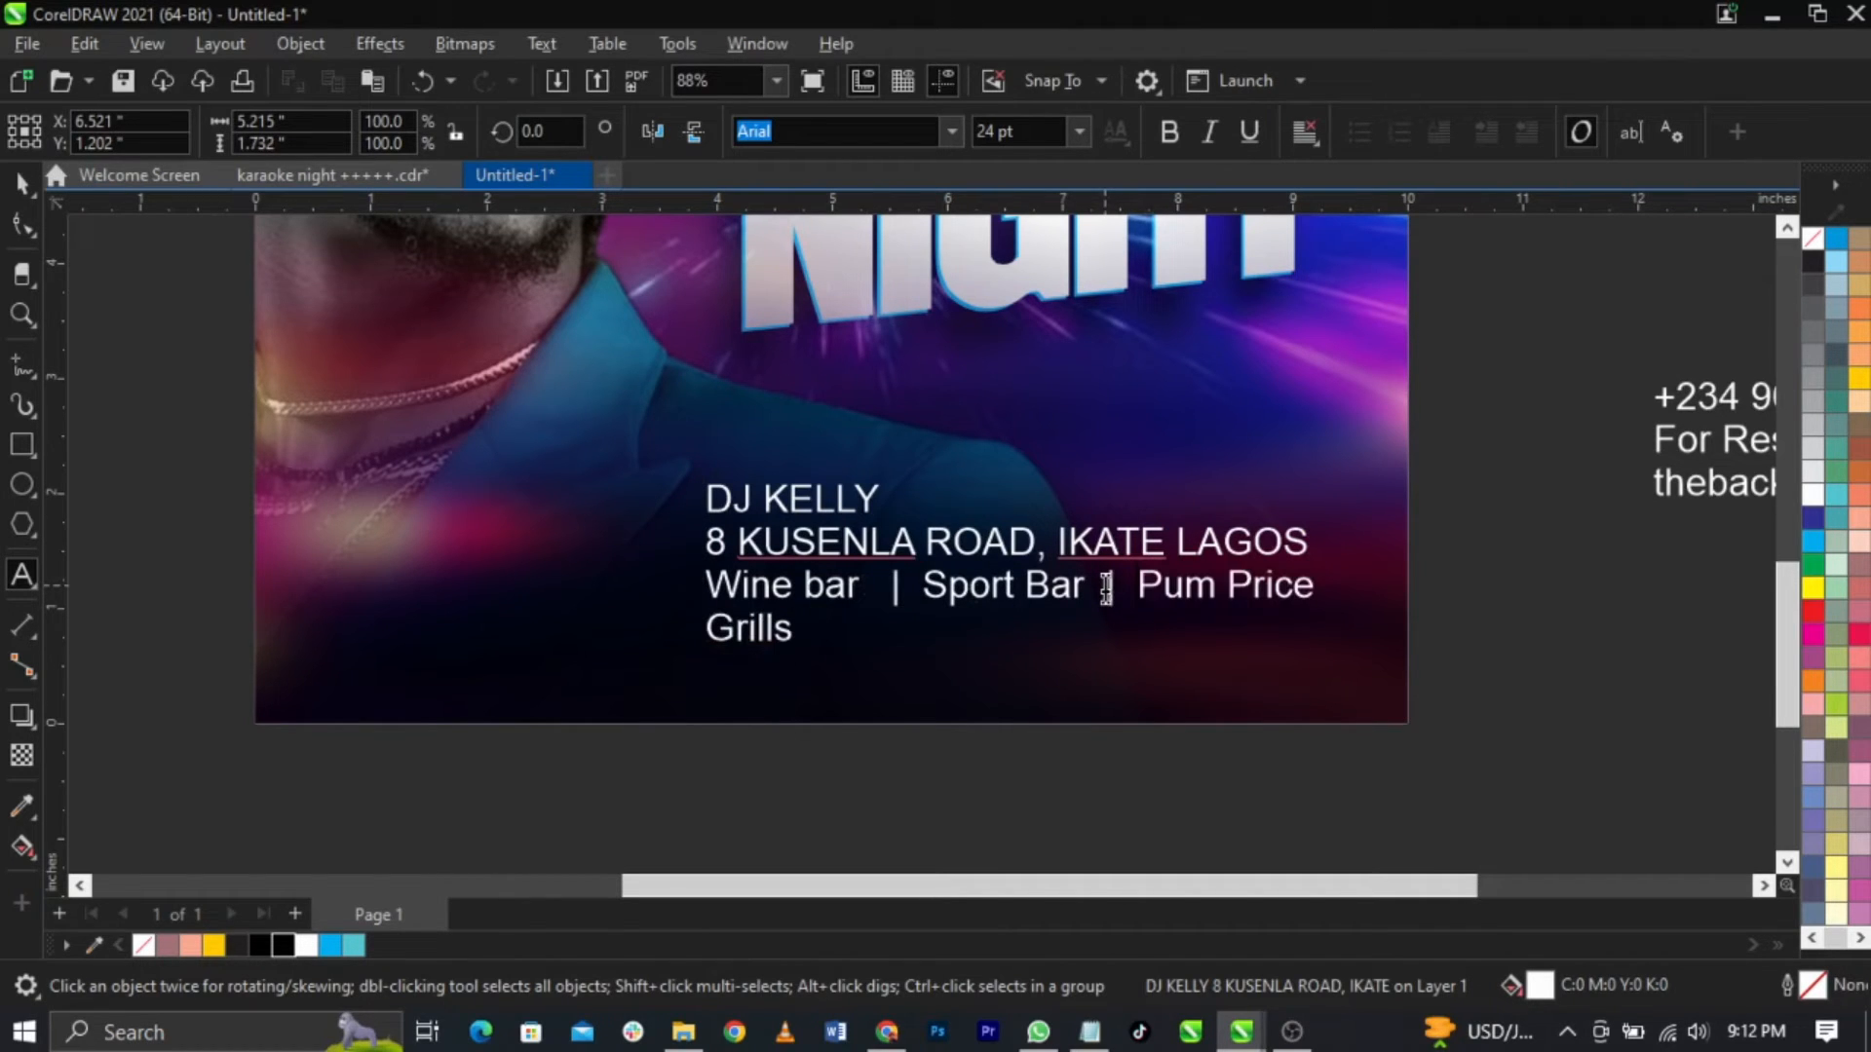
click(1314, 586)
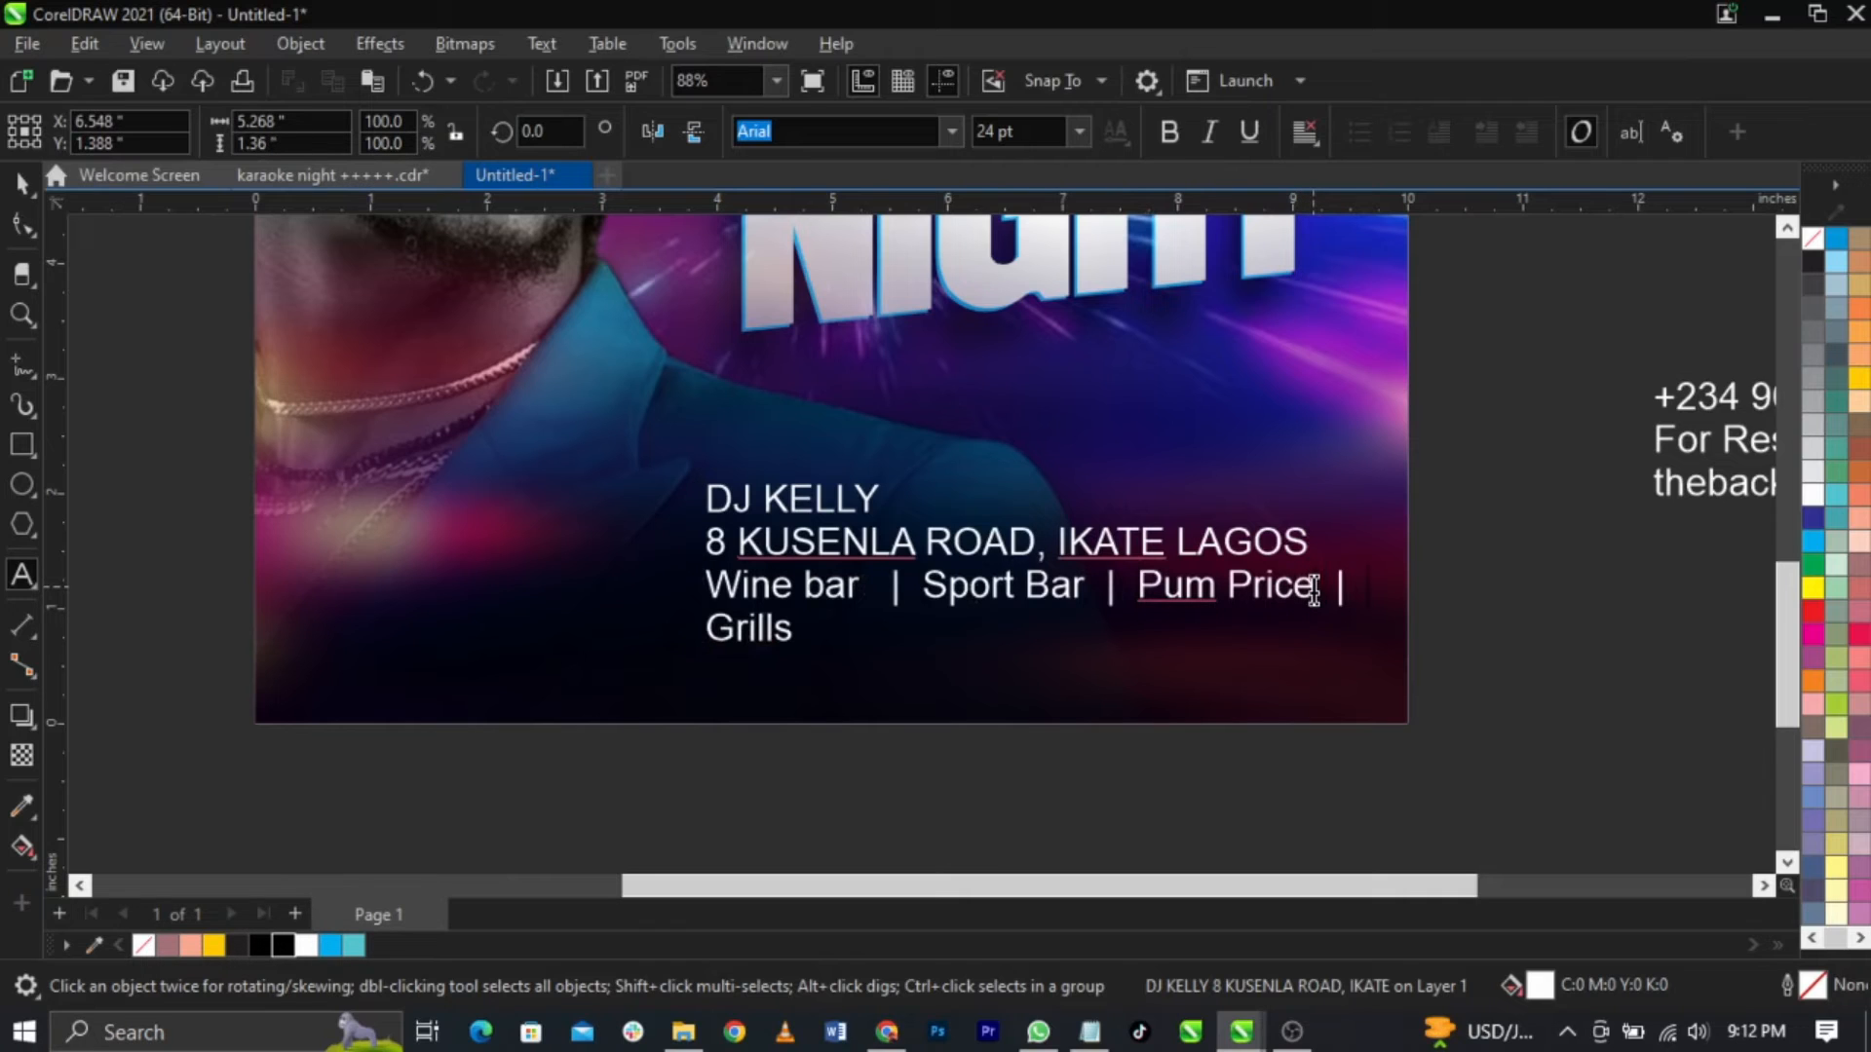
key(Delete)
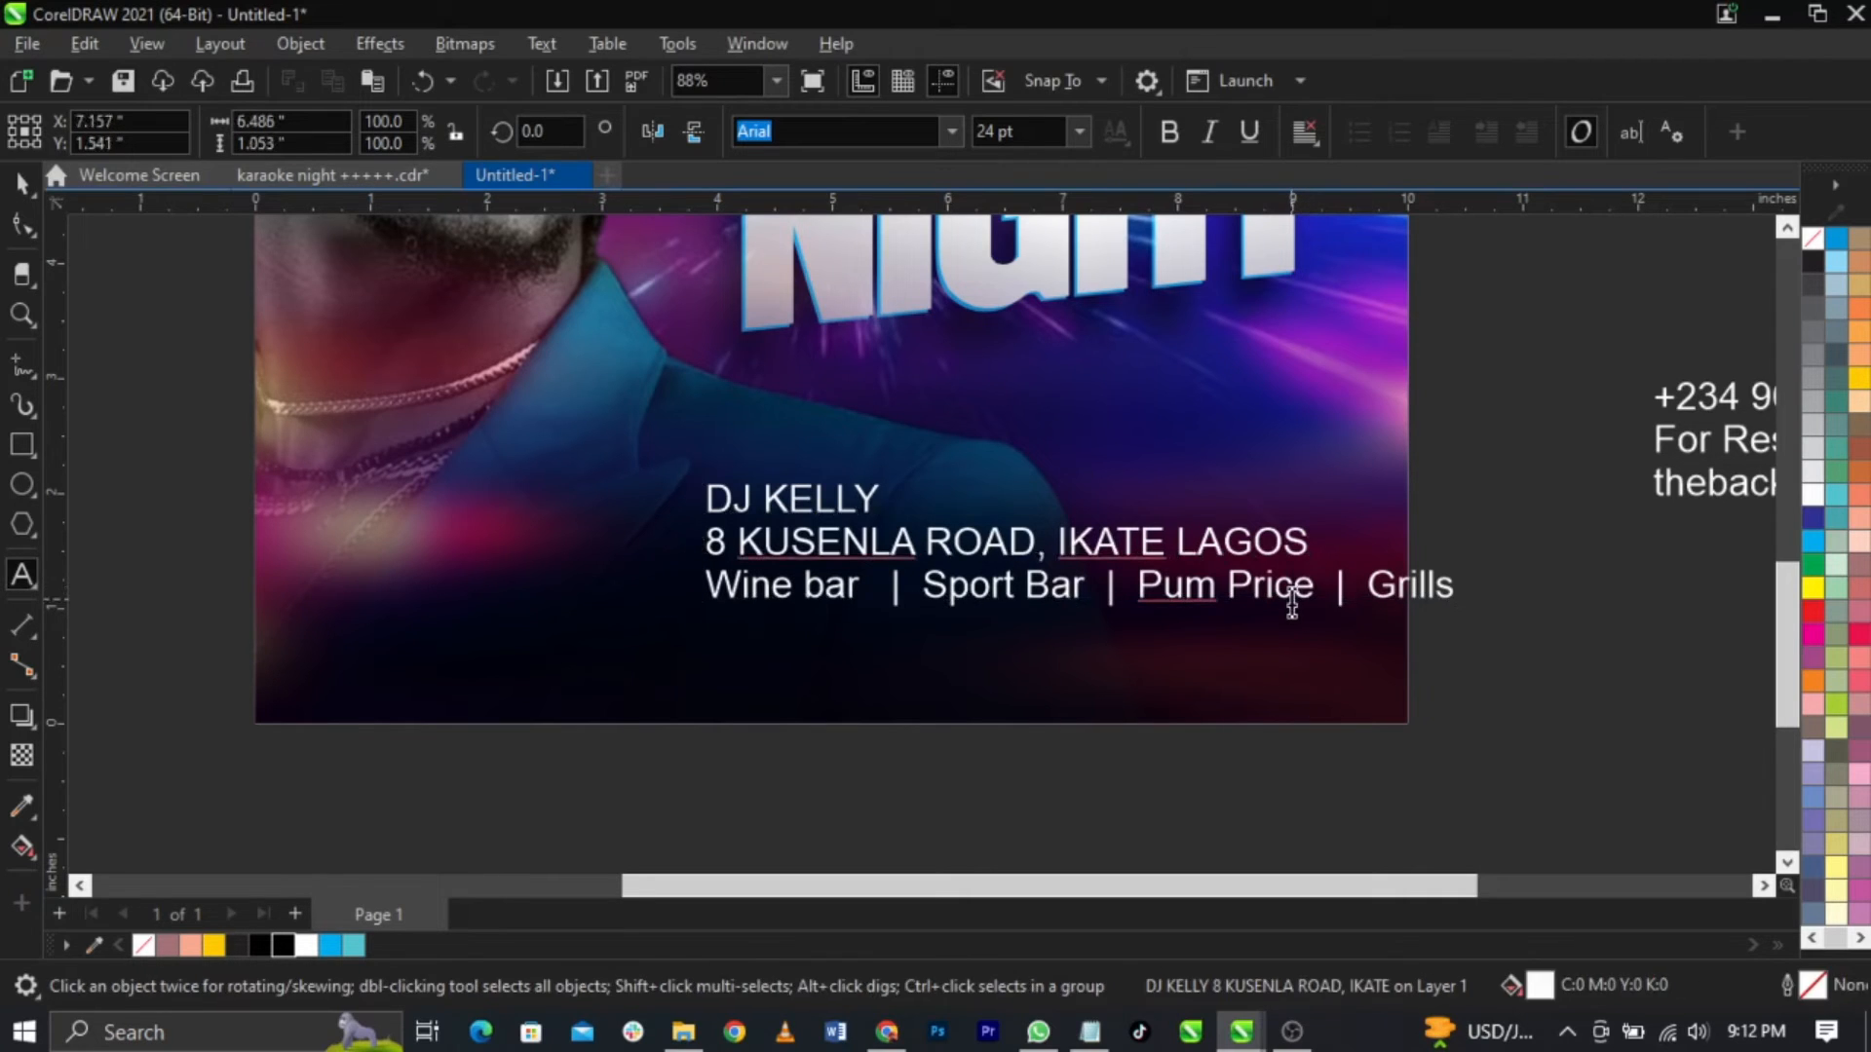
Step: Centre-align the DJ name, address and services text and centre the block horizontally on the poster
key(ctrl+a)
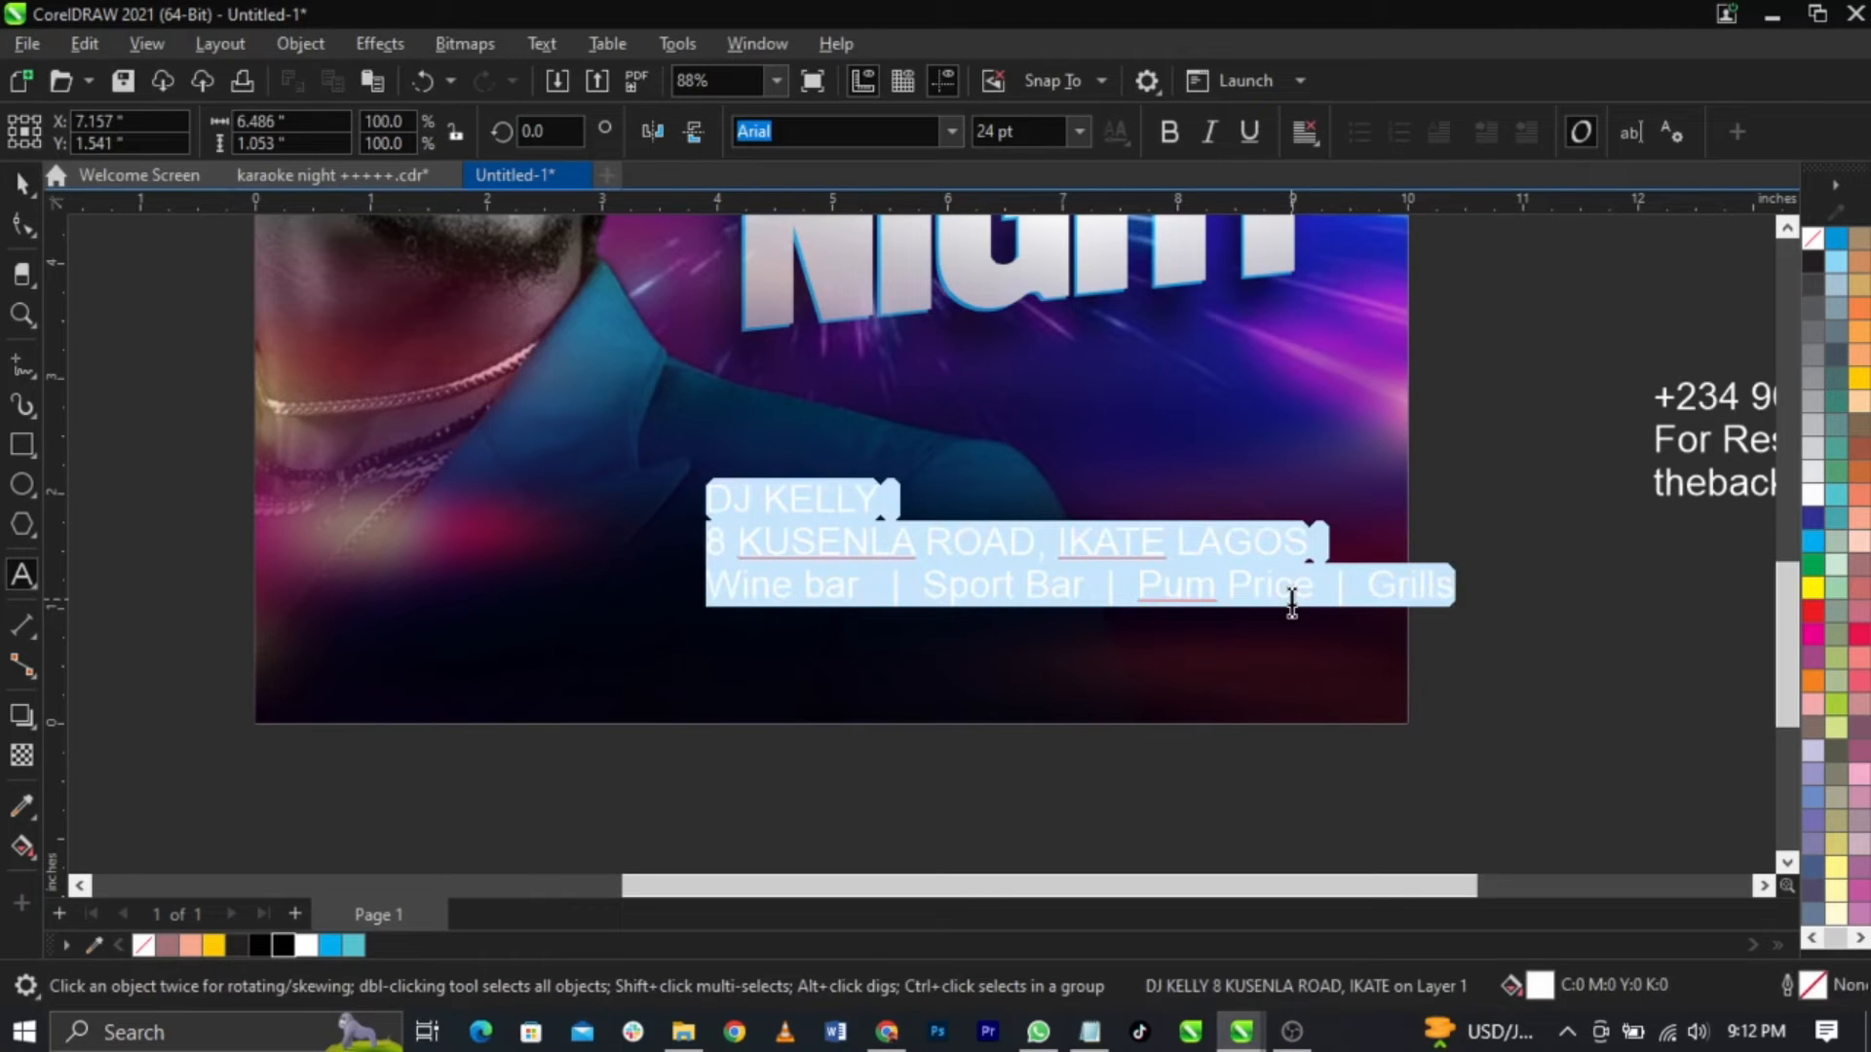
key(ctrl+e)
key(ctrl+space)
shift+click(1246, 684)
key(c)
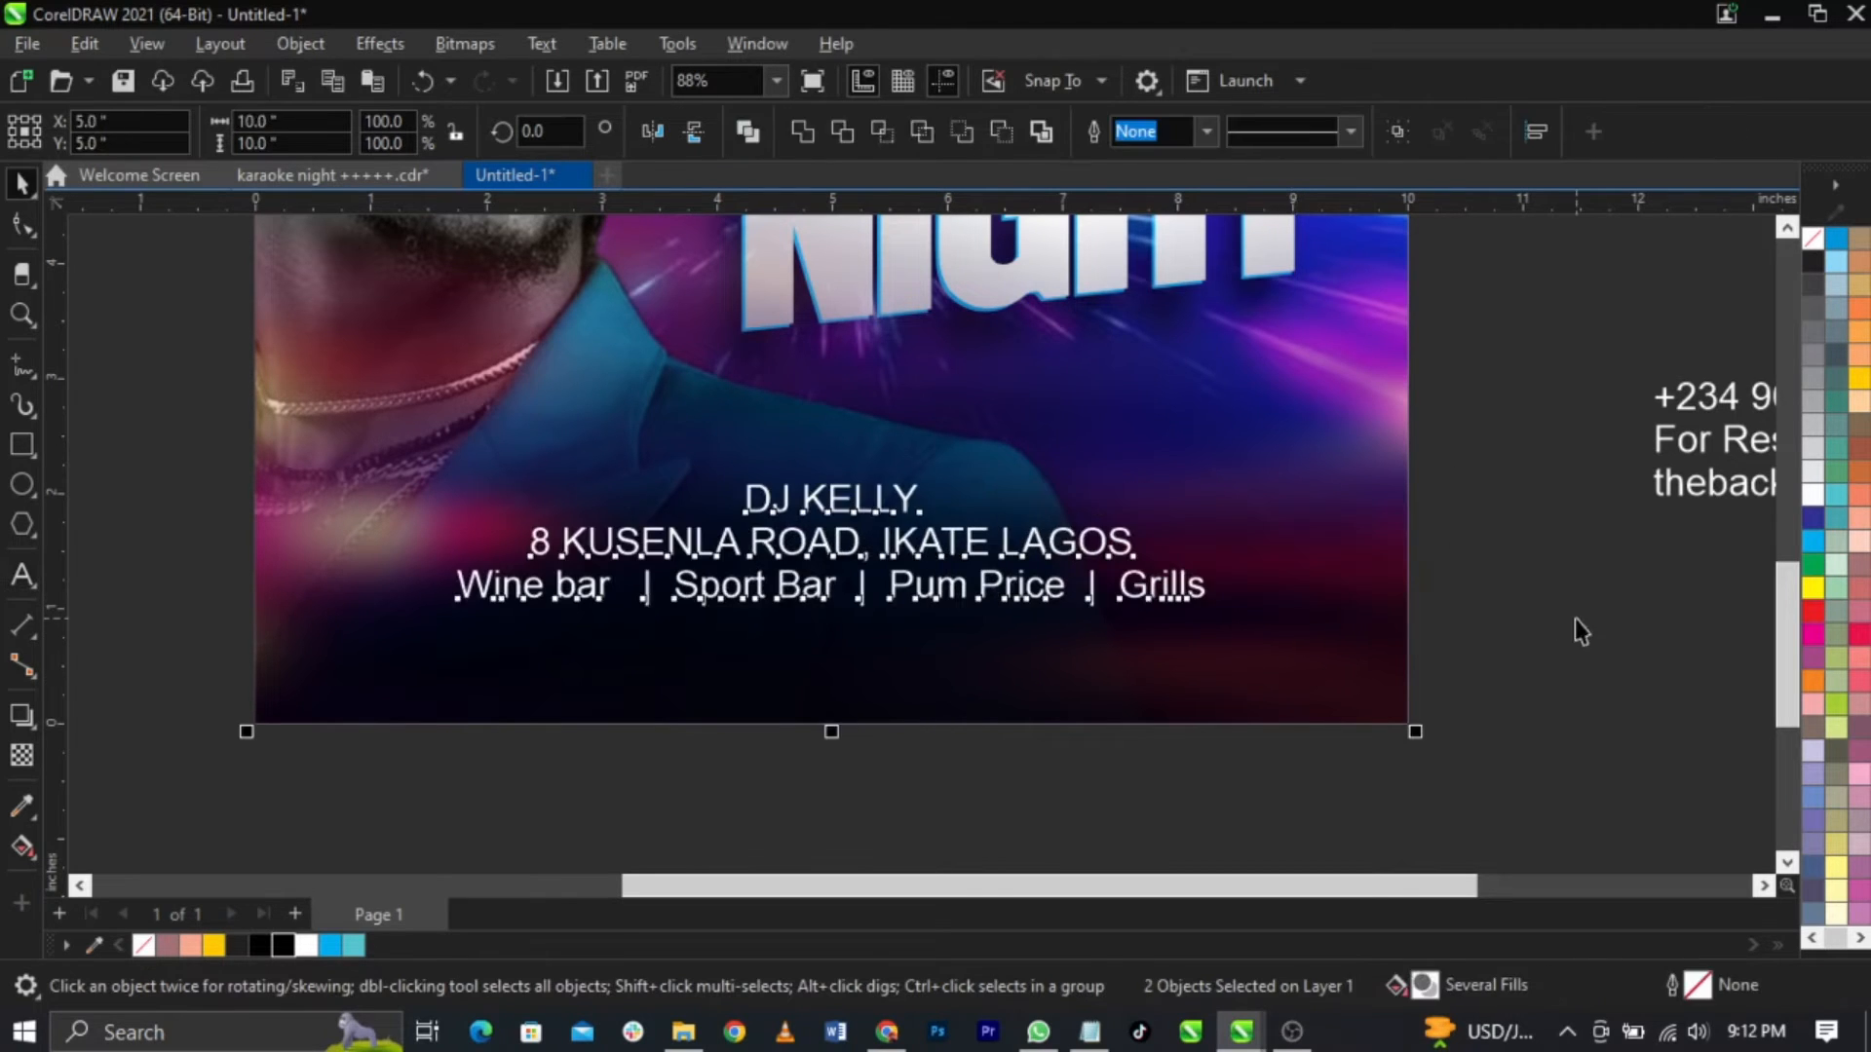
Step: Scale the centred text block down to about 22.9 pt and break it apart into separate lines
click(1576, 622)
click(1020, 565)
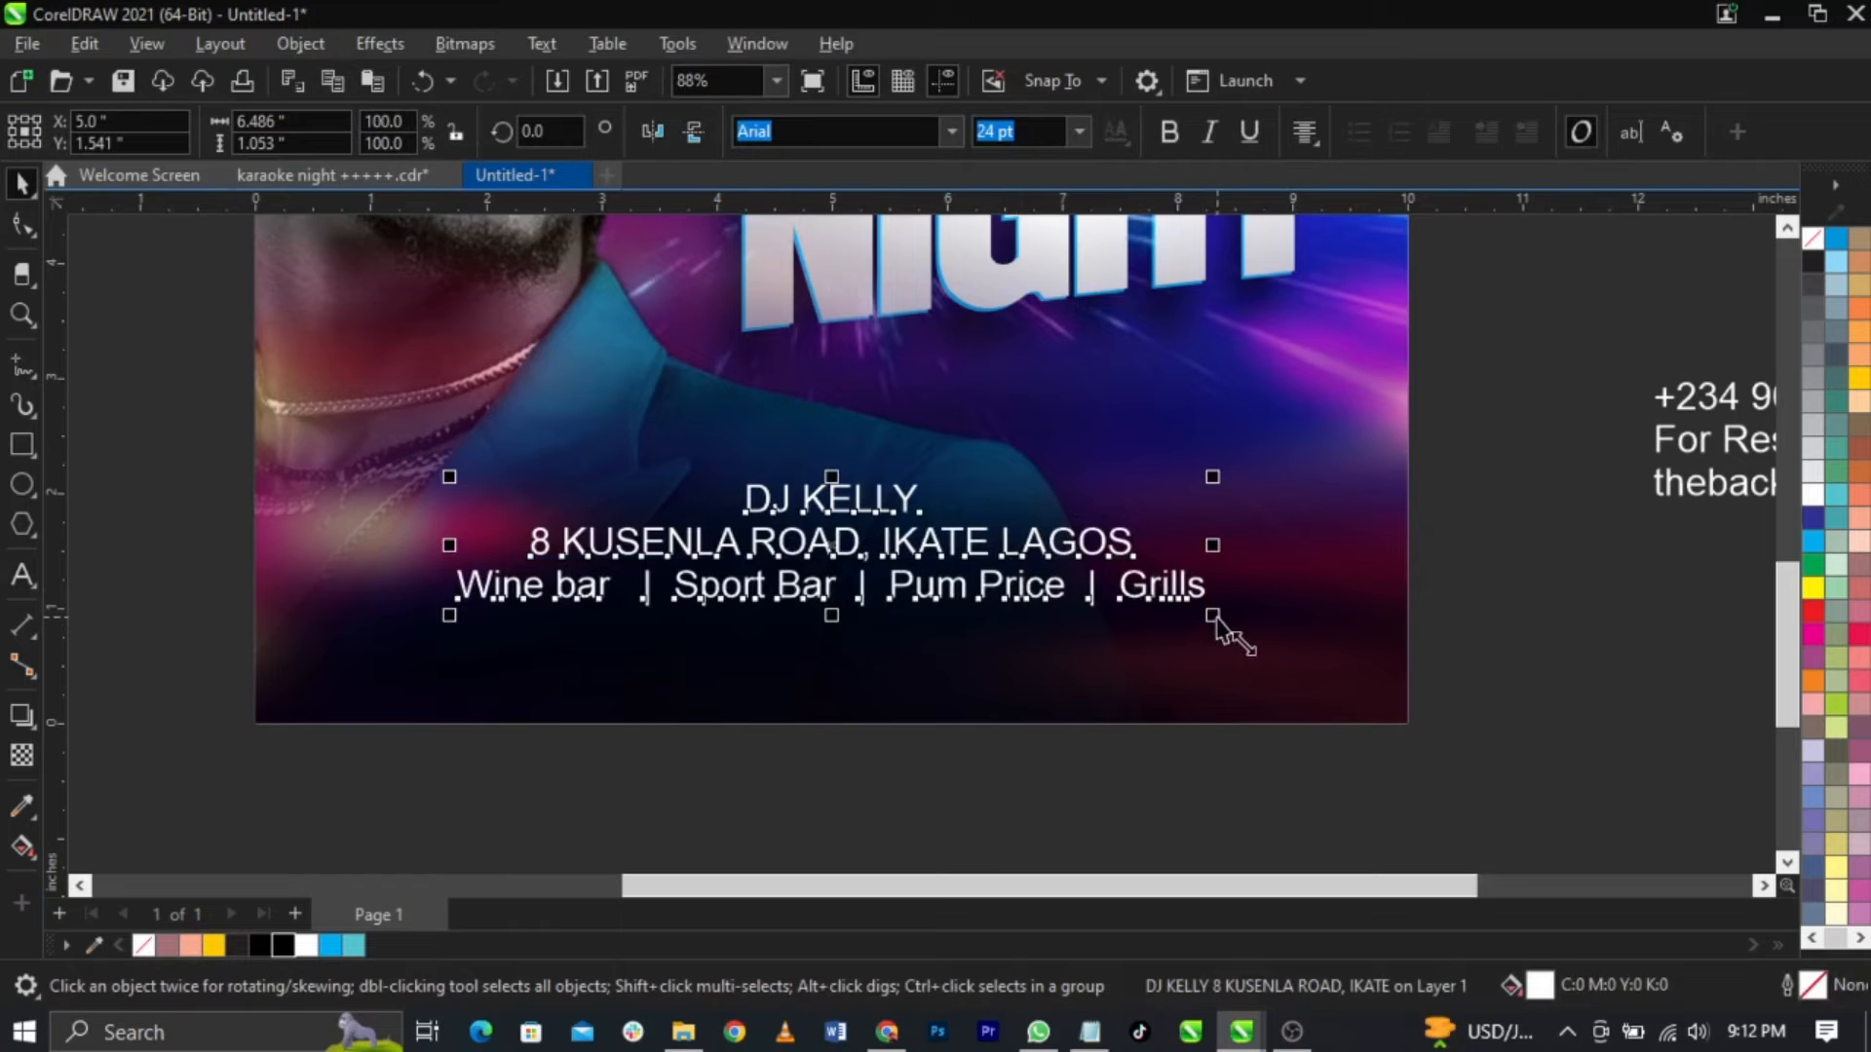
drag(1233, 635, 1177, 596)
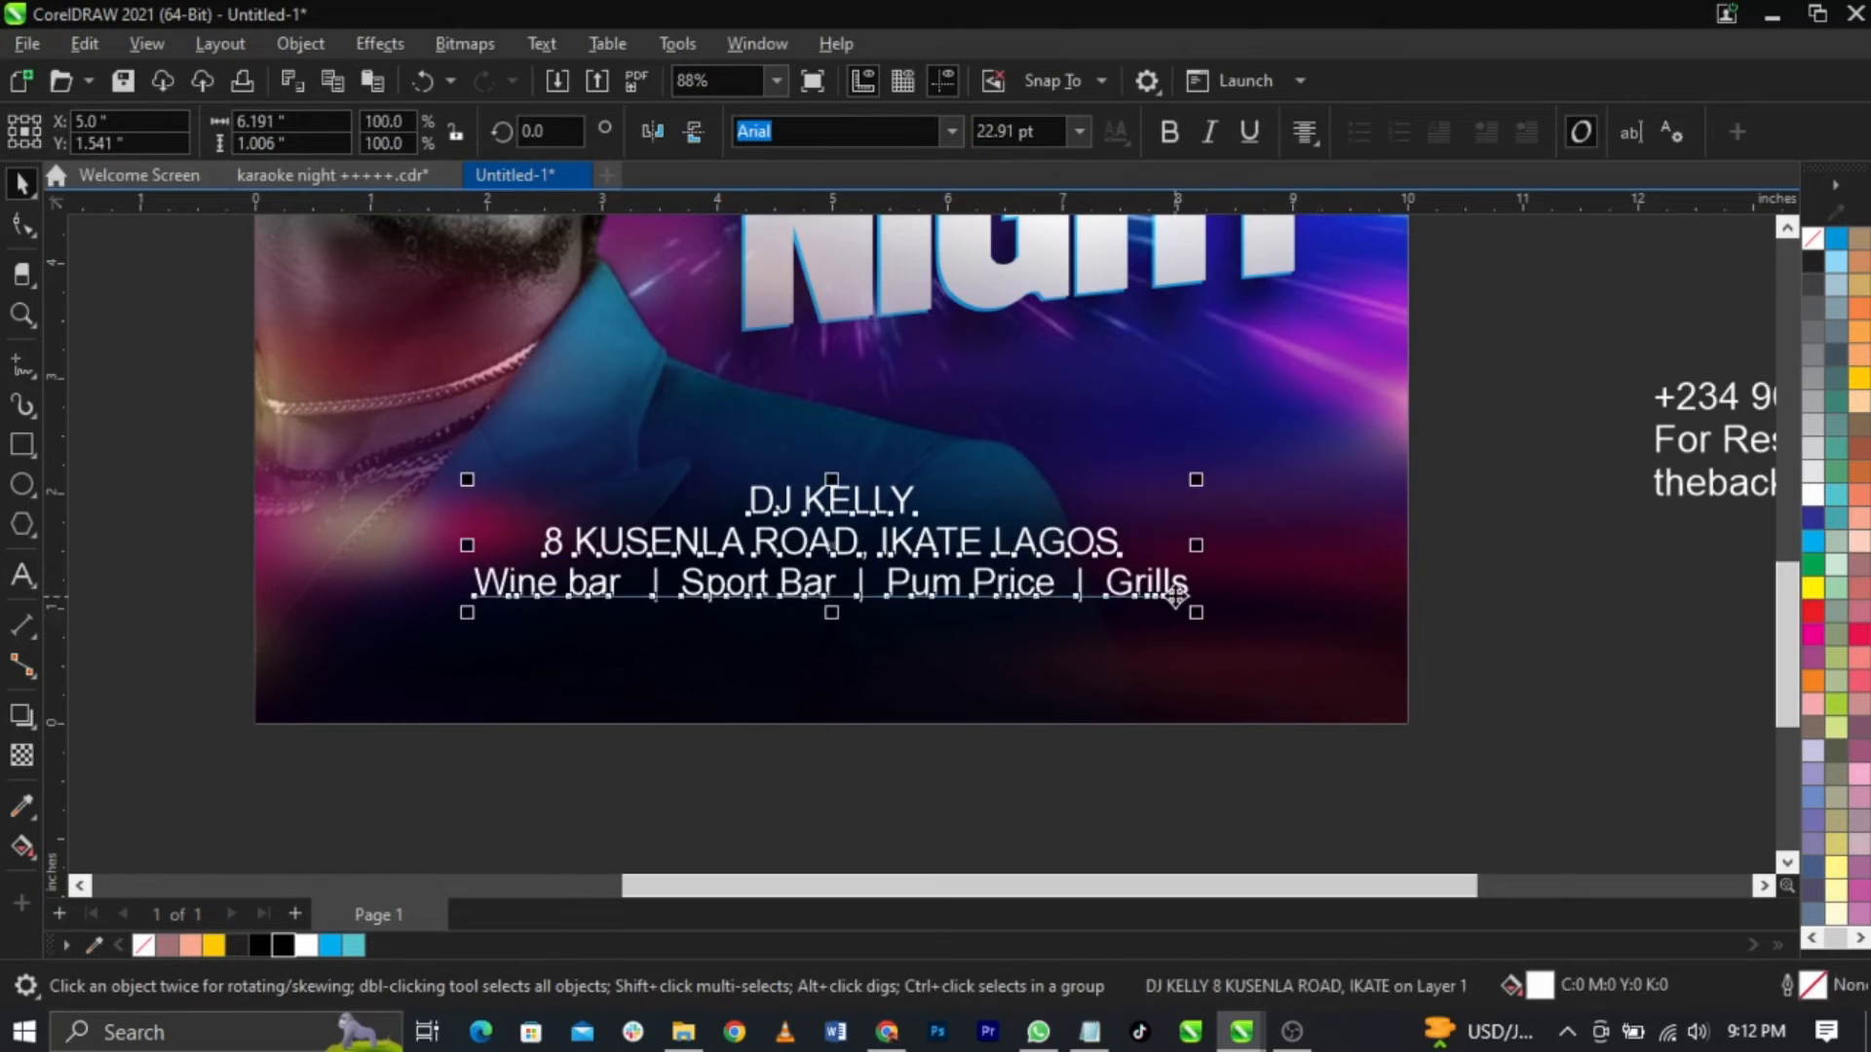
key(ctrl+k)
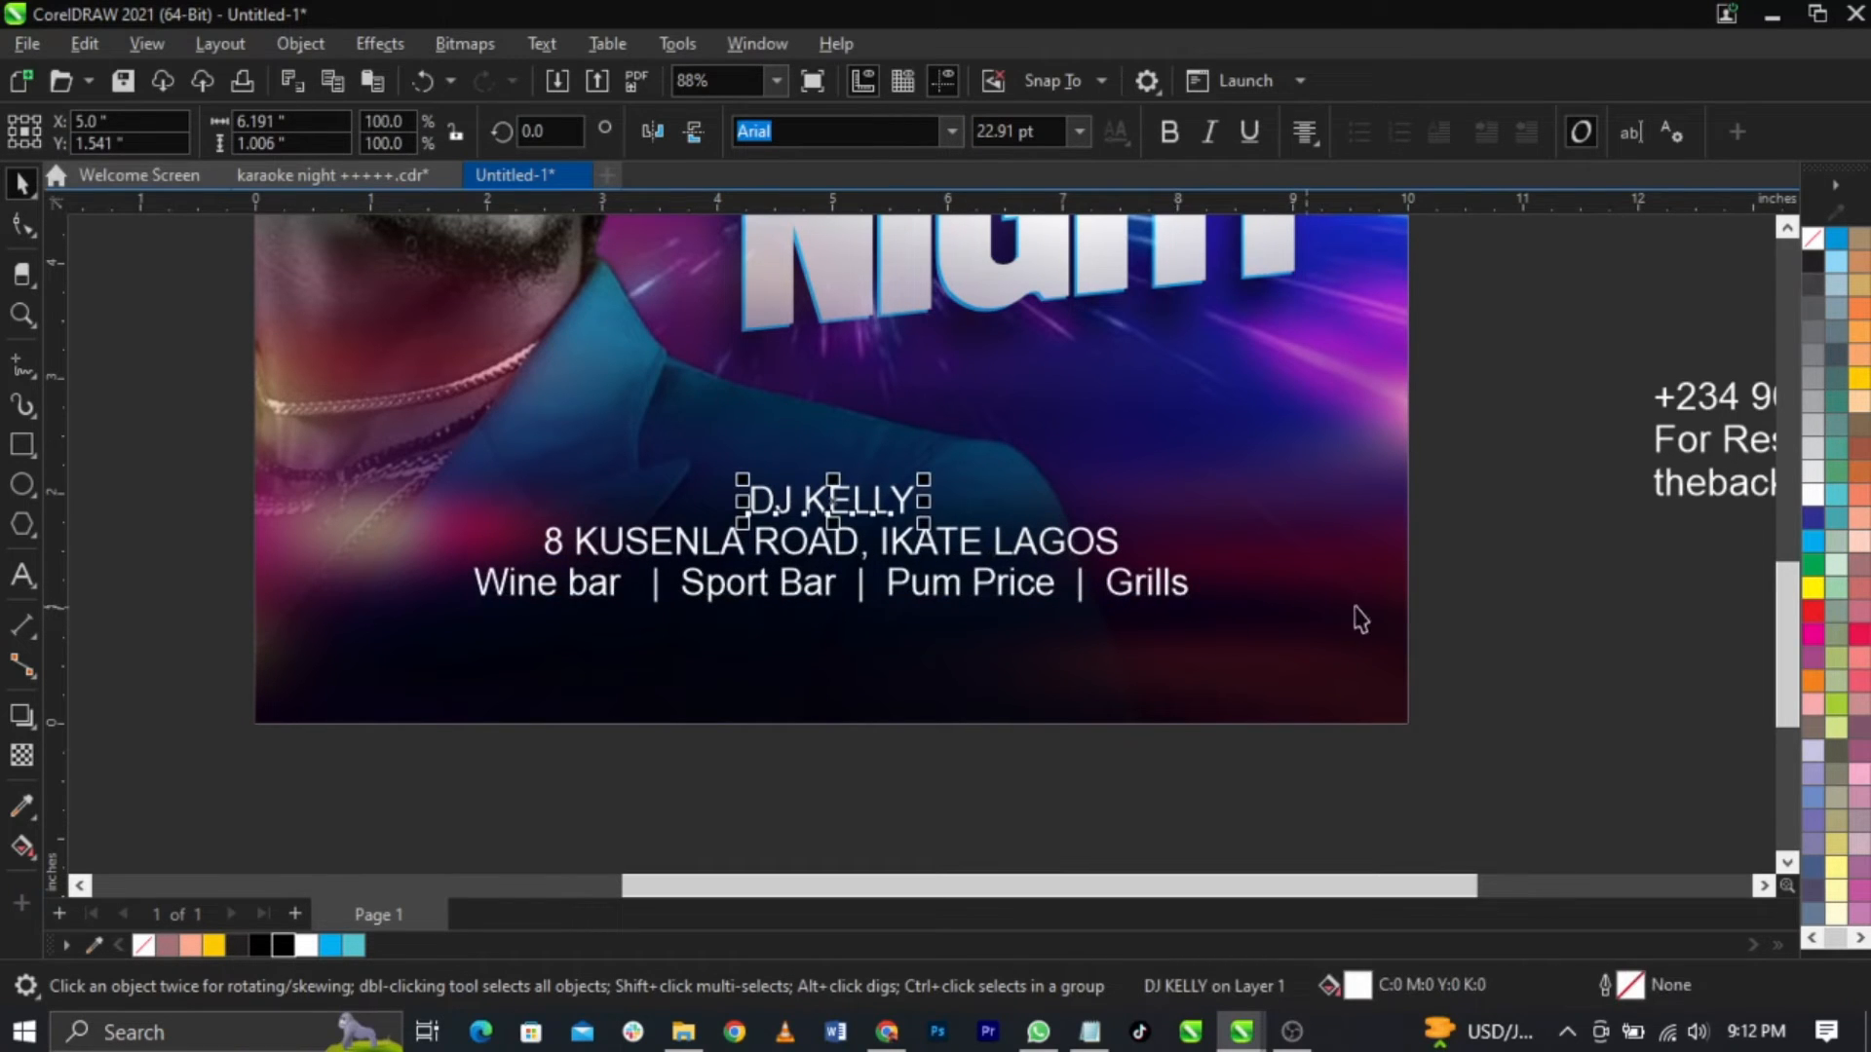
click(1548, 596)
Step: Set the DJ name's font to Balibold and enlarge it to about 48.8 pt above the address line
click(876, 517)
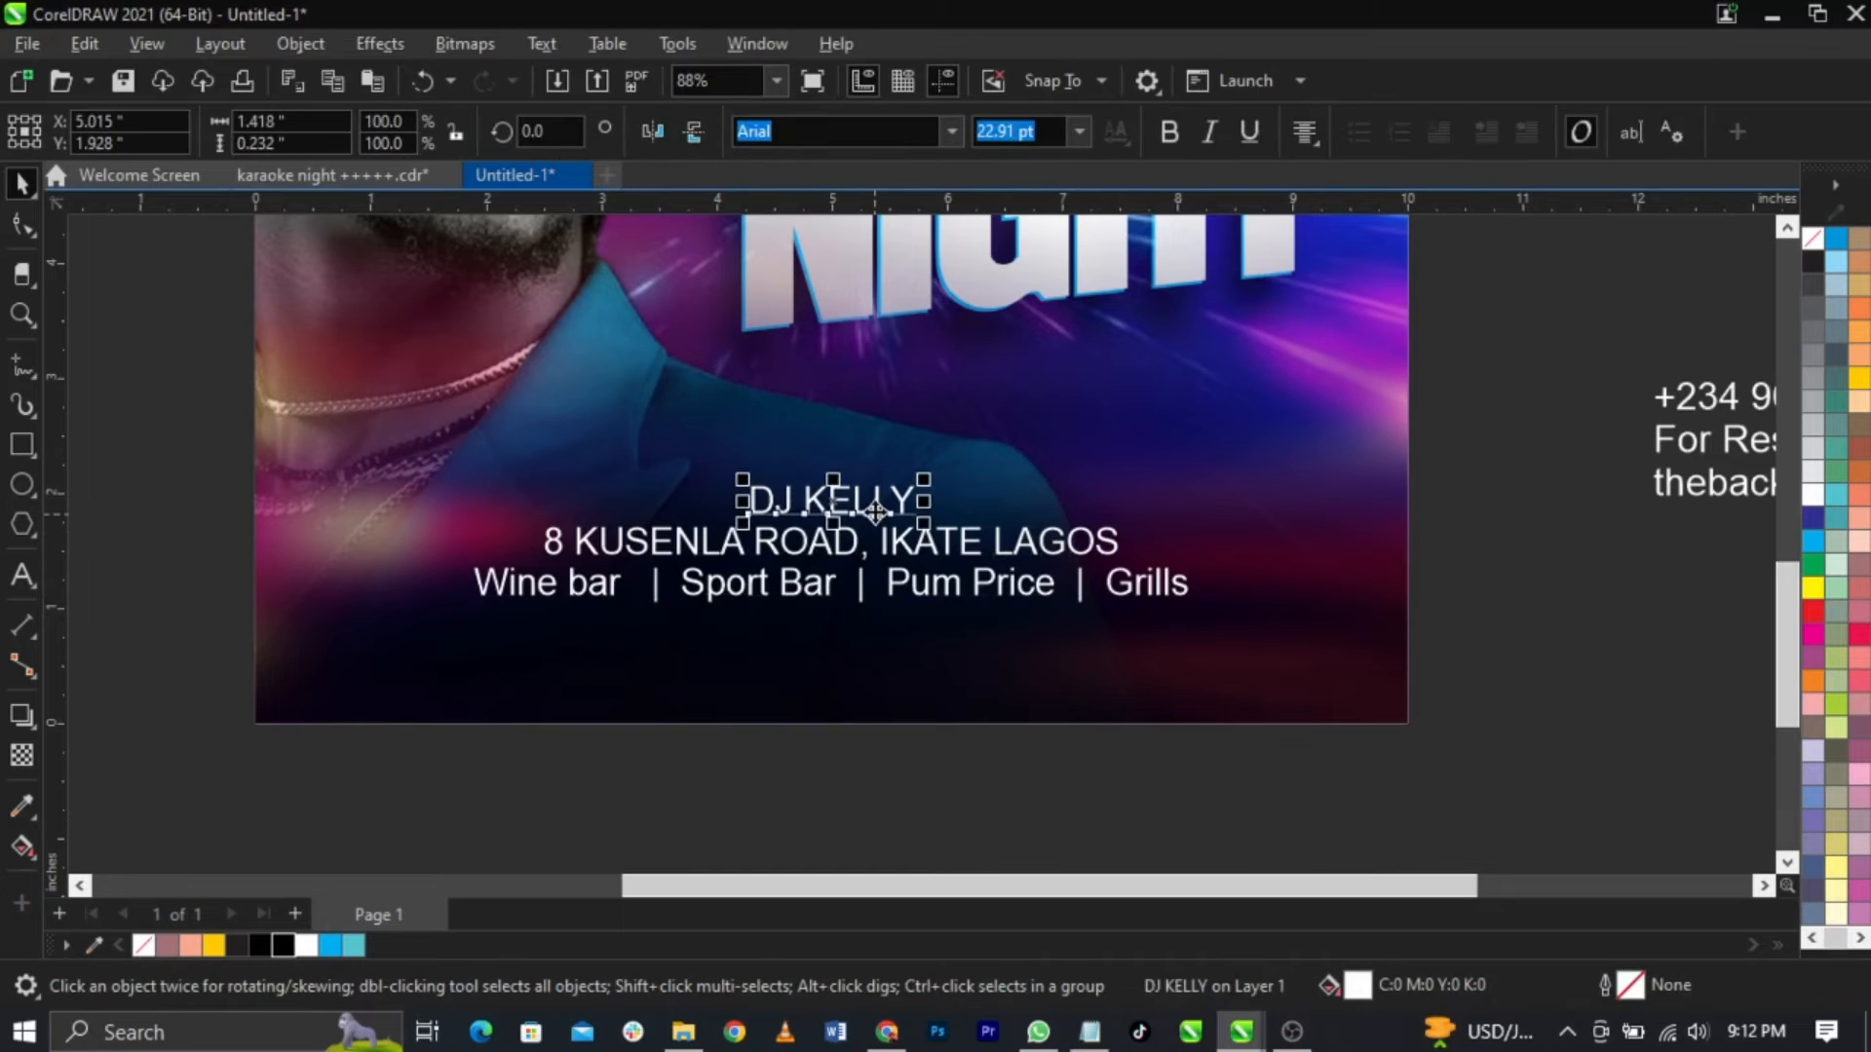
click(952, 131)
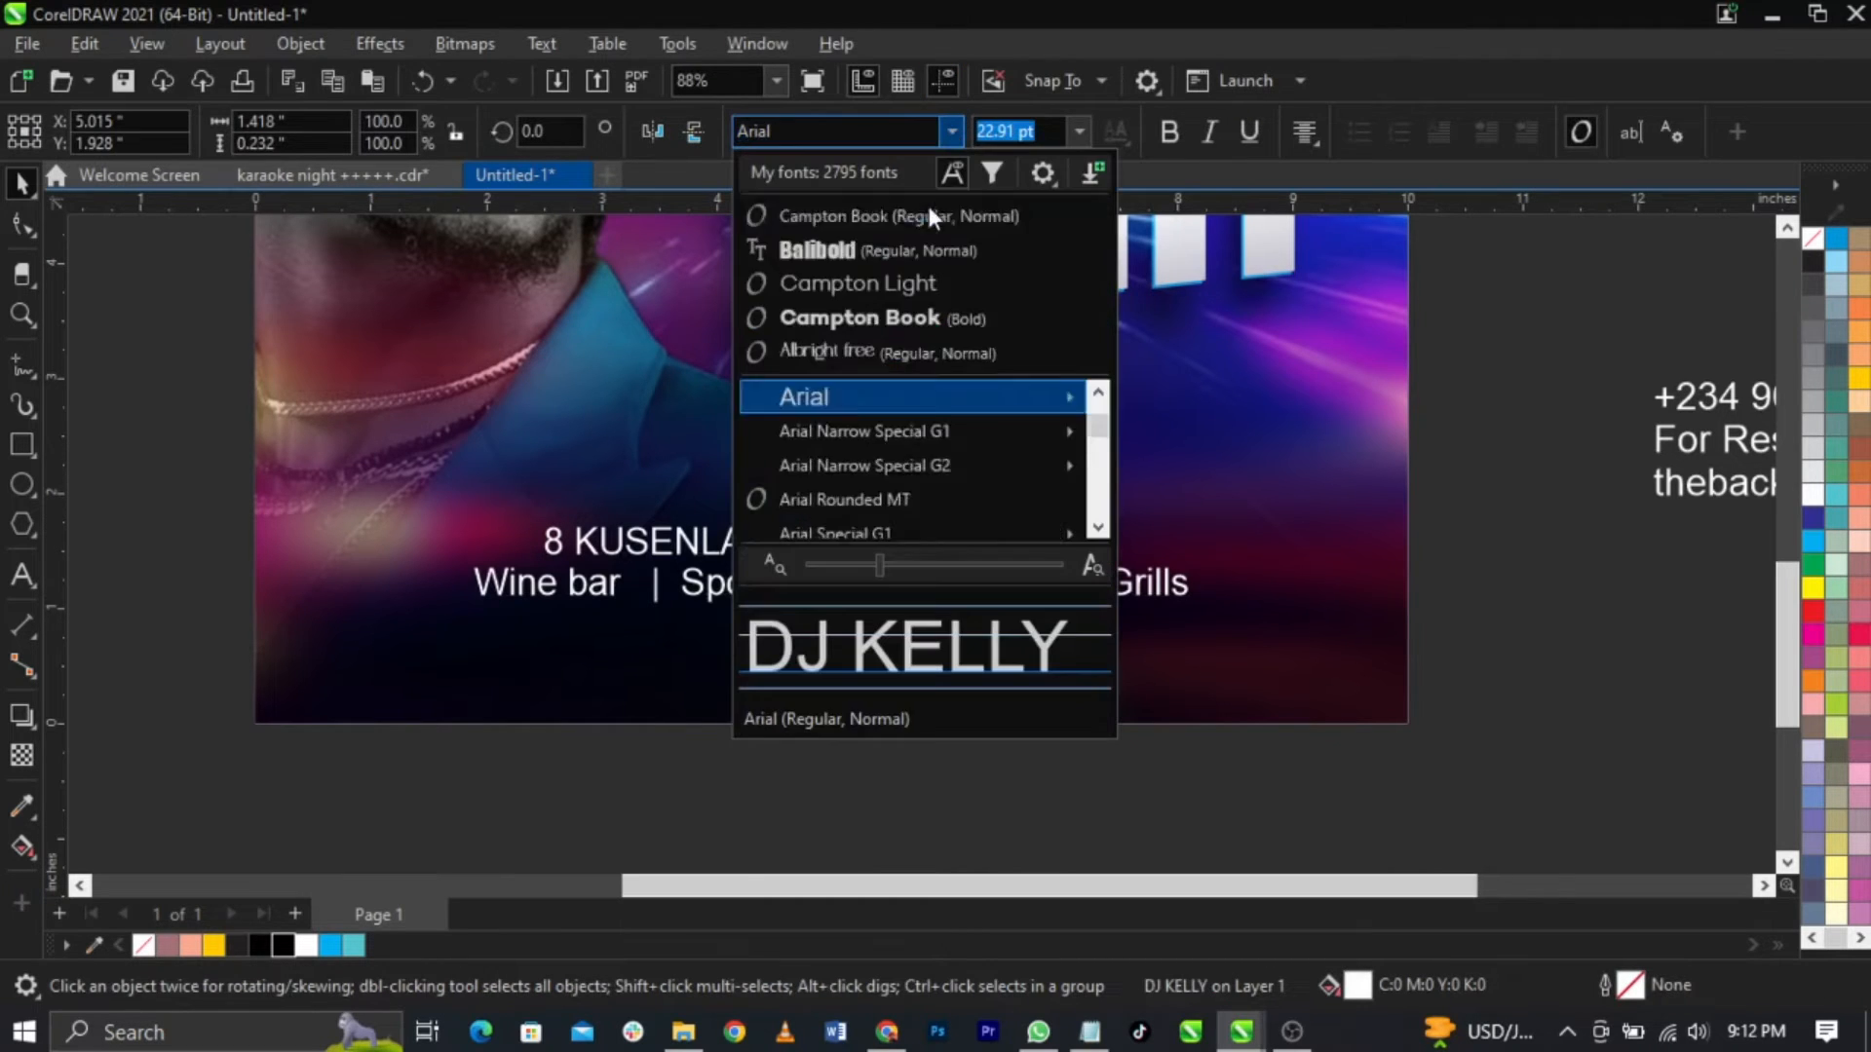
click(861, 281)
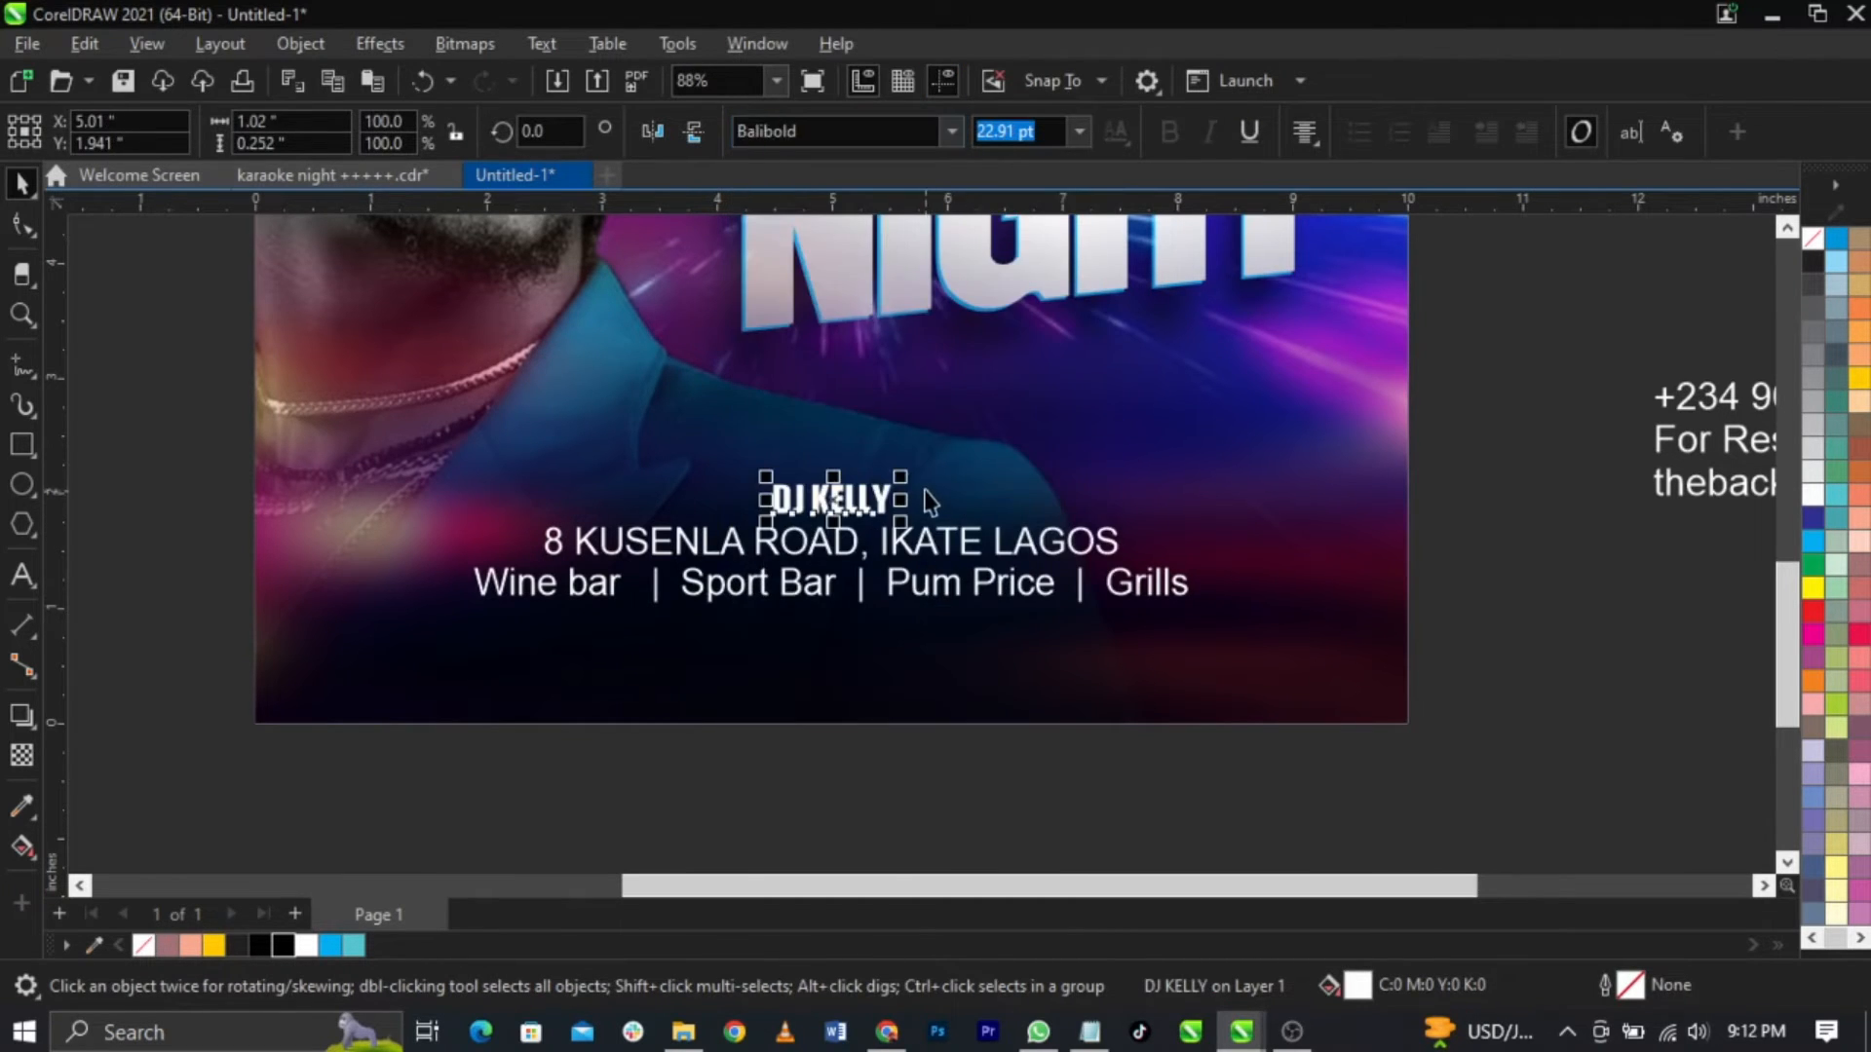
drag(904, 475, 906, 422)
Step: Colour only the letters "DJ" of the DJ name cyan
scroll(979, 465, up, 4)
scroll(889, 504, up, 1)
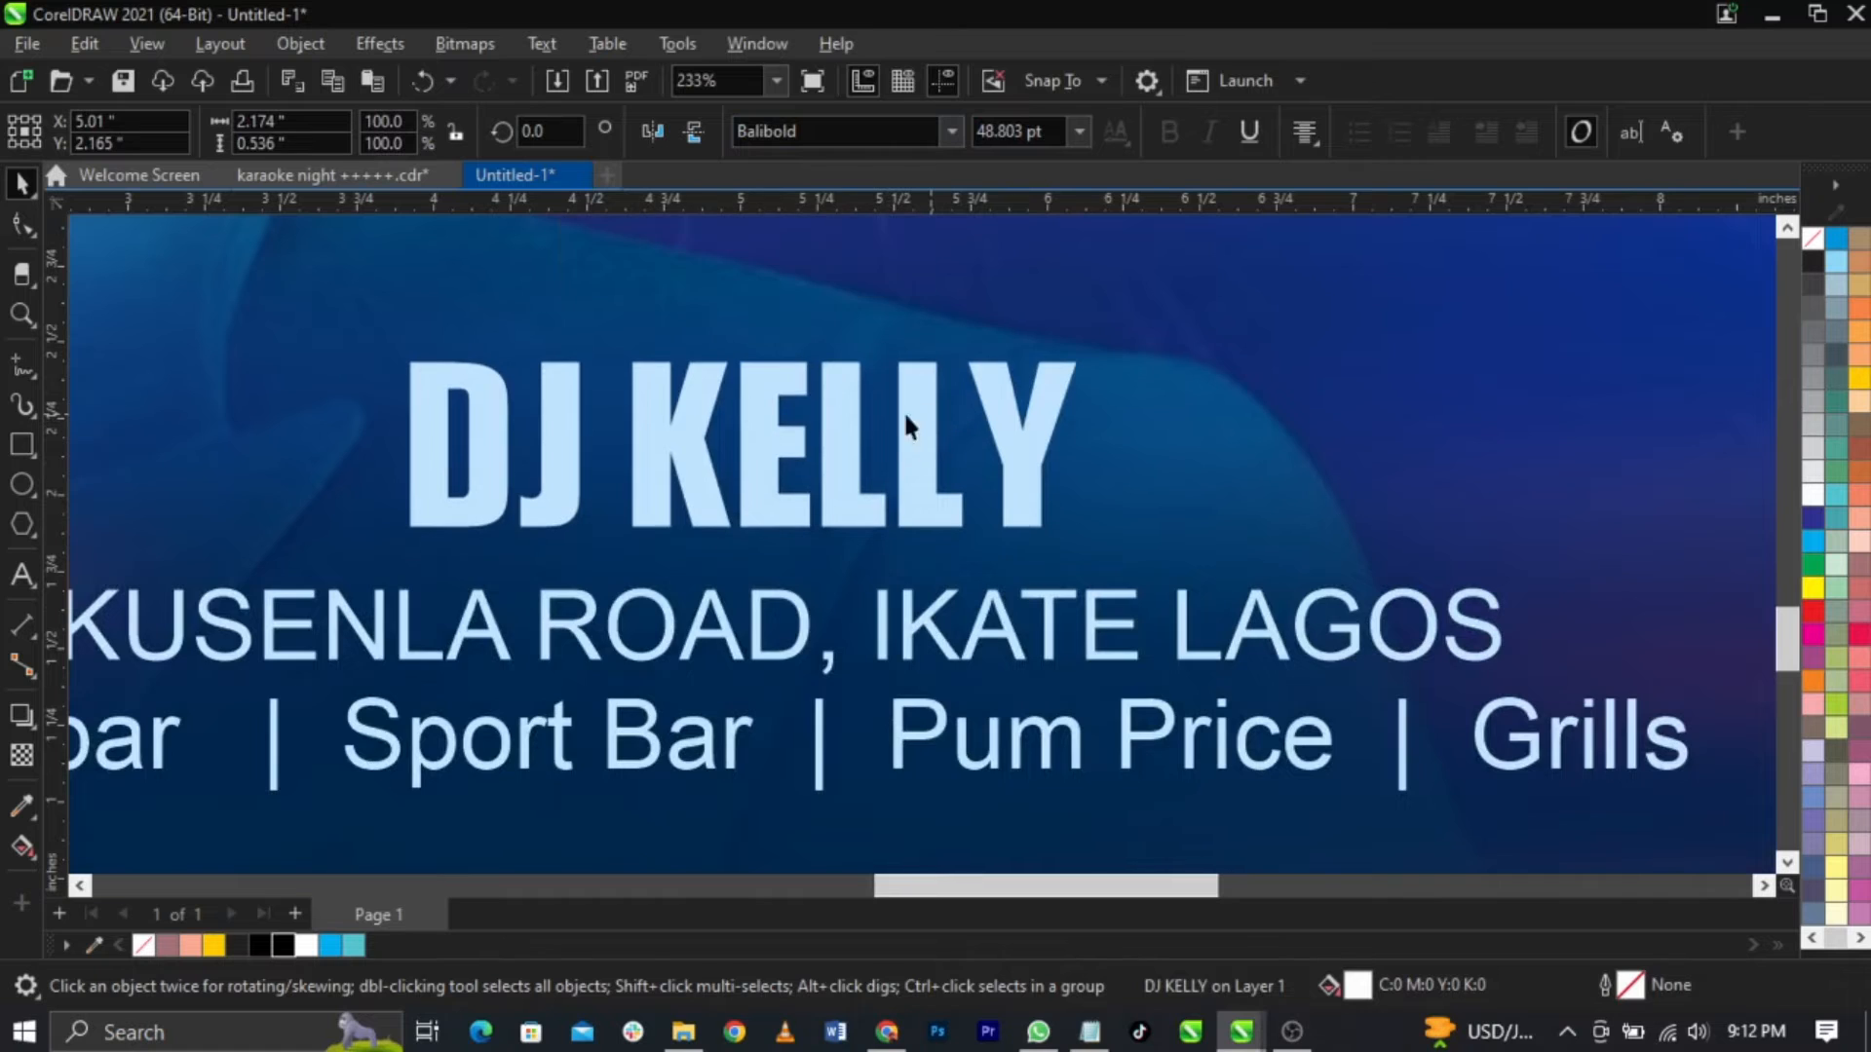
double_click(579, 450)
drag(578, 449, 380, 455)
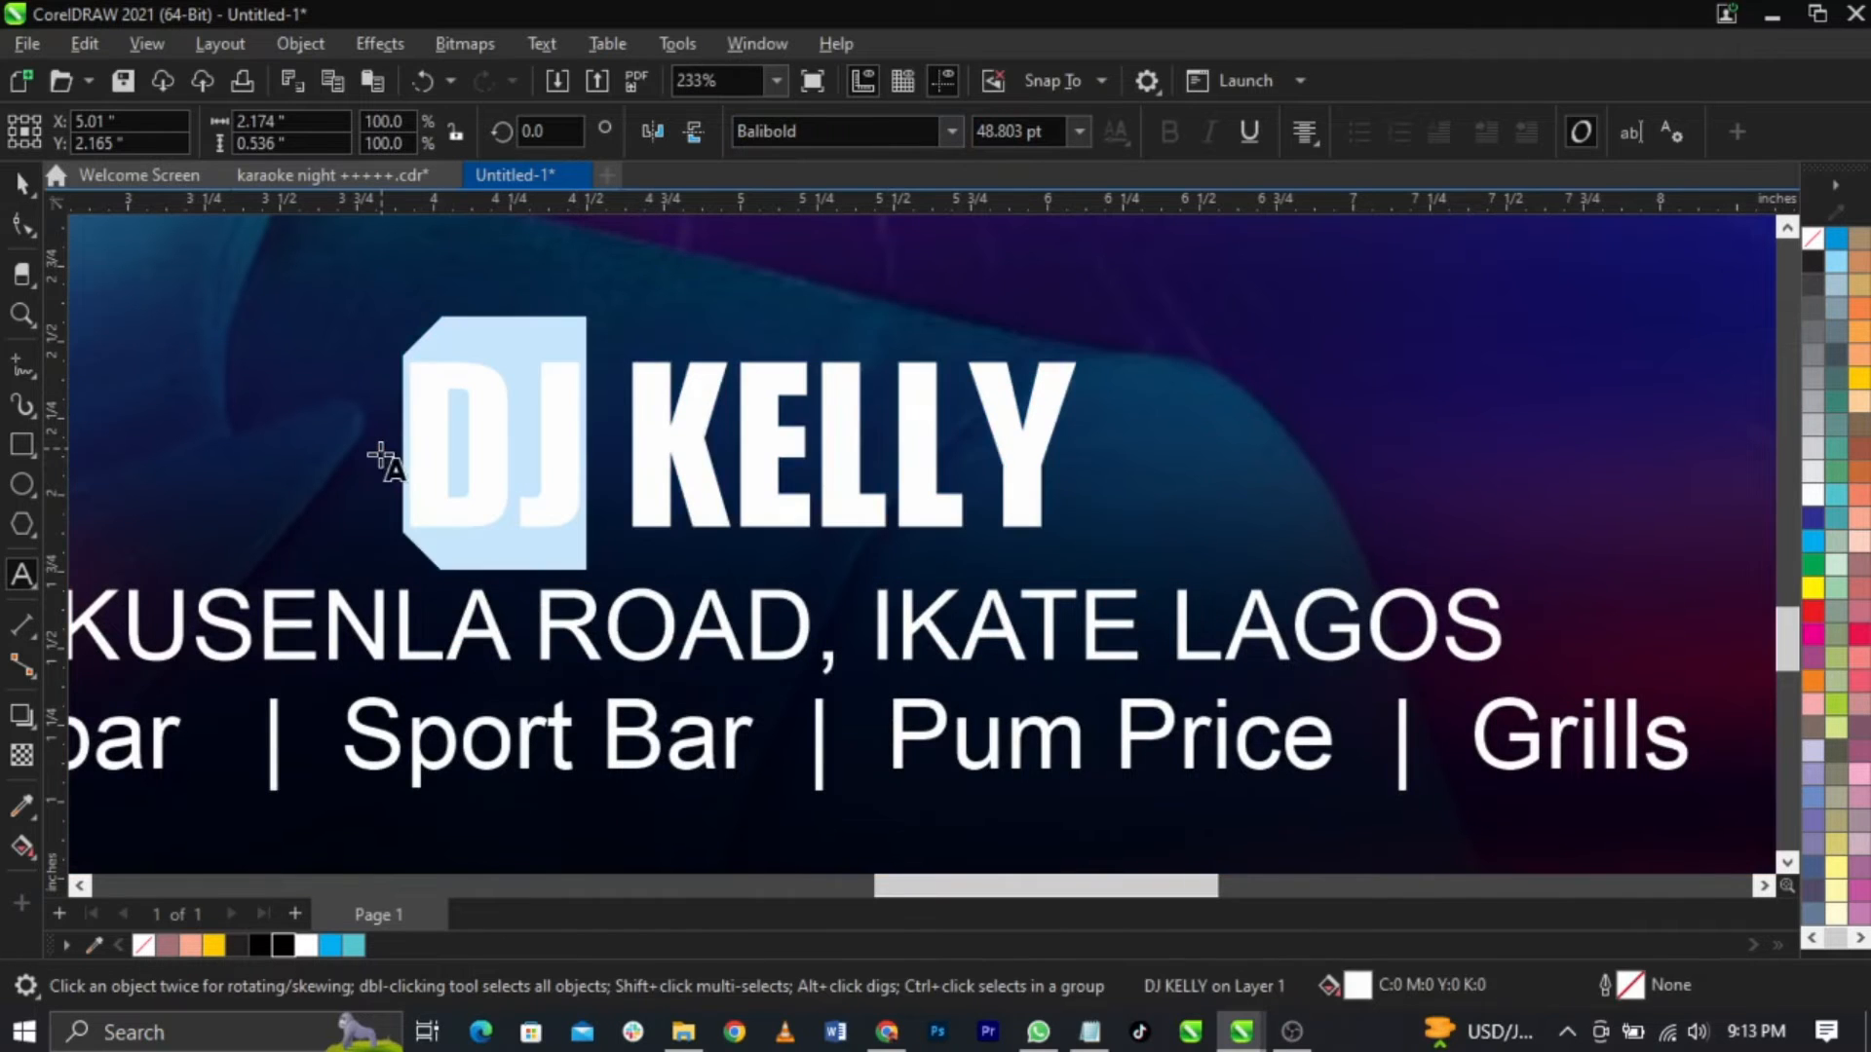
click(1814, 544)
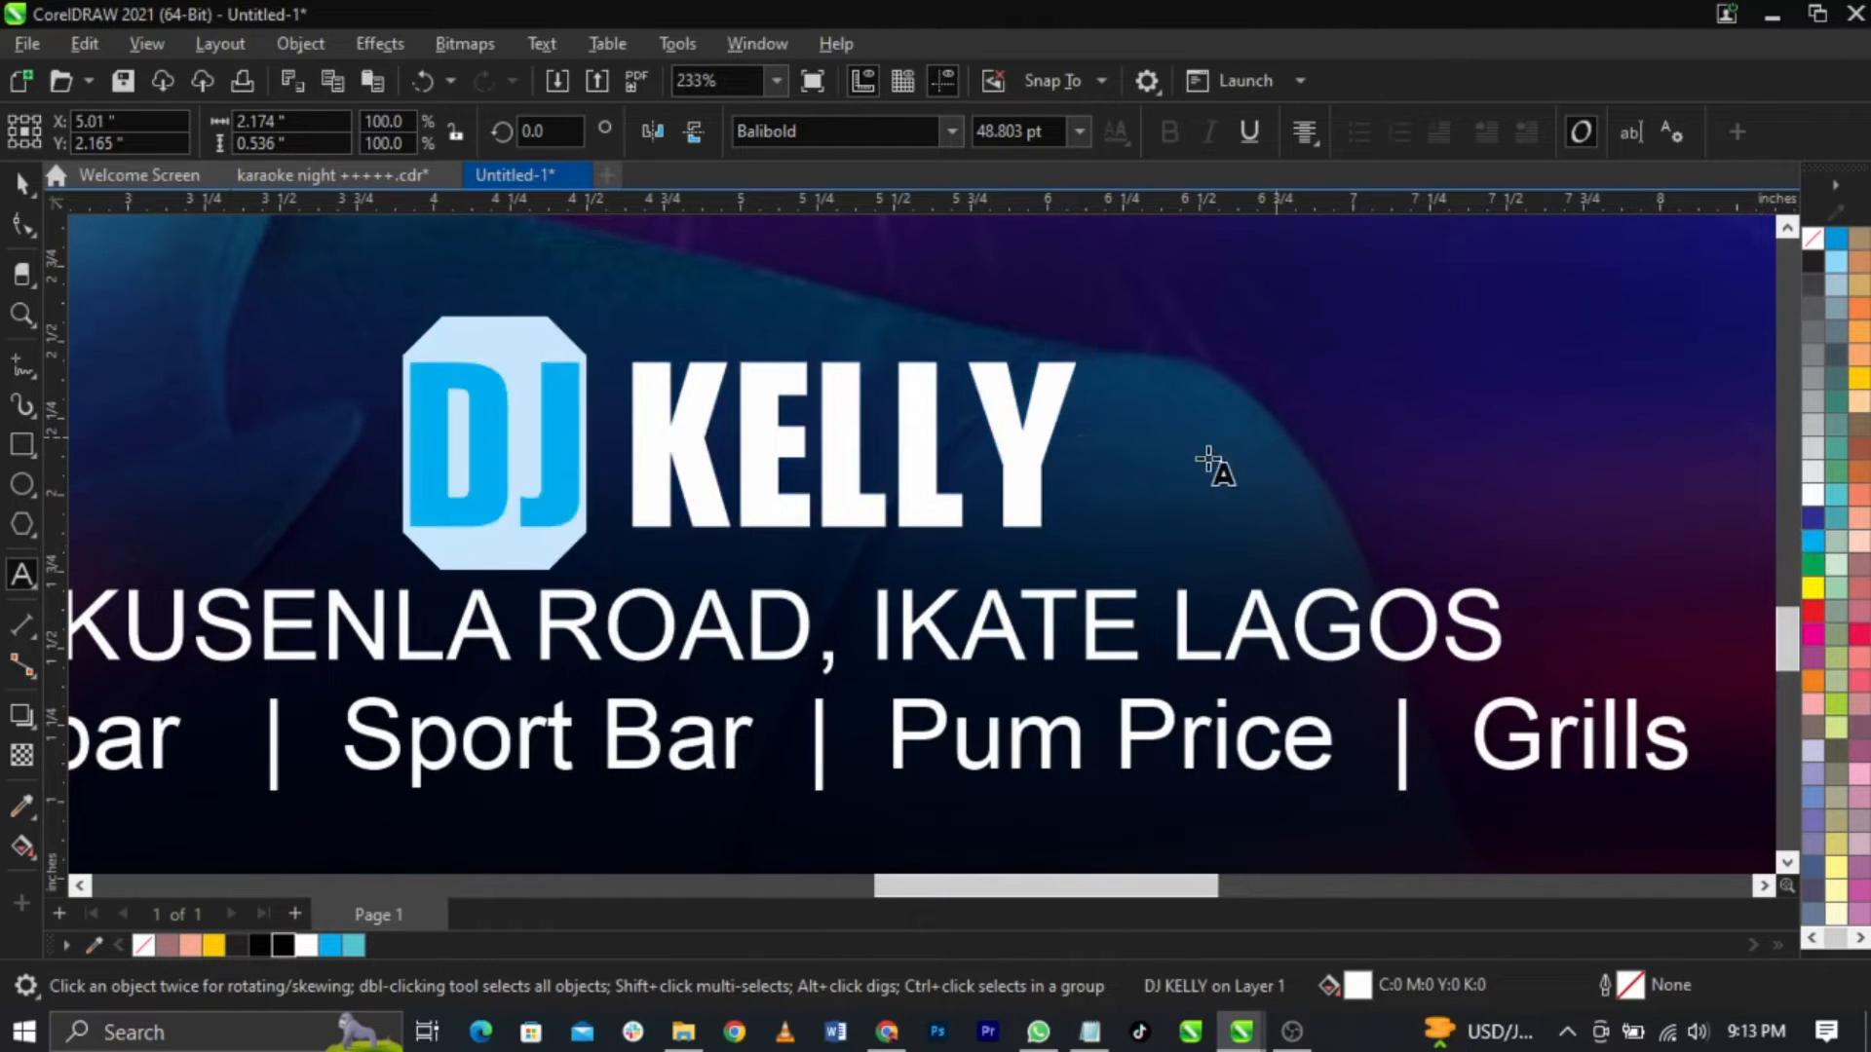
key(ctrl+space)
Step: Change the address line and the services line to the Campton Book font in bold
click(1057, 620)
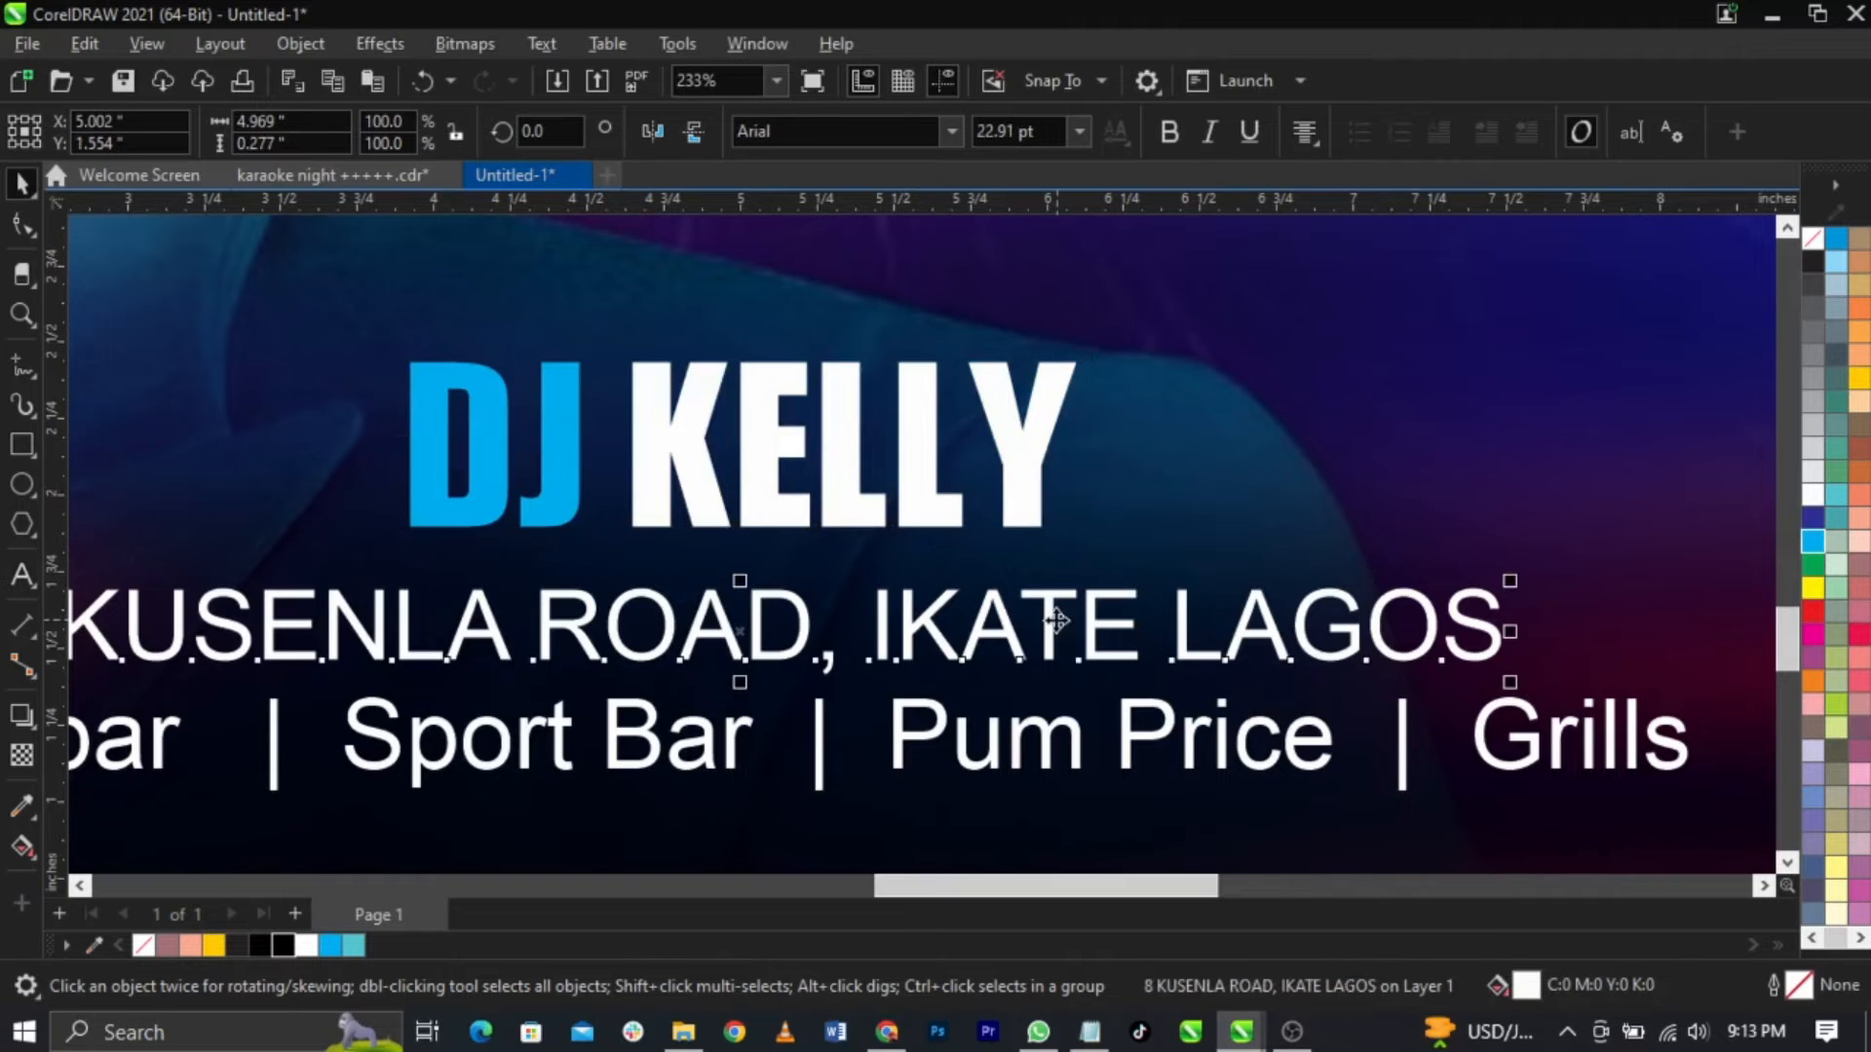
text(mpton Book)
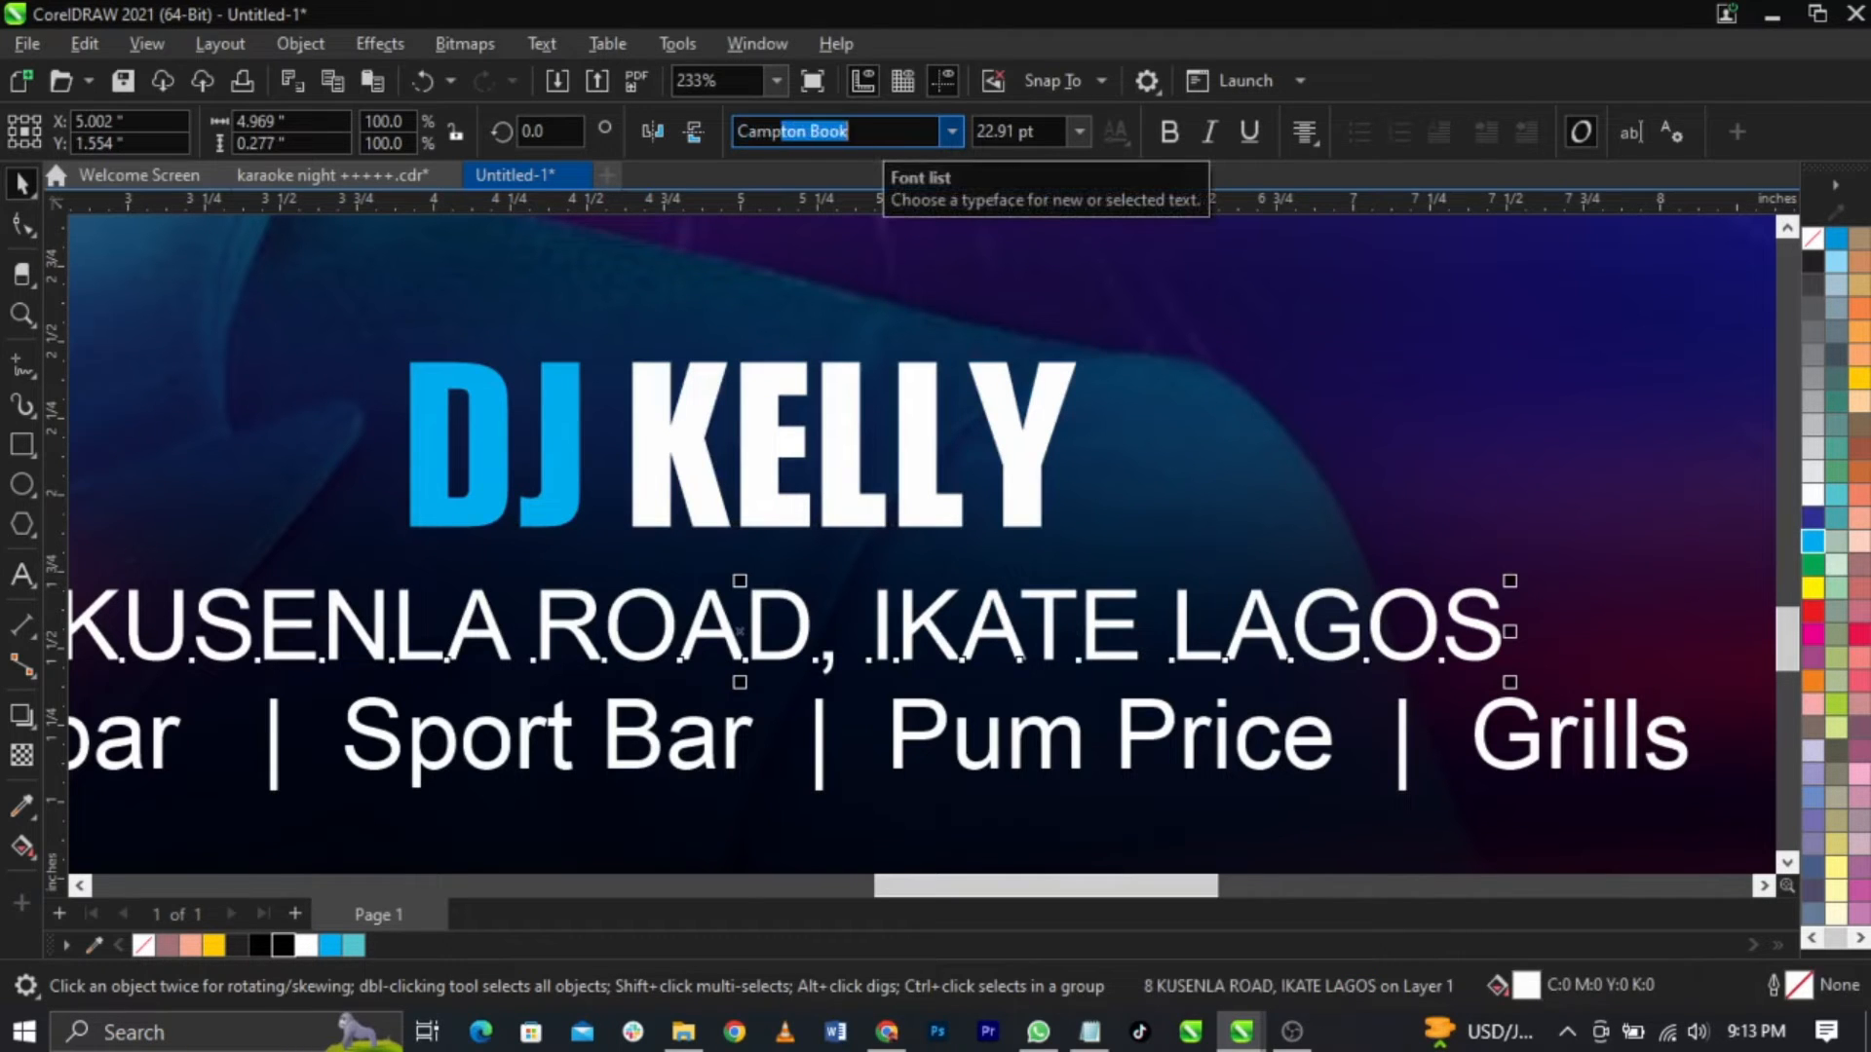
key(Return)
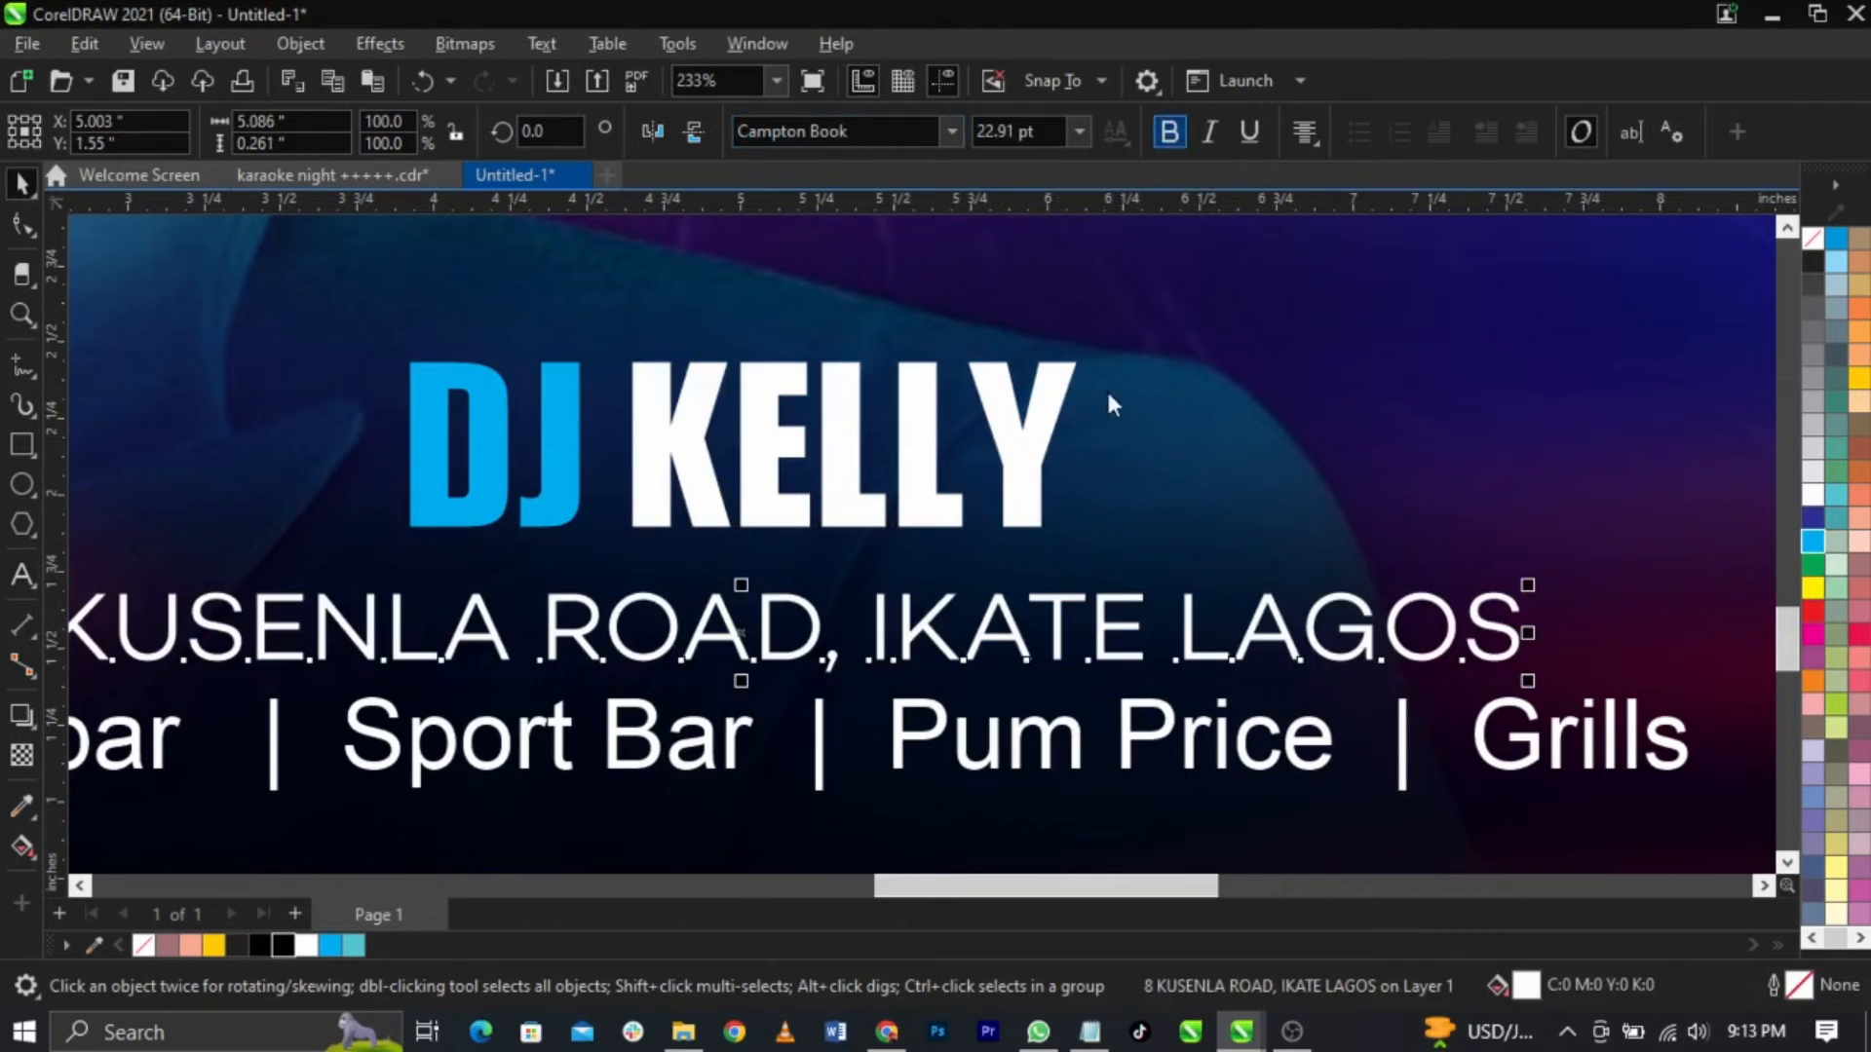
click(1078, 760)
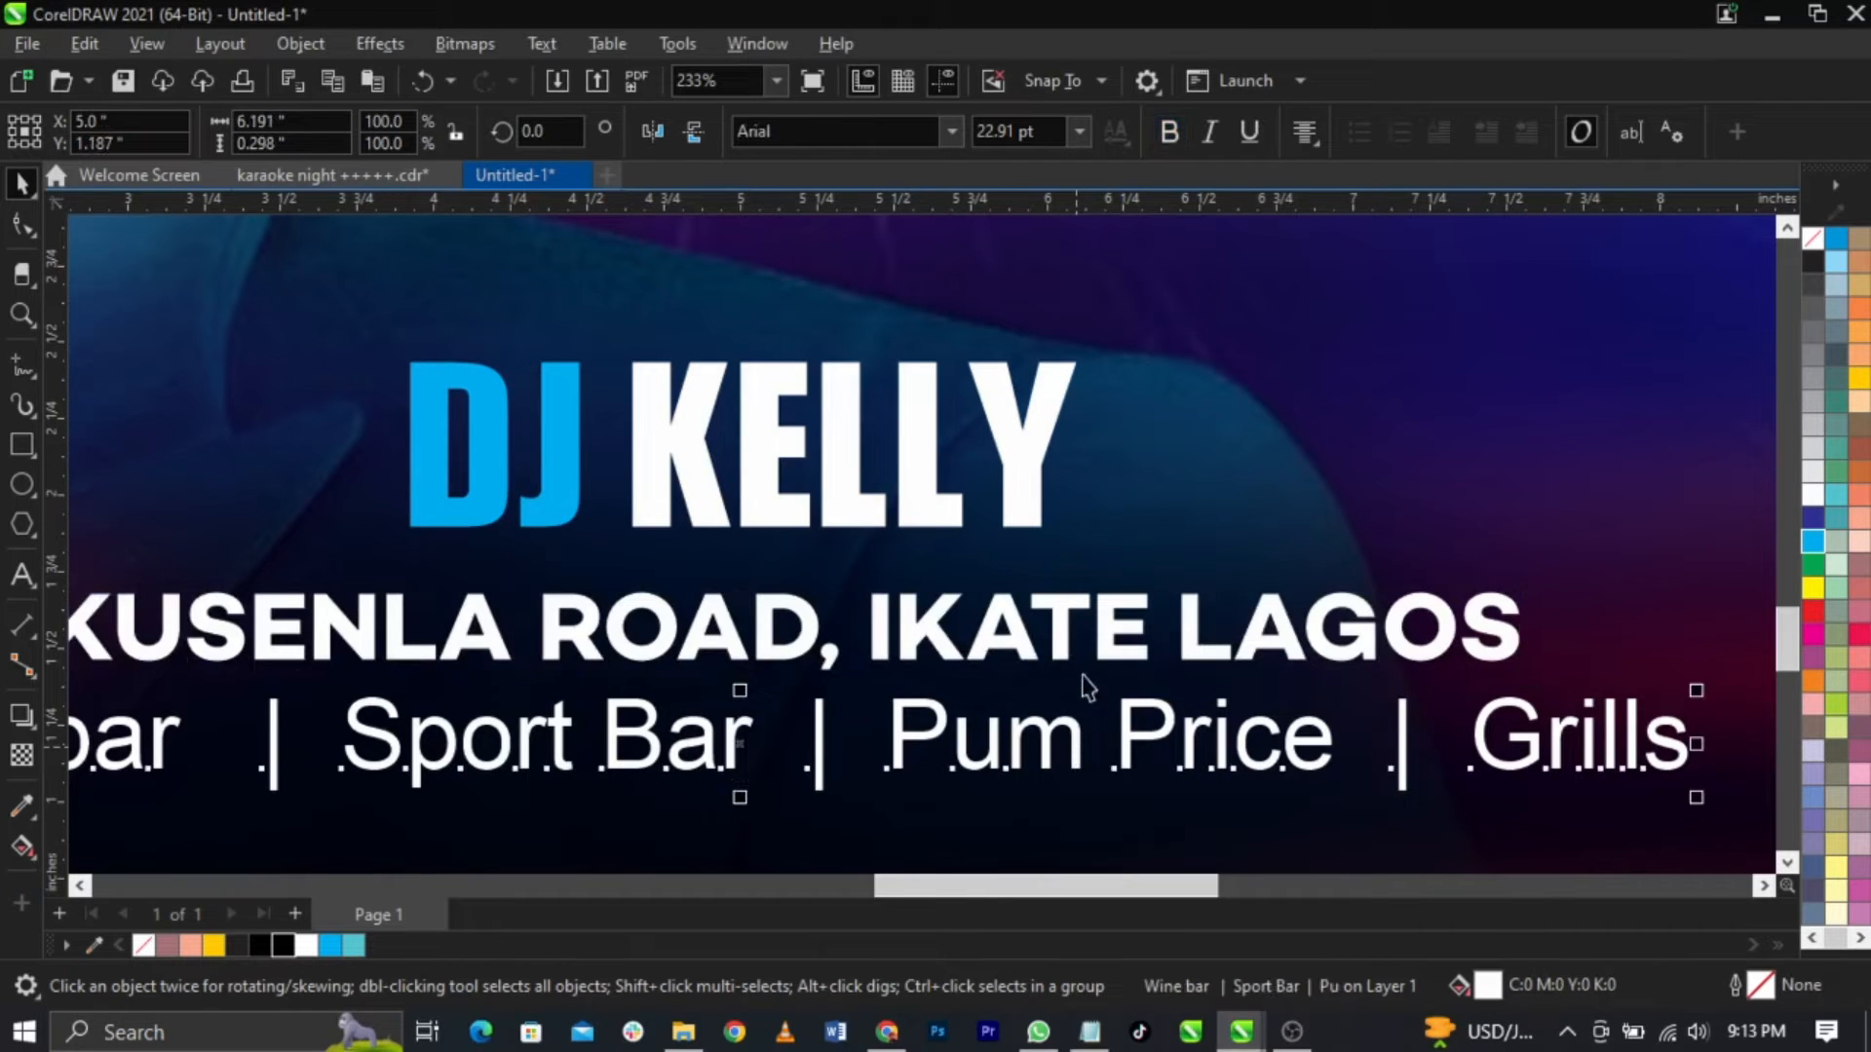
click(951, 131)
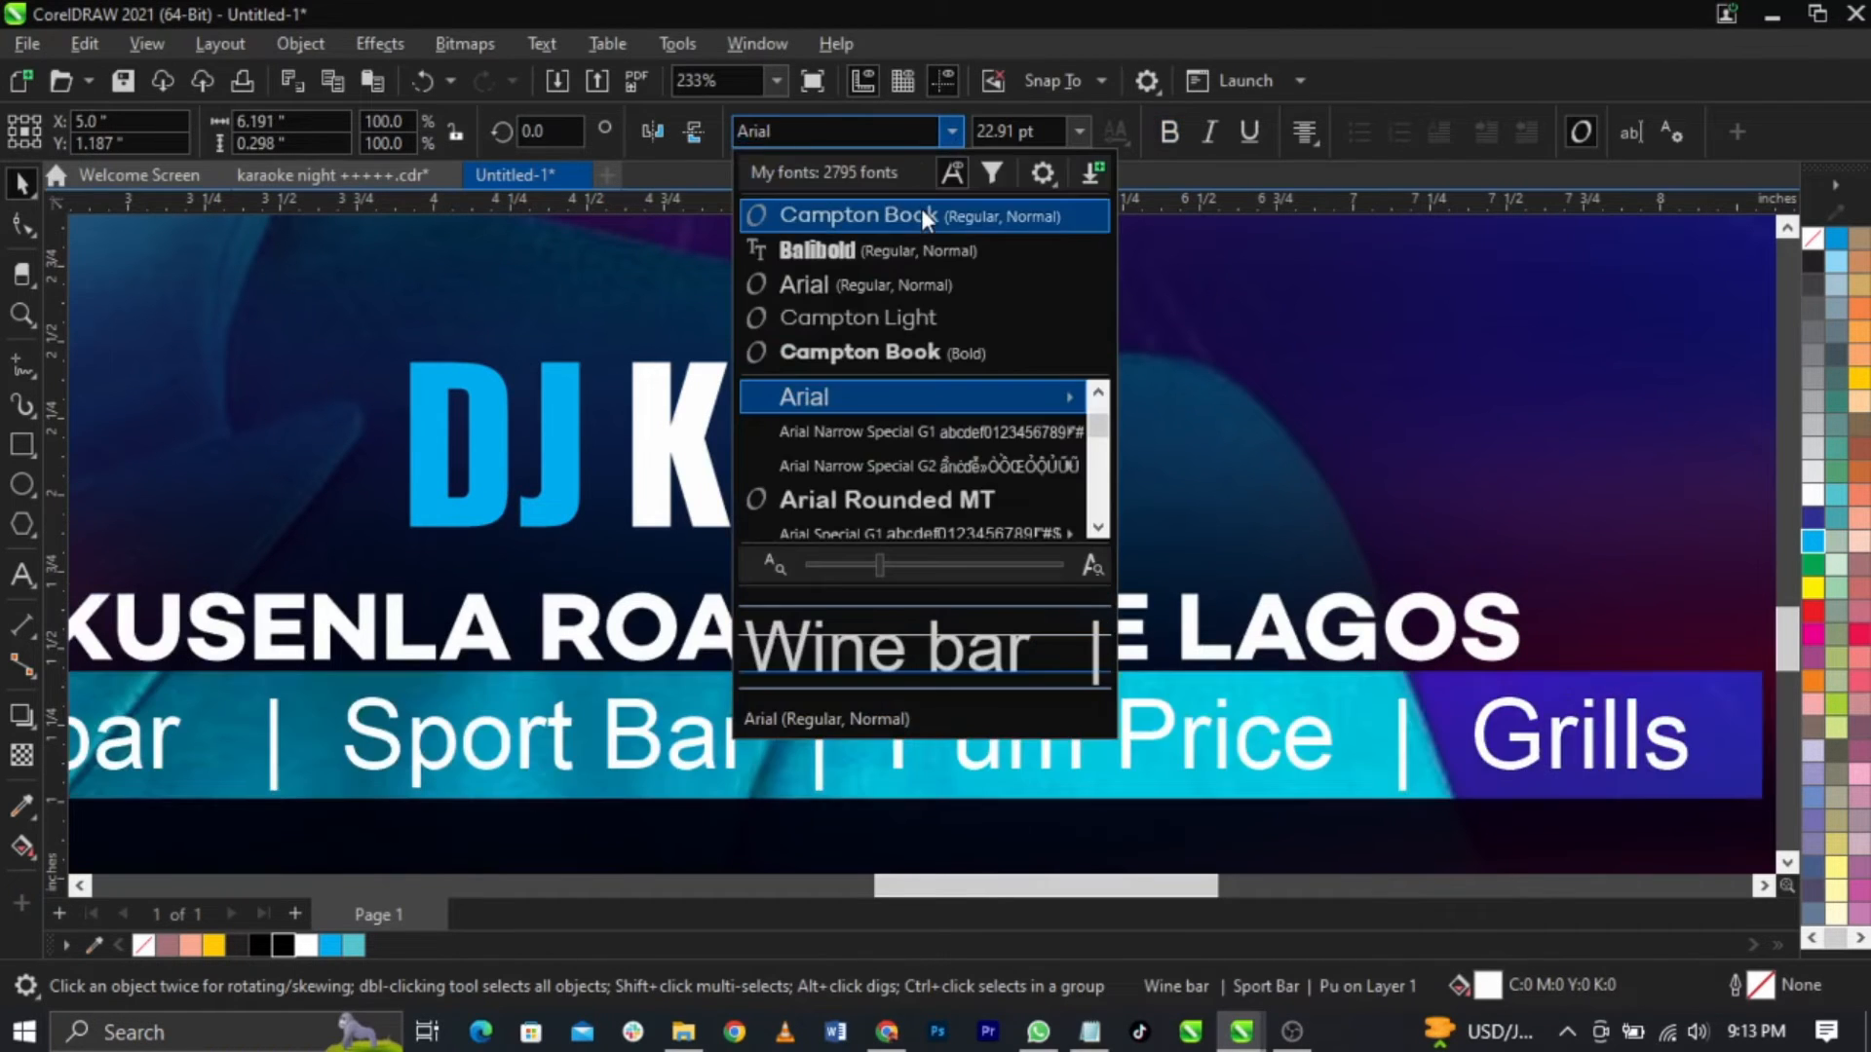
click(920, 209)
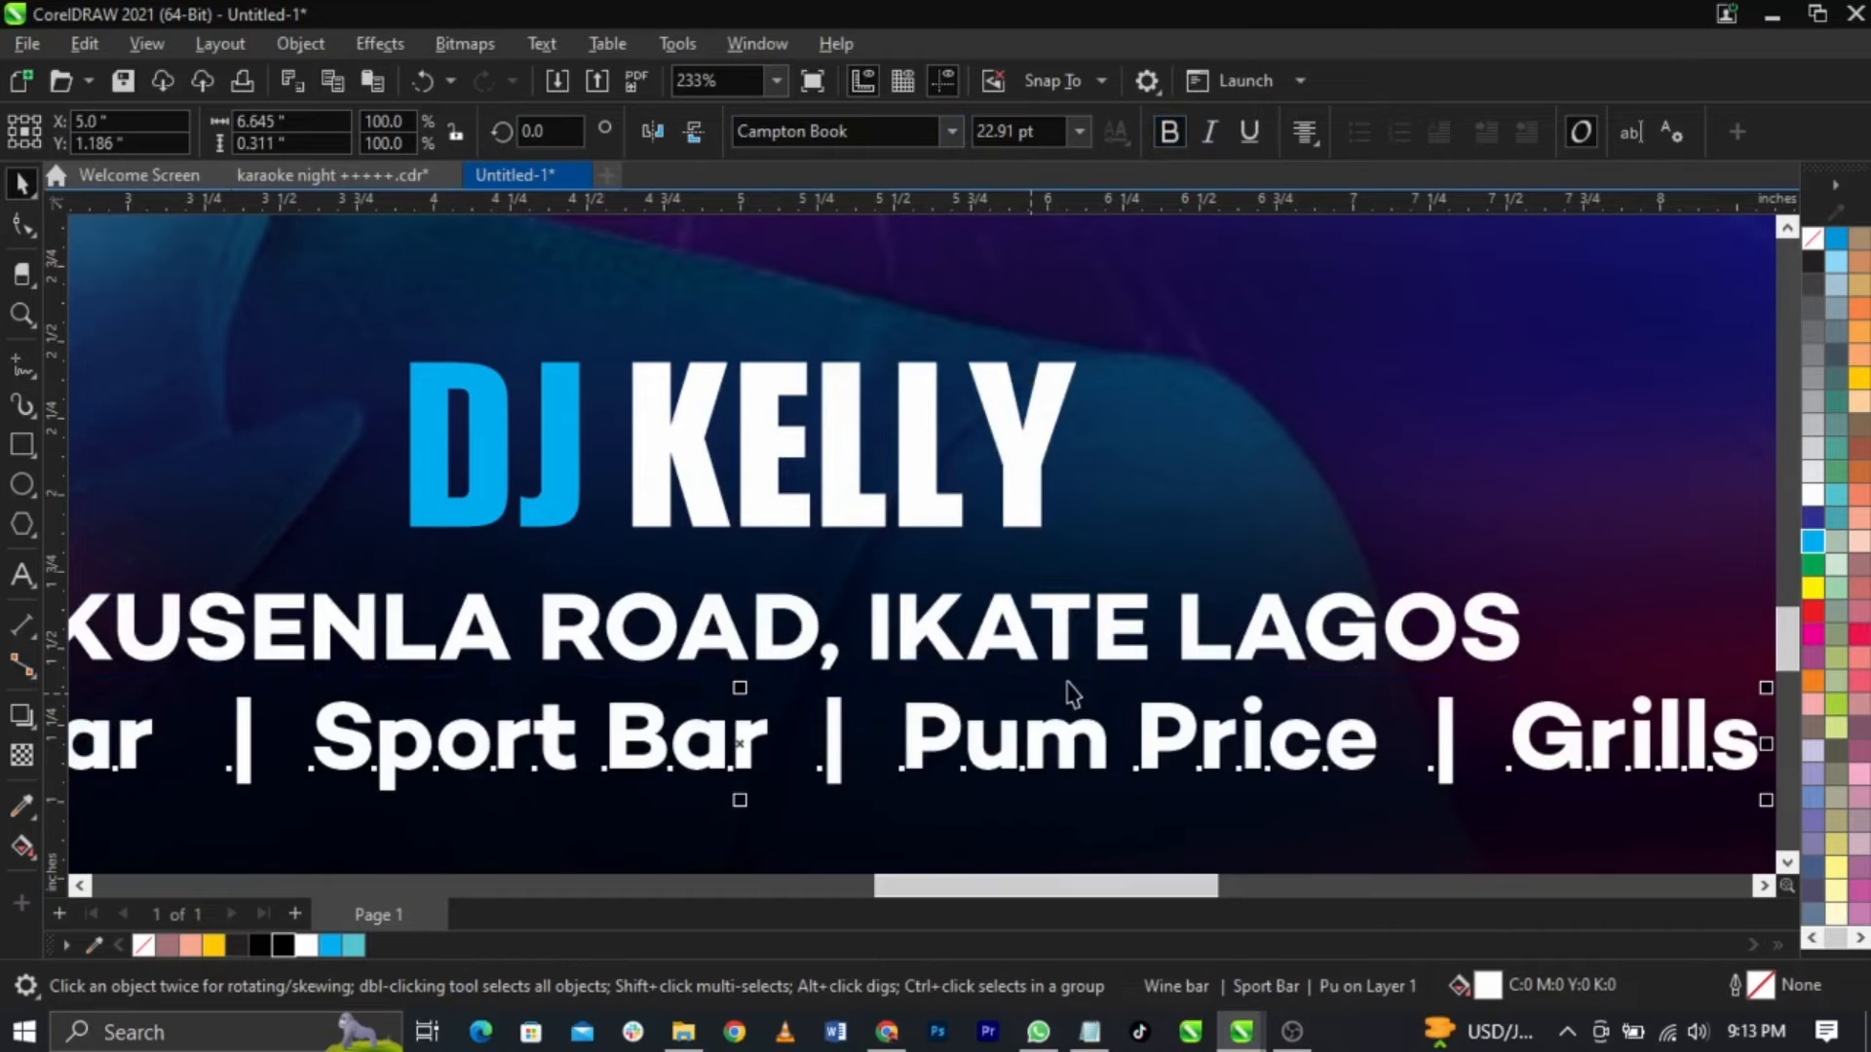
Step: Change the case of the whole services line to uppercase
shift+click(1111, 666)
double_click(1151, 736)
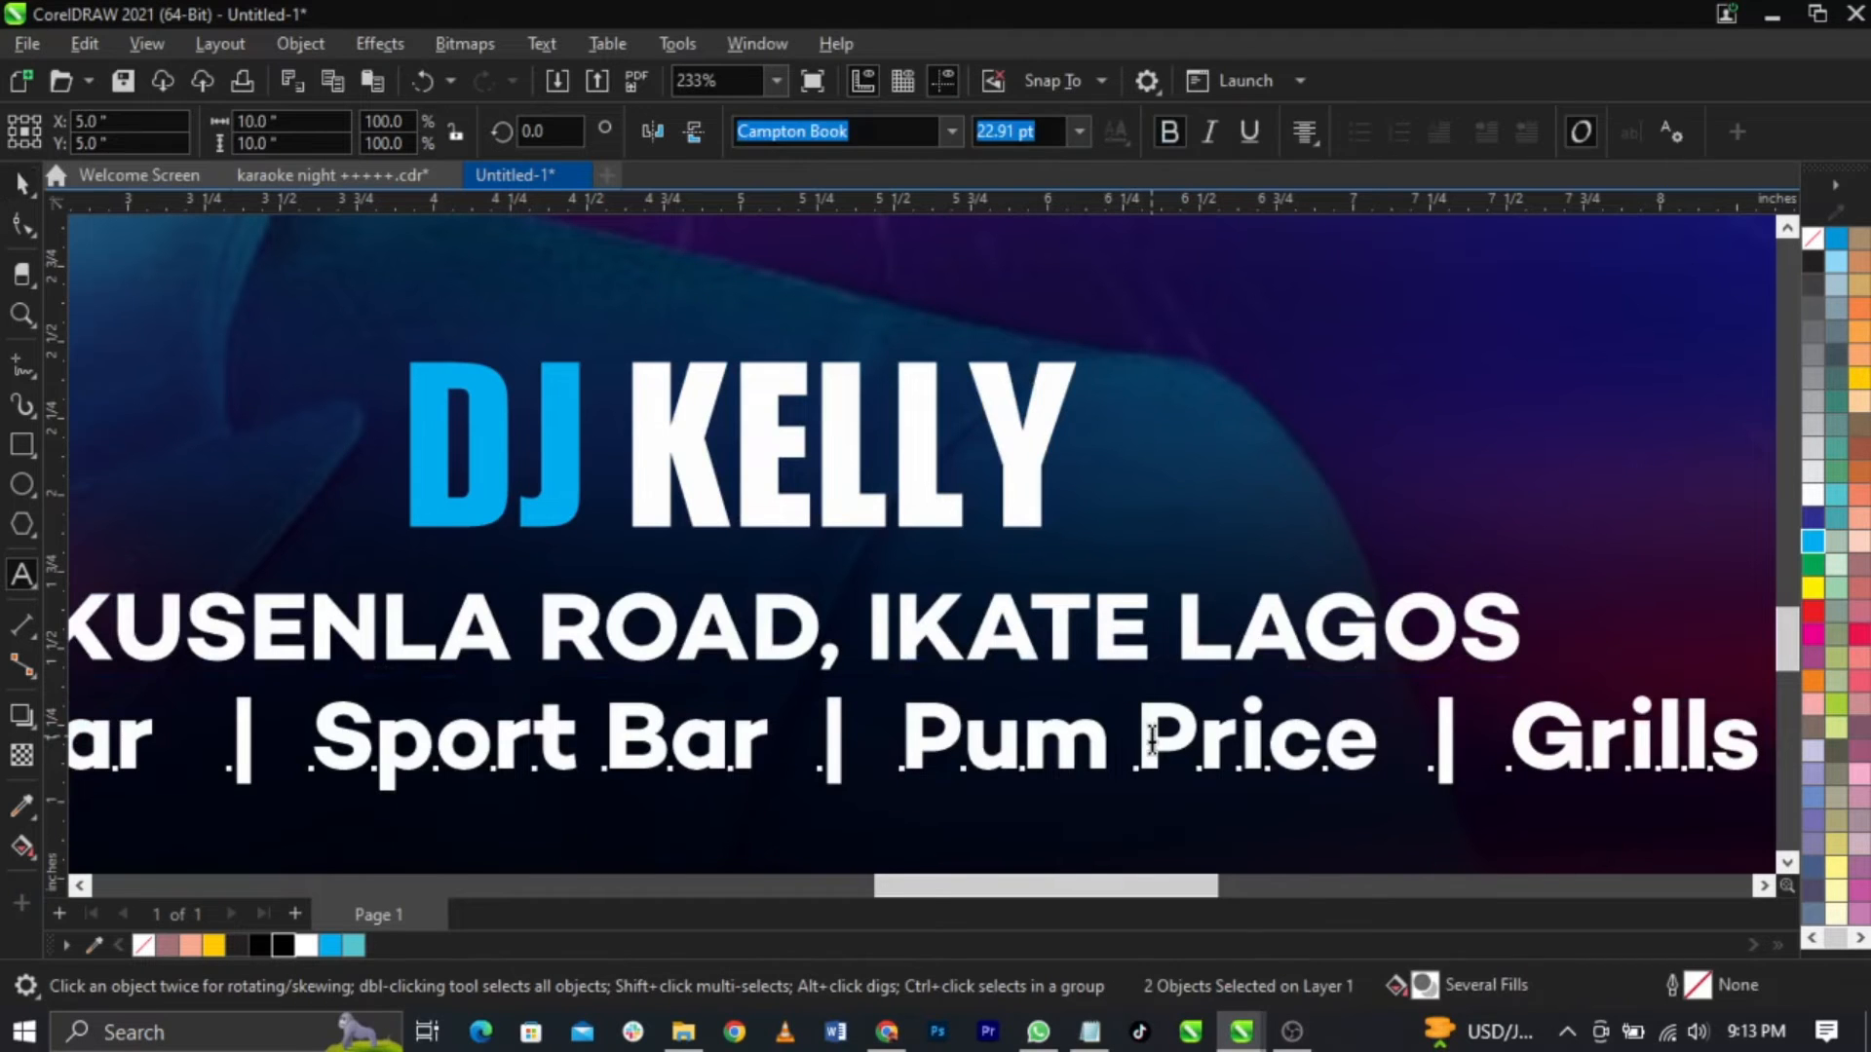
key(ctrl+a)
key(shift+F3)
key(u)
key(Return)
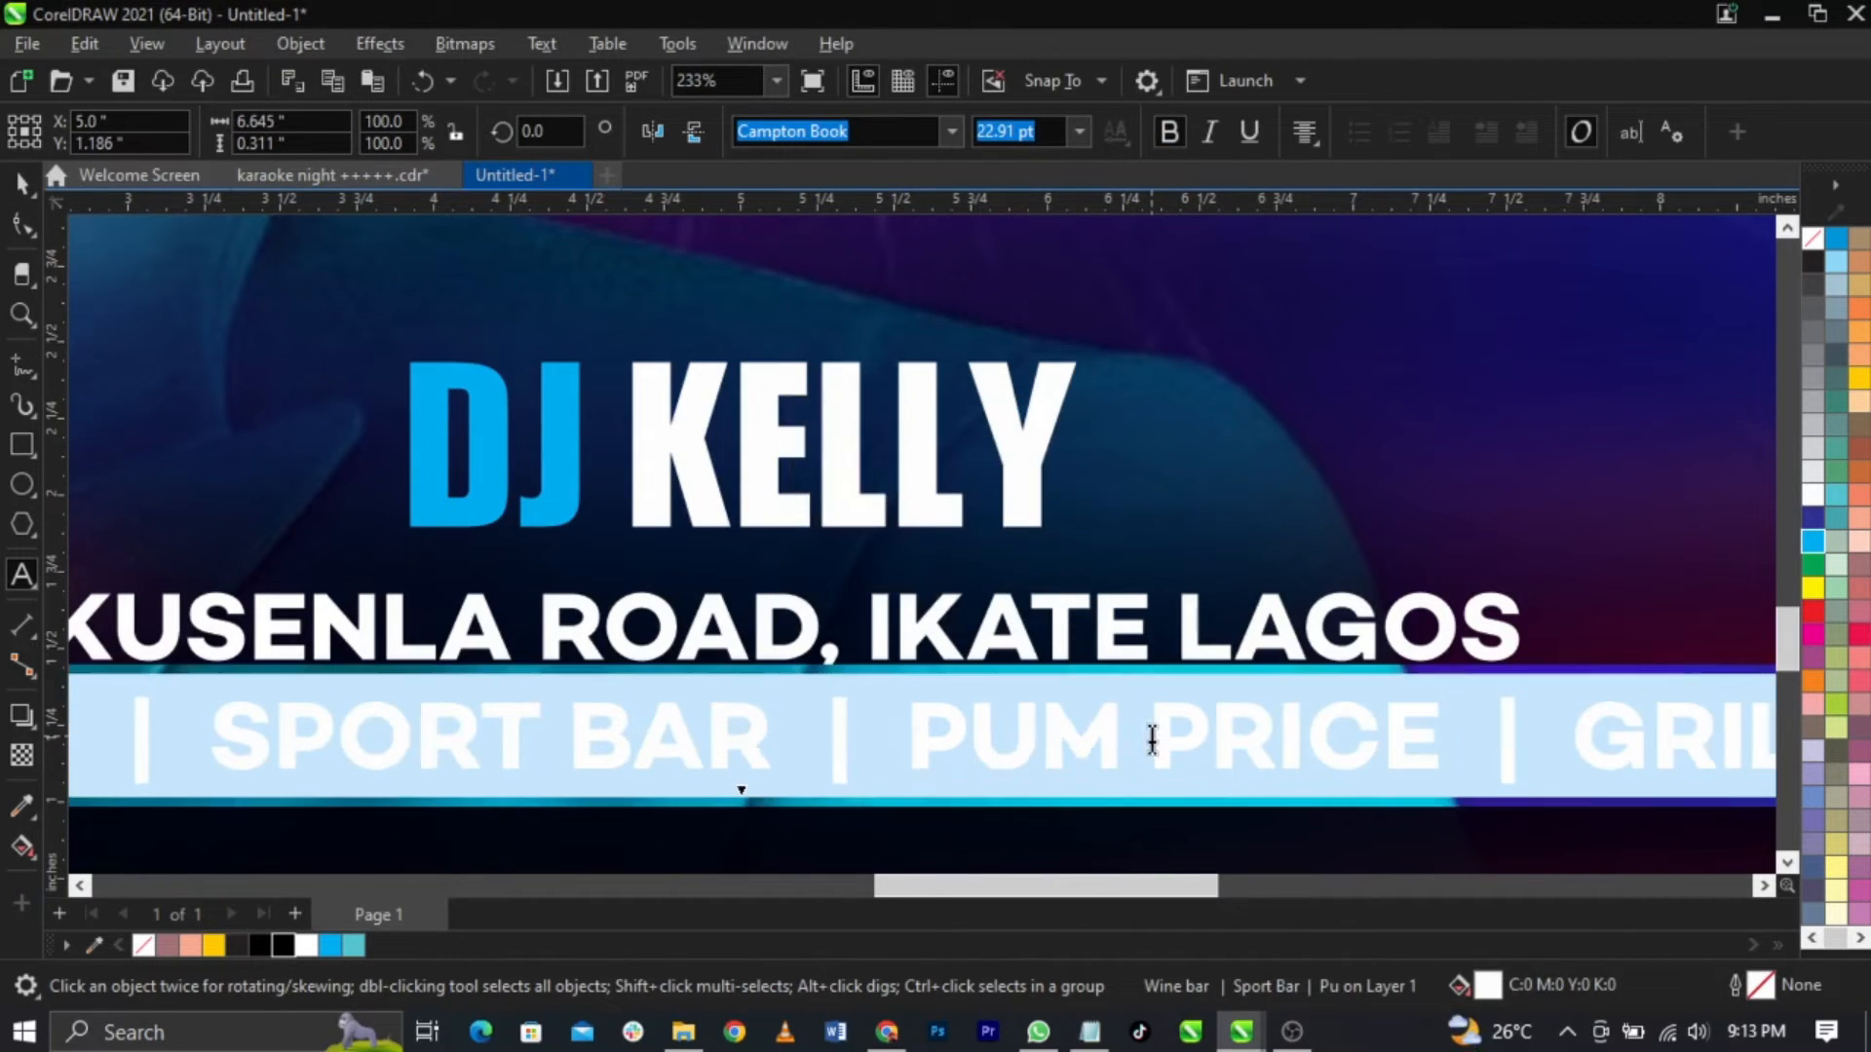
Step: Select the address and services lines together and scale them down to about 18.9 pt, keeping them centred
scroll(896, 674, down, 1)
key(ctrl+space)
shift+click(1153, 654)
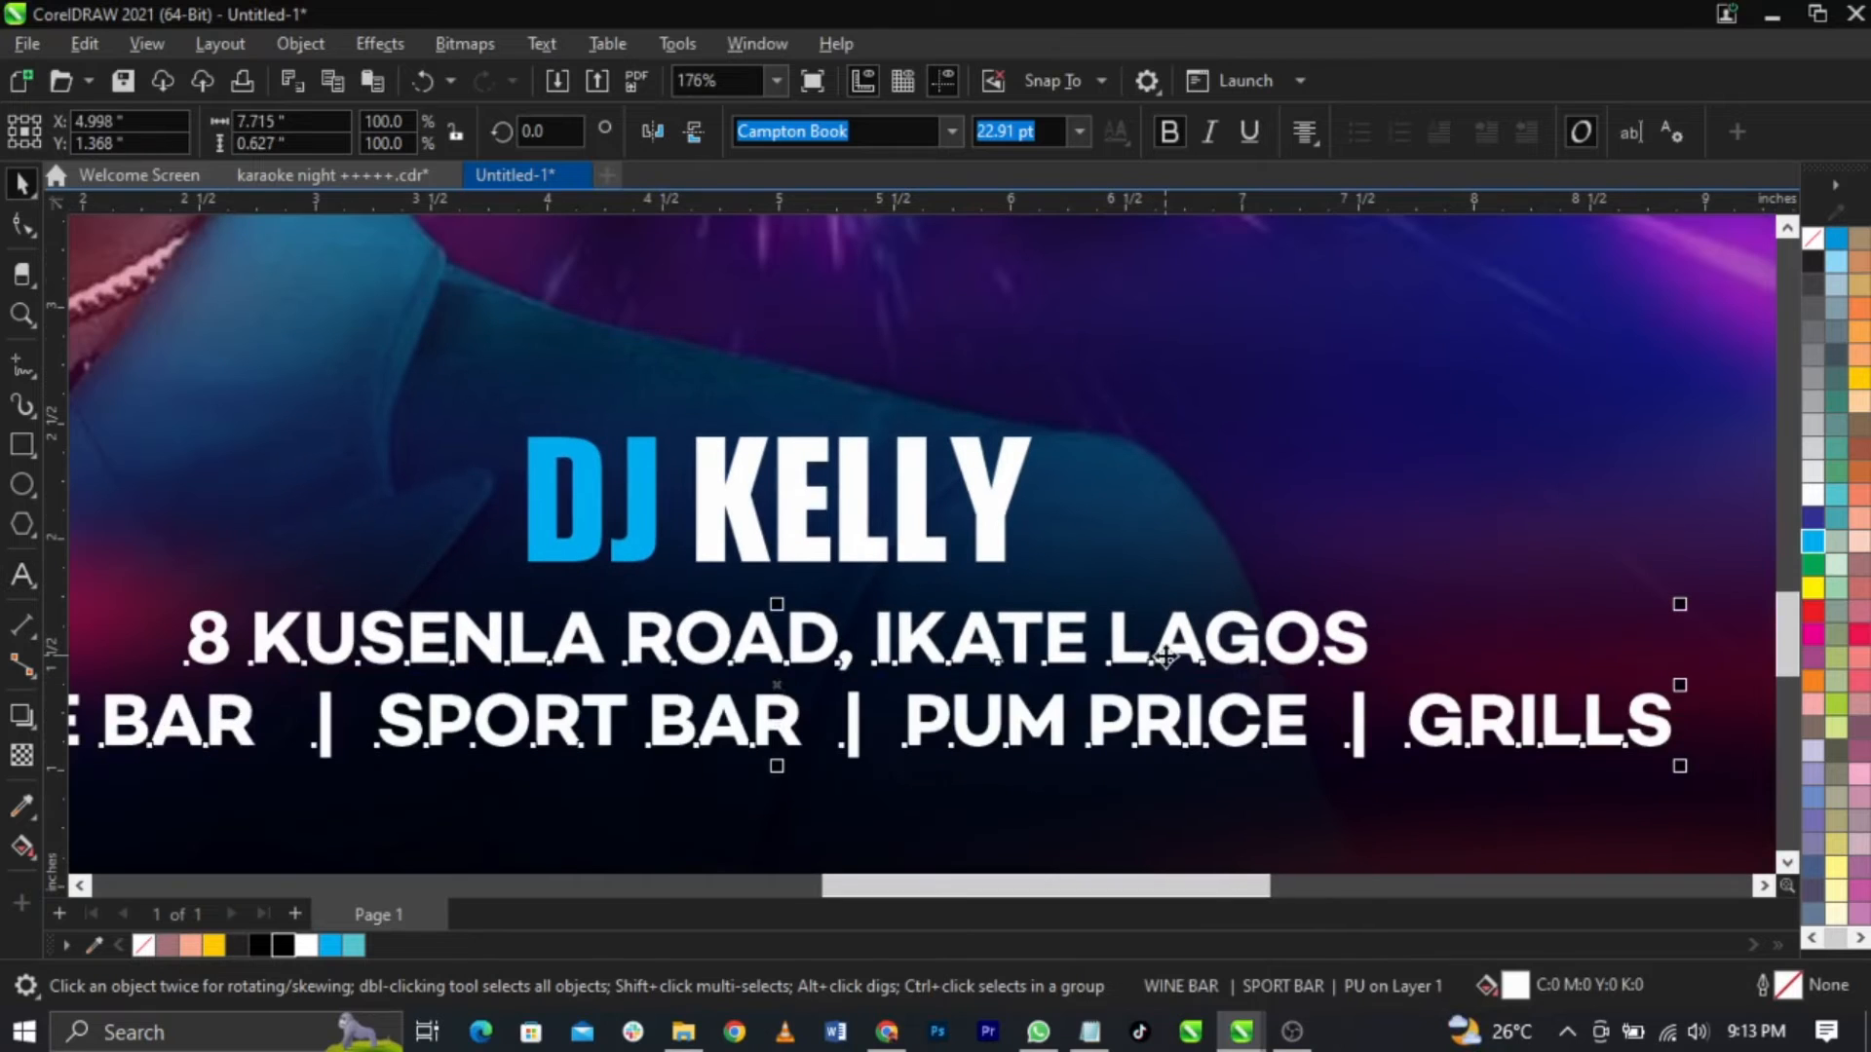
drag(1682, 776, 1522, 783)
Step: Enlarge the address line about its centre, and select the services line below it
scroll(1100, 695, down, 3)
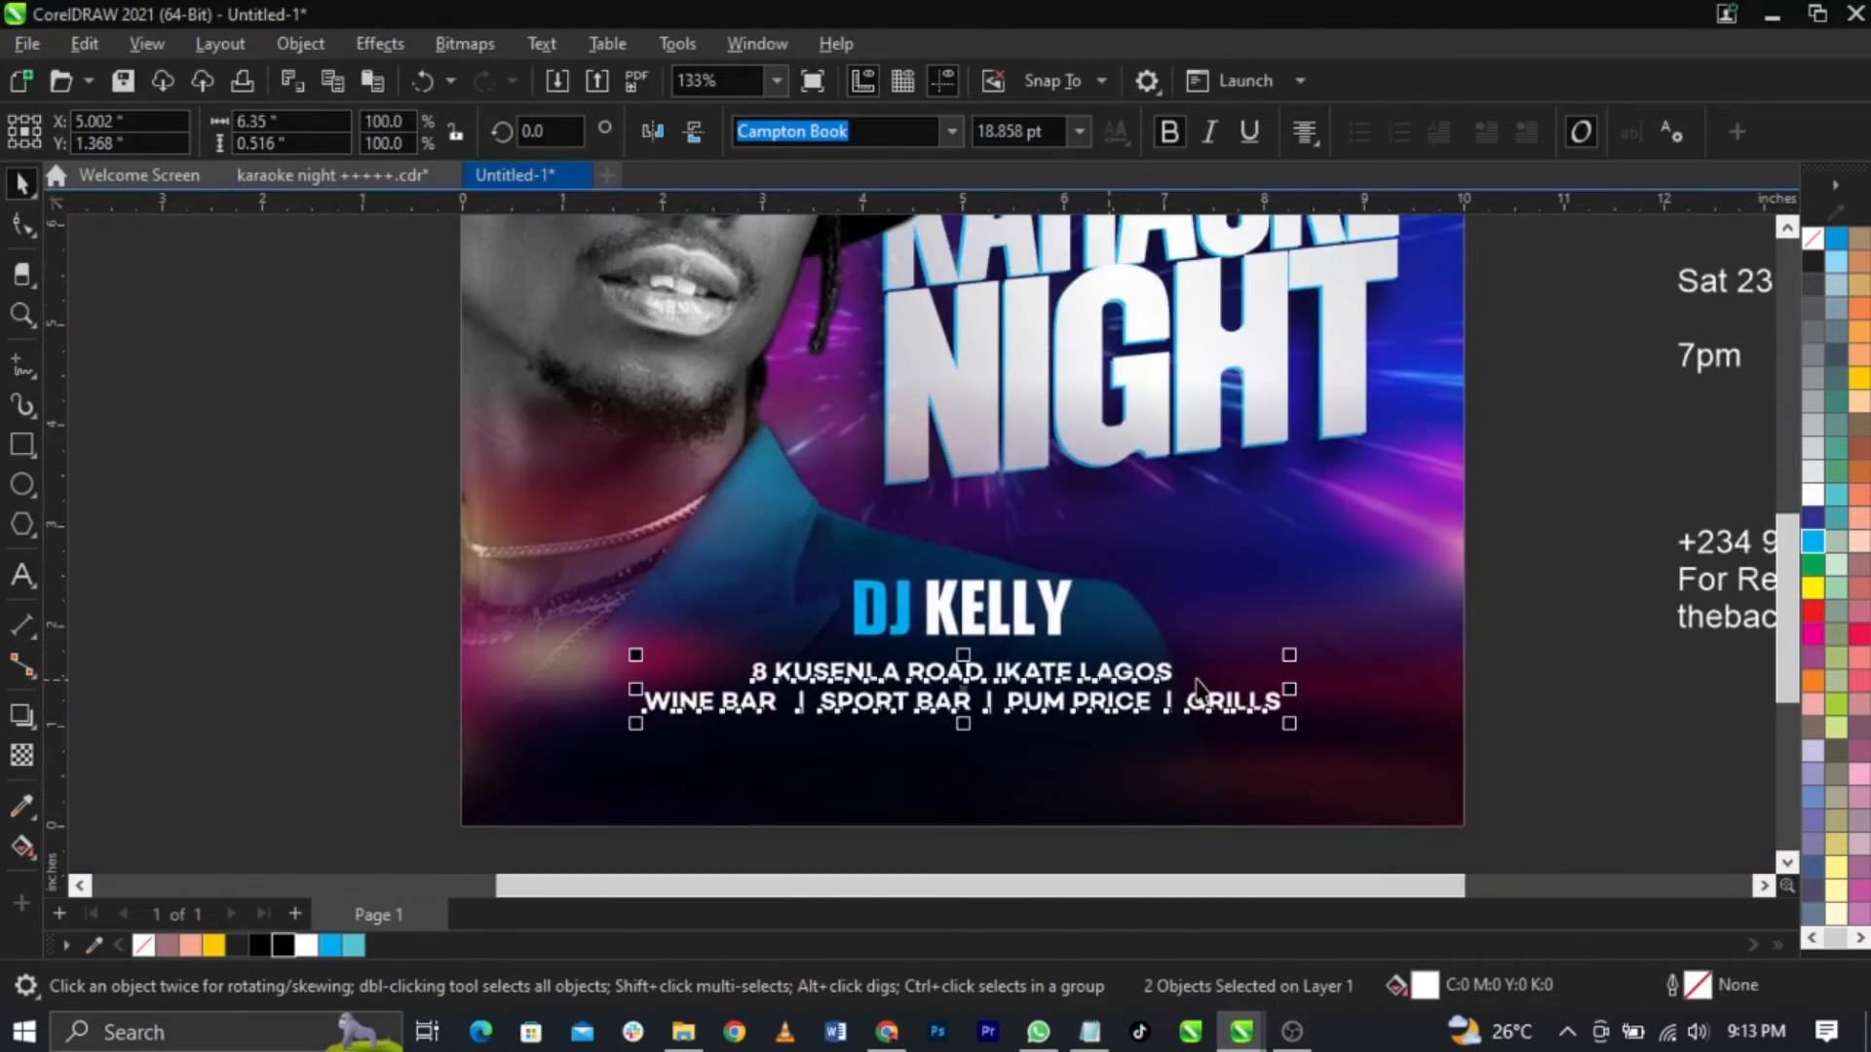
click(1190, 679)
scroll(1187, 672, up, 2)
click(1158, 669)
drag(1173, 649, 1257, 635)
click(1325, 737)
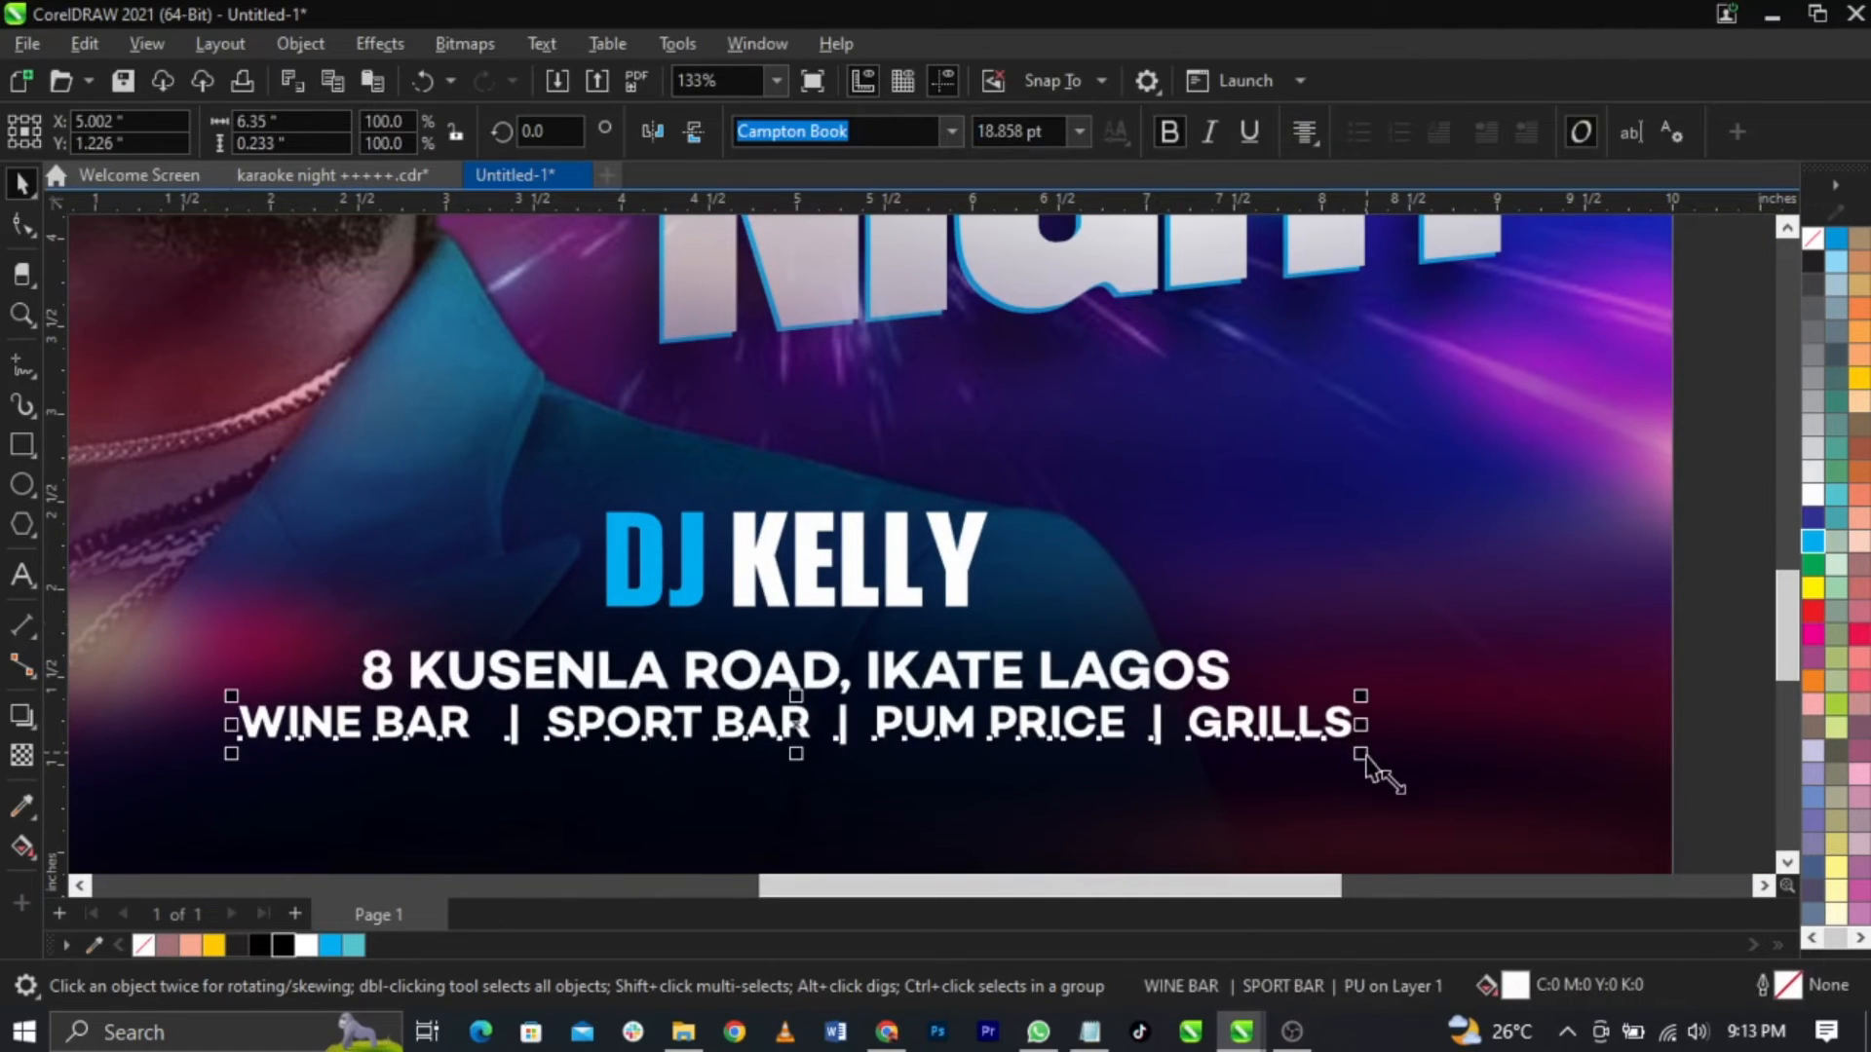
Step: Scale the services line down about its centre to about 15.8 pt, and add the address line to the selection
drag(1374, 760, 1286, 806)
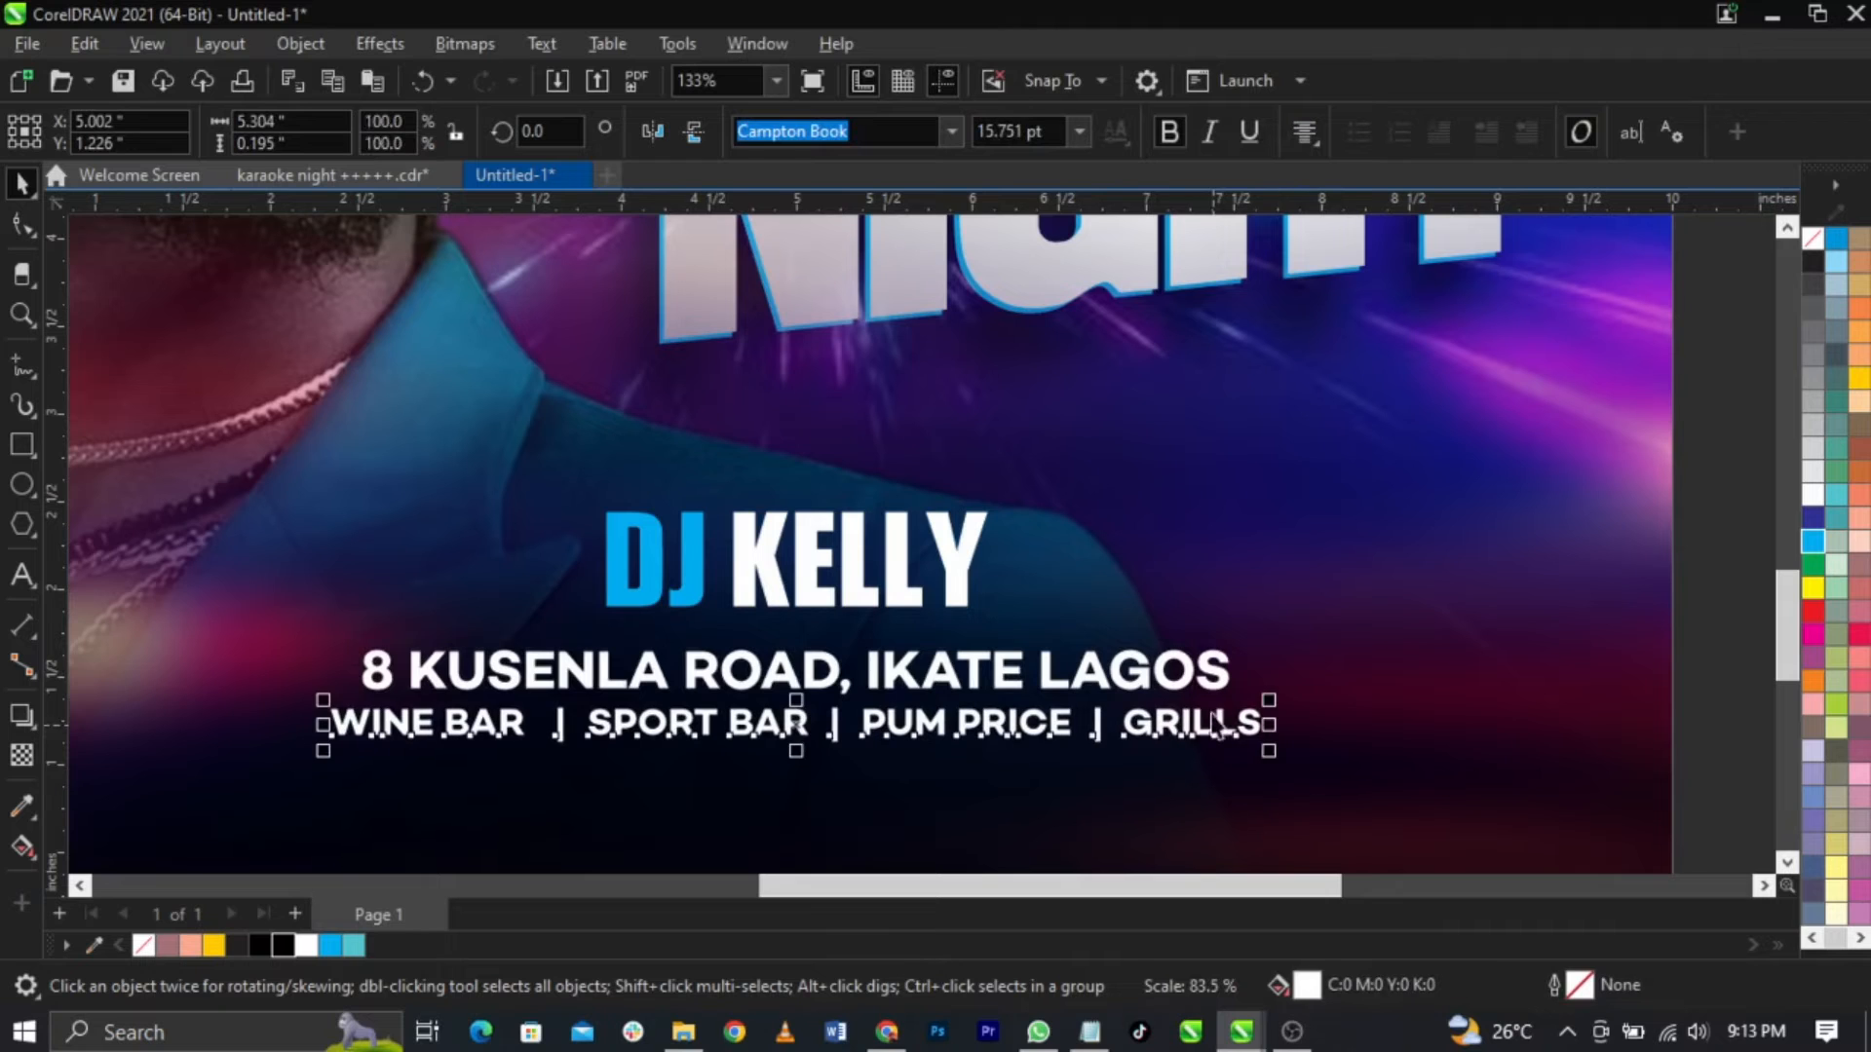
shift+click(1211, 676)
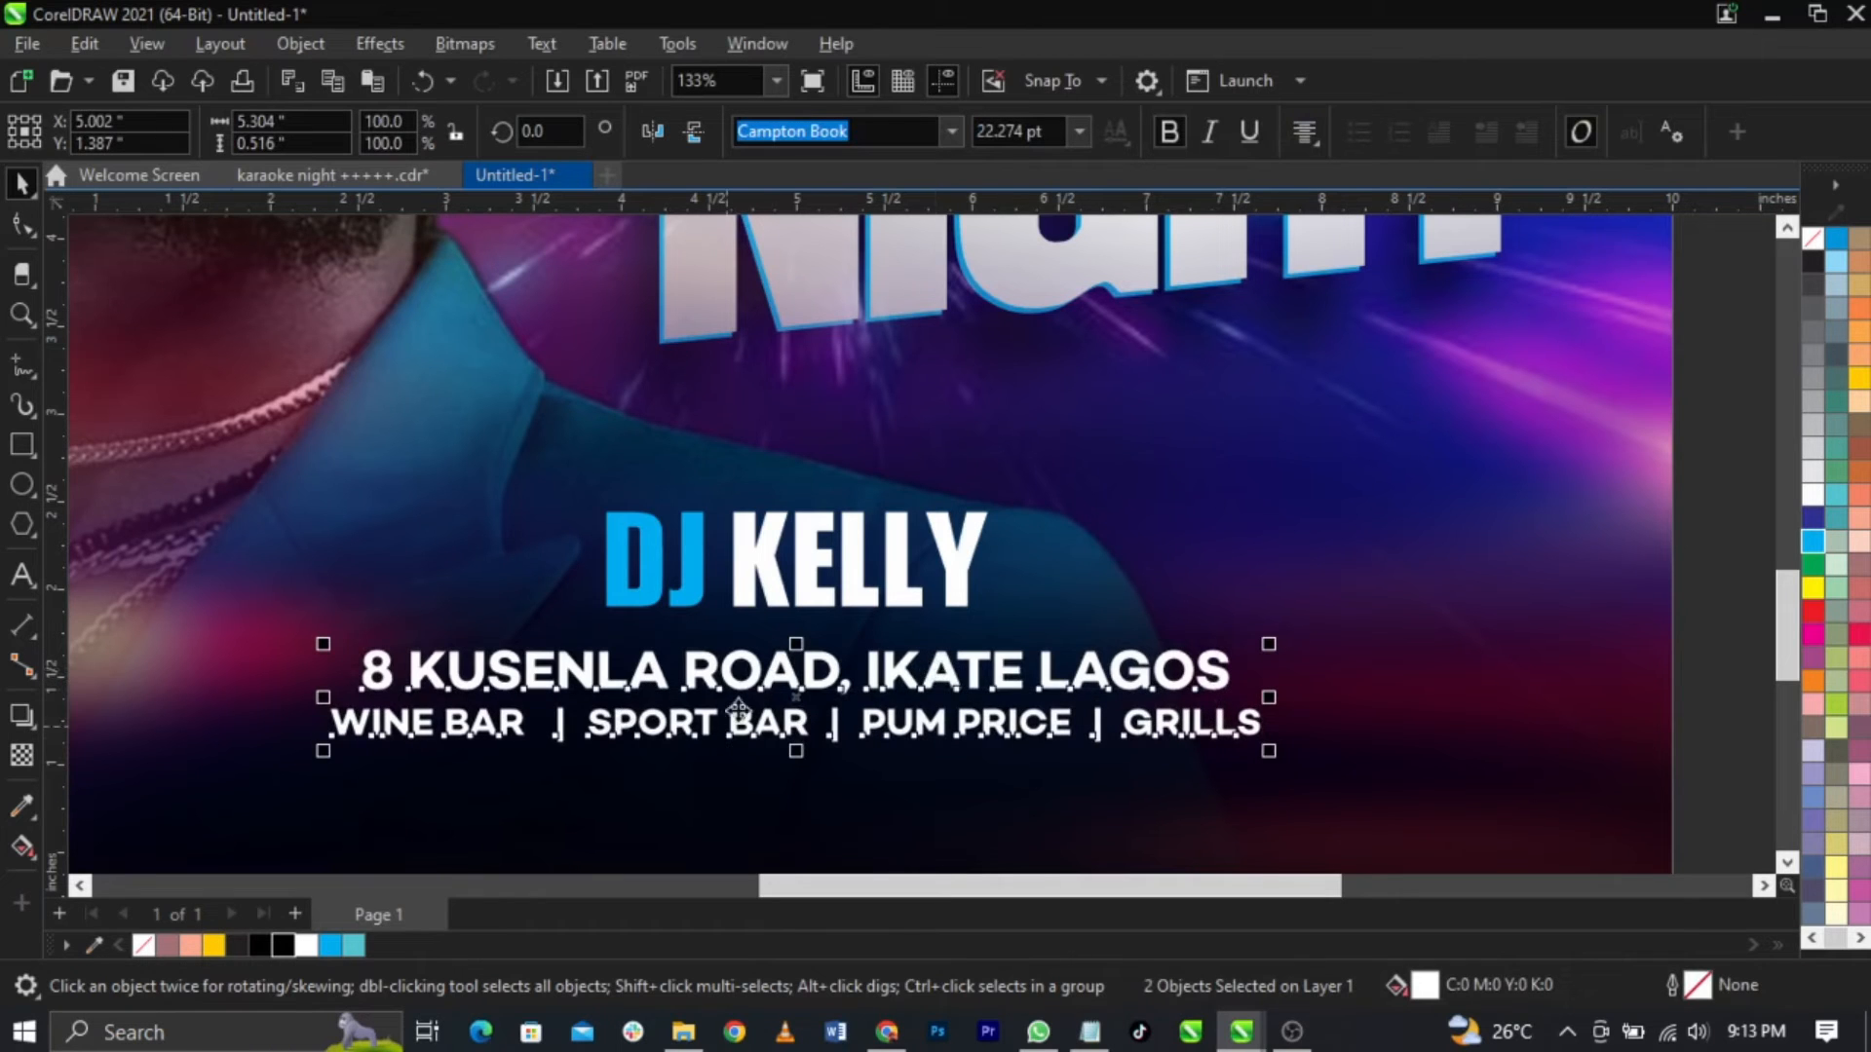
Step: Draw a straight horizontal line about 5.26 inches long between the DJ name and the address, and colour its outline white
click(23, 363)
click(338, 632)
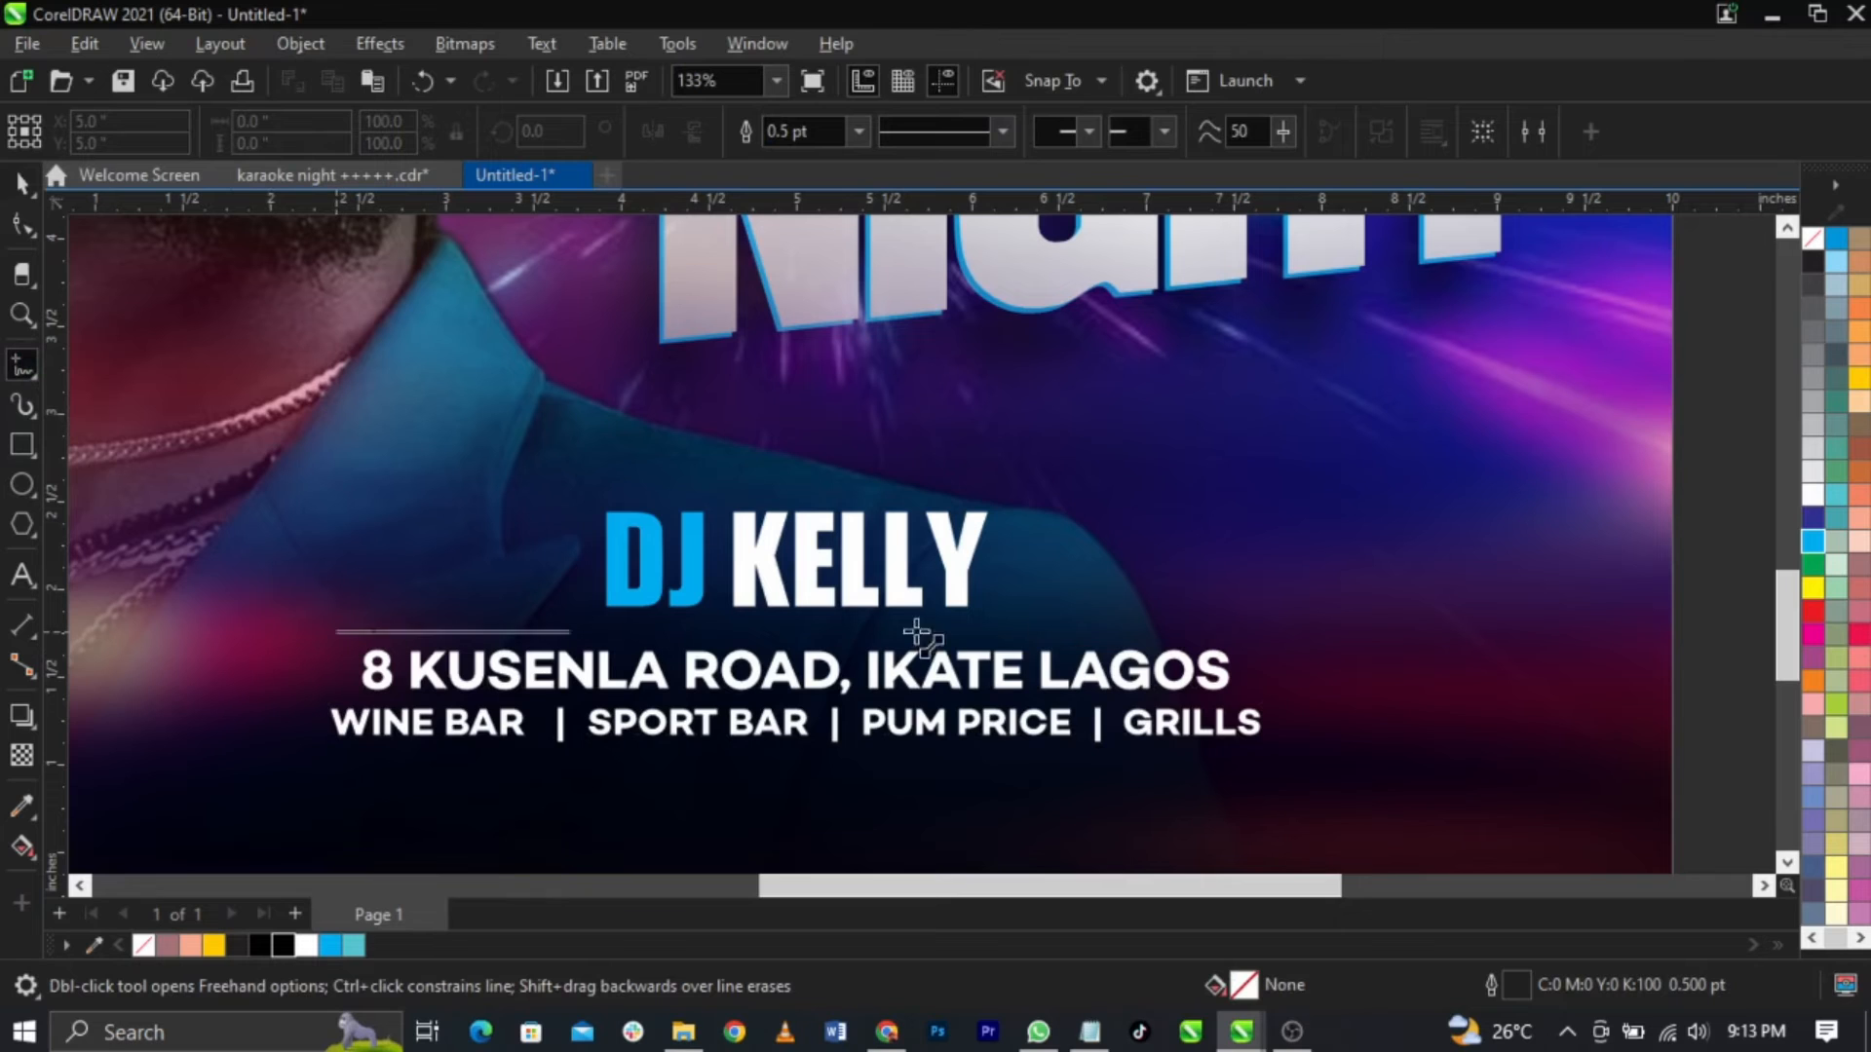
click(1257, 633)
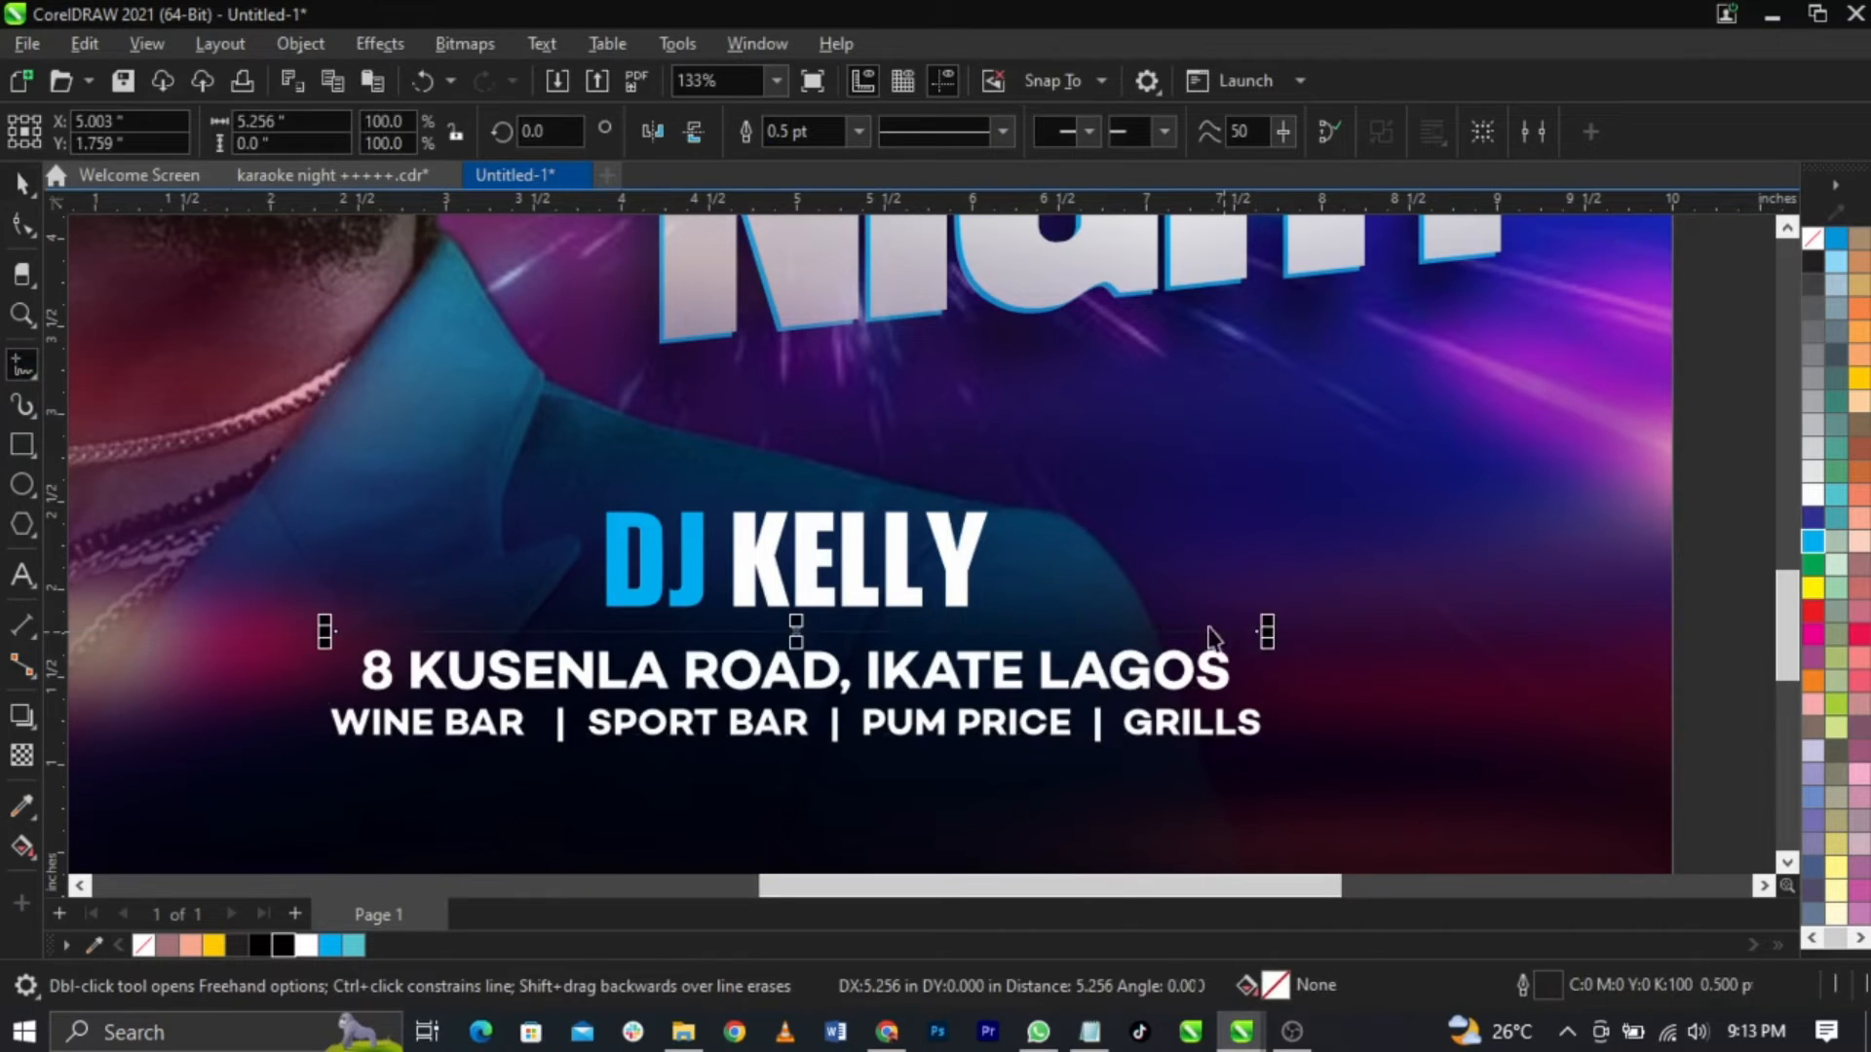
key(space)
right_click(1820, 491)
click(1801, 505)
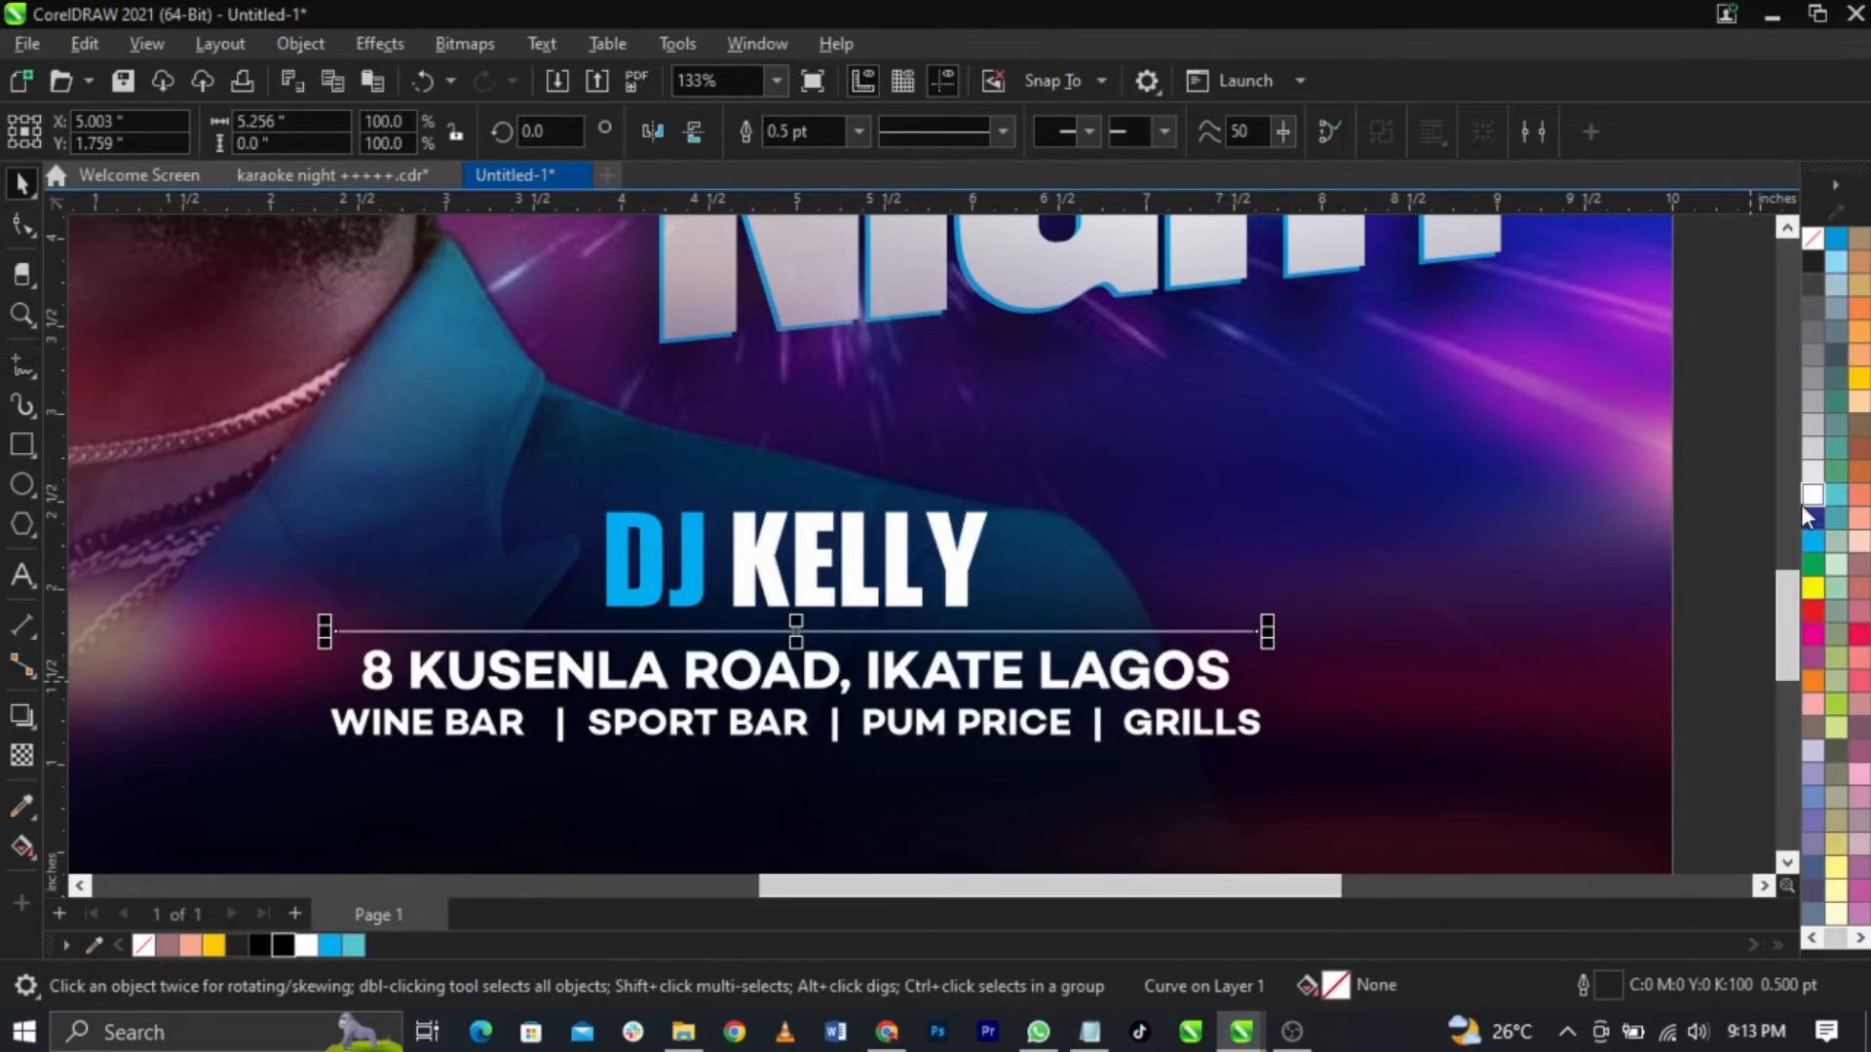
double_click(1608, 985)
drag(977, 228, 1513, 145)
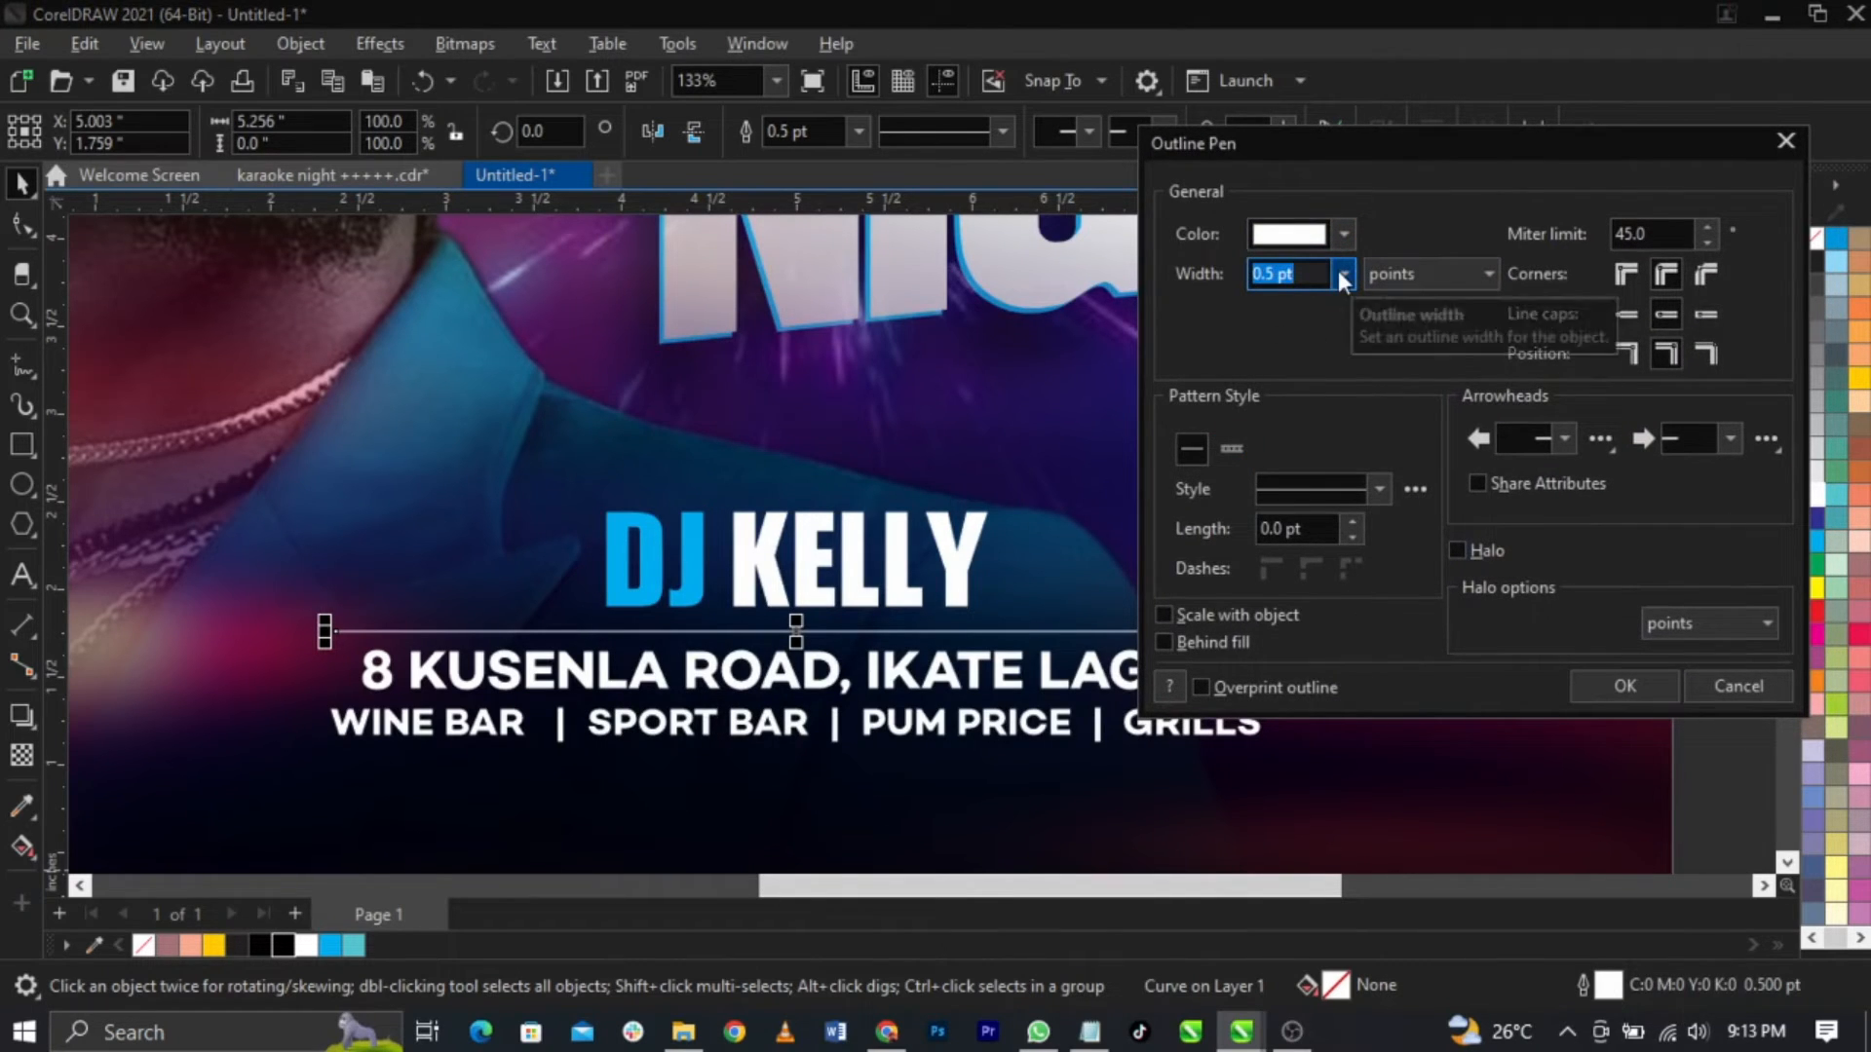
click(1783, 144)
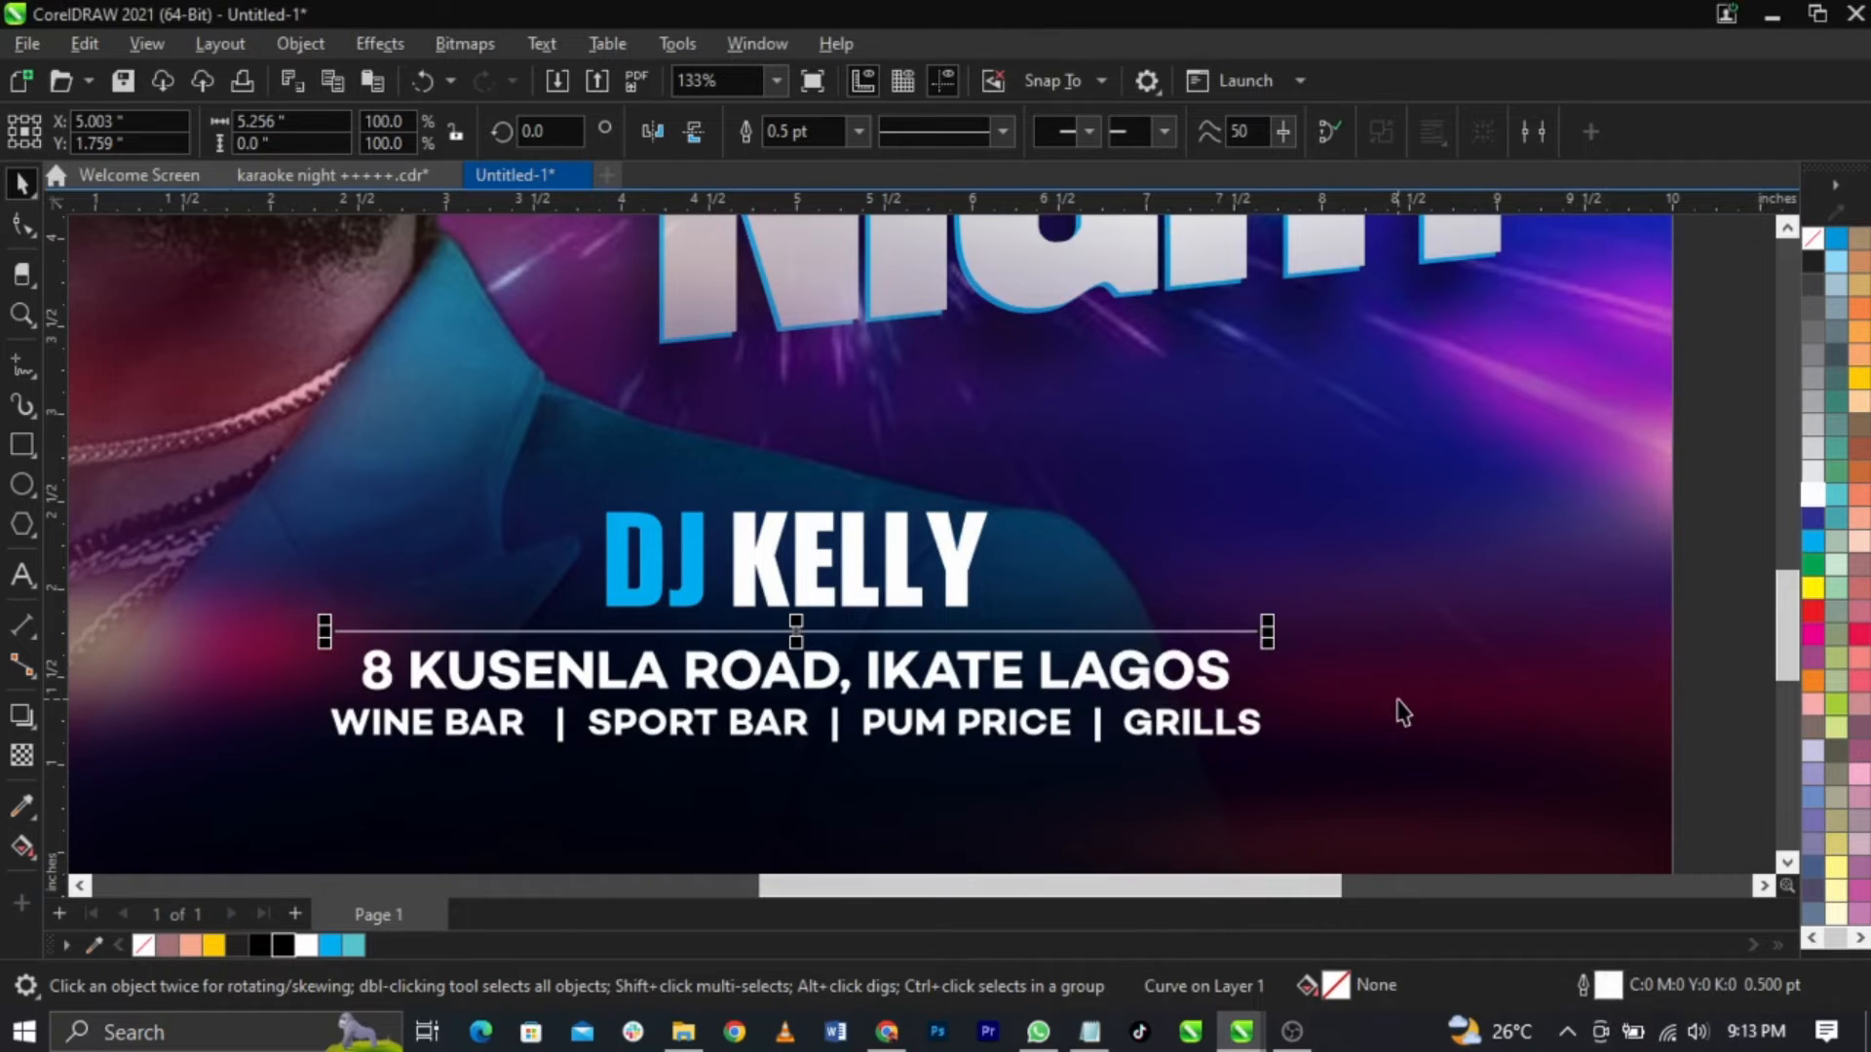
key(F12)
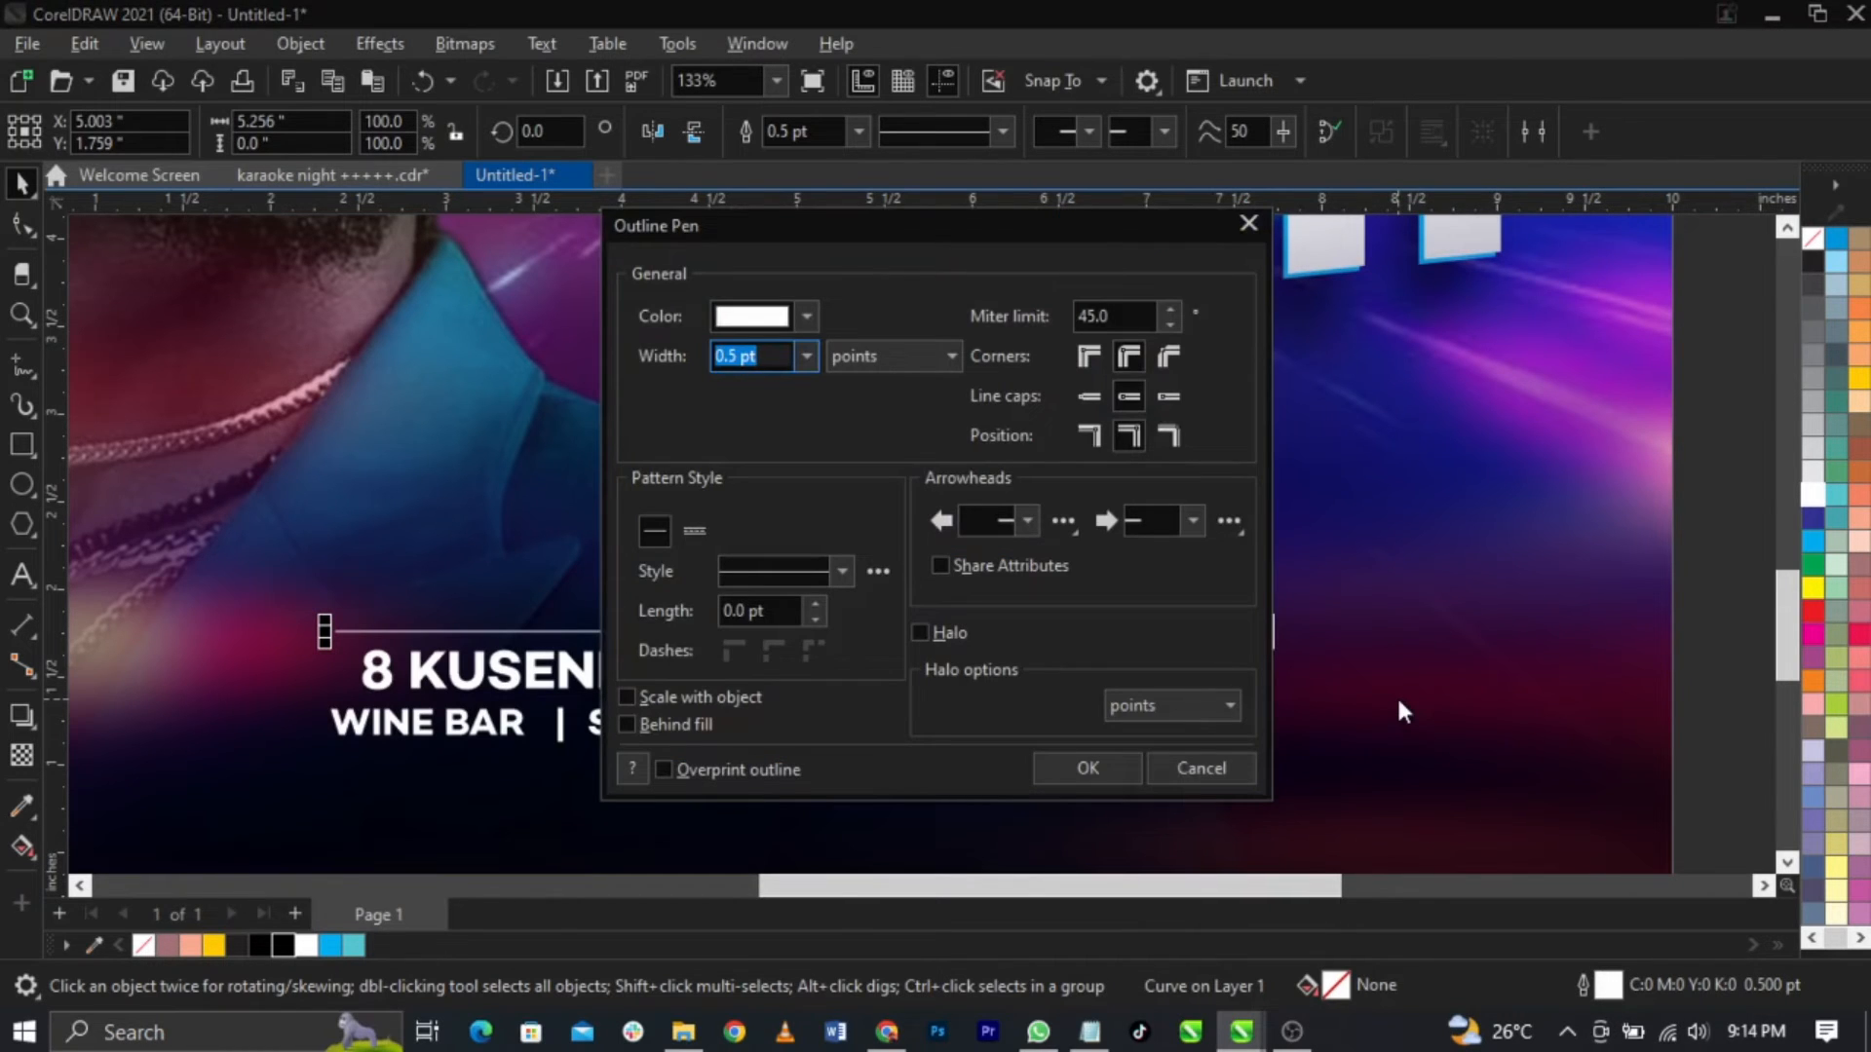
key(Escape)
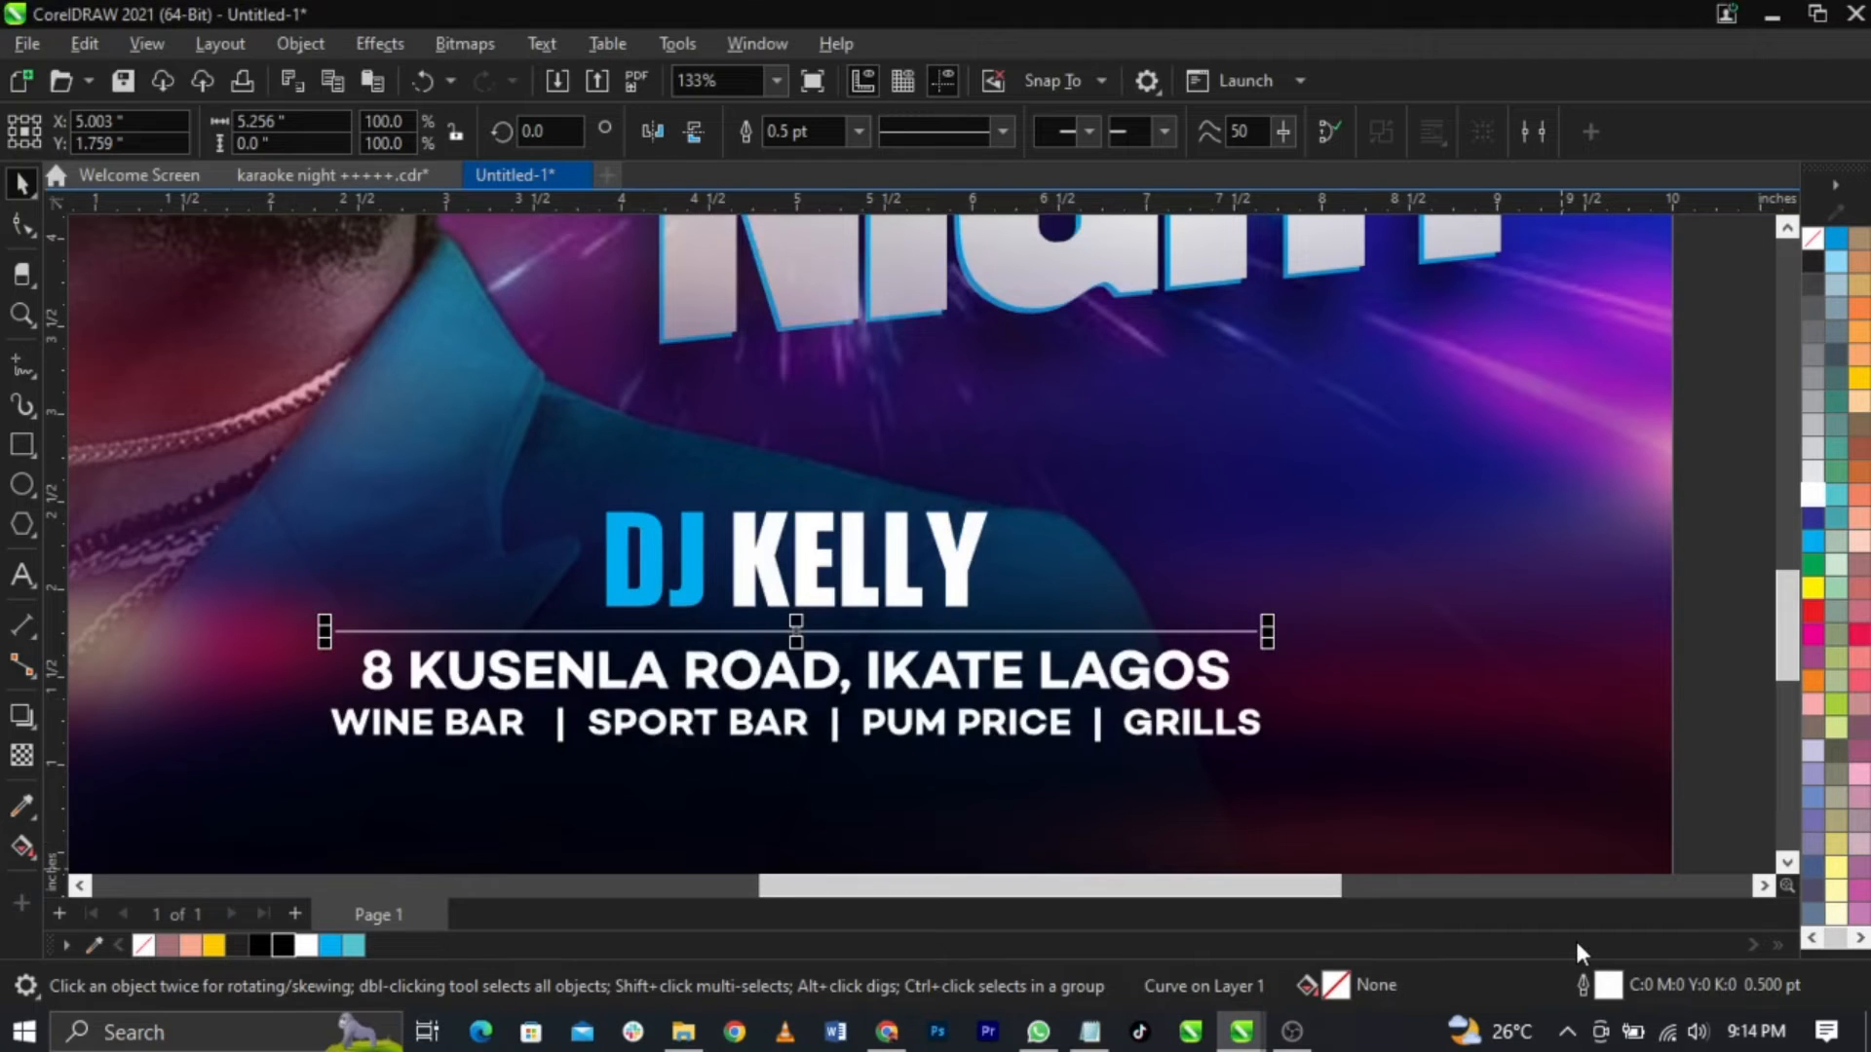
Step: Give the divider line above the address a dotted style and an outline width of 0.75 pt
double_click(1610, 990)
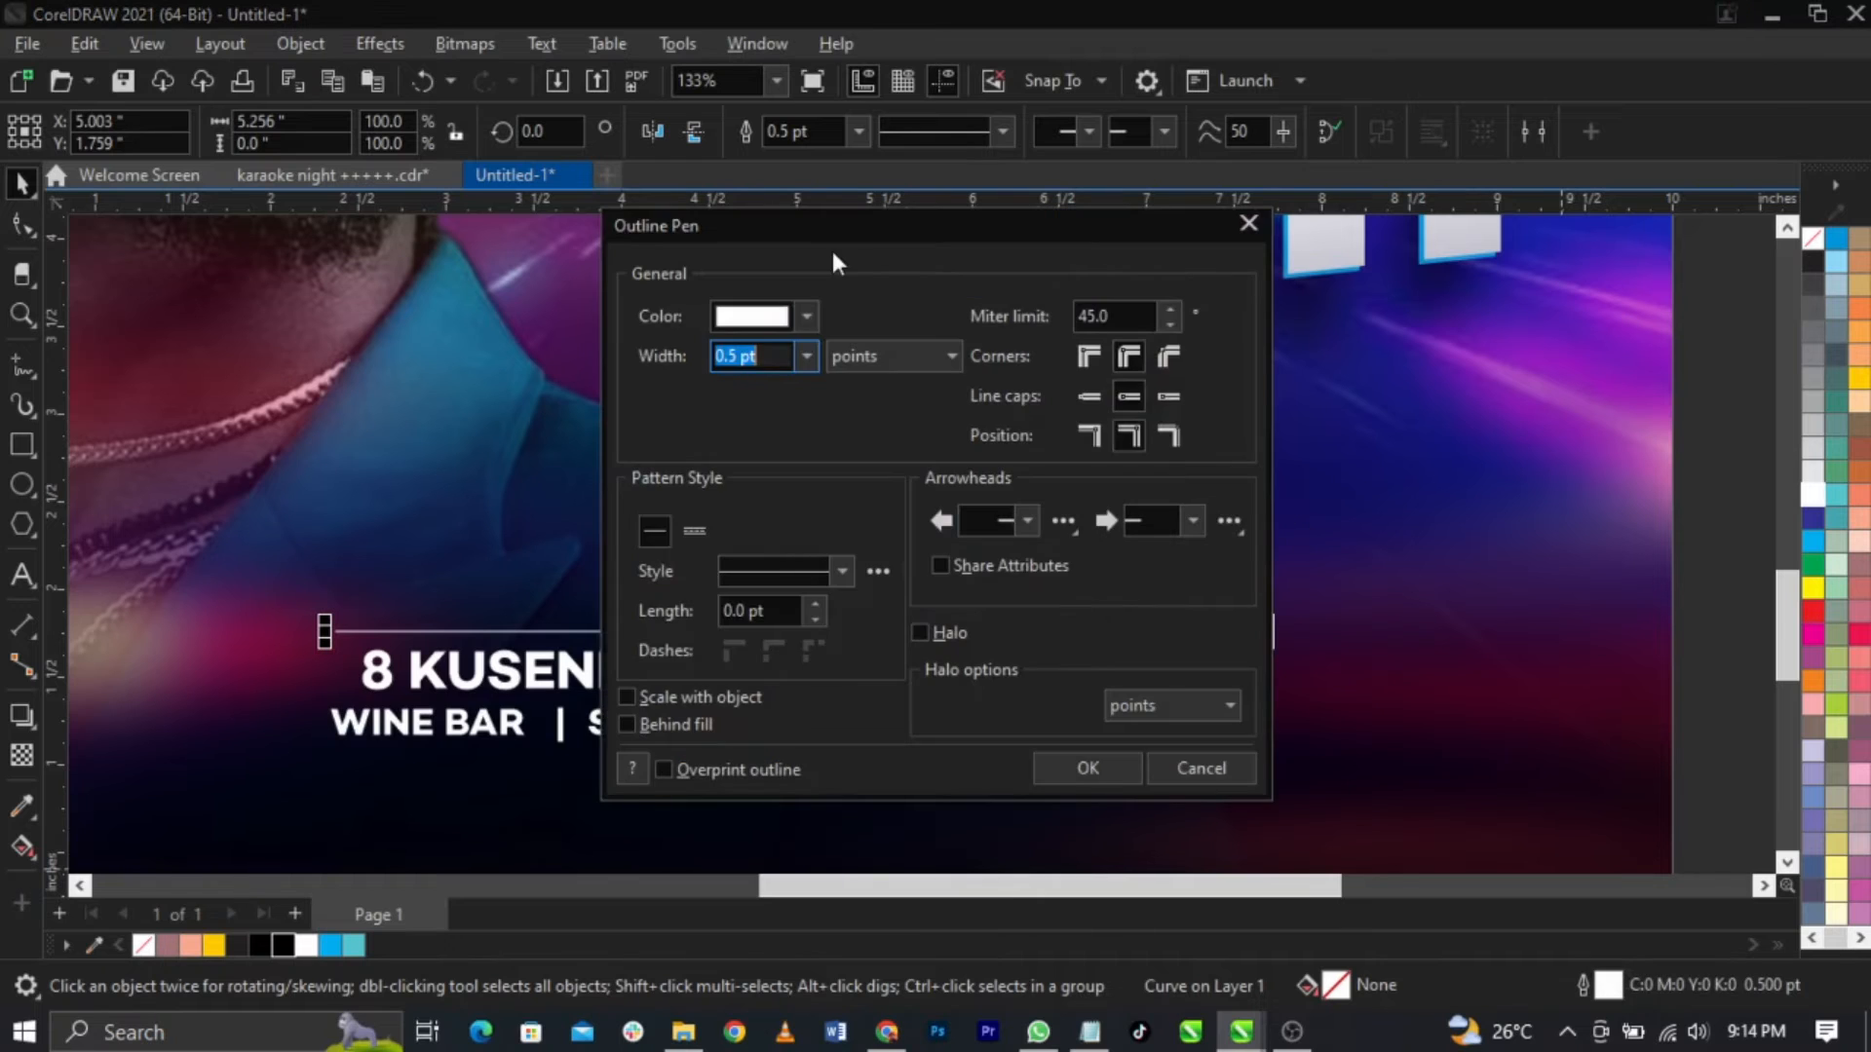
drag(844, 225, 1248, 172)
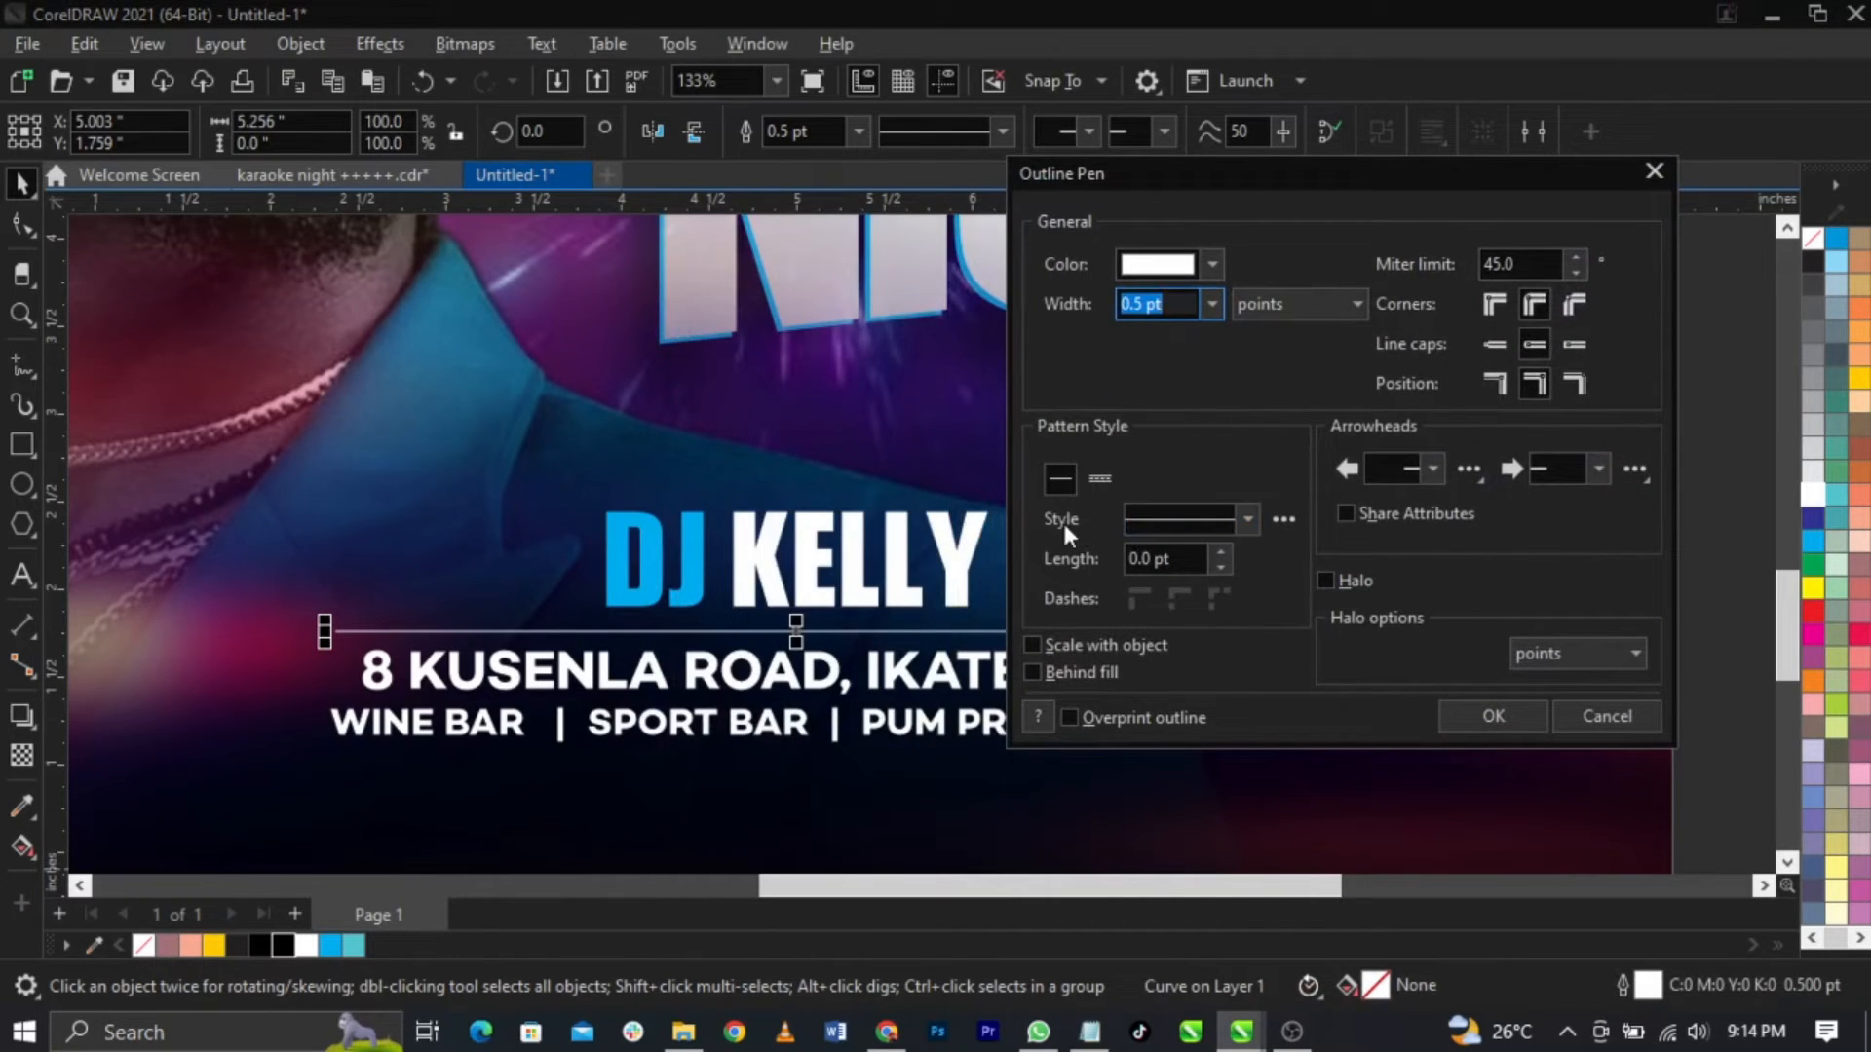
click(1244, 521)
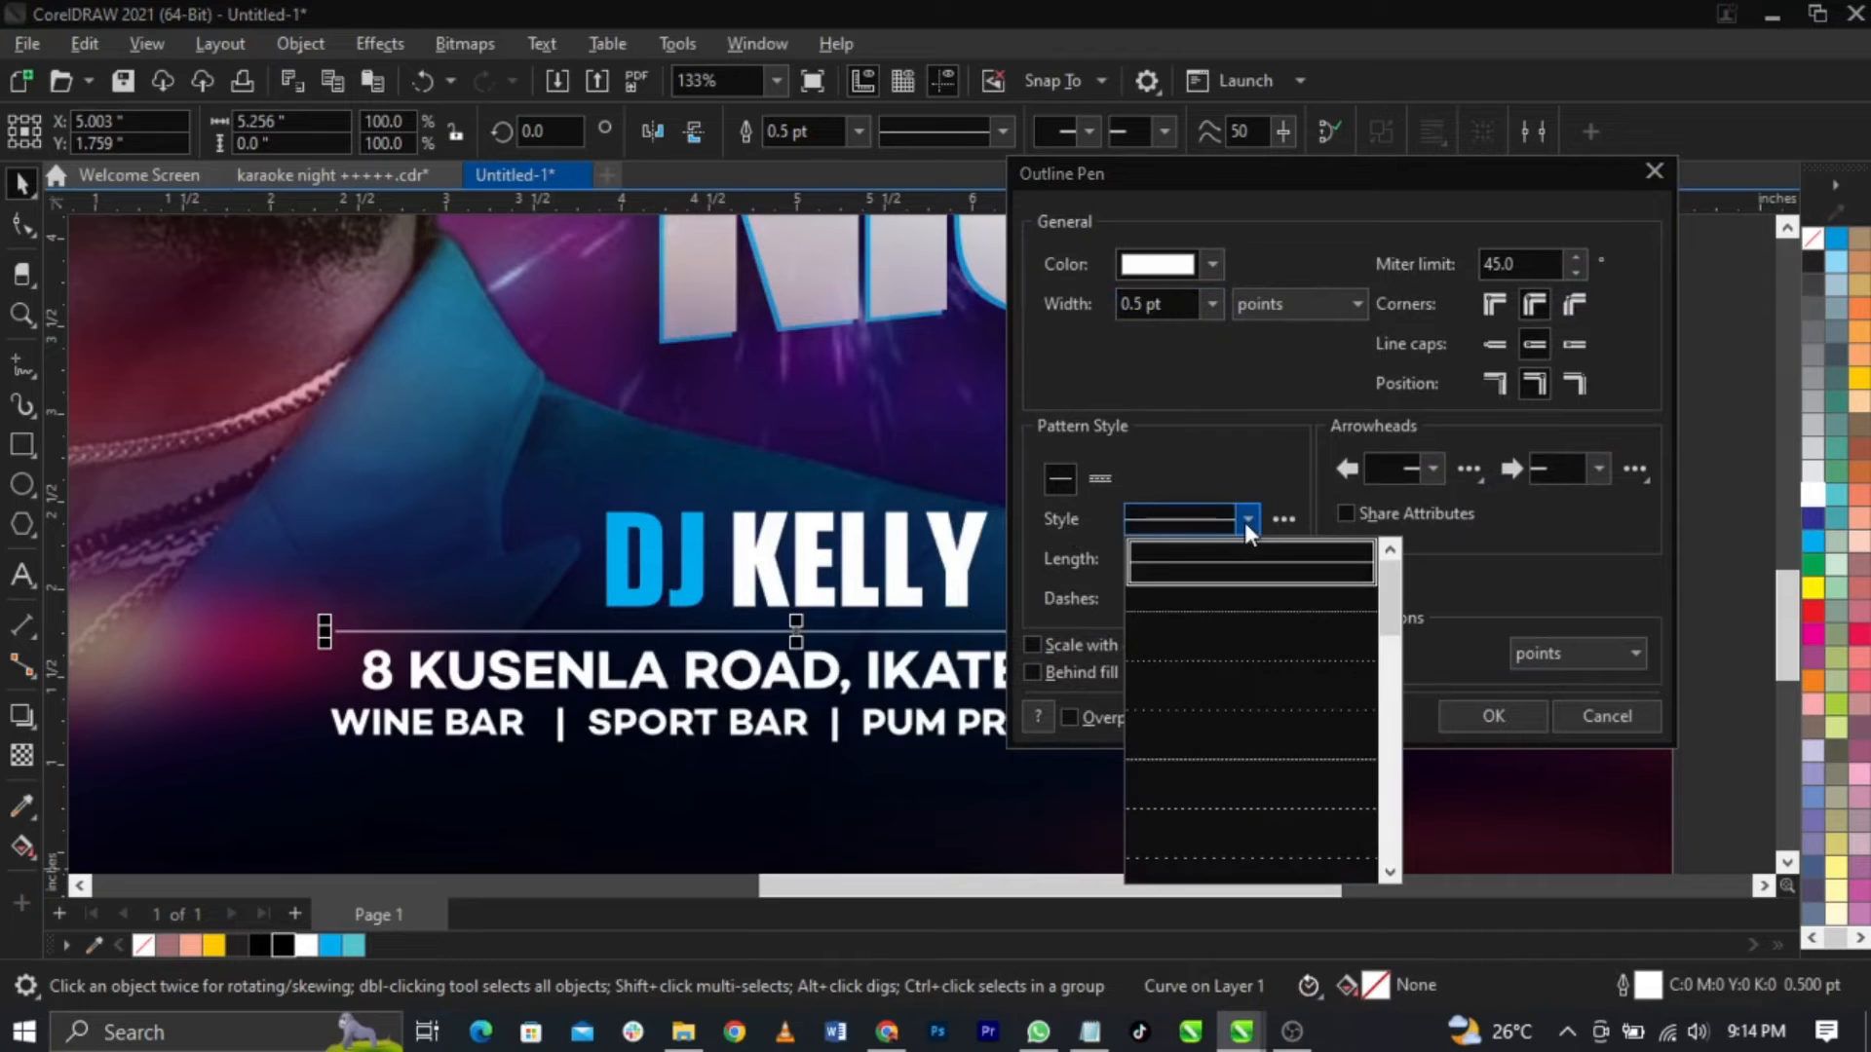
click(1257, 684)
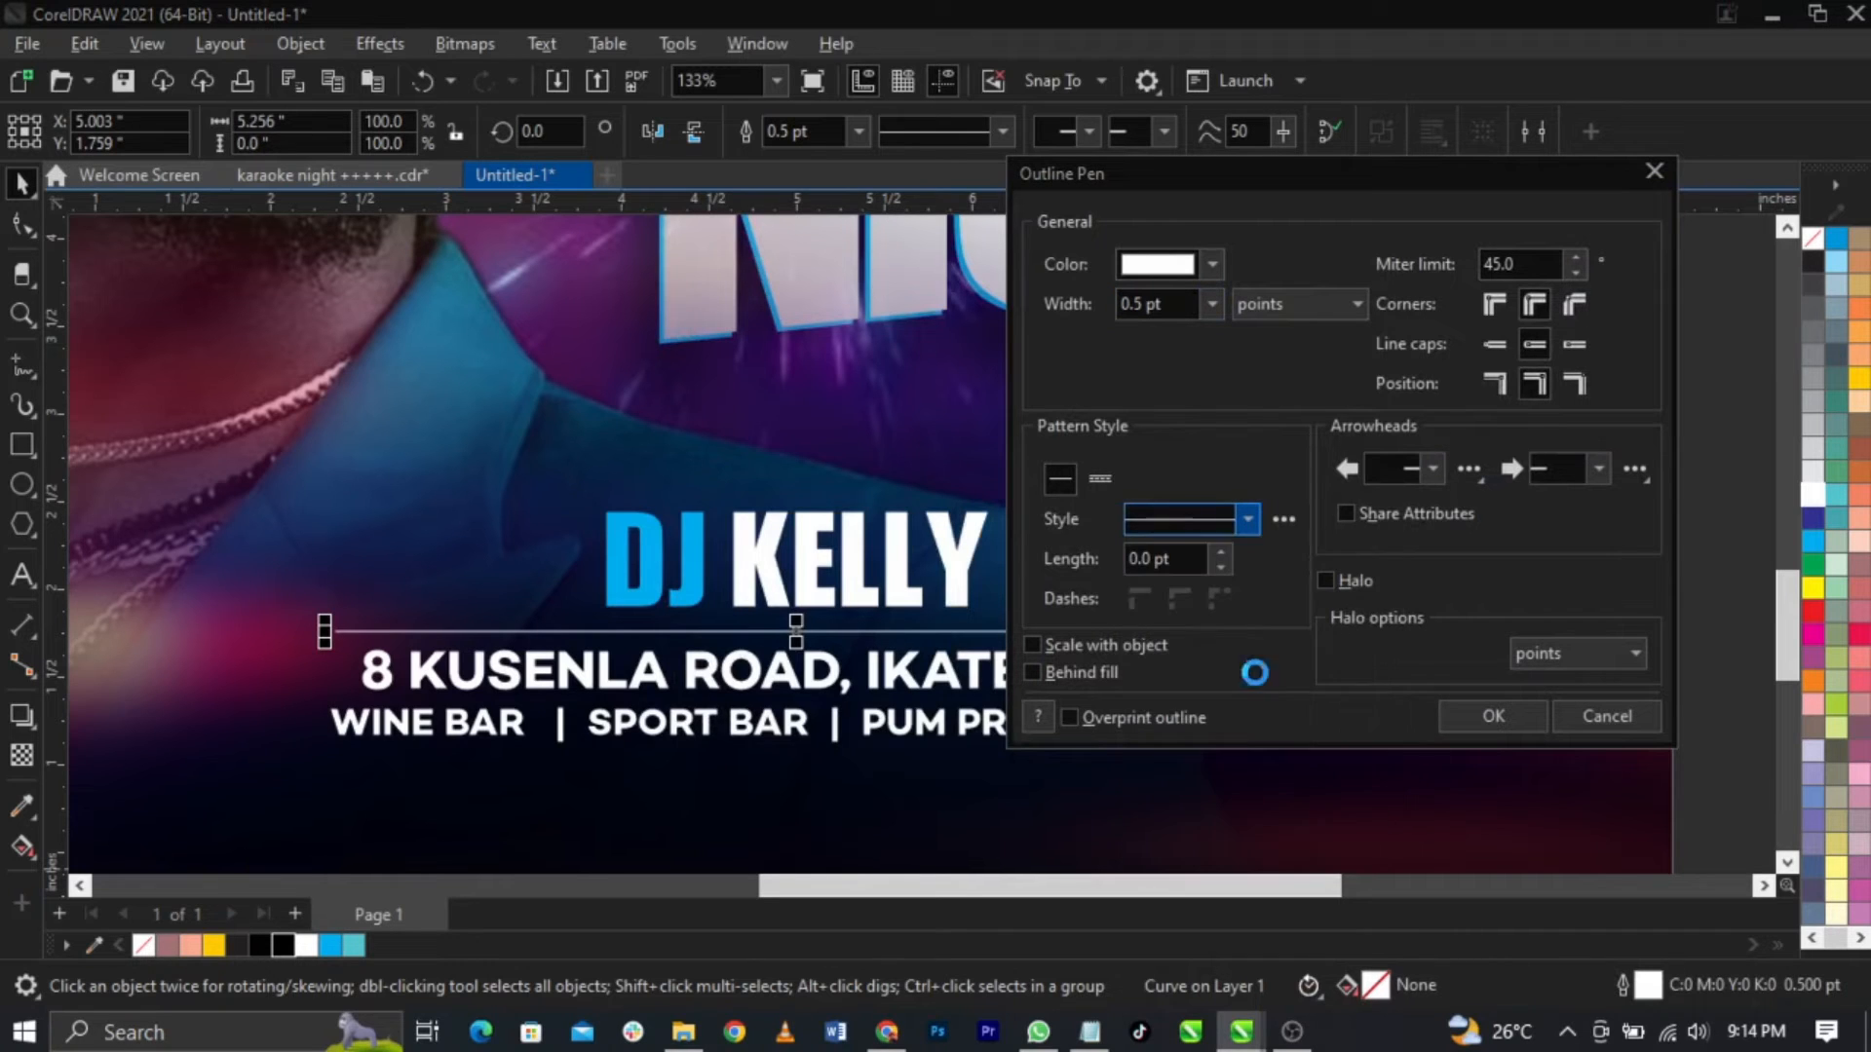
click(1213, 304)
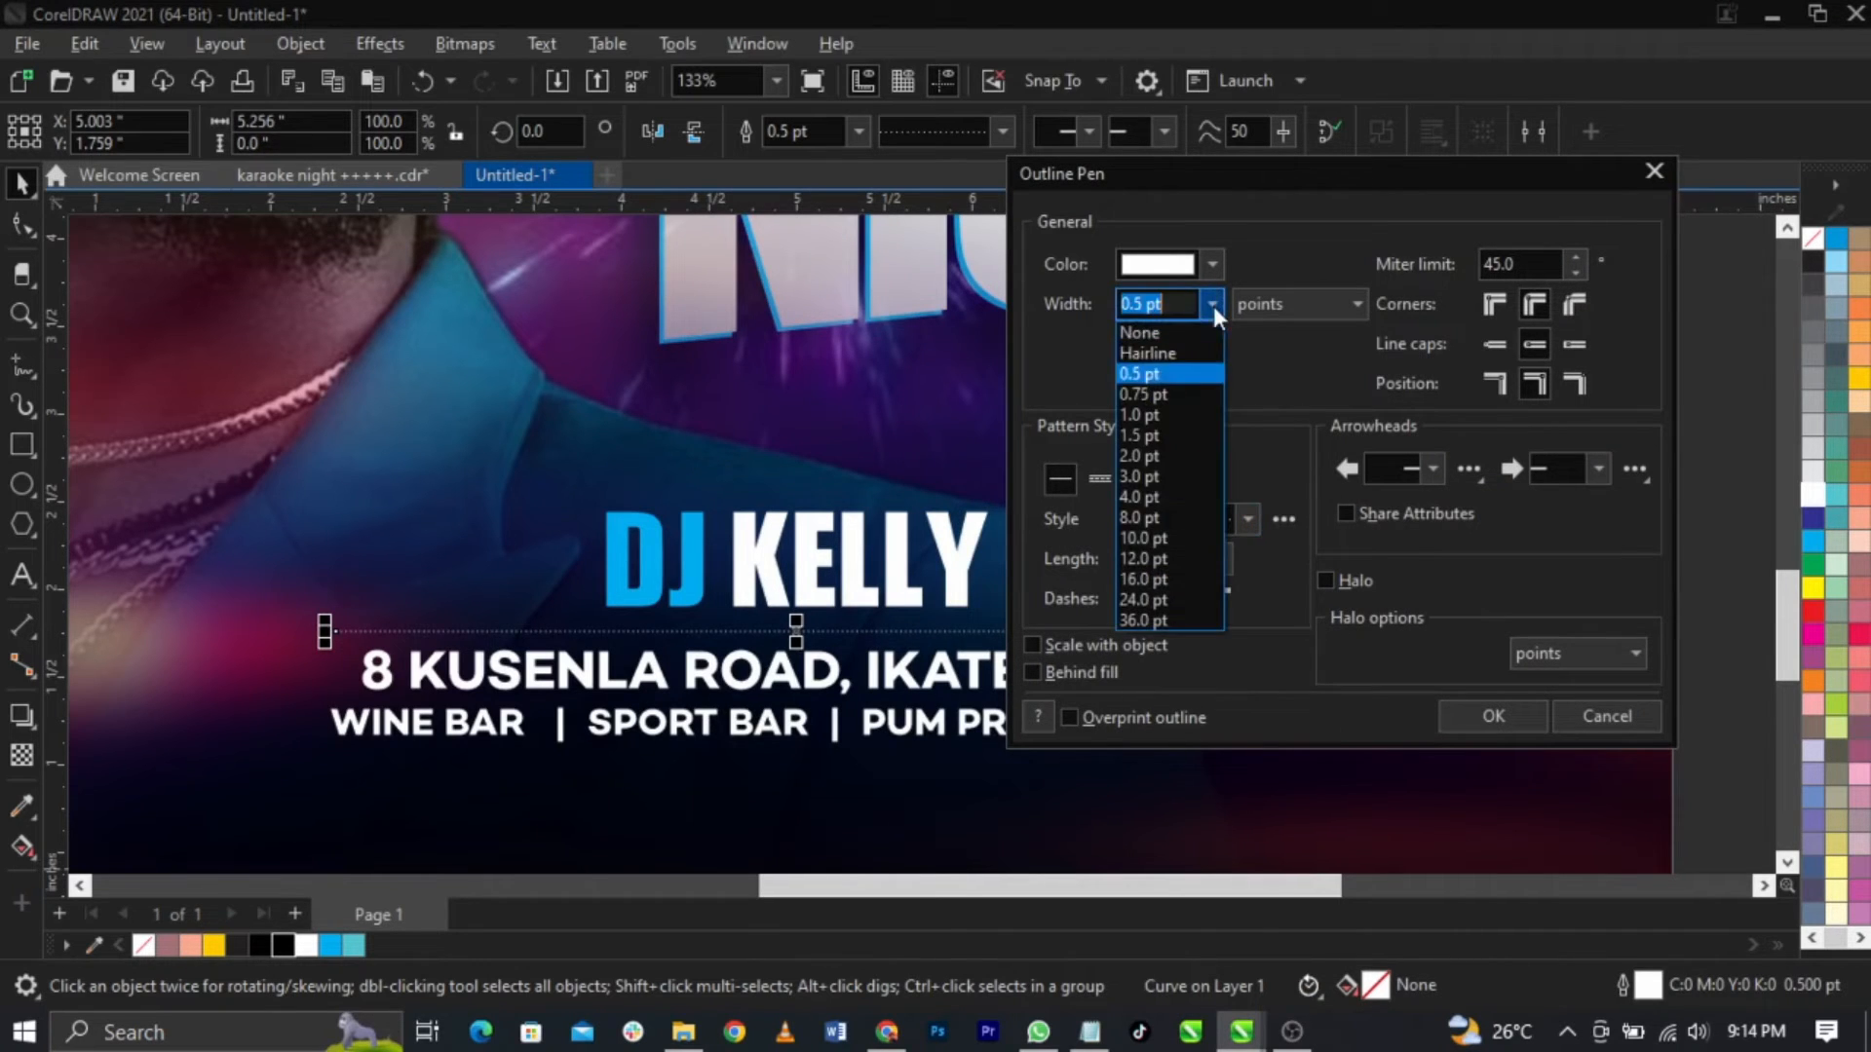
click(1191, 392)
click(1337, 310)
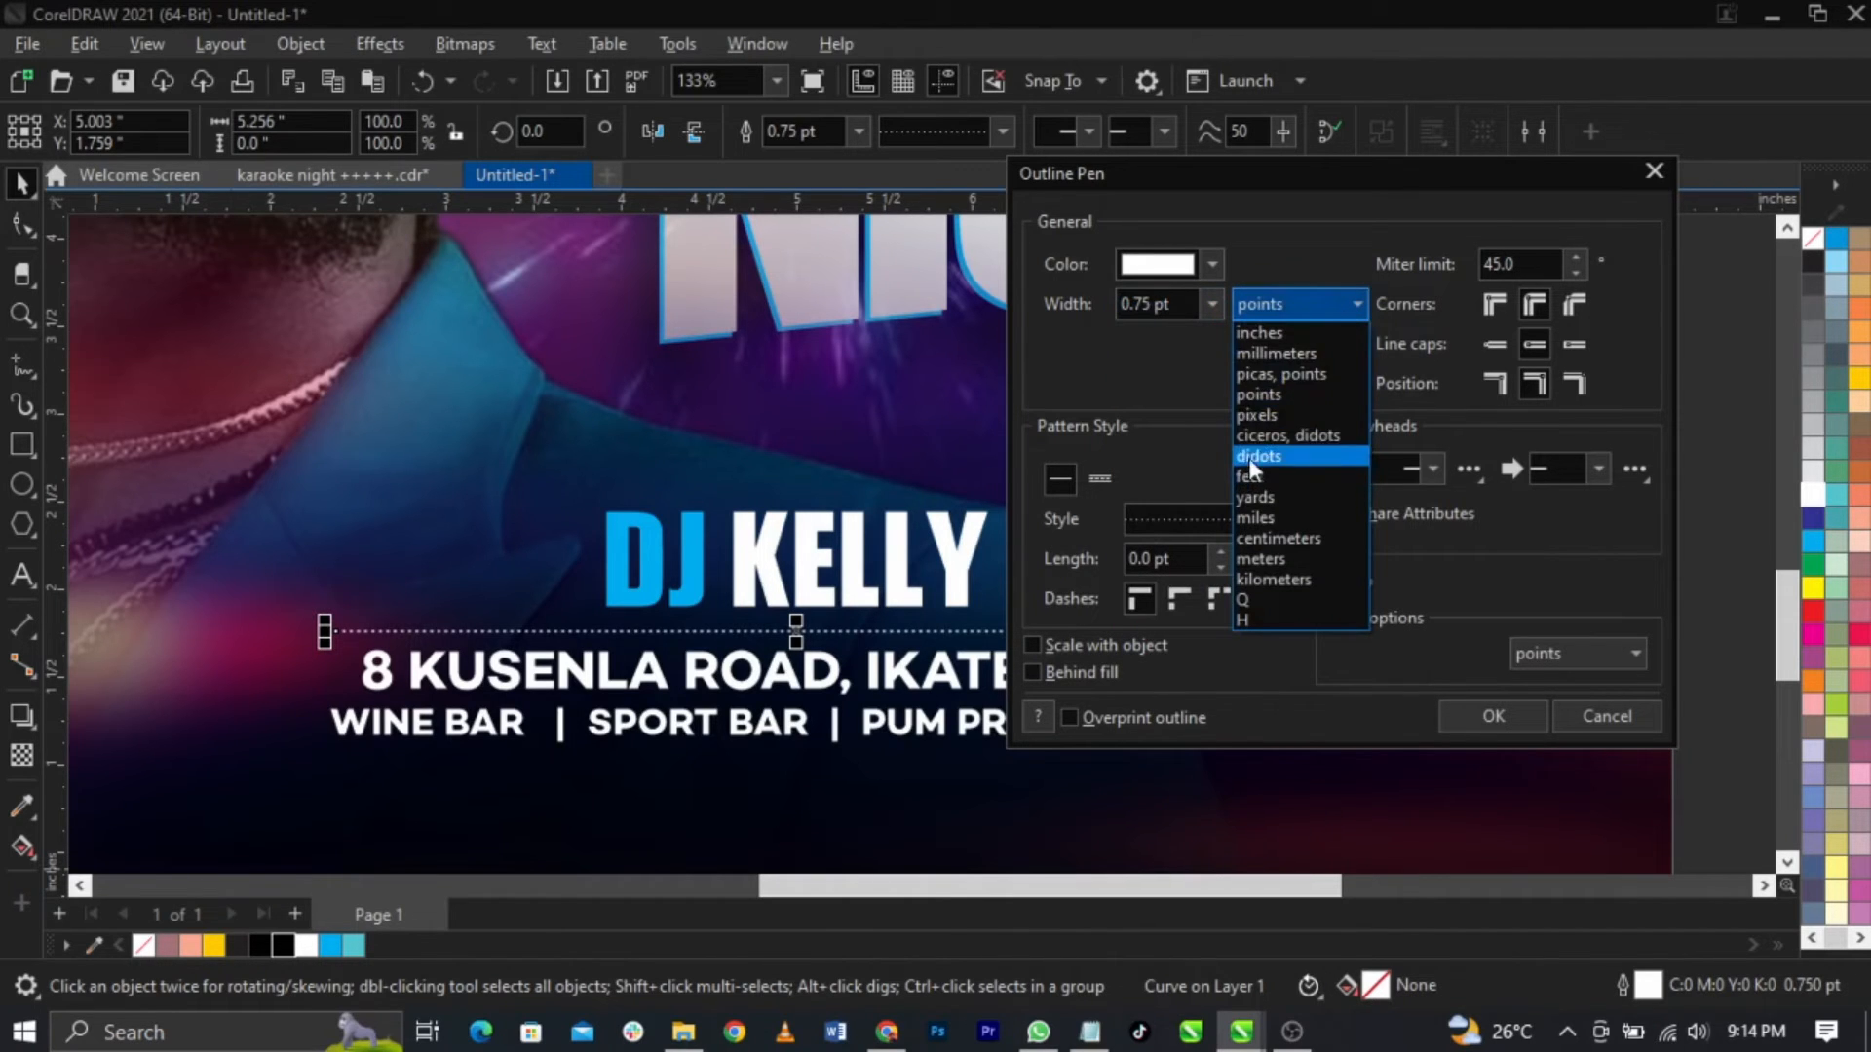
click(1259, 394)
click(1465, 715)
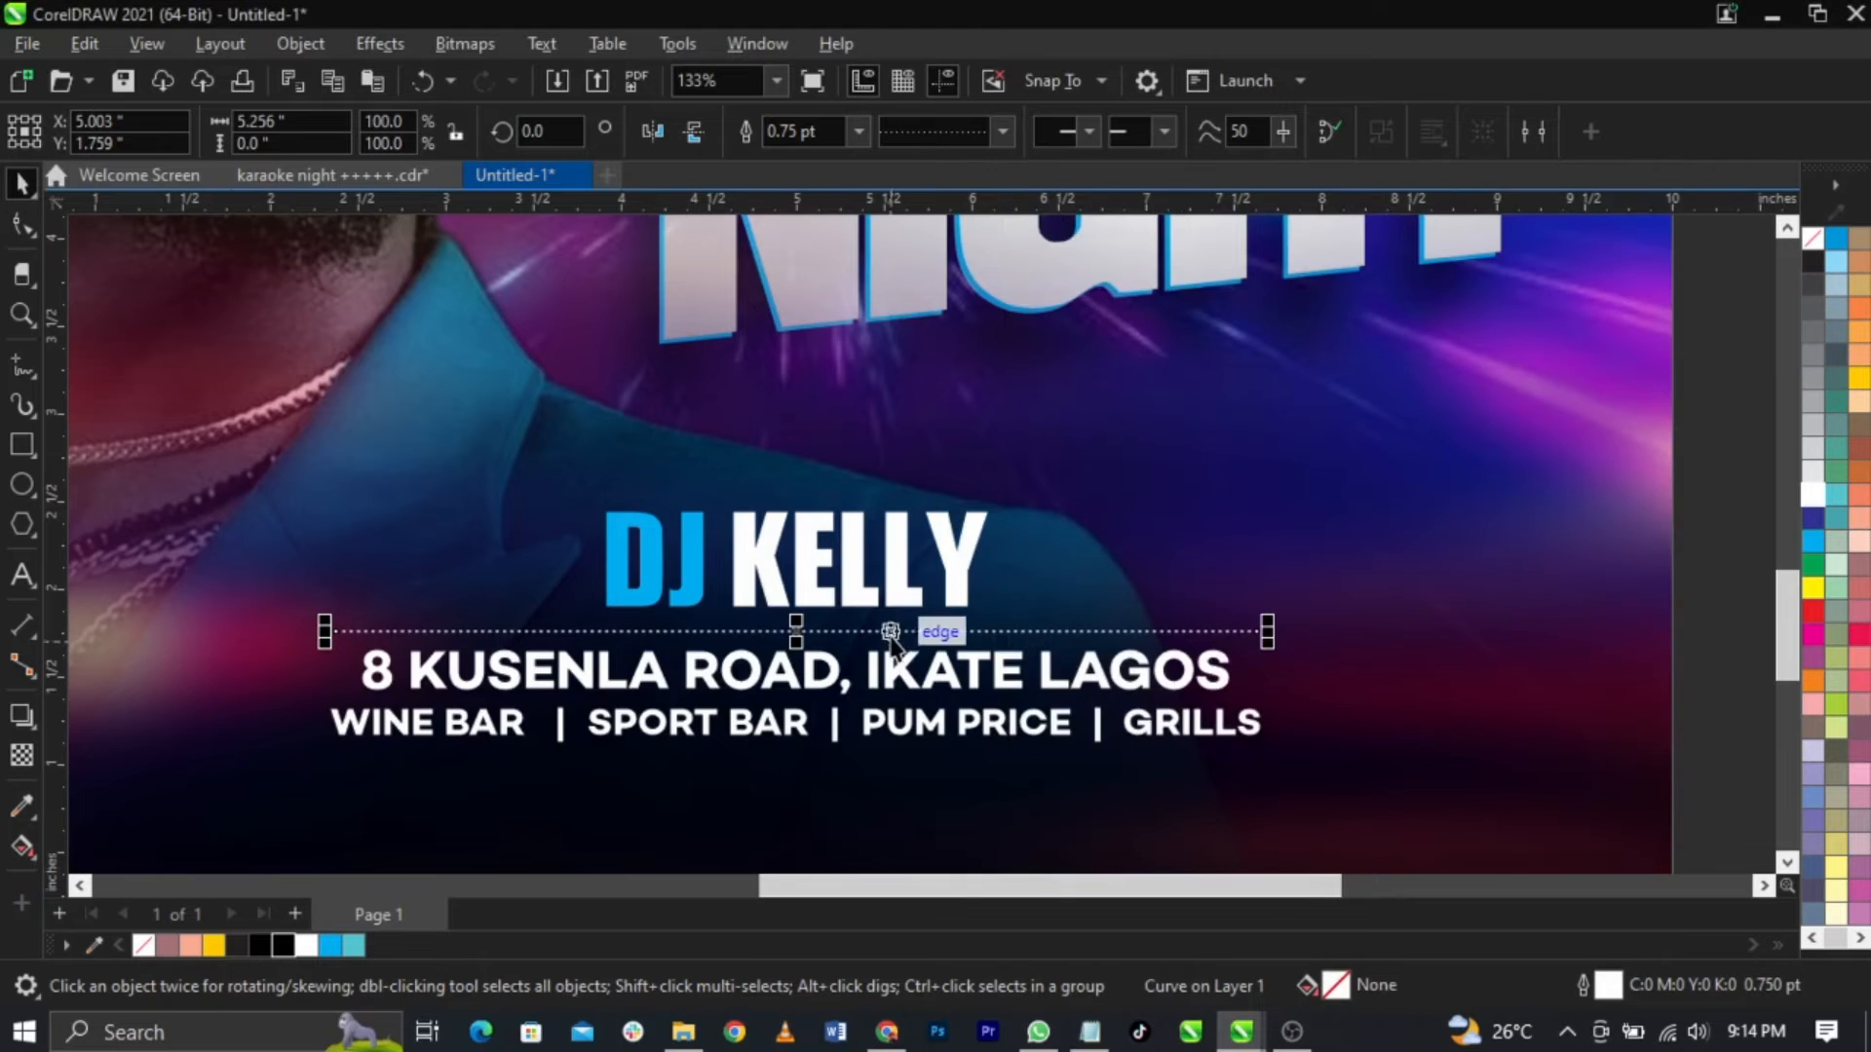
Step: Place a copy of the dotted line straight below the services line
drag(906, 631, 910, 773)
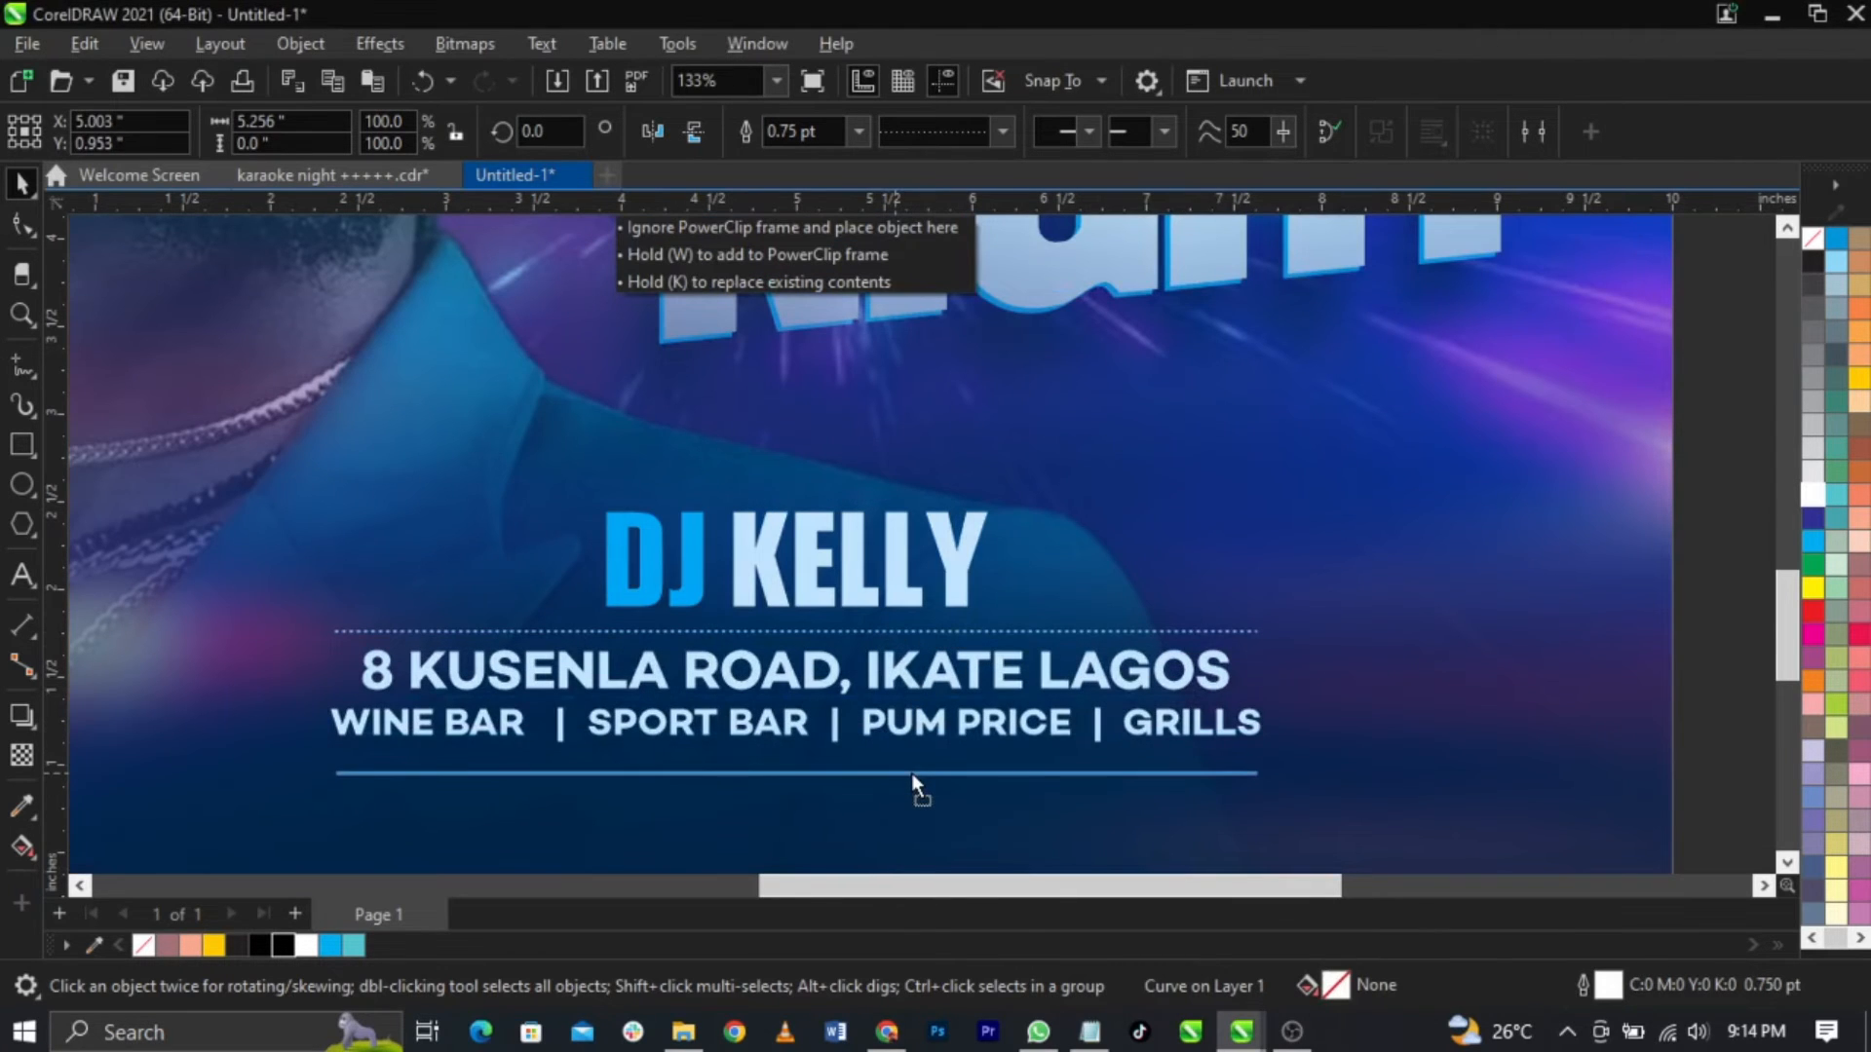
scroll(910, 773, down, 2)
click(1349, 702)
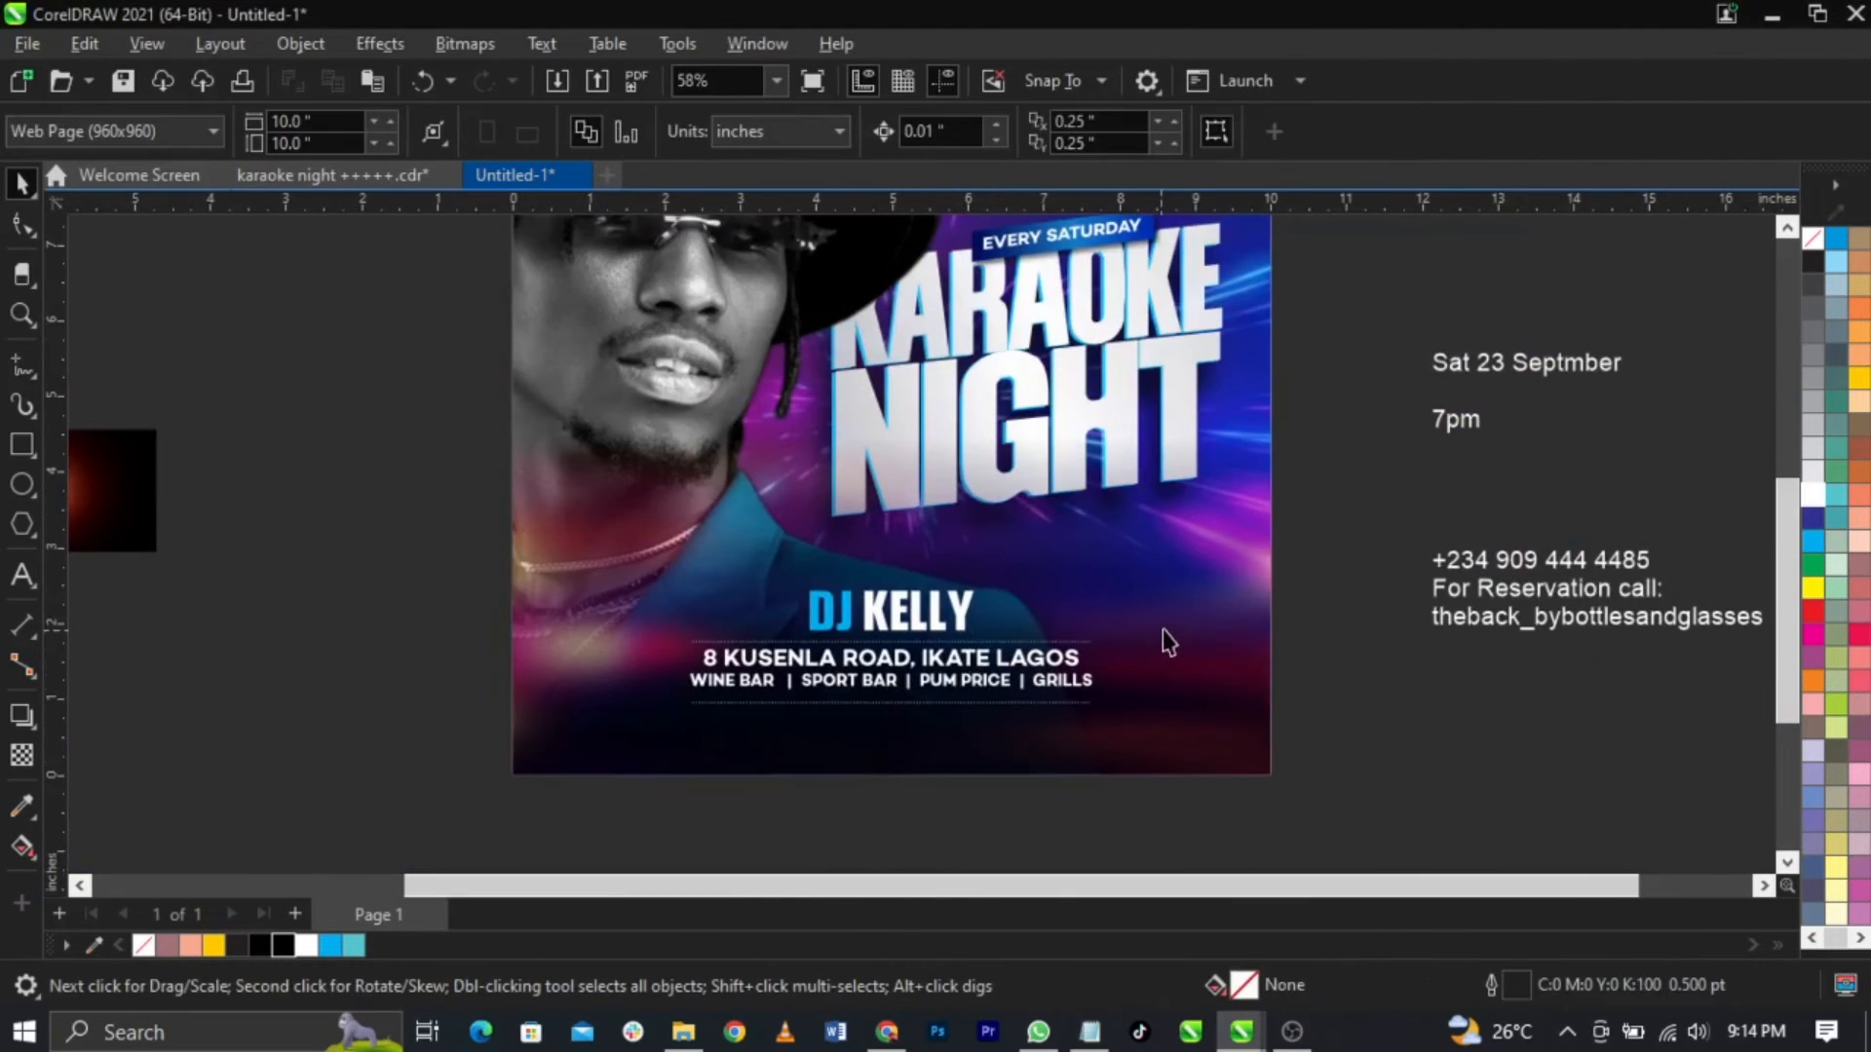
Step: Select the address line, services line and both dotted lines together and shift them slightly down below the DJ name
drag(1169, 639, 670, 762)
scroll(1025, 721, up, 2)
scroll(1025, 721, up, 2)
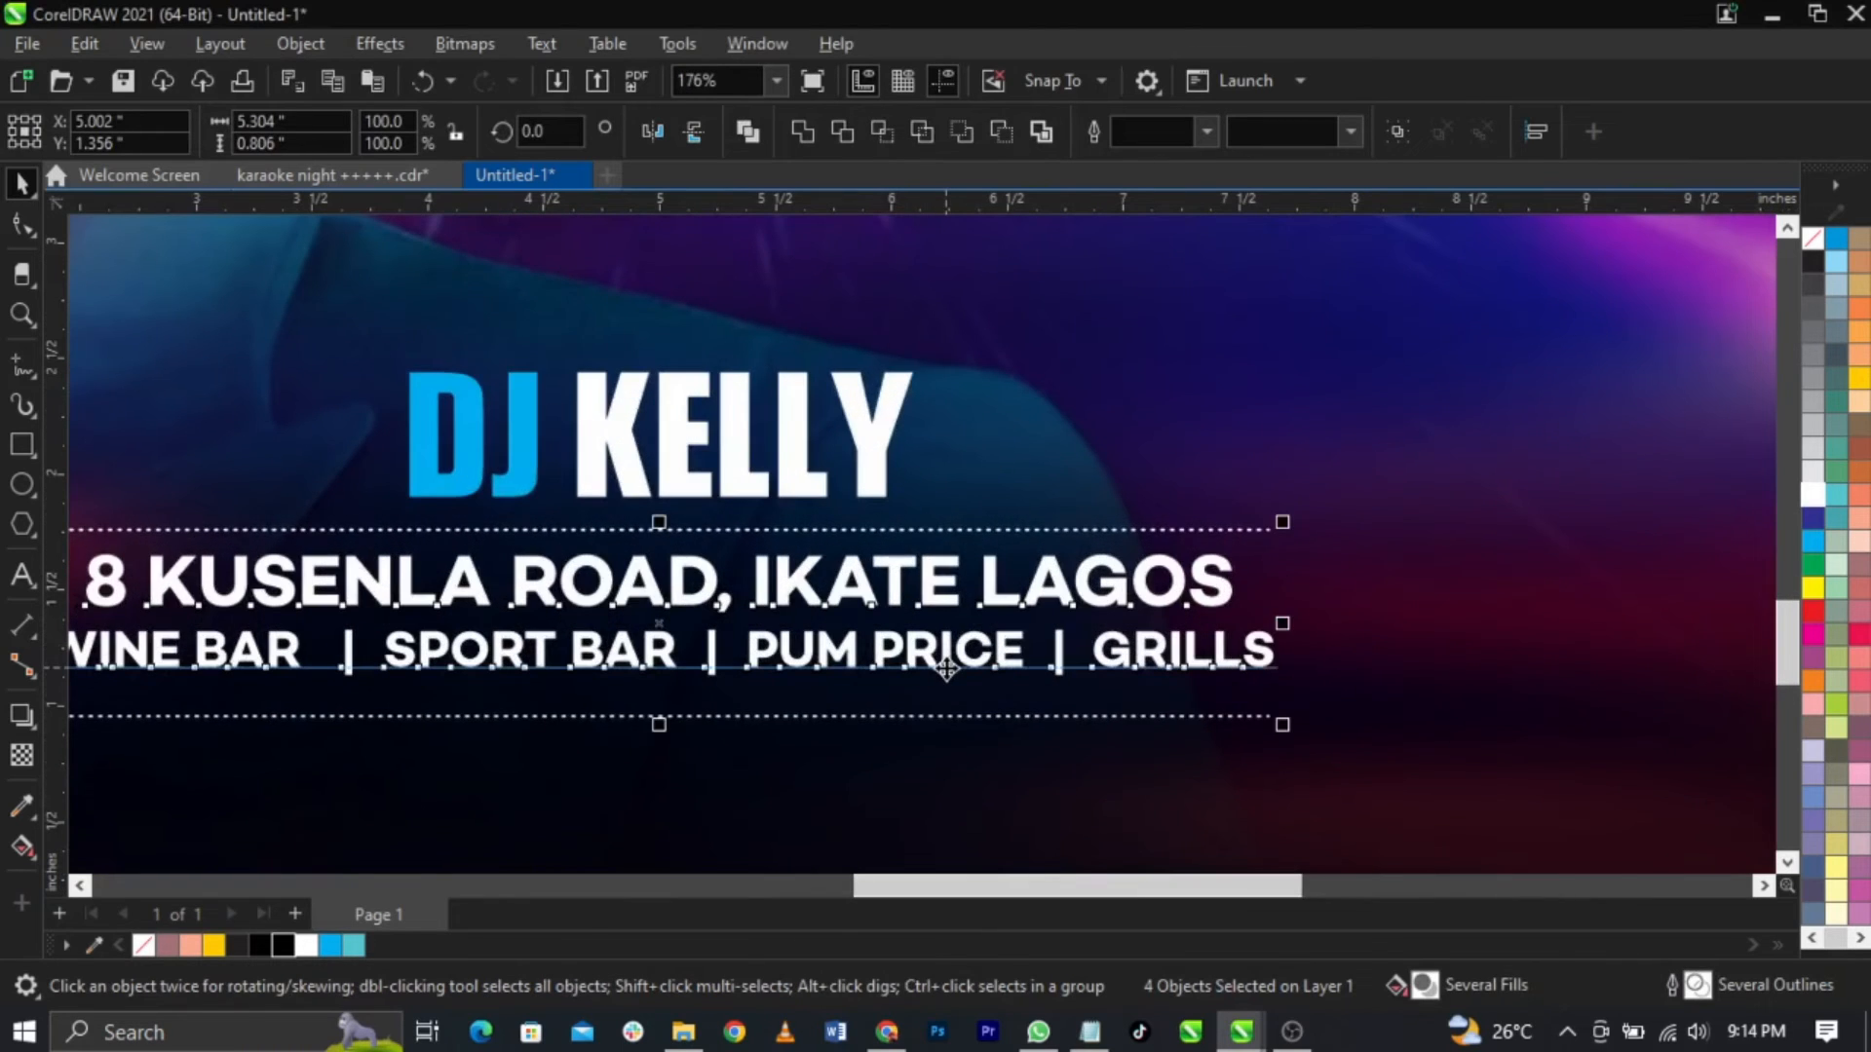
drag(952, 652, 948, 671)
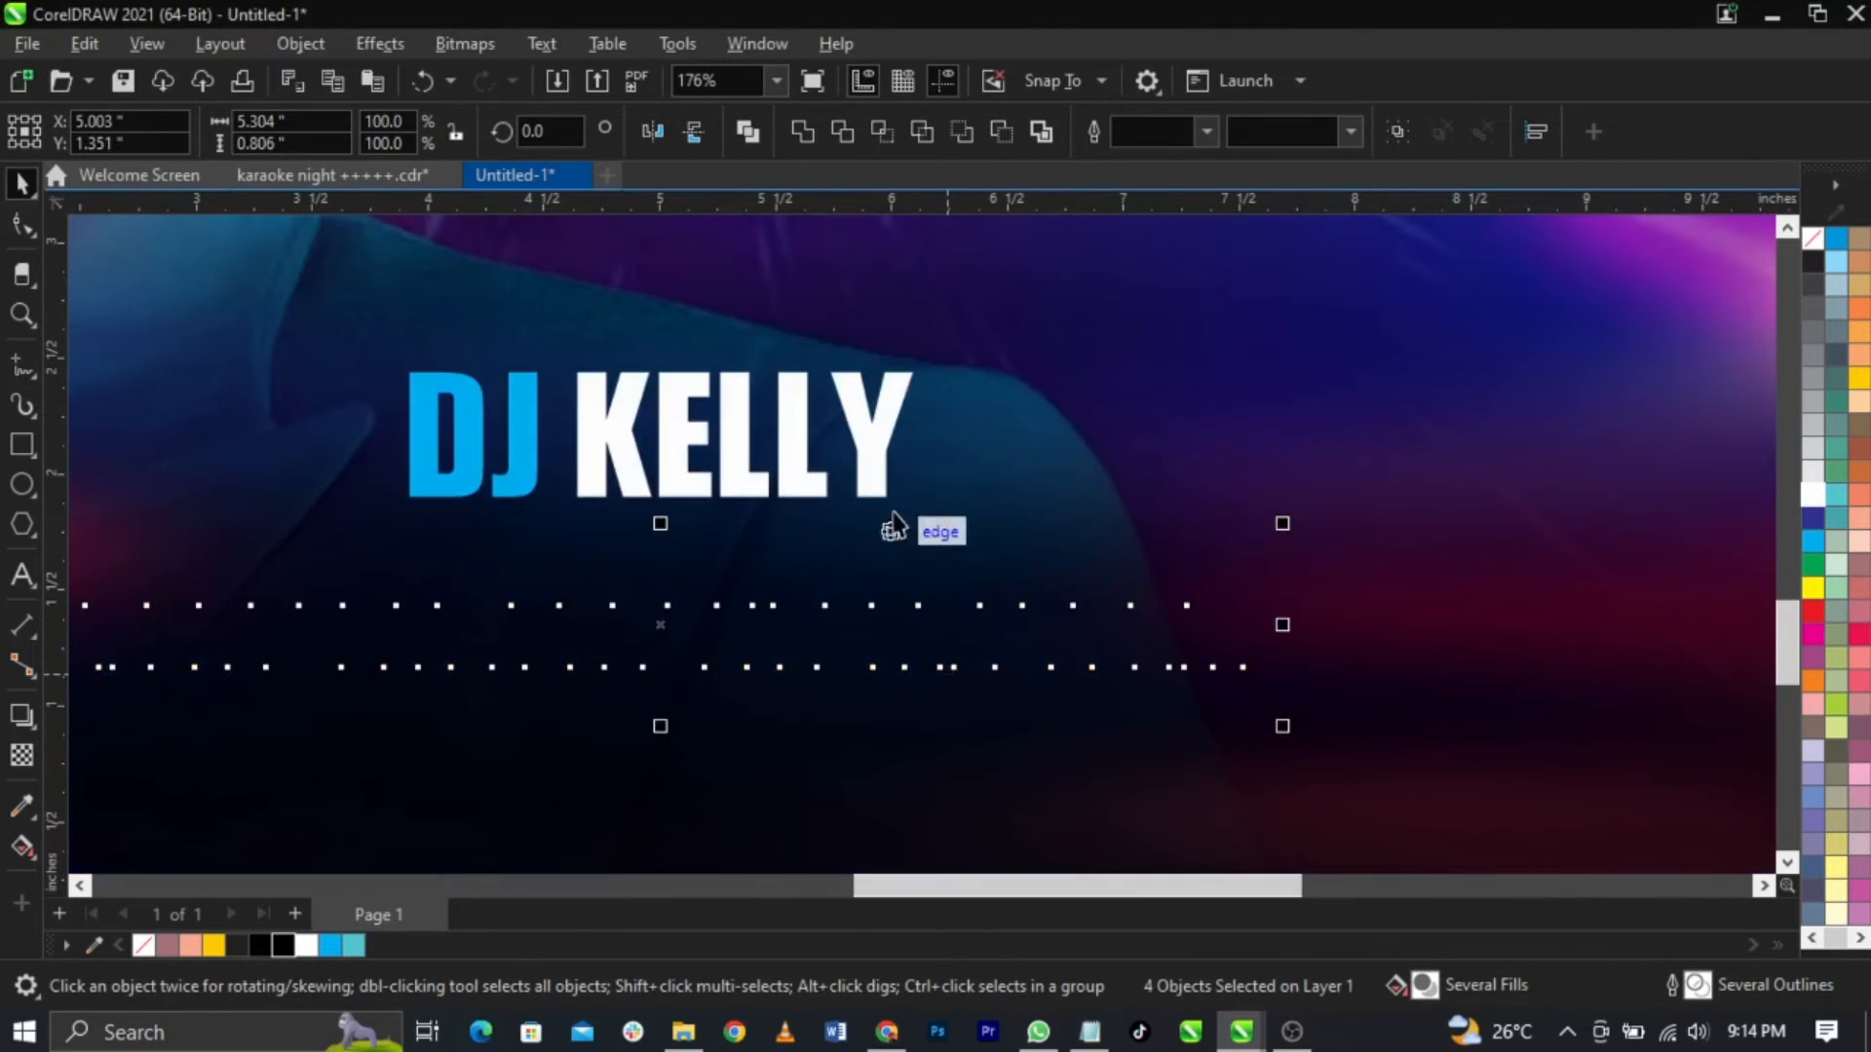
shift+click(863, 469)
click(1120, 504)
scroll(1111, 492, down, 2)
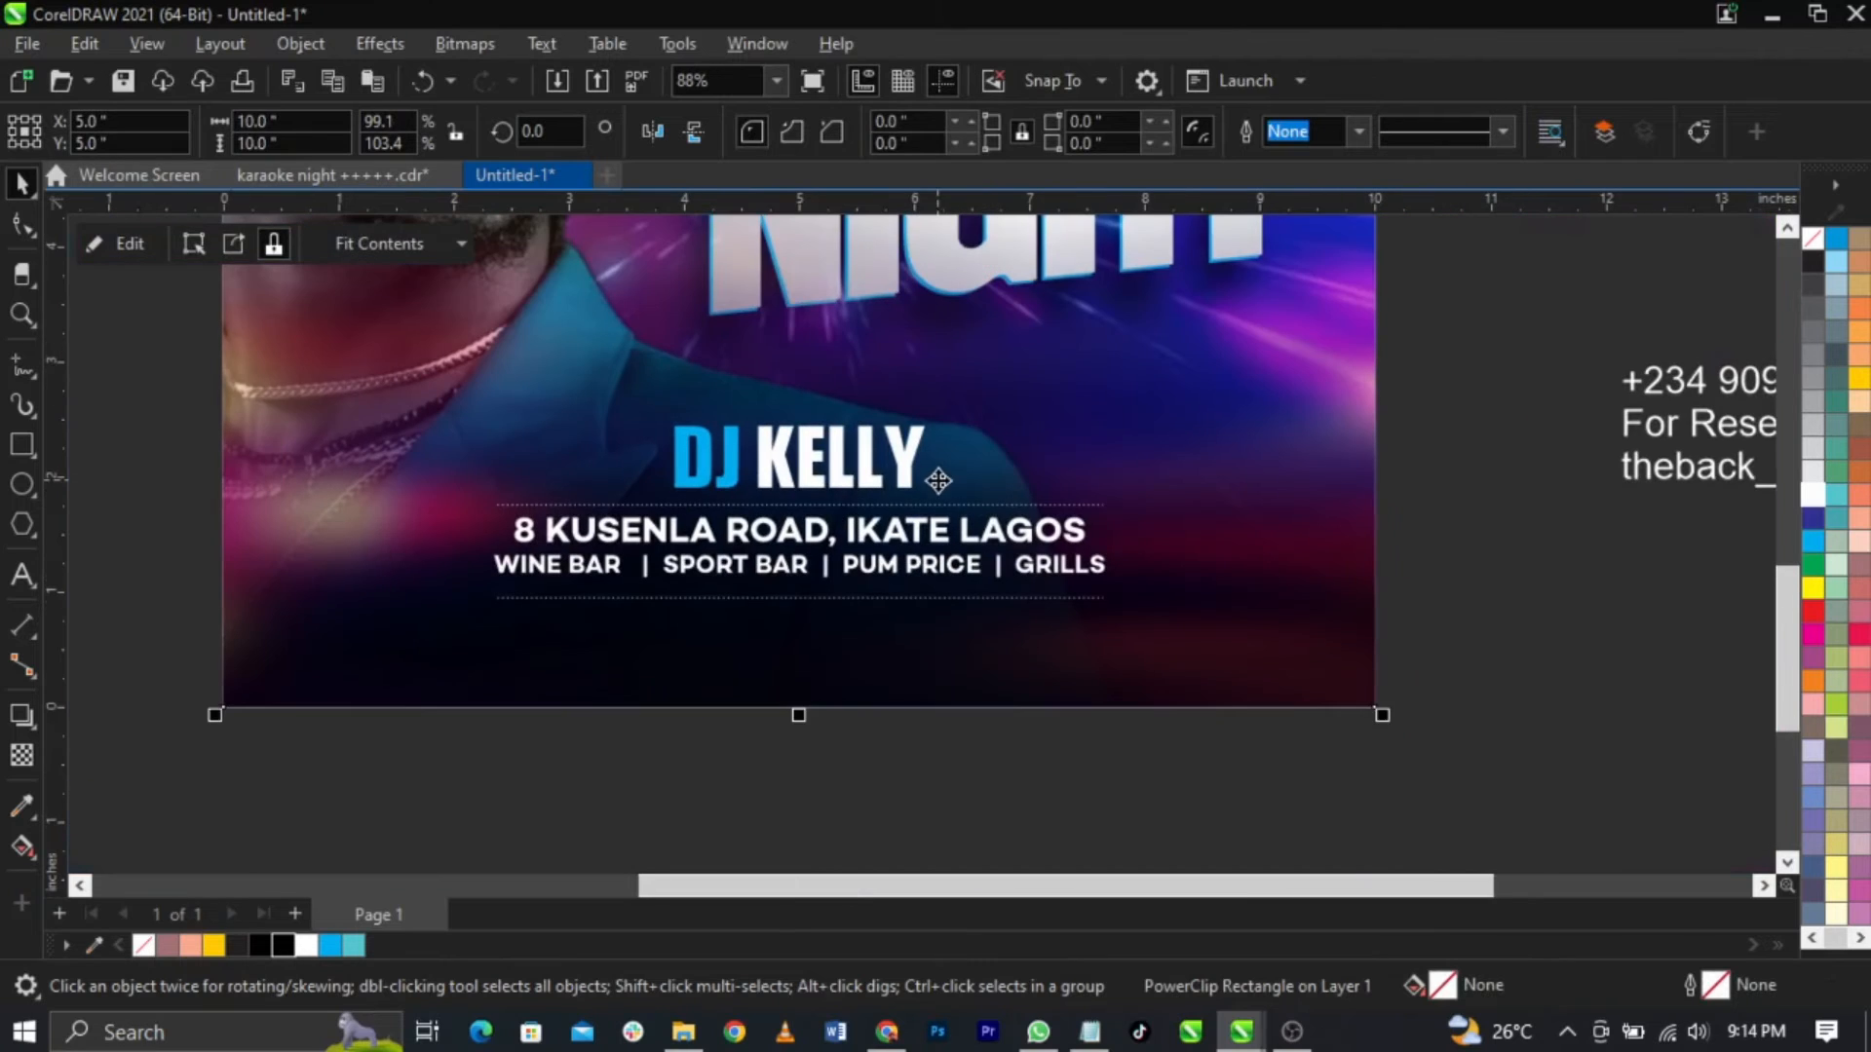
key(Escape)
Step: Move the phone, reservation and social handle lines out of the side text onto the poster's bottom and set them in Campton Book
scroll(877, 660, down, 2)
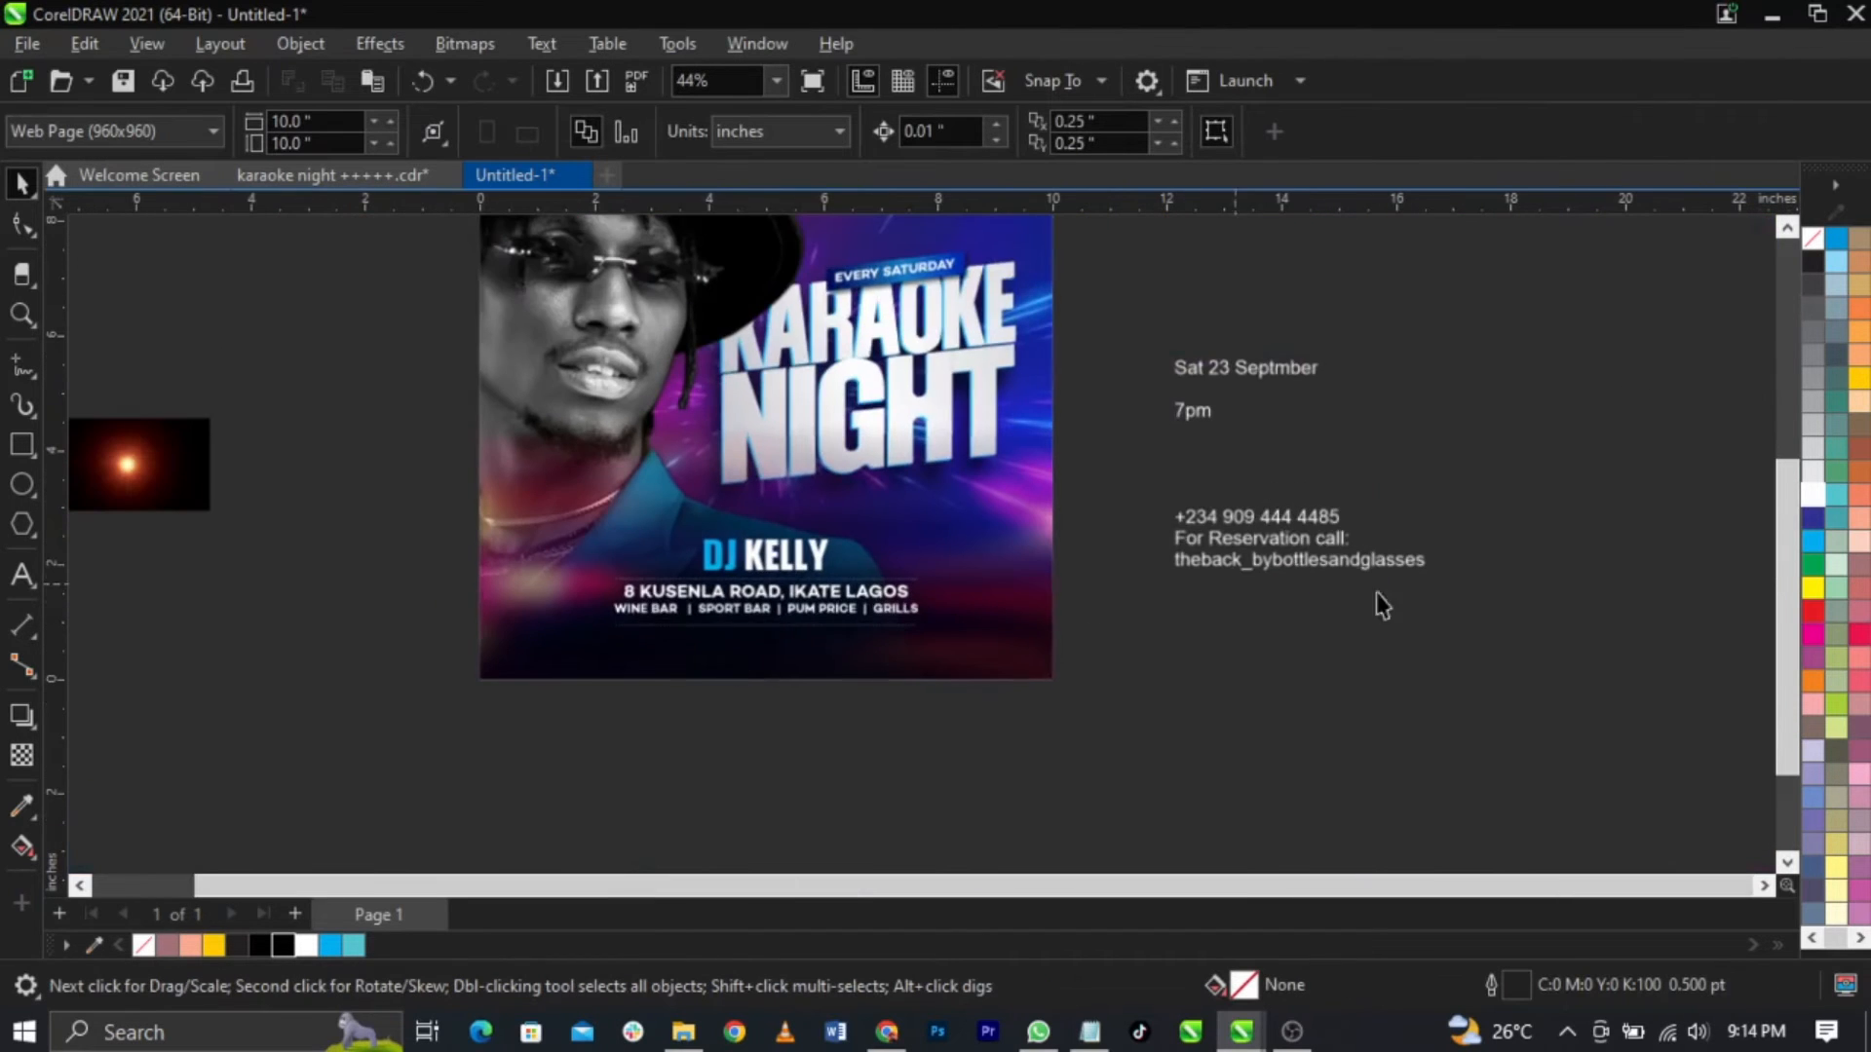
click(1290, 545)
drag(1434, 563, 1158, 526)
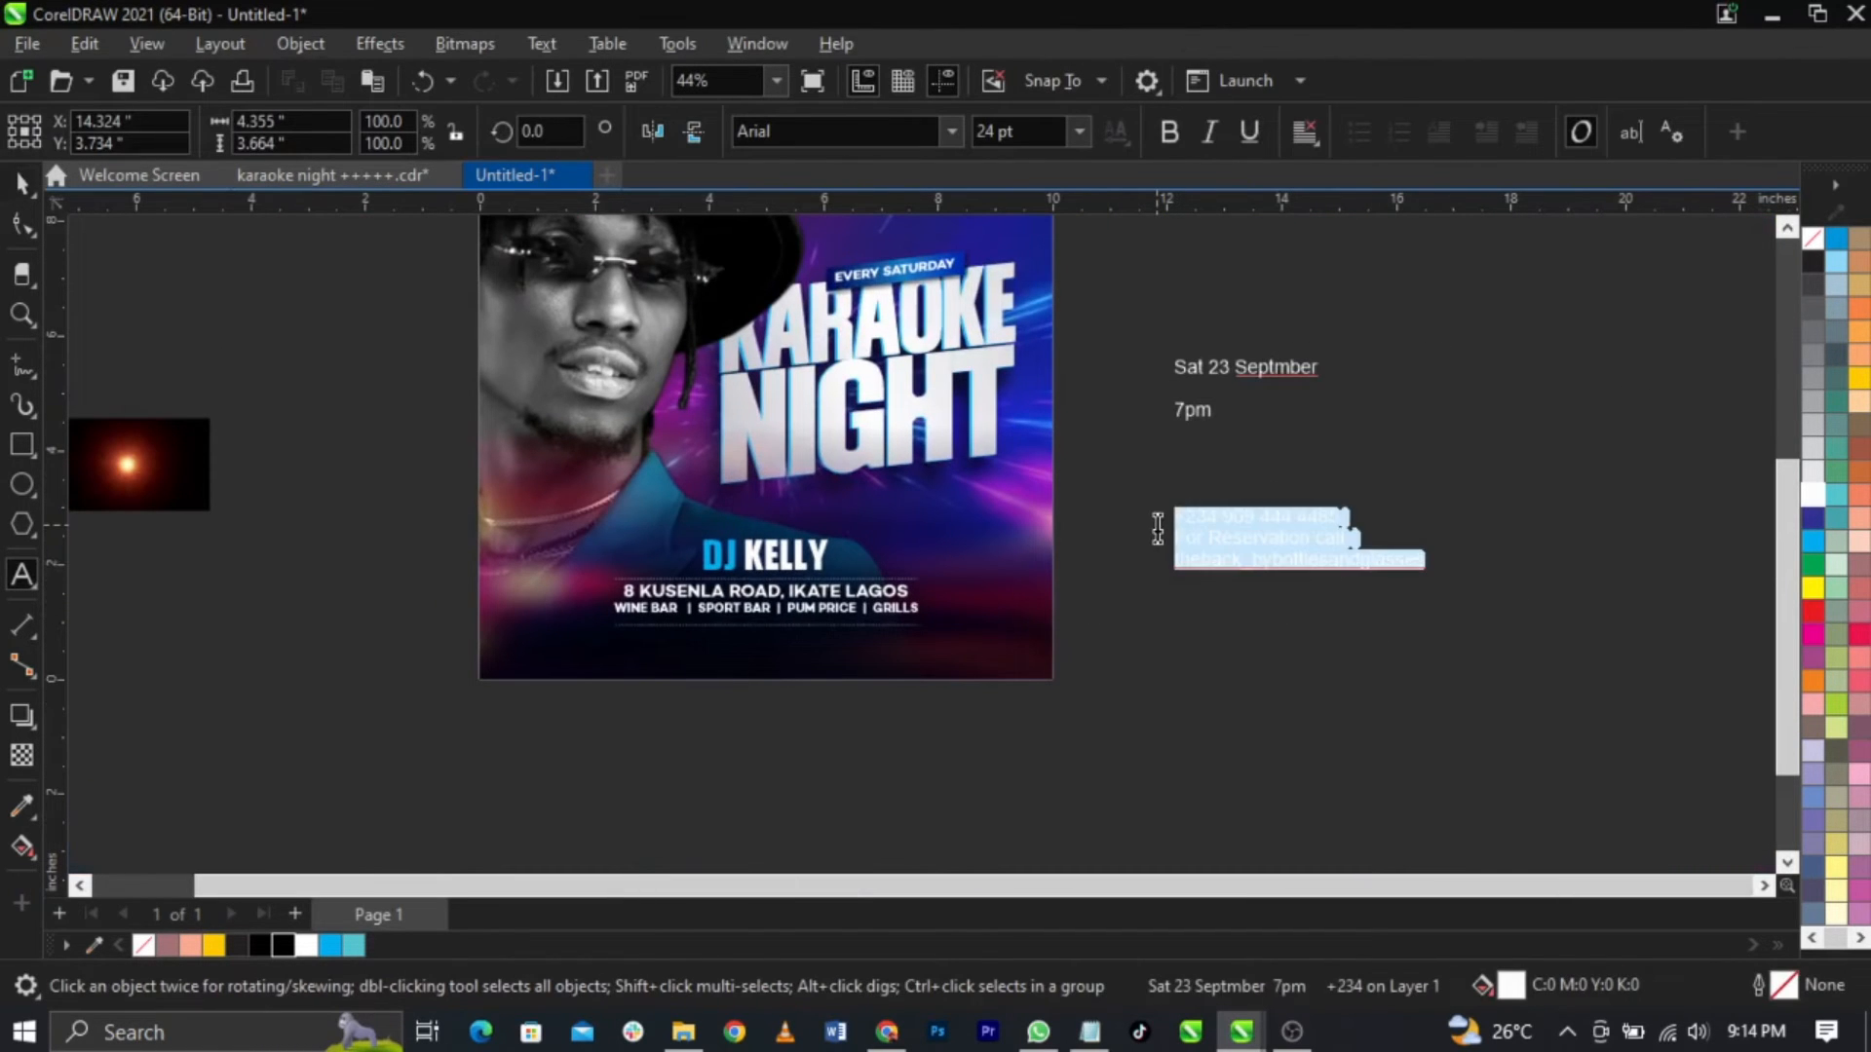
key(ctrl+x)
click(698, 654)
key(ctrl+v)
scroll(697, 655, up, 2)
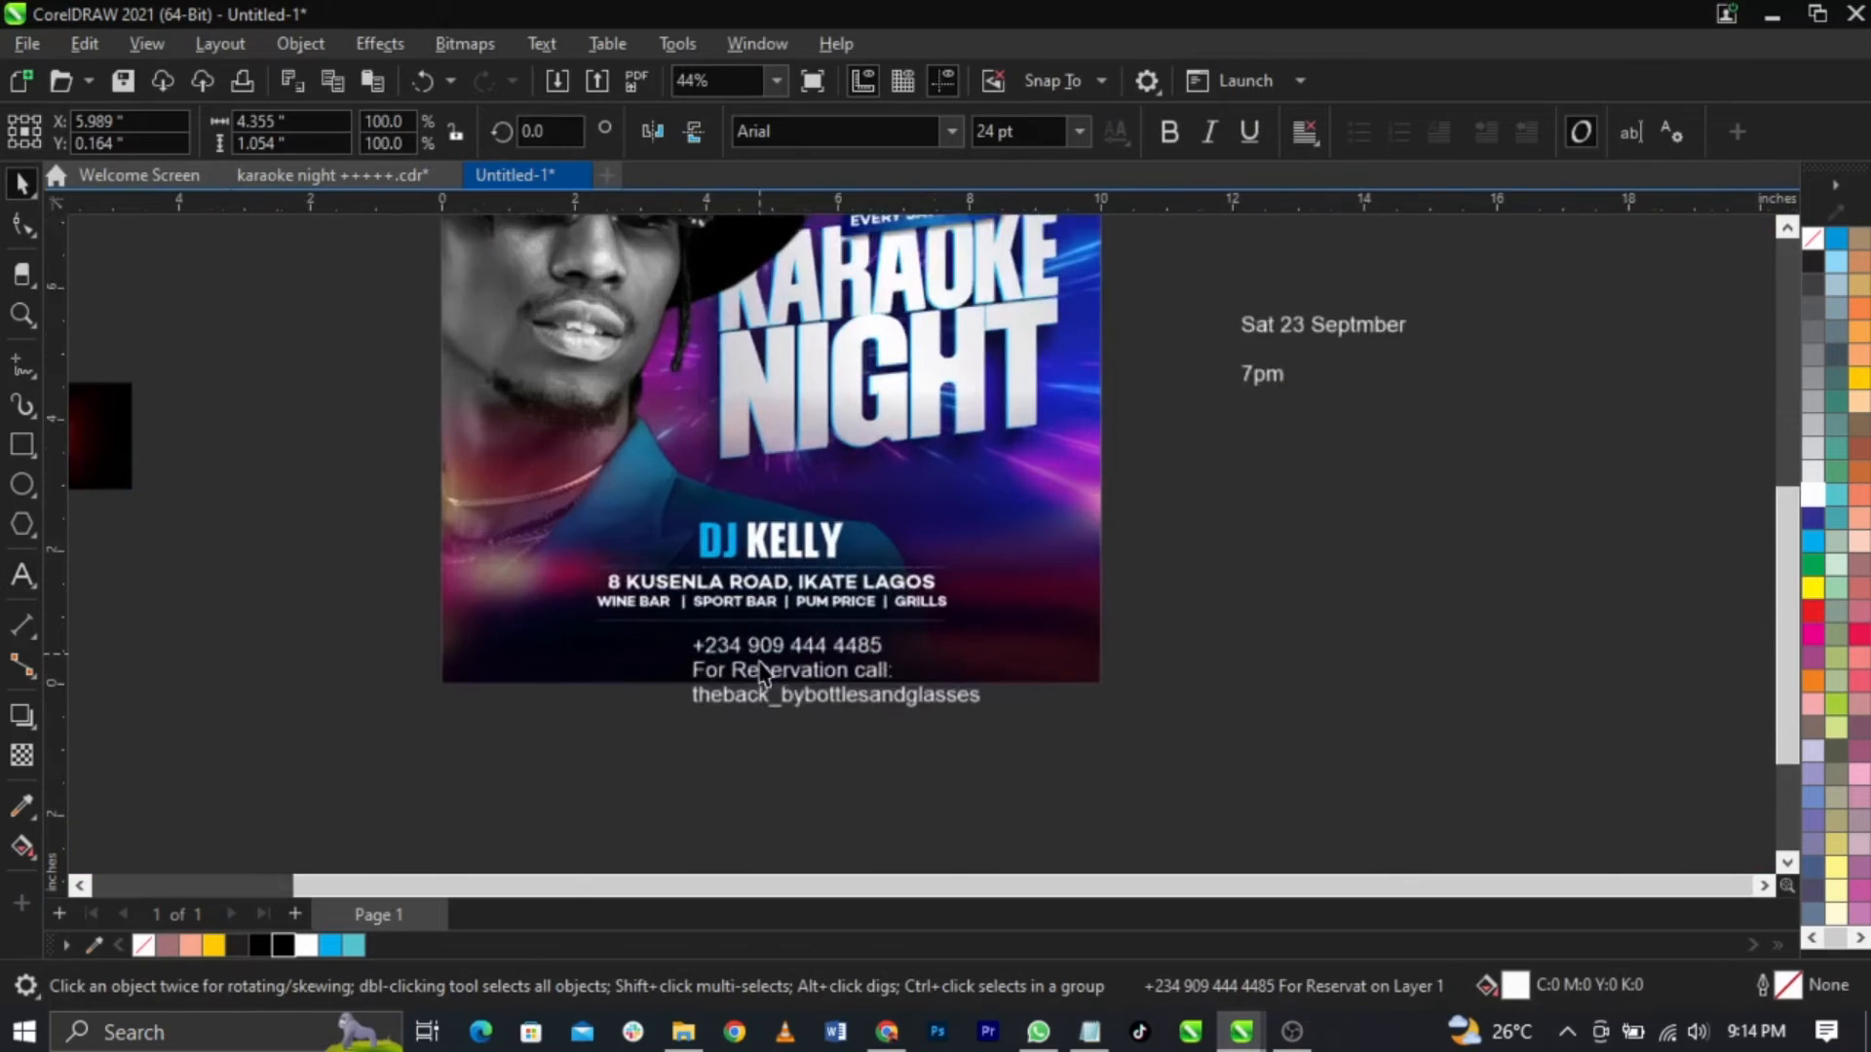
click(952, 137)
click(879, 213)
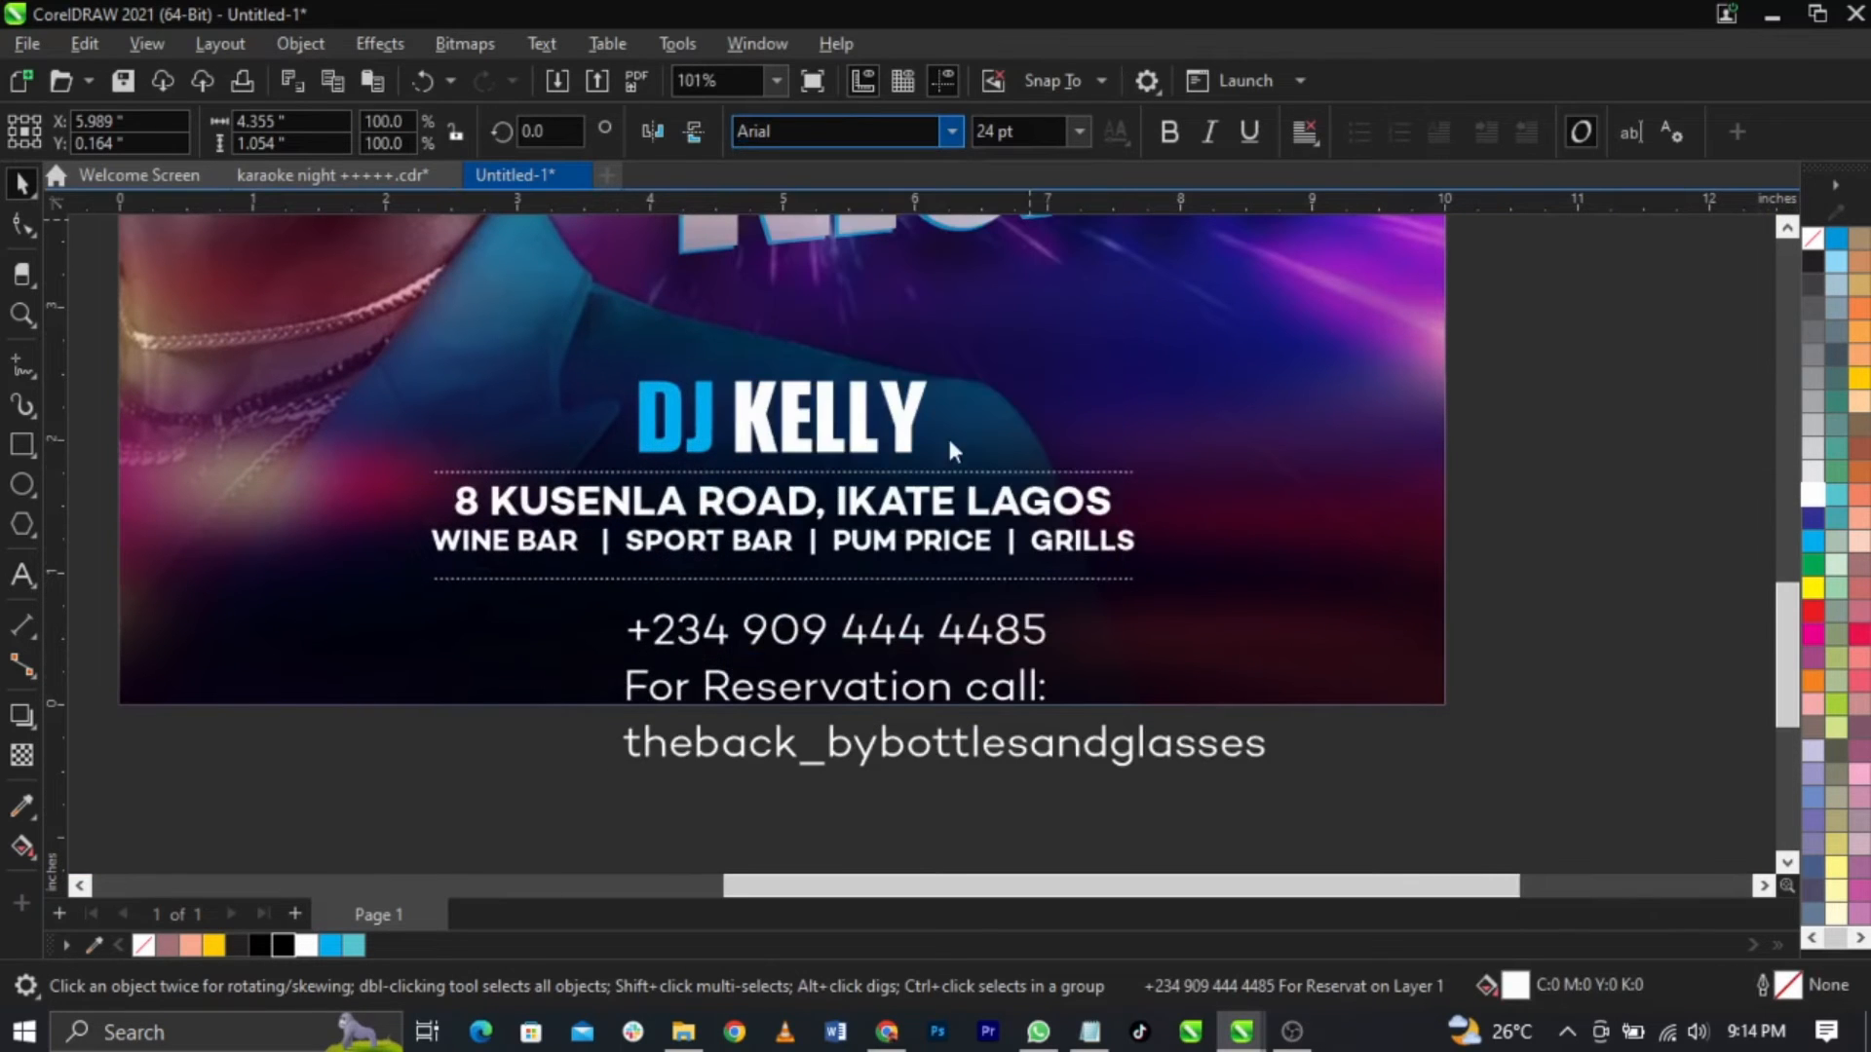
Step: Separate the phone number and reservation lines from the social handle, placing them as their own text beside it
click(1047, 643)
click(1056, 643)
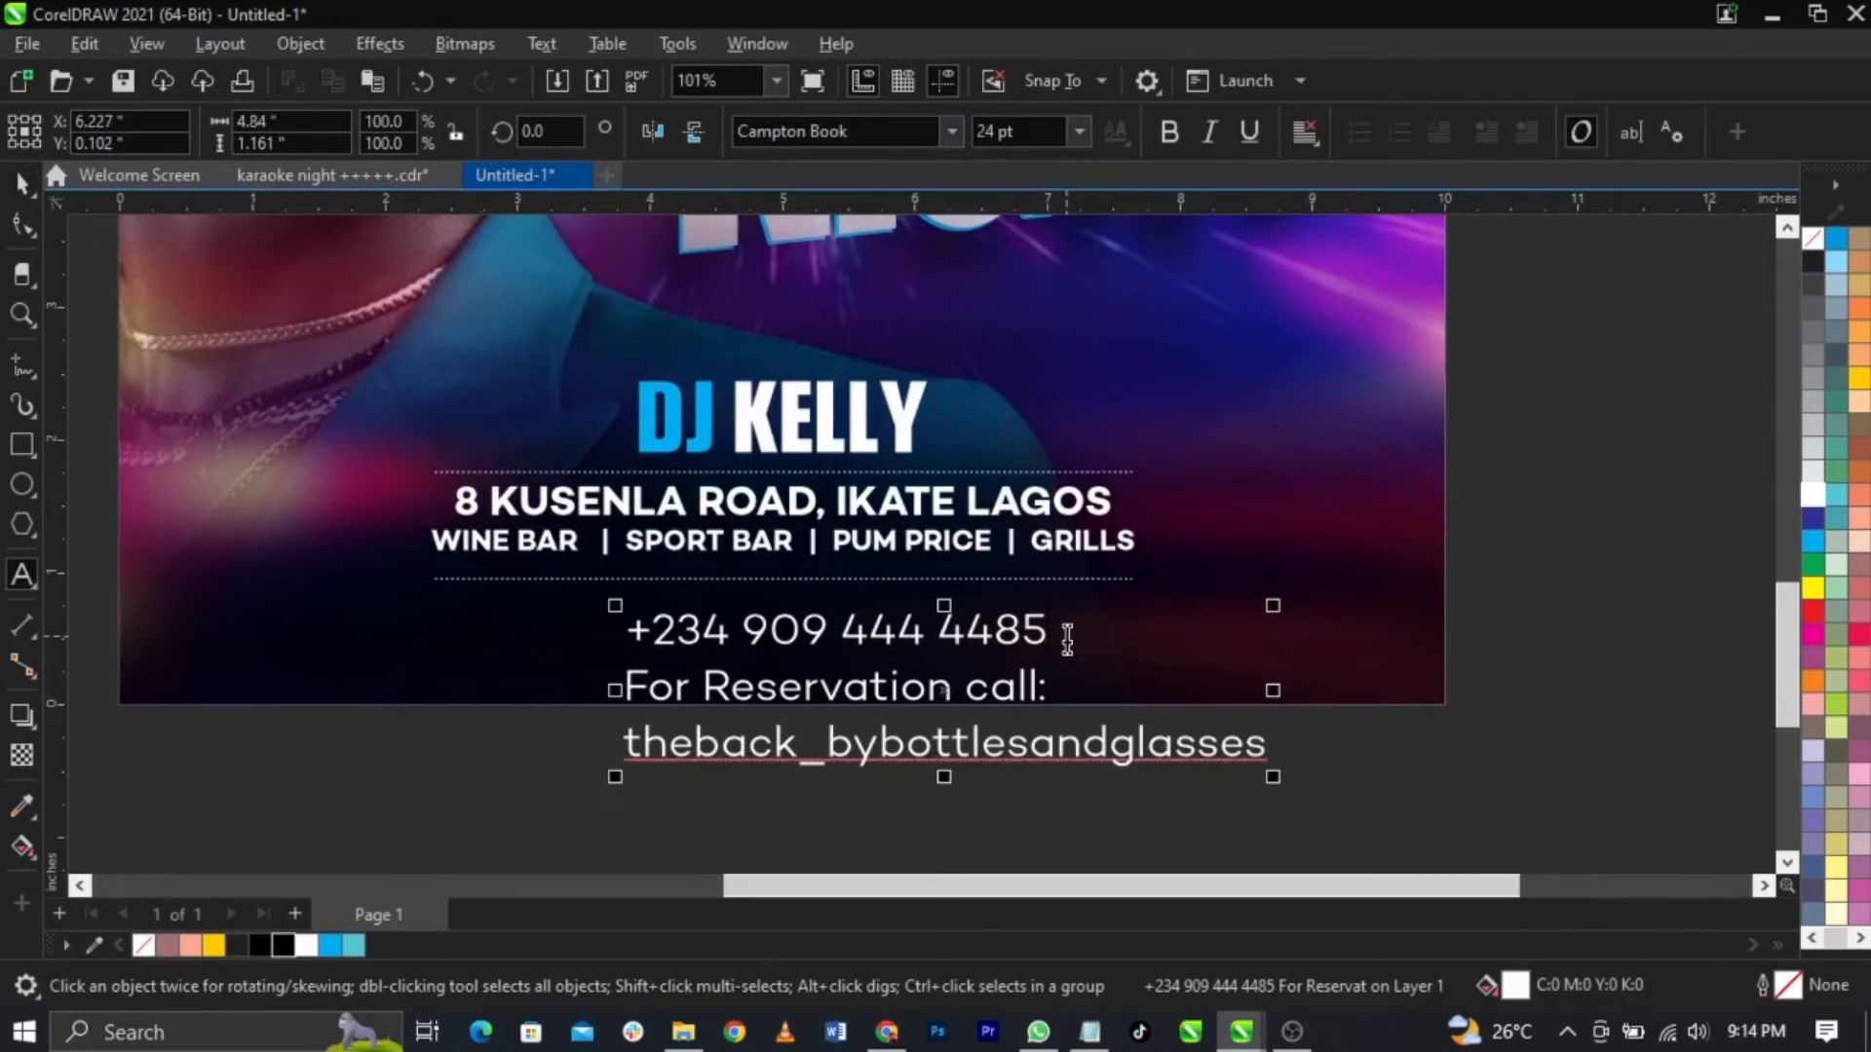
drag(1051, 687, 614, 612)
key(Delete)
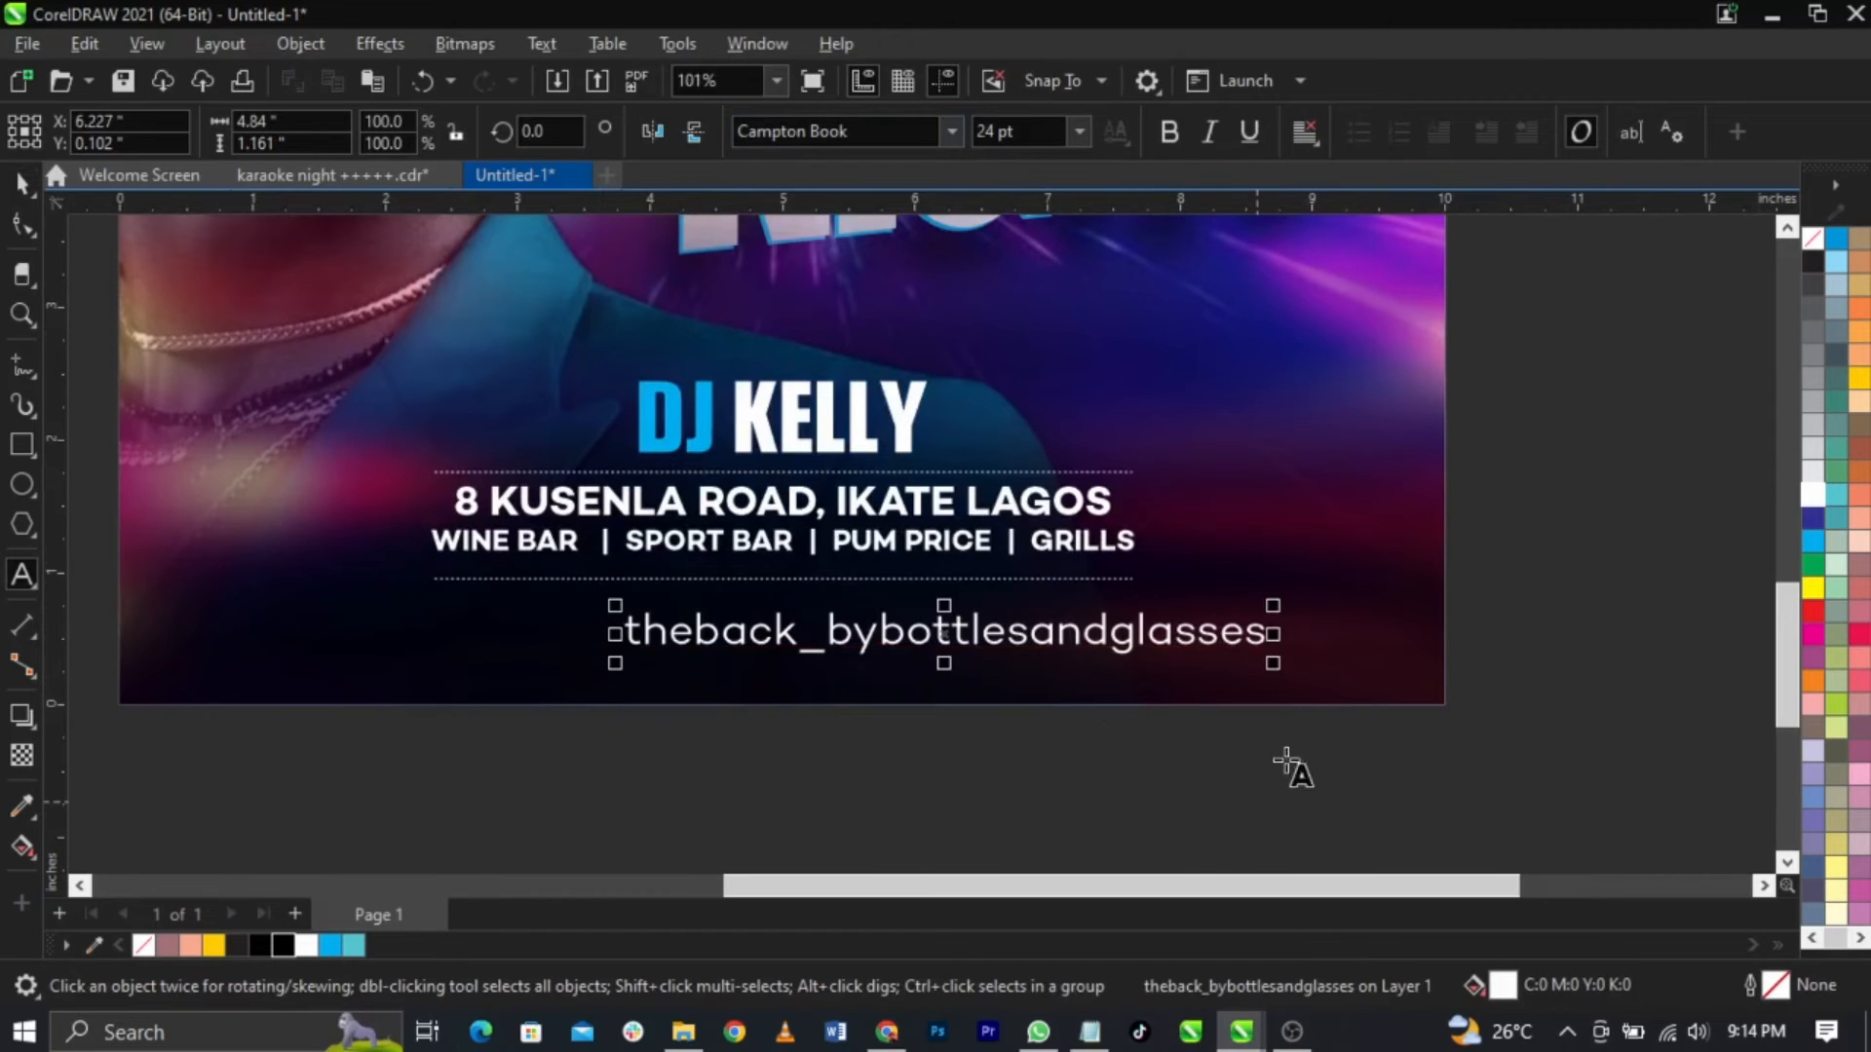
click(1328, 668)
key(ctrl+v)
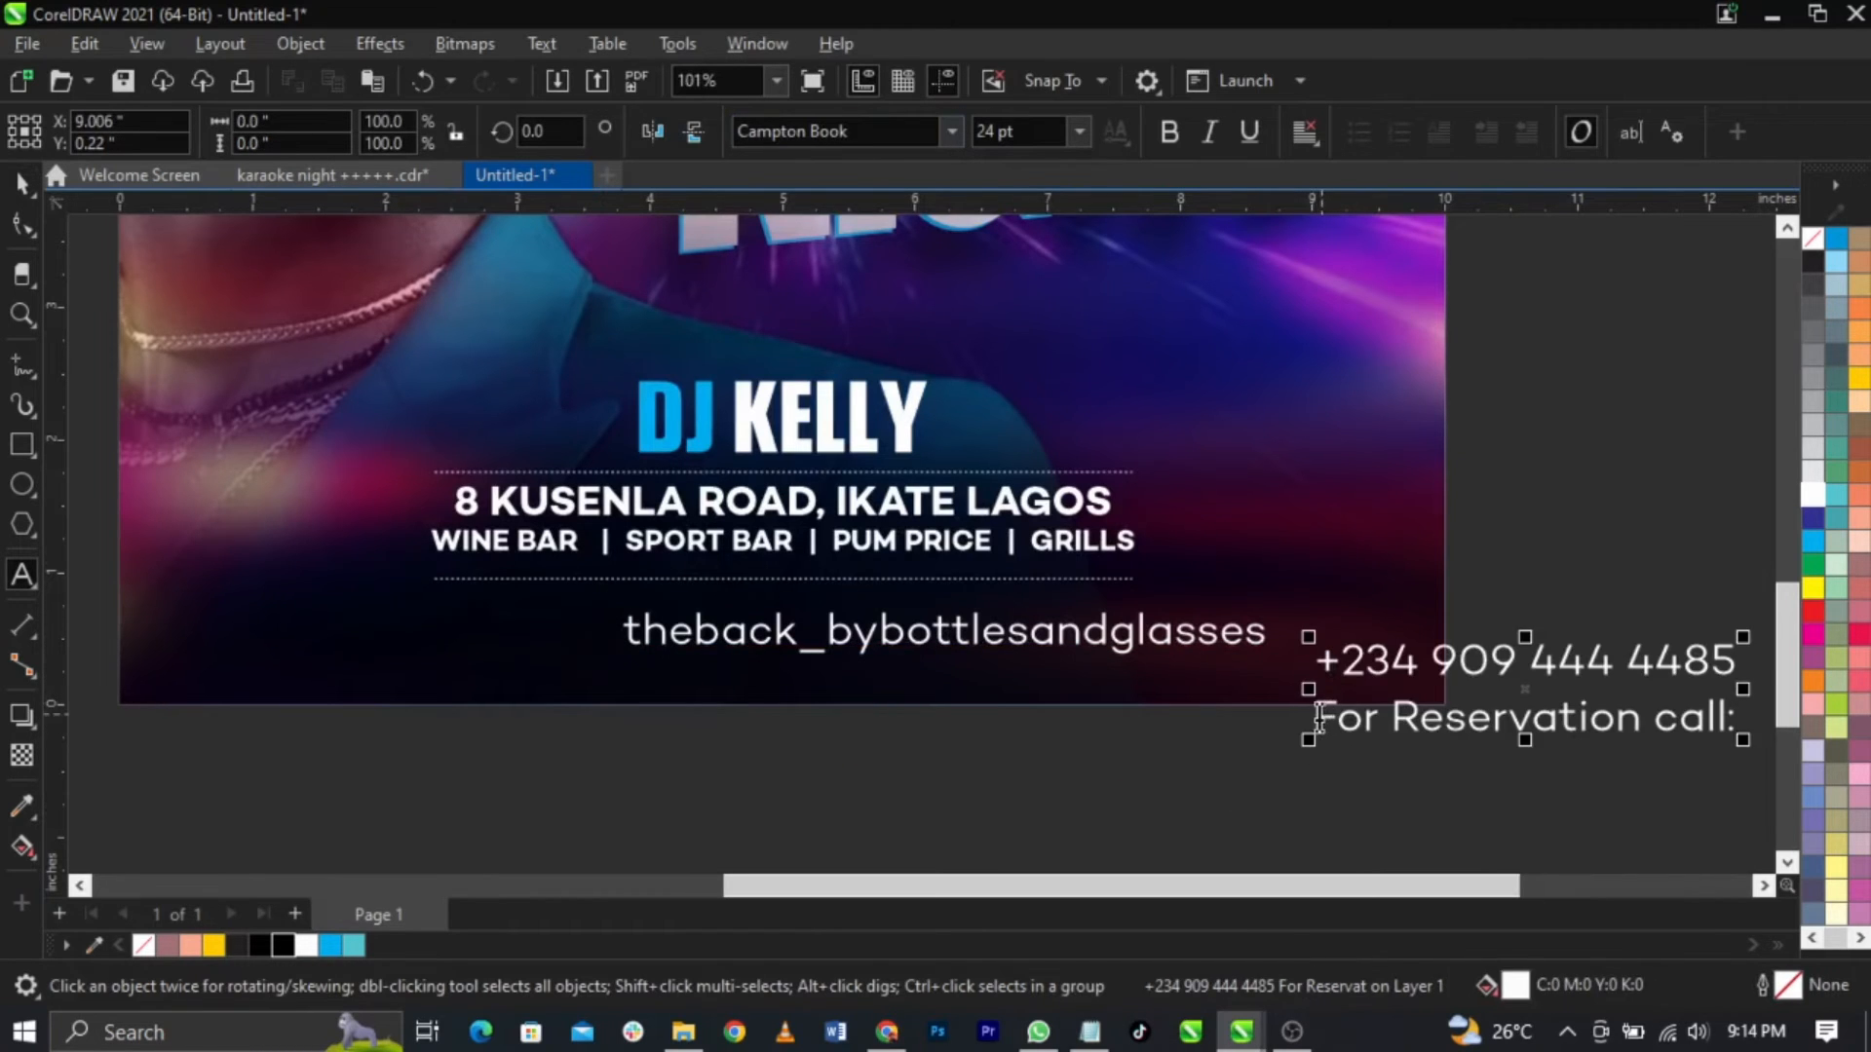
Step: Join the phone and reservation text into one line, with "For Reservation call:" in front of the number
key(BackSpace)
scroll(847, 701, down, 2)
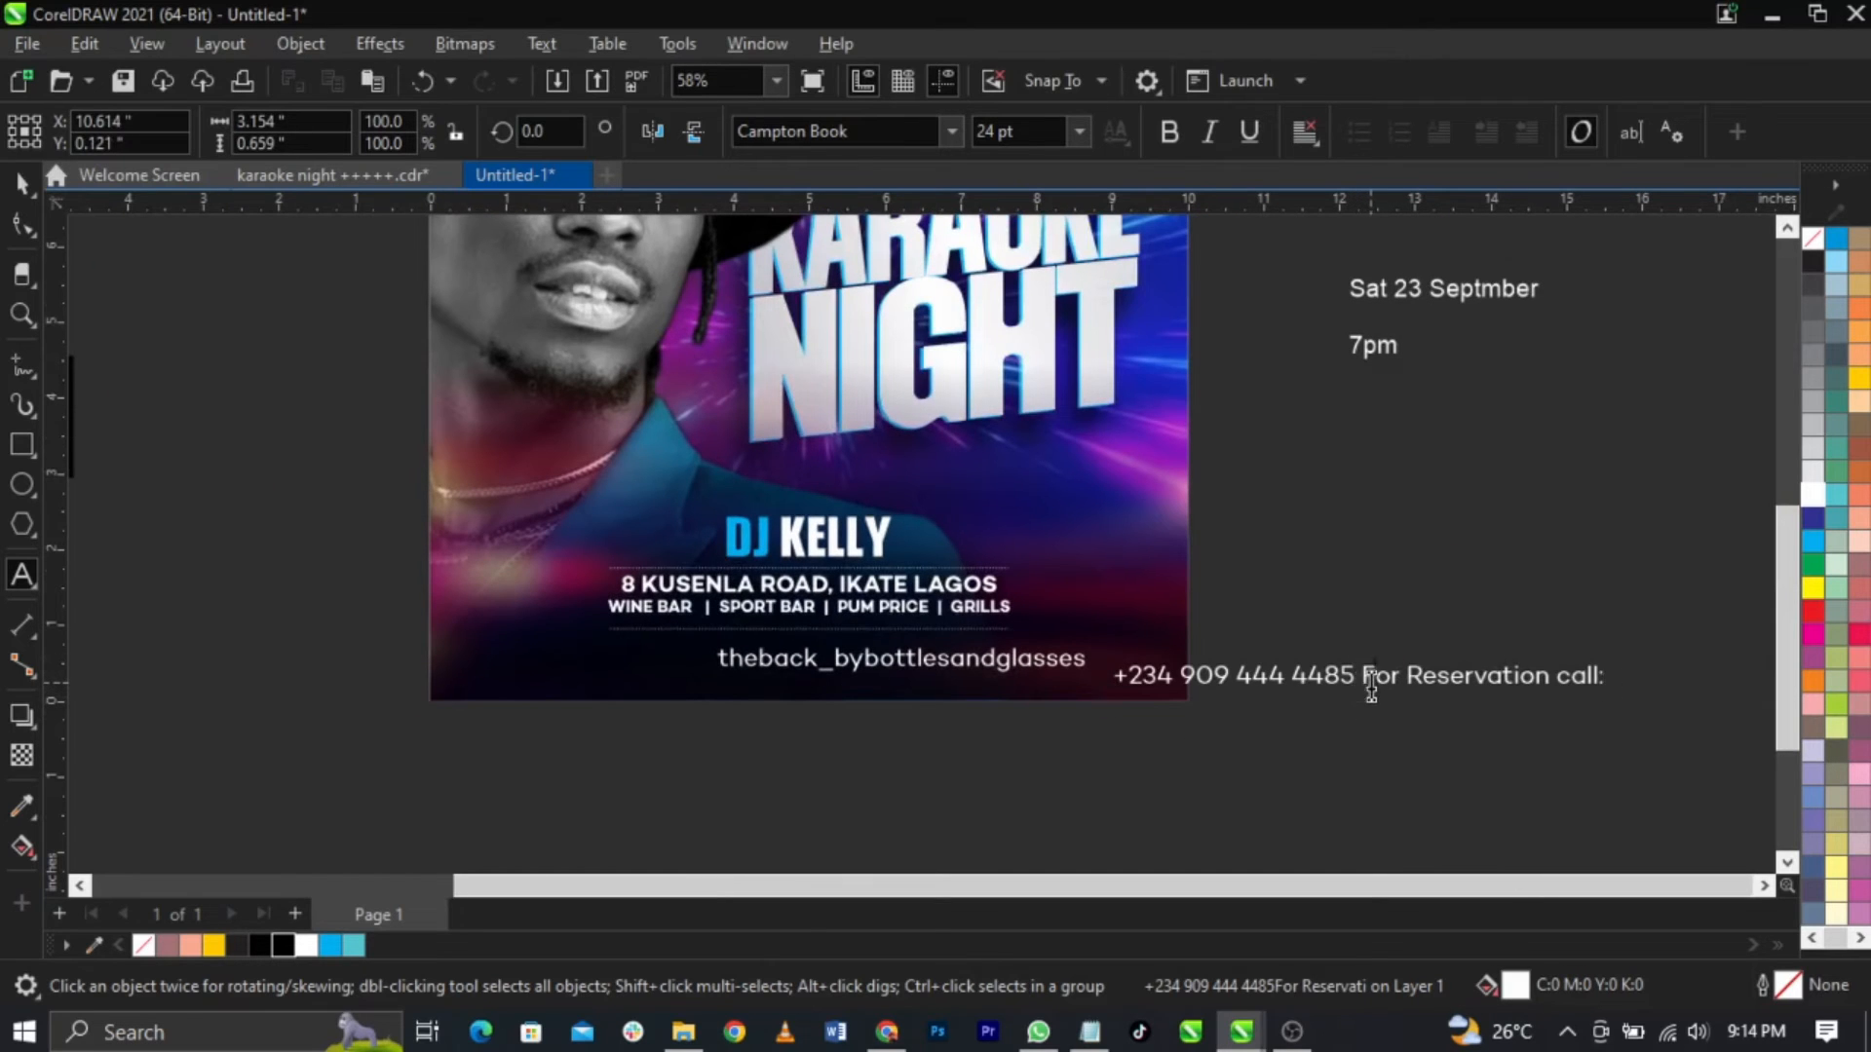
drag(1372, 688, 1645, 673)
key(ctrl+space)
scroll(1404, 676, up, 1)
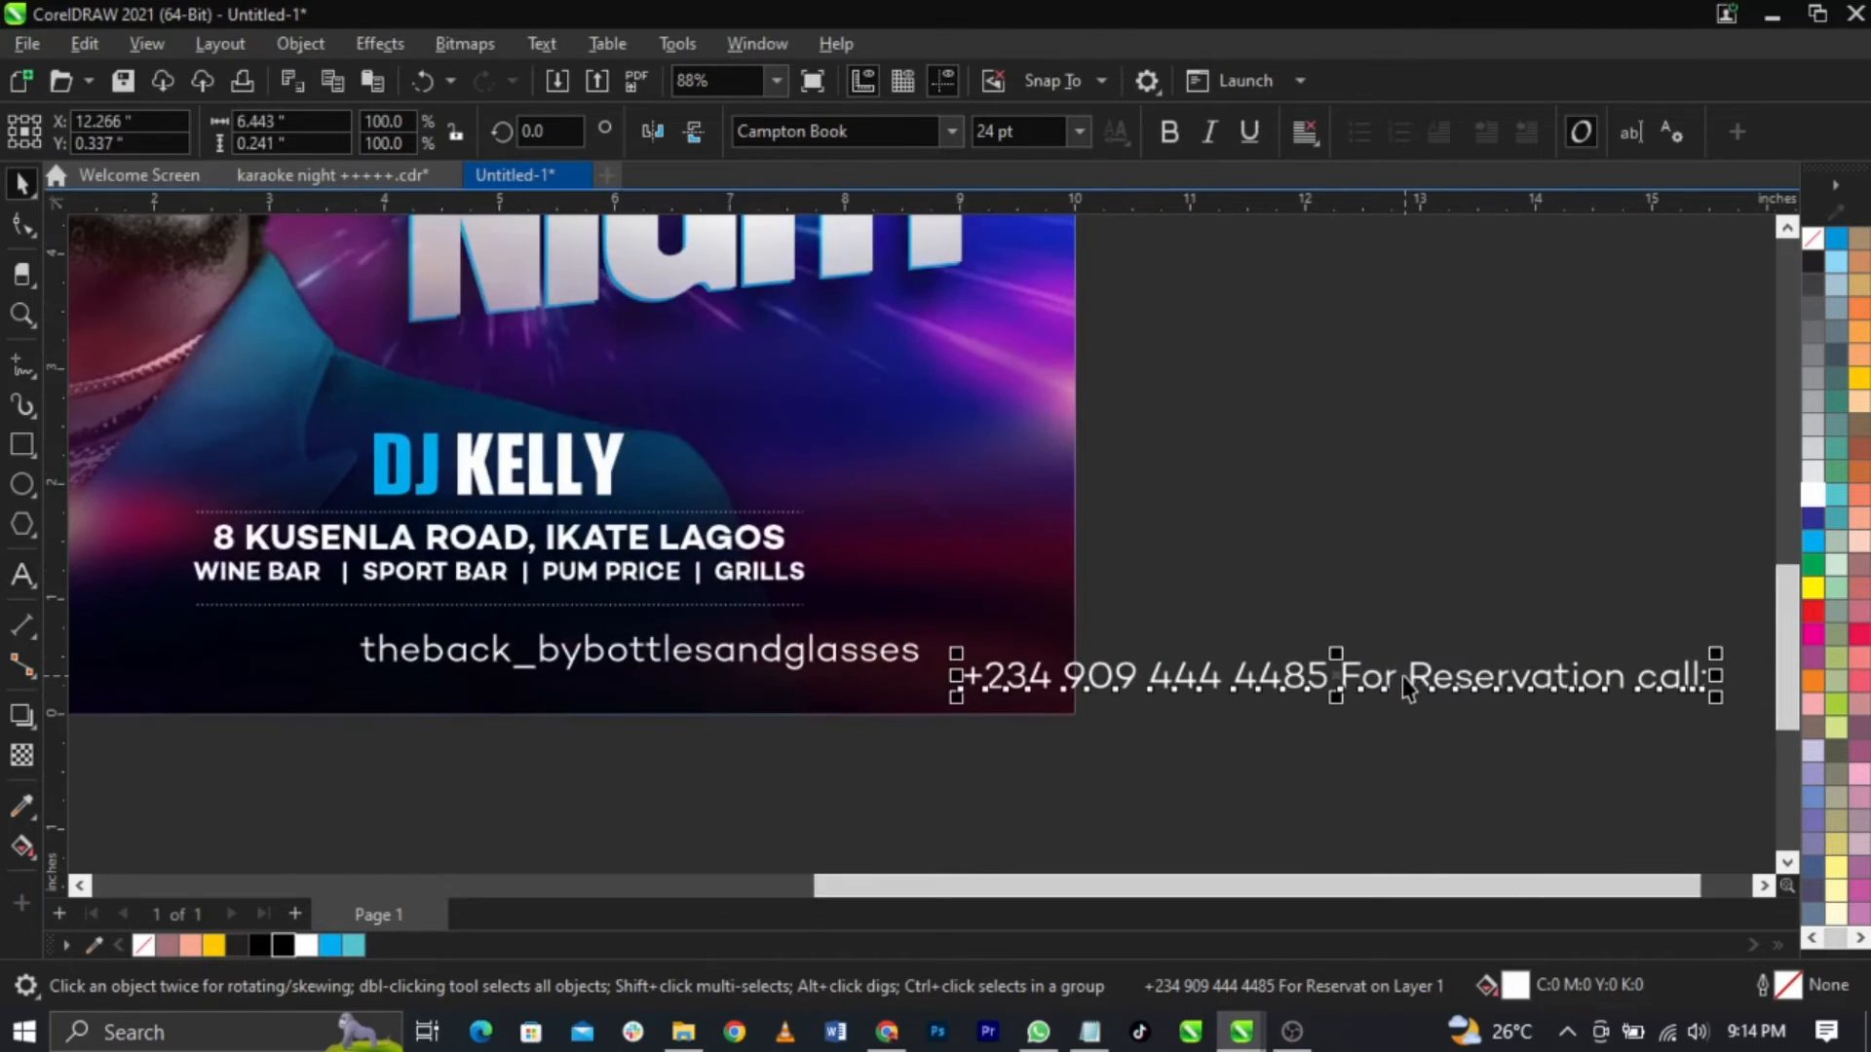
key(ctrl+space)
drag(1343, 679, 1724, 671)
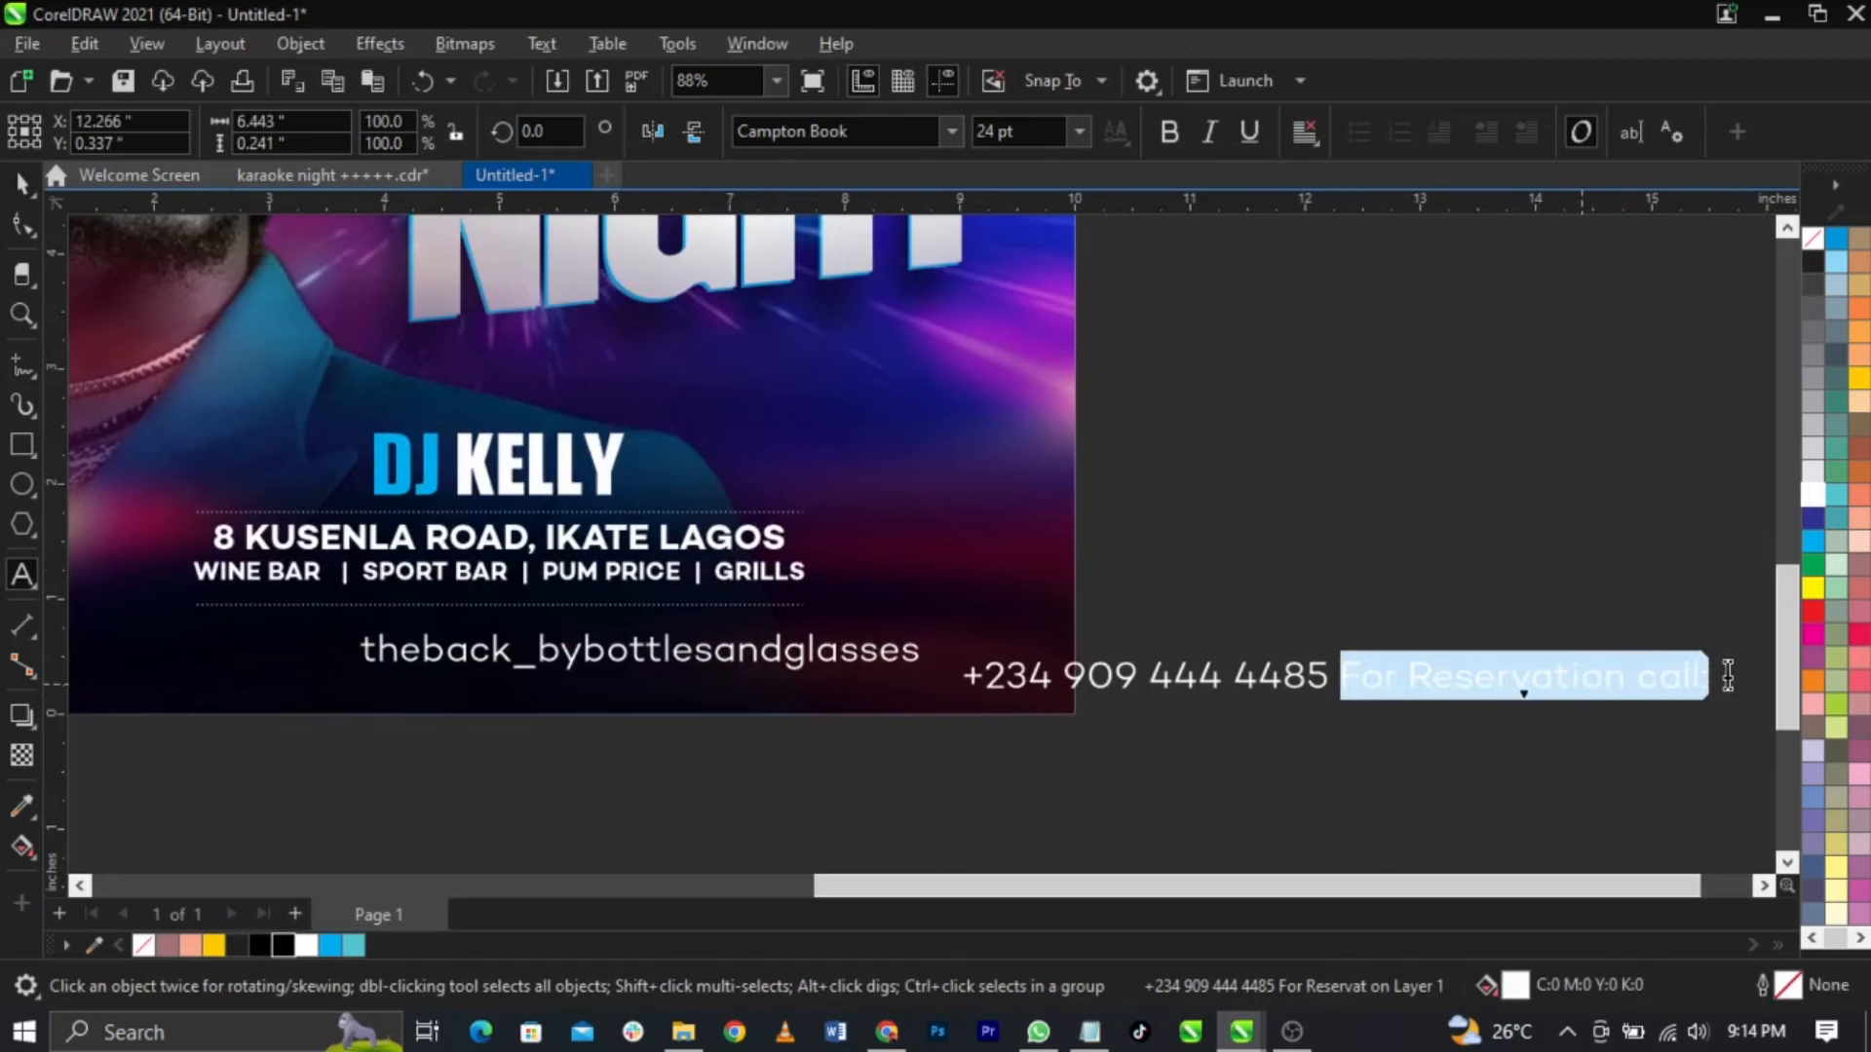
key(Delete)
key(ctrl+z)
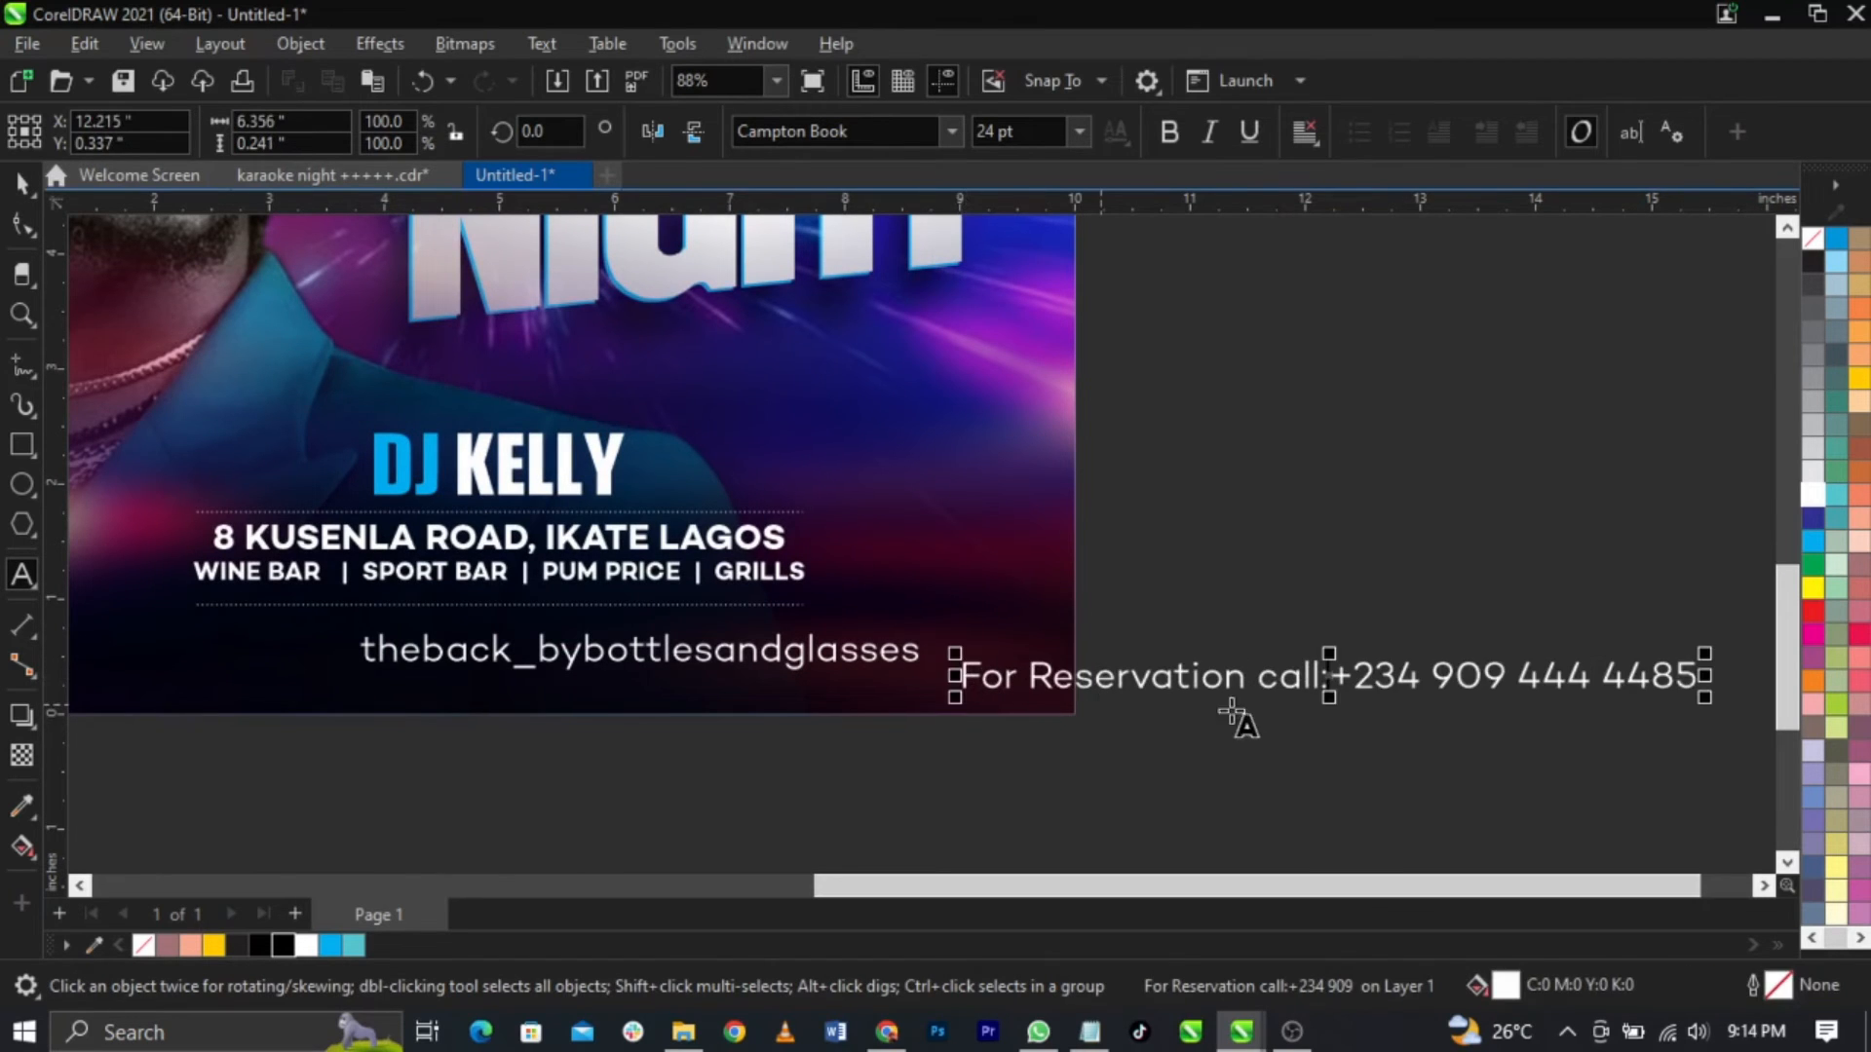
Step: Shrink the social handle and reservation line together and group them side by side below the lower dotted line
key(ctrl+space)
shift+click(911, 660)
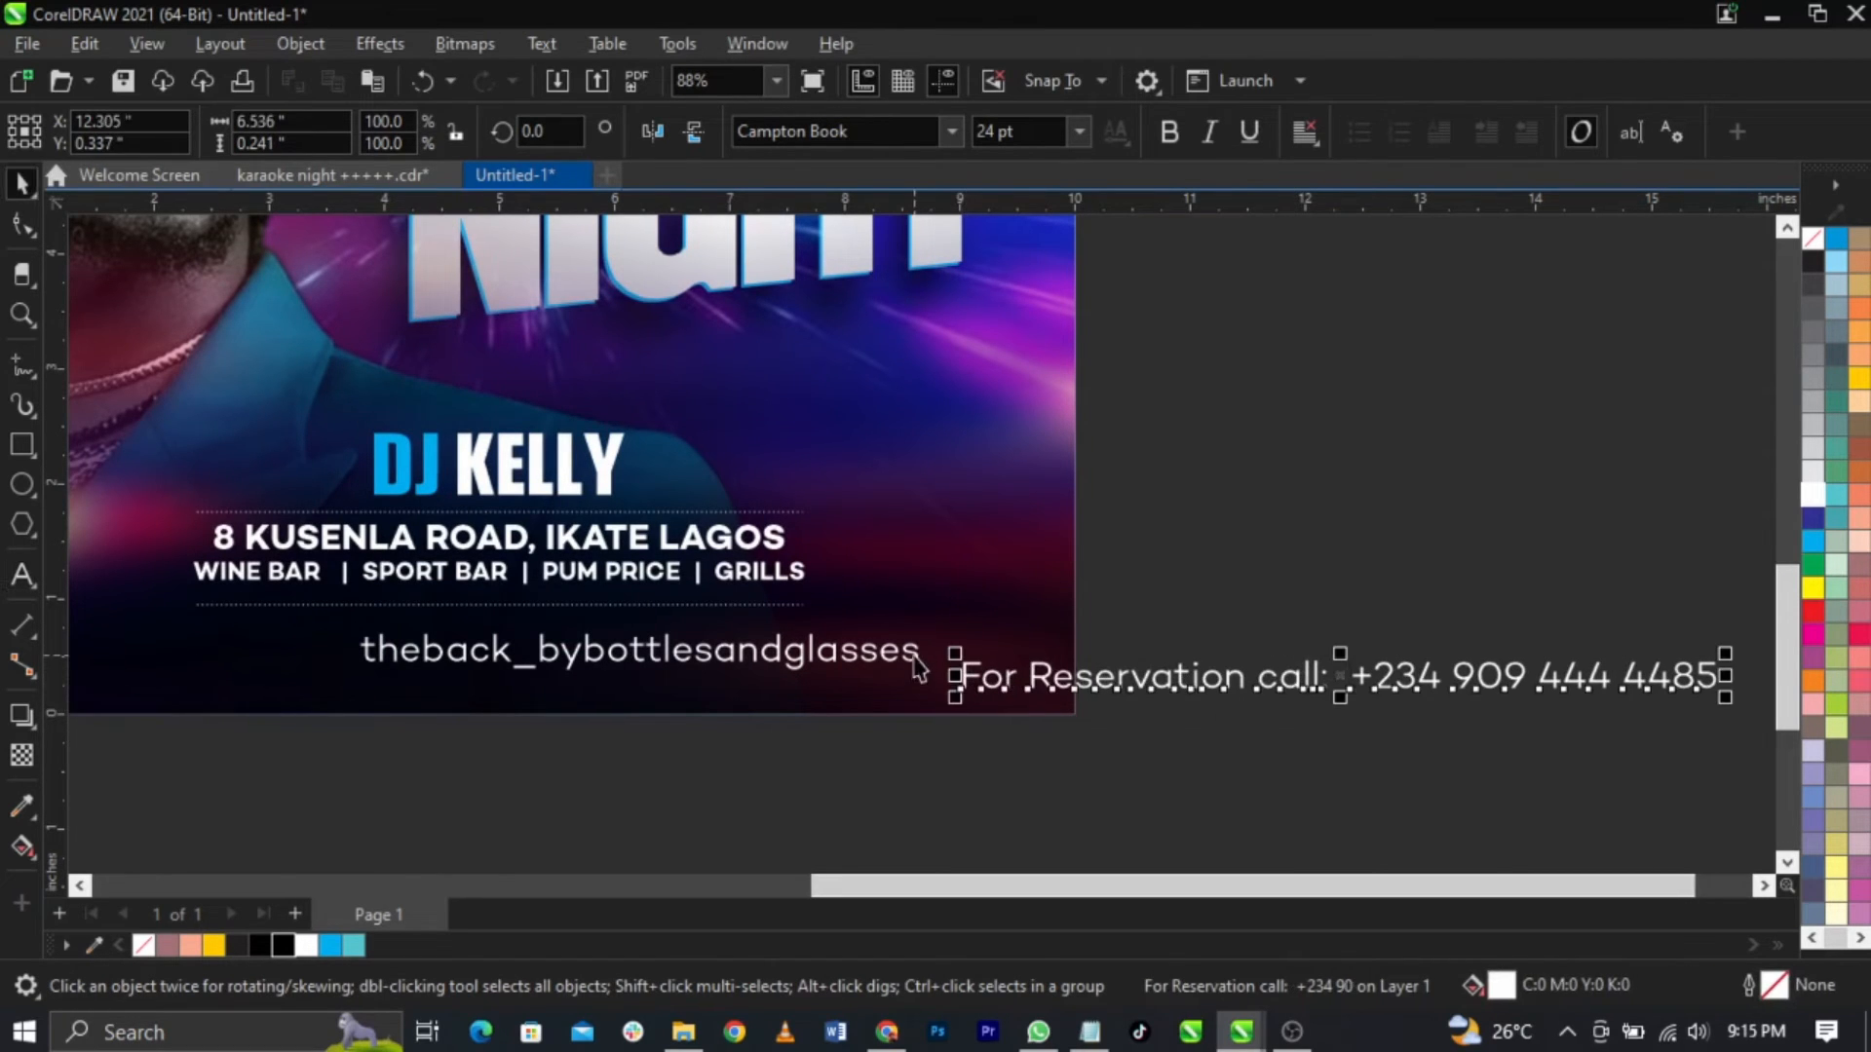
scroll(886, 687, down, 1)
drag(1523, 689, 1229, 701)
key(ctrl+g)
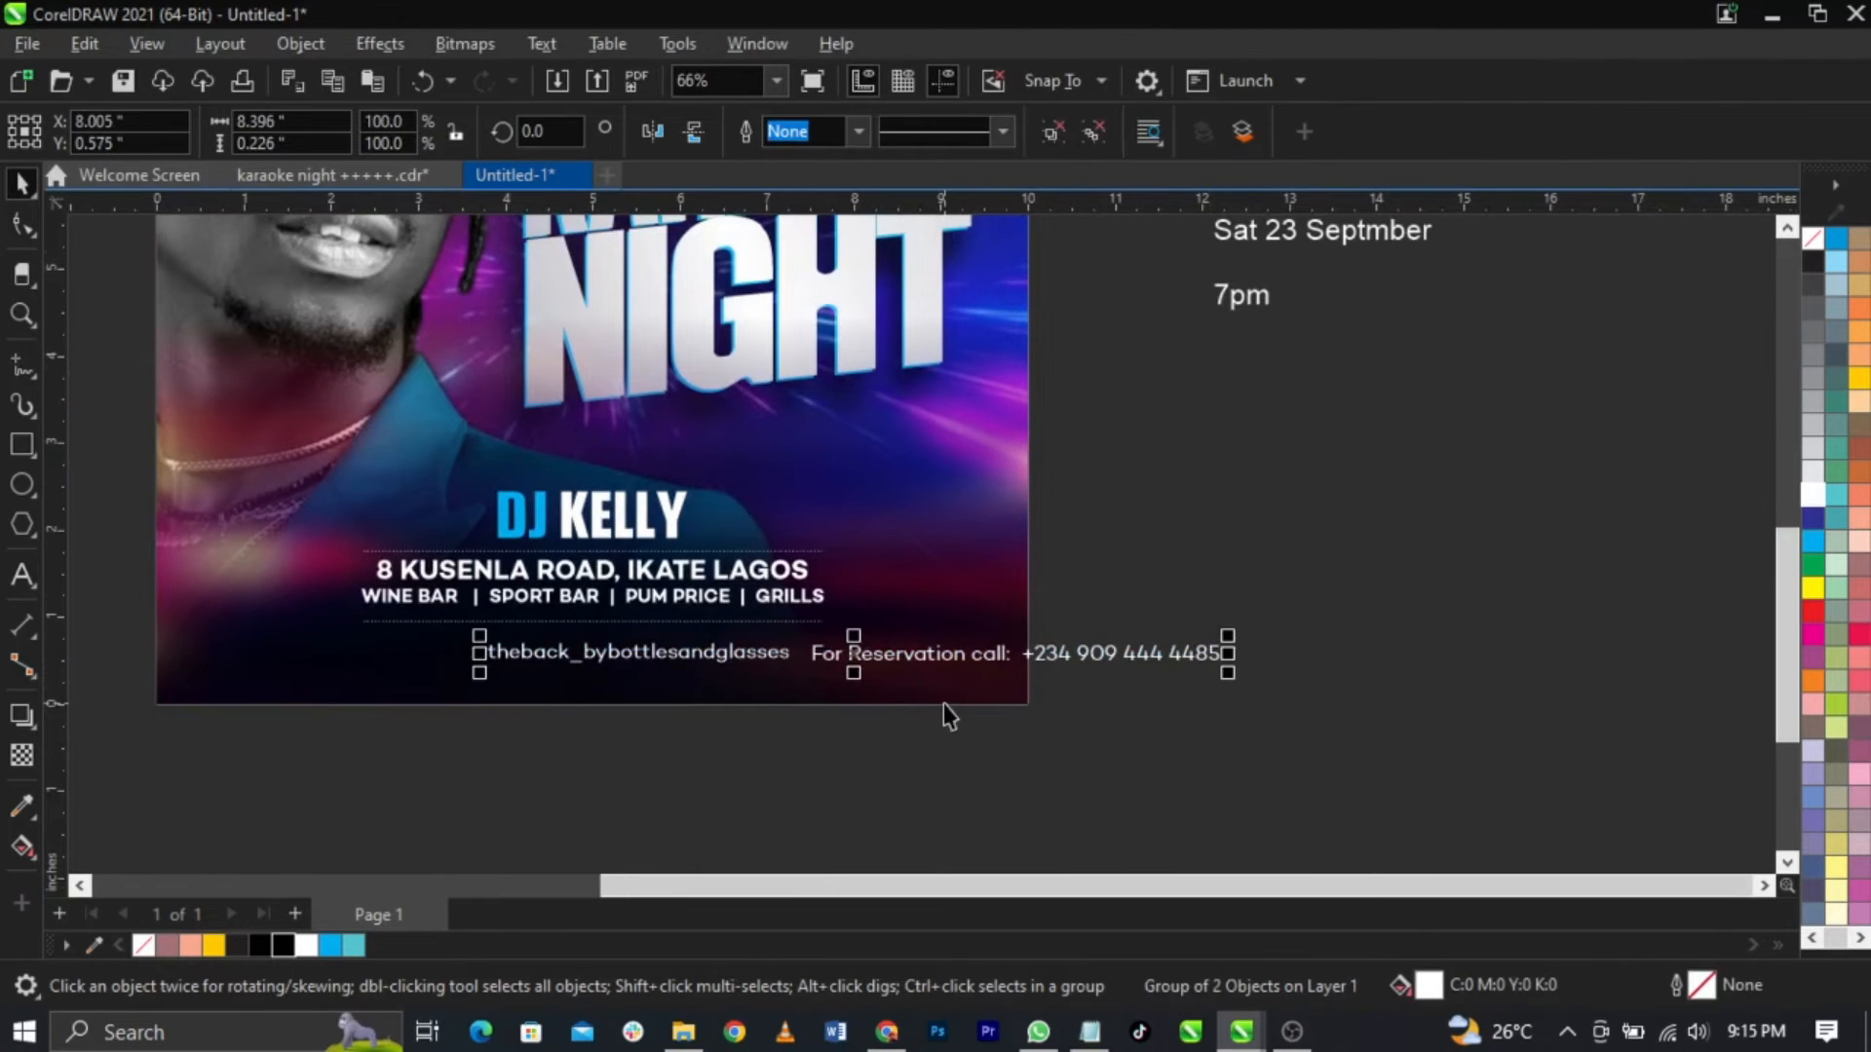
Step: Centre the contact group horizontally on the poster background and lower it slightly towards the bottom edge
shift+click(1000, 690)
key(c)
click(992, 748)
scroll(829, 664, up, 2)
drag(877, 659, 883, 680)
shift+click(893, 710)
key(c)
click(945, 740)
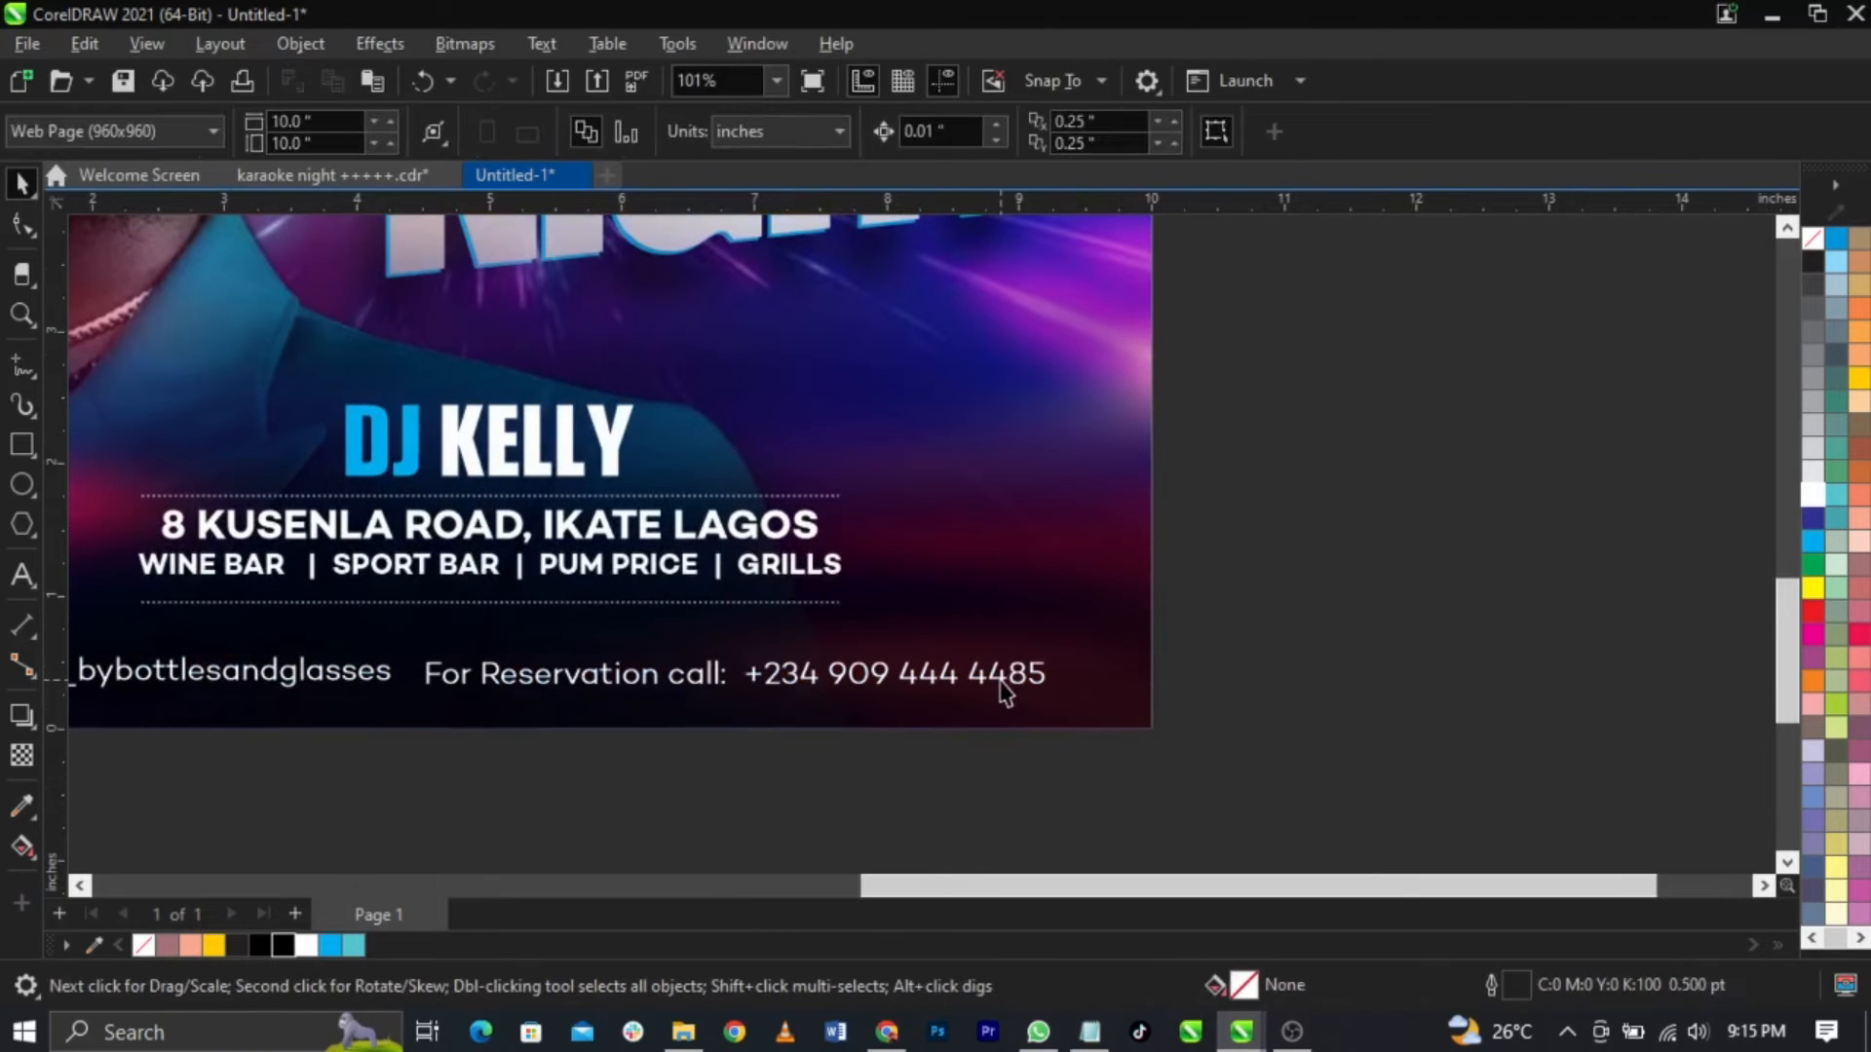
Step: Merge the reservation and phone line into the same text object as the social handle, following it on one line
click(1003, 687)
click(1064, 131)
click(954, 743)
click(1009, 684)
key(ctrl+x)
double_click(396, 676)
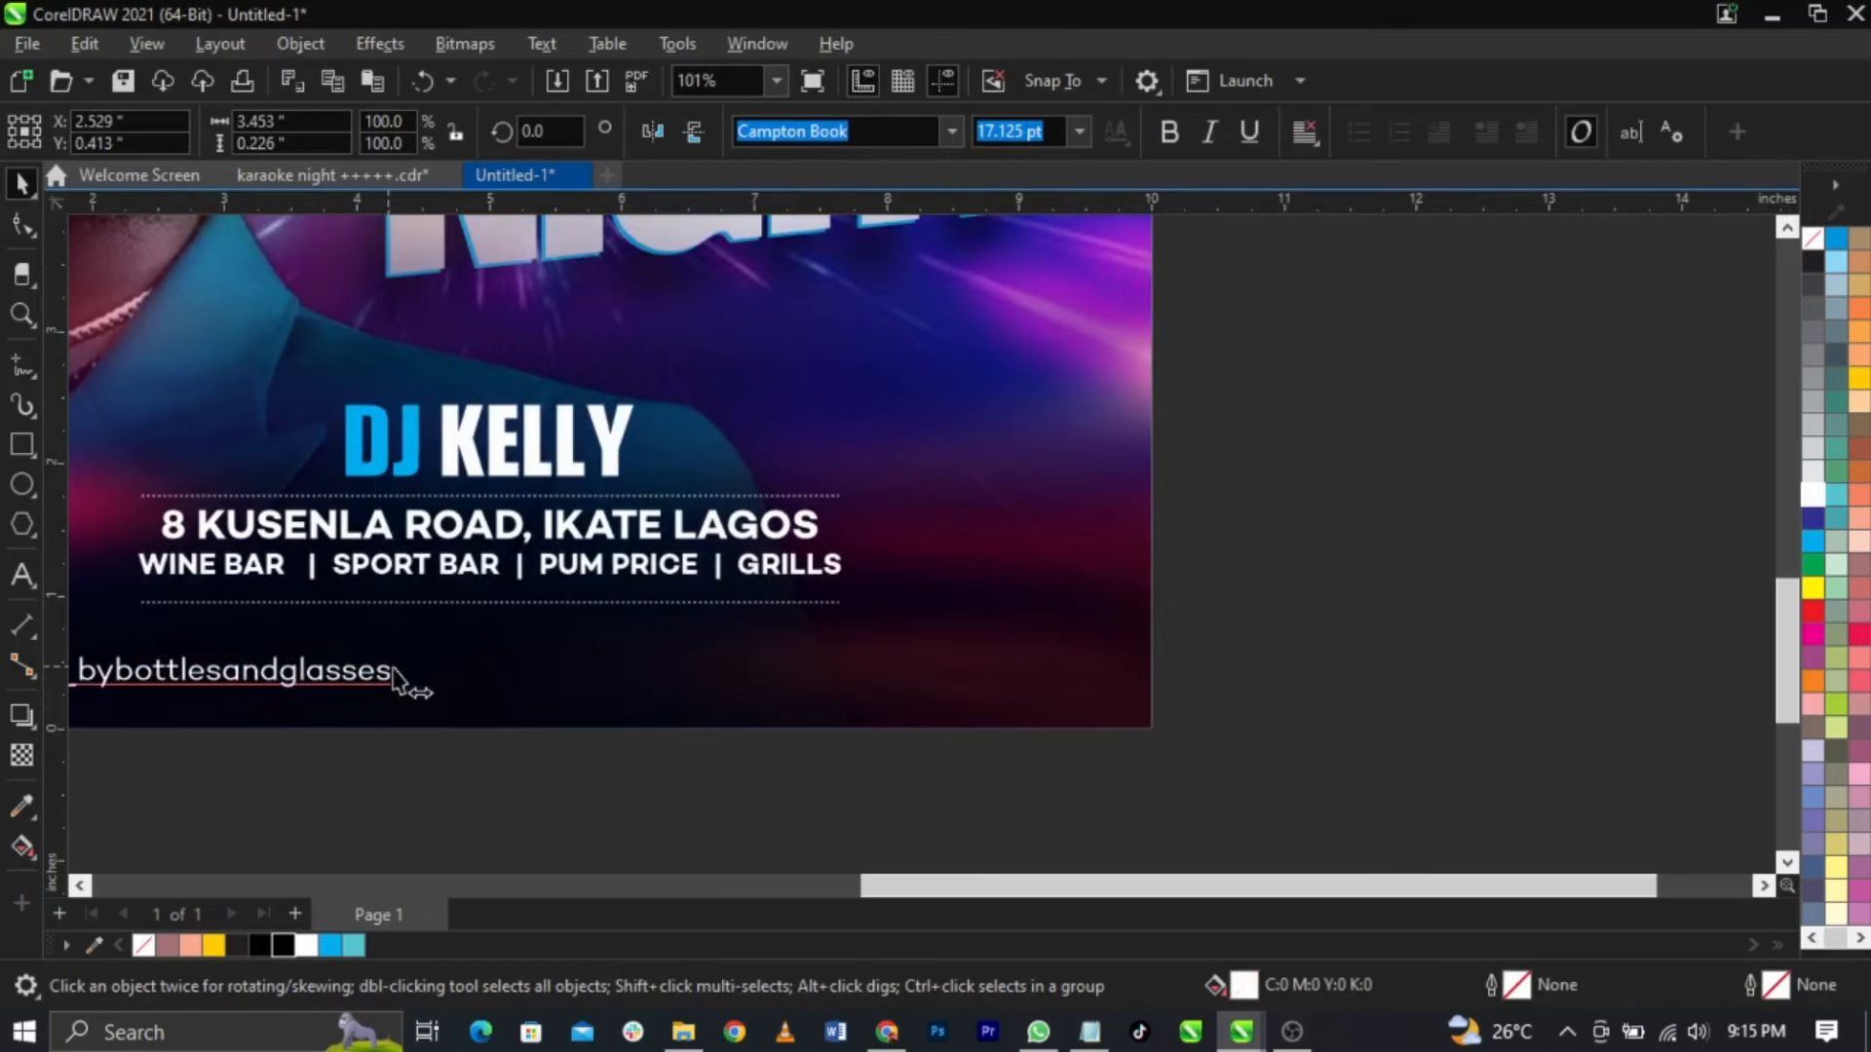
key(ctrl+v)
key(ctrl+a)
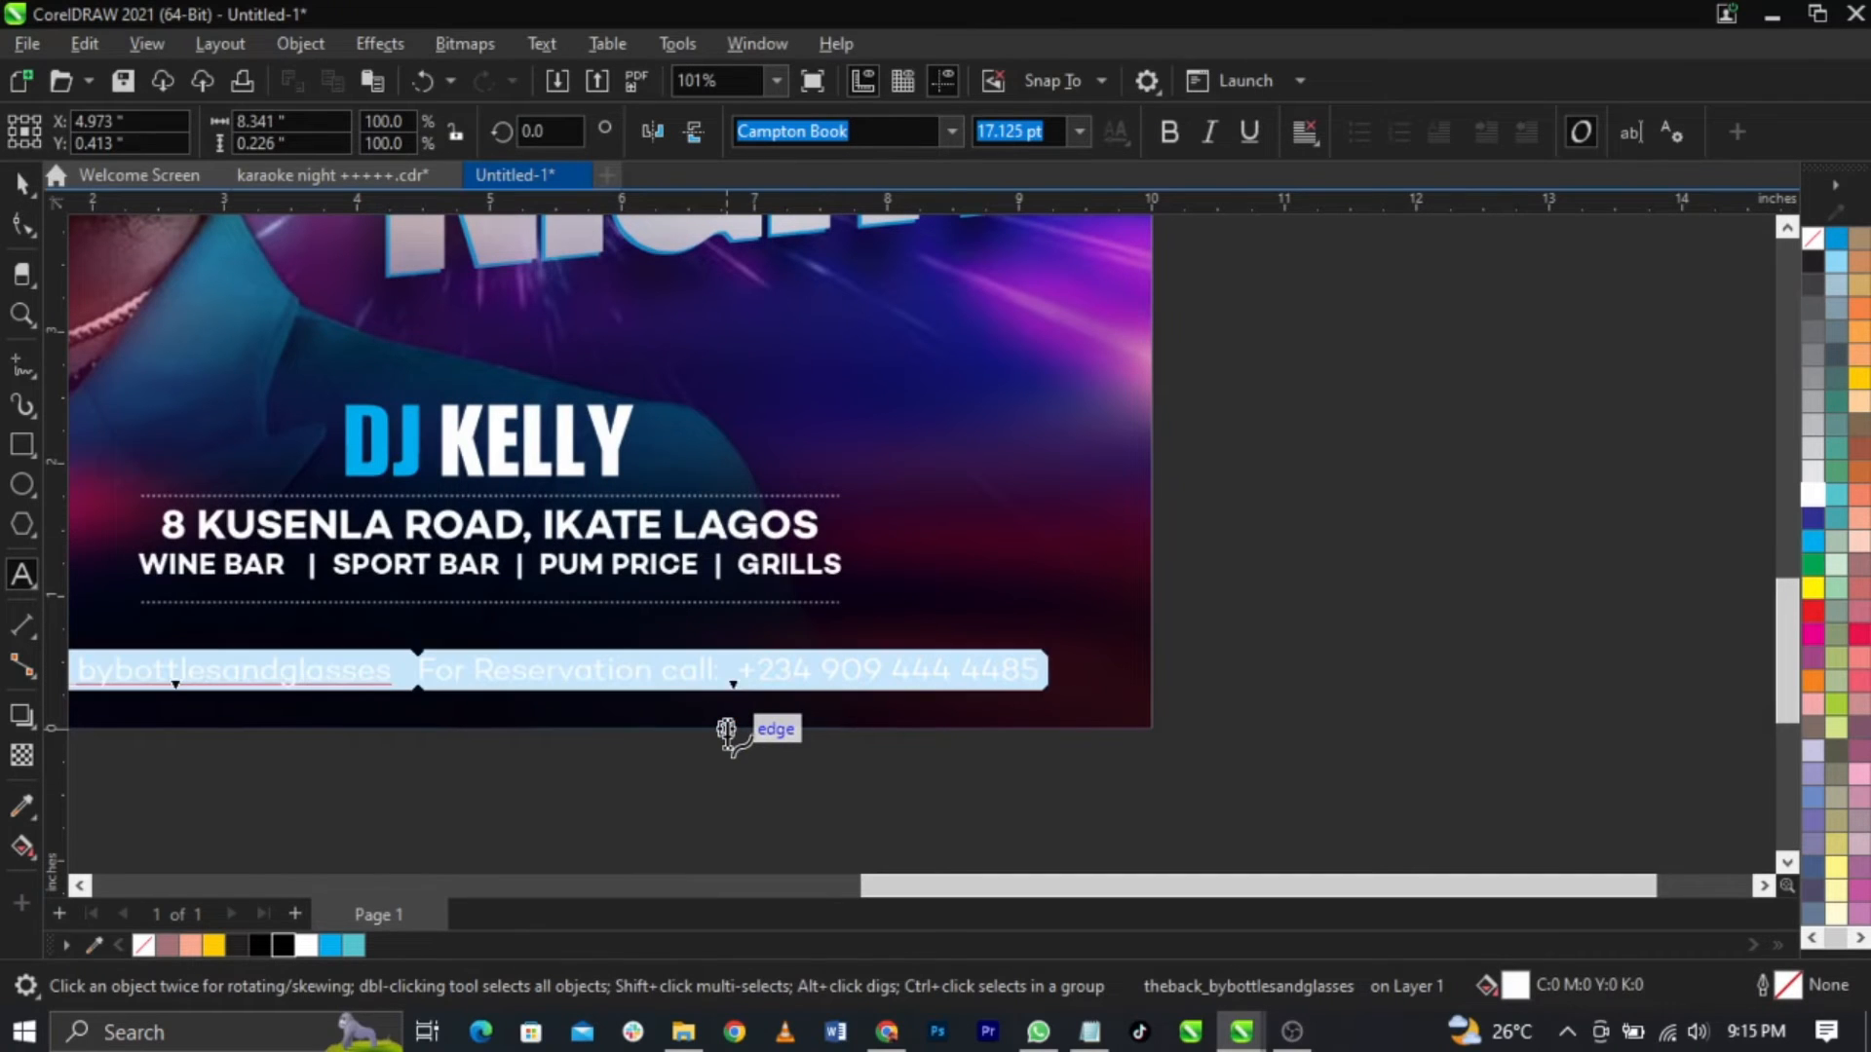
Step: Change the merged contact line to uppercase
key(shift+F3)
key(alt+u)
key(Return)
key(ctrl+space)
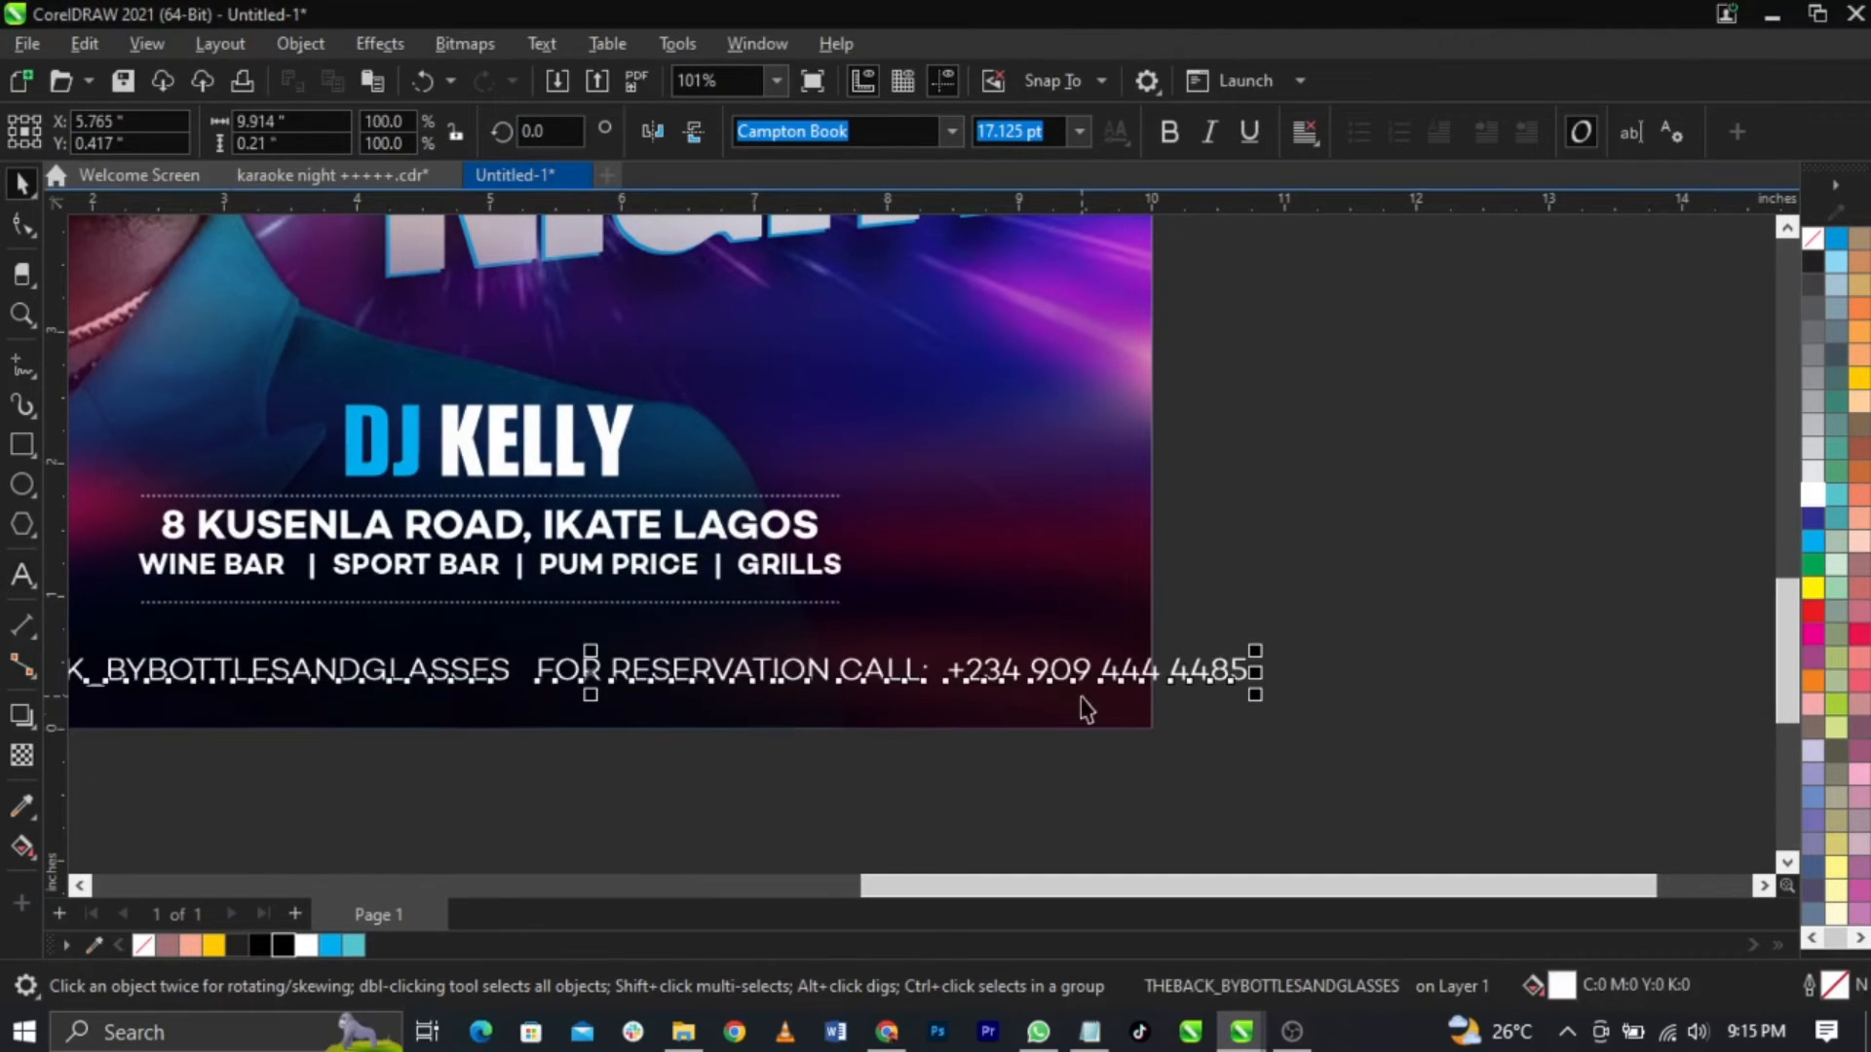
Step: Shrink the contact line to about 14.2 pt and centre it horizontally on the poster background
drag(1263, 701, 1035, 730)
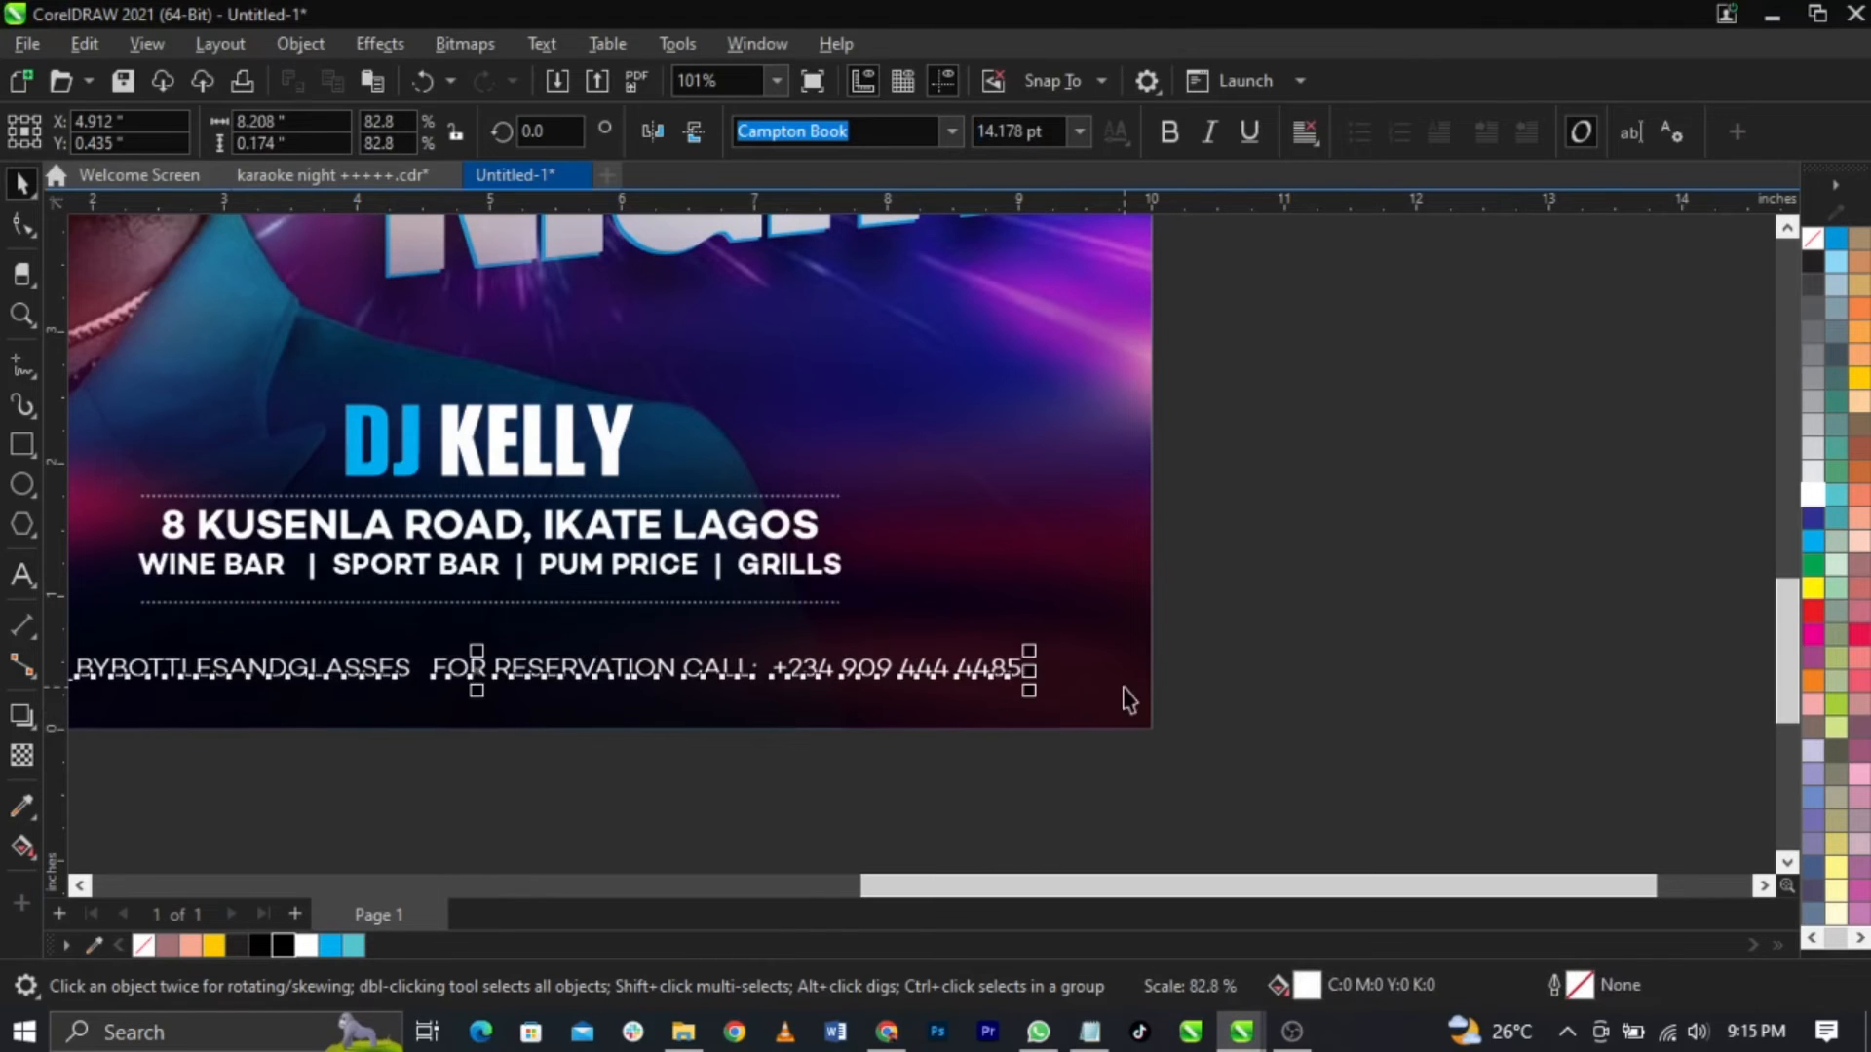
shift+click(1121, 688)
key(c)
click(1264, 701)
scroll(1265, 701, down, 2)
scroll(1040, 693, up, 2)
click(1039, 690)
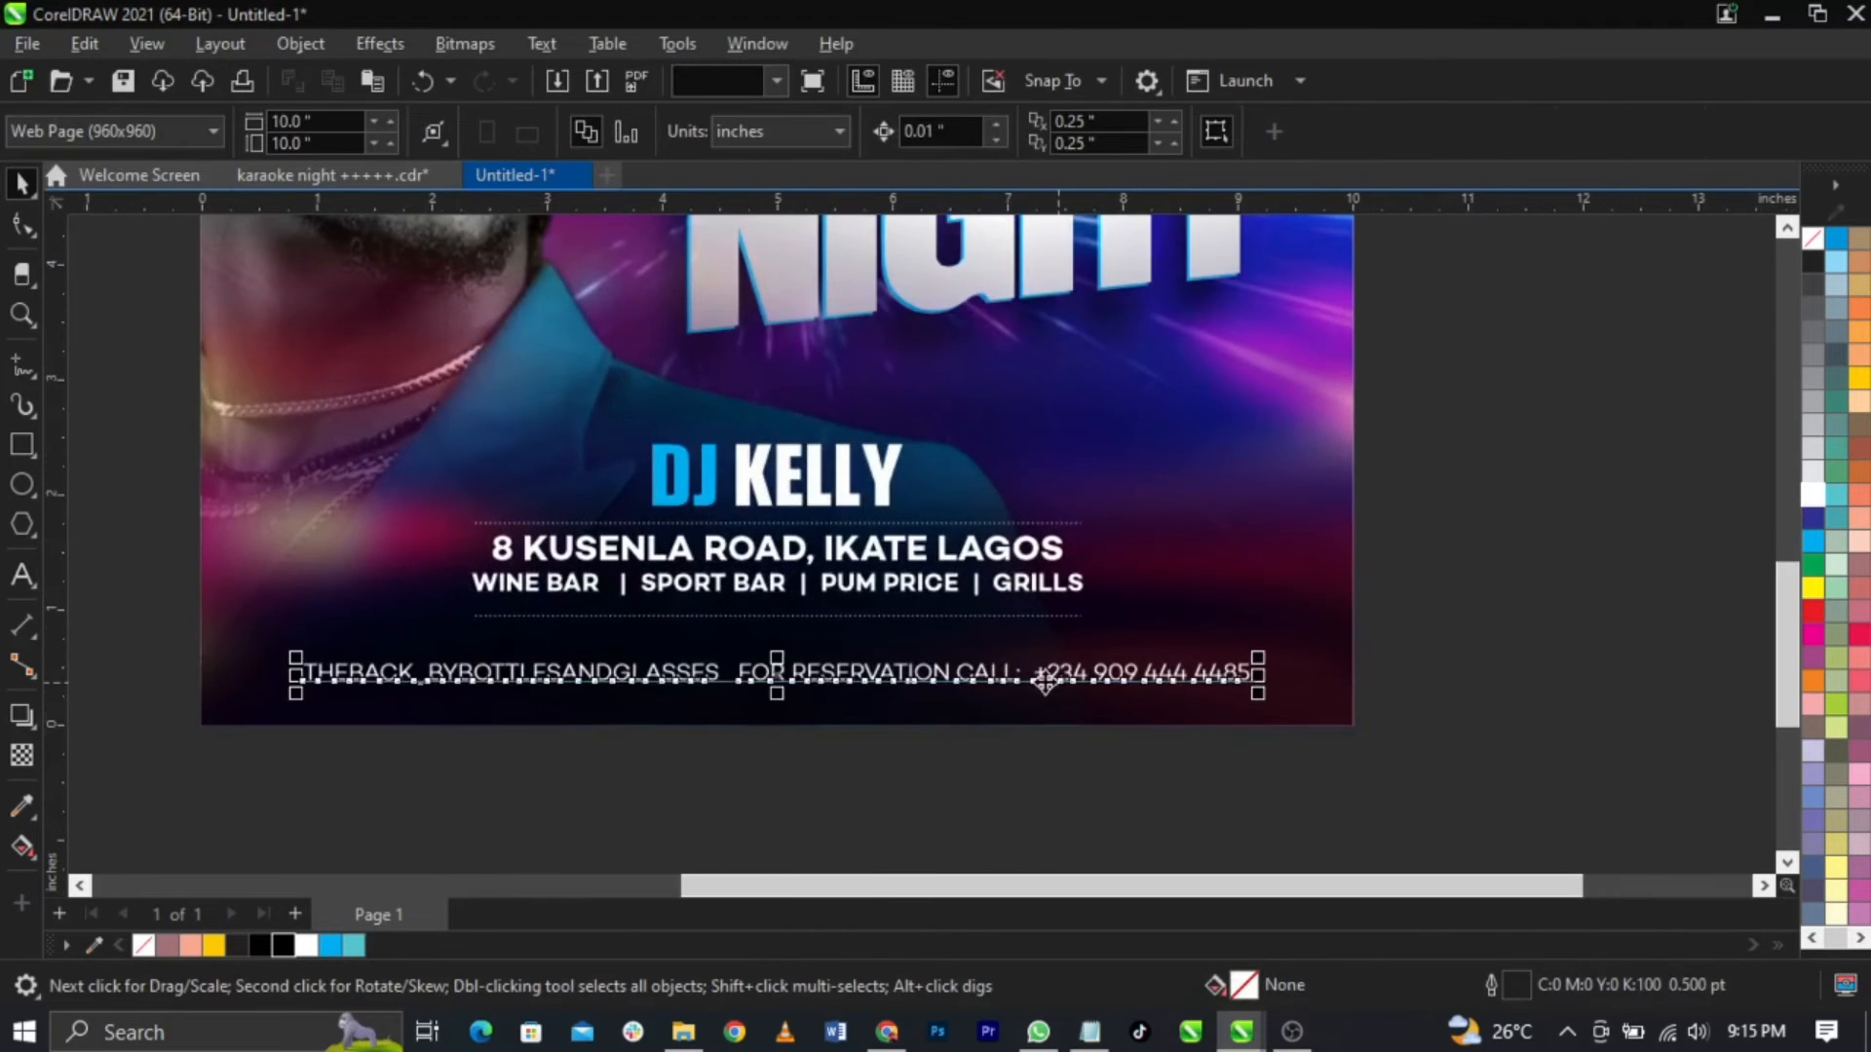
Step: Lower the DJ name, dotted lines and address block together by about 0.1 inch, closer to the contact line
drag(1518, 393, 368, 673)
scroll(1003, 631, up, 3)
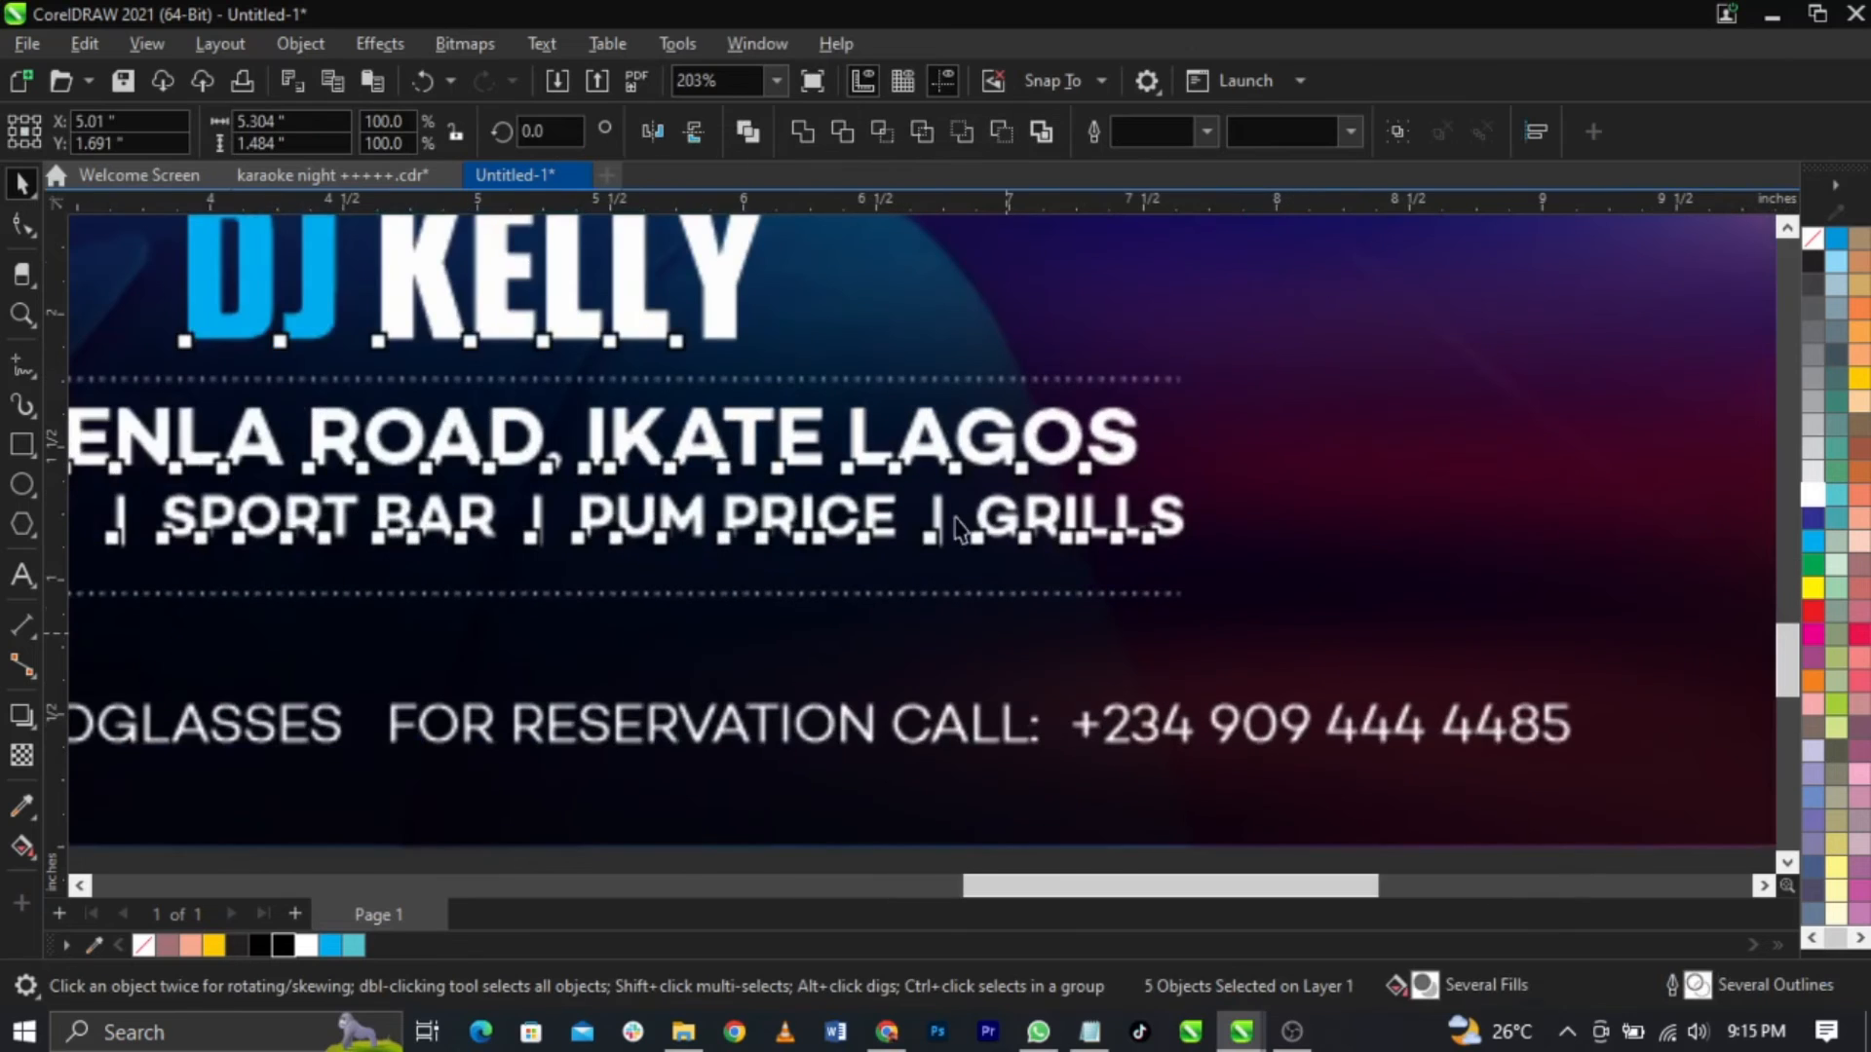
drag(980, 507, 993, 611)
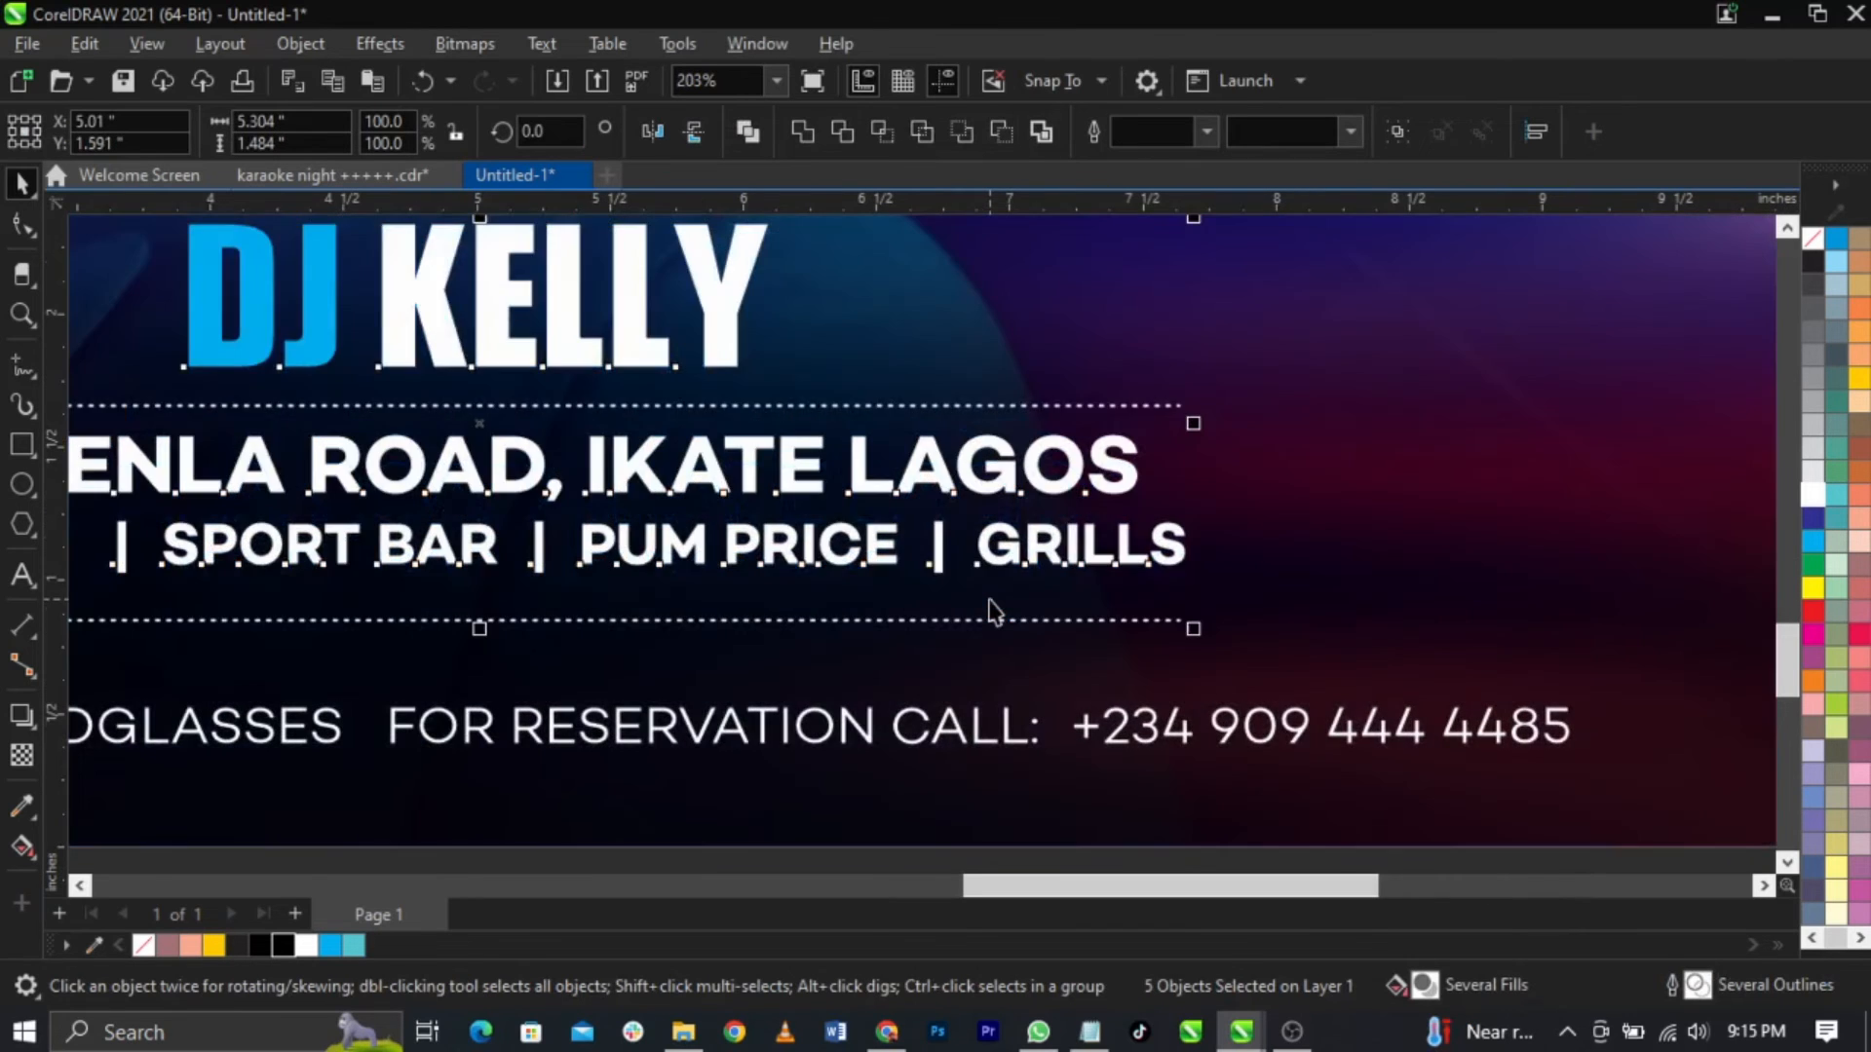
scroll(994, 611, down, 3)
scroll(994, 612, down, 2)
click(1319, 647)
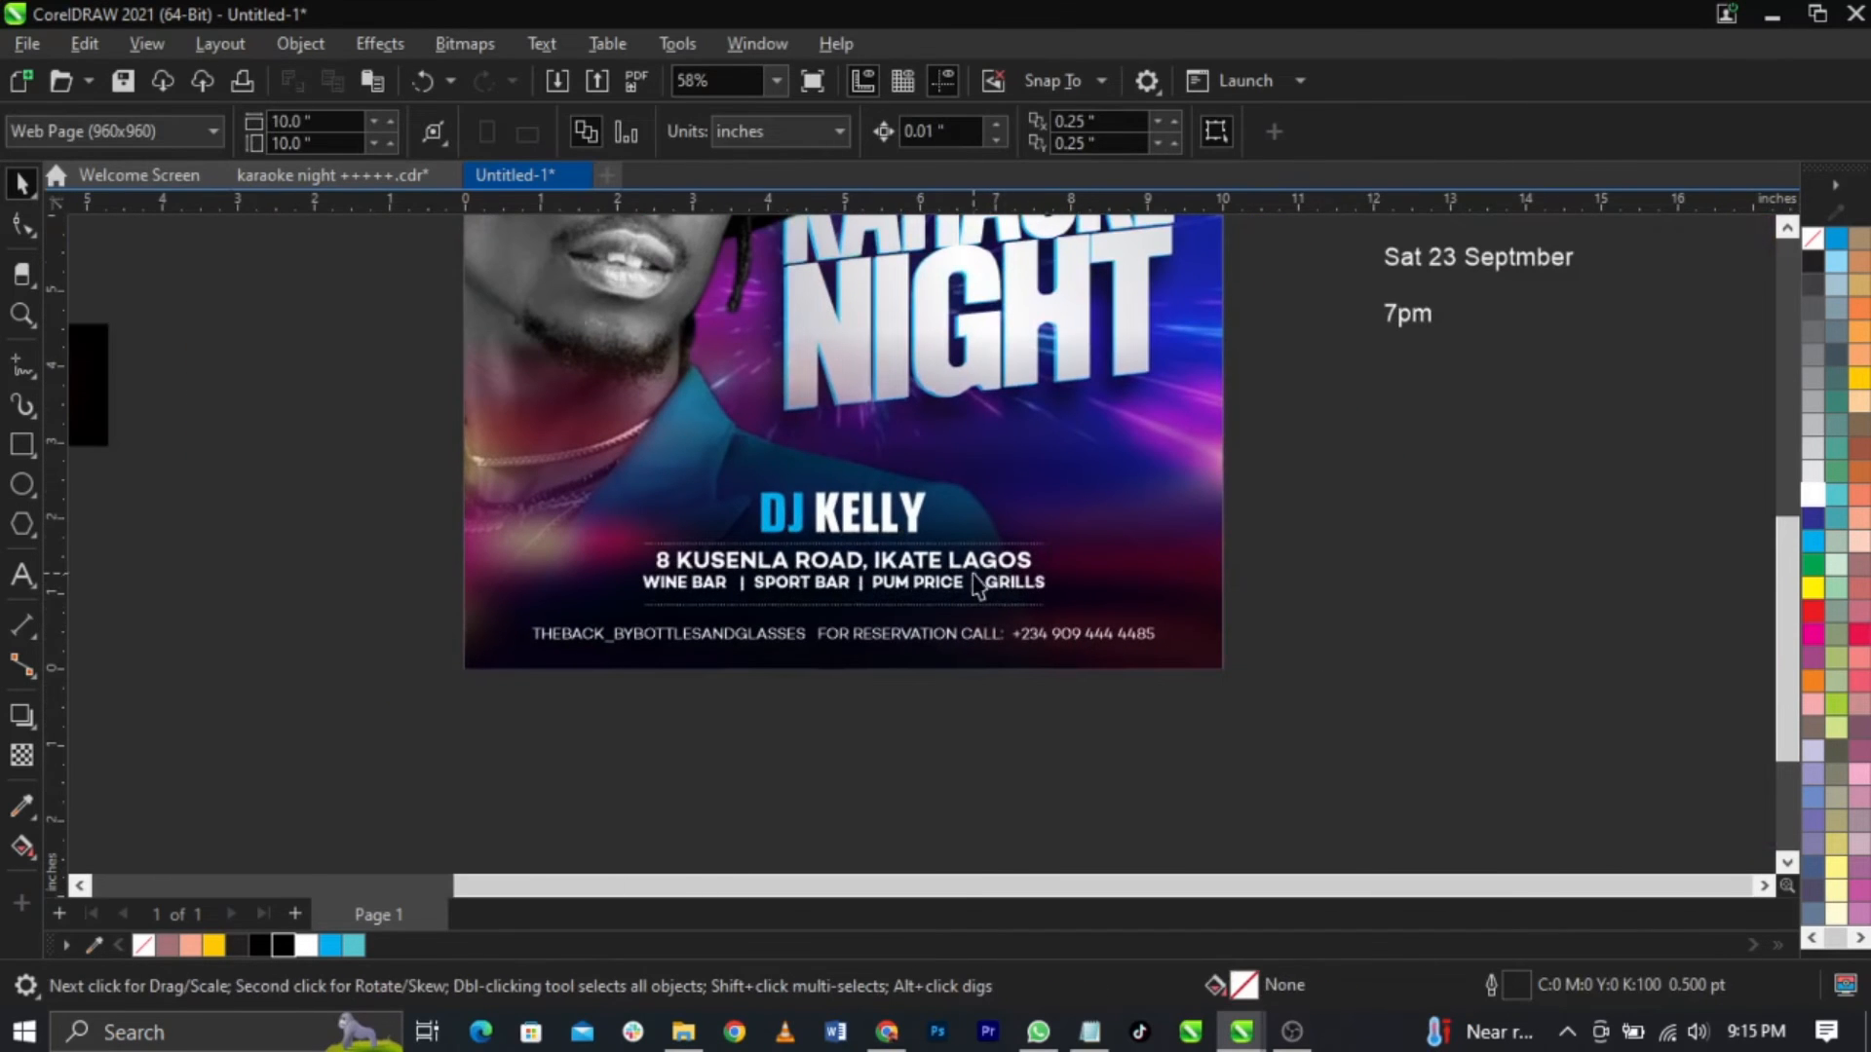
scroll(977, 584, up, 2)
scroll(1324, 501, down, 4)
scroll(1143, 395, up, 2)
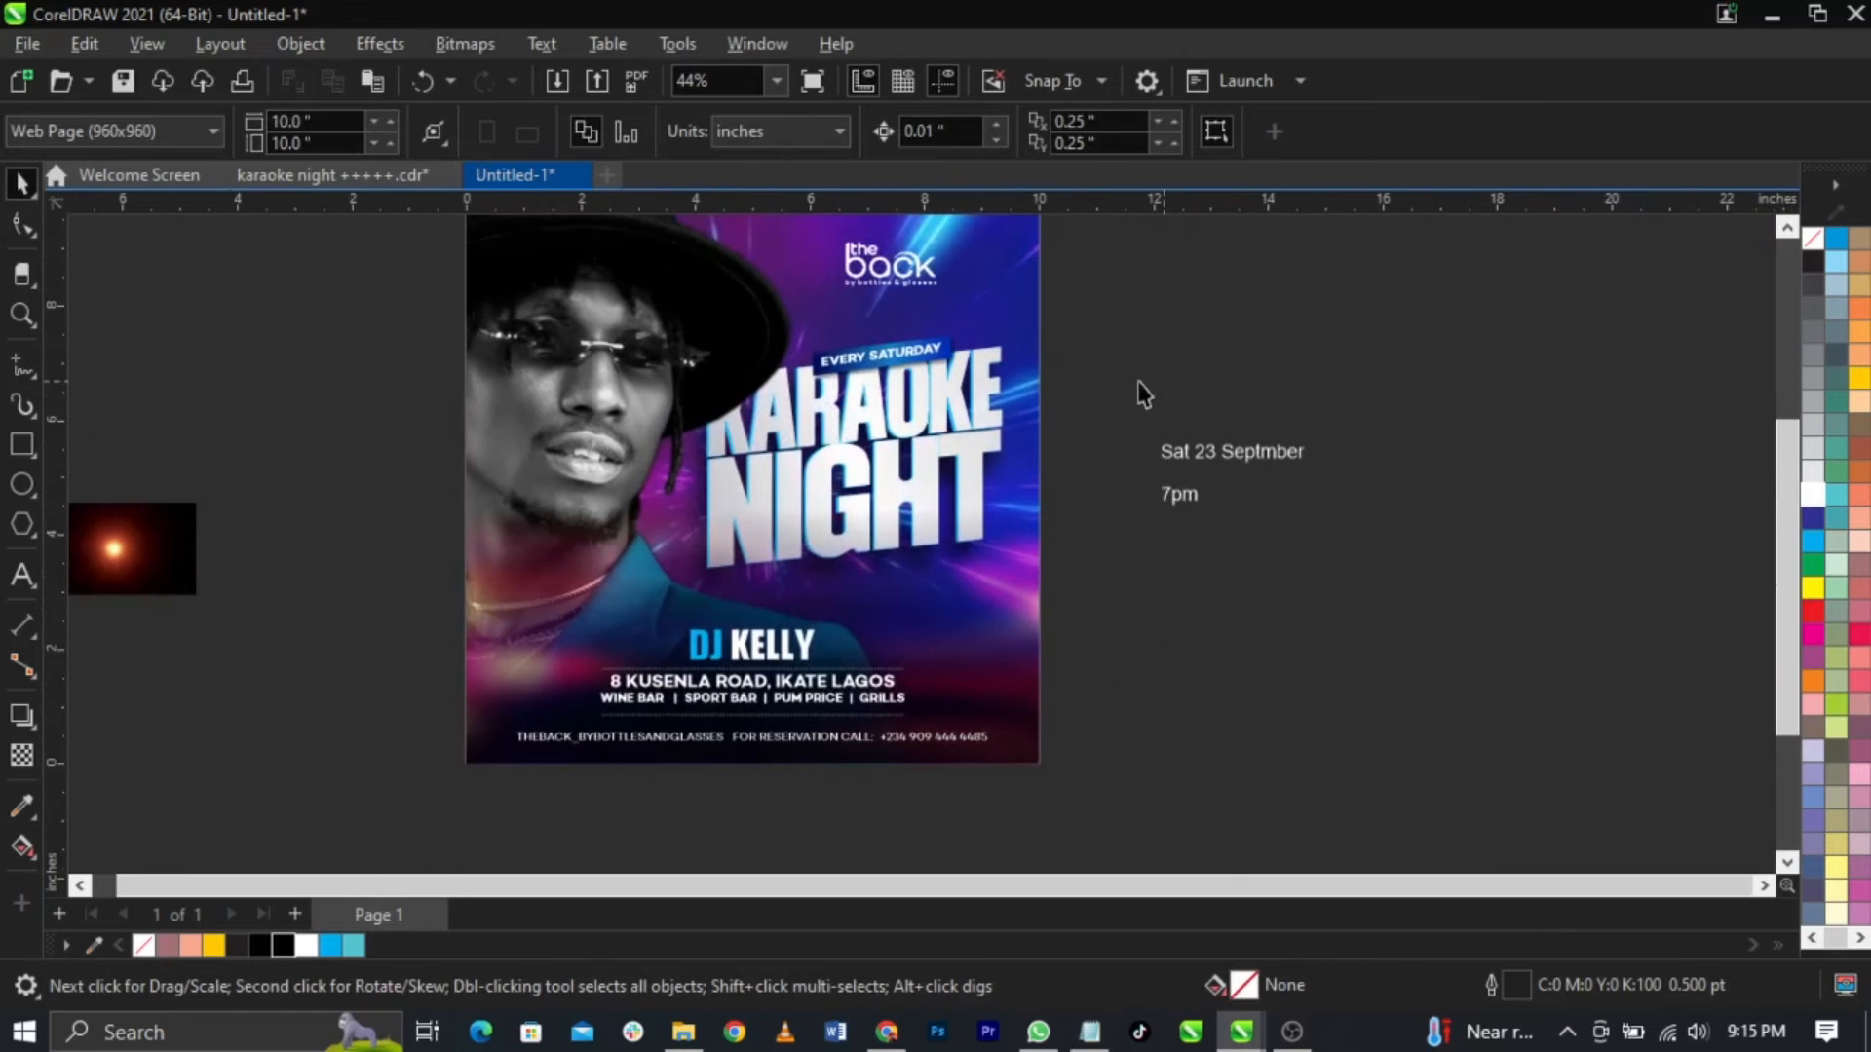
Step: Move the date text beside the poster's lower part, break it into separate lines, and place "23" on the poster as its own text
scroll(1310, 486, up, 1)
click(1283, 468)
drag(1282, 468, 1122, 693)
scroll(1189, 802, up, 3)
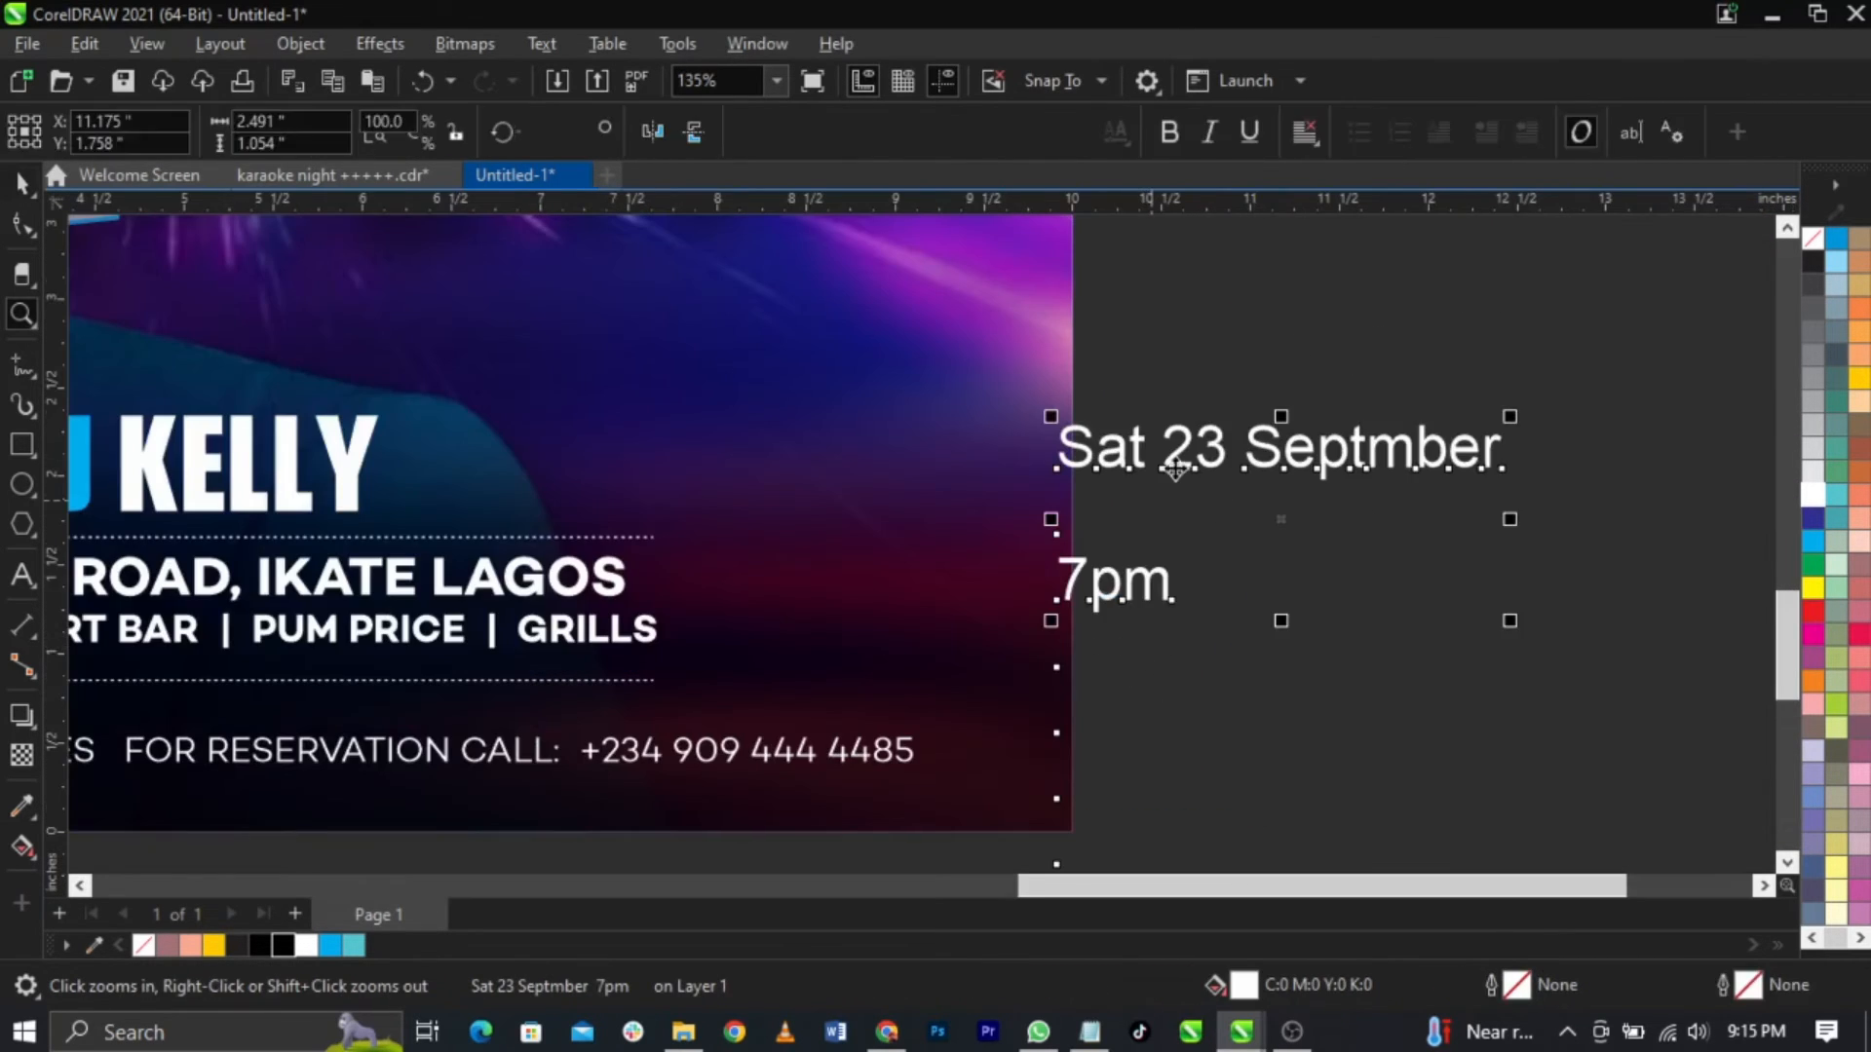
key(ctrl+k)
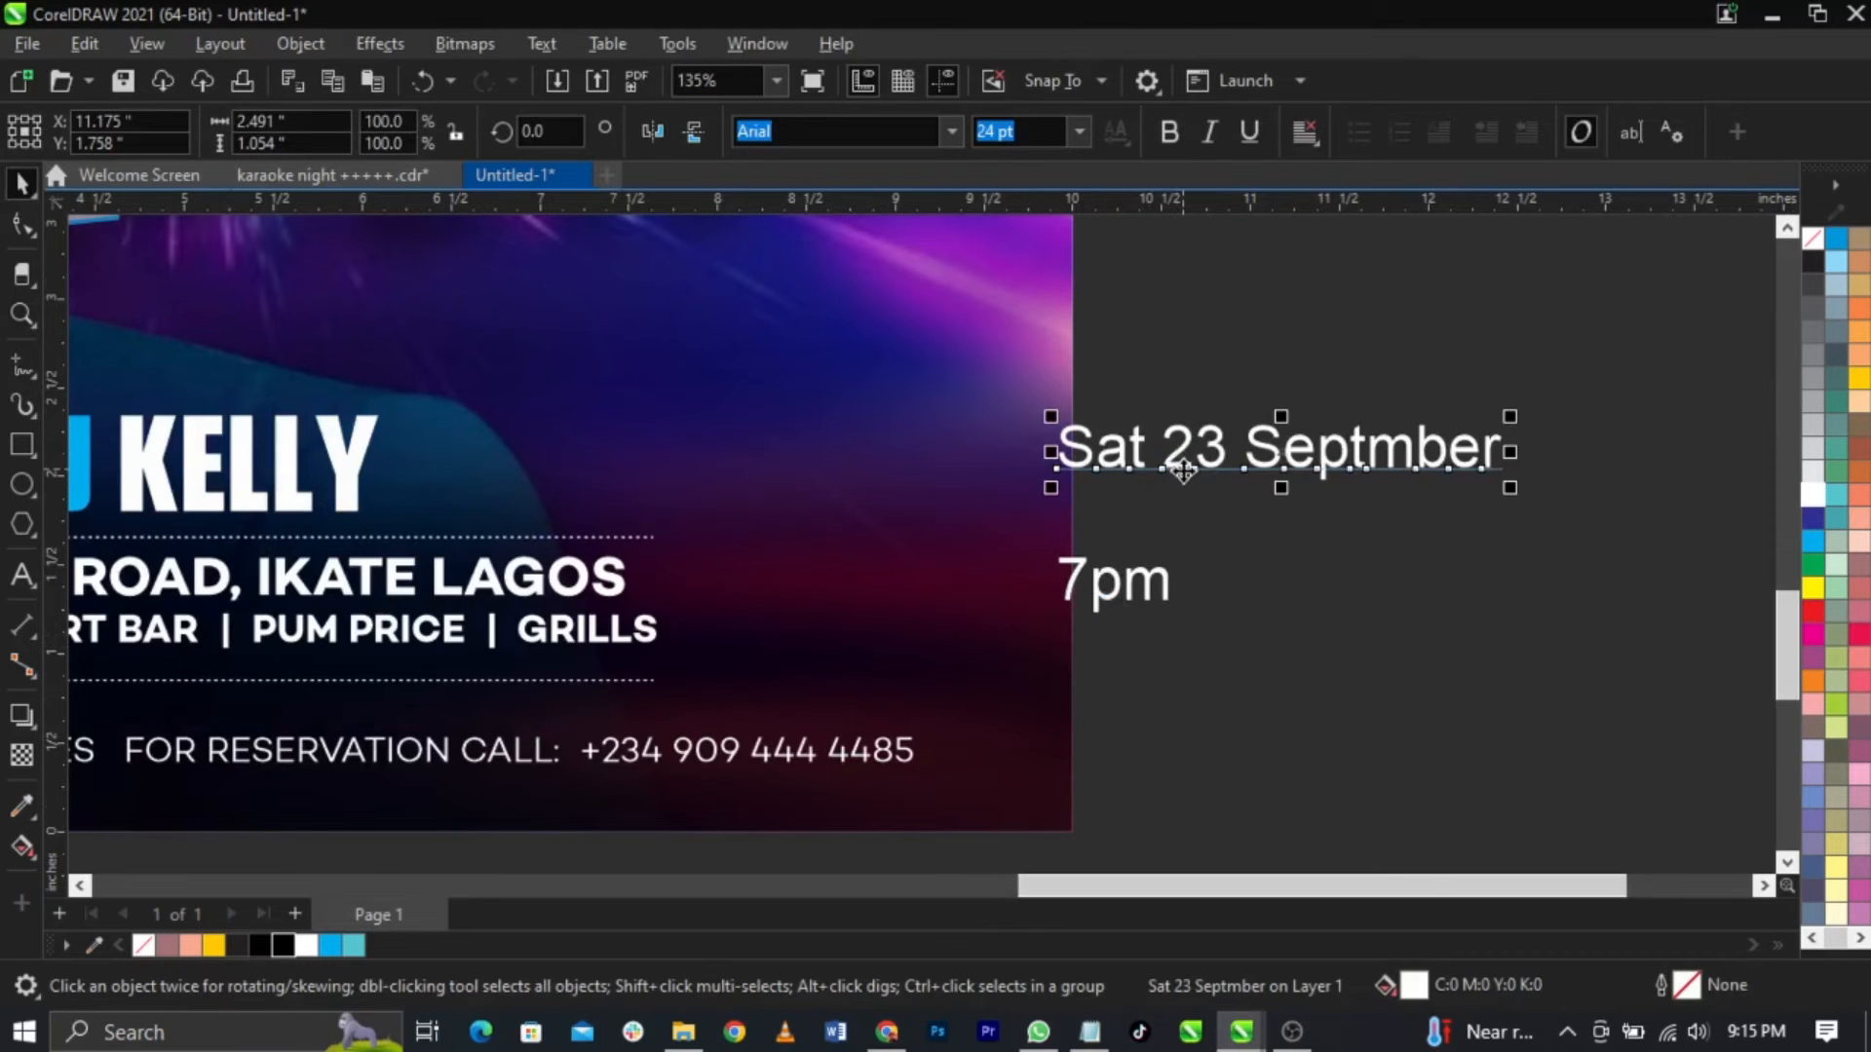
double_click(1184, 471)
double_click(1184, 471)
key(Delete)
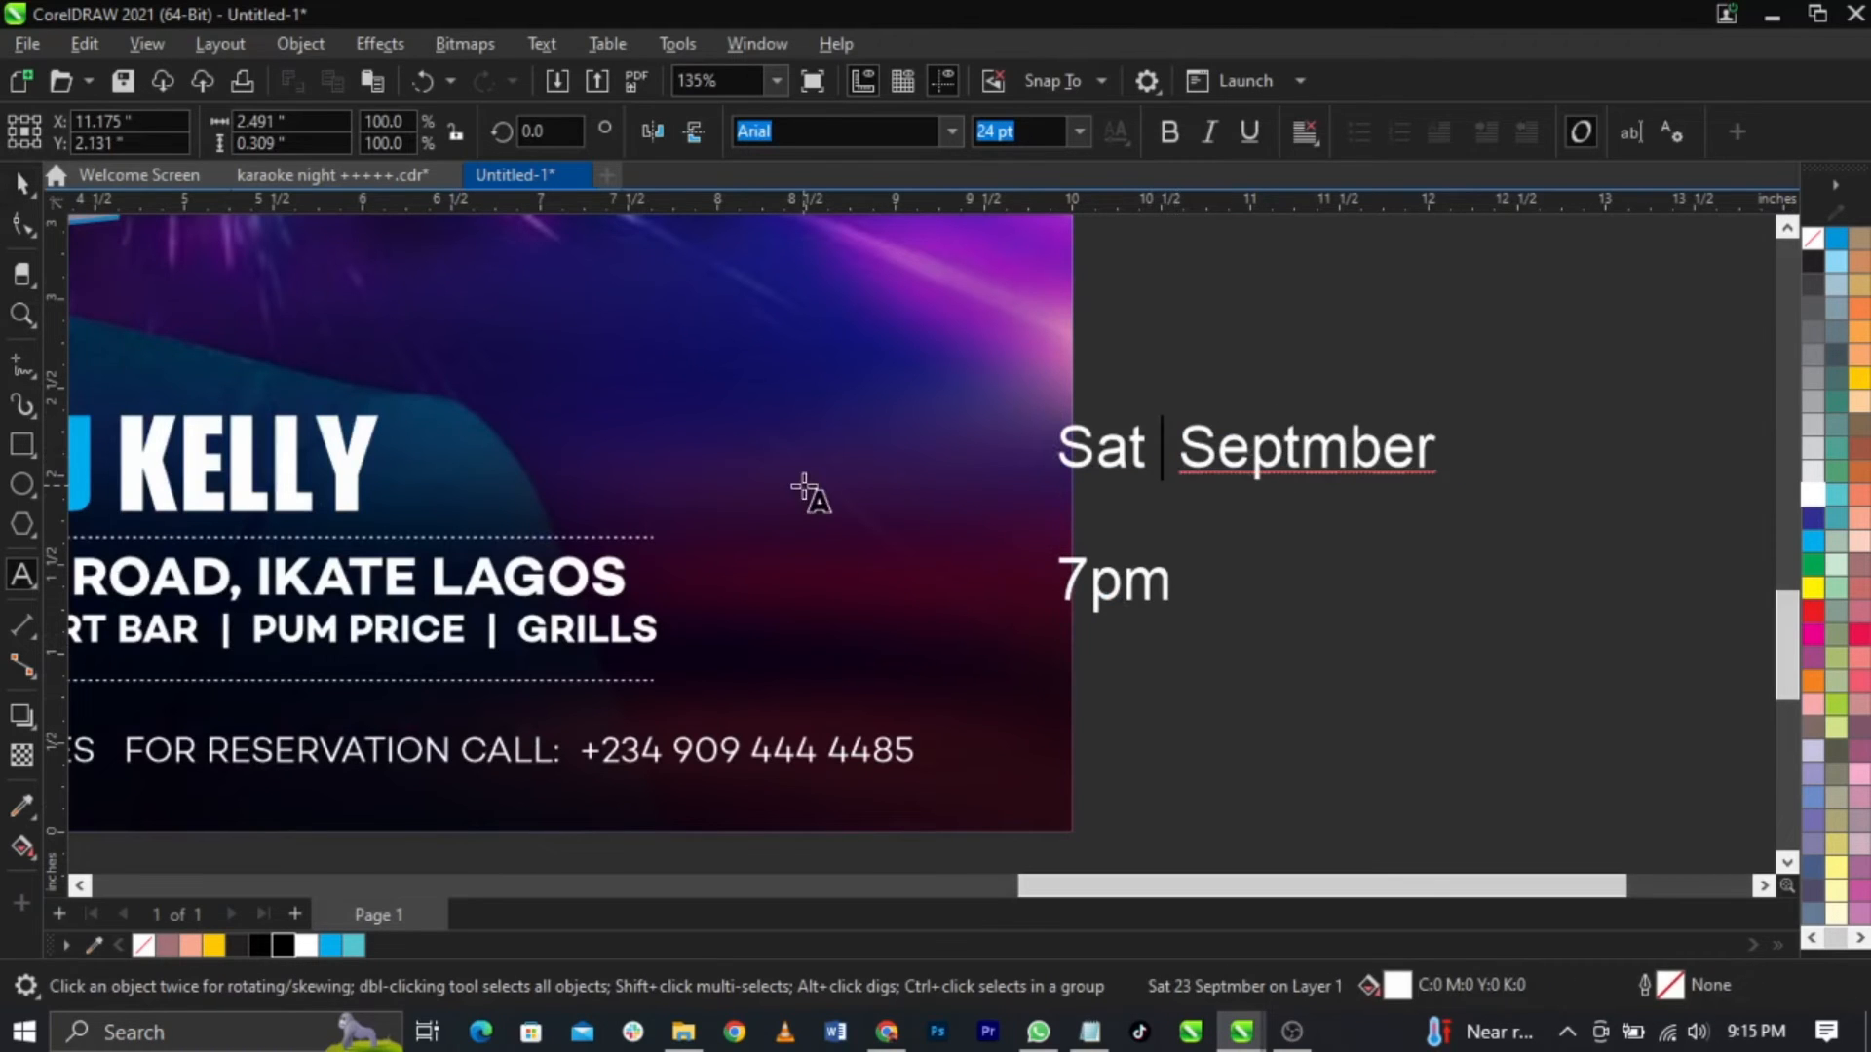
click(804, 485)
key(ctrl+v)
key(ctrl+space)
Step: Set the "23" in the Quicksand font from the notes and enlarge it to about 60 pt
click(1090, 1031)
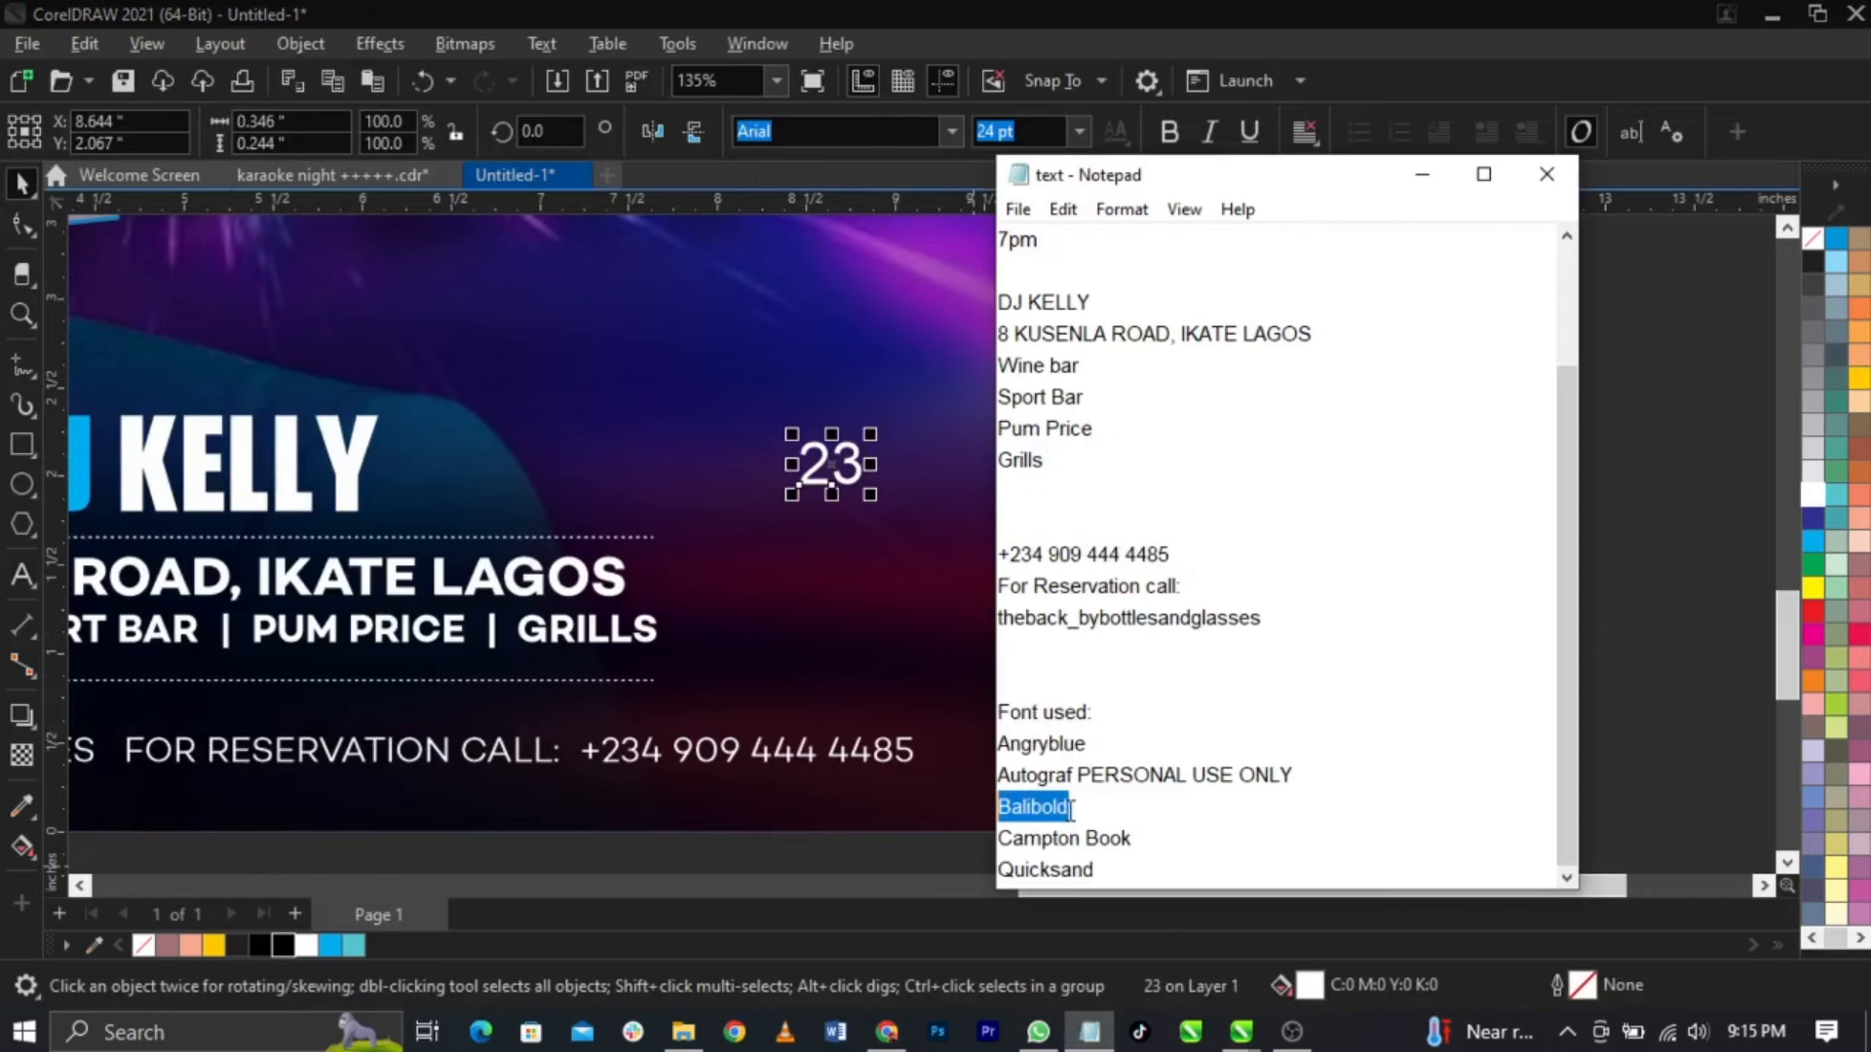
drag(1096, 870, 939, 873)
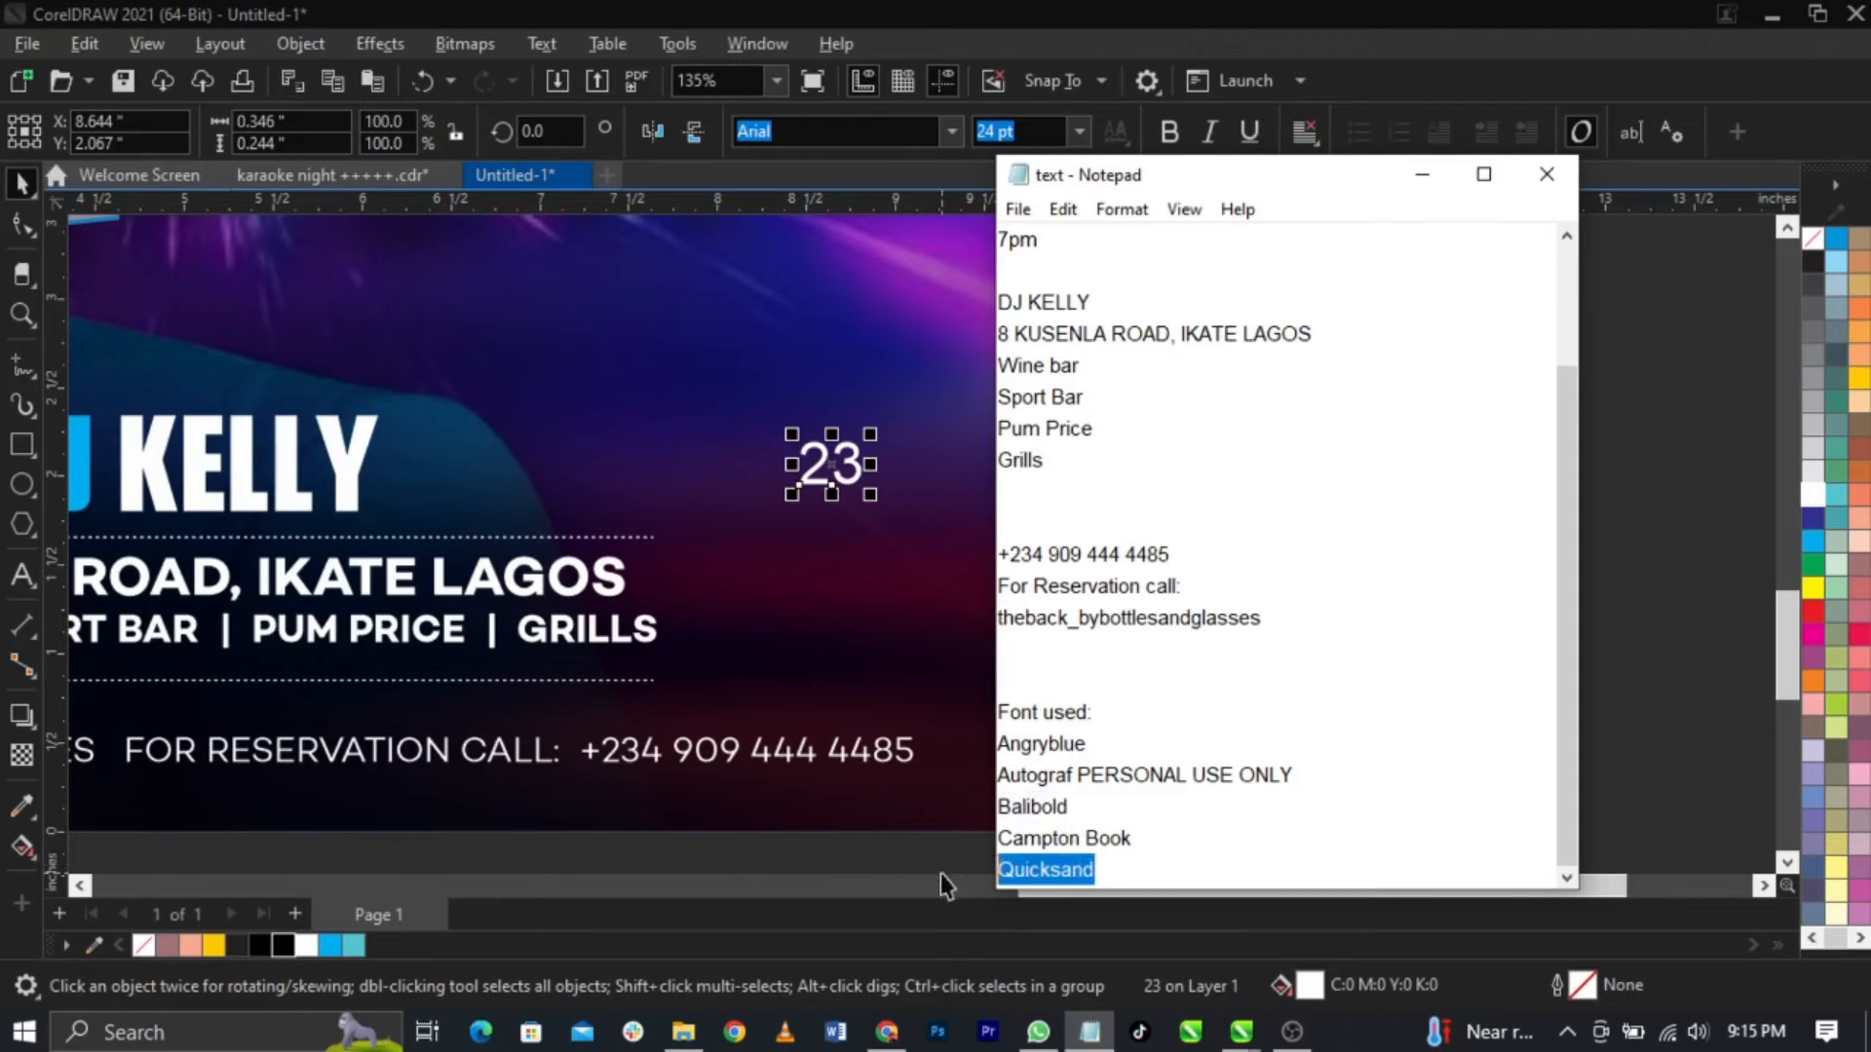
click(828, 468)
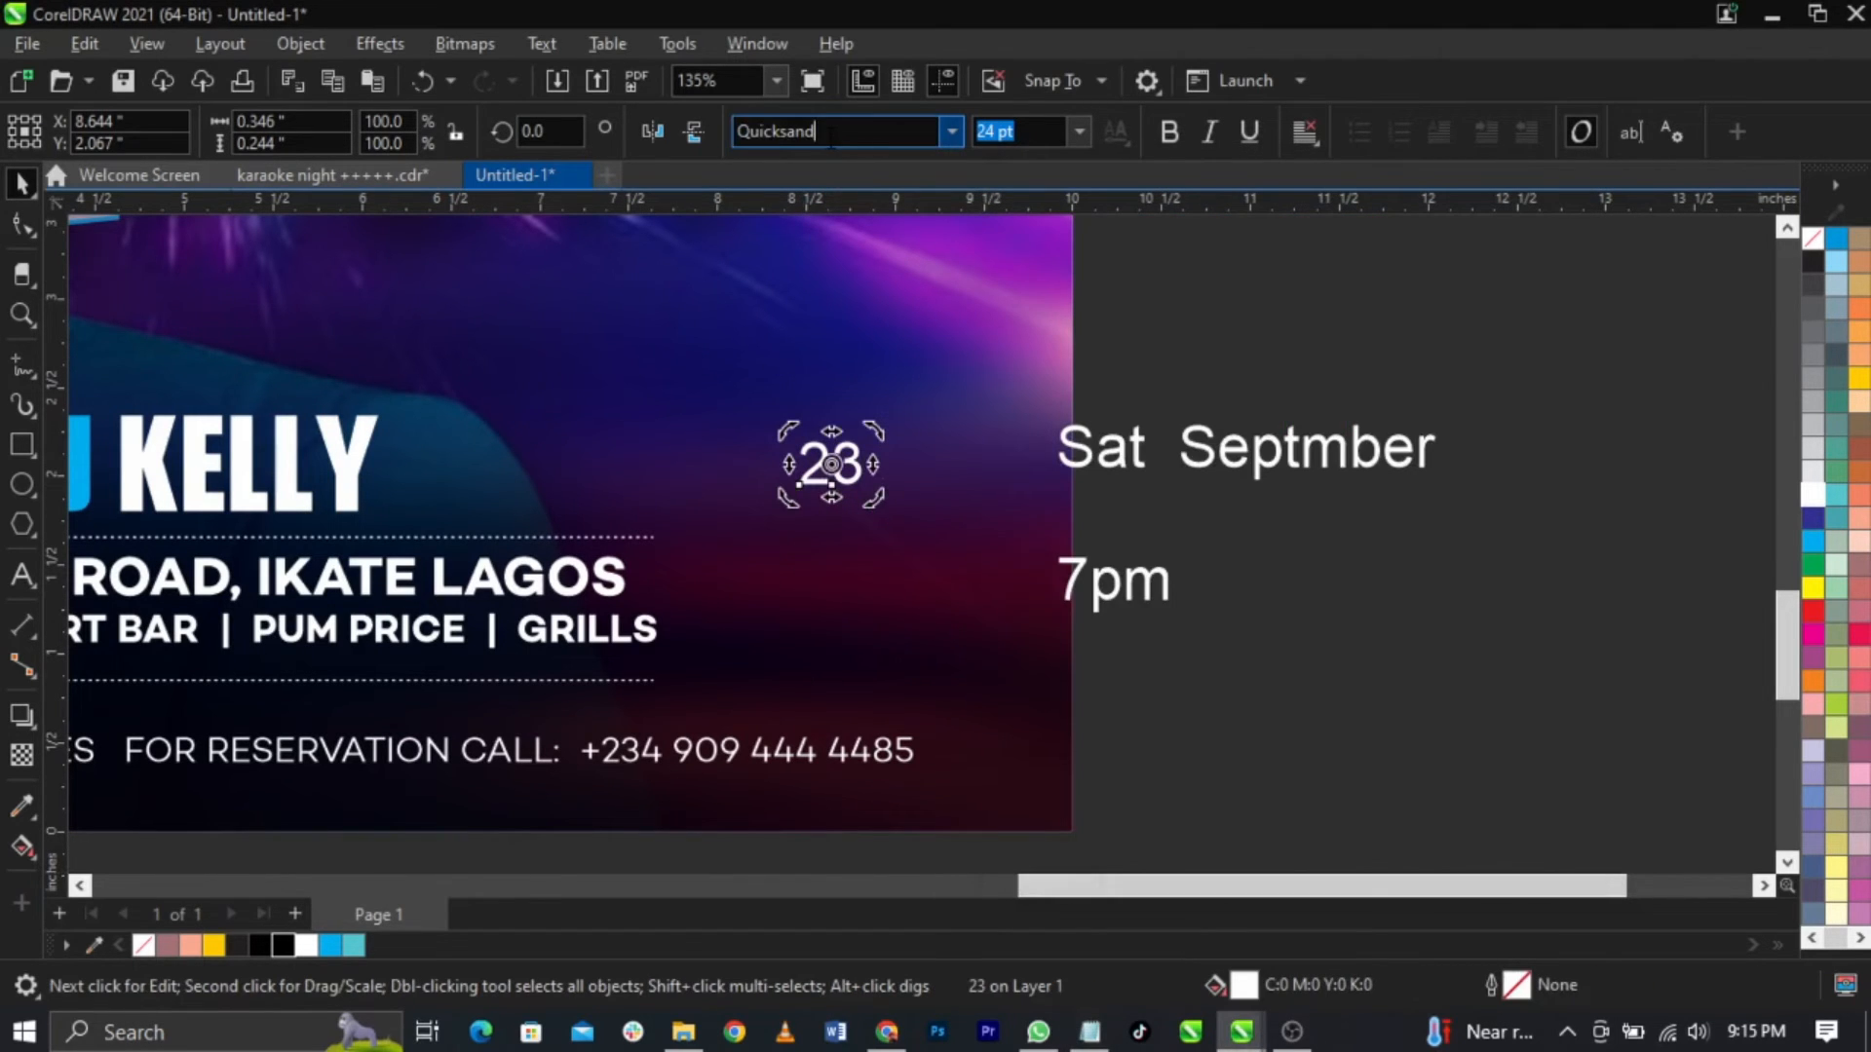
key(Return)
click(877, 444)
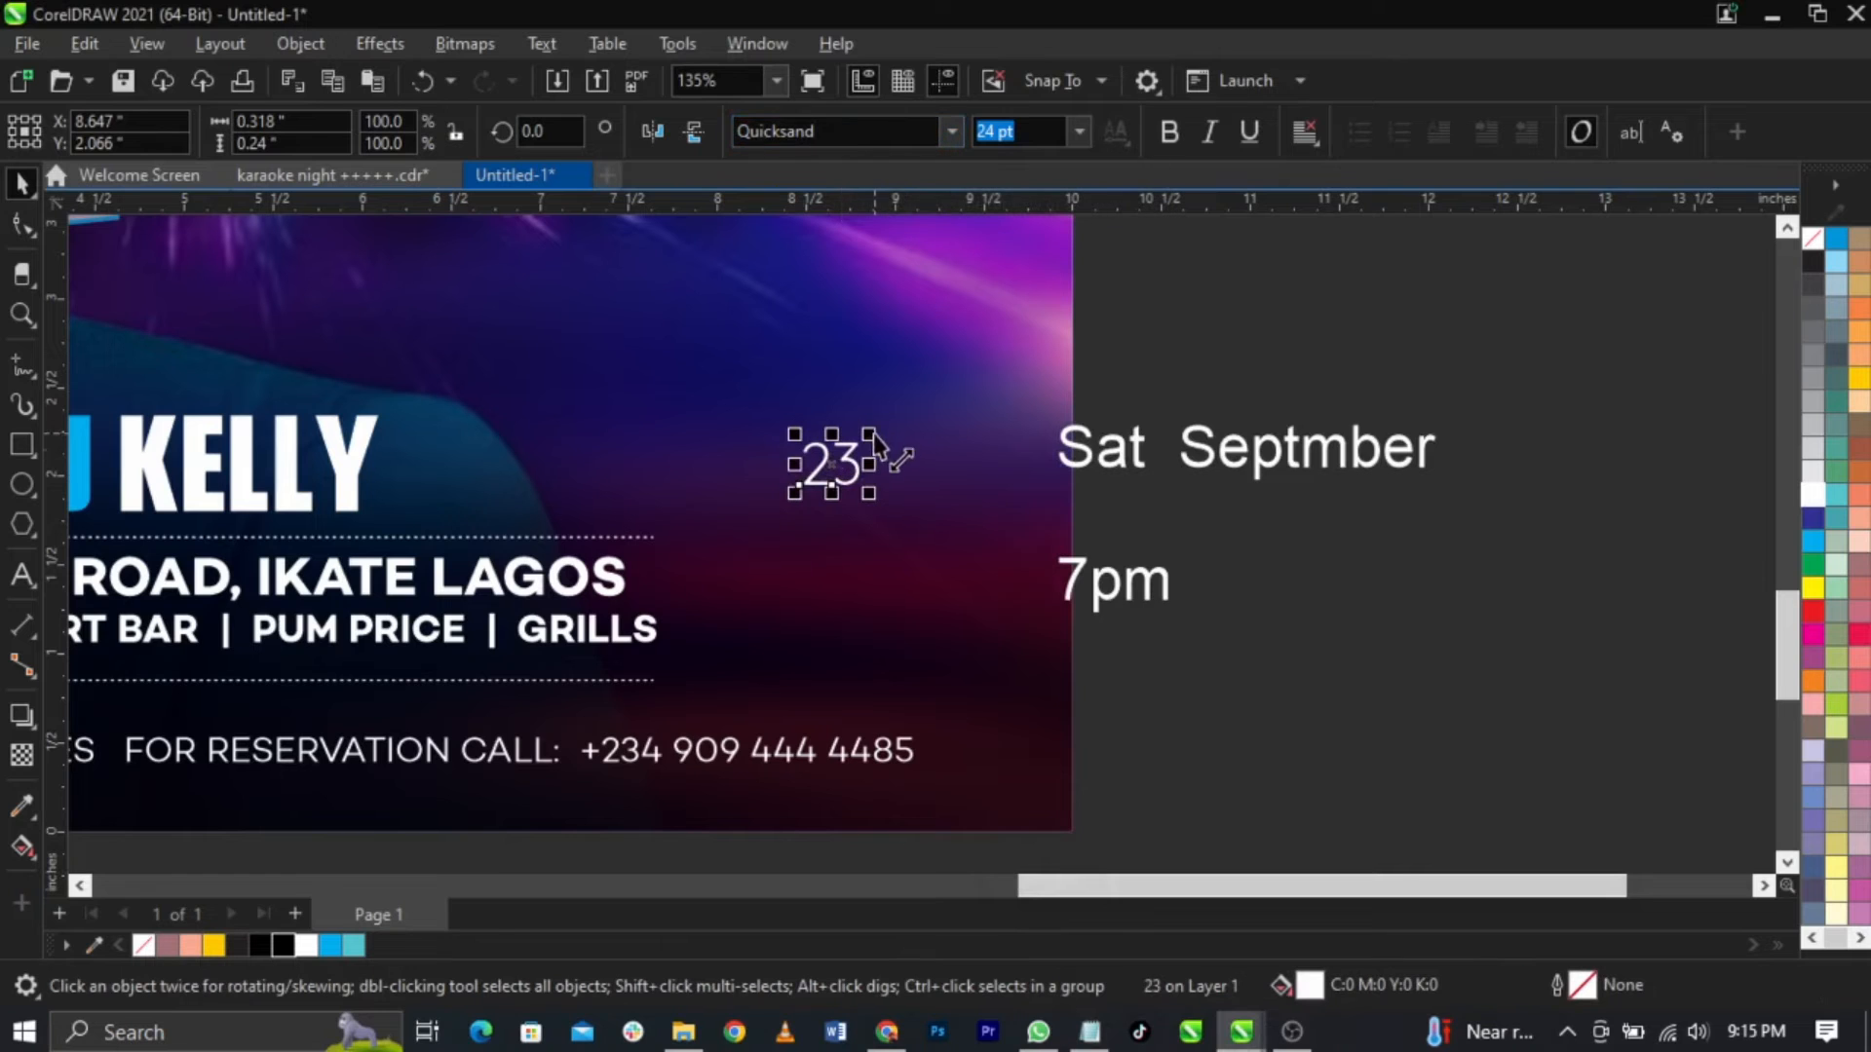
drag(870, 435, 959, 308)
Step: Duplicate the "23" slightly higher and change the copy to "SAT"
right_click(958, 308)
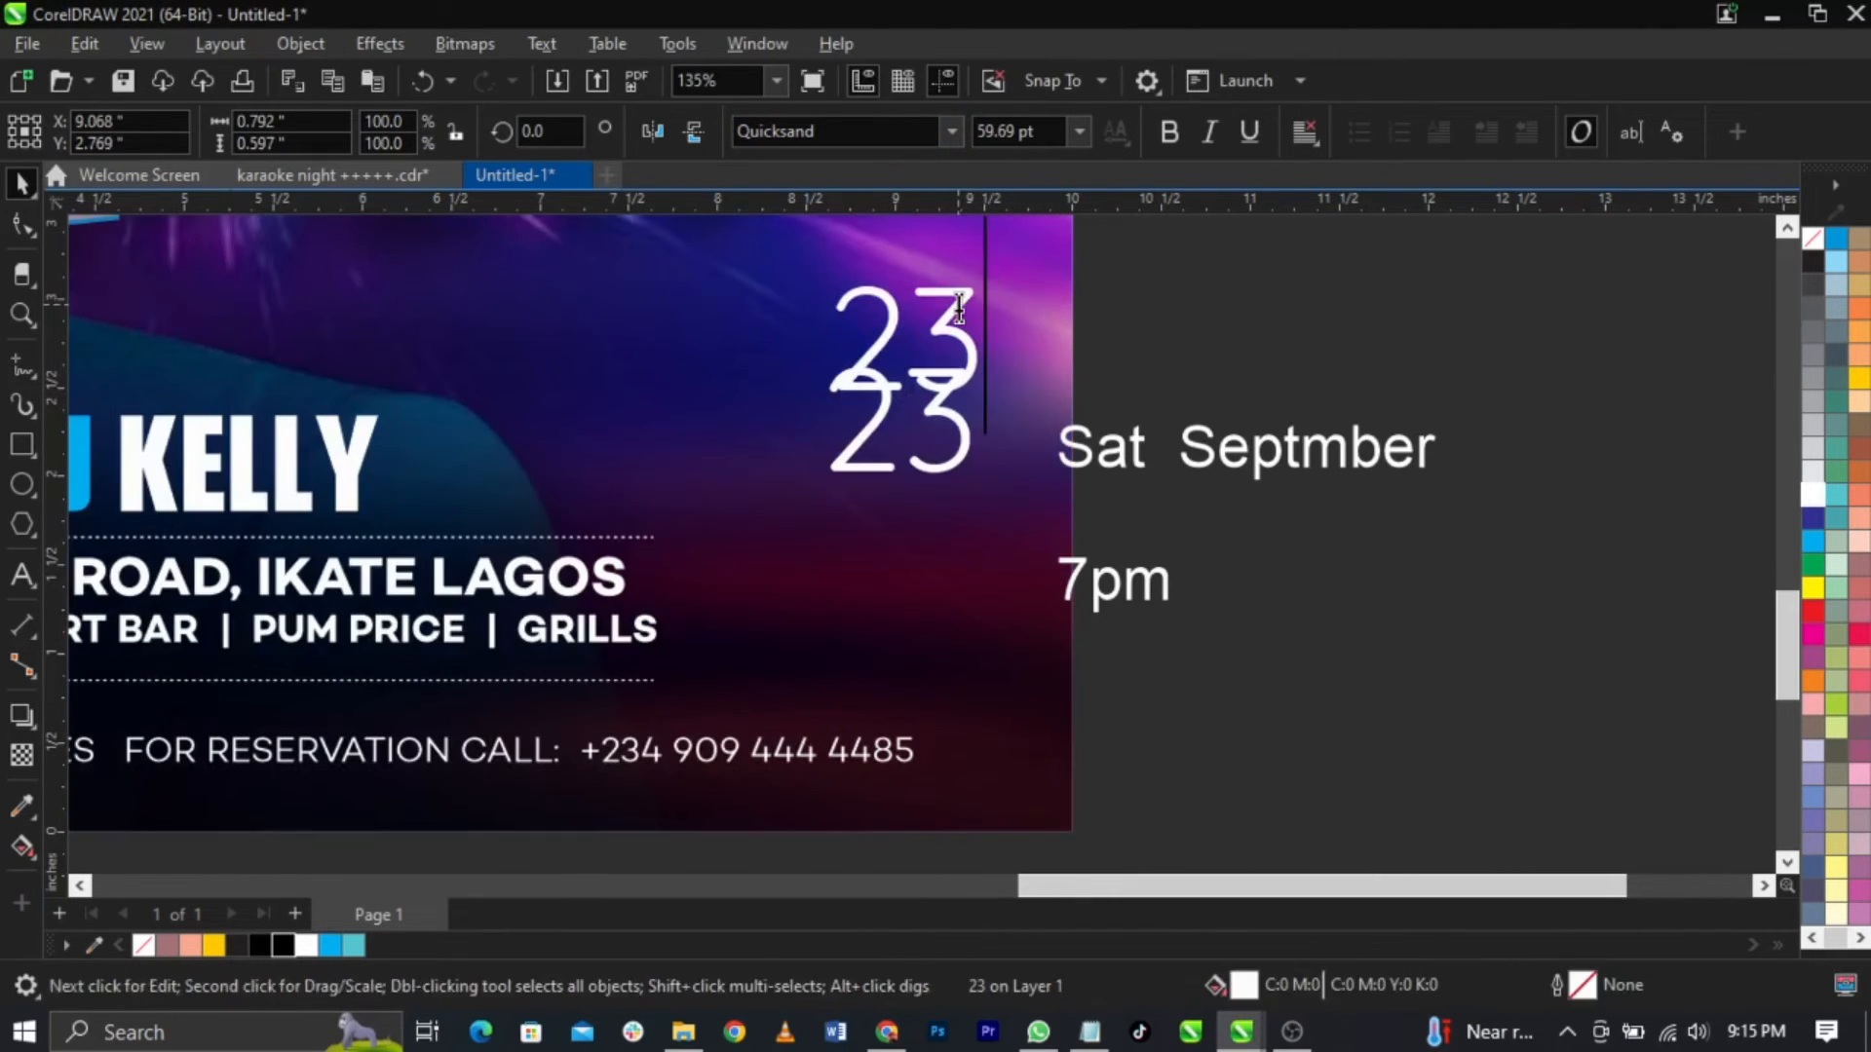
double_click(959, 308)
text(SAT)
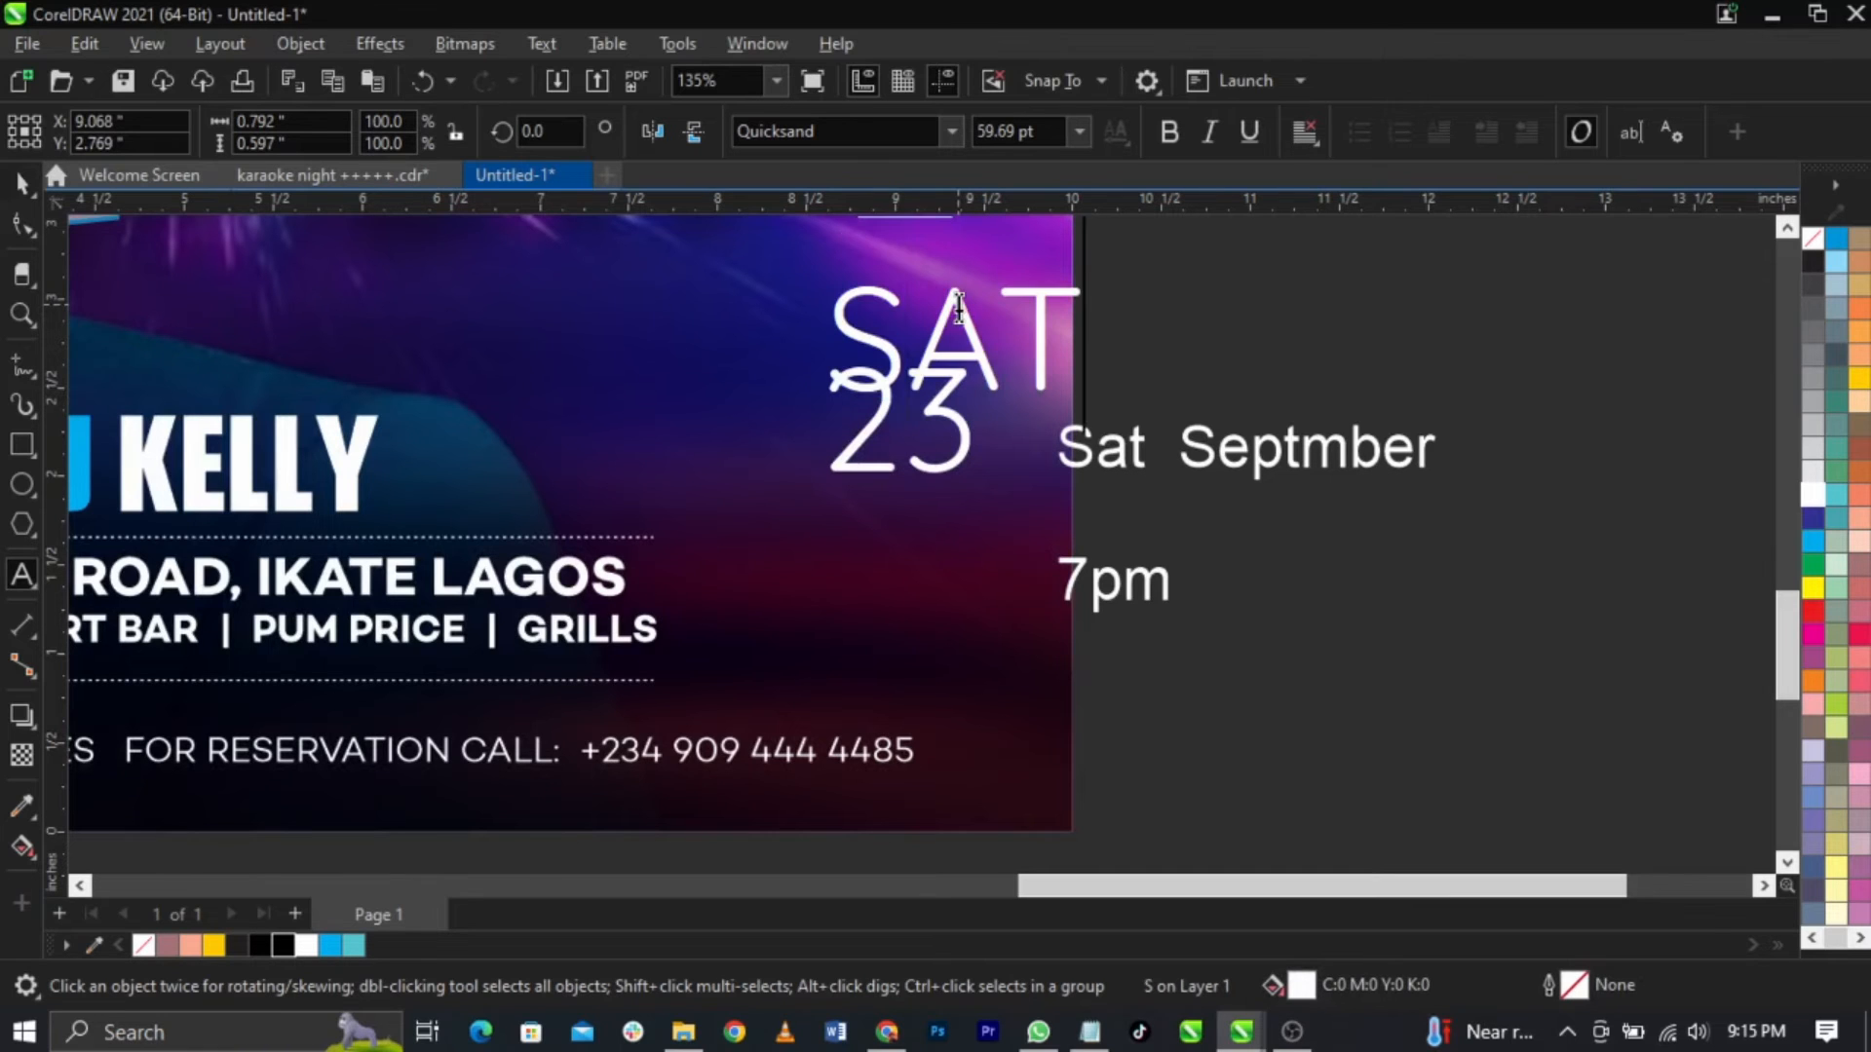
key(ctrl+space)
Step: Shrink "SAT" to about 37 pt and centre it just above the "23"
scroll(958, 302, up, 2)
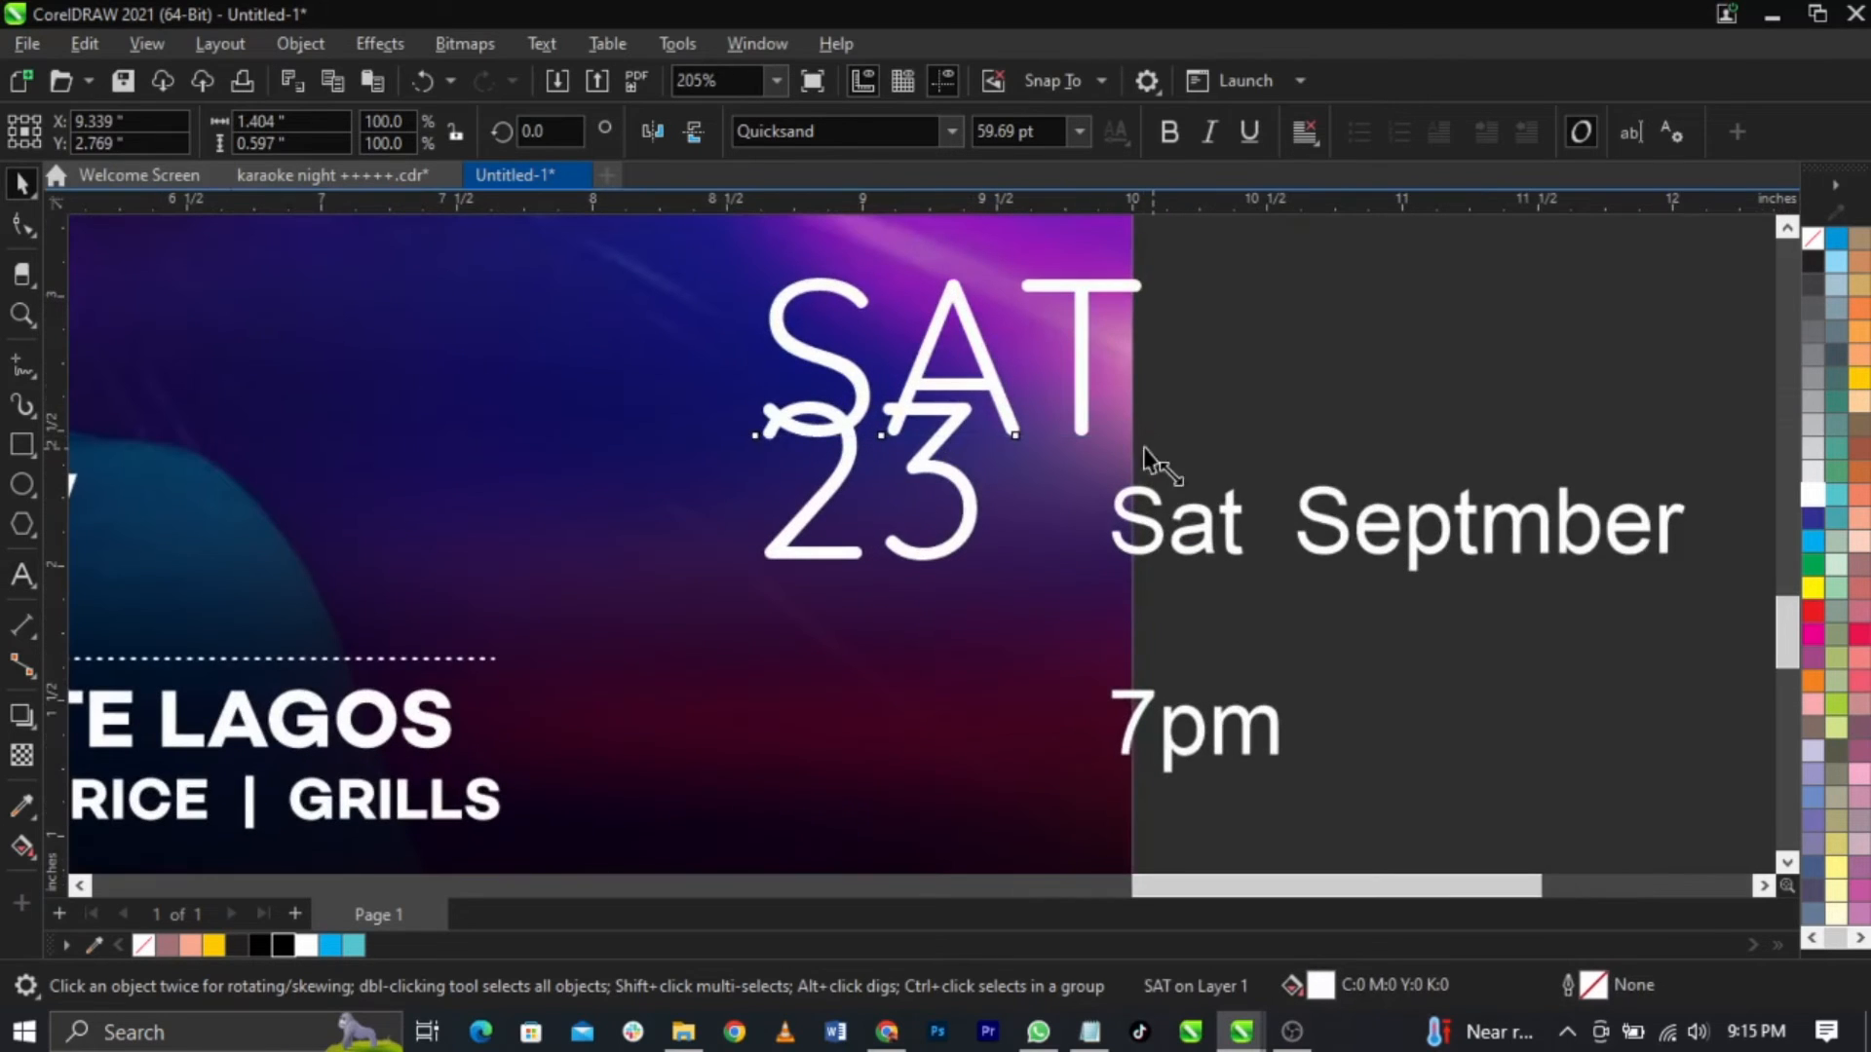
drag(1151, 446, 1008, 385)
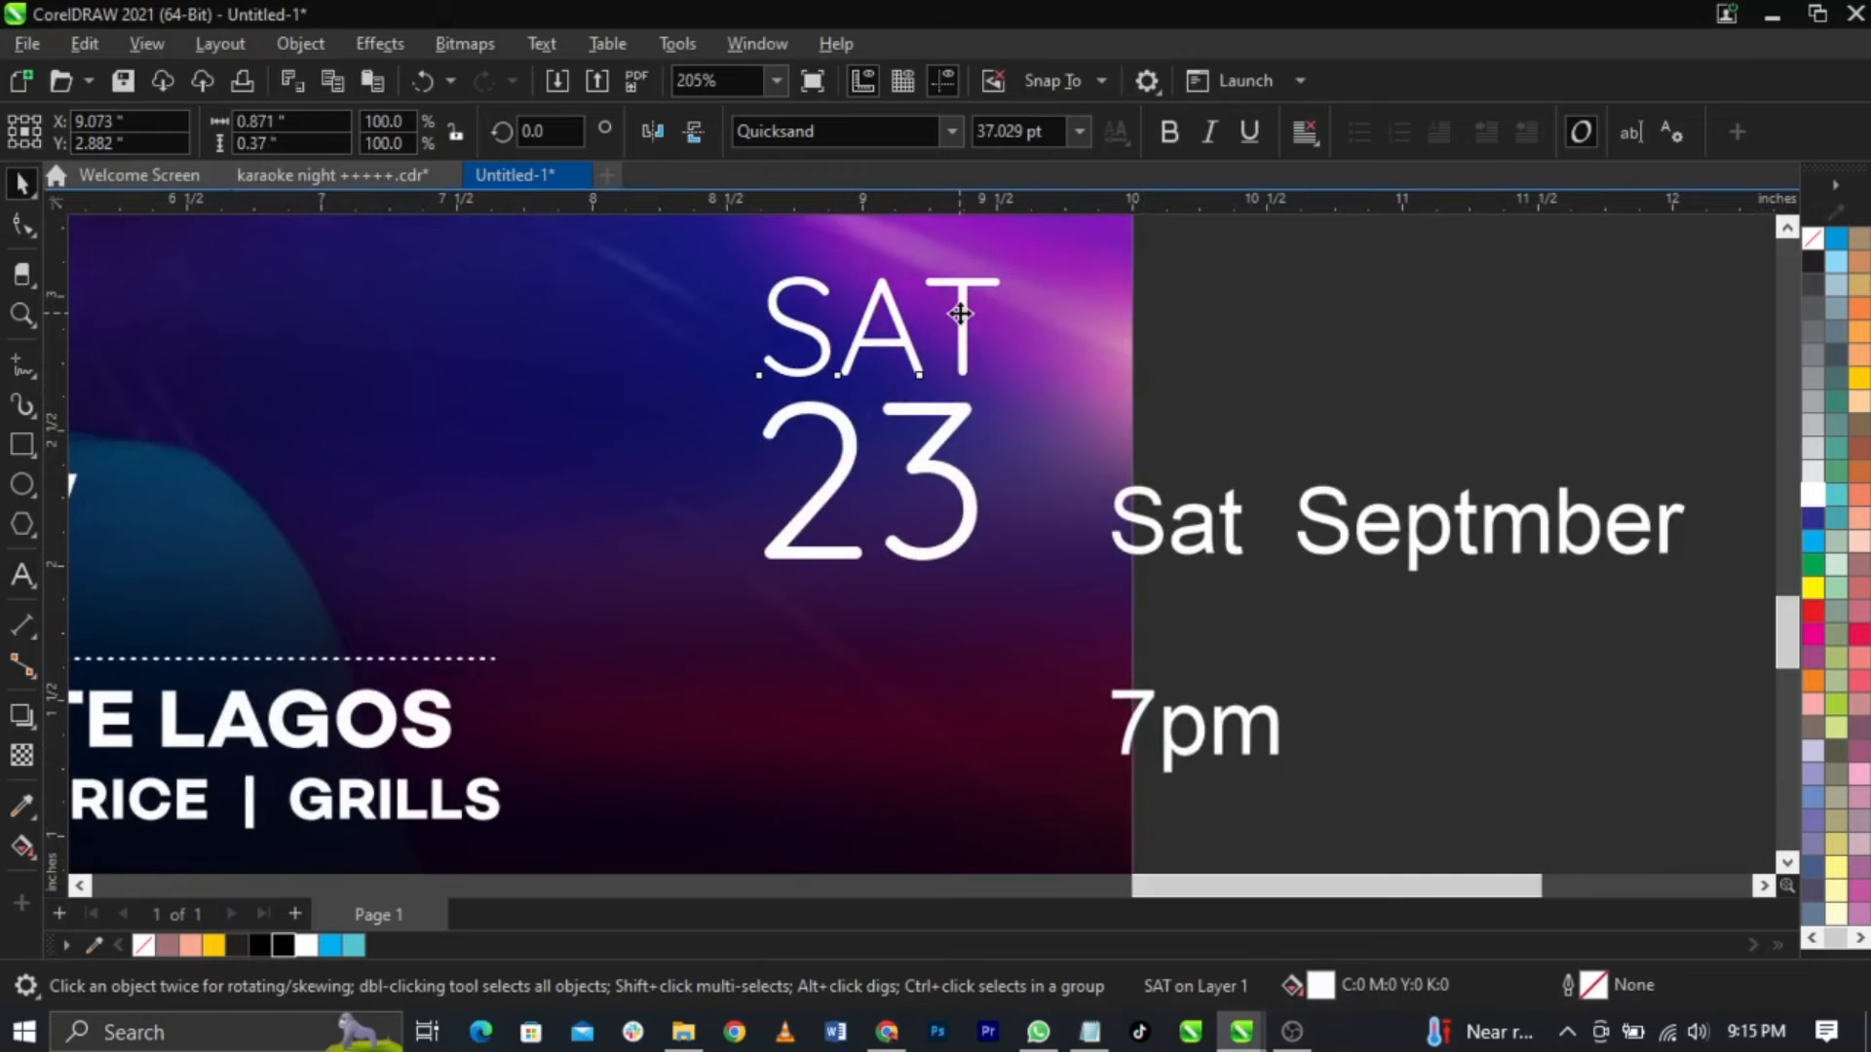
drag(959, 312, 959, 324)
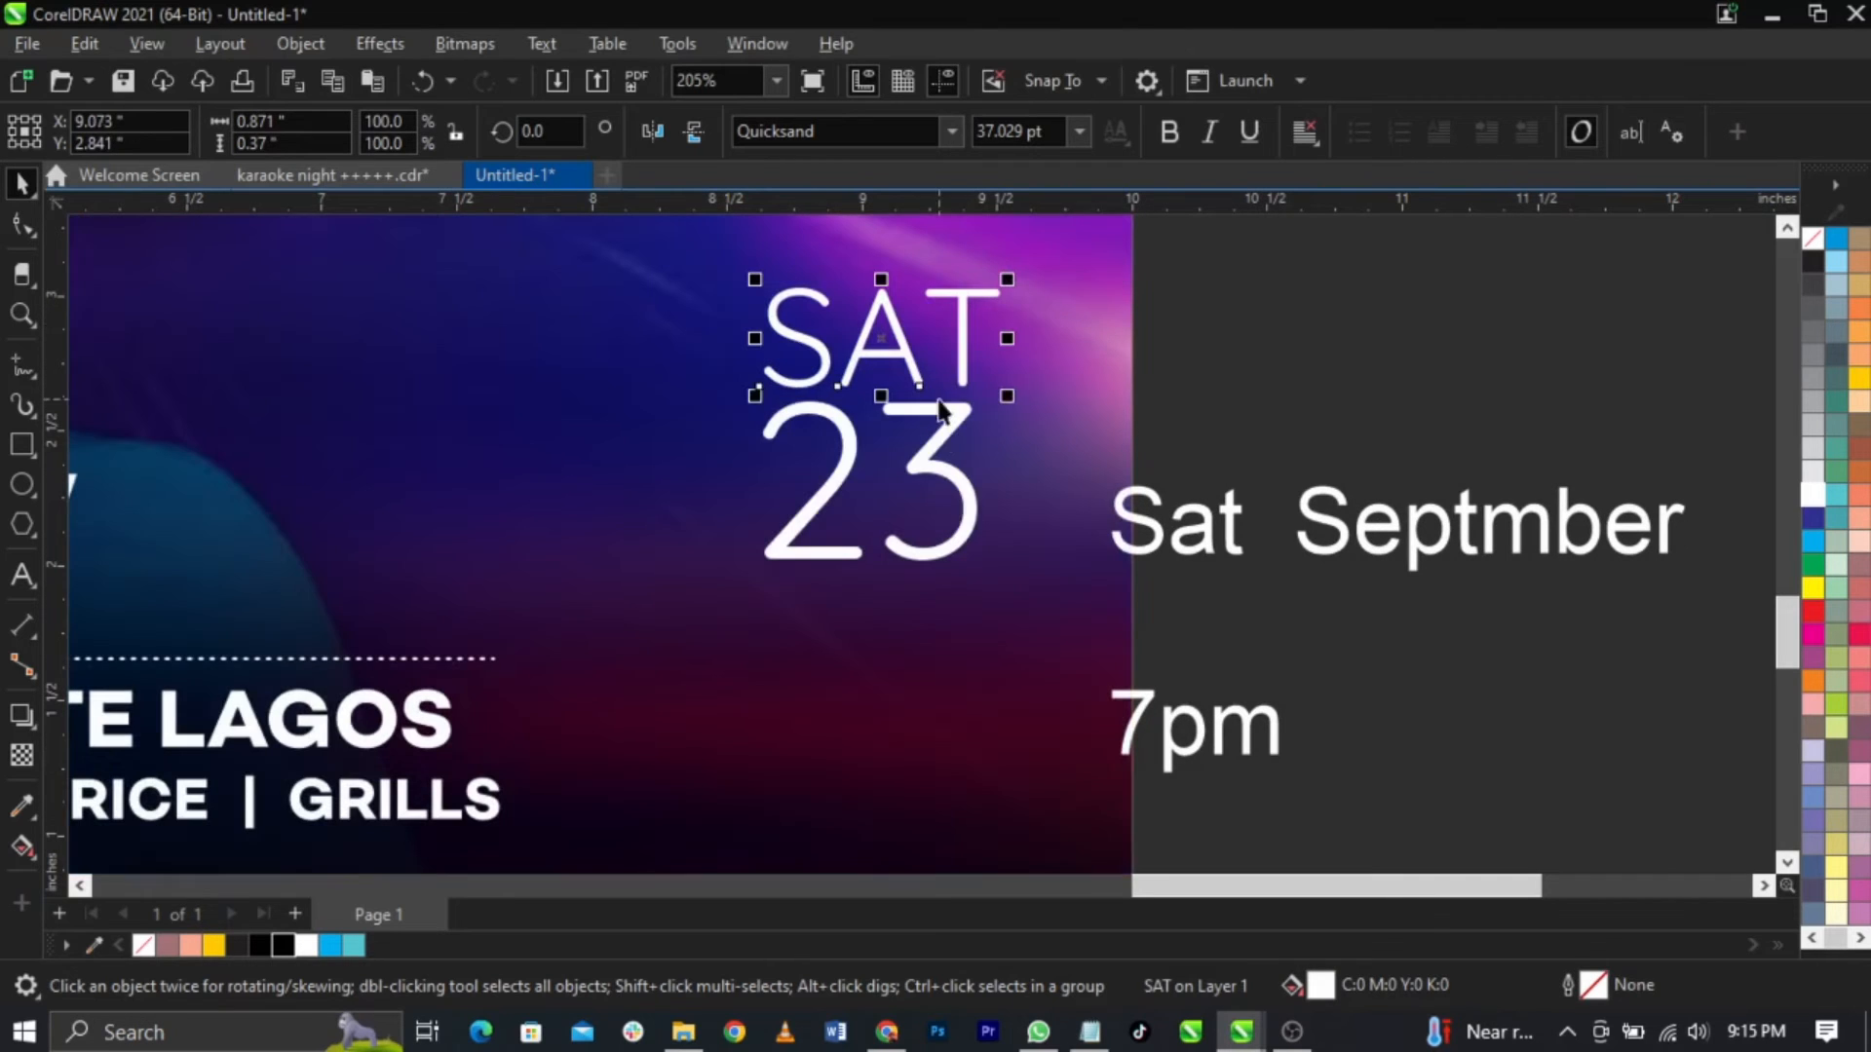
shift+click(943, 419)
click(1225, 382)
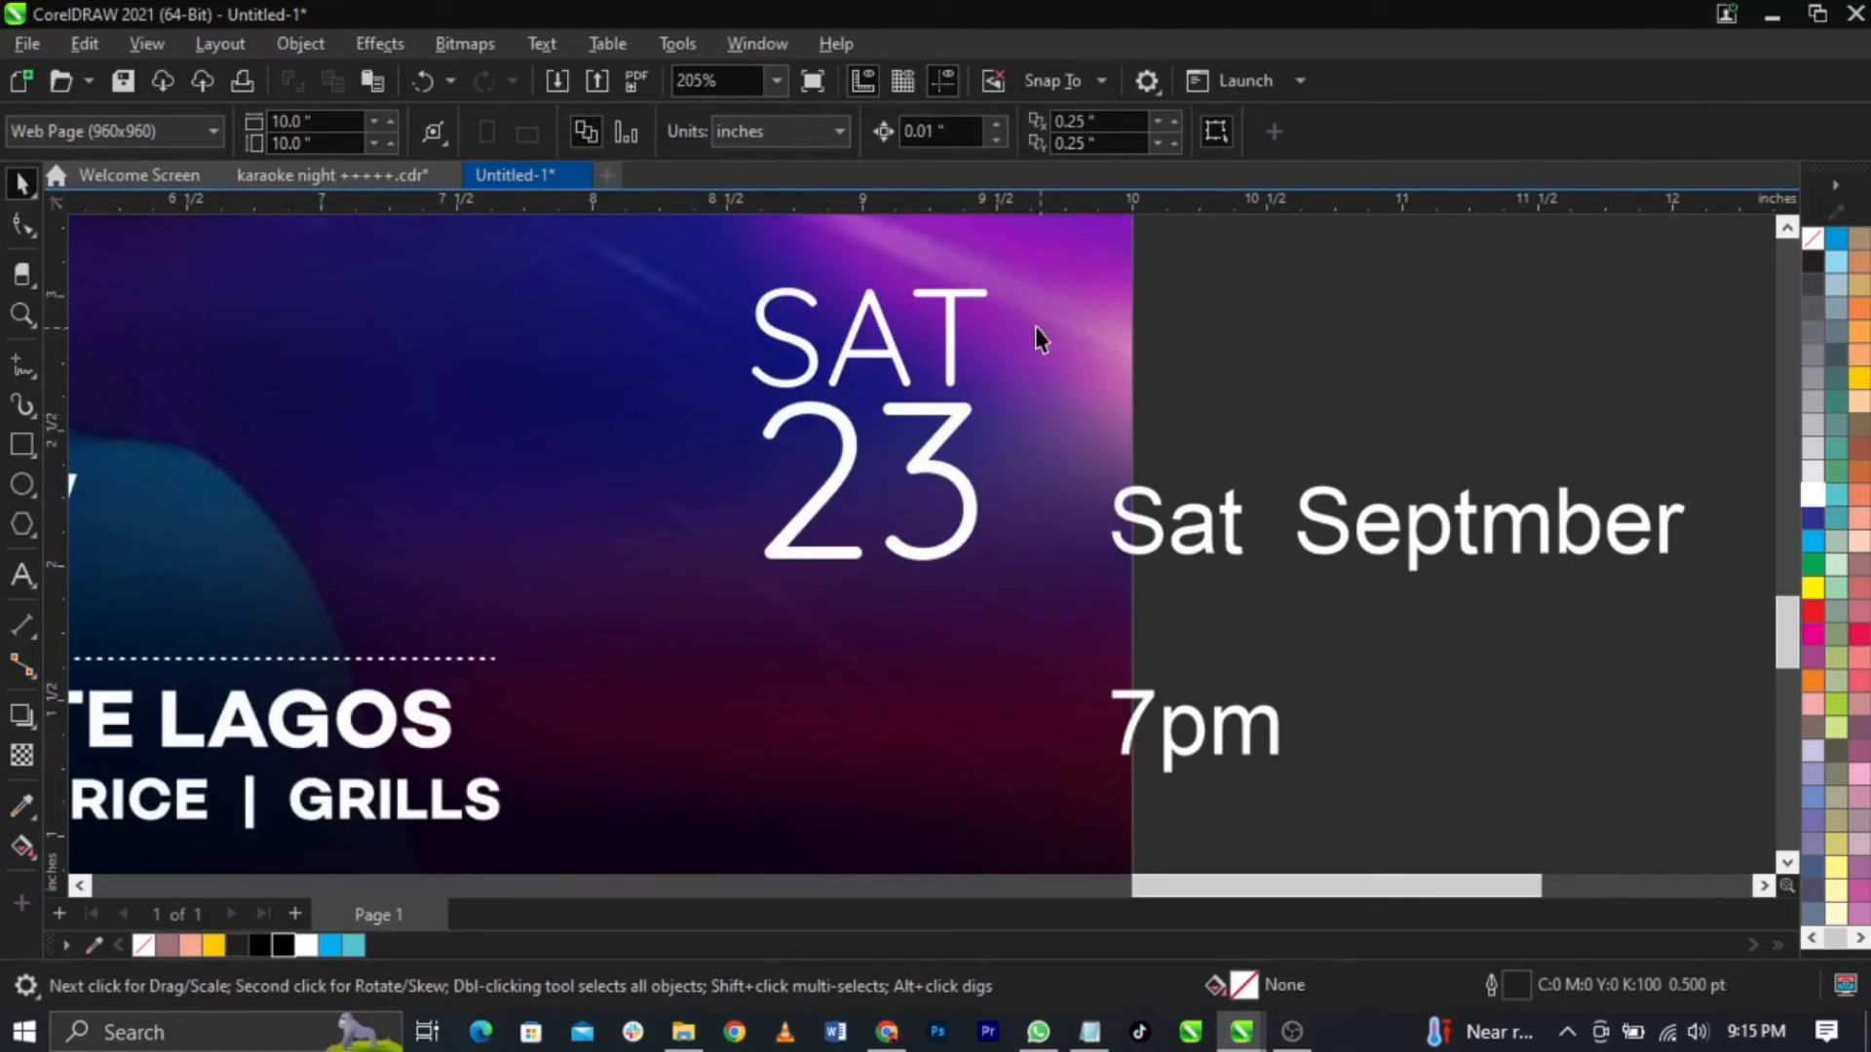
Step: Duplicate "SAT" below the "23" and change the copy to "SEPT."
drag(954, 305, 957, 622)
right_click(957, 622)
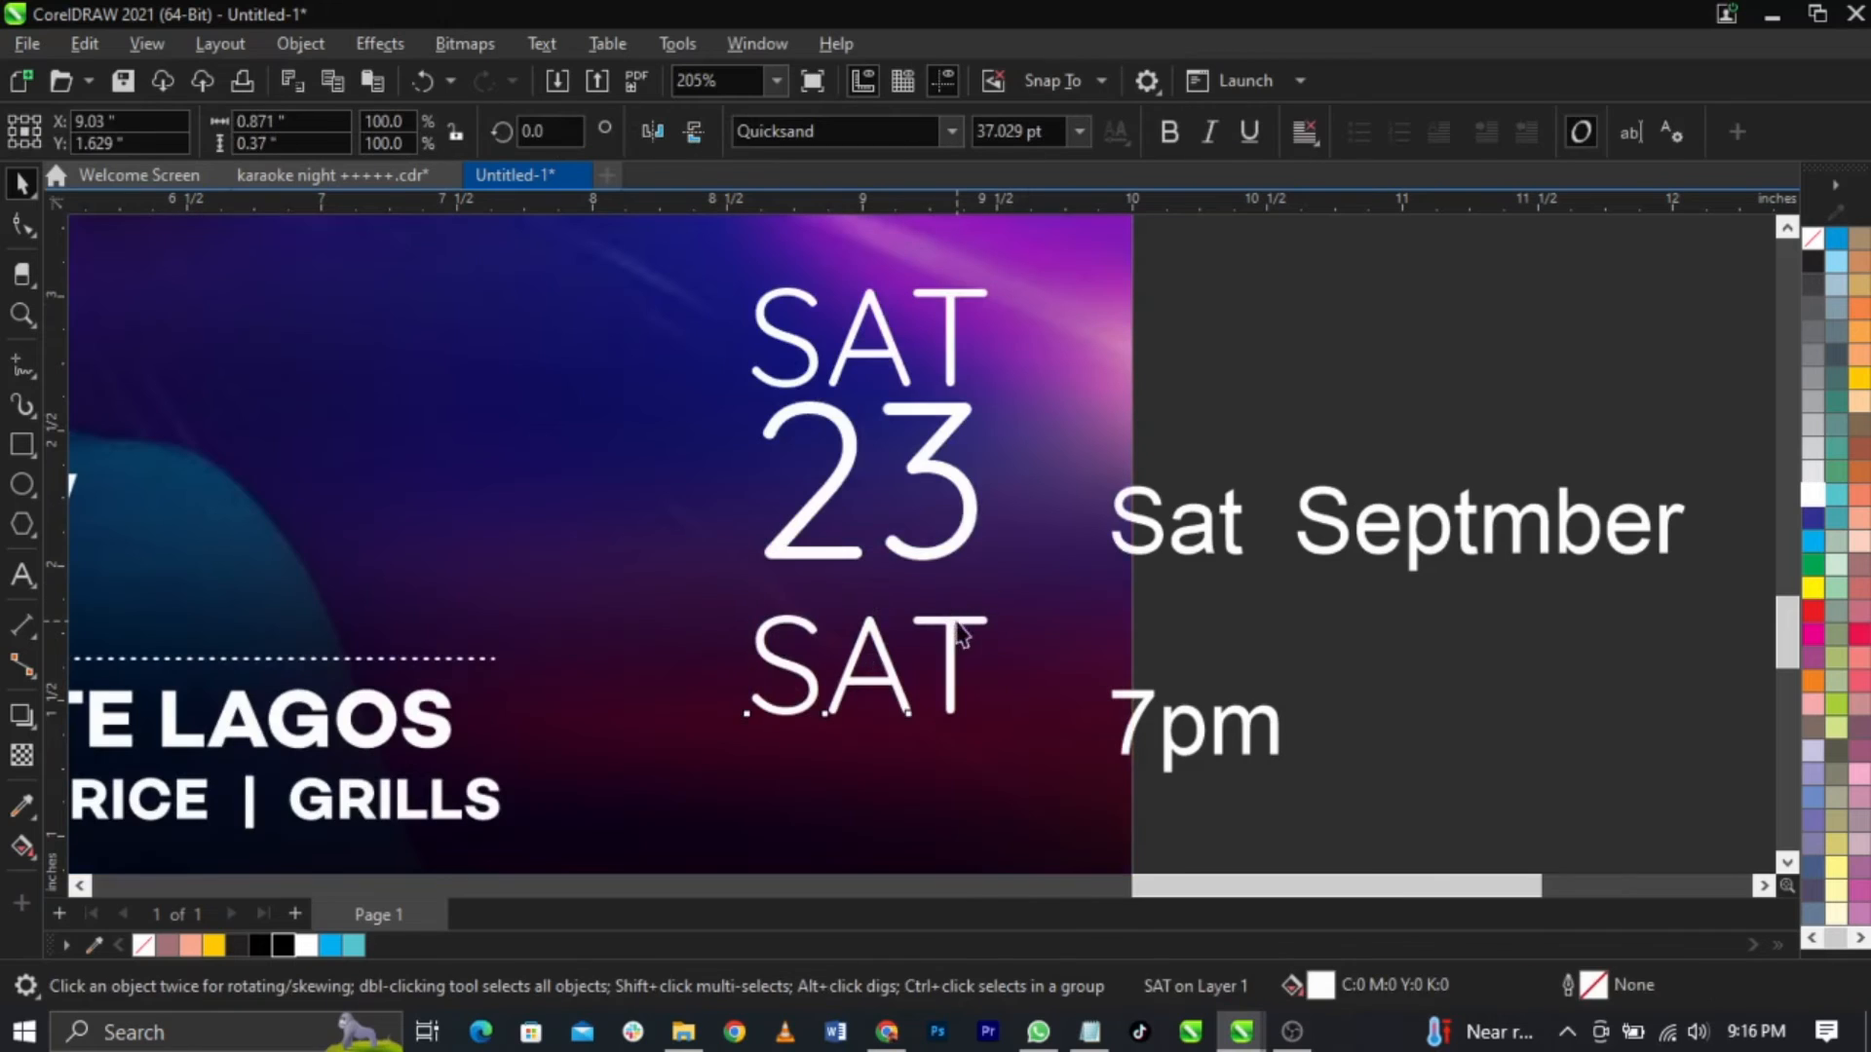
key(ctrl+a)
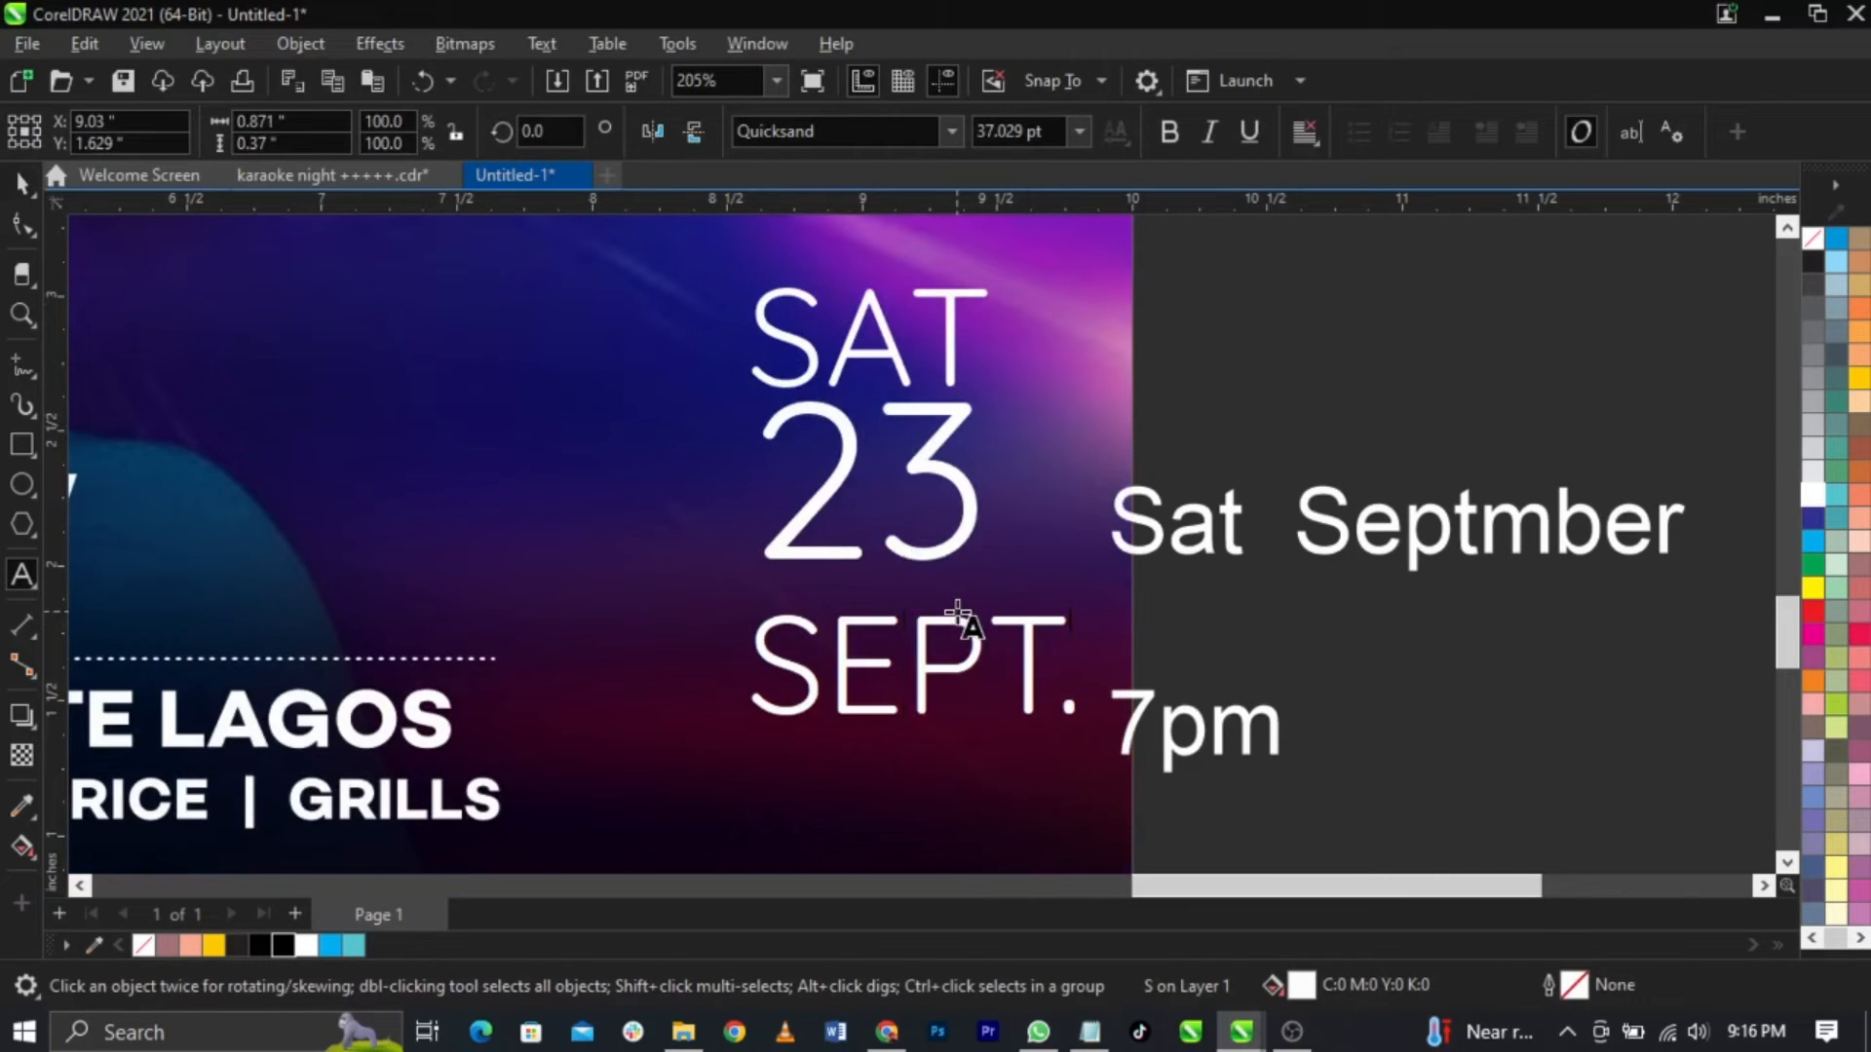
key(ctrl+space)
Step: Shrink "SEPT." to about the width of the "23", centre it underneath, and tighten the three-line date stack
drag(1079, 736, 987, 741)
drag(950, 631, 950, 604)
shift+click(954, 551)
drag(988, 361, 993, 362)
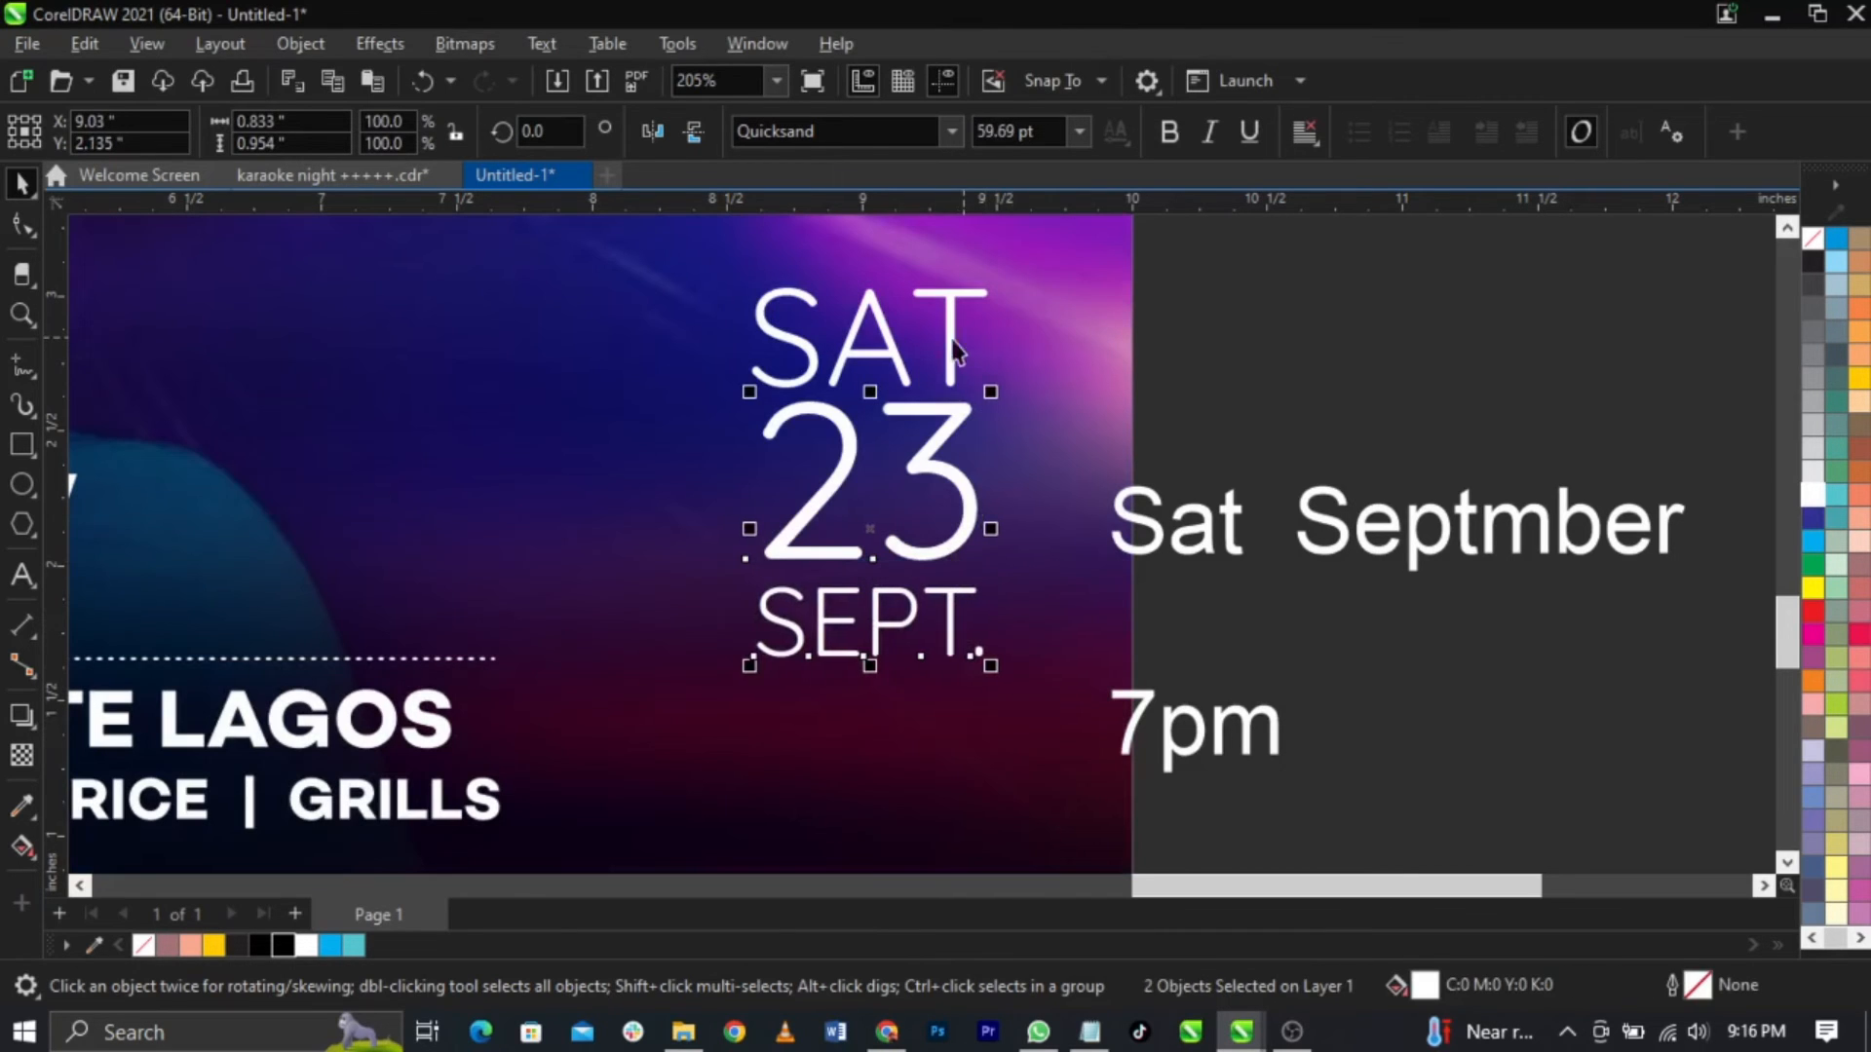
shift+click(954, 355)
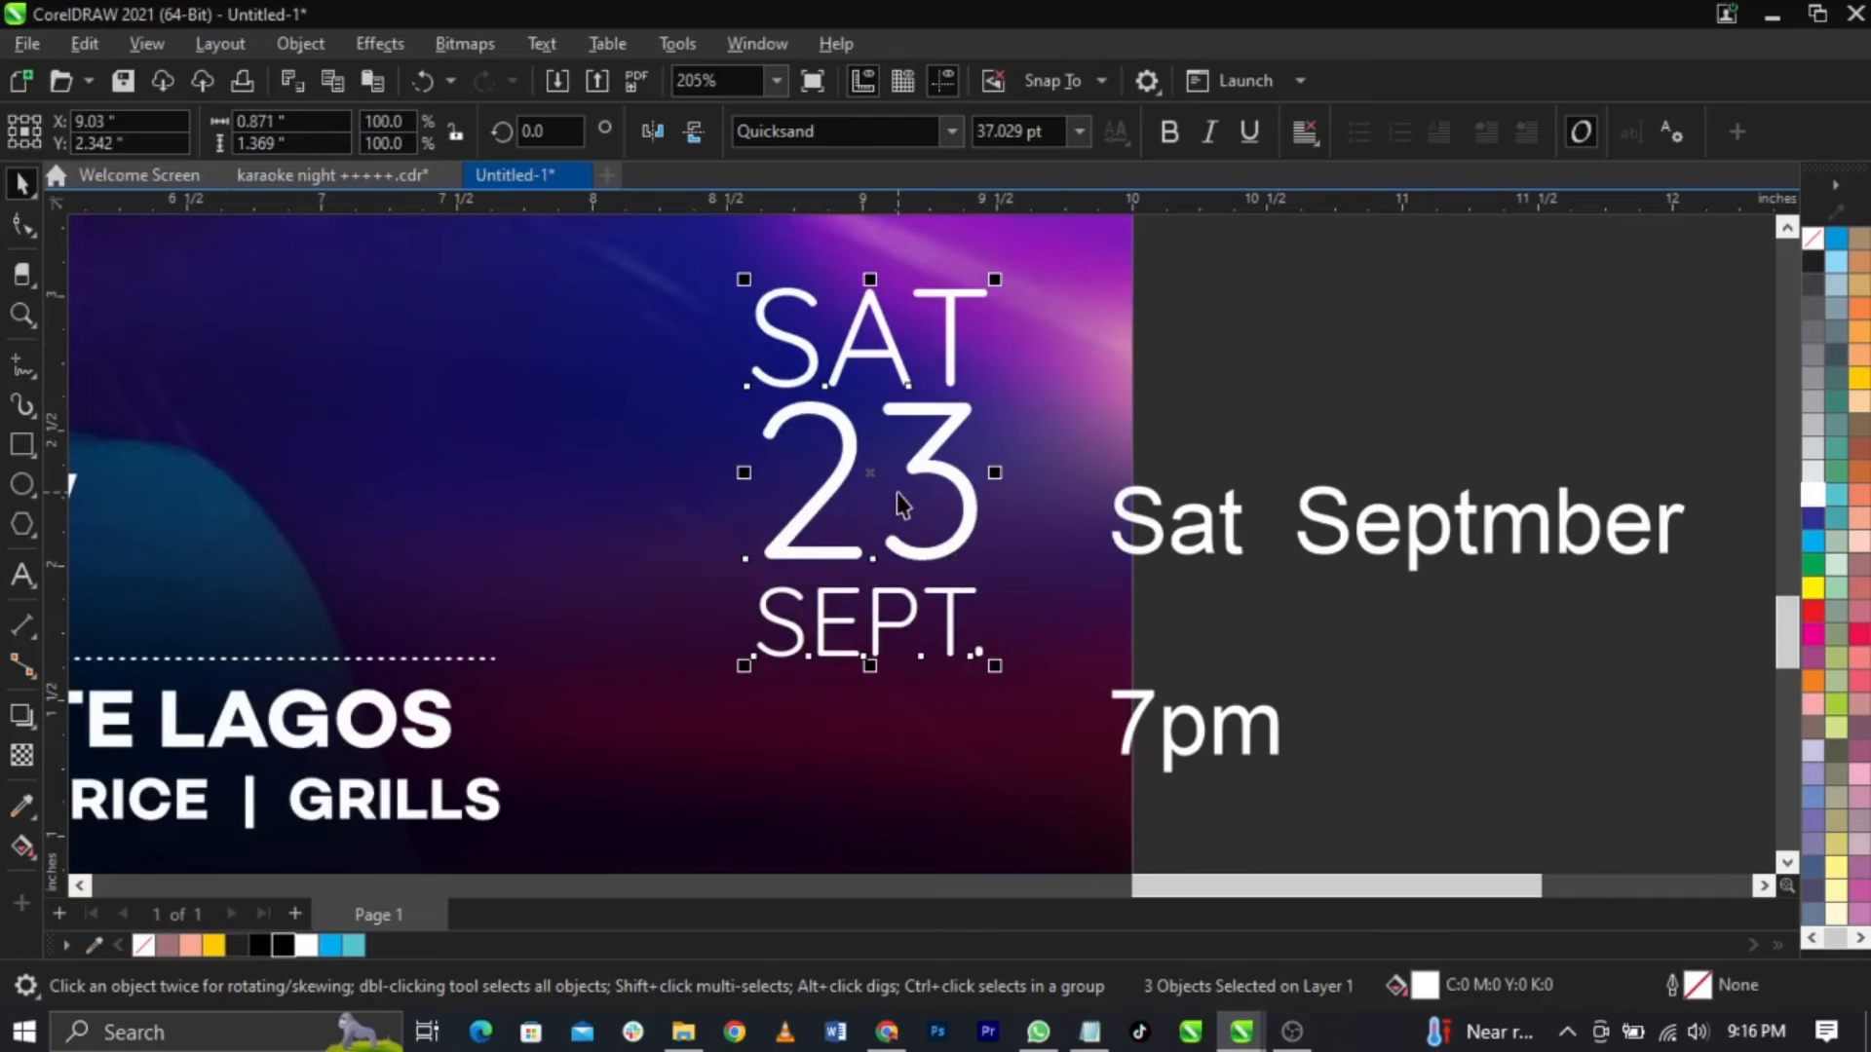
scroll(896, 493, down, 3)
scroll(916, 487, up, 2)
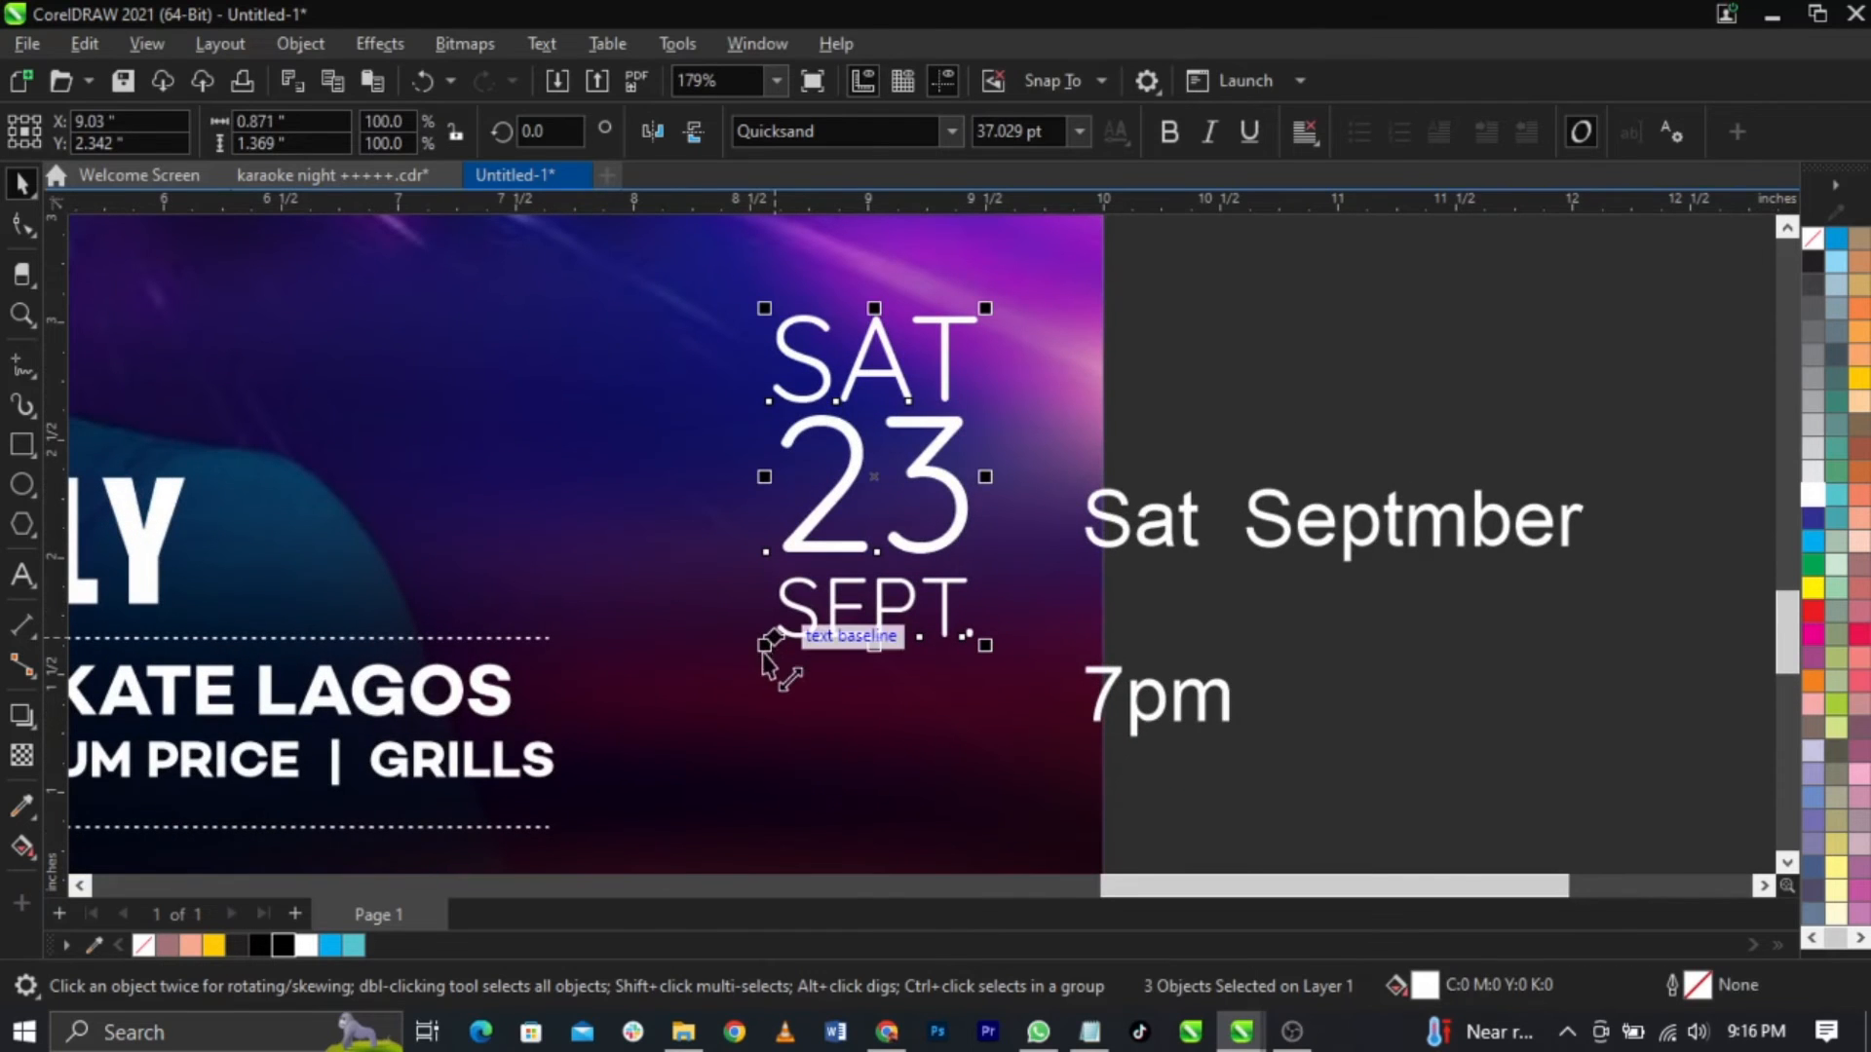
key(Escape)
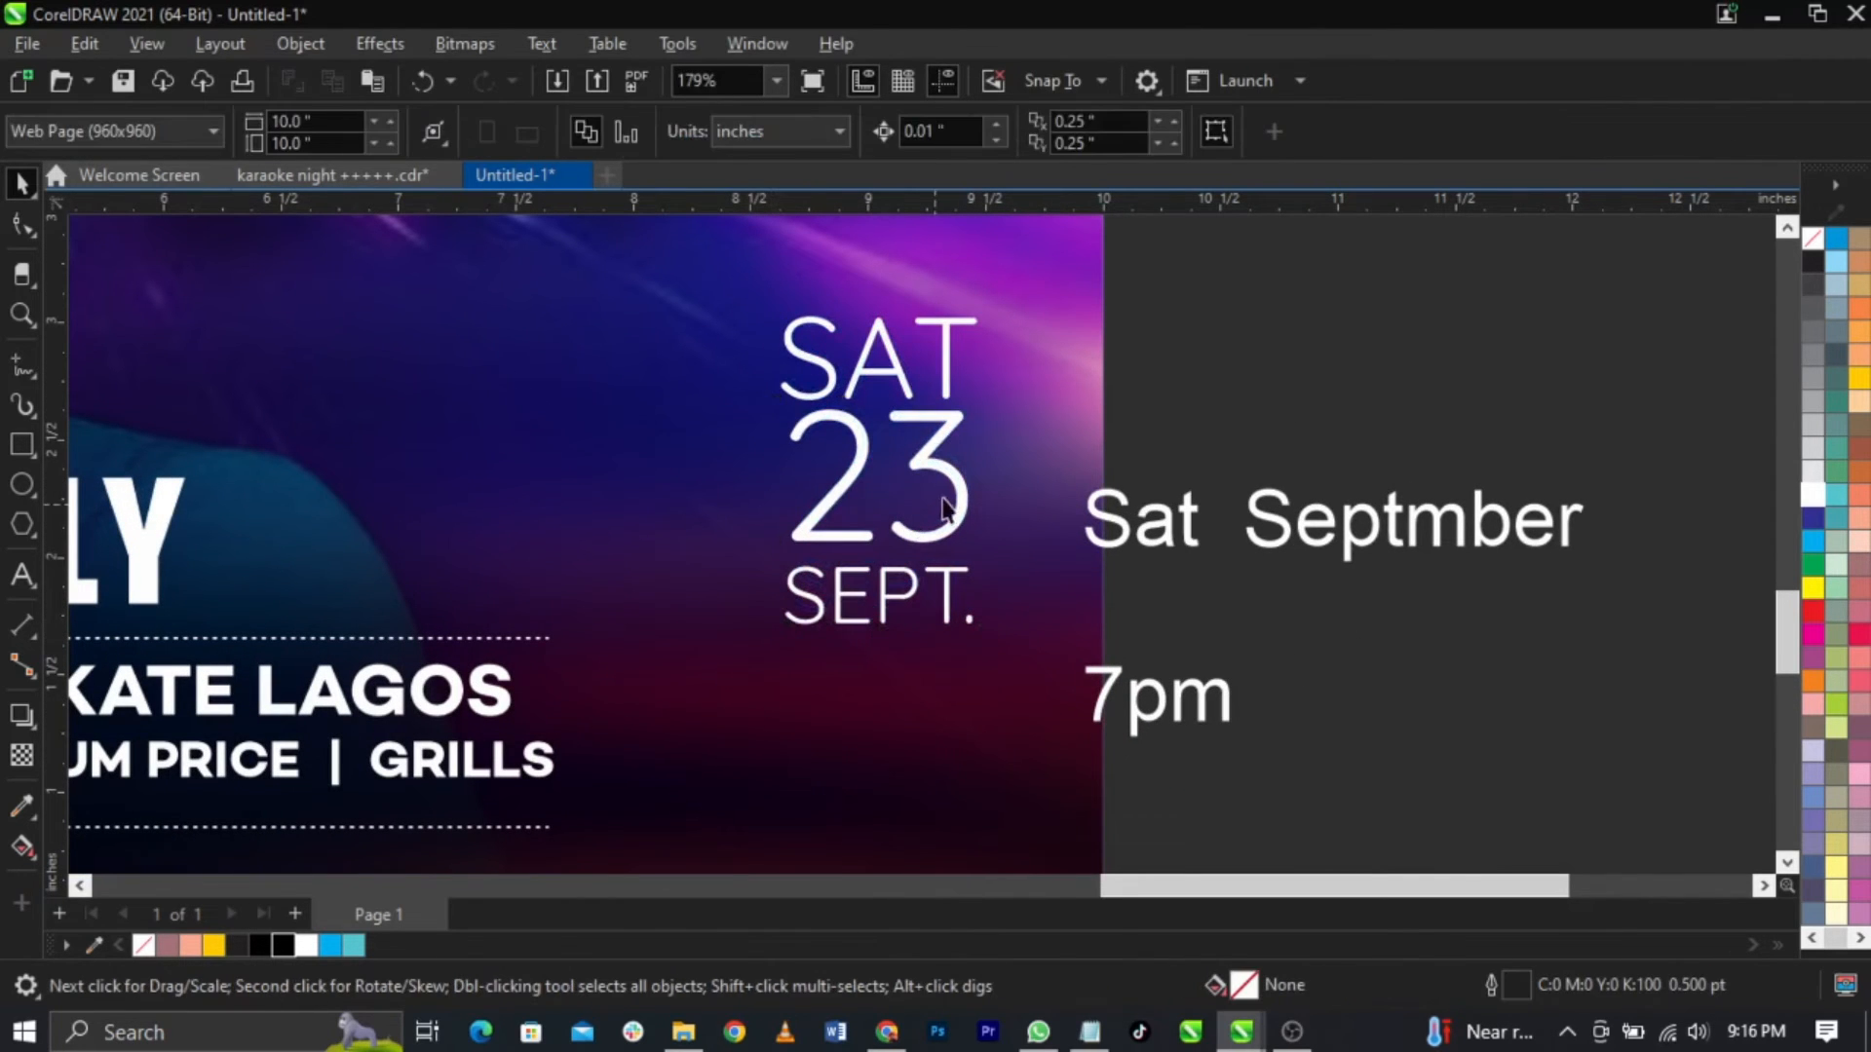
Step: Duplicate the "23" below "SEPT." and change the copy to "7PM"
drag(963, 499, 957, 742)
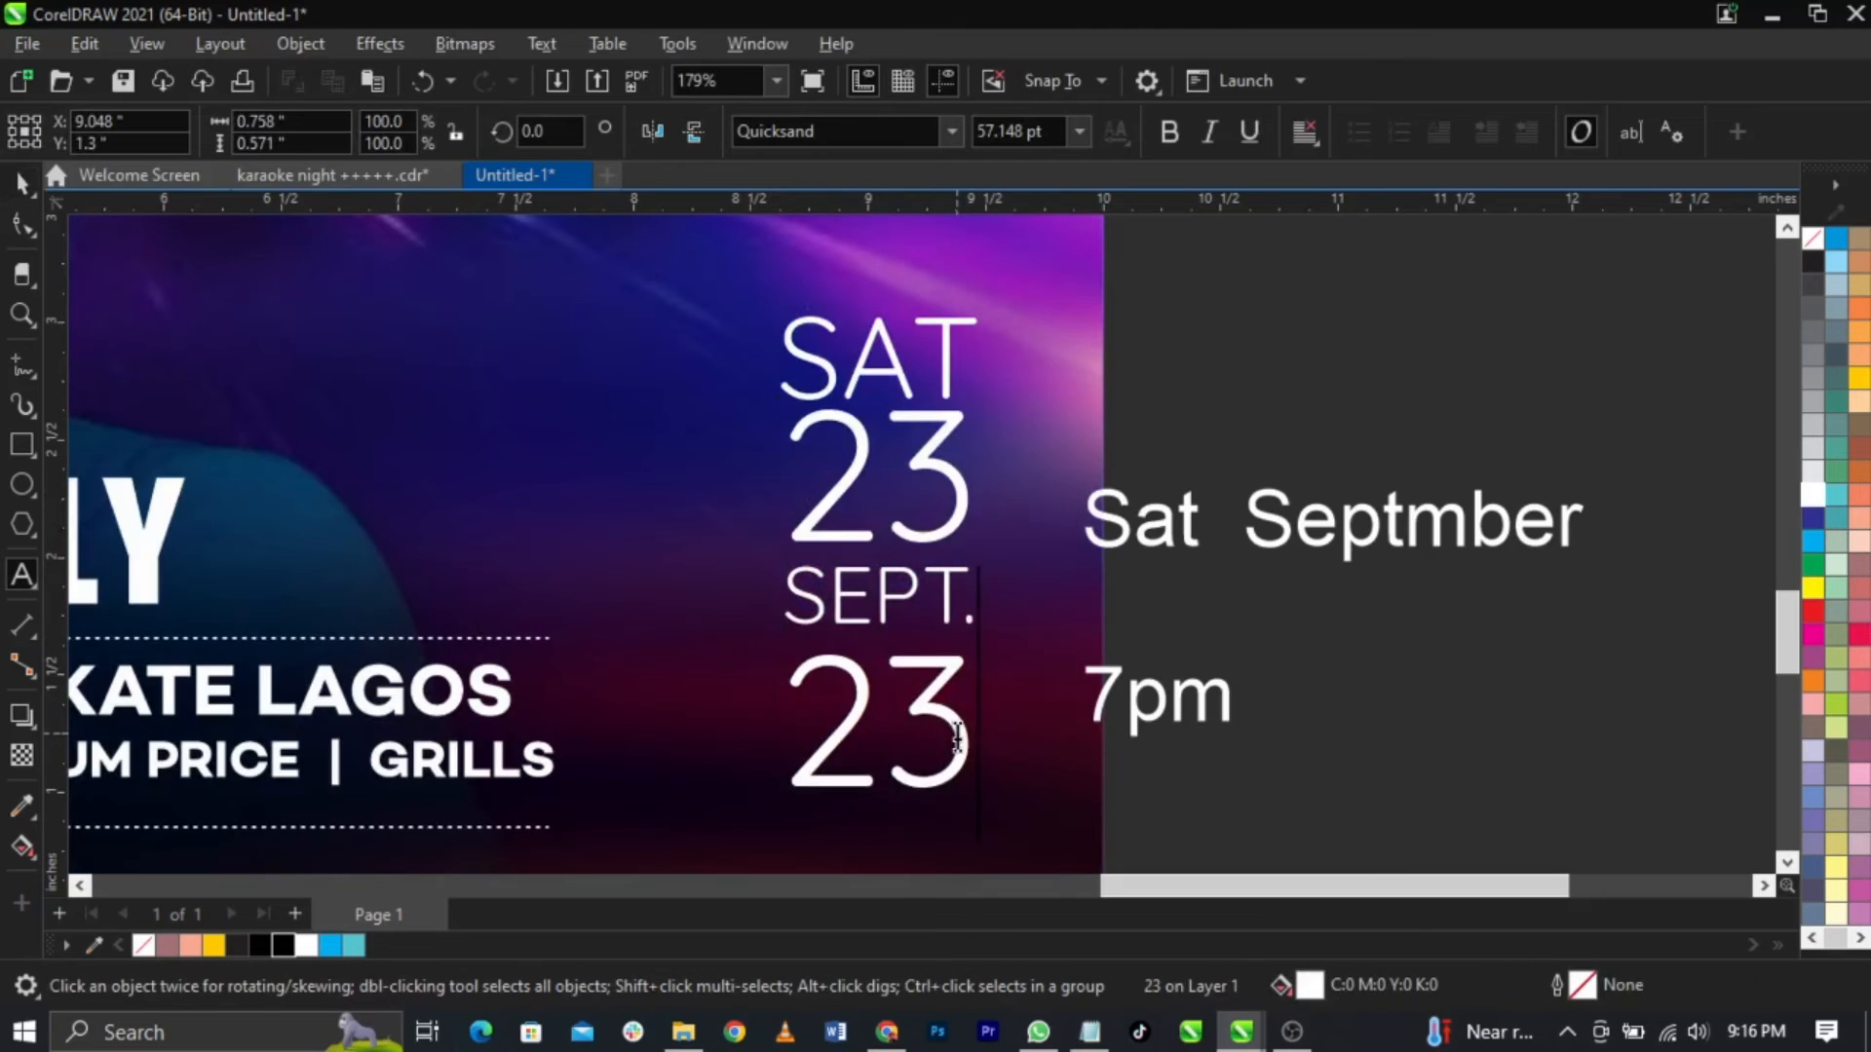
double_click(958, 738)
text(7PM)
key(ctrl+space)
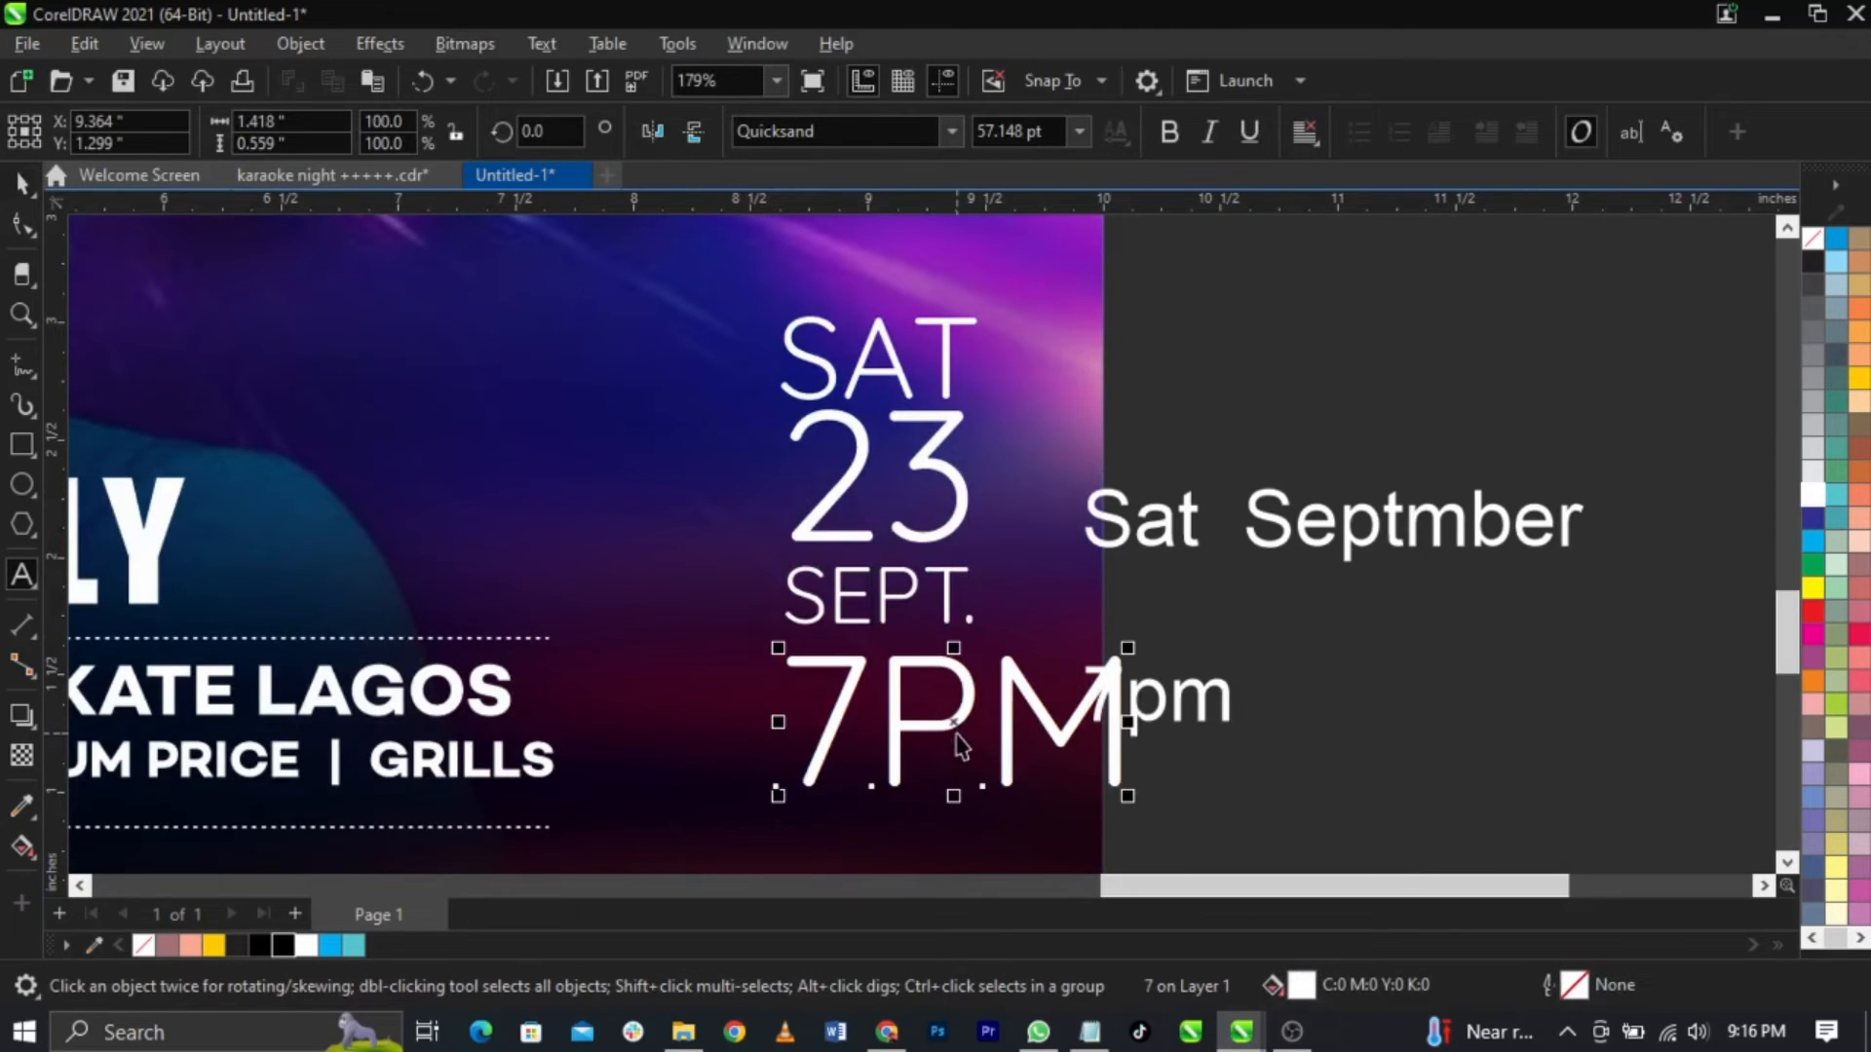
Step: Shrink "7PM" to about 29.6 pt and centre it under "SEPT." with a small gap between them
drag(1133, 803, 964, 791)
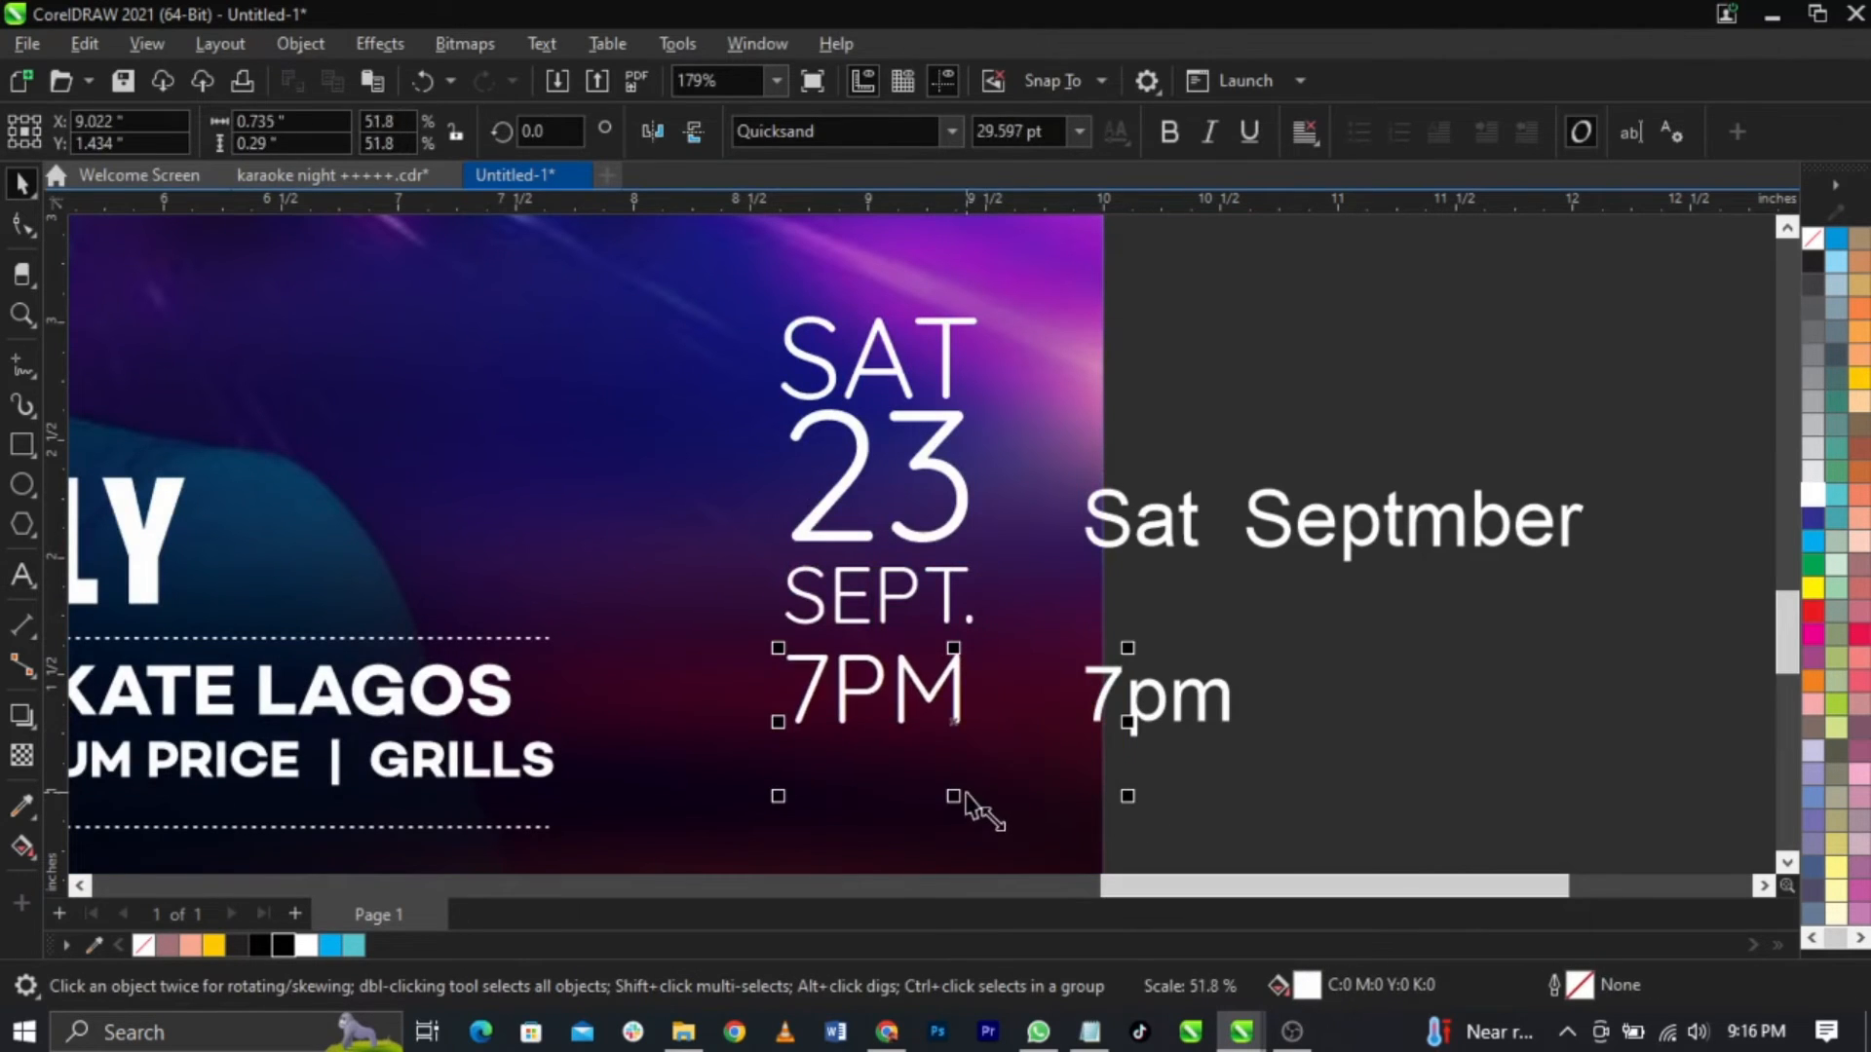
scroll(885, 542, down, 1)
scroll(879, 699, up, 3)
drag(953, 616, 955, 659)
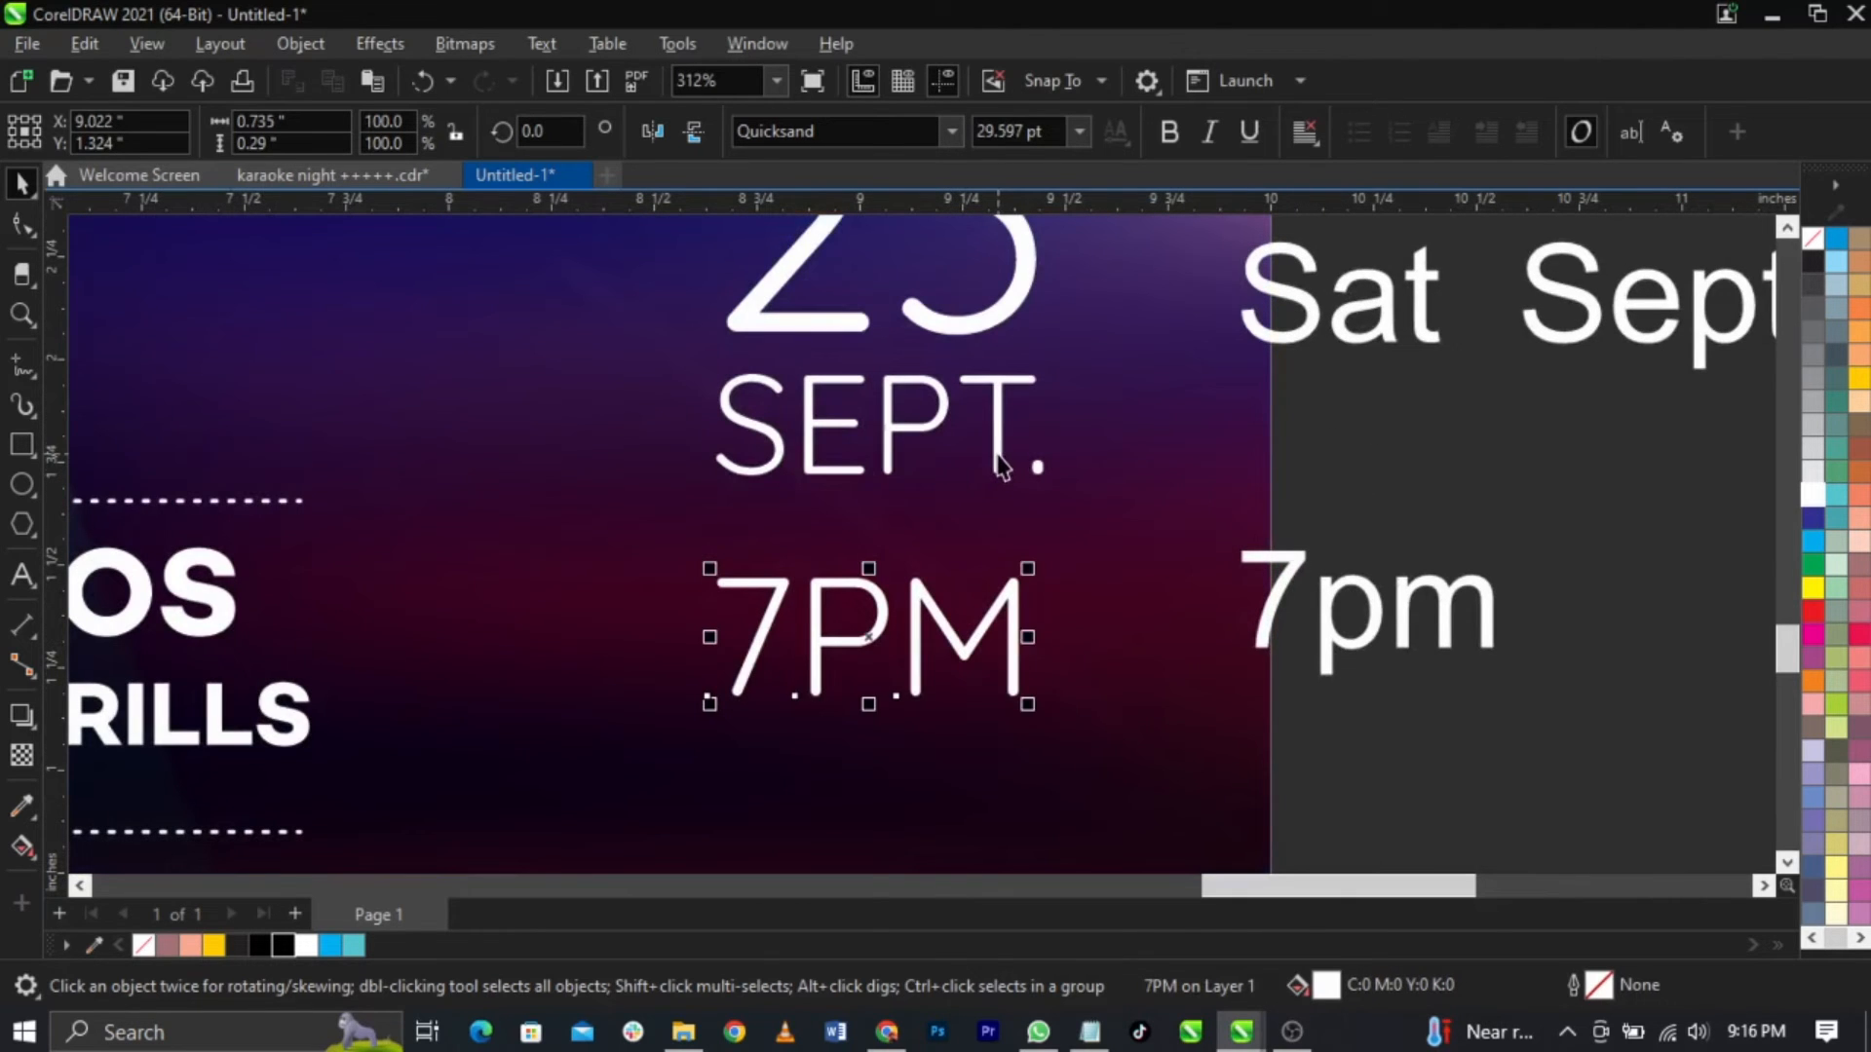
shift+click(1002, 466)
click(1324, 455)
scroll(709, 701, down, 2)
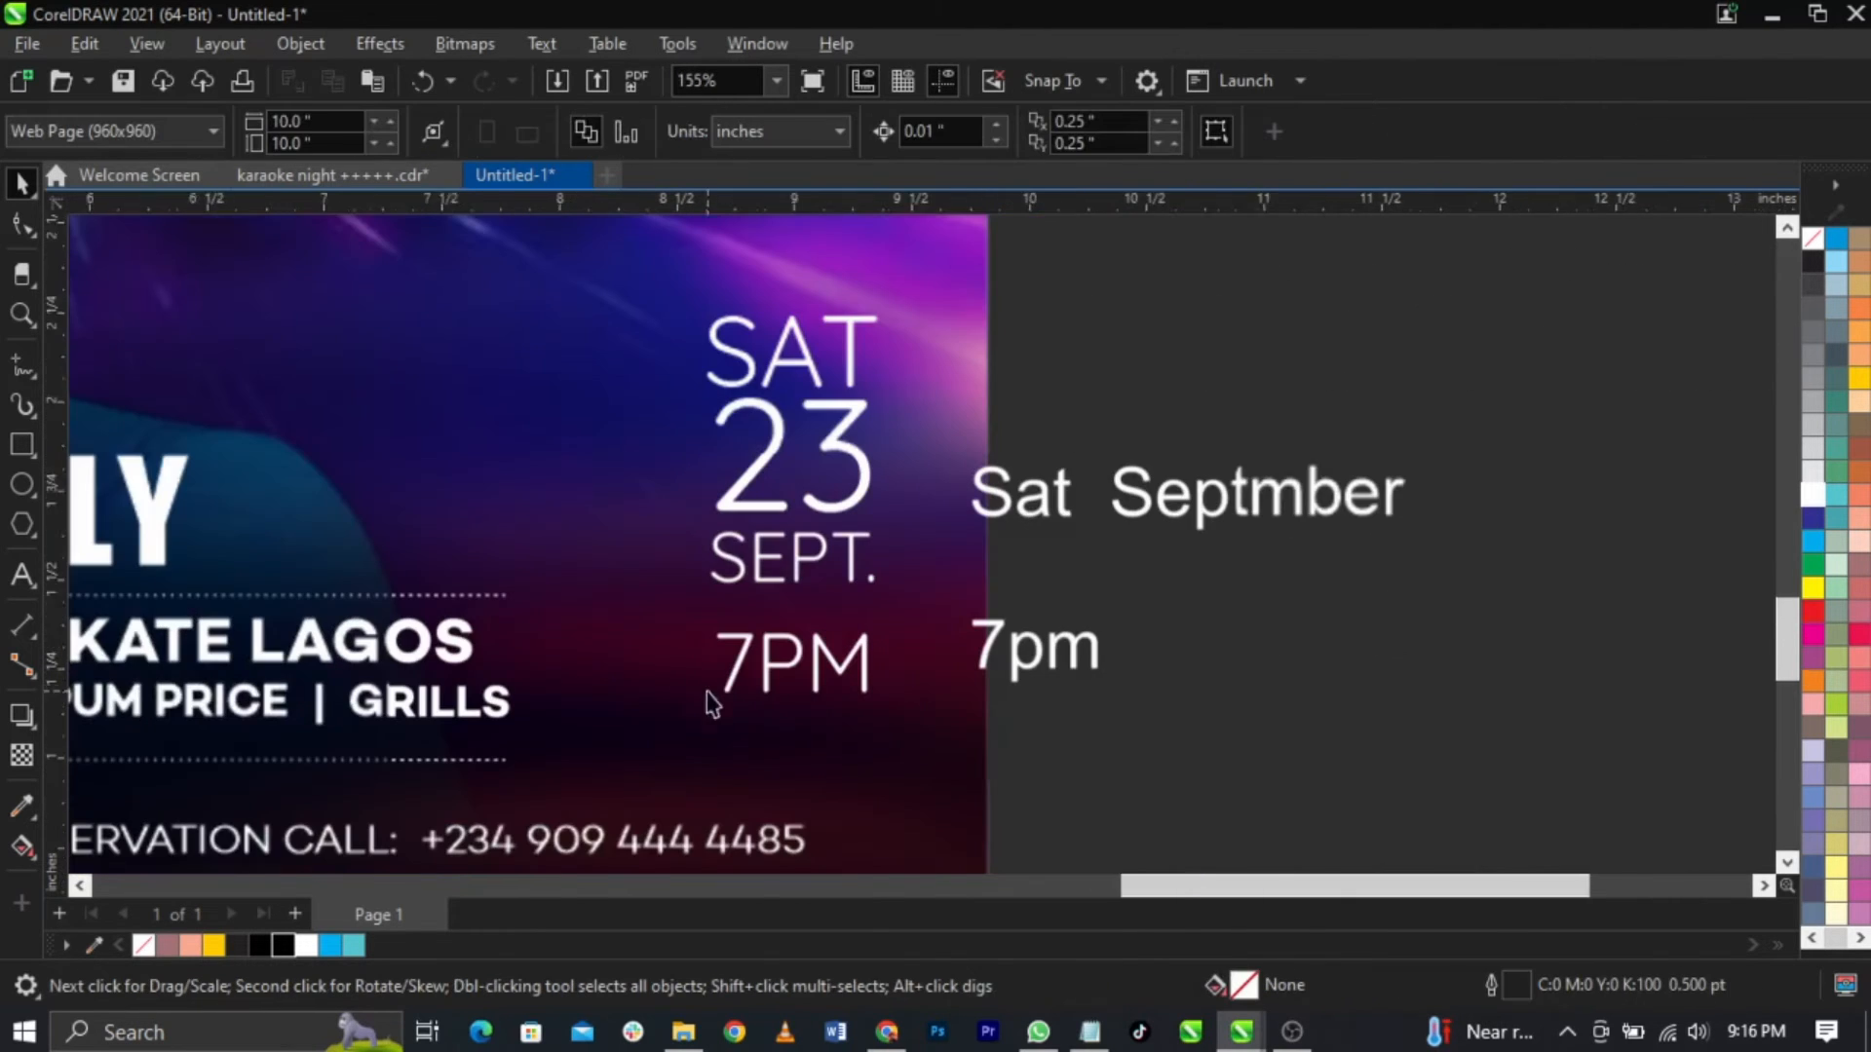
Step: Delete the leftover date and time text lying outside the poster
drag(1475, 698, 977, 347)
key(Delete)
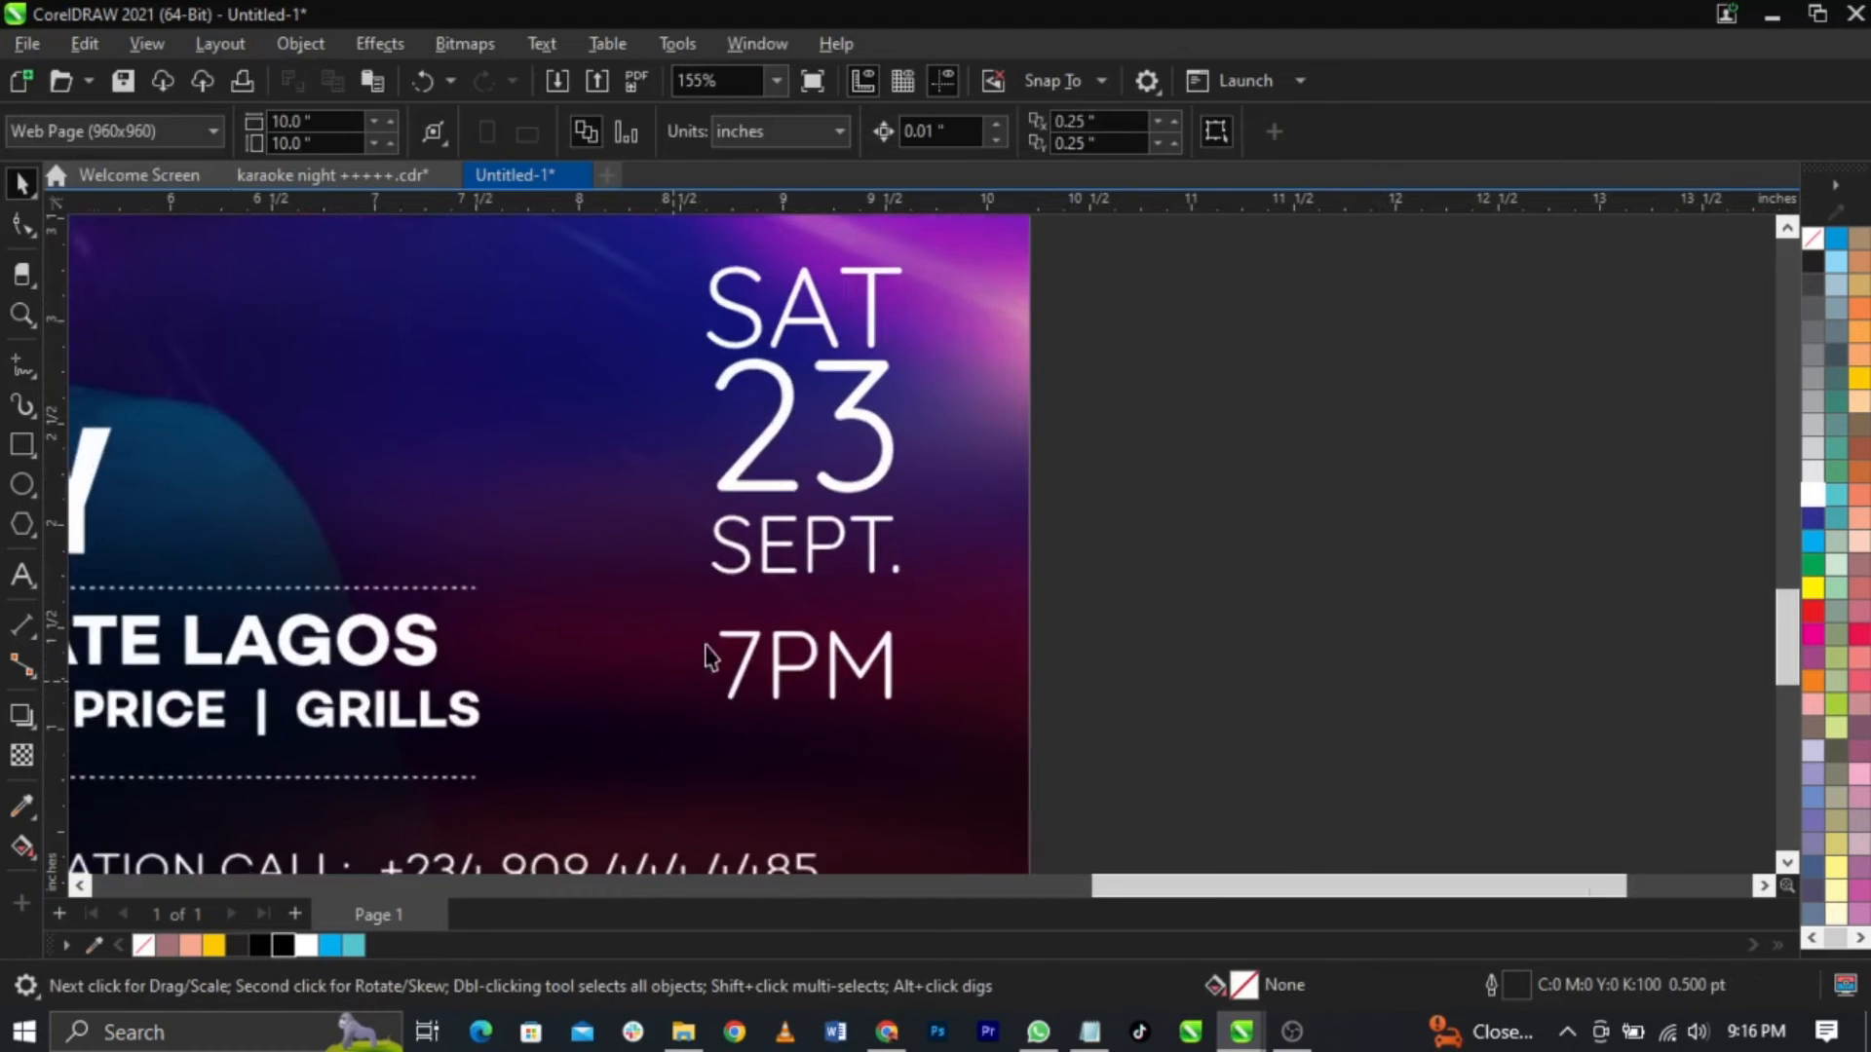
scroll(718, 639, up, 2)
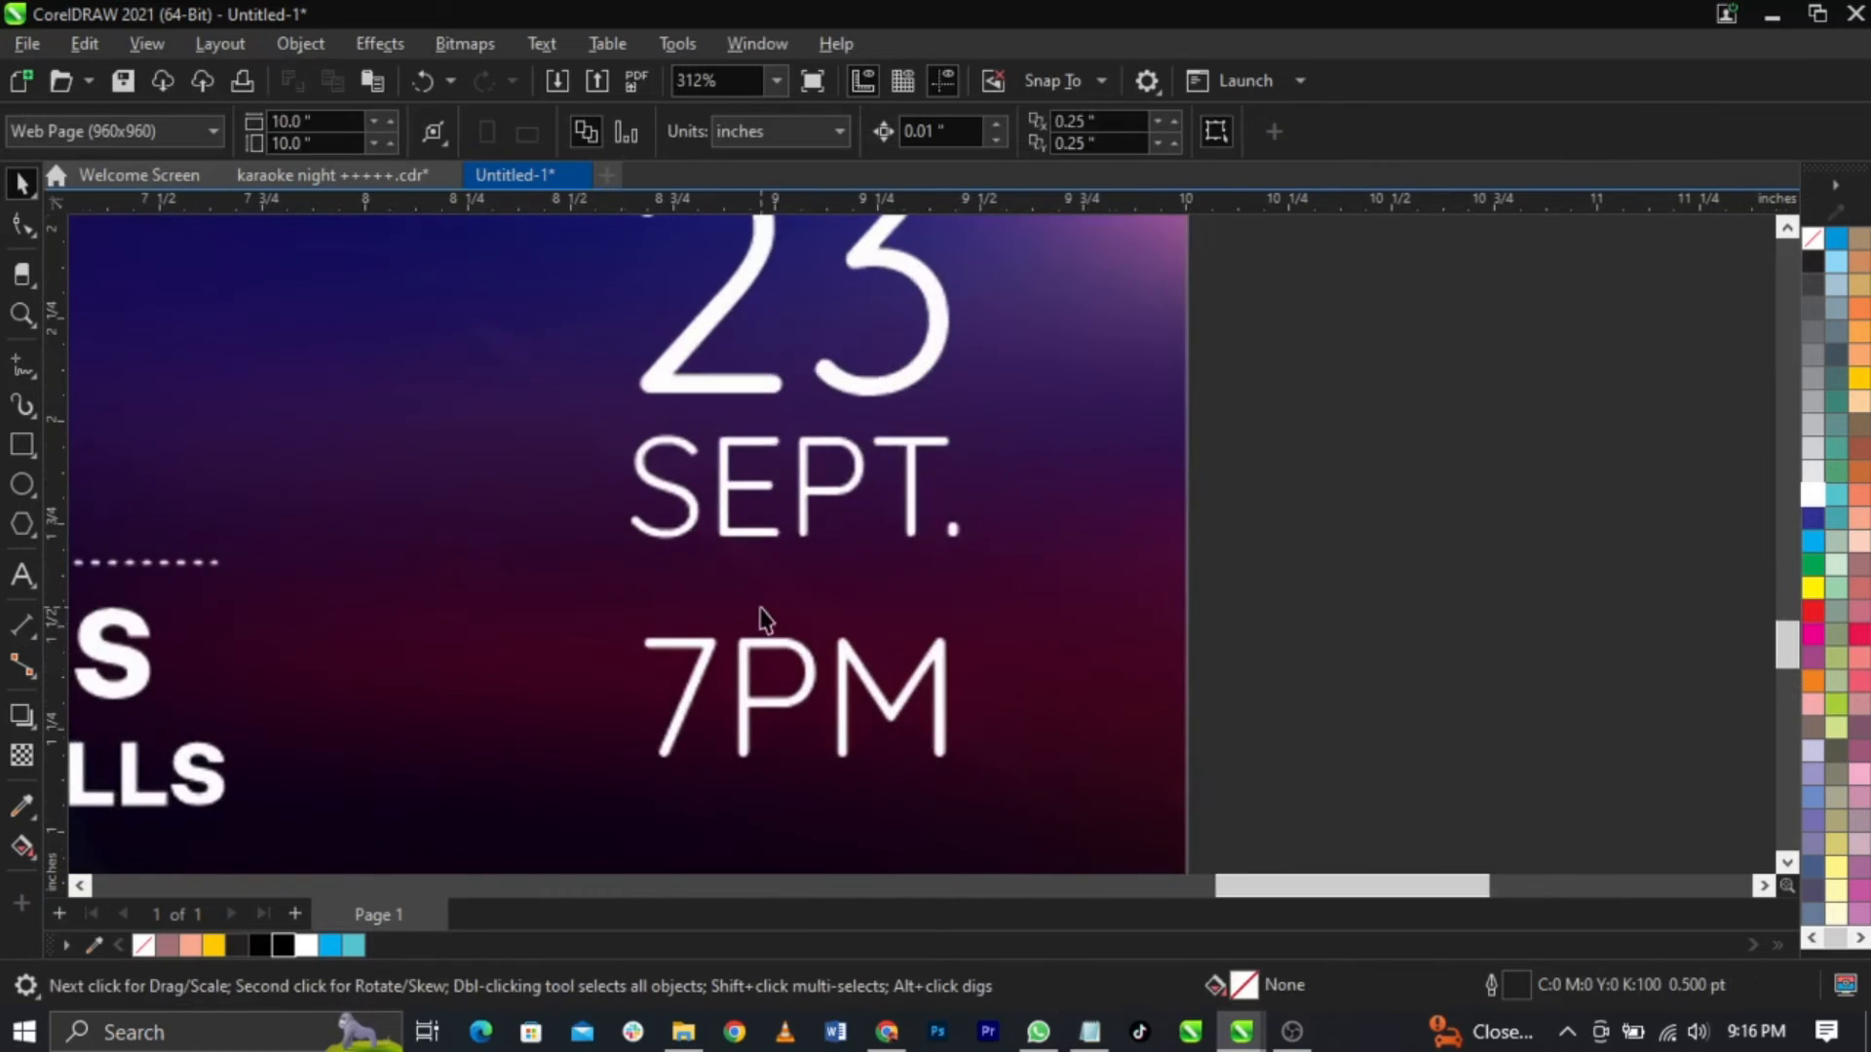
Step: Draw a thin horizontal divider about 0.79 by 0.01 in between "SEPT." and "7PM", filled golden yellow with no outline
click(22, 446)
drag(630, 575, 933, 576)
key(space)
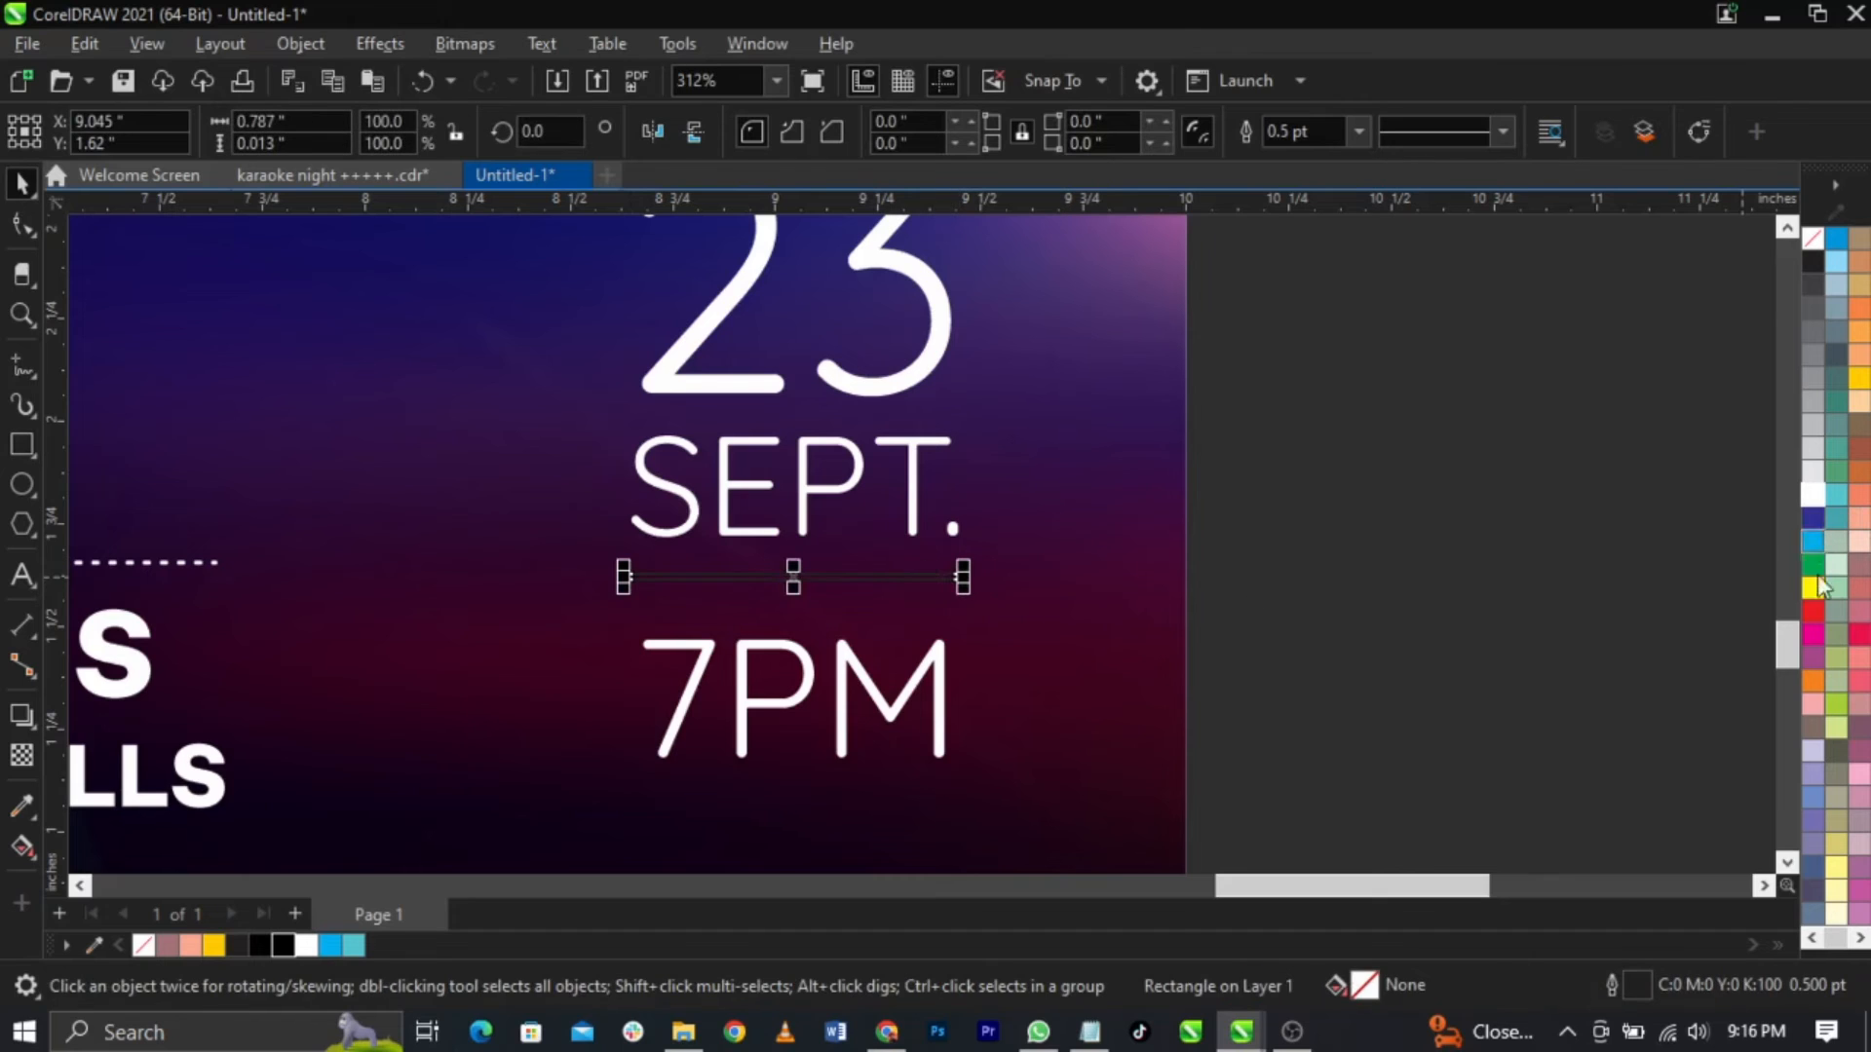
click(1858, 378)
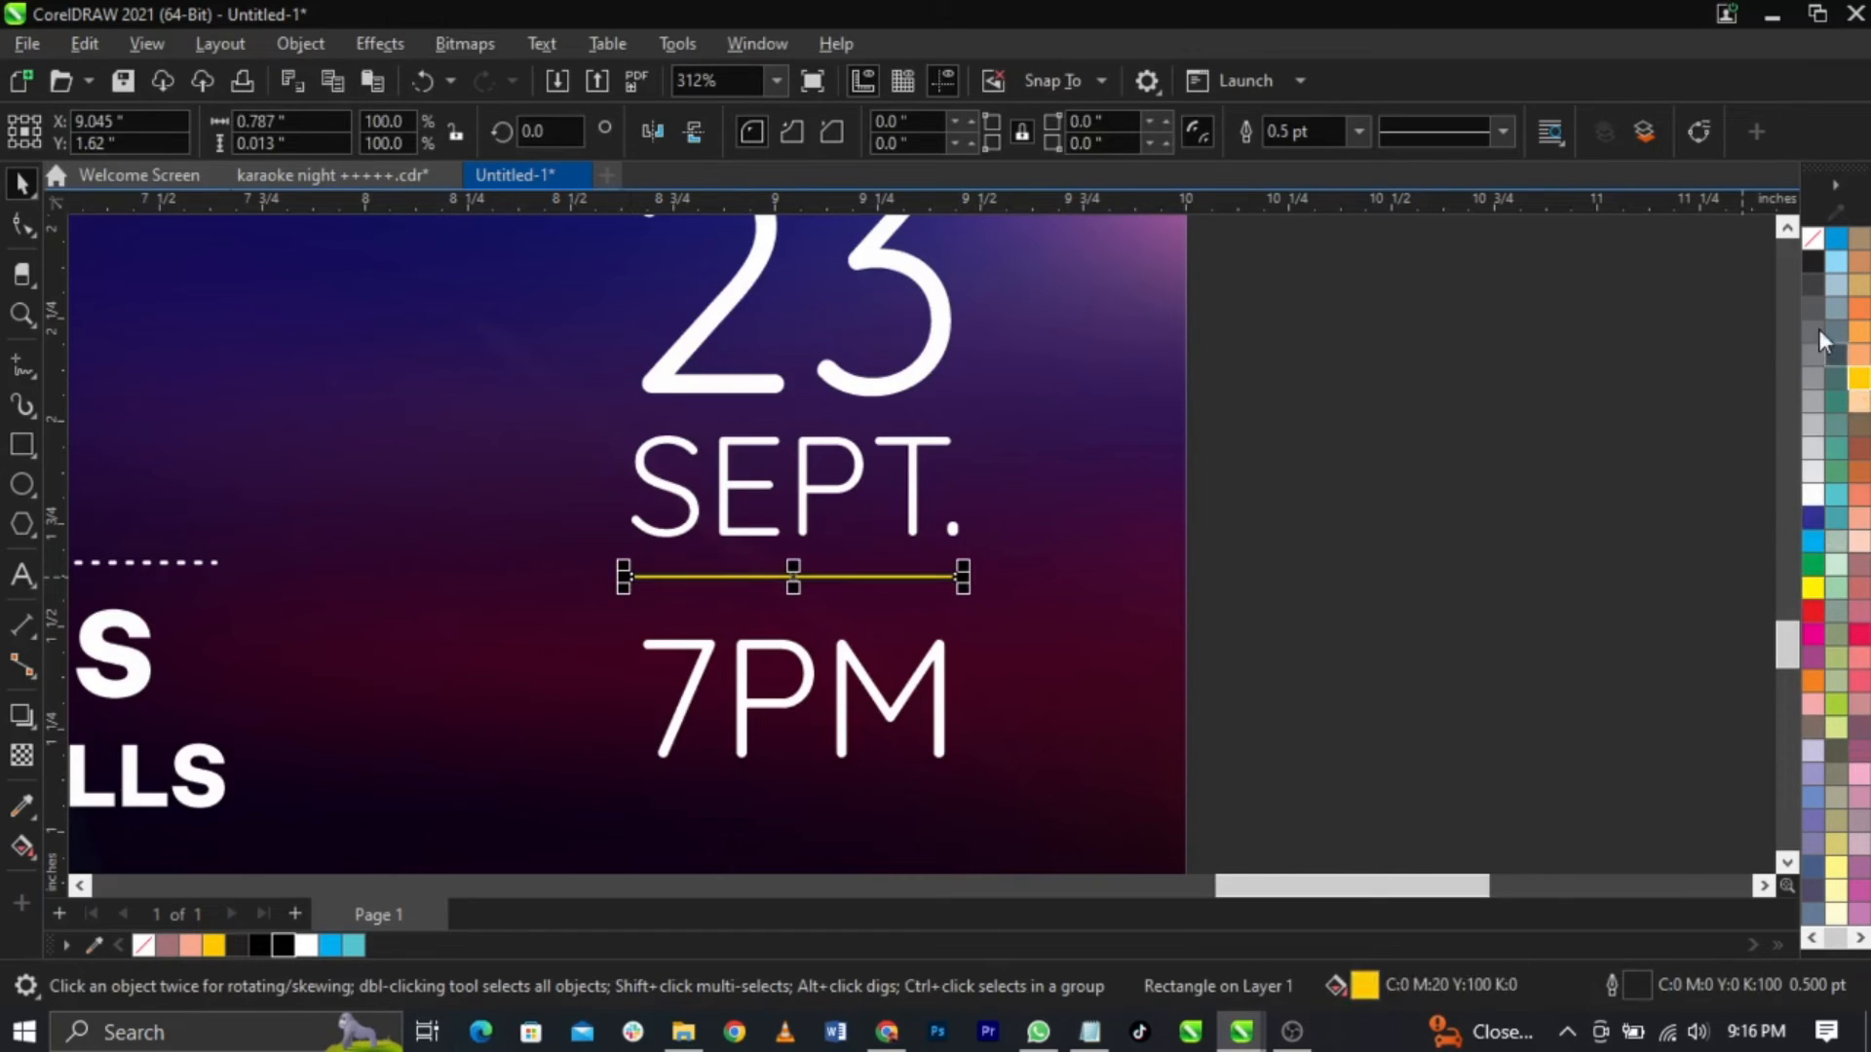
right_click(1812, 245)
click(1587, 374)
scroll(1251, 589, down, 4)
drag(1327, 674, 1036, 396)
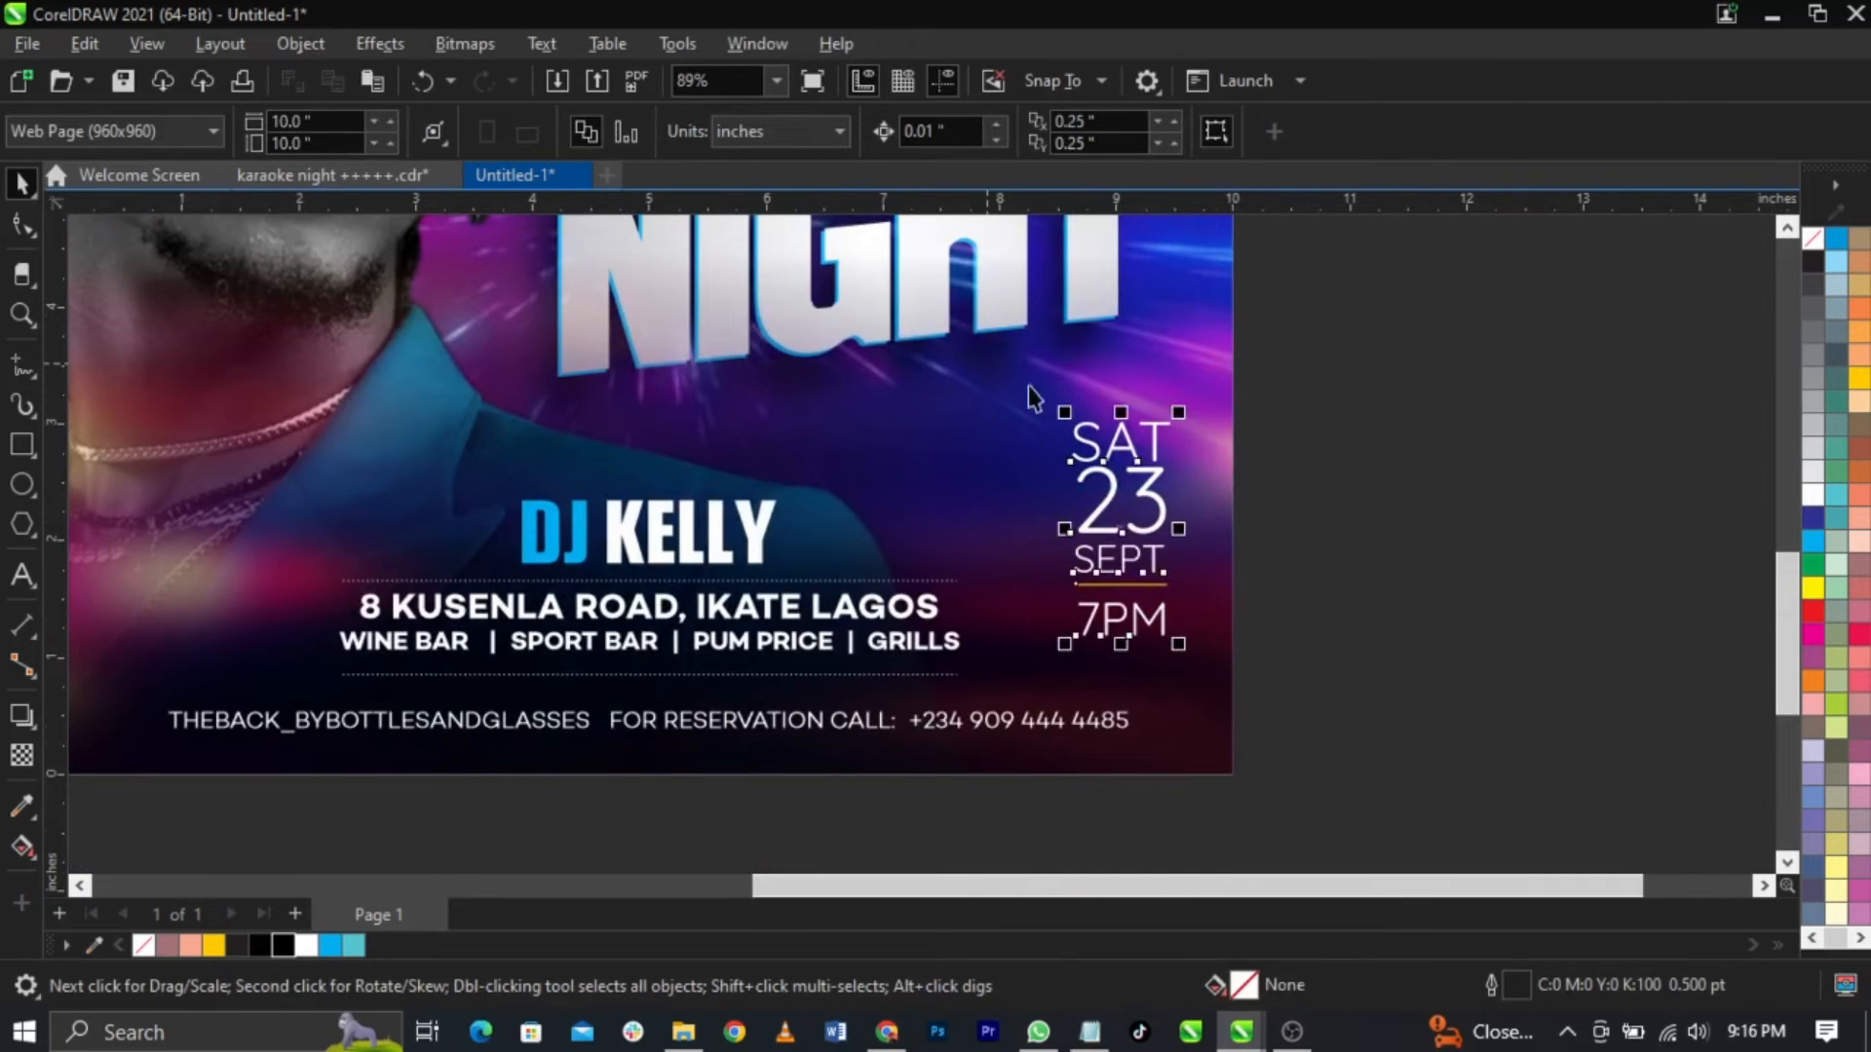
scroll(1393, 550, down, 5)
scroll(1131, 448, up, 2)
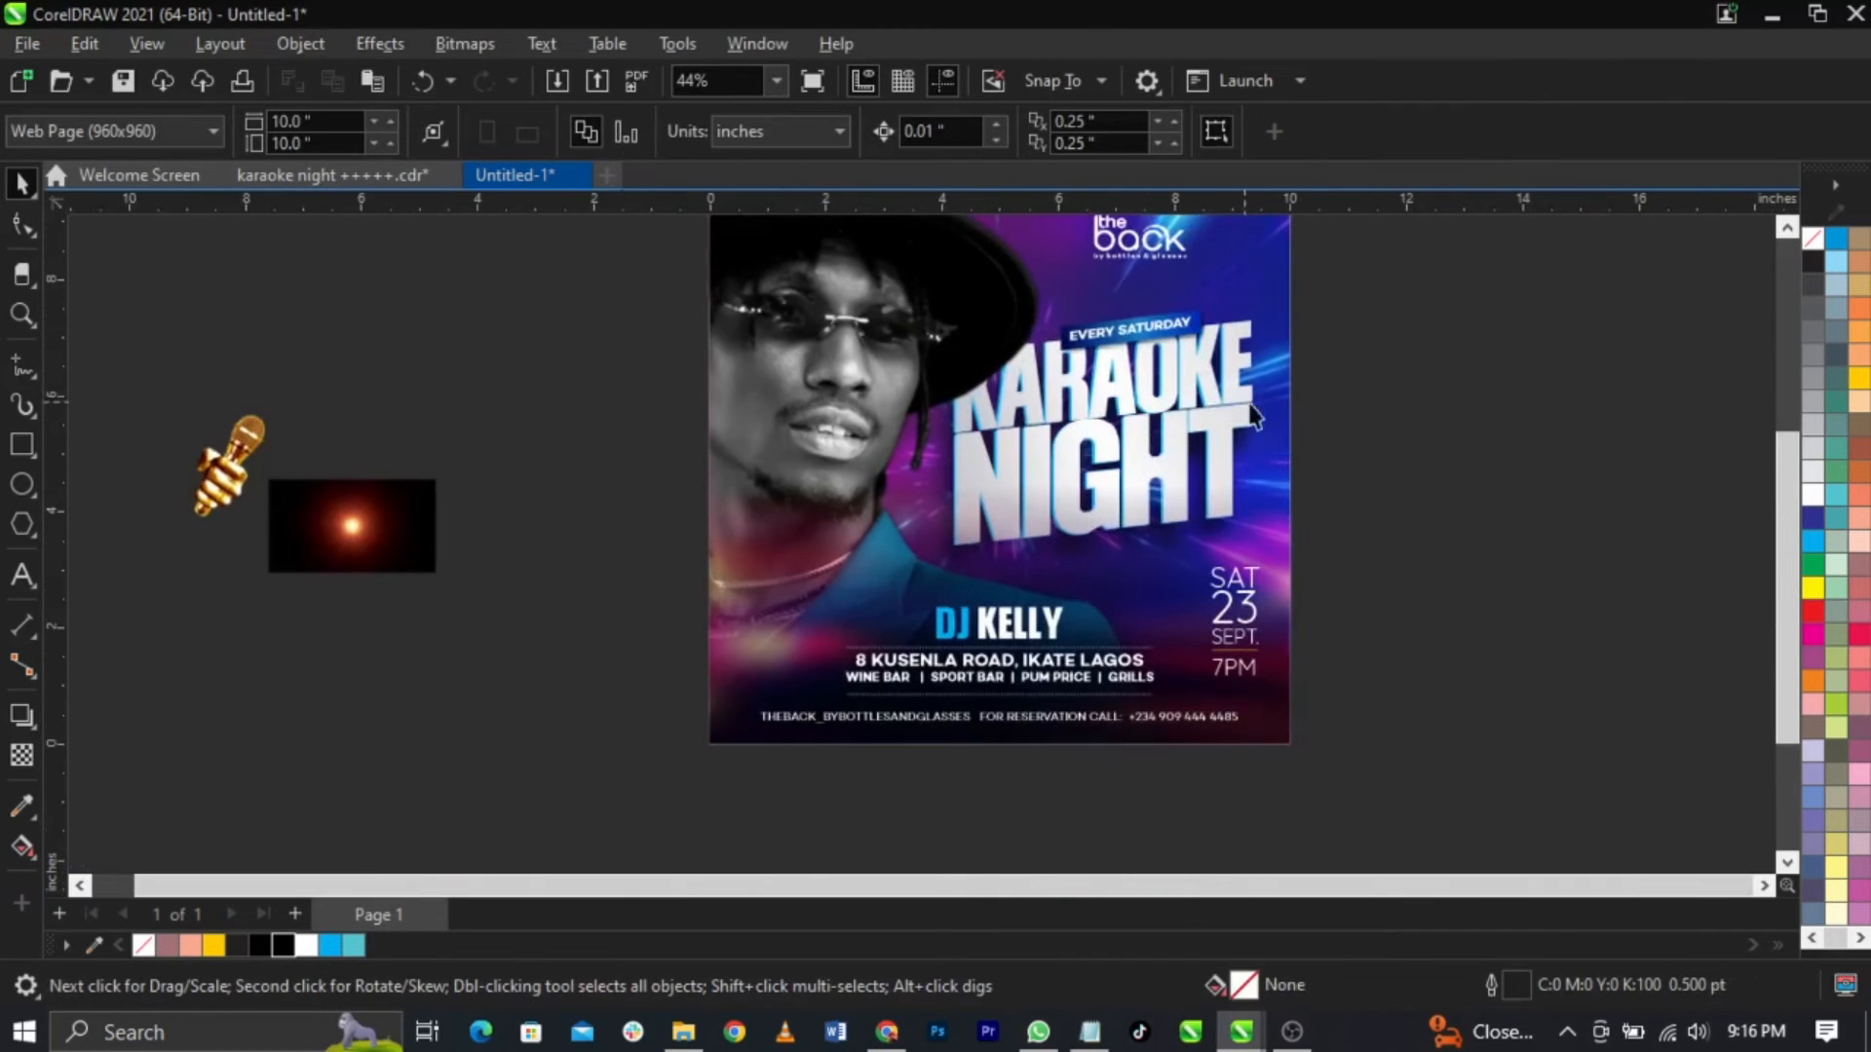
Step: Place the golden microphone image over the "GH" of "NIGHT" and enlarge it to about 2.18 in square
drag(234, 472, 1129, 492)
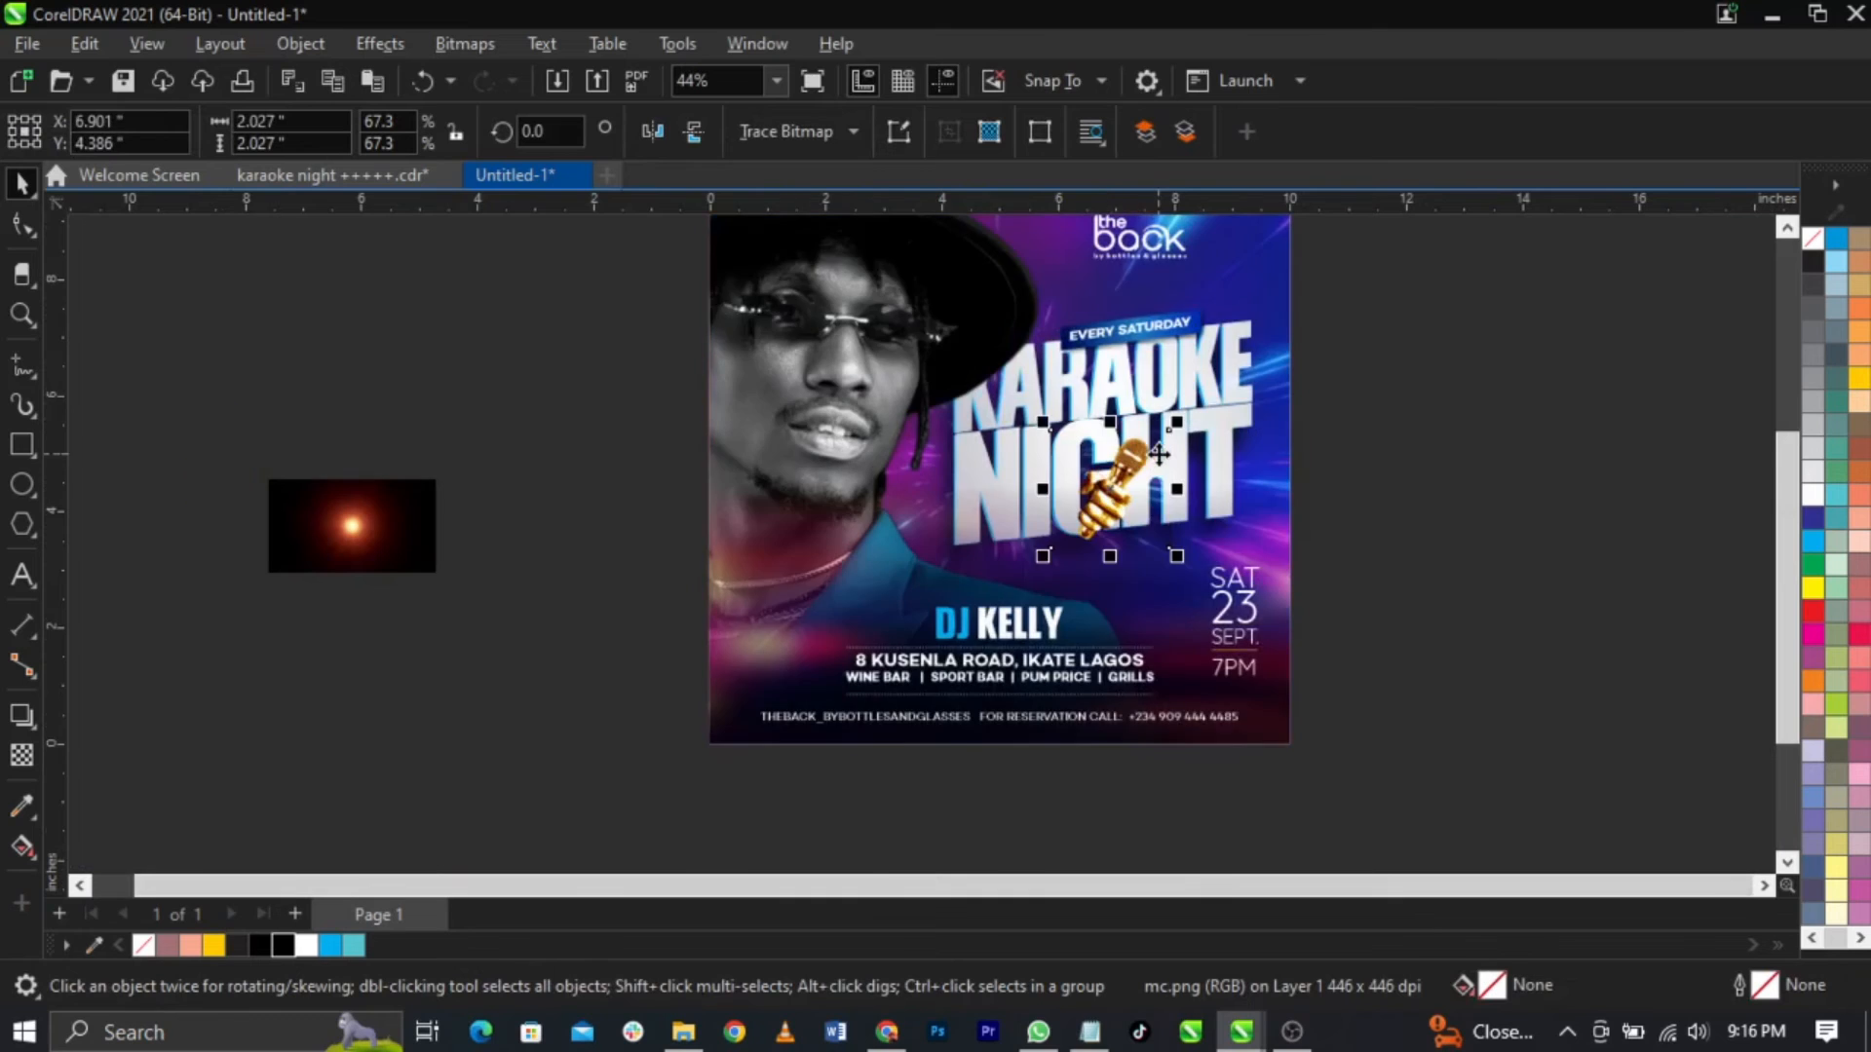
scroll(1170, 439, up, 5)
drag(1208, 351, 1218, 336)
drag(1088, 454, 1099, 478)
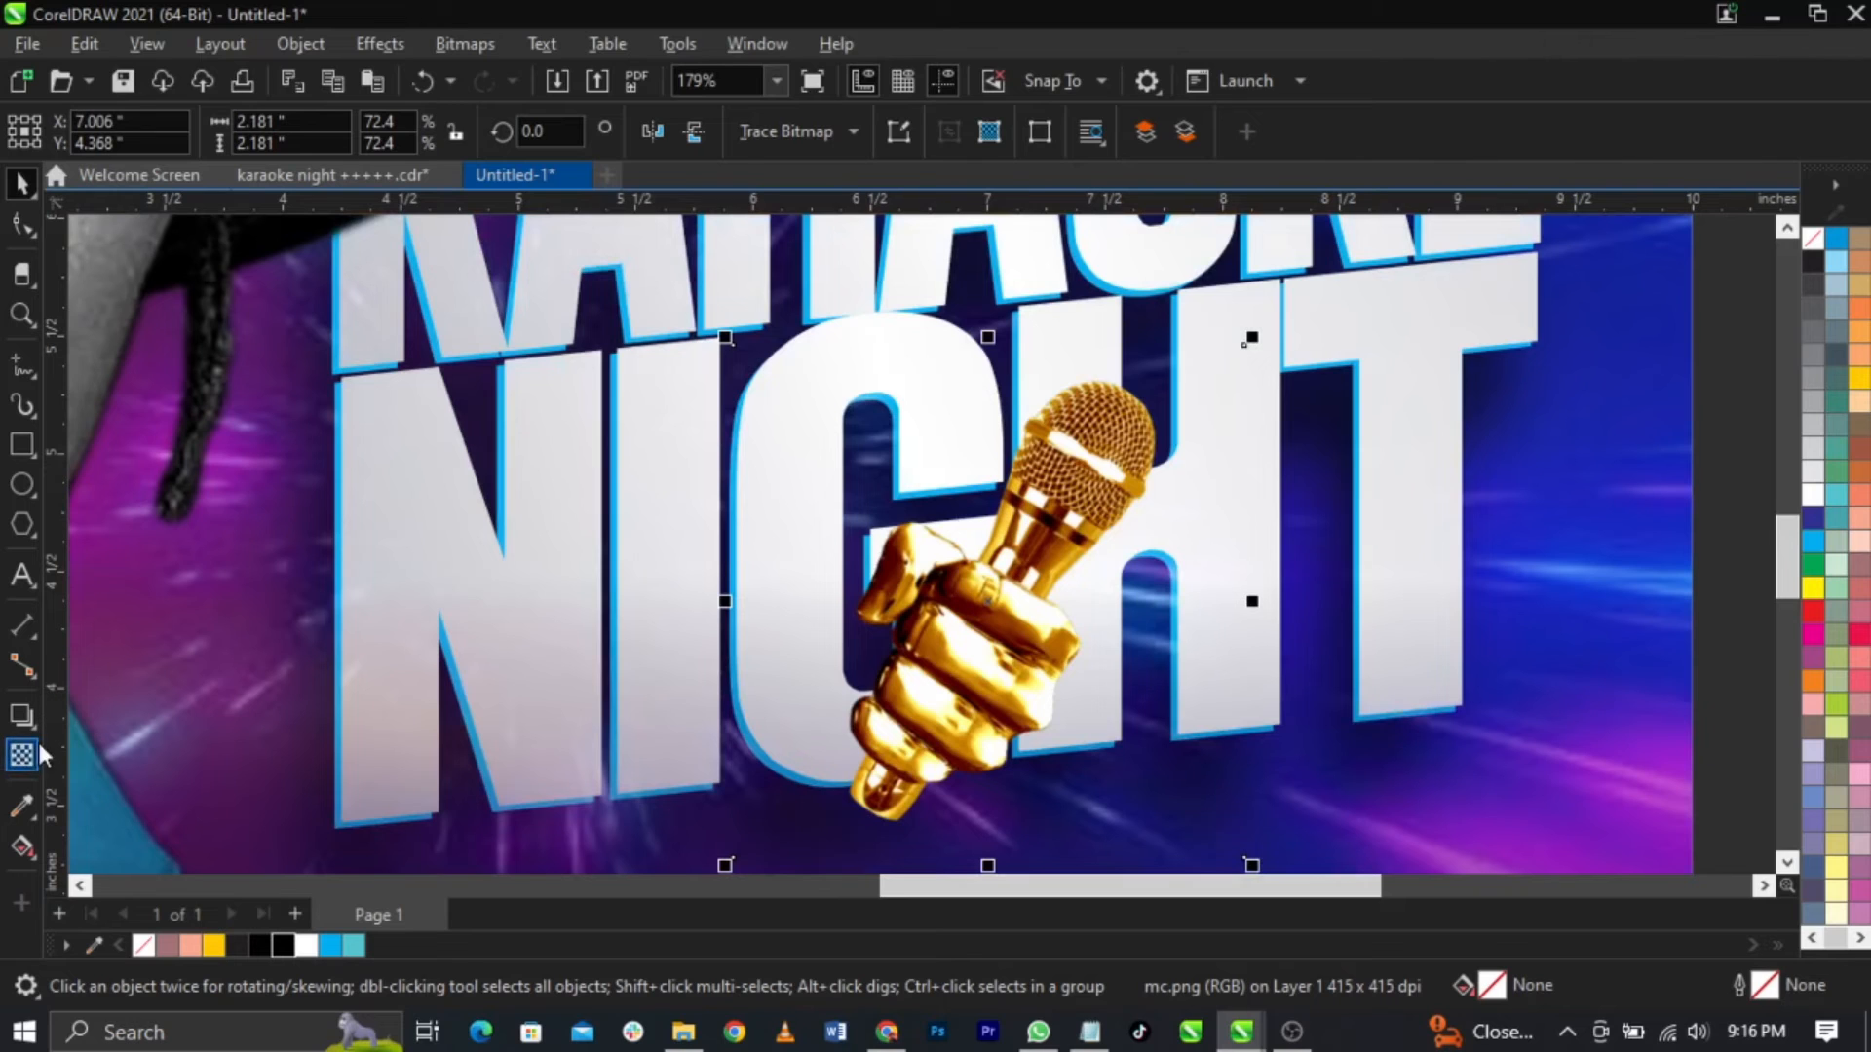
Step: Fade the lower part of the golden hand into the title with a downward linear fountain transparency
click(23, 757)
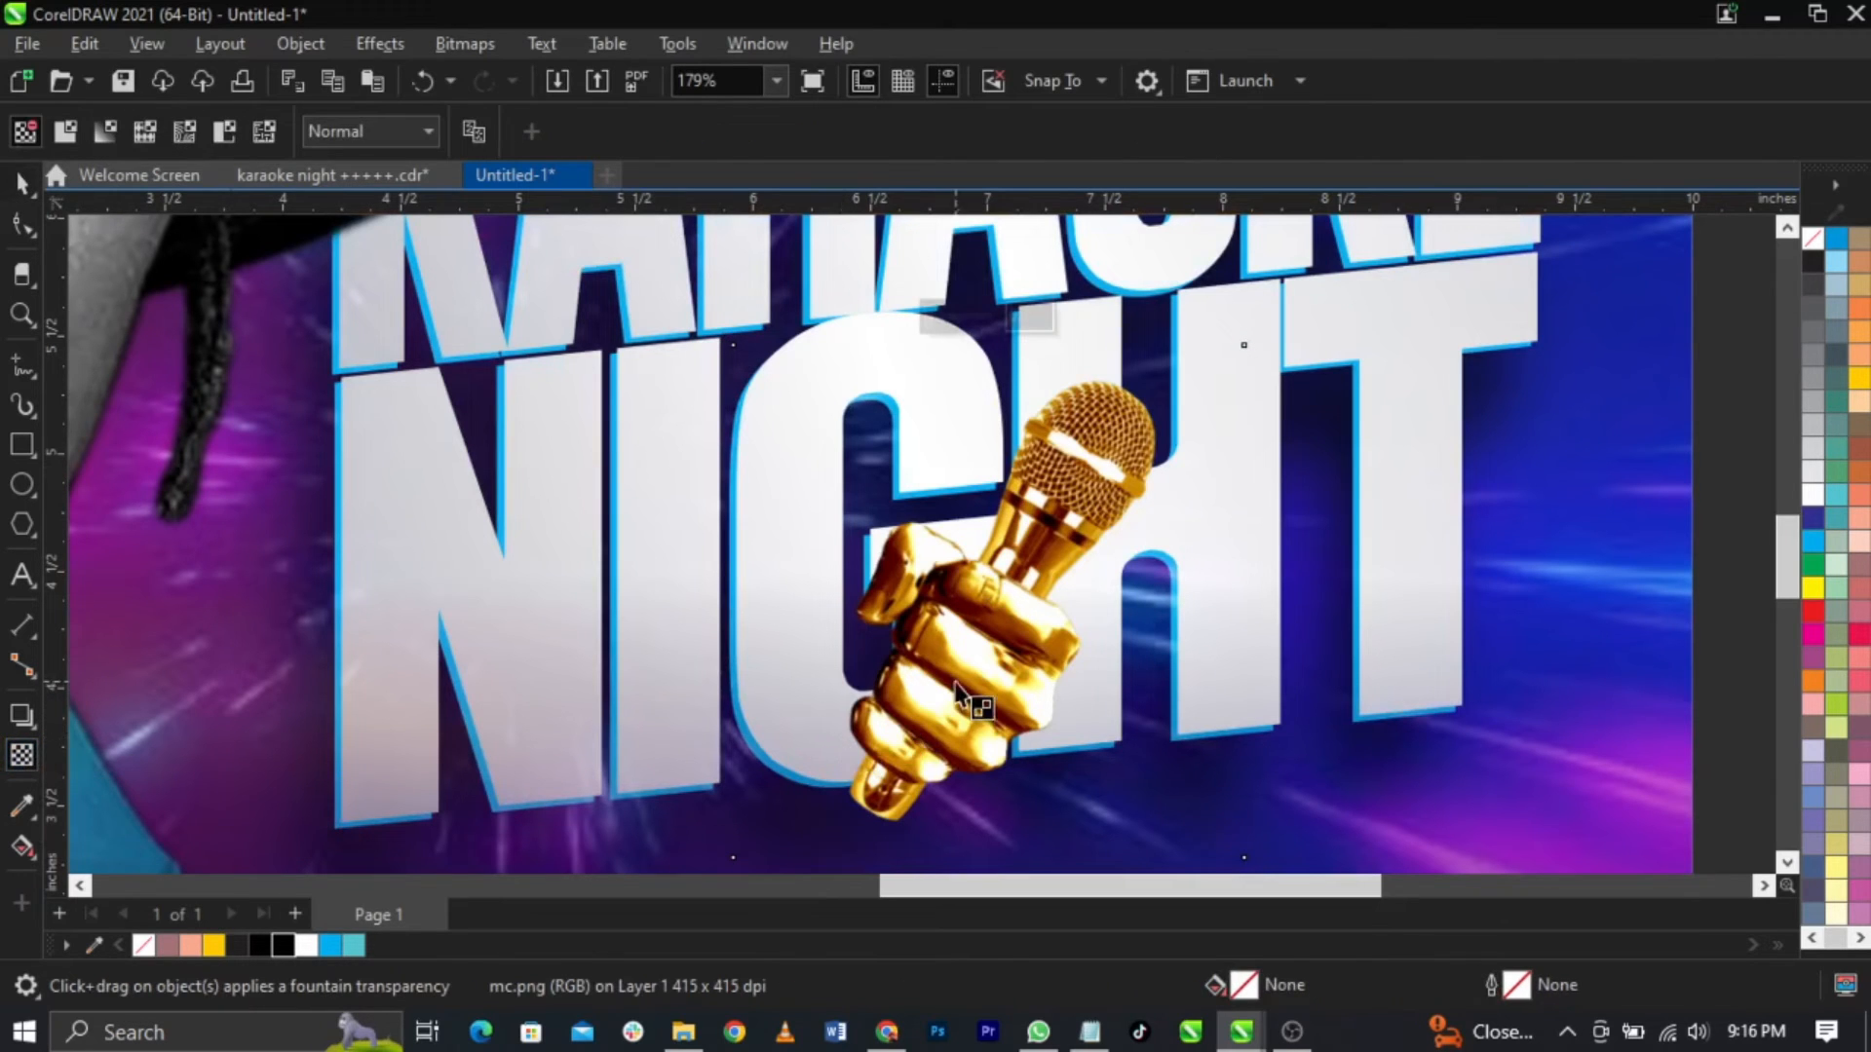
drag(962, 655, 958, 747)
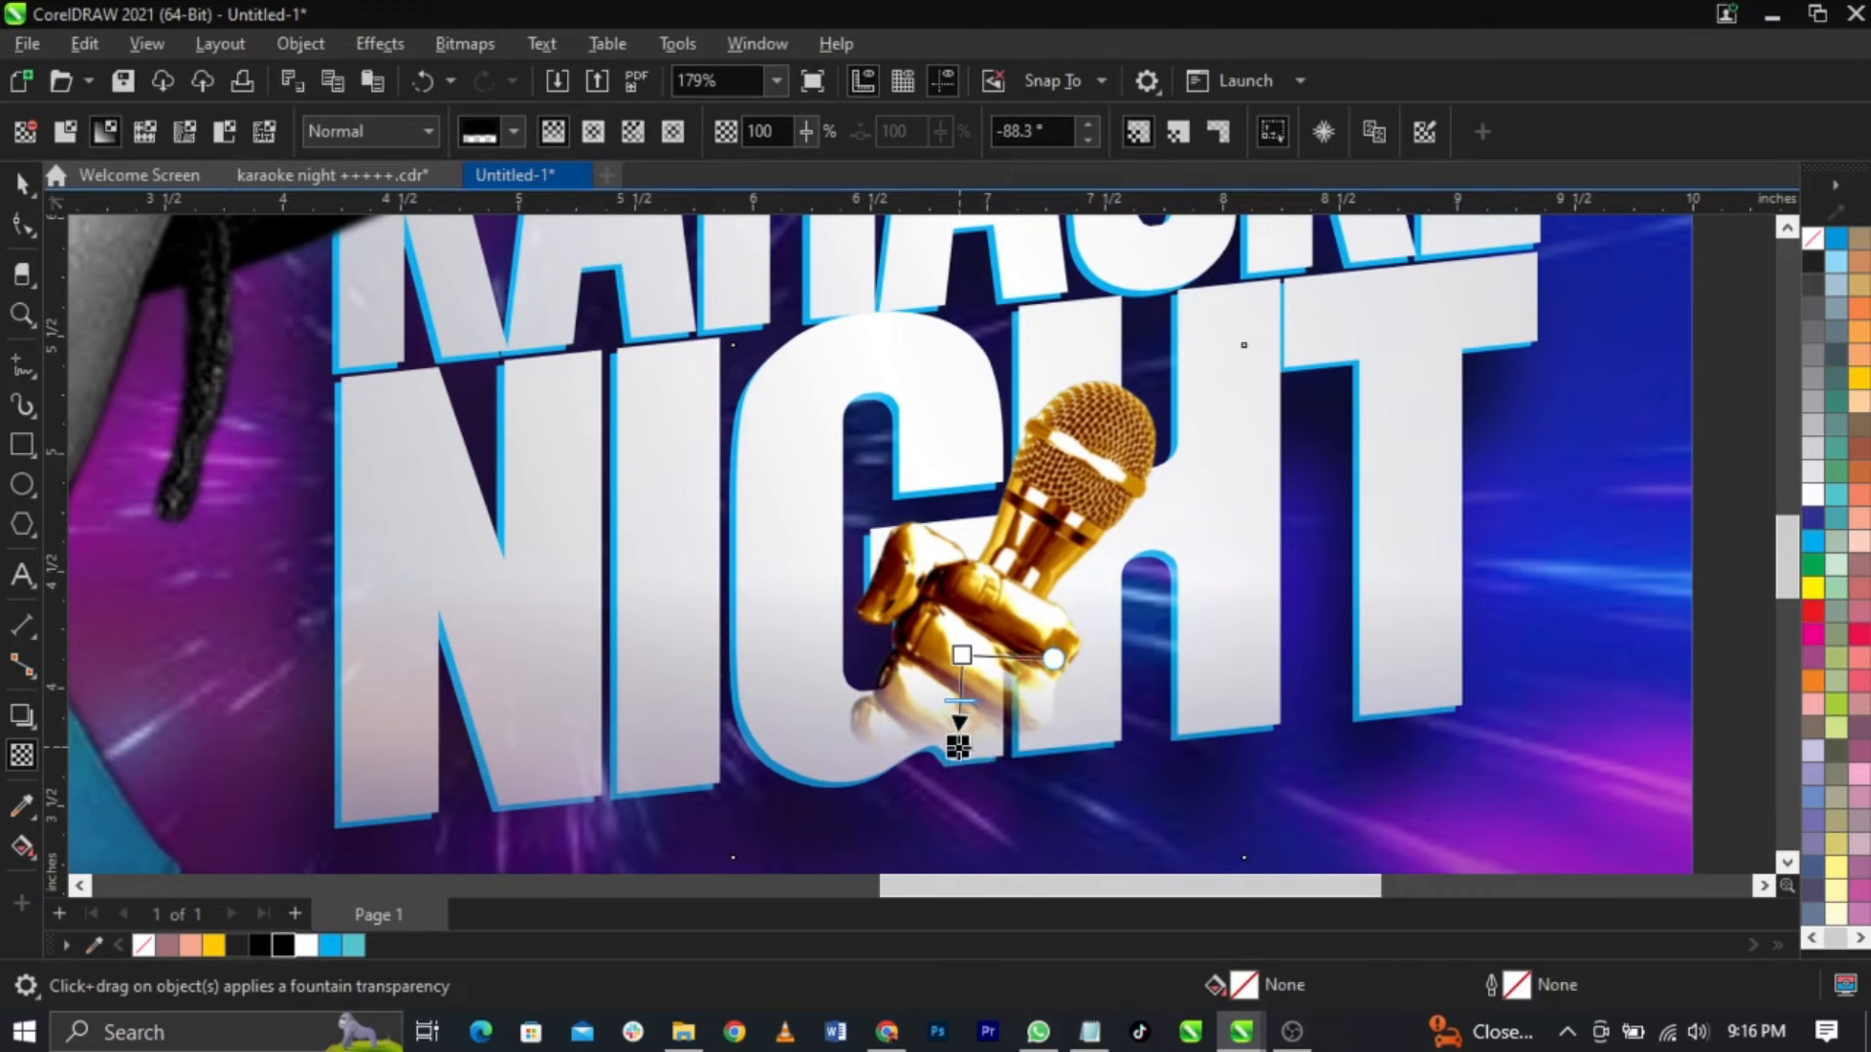
key(space)
scroll(966, 675, down, 3)
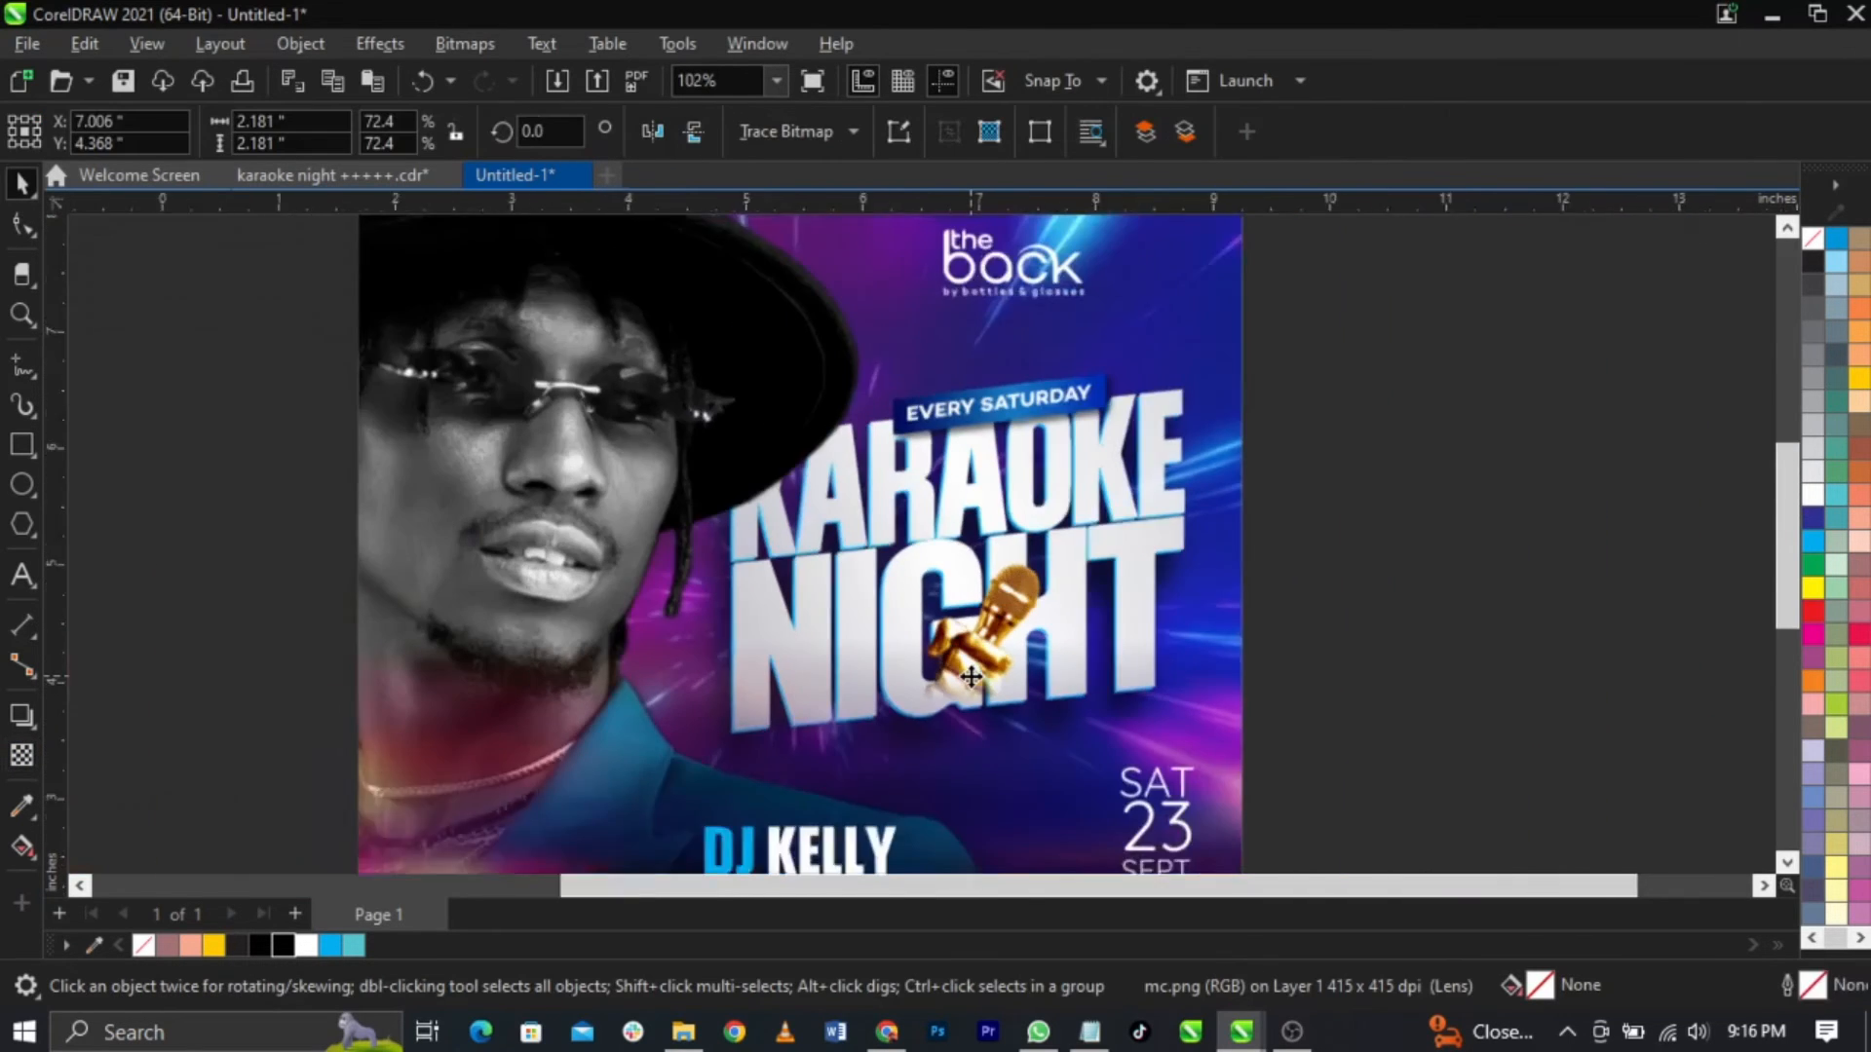
Step: Place the light flare image over the microphone in front of everything and activate the Transparency tool on it
scroll(386, 589, down, 1)
drag(88, 661, 872, 624)
scroll(872, 625, up, 3)
key(shift+Page_Up)
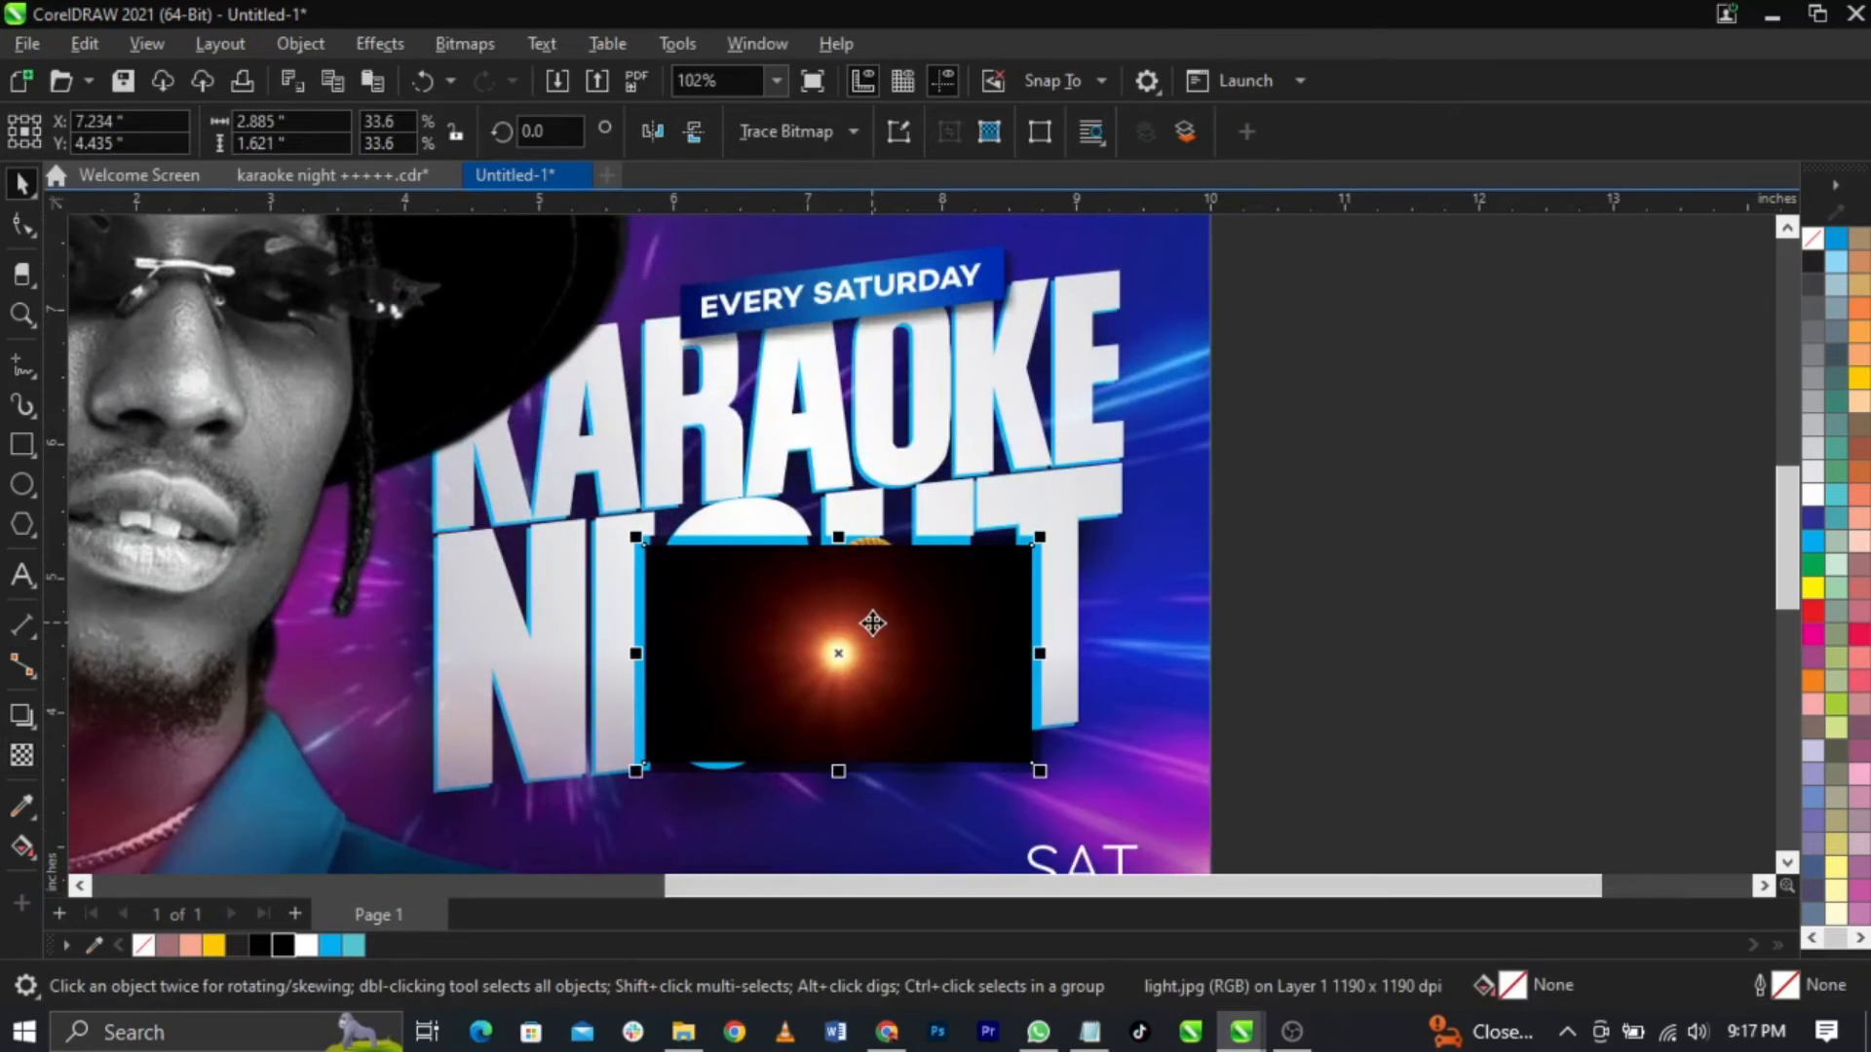
click(23, 757)
scroll(890, 681, up, 3)
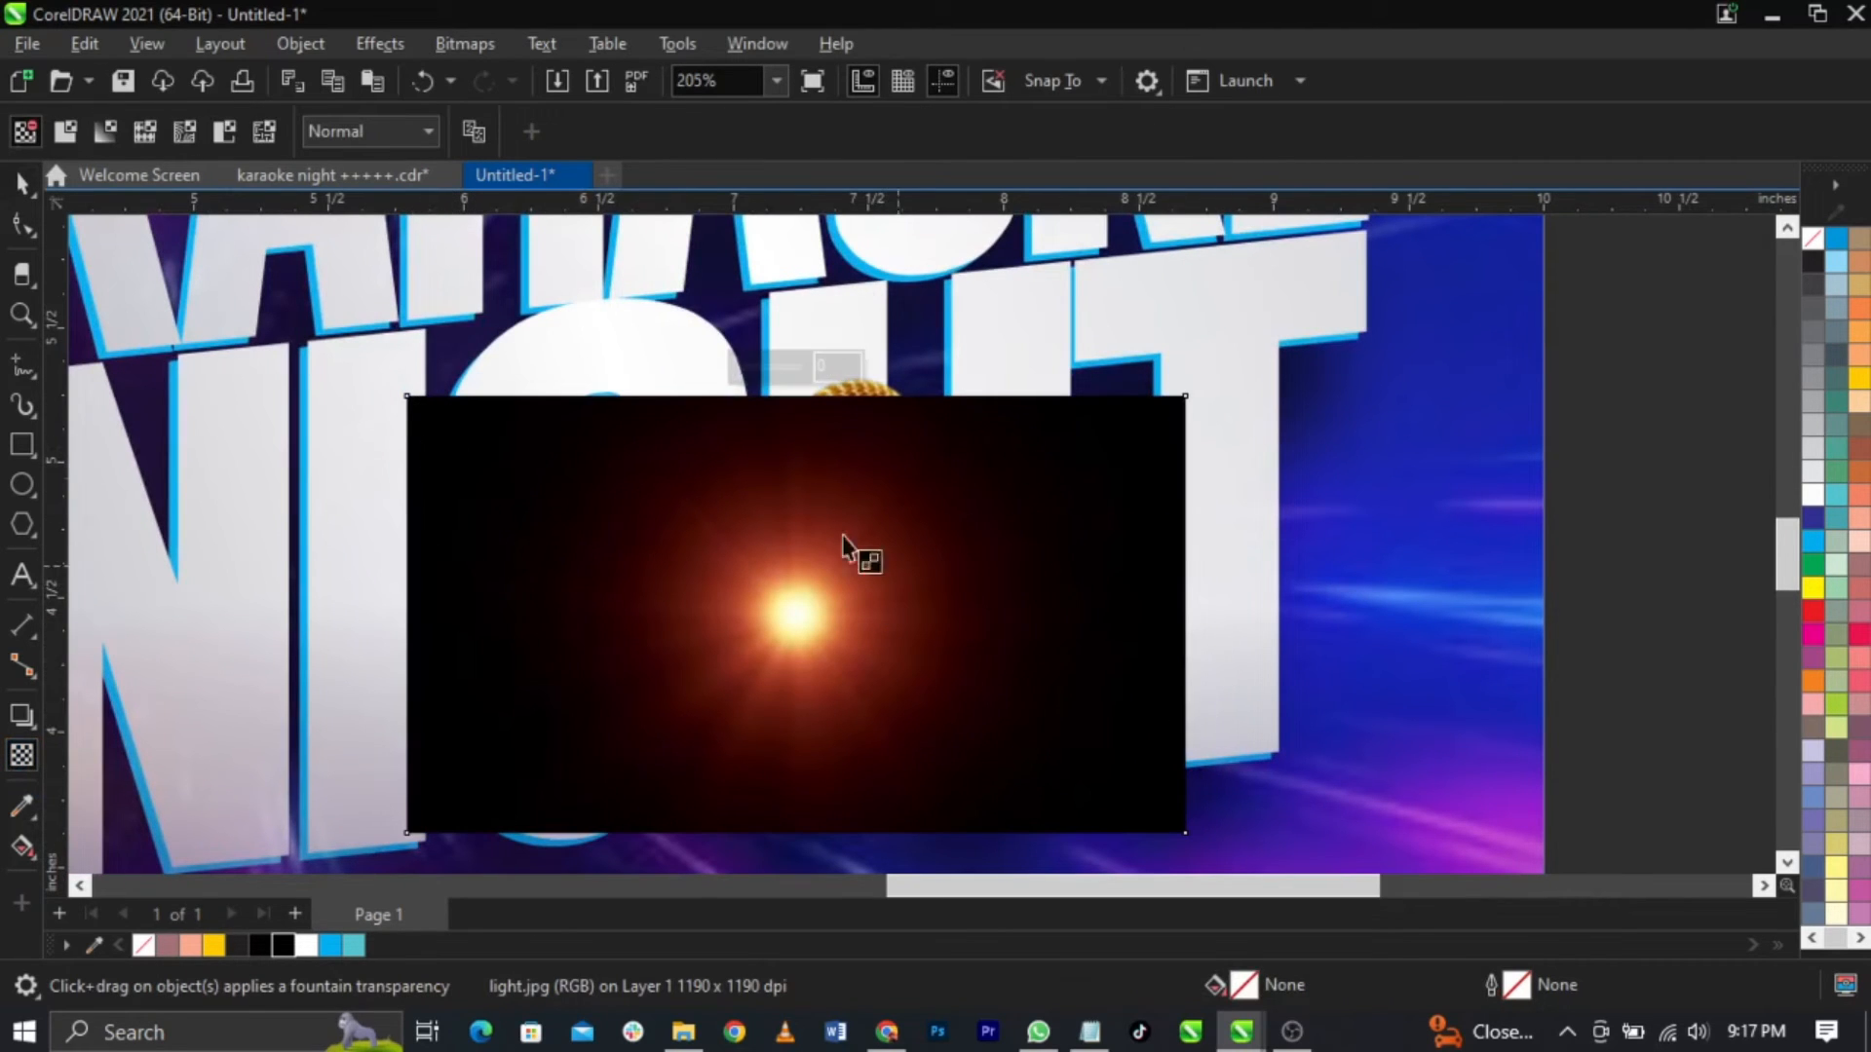
scroll(843, 536, down, 1)
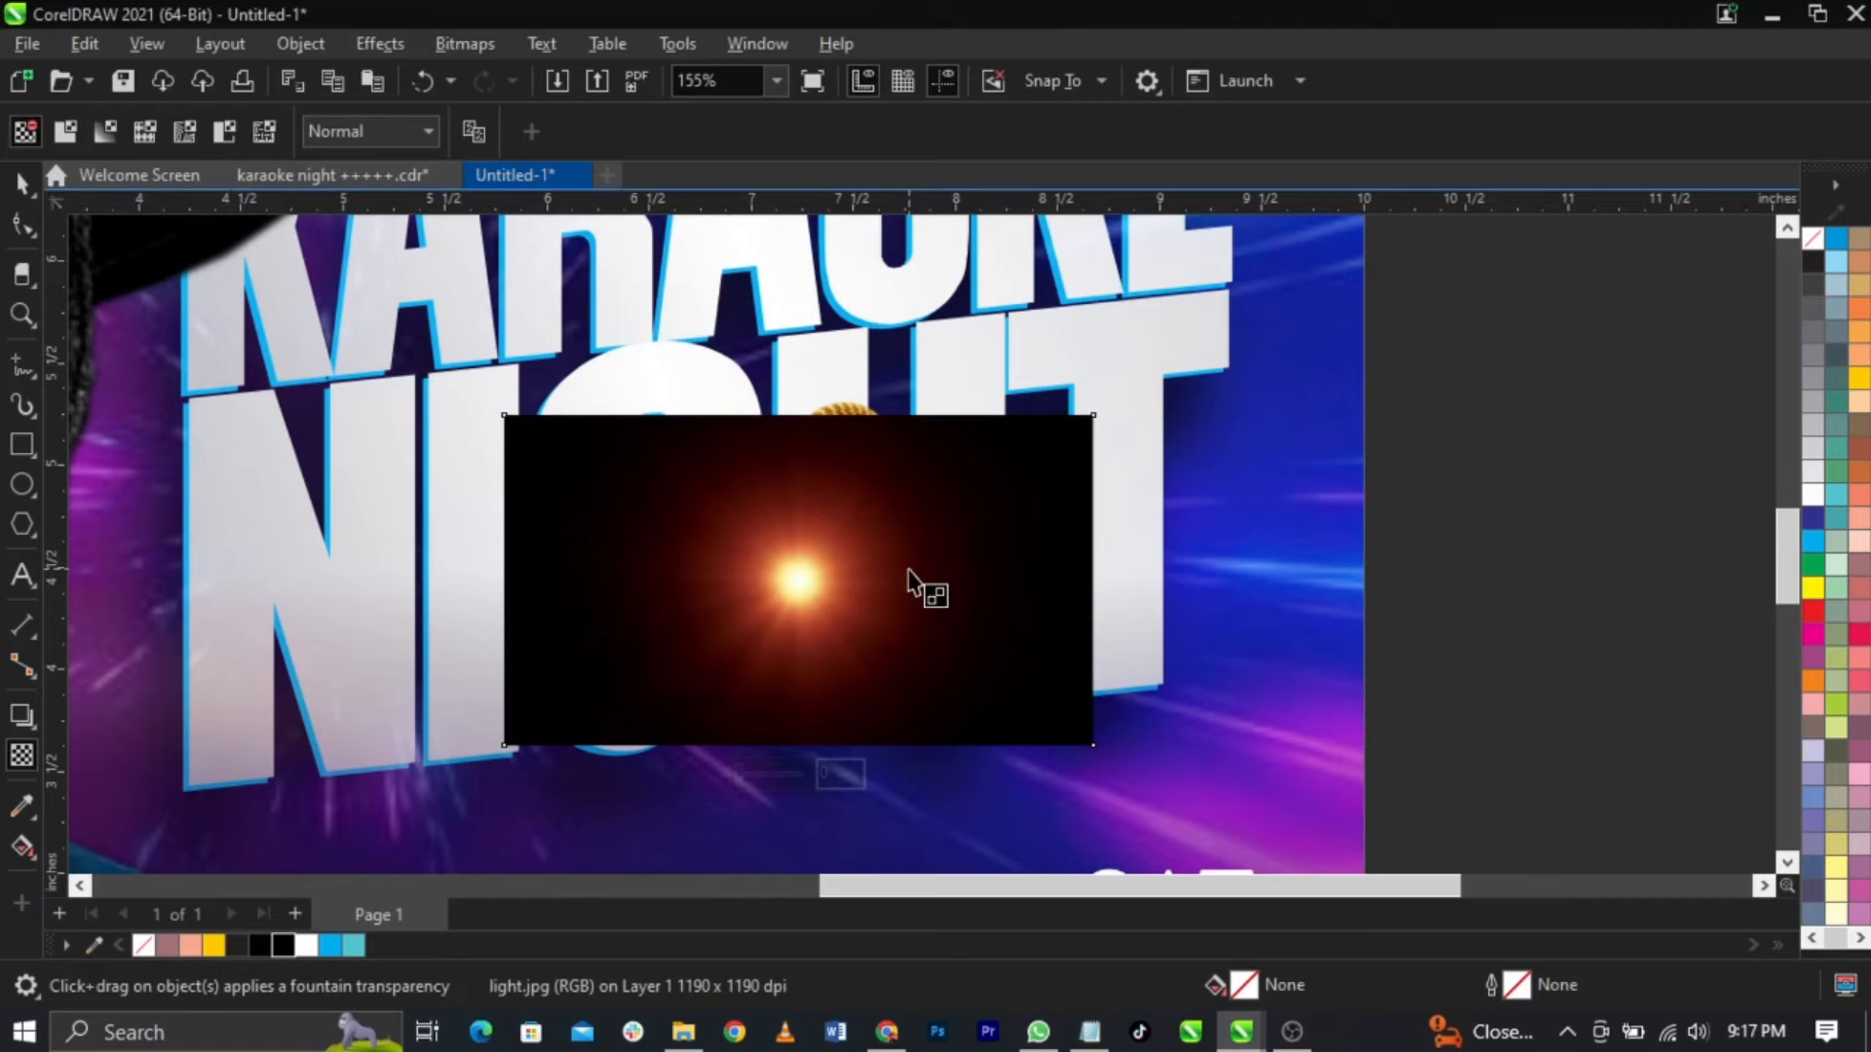
drag(907, 571, 1073, 570)
click(471, 45)
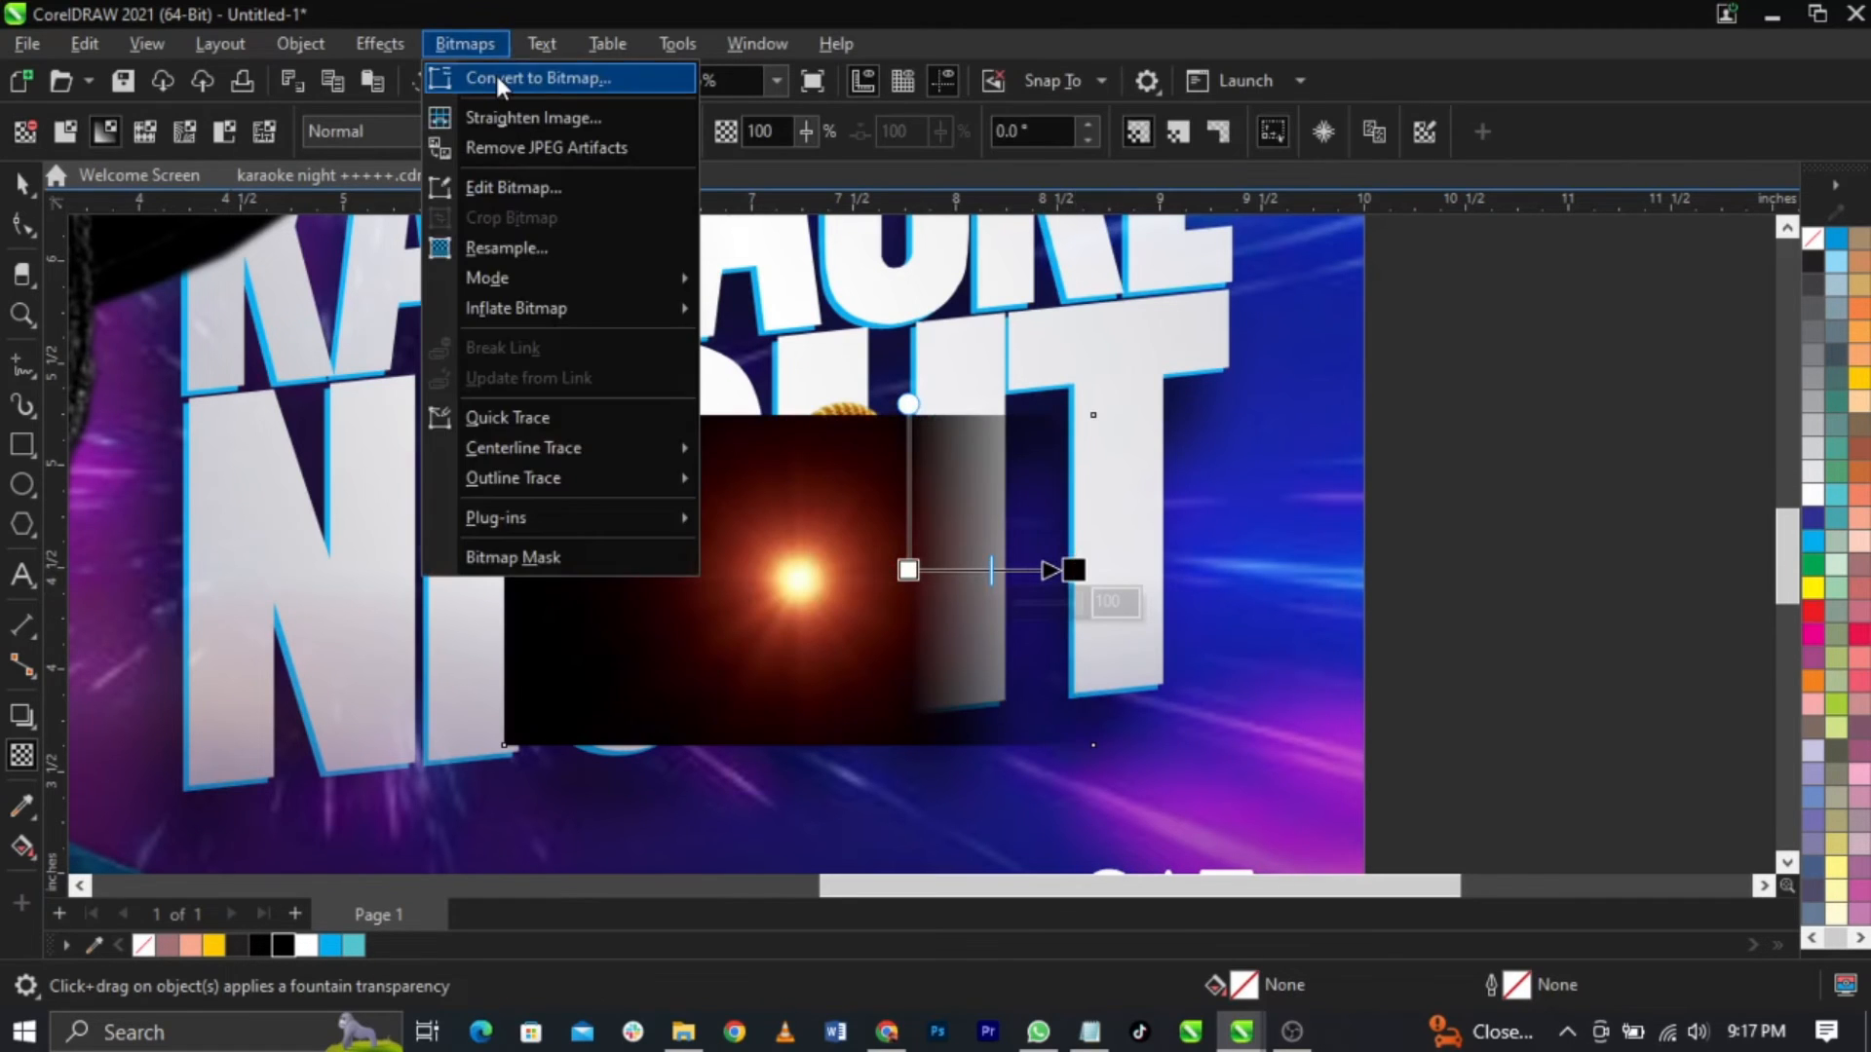
click(495, 74)
drag(805, 322, 1156, 306)
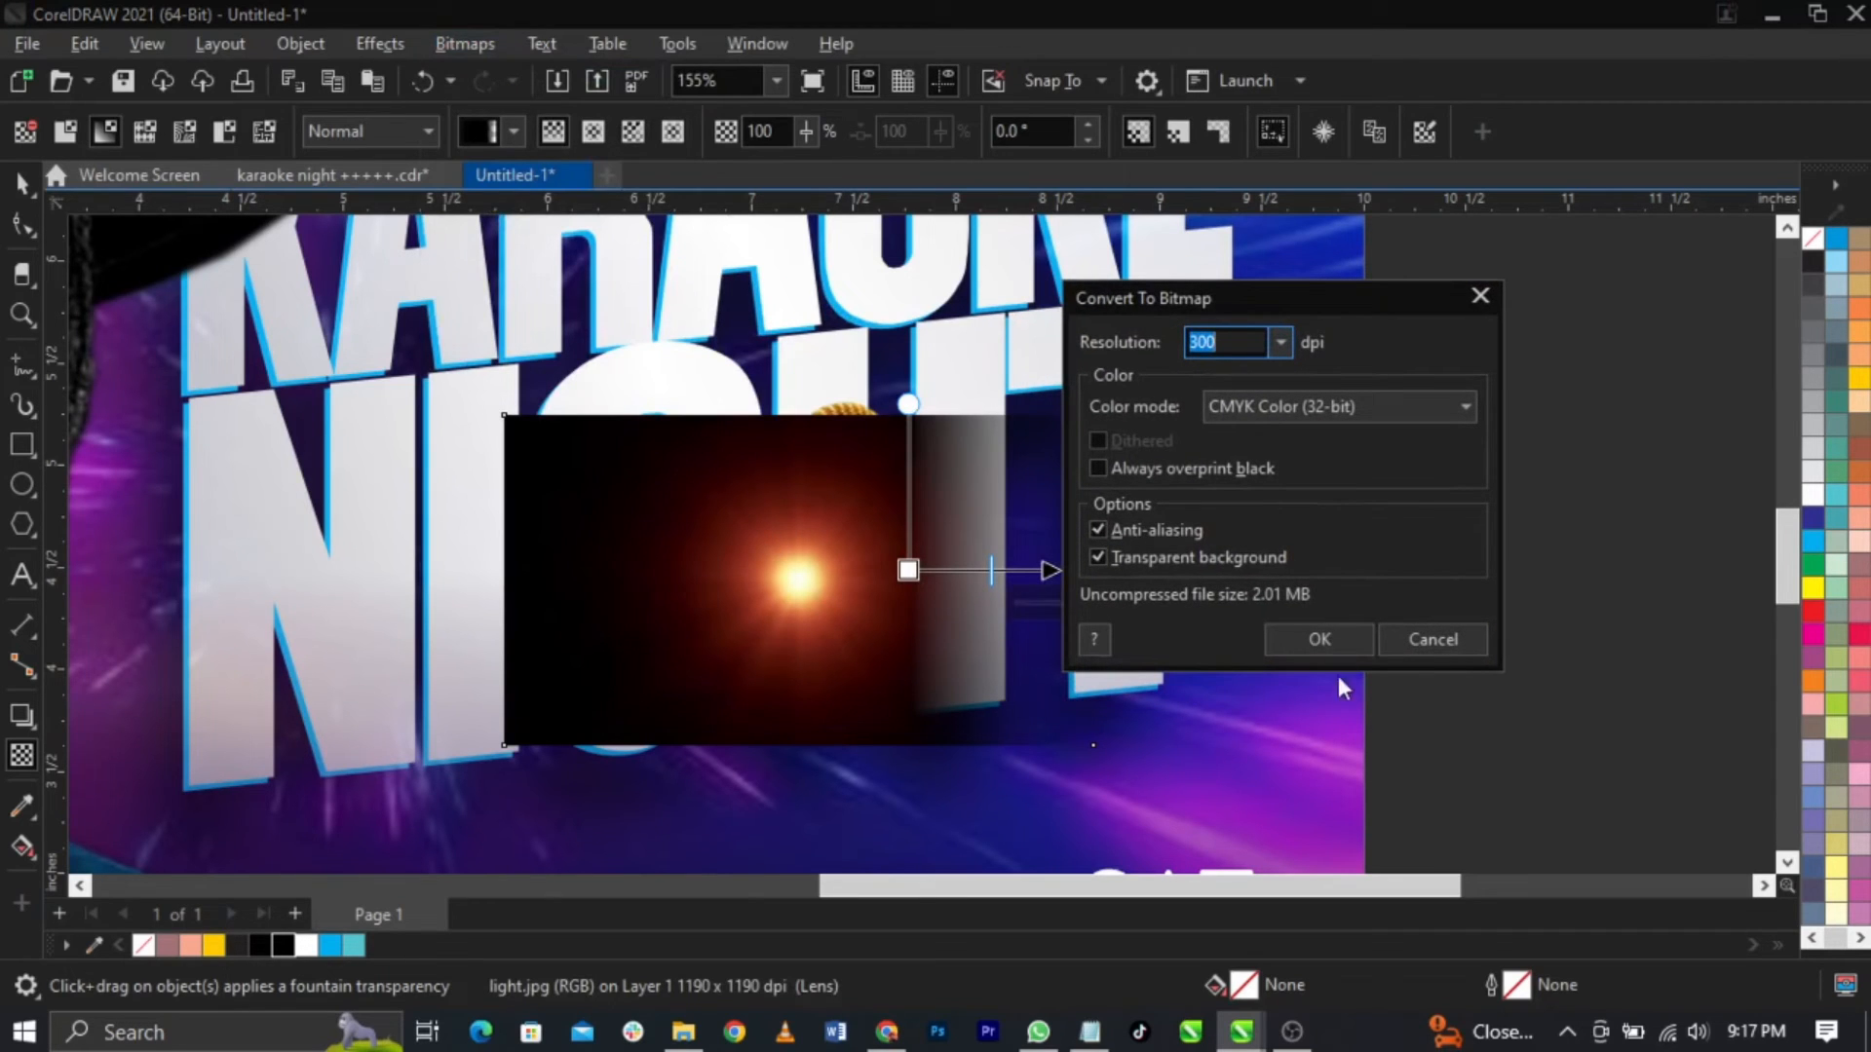
click(1406, 639)
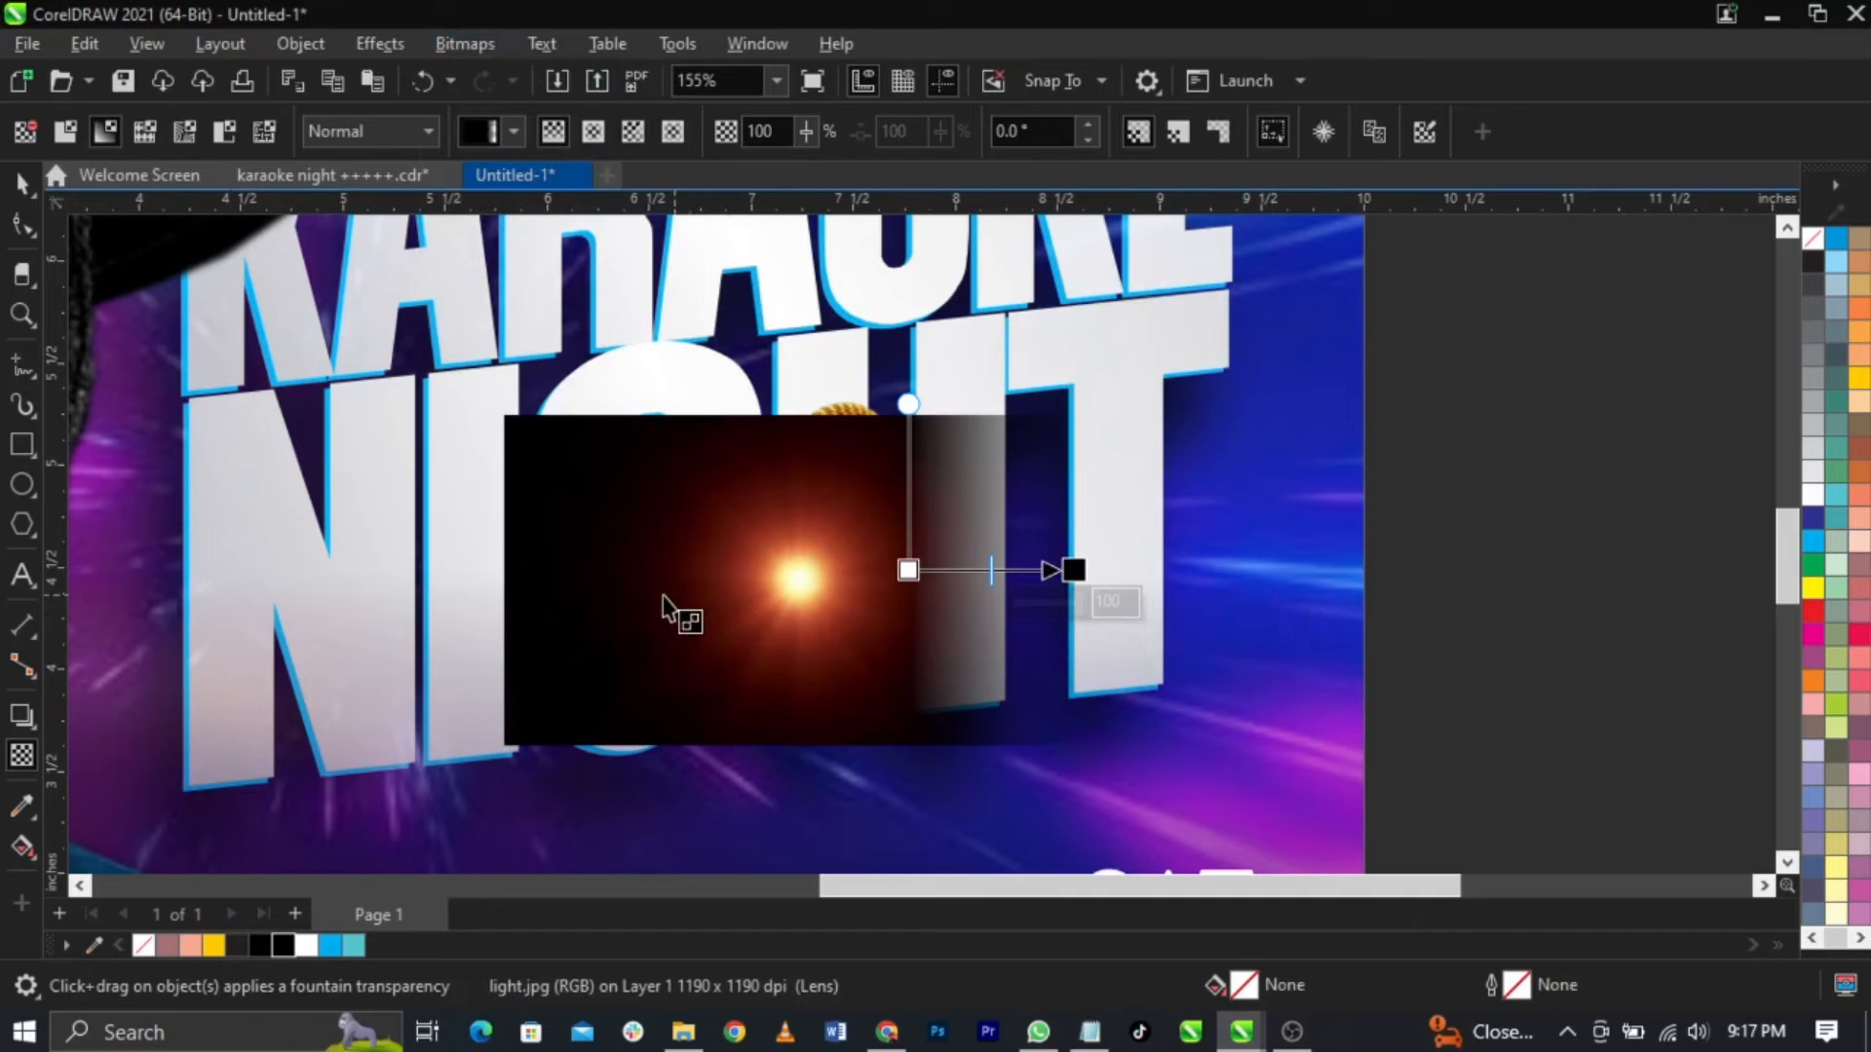
Step: Fade the flare's left edge with a linear transparency and convert it to a 300 dpi RGB Color (24-bit) bitmap with transparent background
drag(662, 596, 521, 587)
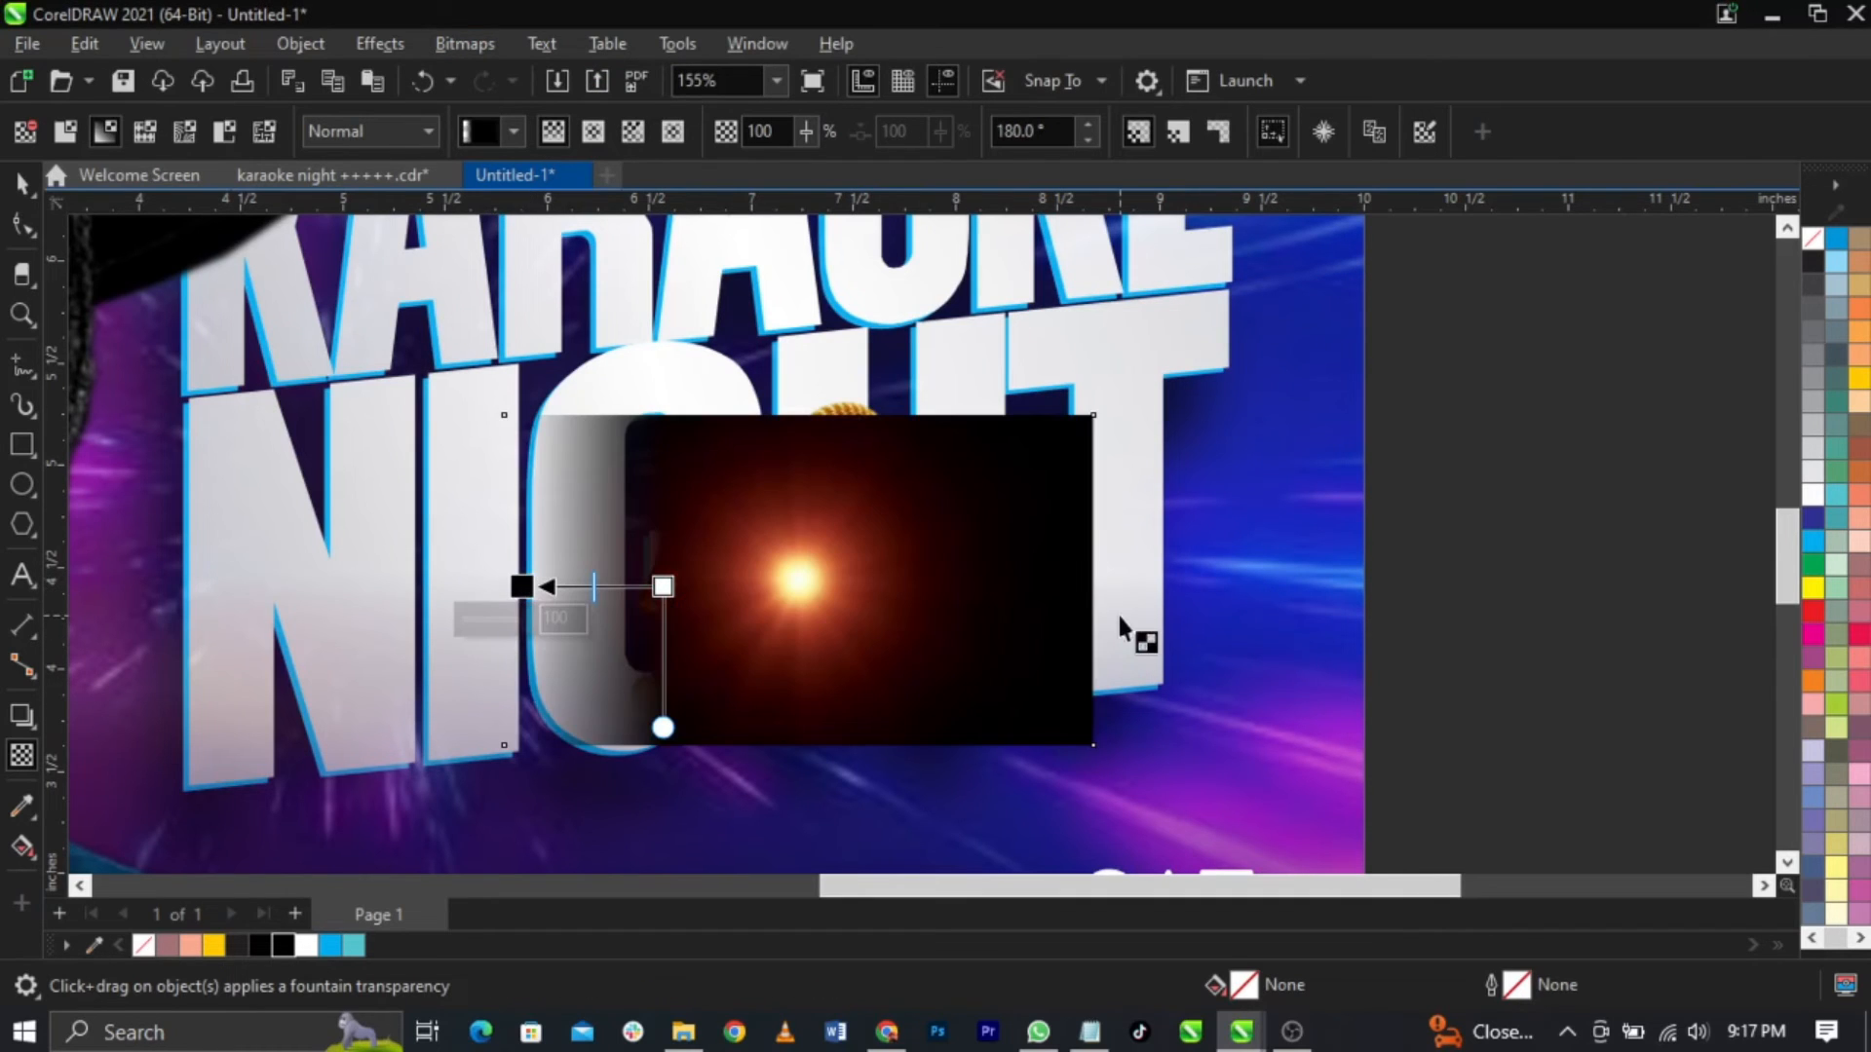
click(464, 49)
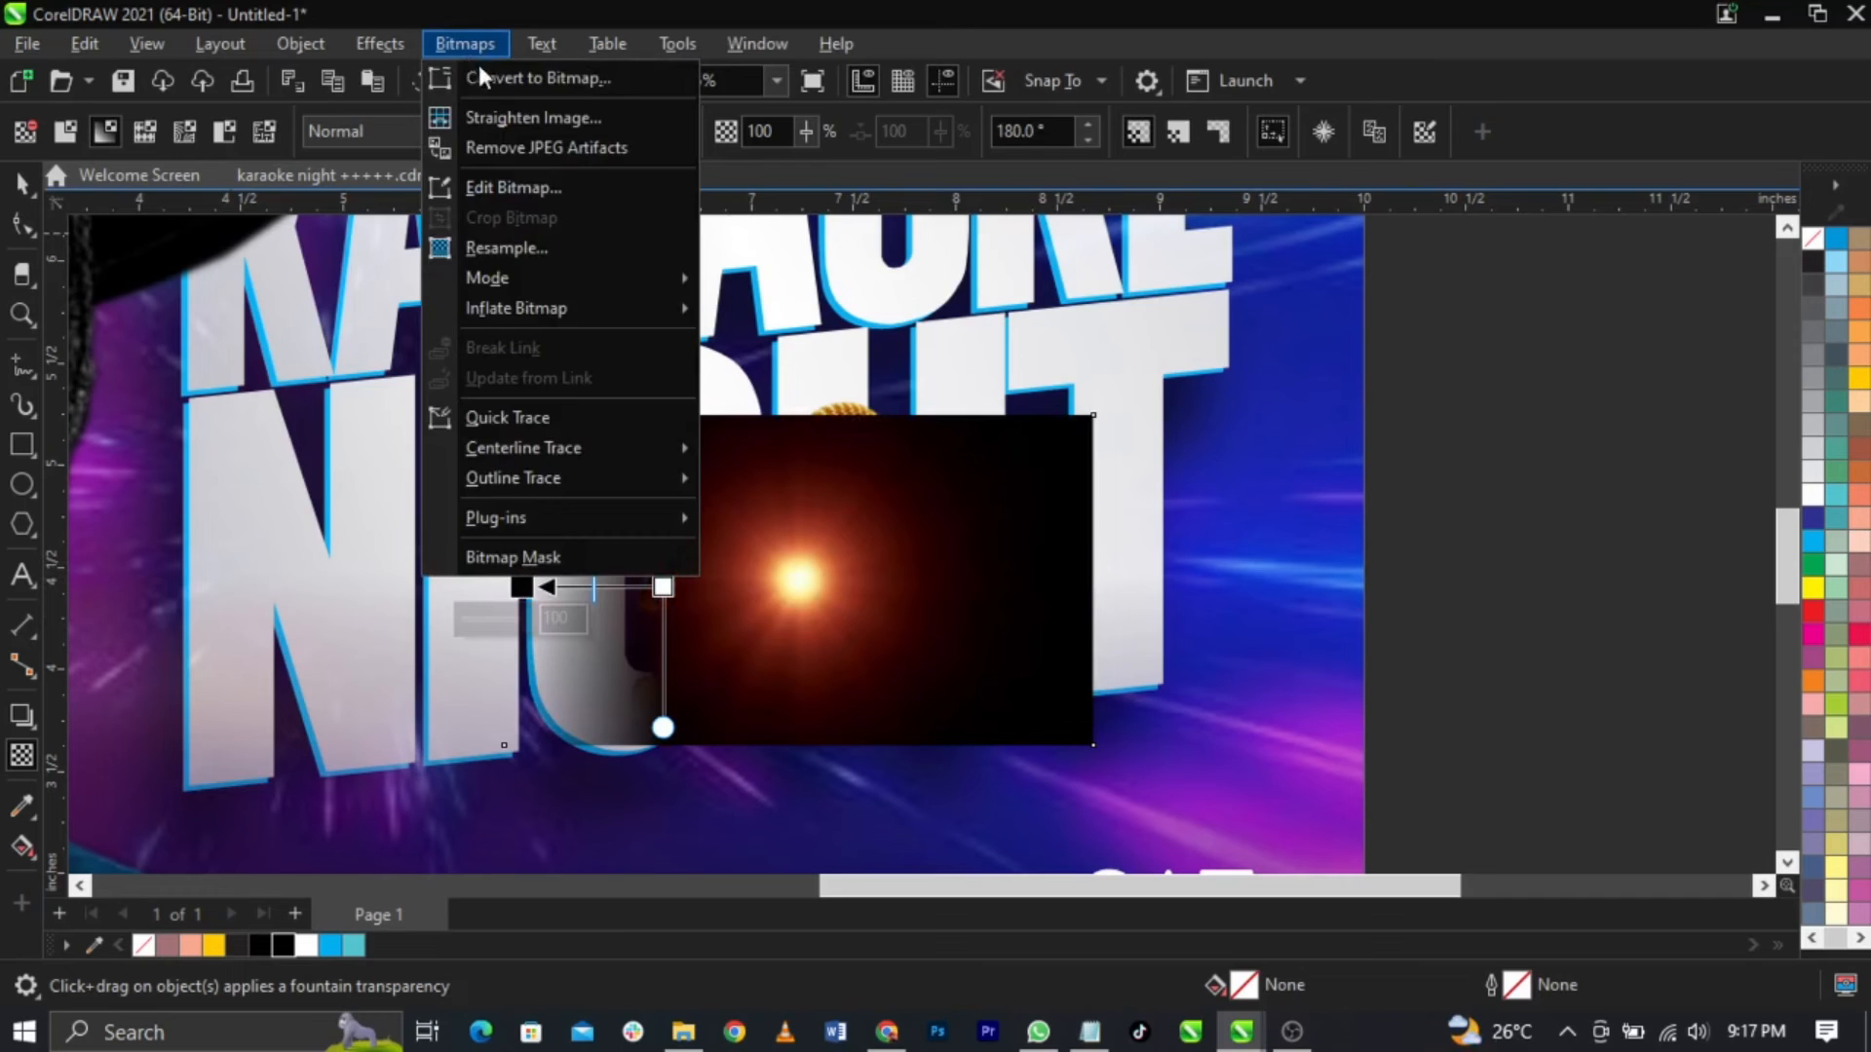
click(487, 77)
click(929, 436)
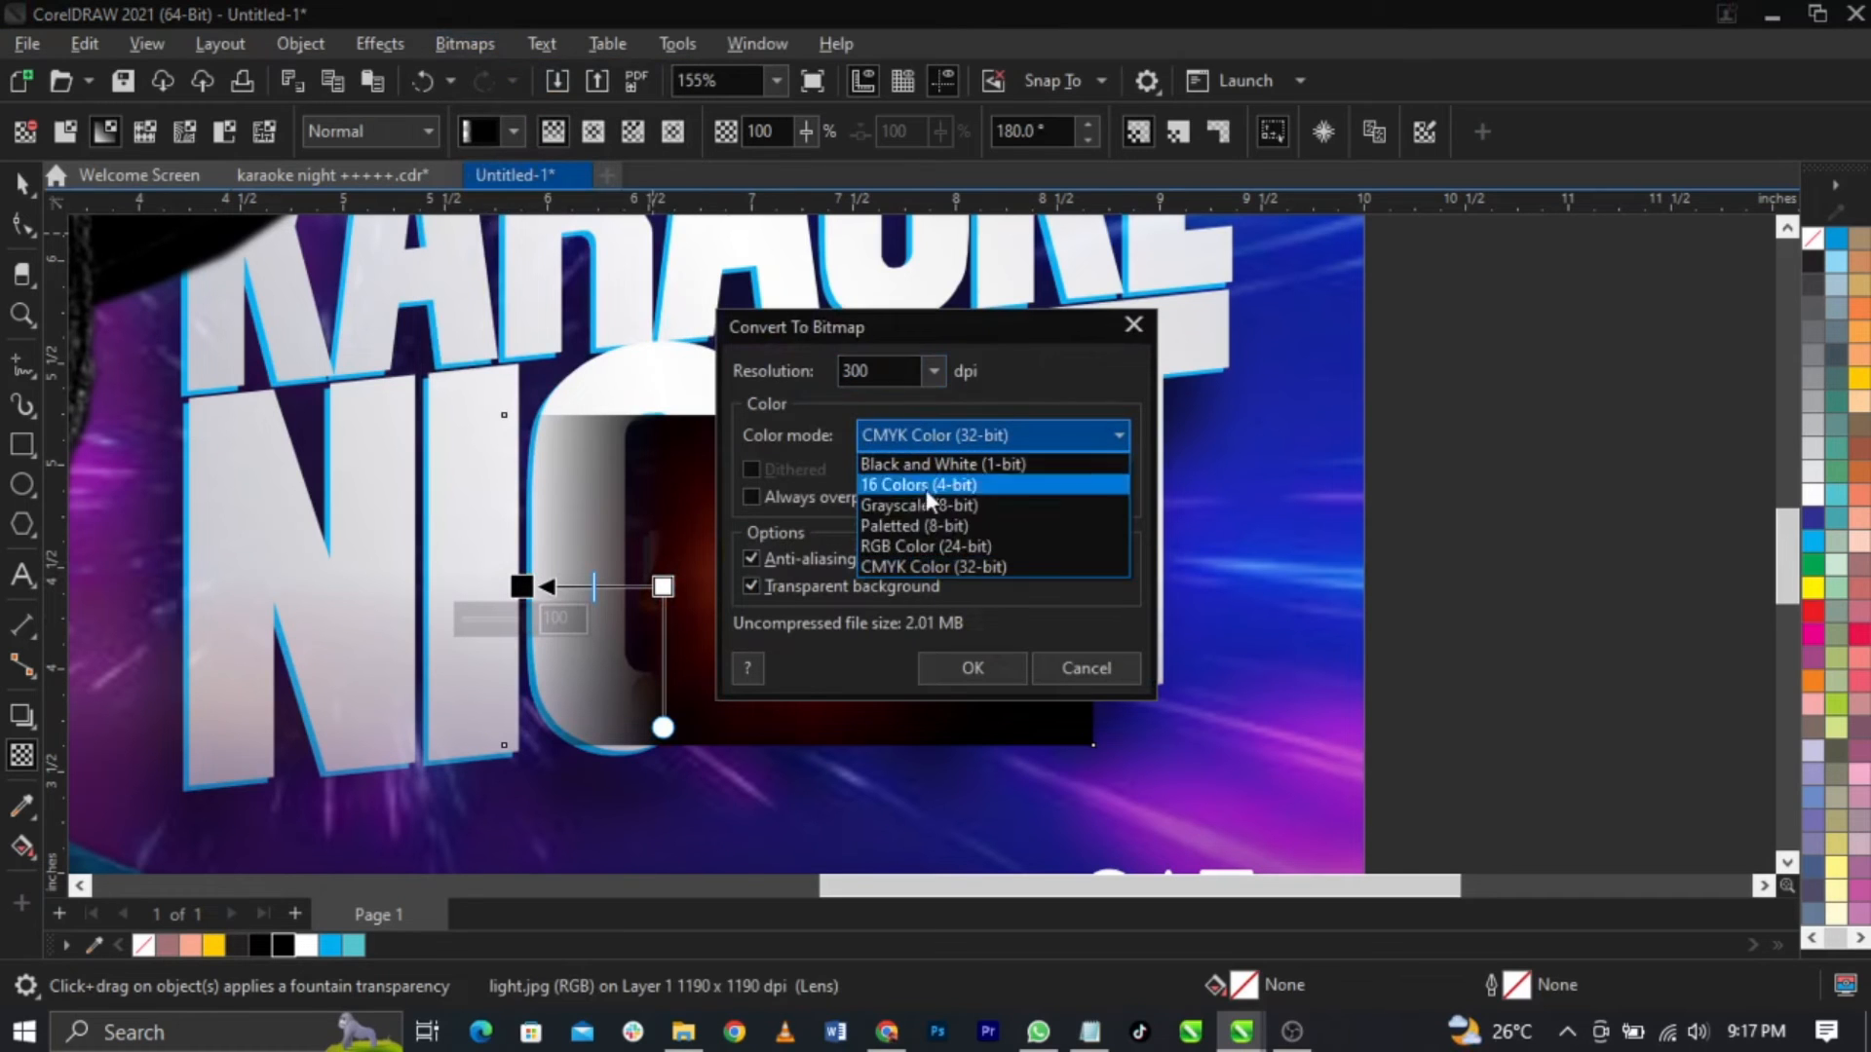
click(931, 539)
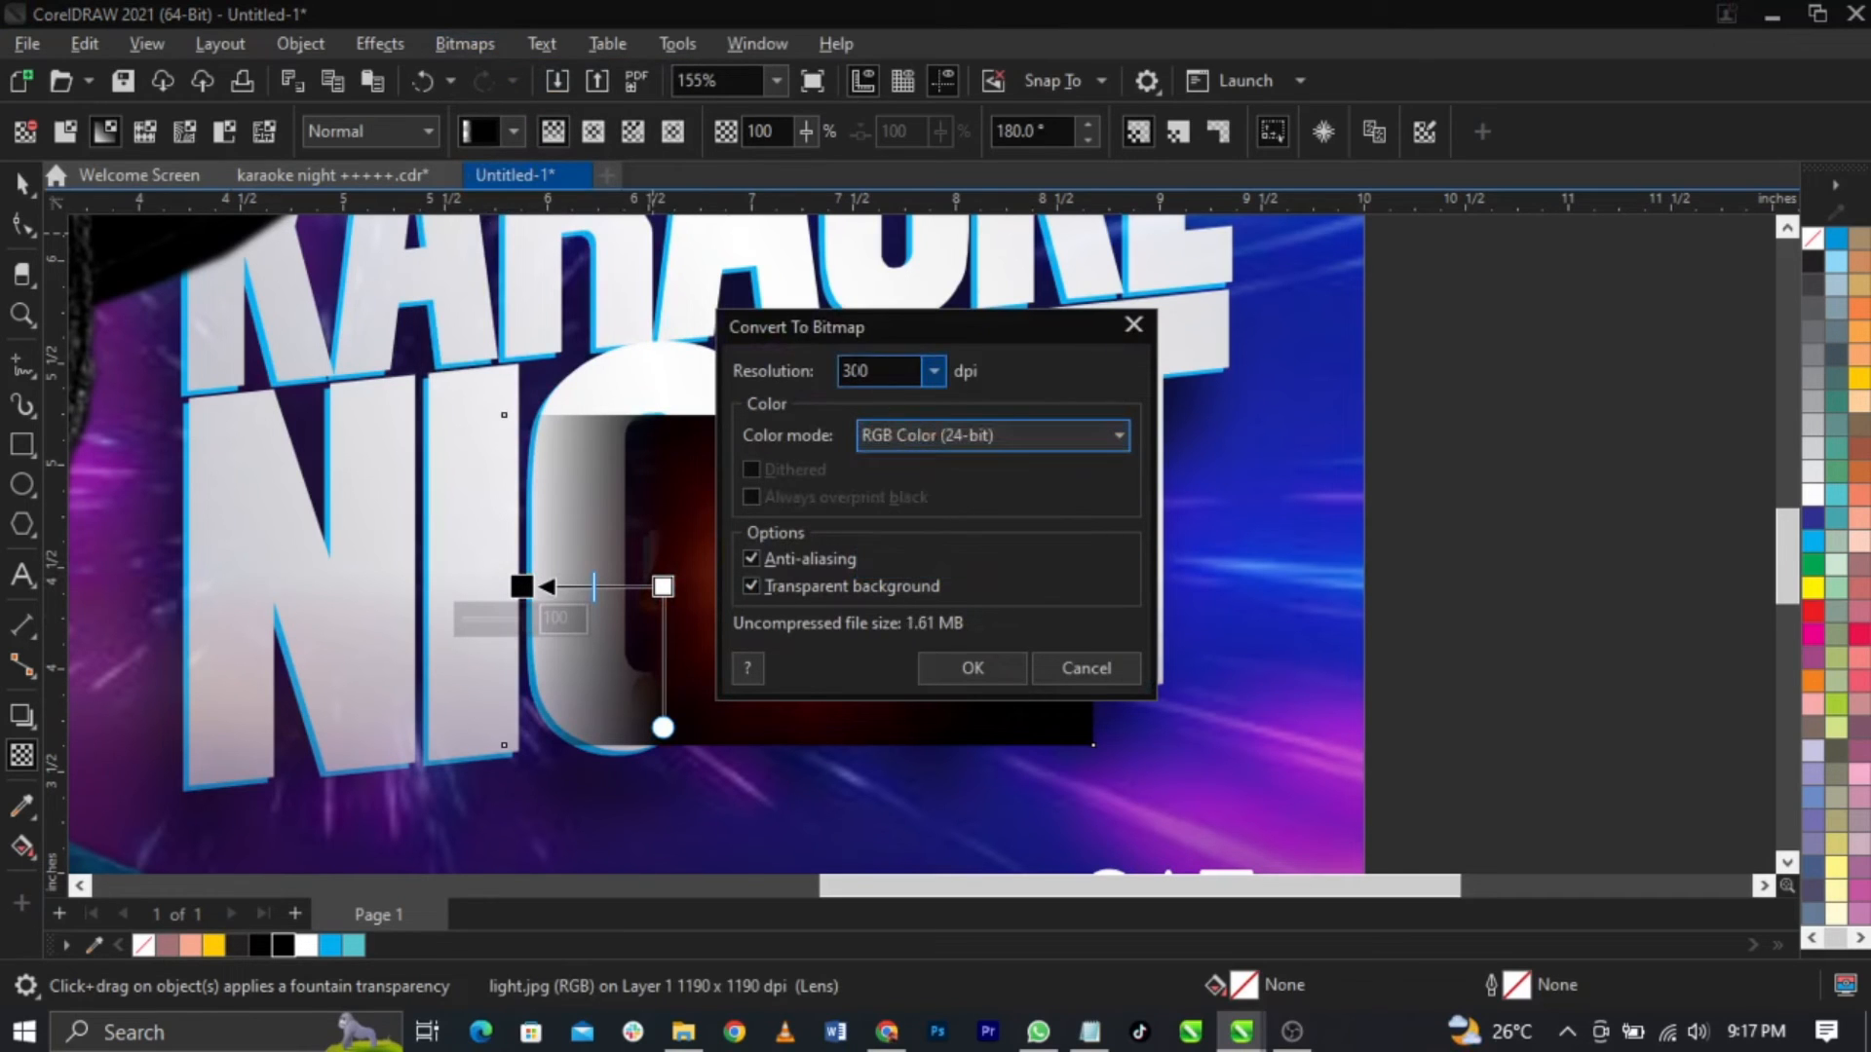
click(972, 668)
Step: Fade the flare's right edge with a linear transparency and convert it to a bitmap with the same settings
drag(932, 594, 1094, 595)
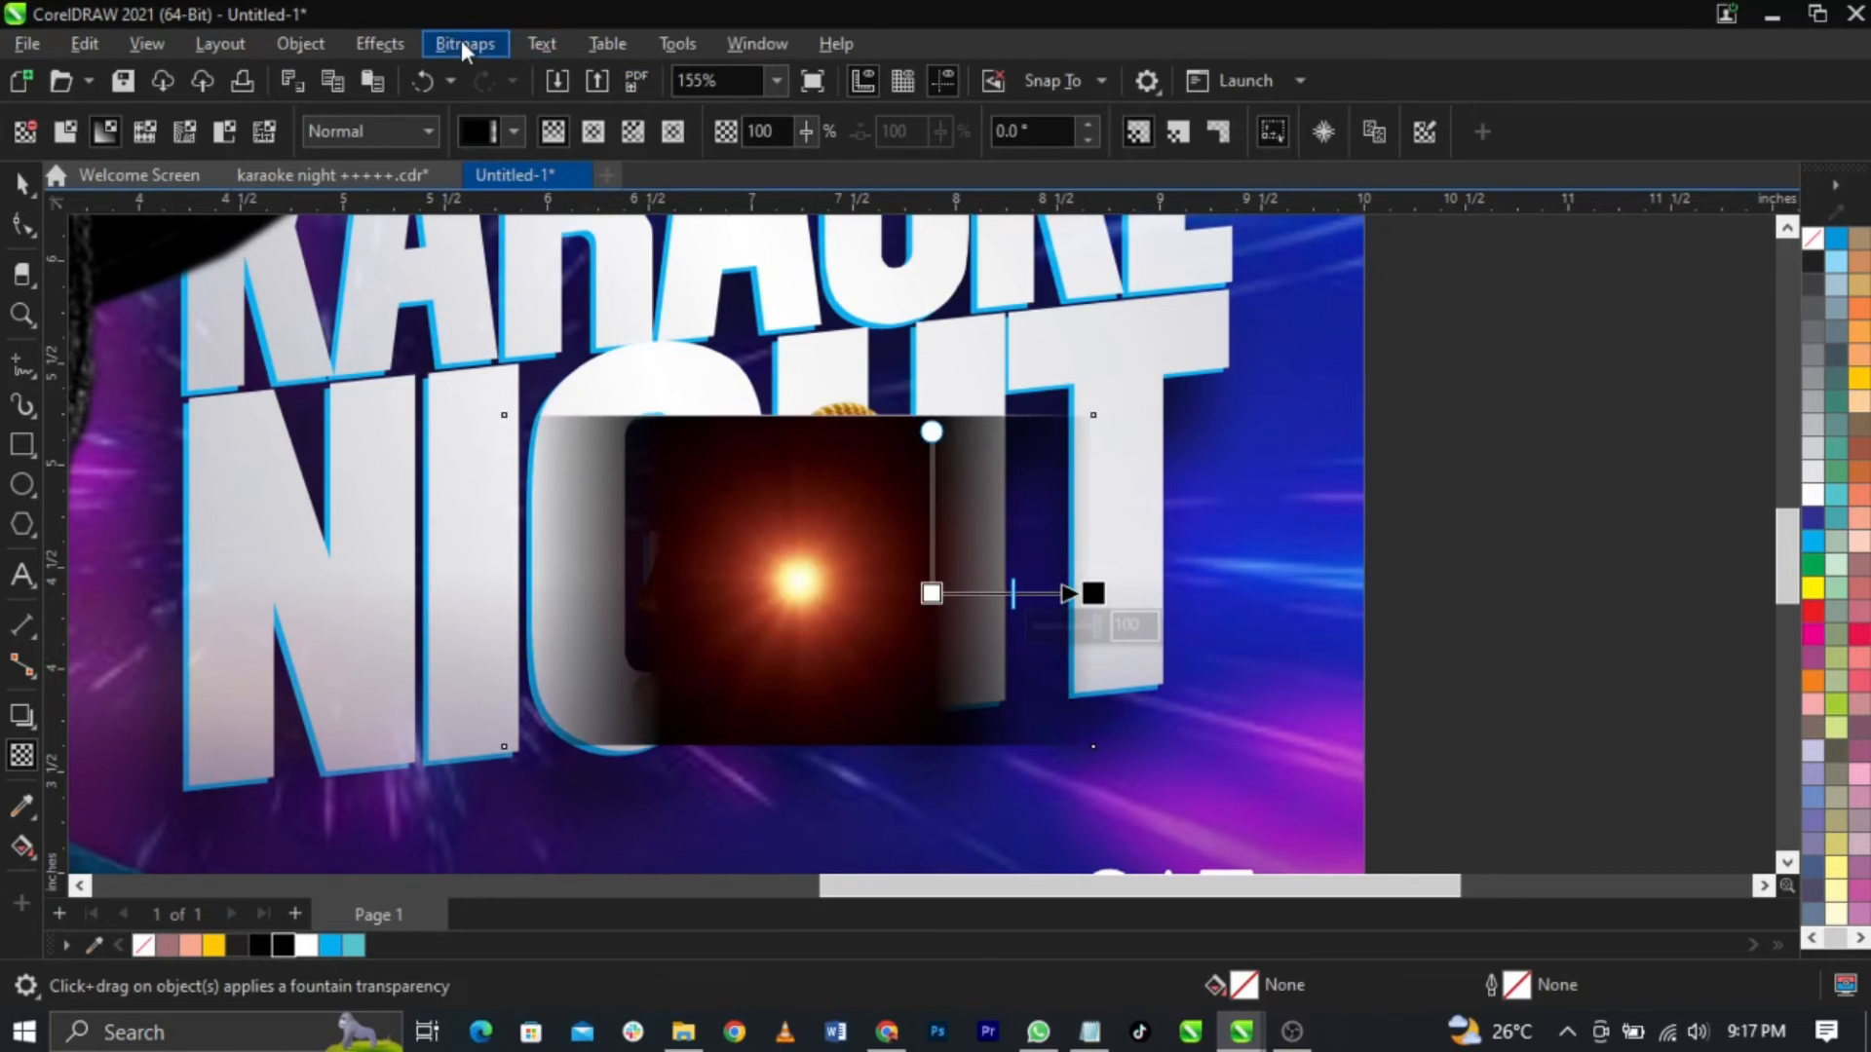
click(462, 43)
click(492, 76)
click(965, 668)
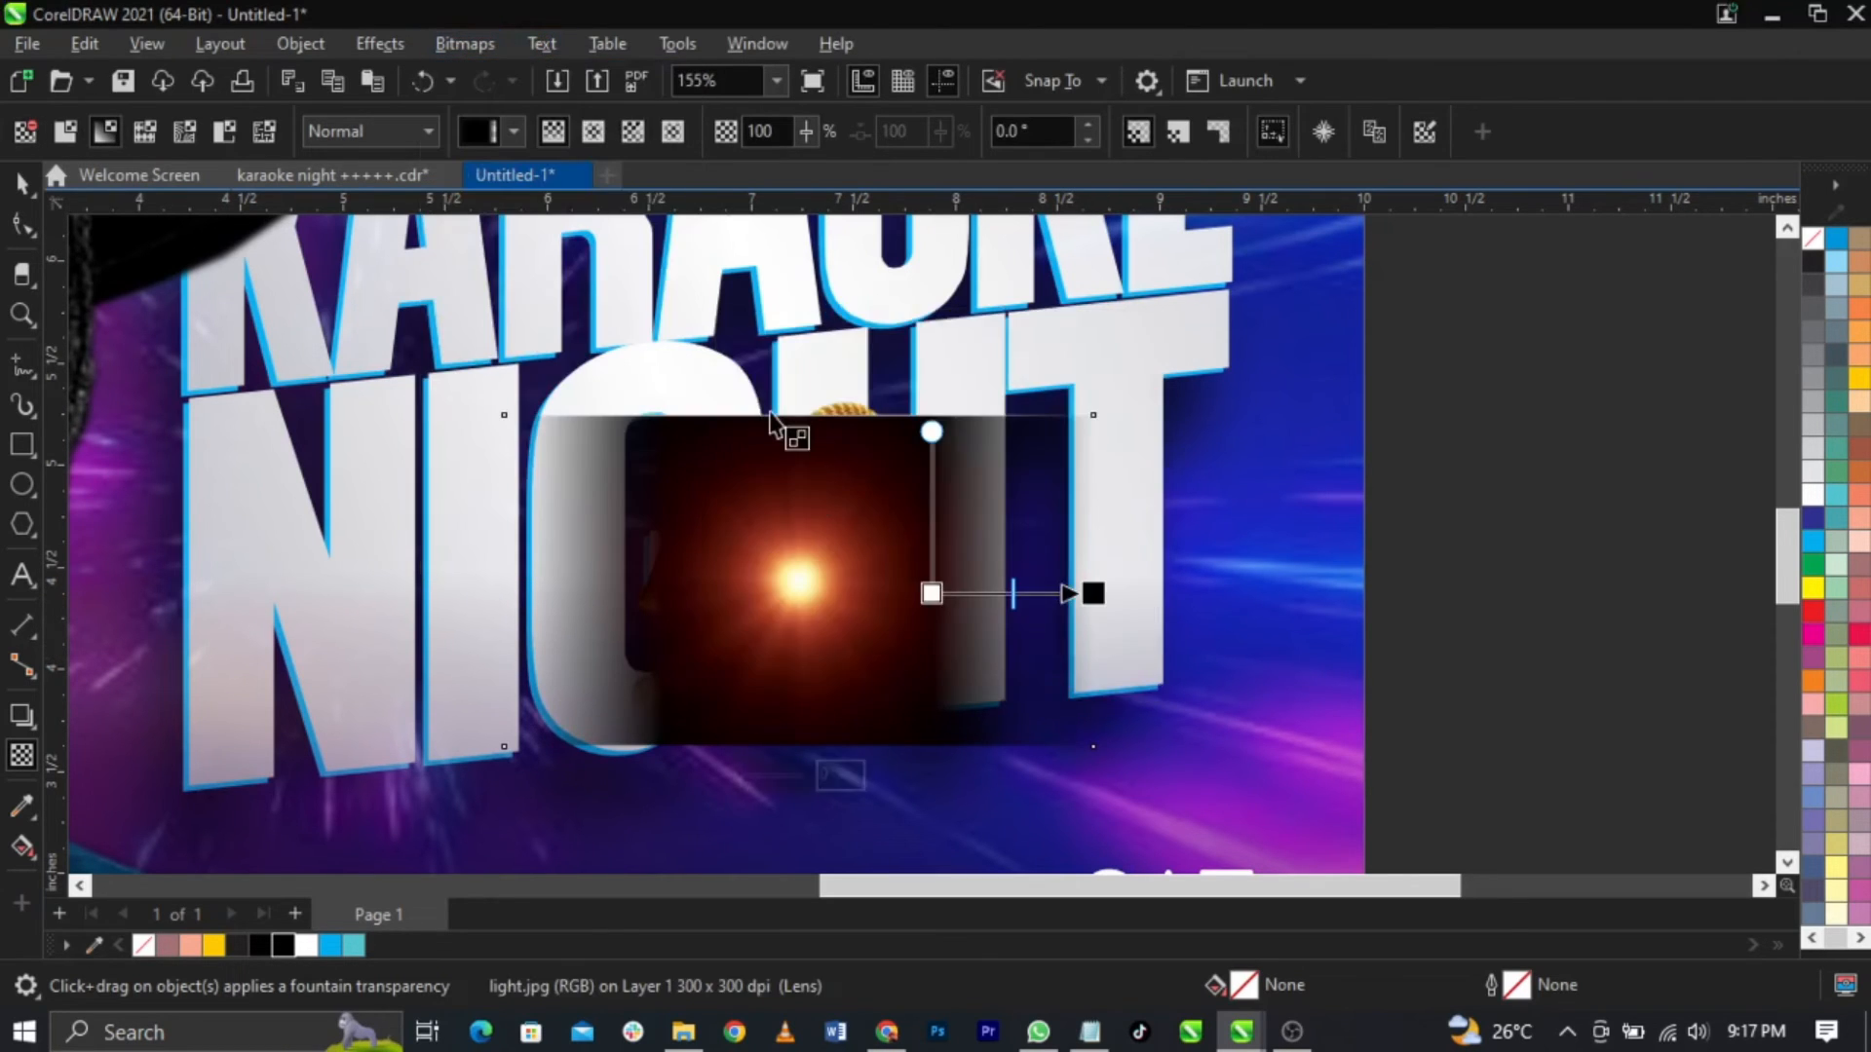
Step: Fade the flare's top edge with an upward linear transparency and convert it to a 300 dpi RGB bitmap
scroll(769, 424, up, 2)
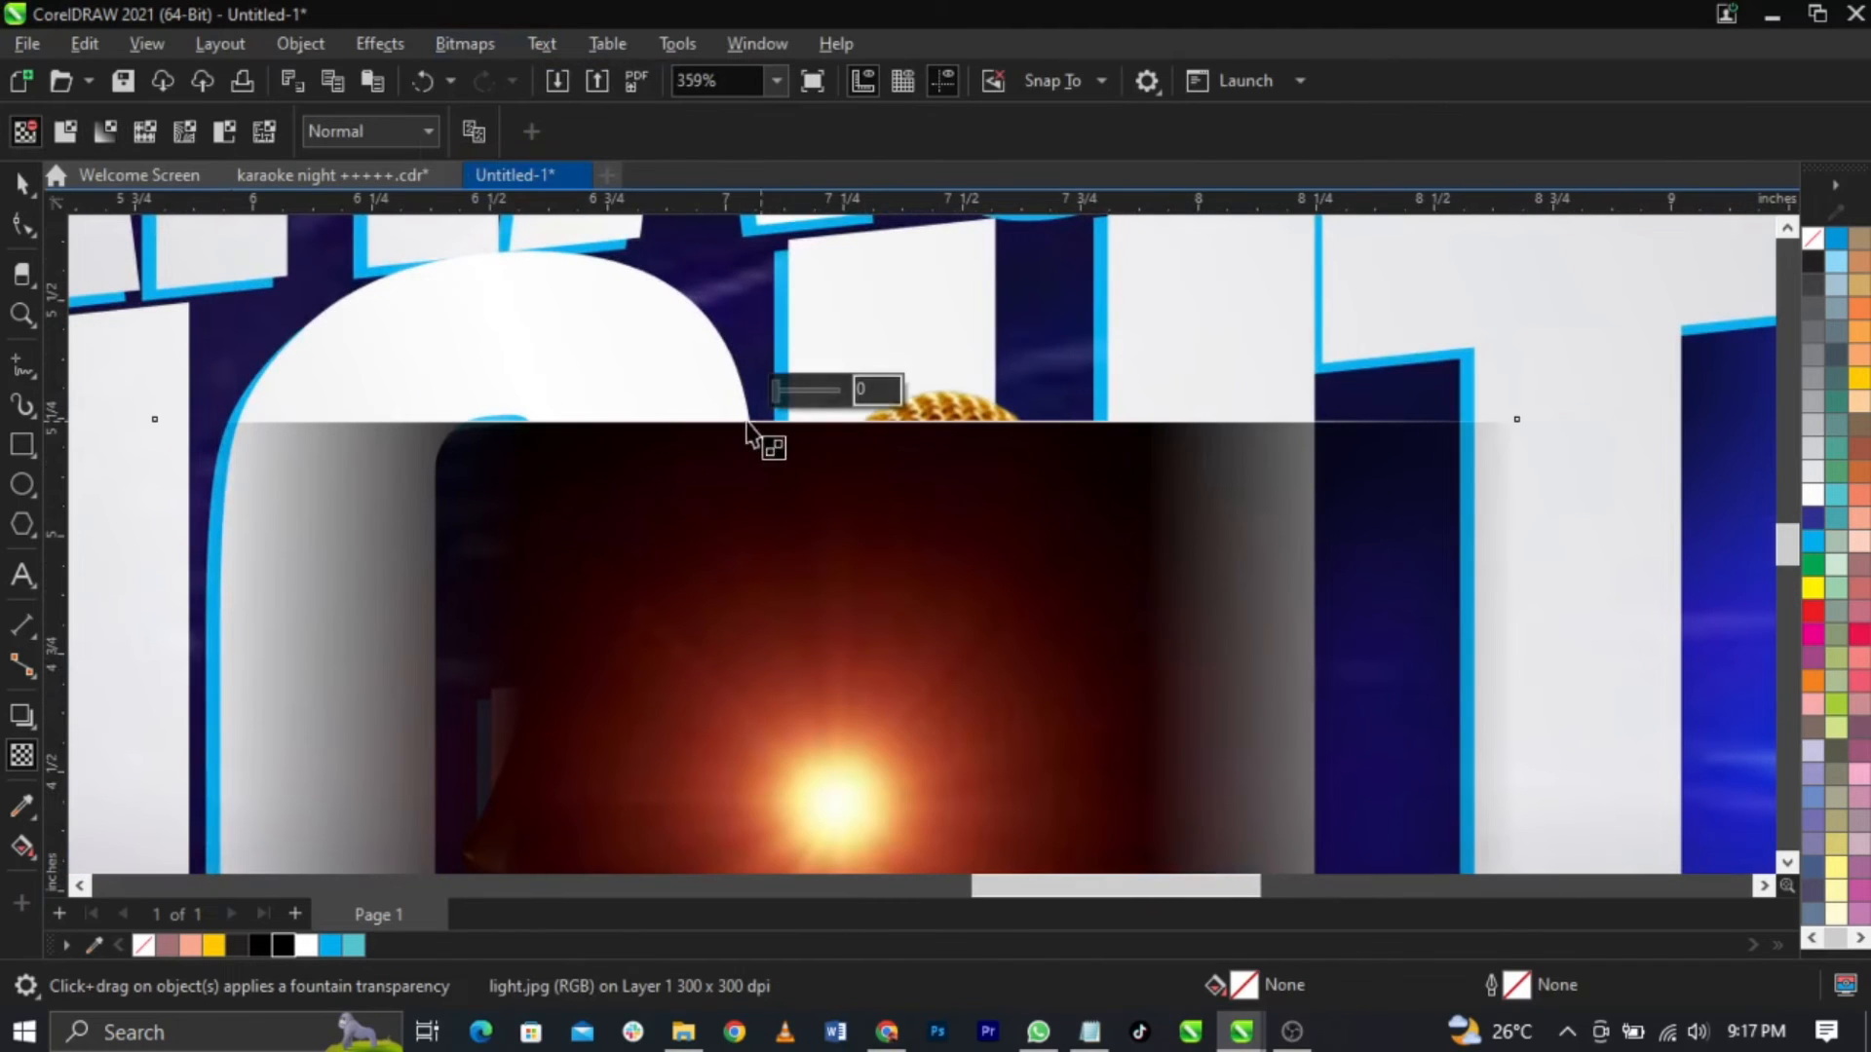
drag(861, 536, 863, 432)
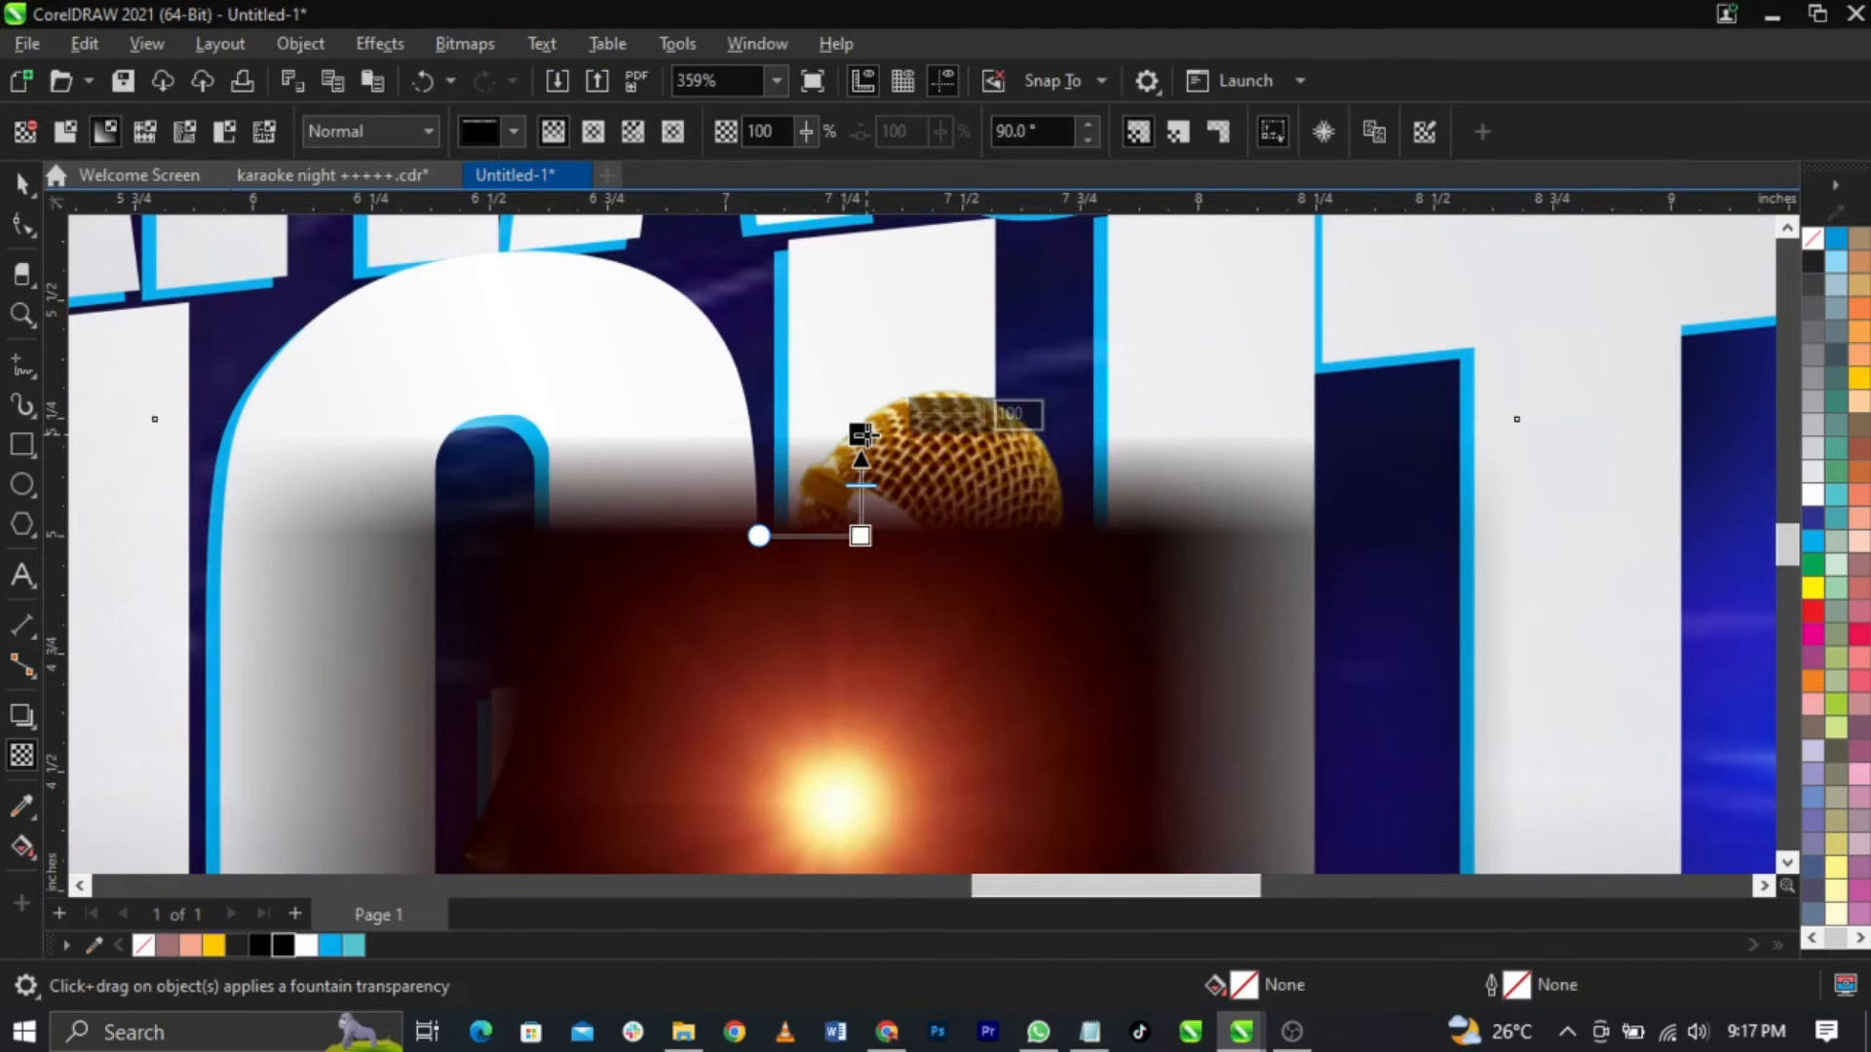
click(501, 51)
click(499, 75)
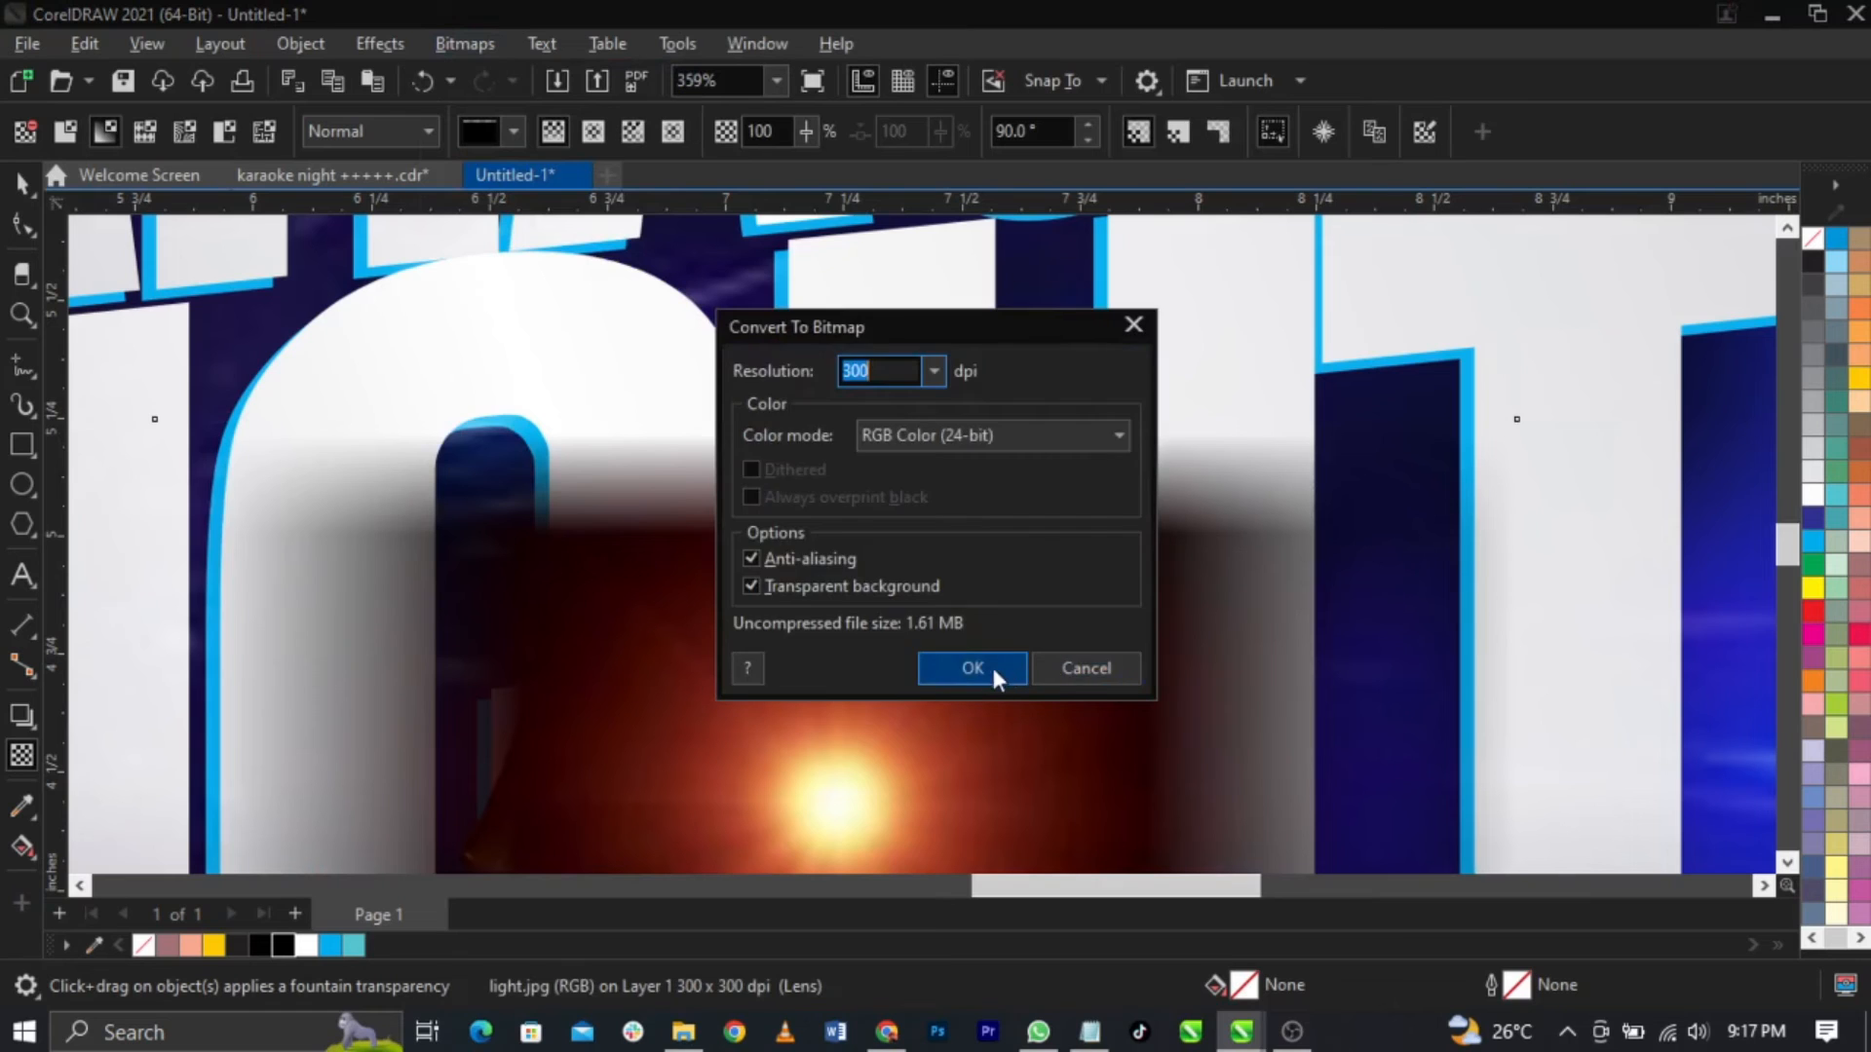
click(968, 668)
Step: Fade the flare's bottom edge with a downward linear transparency and set its merge mode to Screen
scroll(916, 531, down, 1)
scroll(916, 531, down, 2)
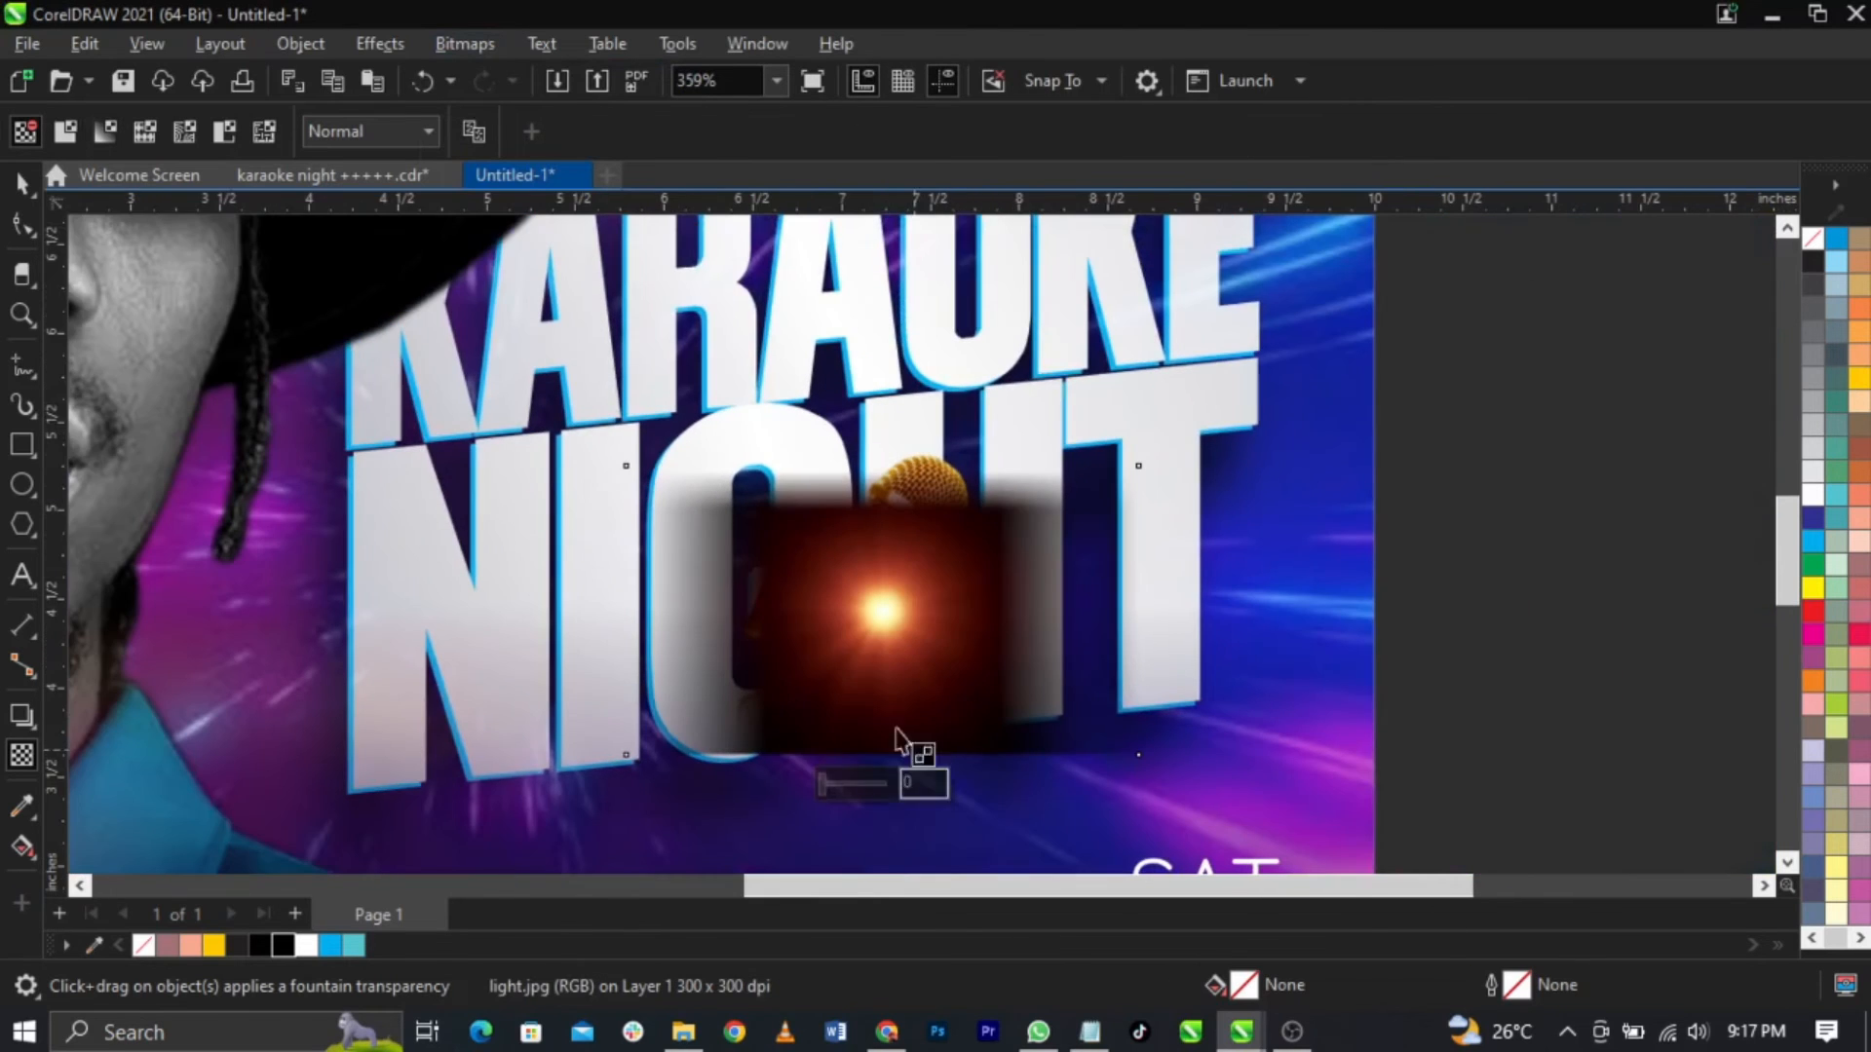
drag(870, 666, 870, 755)
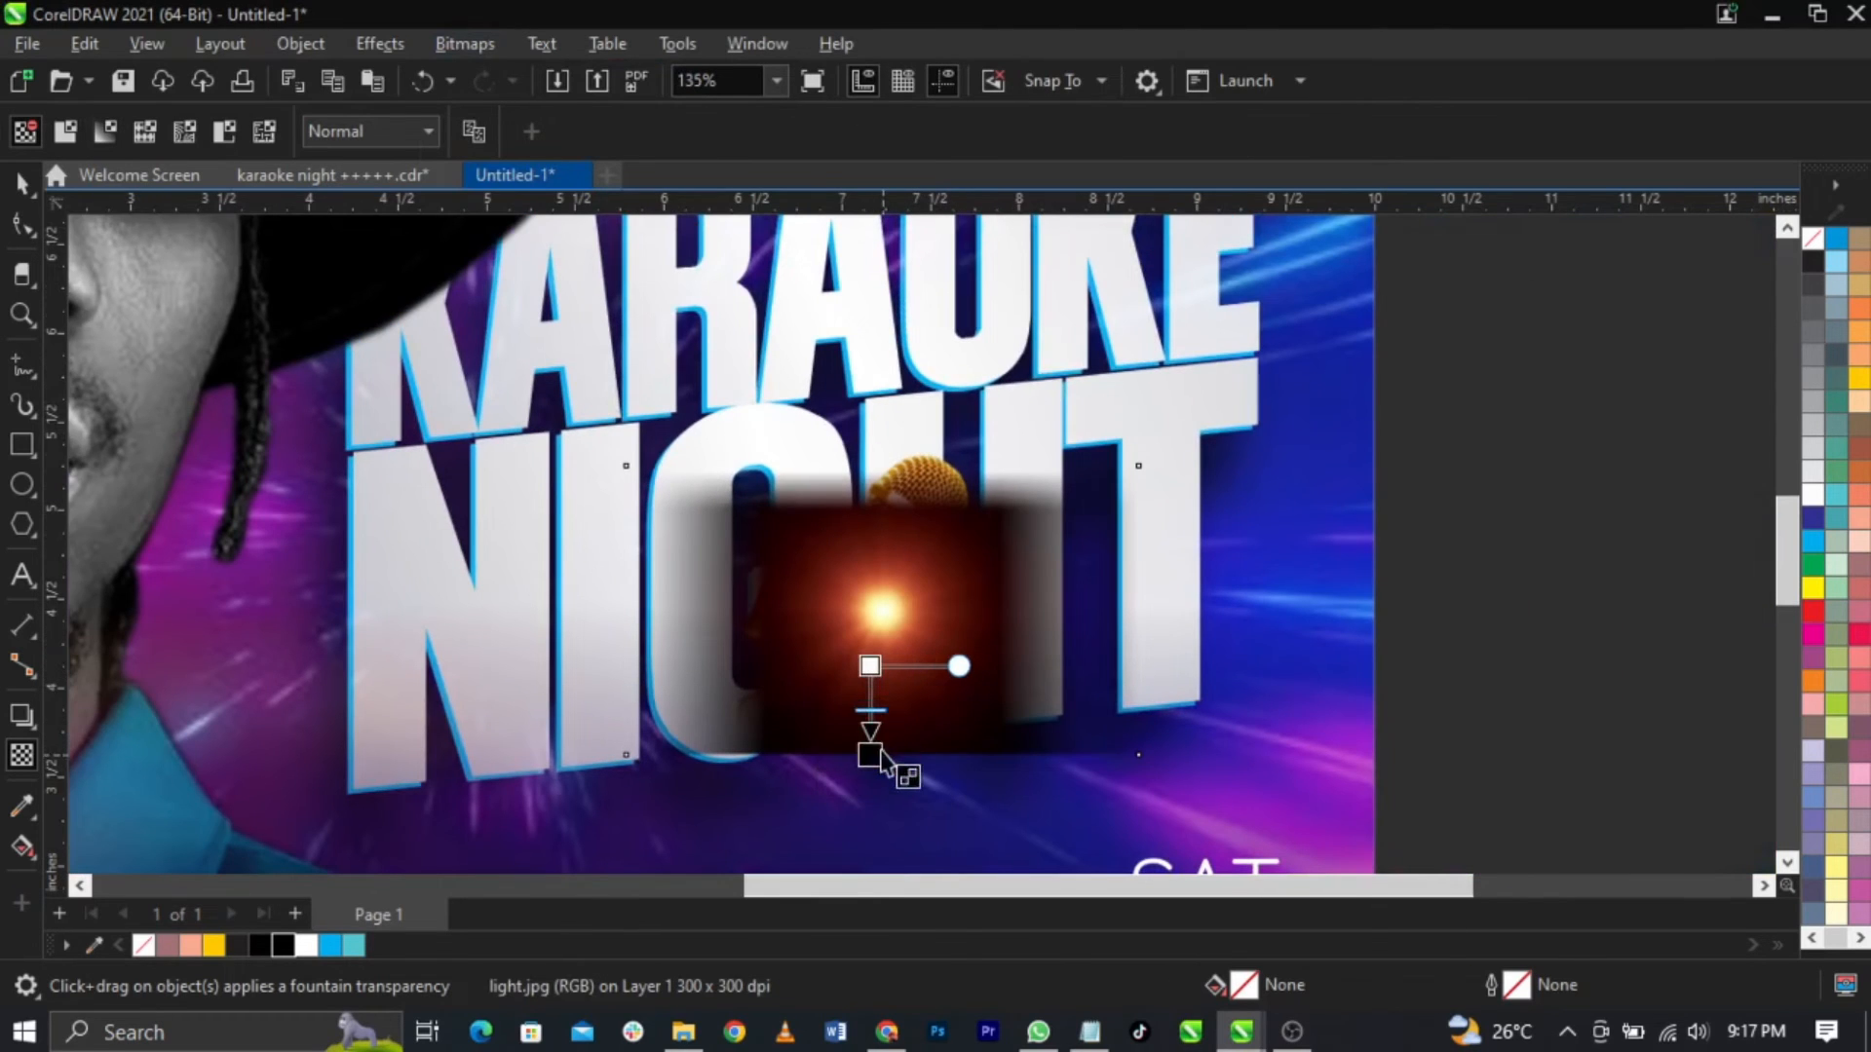
click(357, 132)
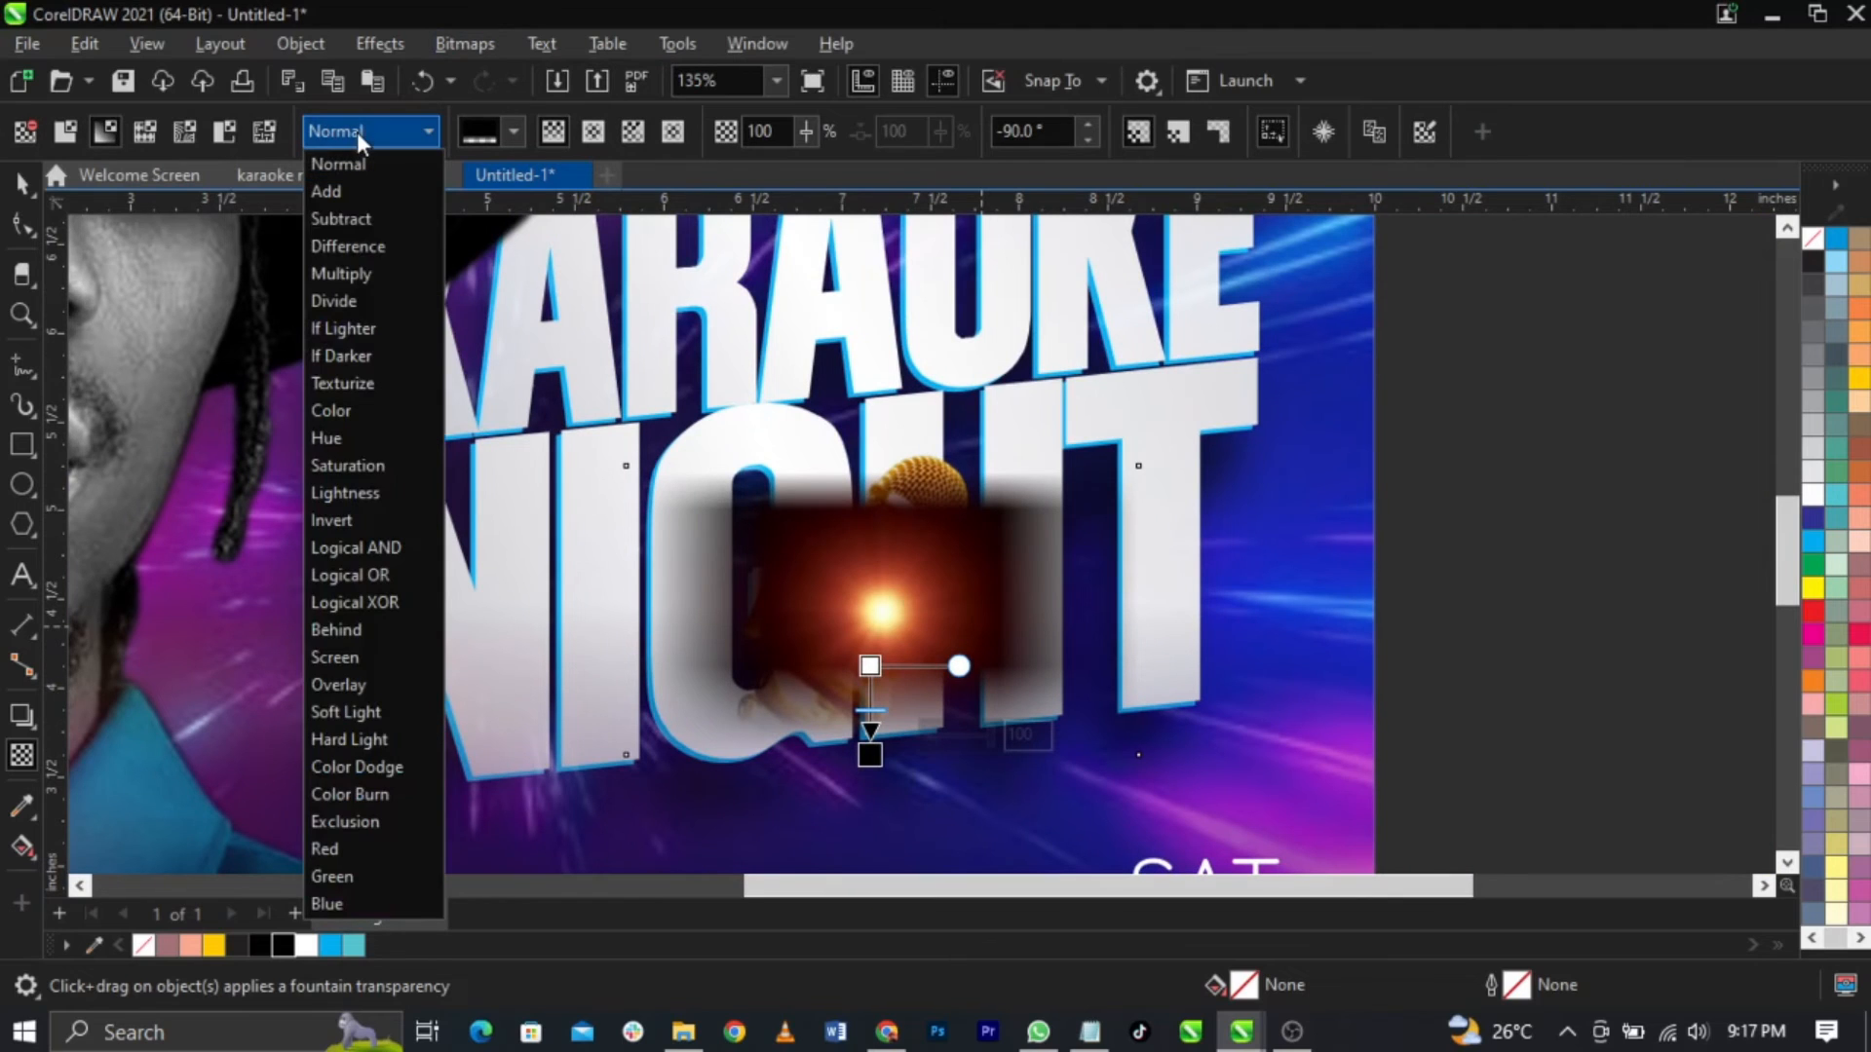
click(359, 657)
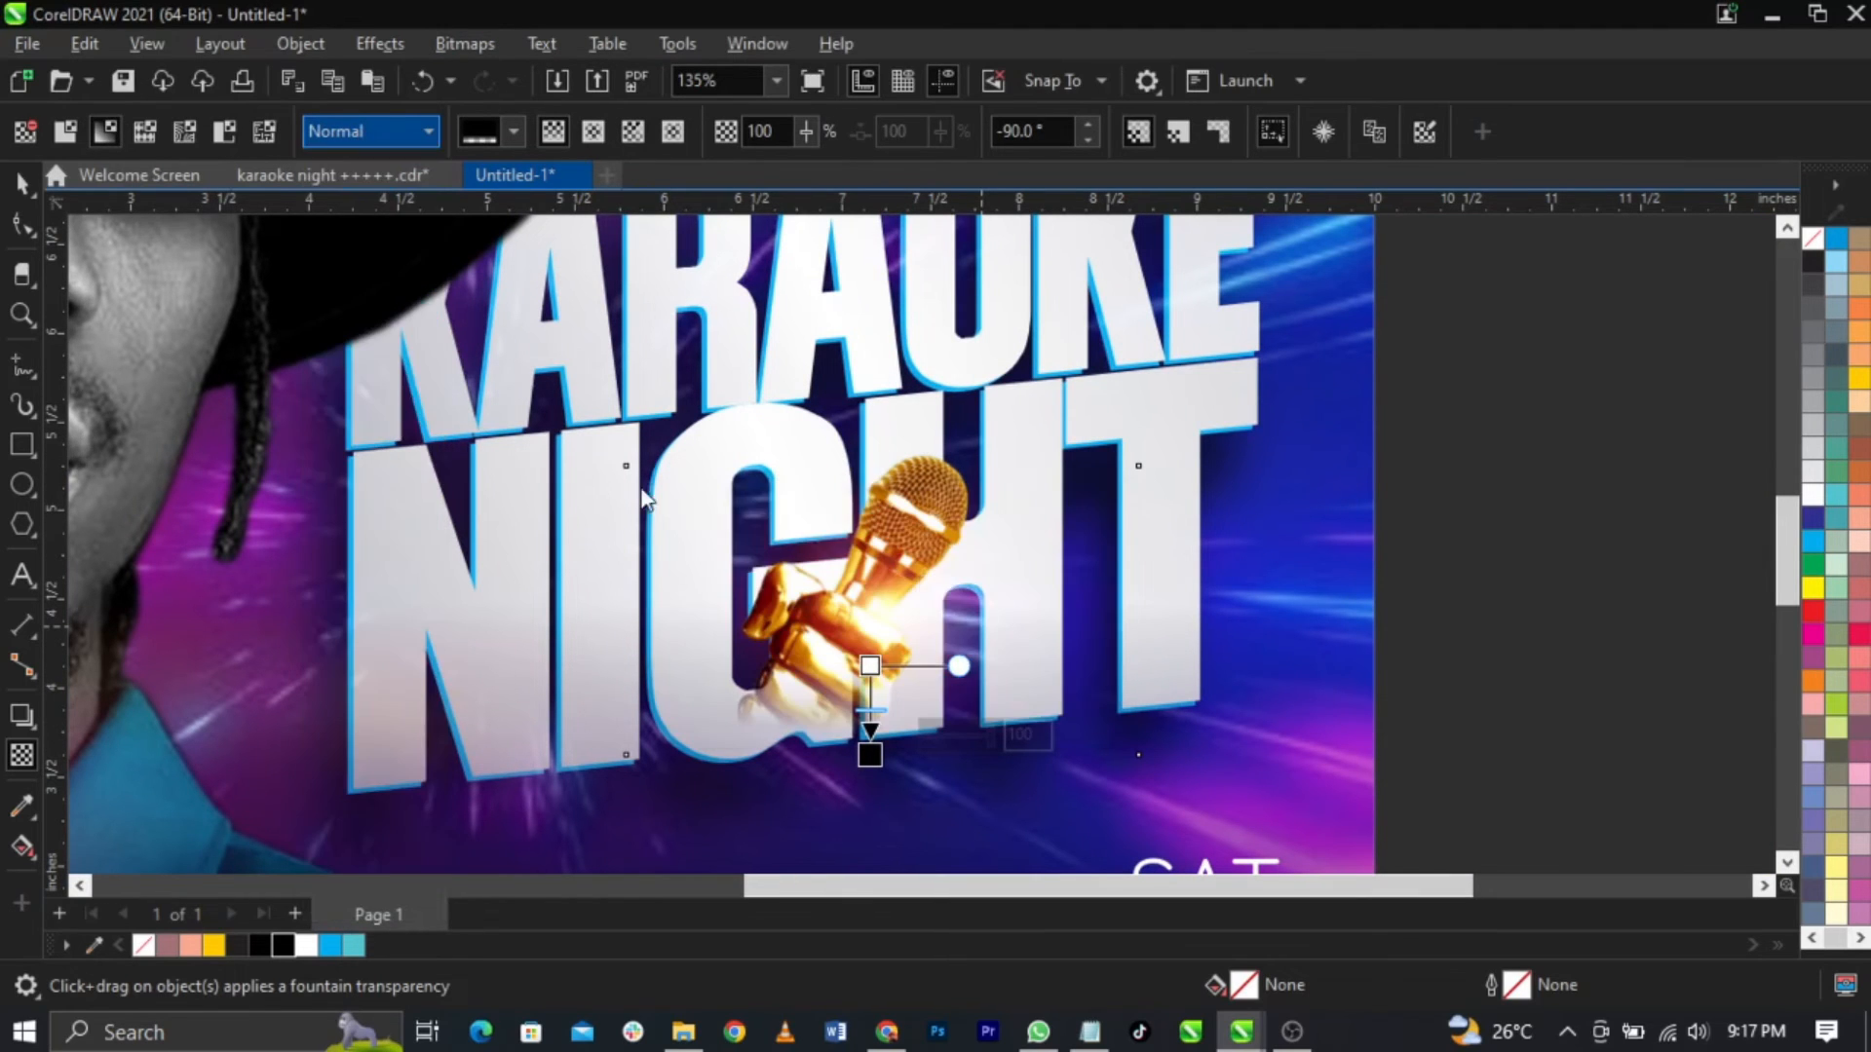
Step: Move the flare up onto the microphone head and enlarge it to about 4.64 by 2.61 in
key(space)
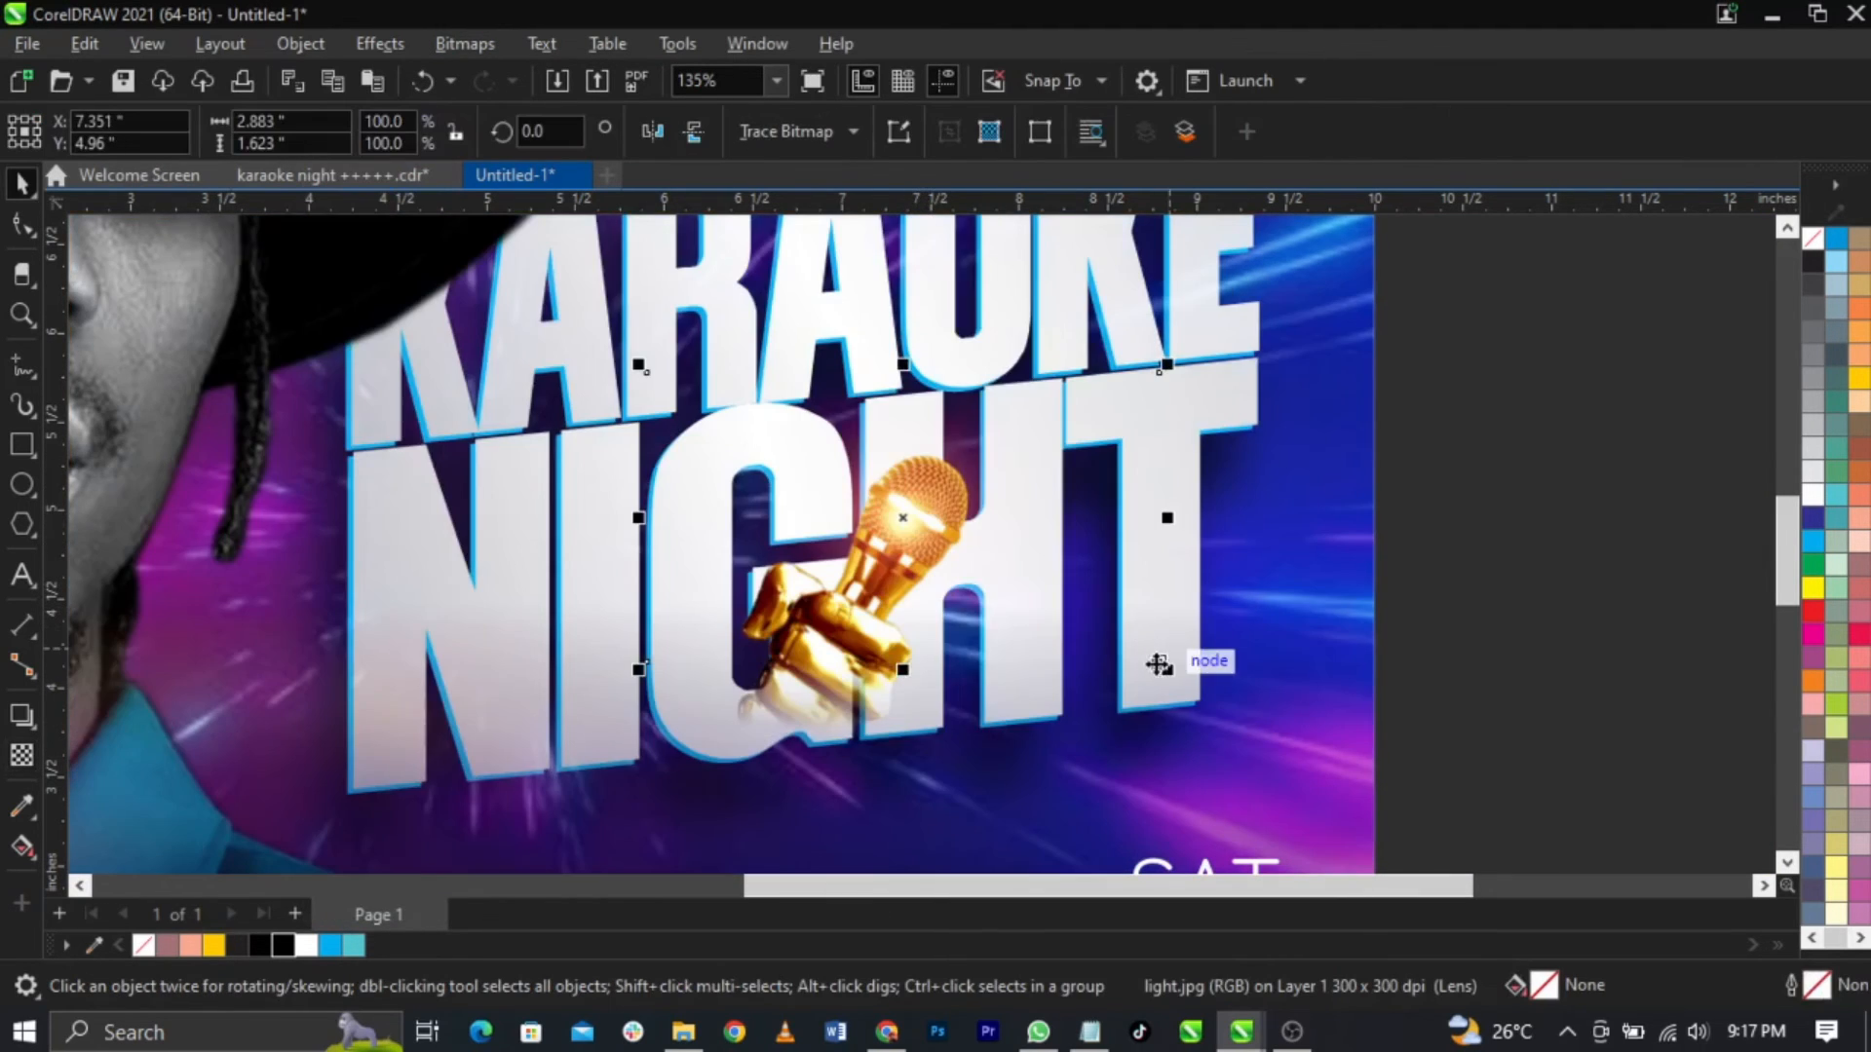
drag(1159, 665, 1320, 757)
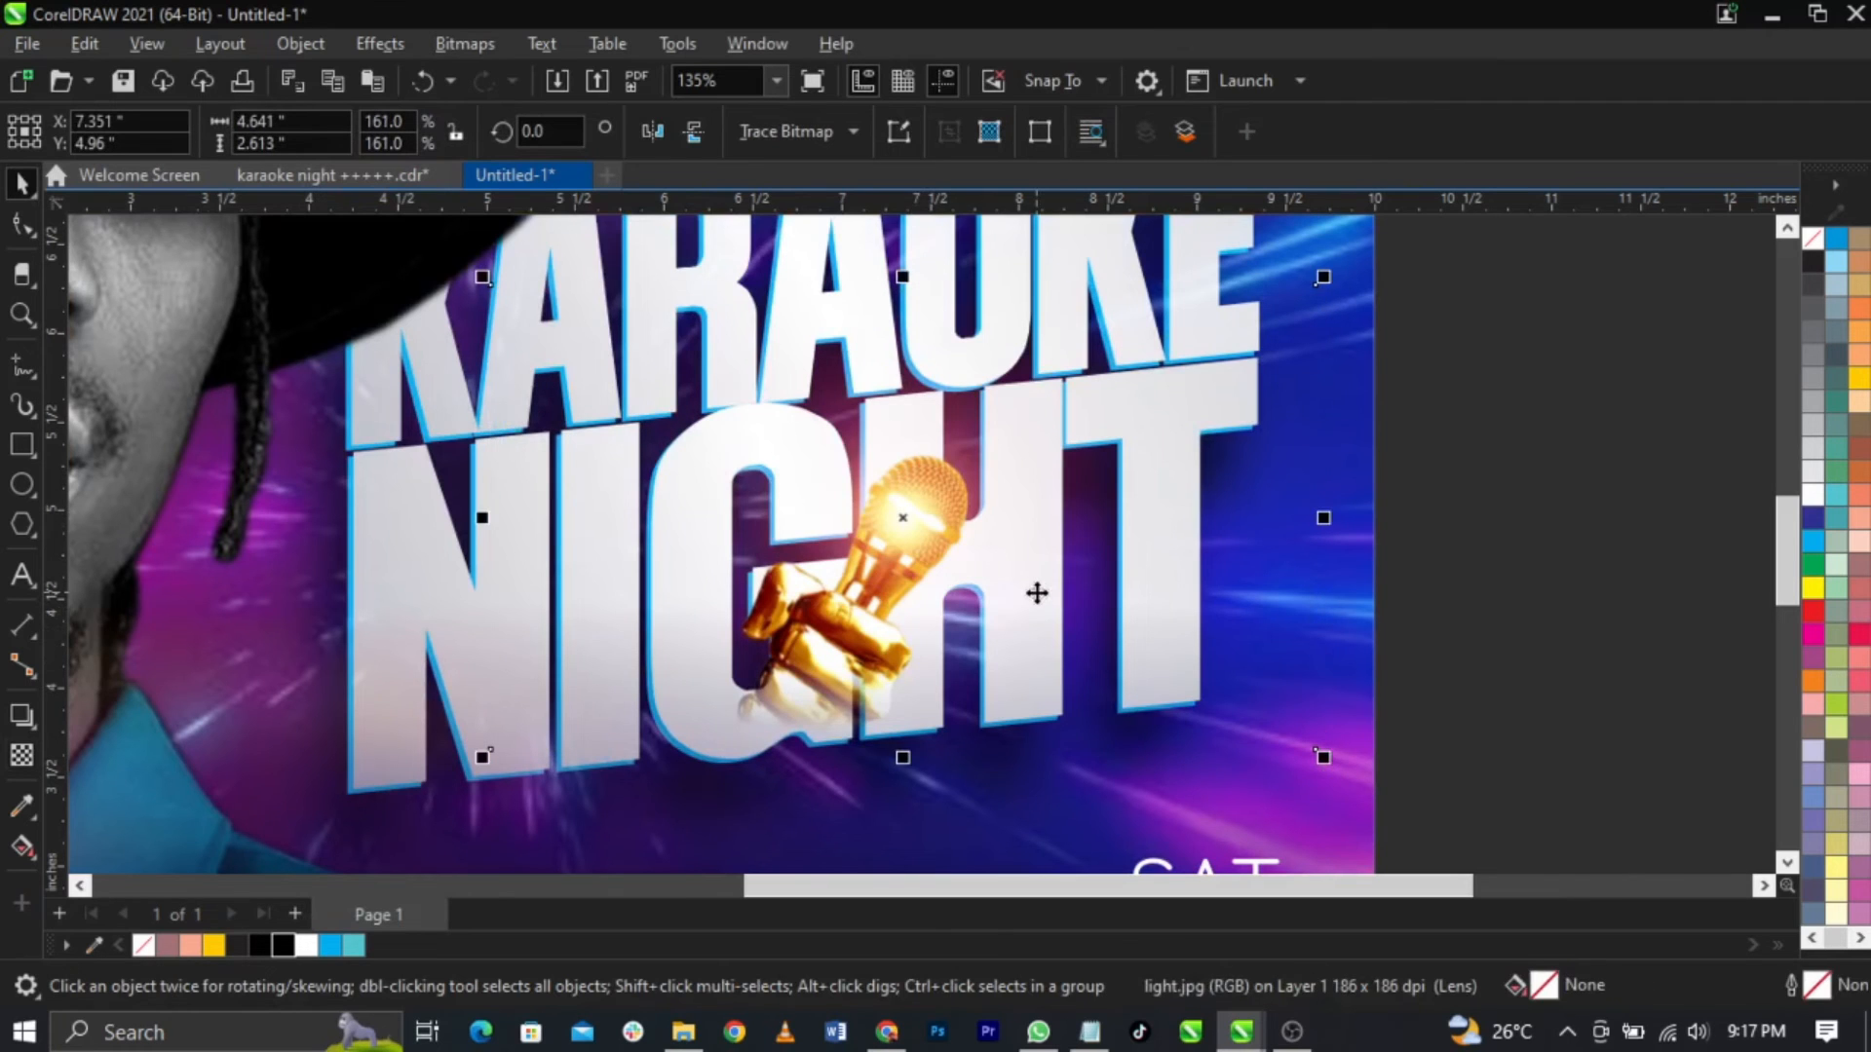
mouse_move(1035, 597)
mouse_down()
mouse_move(991, 584)
mouse_move(1024, 567)
mouse_up()
Step: Deselect the flare and examine the whole poster composition, from the title down to the contact line
scroll(1047, 526, down, 2)
scroll(1073, 495, down, 1)
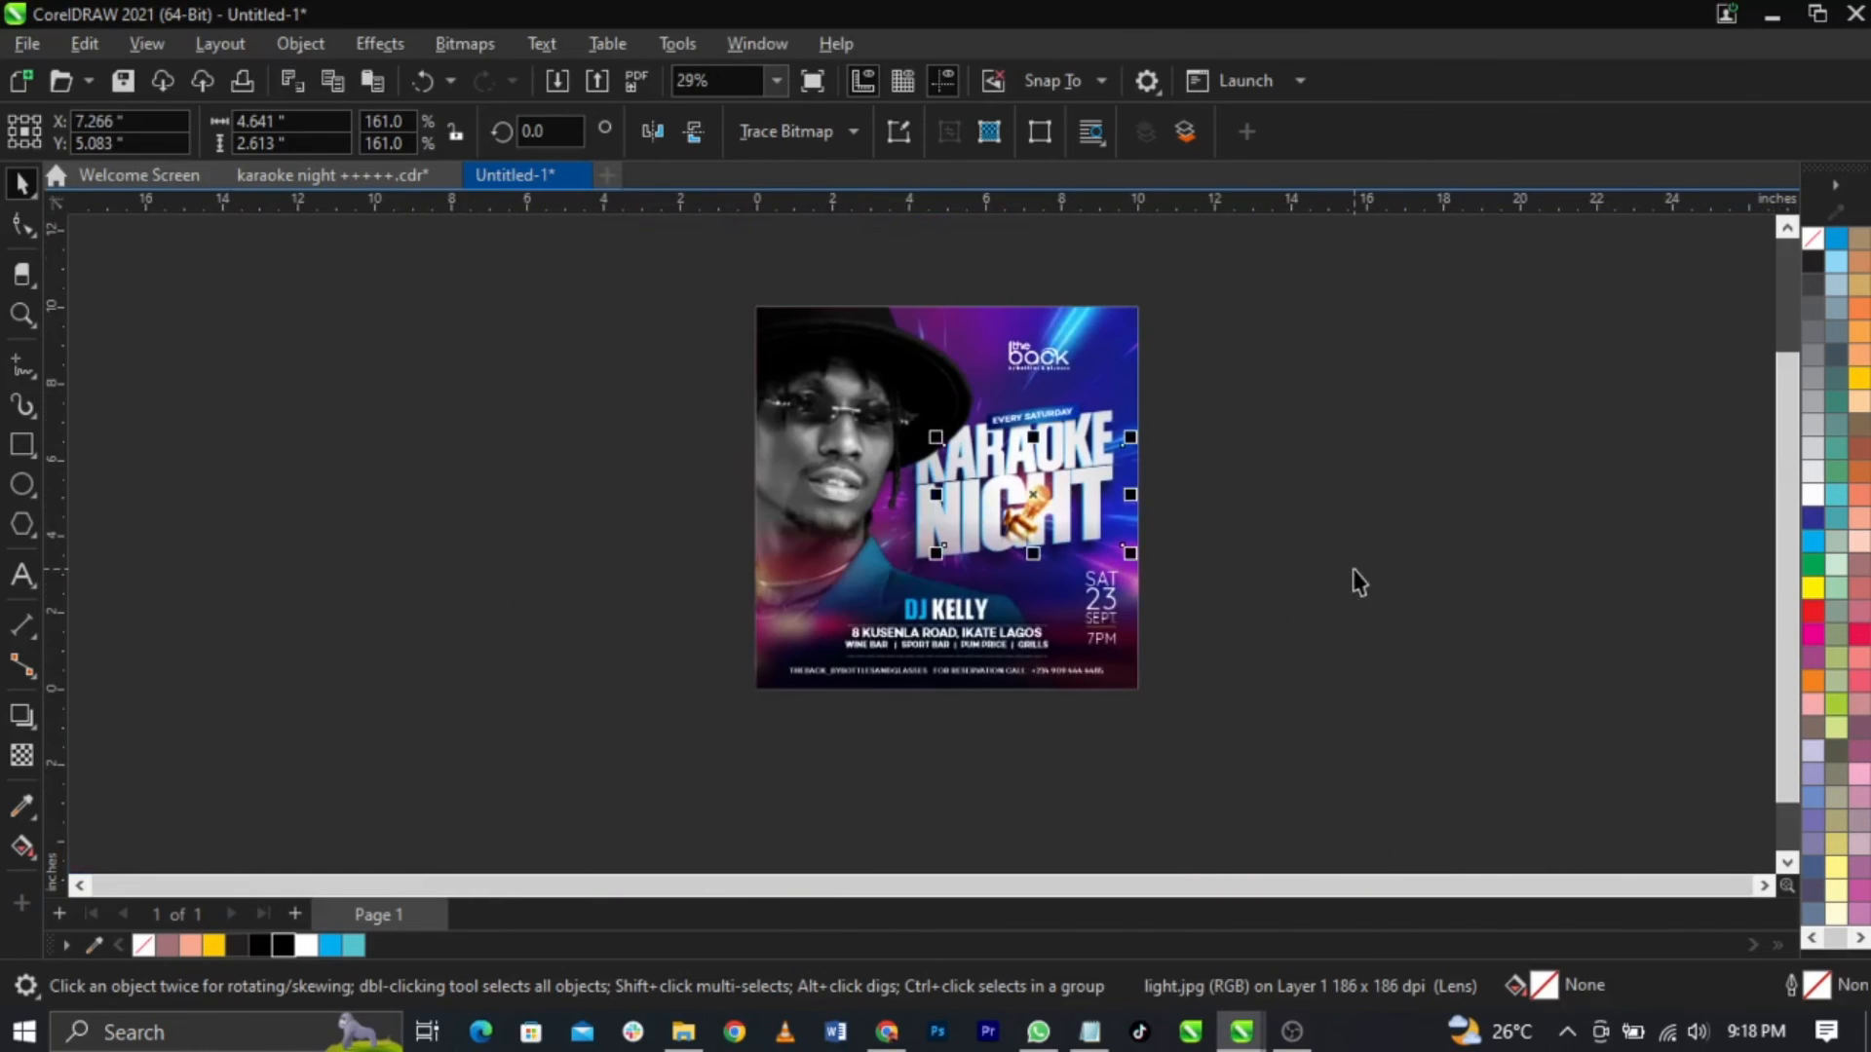
click(1352, 575)
key(F2)
drag(555, 293, 1251, 681)
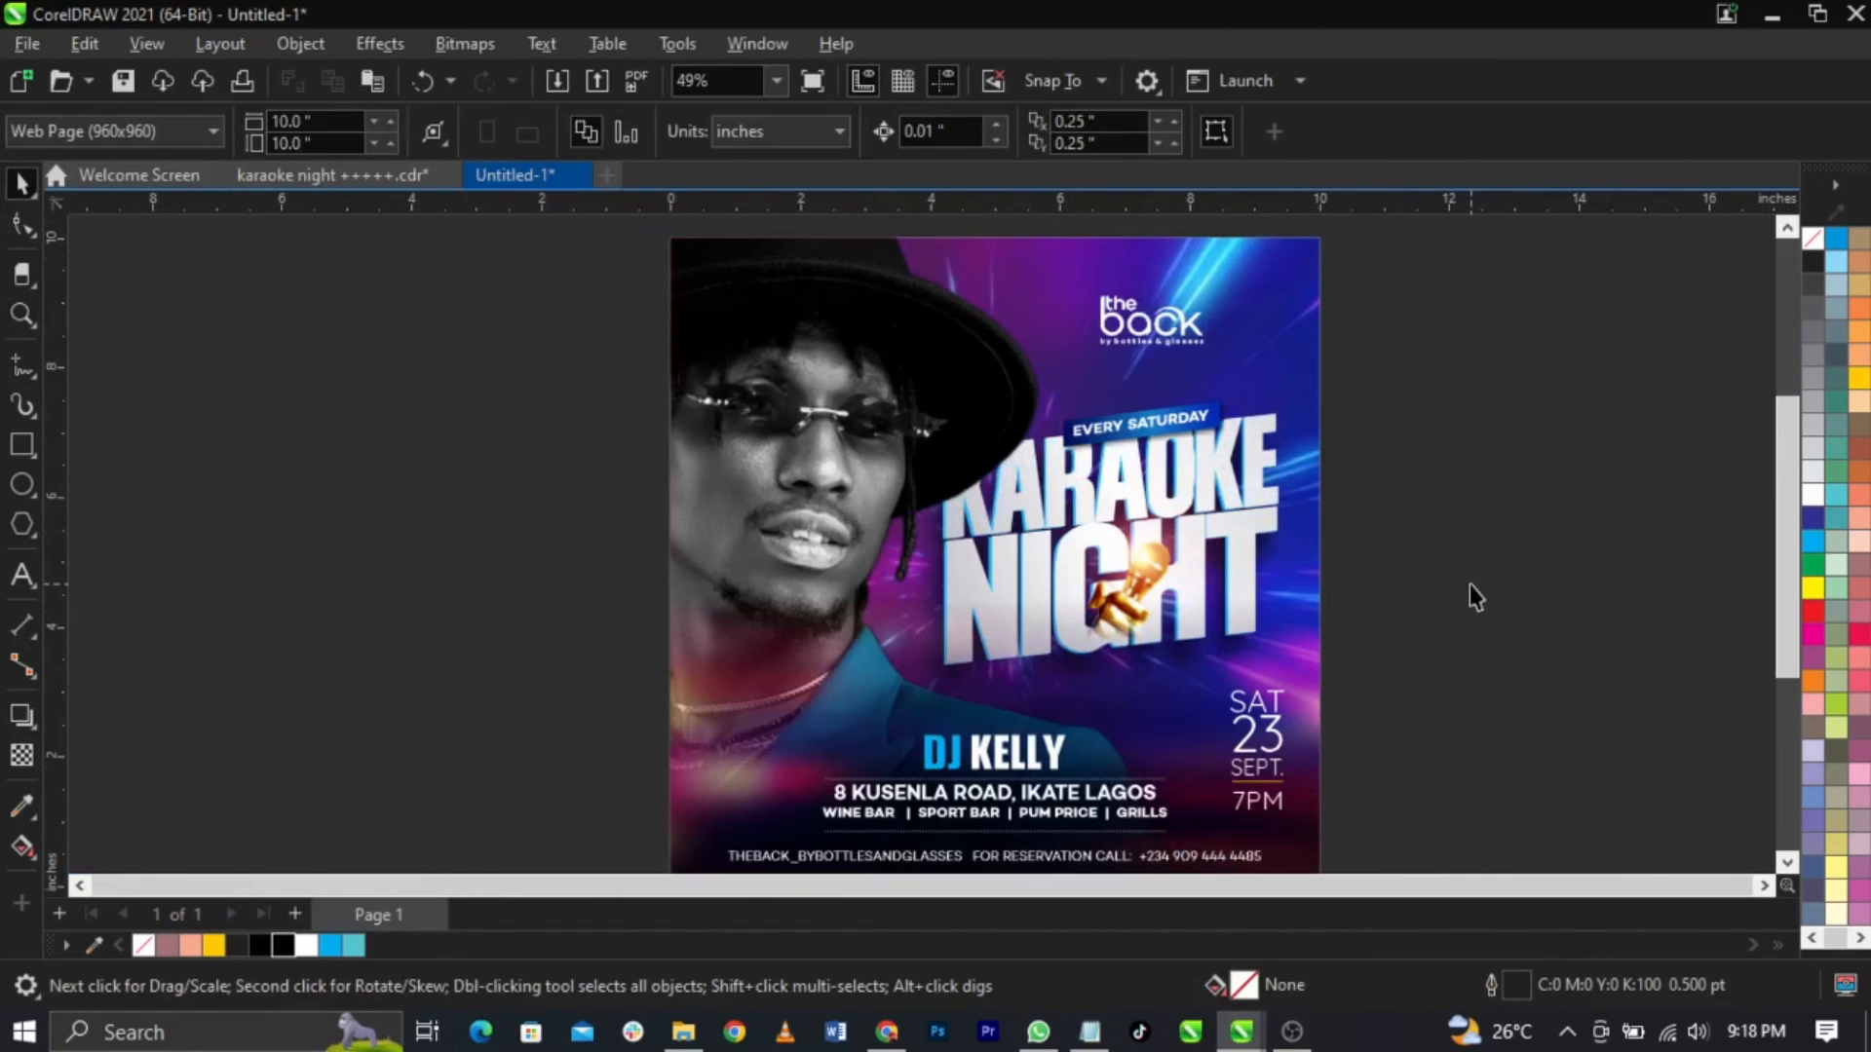
scroll(768, 434, down, 1)
scroll(962, 769, up, 1)
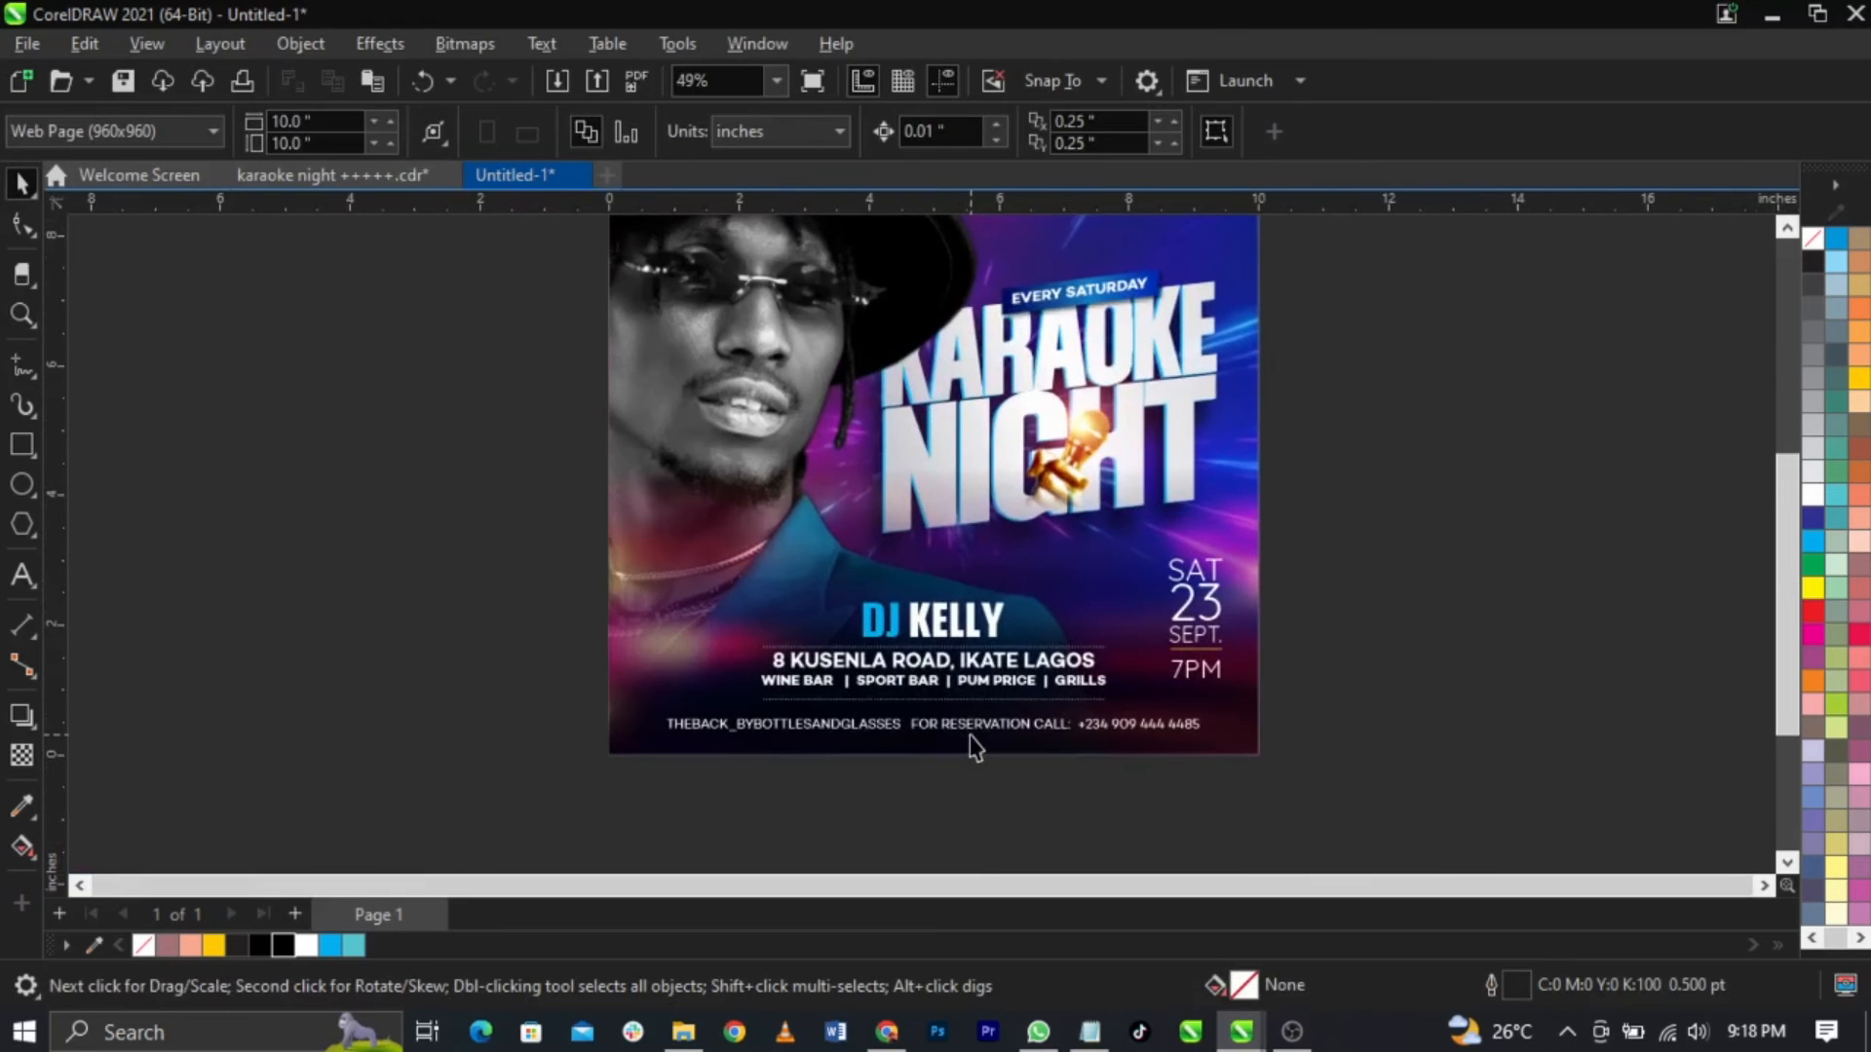
scroll(969, 738, up, 1)
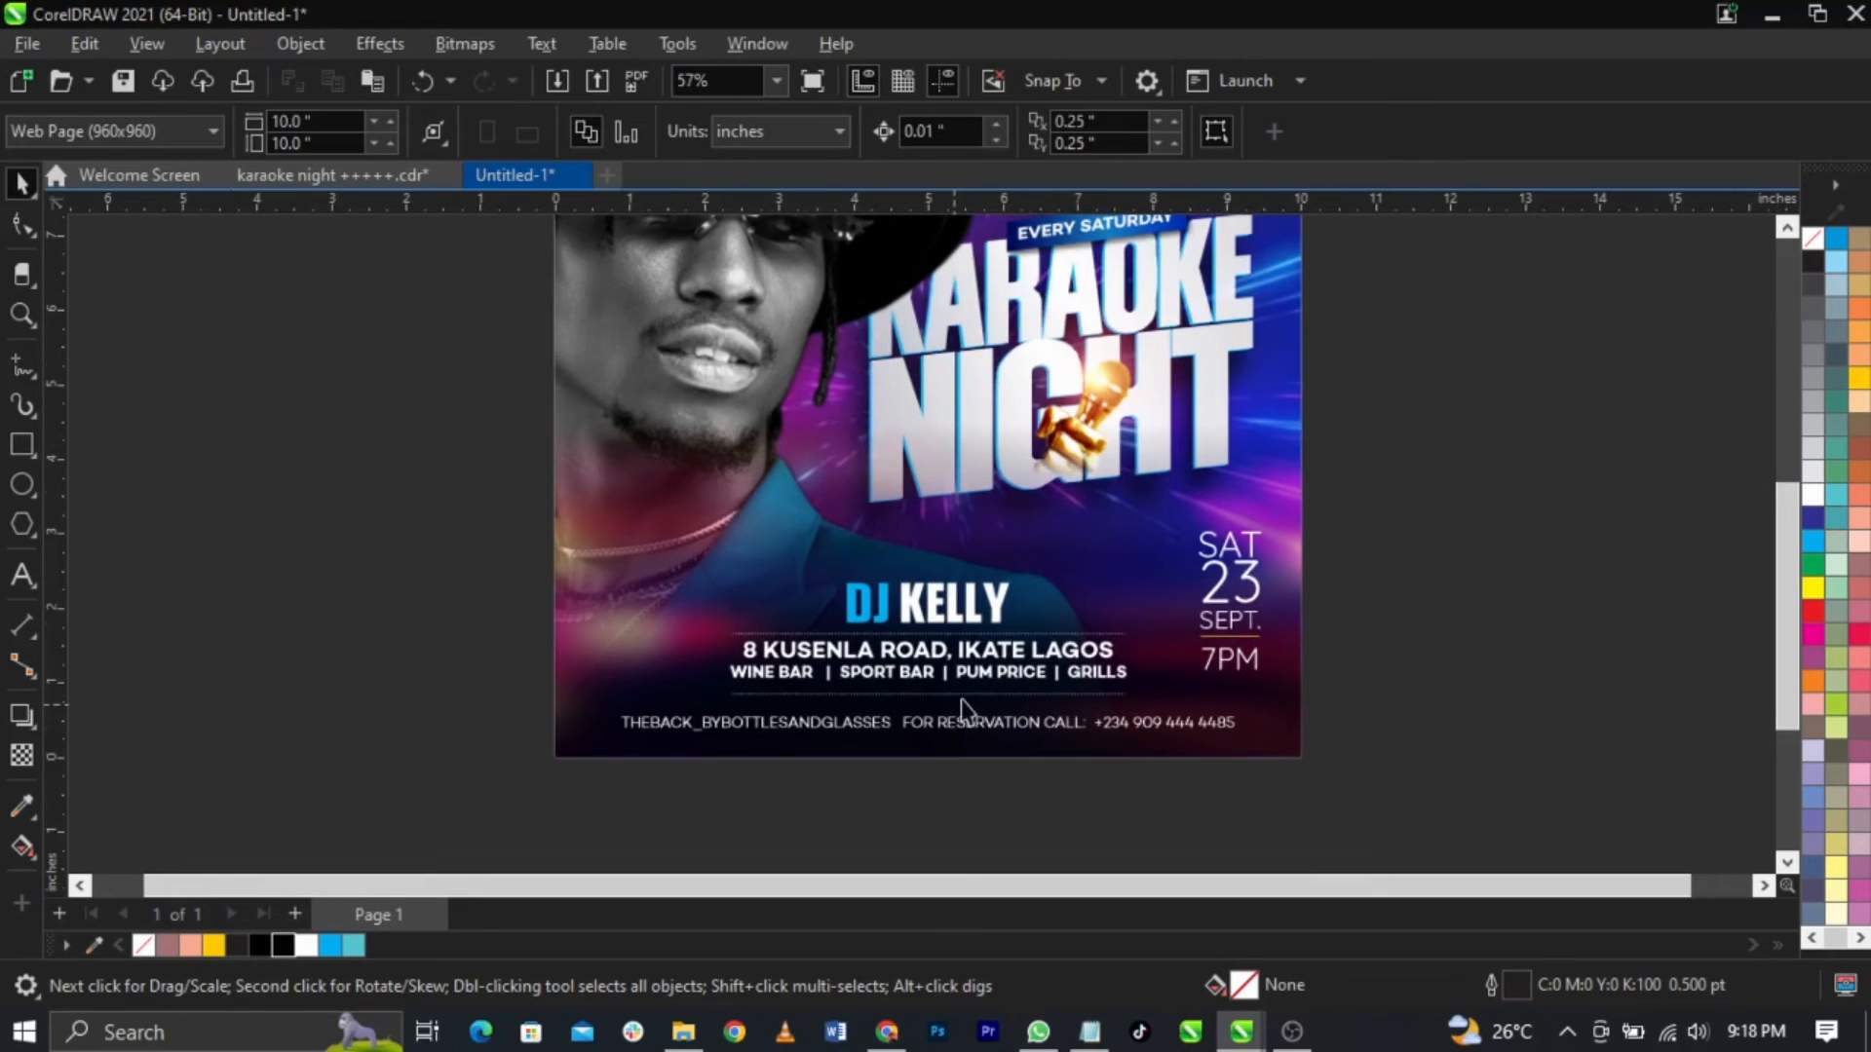
Step: Place a copy of the address line above the DJ name and replace its text with DRINK RESPONSIBLY
scroll(874, 643, up, 4)
click(874, 643)
drag(874, 643, 563, 523)
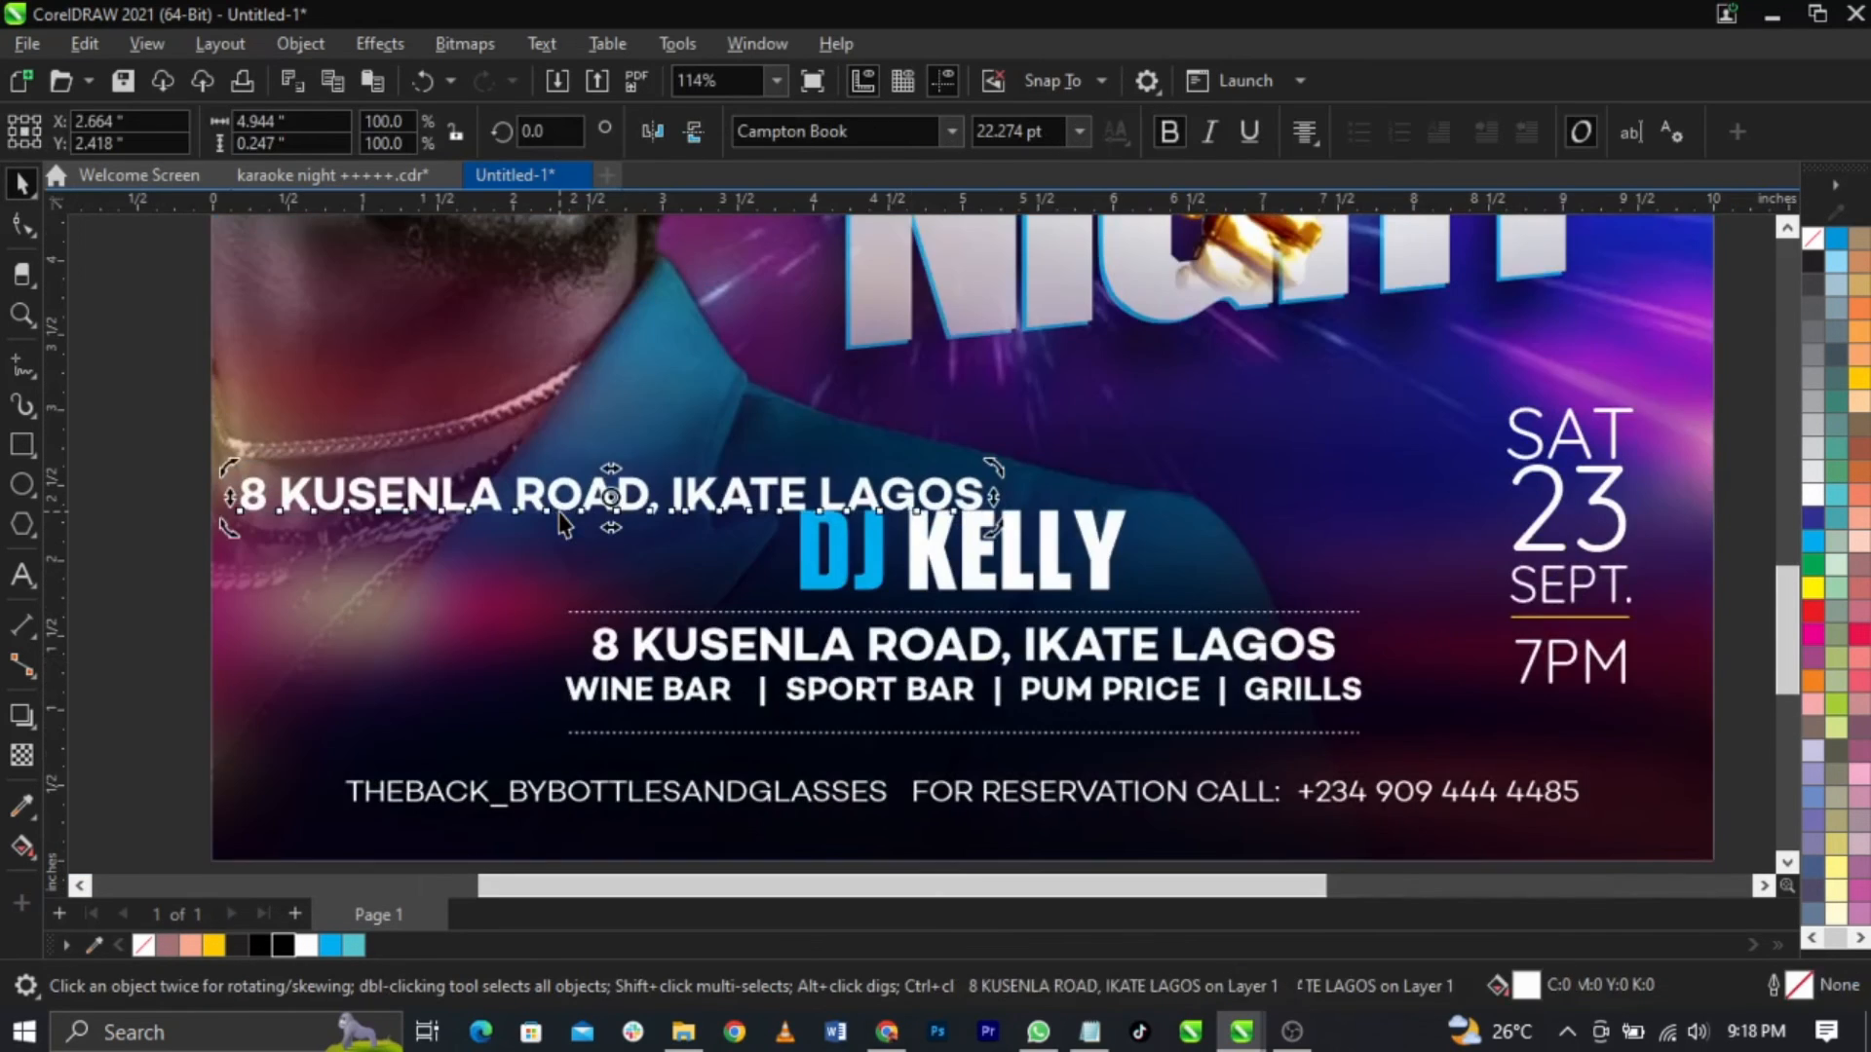
double_click(562, 516)
text(DRINK)
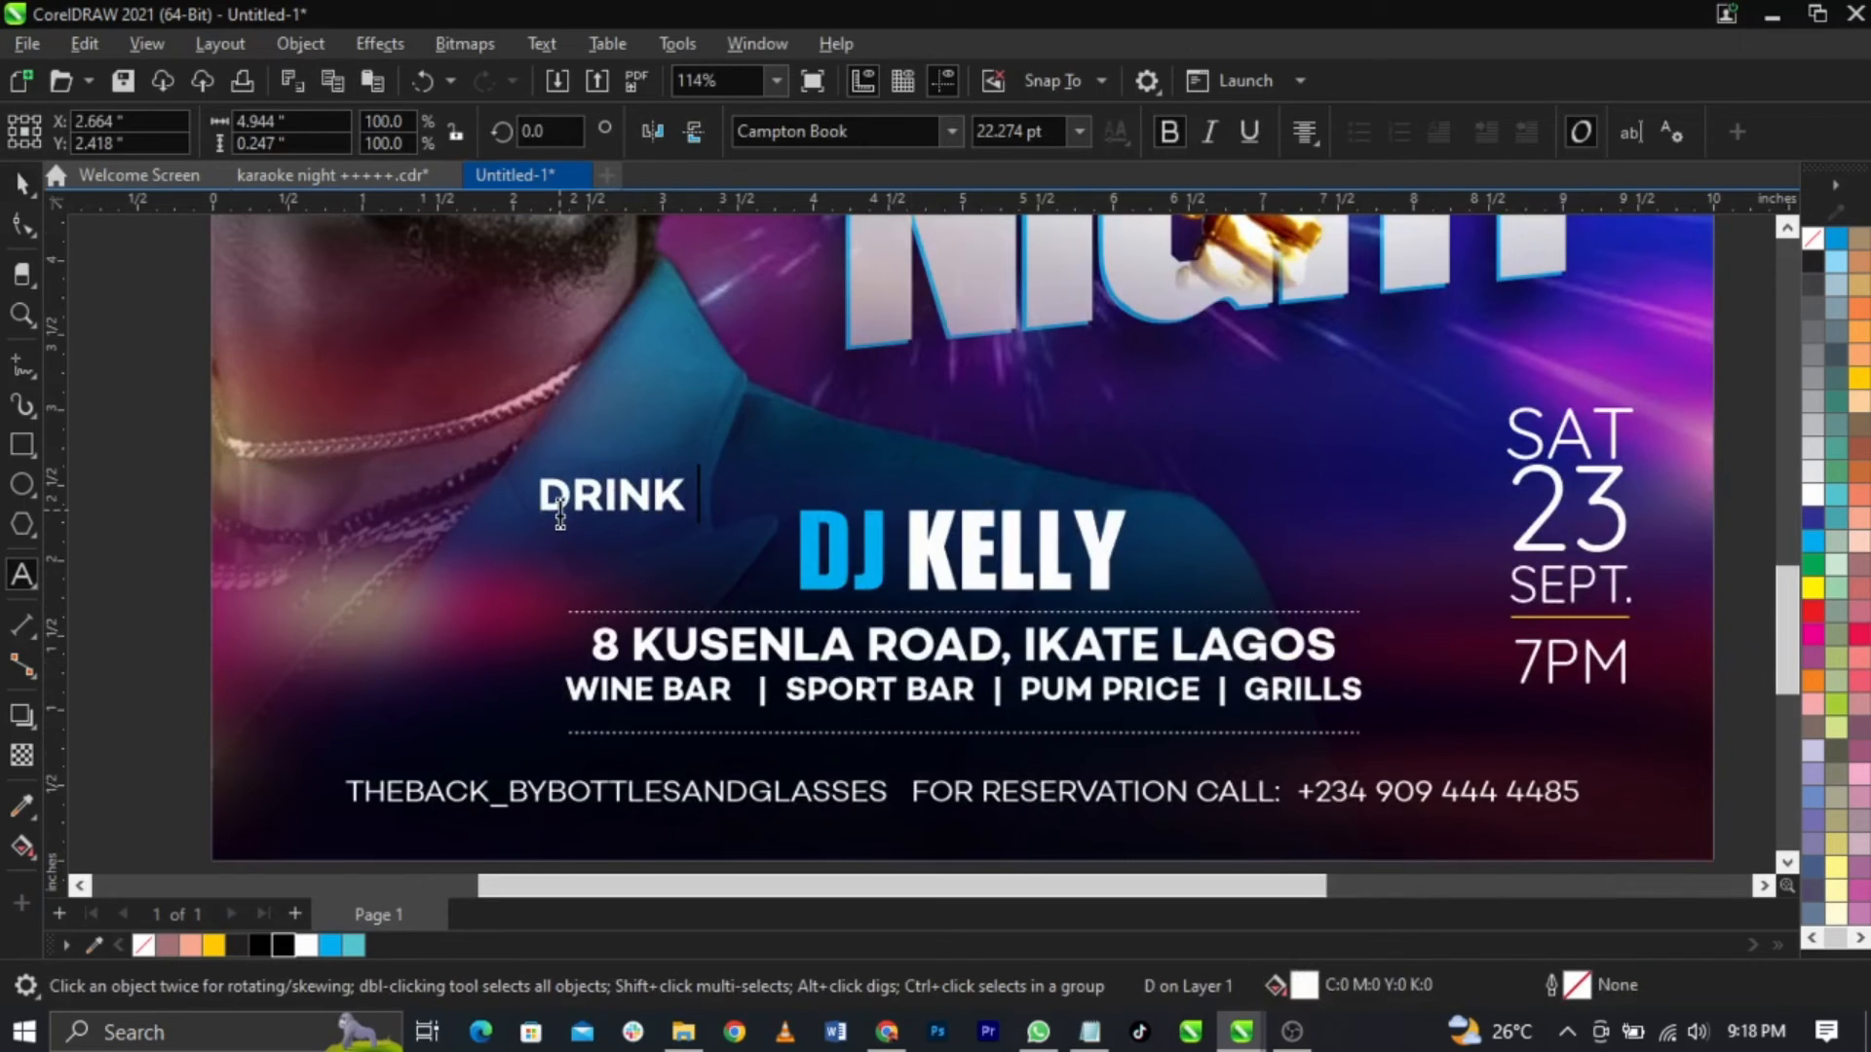
text( RESPONSIBL)
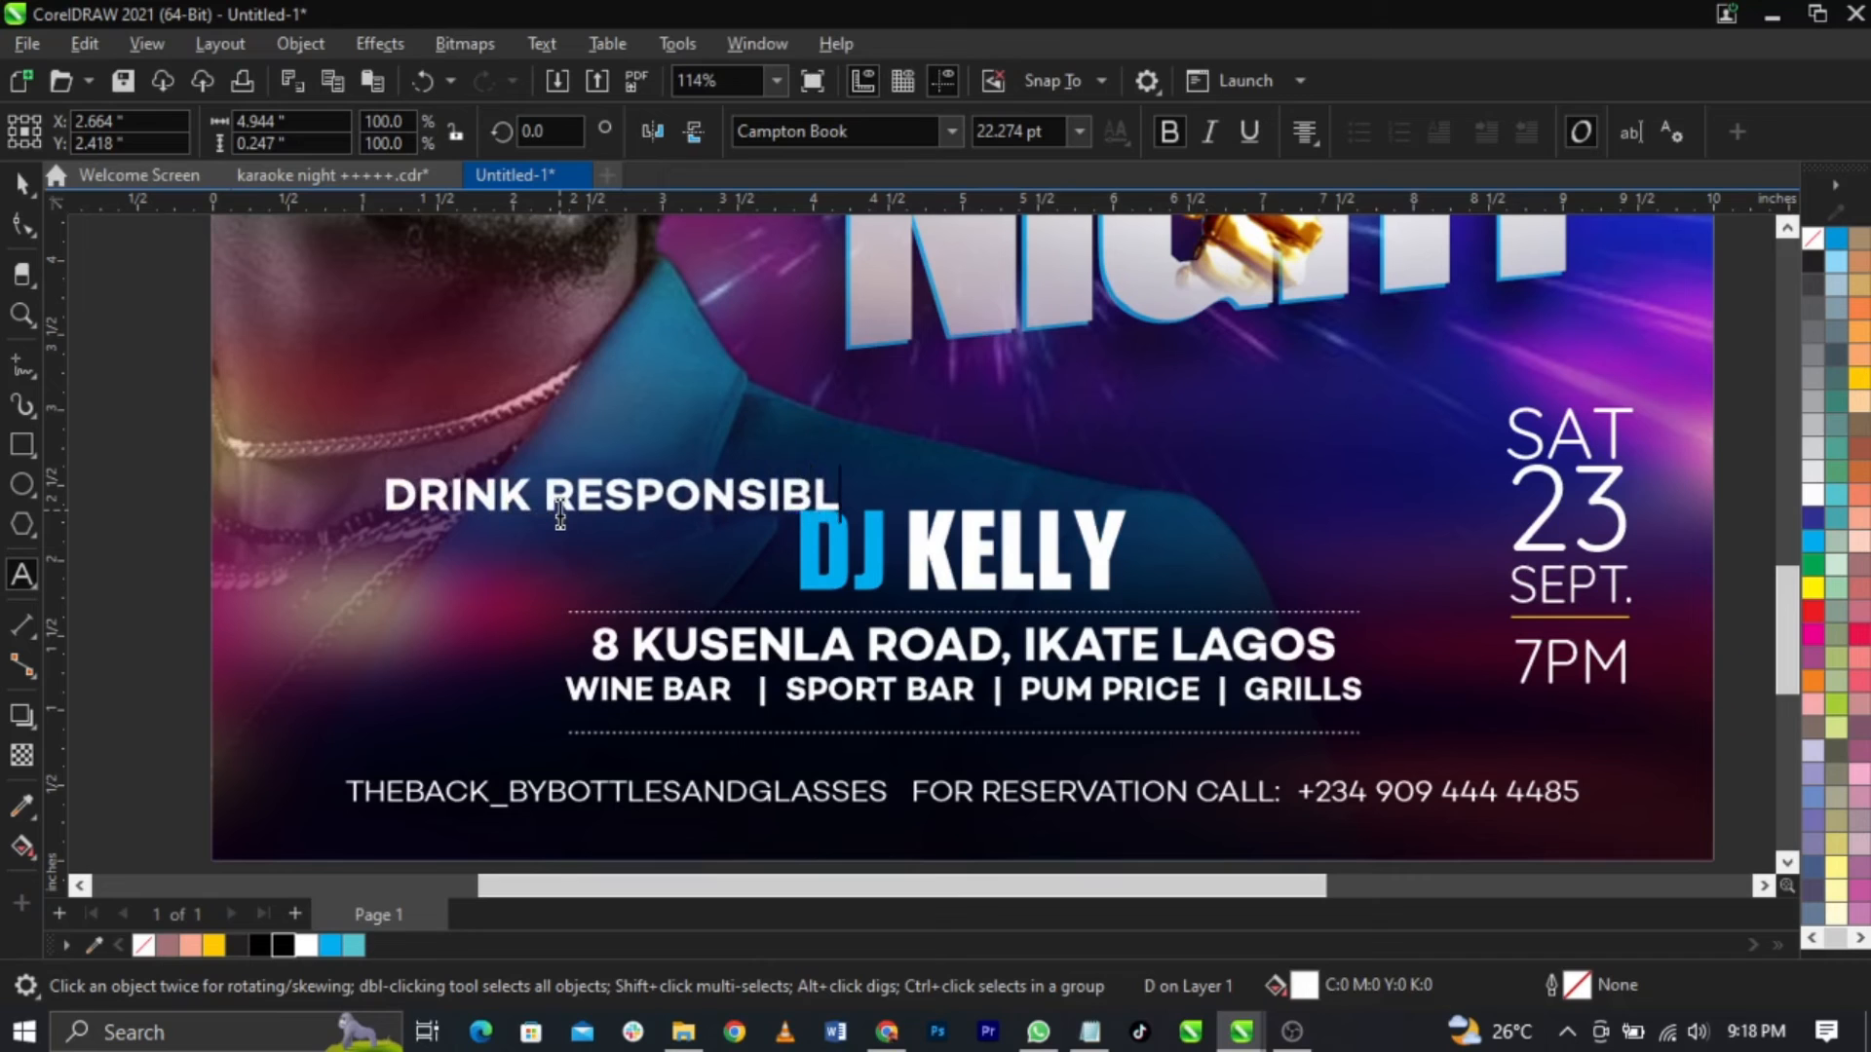
text(Y)
key(ctrl+space)
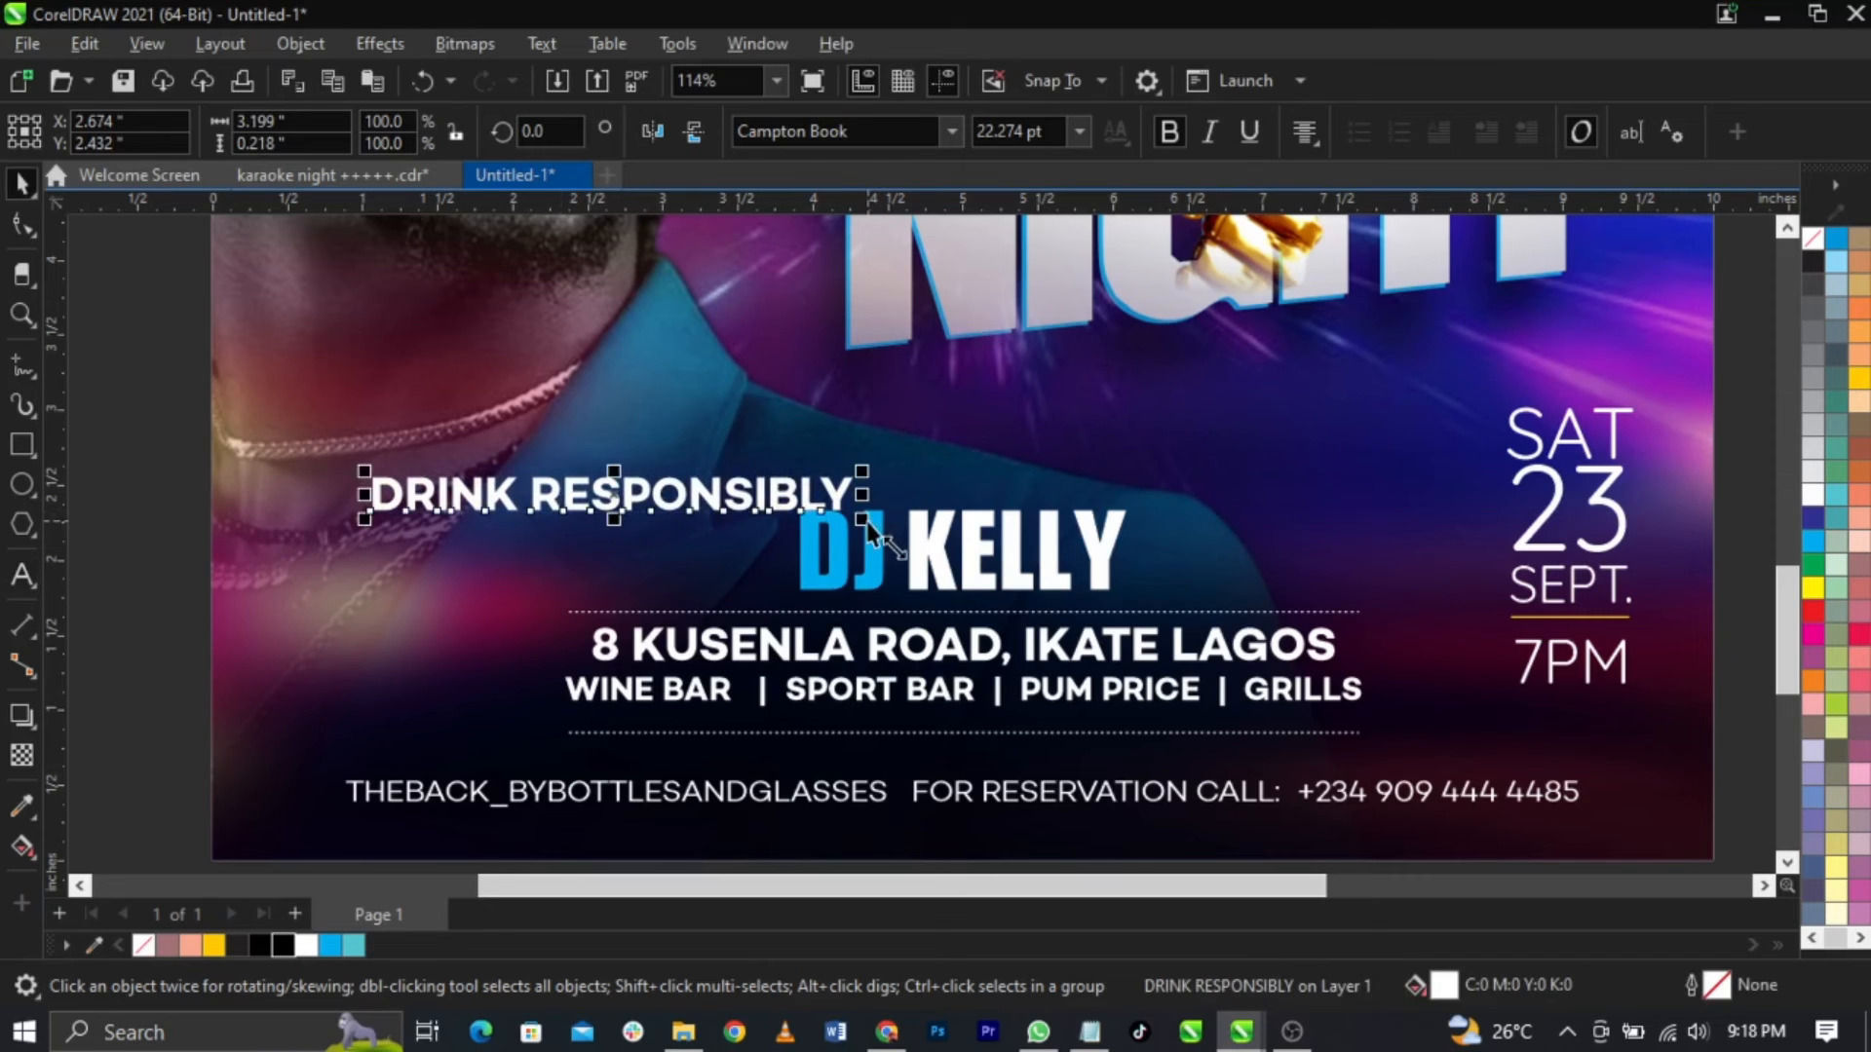
Step: Shrink DRINK RESPONSIBLY to about 1.43 in wide and move it down, to the left of the DJ name
drag(870, 534, 626, 530)
scroll(390, 541, up, 1)
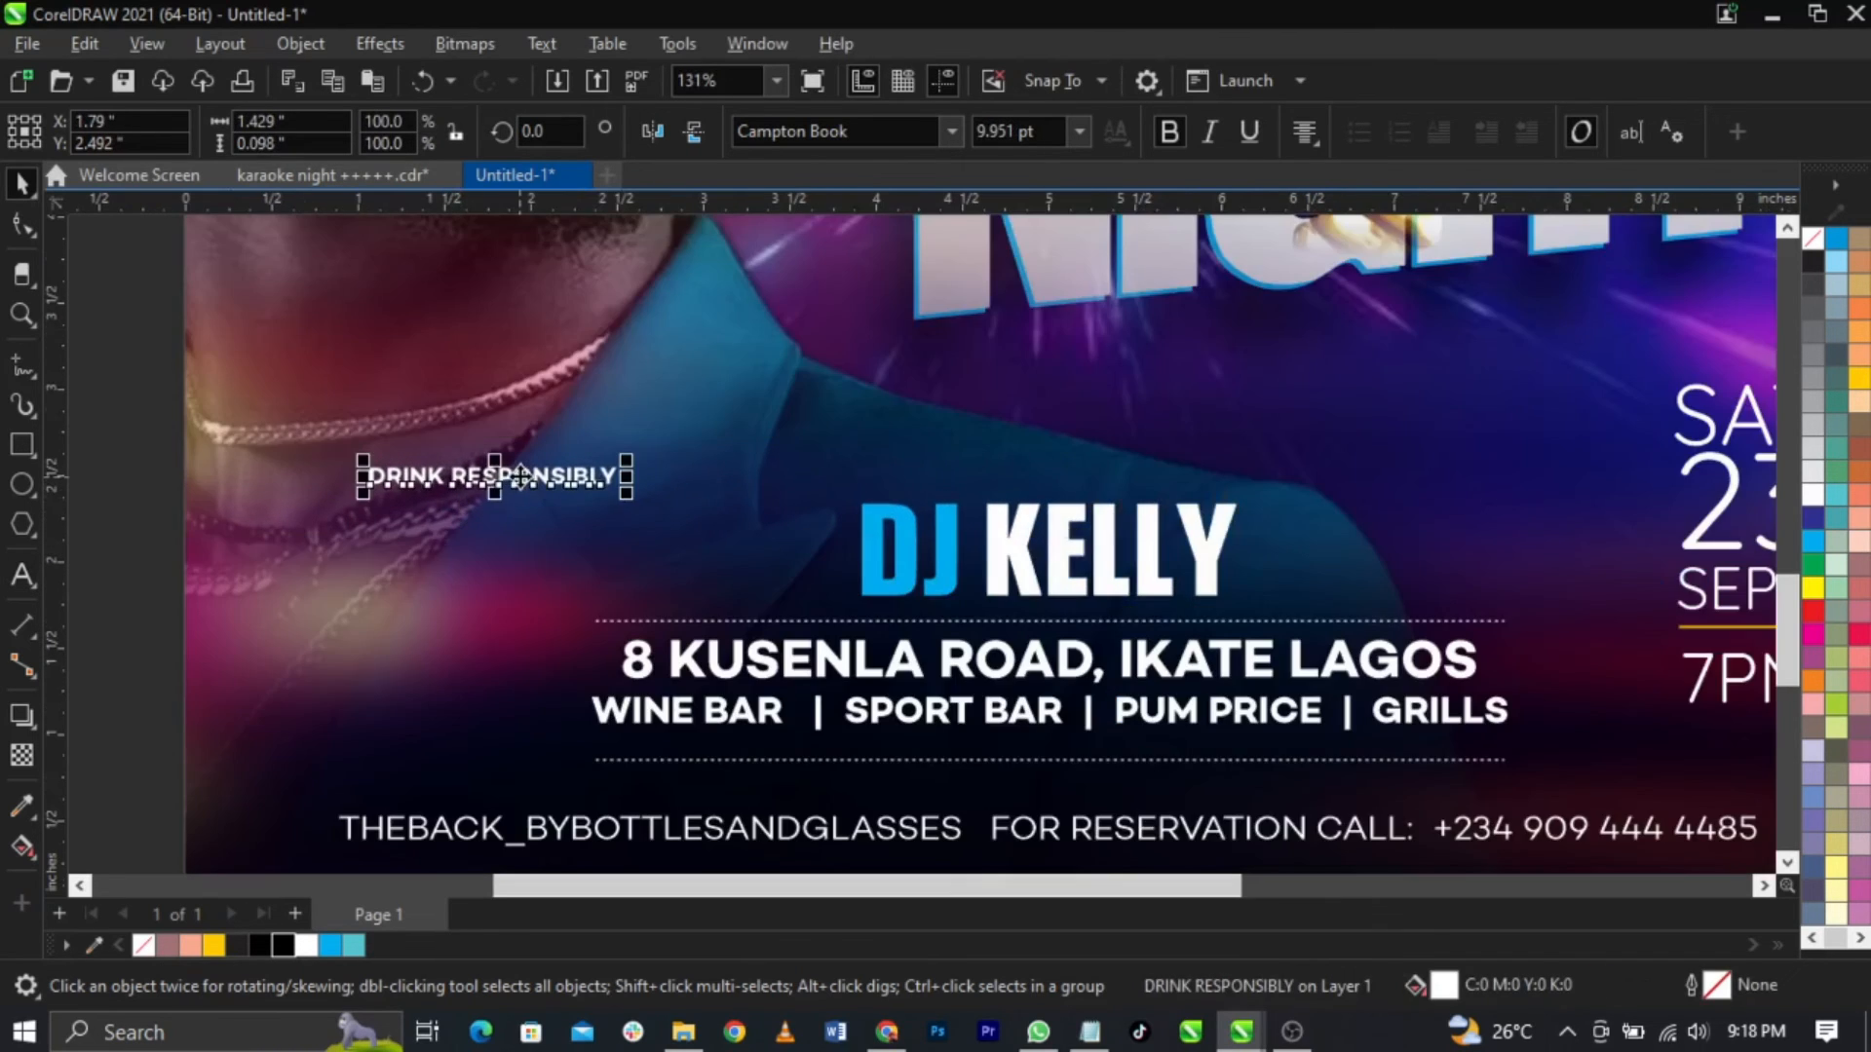
drag(520, 477, 479, 582)
key(z)
drag(117, 497, 881, 764)
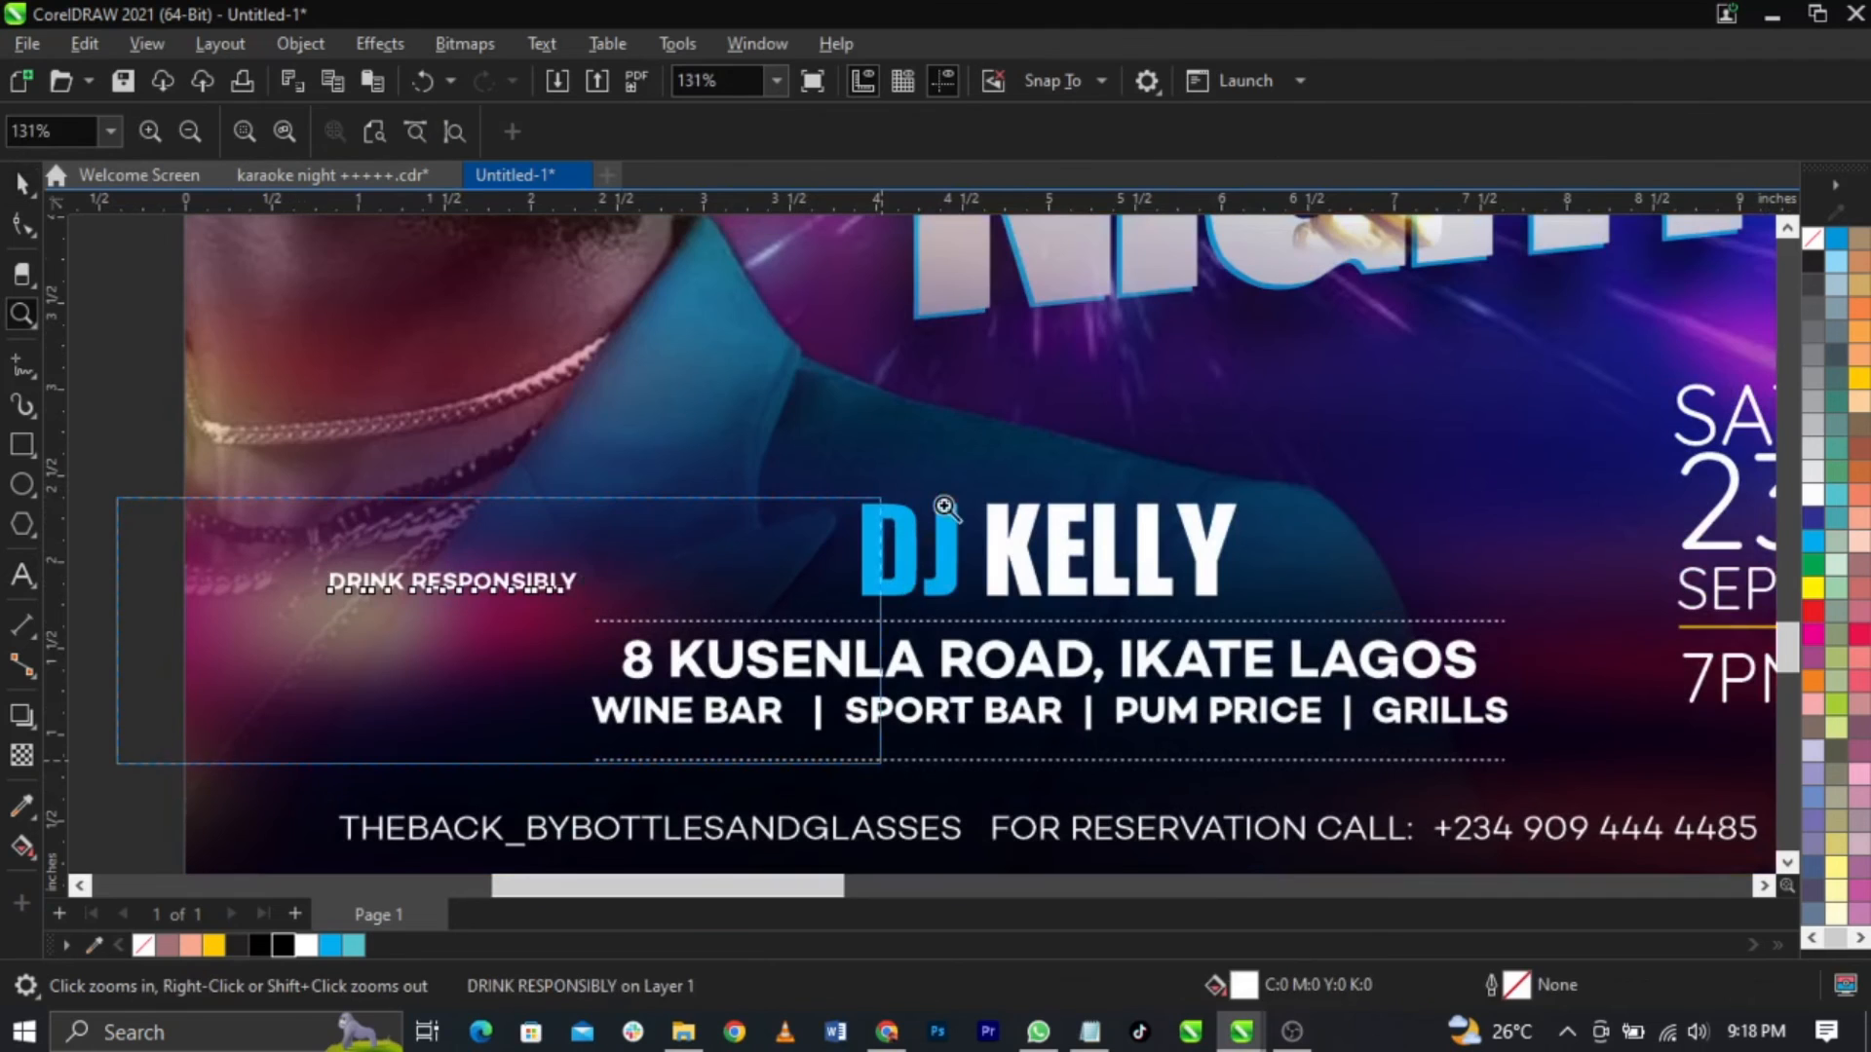
drag(955, 454, 955, 534)
right_click(955, 534)
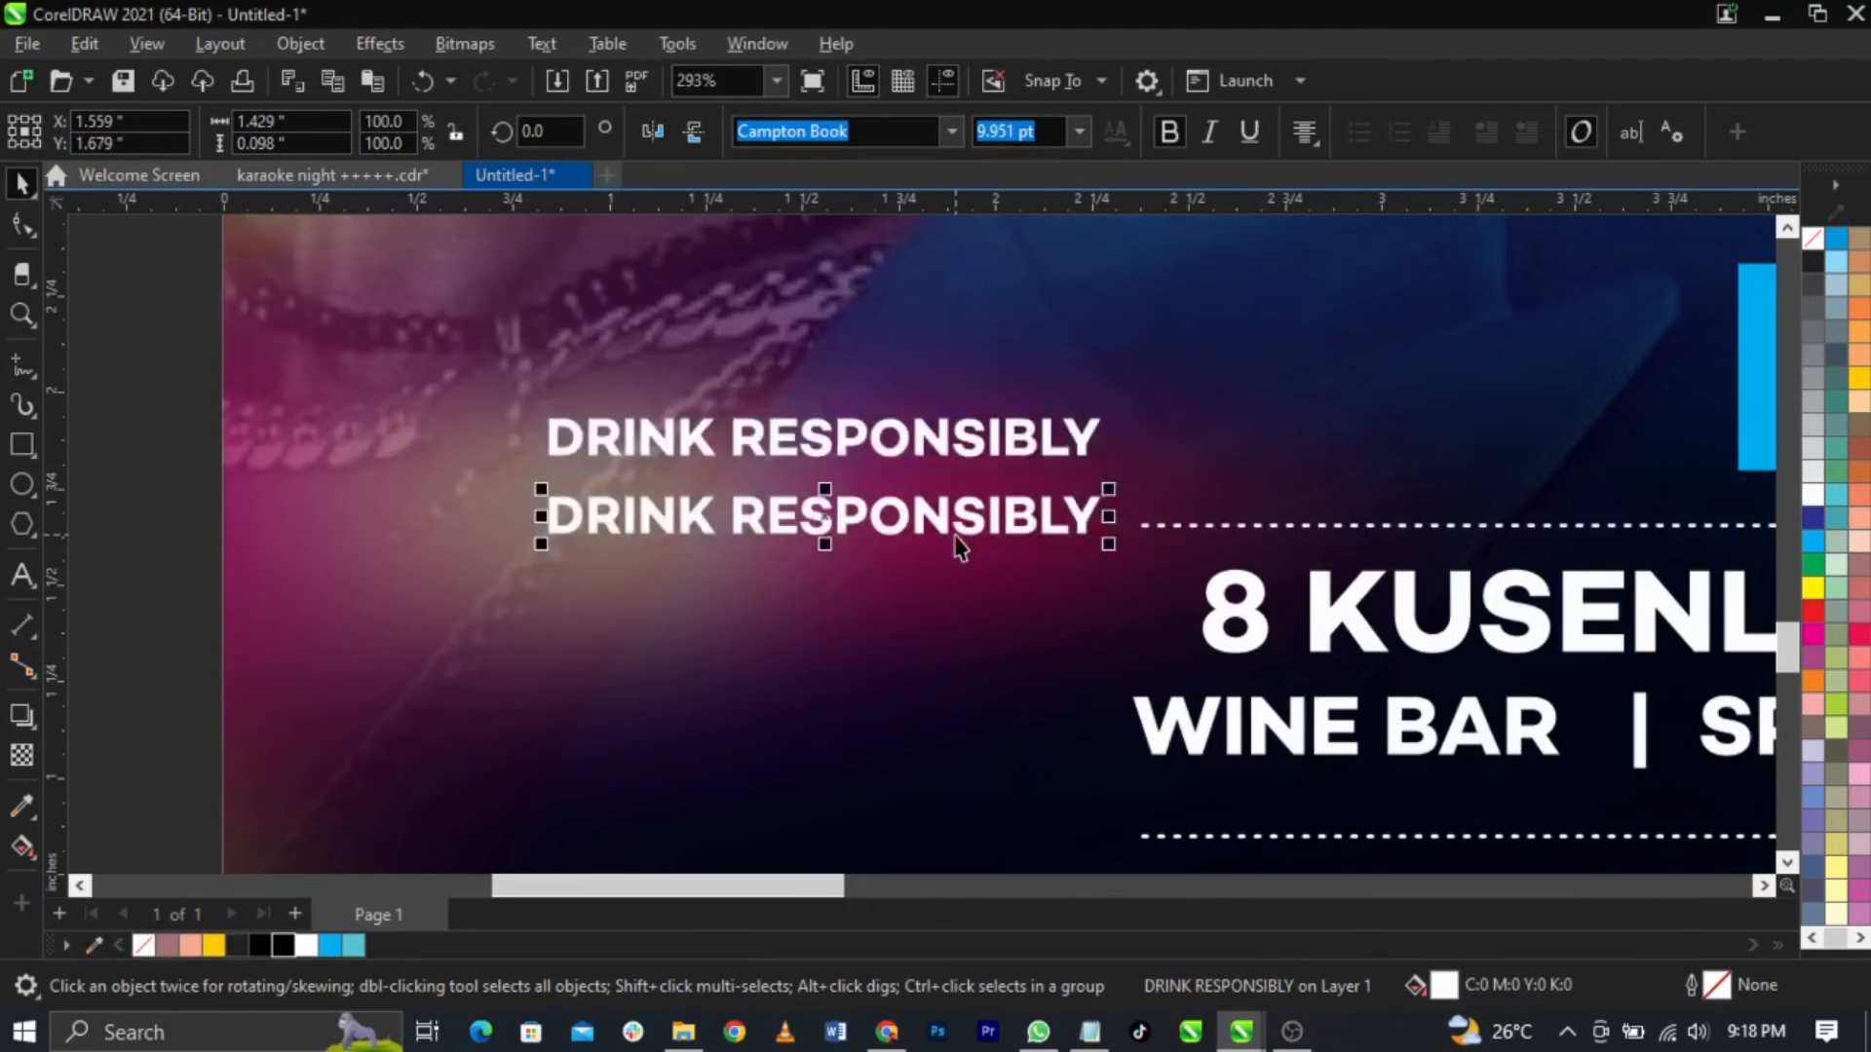
double_click(955, 534)
key(ctrl+a)
text(WWW)
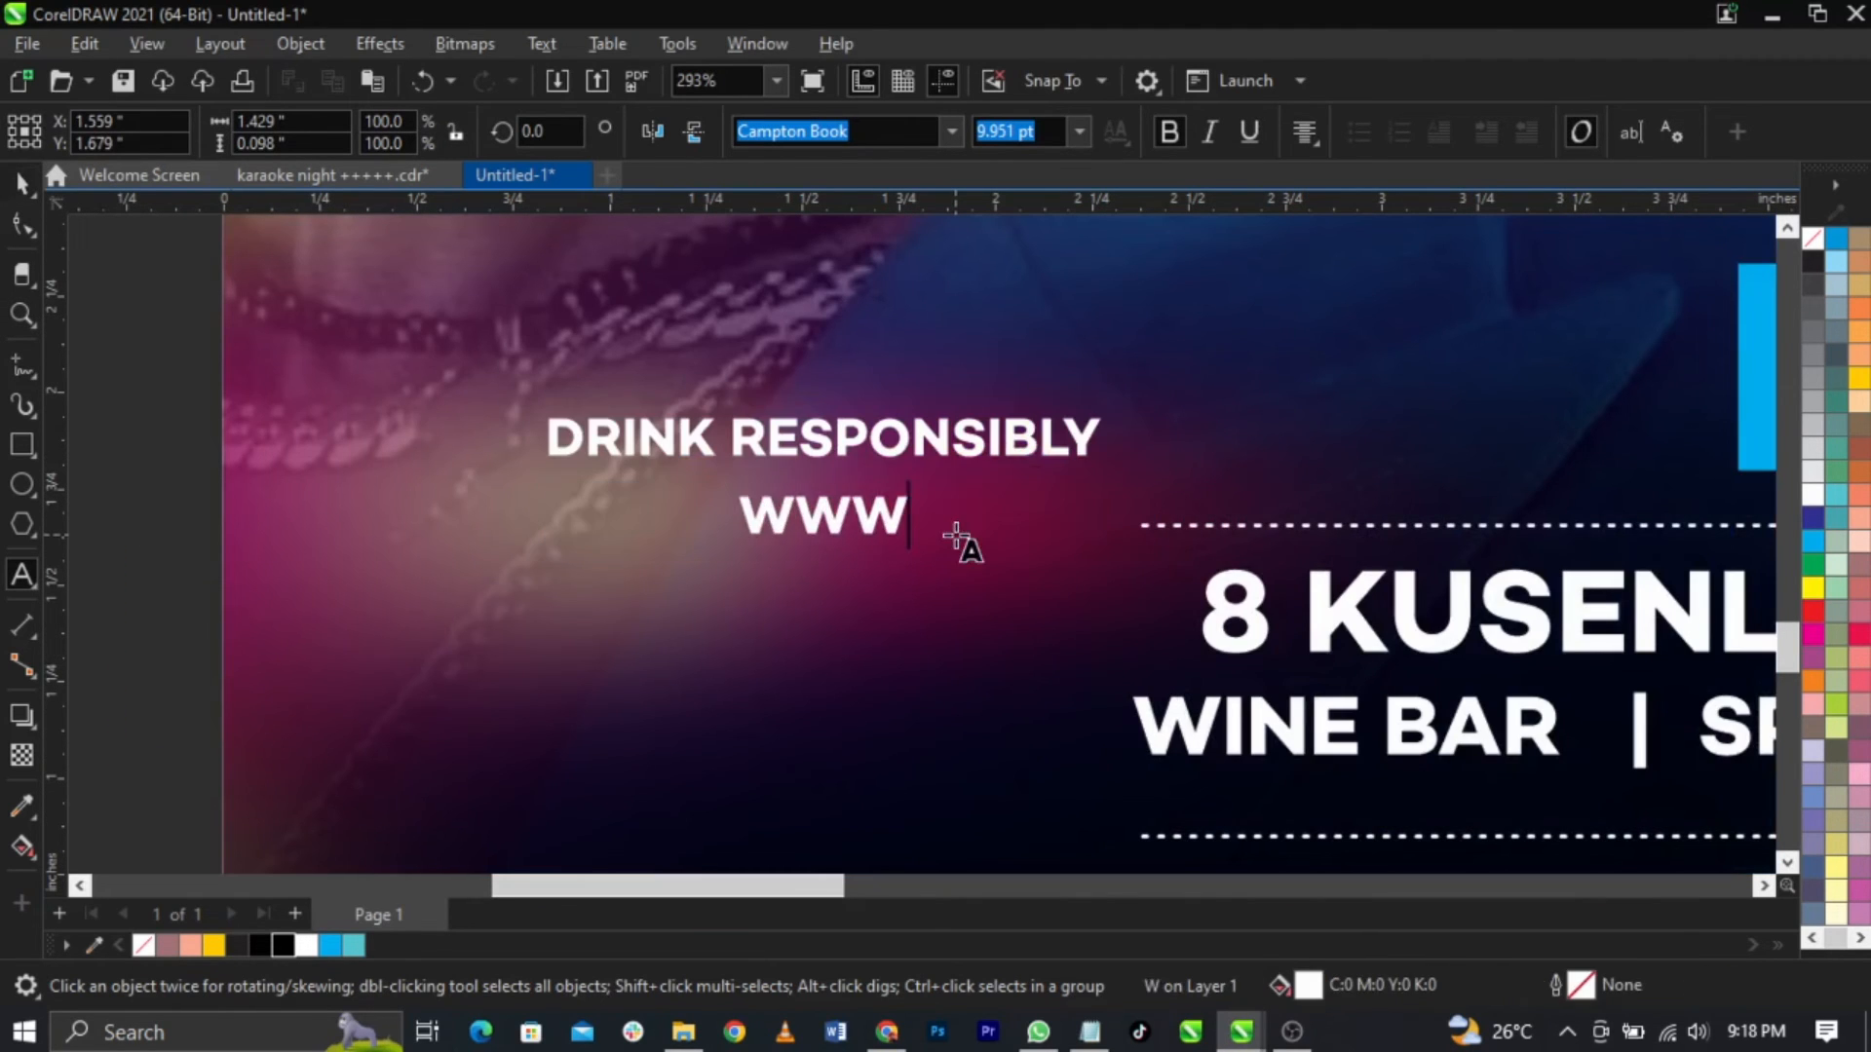
text(.BOTTLESAND)
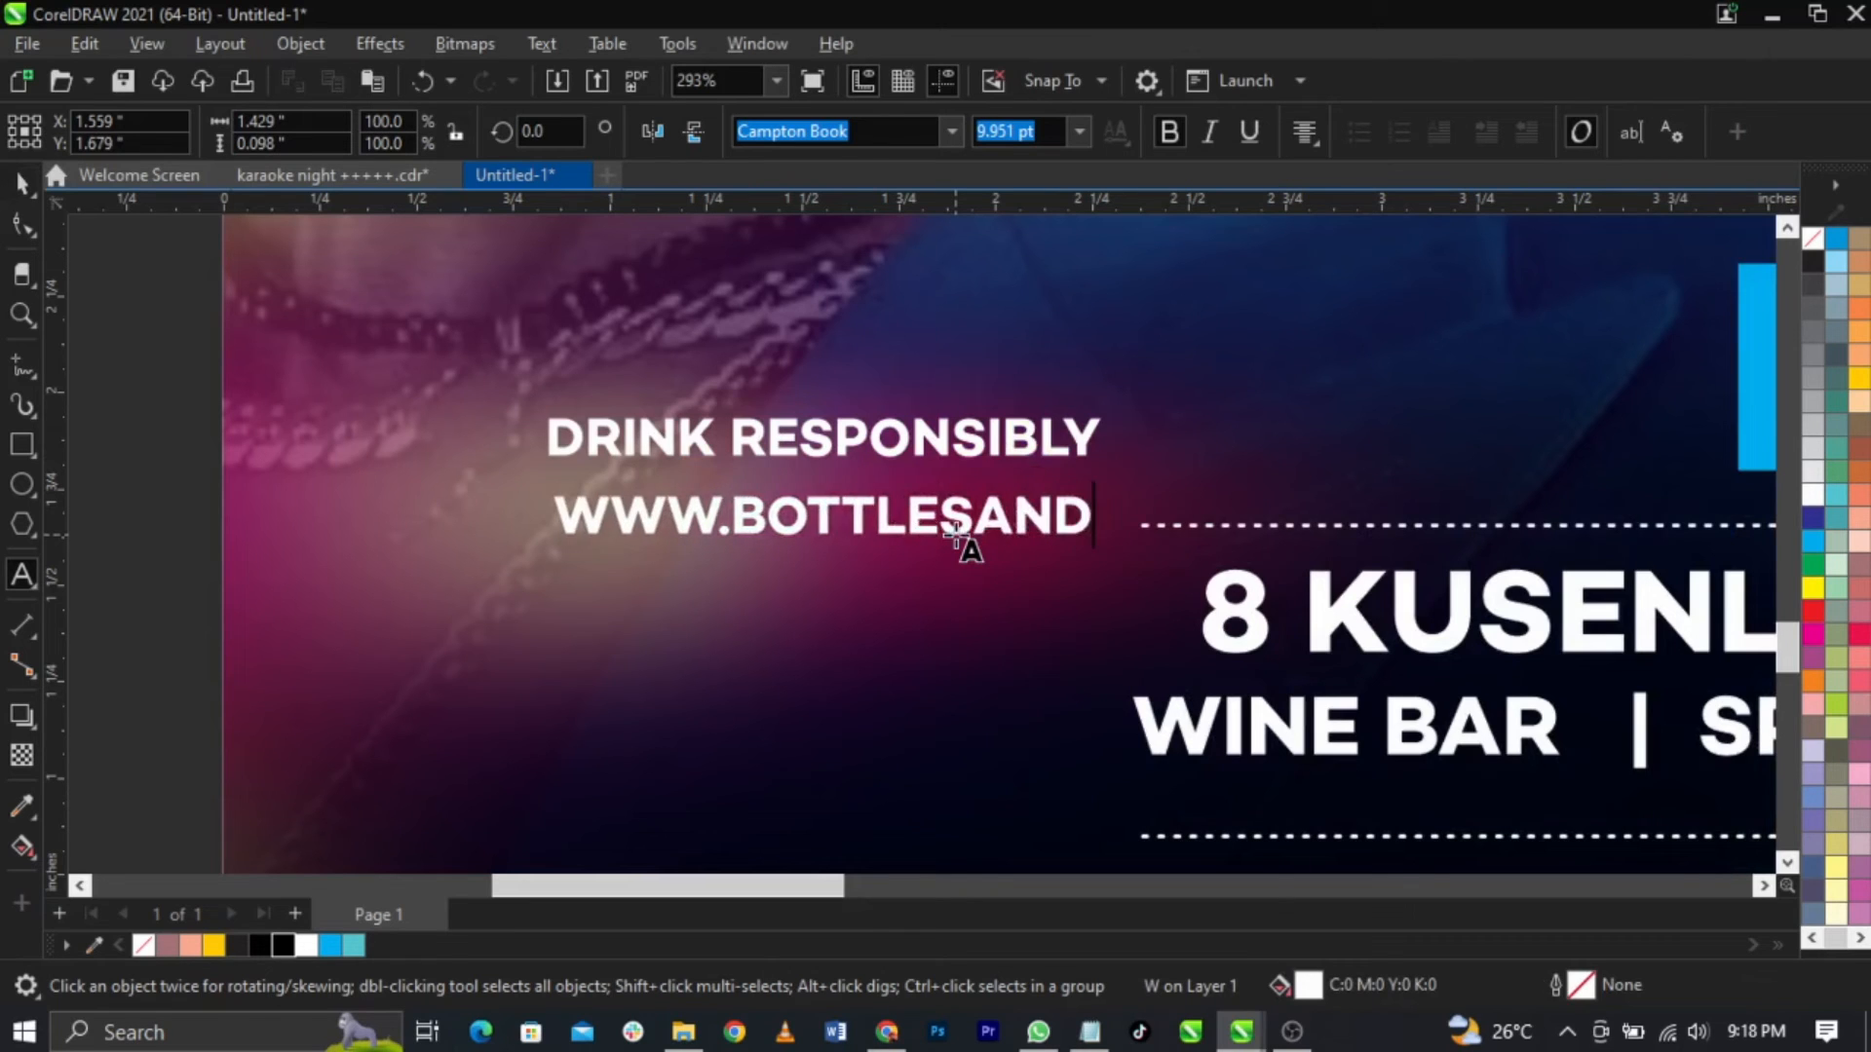
text(GLASSES.)
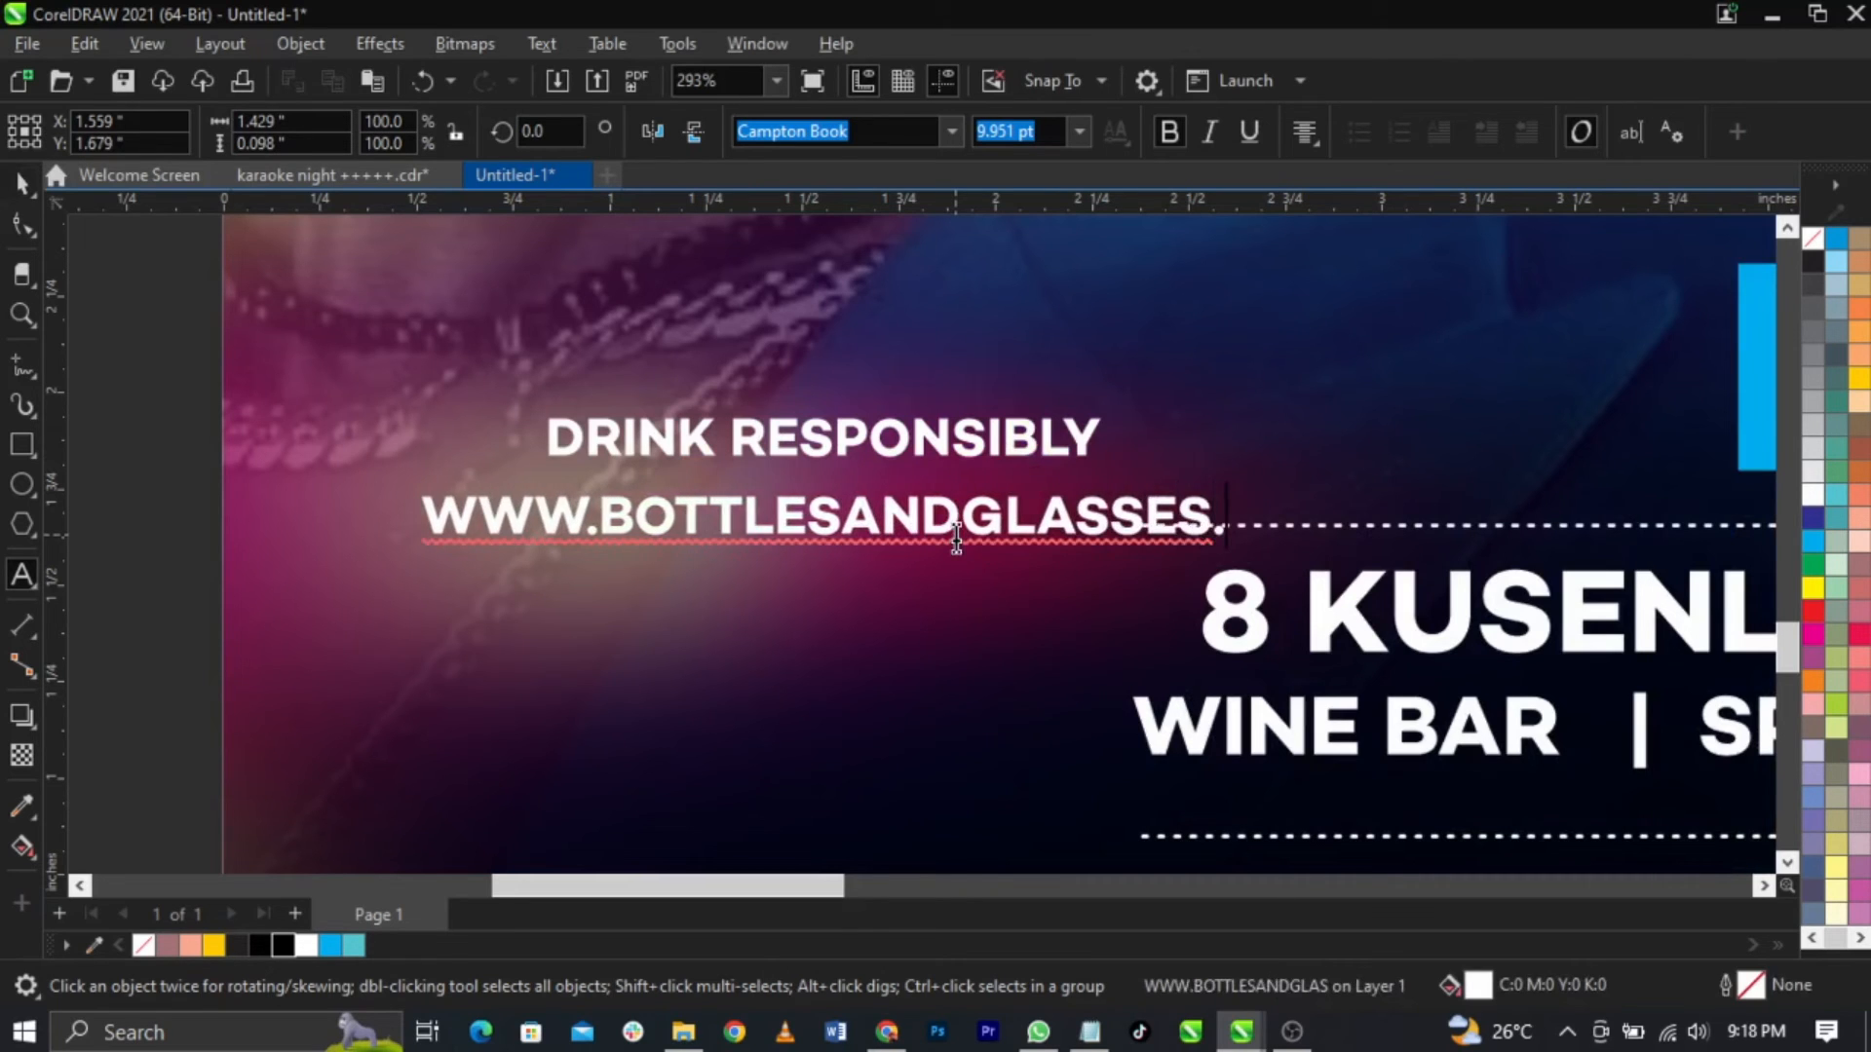
text(COM)
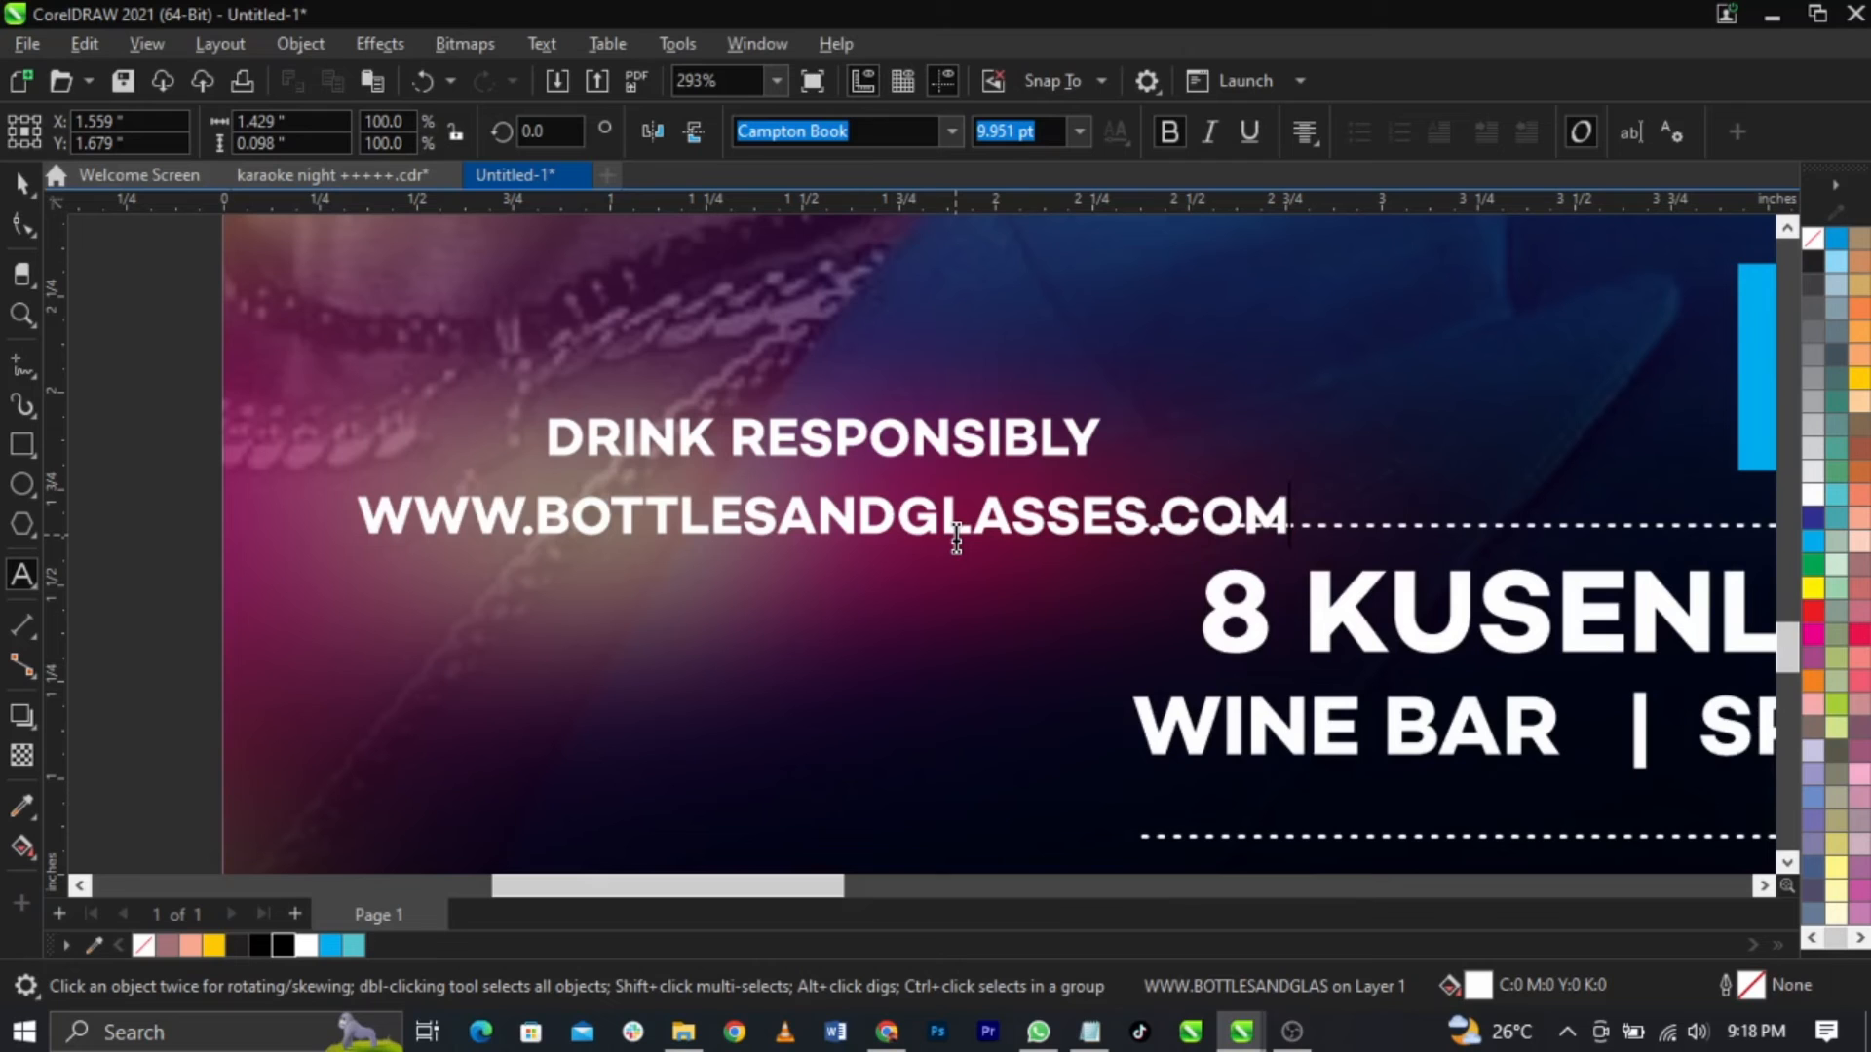
text(.NG)
key(ctrl+space)
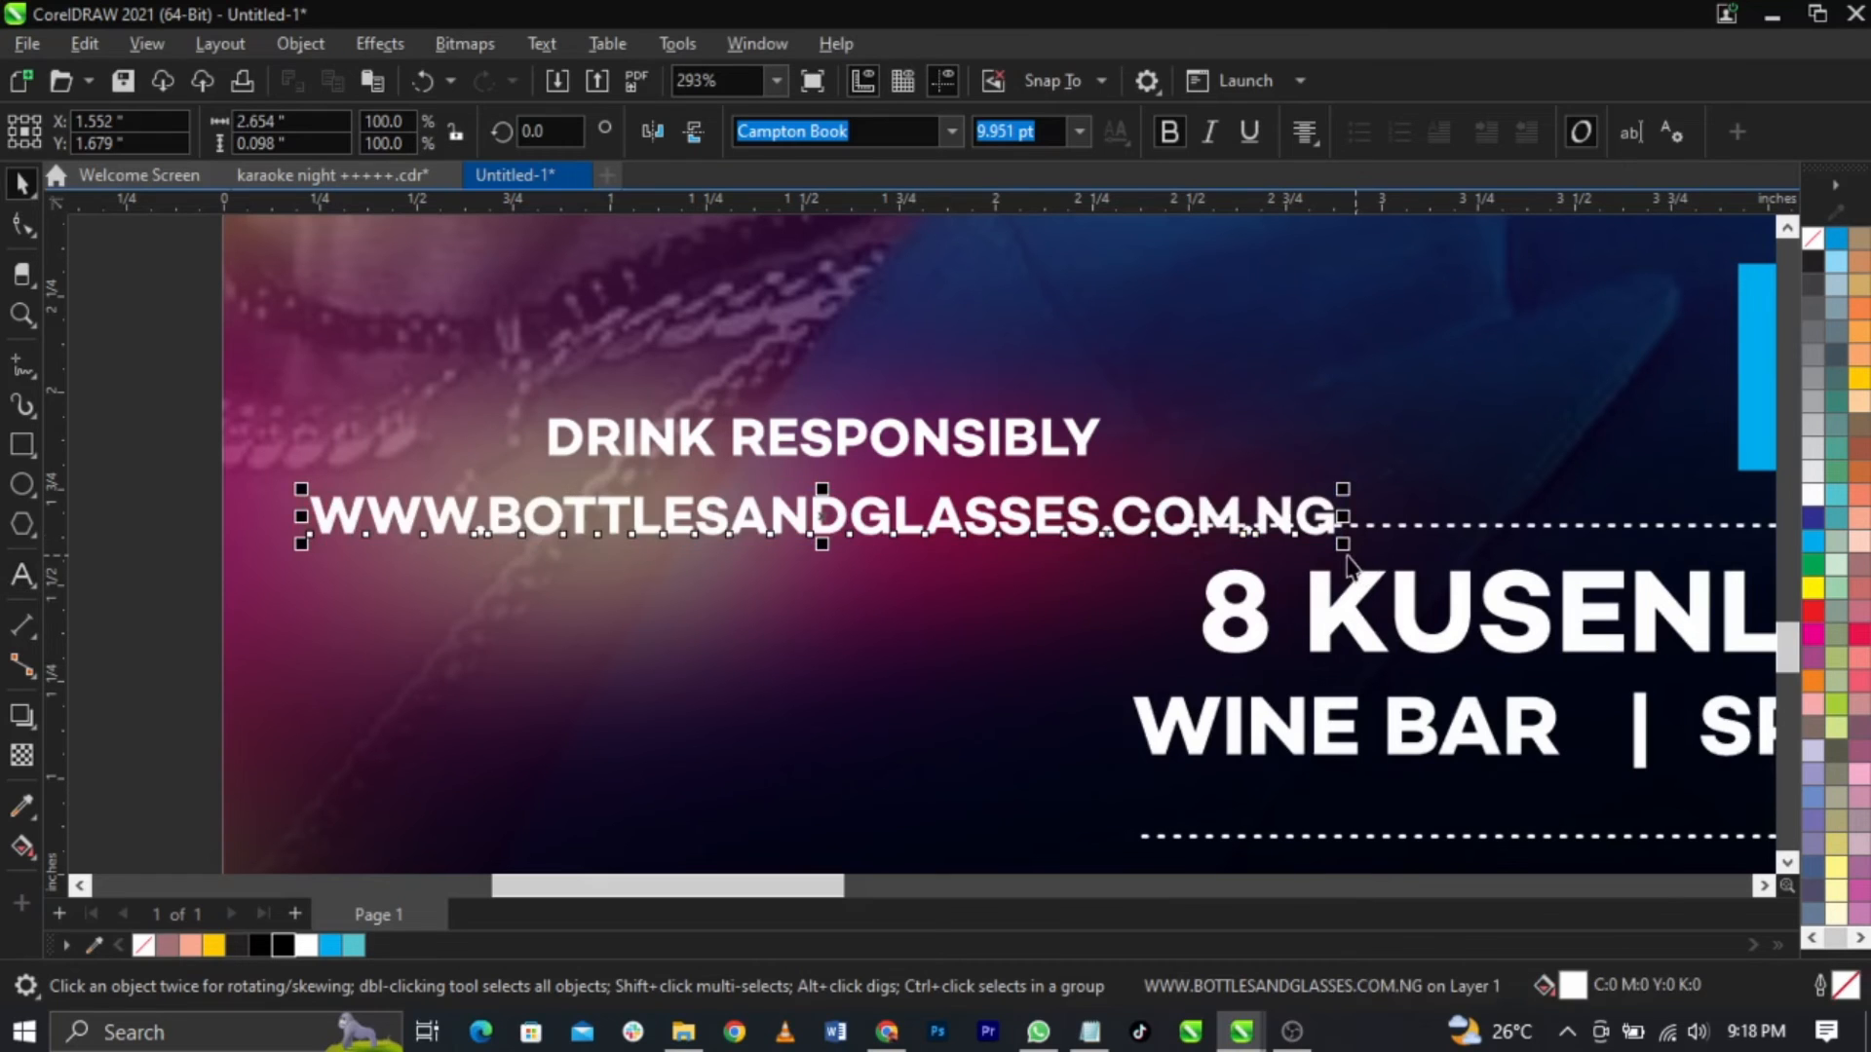
Step: Shrink the web address to the width of DRINK RESPONSIBLY and align the two lines
drag(1343, 546, 1109, 504)
scroll(1087, 483, up, 1)
shift+click(1078, 434)
key(l)
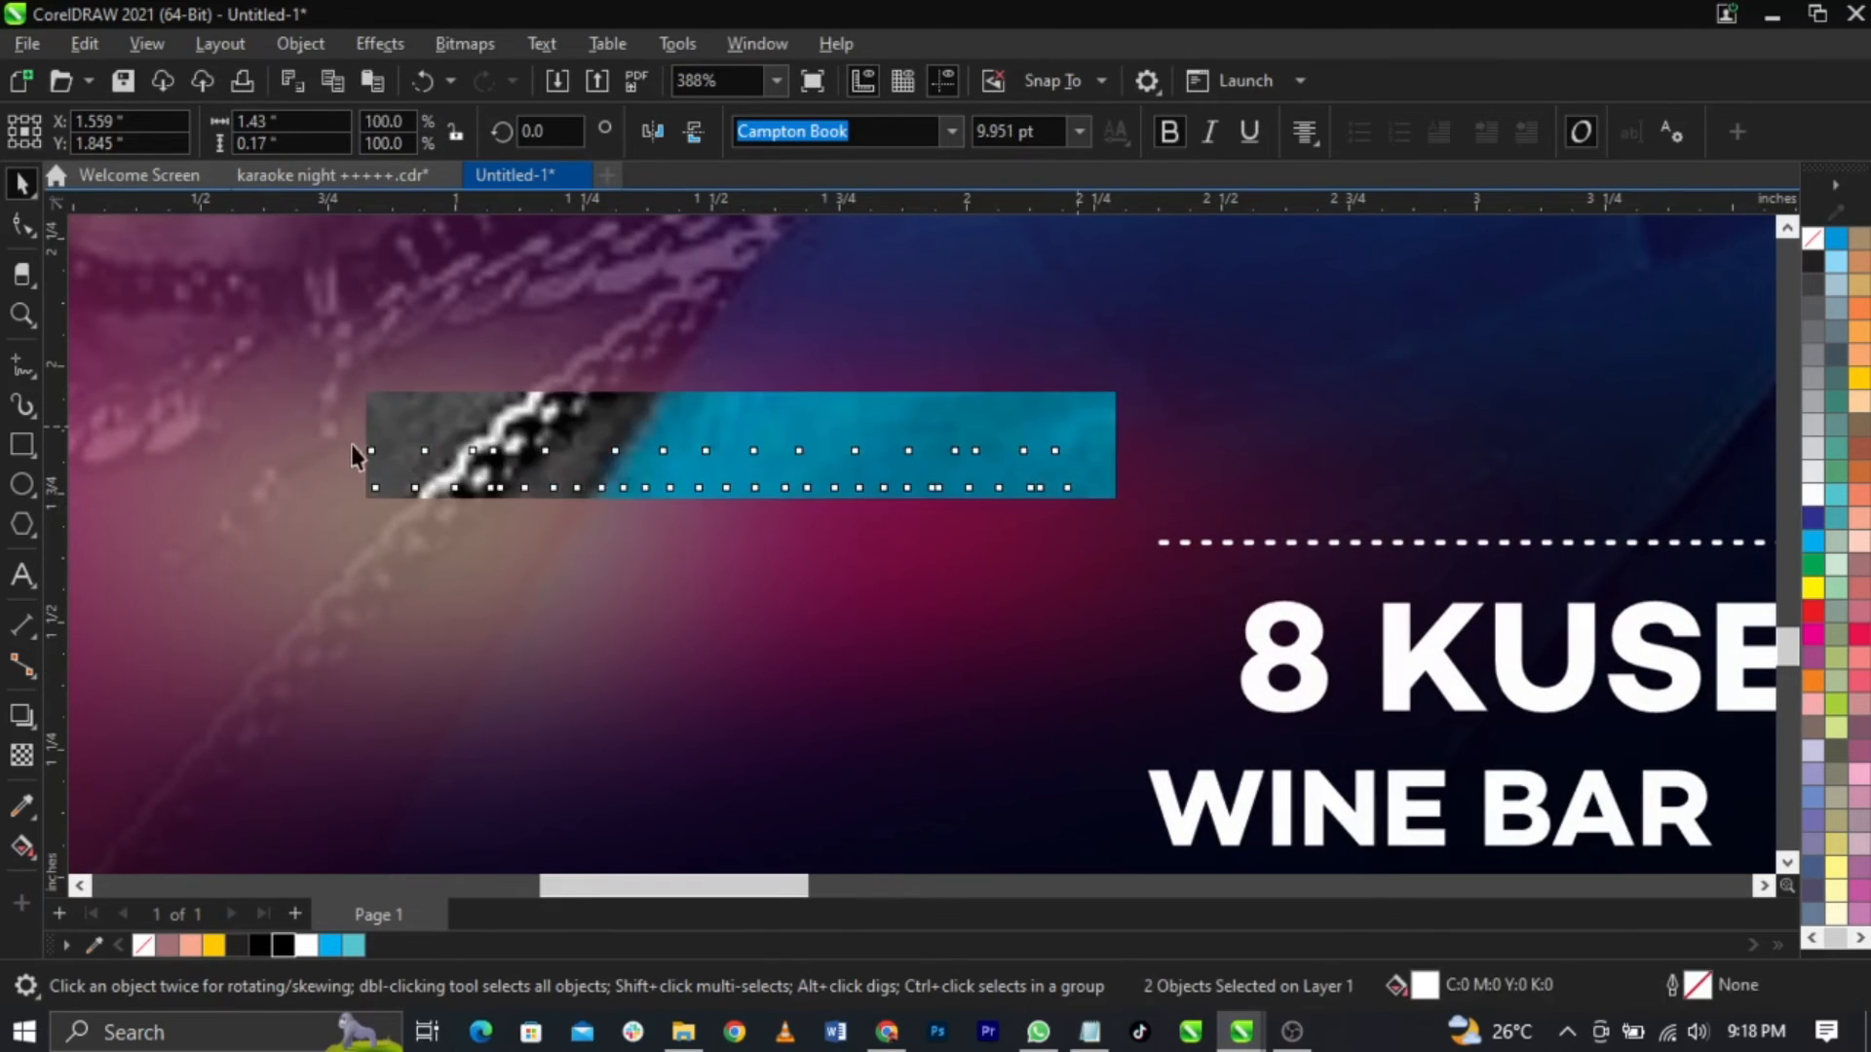
Step: Draw a circle about 0.2 in across left of the two lines, with a red fill and no outline
scroll(167, 406, up, 3)
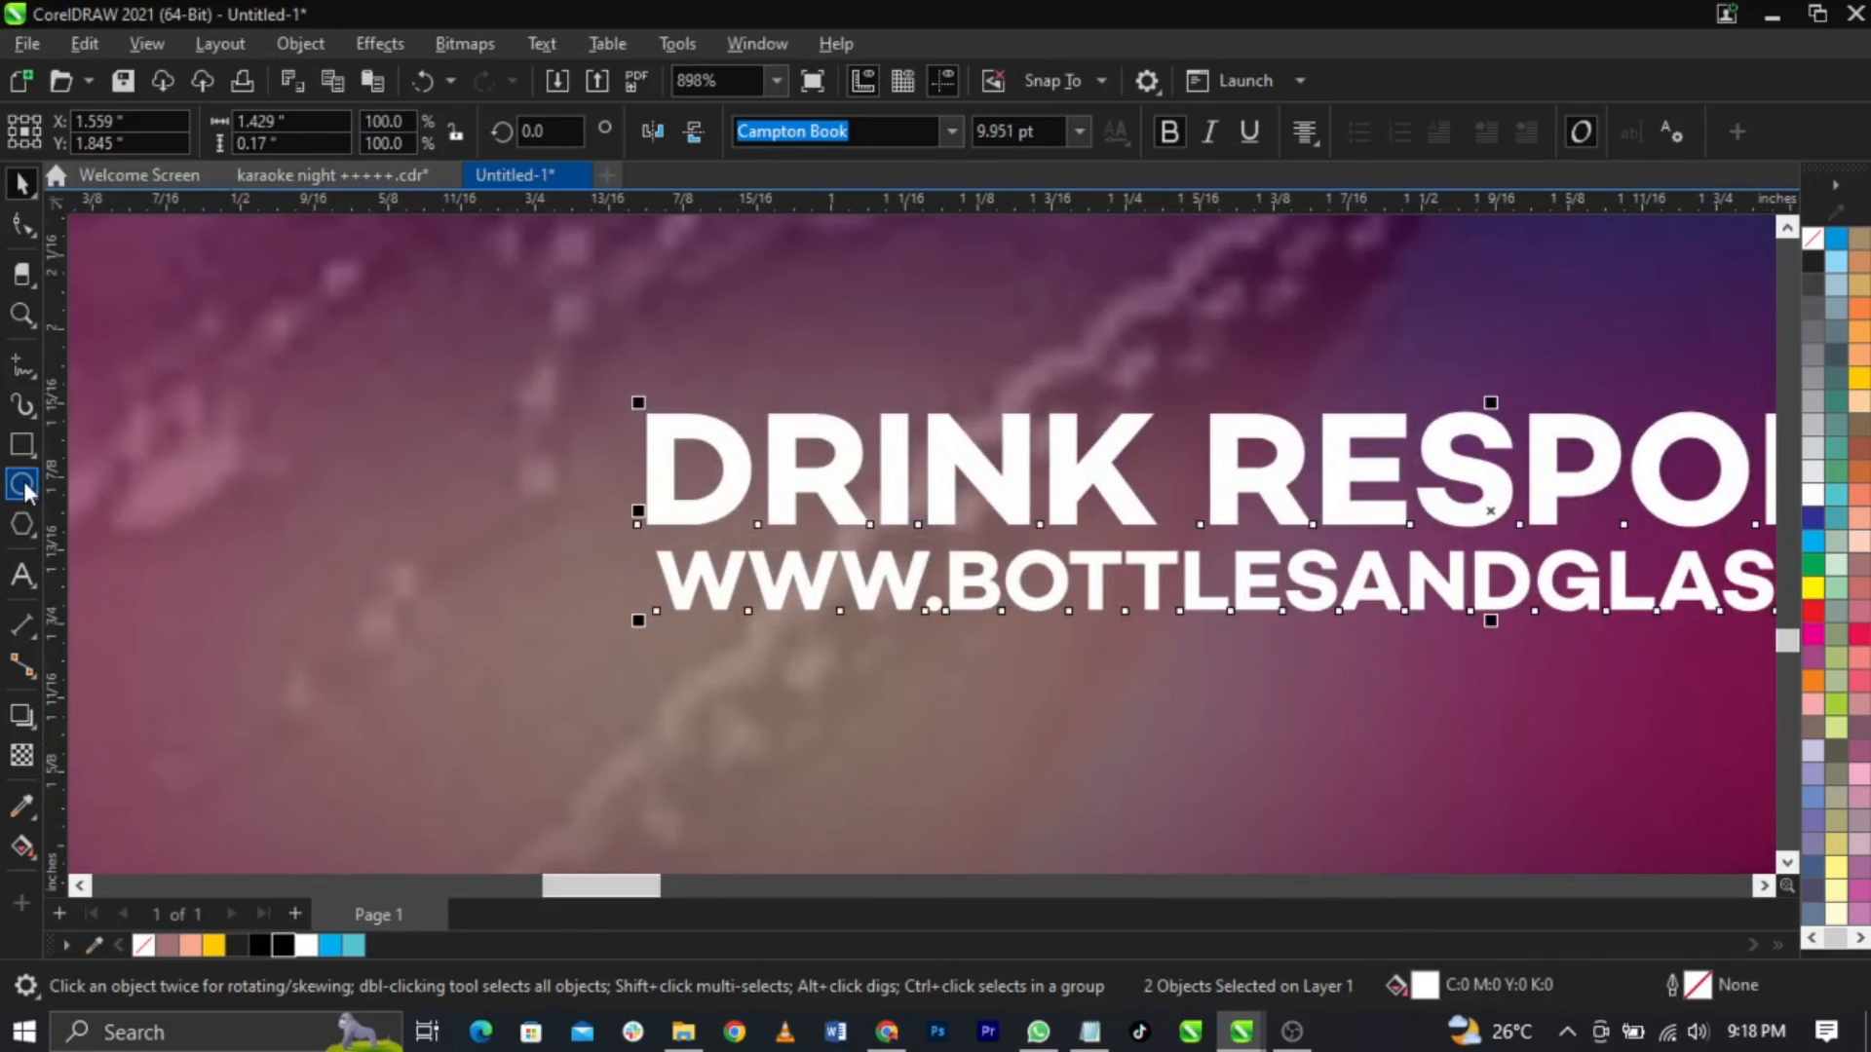
click(22, 485)
drag(332, 394, 573, 634)
key(space)
drag(519, 522, 536, 513)
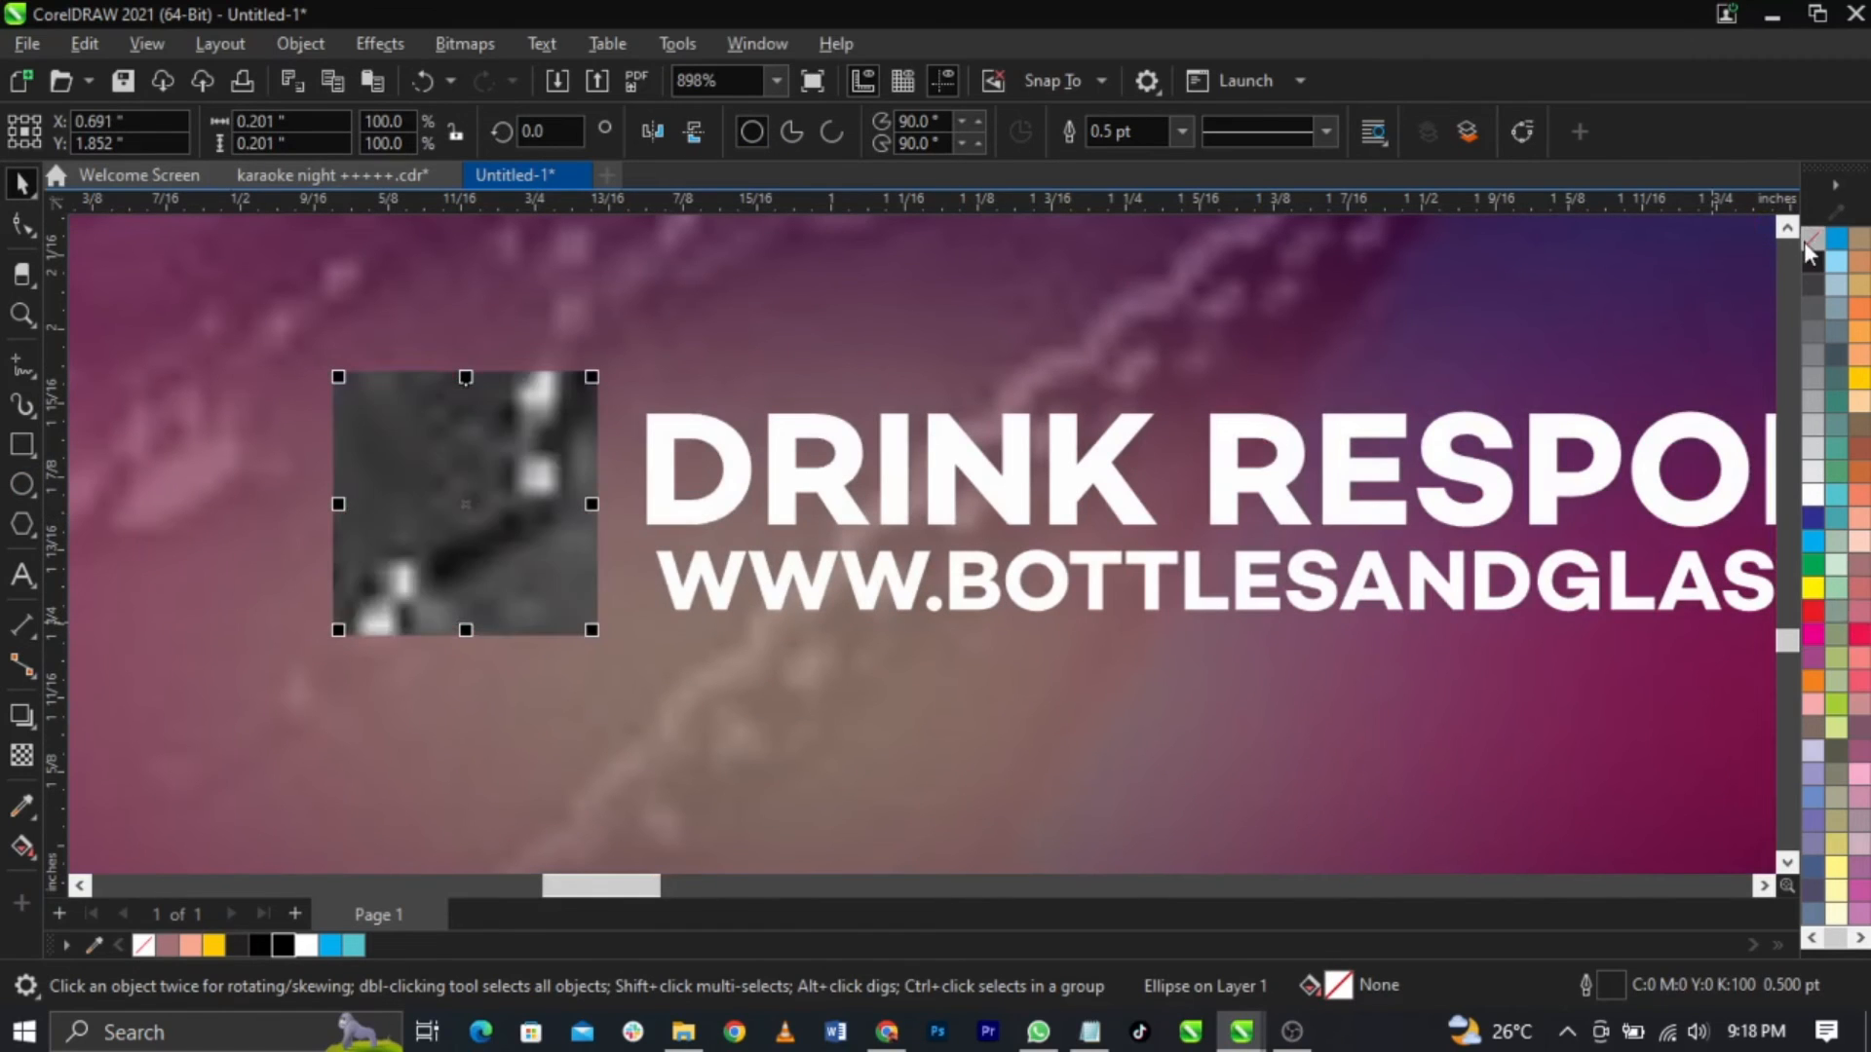
click(1812, 611)
right_click(1810, 241)
click(1701, 255)
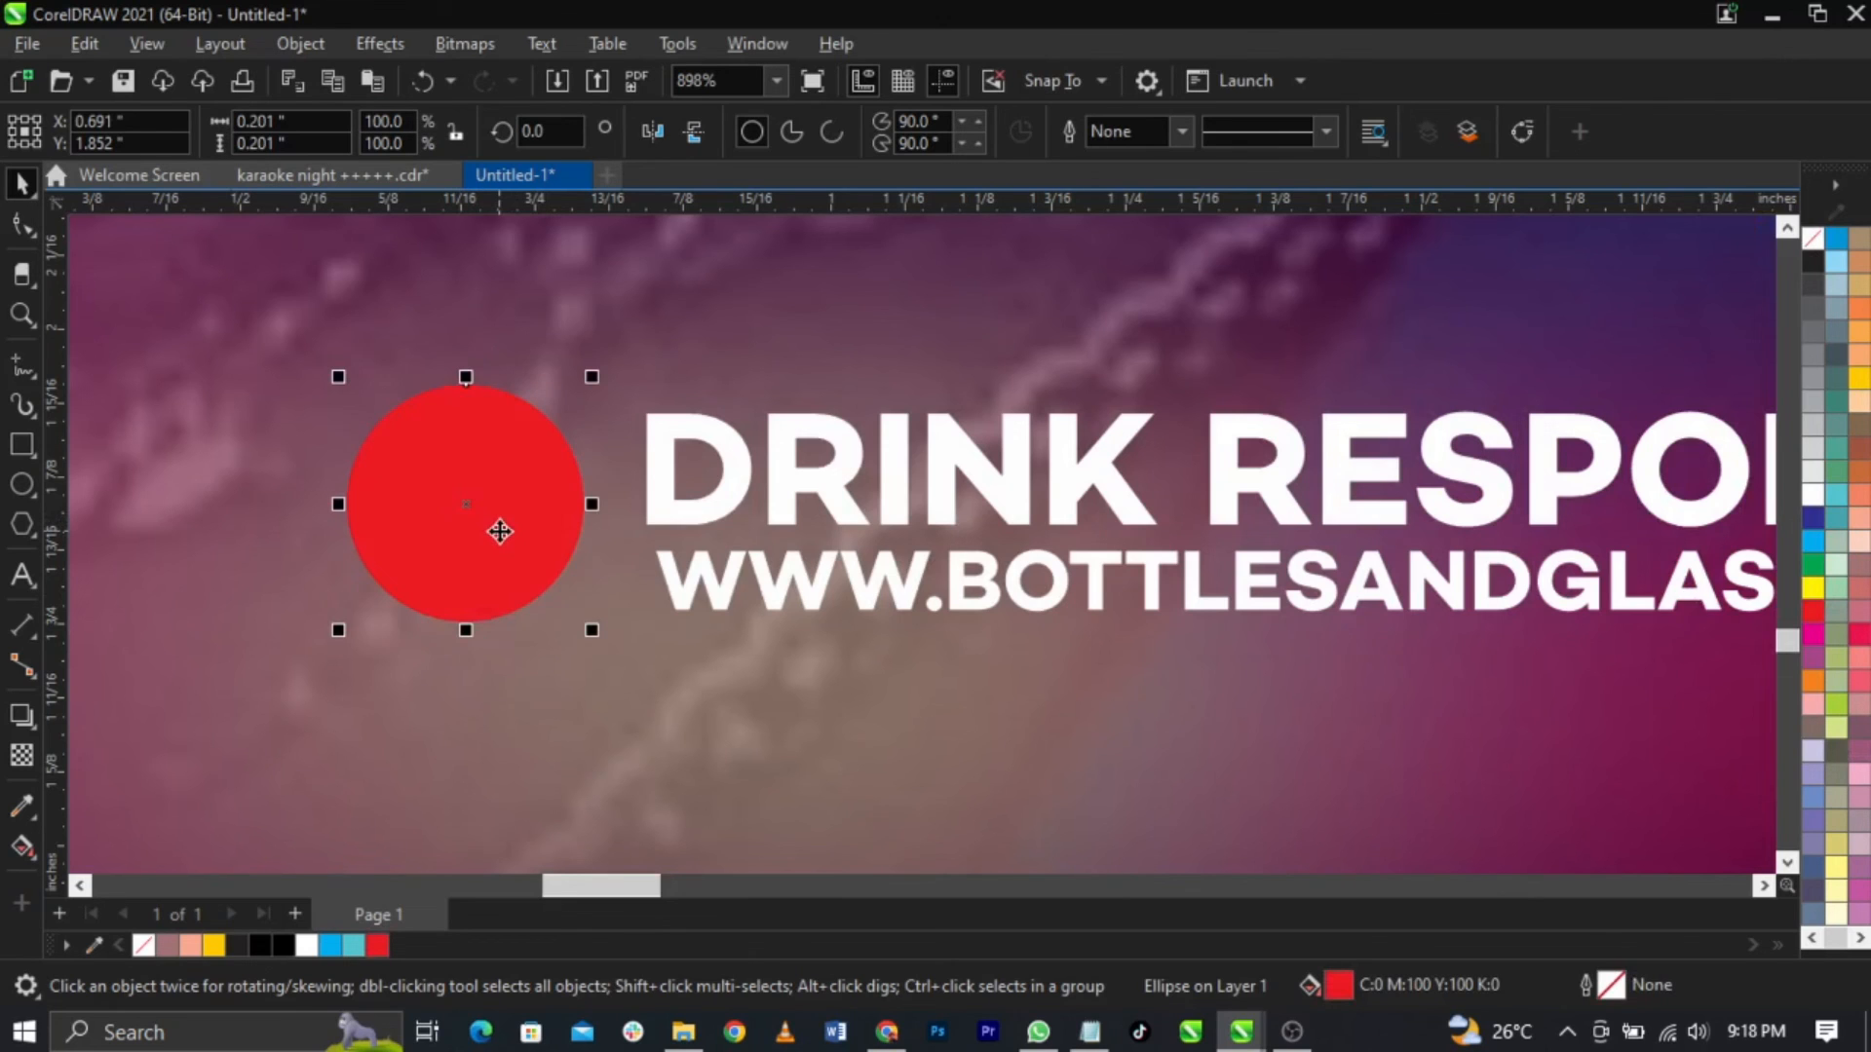
Step: Switch the circle's uniform fill to the RGB color model and set a brighter red, #FF0009
scroll(504, 524, up, 2)
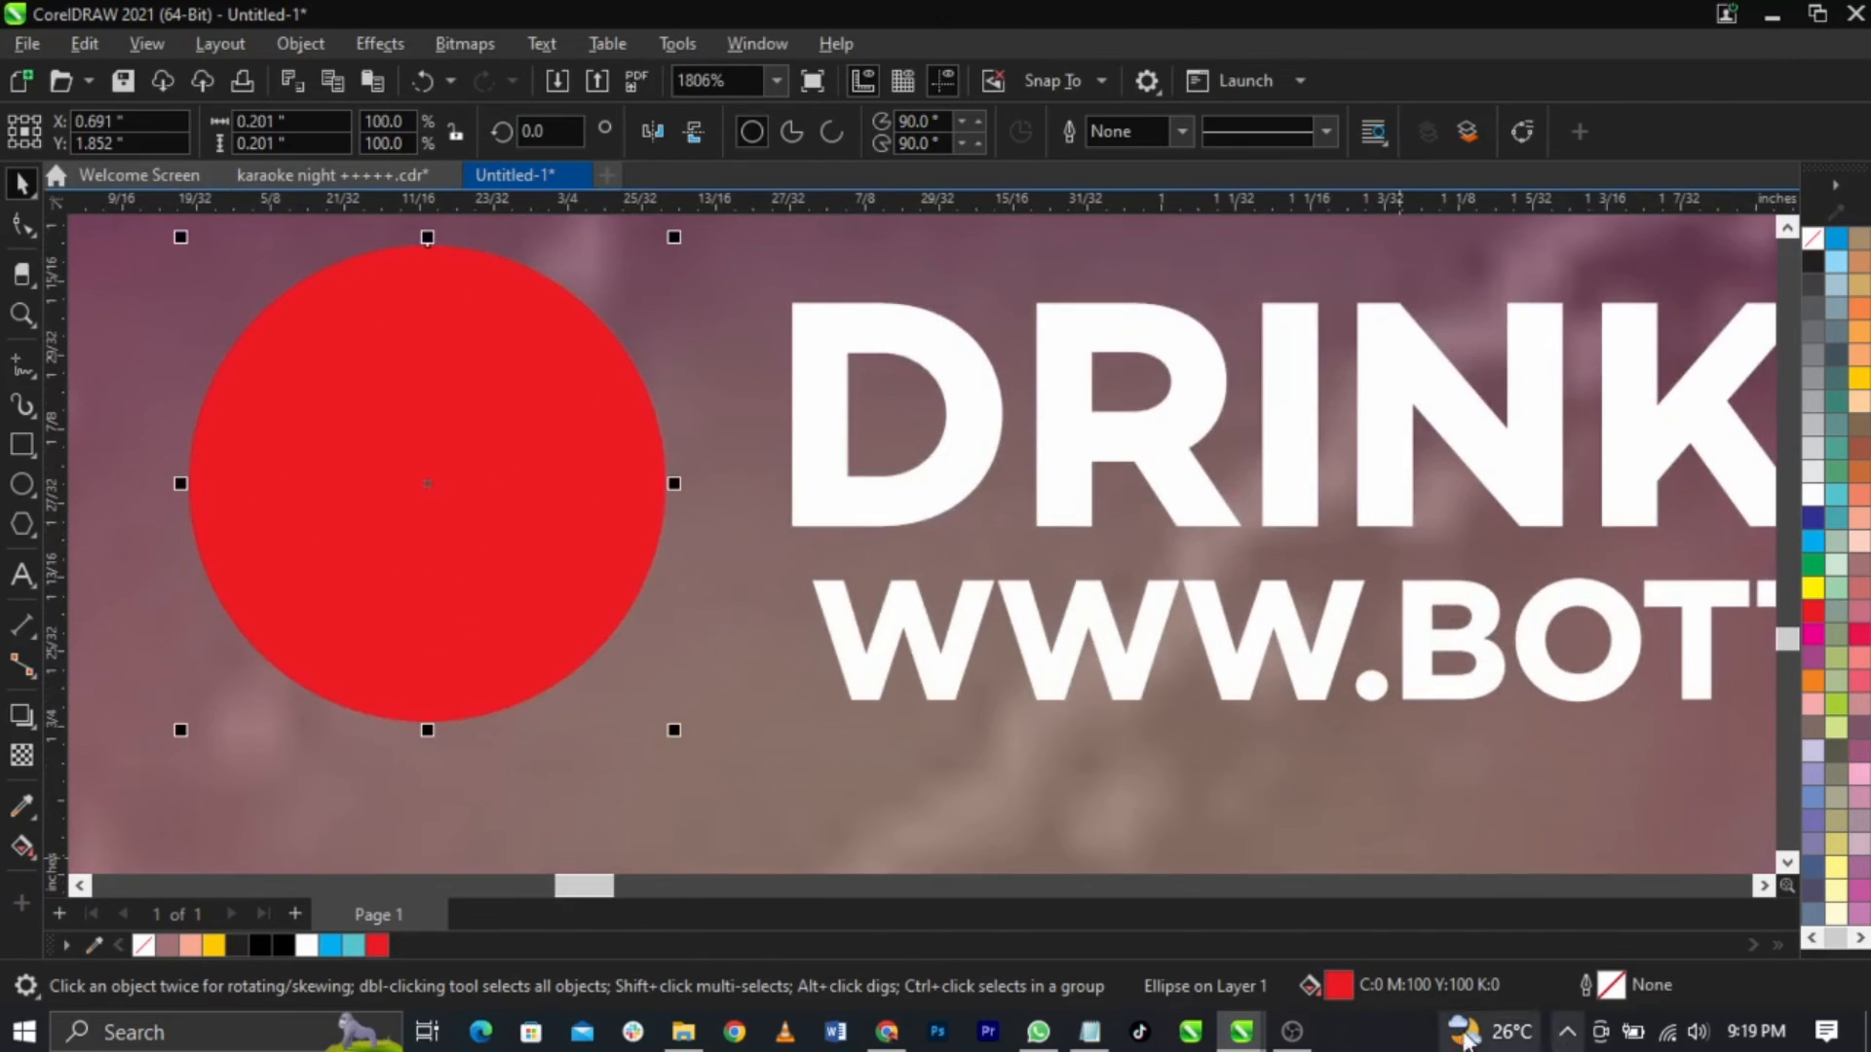
double_click(1339, 984)
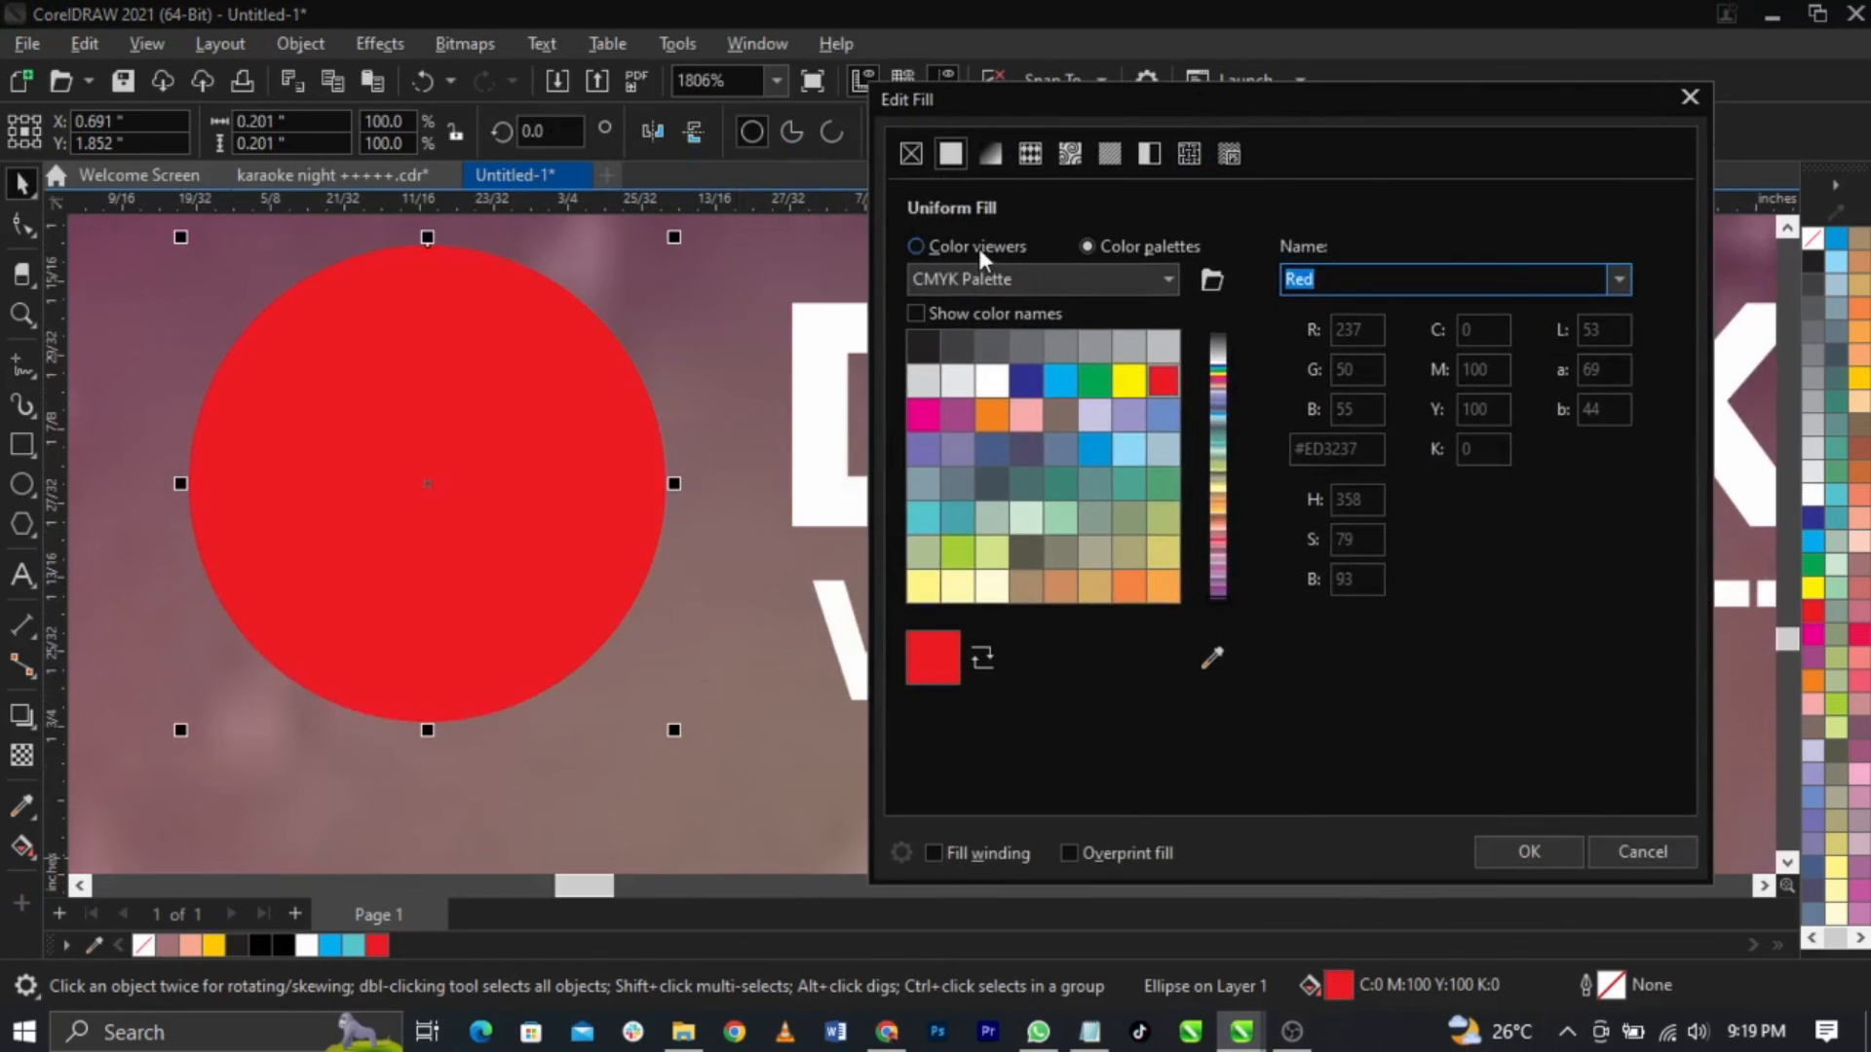
click(978, 246)
click(1382, 281)
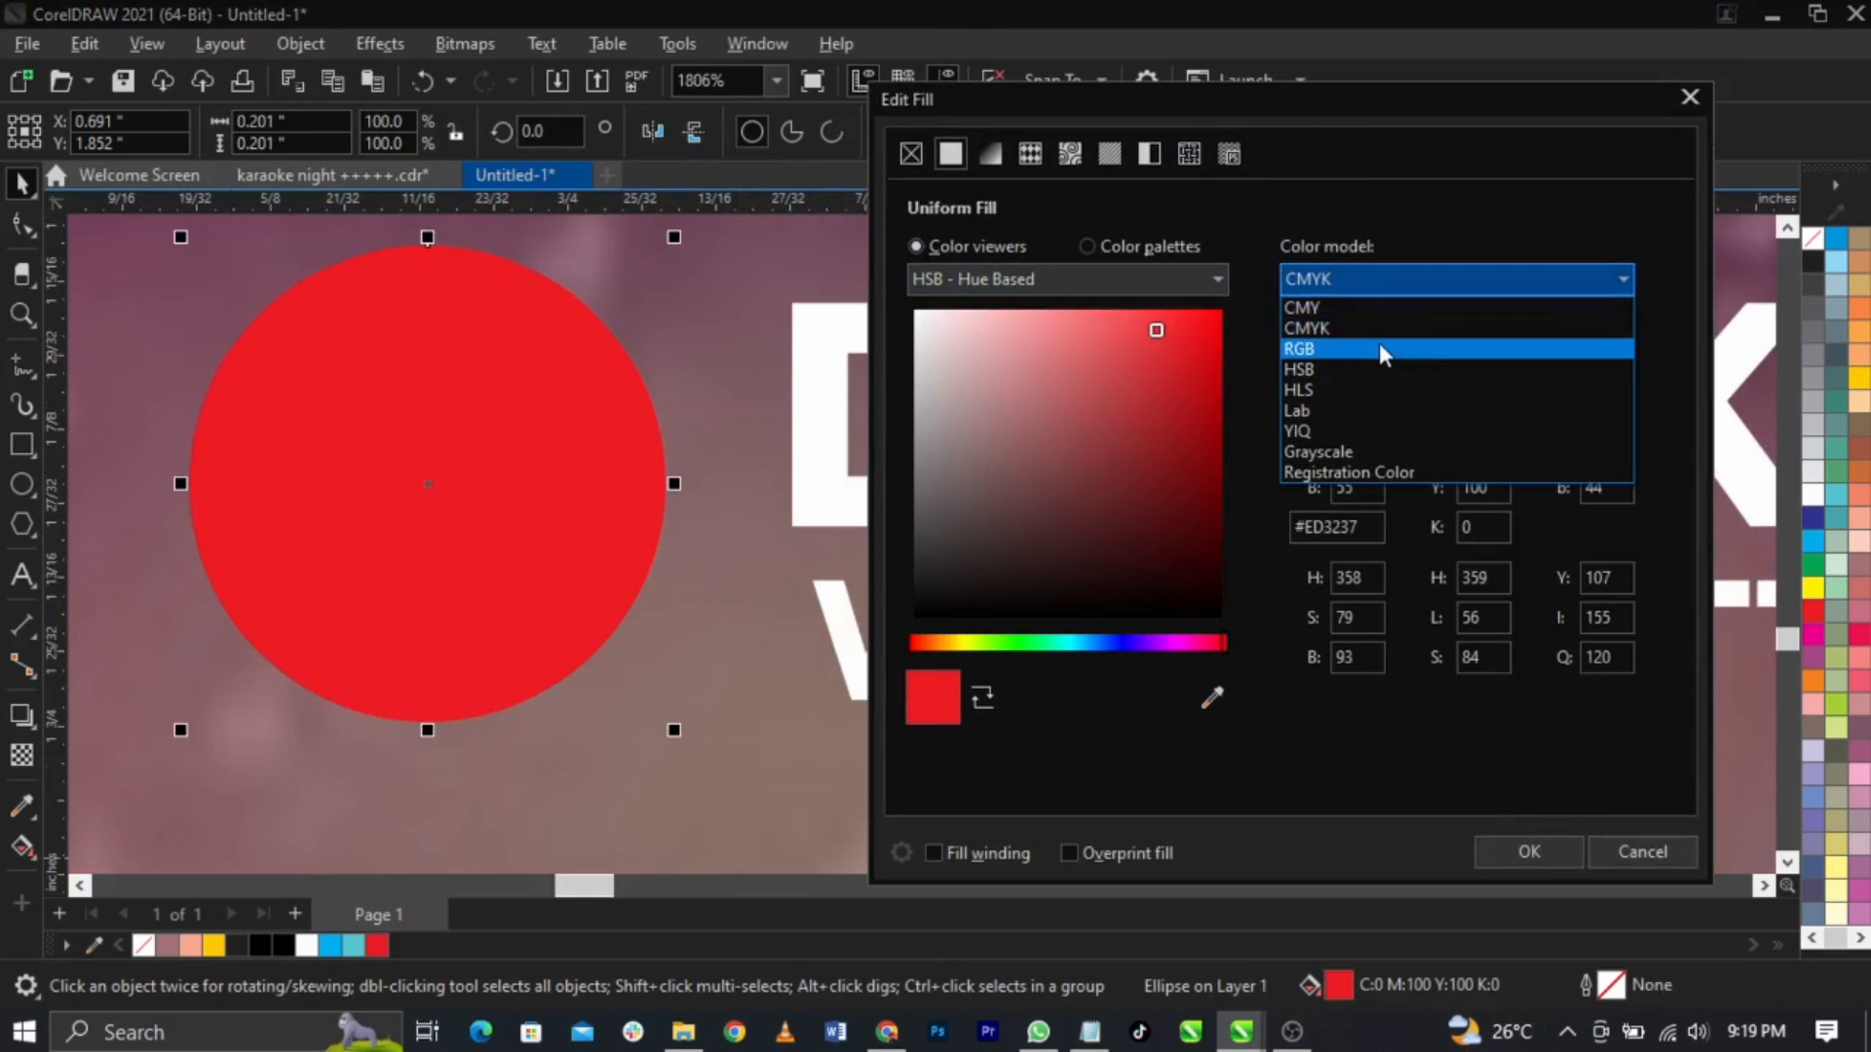
click(1378, 348)
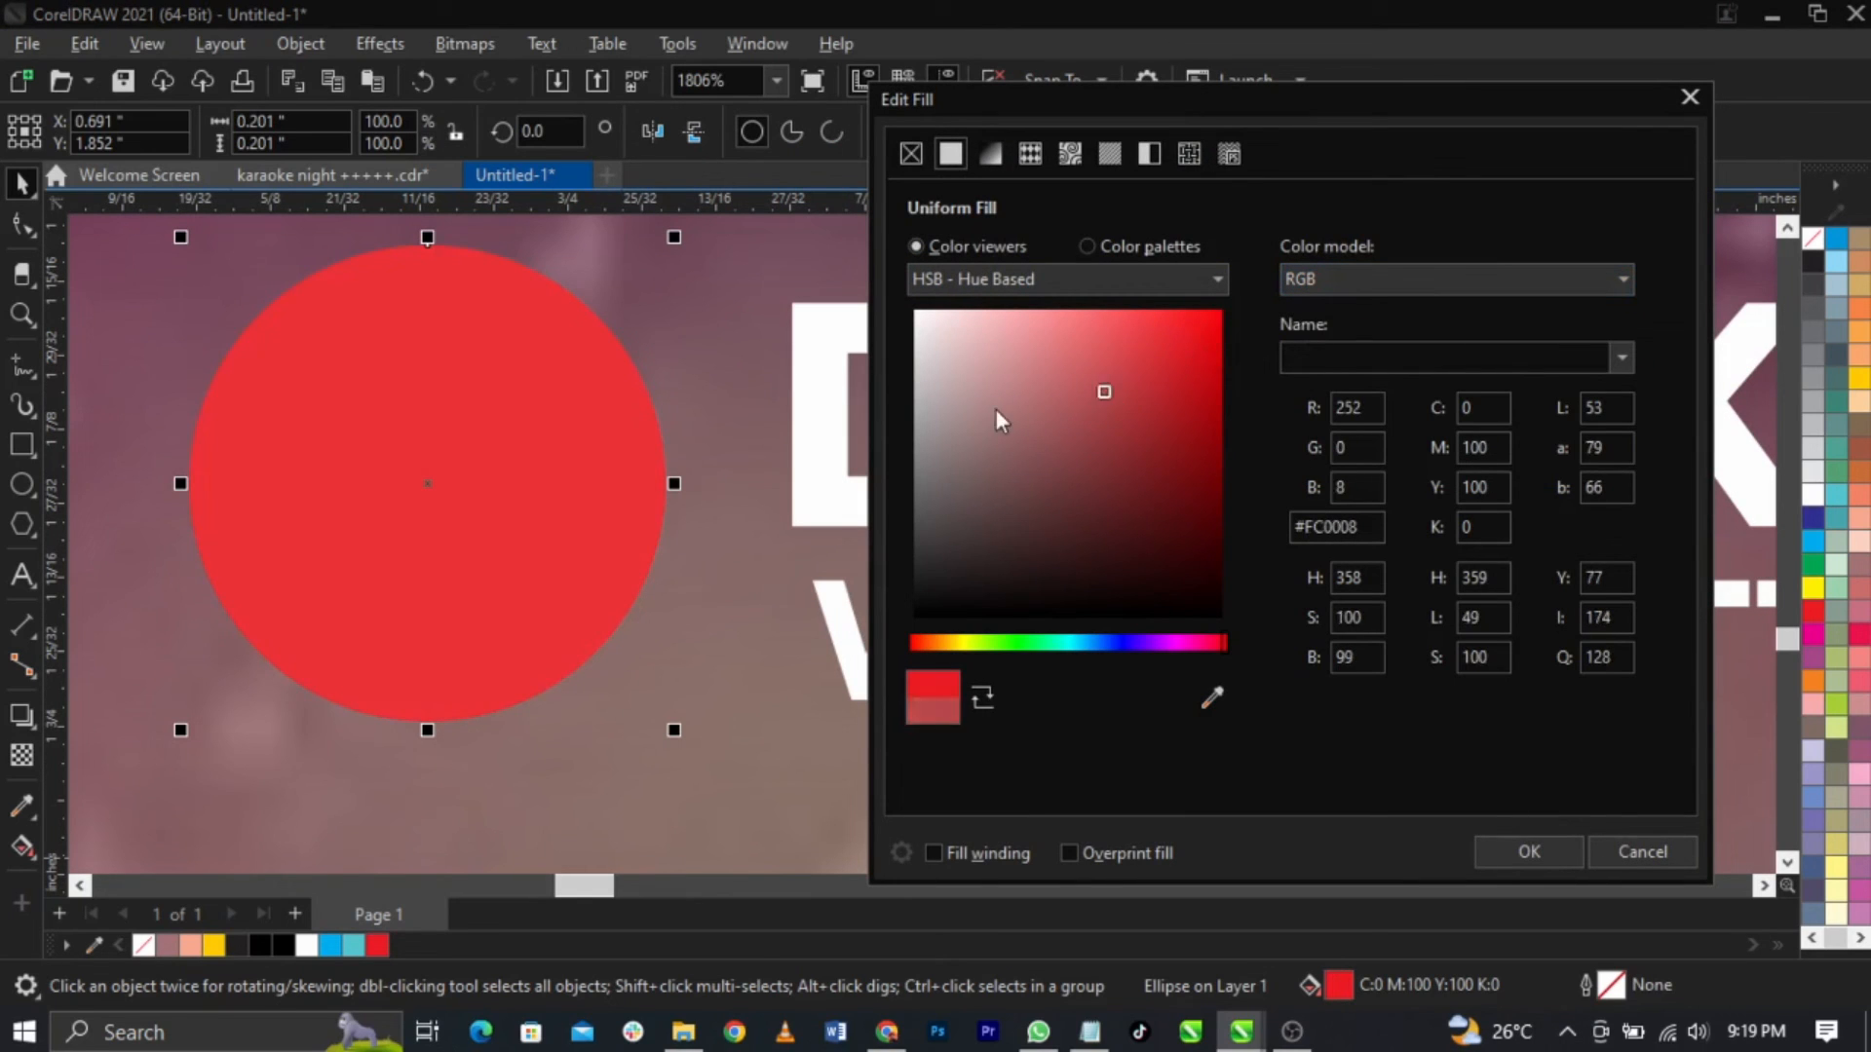
drag(996, 410, 1331, 267)
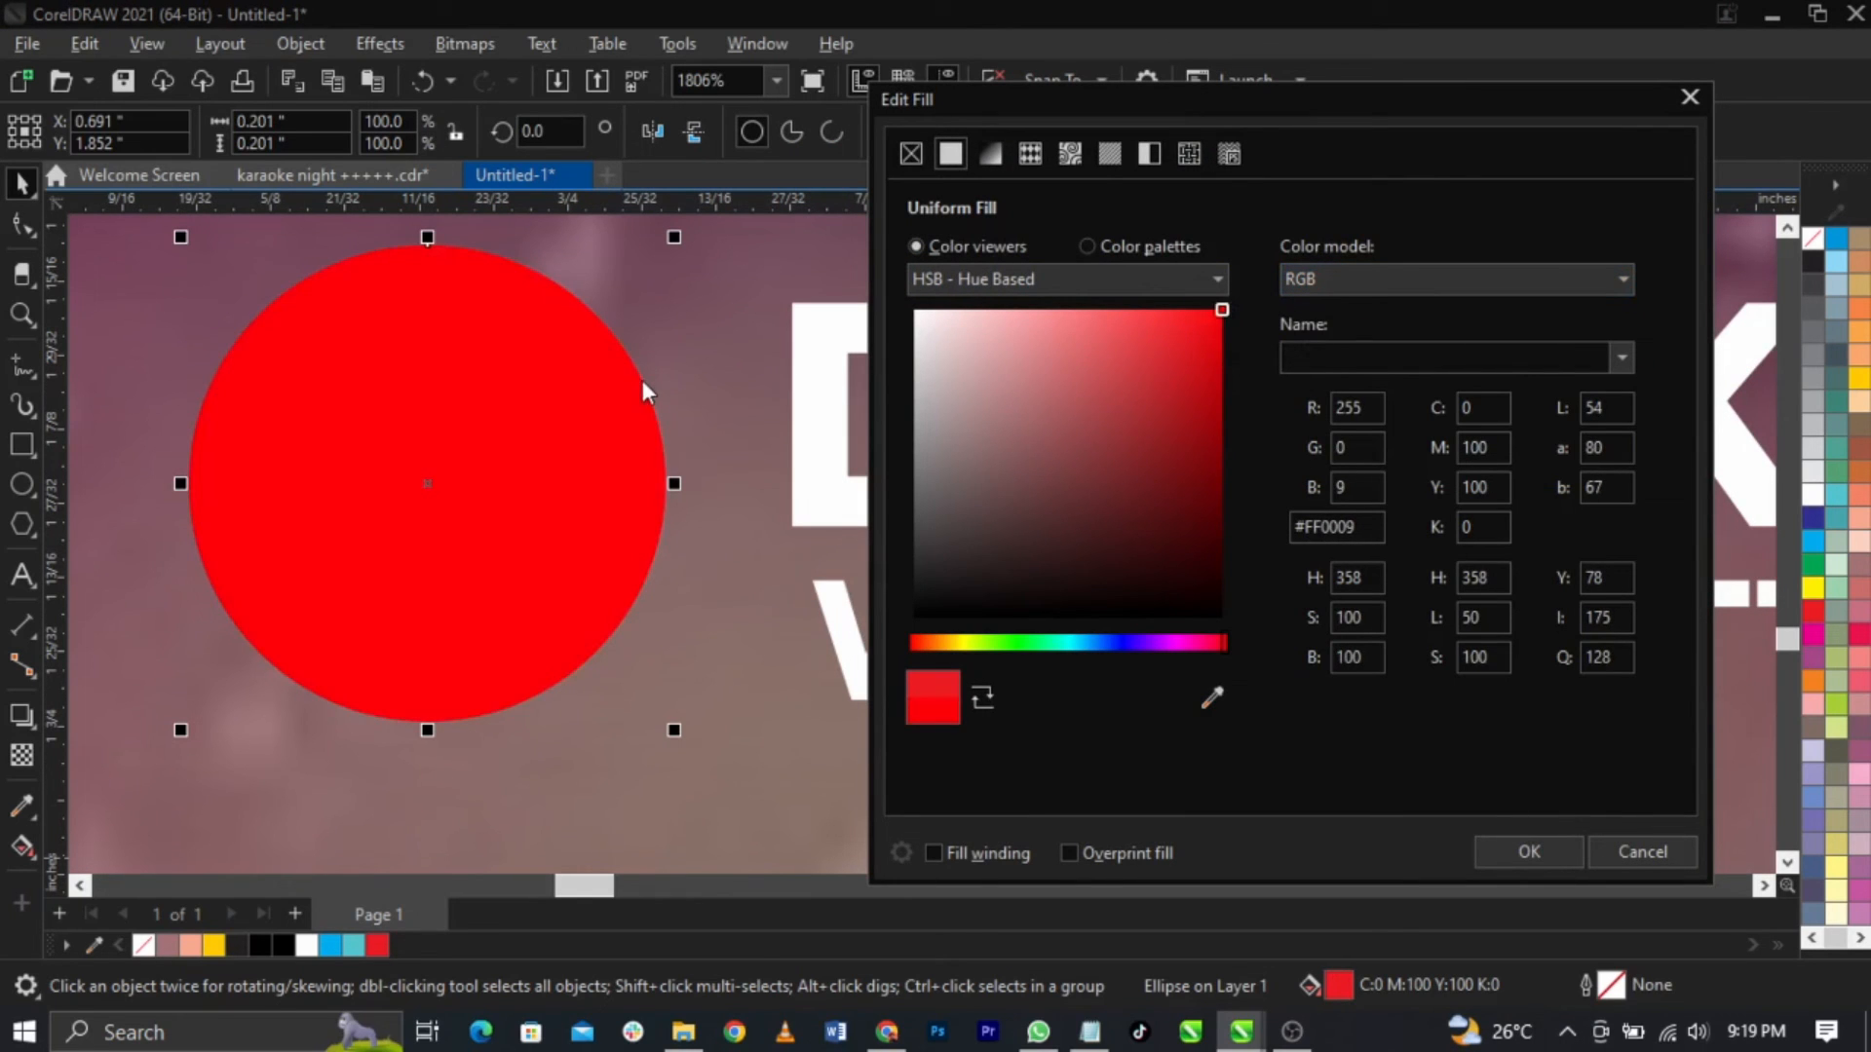
click(1529, 852)
Step: Undo and reapply the circle's last fill change to compare the two reds
key(ctrl+z)
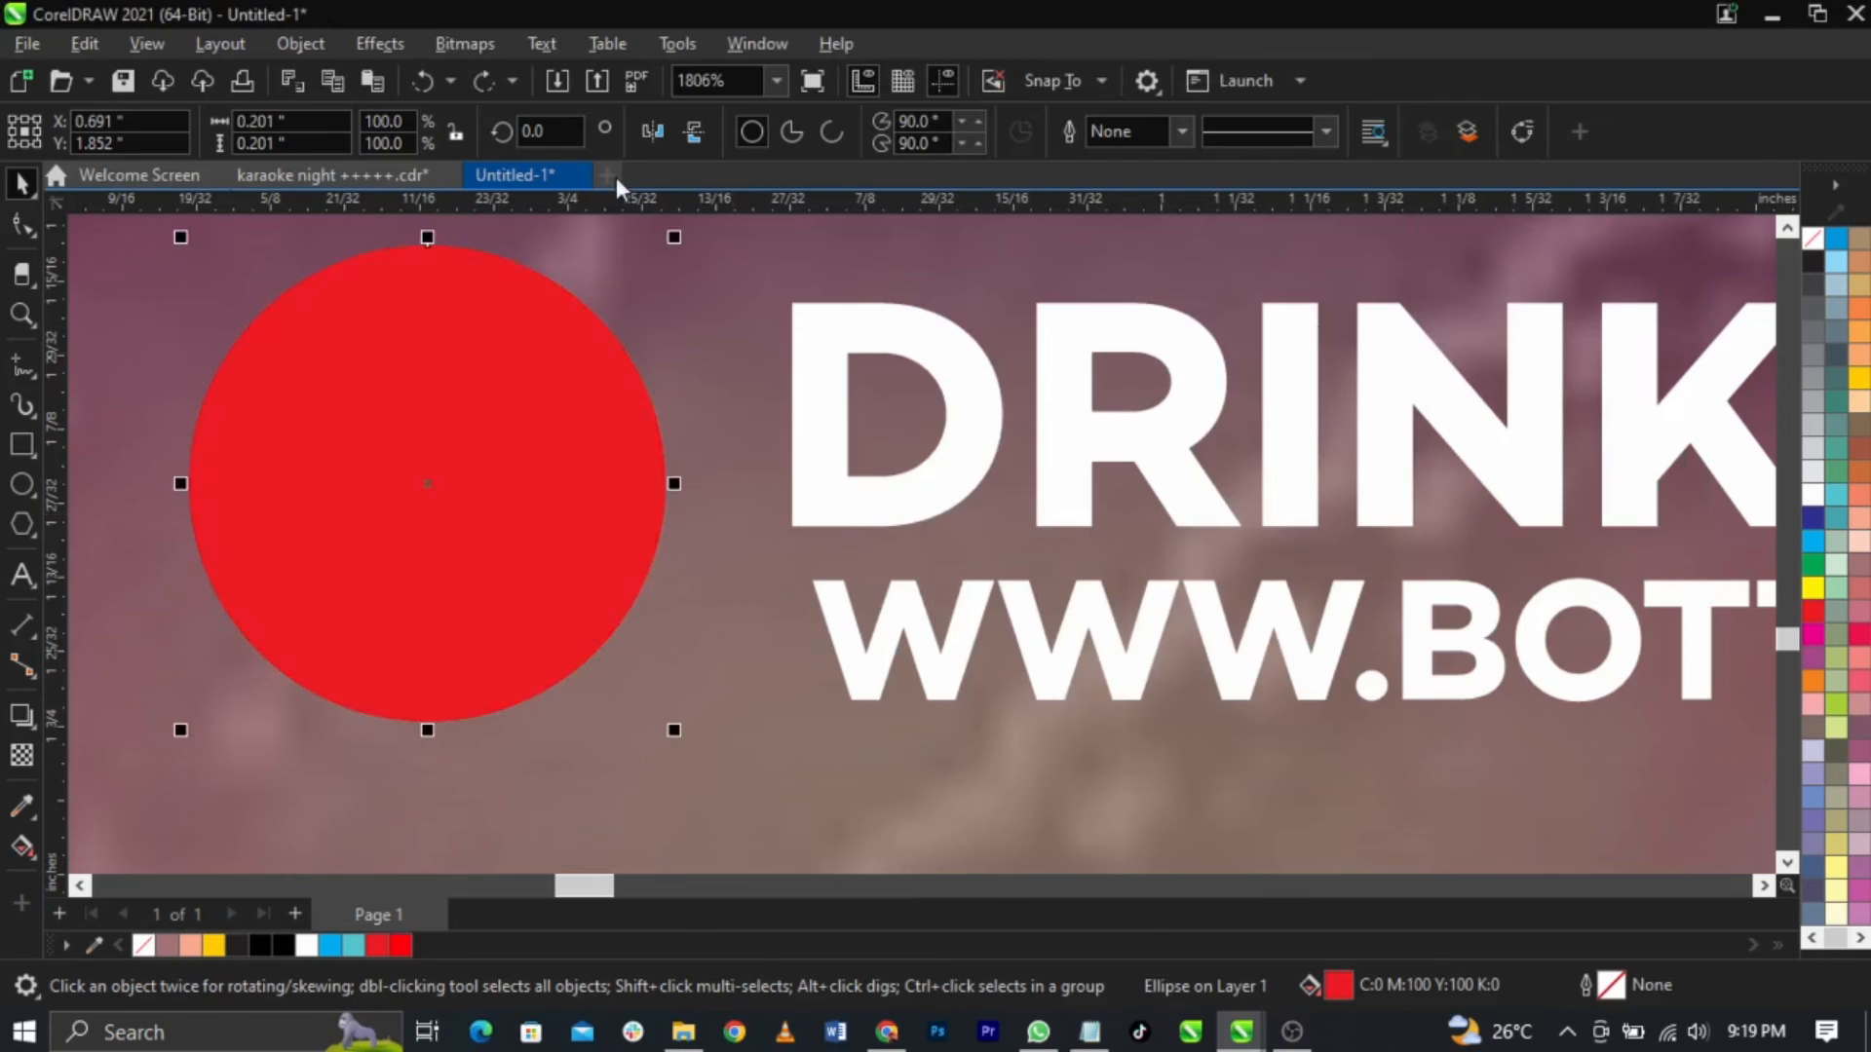
click(490, 85)
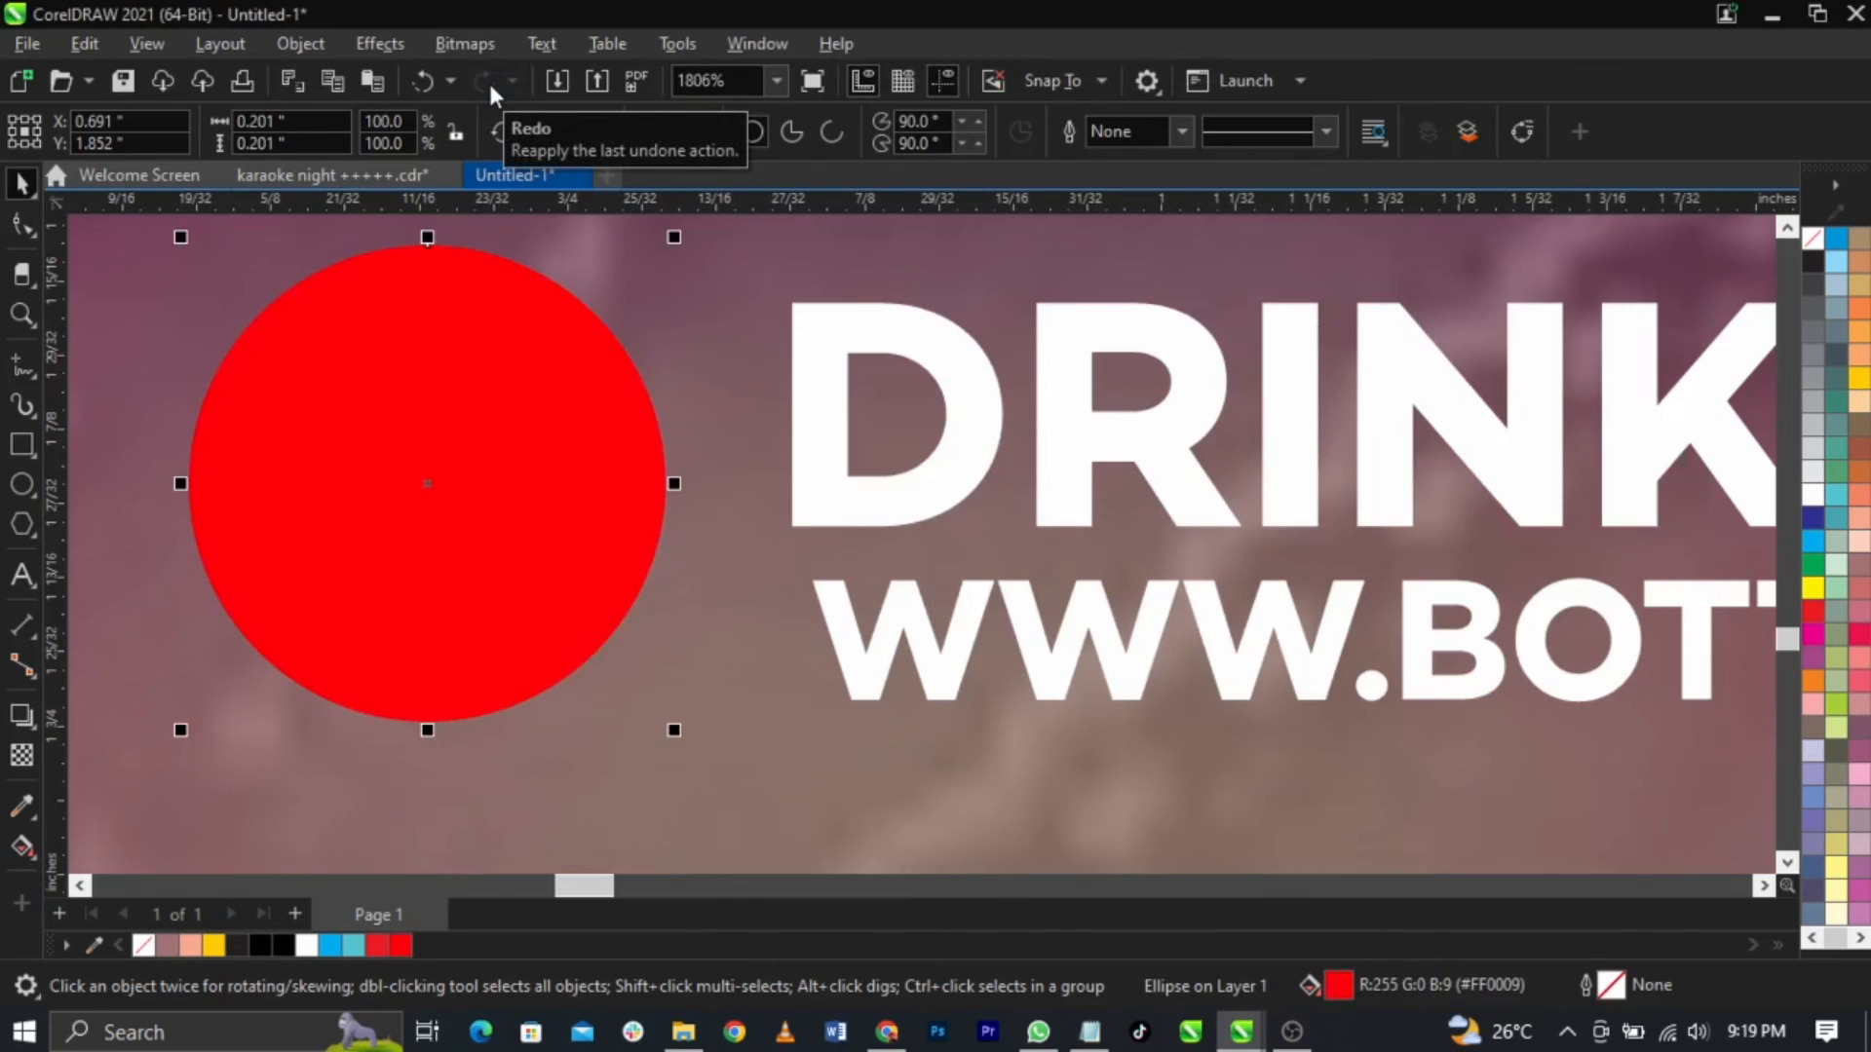
key(ctrl+z)
click(488, 80)
Step: Duplicate the DRINK RESPONSIBLY line and replace the copy's text with 18+
drag(968, 423, 848, 520)
right_click(849, 521)
double_click(849, 524)
key(ctrl+a)
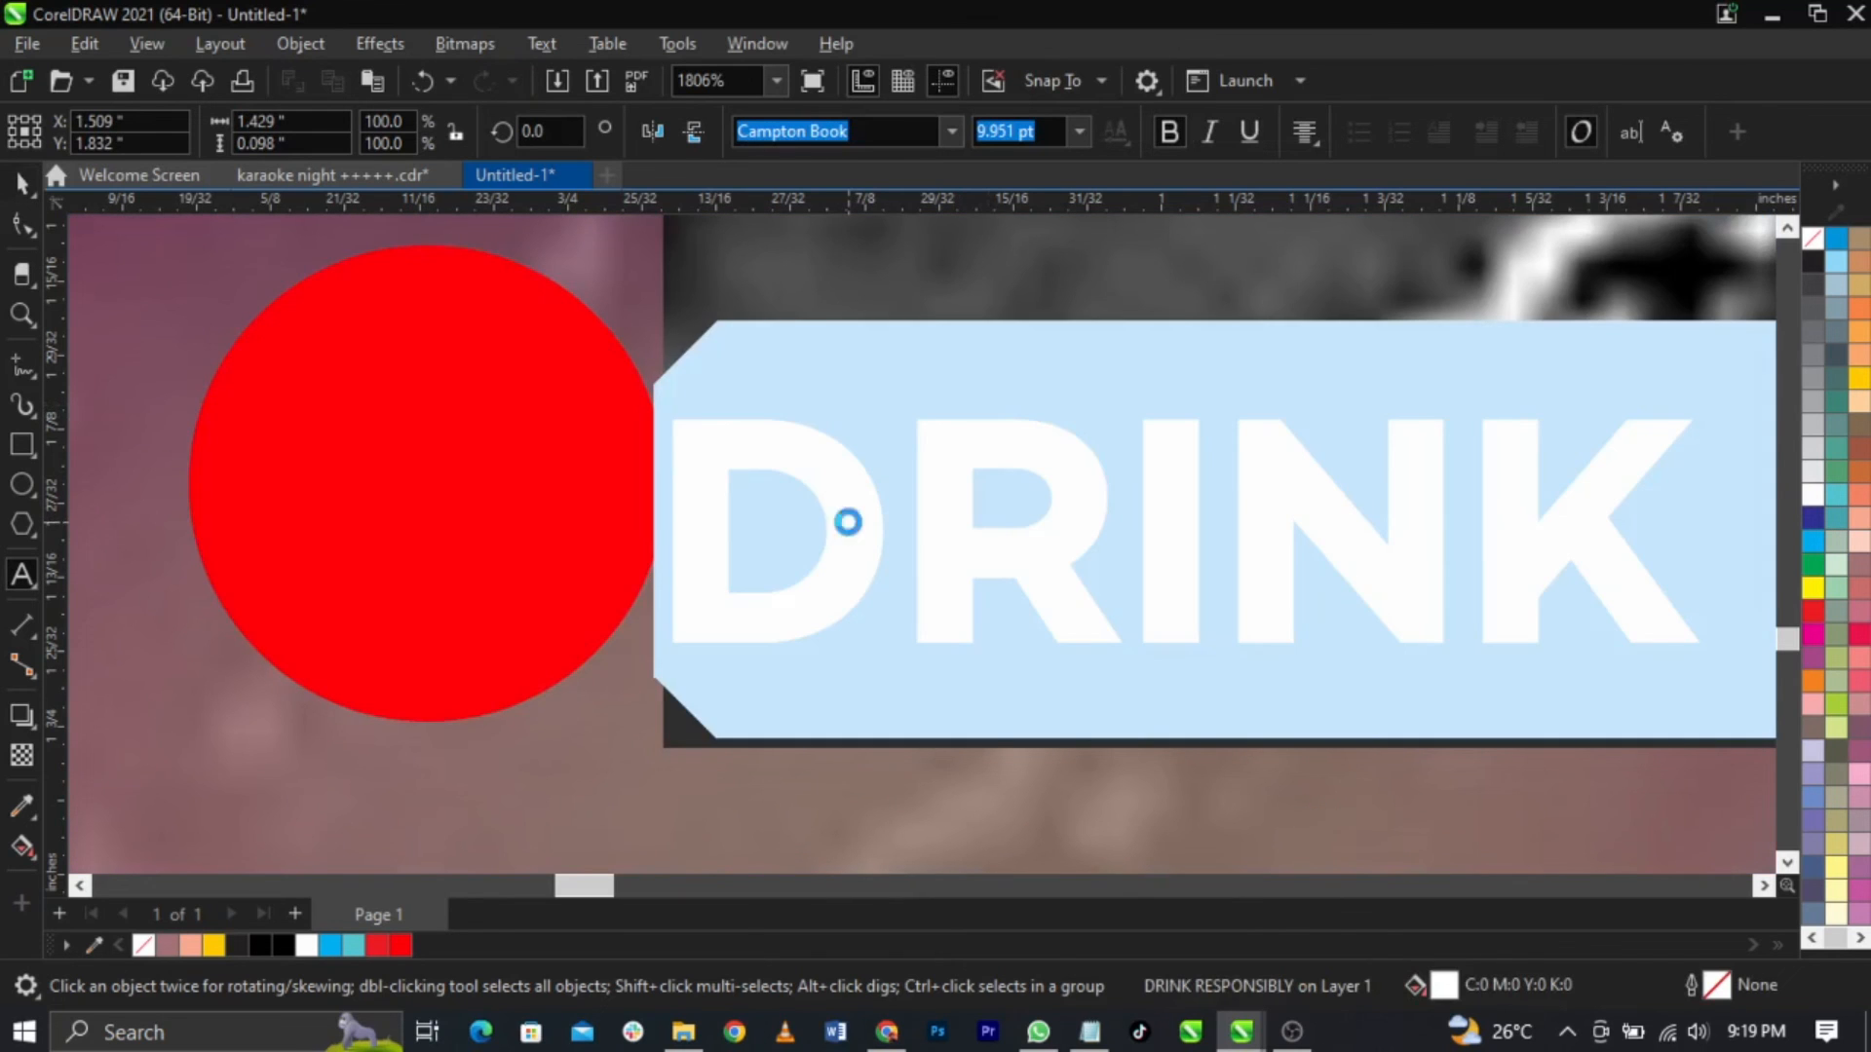
text(10)
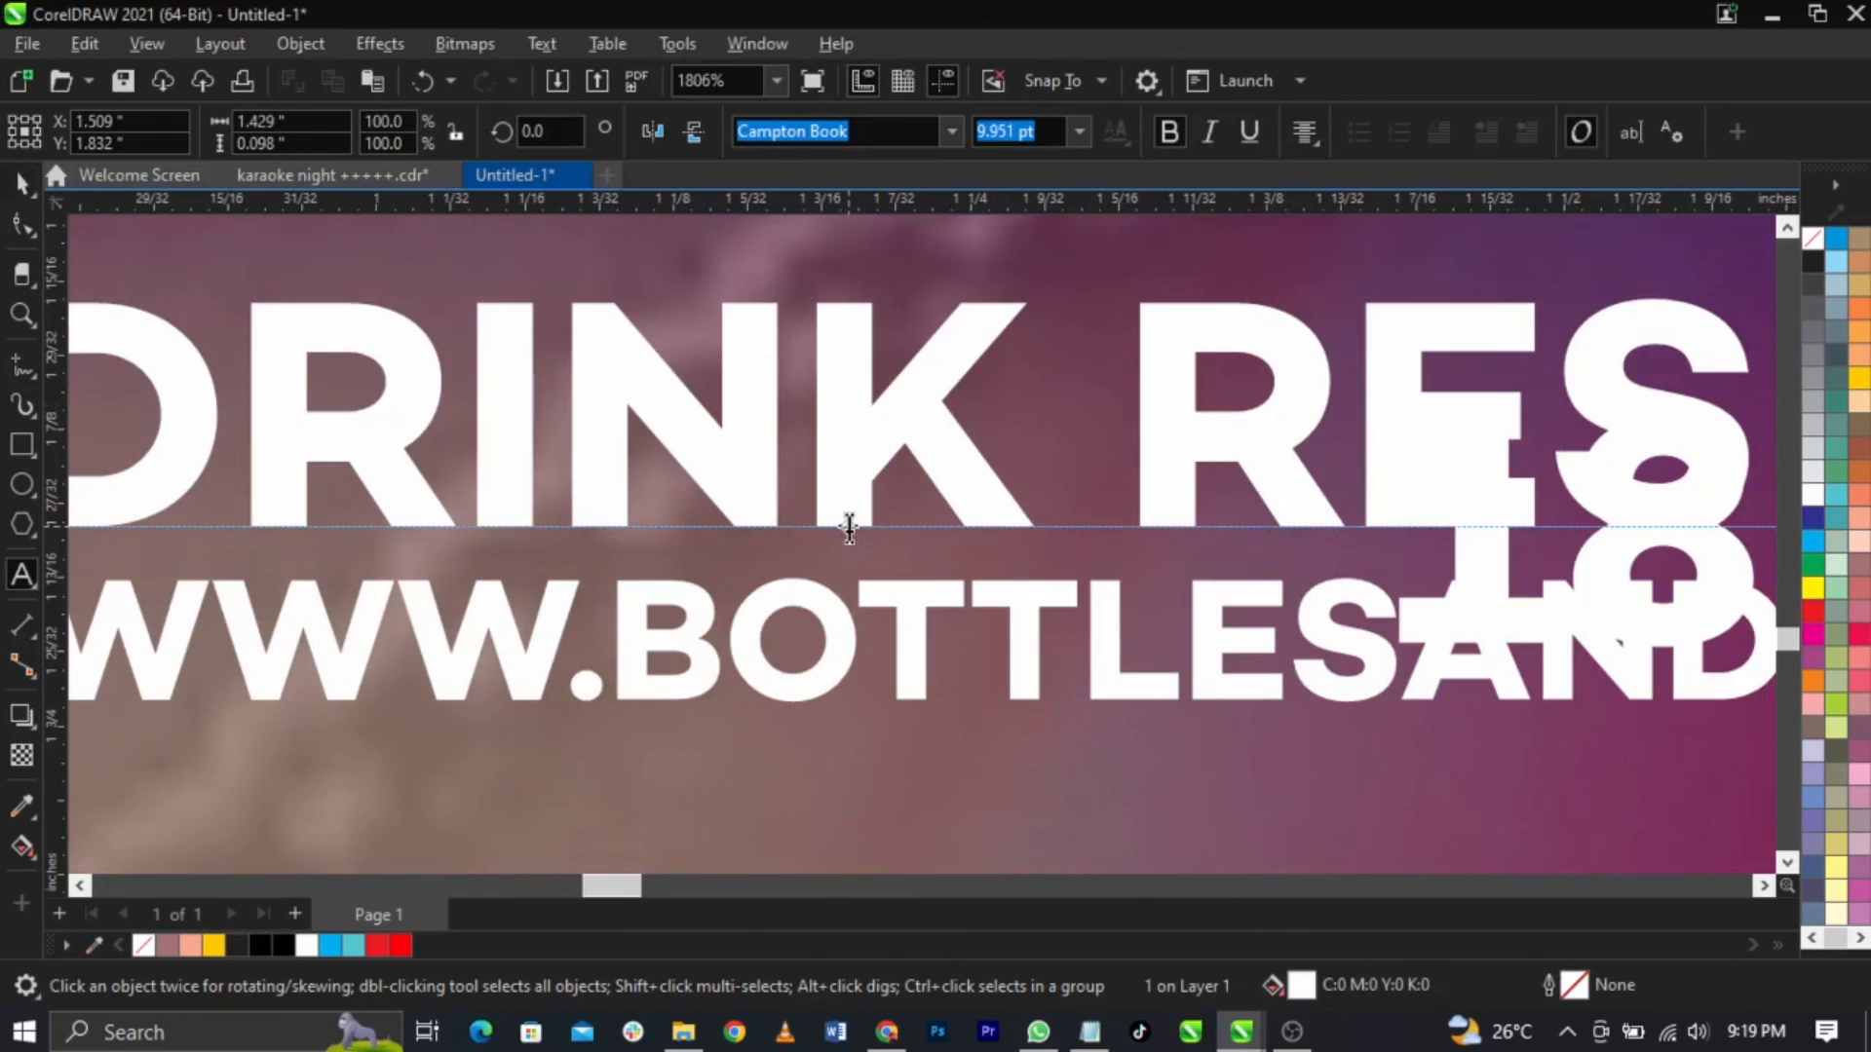
text(+)
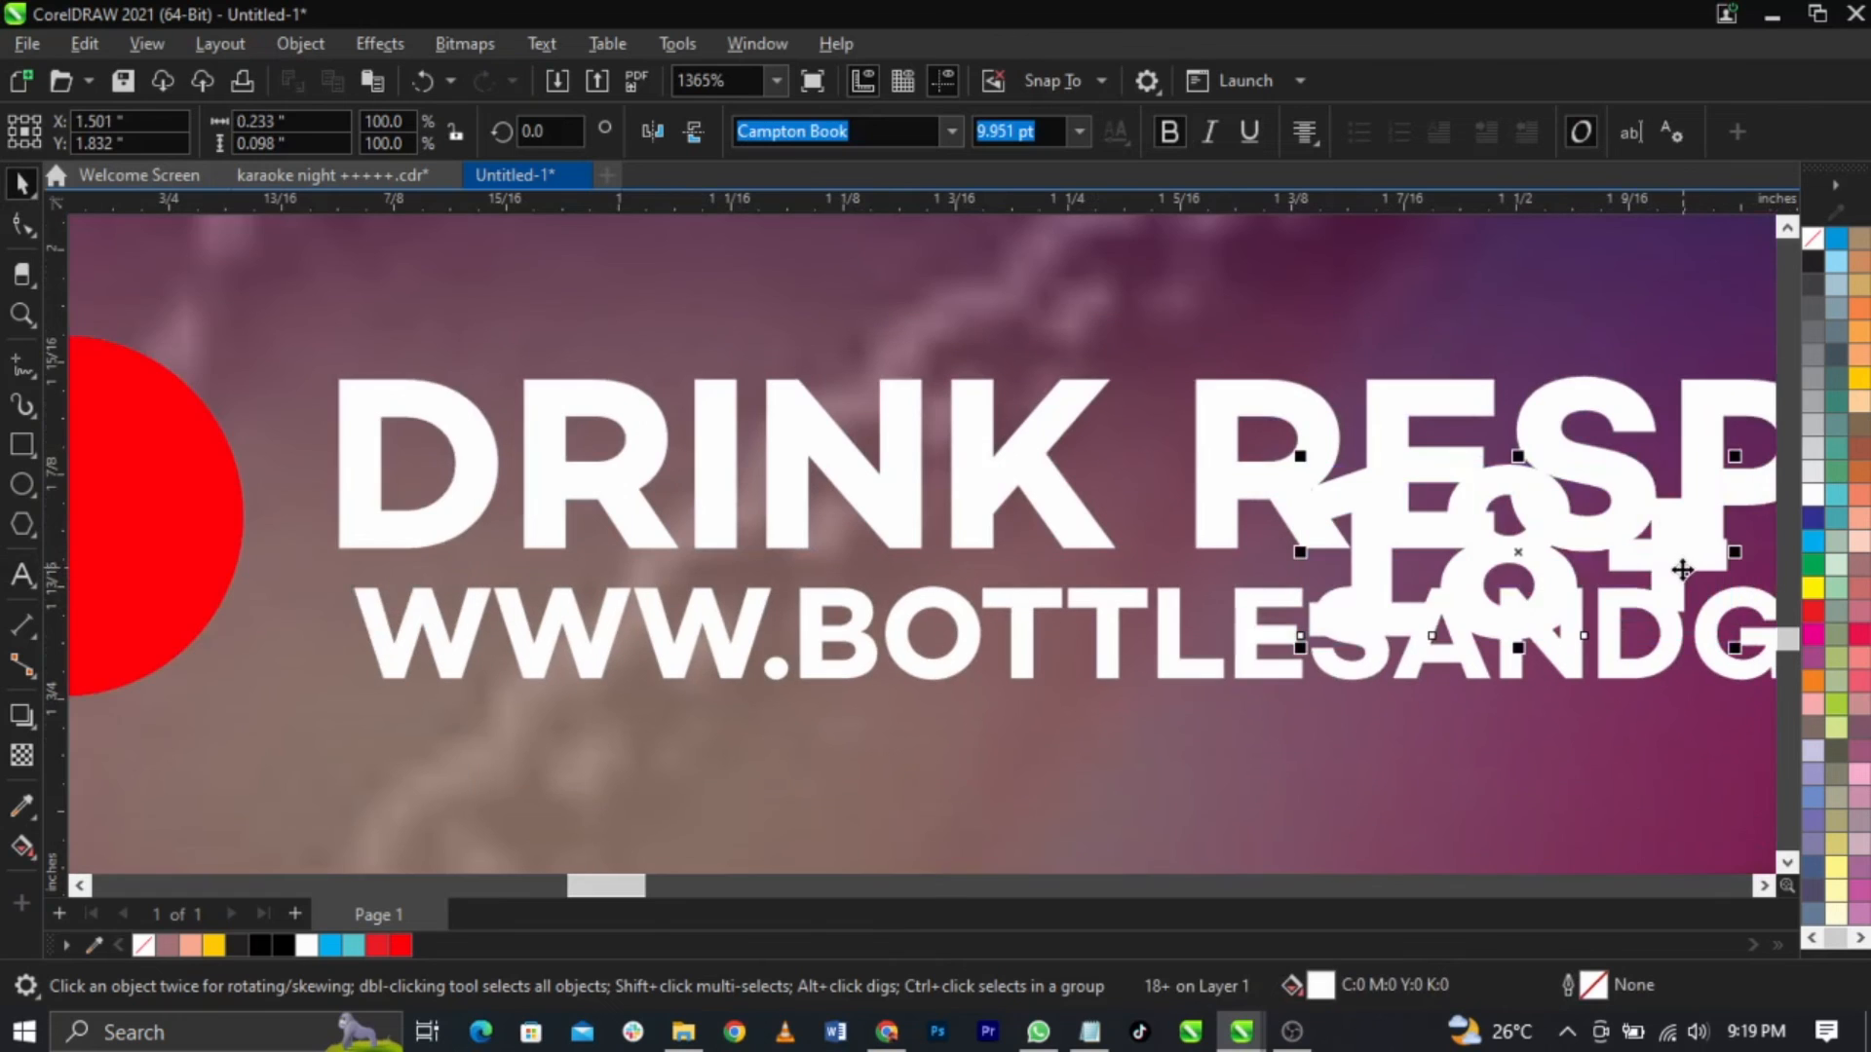
Step: Move the 18+ text onto the red circle and scale it to about 6.5 pt so it fits inside
drag(1683, 570, 320, 556)
key(F2)
drag(409, 347, 10, 692)
key(space)
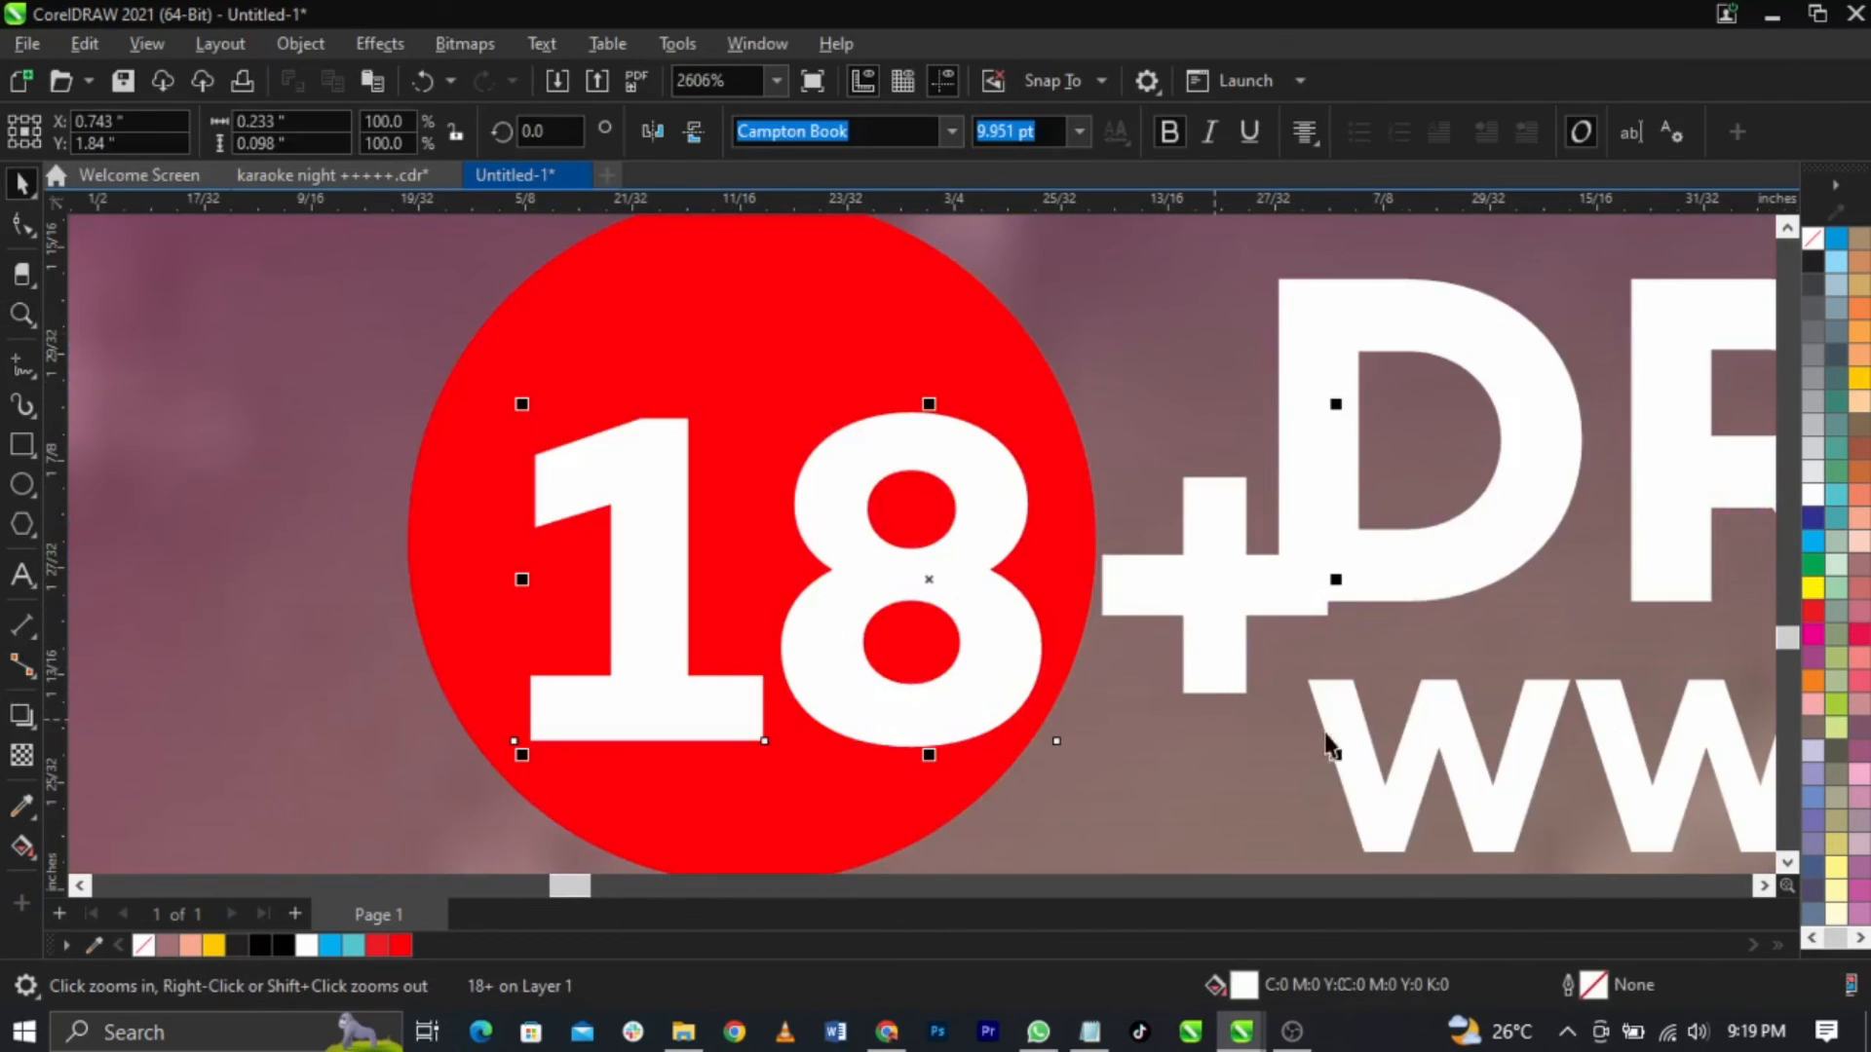
drag(1335, 754, 1052, 764)
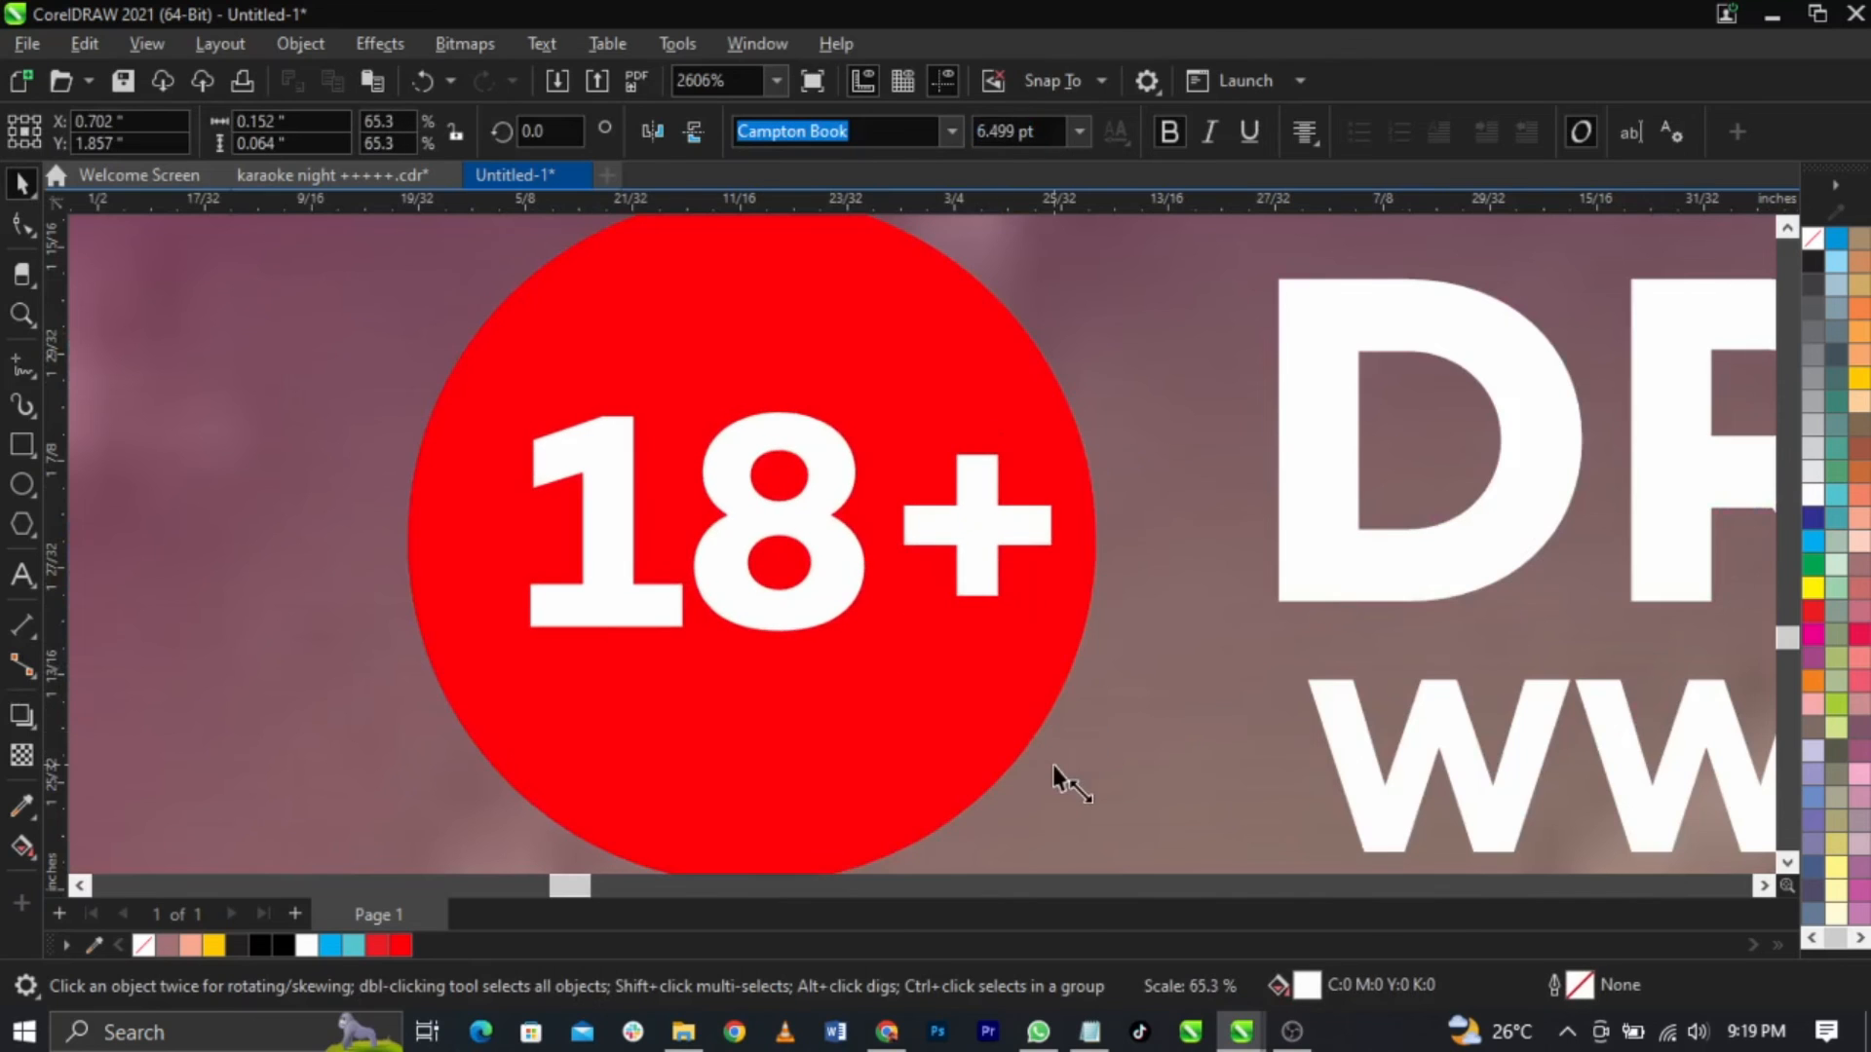
click(1134, 716)
Step: Group the 18+ badge with the two text lines and shrink the group to about 1.24 in wide
scroll(738, 529, down, 3)
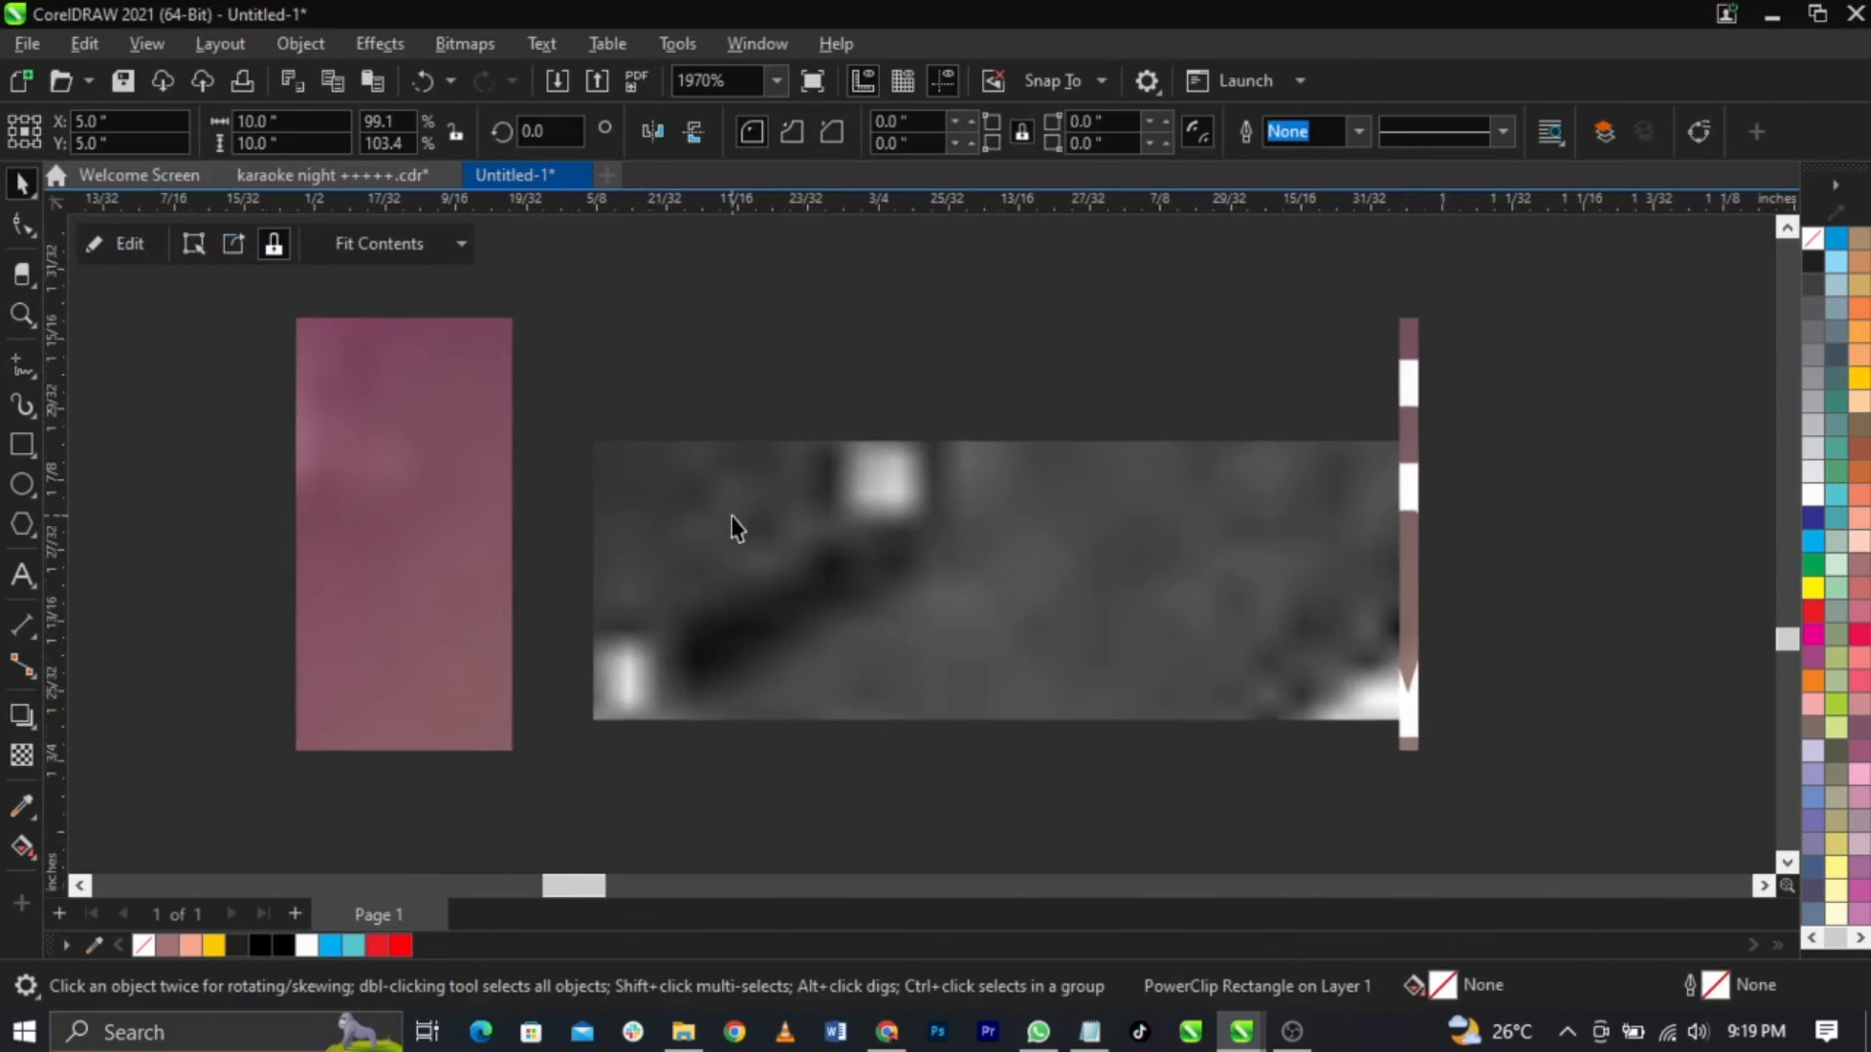
scroll(679, 497, down, 4)
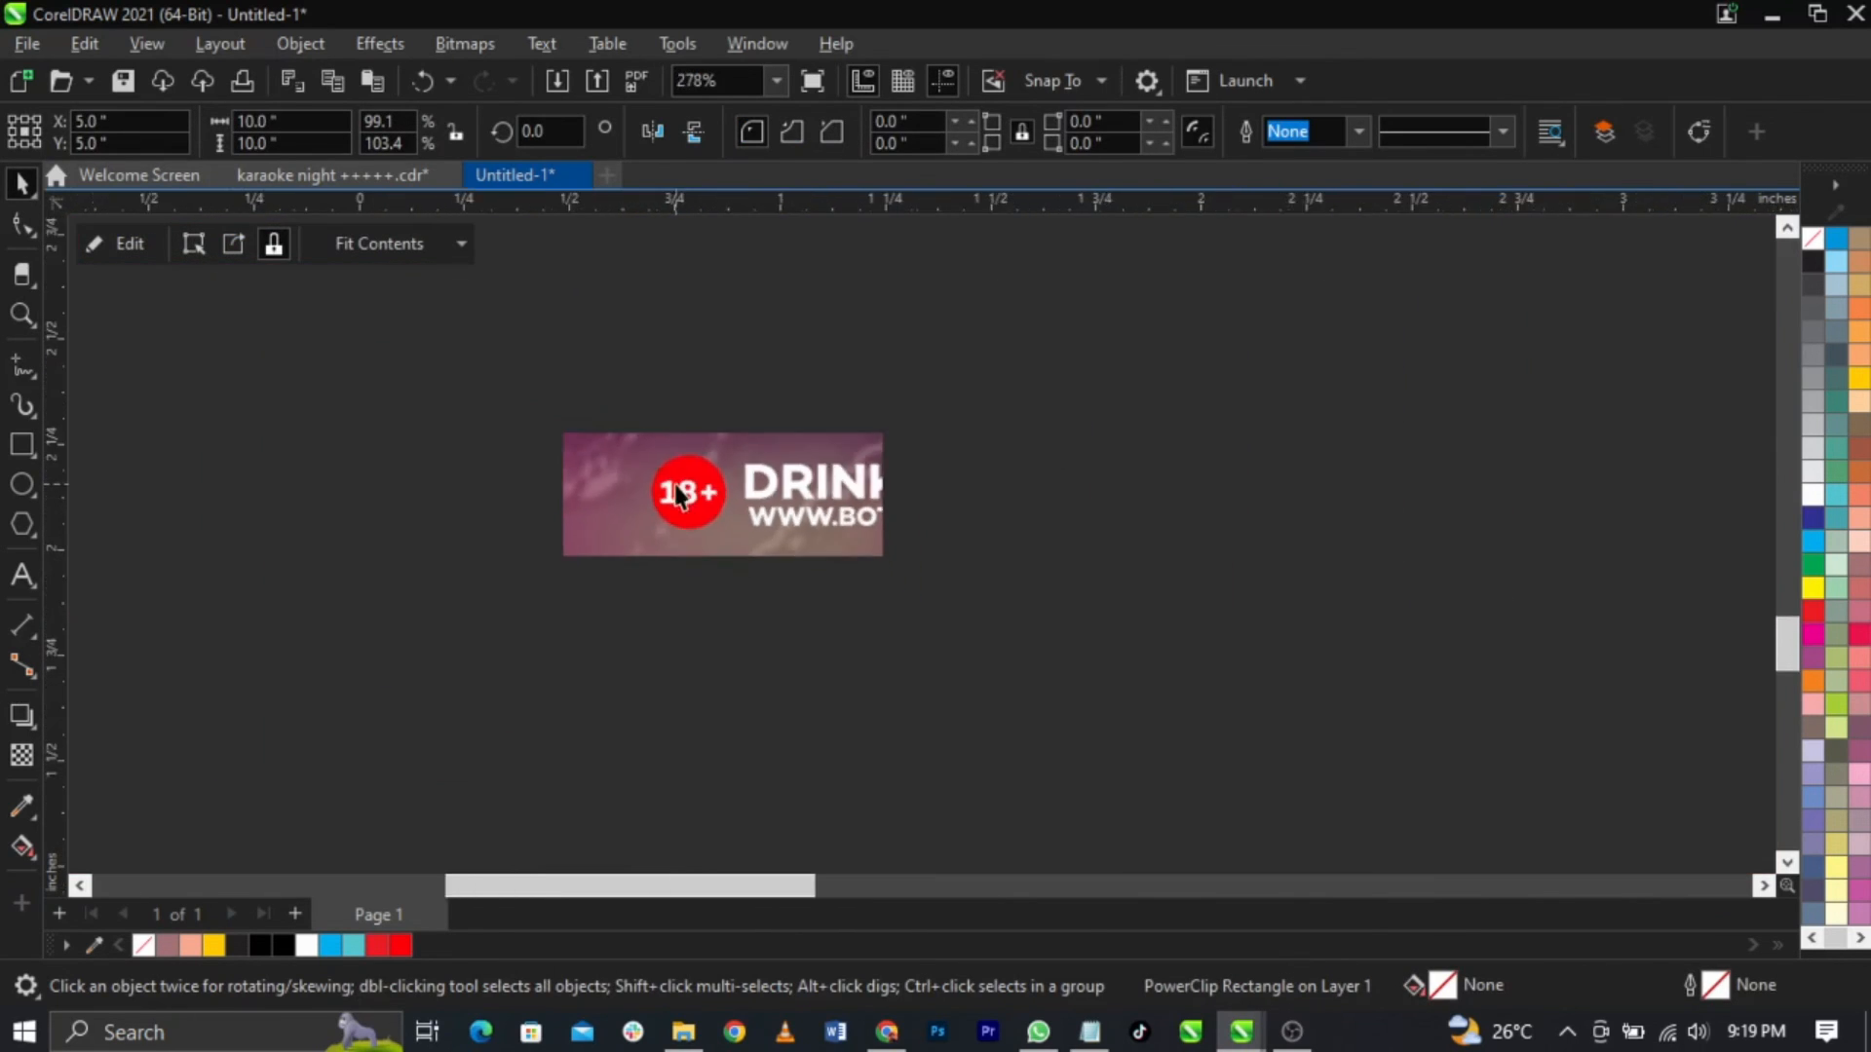
drag(358, 393, 1496, 623)
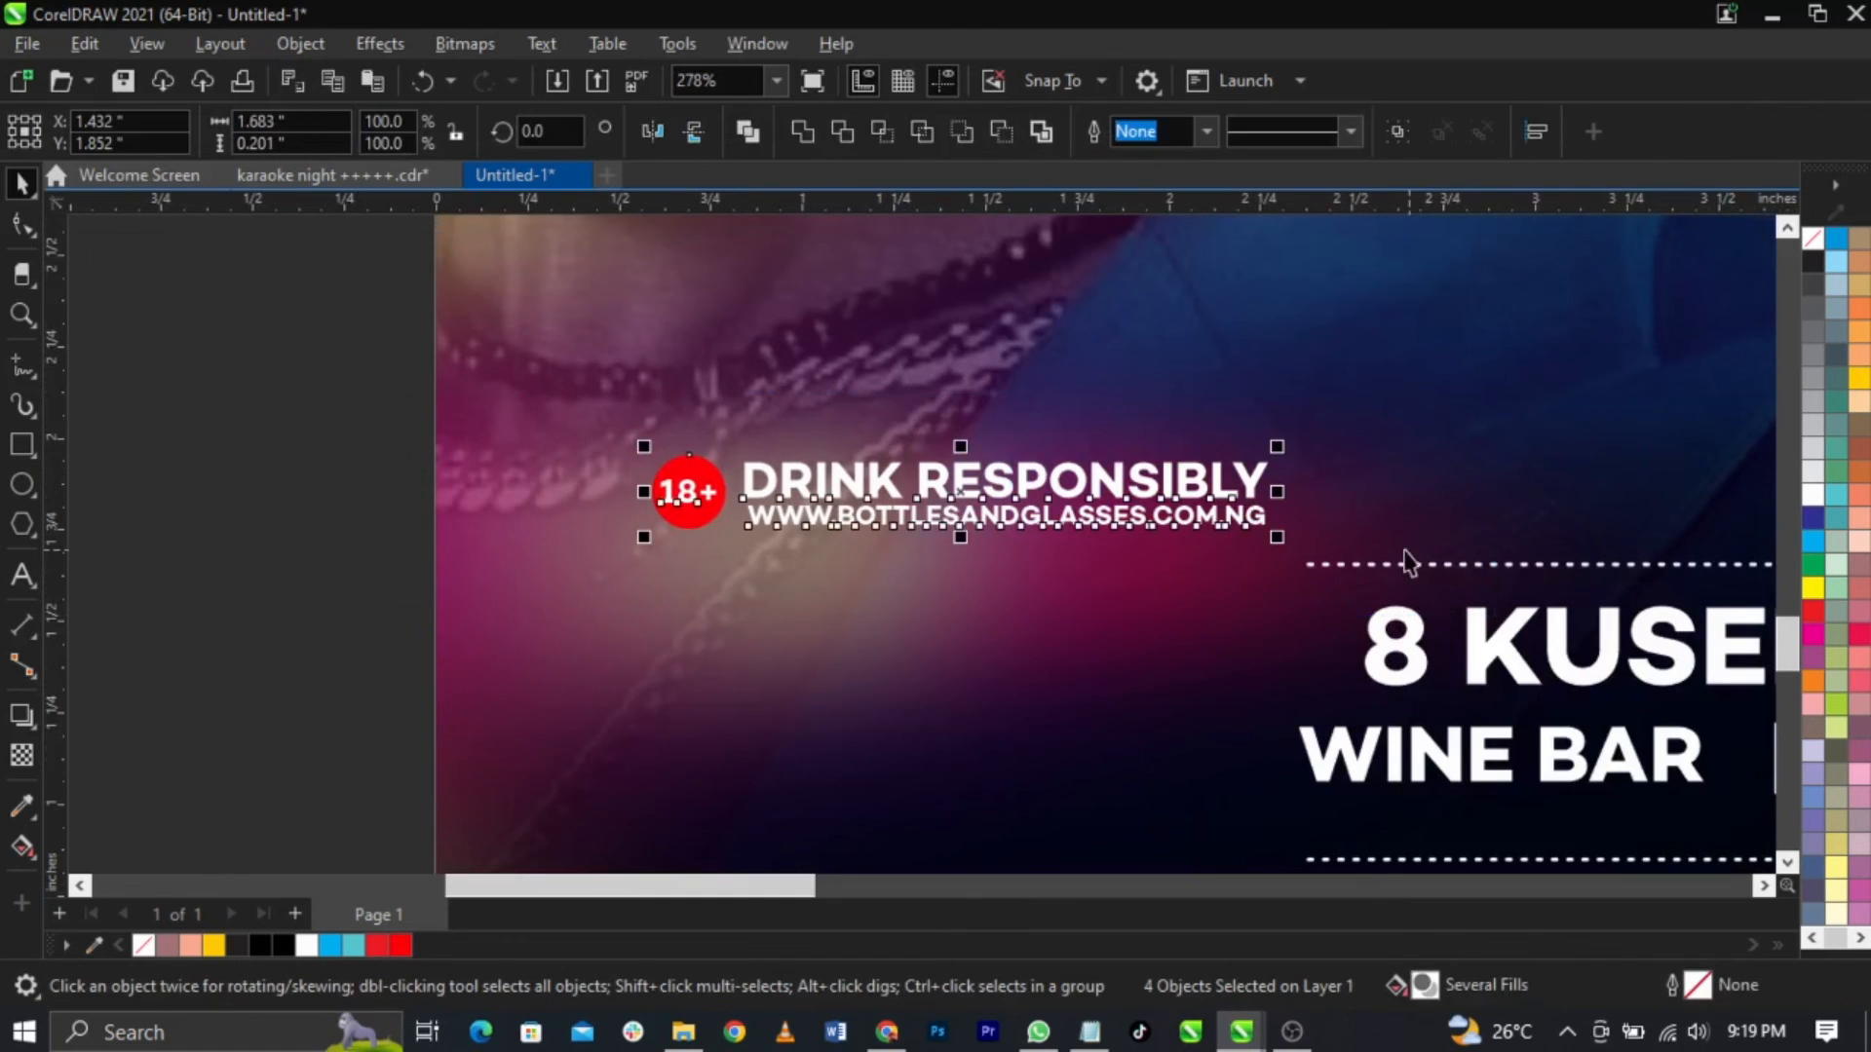
key(ctrl+g)
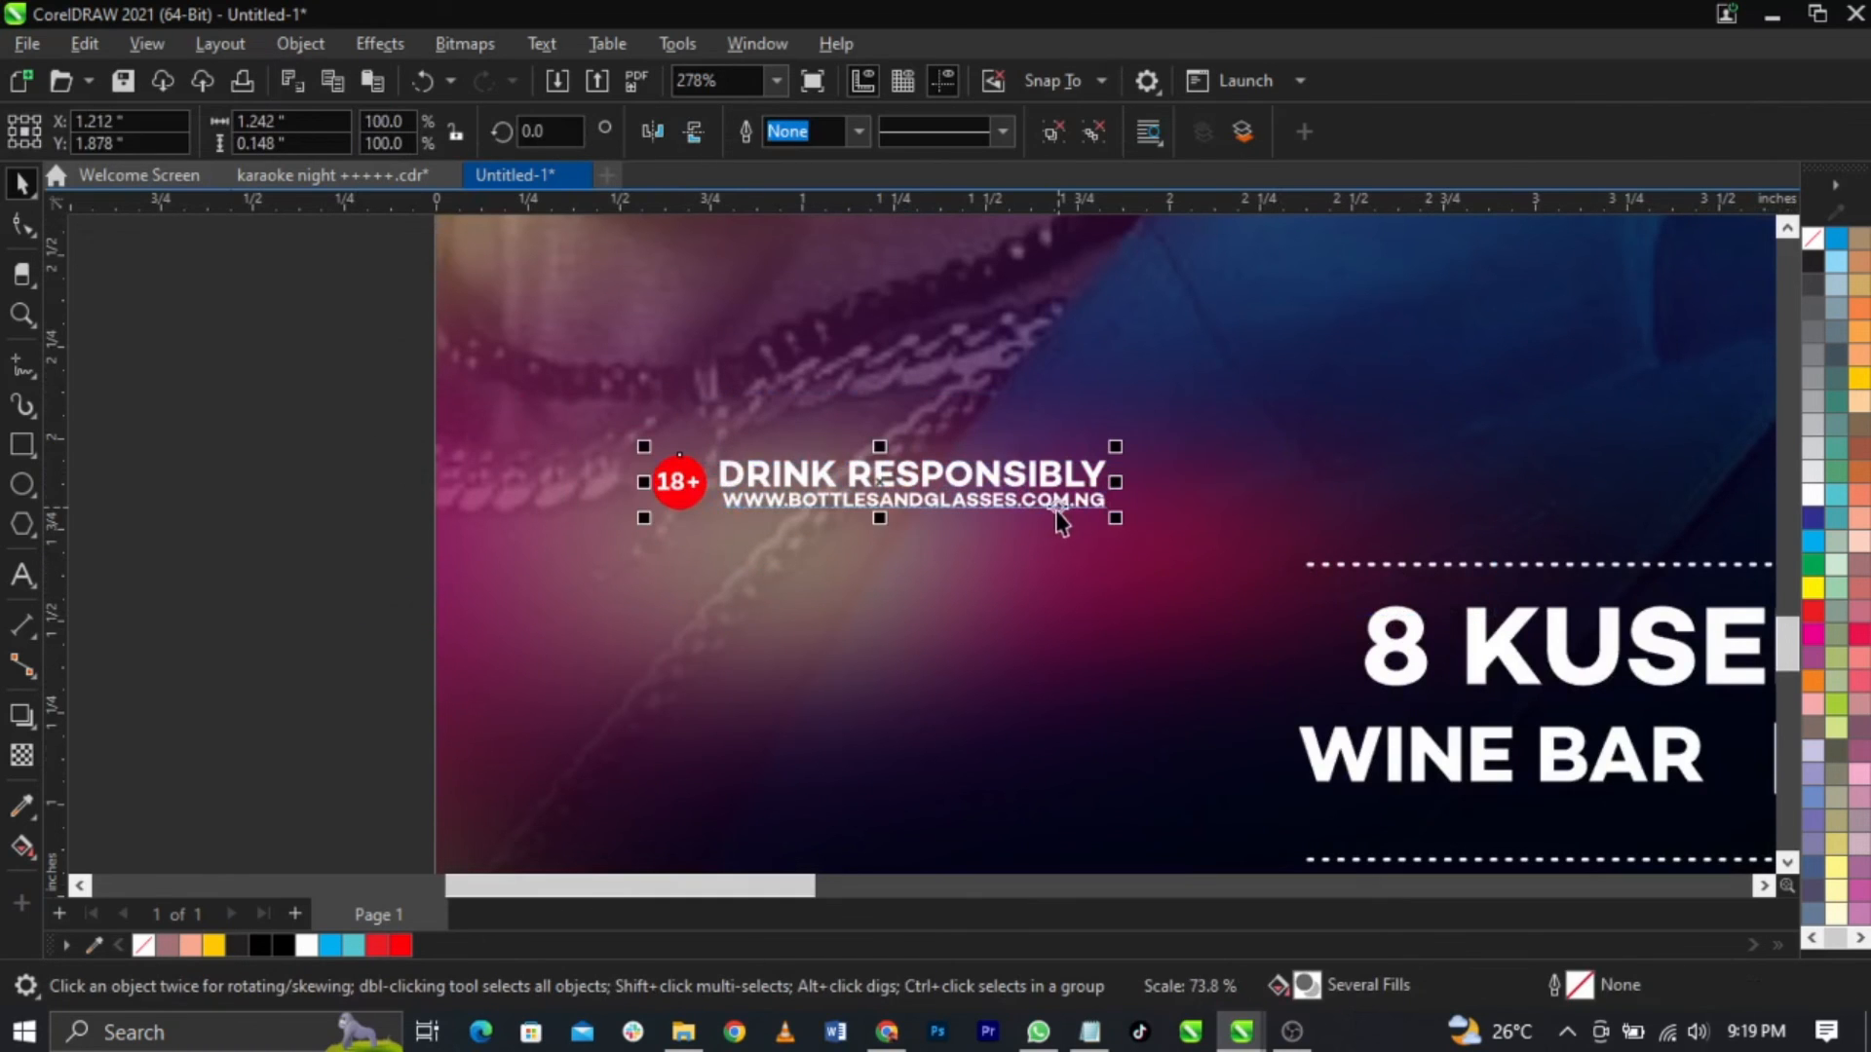
Step: Rotate the drink-responsibly group 90 degrees and position it vertically near the poster's lower-left edge
click(1055, 506)
drag(1112, 532, 901, 419)
scroll(700, 590, down, 4)
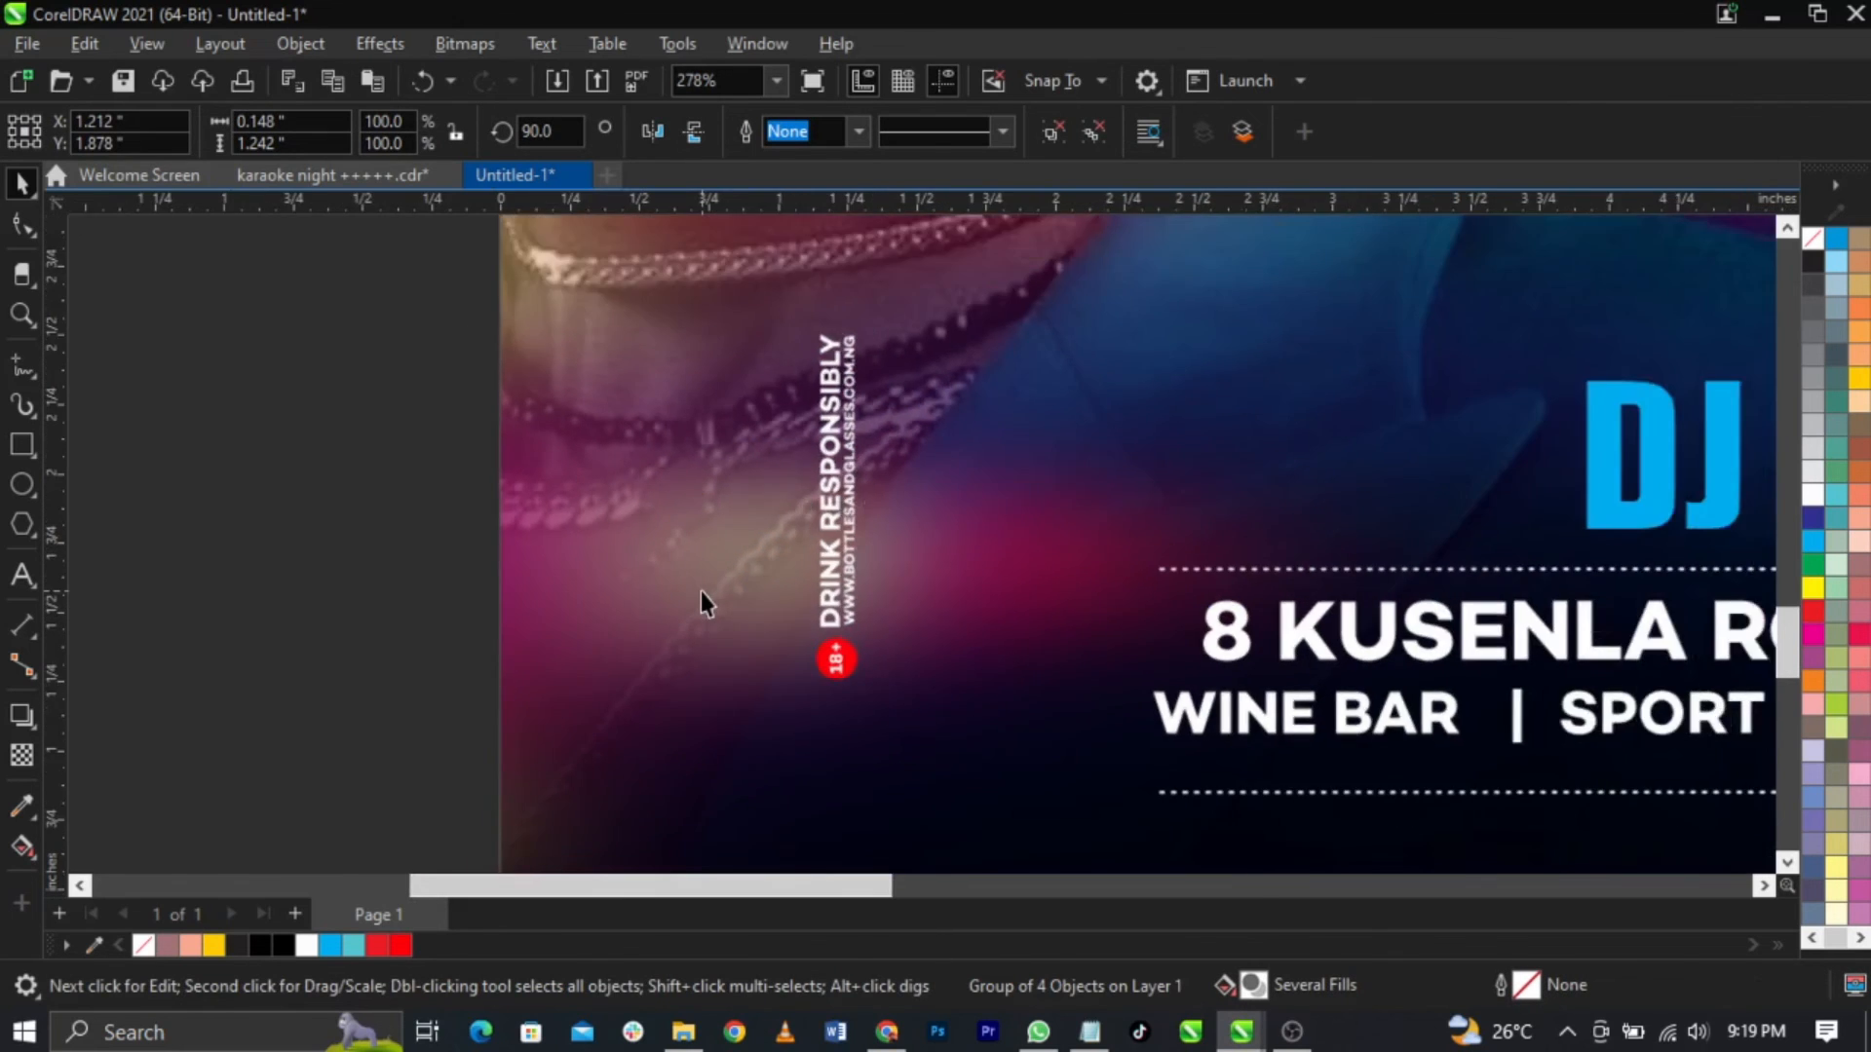
drag(733, 594, 725, 648)
key(F4)
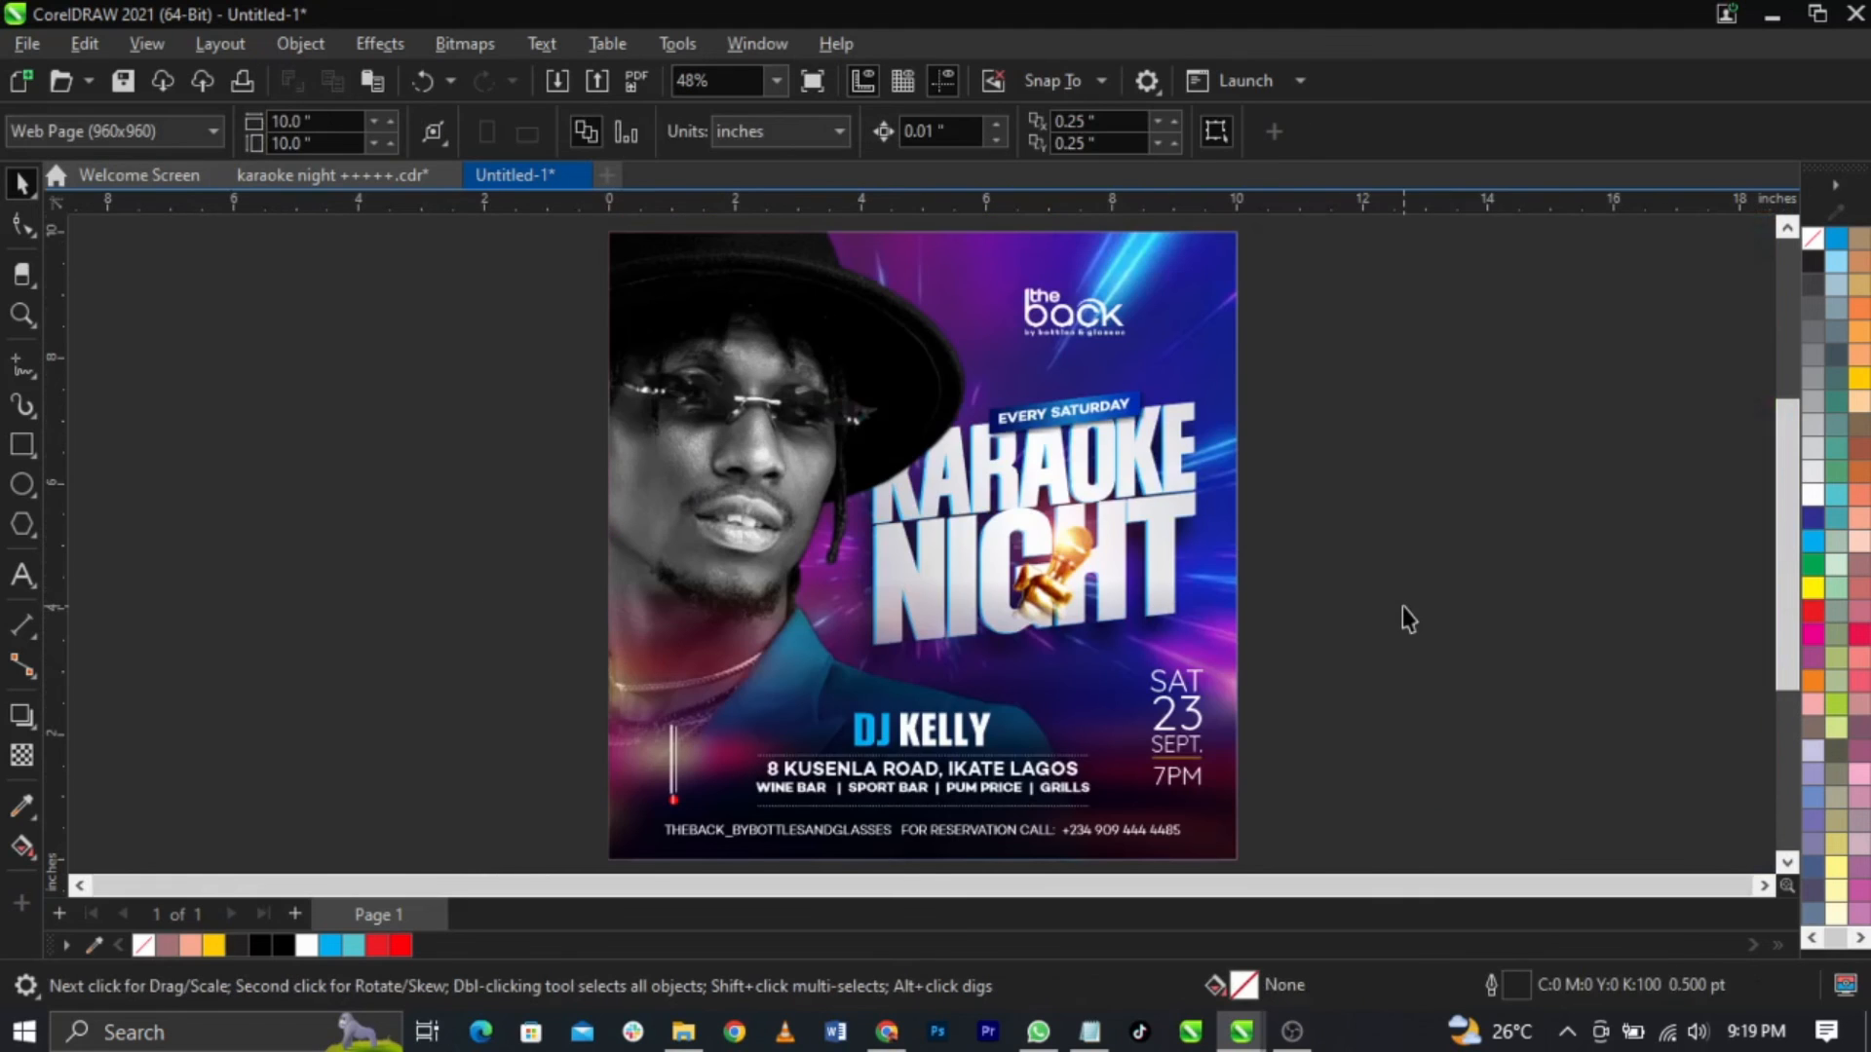
scroll(1025, 775, up, 3)
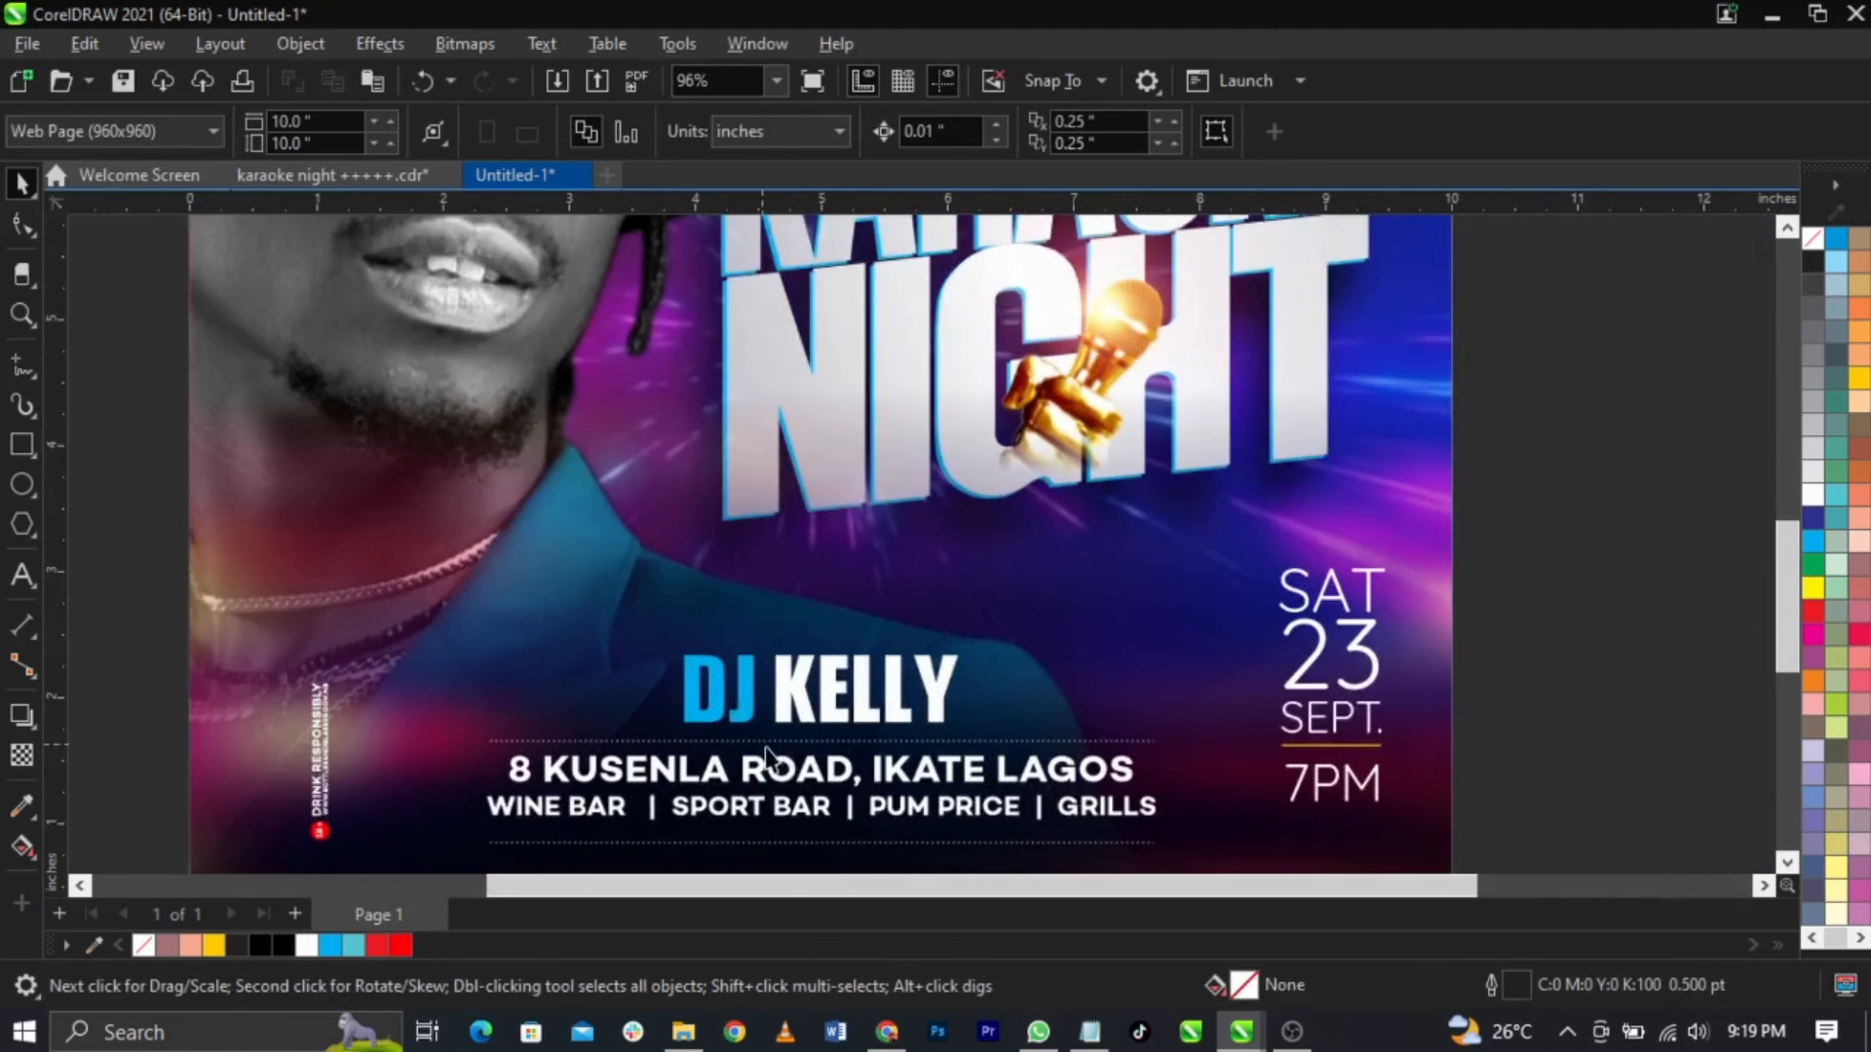
Step: Add an artistic text line of eleven vertical bar characters beside the DJ KELLY name
scroll(780, 765, up, 1)
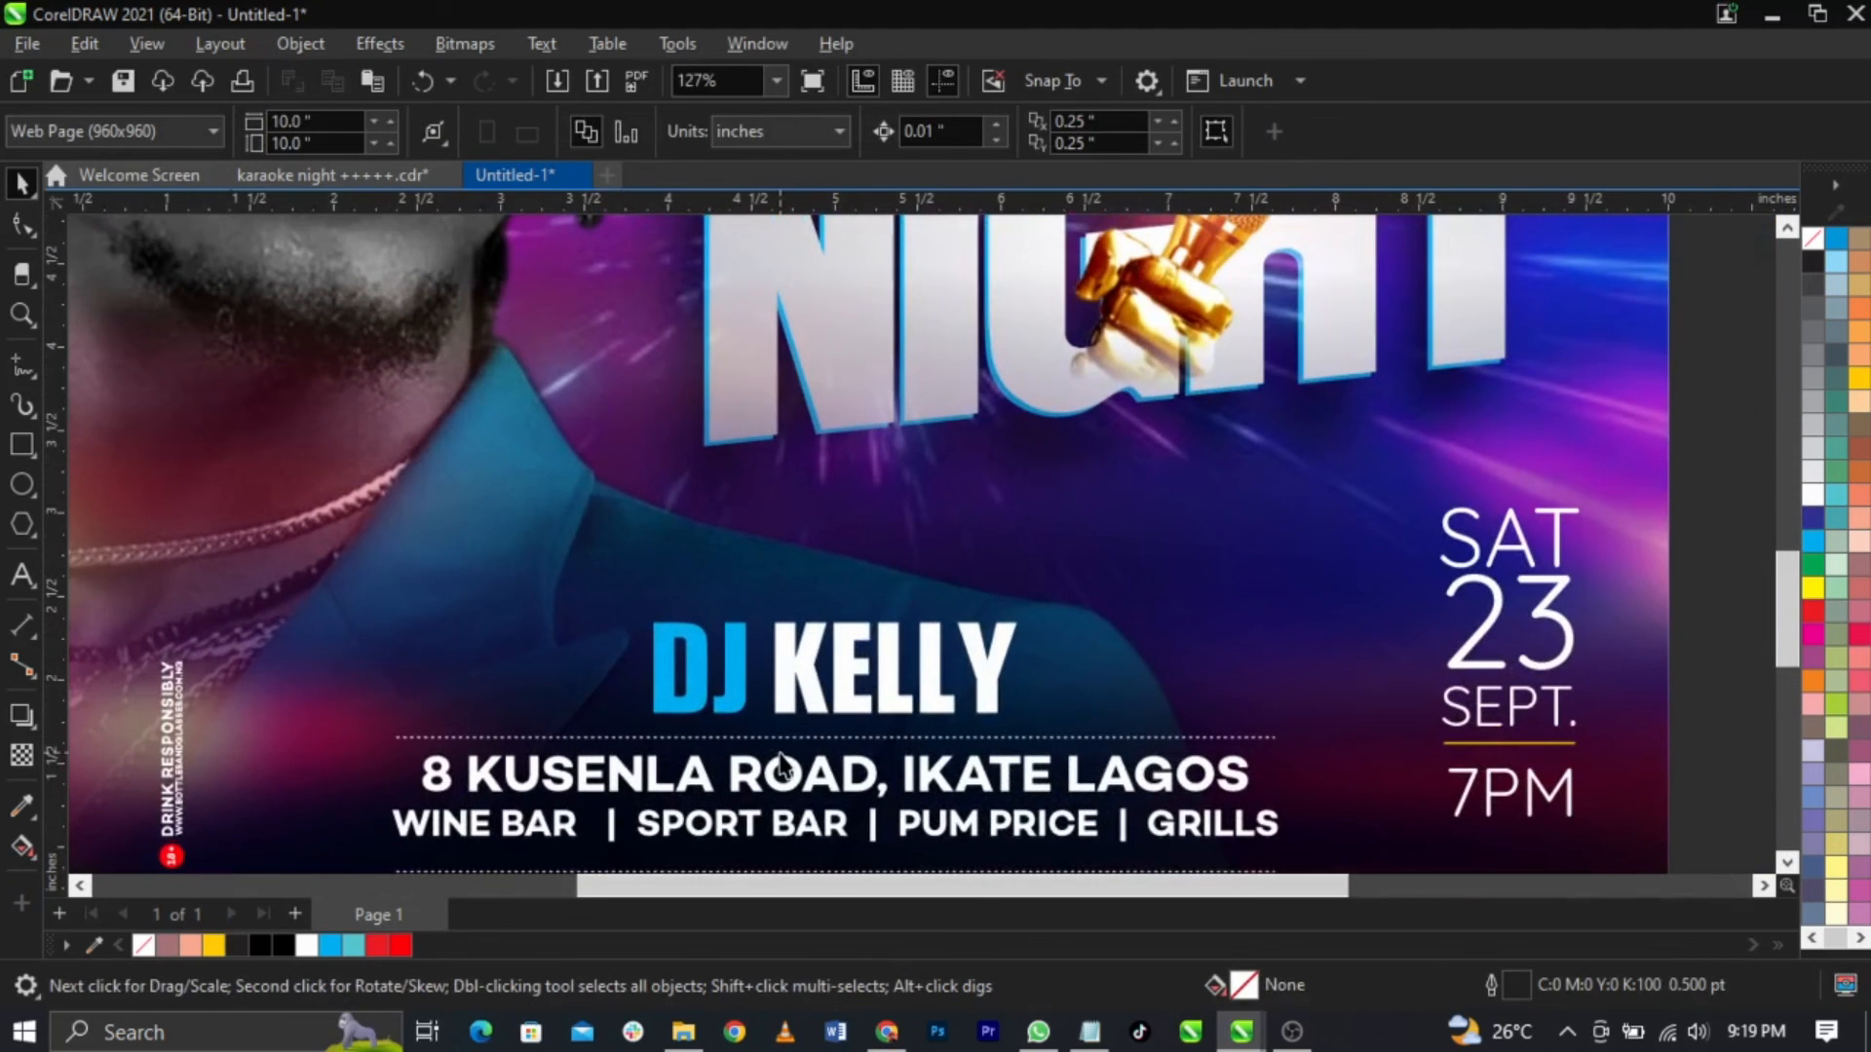
click(15, 580)
click(1454, 726)
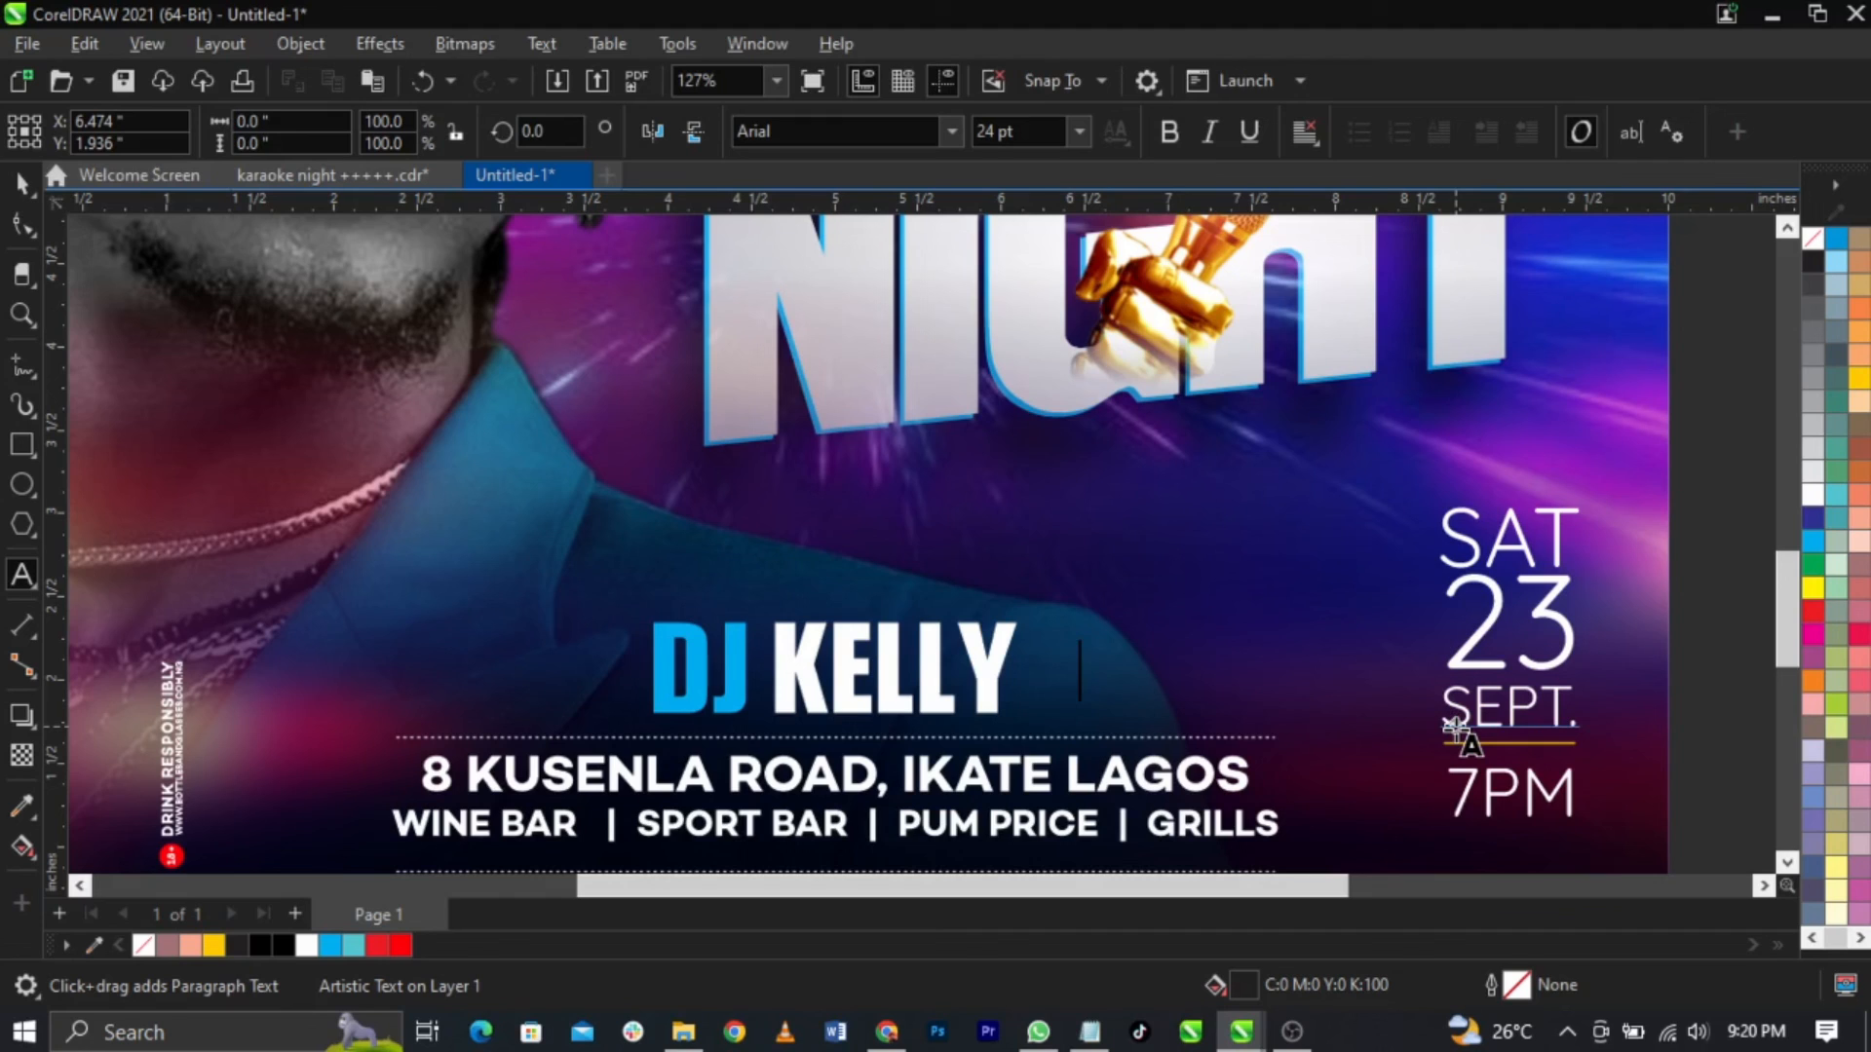
text(080)
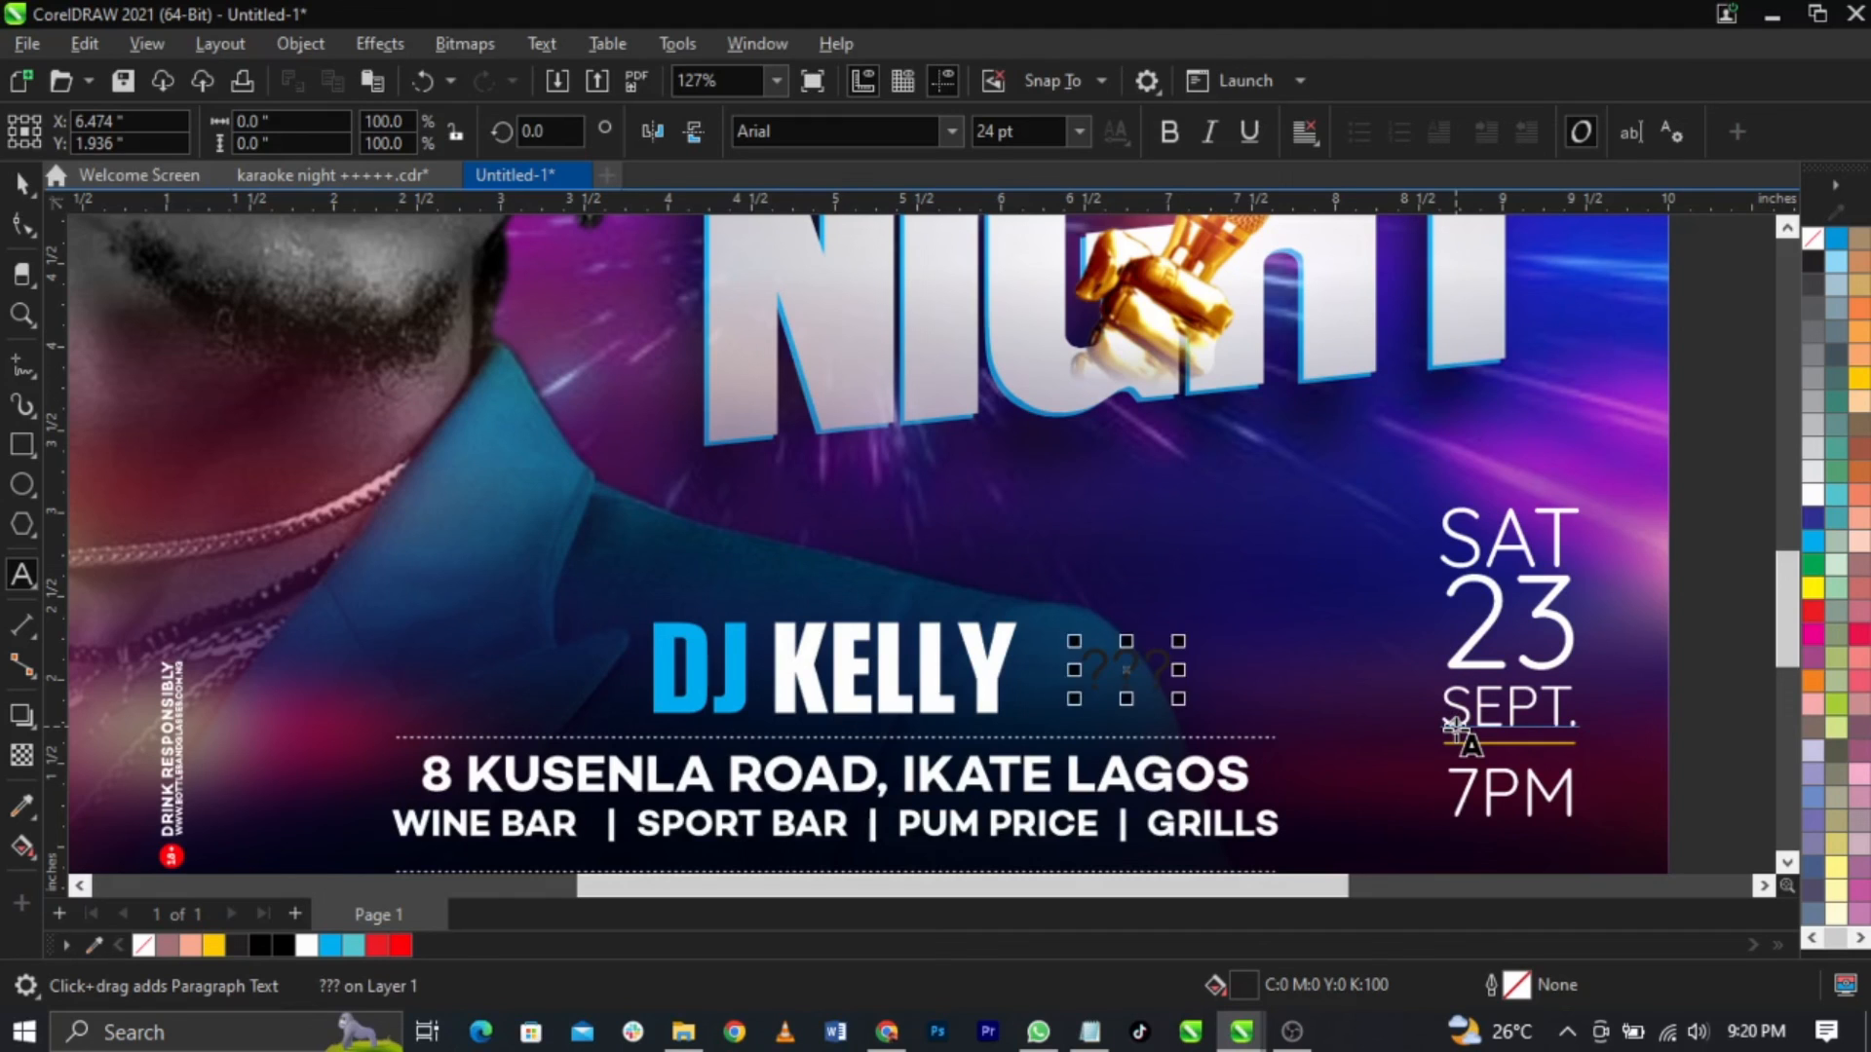
key(BackSpace)
key(BackSpace)
key(BackSpace)
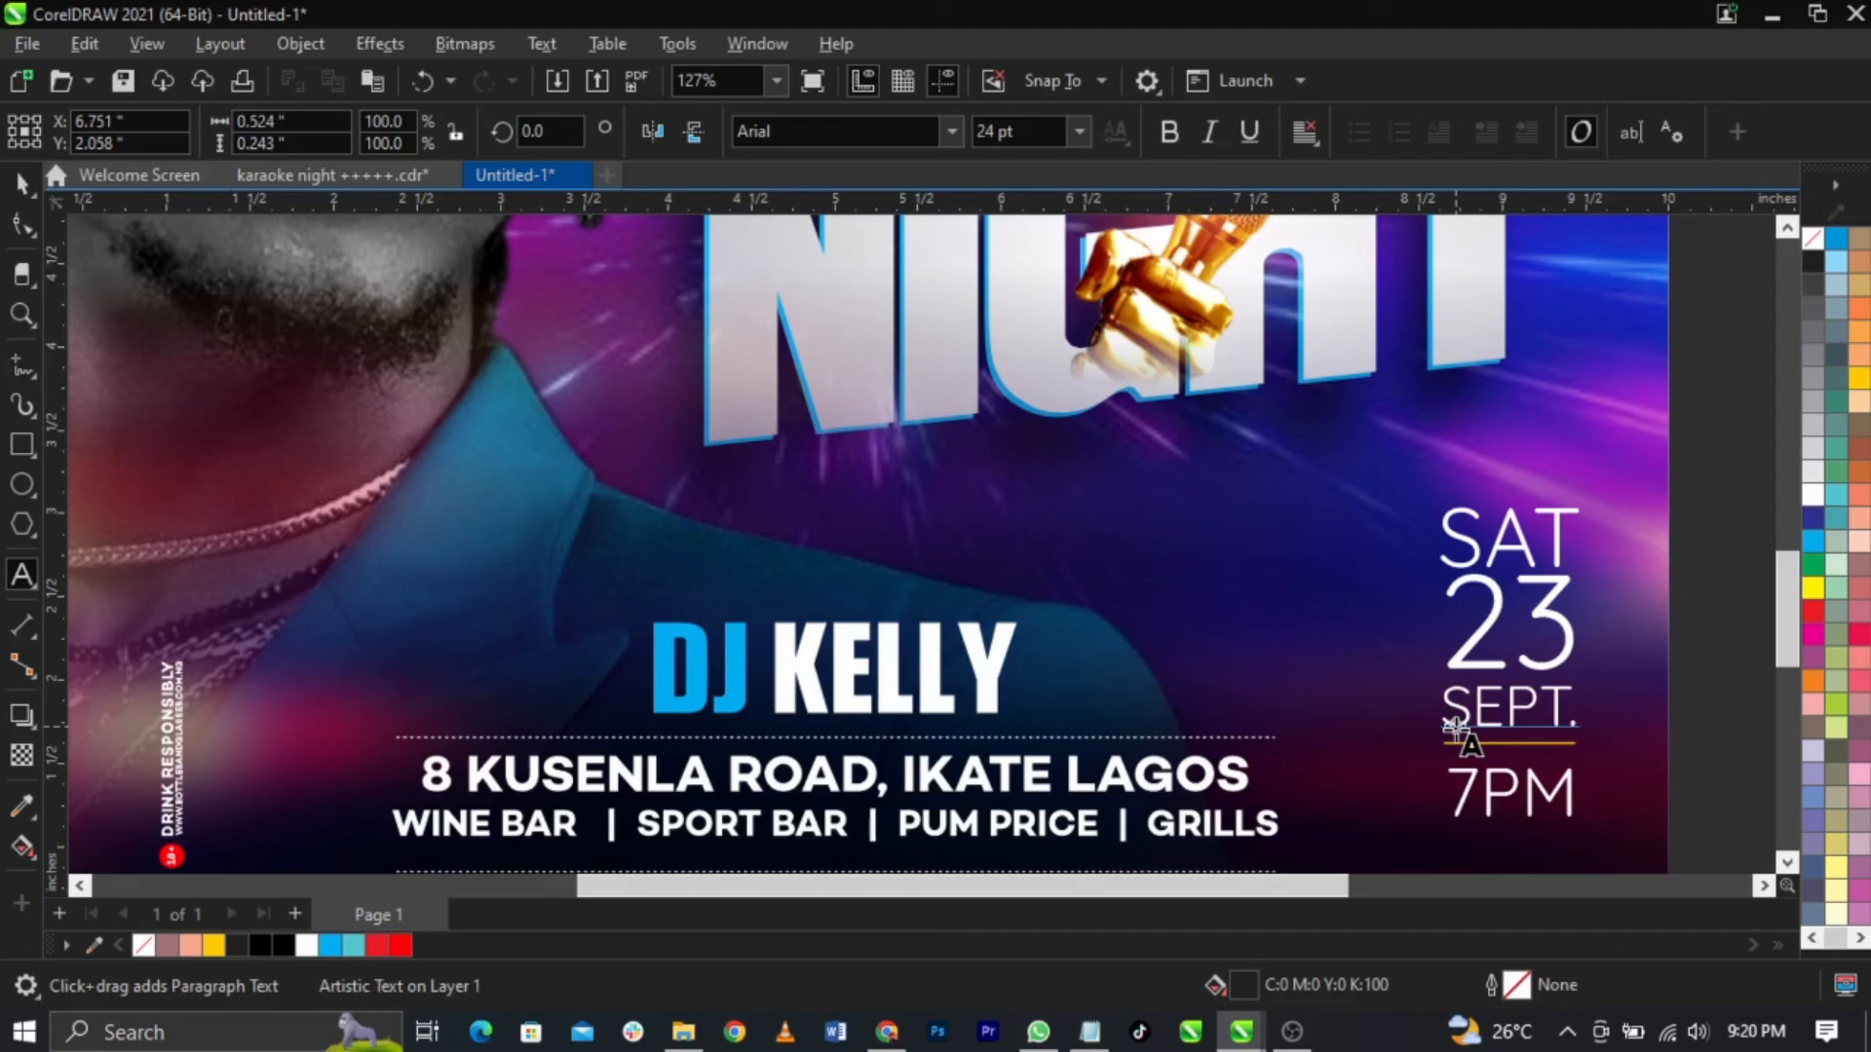
key(BackSpace)
key(ctrl+space)
scroll(1232, 694, up, 1)
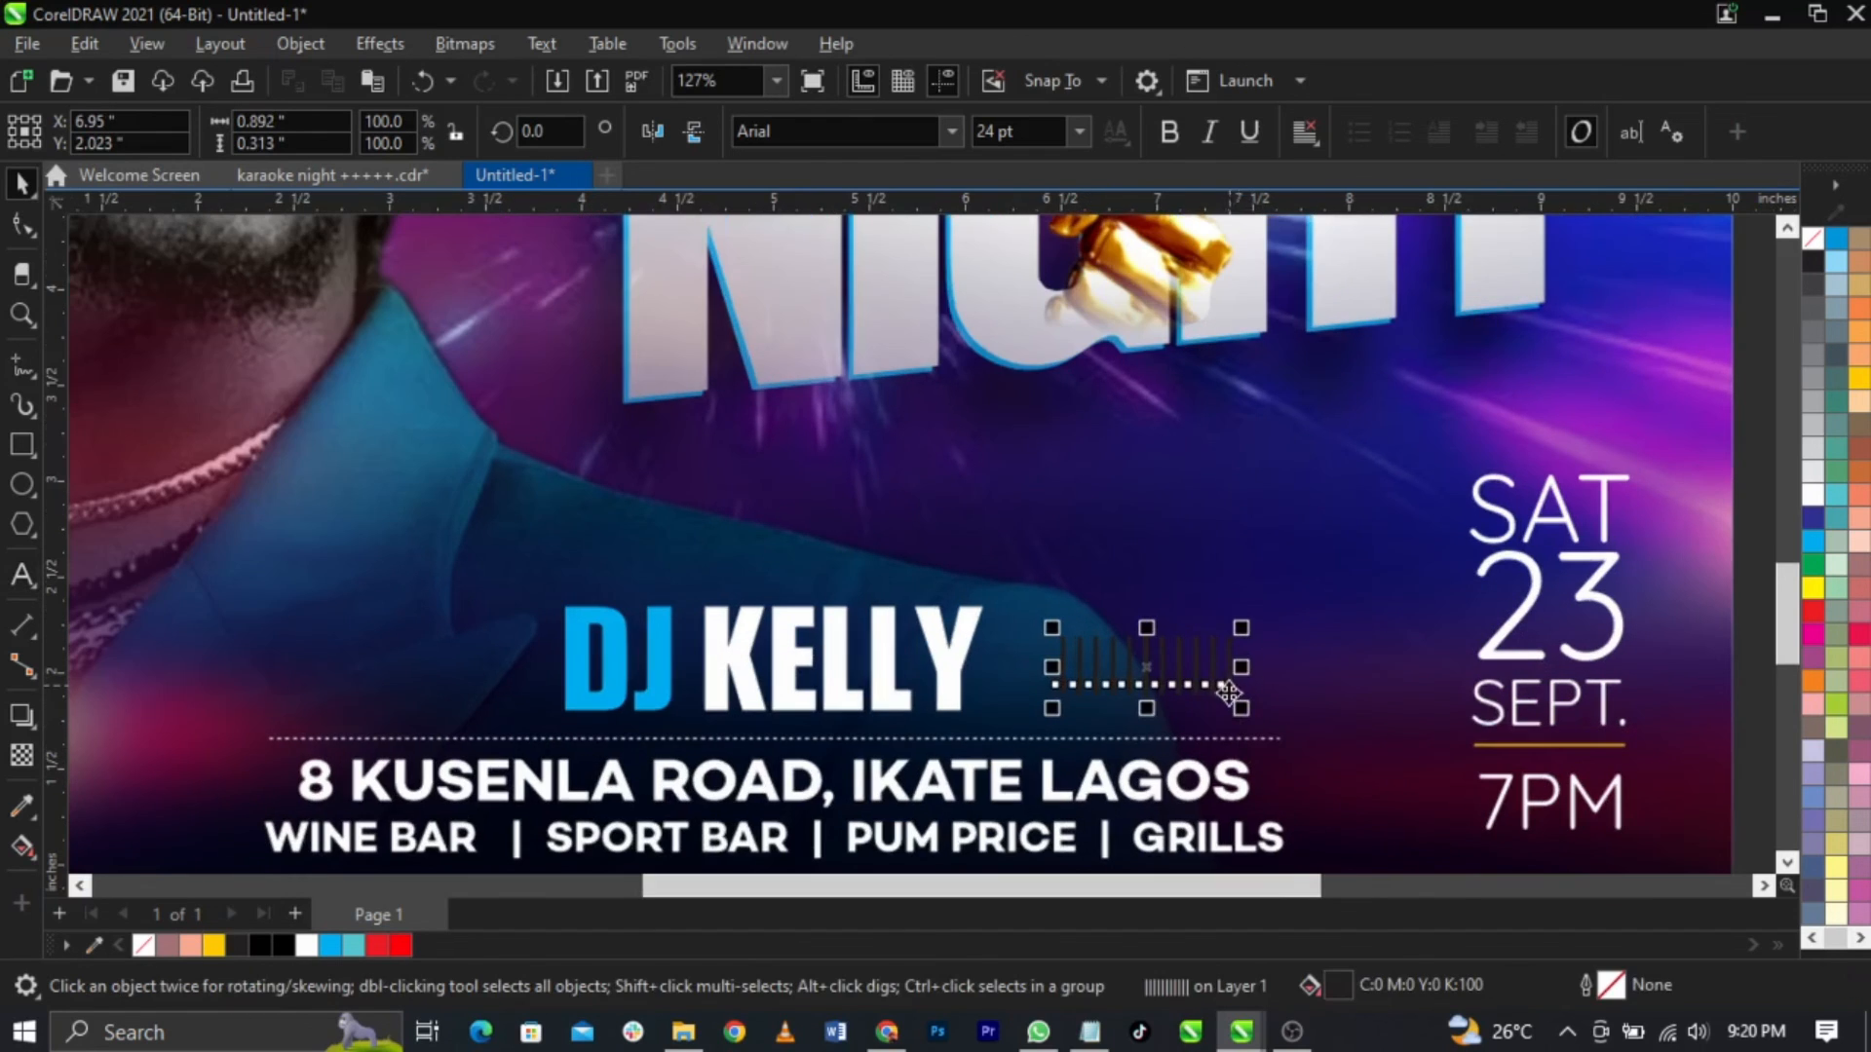
Step: Move the bar text closer to KELLY, fill it white and scale it down to about 14.5 pt
drag(1228, 690, 1184, 706)
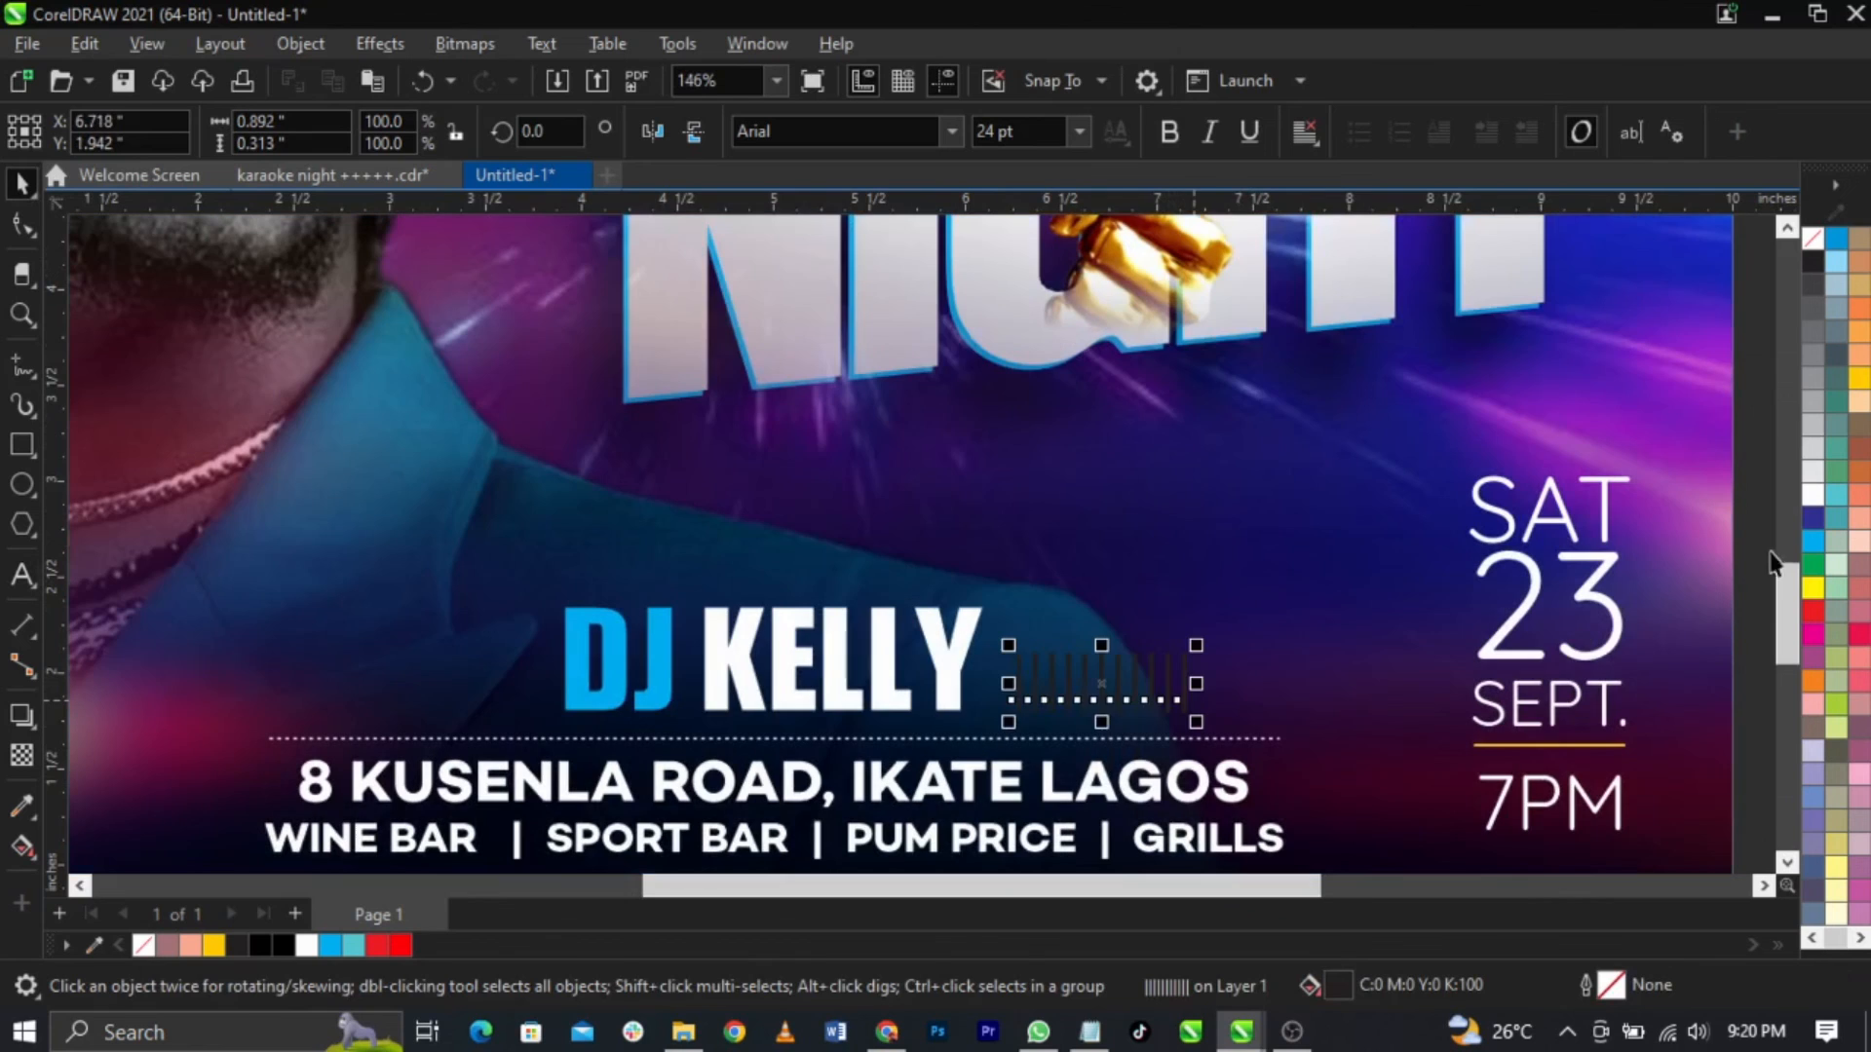
click(1816, 494)
scroll(1184, 699, up, 6)
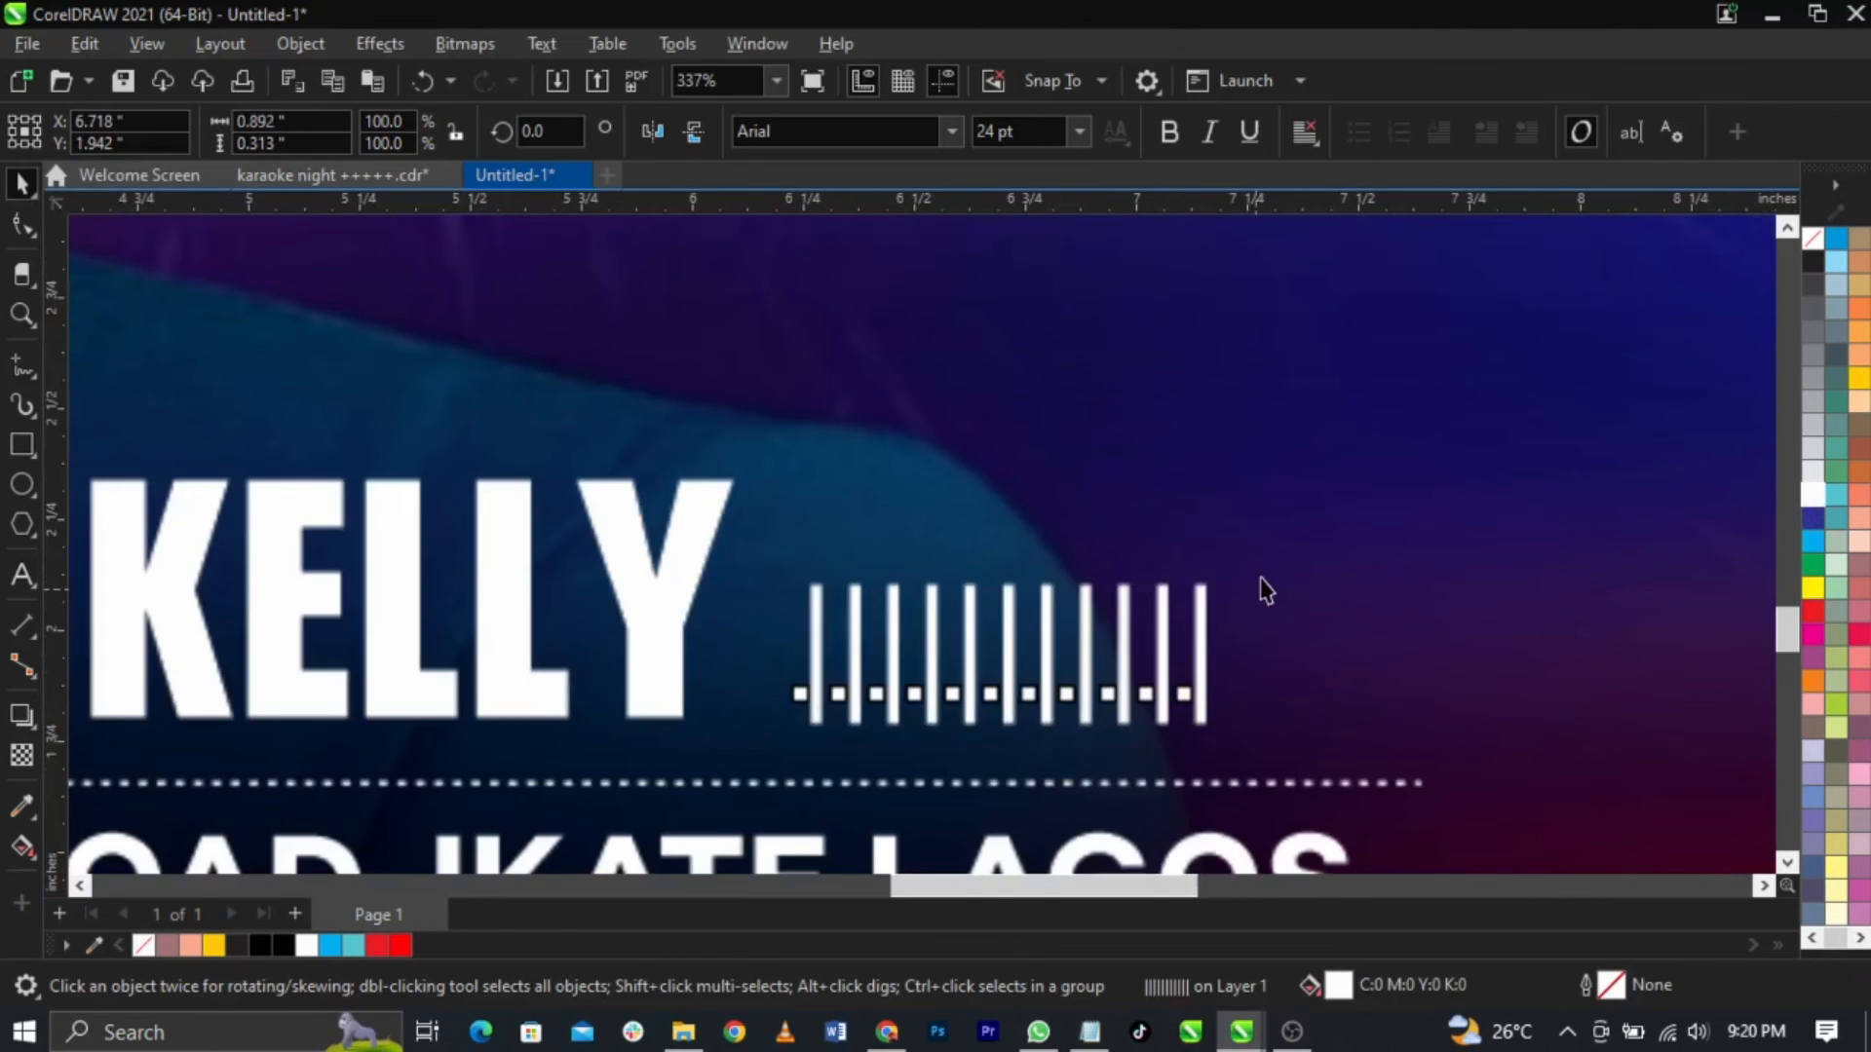
drag(1218, 580, 1183, 634)
Step: Colour the first four bars lime green and the next four golden yellow
click(950, 682)
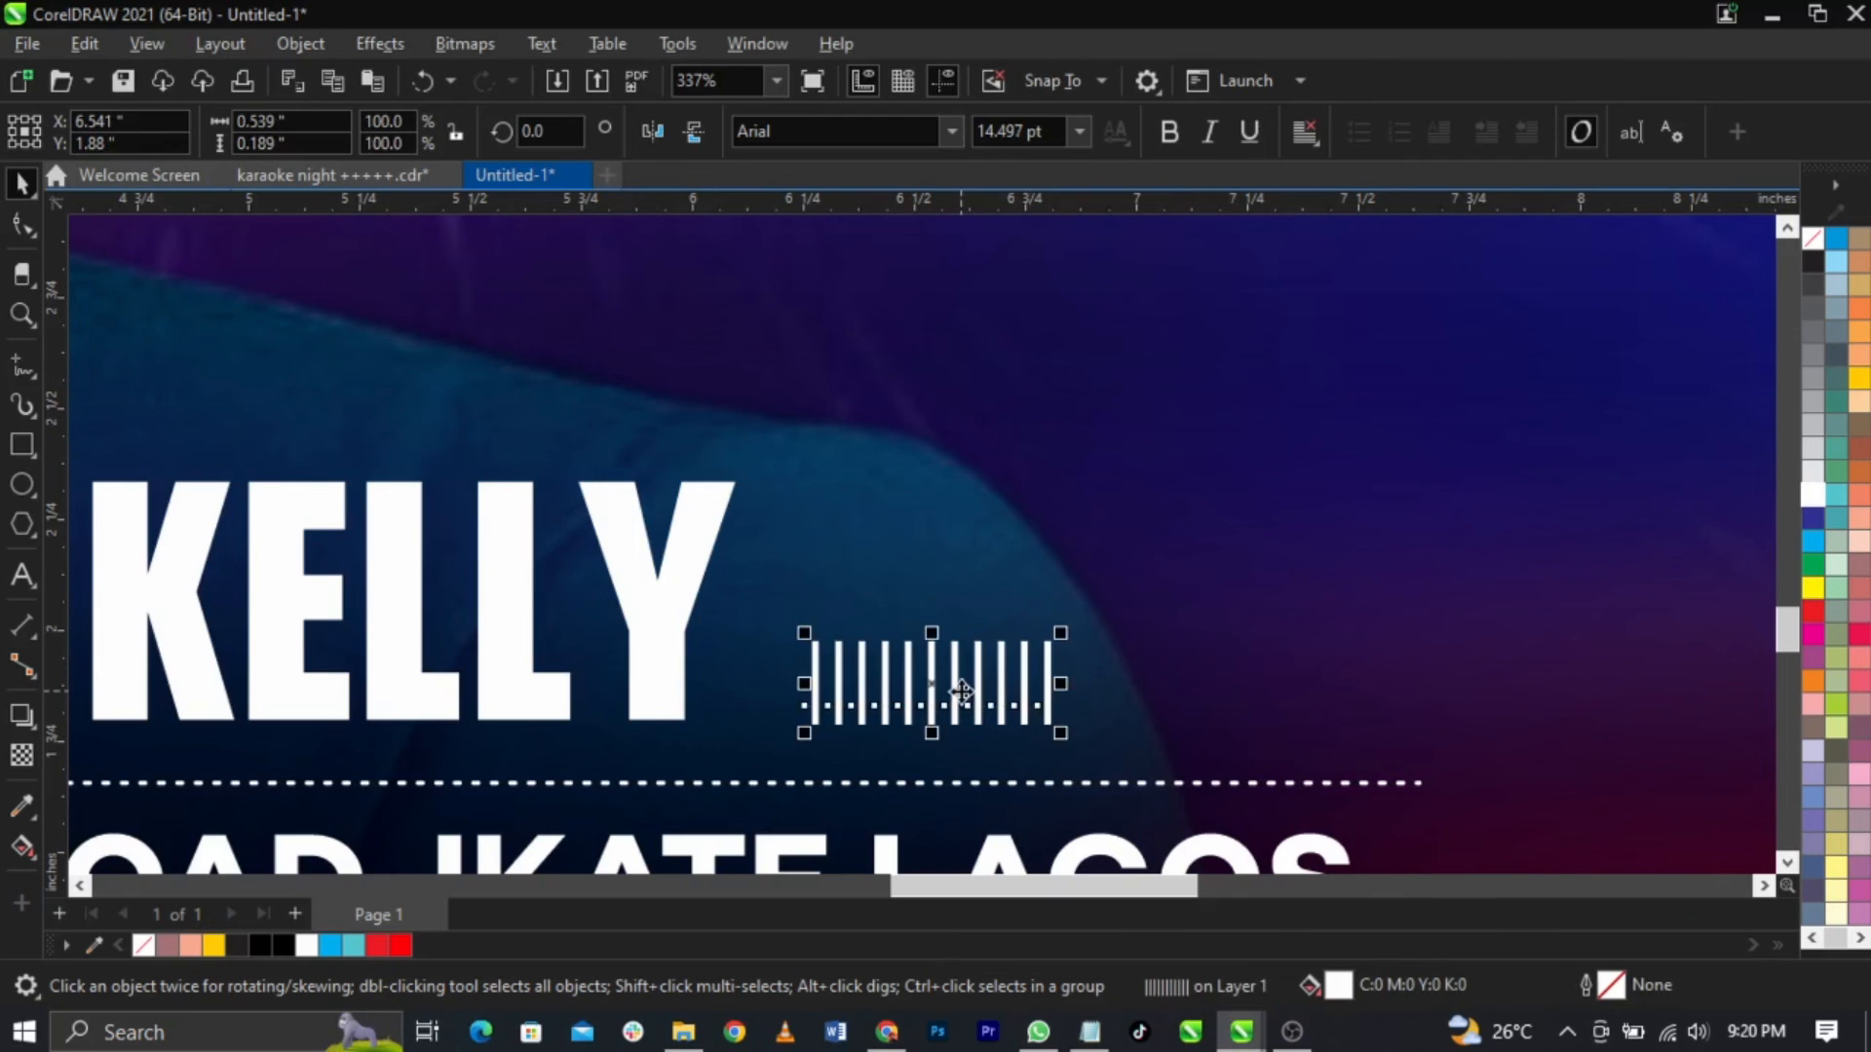
double_click(936, 685)
drag(898, 682, 734, 681)
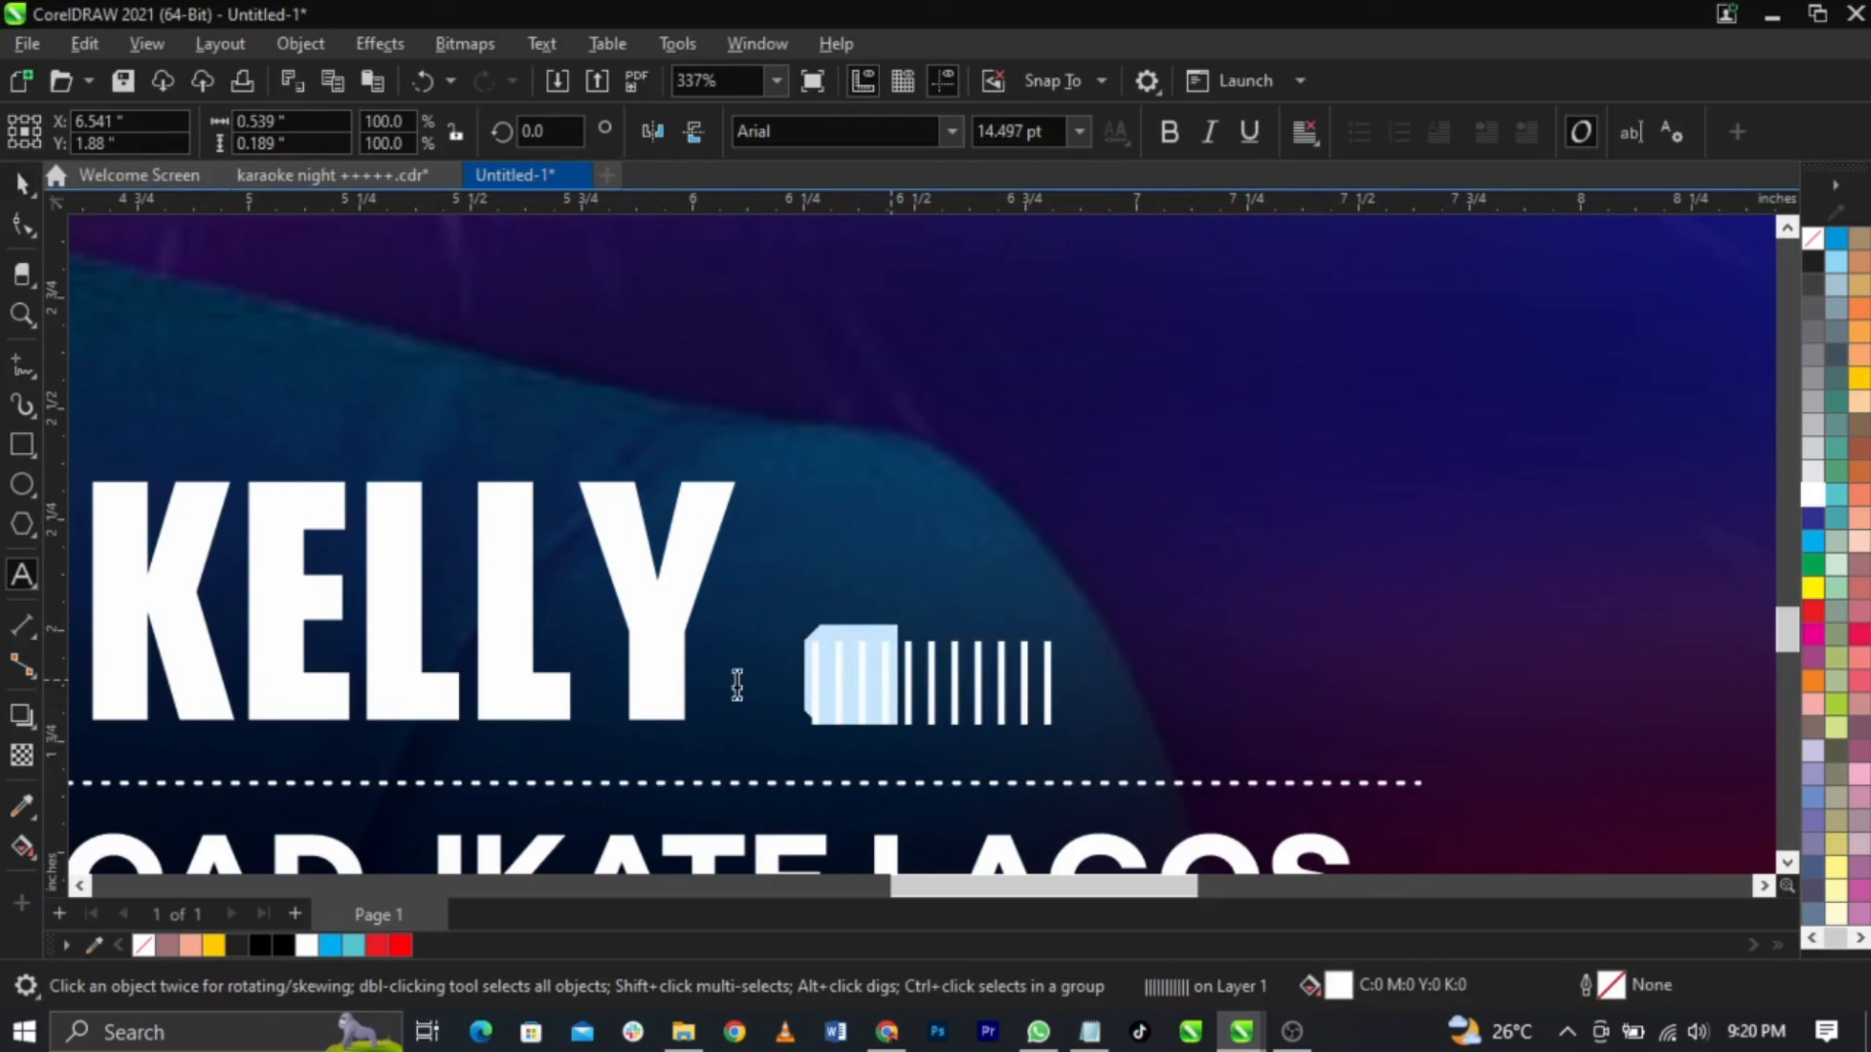
click(1838, 721)
click(950, 700)
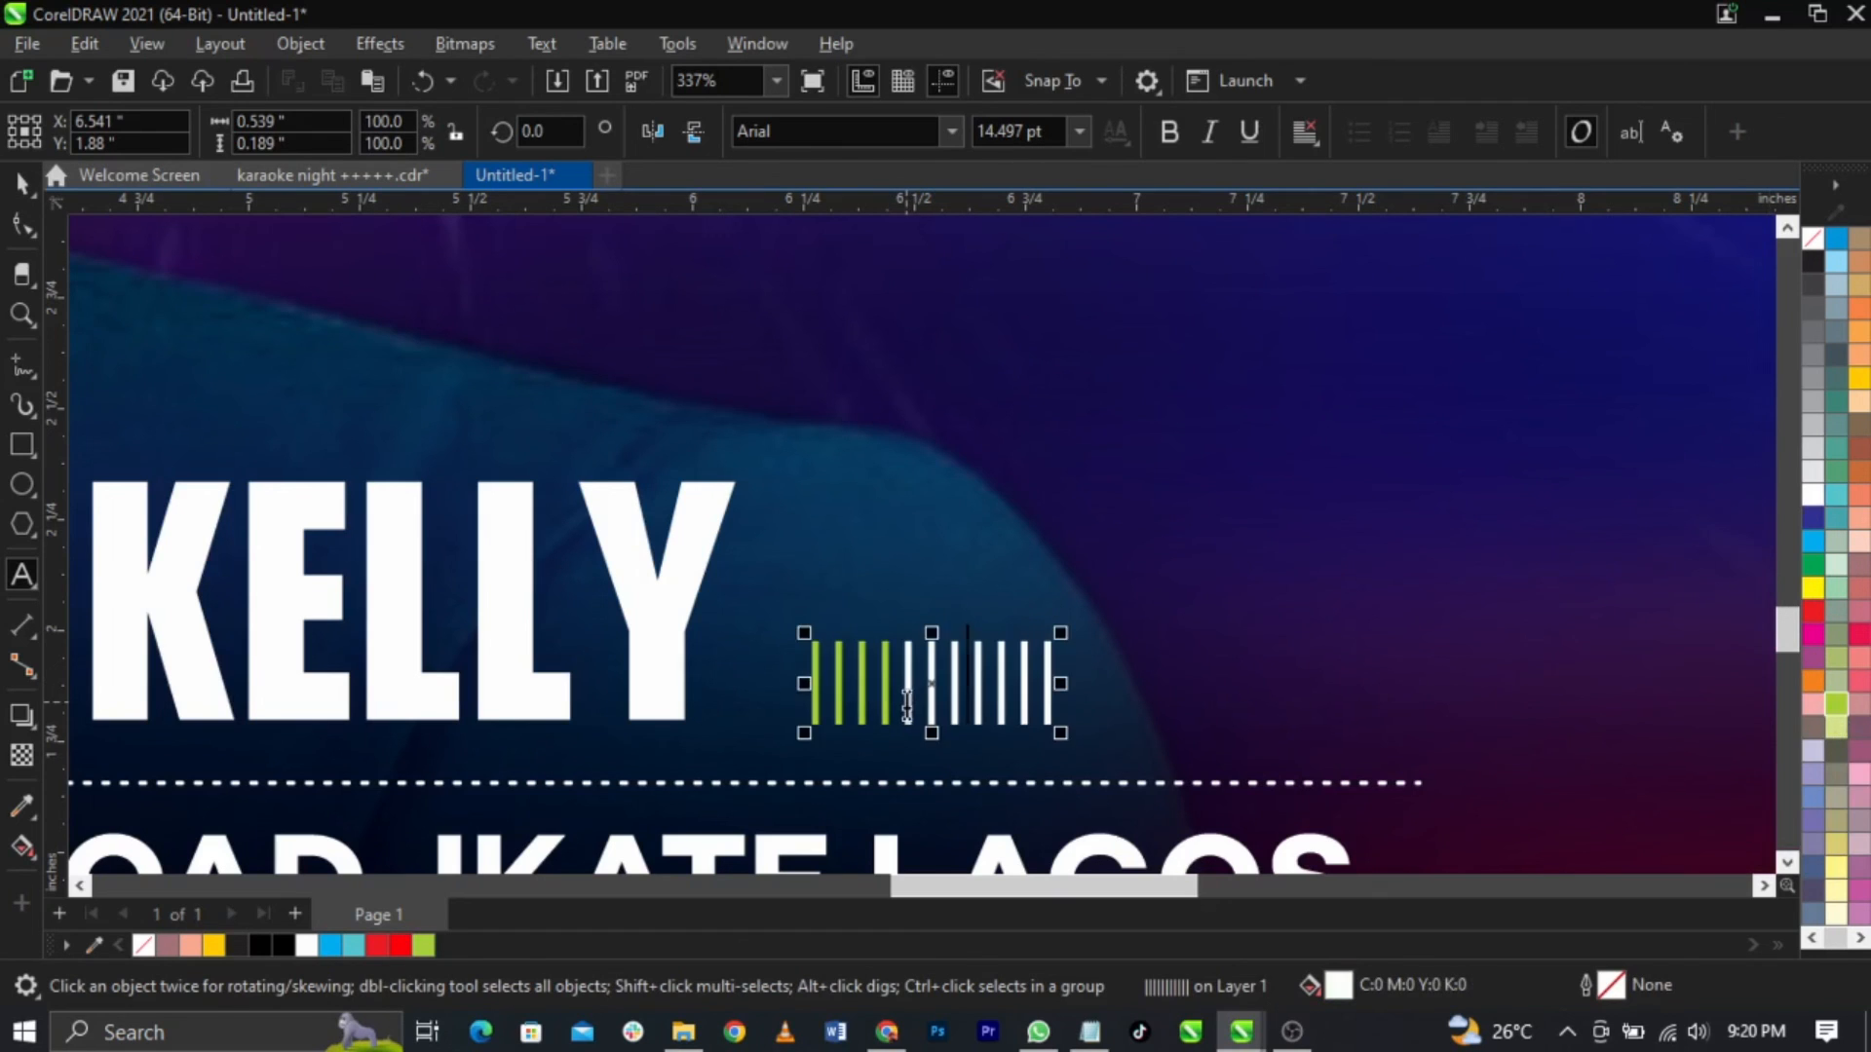
drag(950, 699, 991, 702)
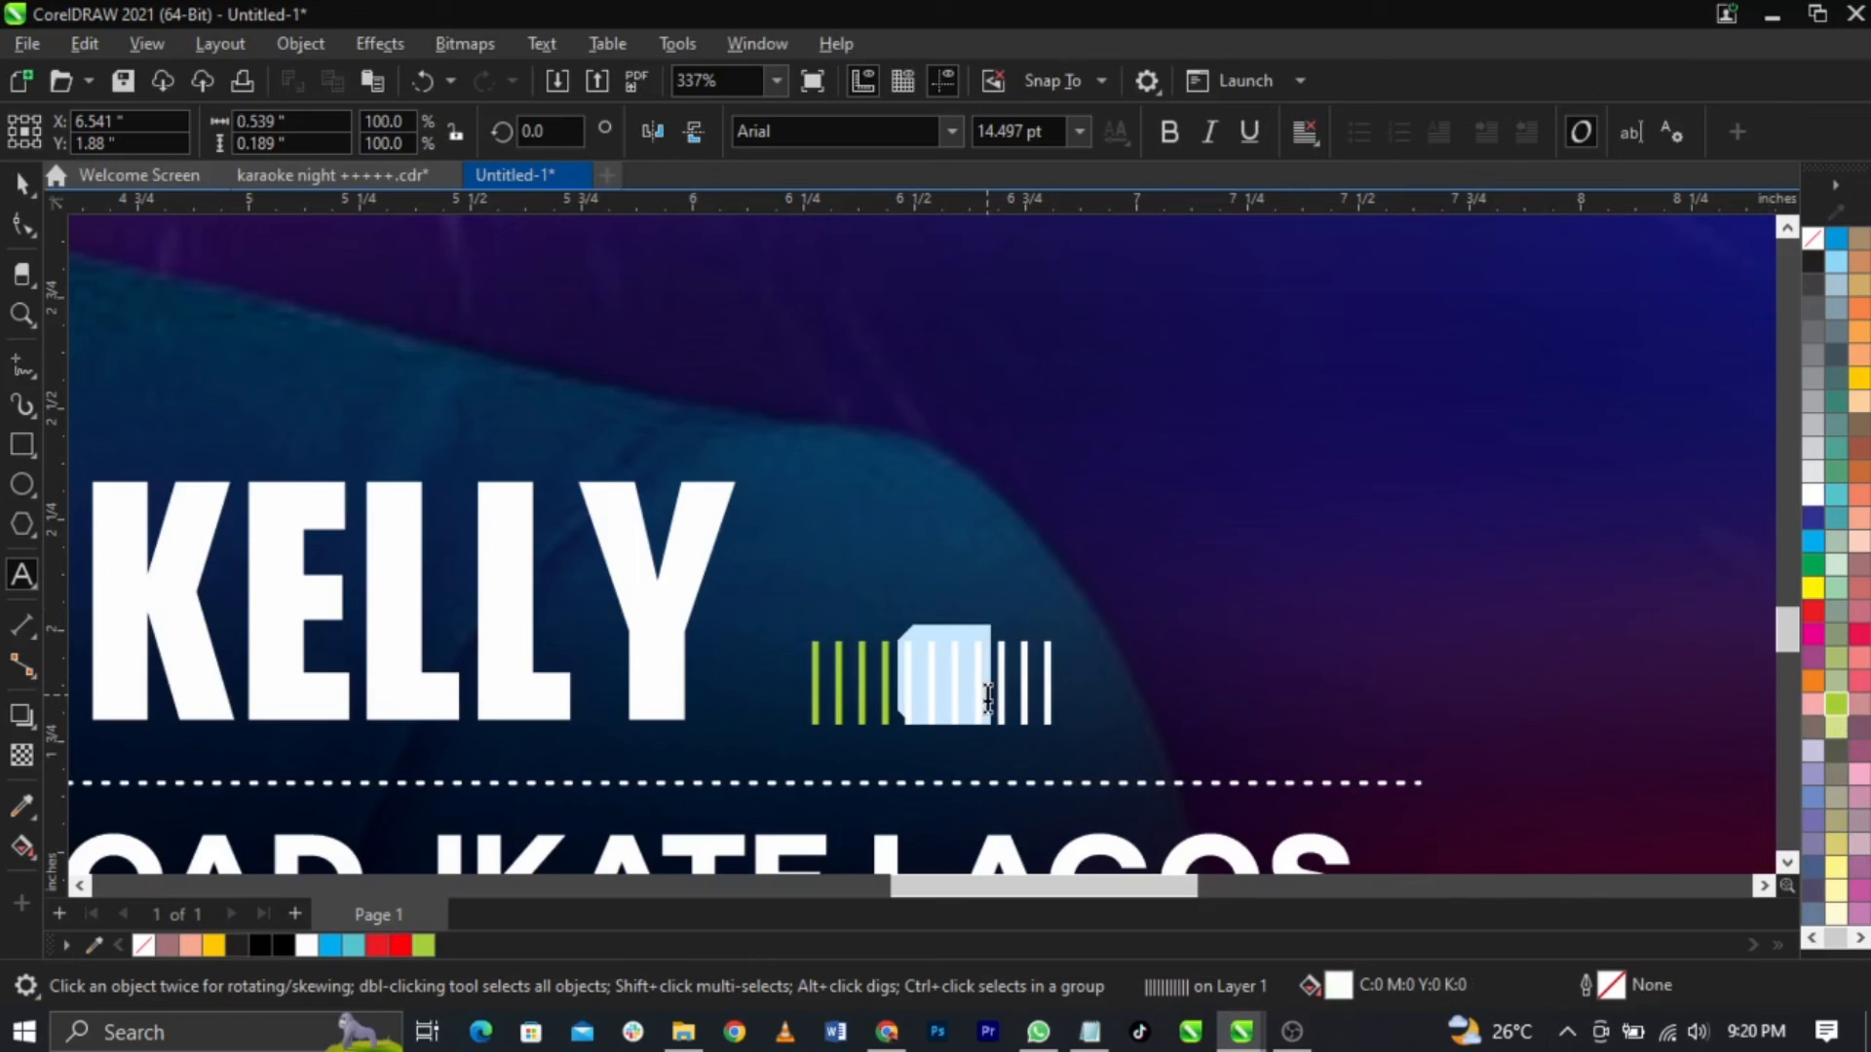
click(1857, 386)
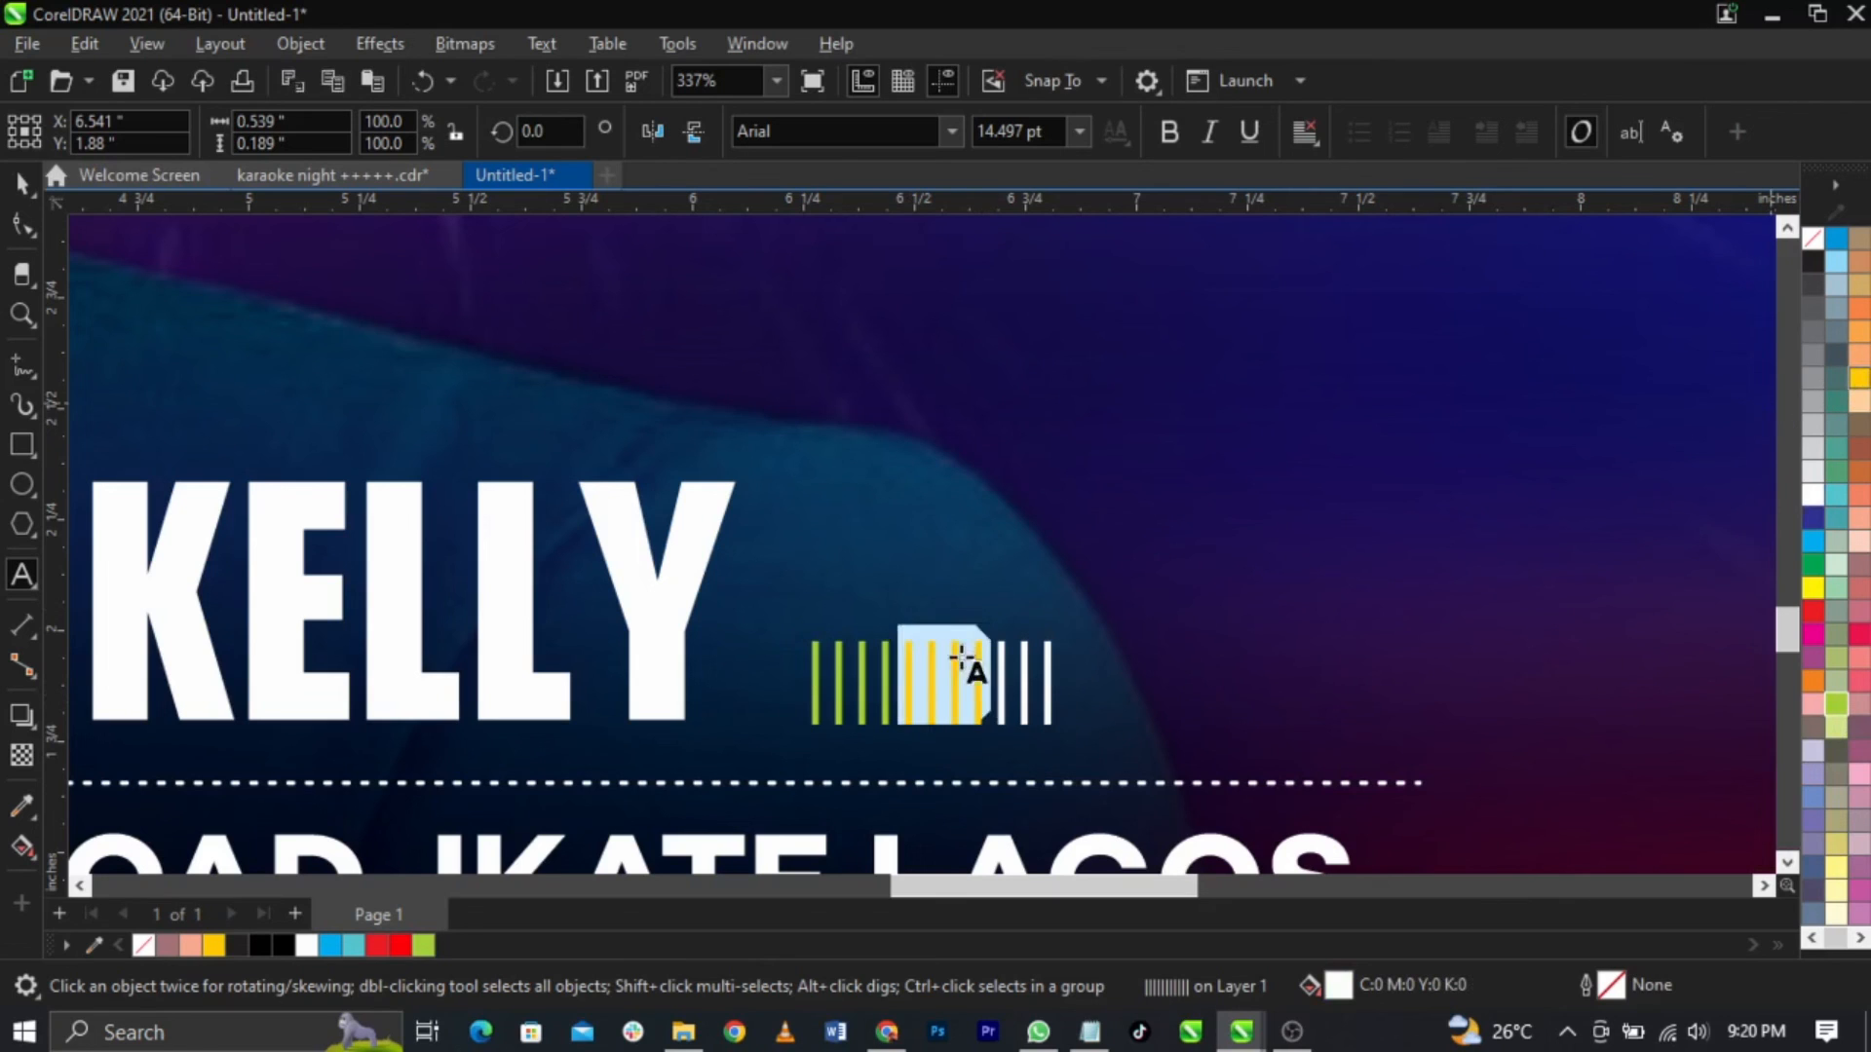
Step: Colour the last three bars of the text crimson (C0 M100 Y60 K0)
drag(1082, 683, 1060, 684)
click(974, 702)
key(ctrl+z)
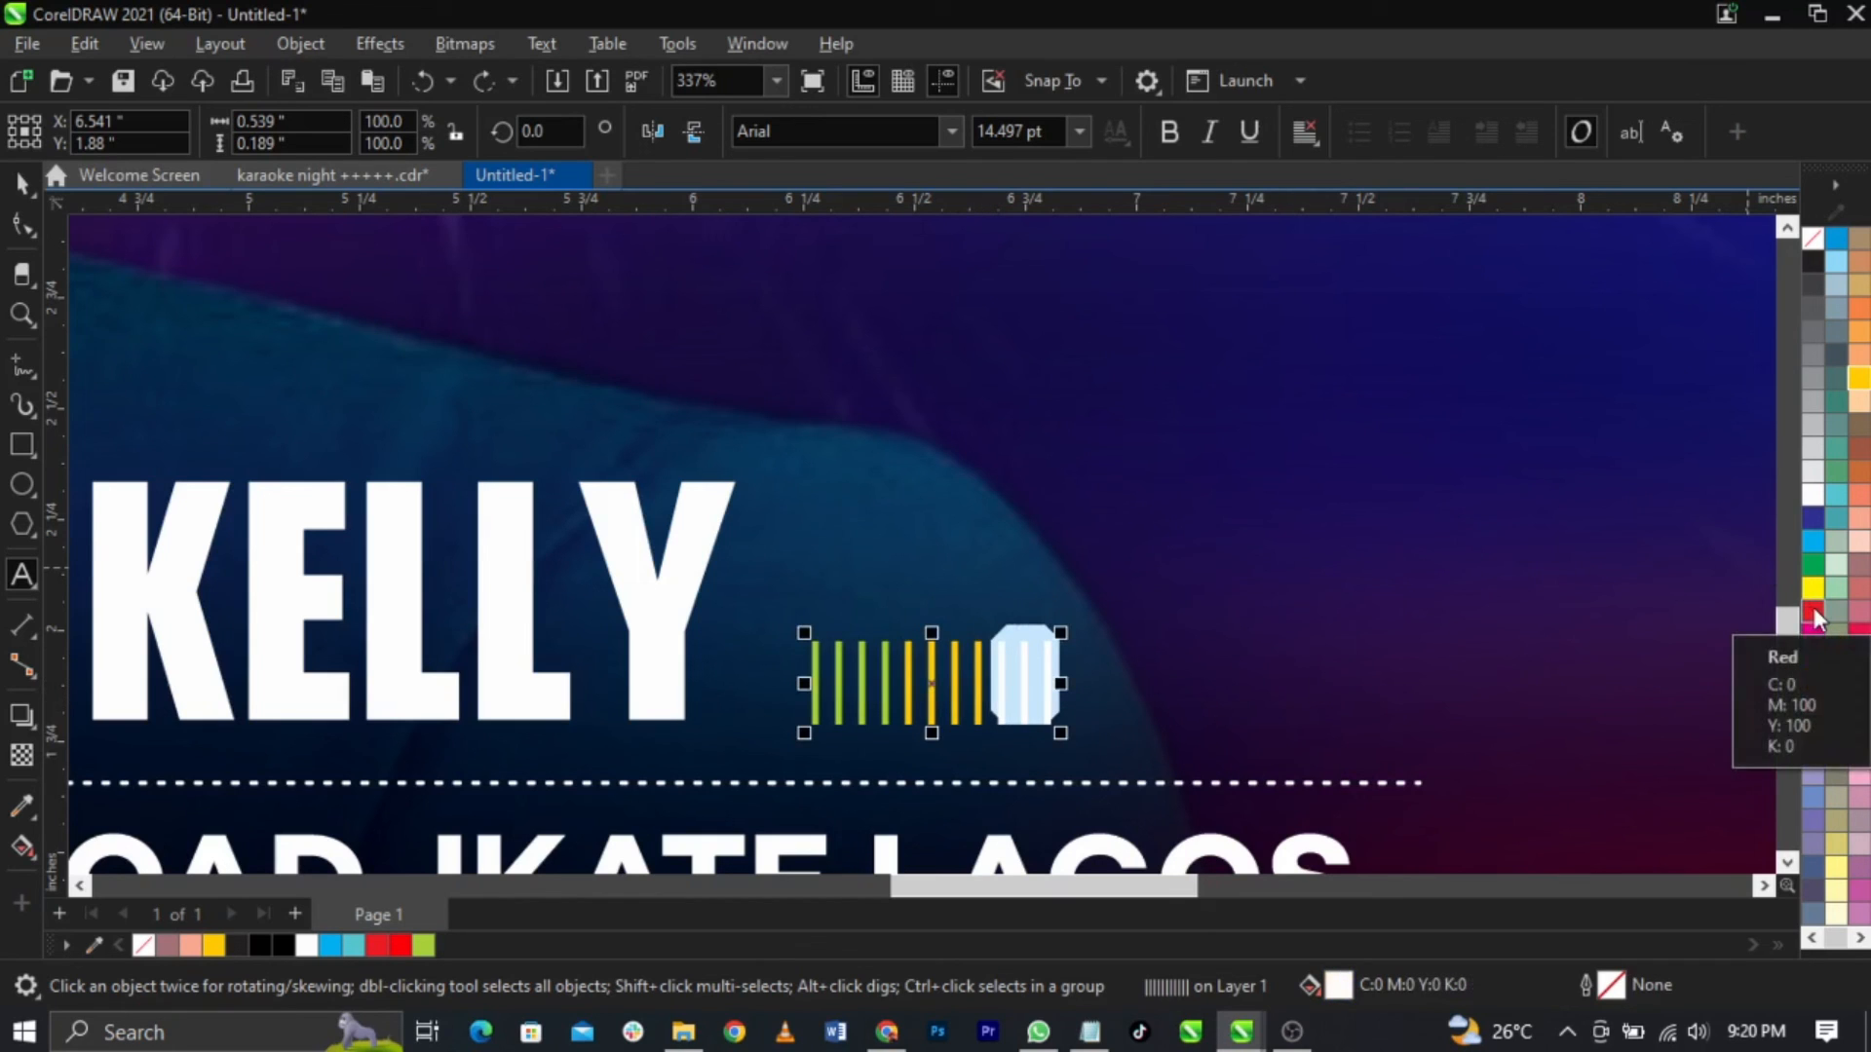
click(1814, 606)
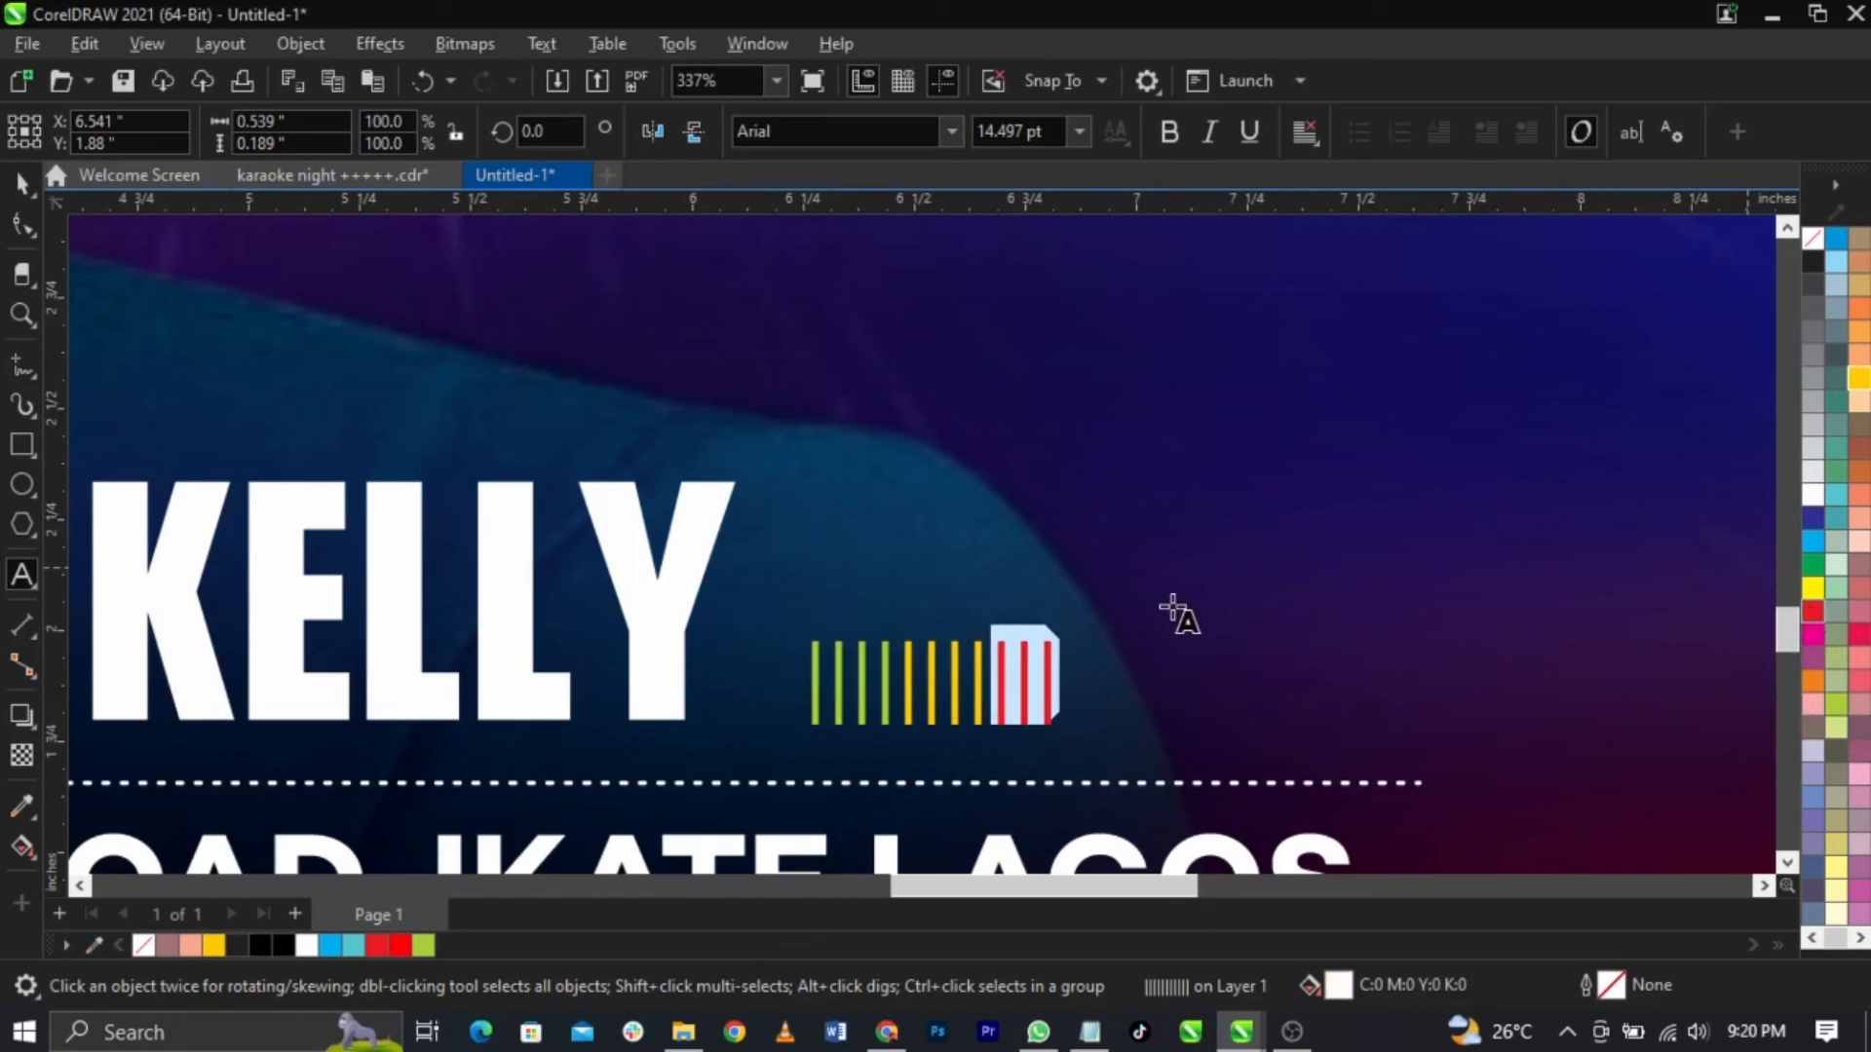
click(1856, 641)
key(Escape)
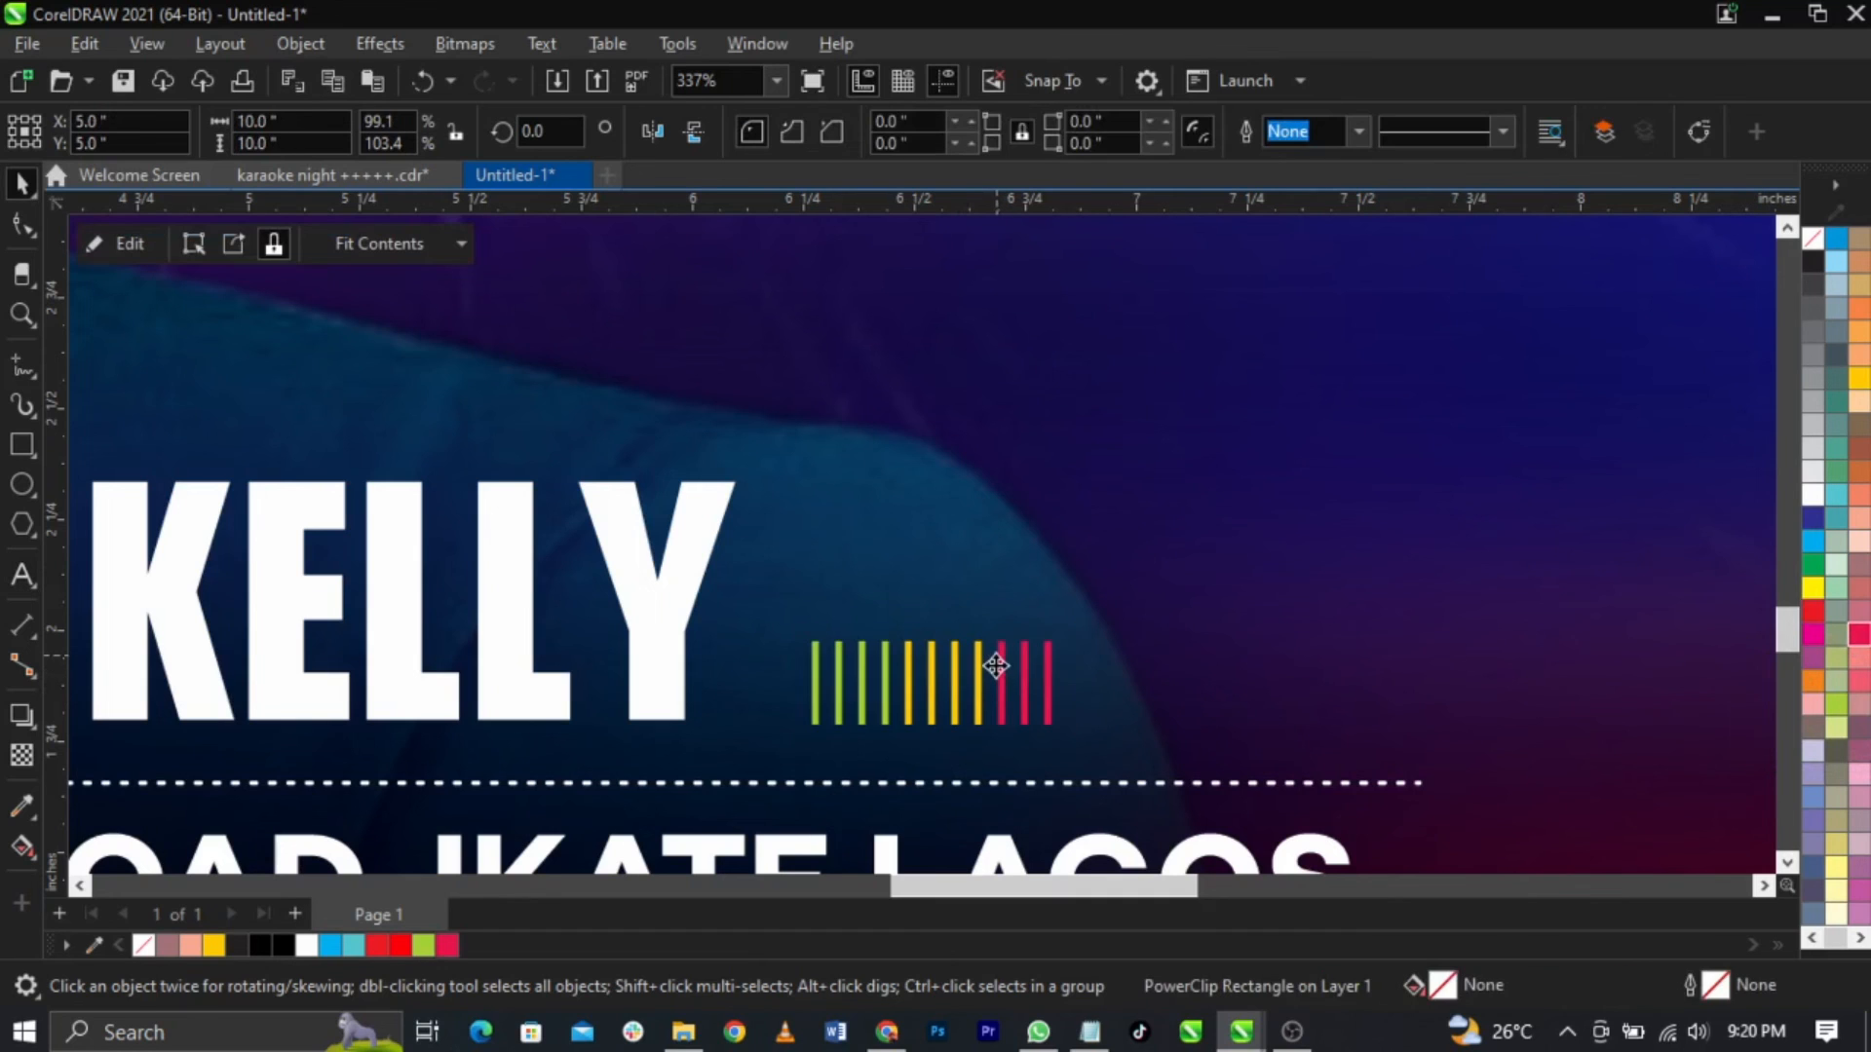
Step: Widen the bar text's character spacing so the row spans about 0.77 in
click(1001, 670)
key(F10)
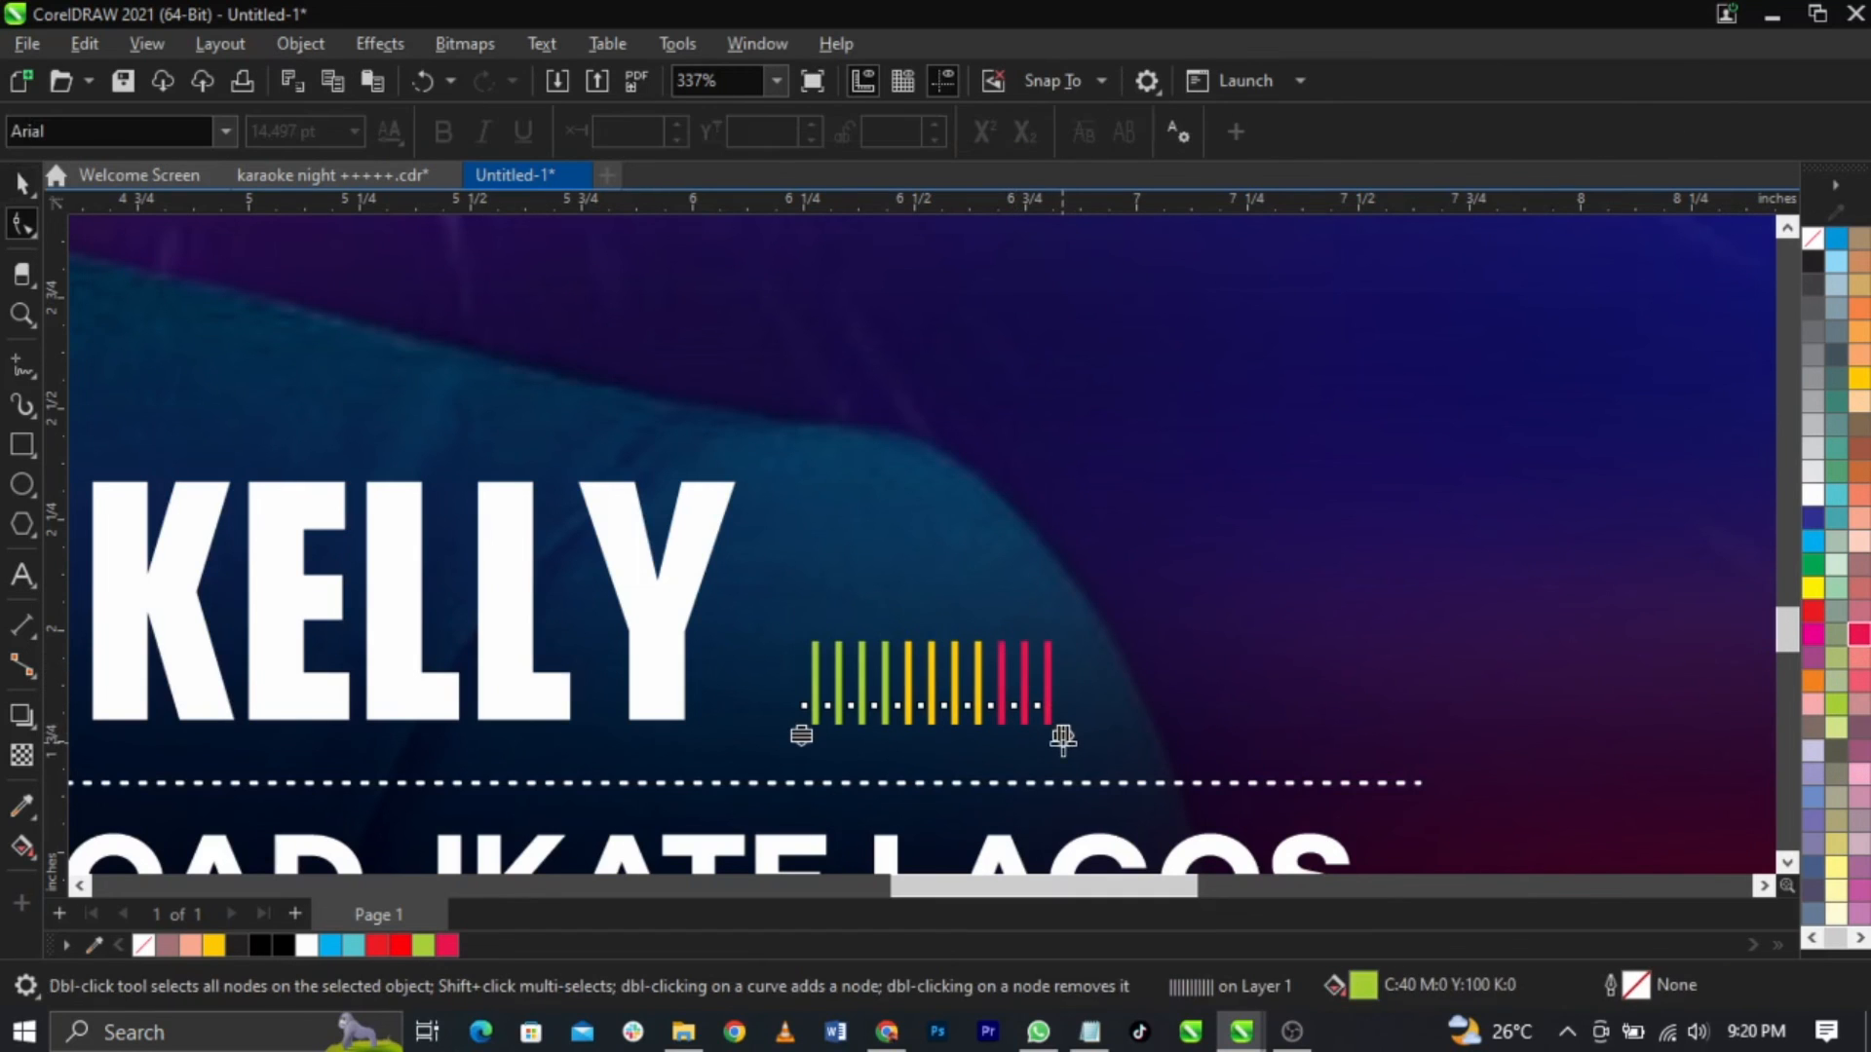
drag(1062, 739, 1155, 772)
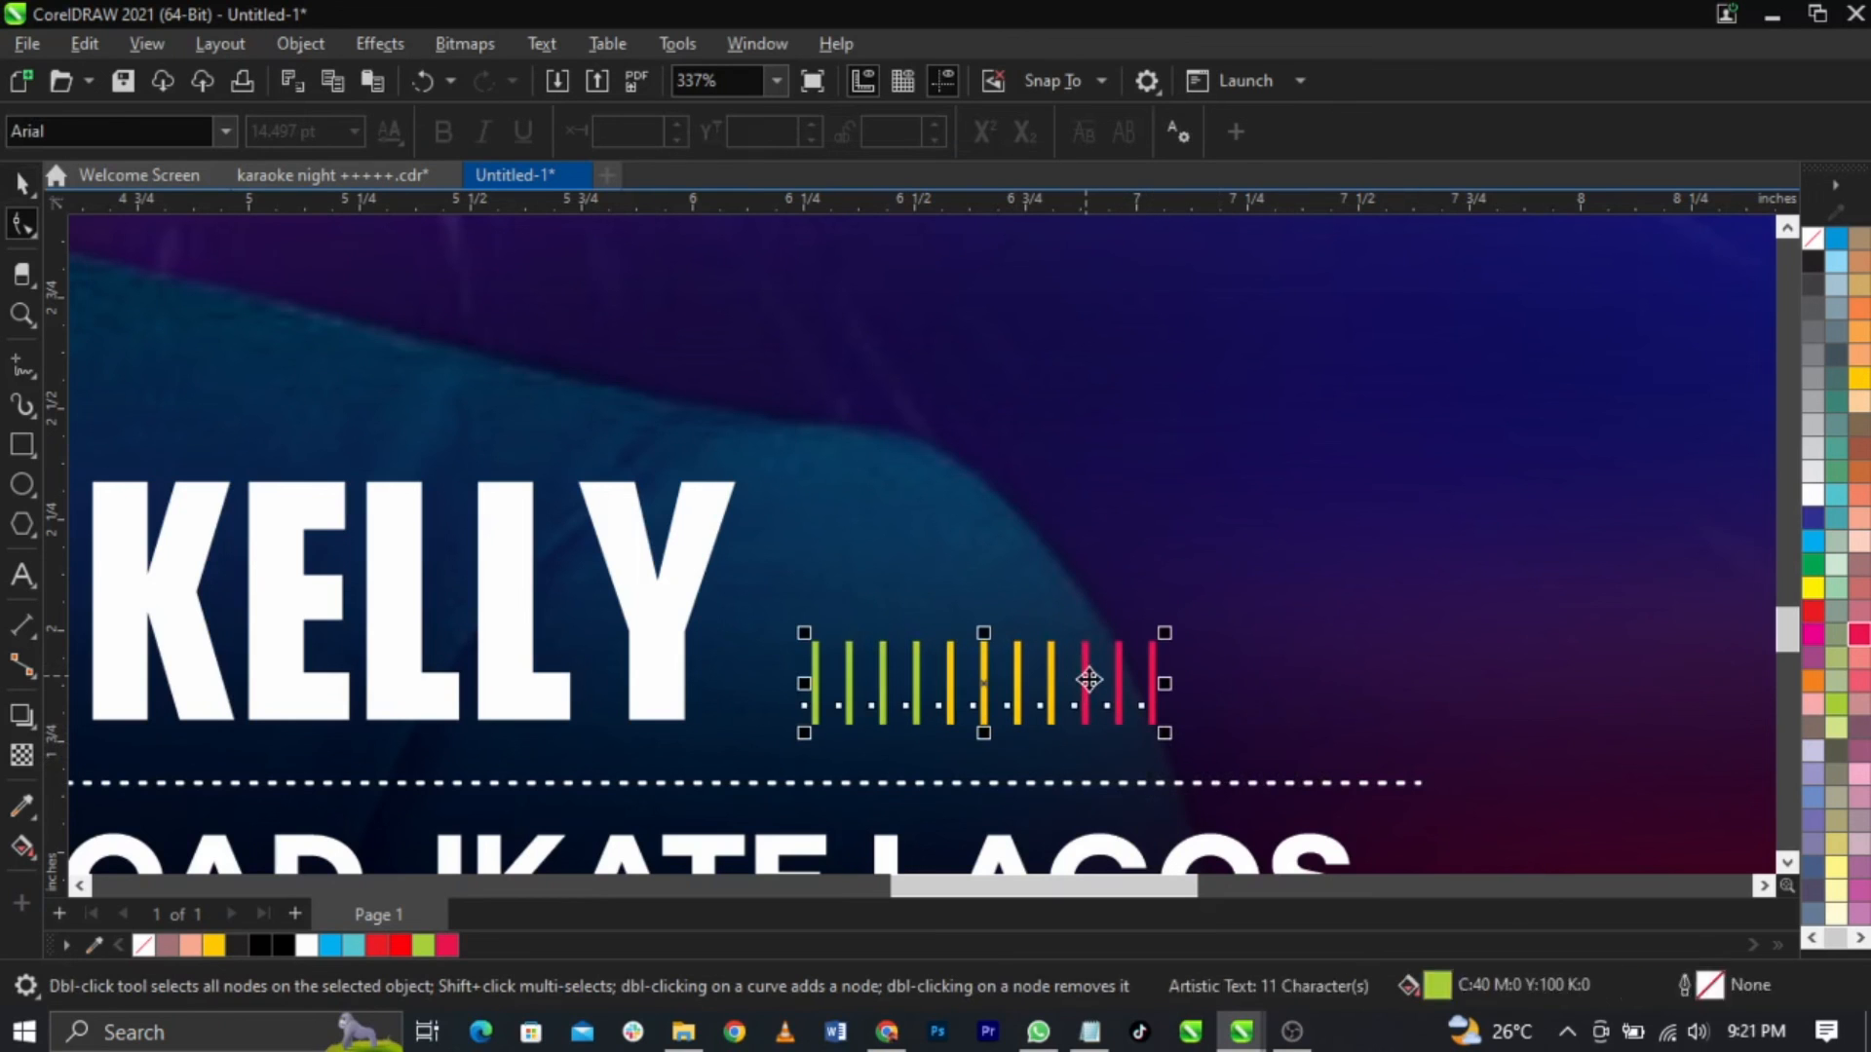
key(space)
scroll(1194, 663, down, 2)
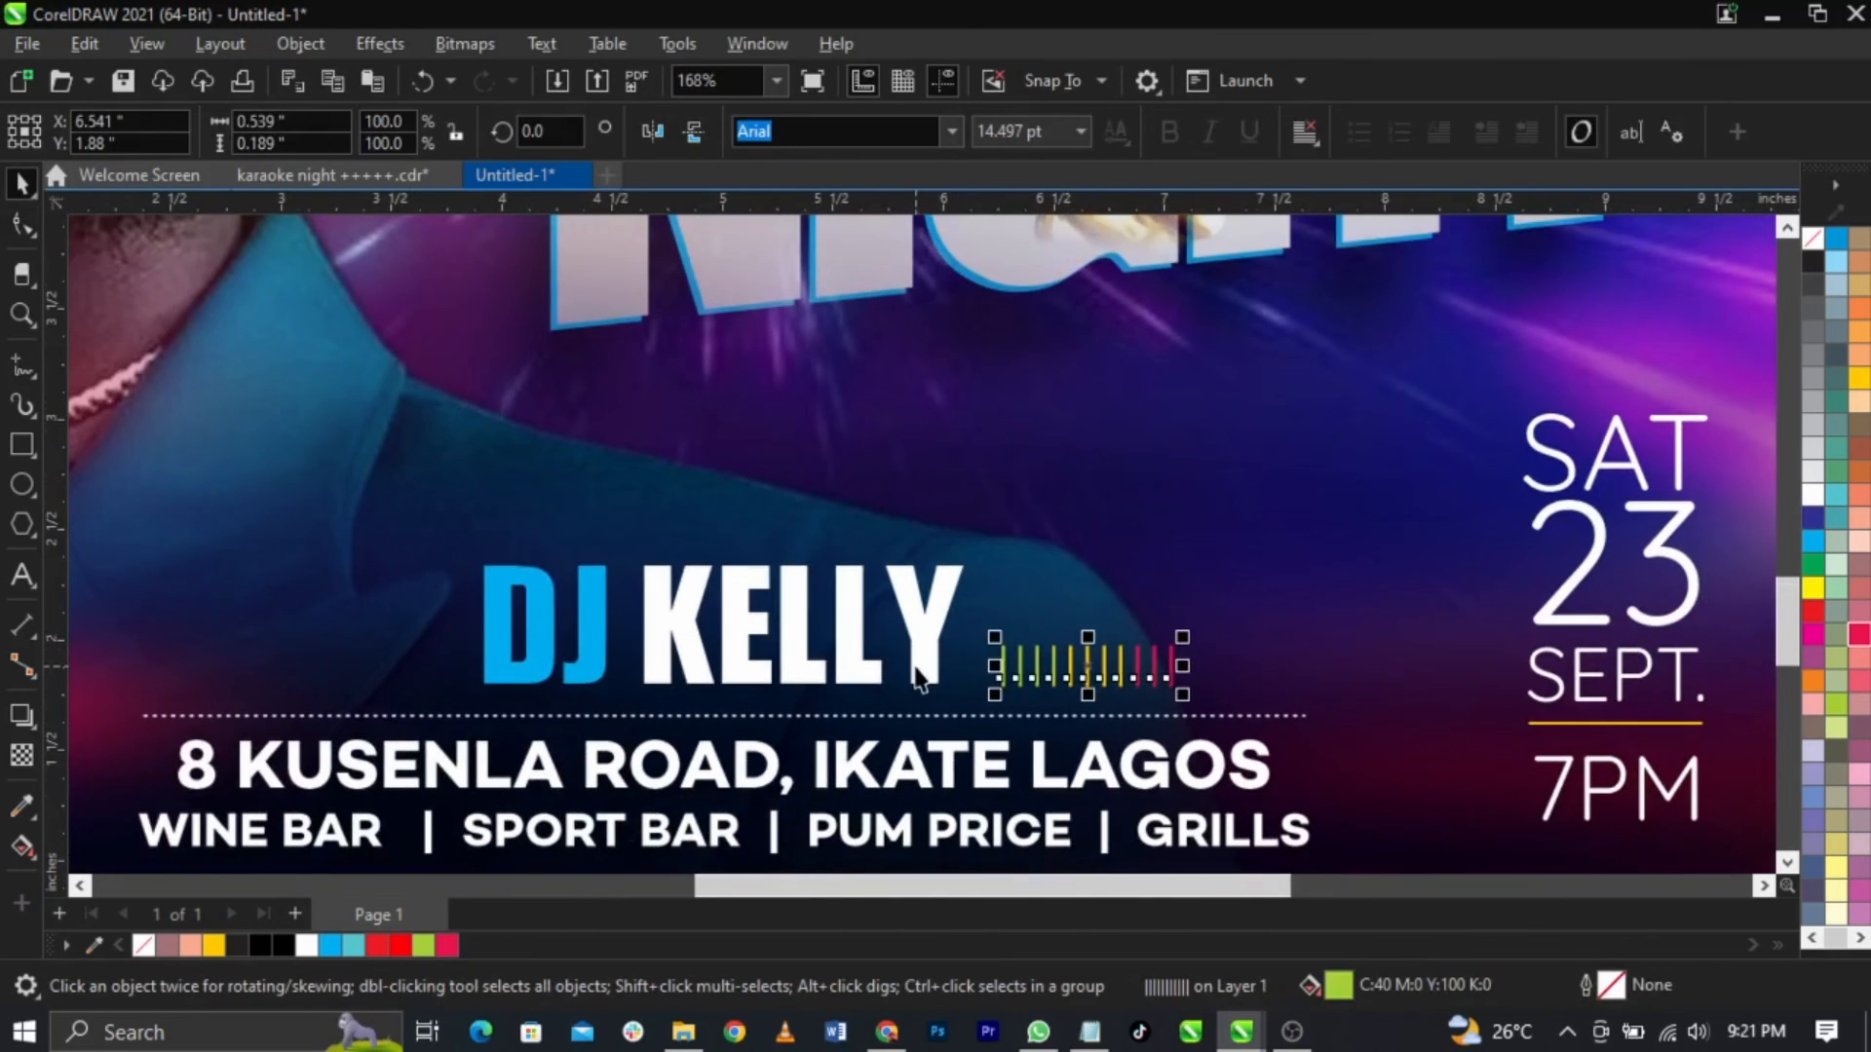
shift+click(916, 648)
click(1213, 685)
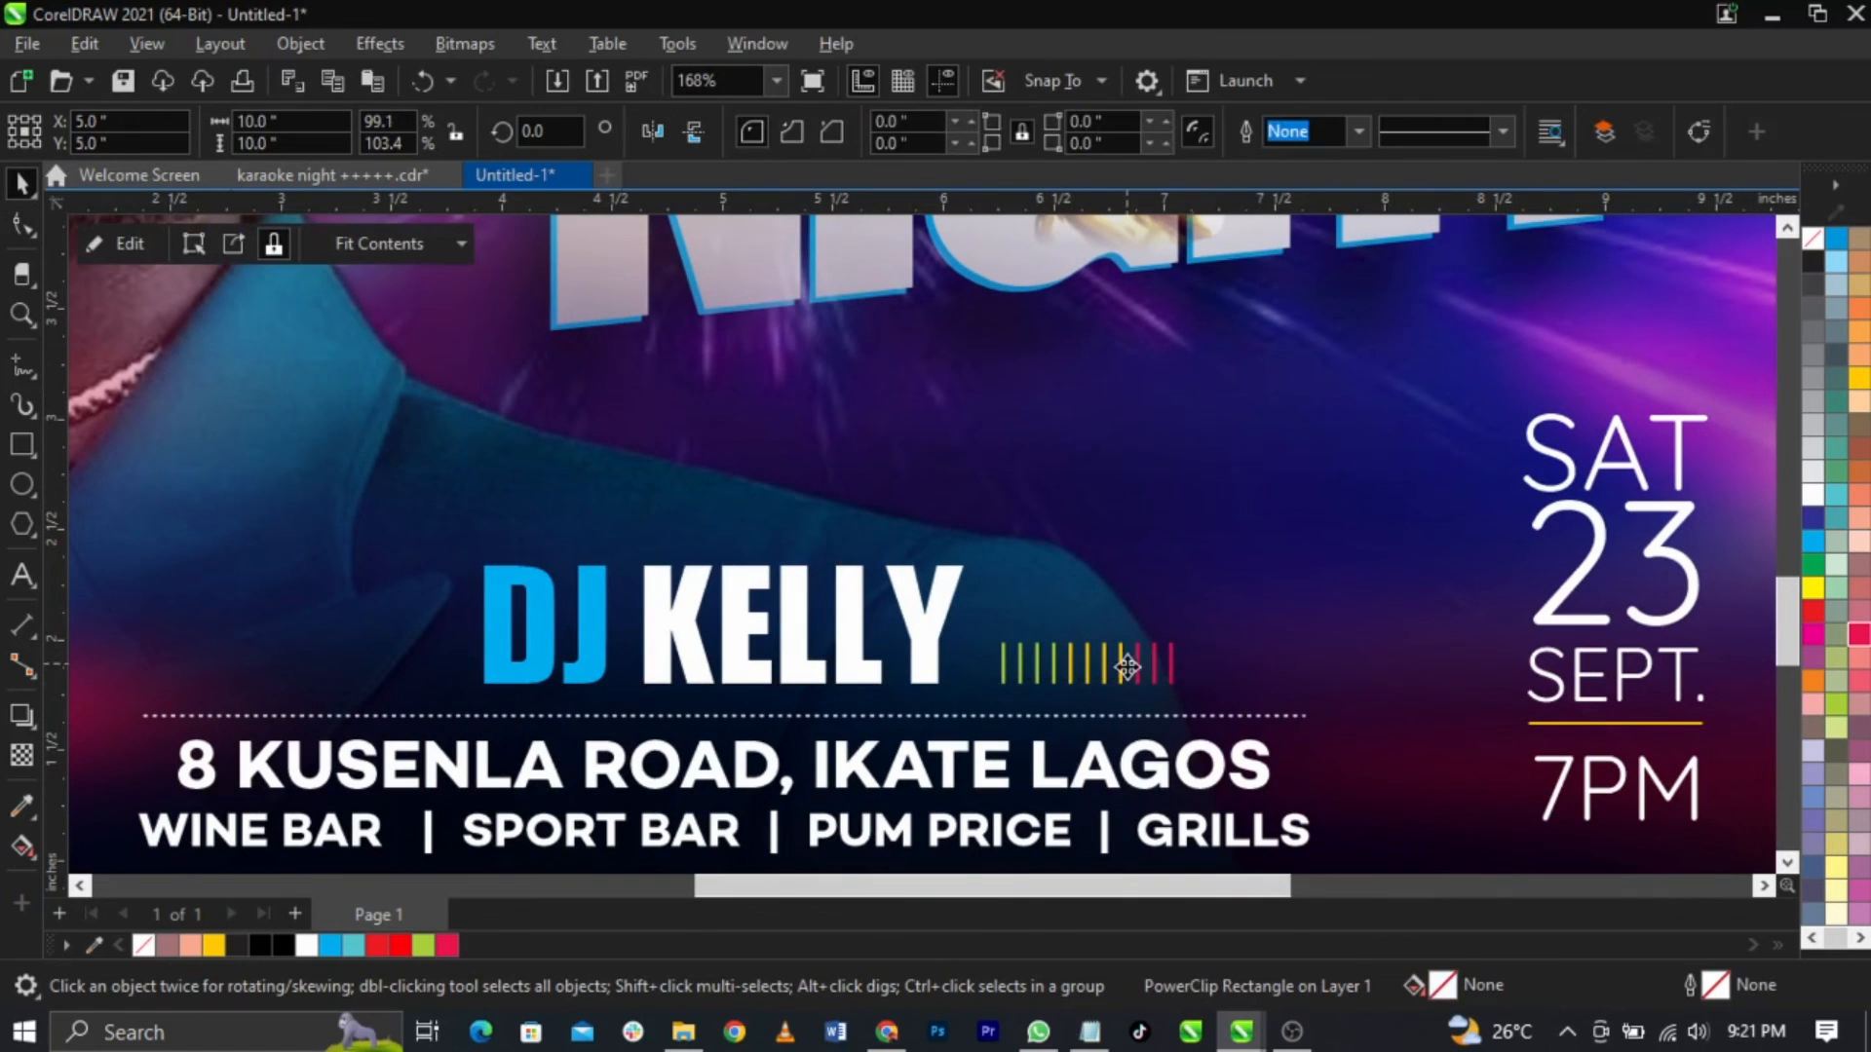
Step: Duplicate the coloured bars to the other side of DJ KELLY, before DJ, and recolour the copy's last three bars cyan
drag(1154, 684, 583, 646)
scroll(419, 682, up, 2)
double_click(437, 680)
click(332, 945)
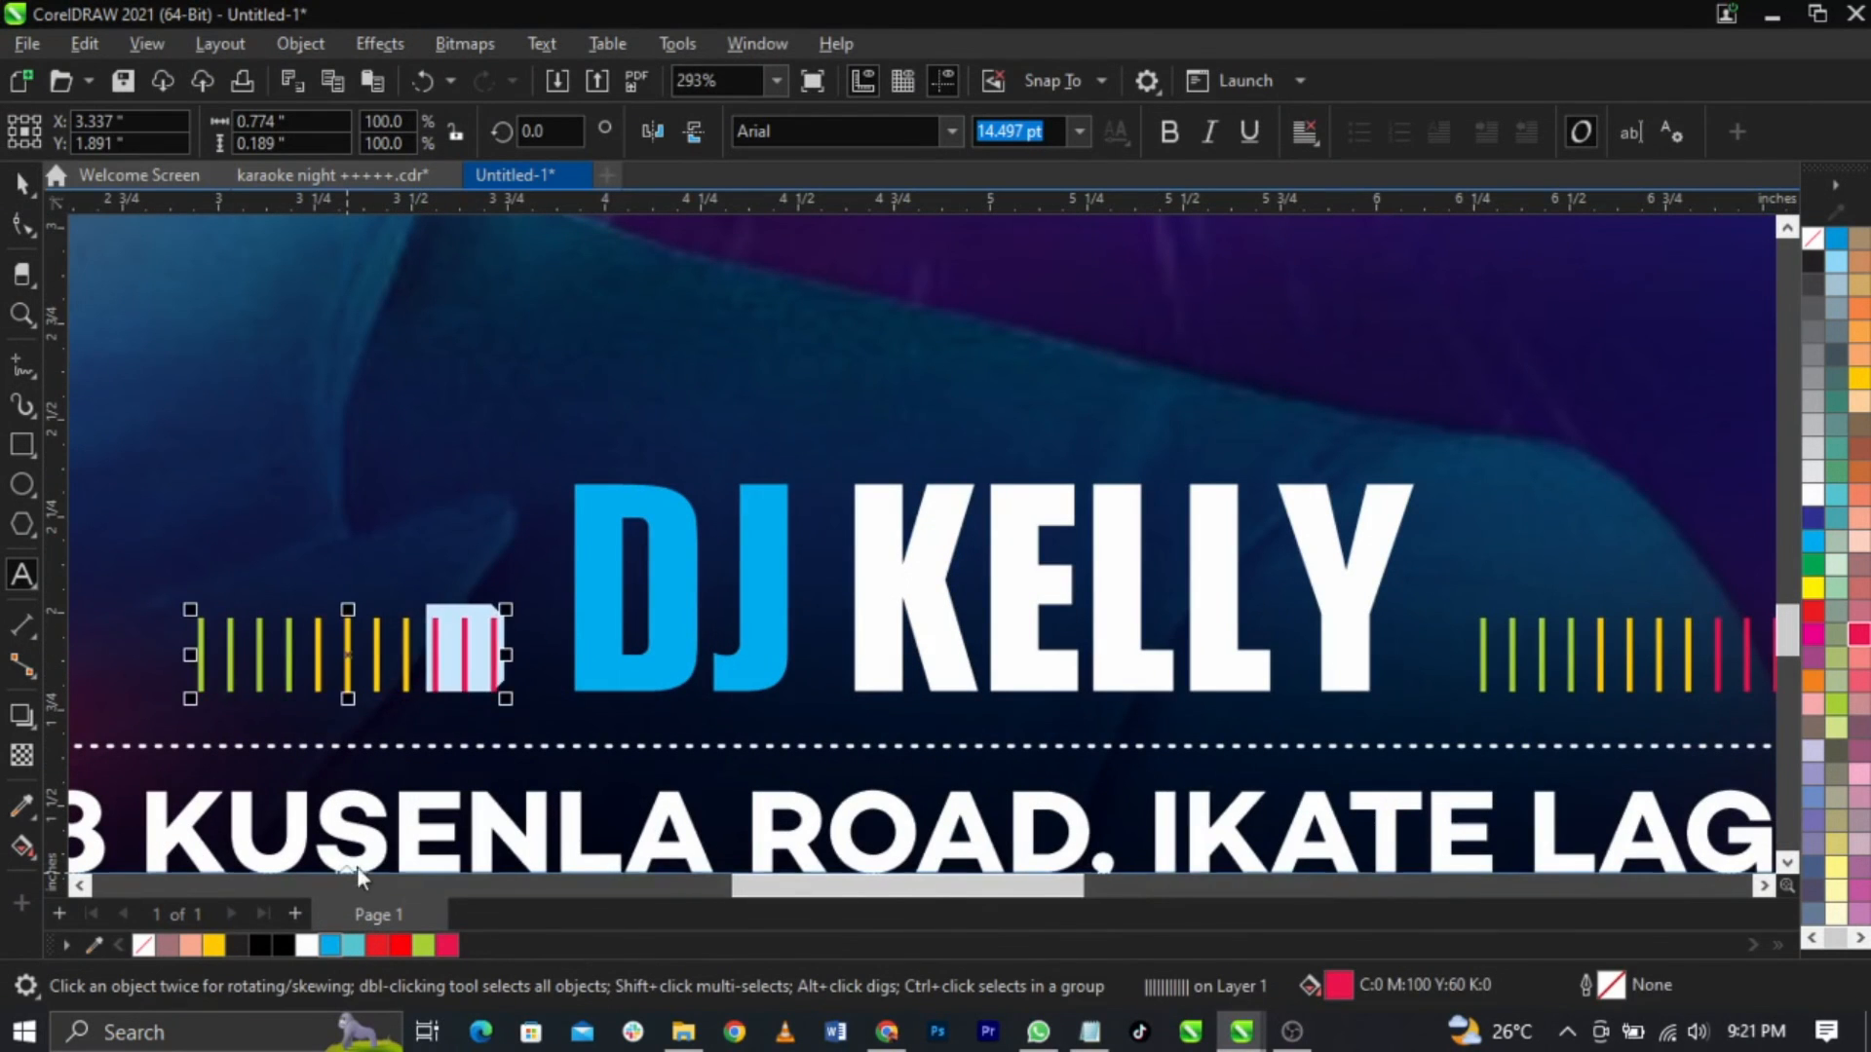
Step: Recolour the duplicated row's first three bars bright yellow and the four bars before the cyan ones red
click(276, 677)
drag(276, 677, 156, 671)
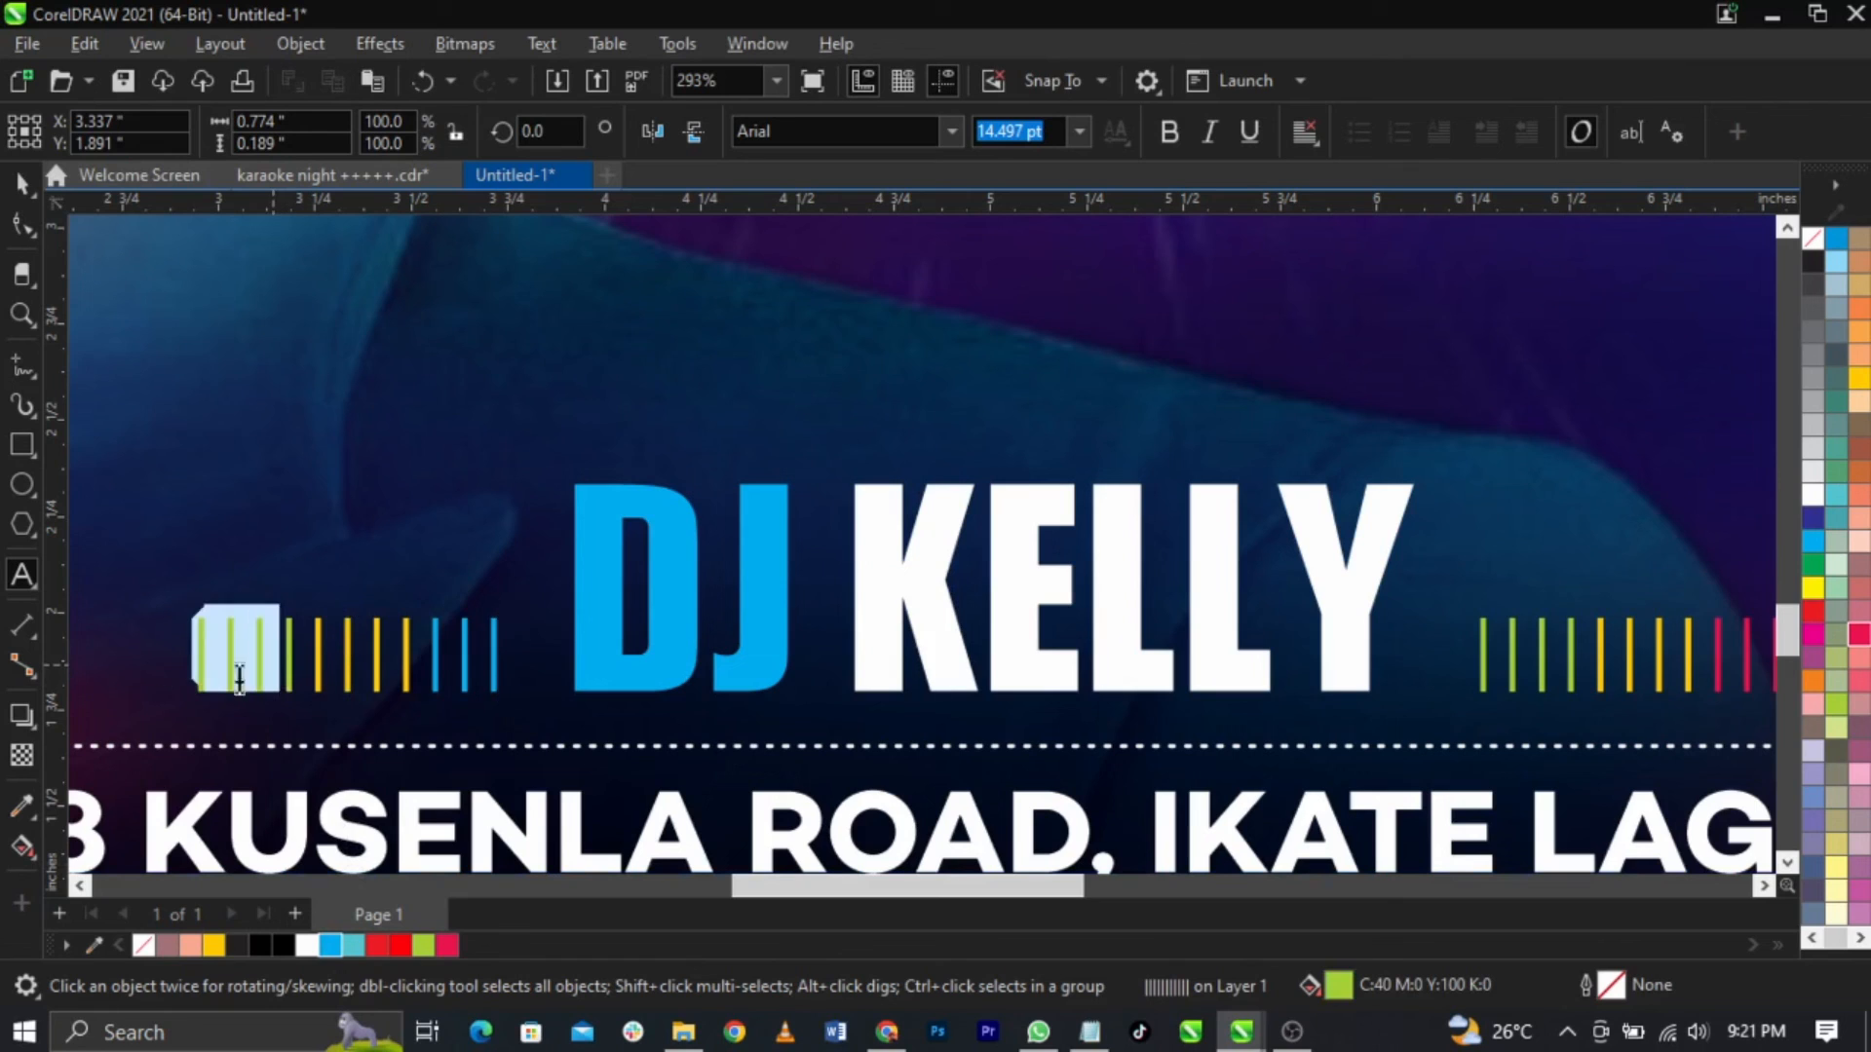
click(1814, 589)
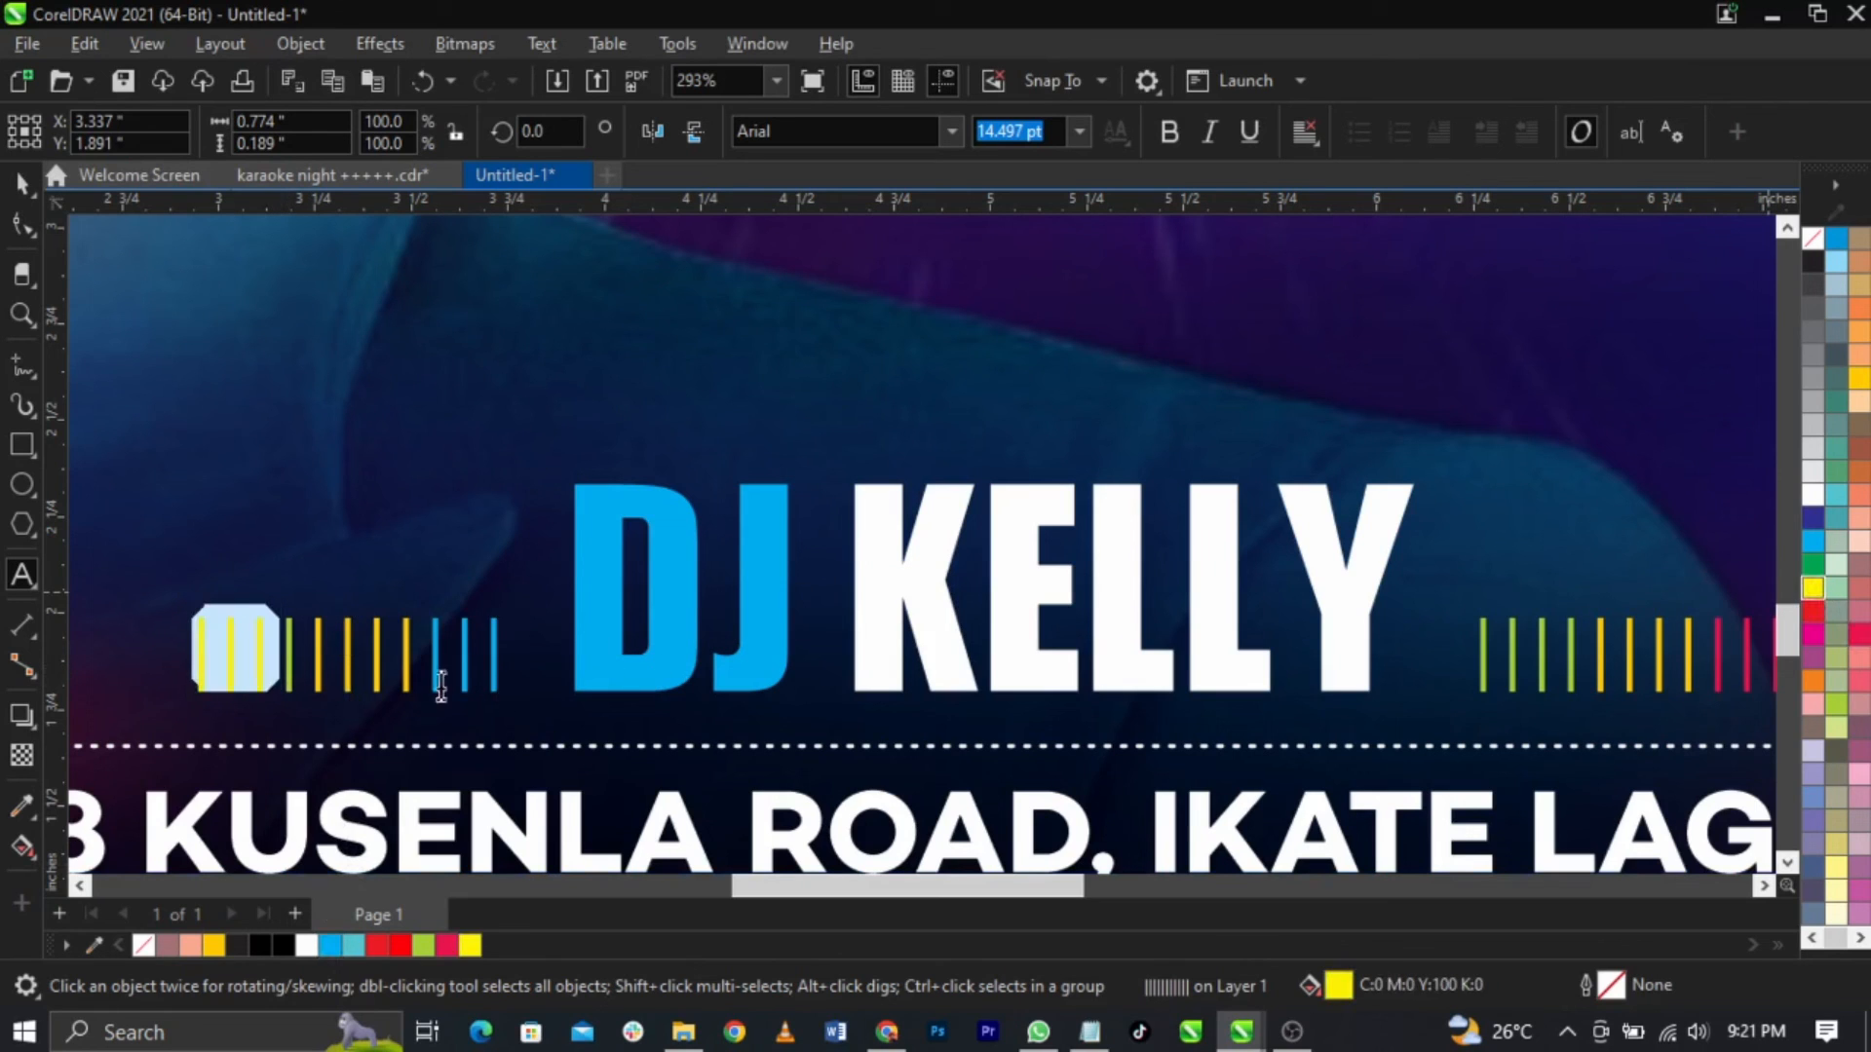
drag(310, 672, 417, 672)
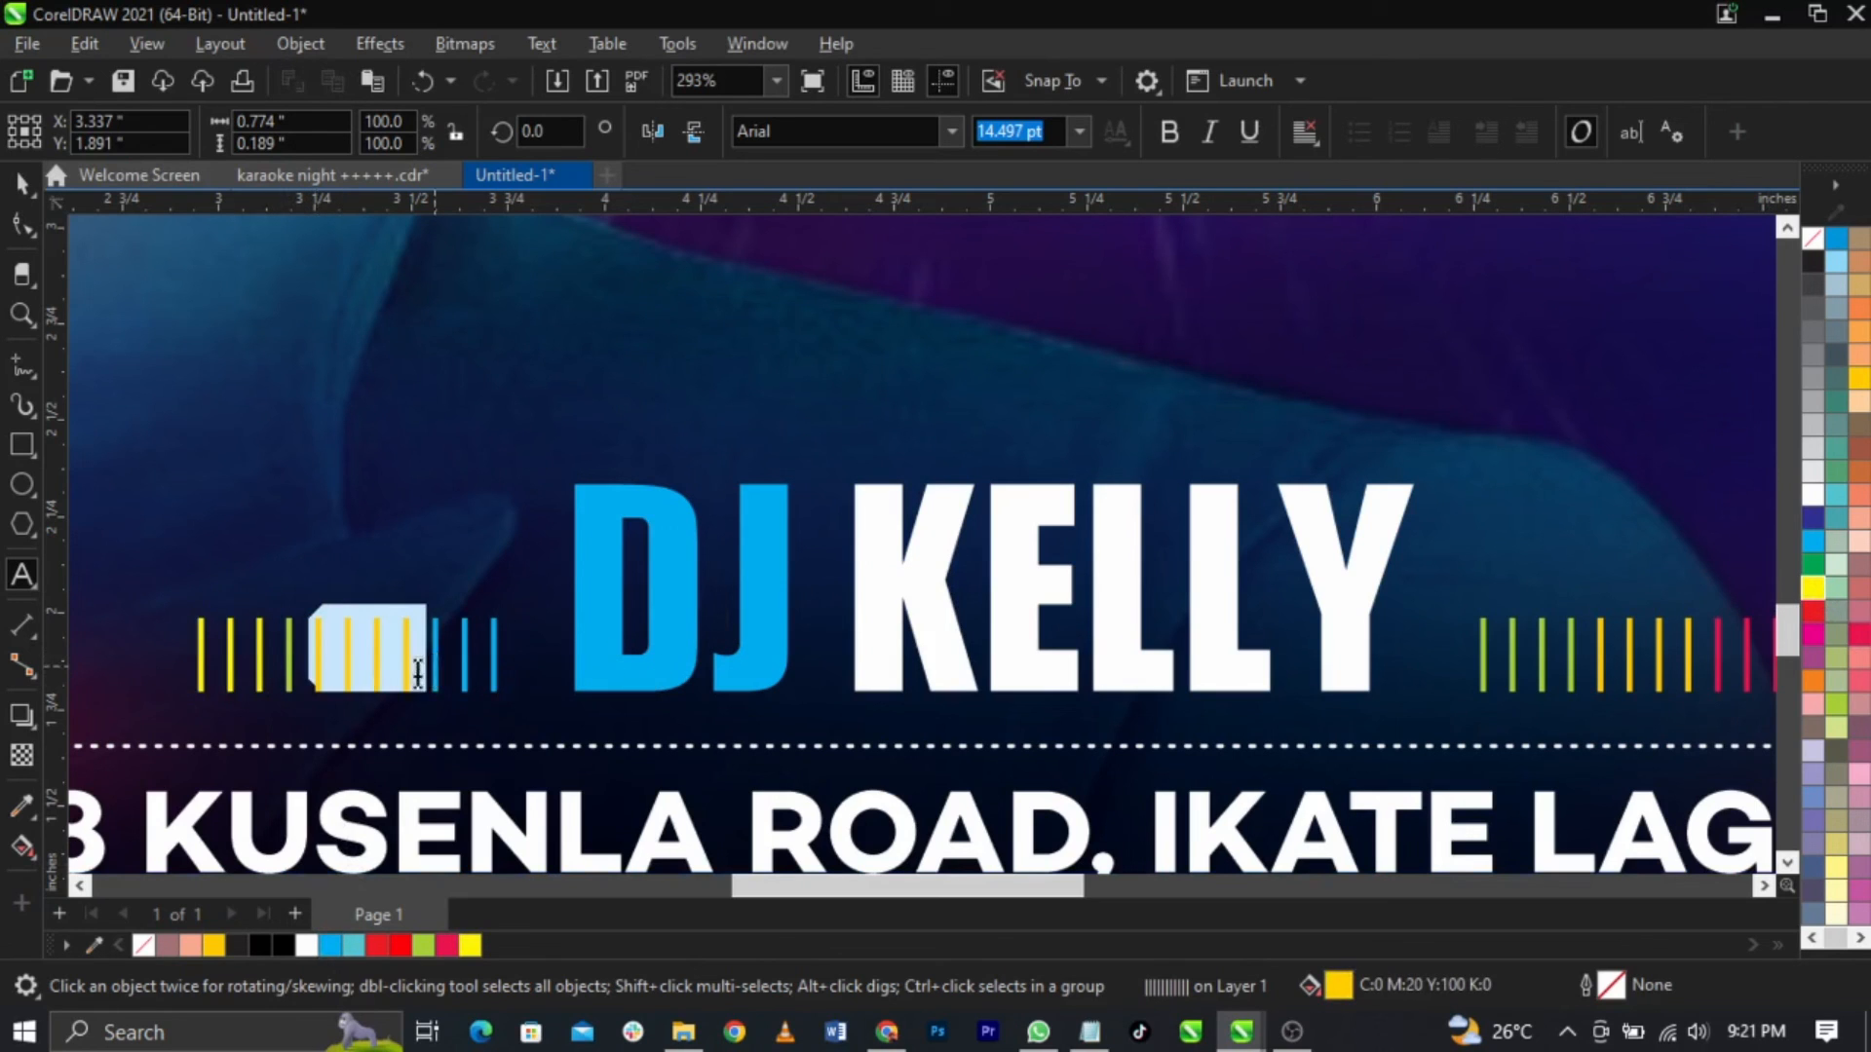
click(400, 946)
scroll(876, 577, down, 1)
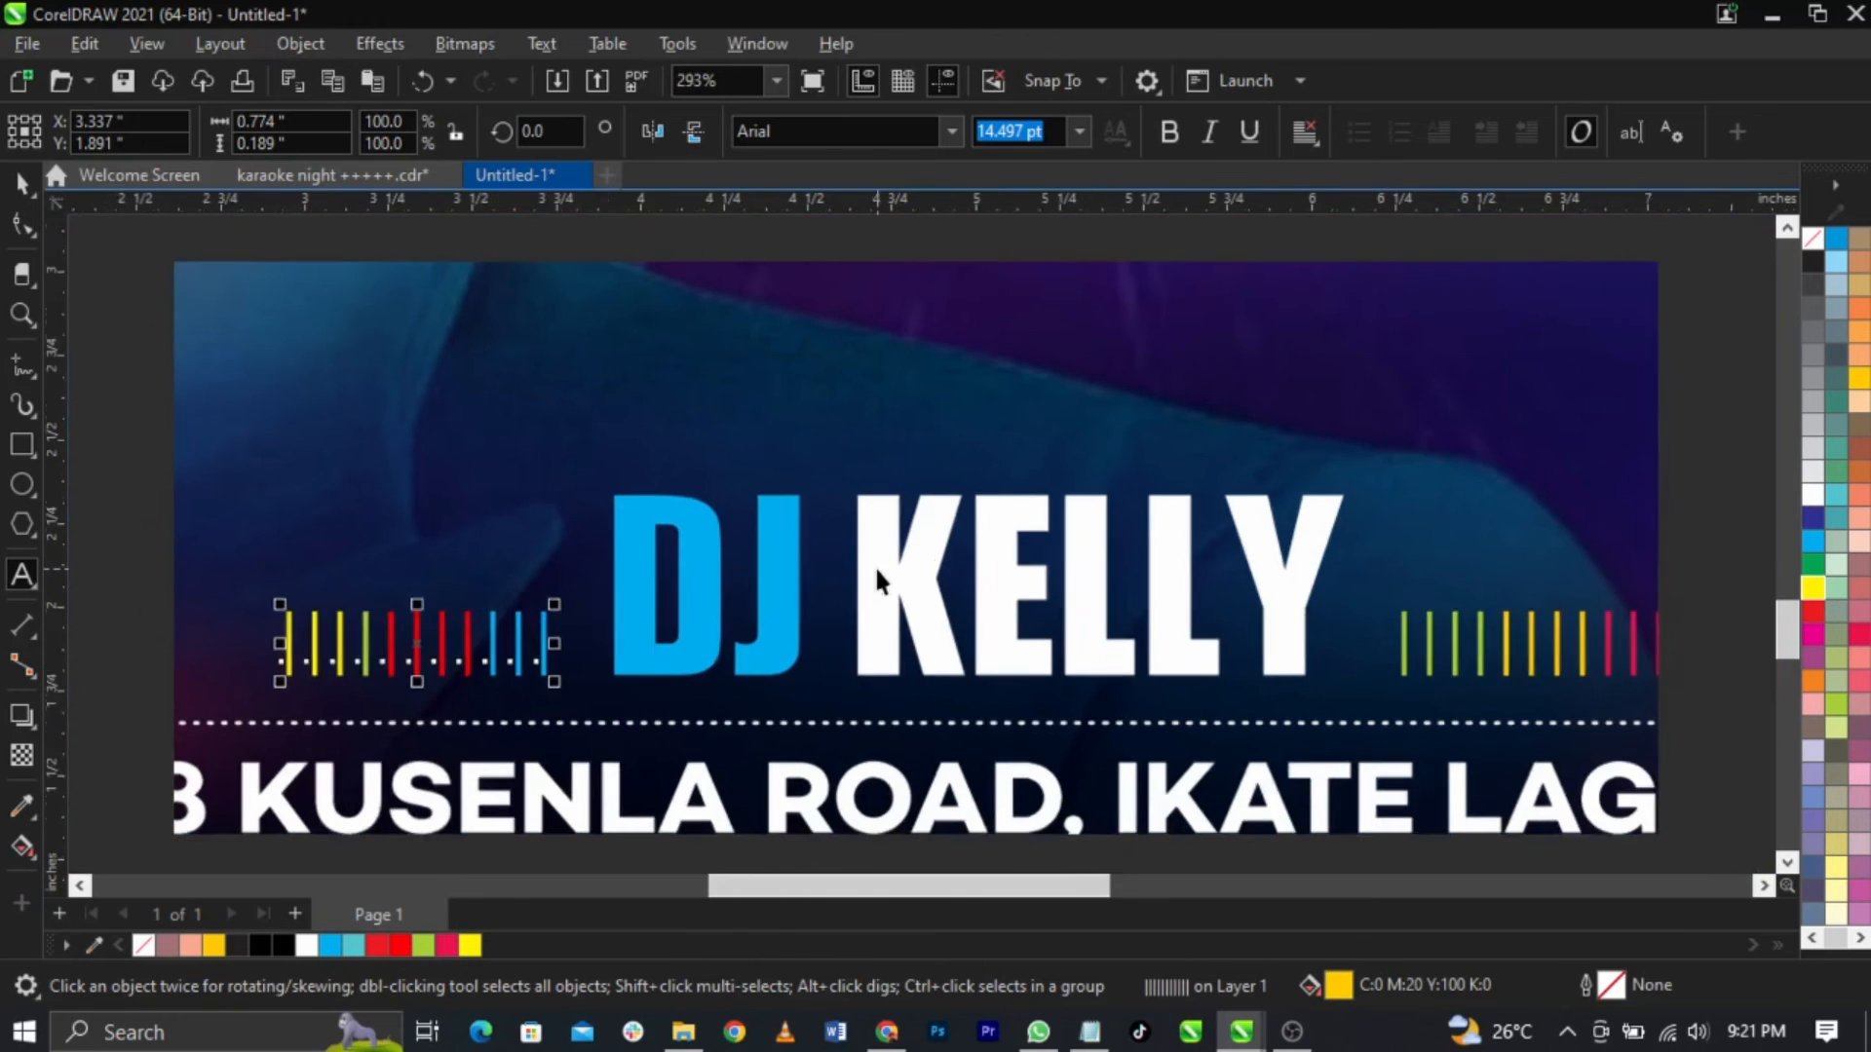
scroll(876, 578, down, 5)
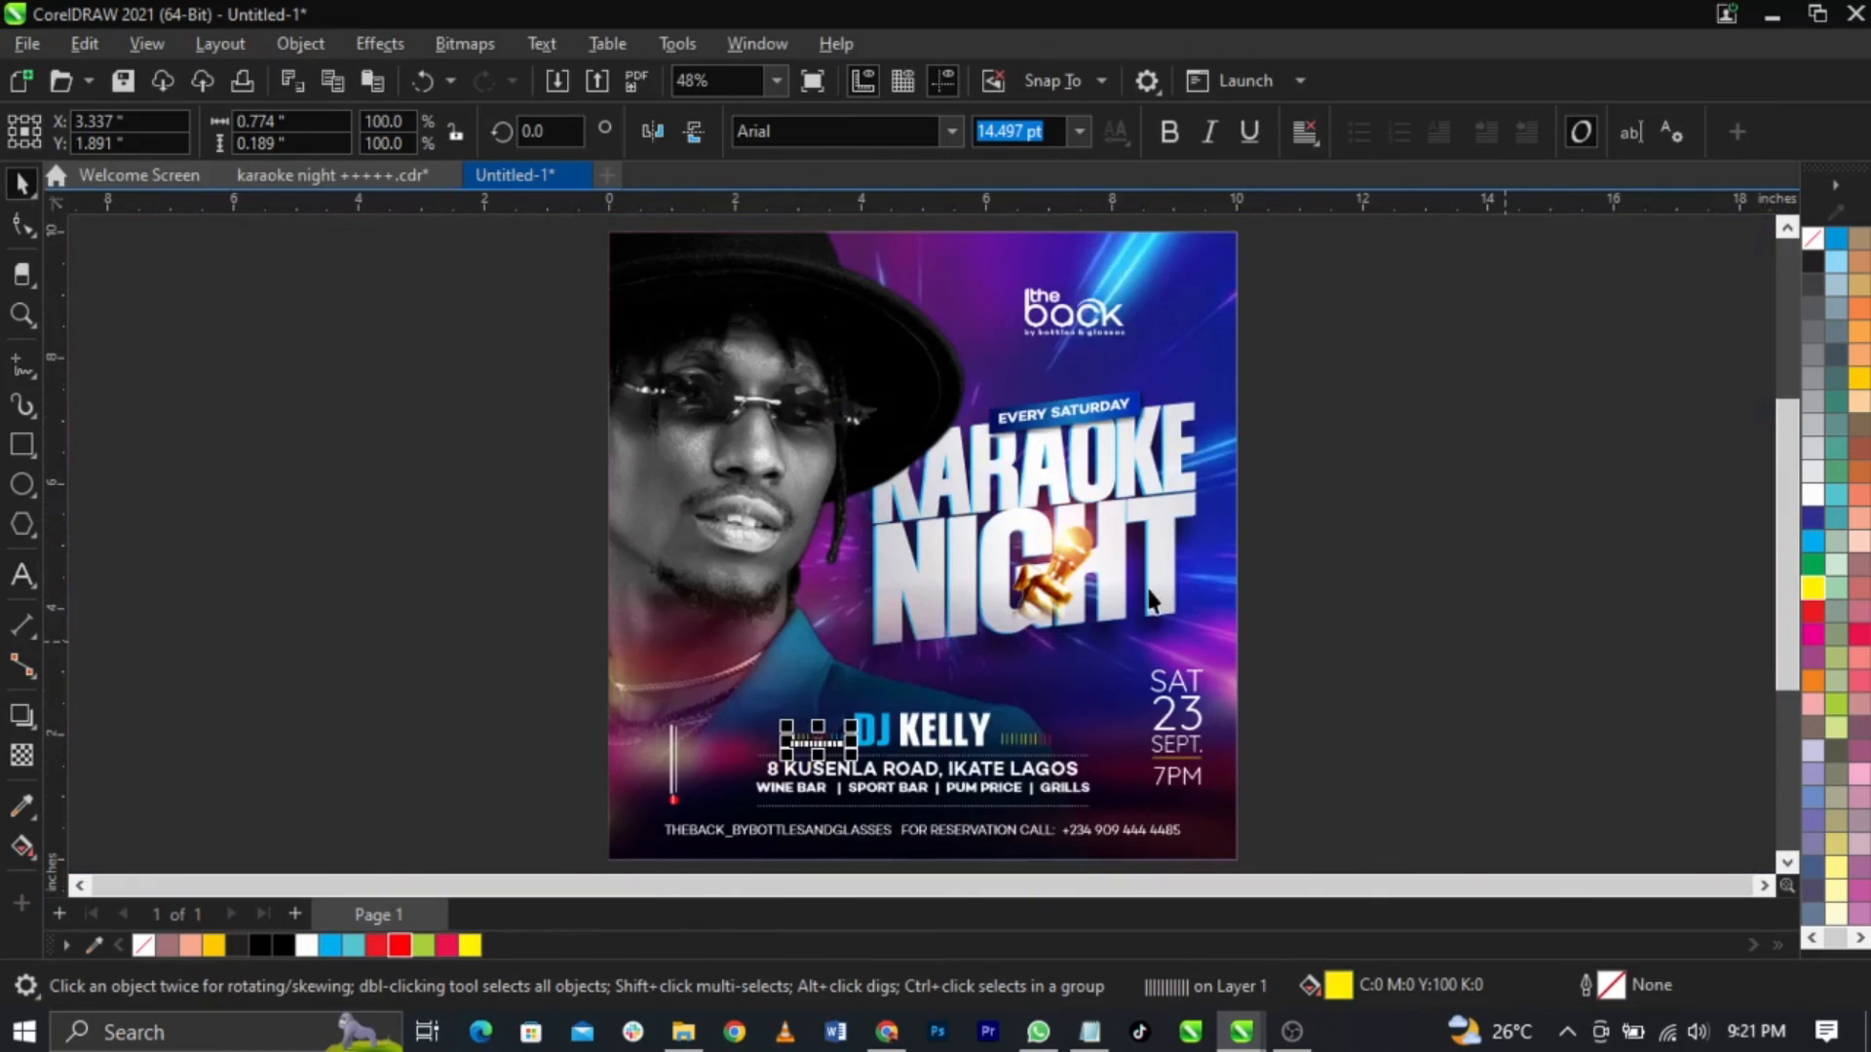
click(1360, 643)
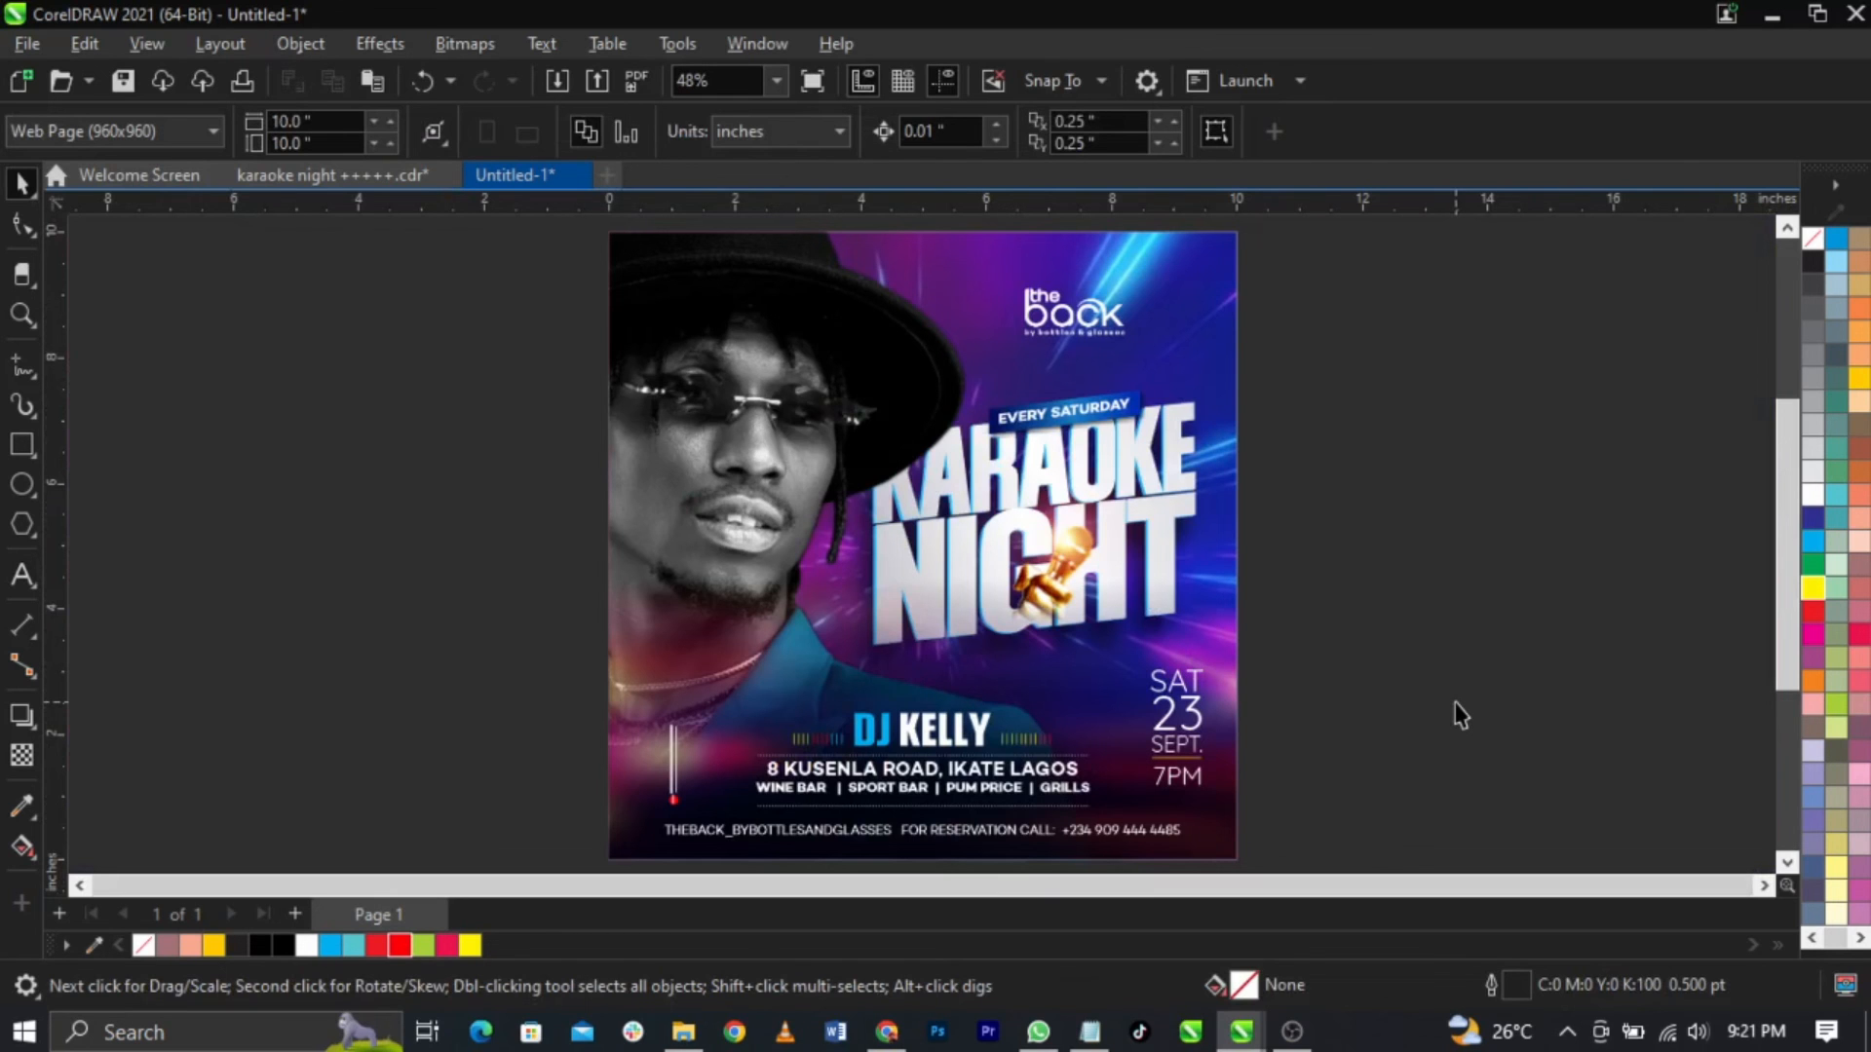
Step: Place a vertical guideline at about 8.626 in along the left edge of the date stack
scroll(1156, 726, up, 3)
scroll(1155, 726, down, 2)
scroll(1205, 746, up, 1)
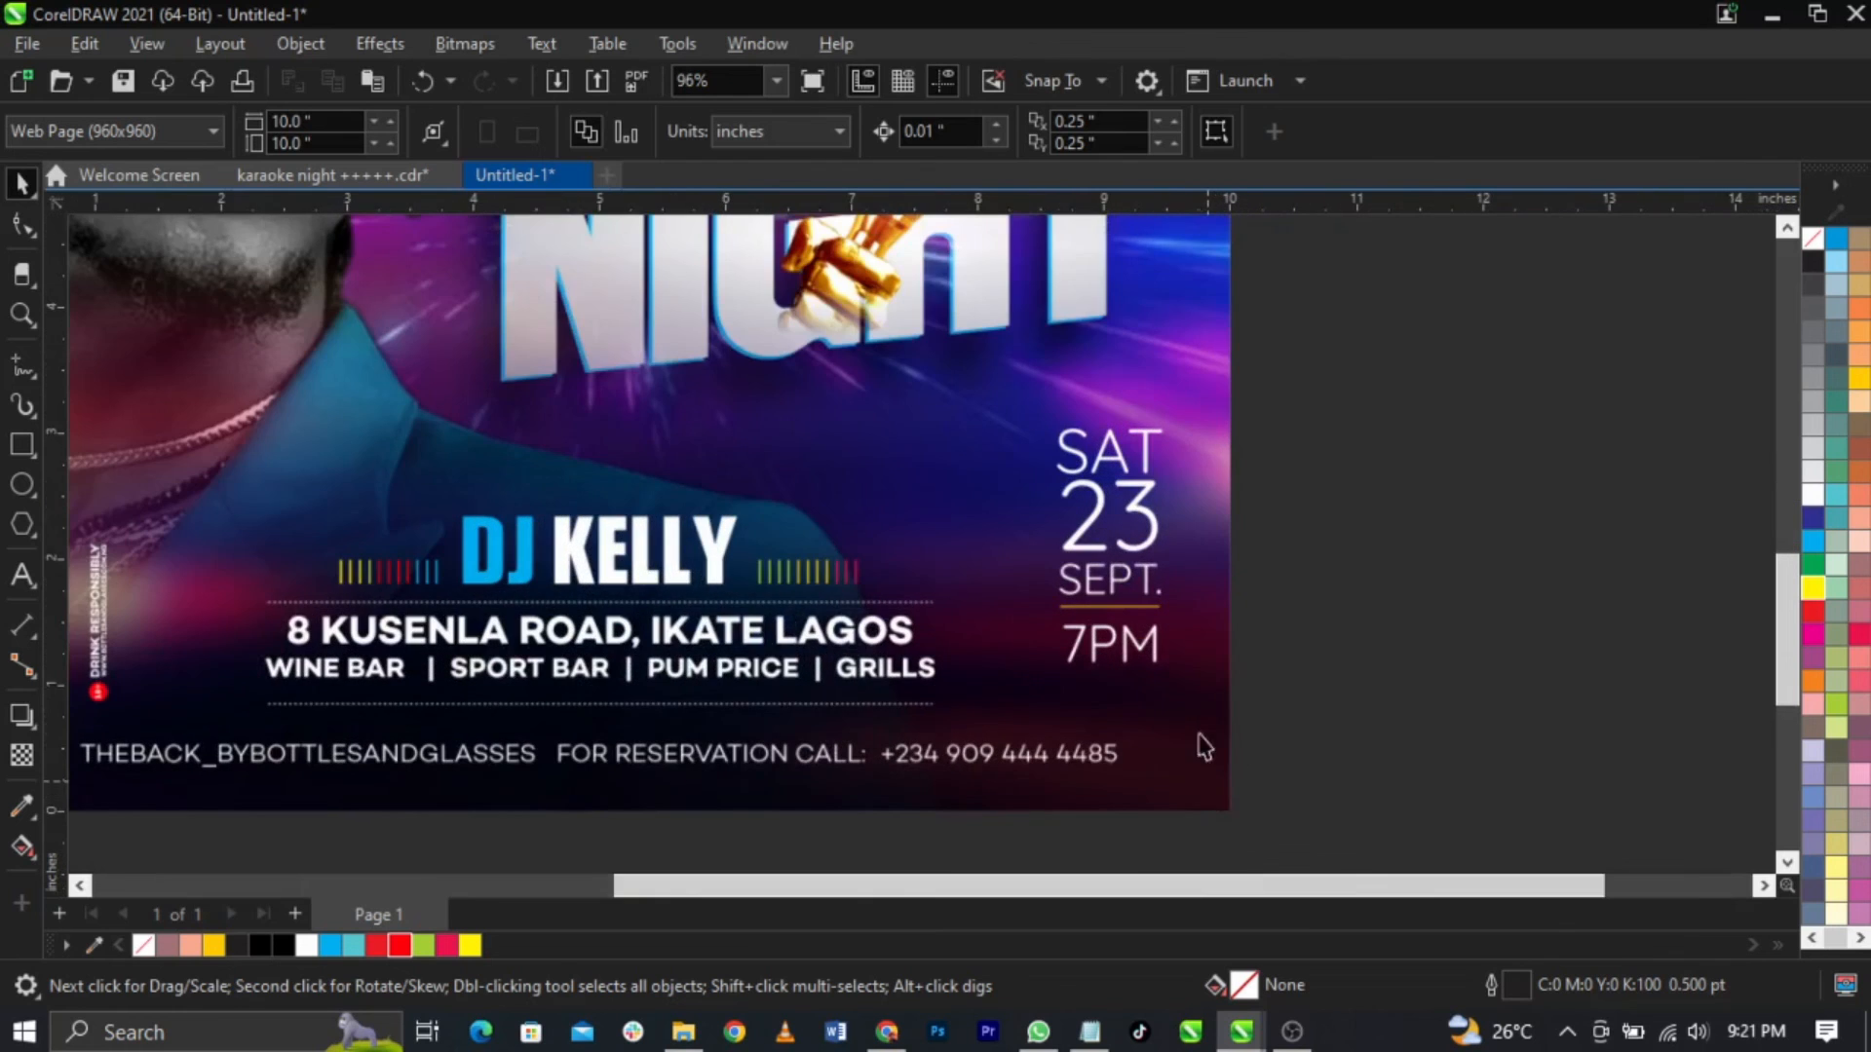
drag(55, 518, 1056, 639)
scroll(1046, 488, up, 2)
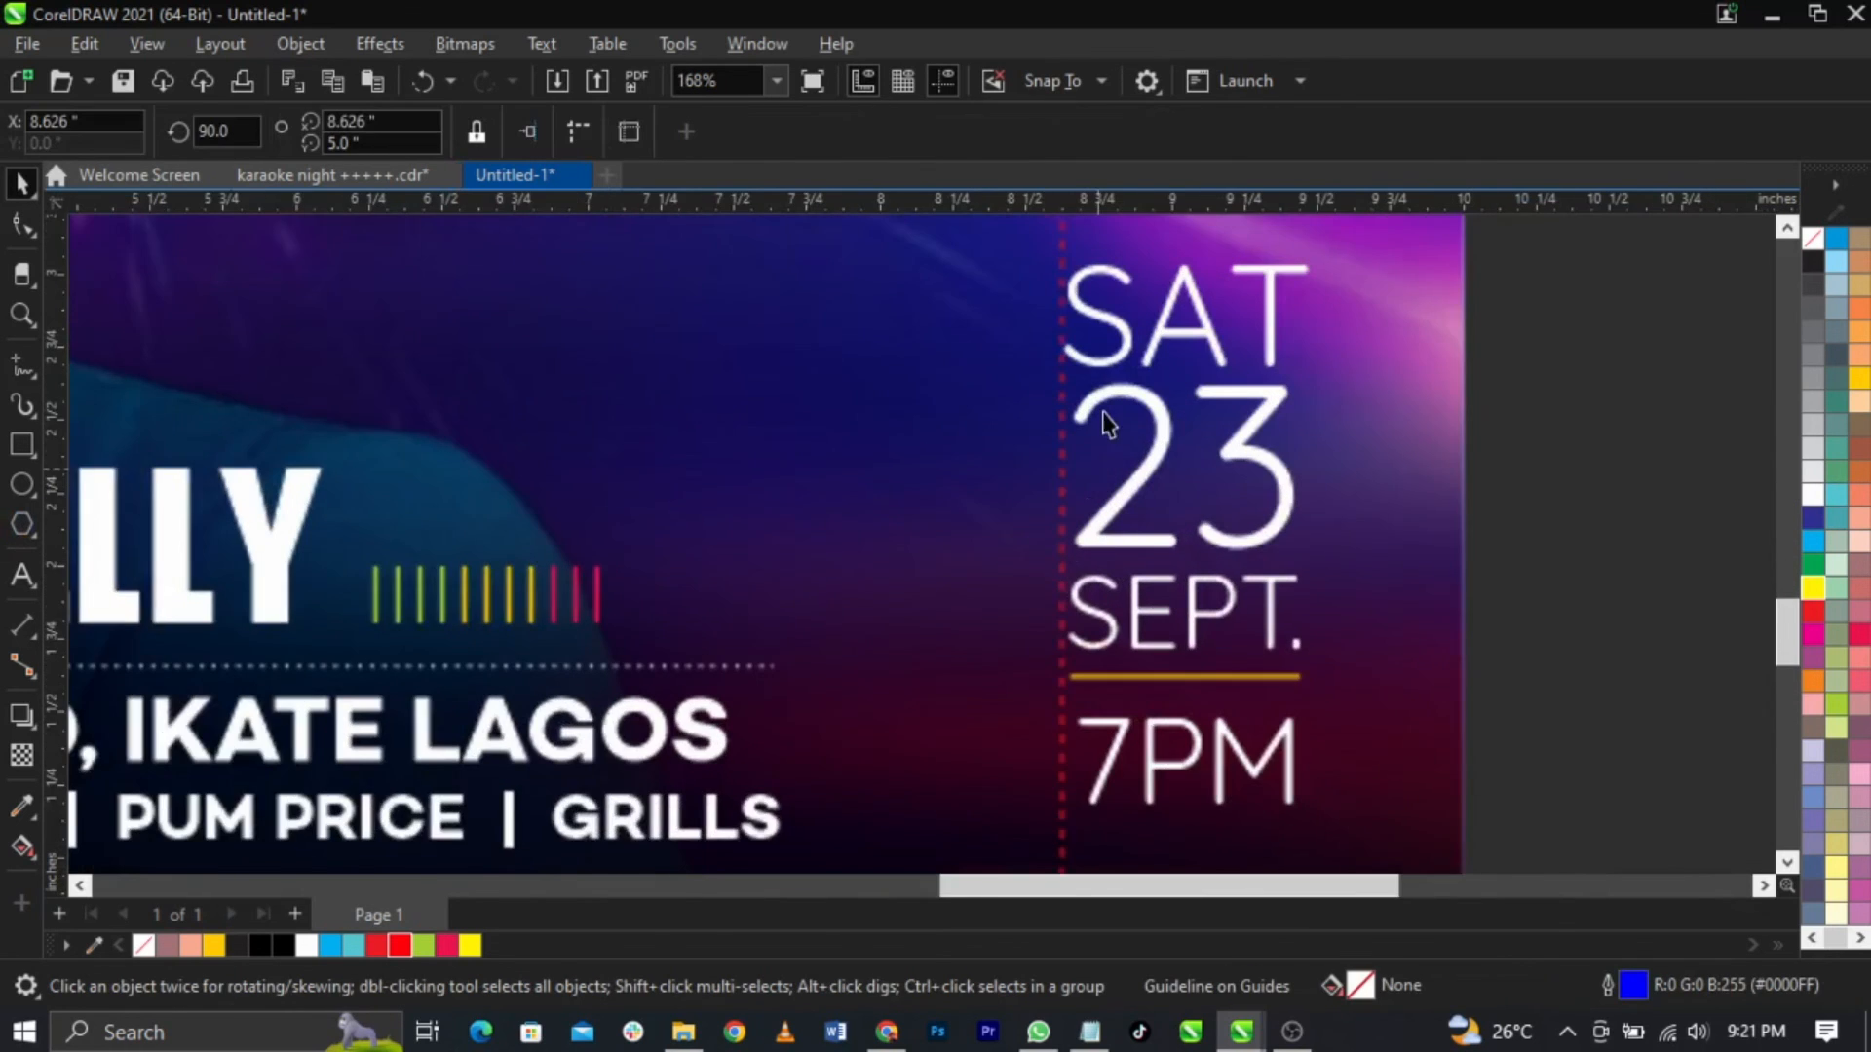
Step: Enlarge the 23 and SEPT. texts slightly from their centres so their left edges meet the guideline
scroll(1101, 449, up, 2)
click(1083, 556)
scroll(1076, 570, up, 1)
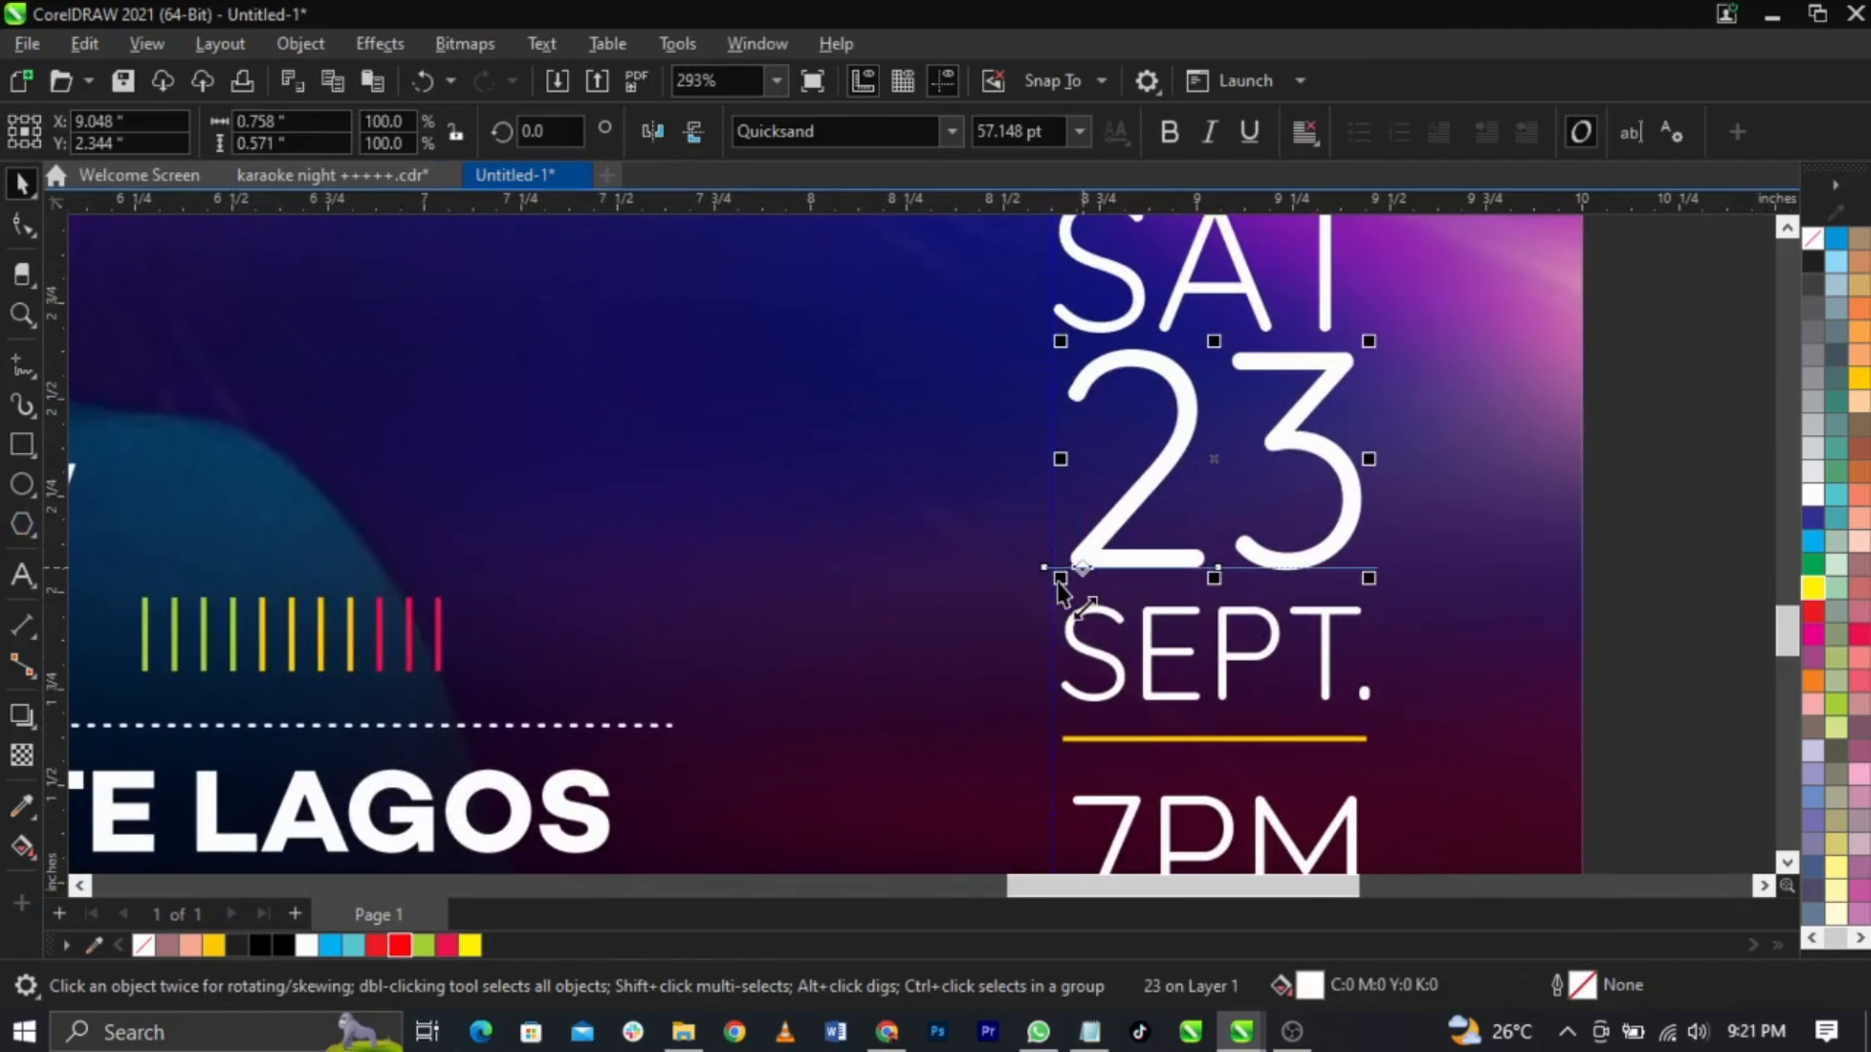
drag(1057, 580, 1041, 606)
click(1062, 703)
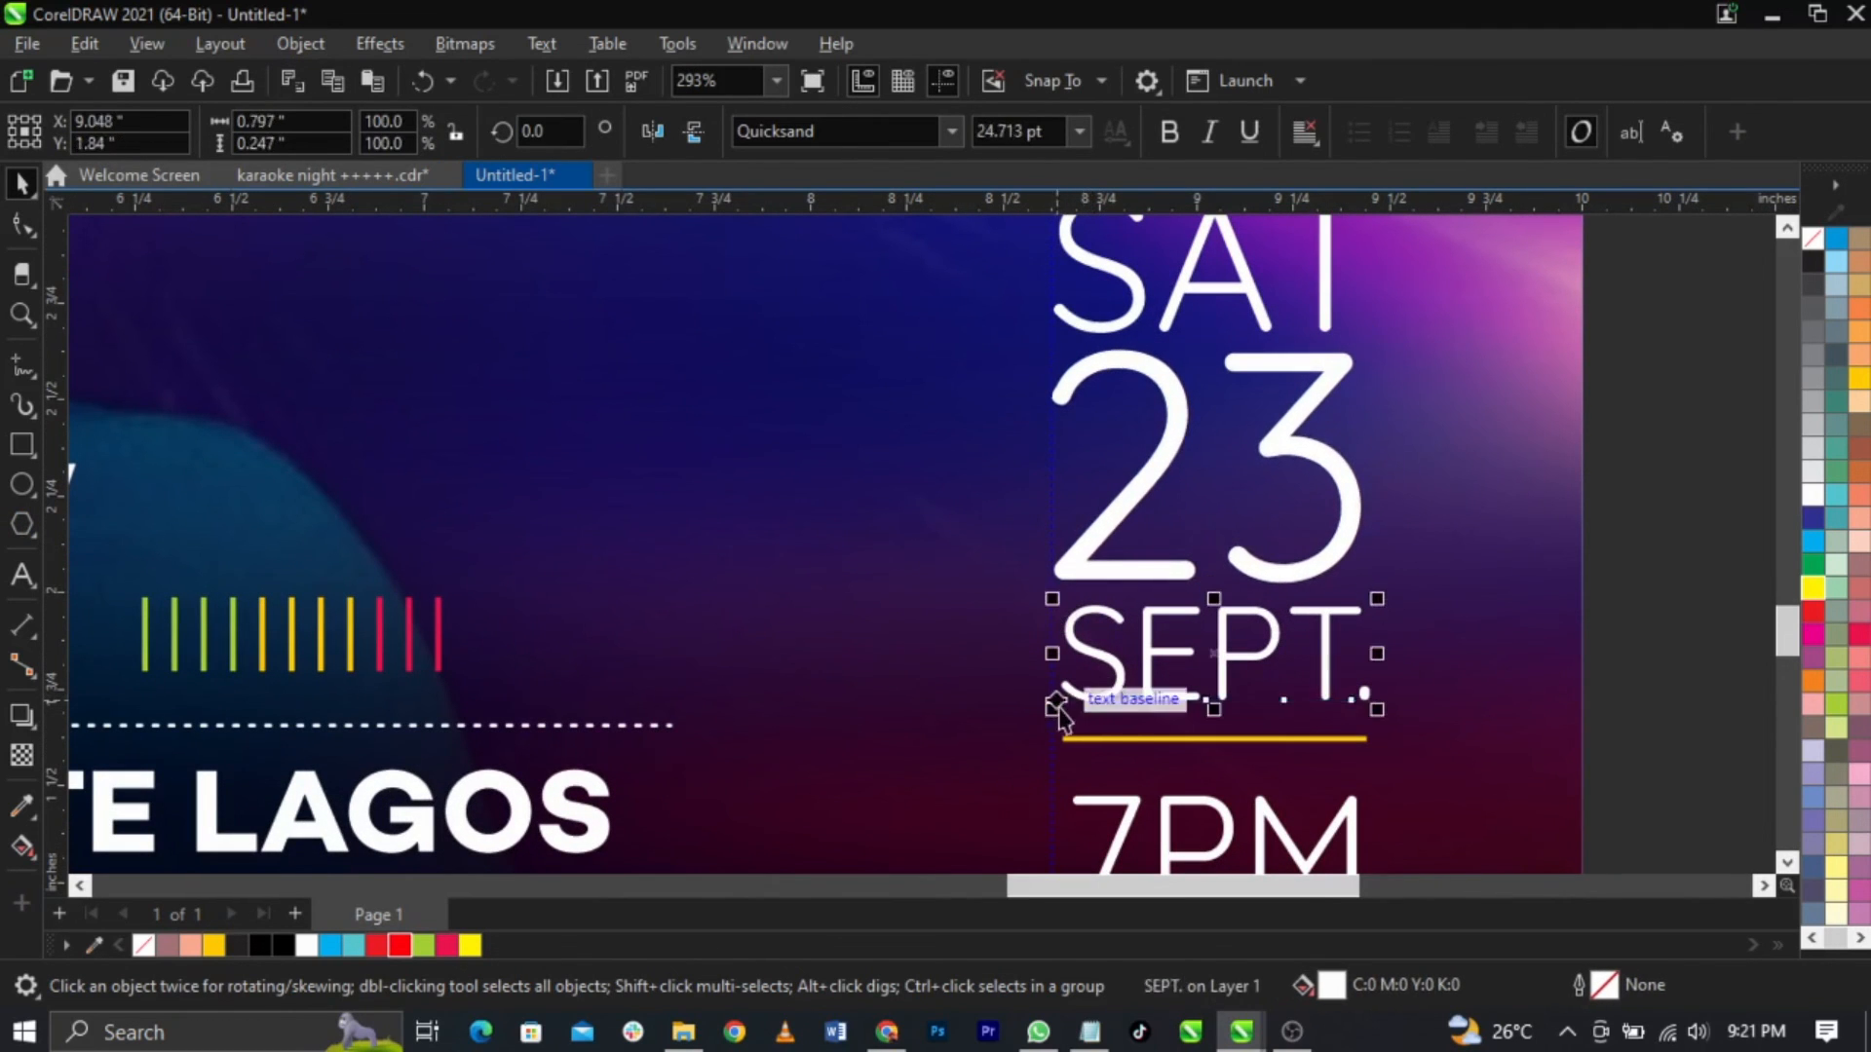
drag(1055, 709, 1041, 723)
Step: Examine the whole poster in a full-screen preview
key(F4)
click(1461, 601)
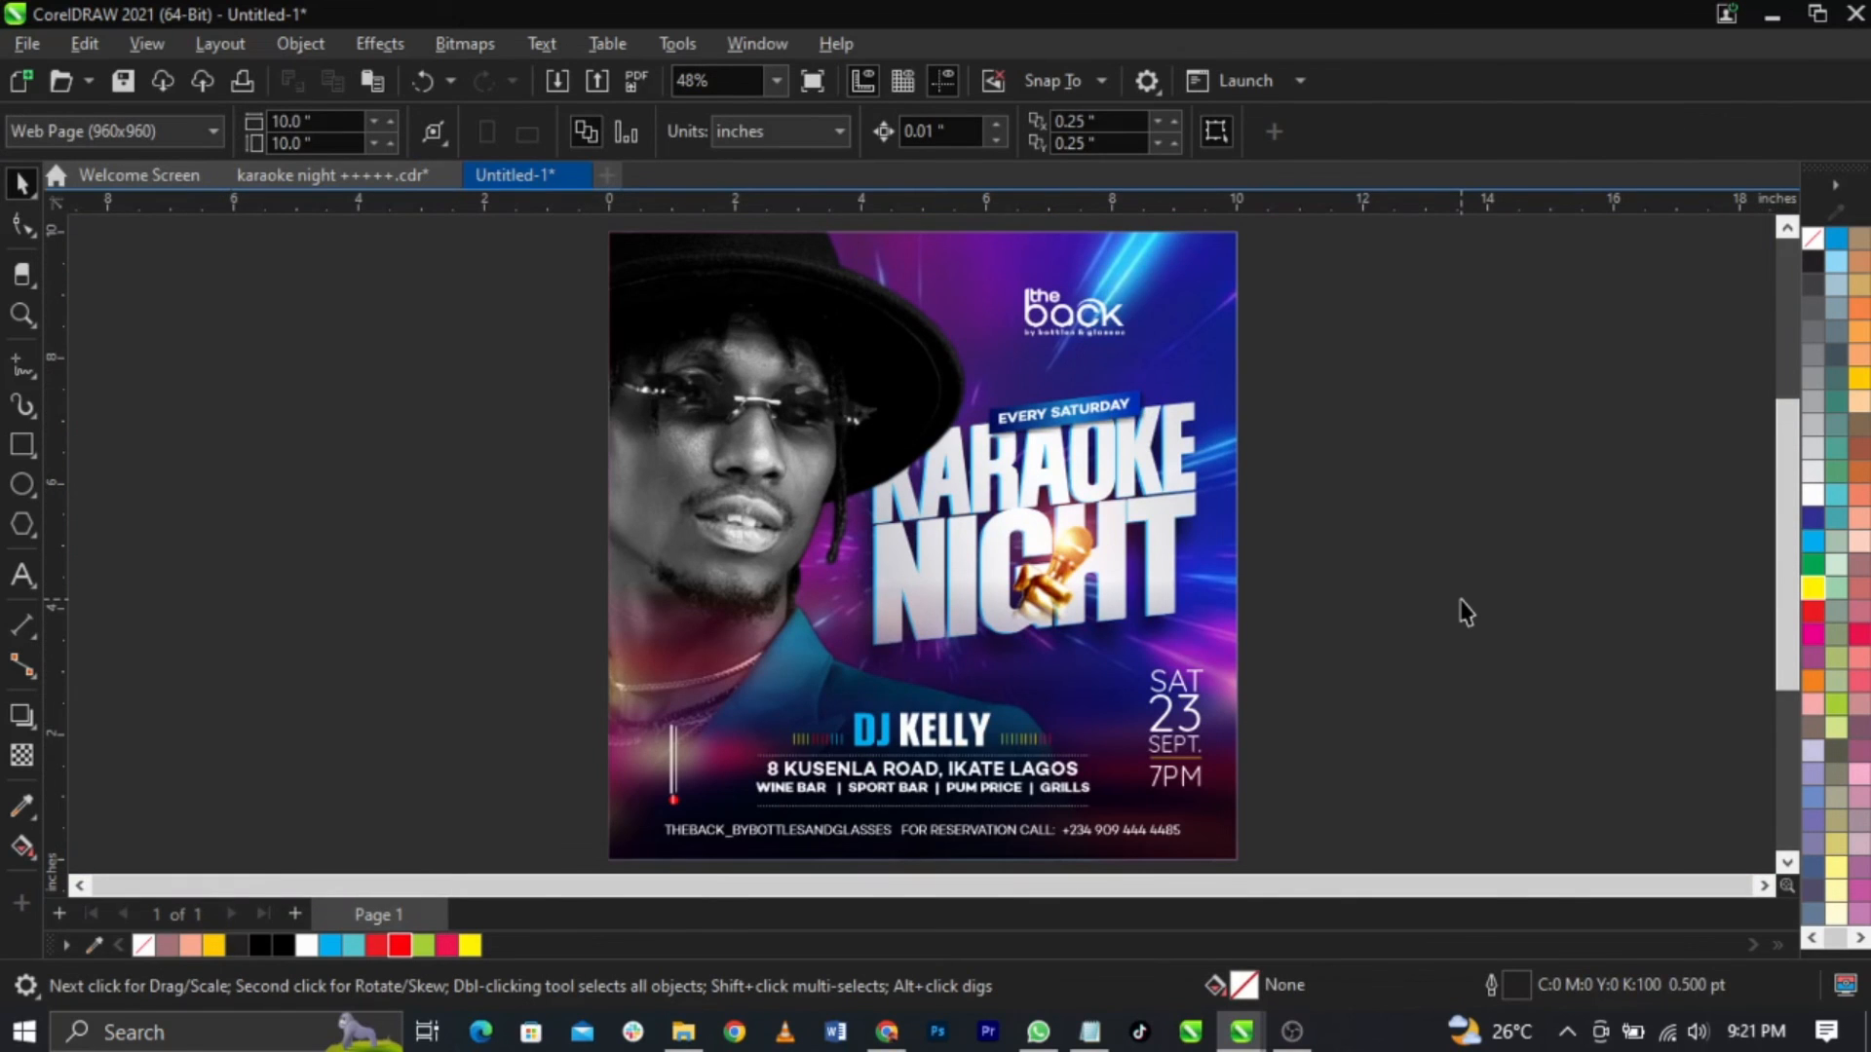
key(F9)
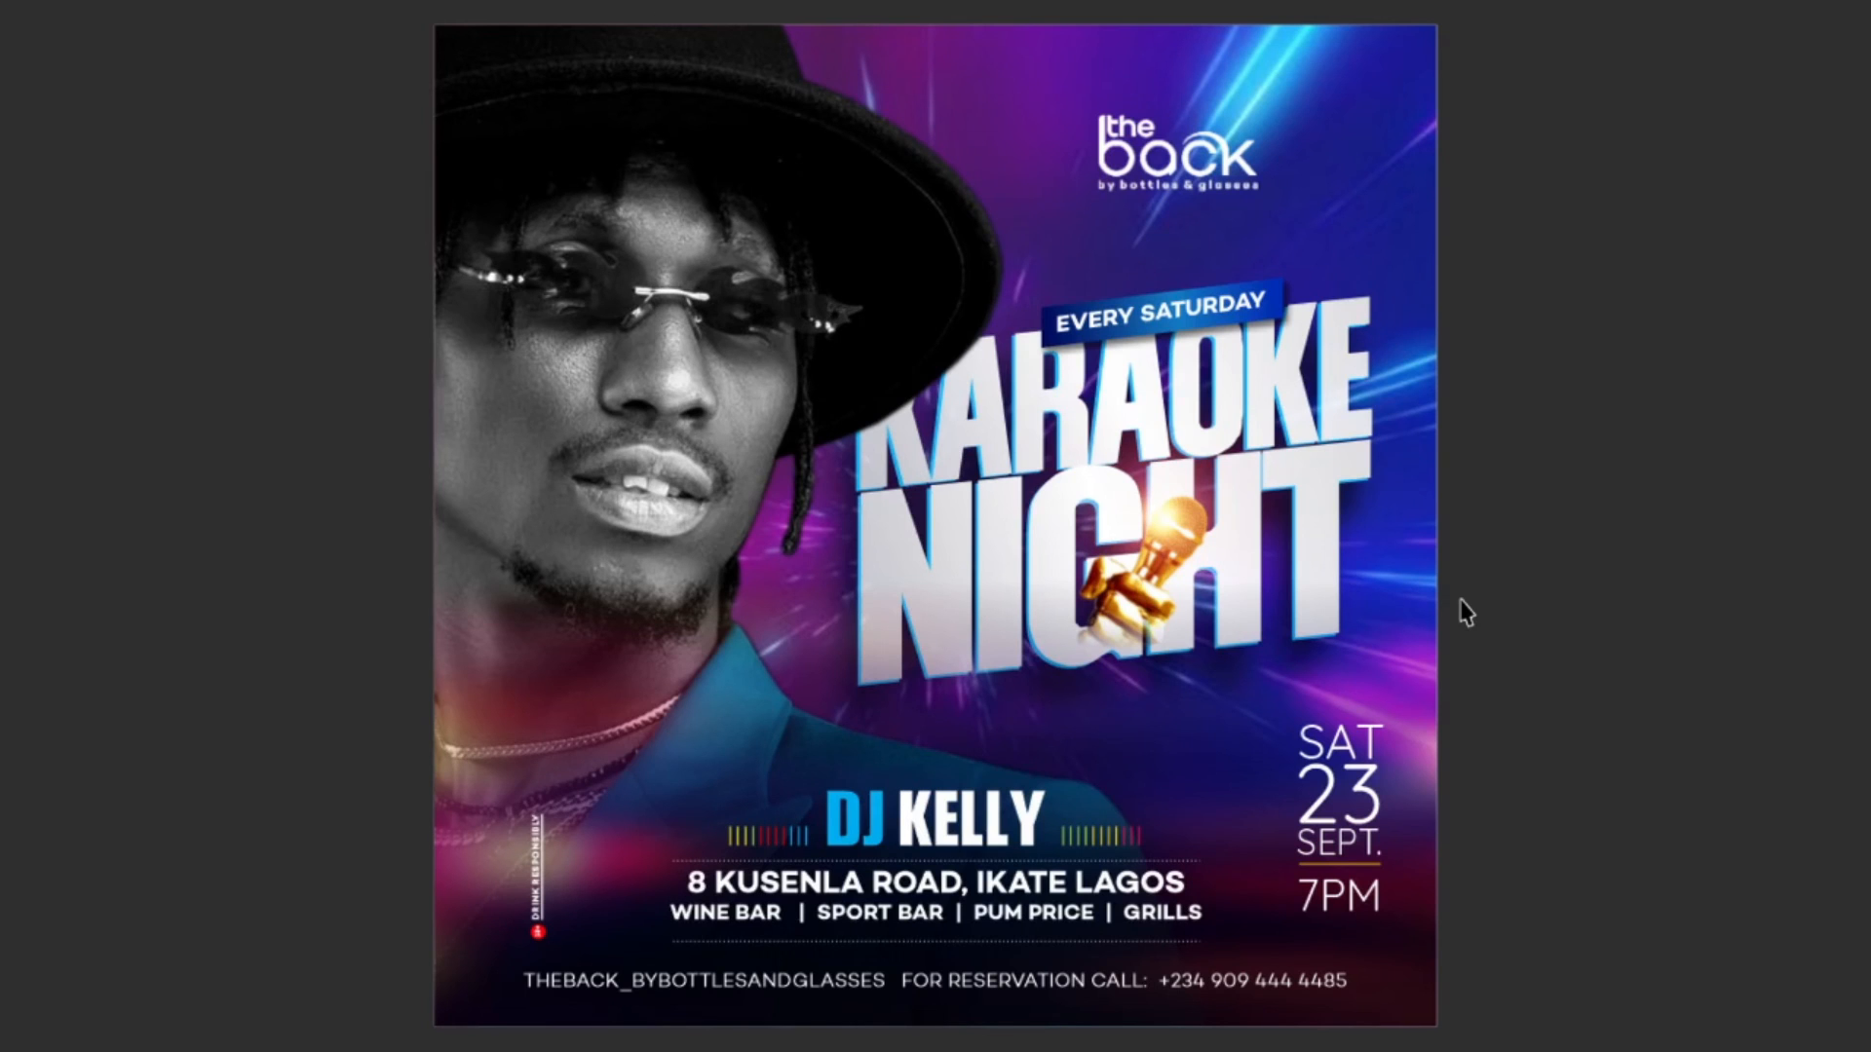